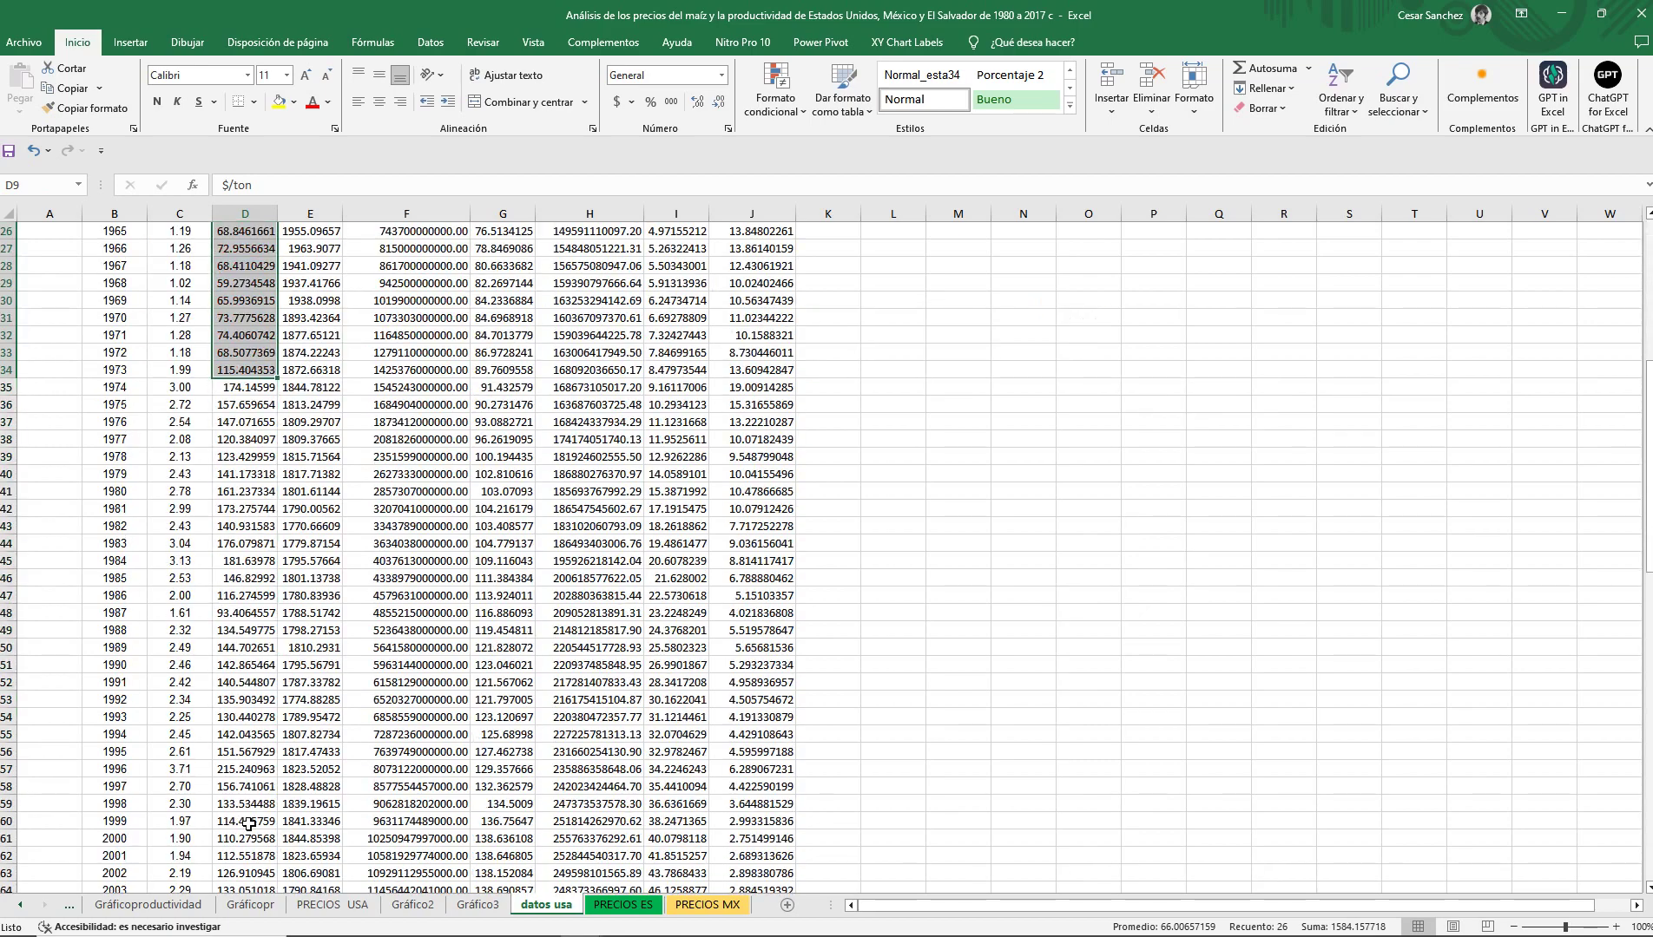
Examine the price and hours-worked series on the datos usa sheet and the source link below the table.
scroll(270, 825, "up", 20)
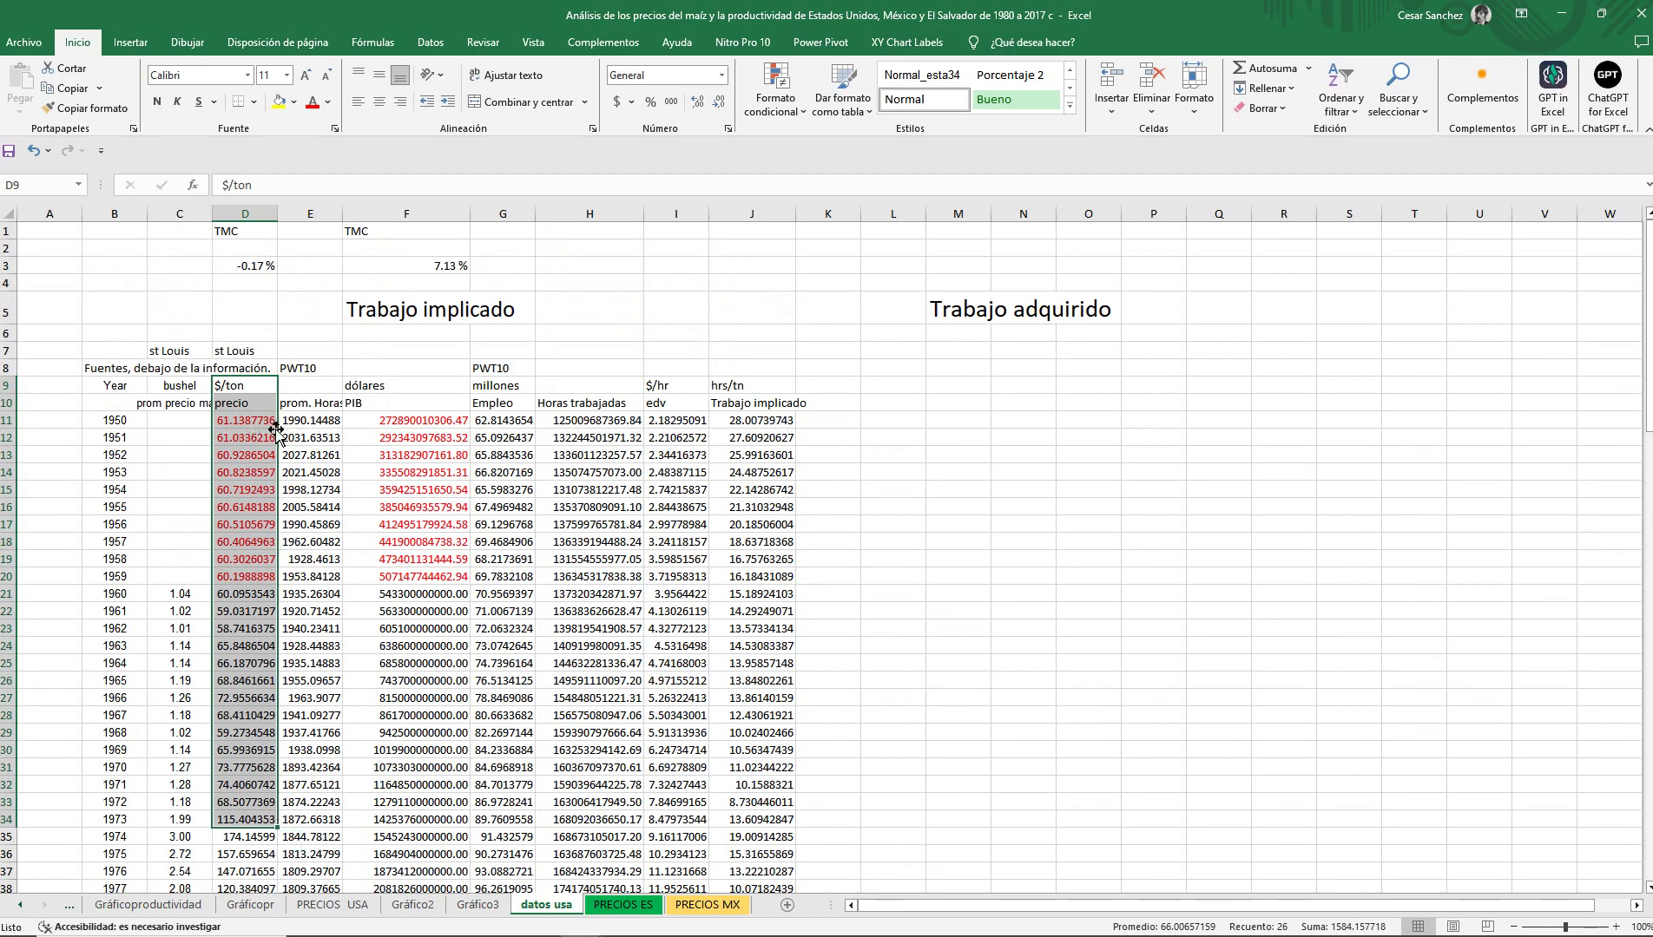
scroll(278, 521, "down", 18)
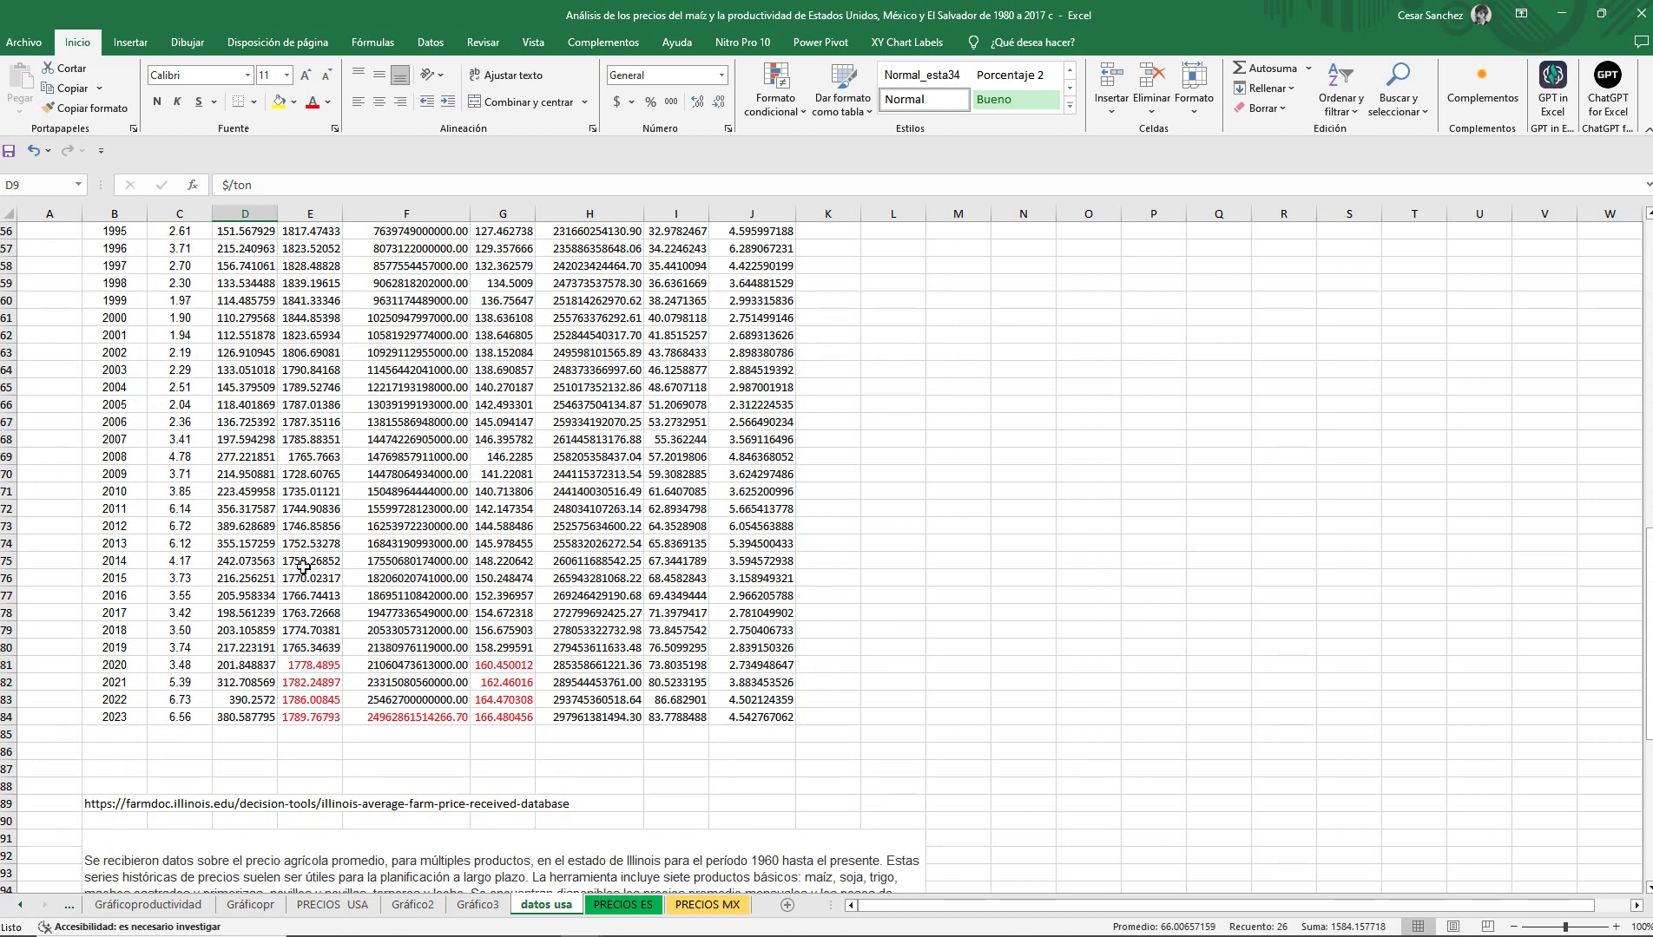
left_click_drag(304, 566, 309, 650)
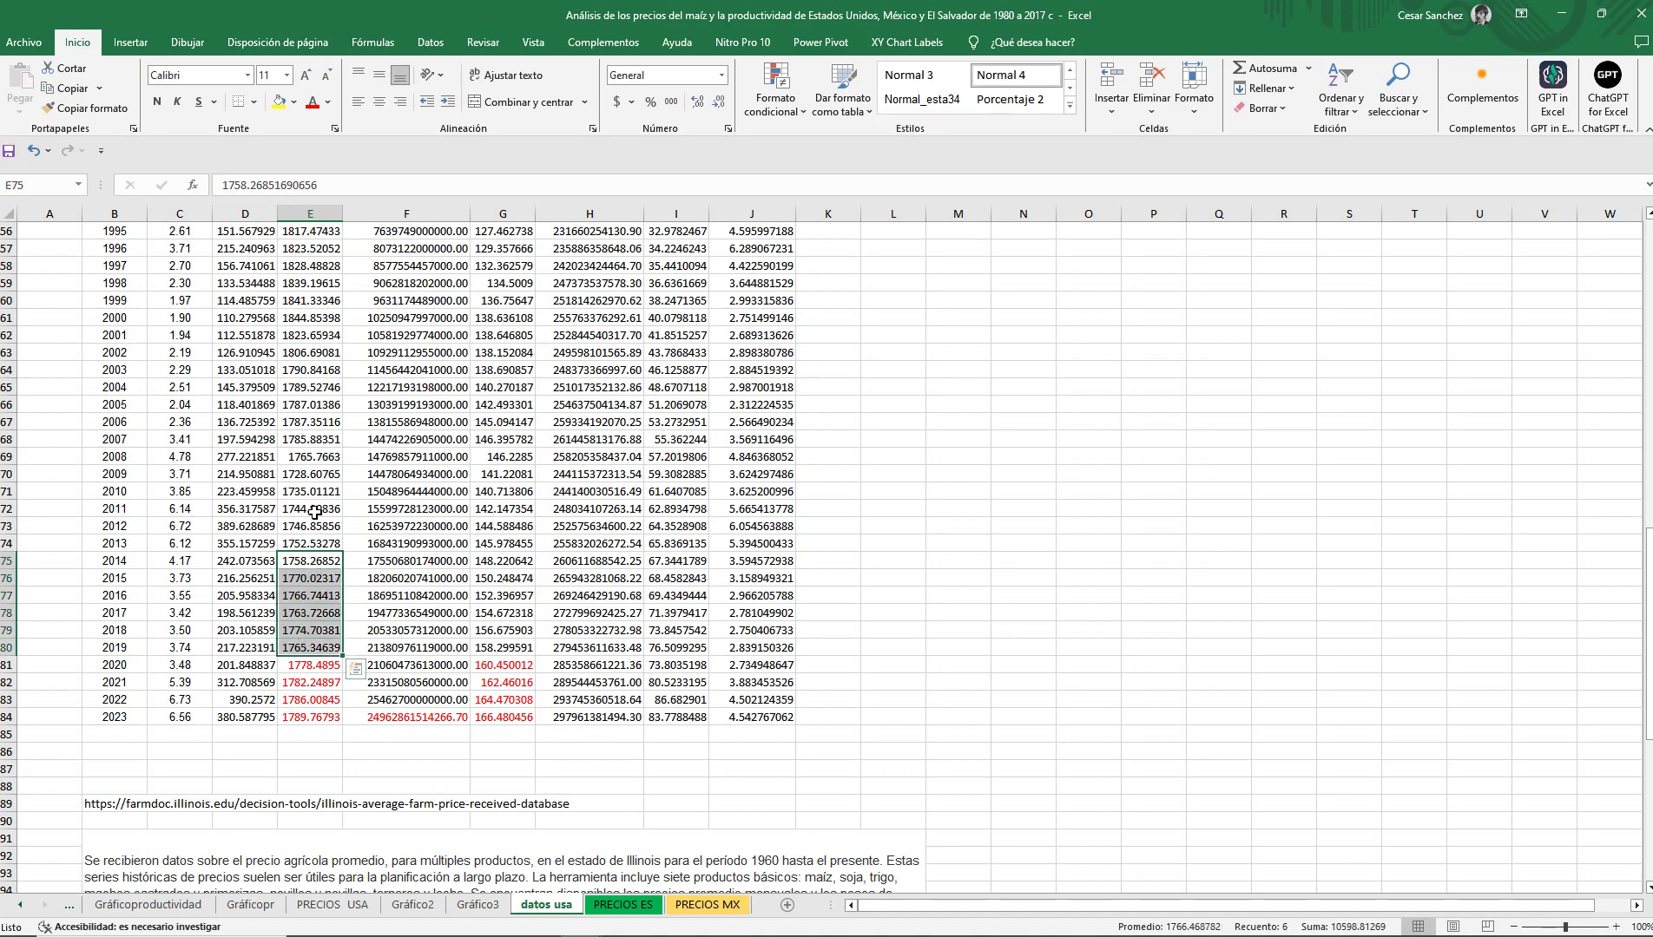
scroll(313, 517, "up", 13)
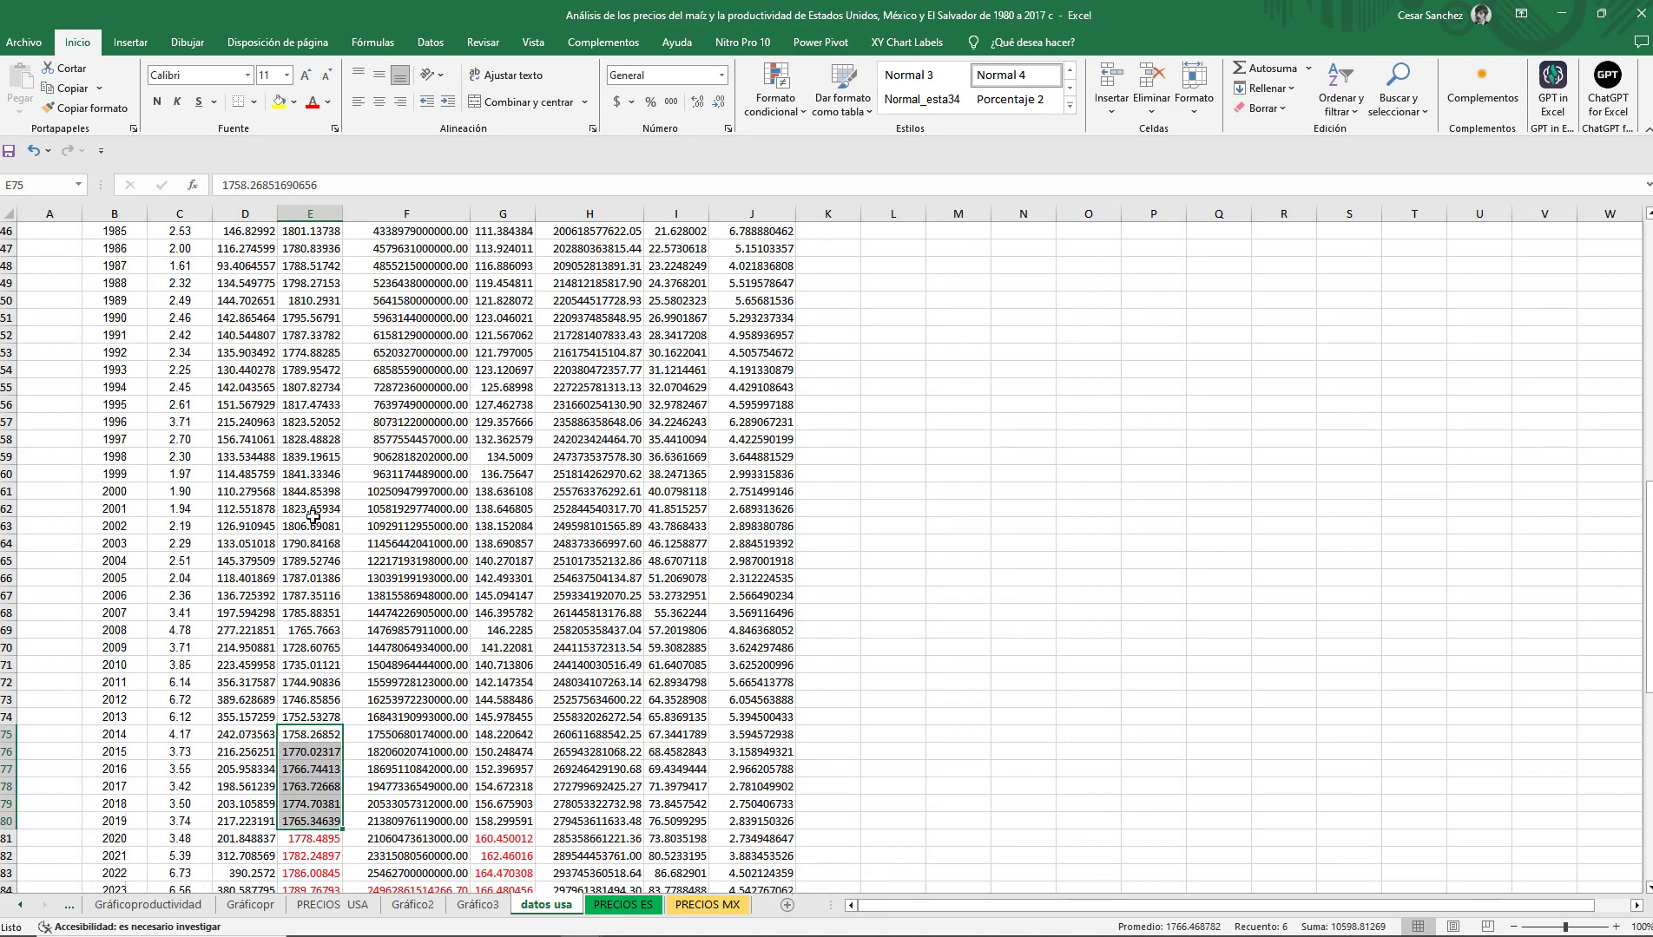
scroll(311, 524, "up", 5)
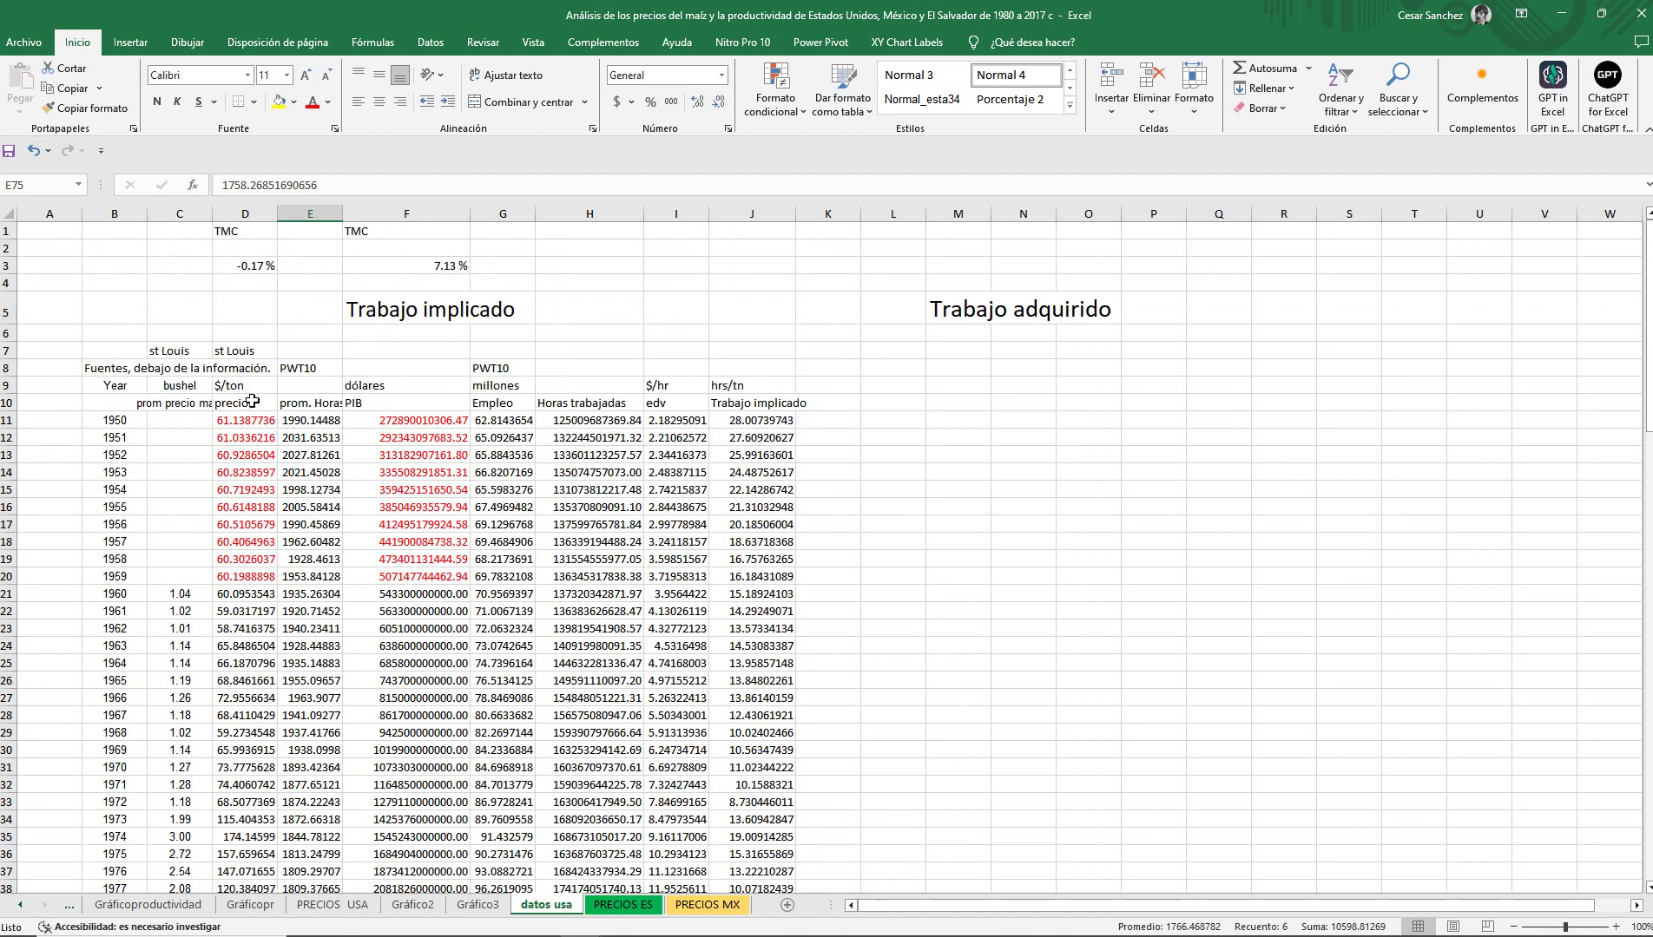
left_click(252, 354)
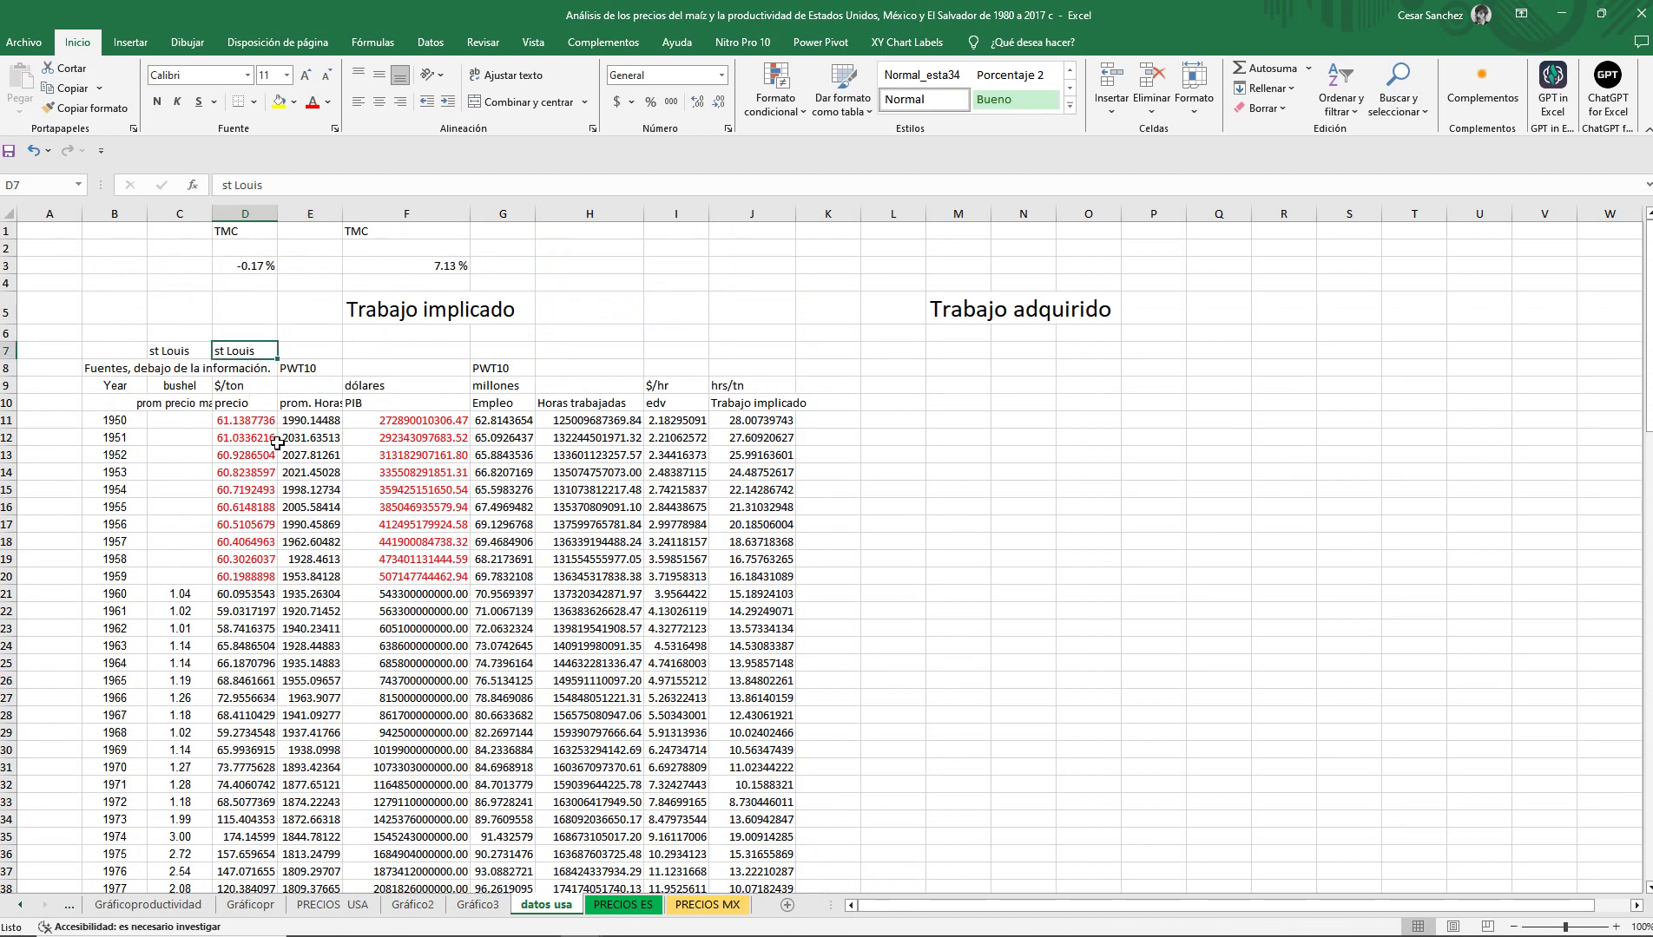
scroll(265, 497, "down", 20)
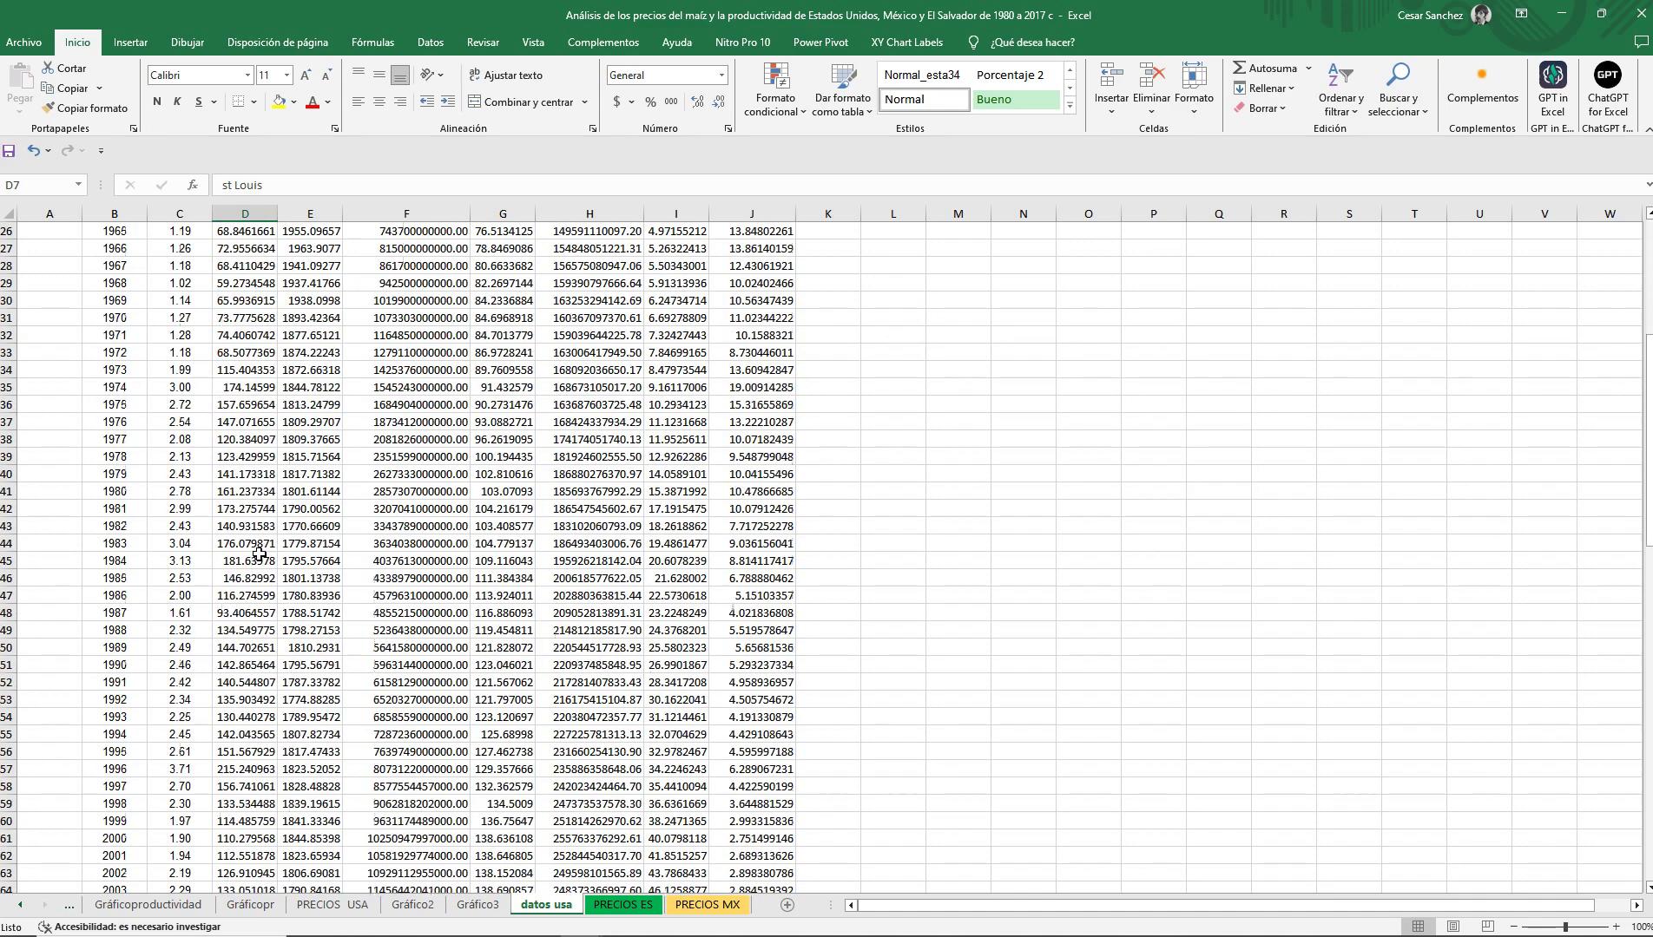
left_click(146, 648)
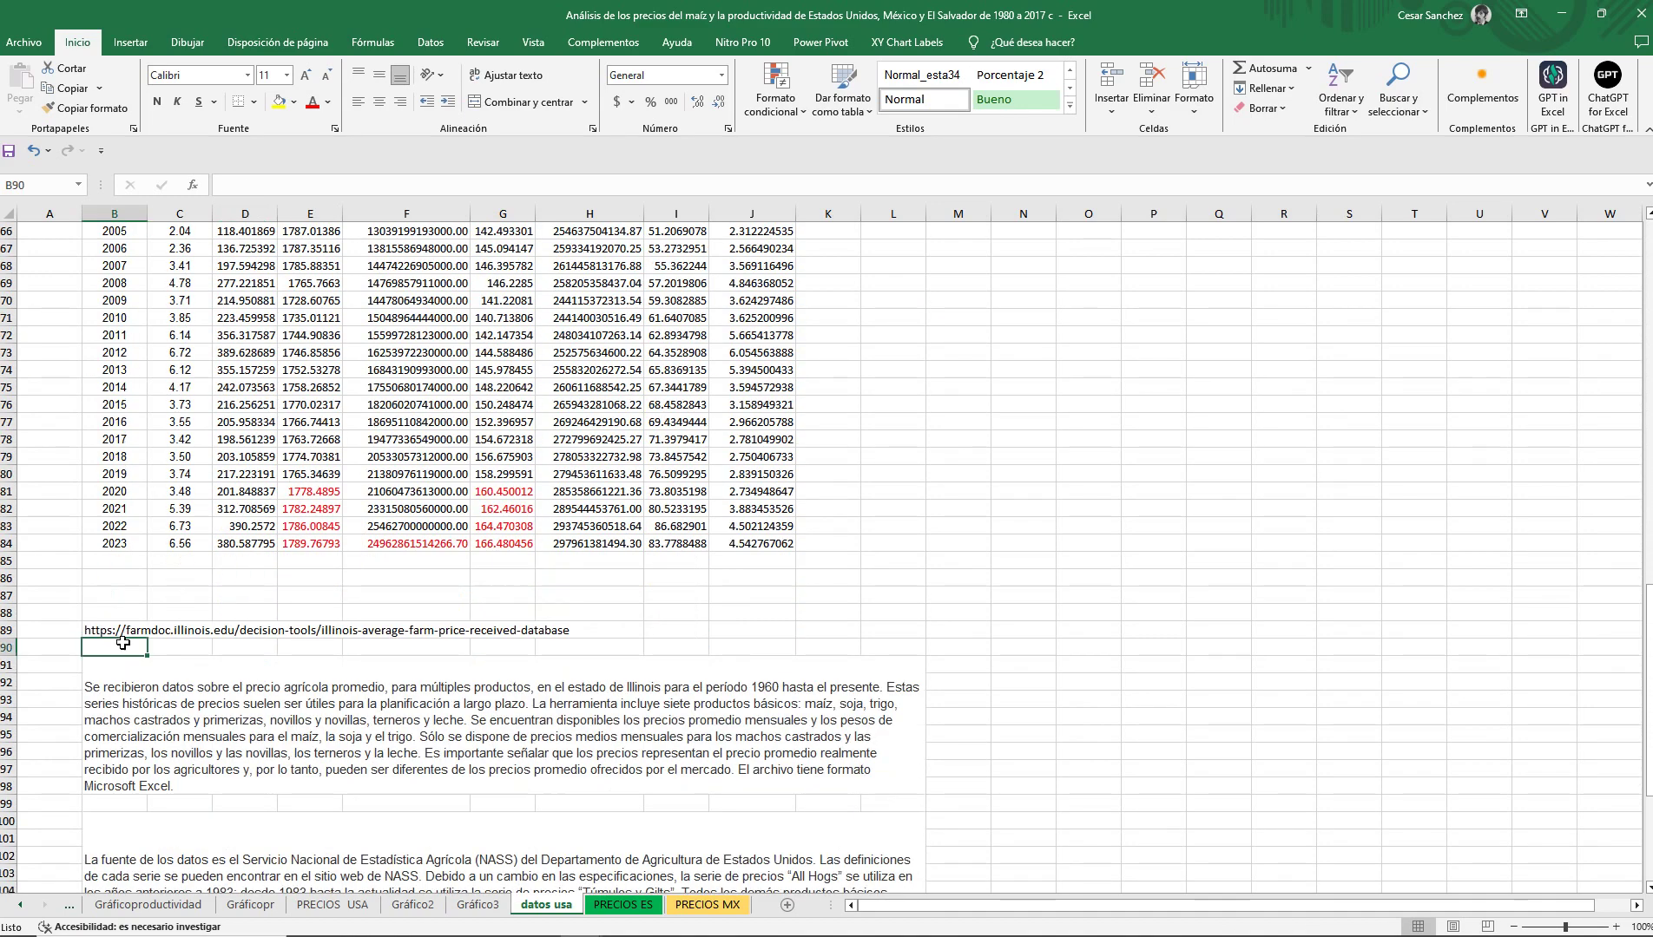
left_click(117, 632)
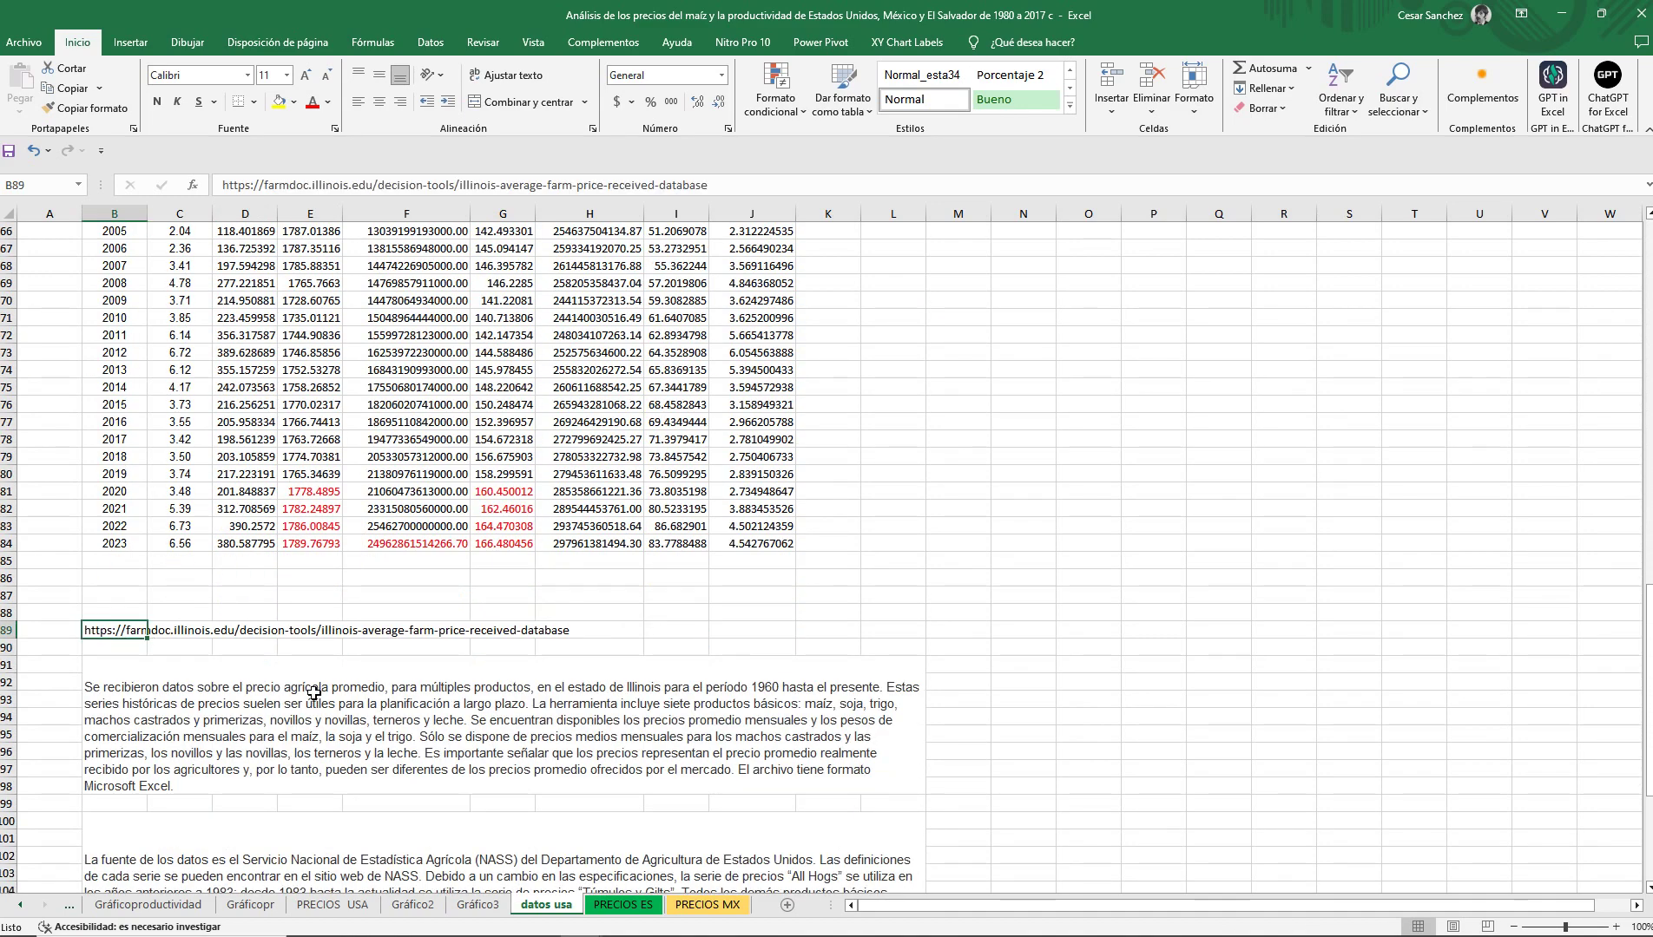
scroll(313, 692, "up", 20)
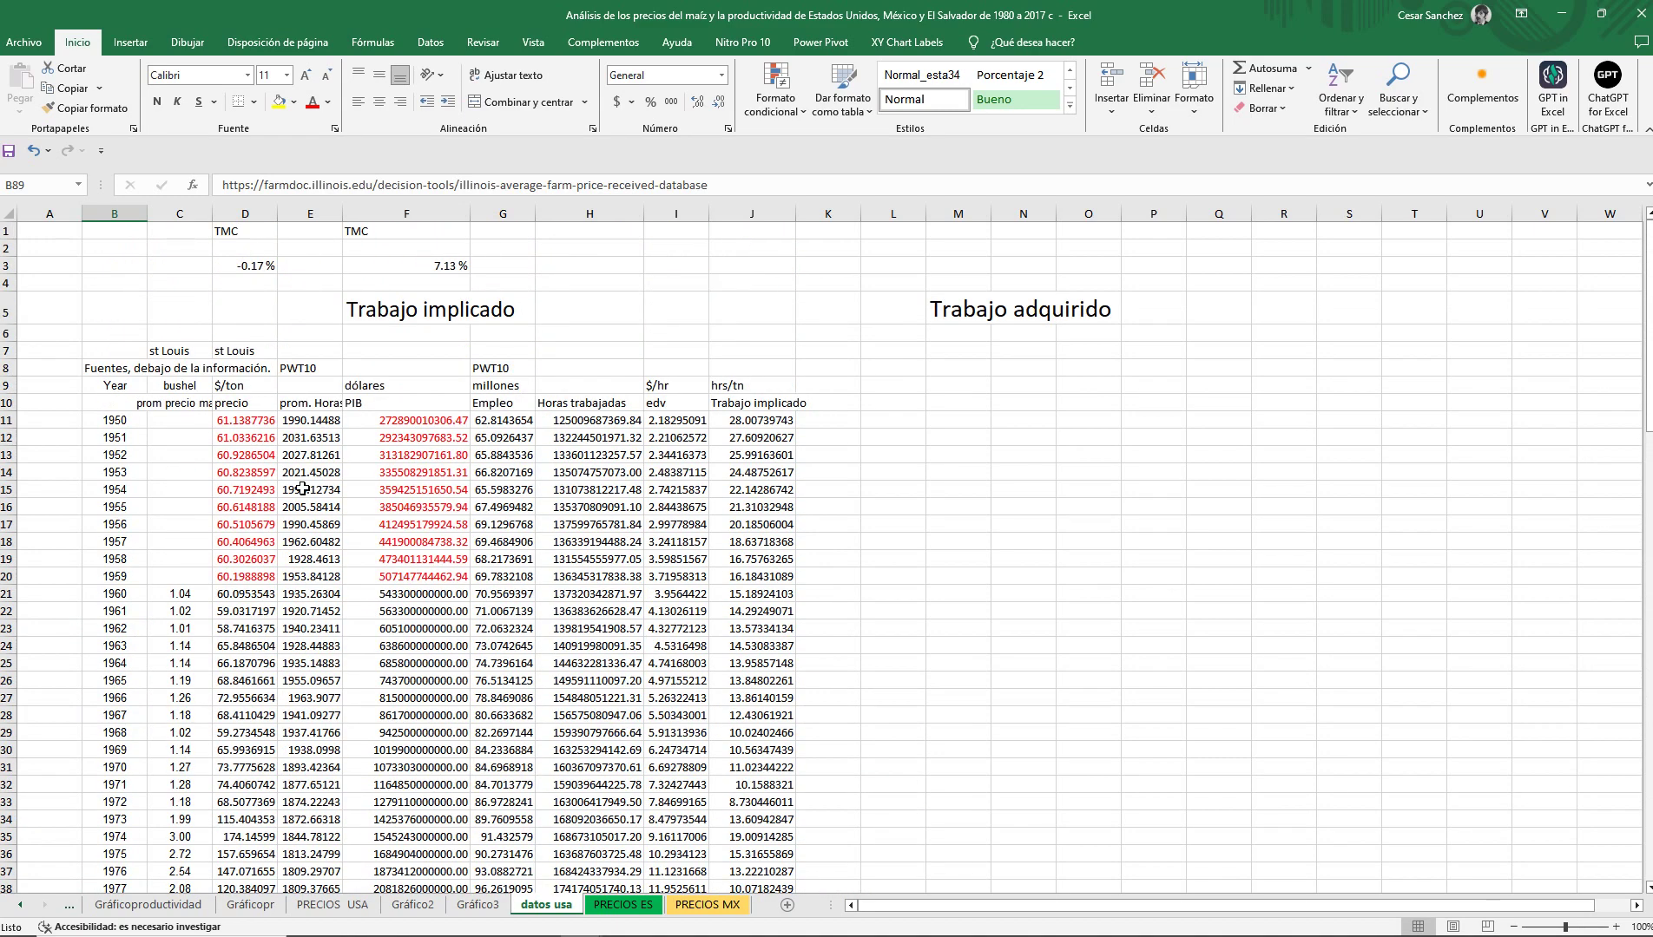
Examine the source label of the average annual hours-worked column and highlight its data from E10 to E24.
left_click(309, 368)
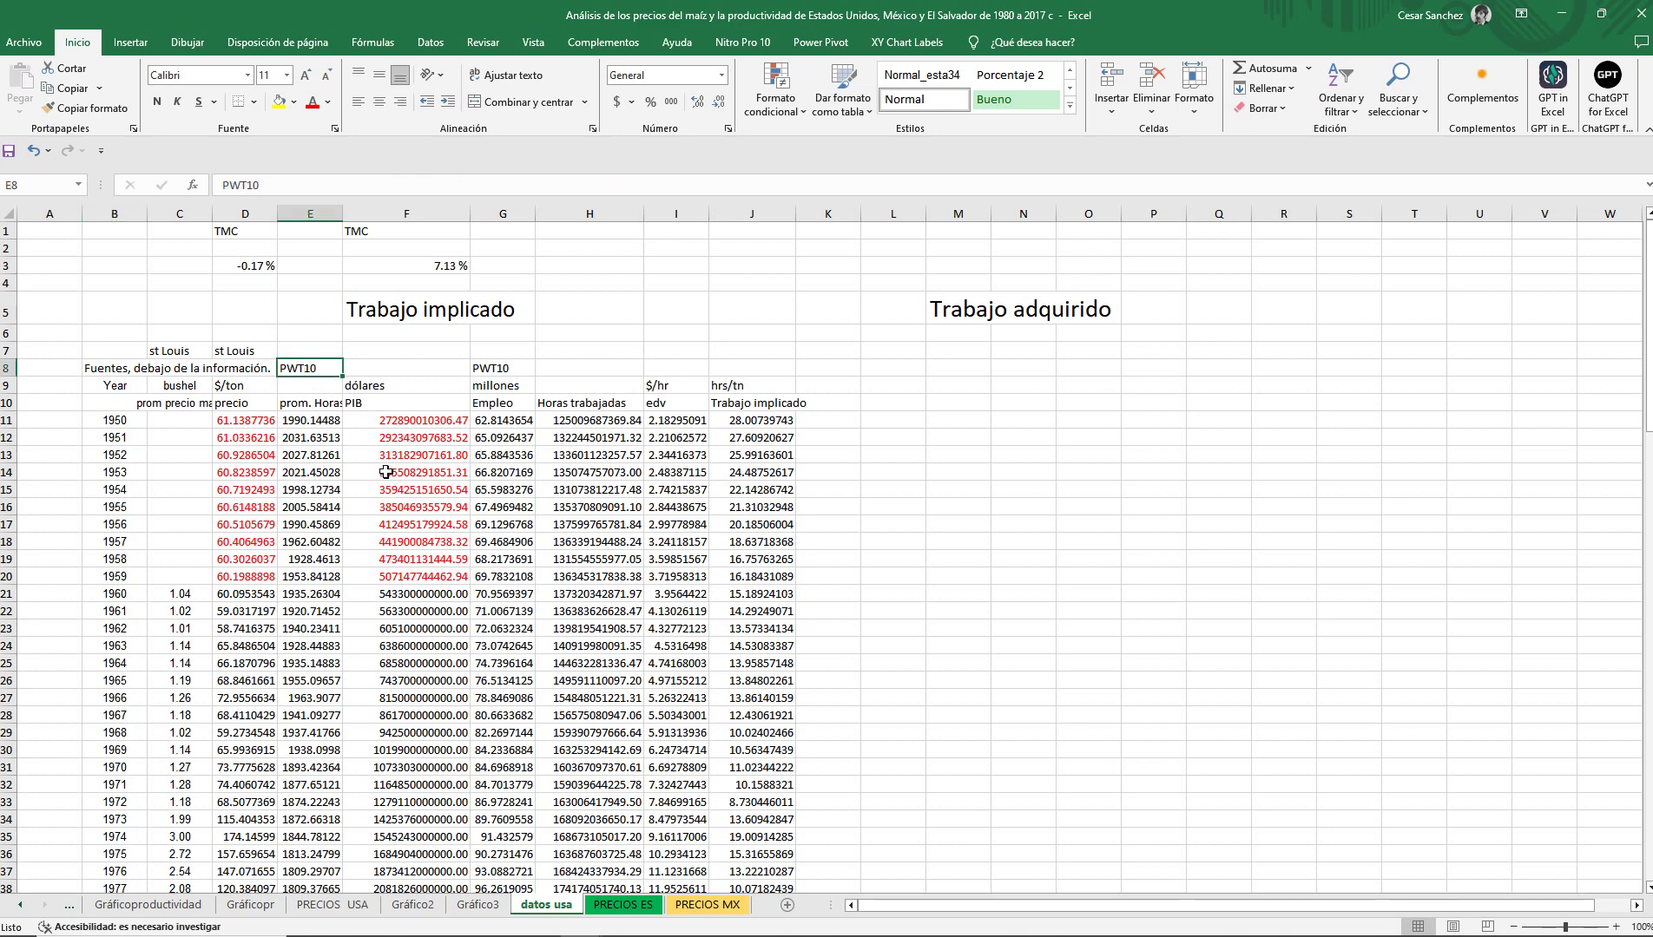
left_click(322, 408)
key("shift+Down")
key("shift+Down")
key("shift+Down")
key("shift+Down")
key("shift+Down")
key("shift+Down")
key("shift+Down")
key("shift+Down")
key("shift+Down")
key("shift+Down")
key("shift+Down")
key("shift+Down")
key("shift+Down")
key("shift+Down")
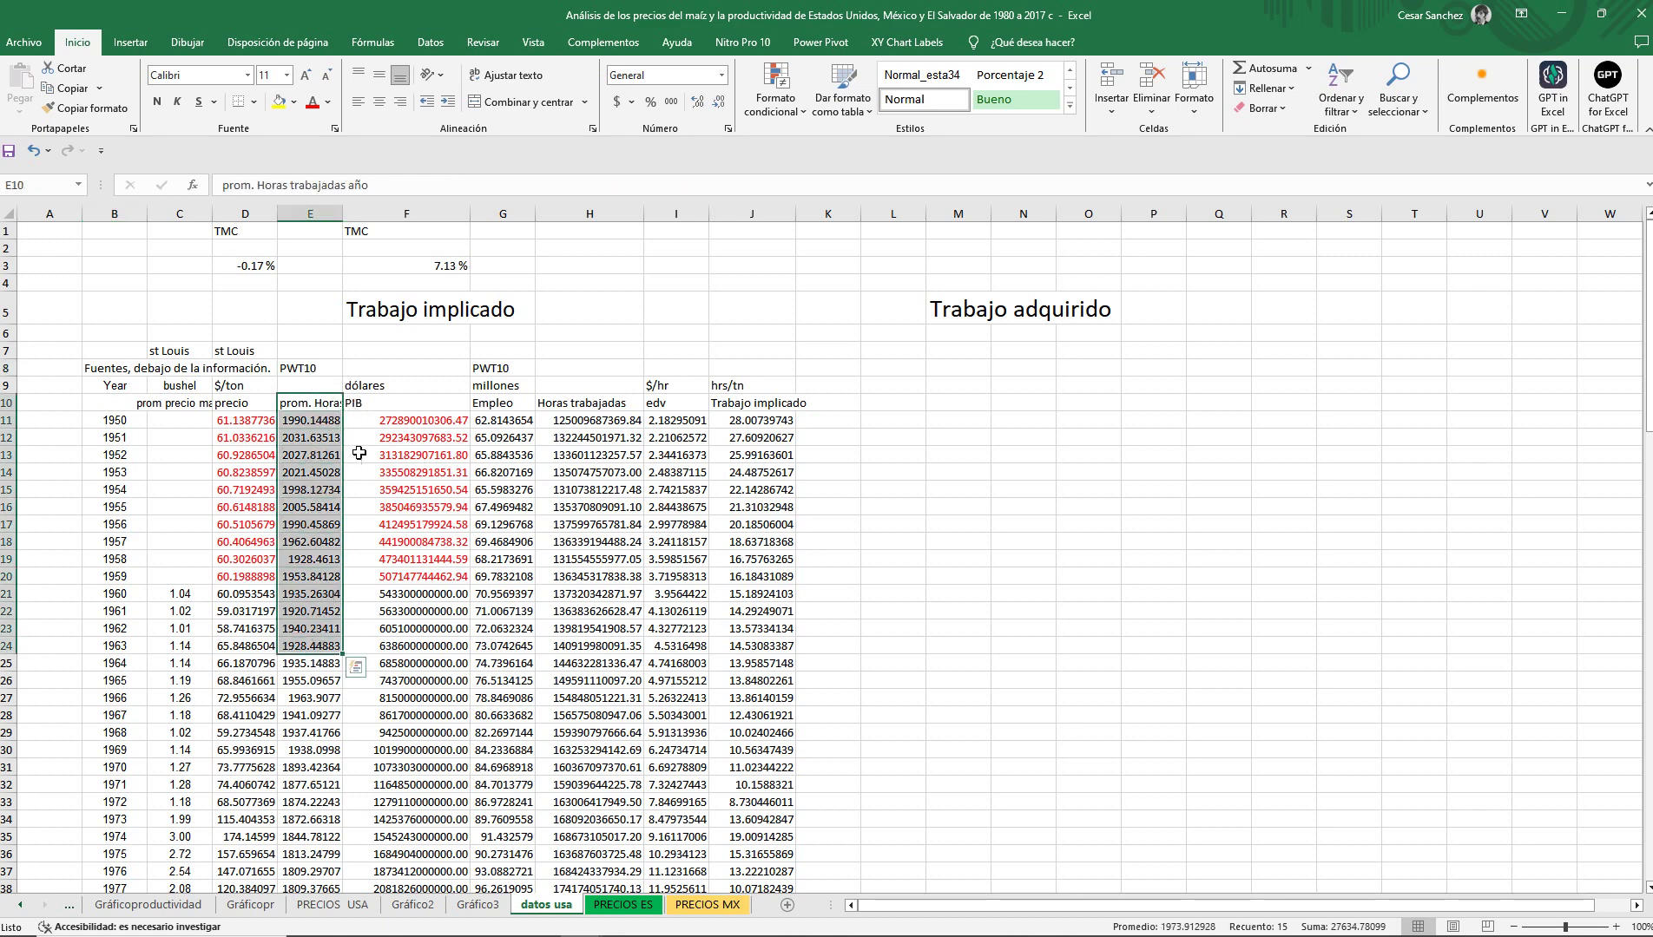
Enter "Banco Mundial" in F7 as the source above the PIB column.
left_click(387, 350)
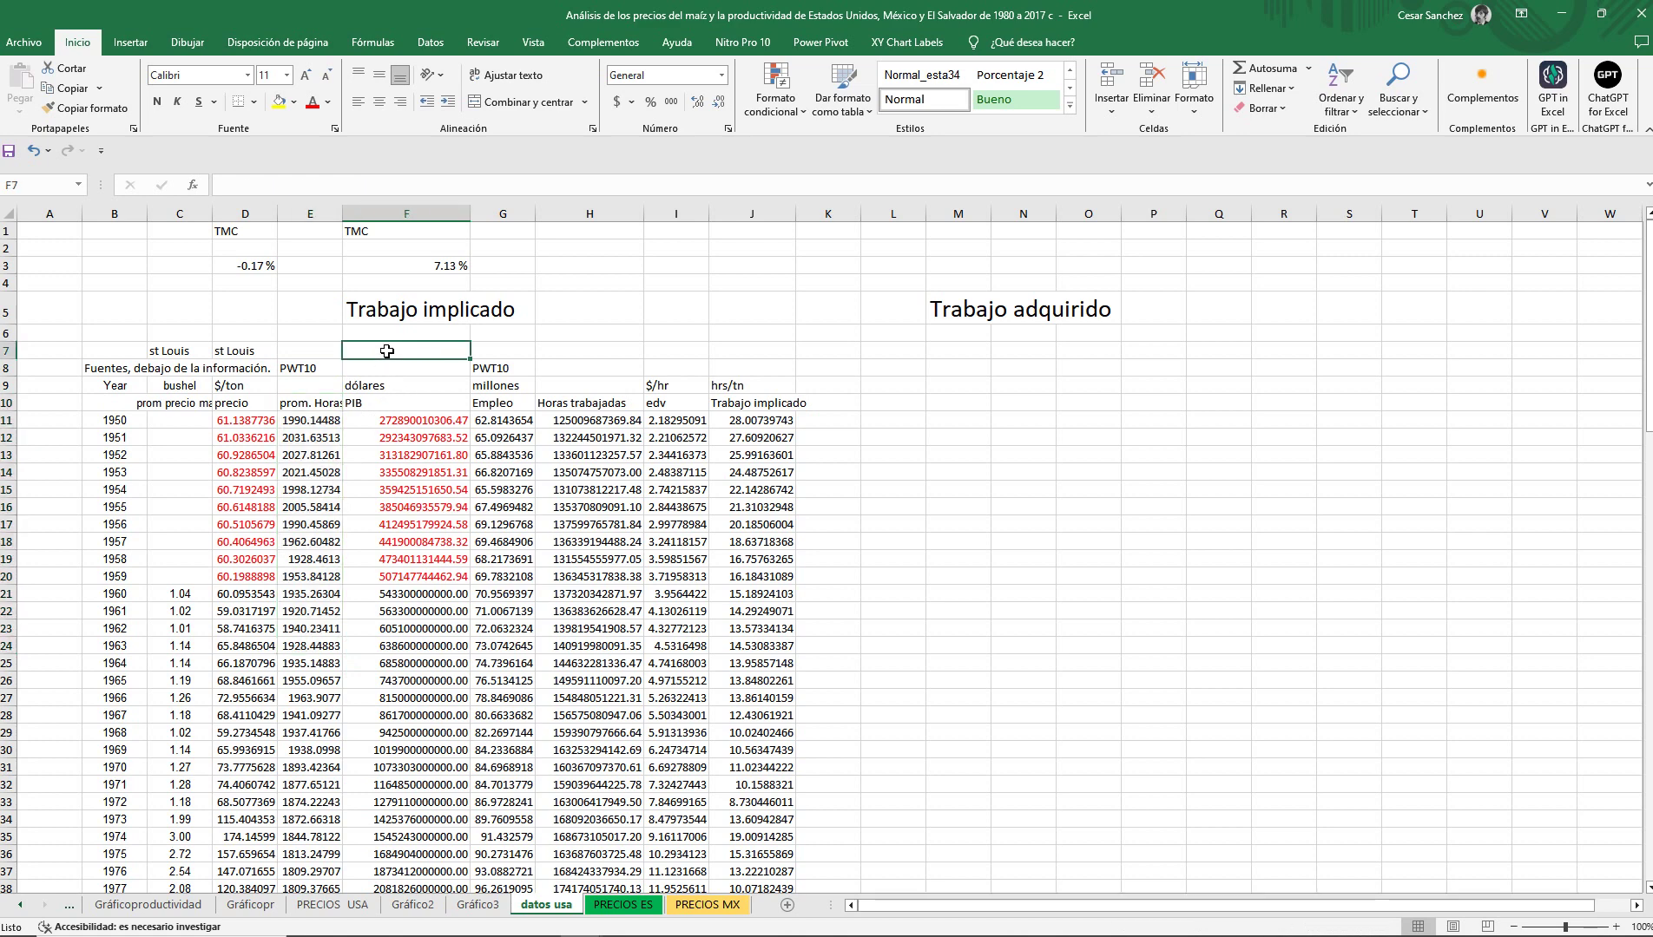
type("B")
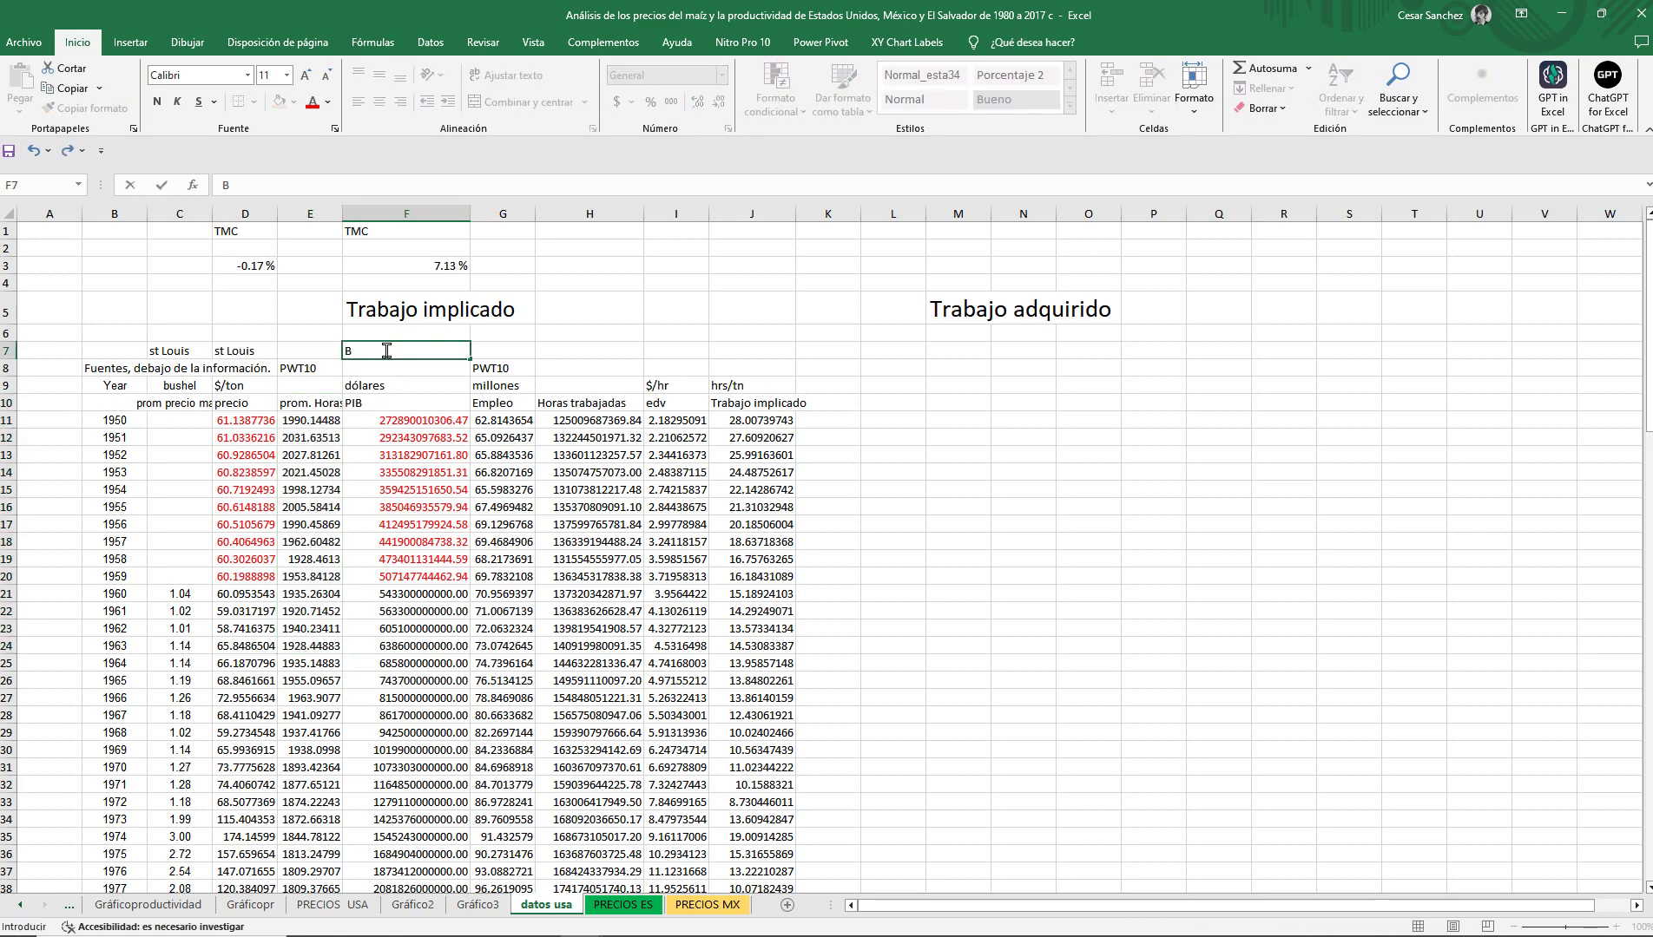
type("anco Mundial")
key("Return")
left_click(386, 351)
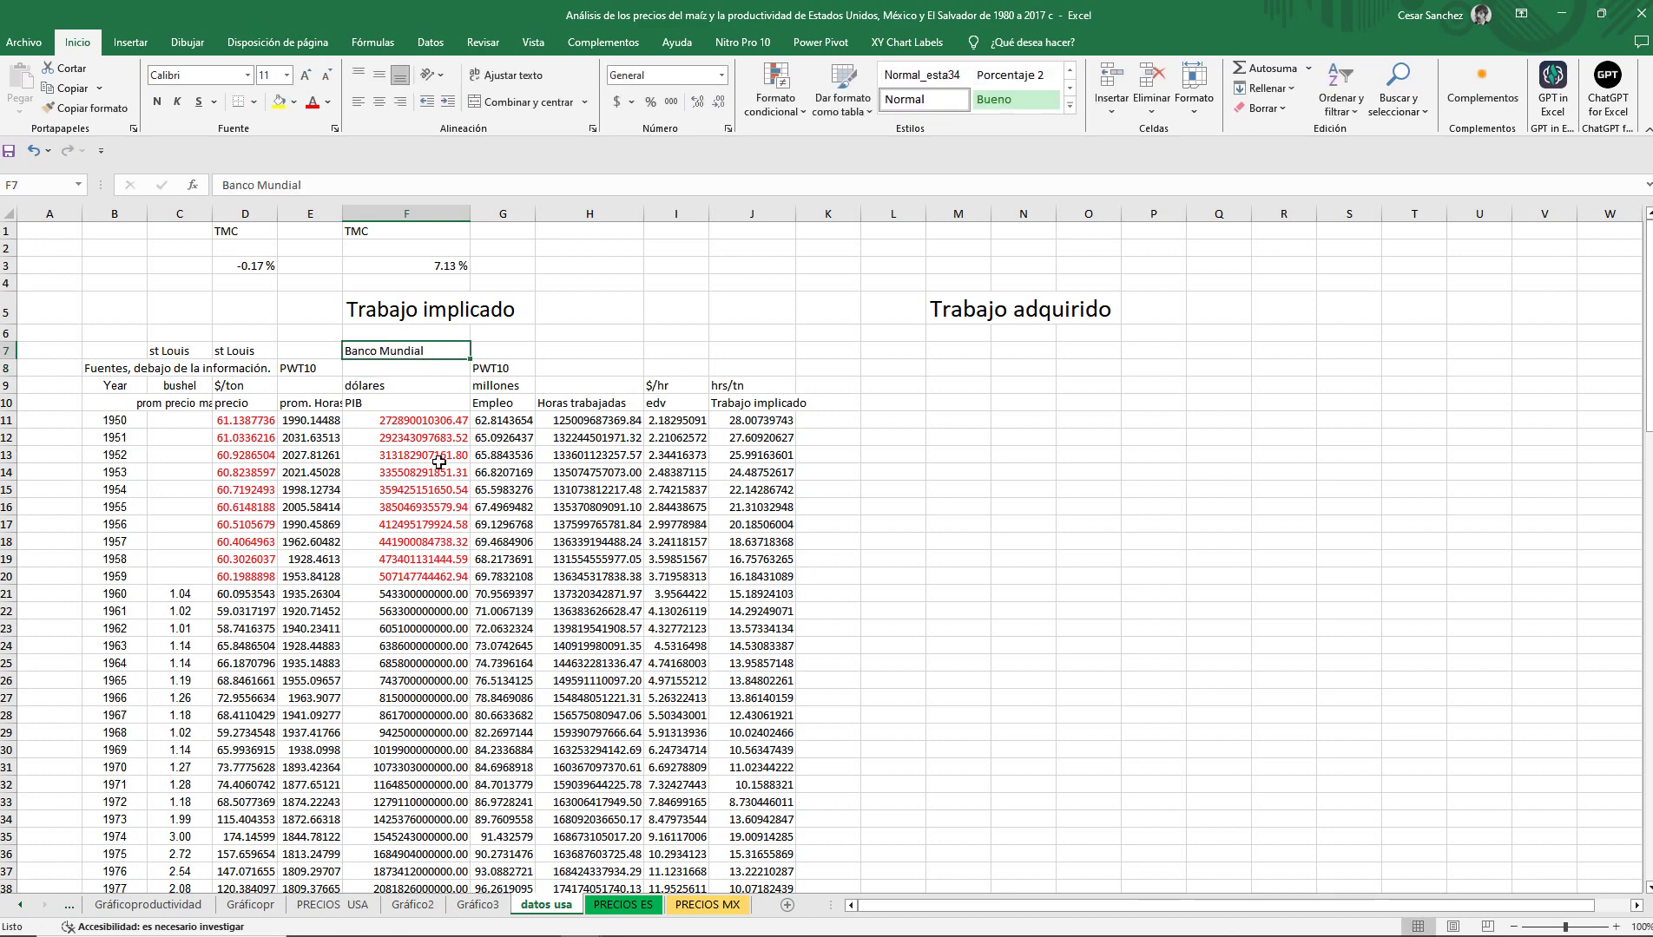
Inspect the 1950 PIB and Empleo cells, the Empleo source label, and the cells referenced by the Horas trabajadas formula.
left_click(450, 423)
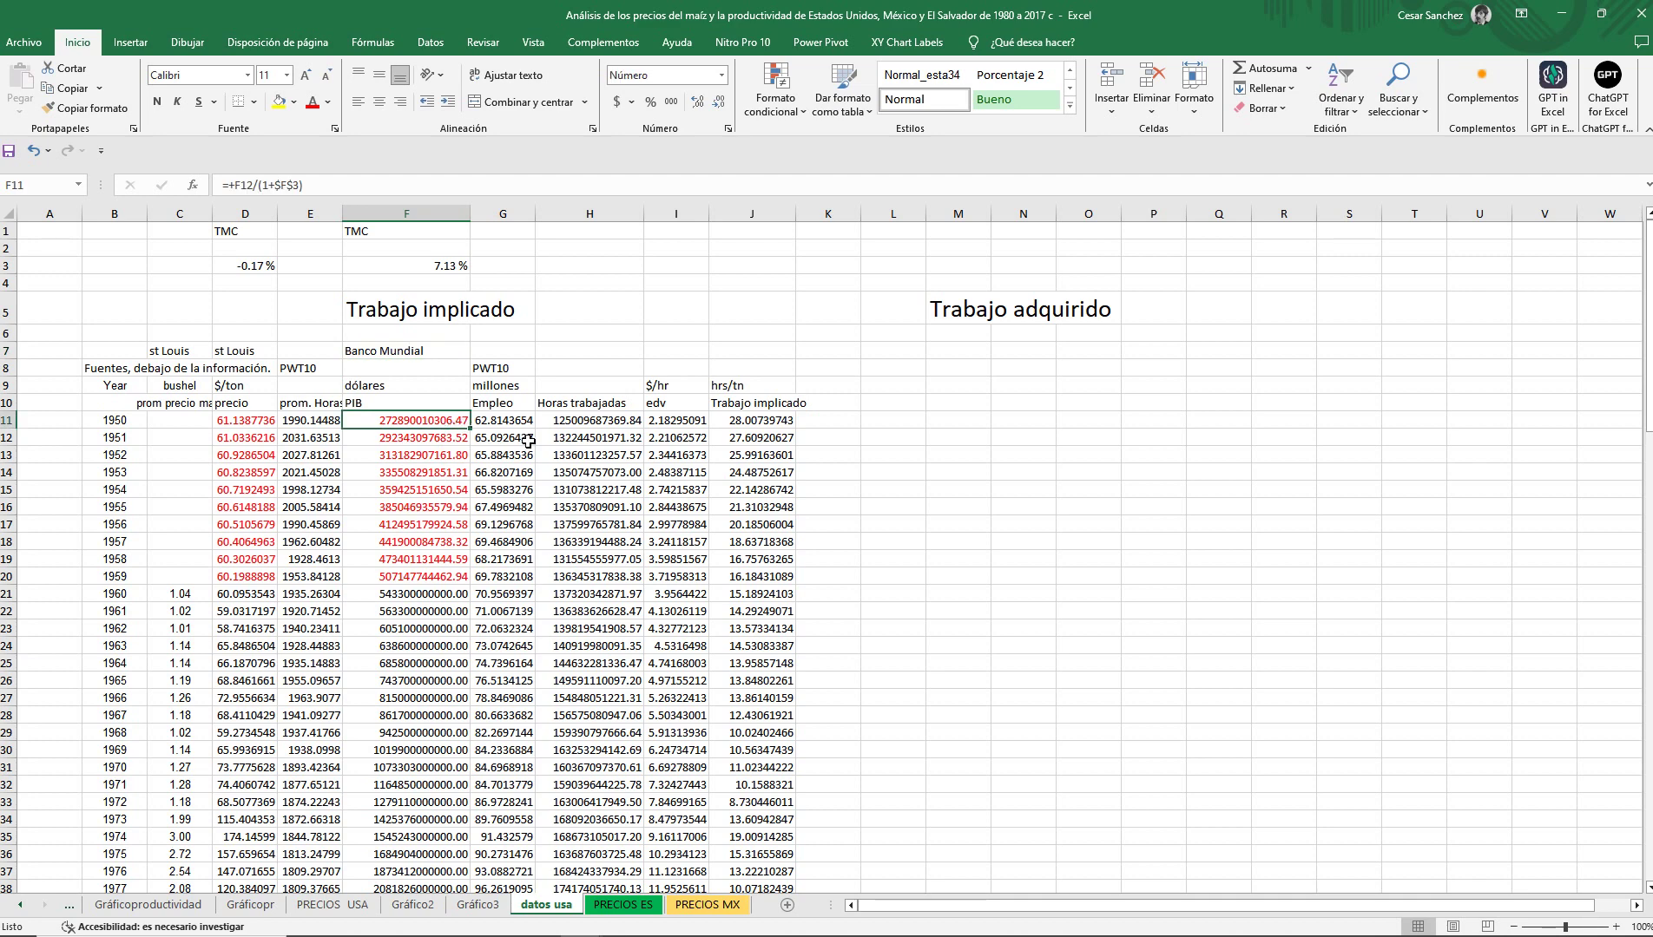
left_click(509, 369)
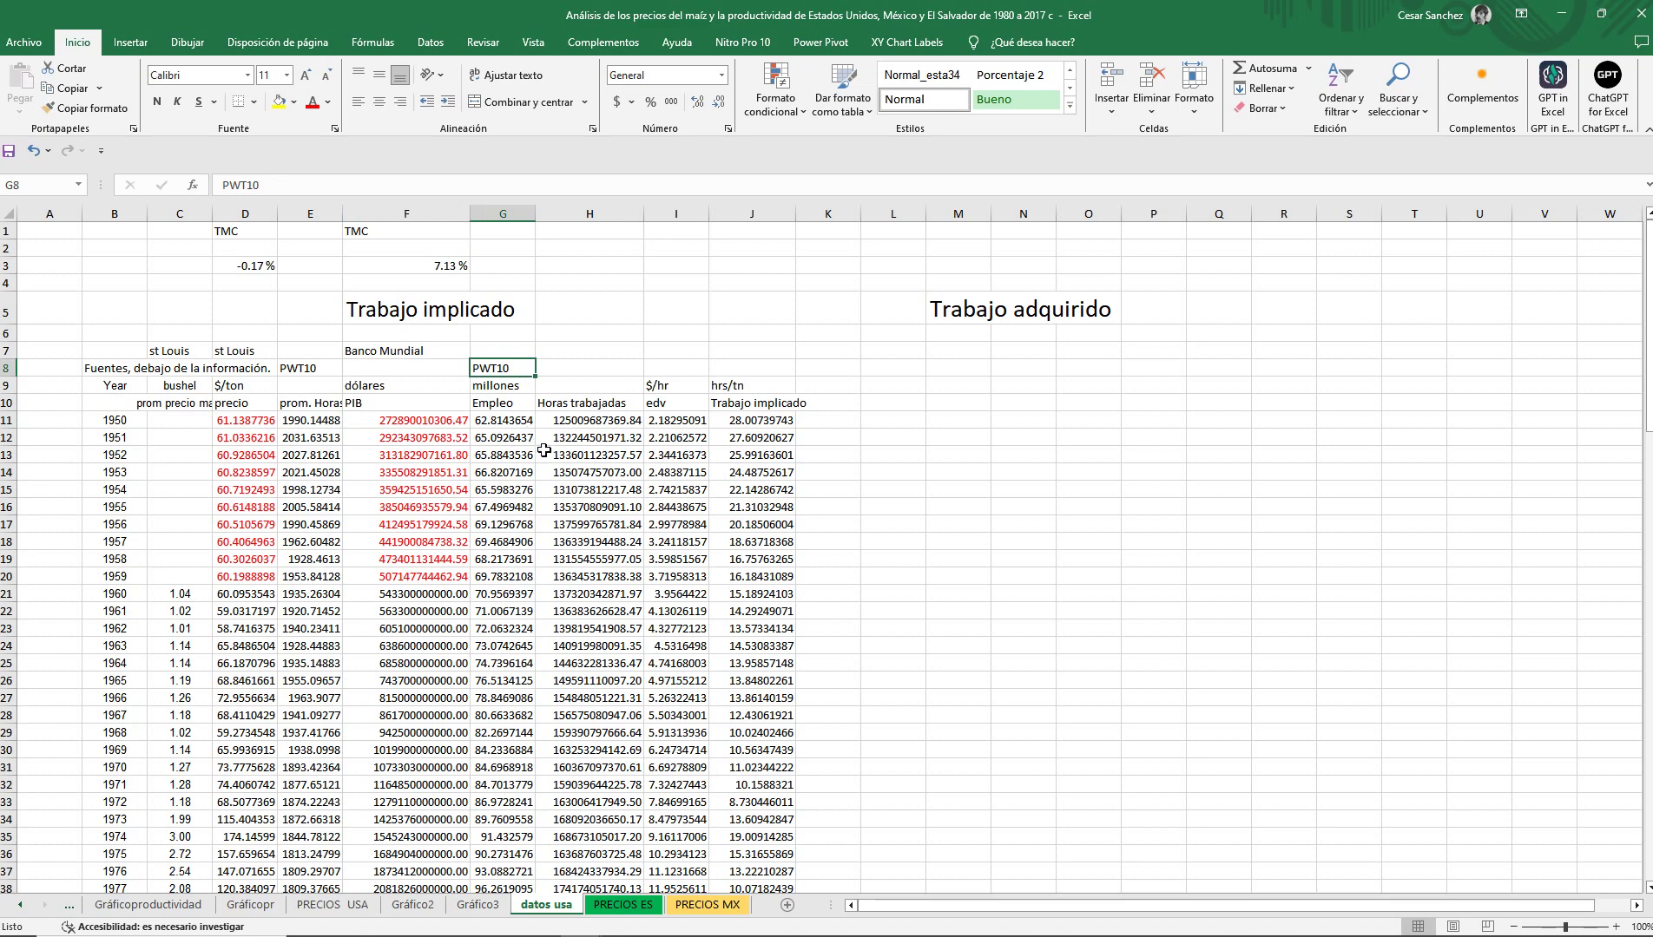
left_click(486, 421)
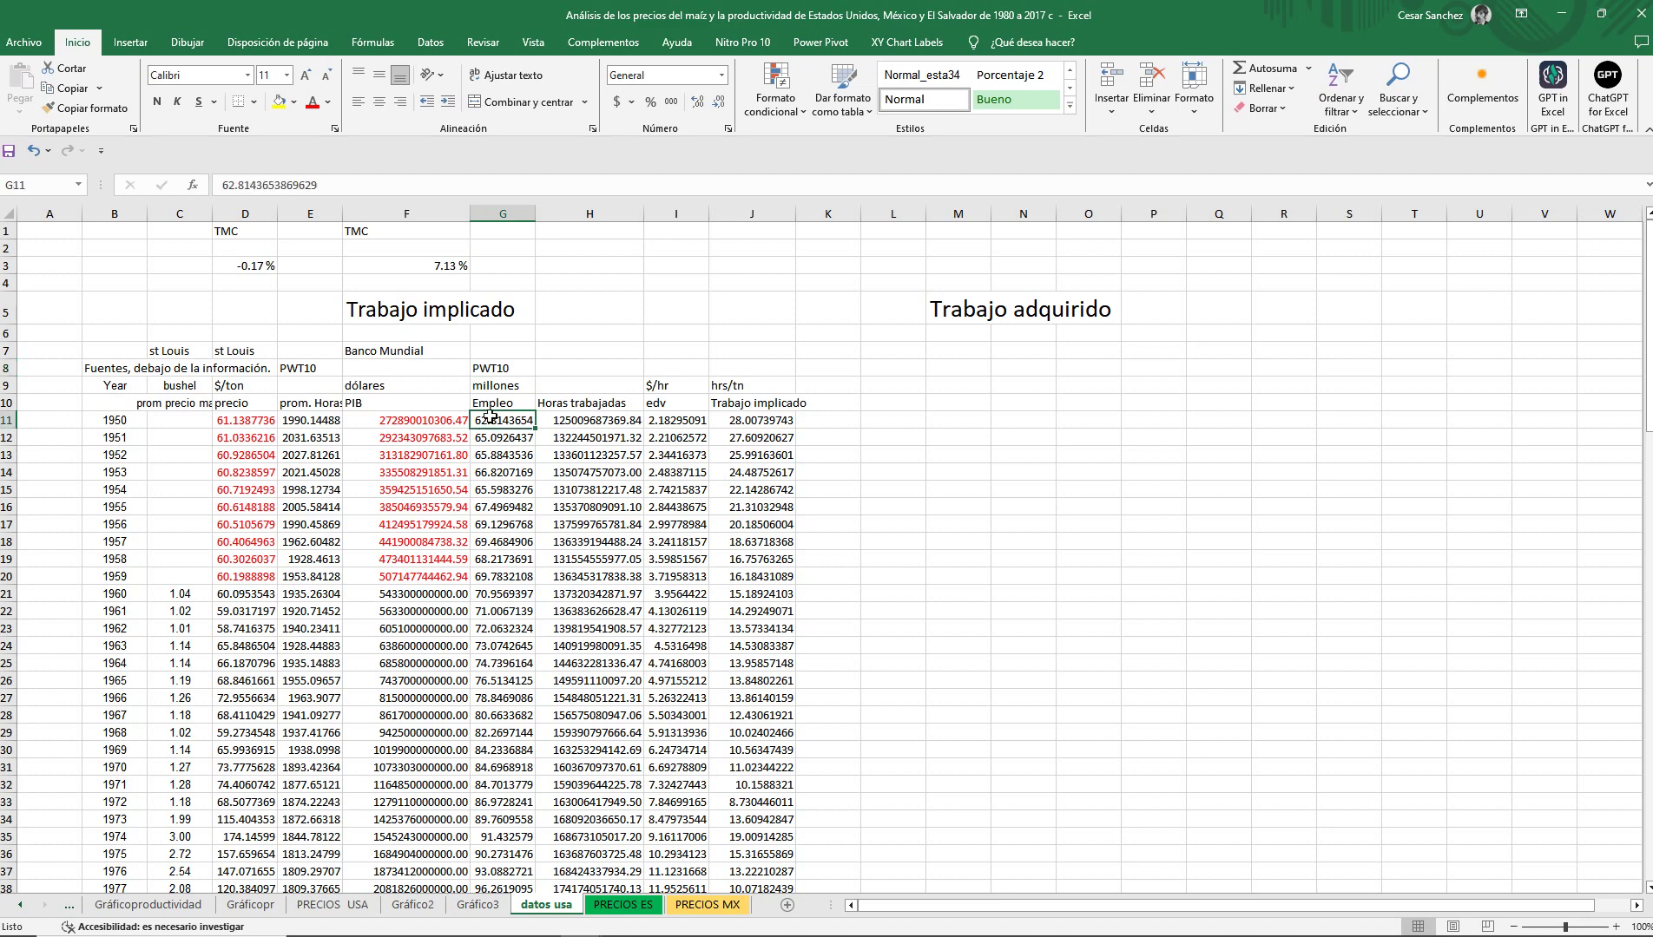
left_click(597, 418)
key("F2")
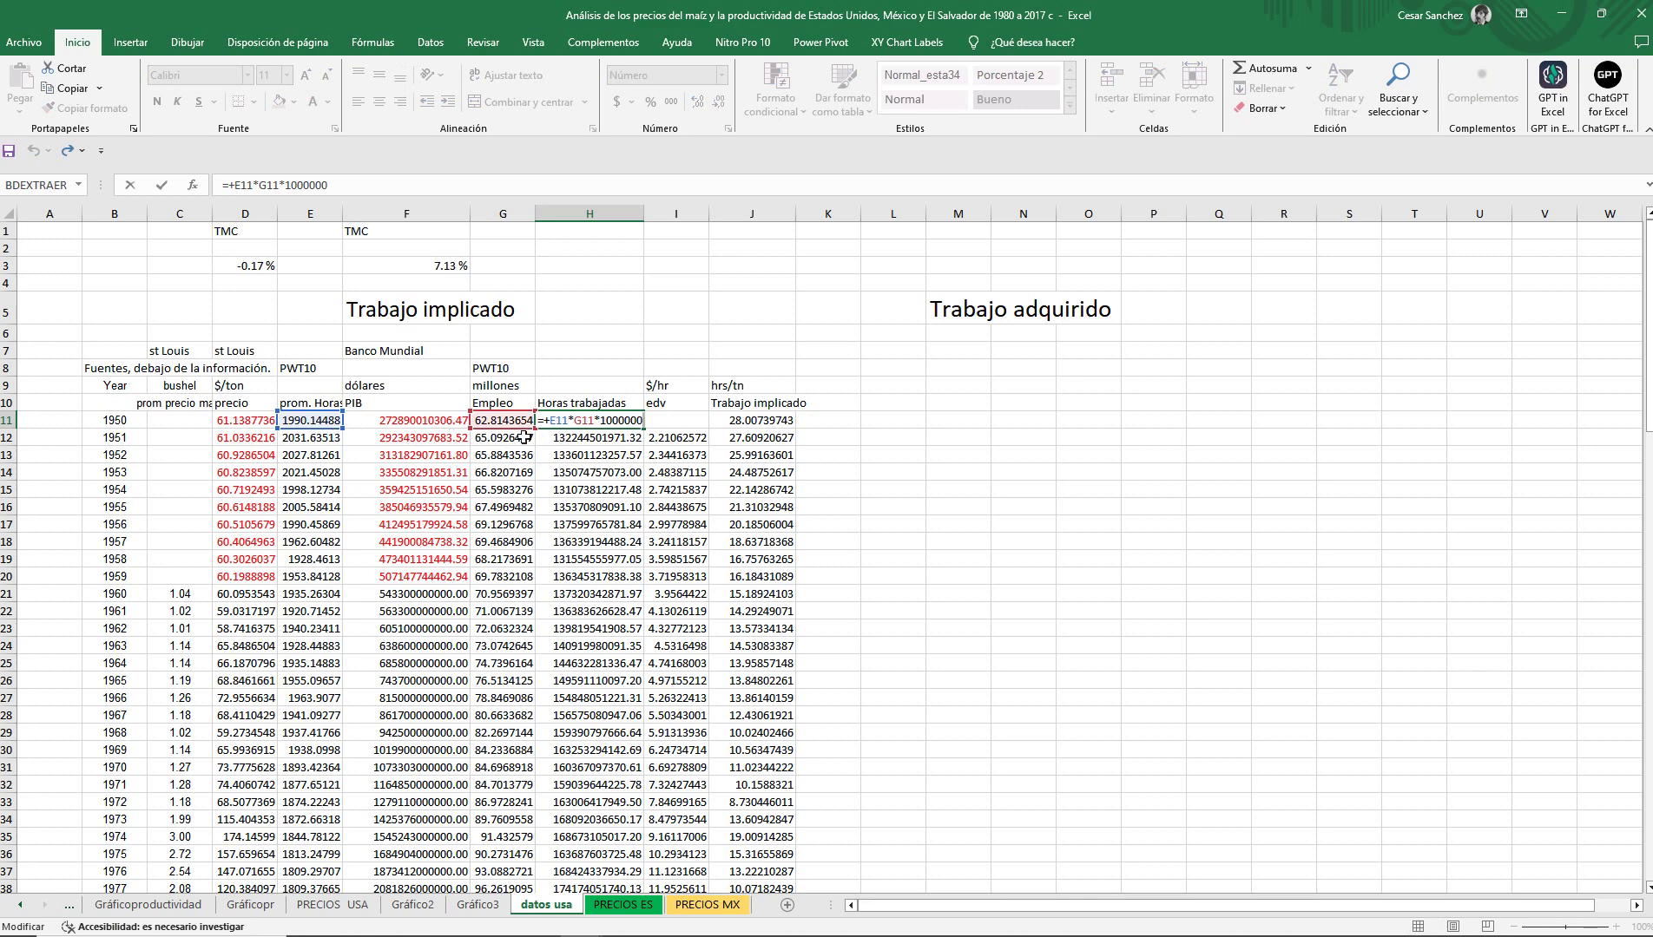
key("Return")
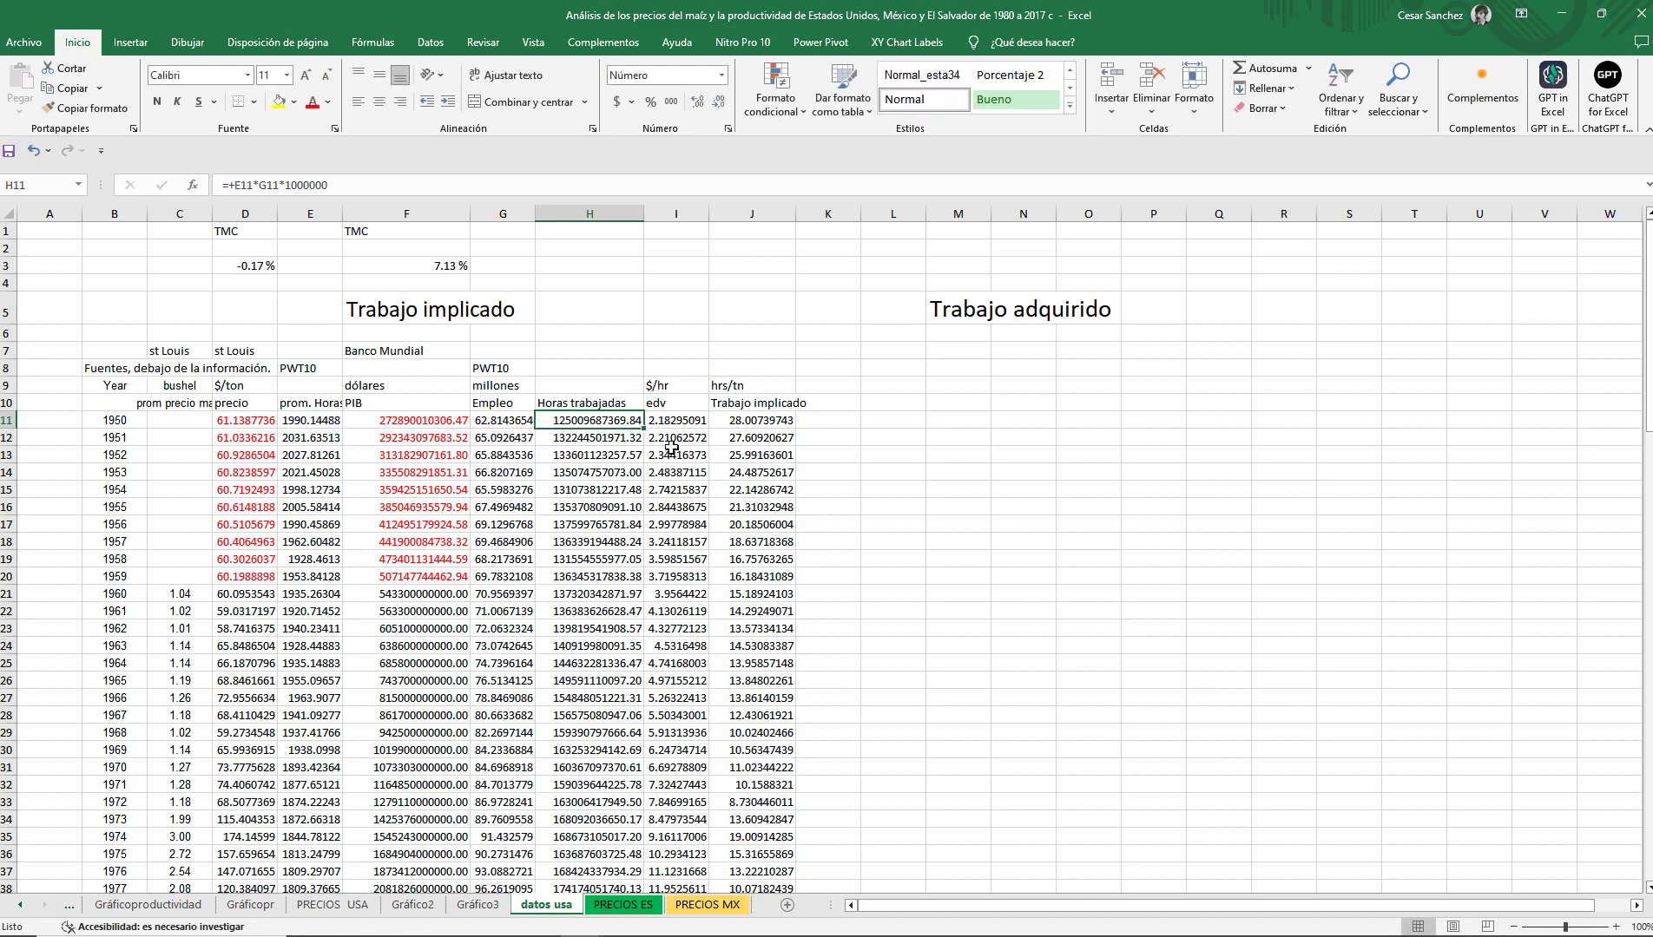
Inspect the 1950 formulas for edv, Horas trabajadas and Trabajo implicado, checking the cells each one references.
left_click(682, 438)
left_click(671, 425)
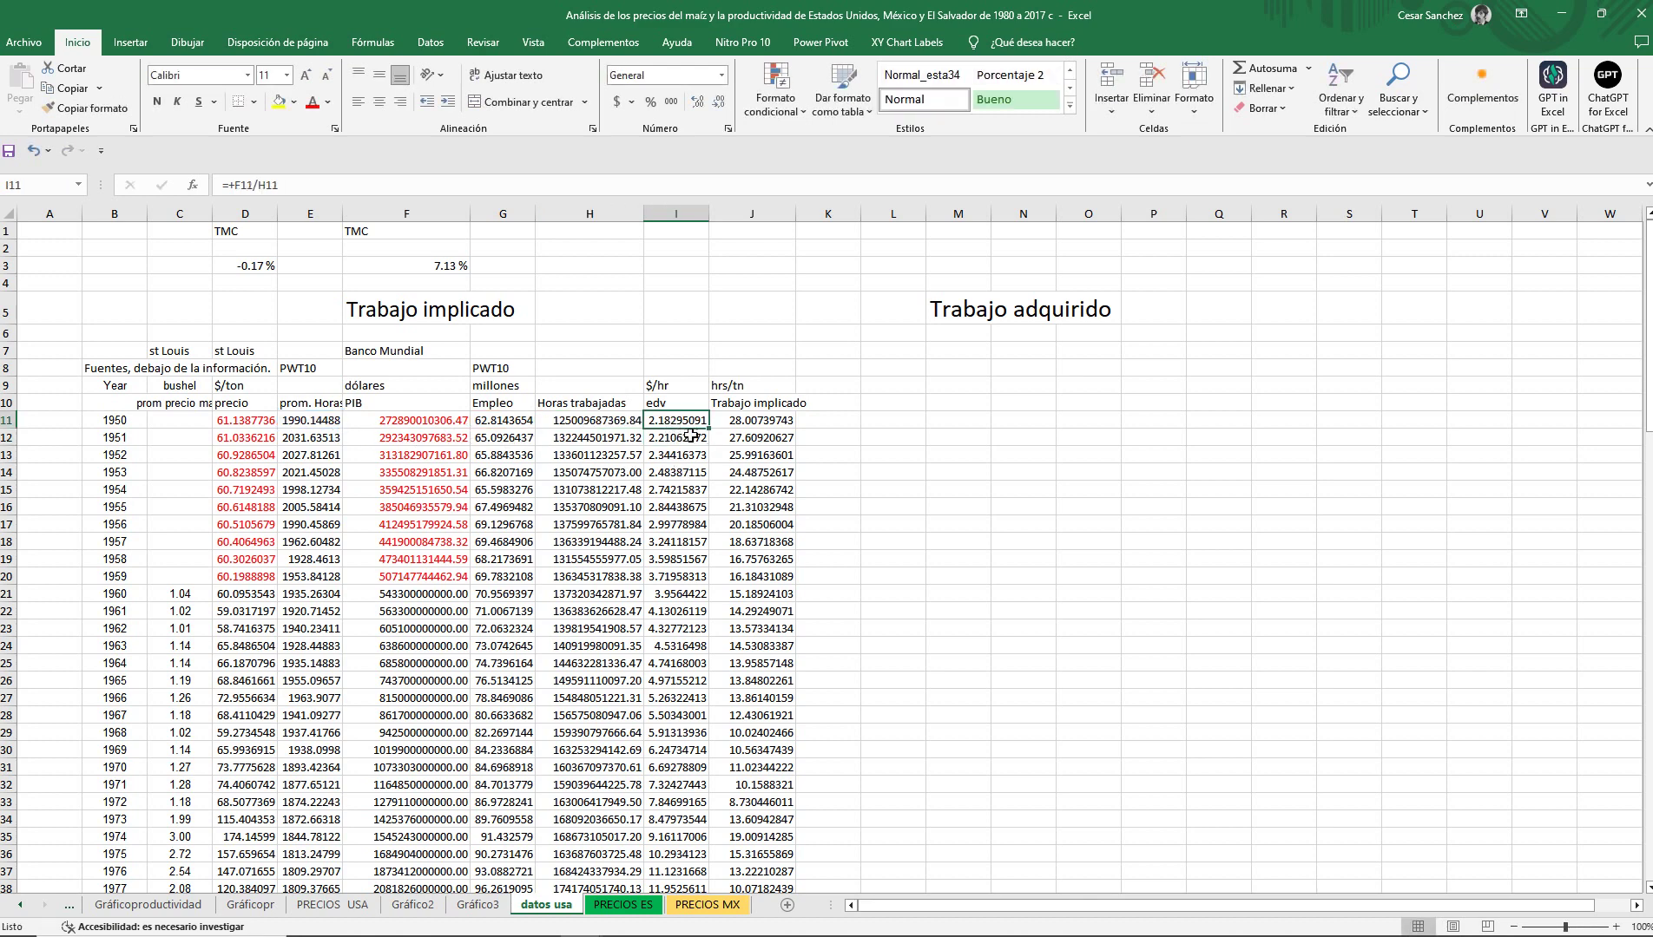
left_click(656, 385)
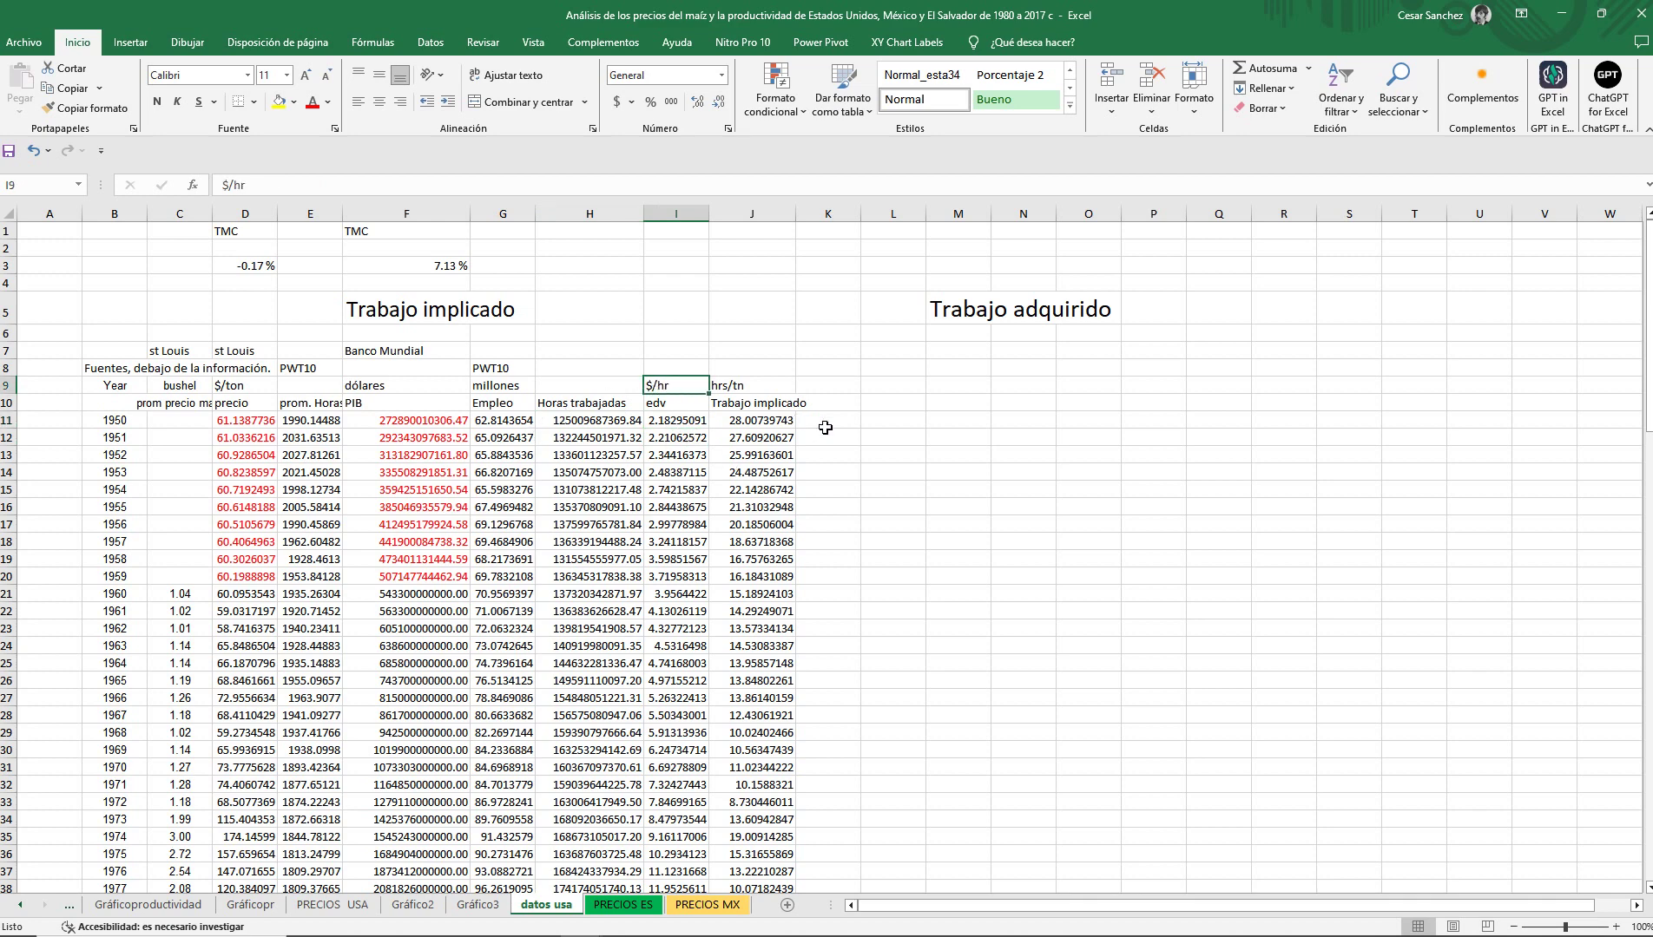
left_click(661, 423)
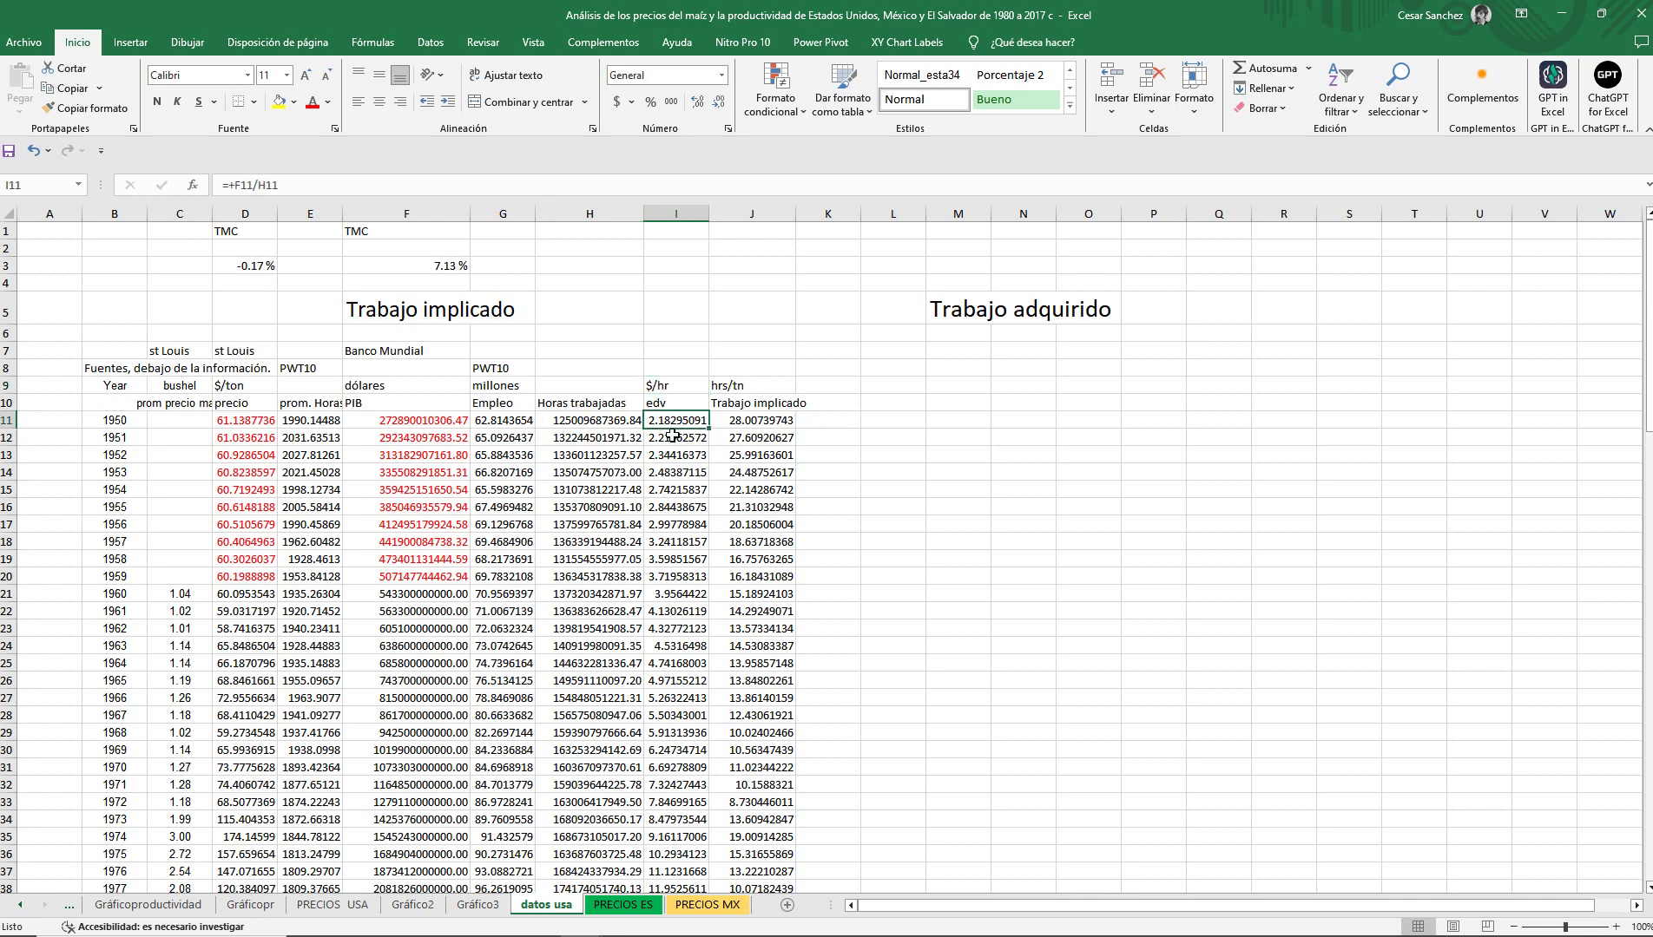
key("F2")
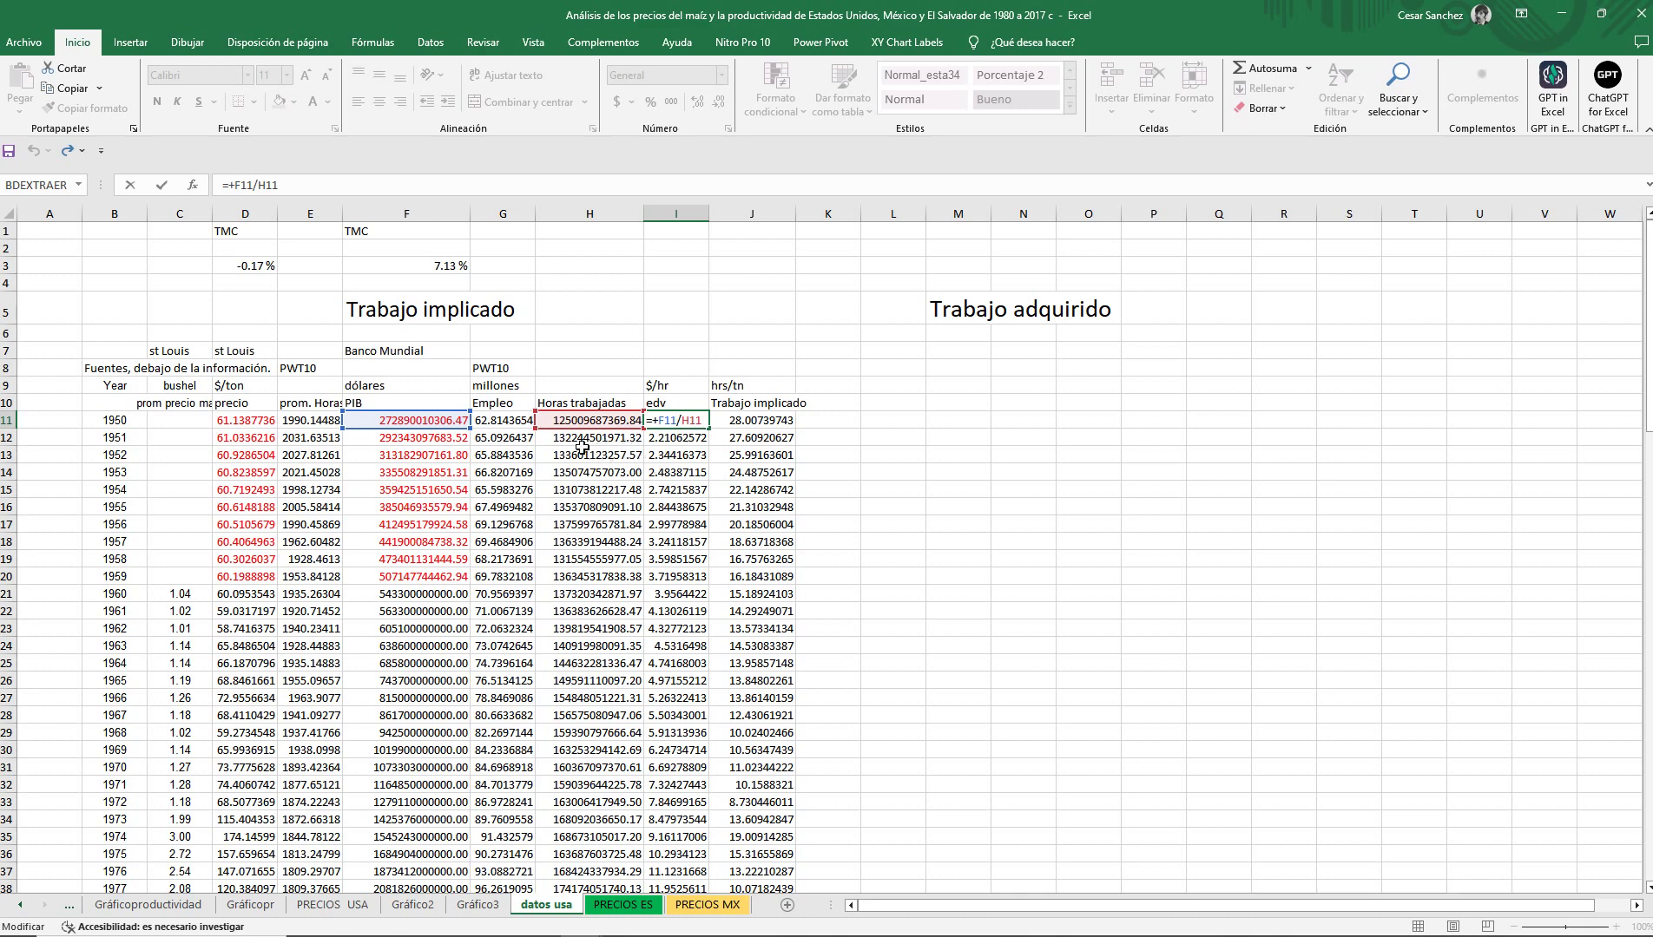
left_click(583, 450)
left_click(584, 425)
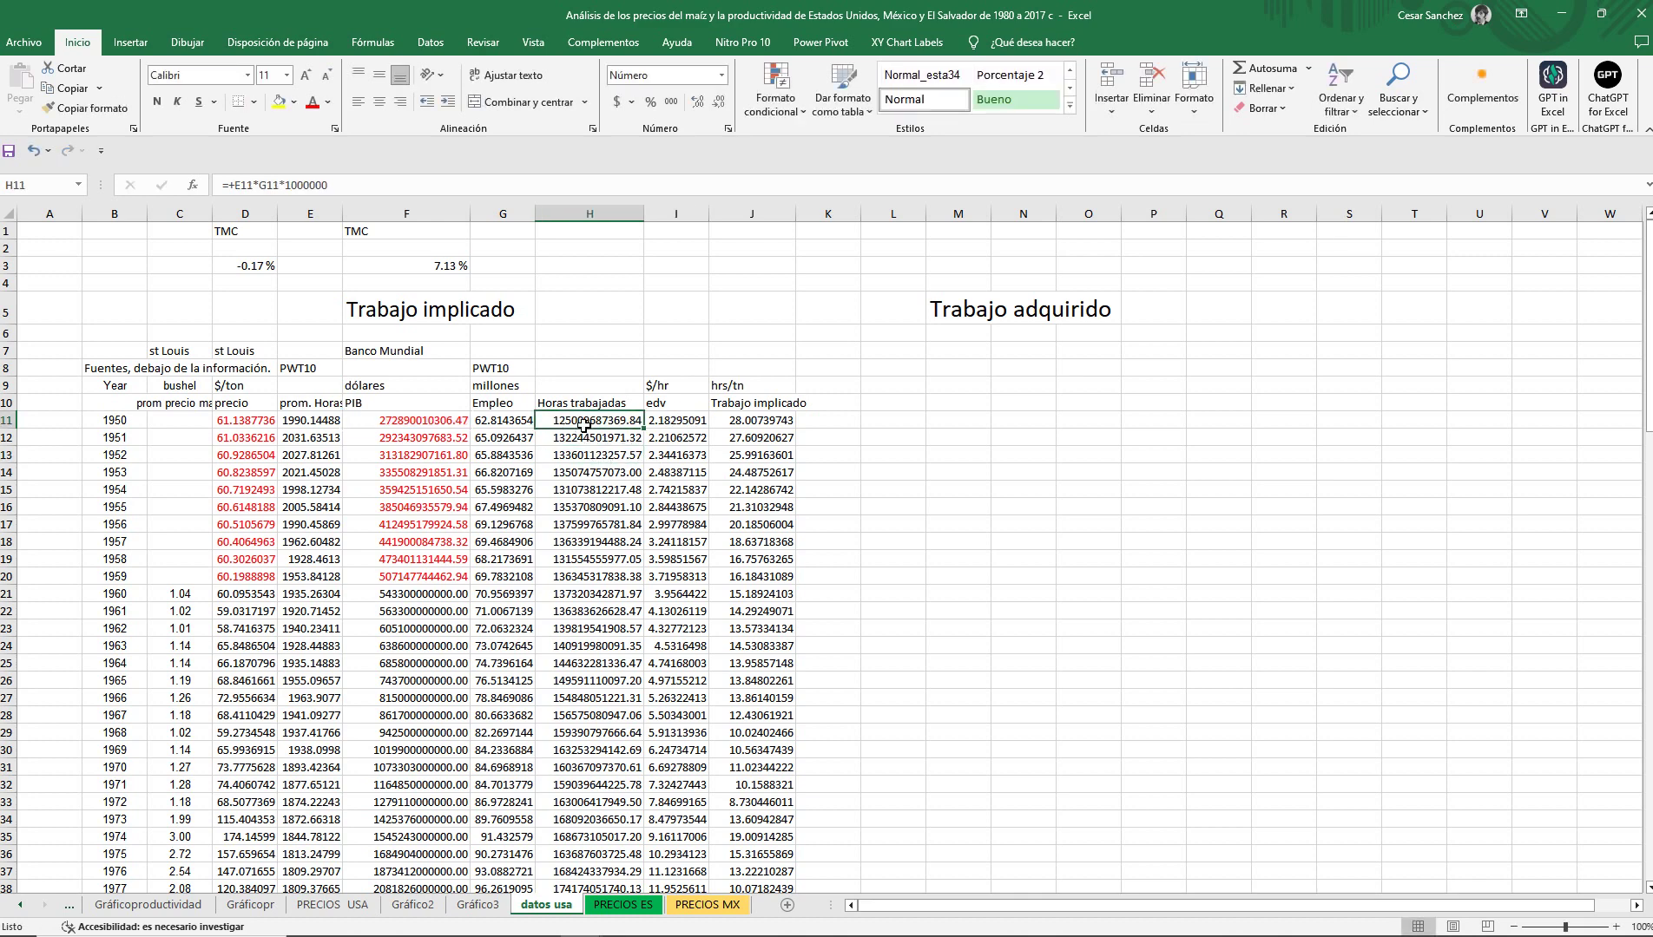
double_click(585, 426)
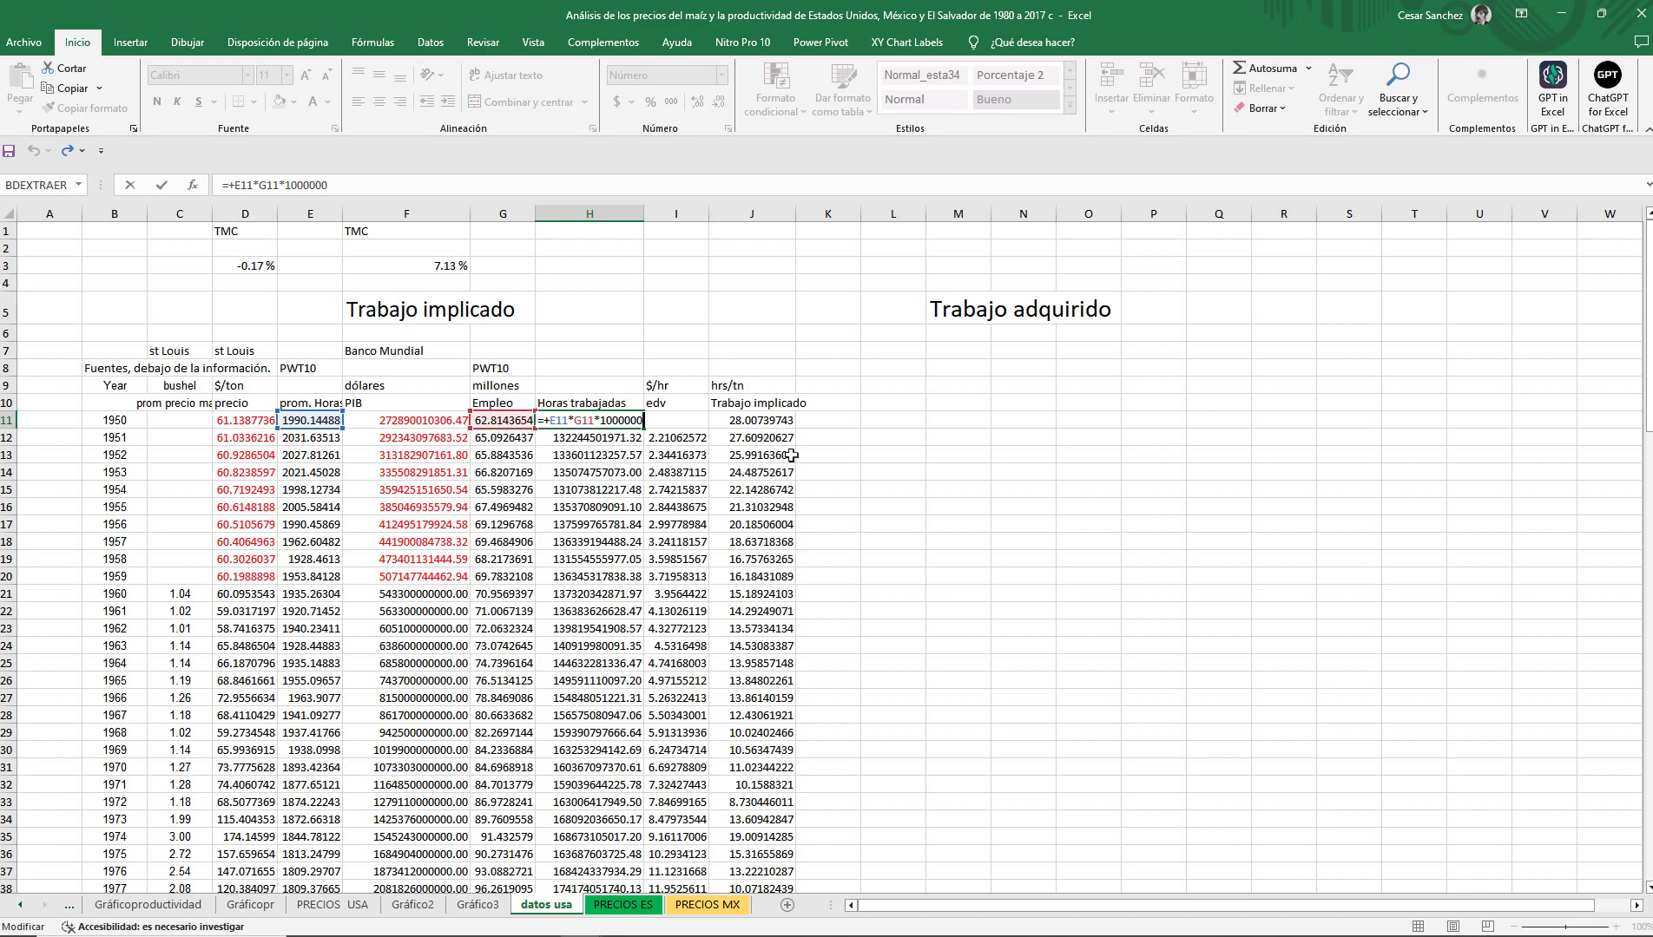
key("Escape")
left_click(792, 427)
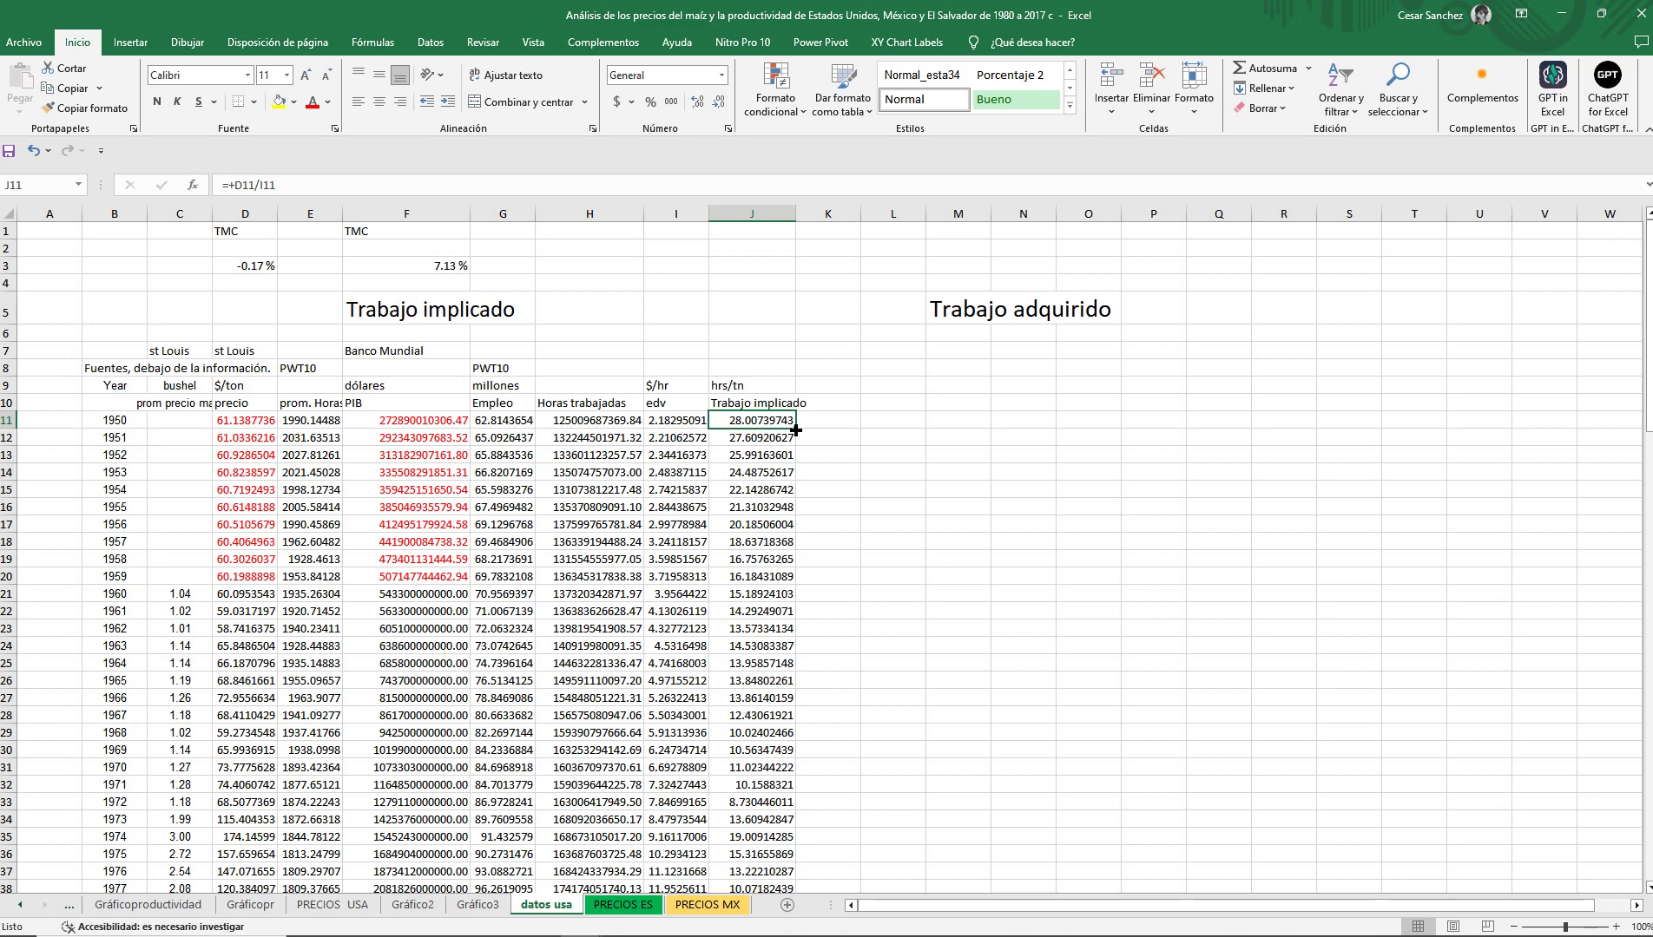
key("F2")
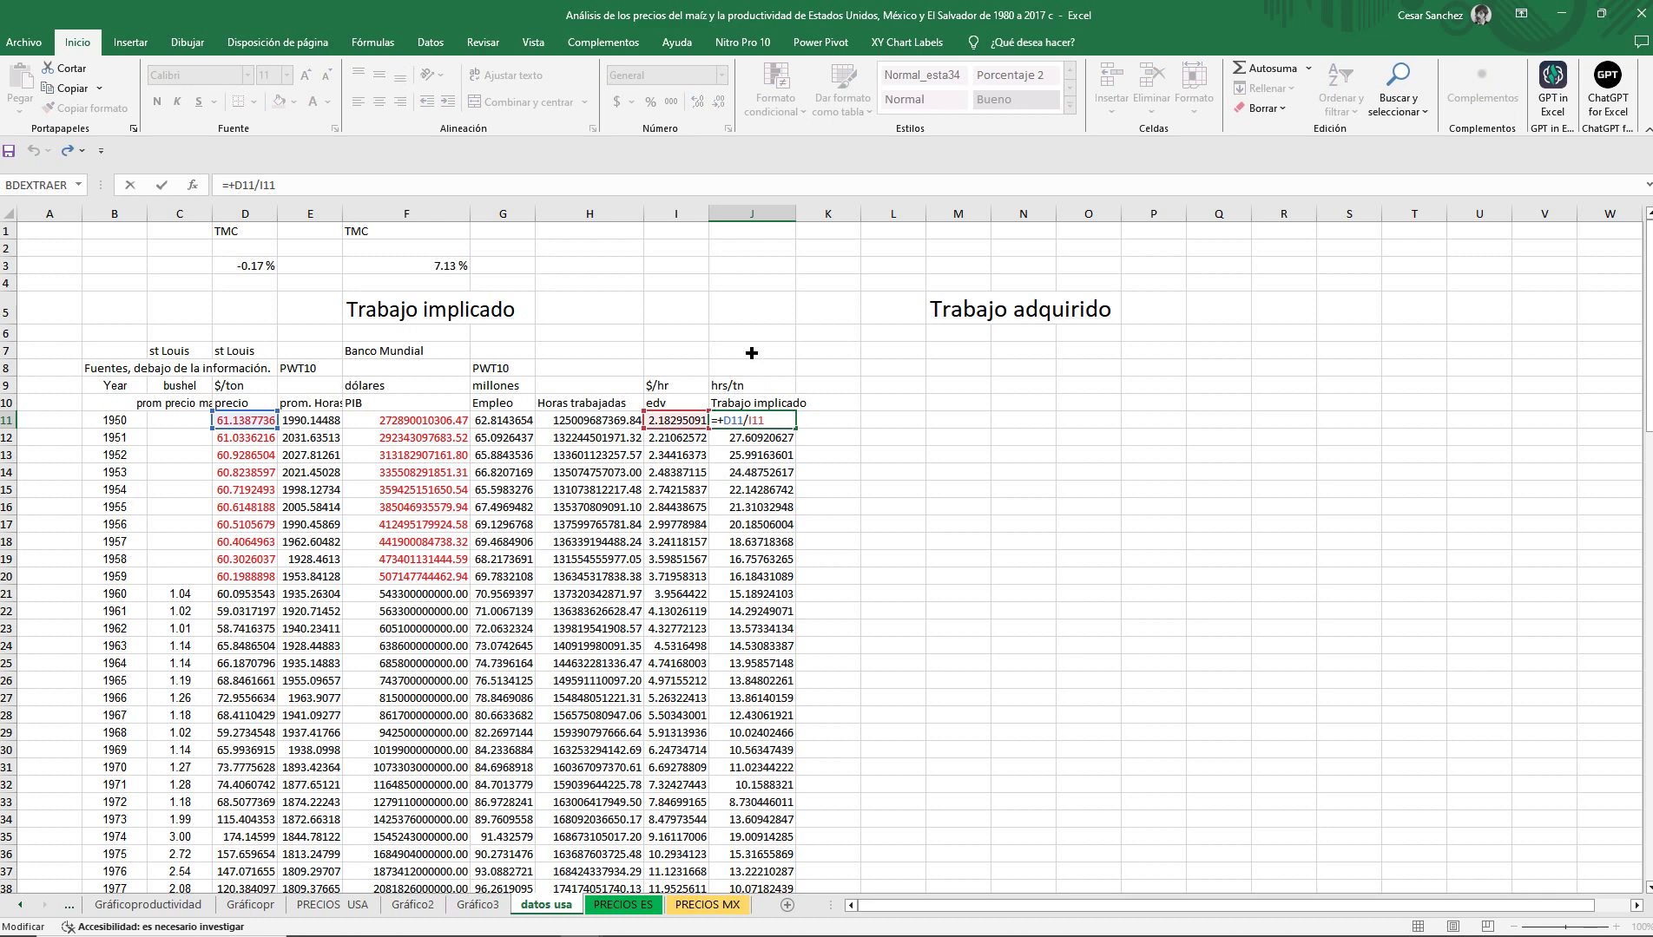
Enter the formula note "ti=Pr i / edv" in H5 beside the Trabajo implicado heading.
left_click(578, 320)
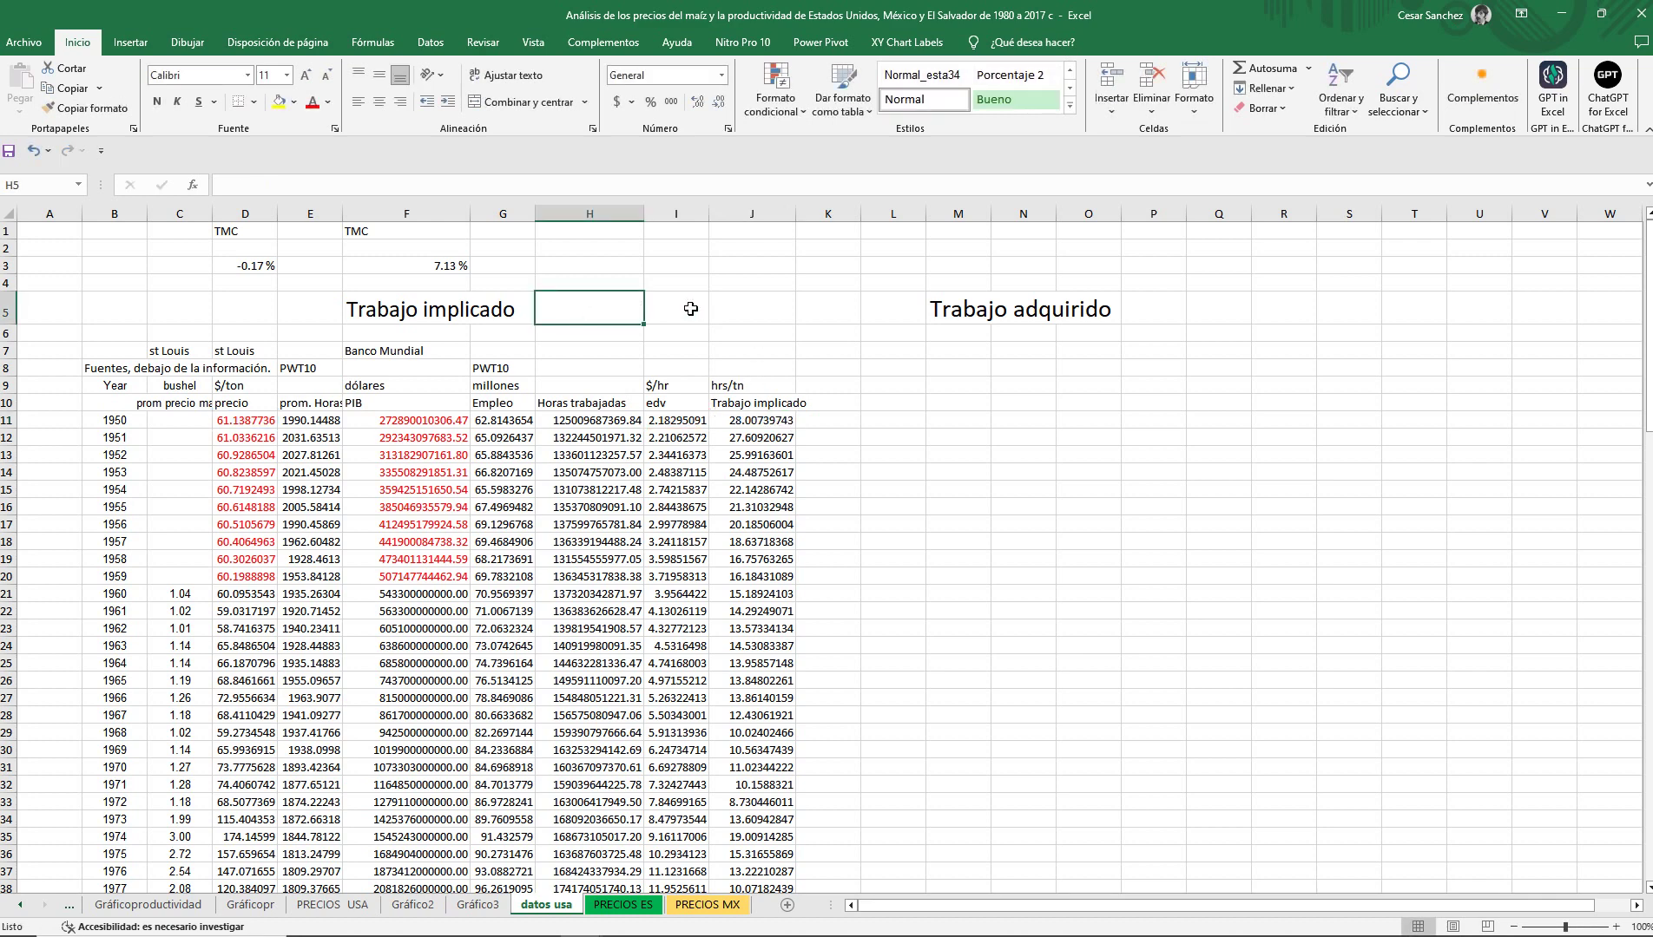
type("ti=Pr i / edv")
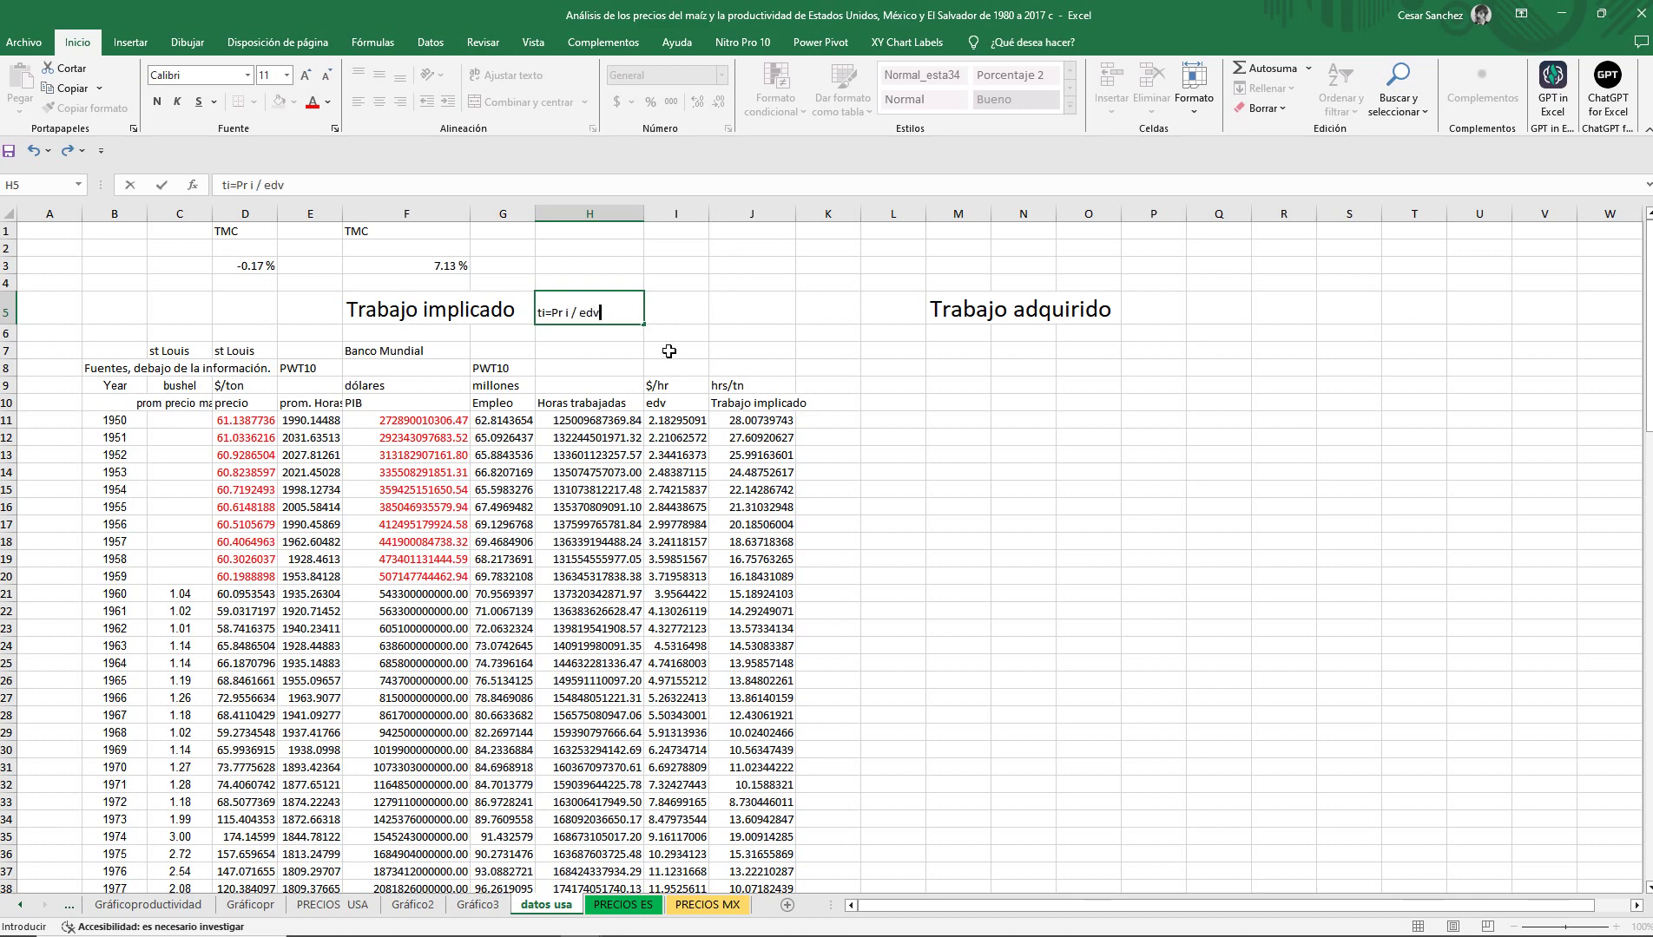
left_click(617, 320)
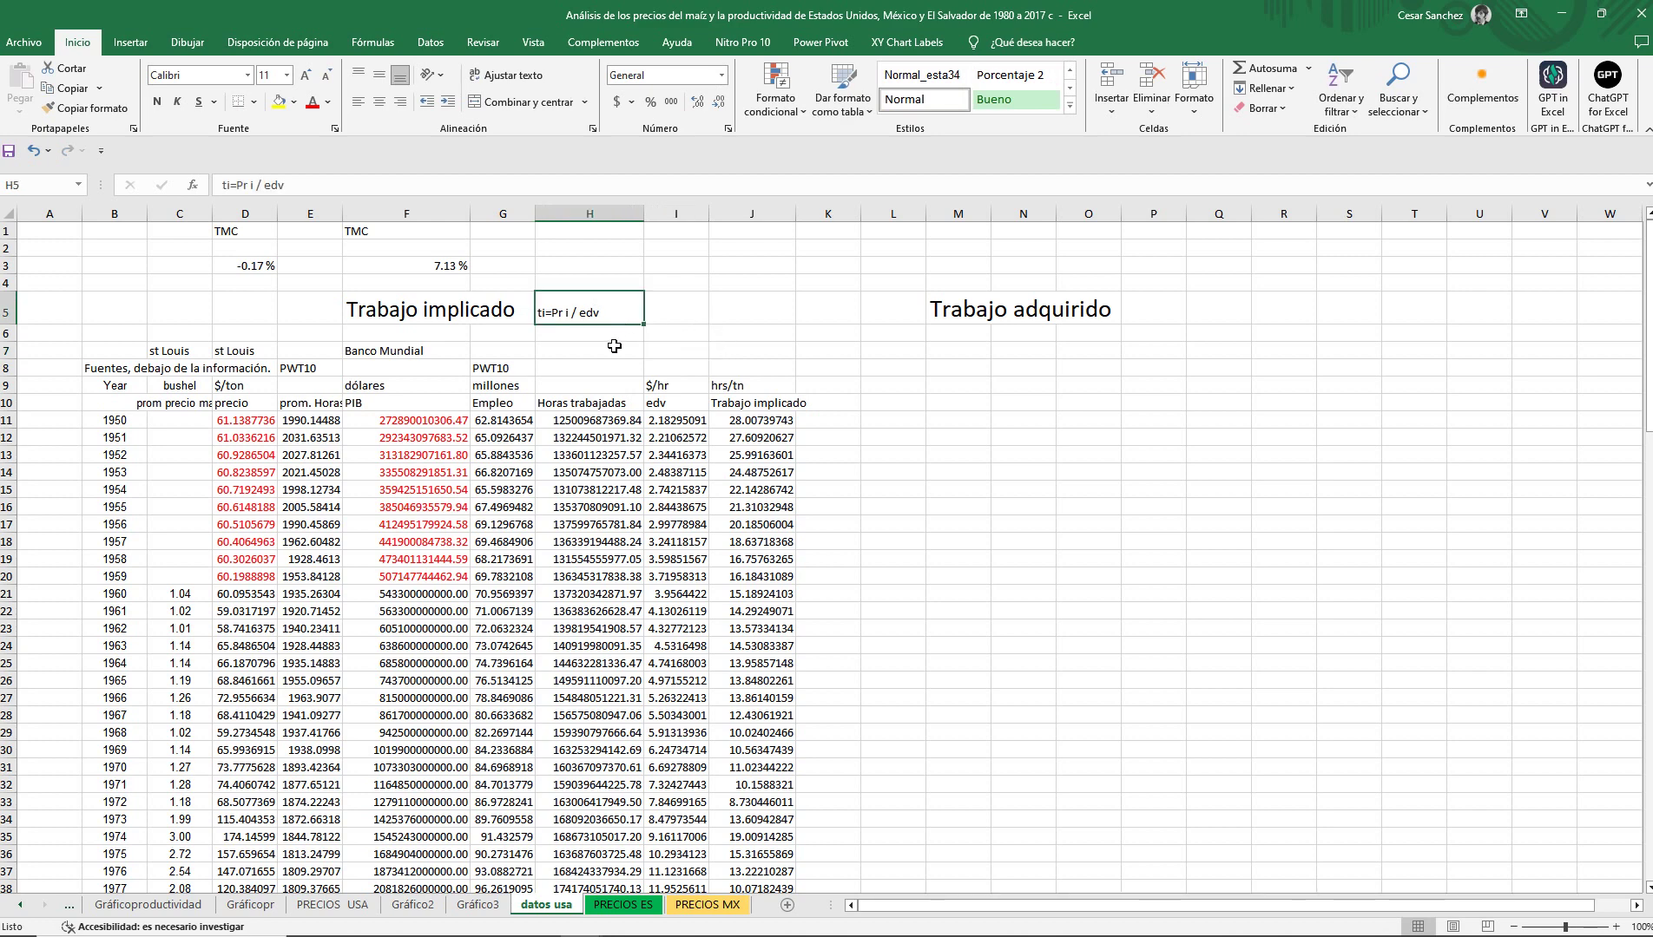
Copy the formula note from H5 to P5 beside Trabajo adquirido and change the copy to "ti=Pr i / w'".
left_click_drag(614, 328, 1162, 328)
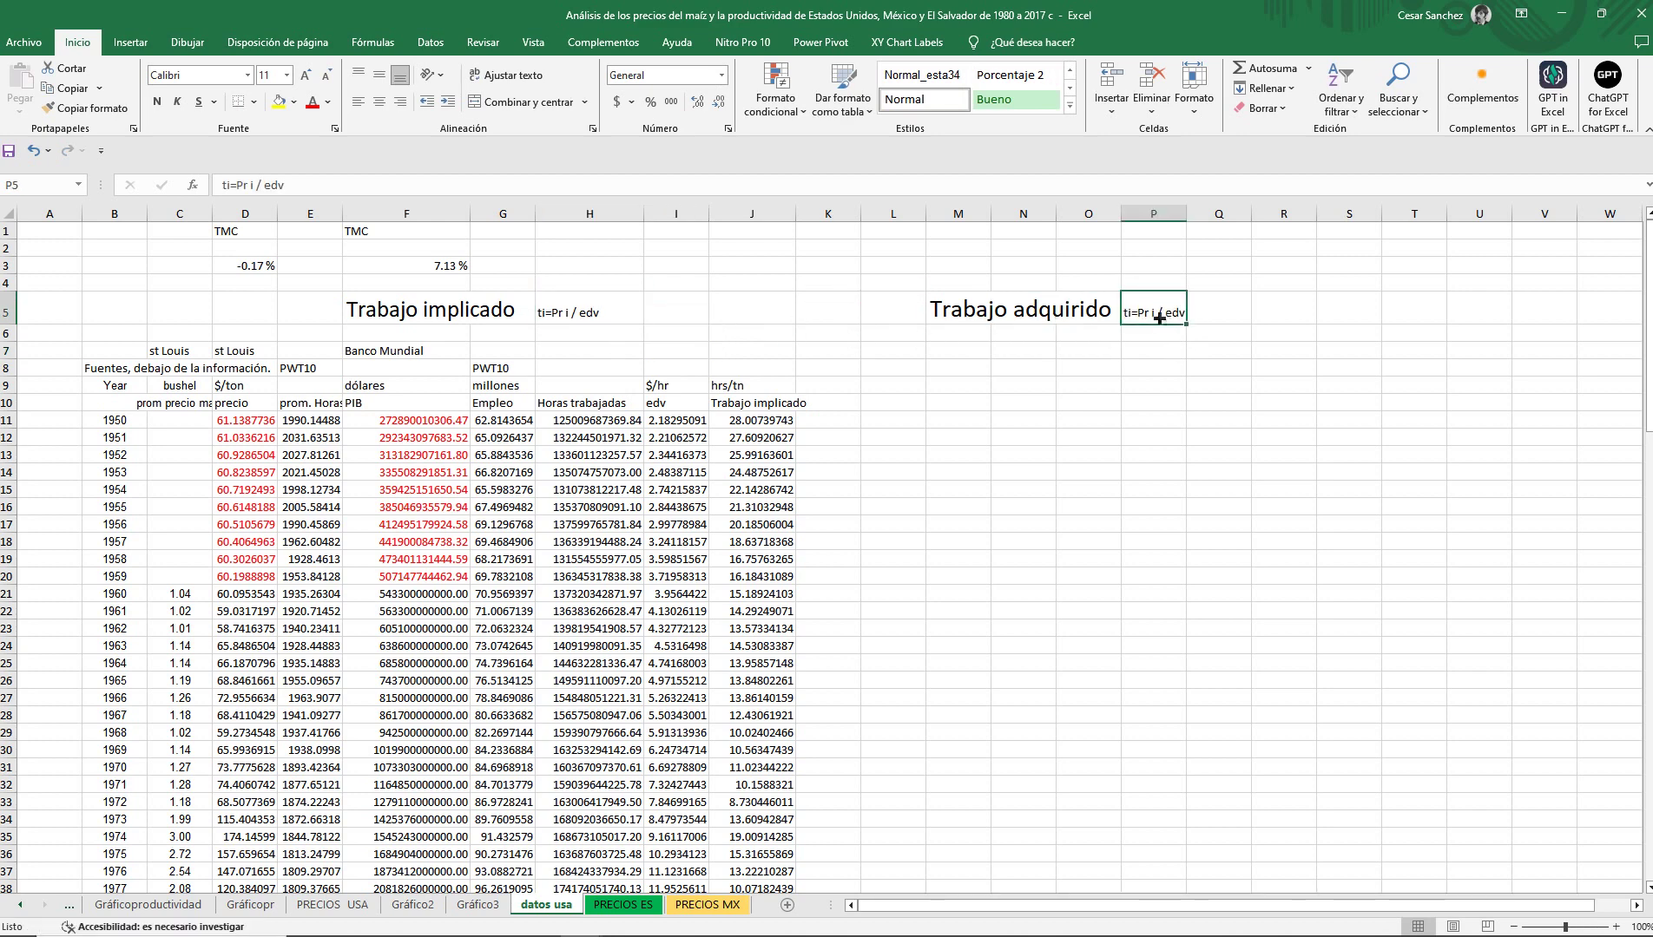
double_click(1181, 313)
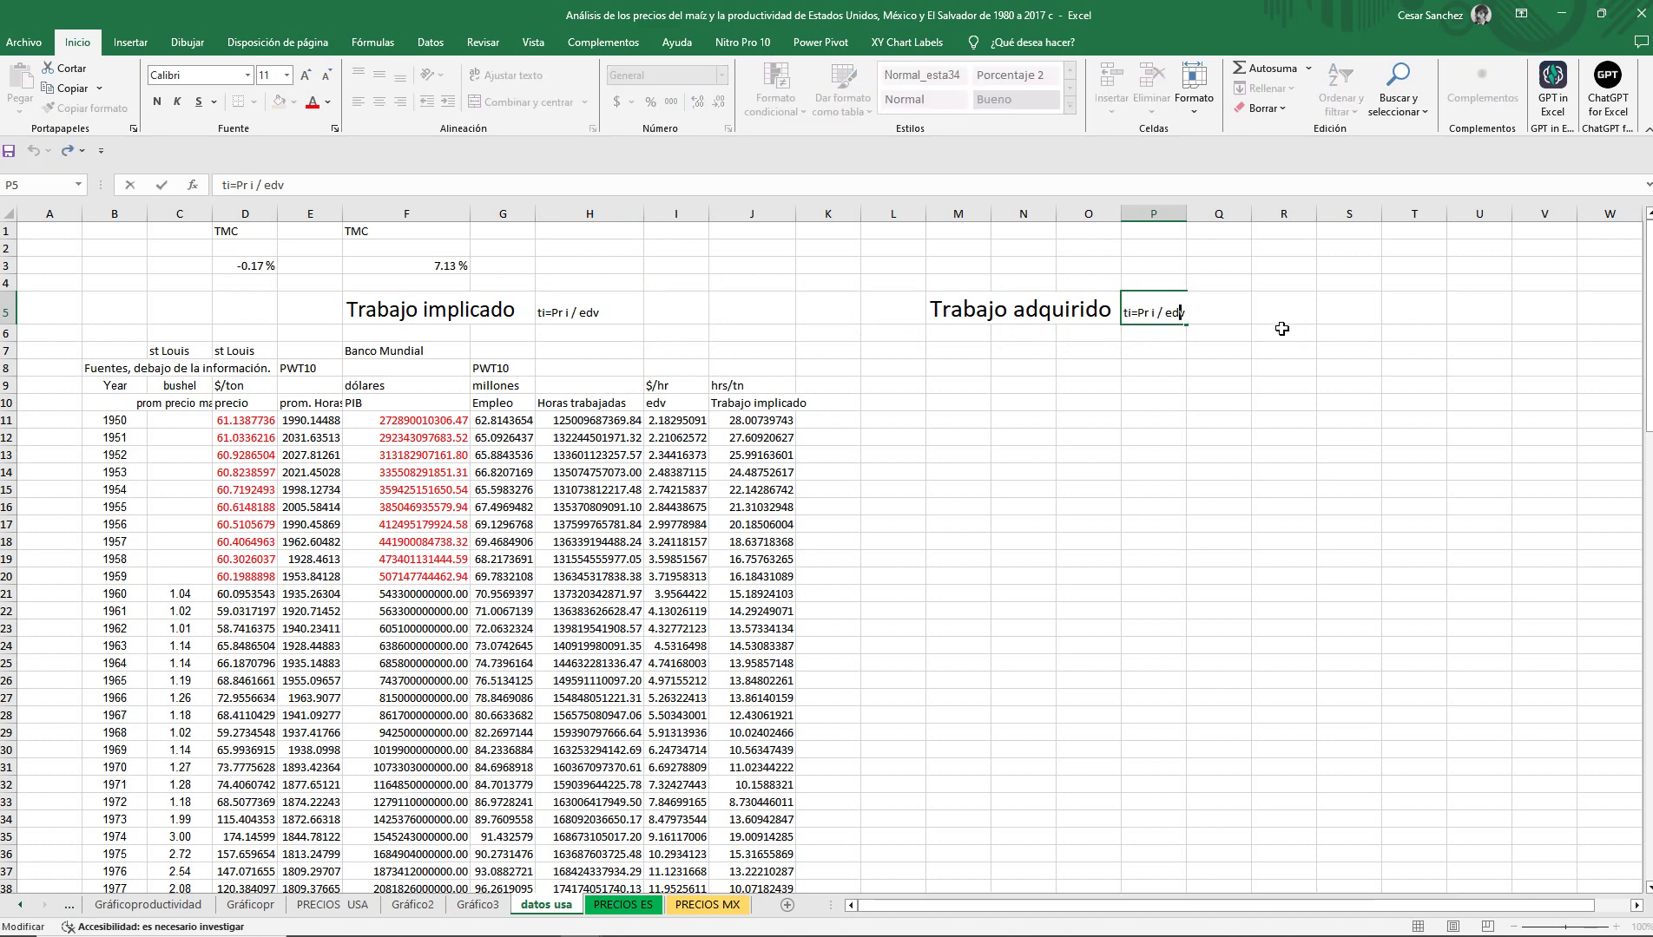
key("BackSpace")
key("BackSpace")
key("BackSpace")
left_click(1137, 311)
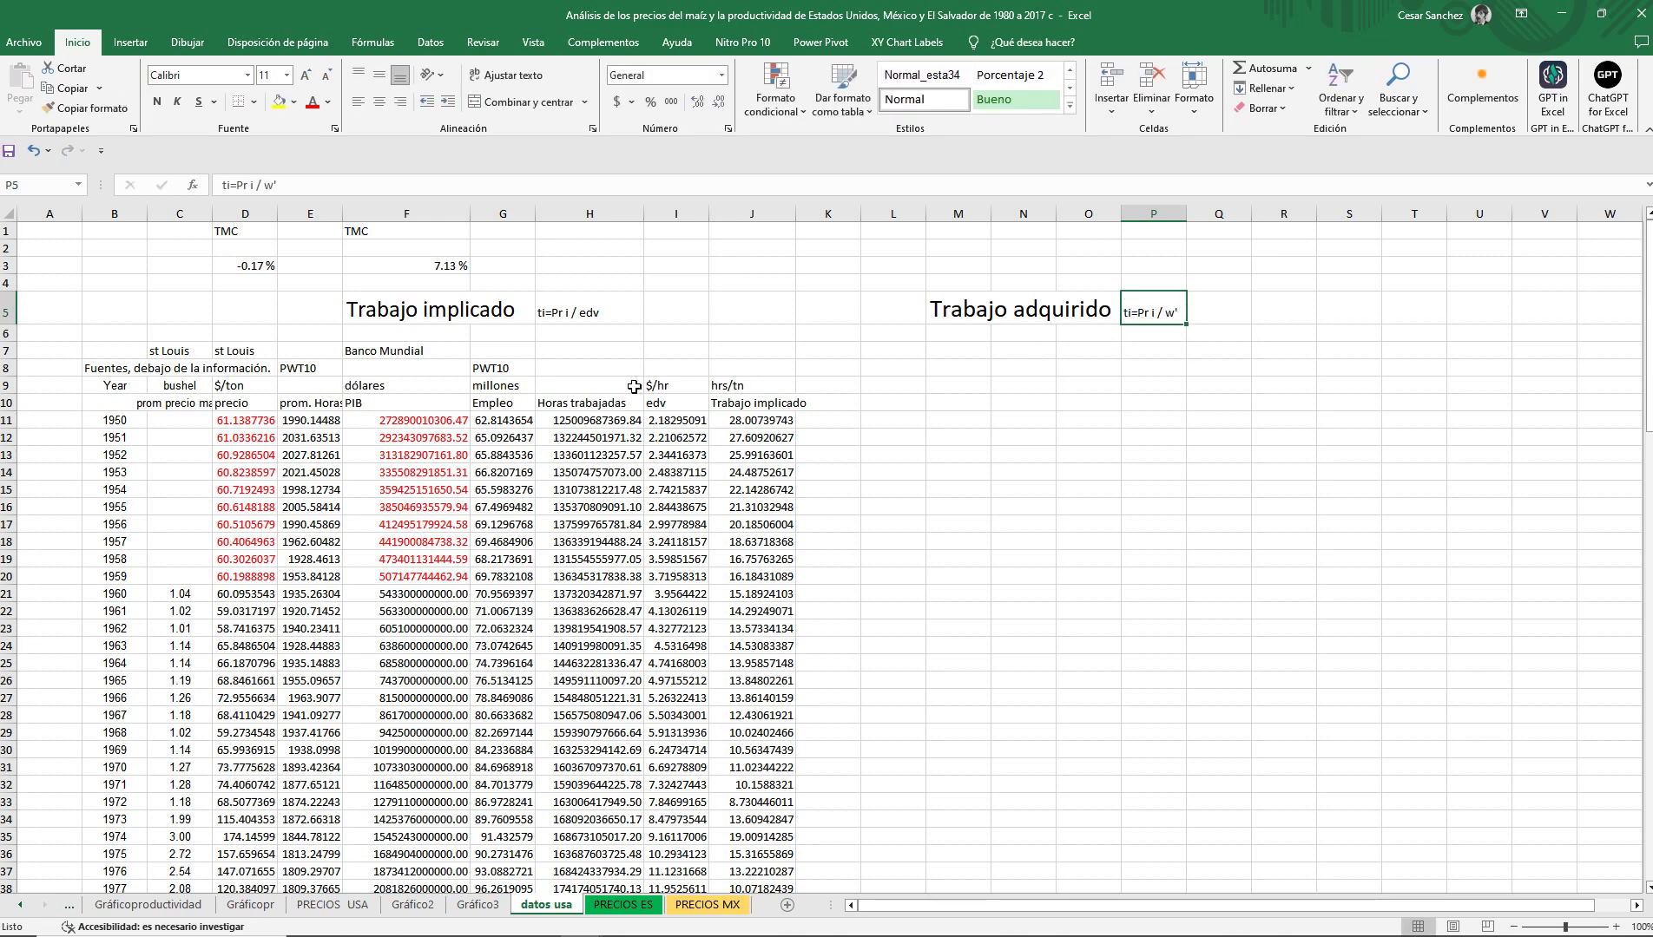
left_click(580, 318)
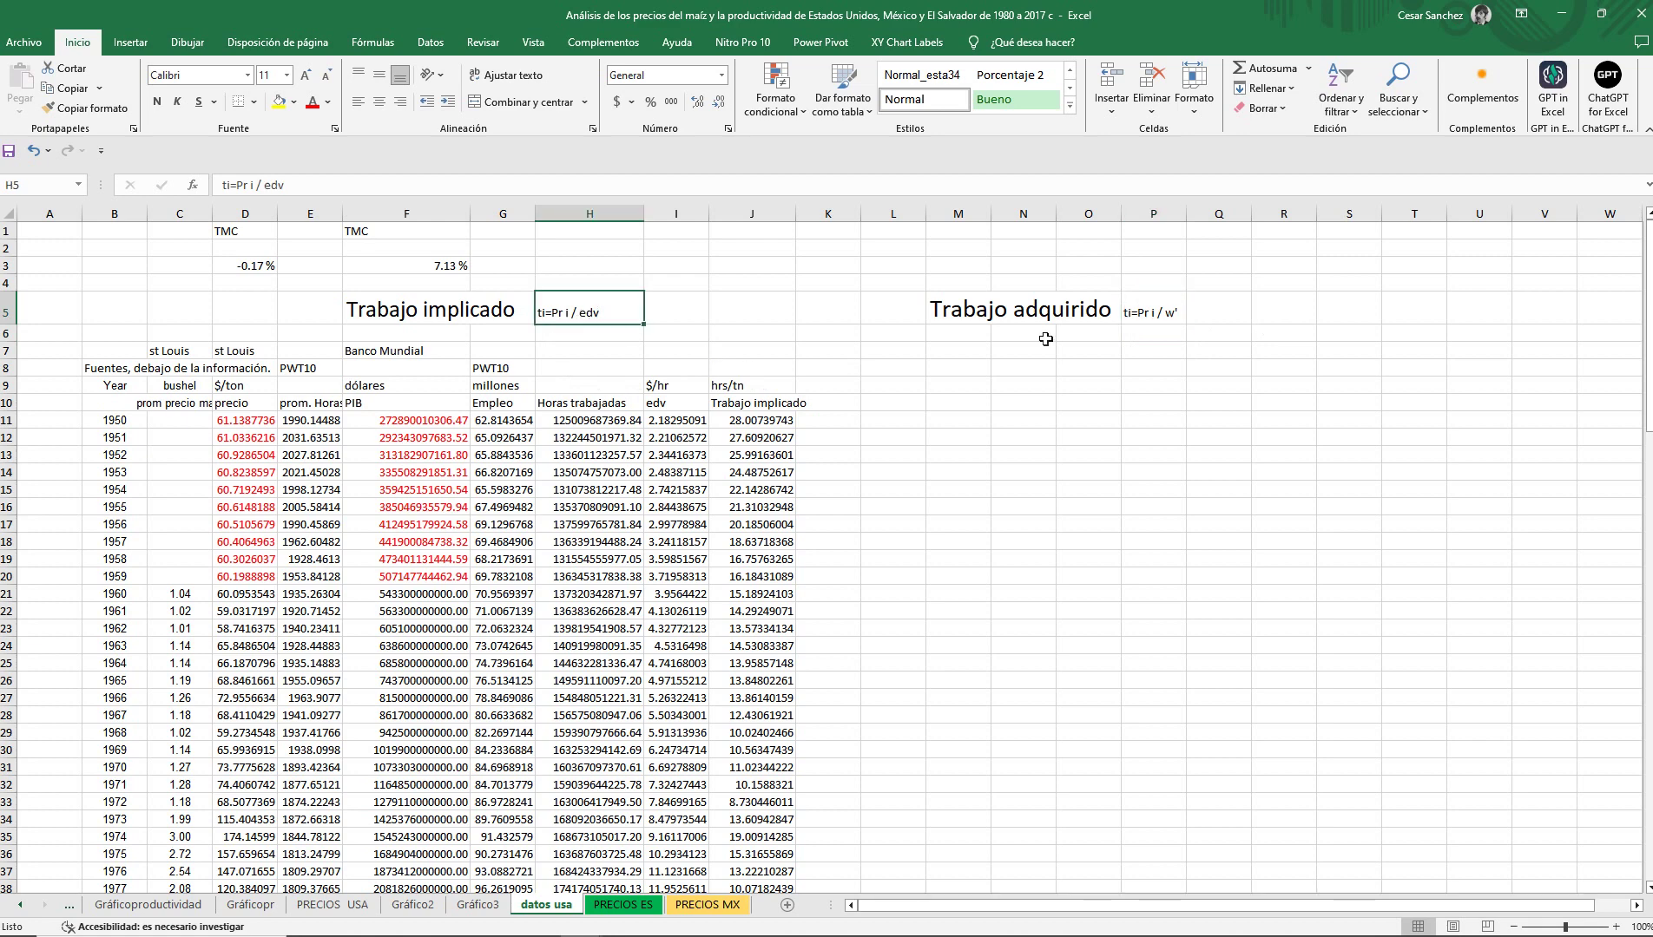
Enter the unit note "edv implica $/hr" in H3, above the Trabajo implicado formula note.
left_click(1170, 315)
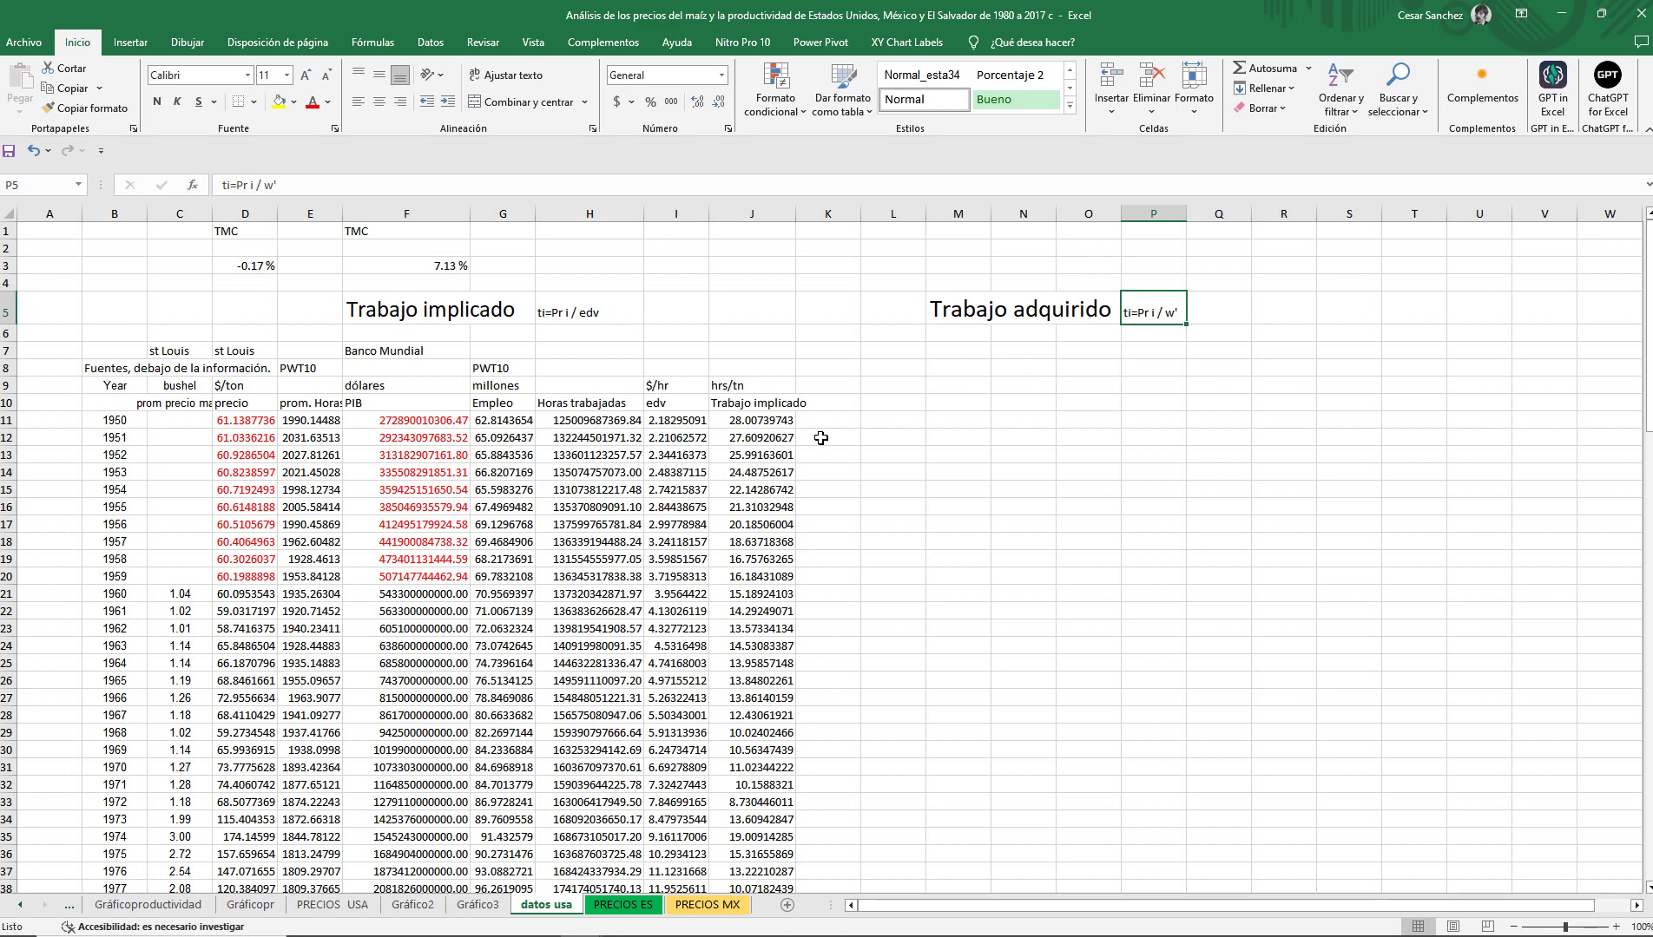
left_click(588, 320)
left_click(640, 265)
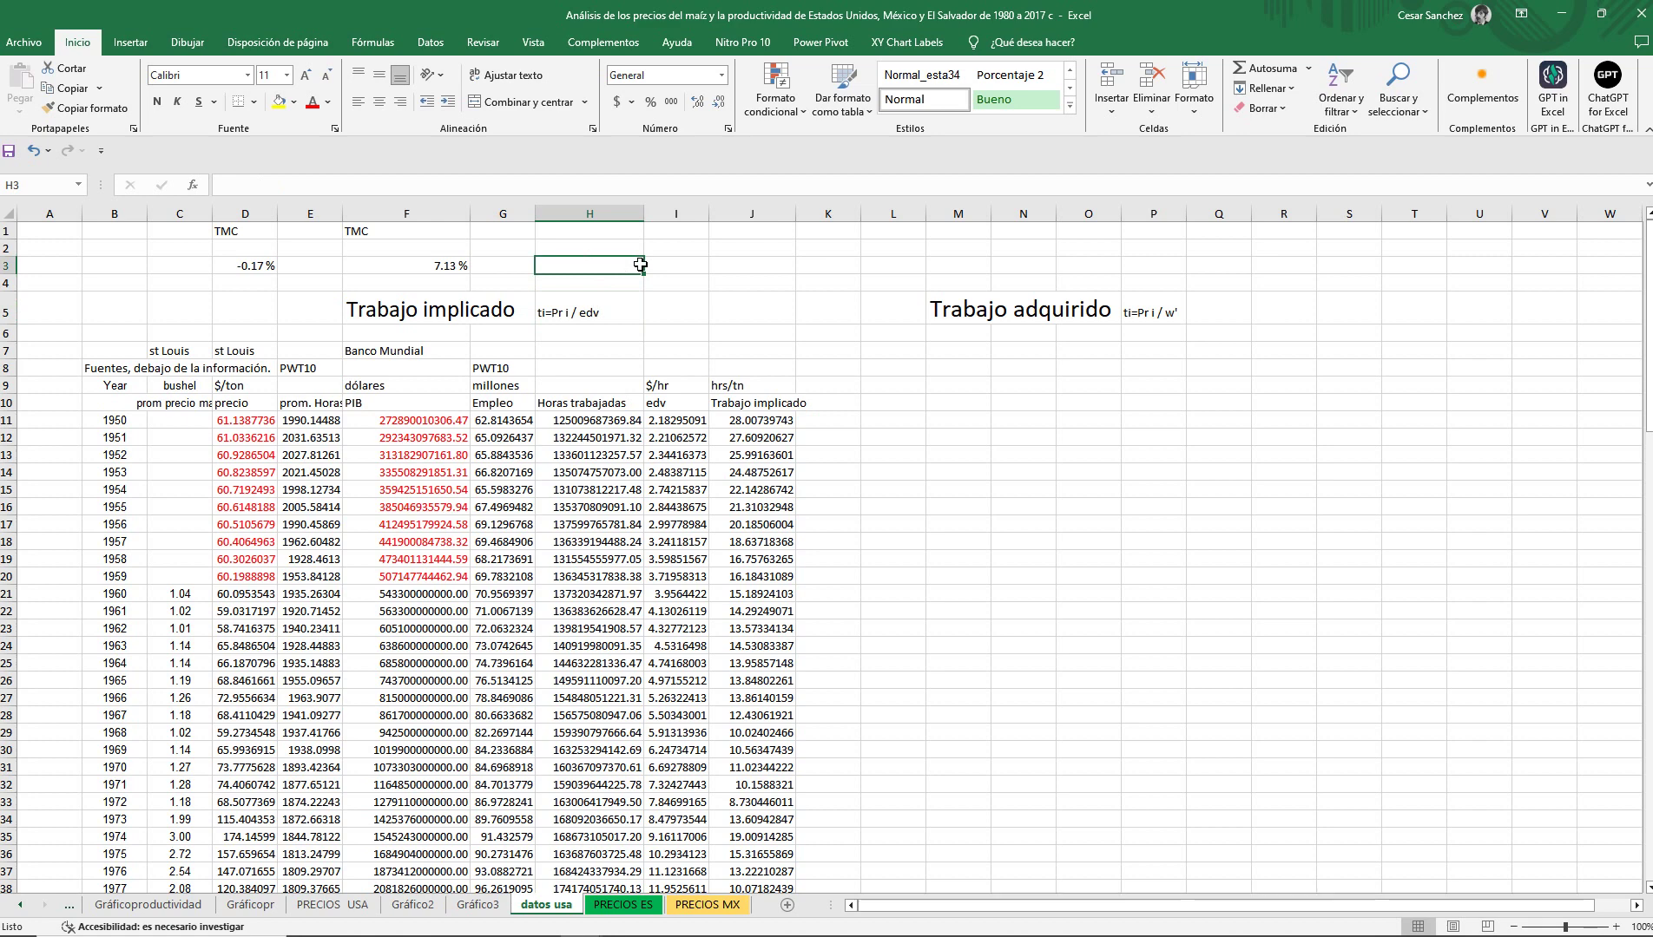
type("edv")
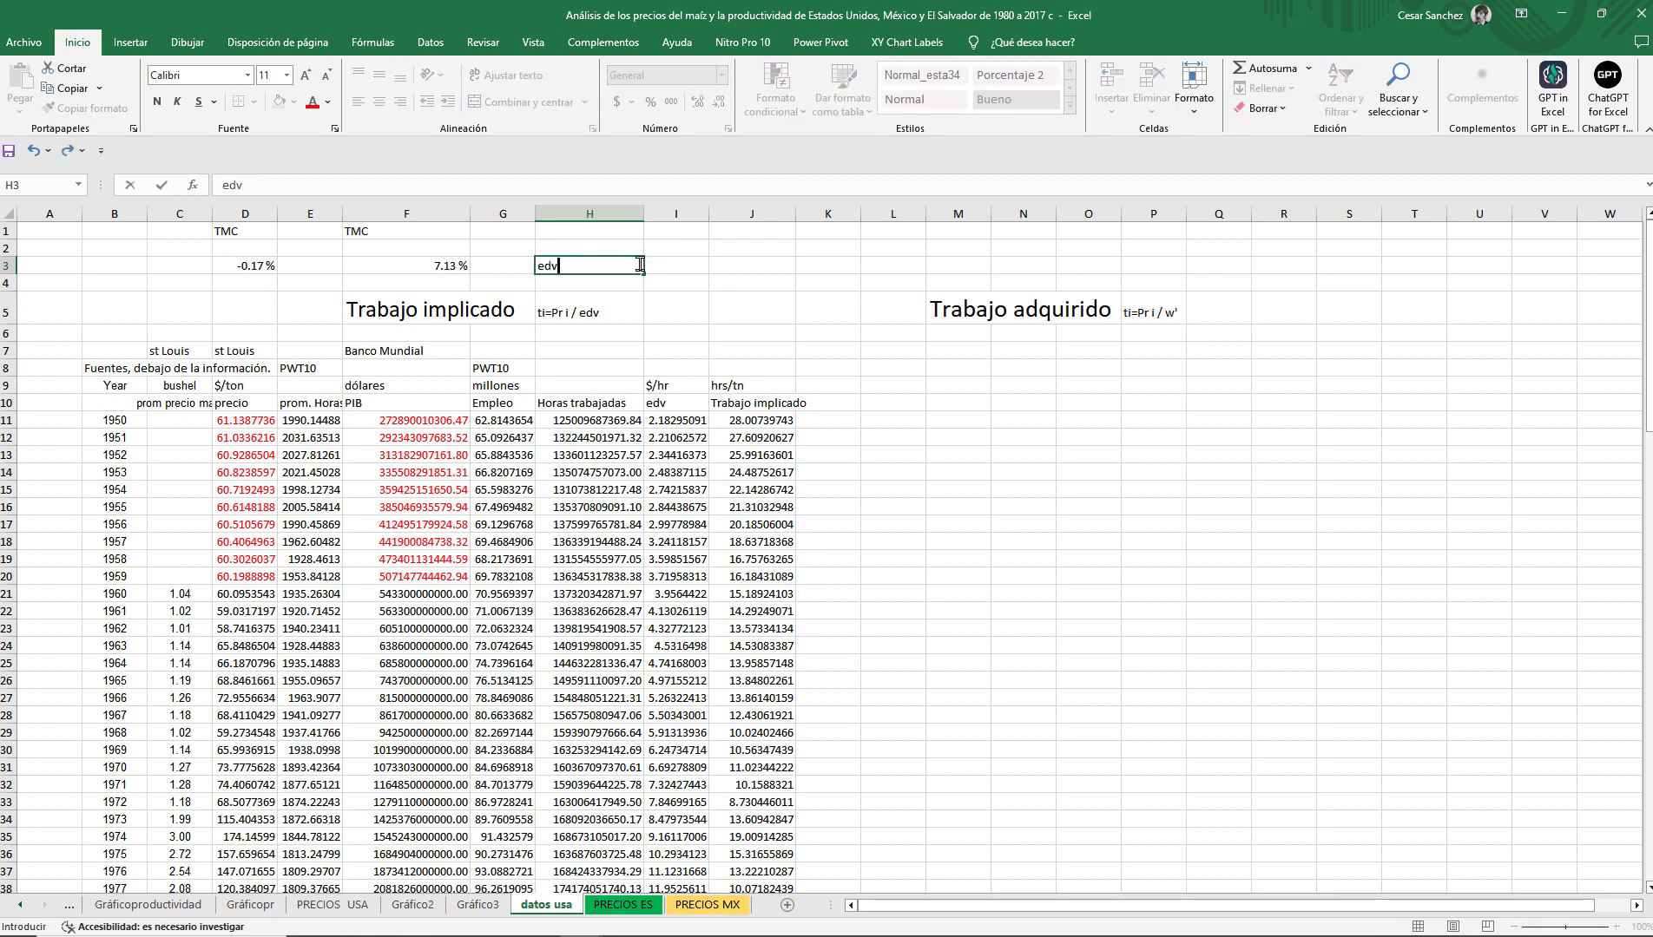
type(" implica $/hr")
key("Return")
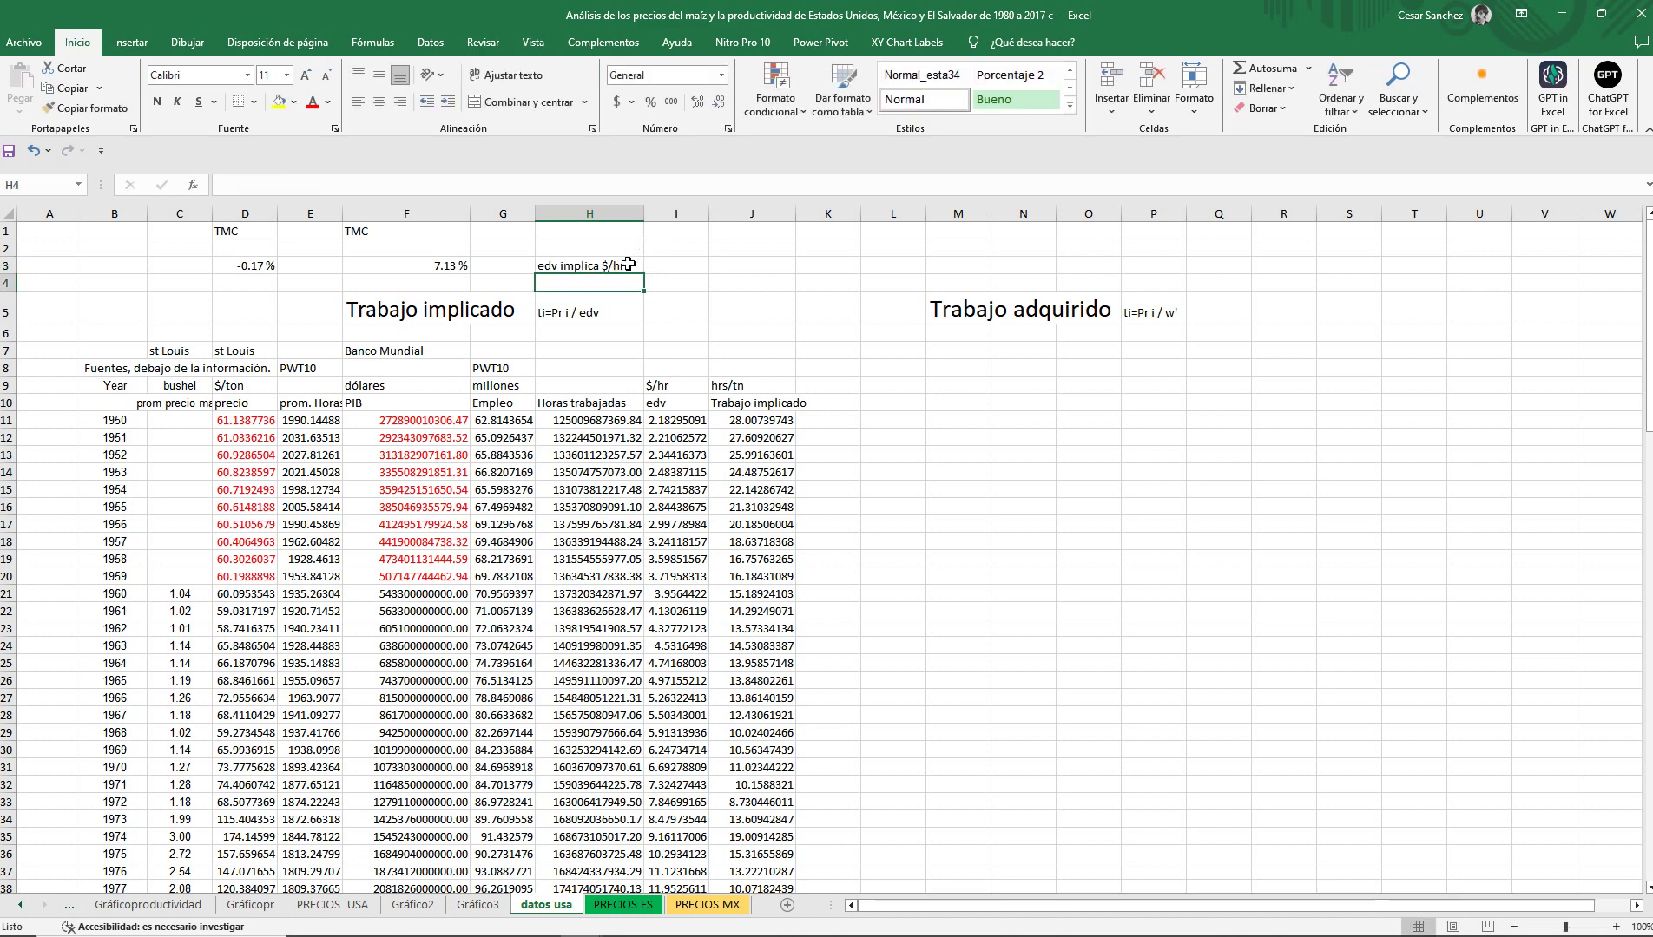
Copy the unit note from H3 to O3 above Trabajo adquirido and change the copy to "w` implica $/hr".
left_click(627, 265)
left_click_drag(627, 274, 1074, 269)
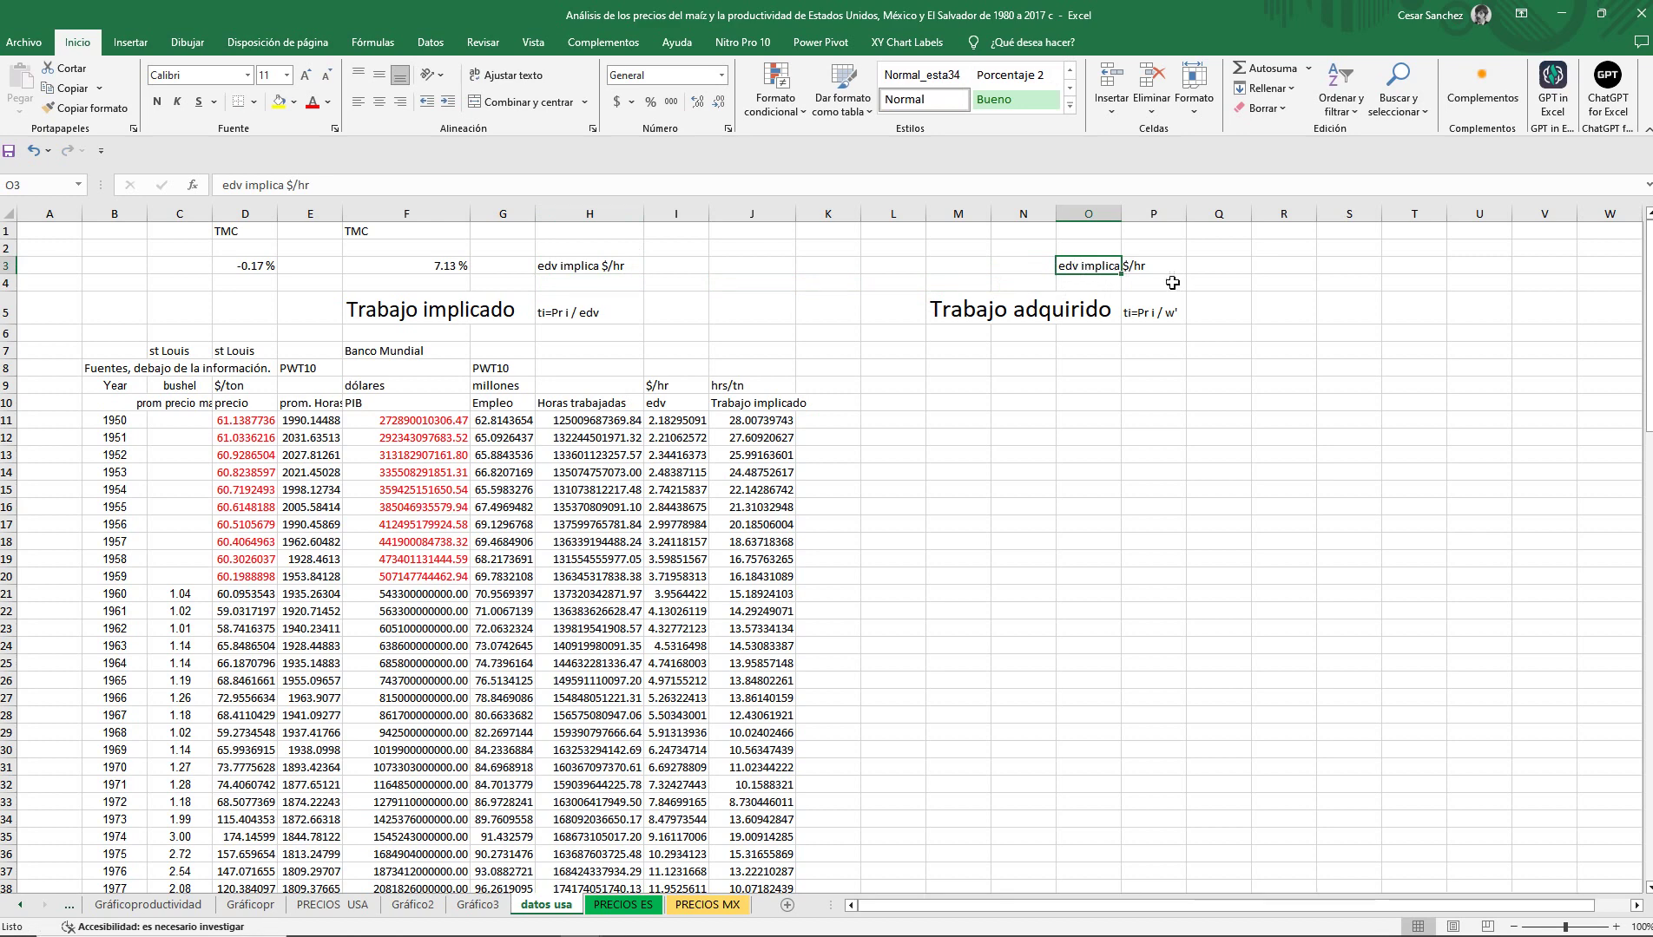
double_click(1078, 265)
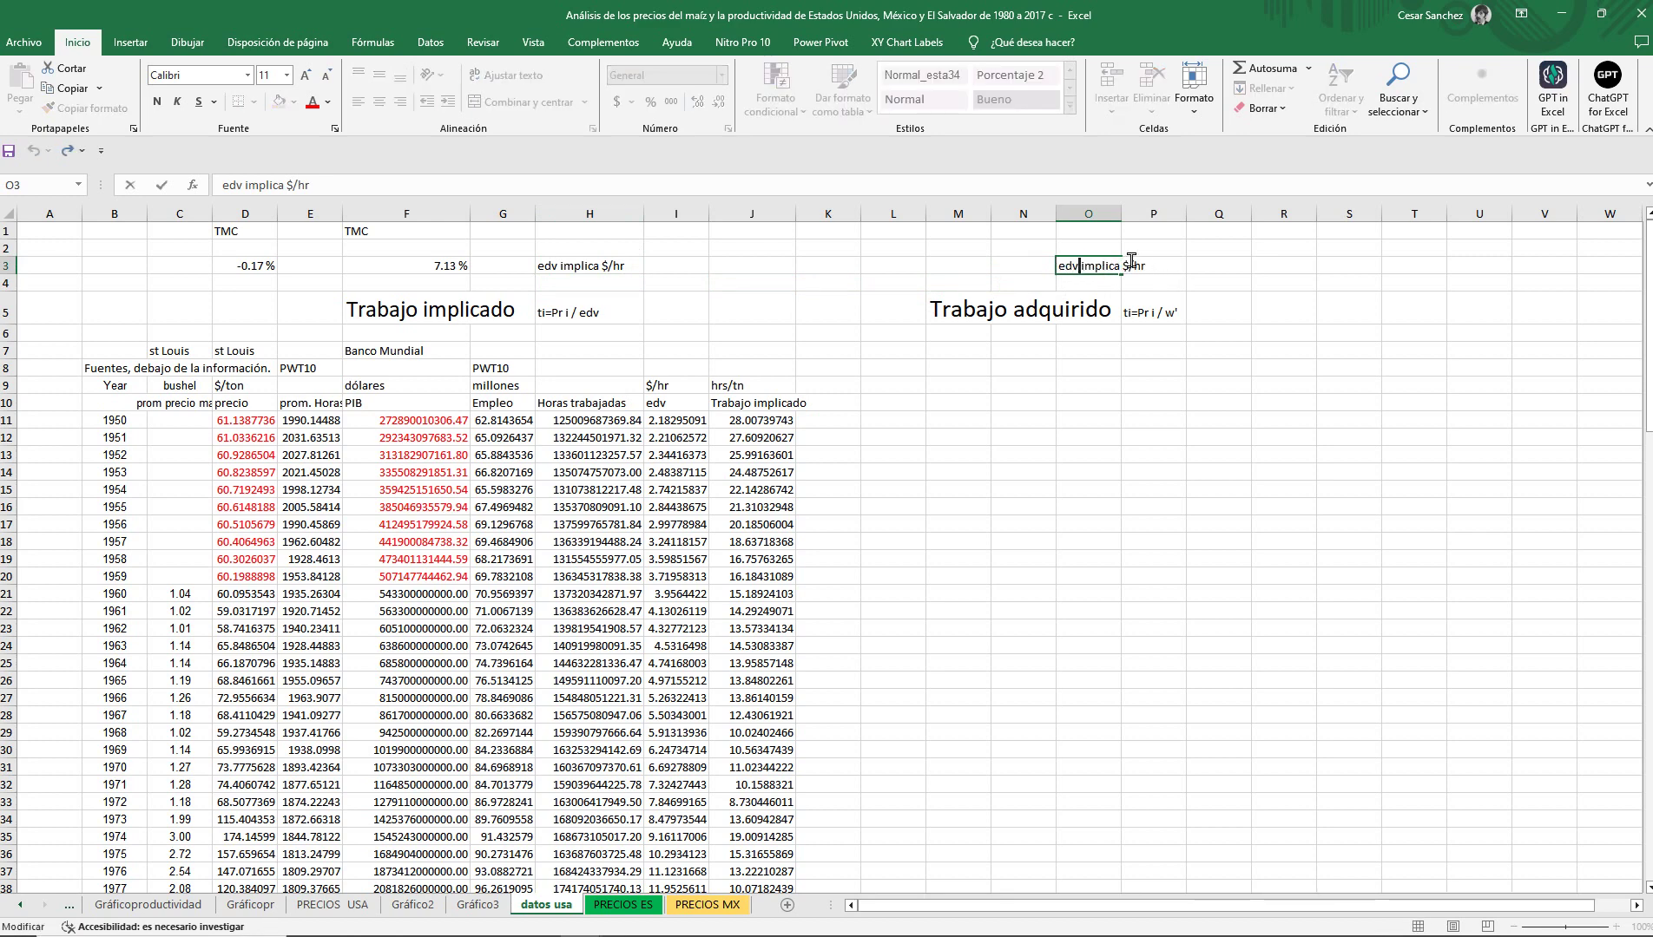
key("BackSpace")
key("BackSpace")
key("BackSpace")
type("w")
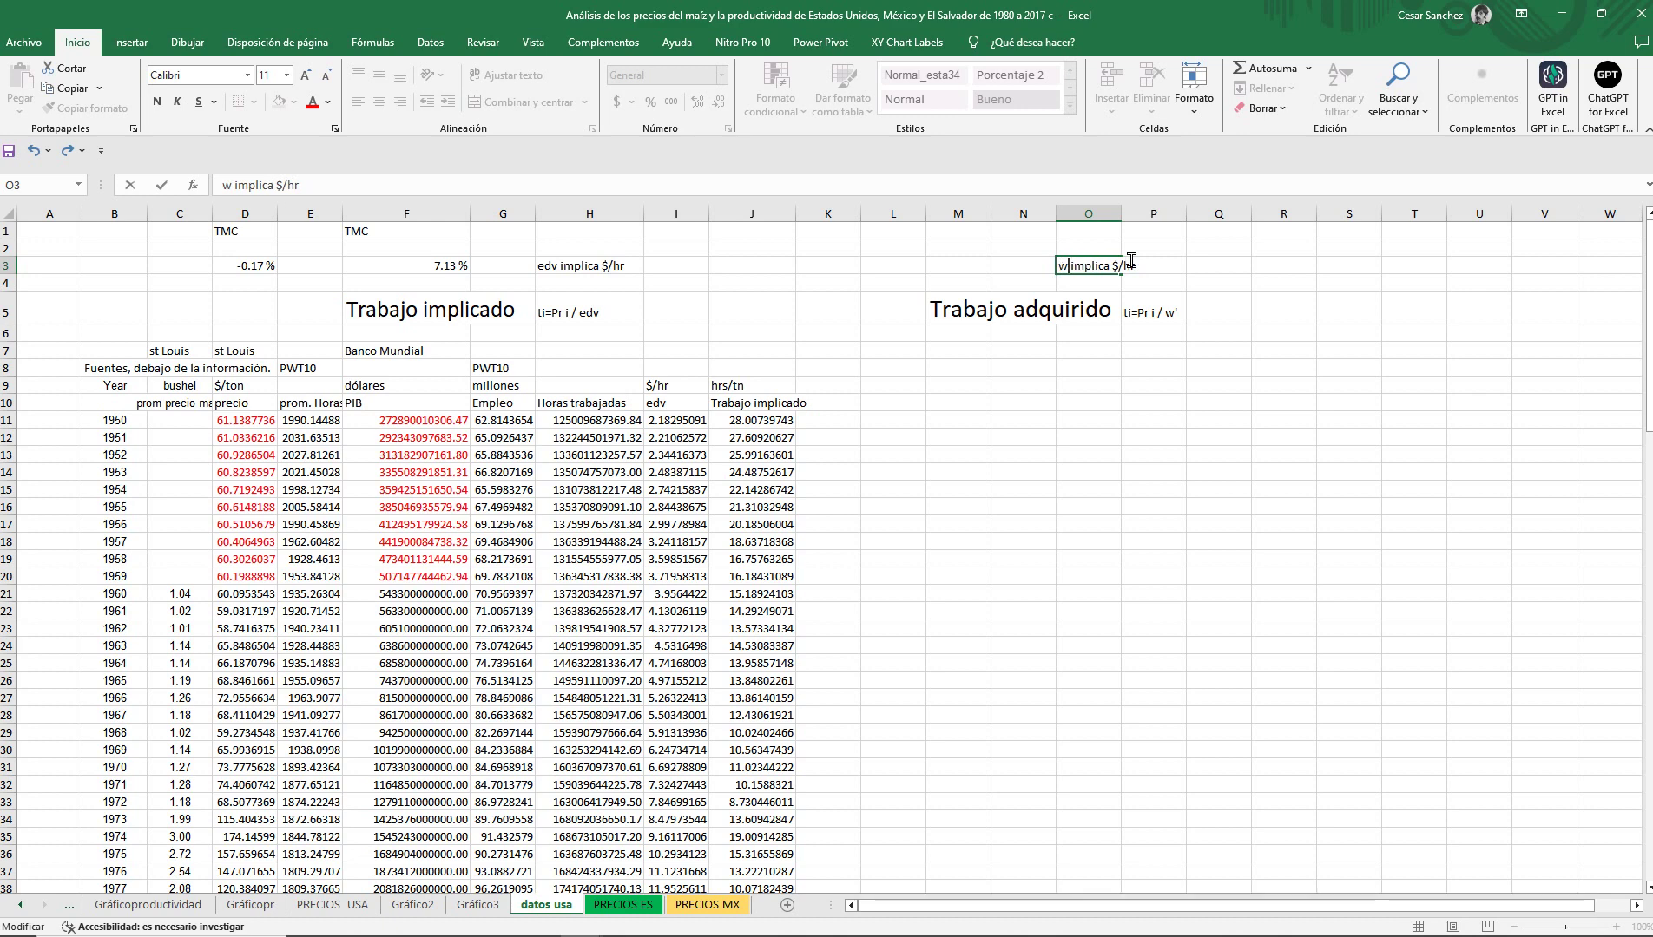
type("`")
key("Return")
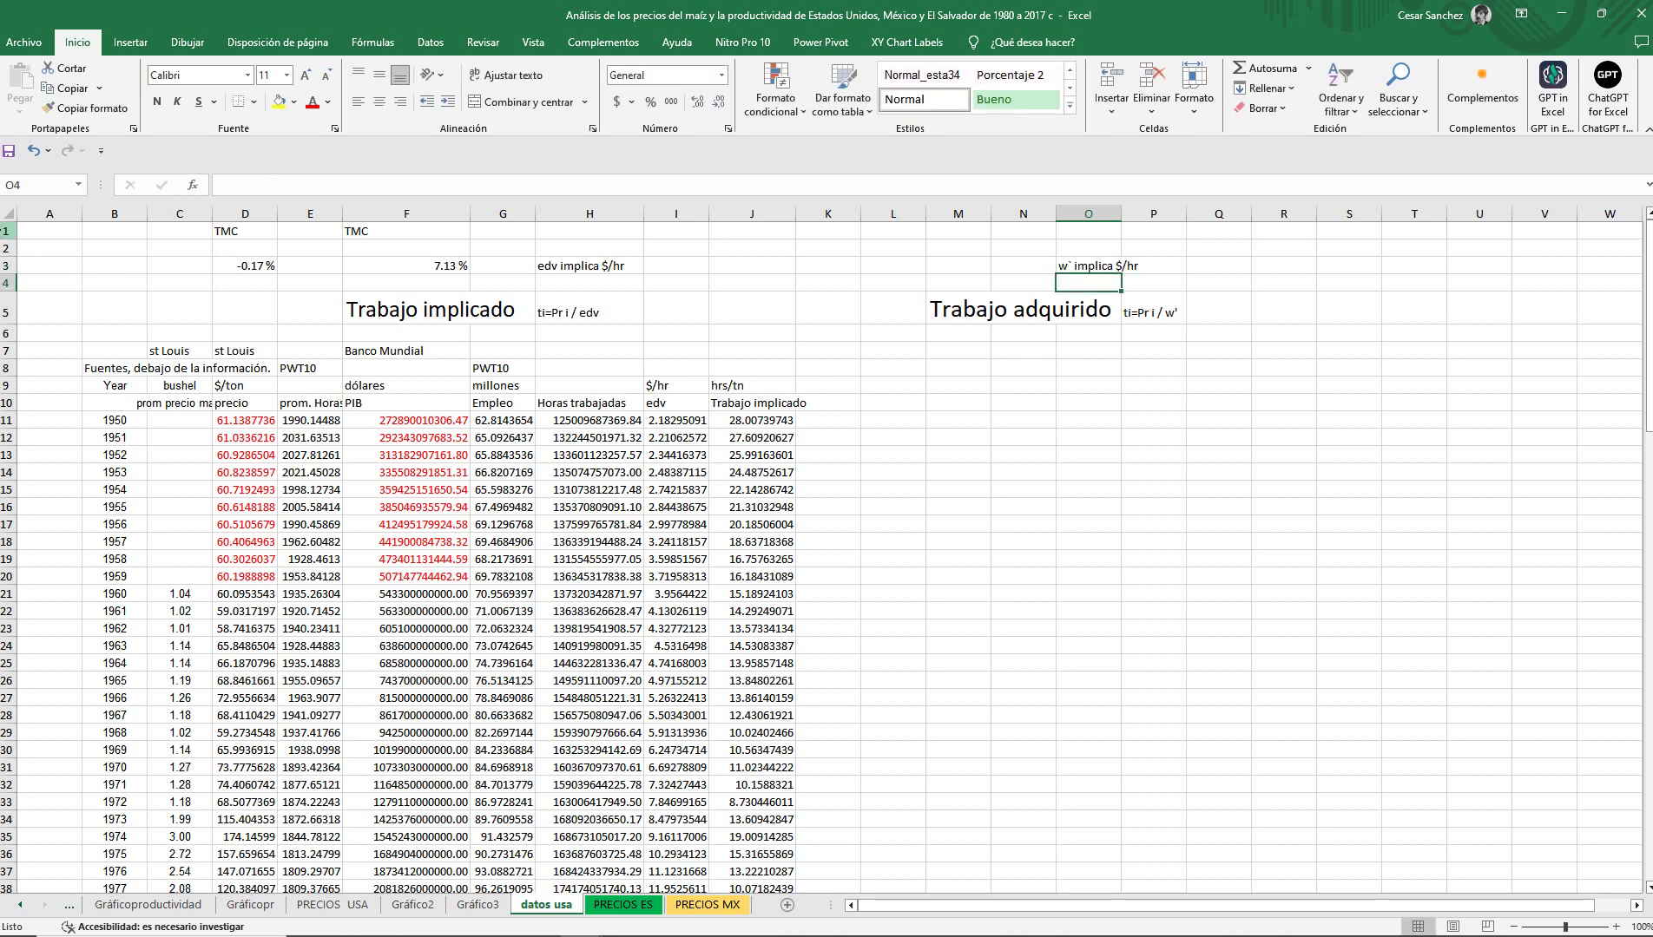
Insert five blank rows above row 1 of the datos usa sheet.
left_click_drag(4, 230, 5, 310)
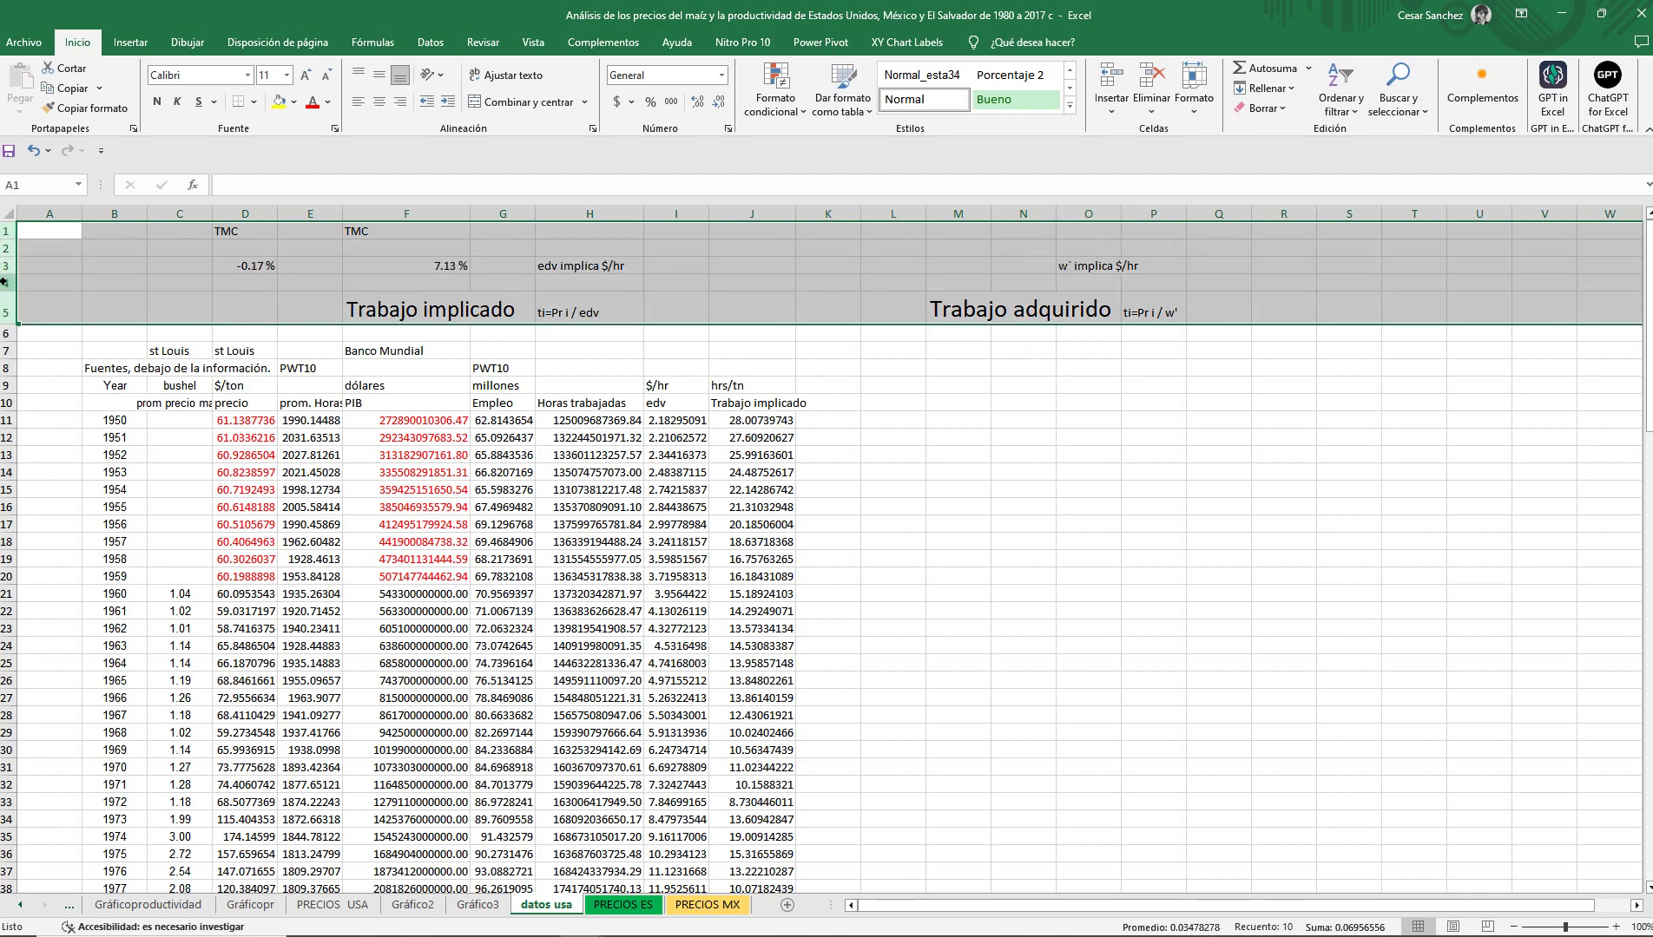
right_click(5, 284)
left_click(53, 431)
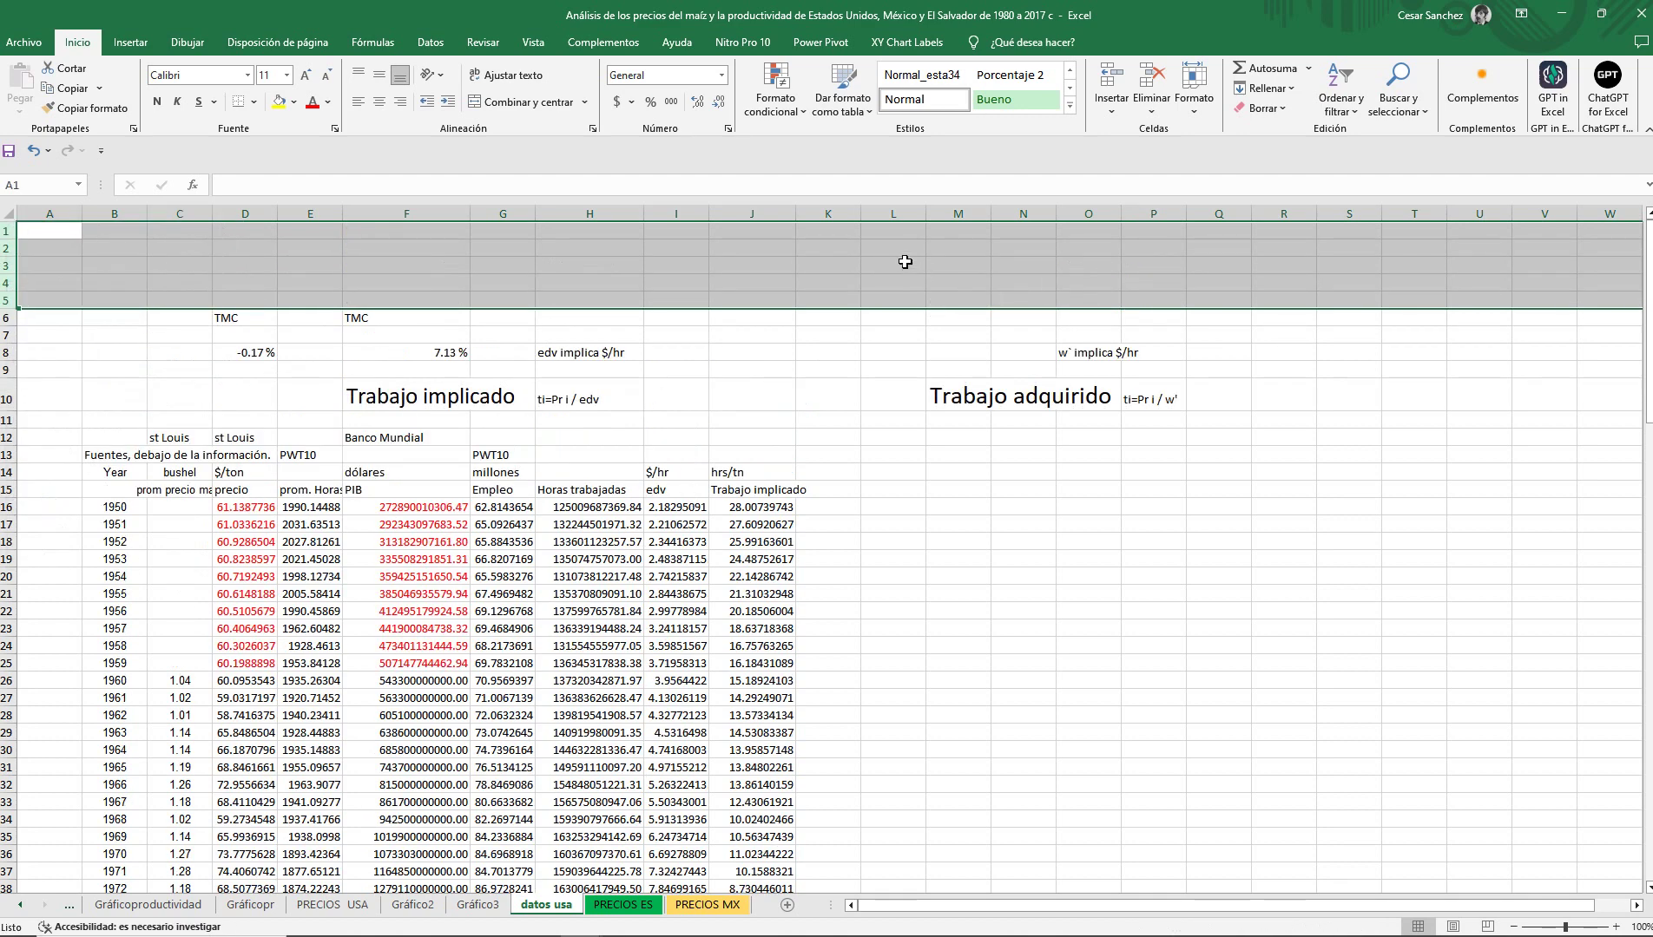
Enter the wage symbols "w`", "W" and "w" in L1, L2 and L3.
left_click(892, 233)
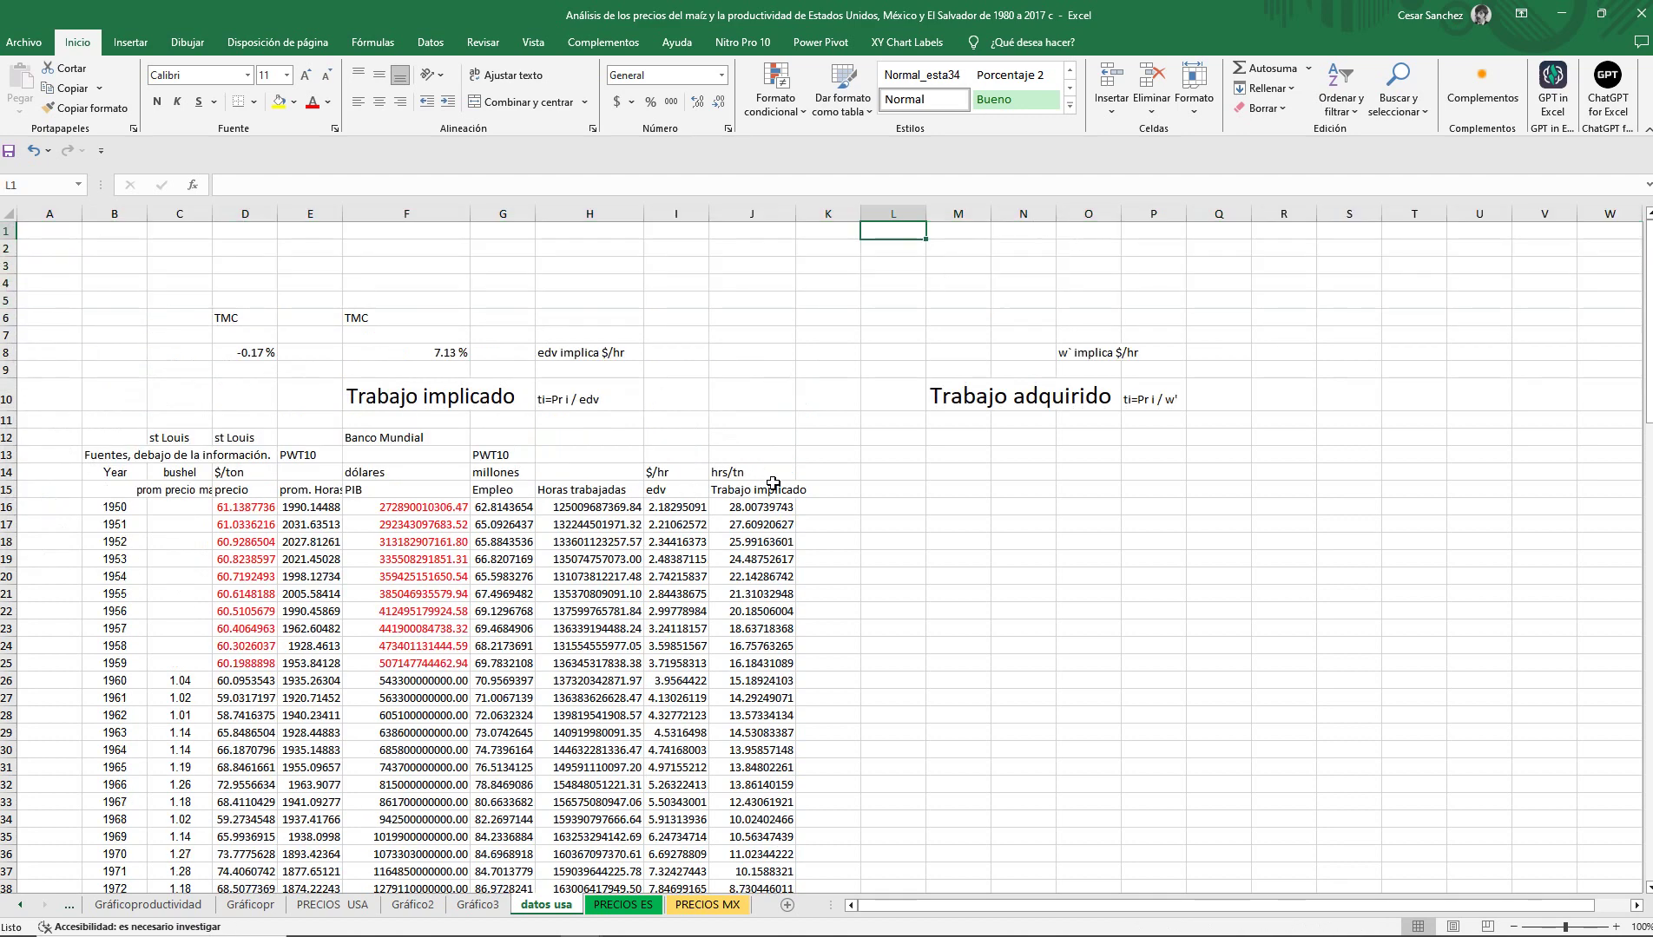
scroll(775, 482, "up", 3)
scroll(781, 484, "up", 1)
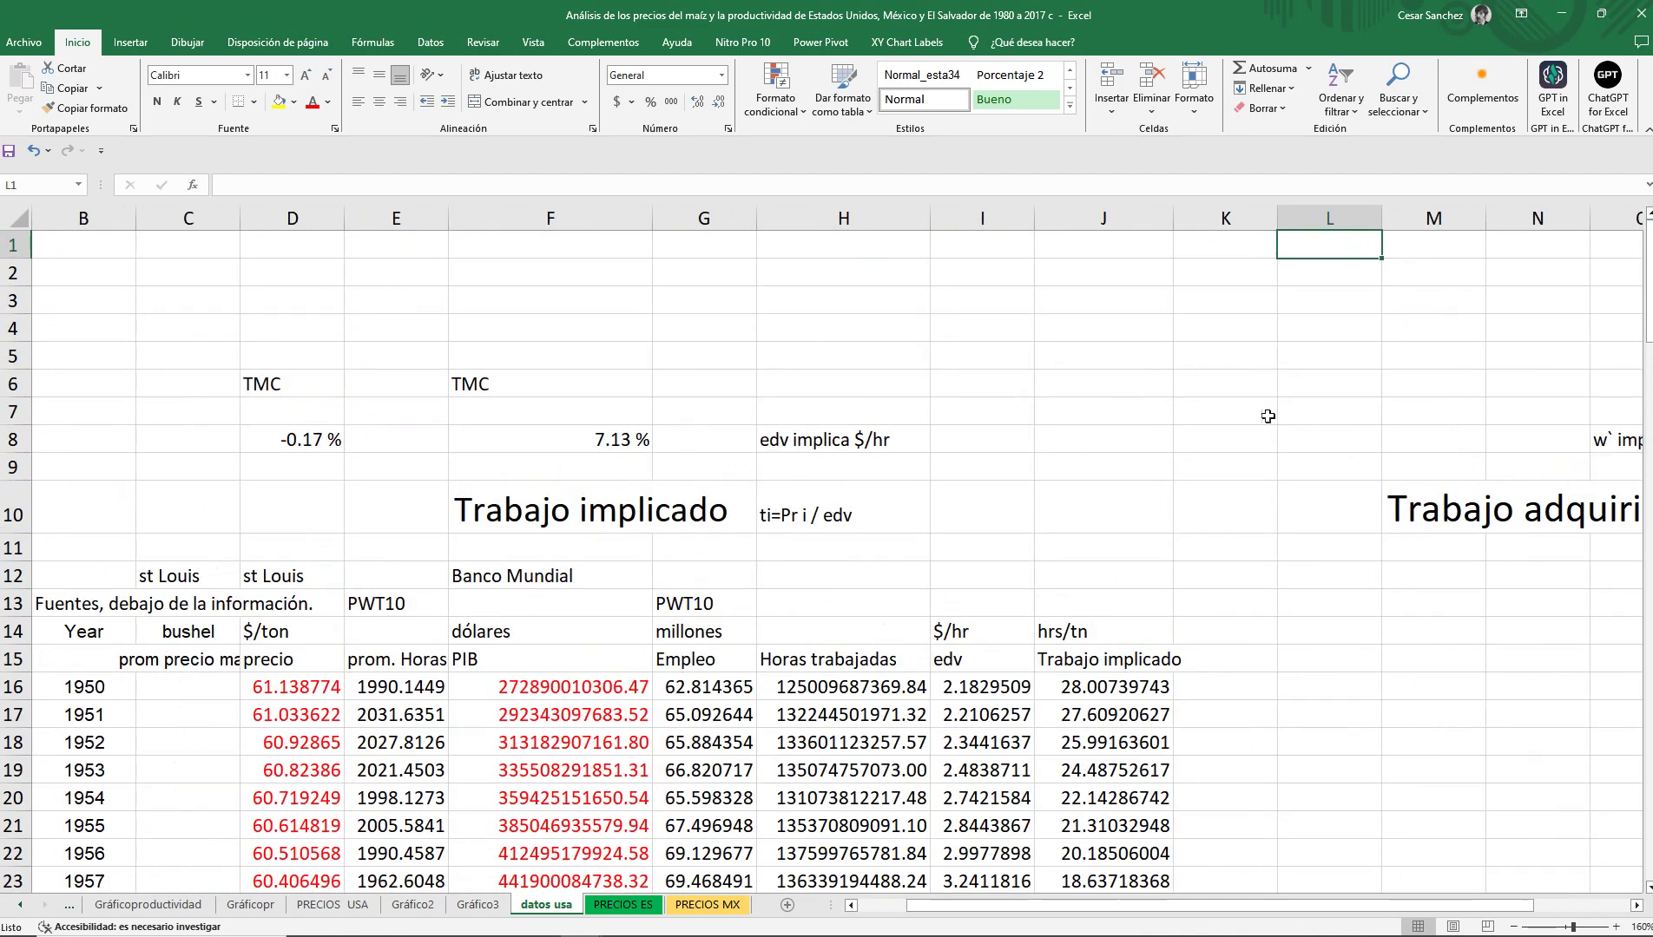
left_click(1636, 905)
left_click(1636, 905)
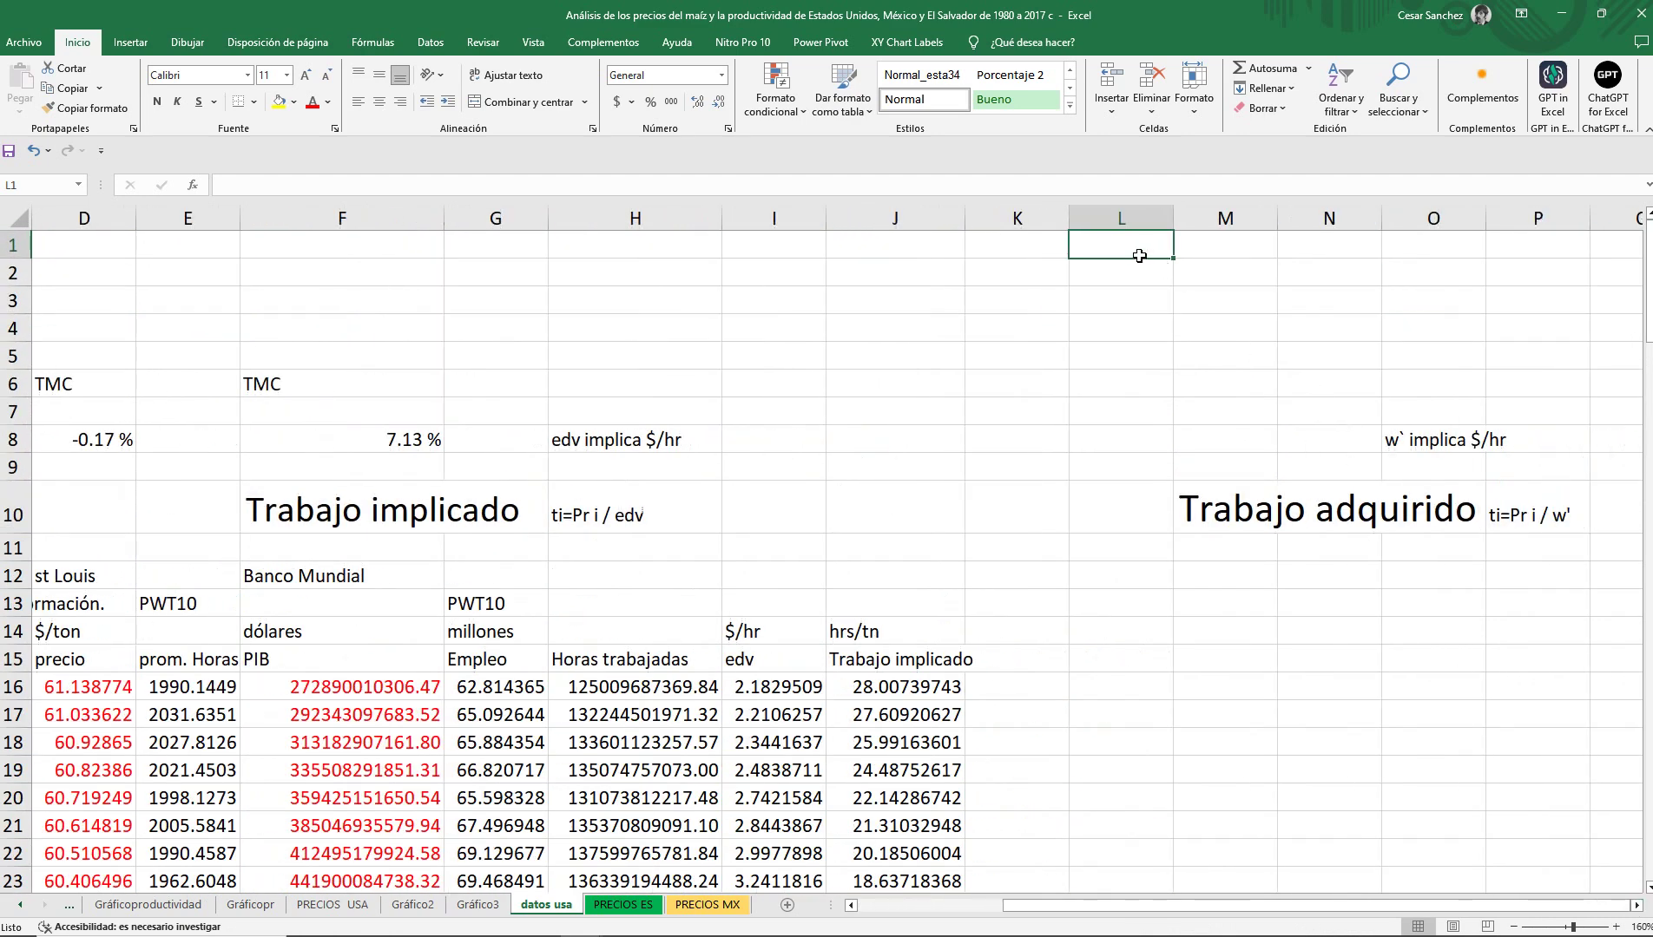
type("w")
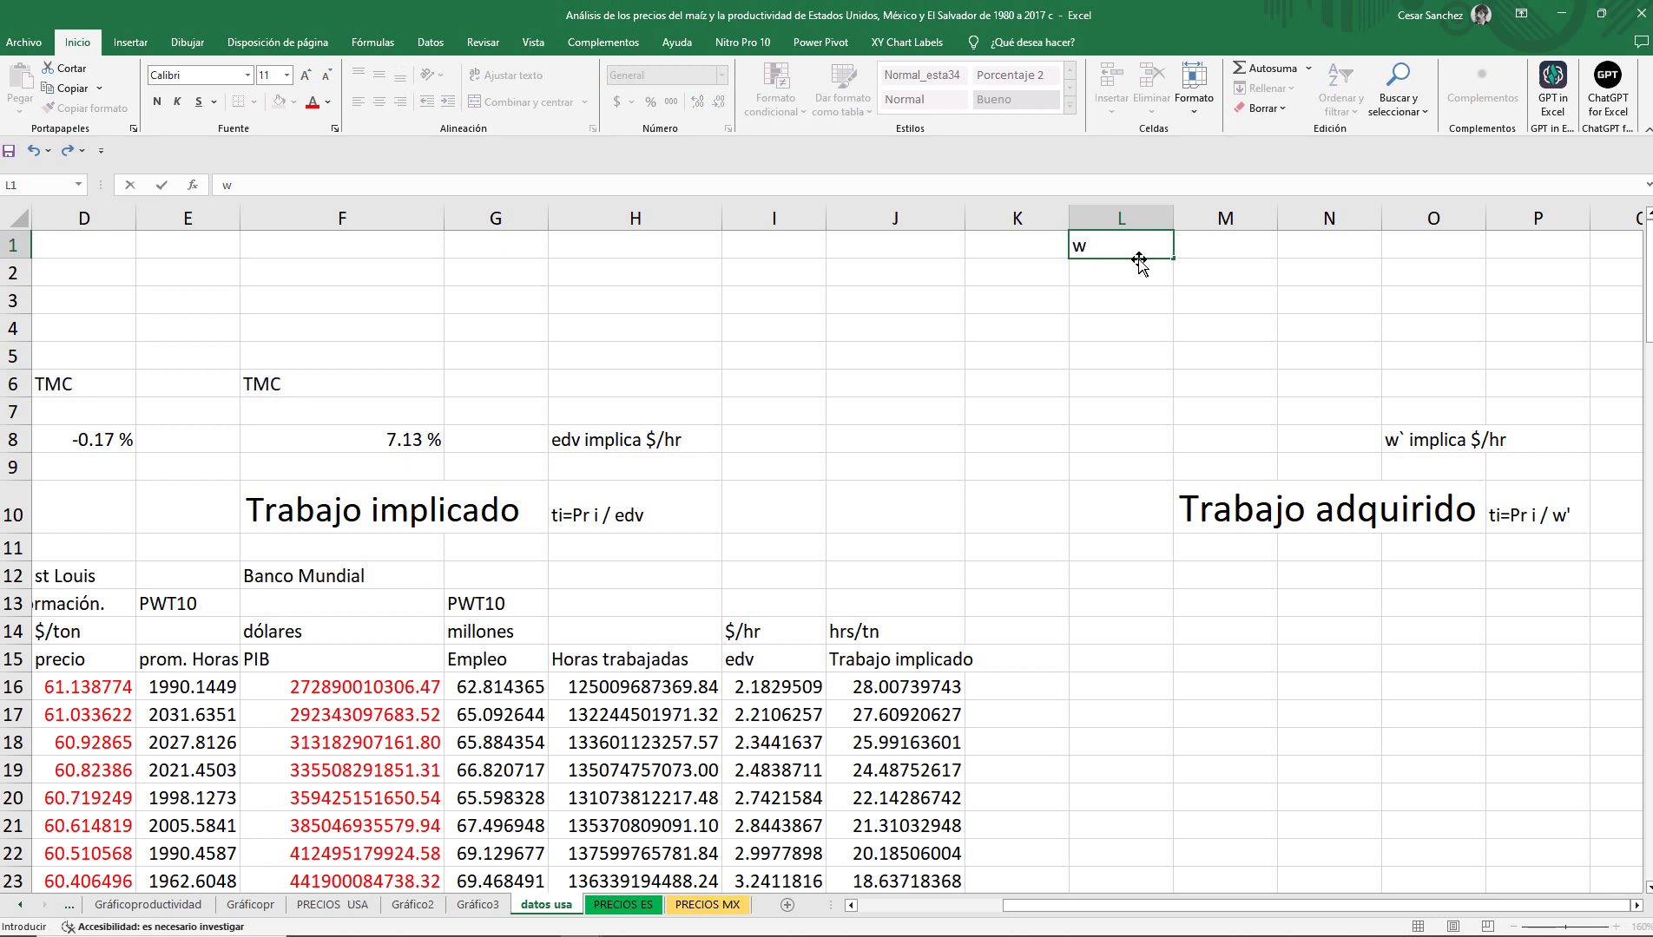
key("Return")
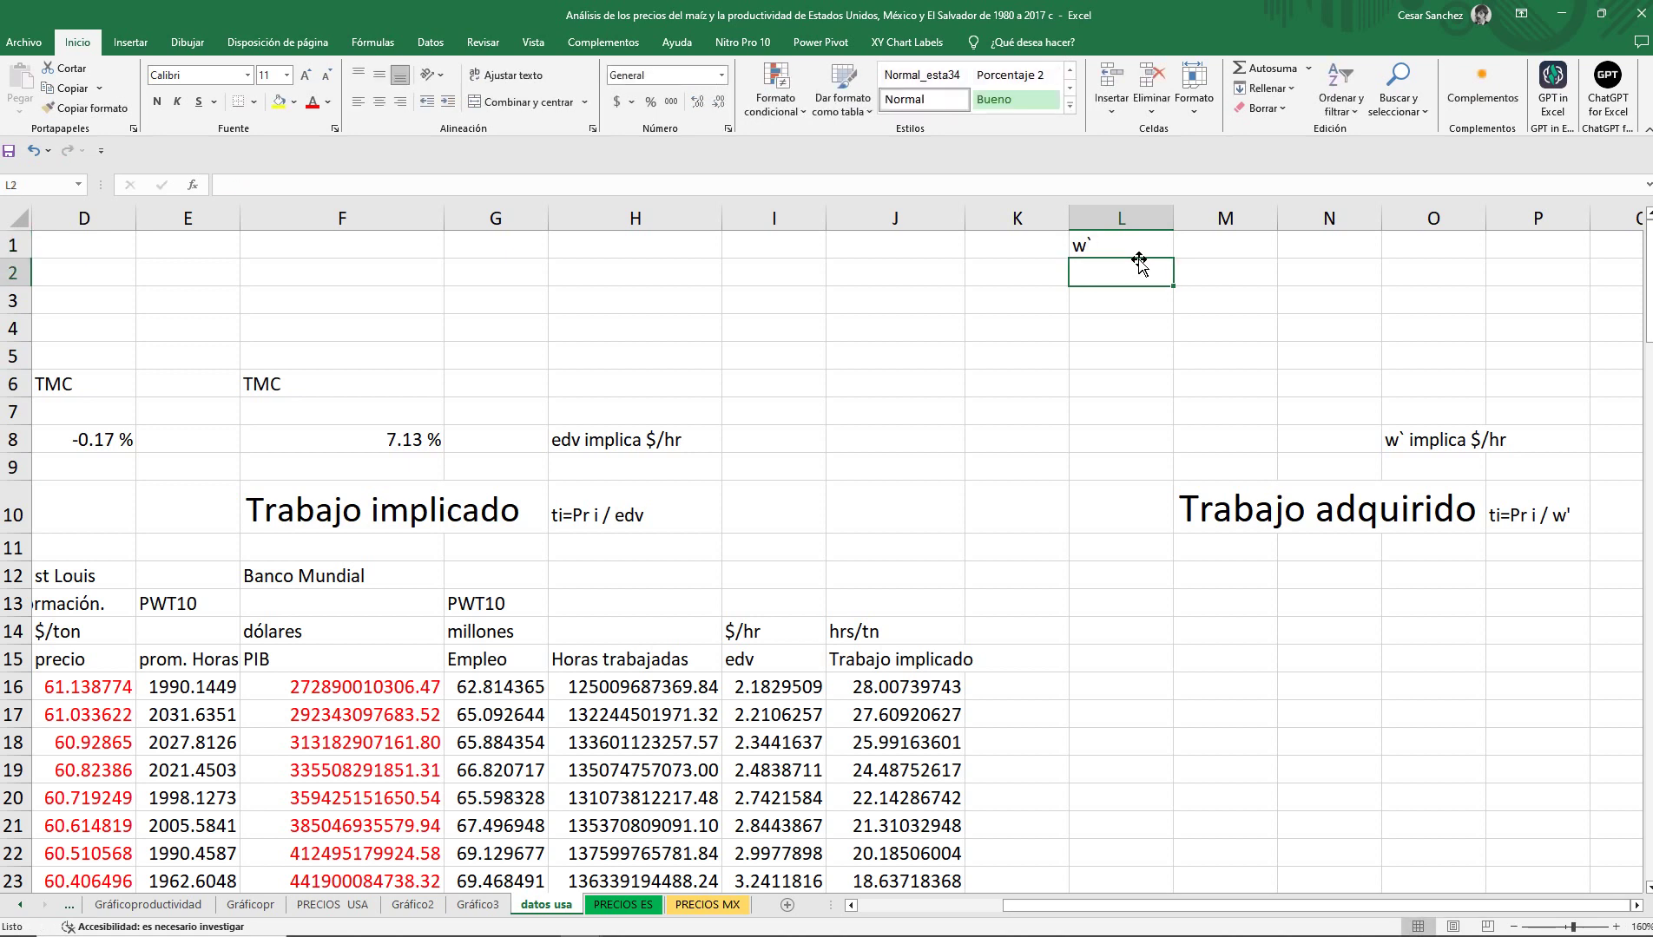
type("W`")
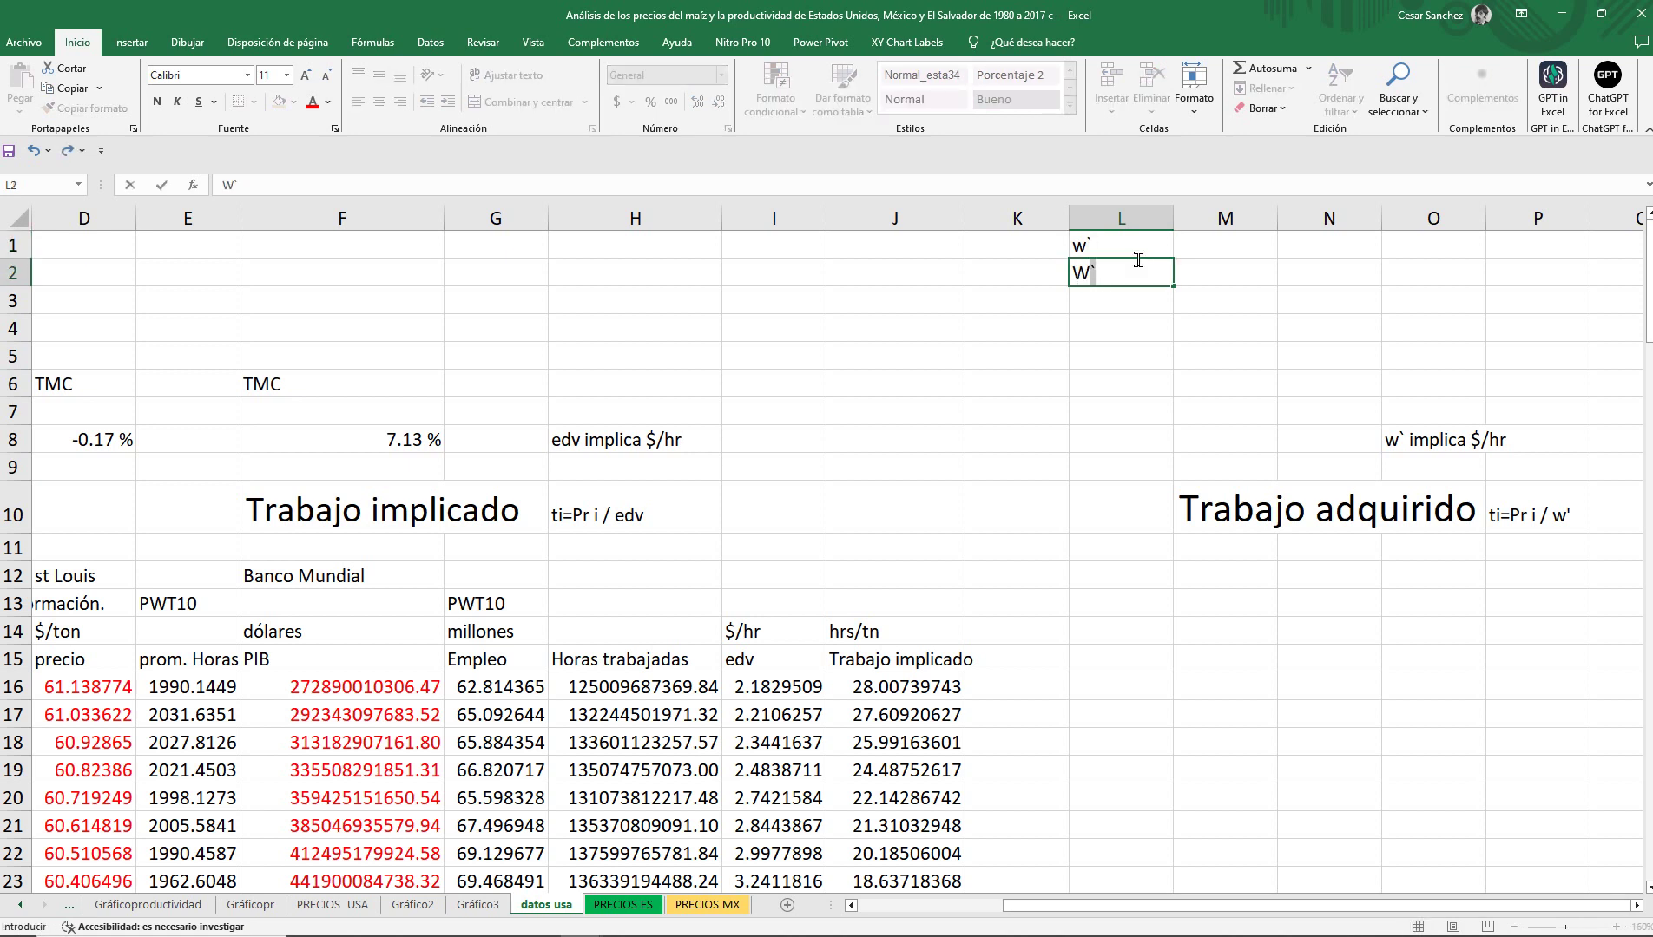
key("BackSpace")
key("Return")
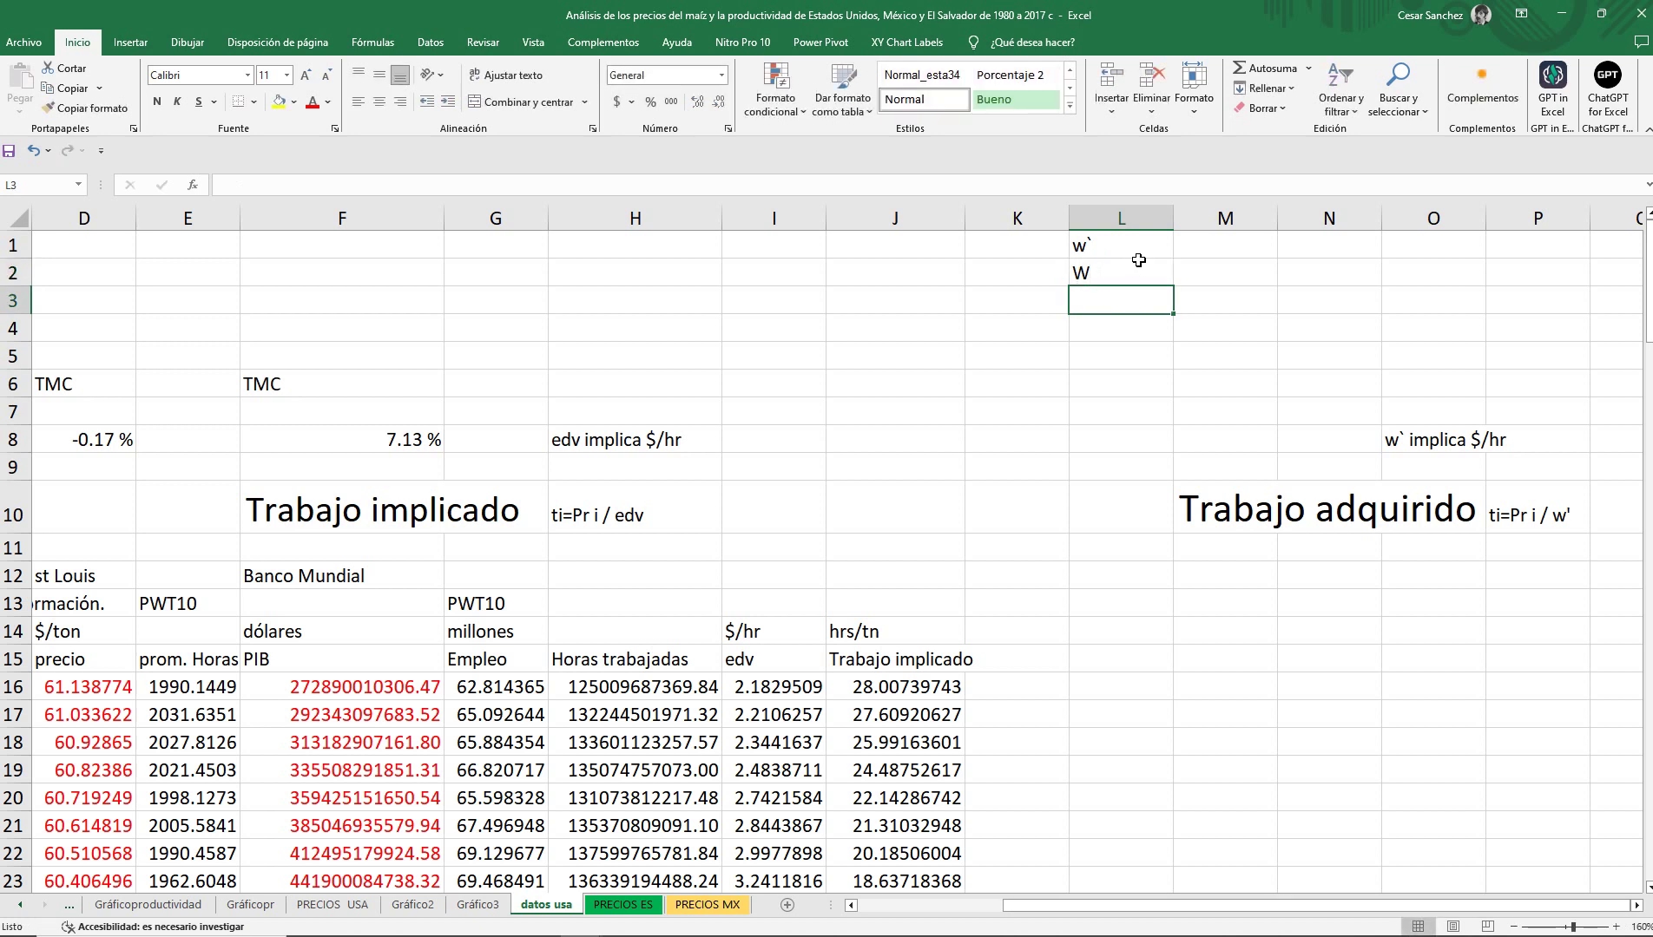
type("W")
key("BackSpace")
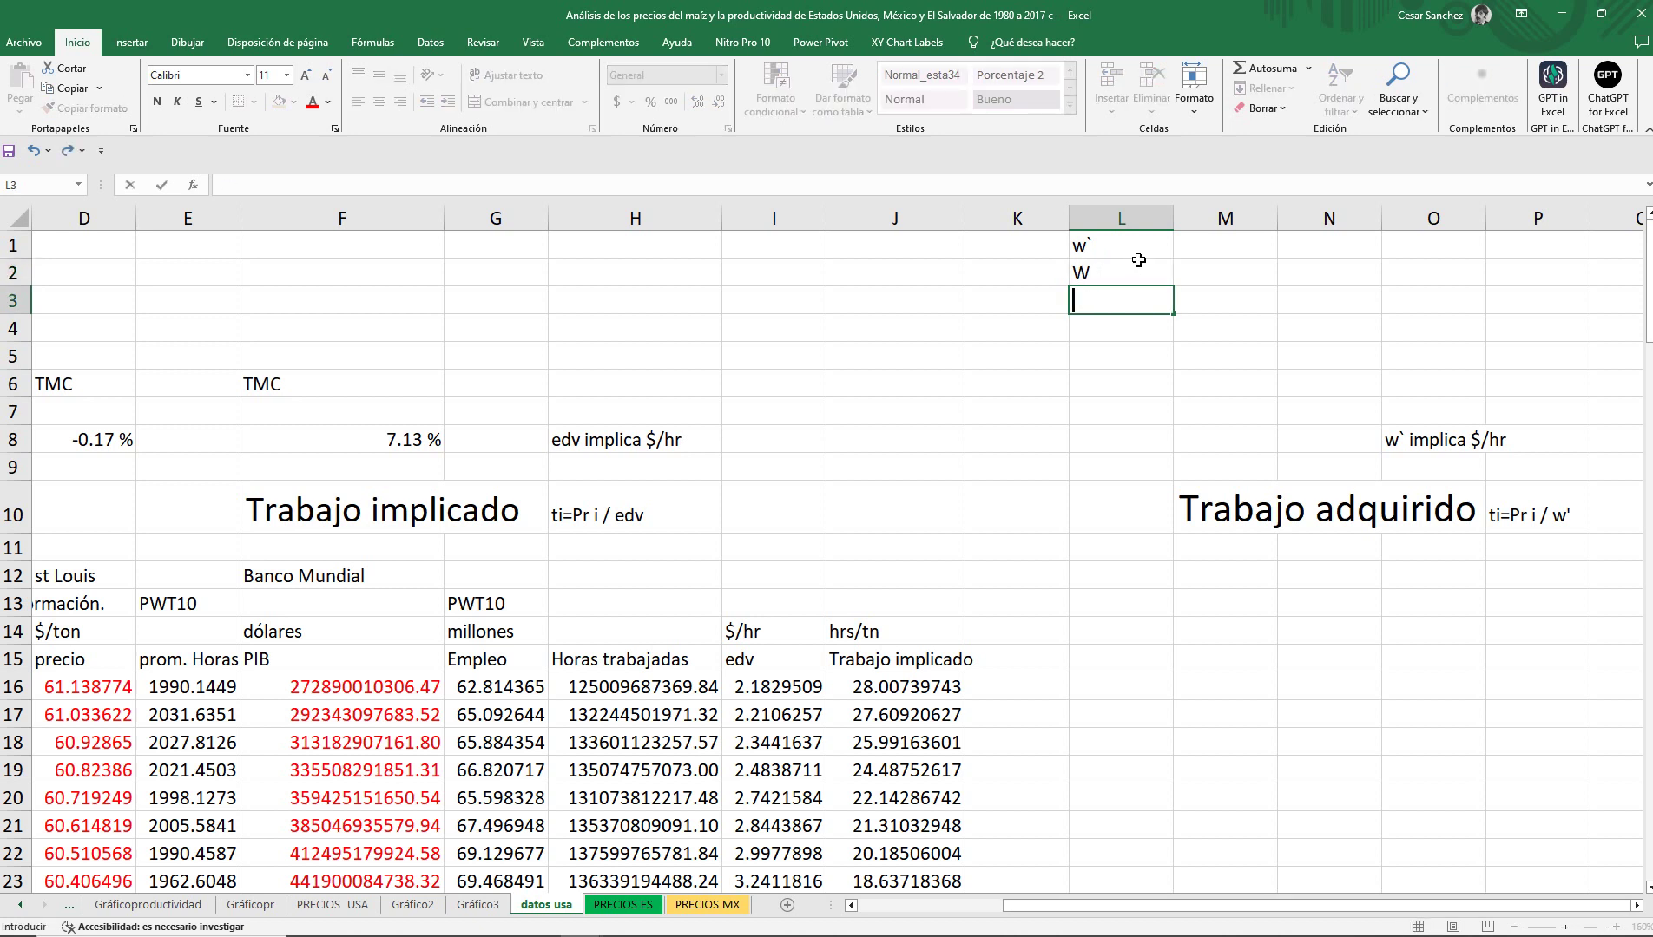
key("Return")
key("Up")
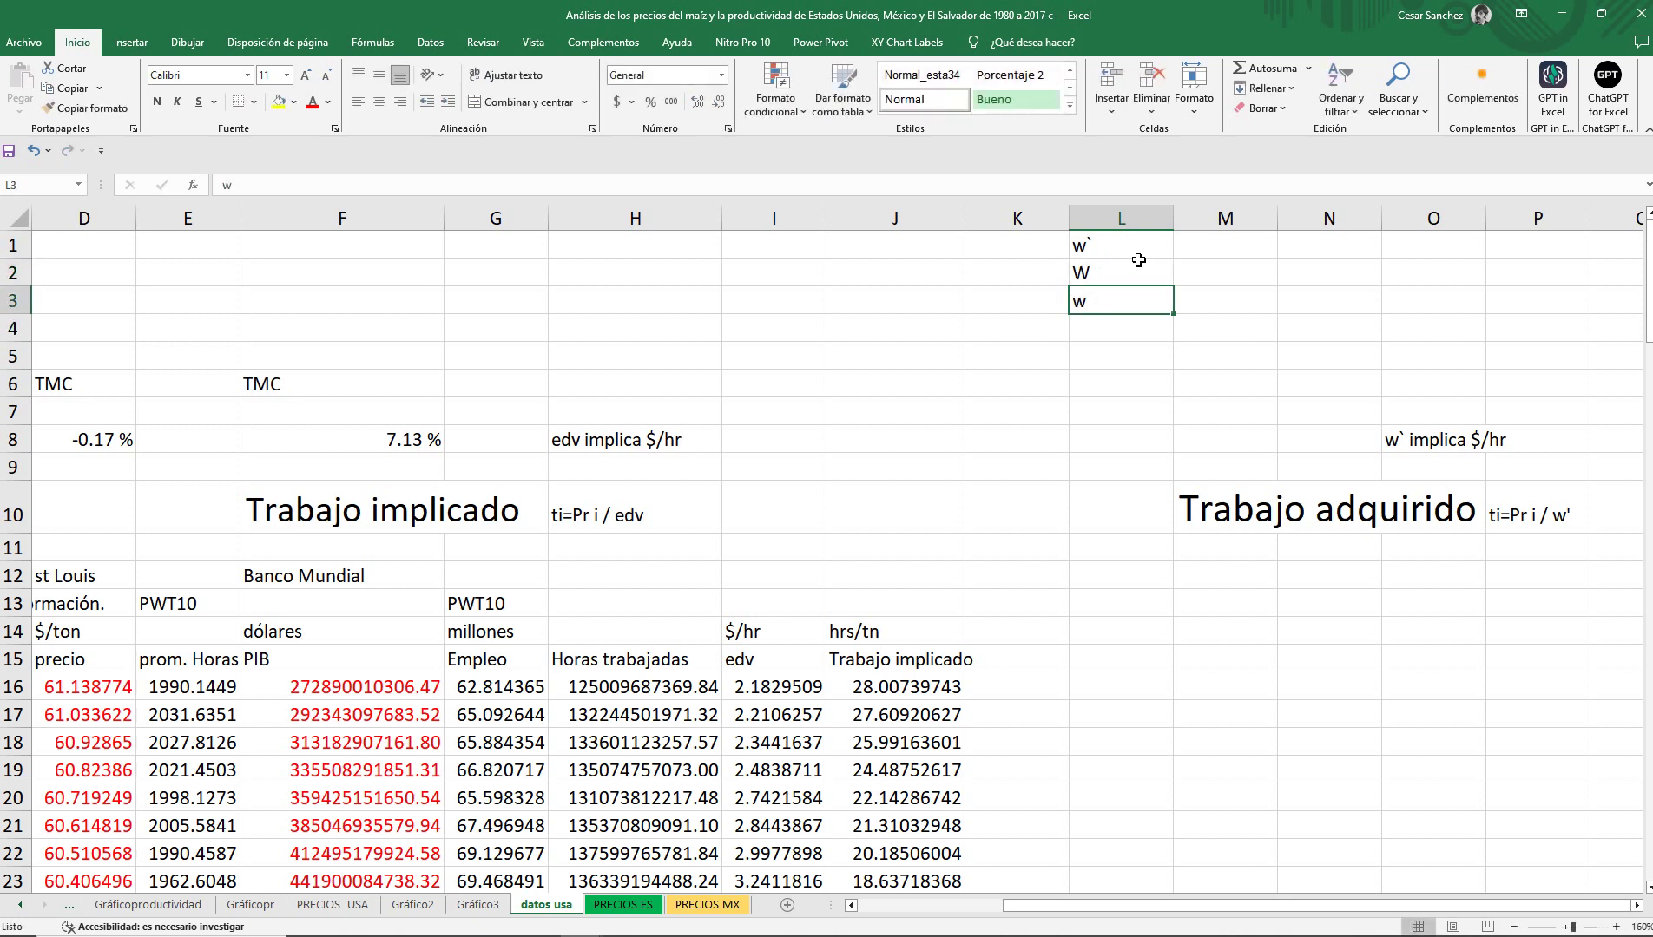
Label the symbols in K1:K3 as "Tasa salarial", "Masa salaria" and "participacion de los salarios".
key("Left")
key("Left")
key("Up")
key("Right")
key("Right")
key("Right")
key("Up")
key("Left")
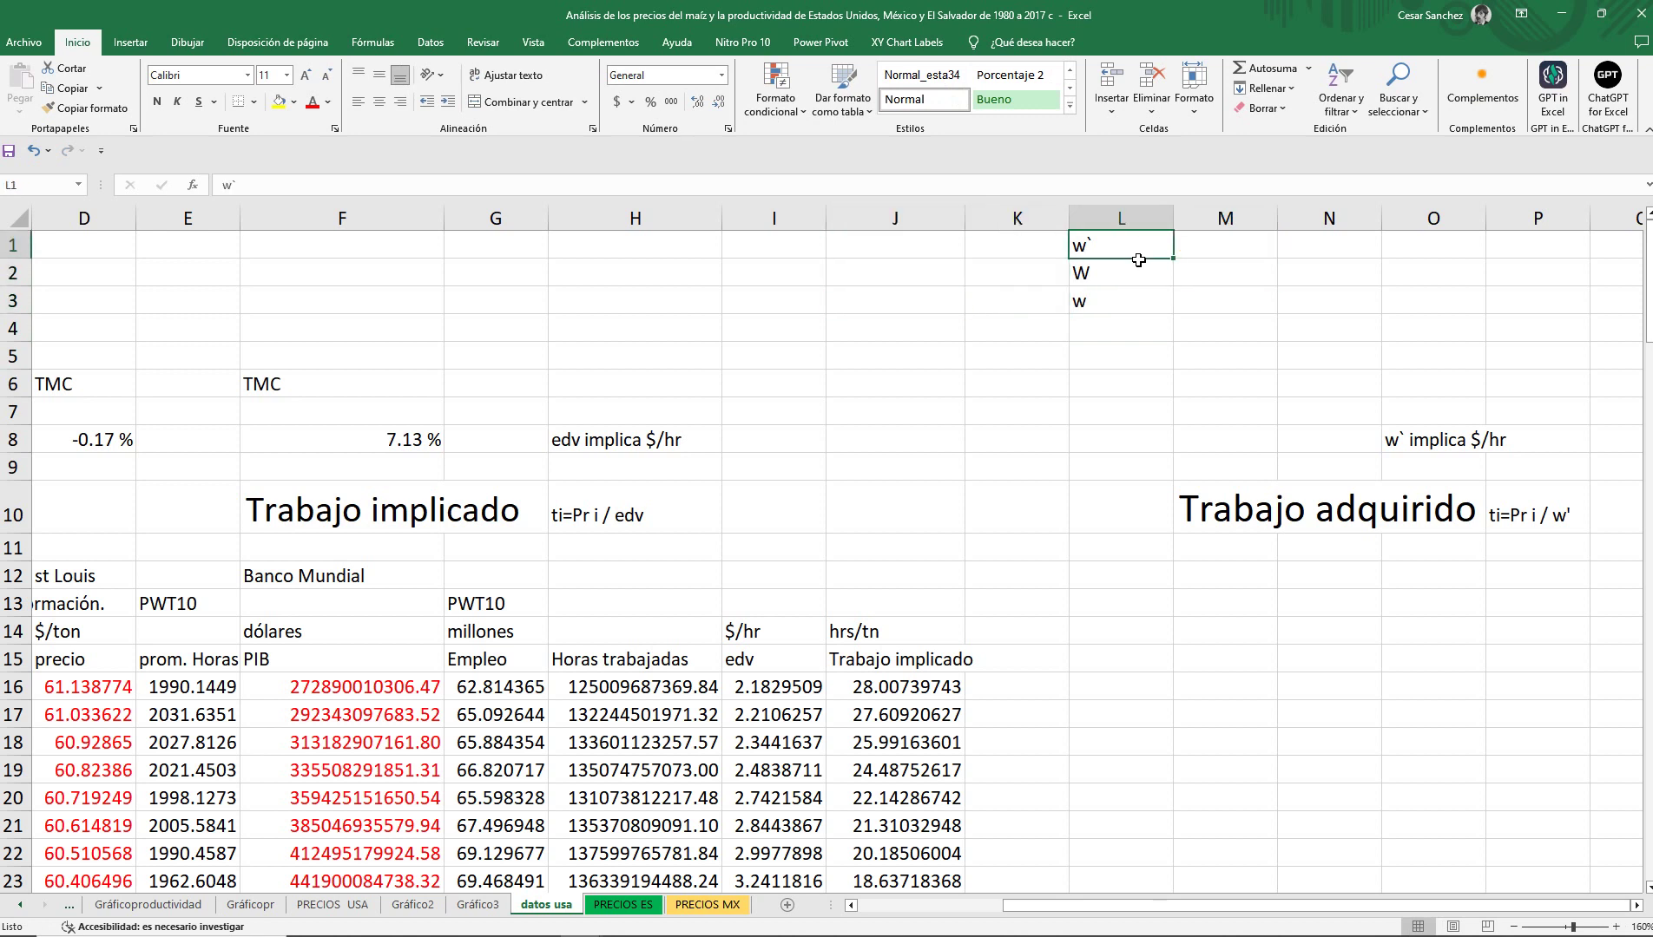
key("Left")
type("Ta")
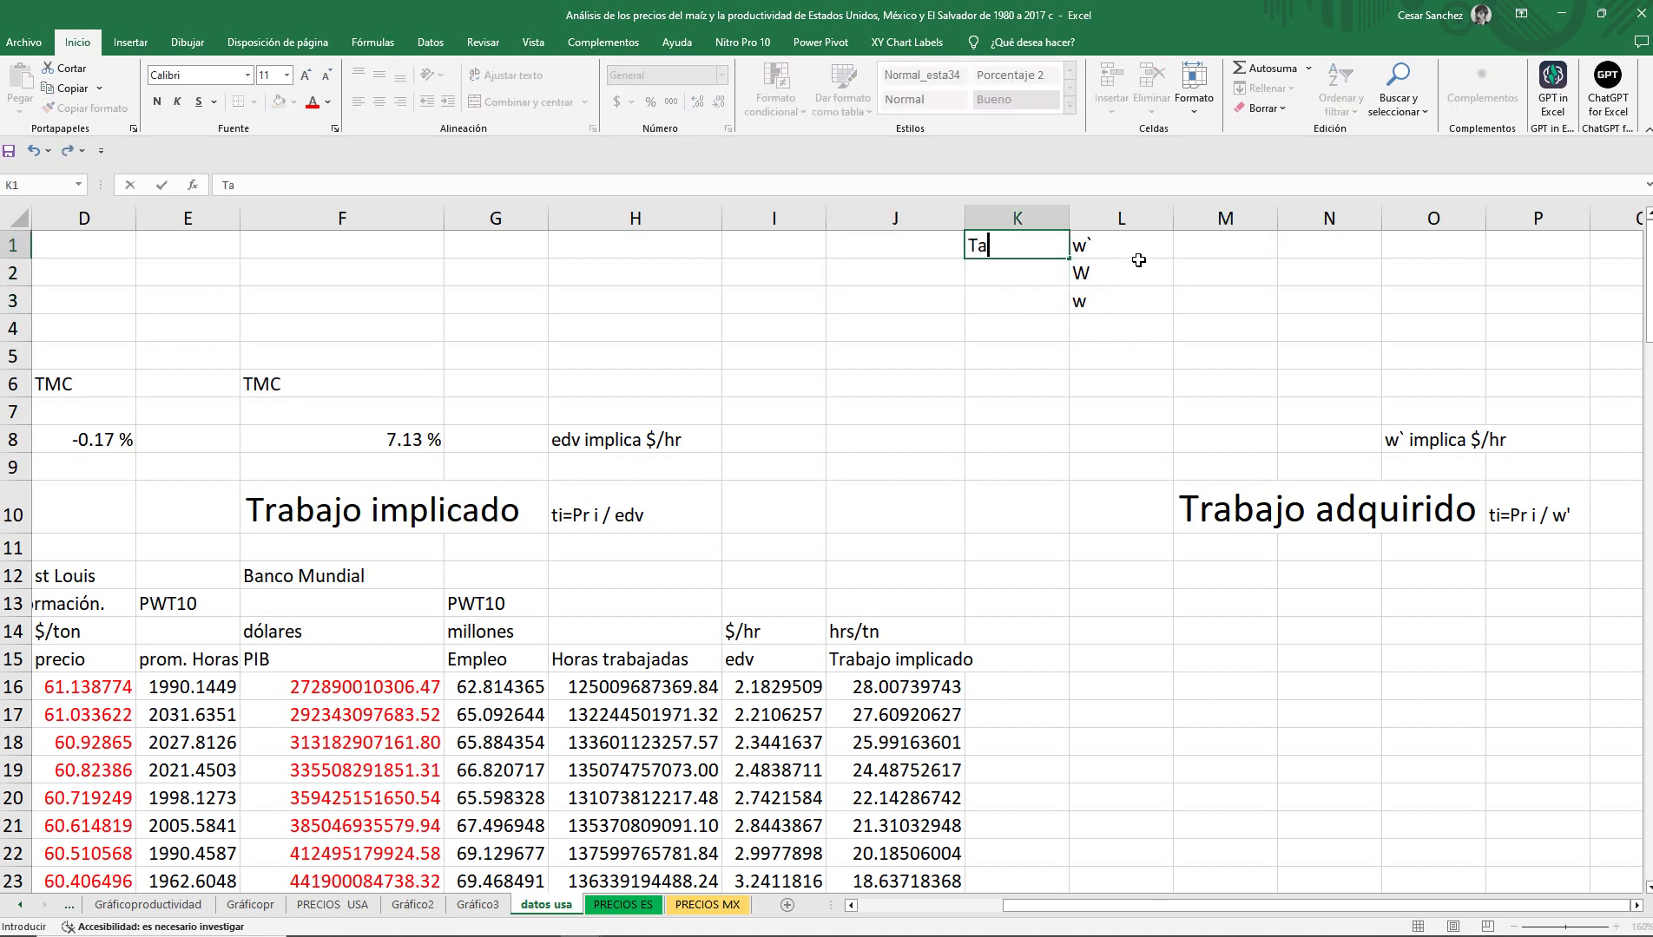
type("sa salarial")
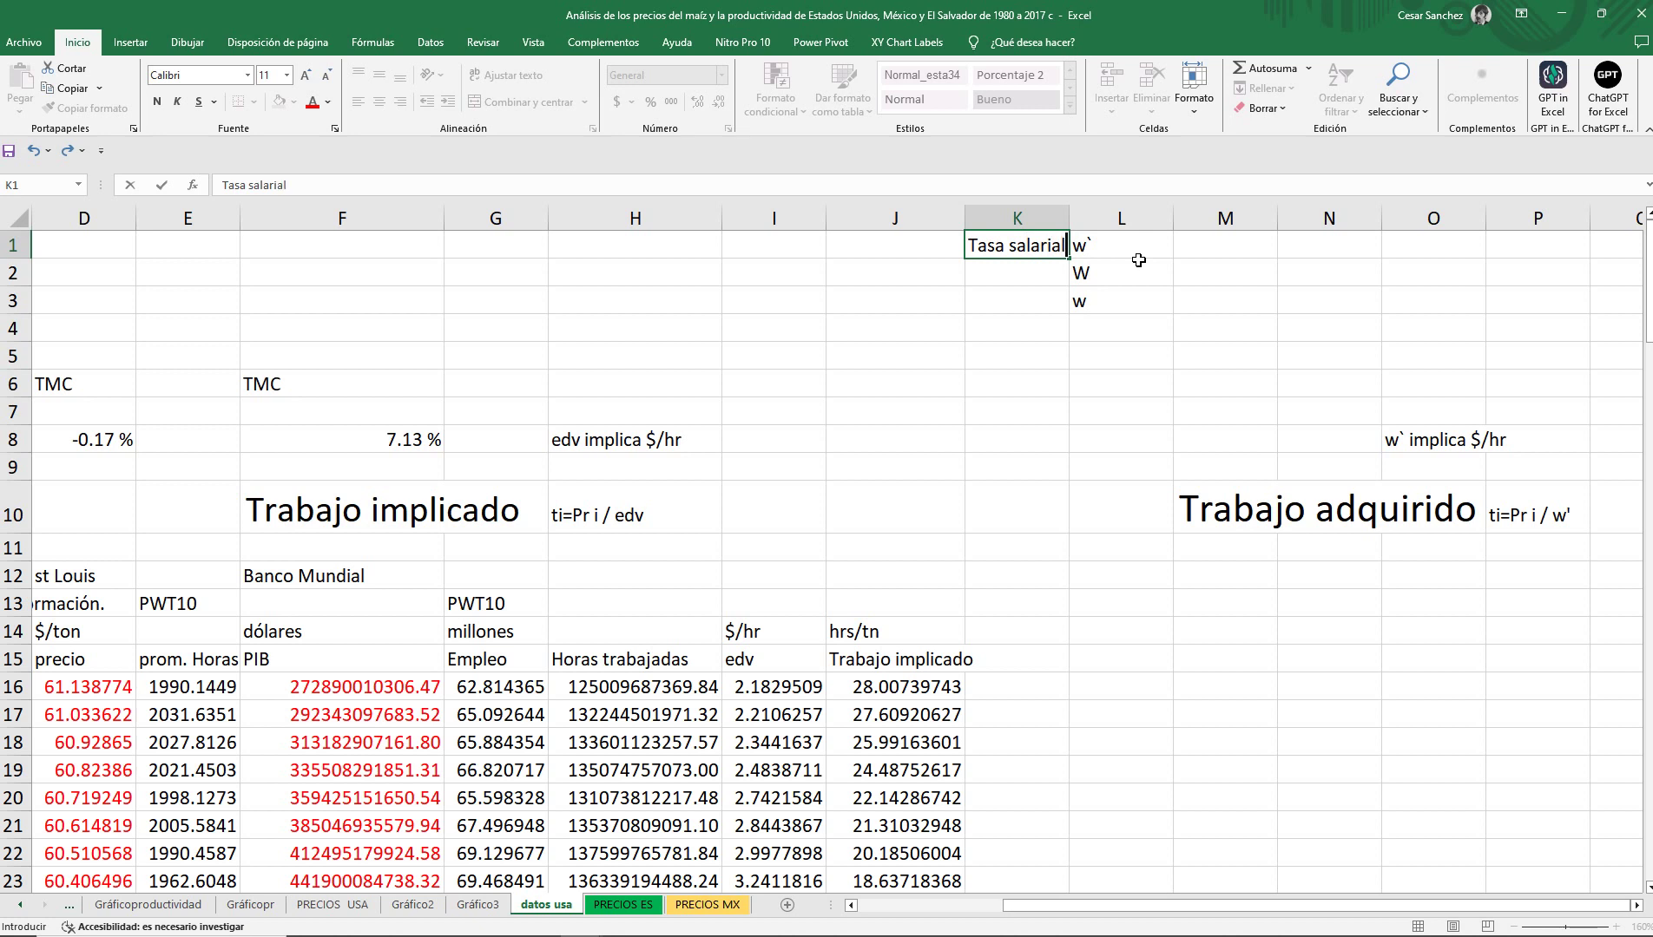
key("Return")
type("Masa")
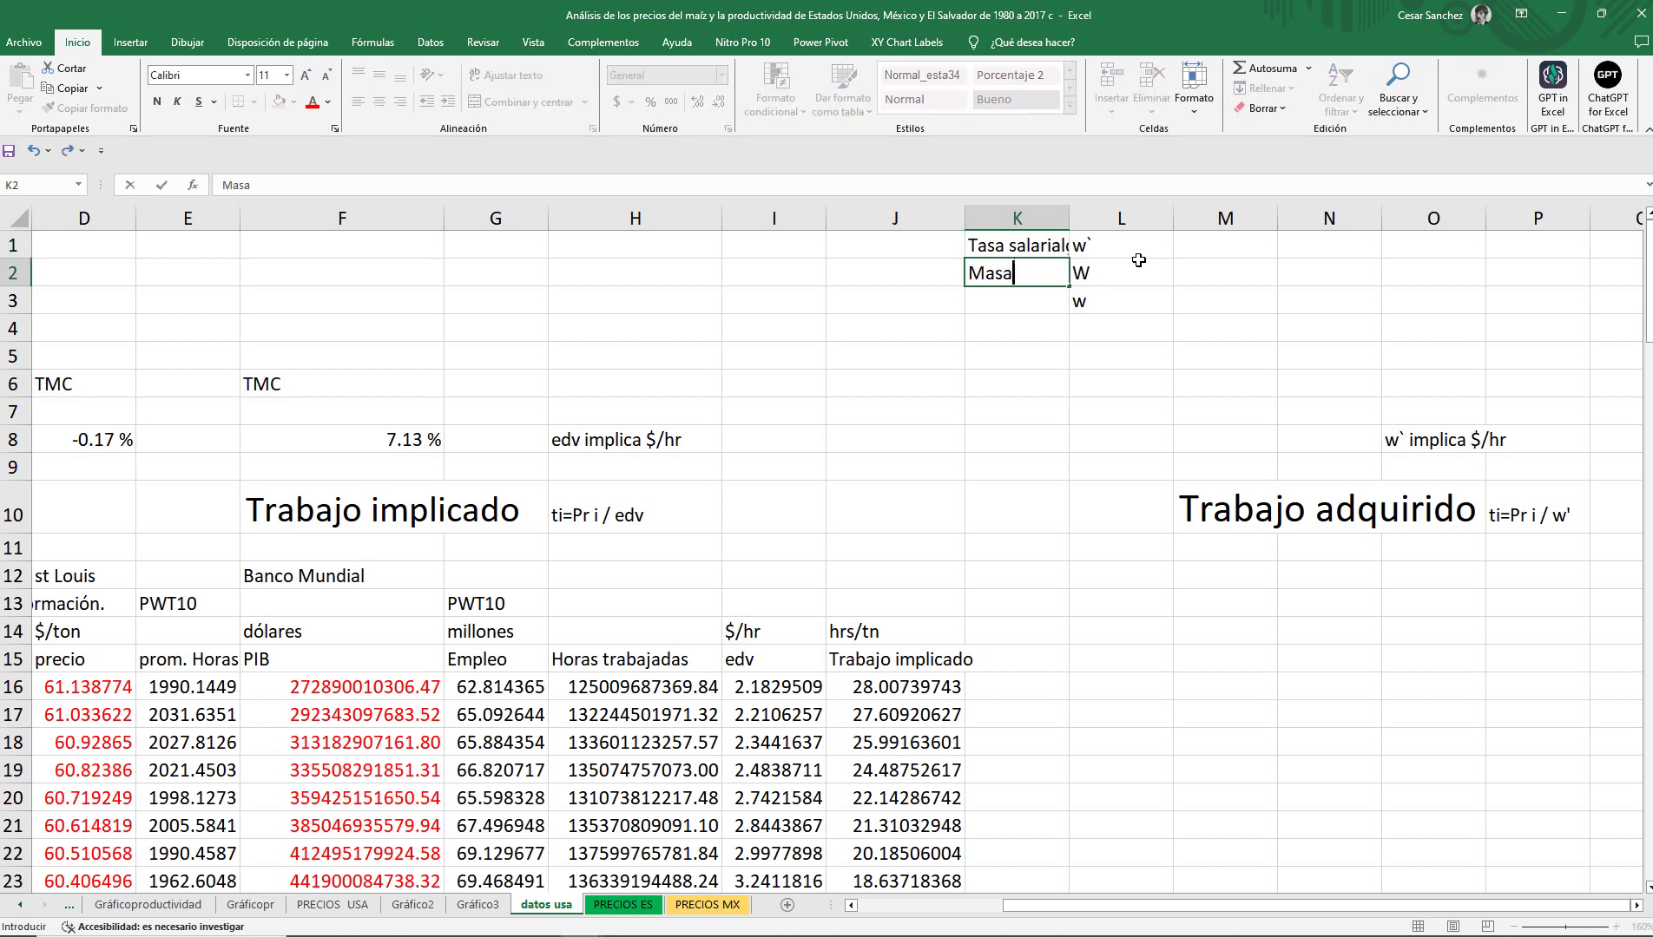
type(" salarial")
key("Return")
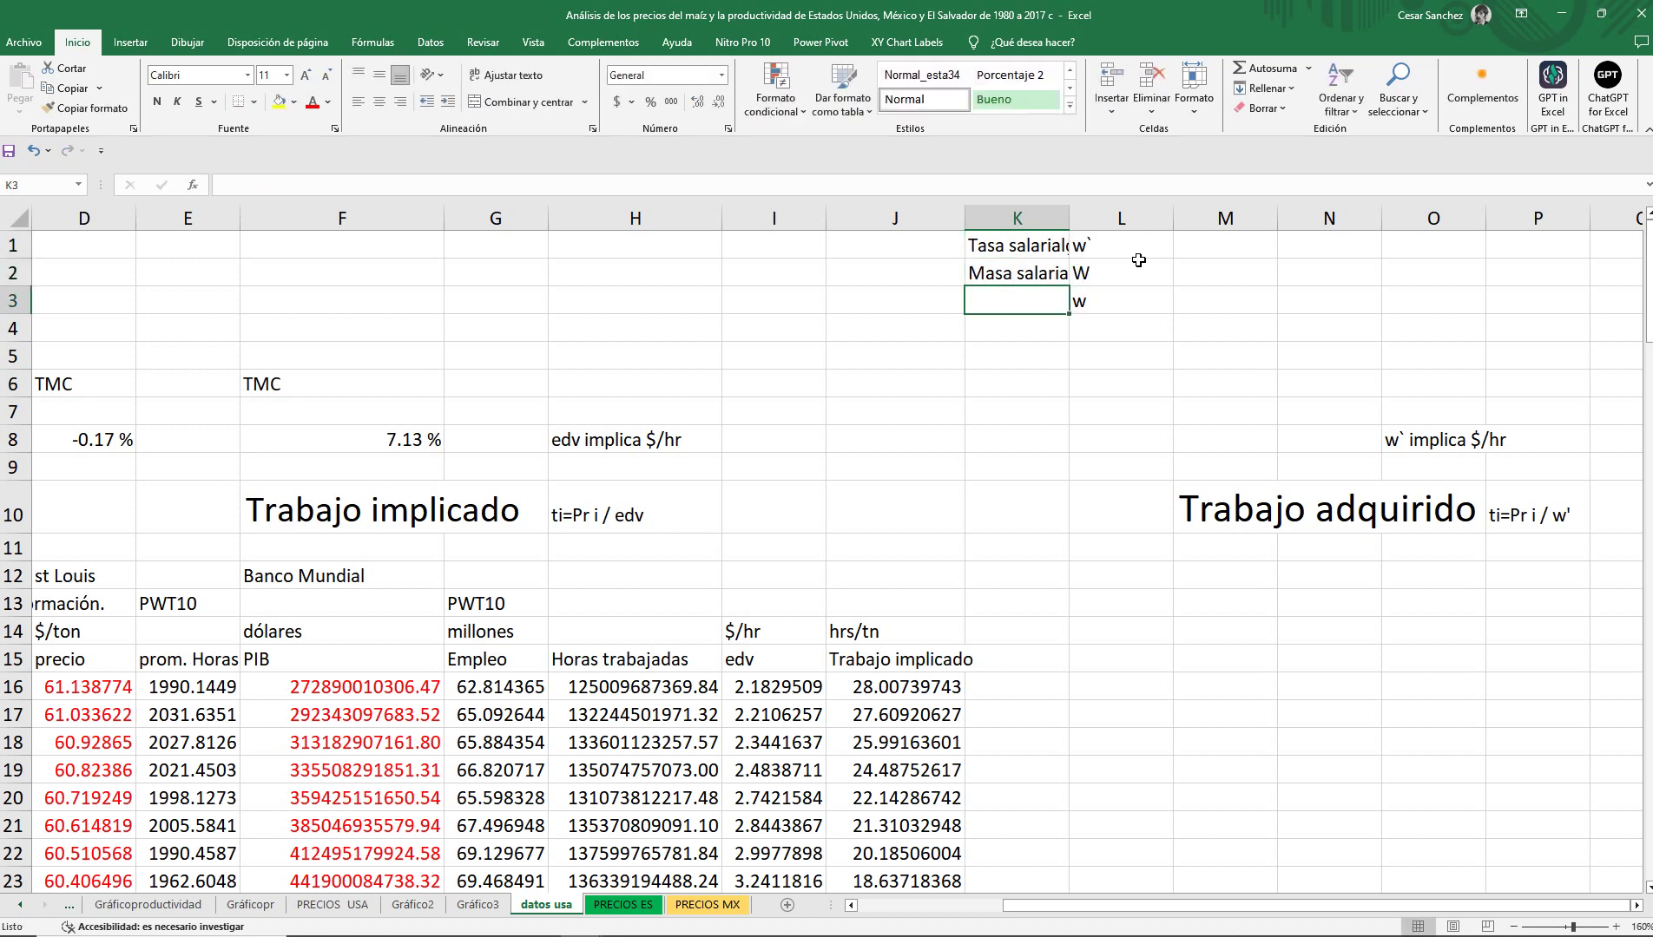
type("participac")
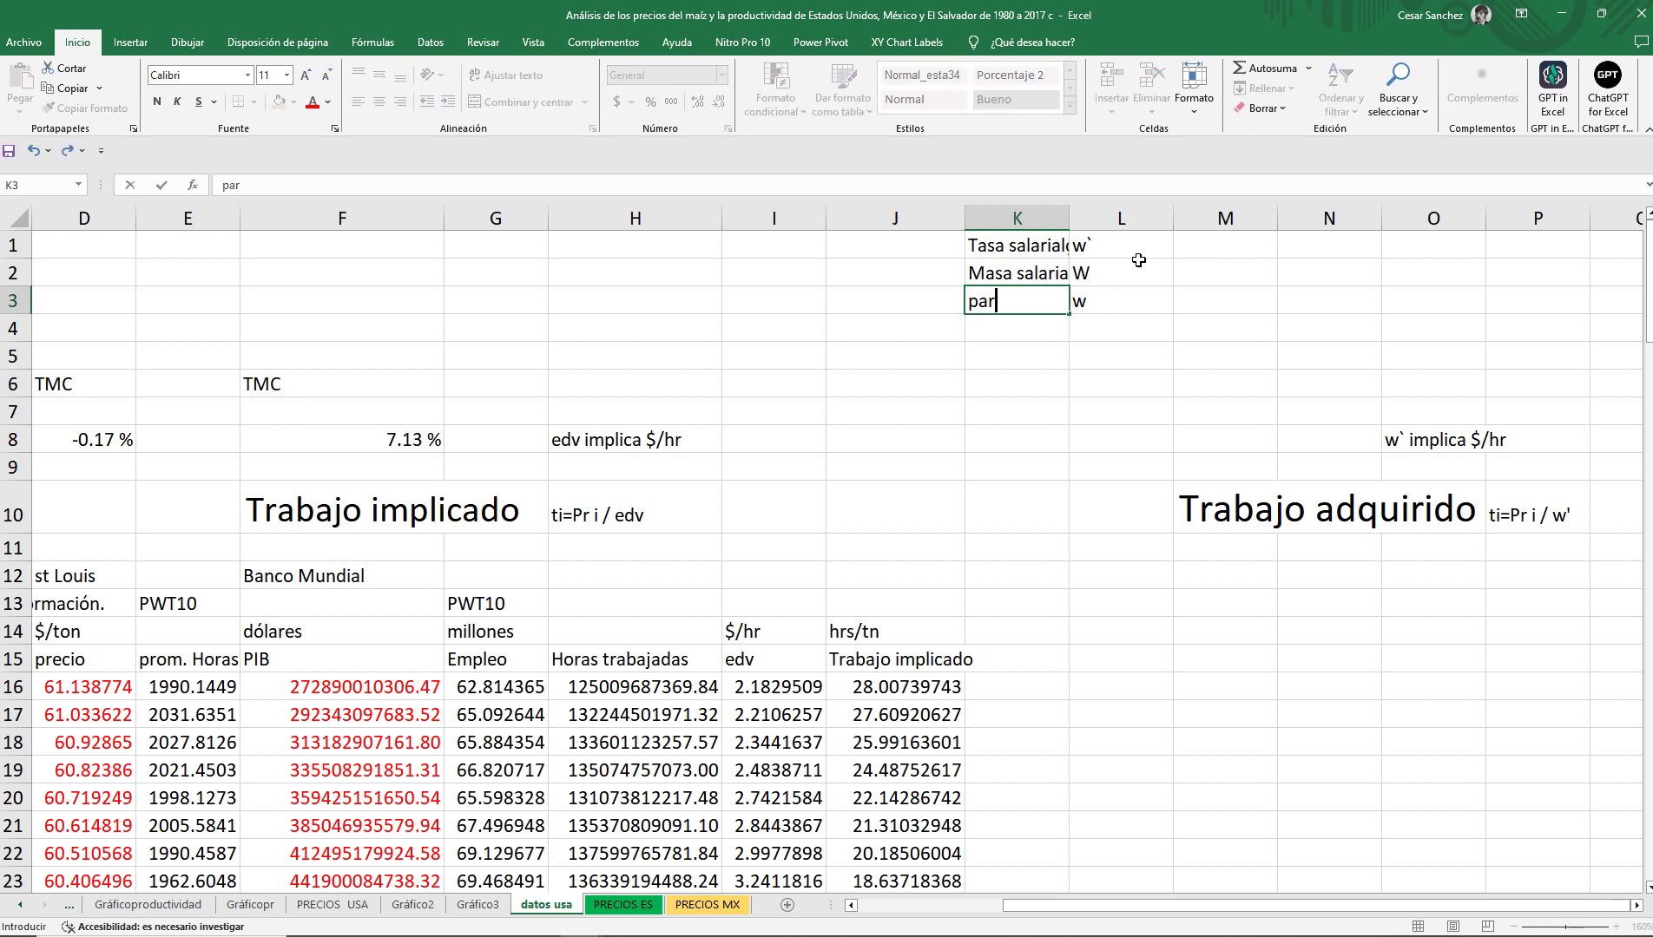
type("de l")
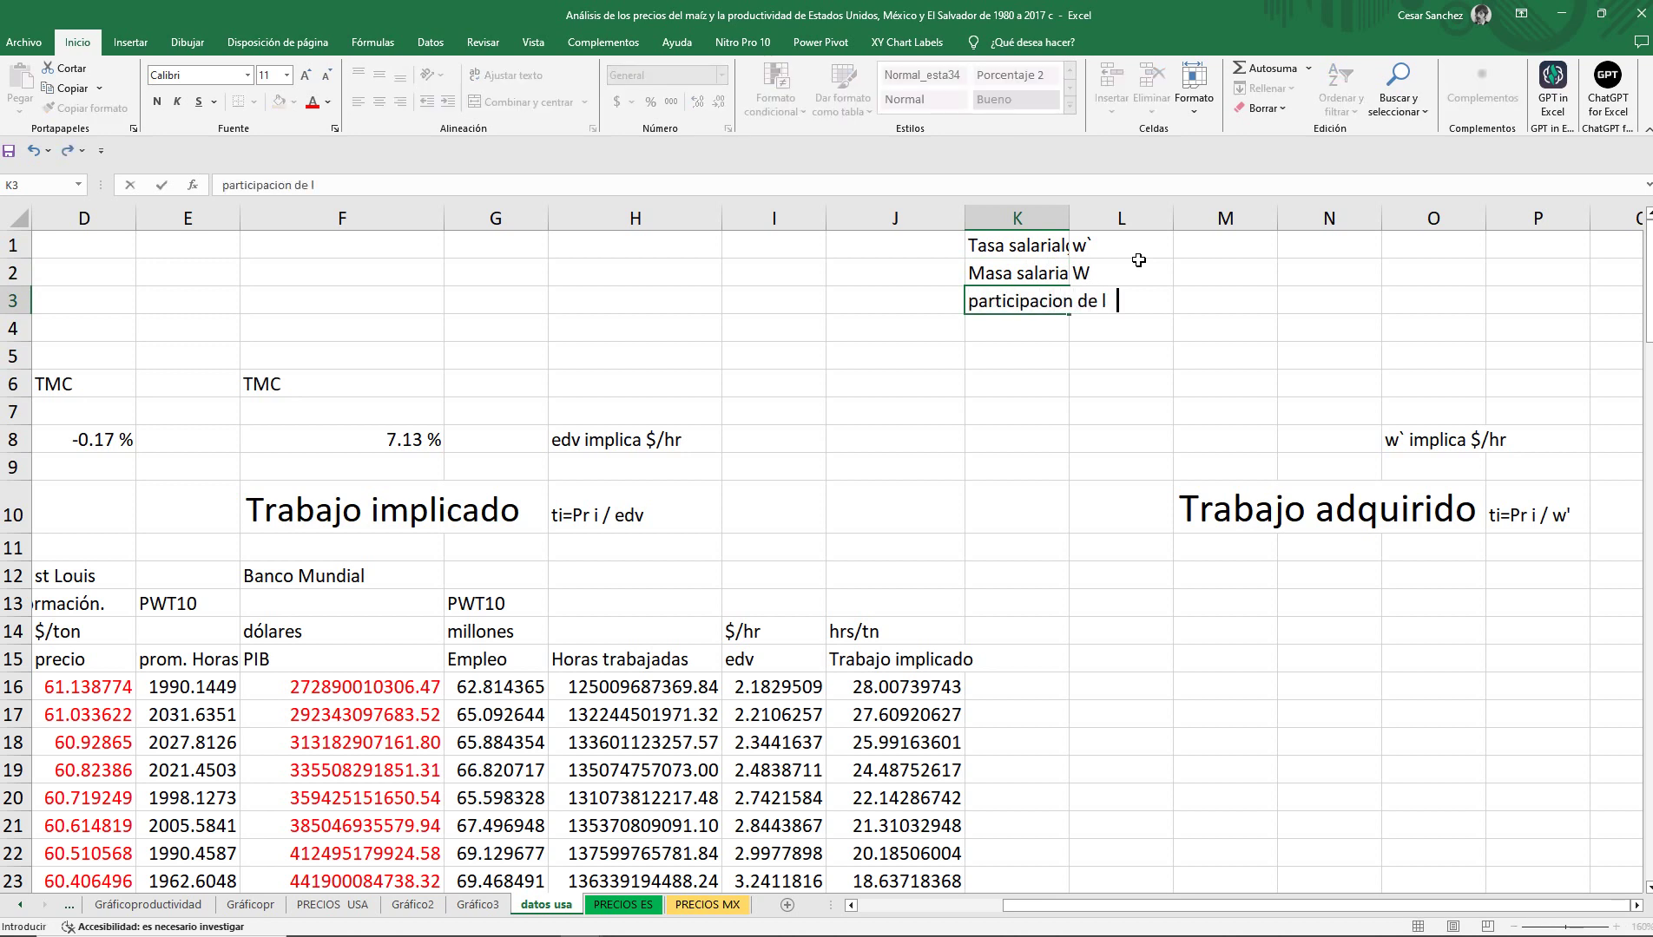
type("os salarios")
key("Return")
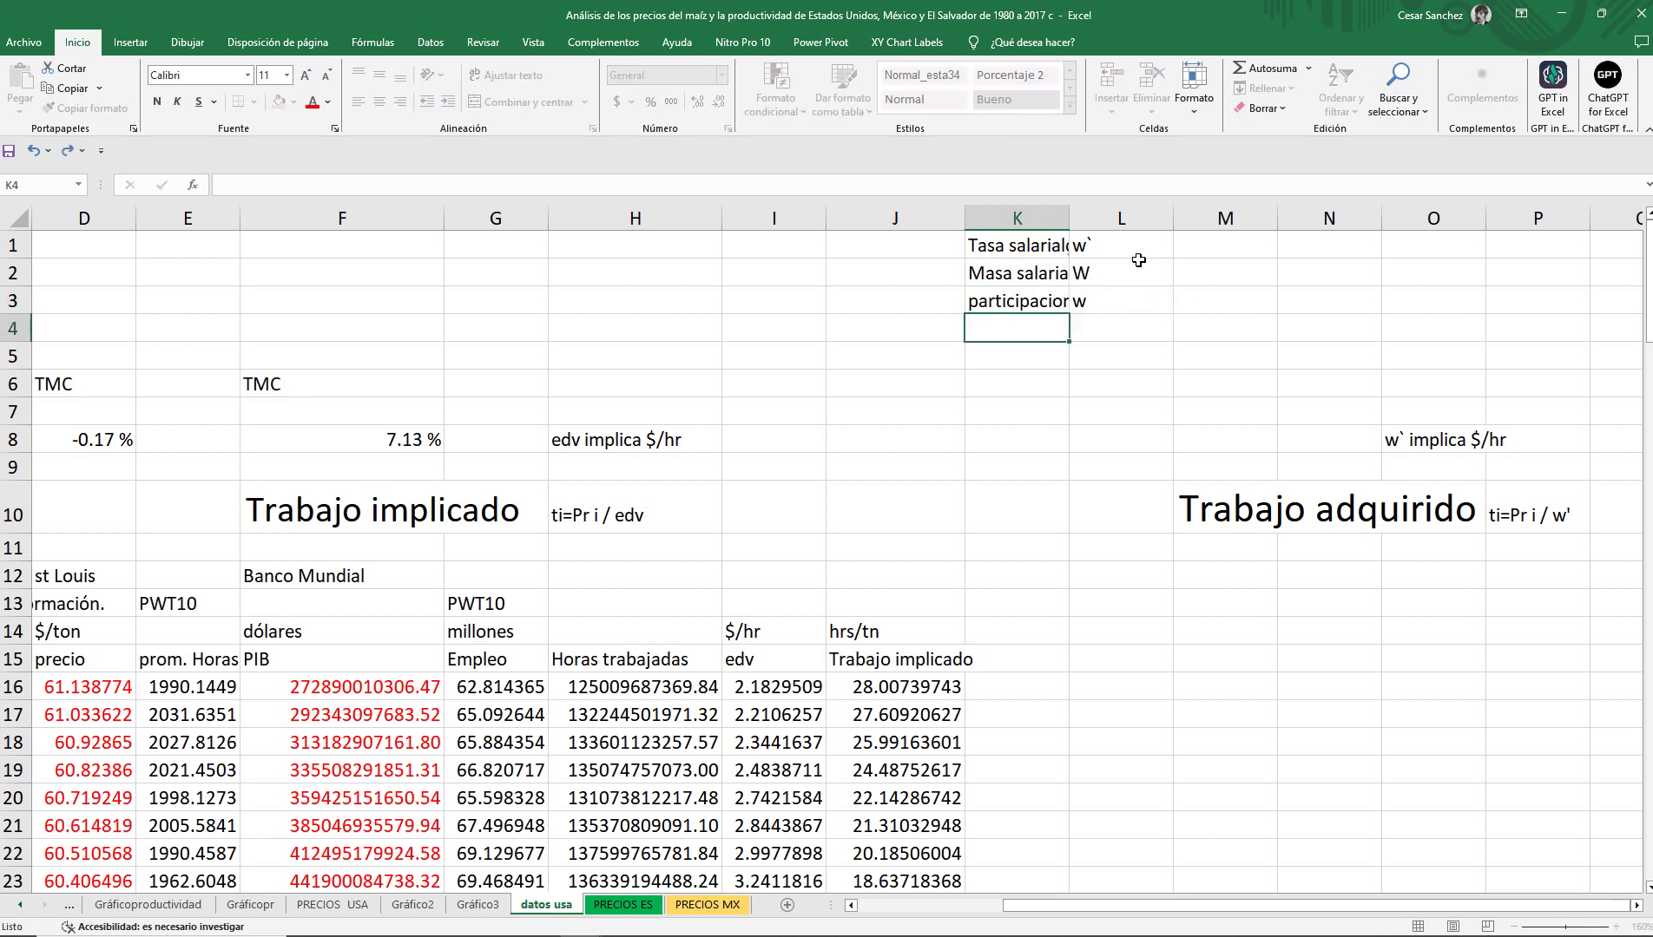
Widen column K to fit its labels and remove the stray "ç" from the end of the K1 label.
left_click_drag(1069, 217, 1142, 219)
double_click(1142, 218)
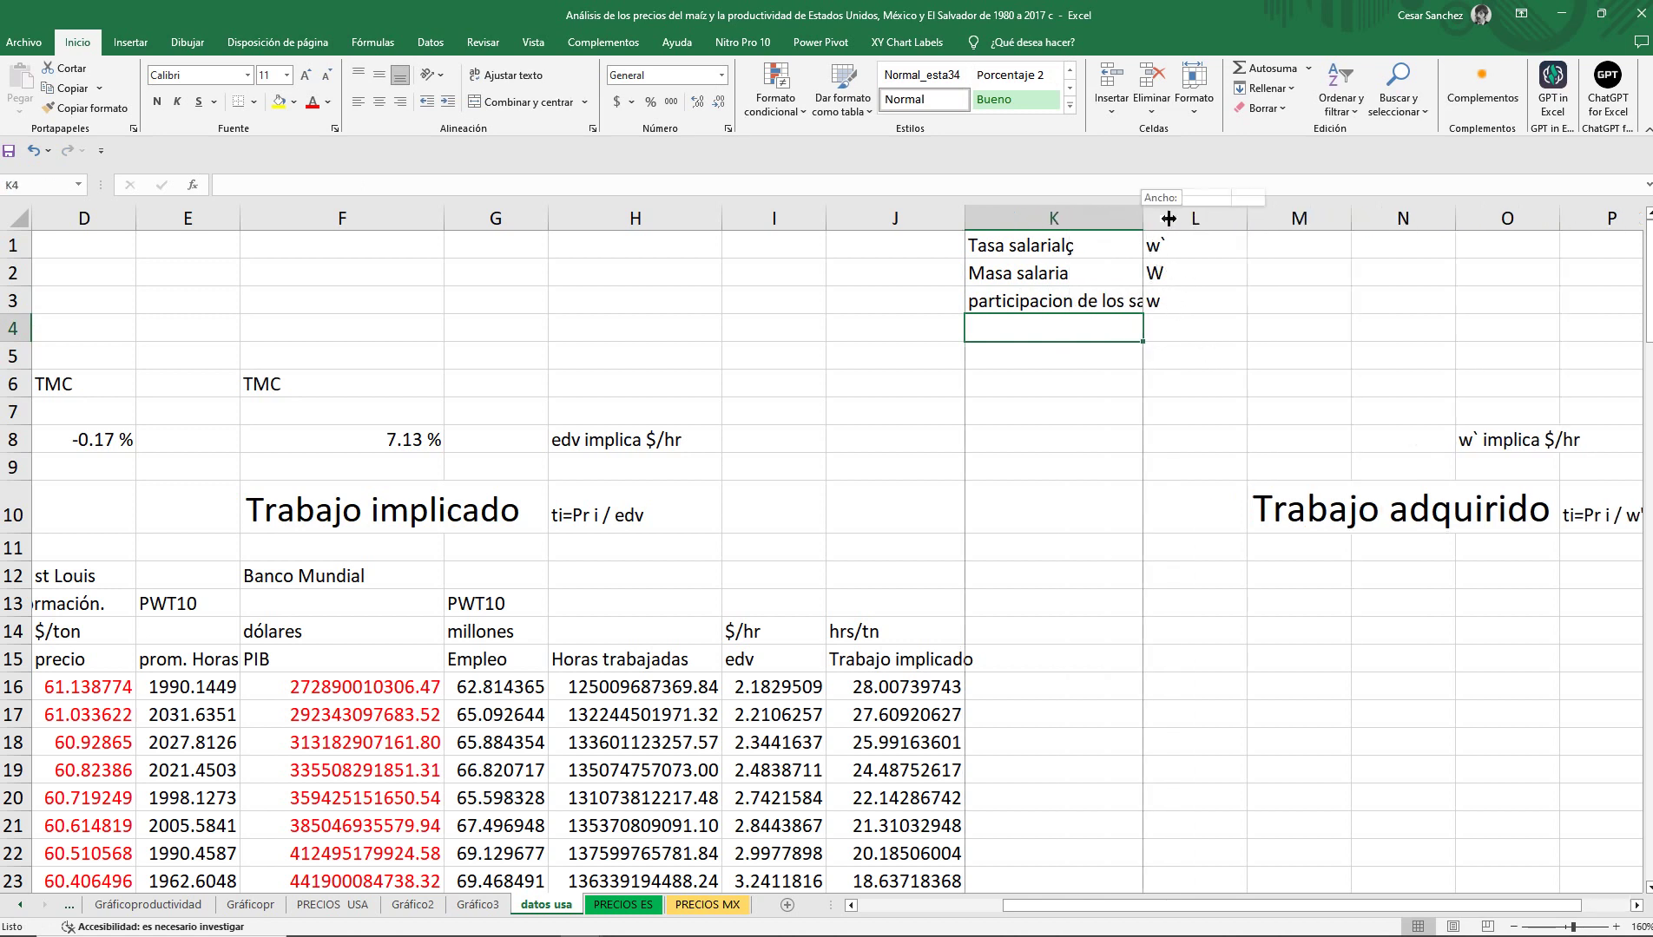
left_click(1092, 246)
left_click(310, 184)
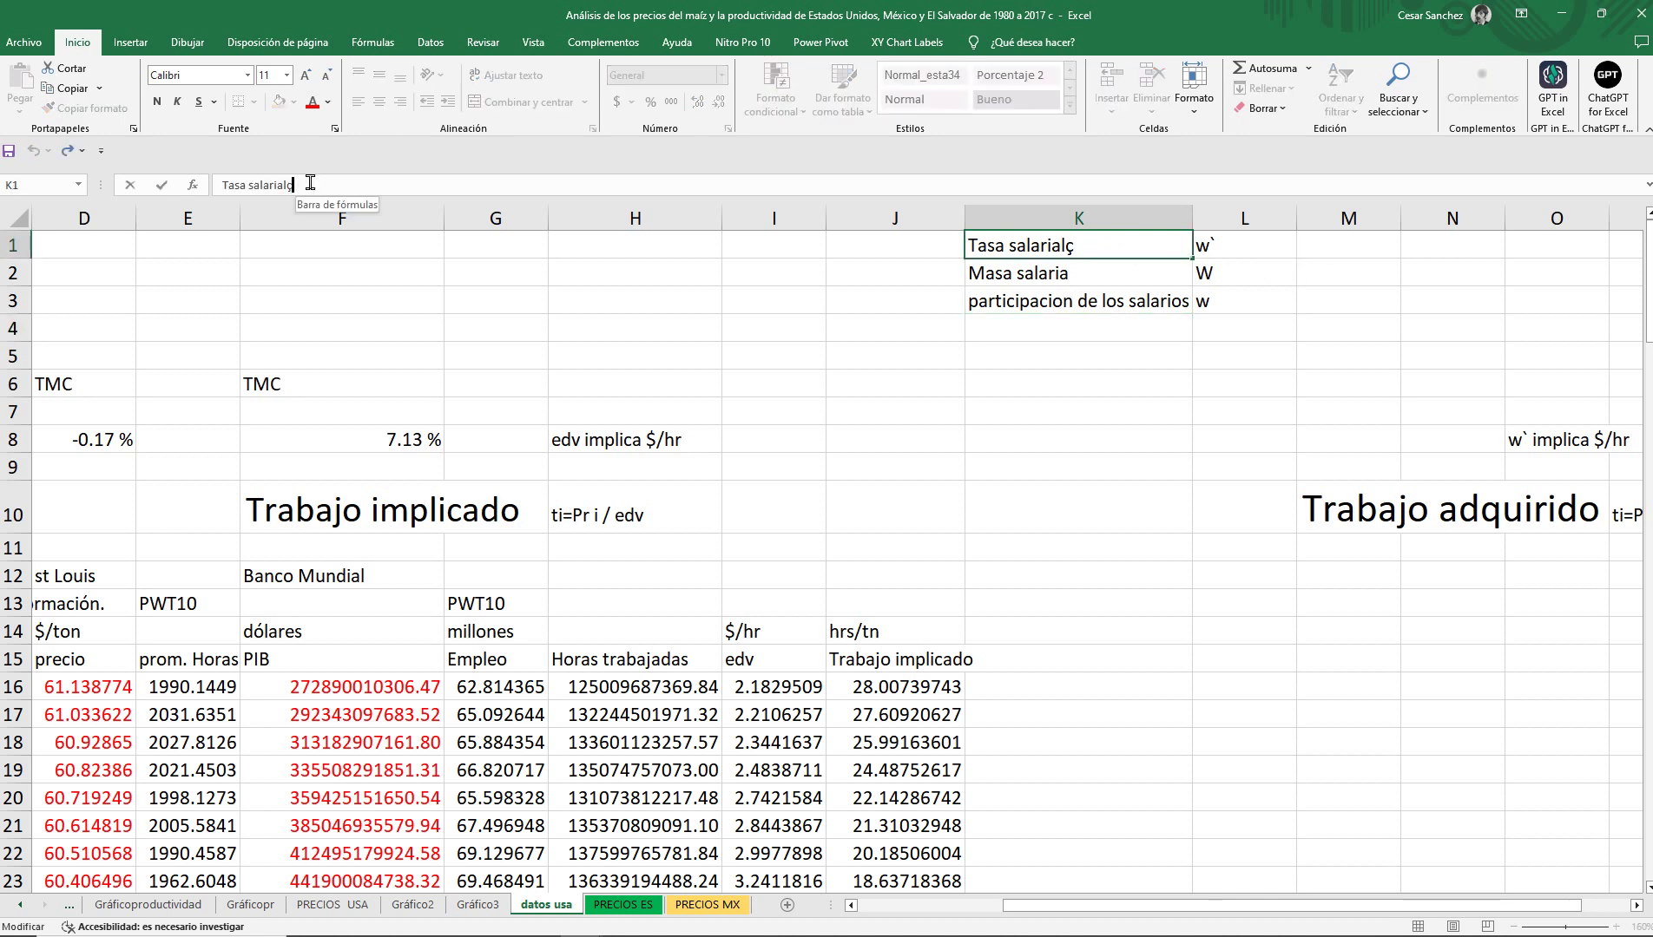
key("BackSpace")
key("Return")
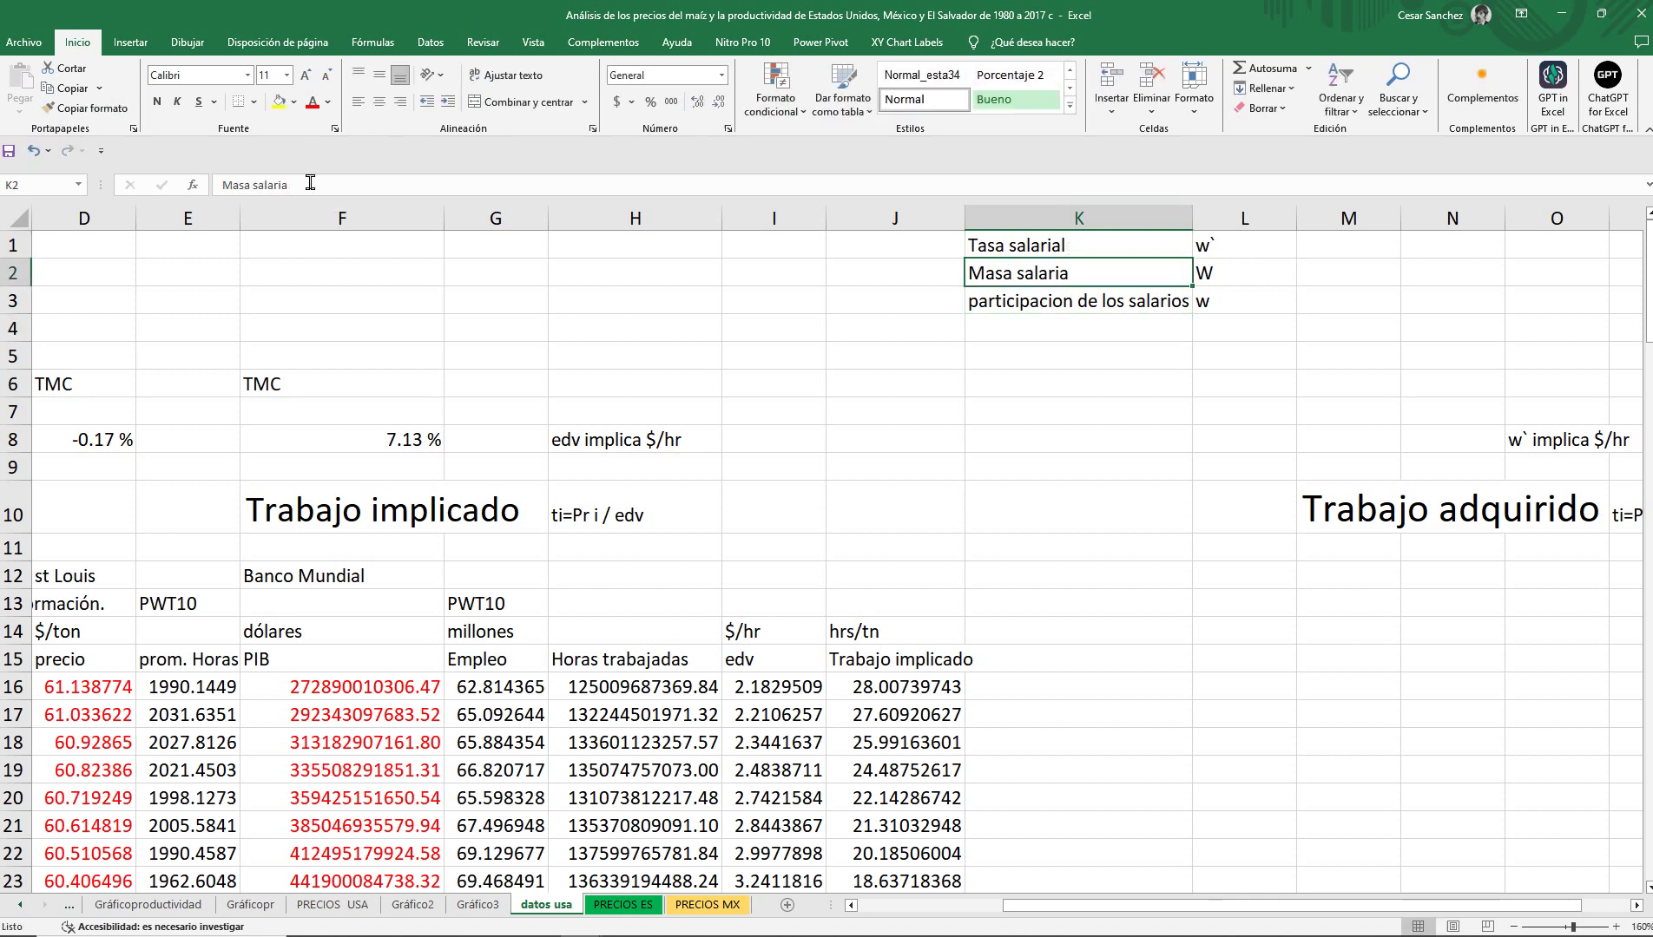
Enter the formula note "W/hrs total" in M1 beside the Tasa salarial symbol.
left_click(1309, 252)
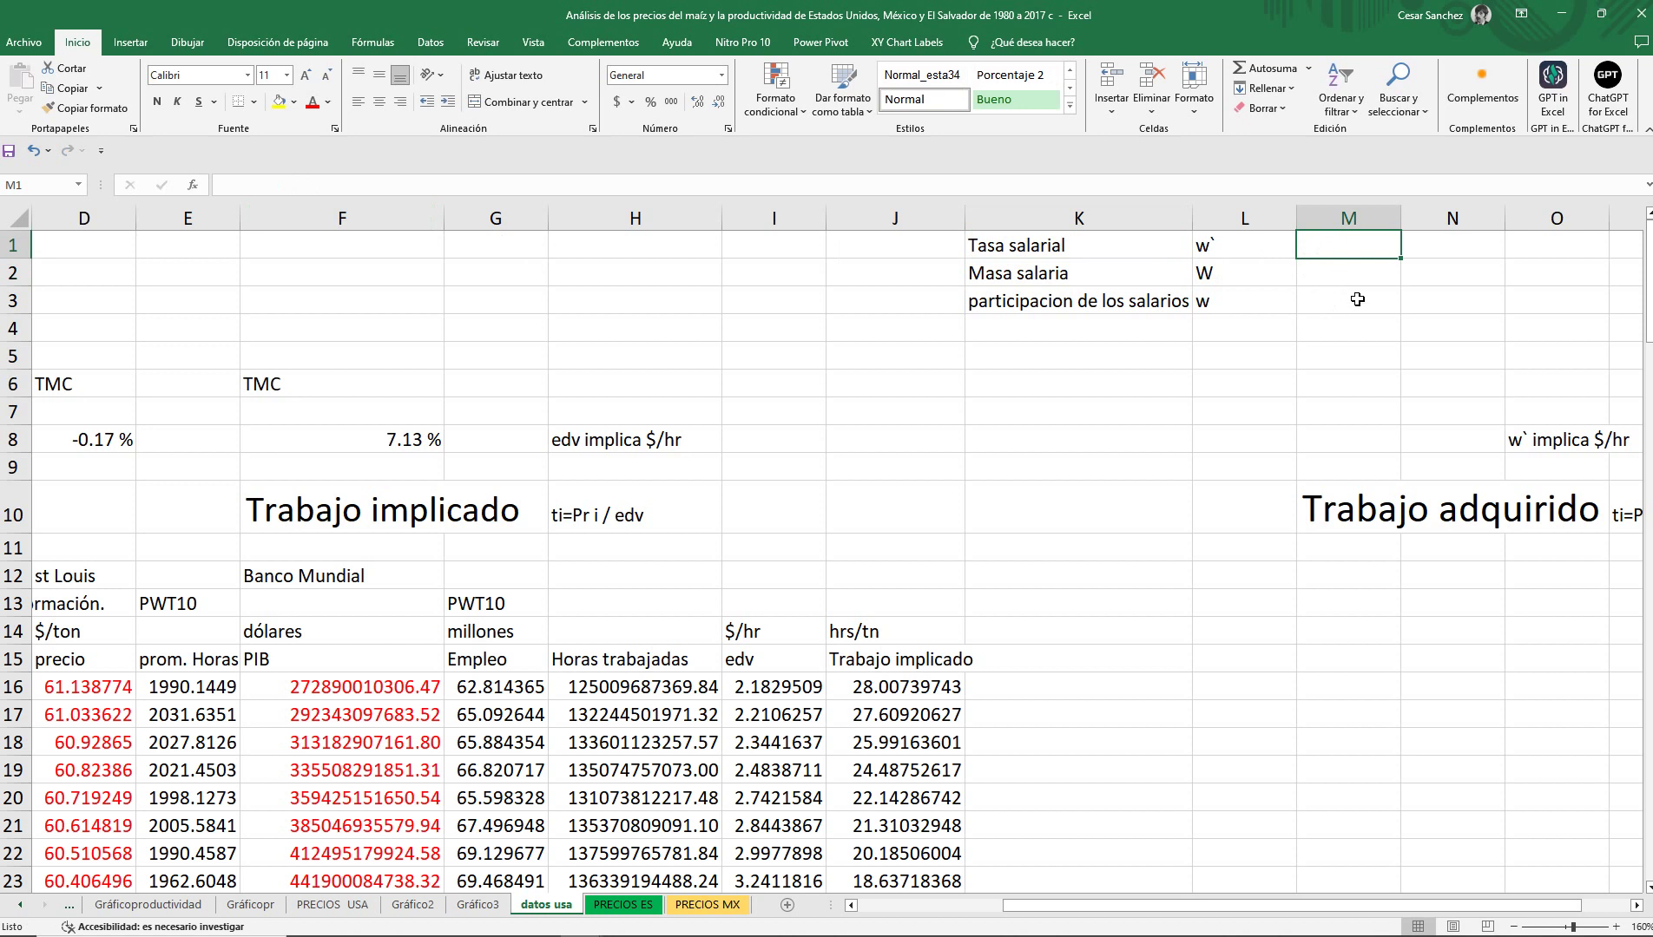
type("w")
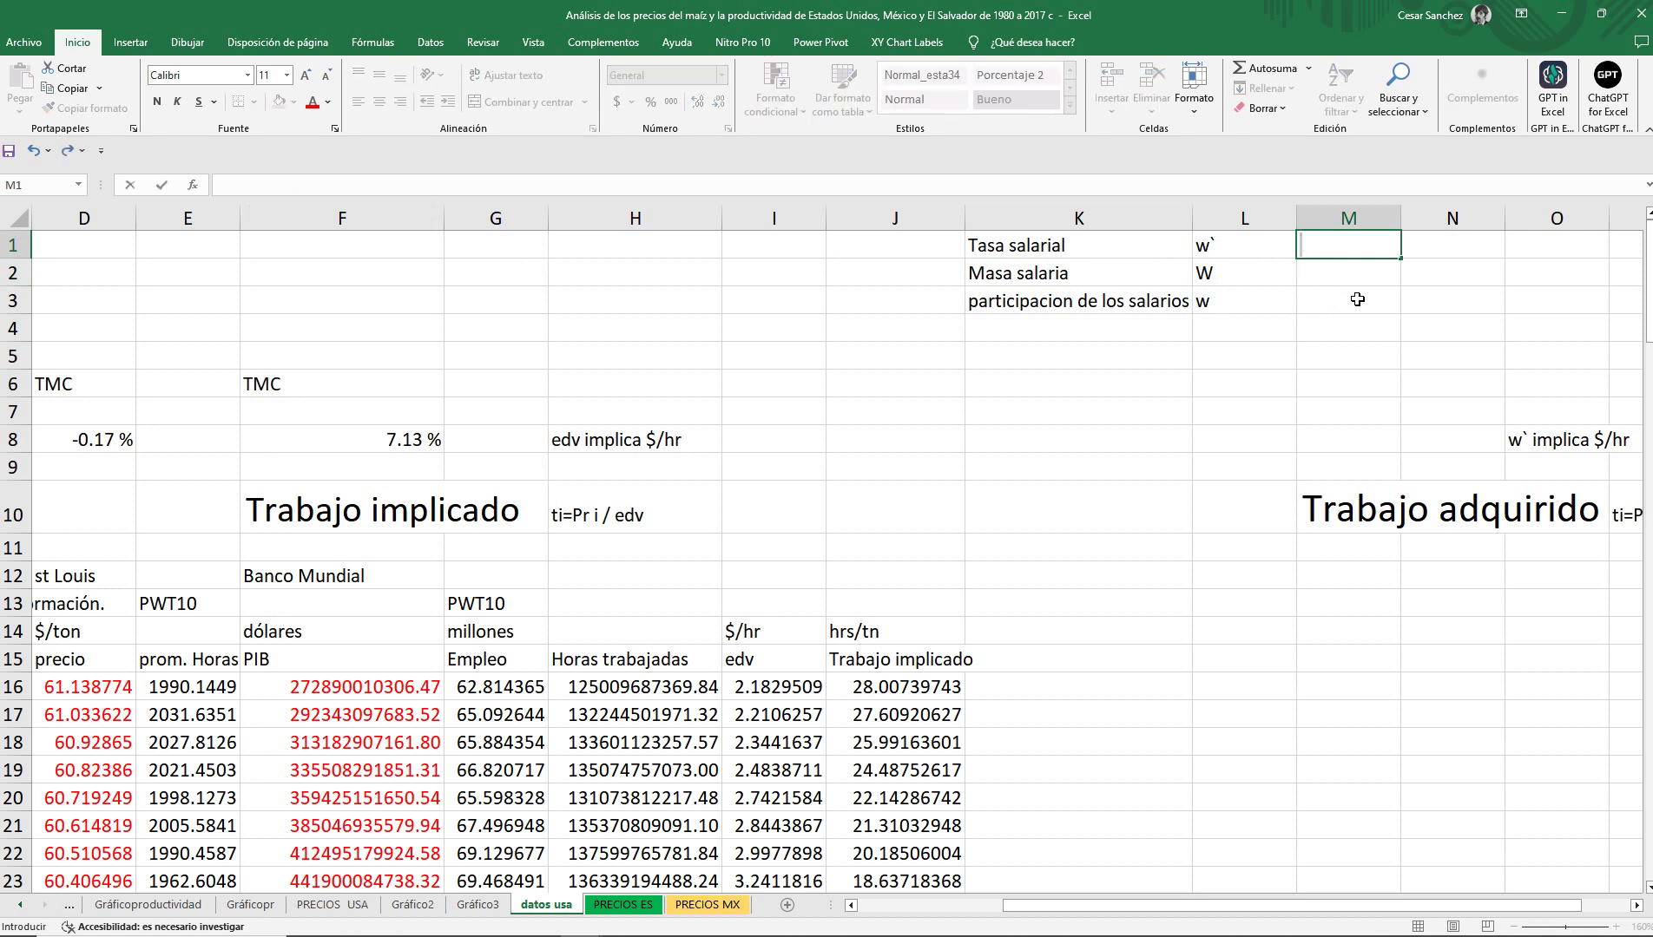
type("W/hrs total")
key("Return")
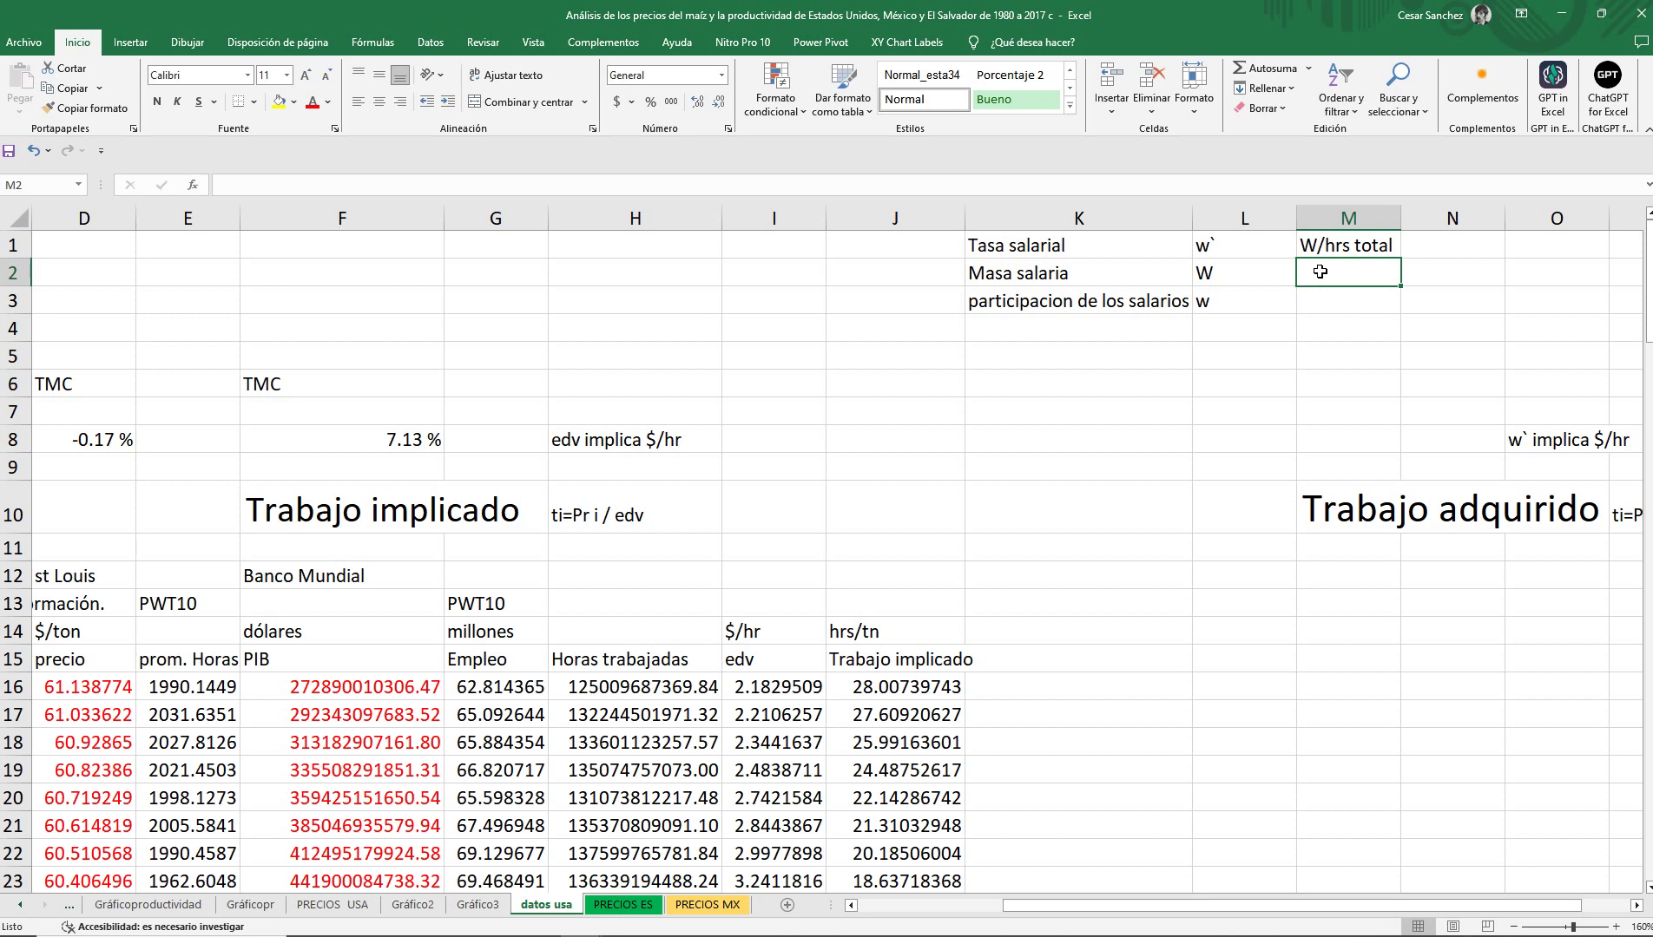
Enter the formula note "w * PIB" in M2 for the wage mass.
type("W")
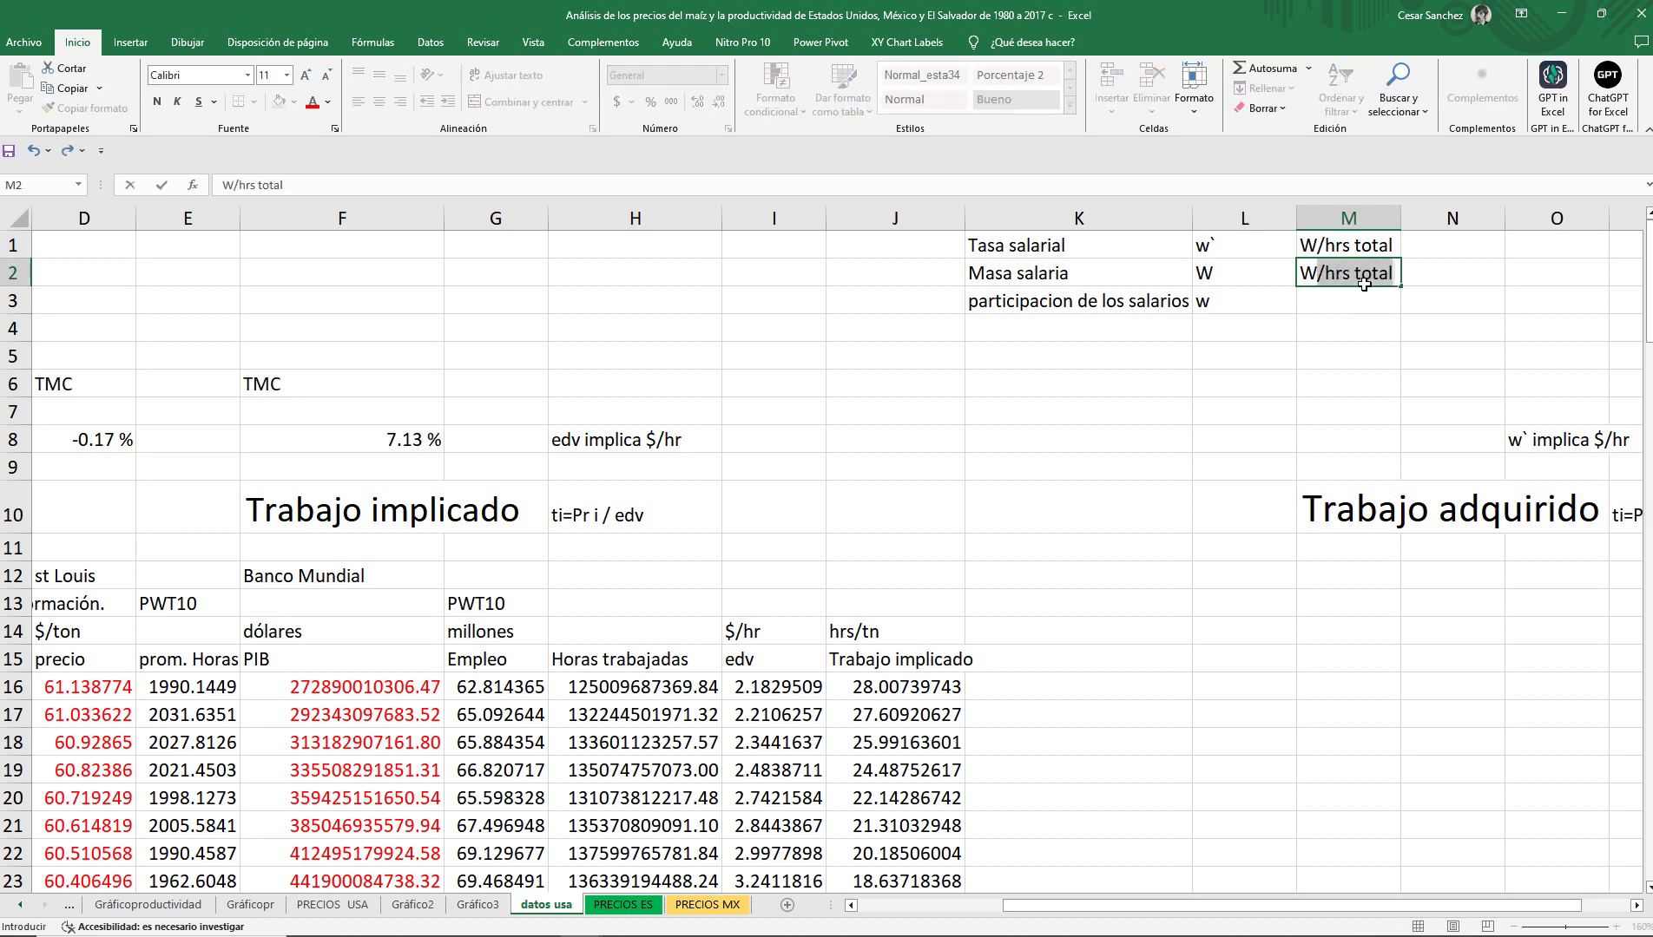
key("BackSpace")
key("BackSpace")
type("w")
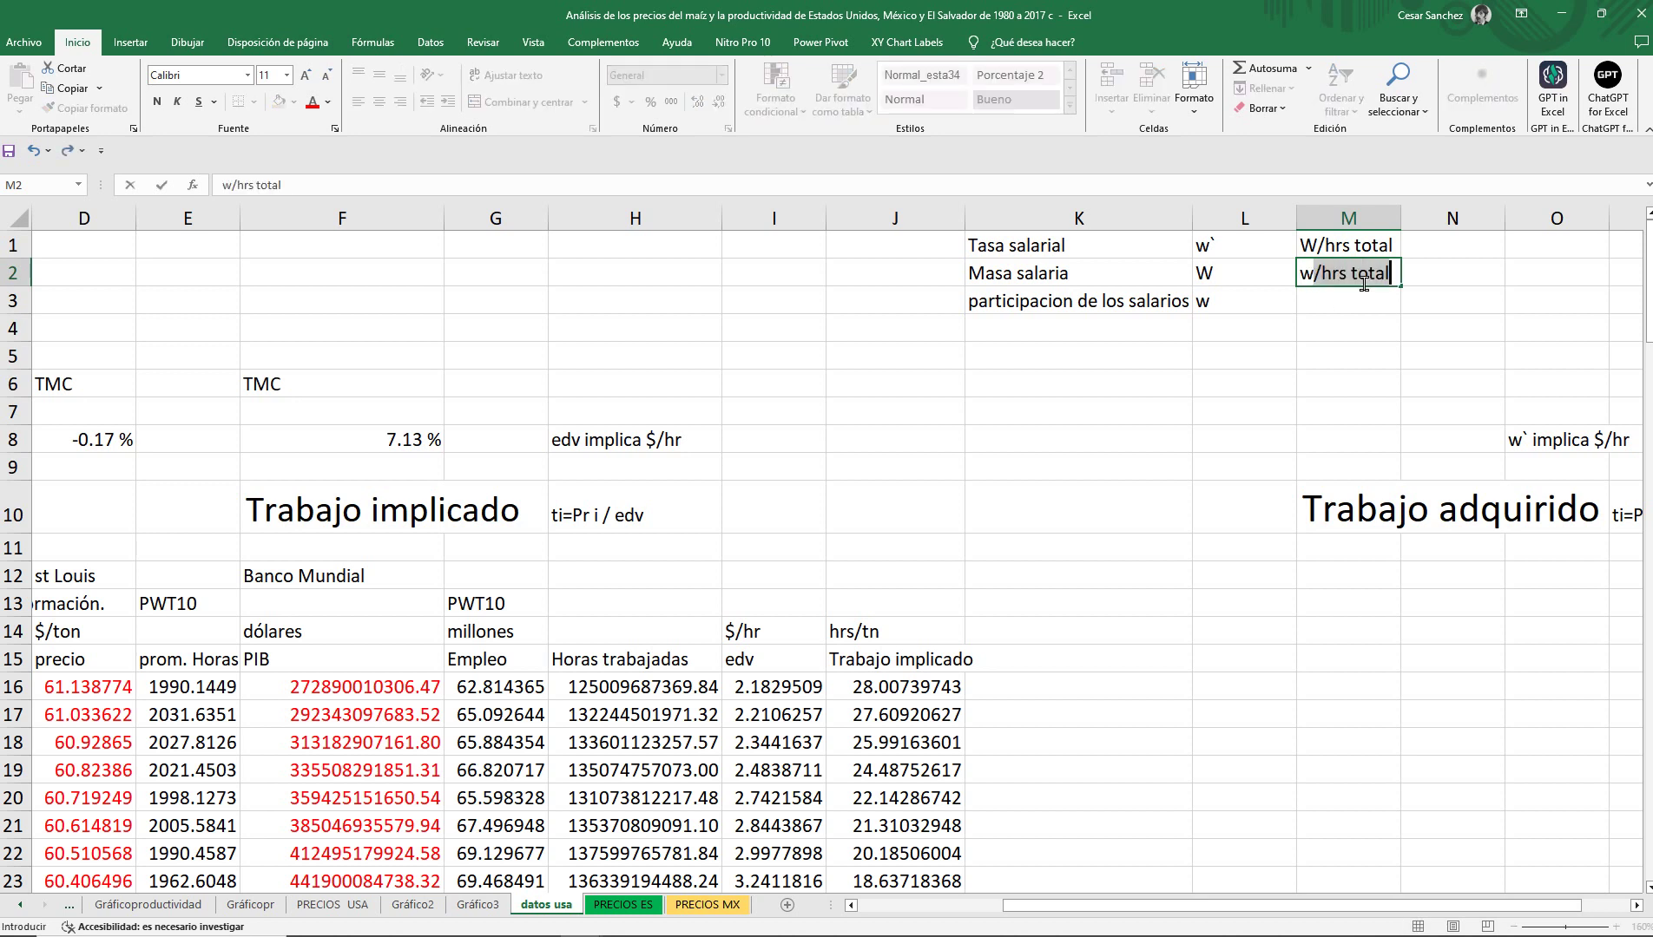
key("BackSpace")
type("*")
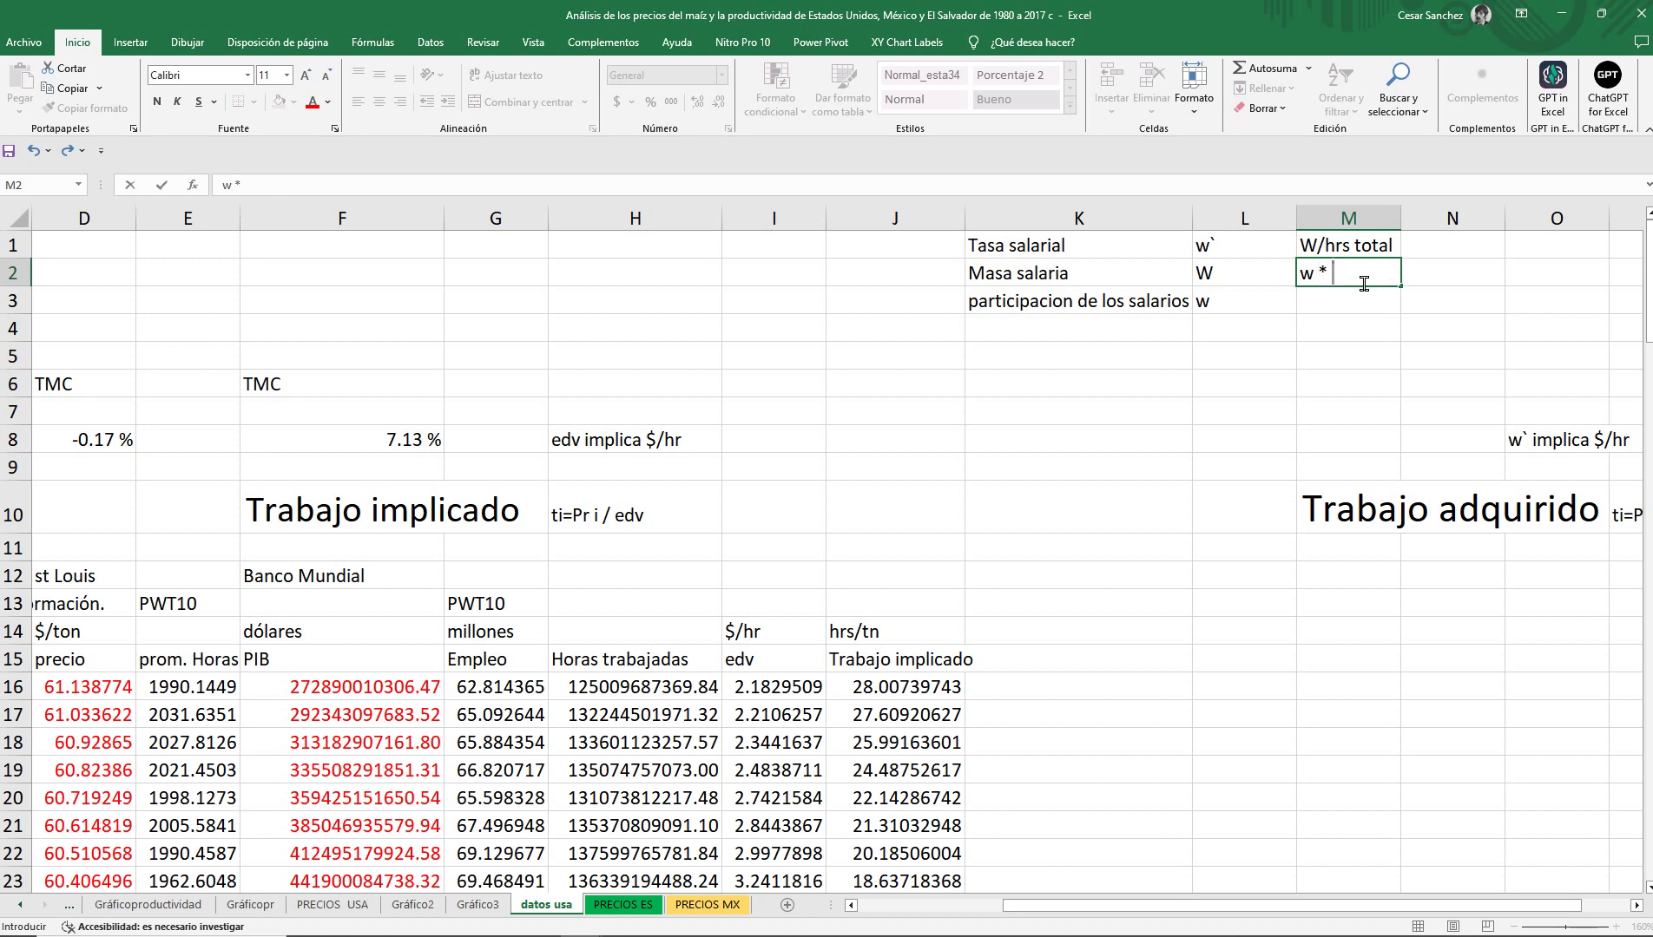
type(" PIB")
key("Return")
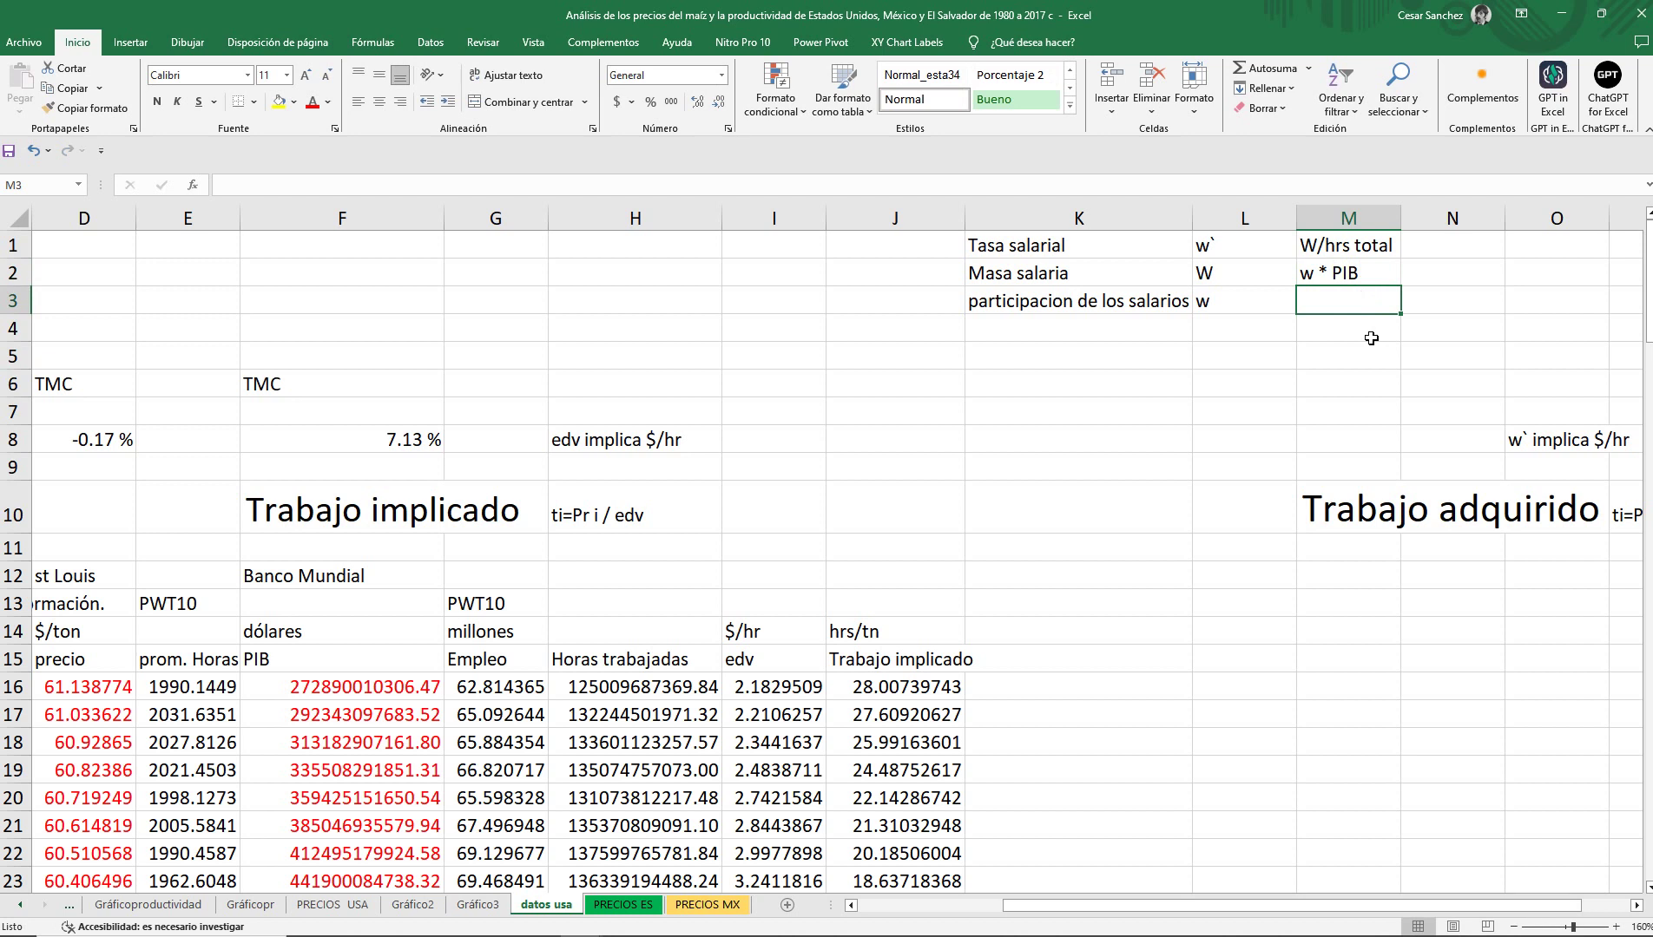
Append the missing "L" to the K2 label so it reads "Masa salariaL".
left_click(1038, 276)
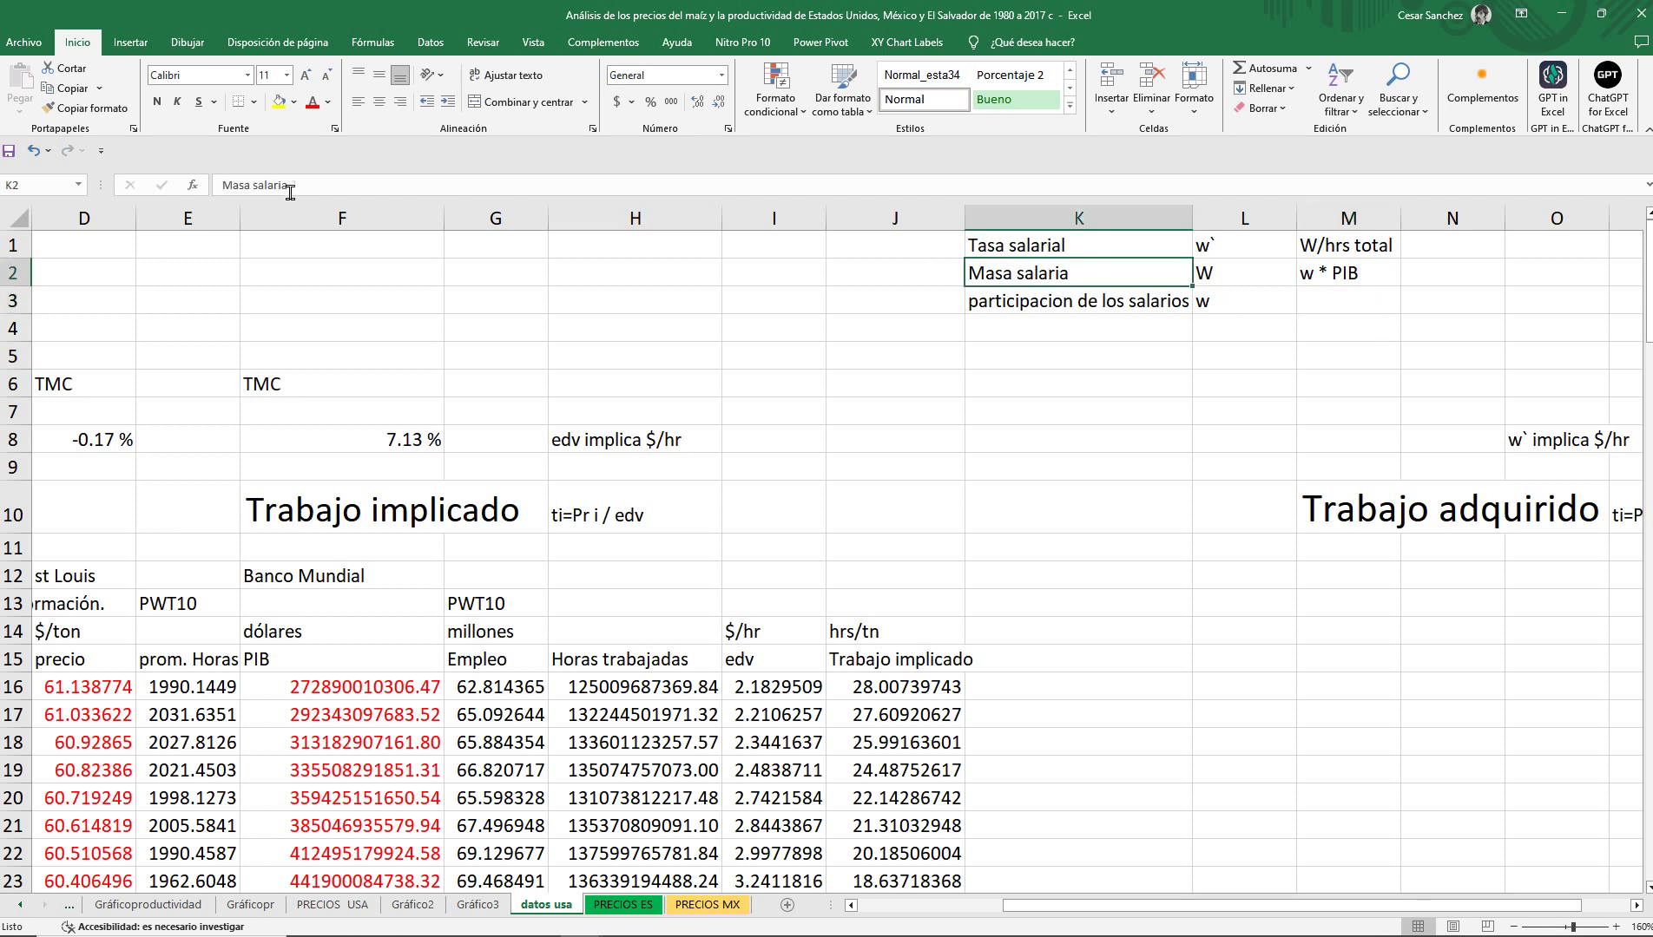
left_click(358, 185)
type("L")
key("Return")
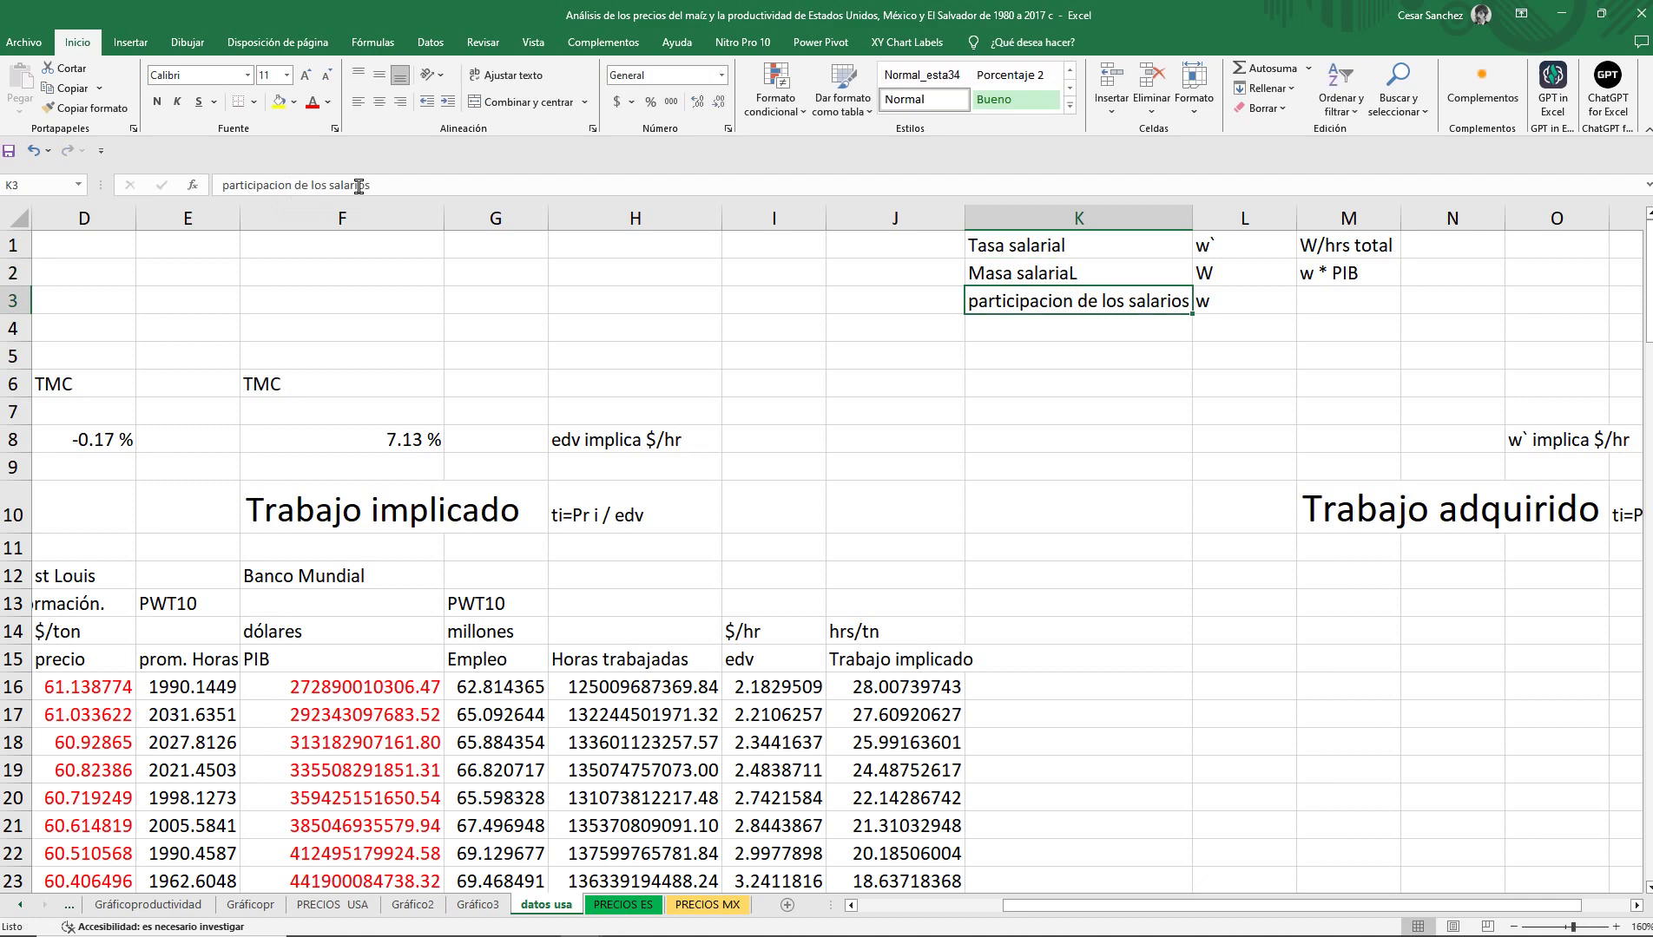
Enter the formula note "W/PIB" in M3 for the wage share.
left_click(1335, 305)
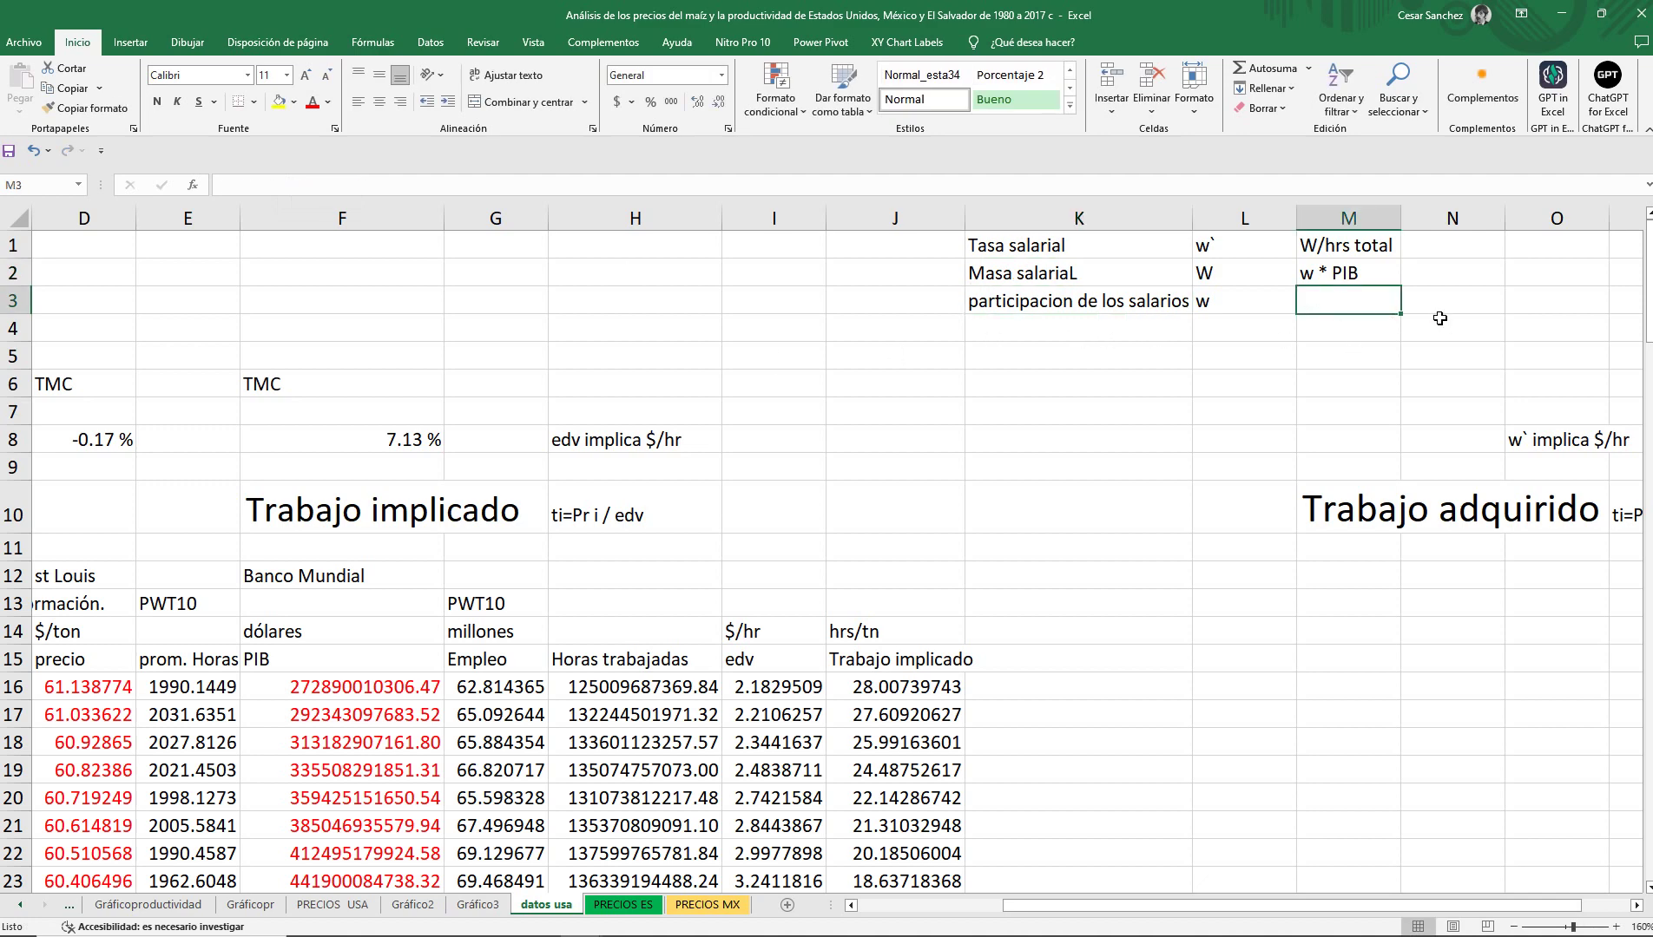
type("w")
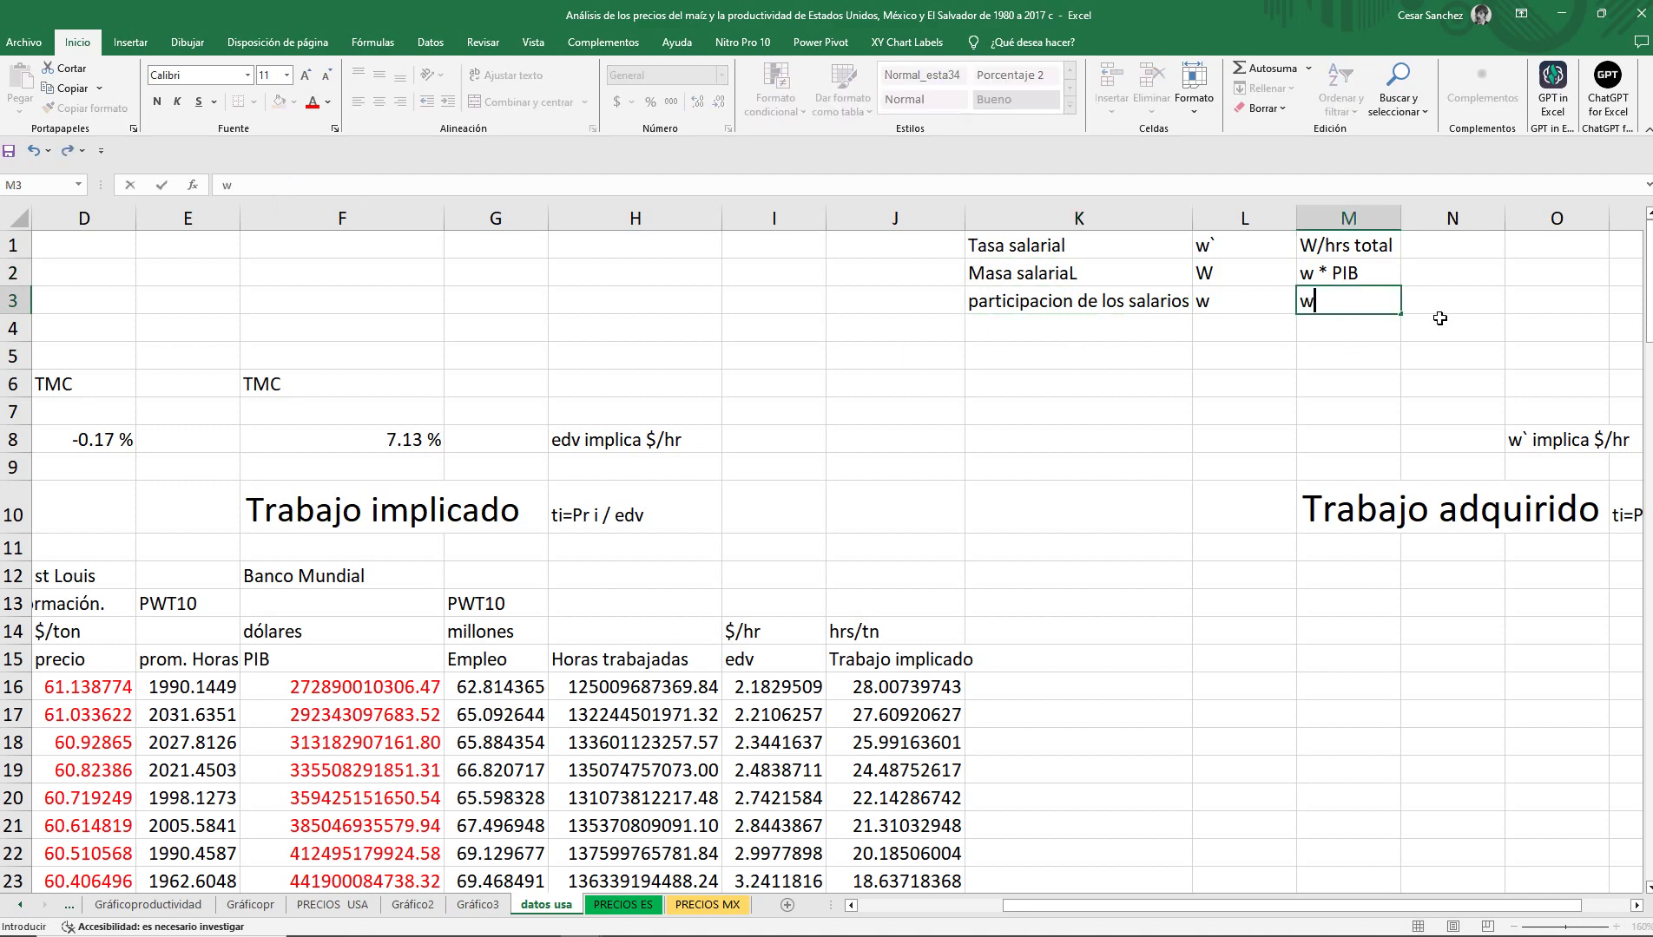
key("BackSpace")
type("W/PIB")
key("Return")
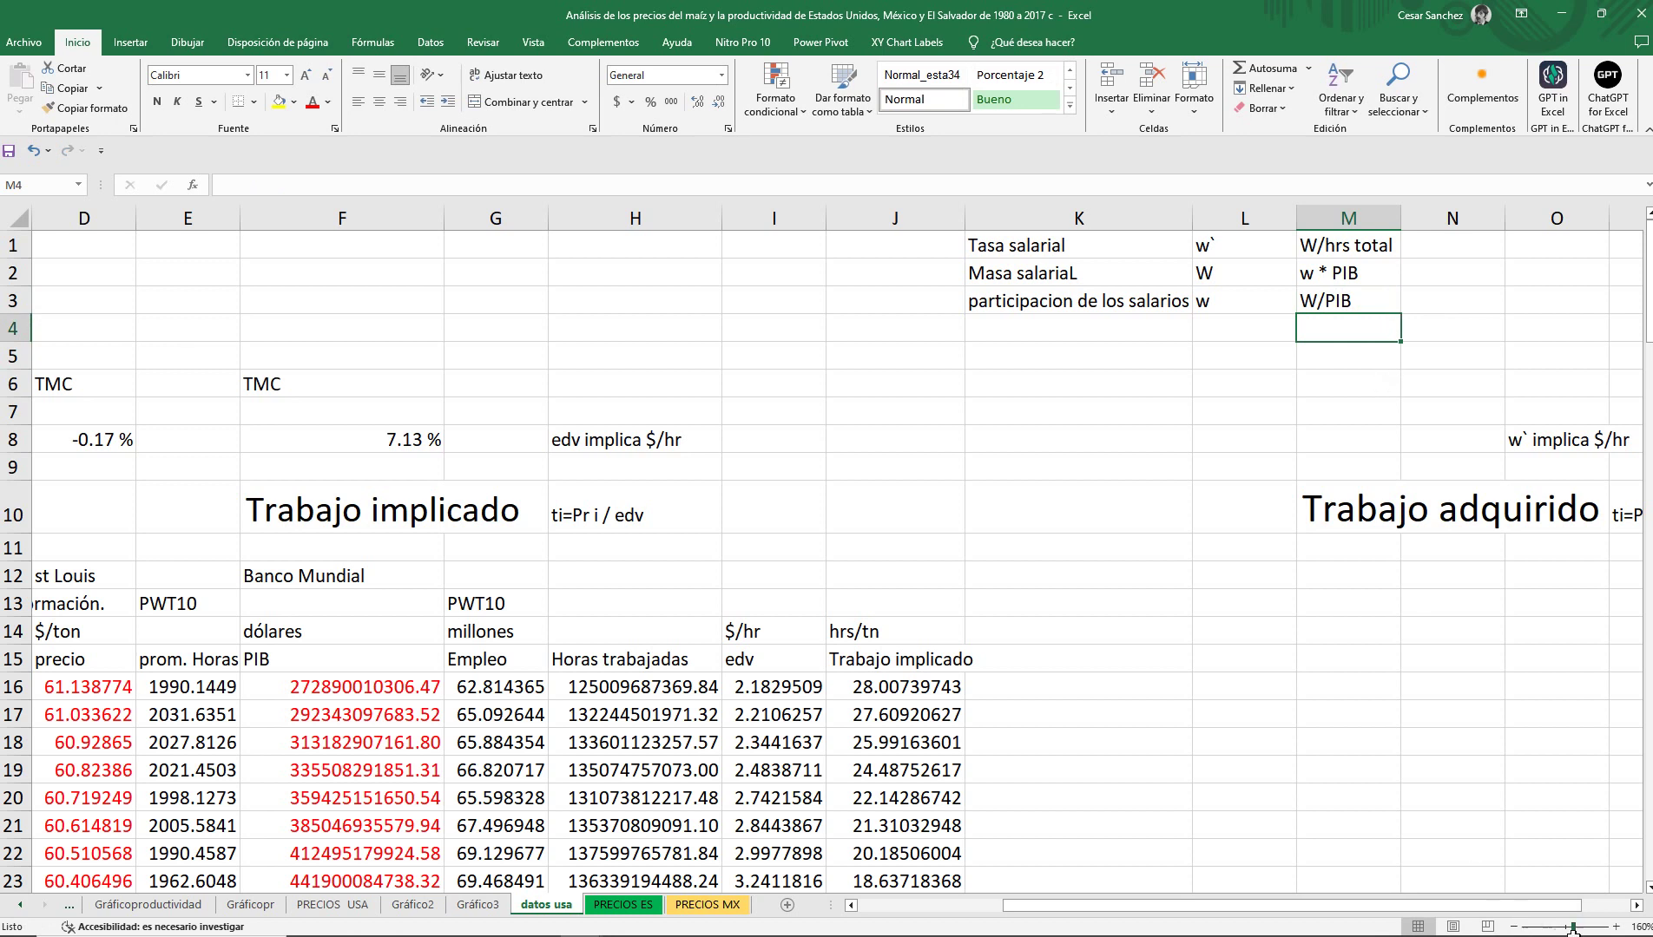
left_click(1636, 905)
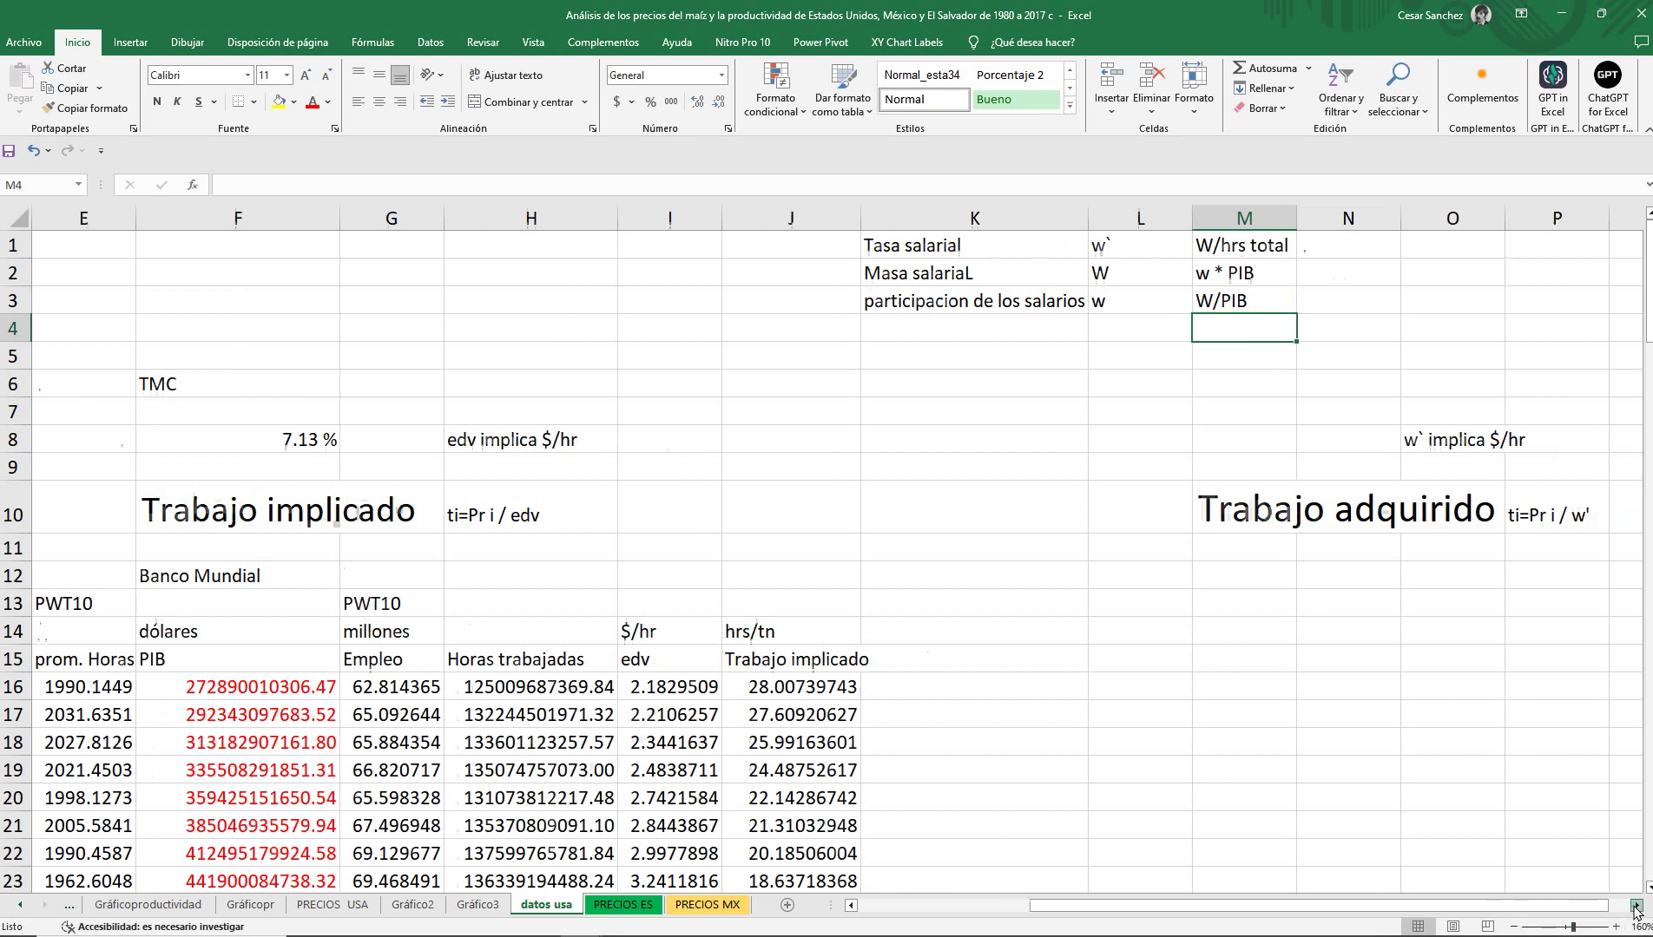
left_click(1111, 667)
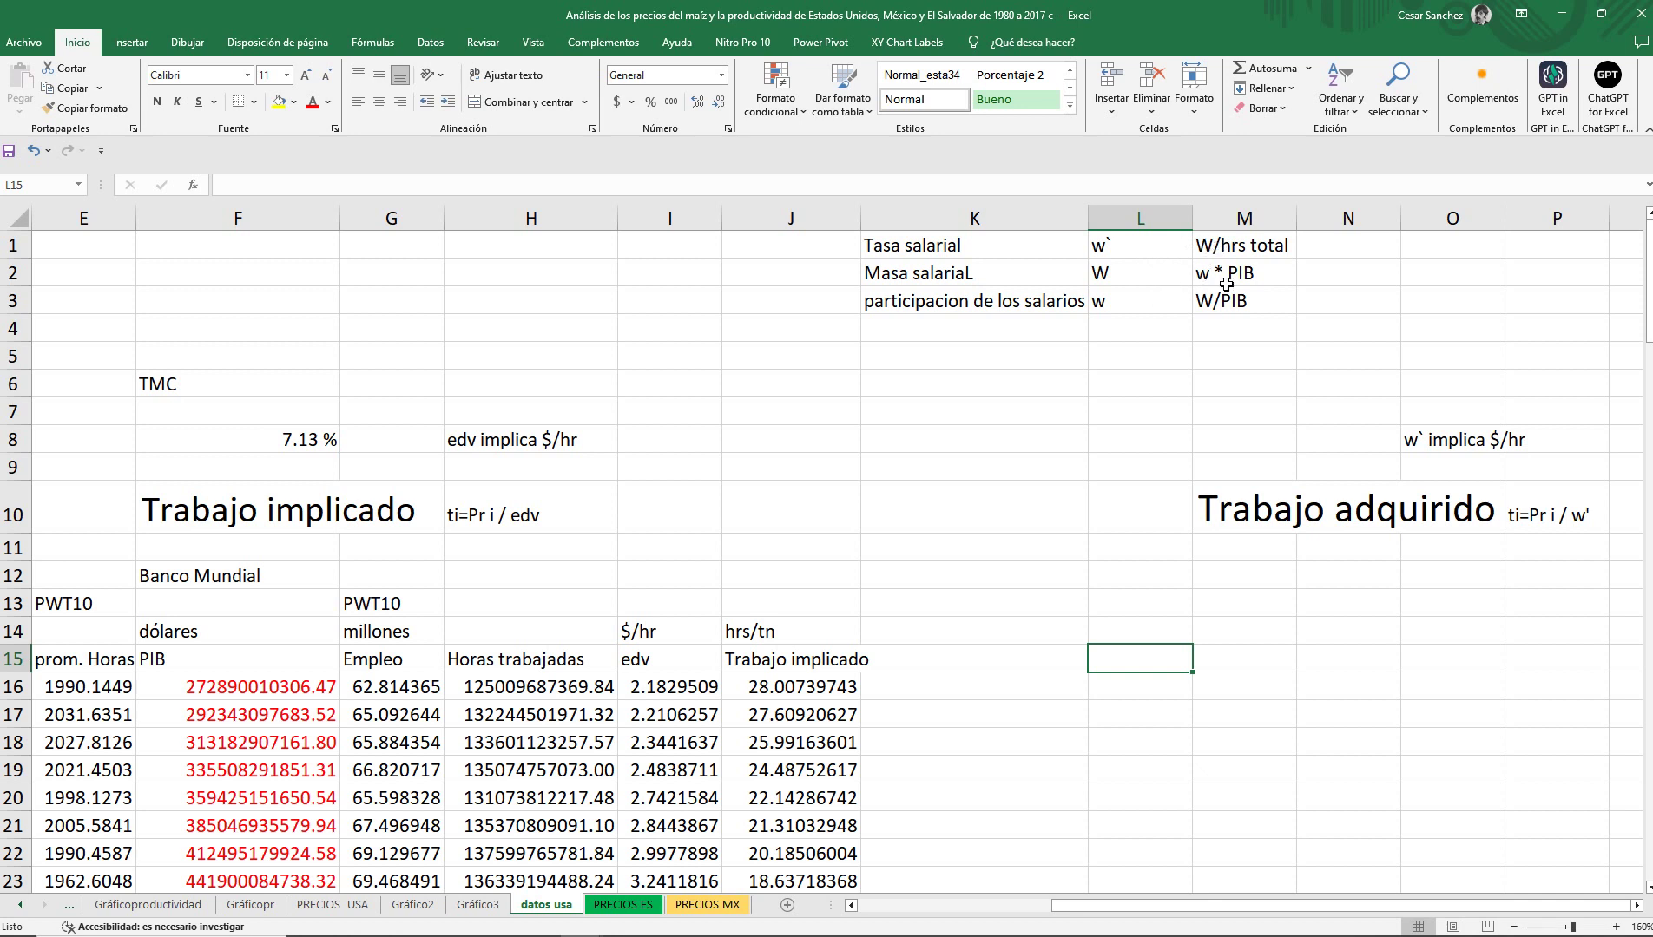
left_click(1103, 307)
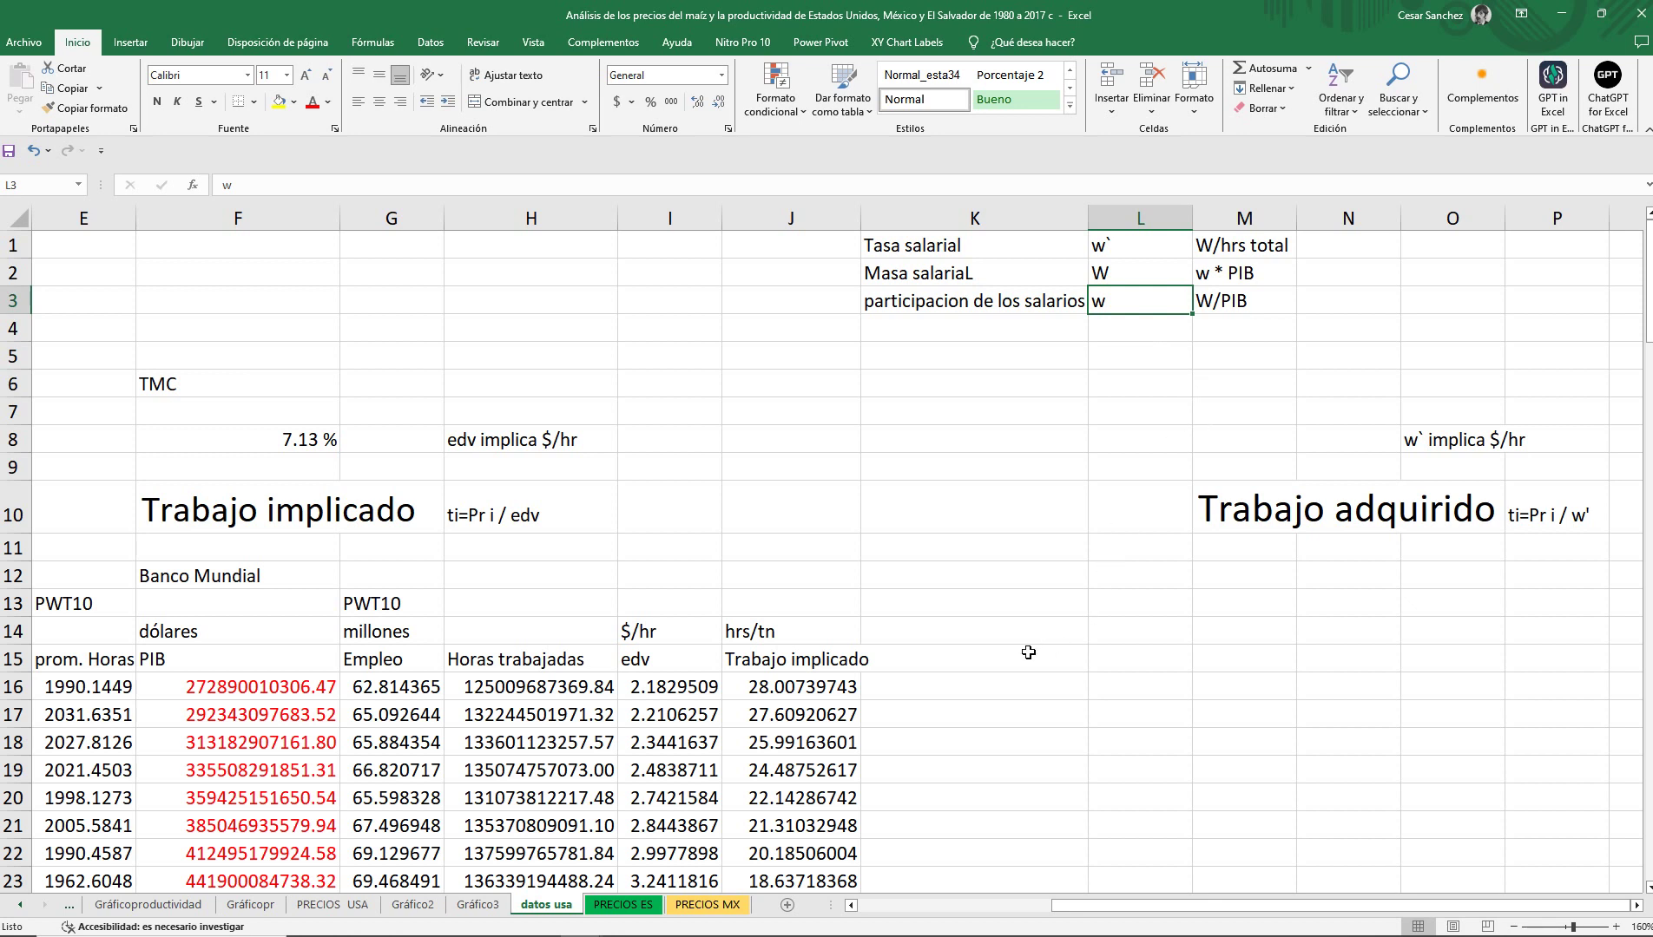
Switch to the pwt100 agosto 2021 workbook and select the 1950 United States row on the Data sheet.
mouse_move(594, 929)
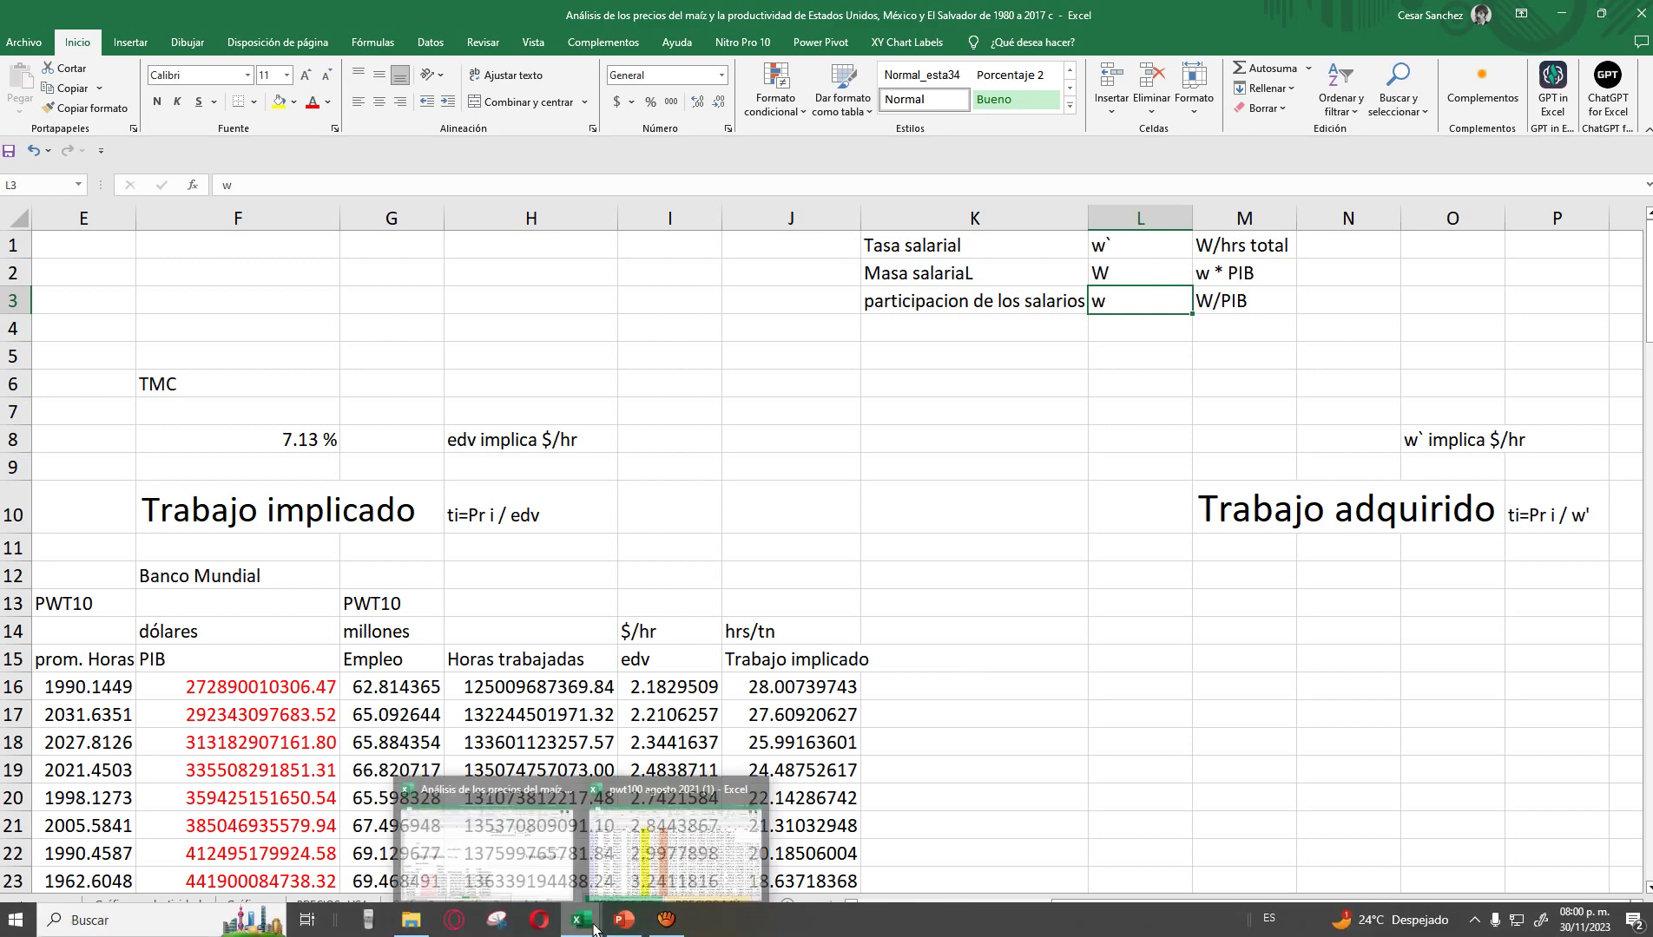
left_click(620, 882)
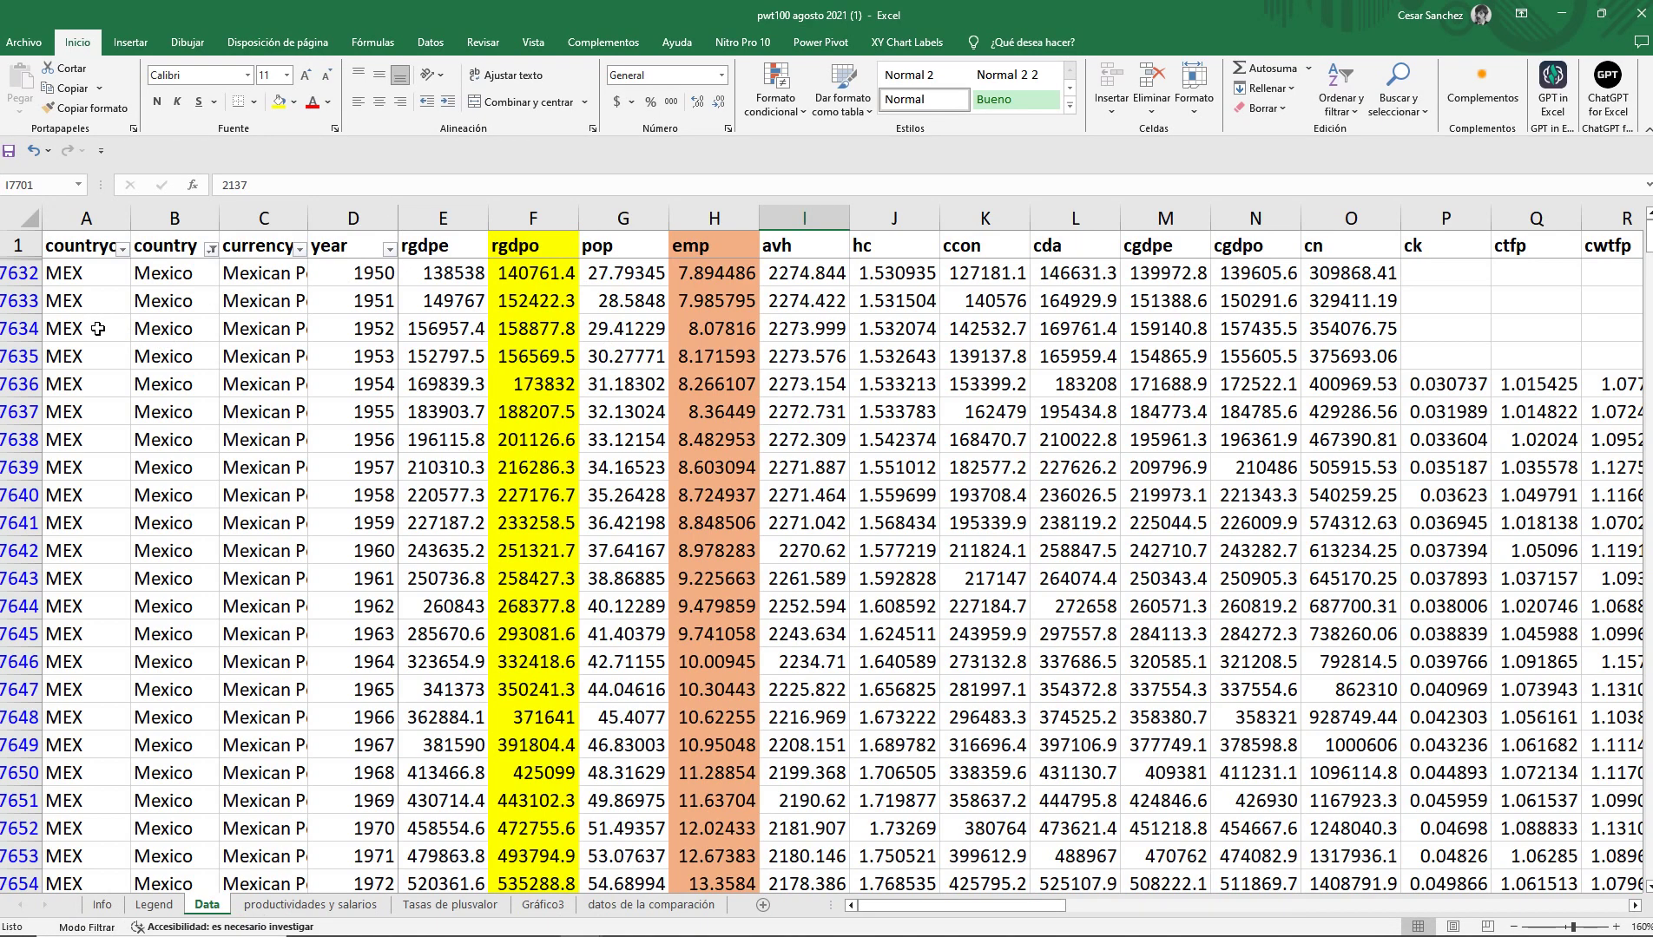
scroll(98, 329, "down", 20)
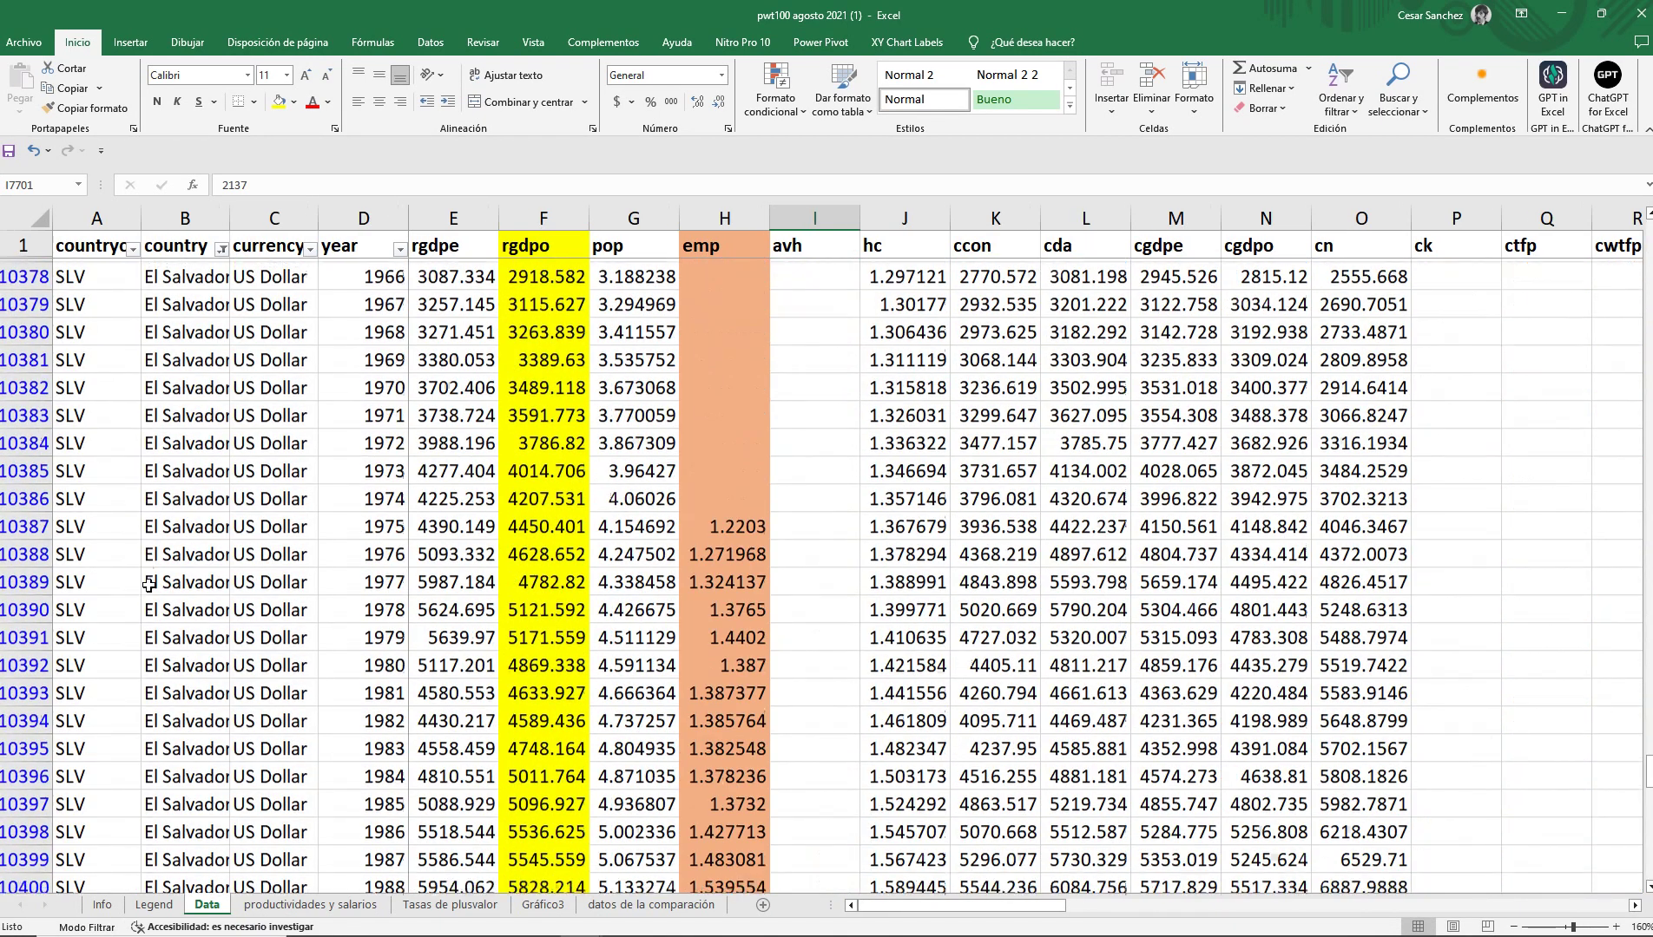
scroll(150, 584, "down", 20)
scroll(155, 502, "up", 2)
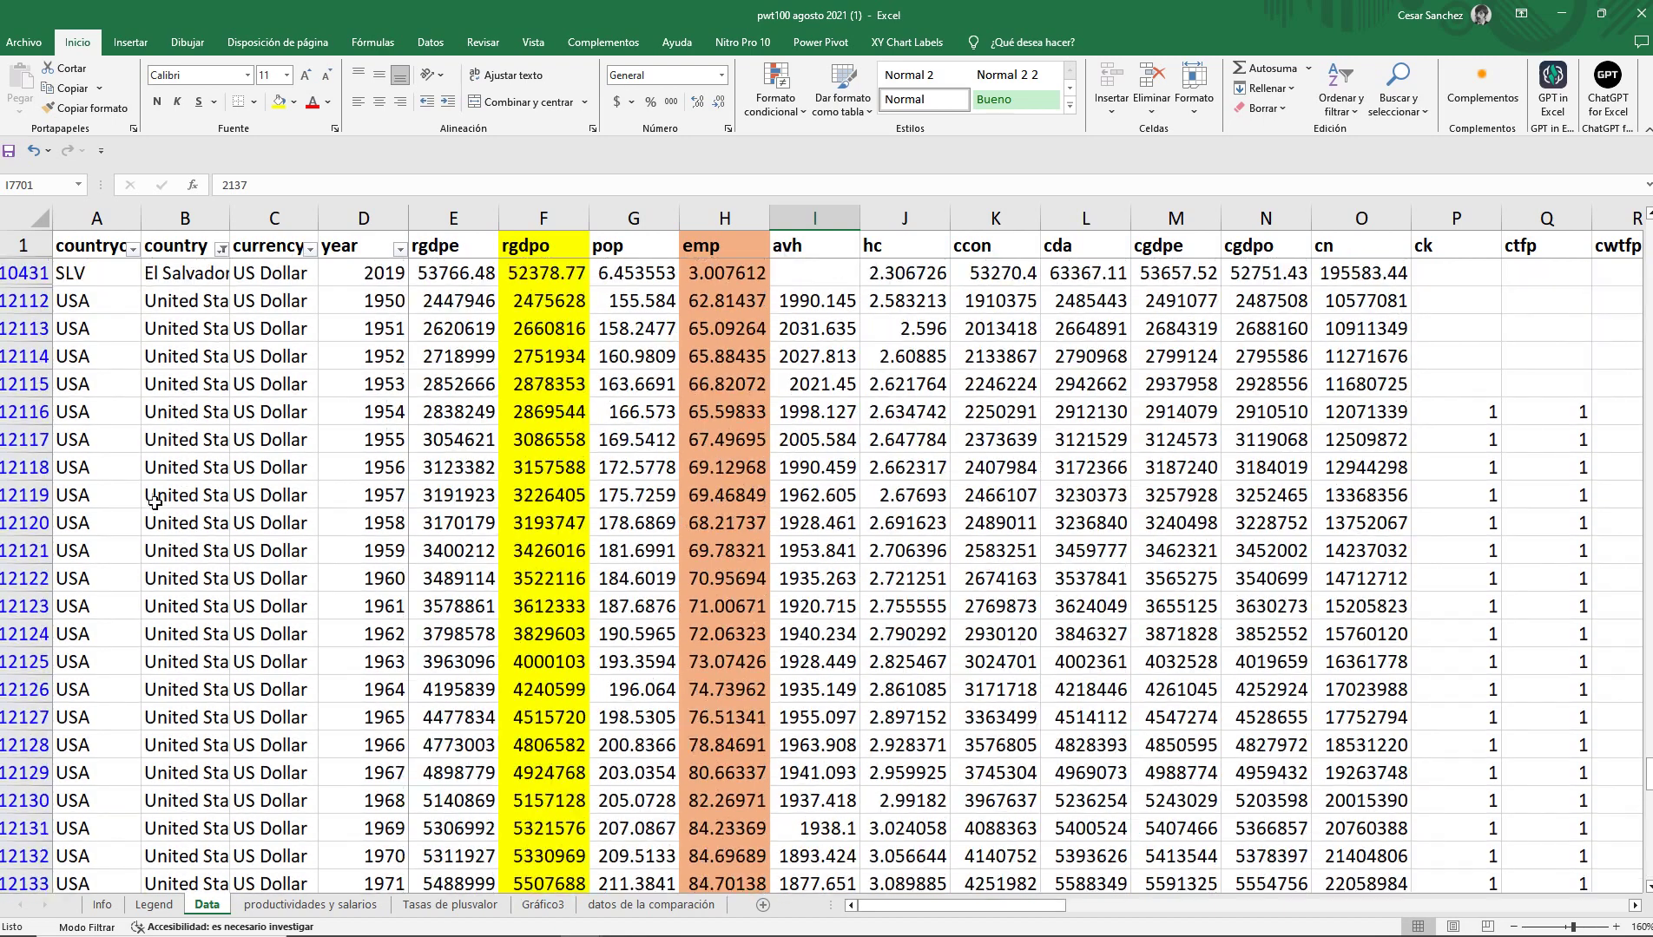
scroll(154, 501, "up", 3)
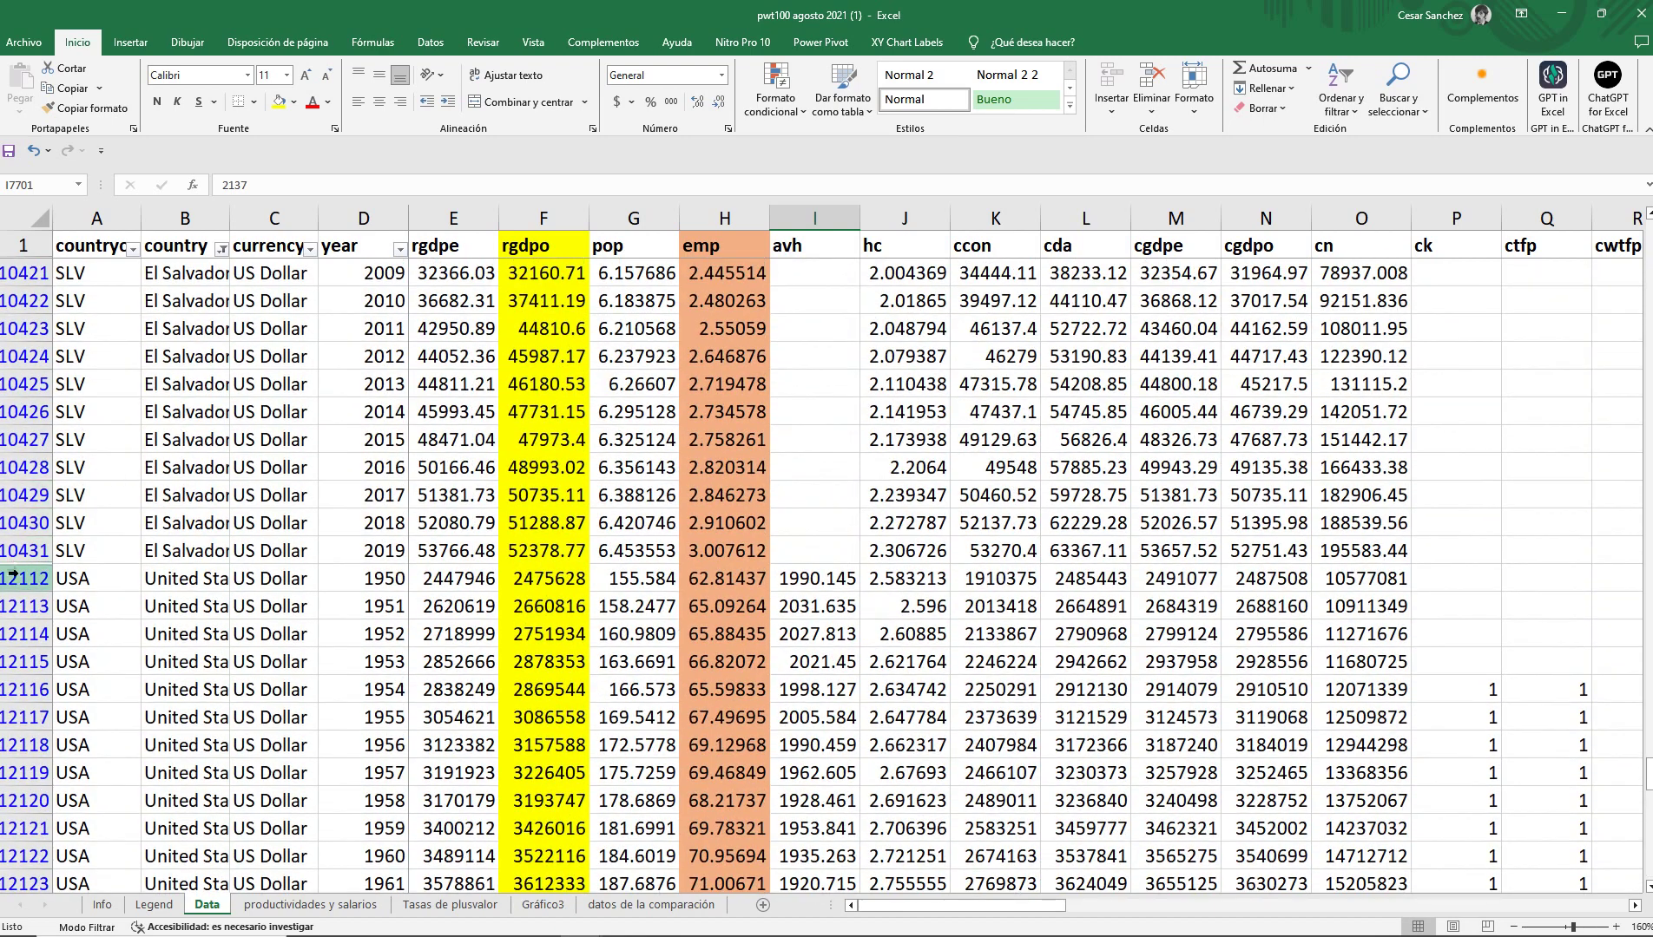
left_click(14, 576)
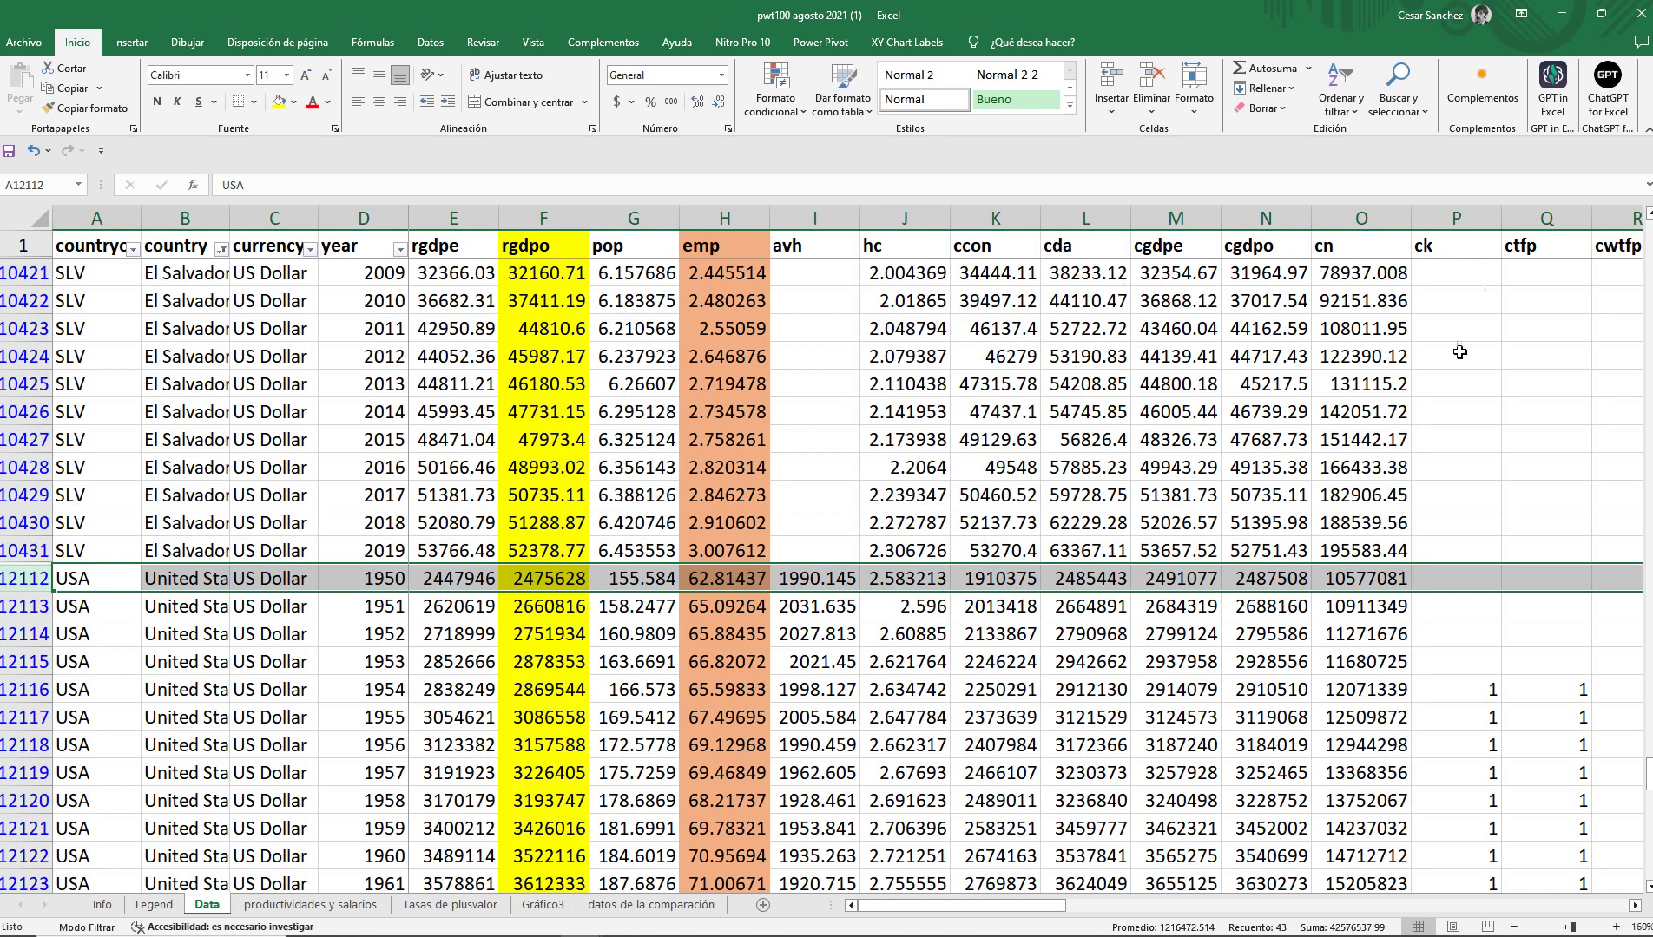
Locate the labsh column and check it against the first United States years.
left_click_drag(1019, 907, 1268, 886)
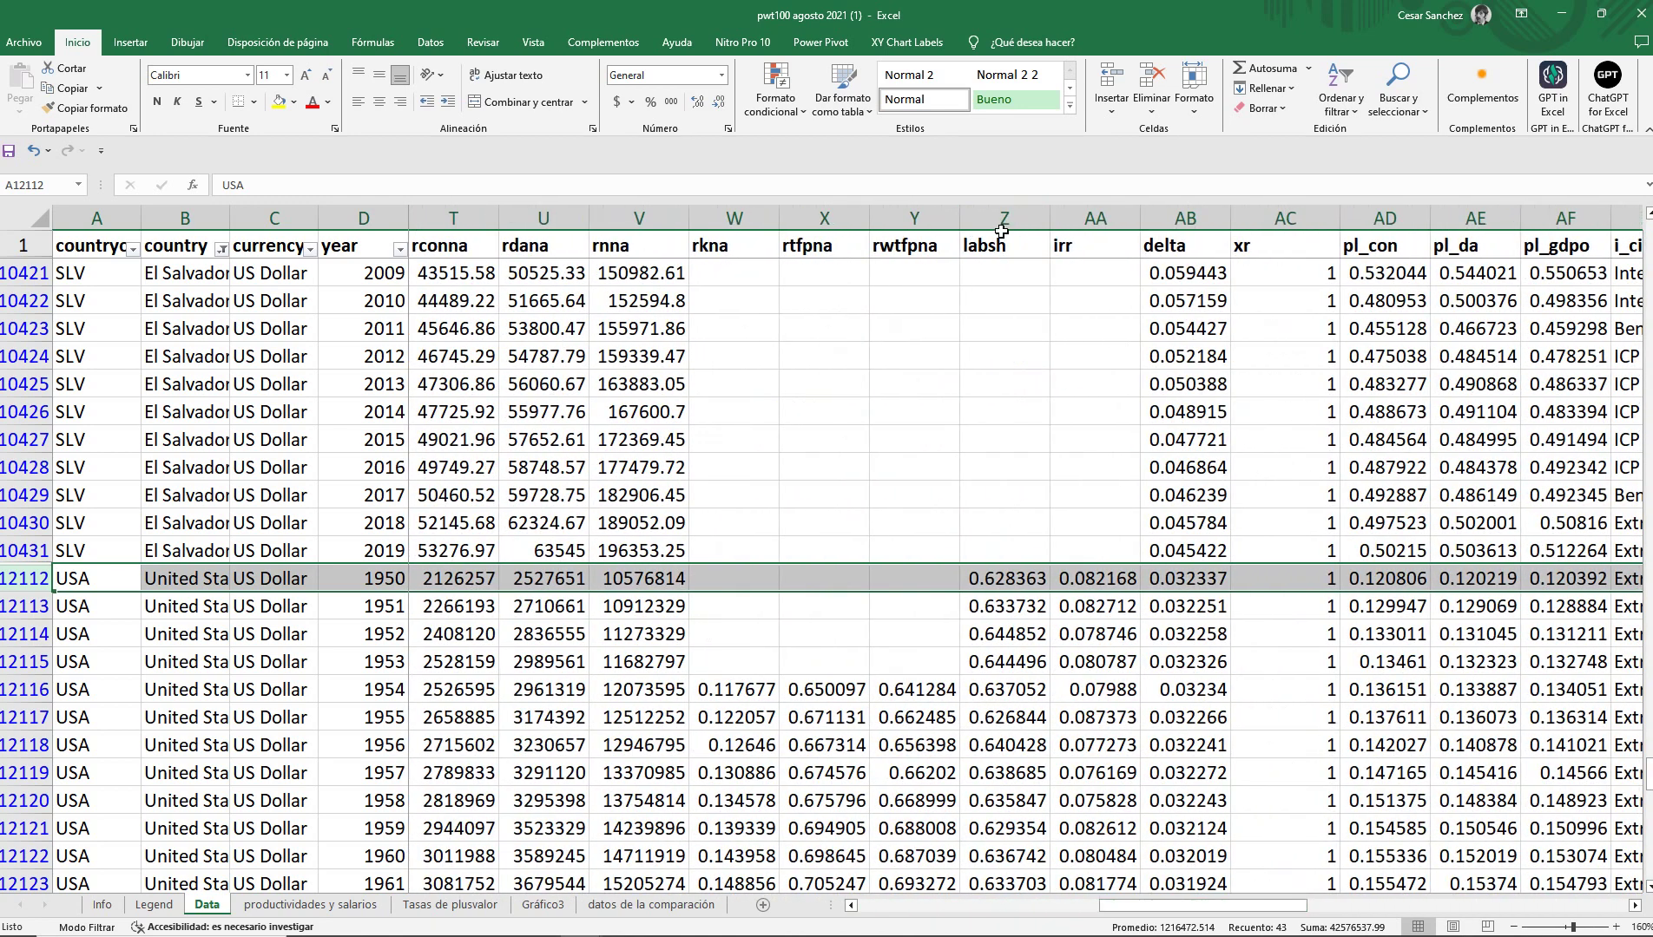
left_click(1012, 236)
key("ctrl+shift+Down")
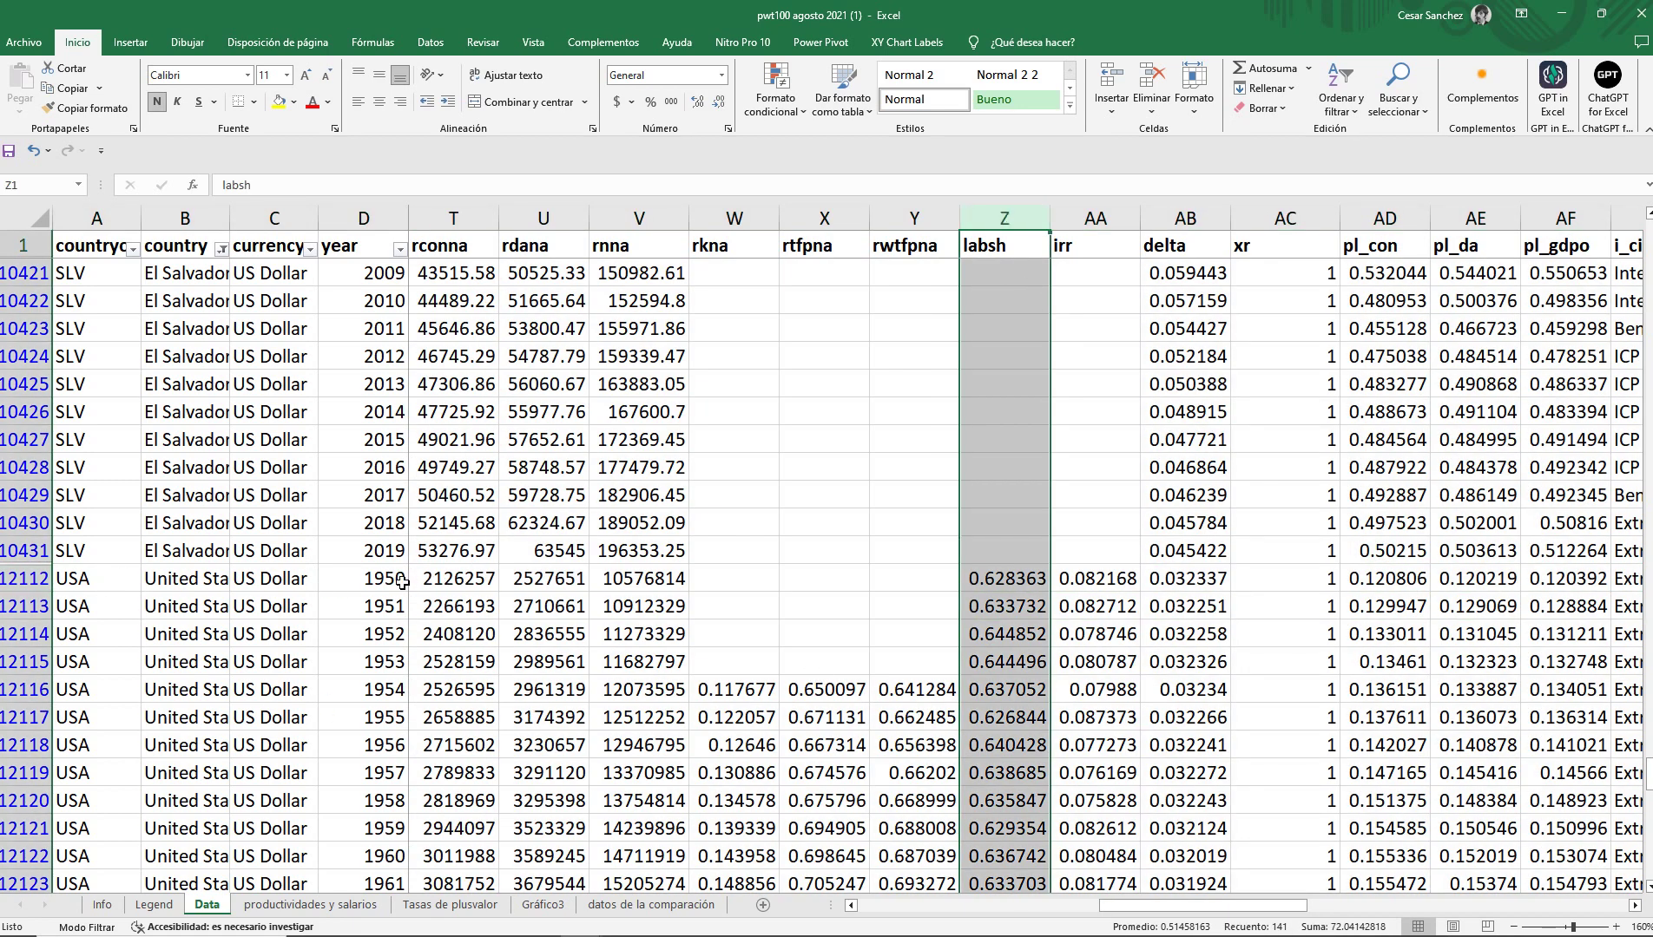
left_click_drag(401, 583, 393, 630)
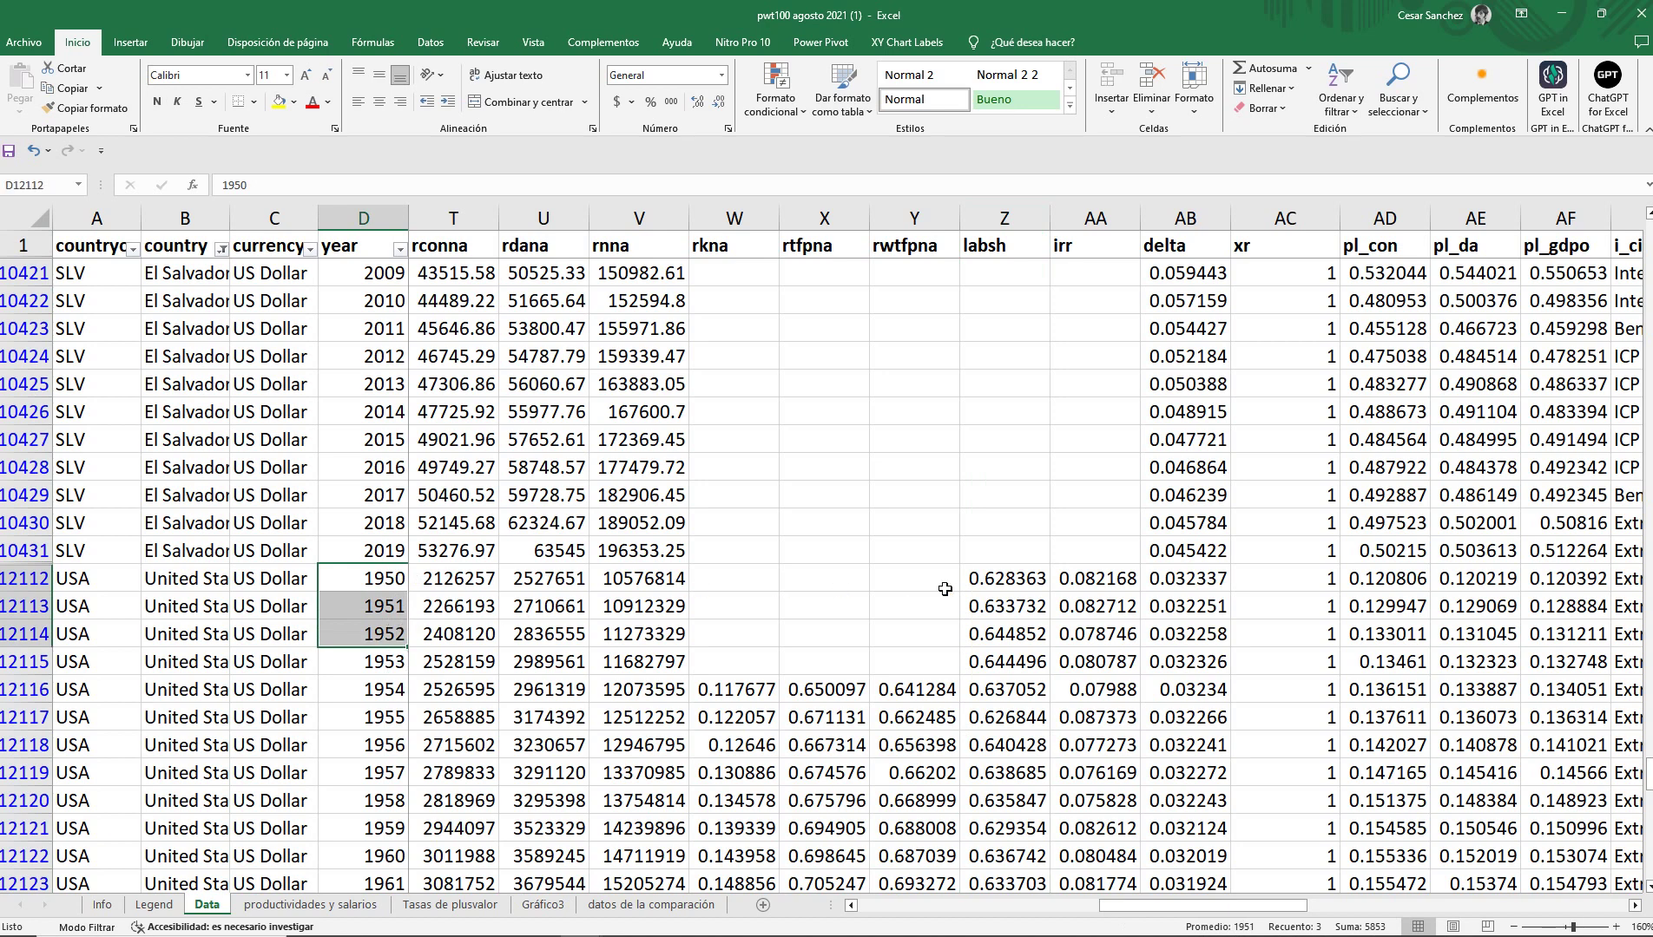
Copy the United States labsh values for 1950 to 2019 from column Z.
left_click(1001, 583)
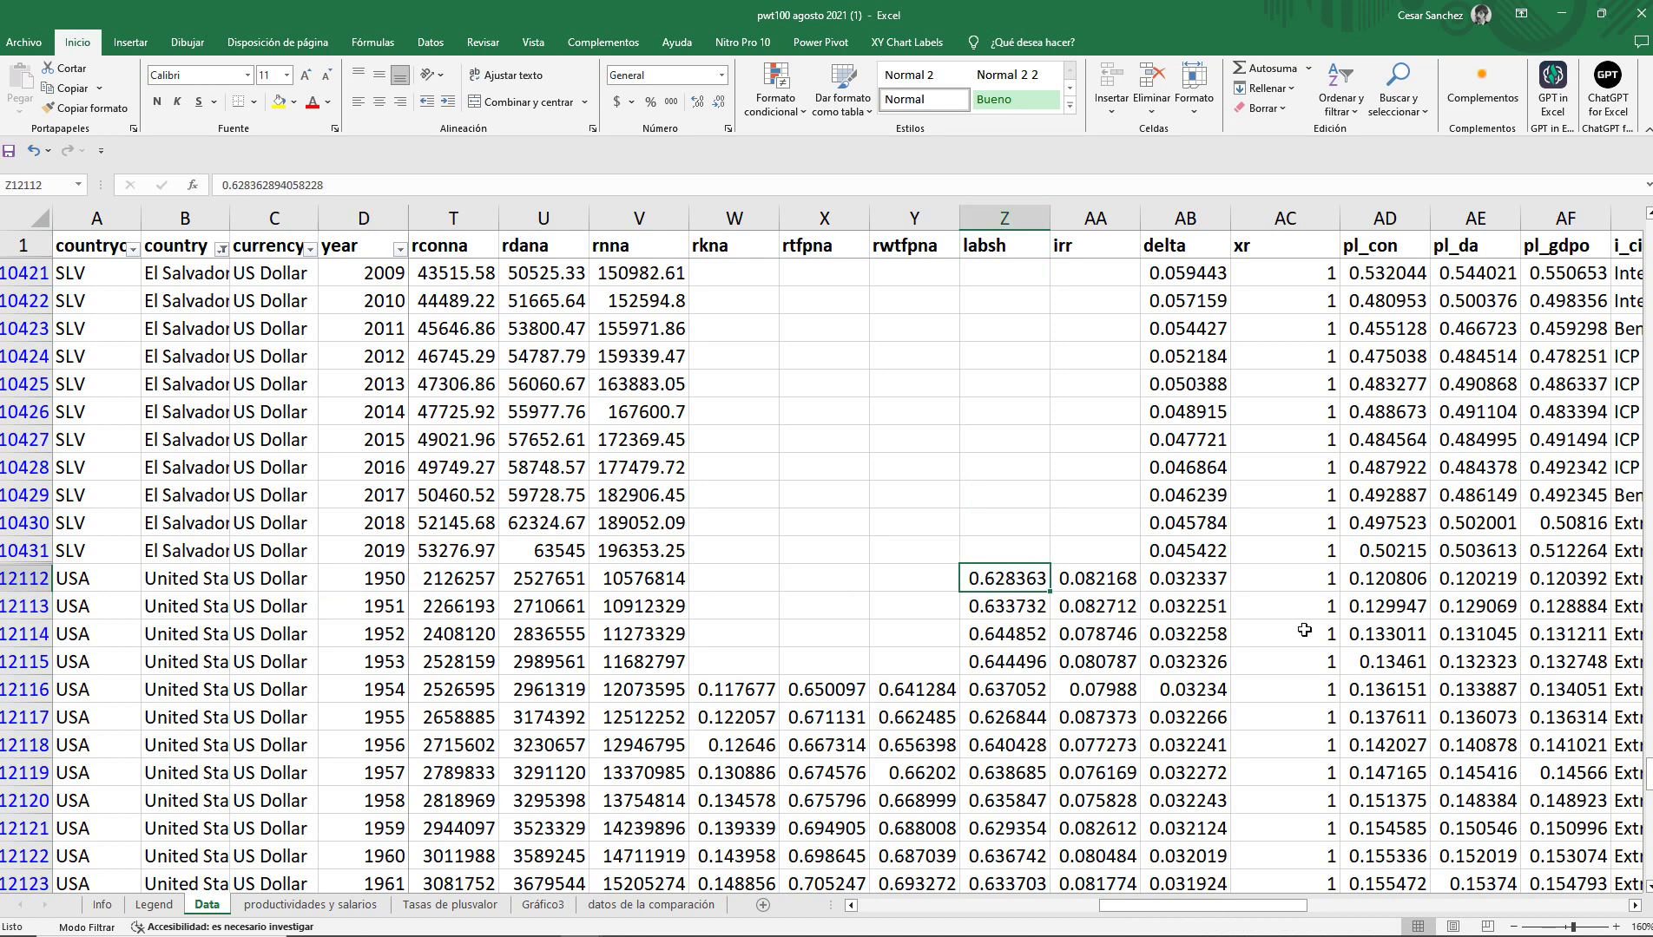
key("shift+Down")
key("shift+Down")
key("shift+Down")
key("shift+Down")
key("shift+Down")
key("shift+Down")
key("shift+Down")
key("shift+Down")
key("shift+Down")
key("shift+Down")
key("shift+Down")
key("shift+Down")
key("shift+Down")
key("shift+Down")
key("shift+Down")
key("shift+Down")
key("shift+Down")
key("shift+Down")
key("shift+Down")
key("shift+Down")
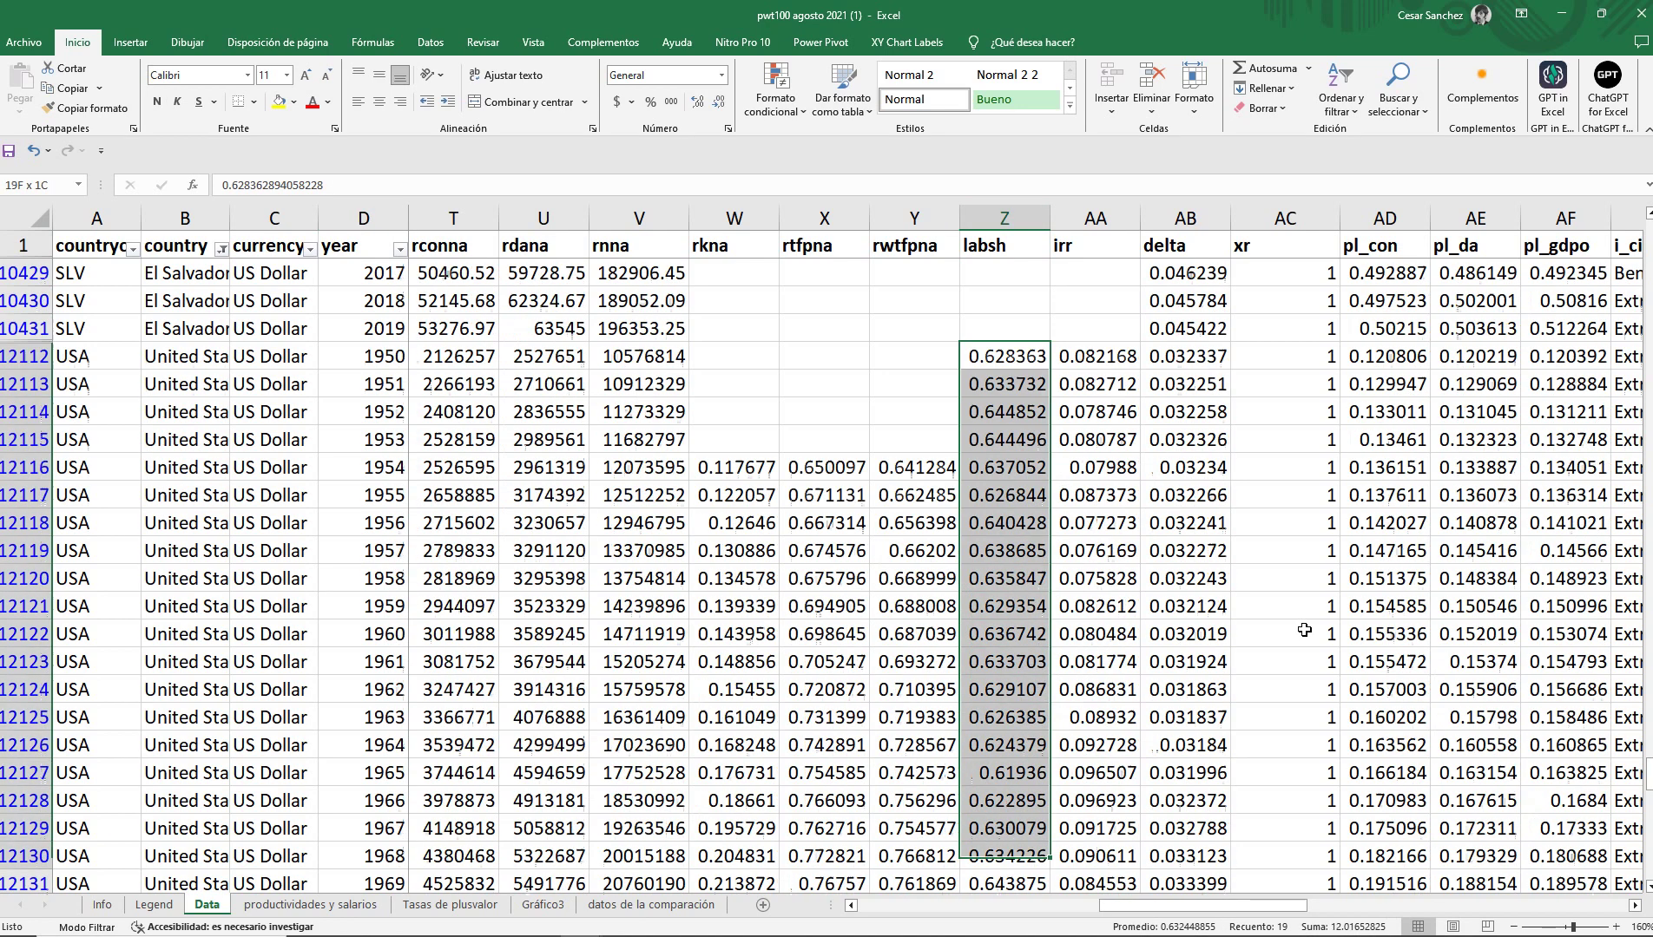
key("shift+Down")
key("shift+Down")
key("shift+Down")
key("shift+Down")
key("shift+Down")
key("shift+Down")
key("shift+Down")
key("shift+Down")
key("shift+Down")
key("shift+Down")
key("shift+Down")
key("shift+Down")
key("shift+Down")
key("shift+Down")
key("shift+Down")
key("shift+Down")
key("shift+Down")
key("shift+Down")
key("shift+Down")
key("shift+Down")
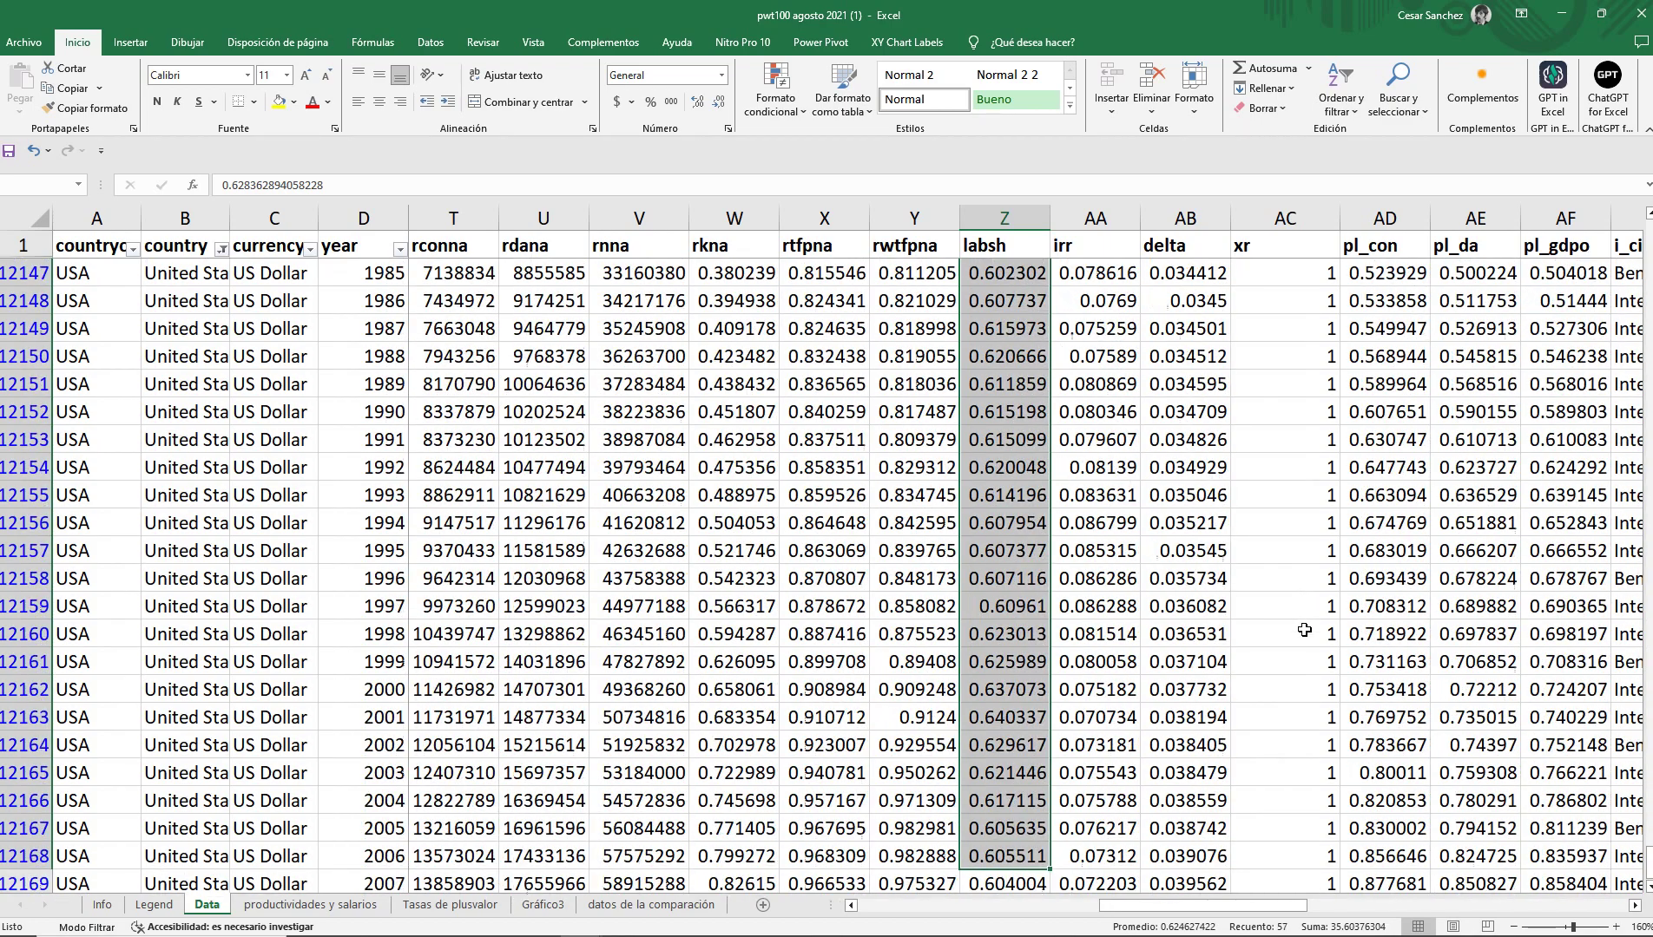
key("shift+Down")
key("shift+Down")
key("shift+Down")
key("shift+Down")
key("shift+Down")
key("shift+Down")
key("shift+Down")
key("shift+Down")
key("shift+Down")
key("shift+Down")
key("shift+Down")
key("shift+Down")
key("shift+Down")
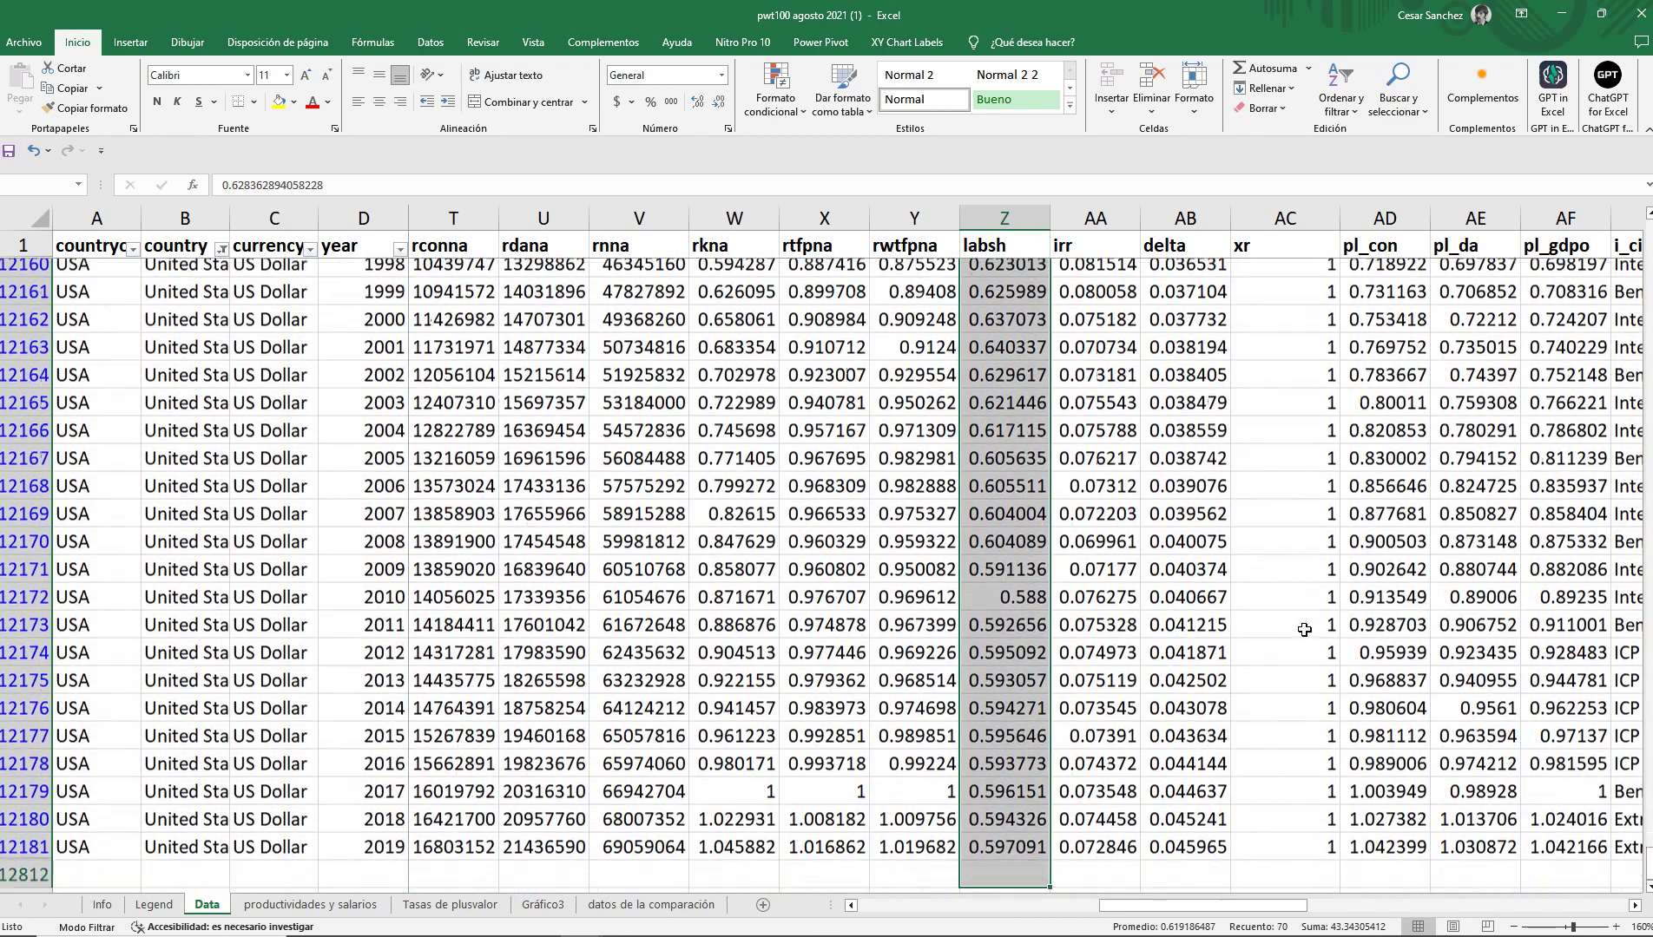
key("shift+Up")
key("ctrl+c")
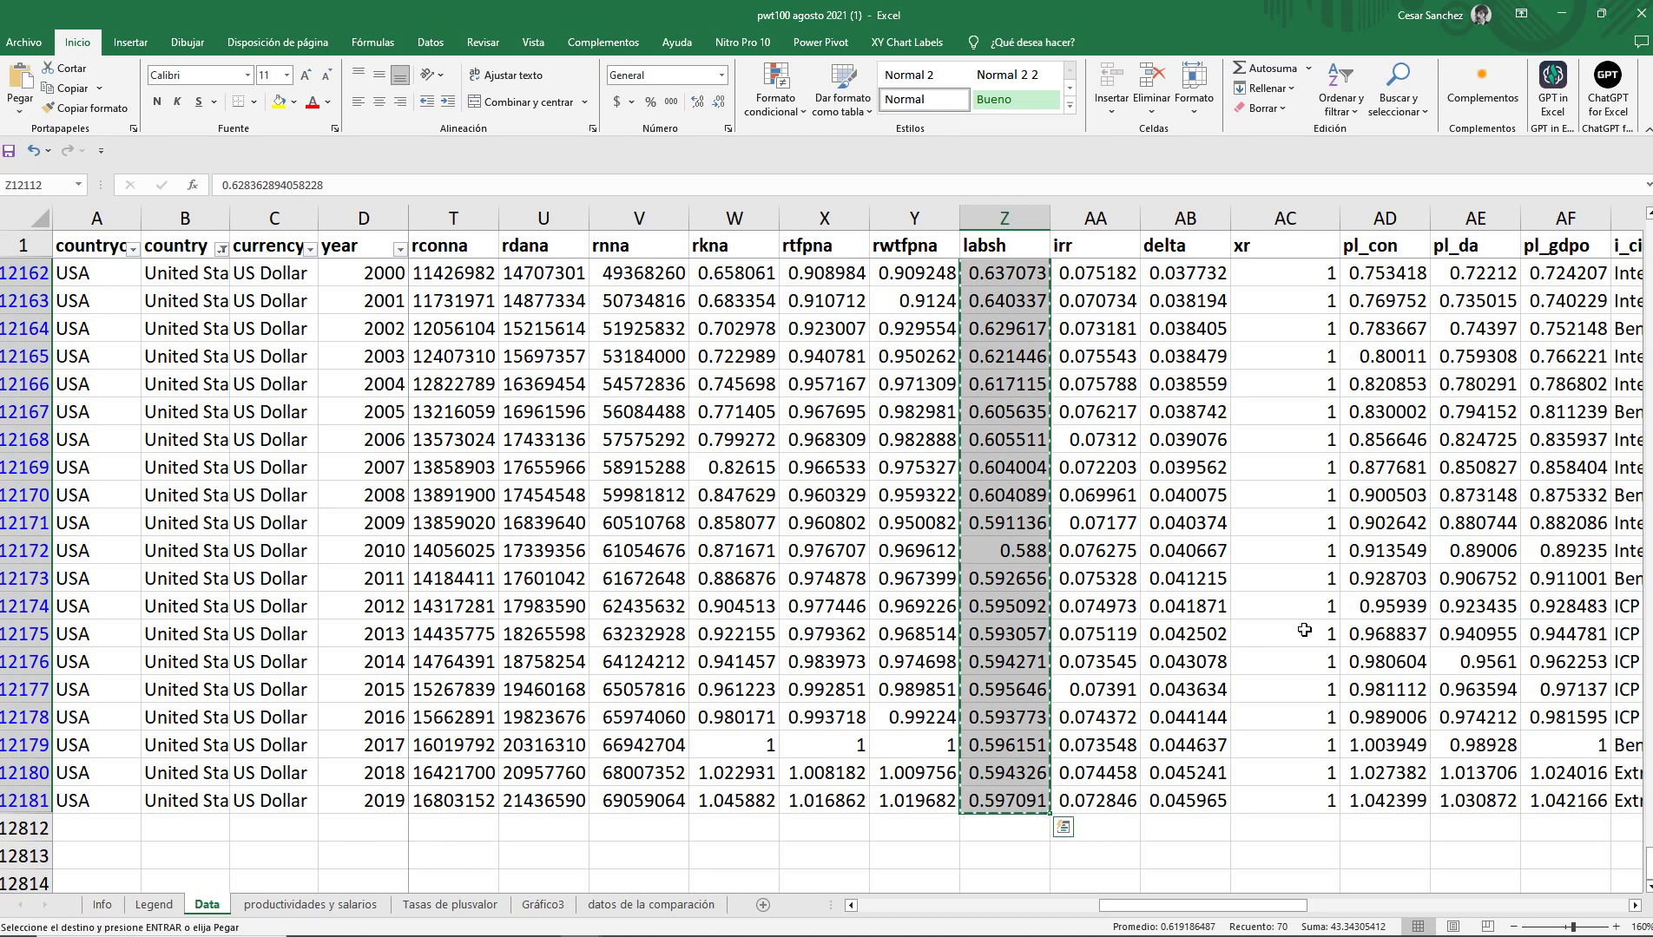
Return to the maize price workbook and paste the copied labsh series into datos usa starting at L16.
key("alt+Tab")
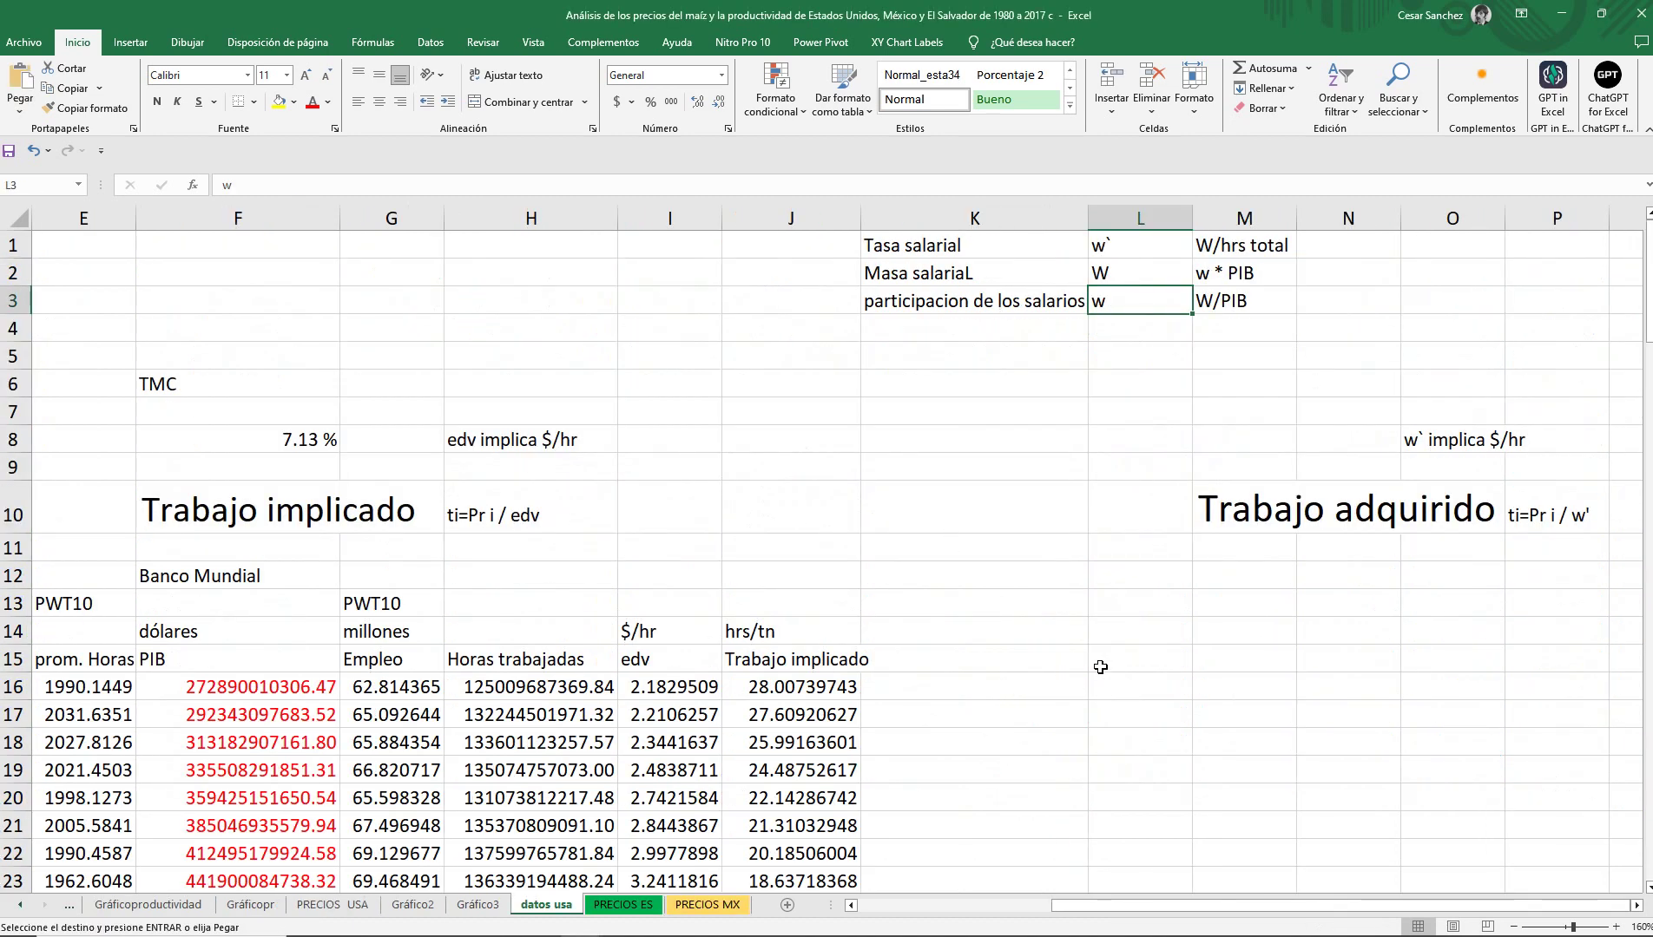
left_click(1100, 667)
left_click(1130, 688)
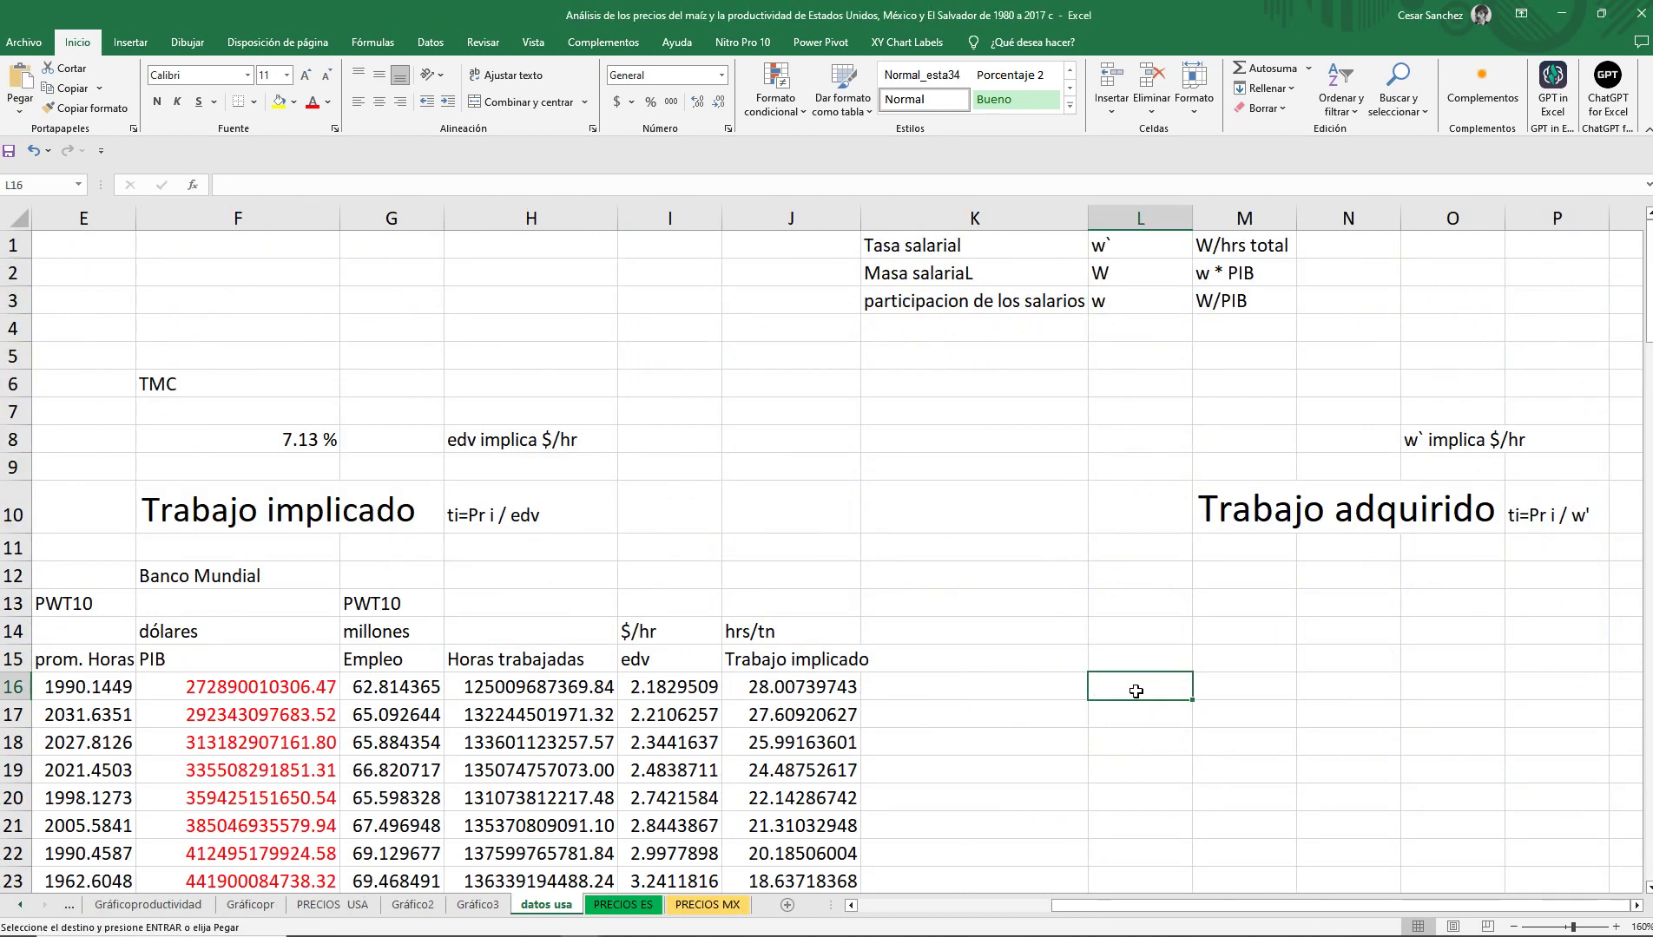
mouse_move(1055, 905)
left_mouse_down()
mouse_move(950, 911)
mouse_move(1035, 923)
left_mouse_up()
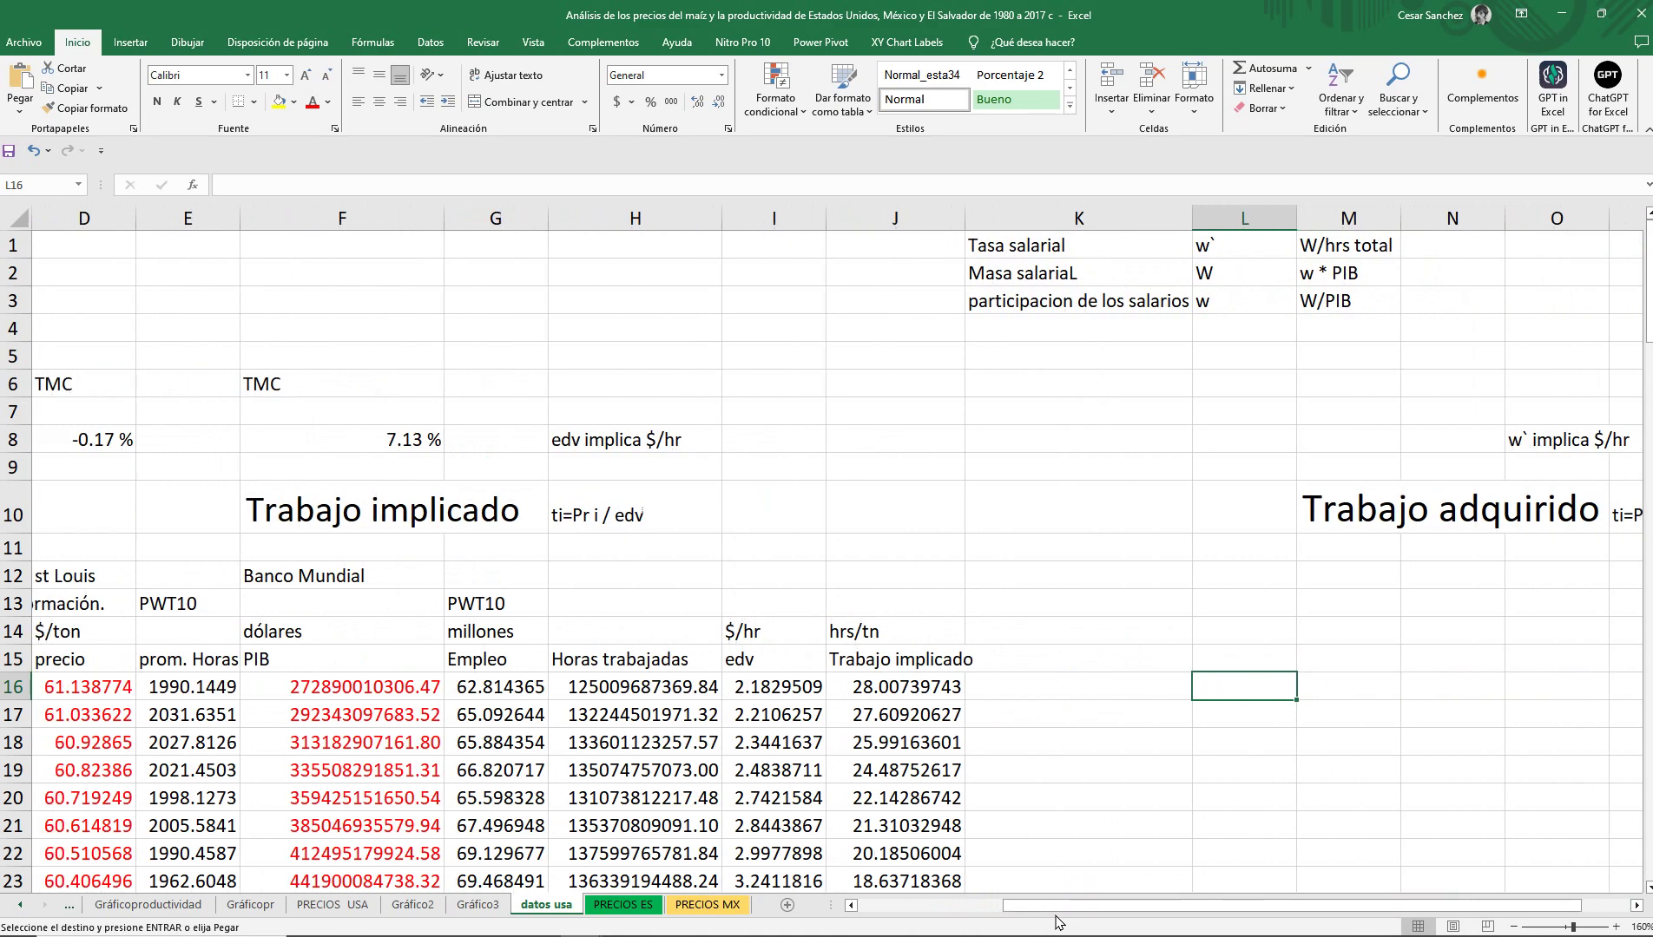
key("ctrl+v")
Enter the header "w" in L15 above the pasted wage share series.
left_click(1247, 664)
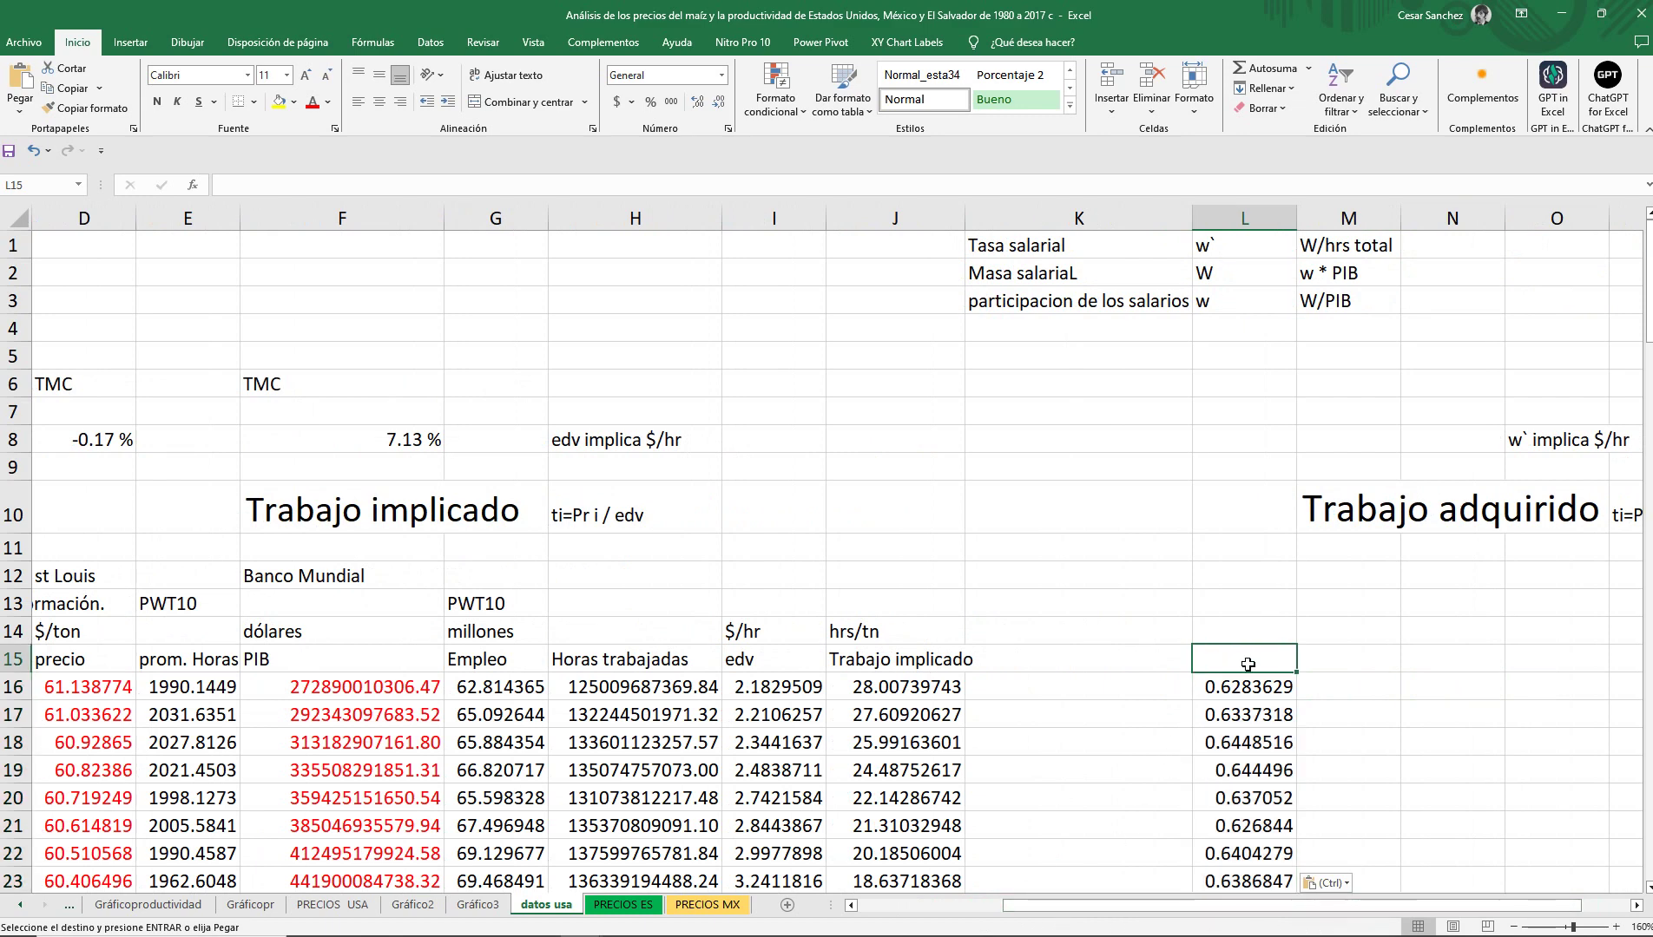
type("W")
key("BackSpace")
type("w")
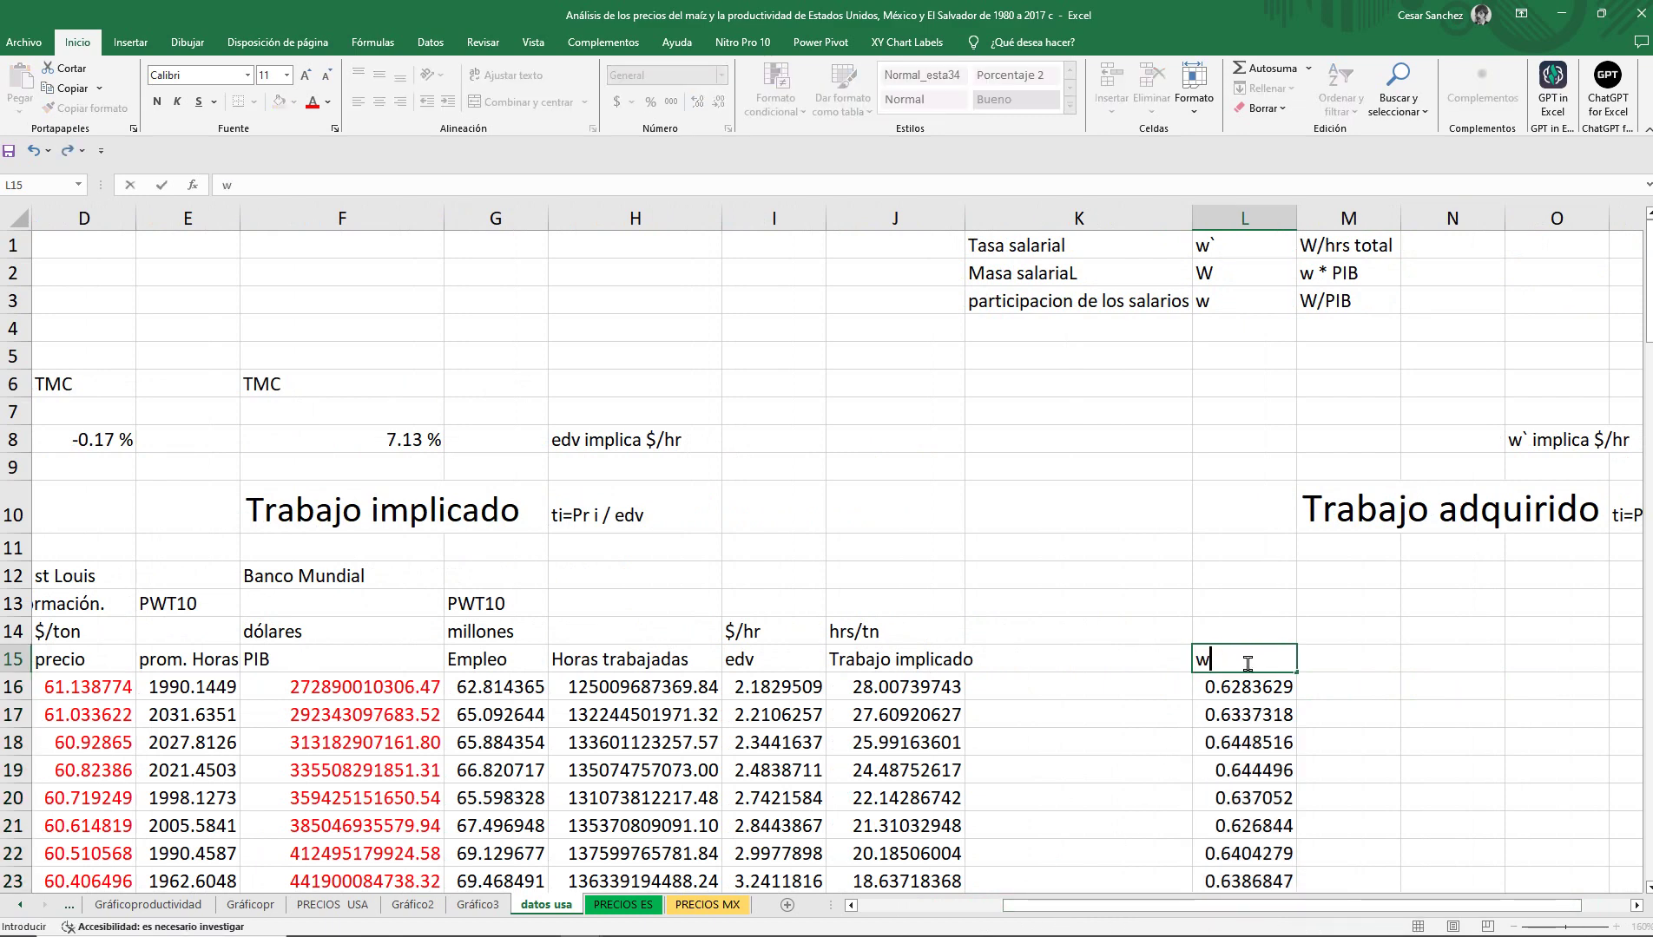
key("Return")
left_click(1250, 665)
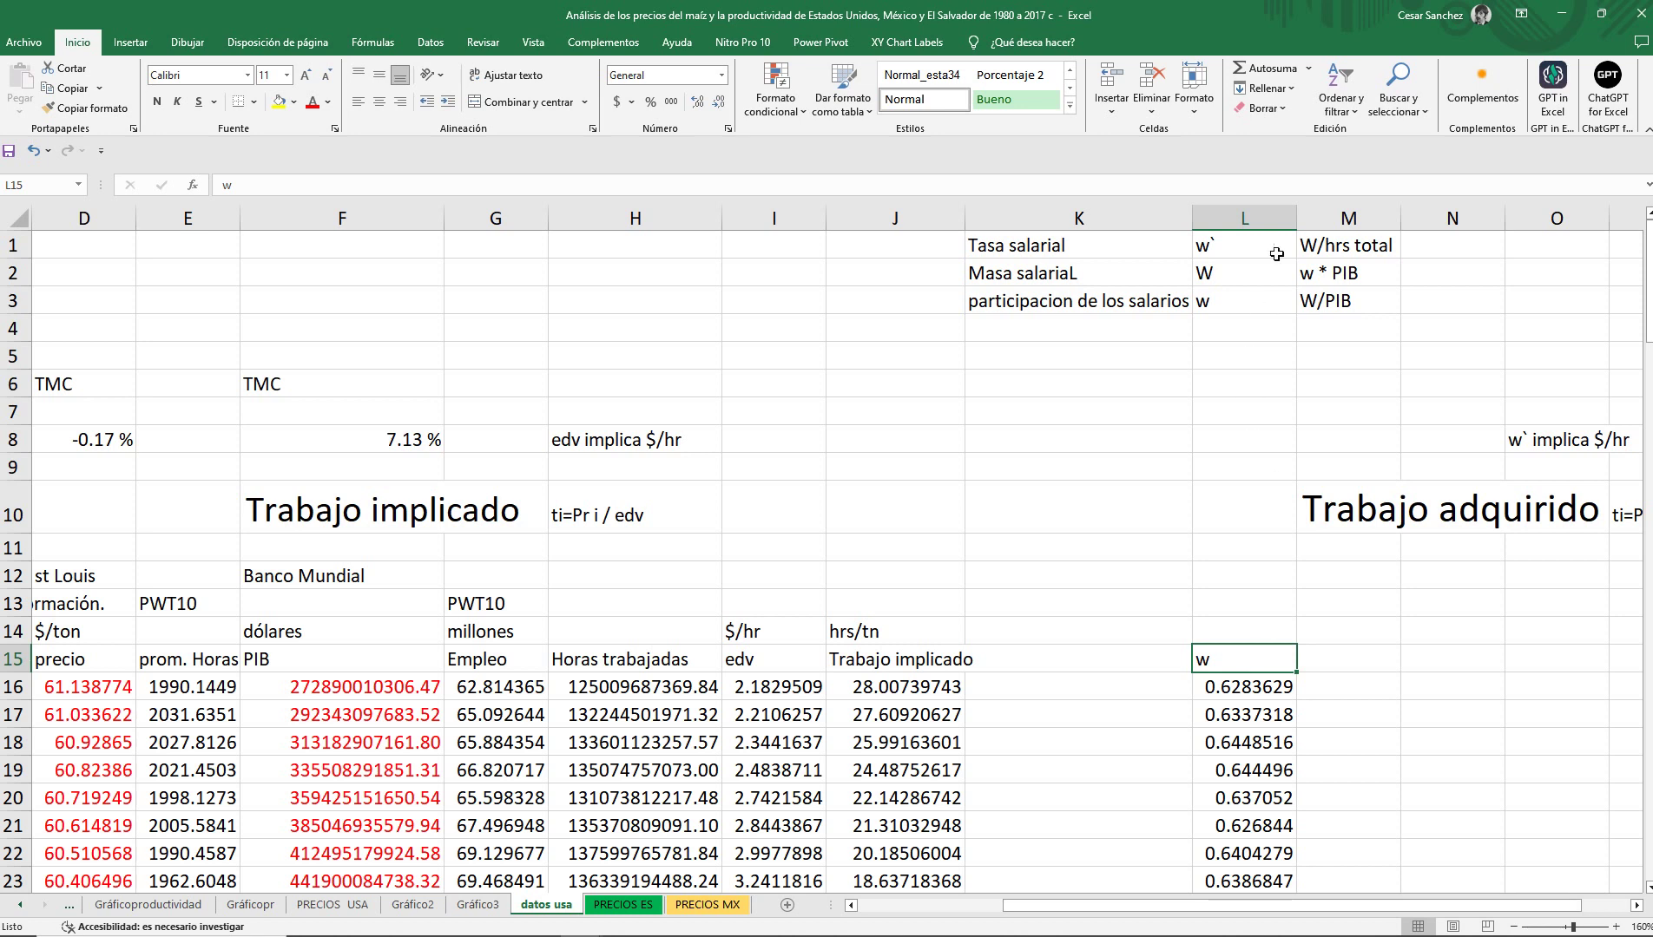
Enter the header "W" in M15 and calculate the first wage mass value in M16 with the formula +L16*F16.
left_click(1316, 665)
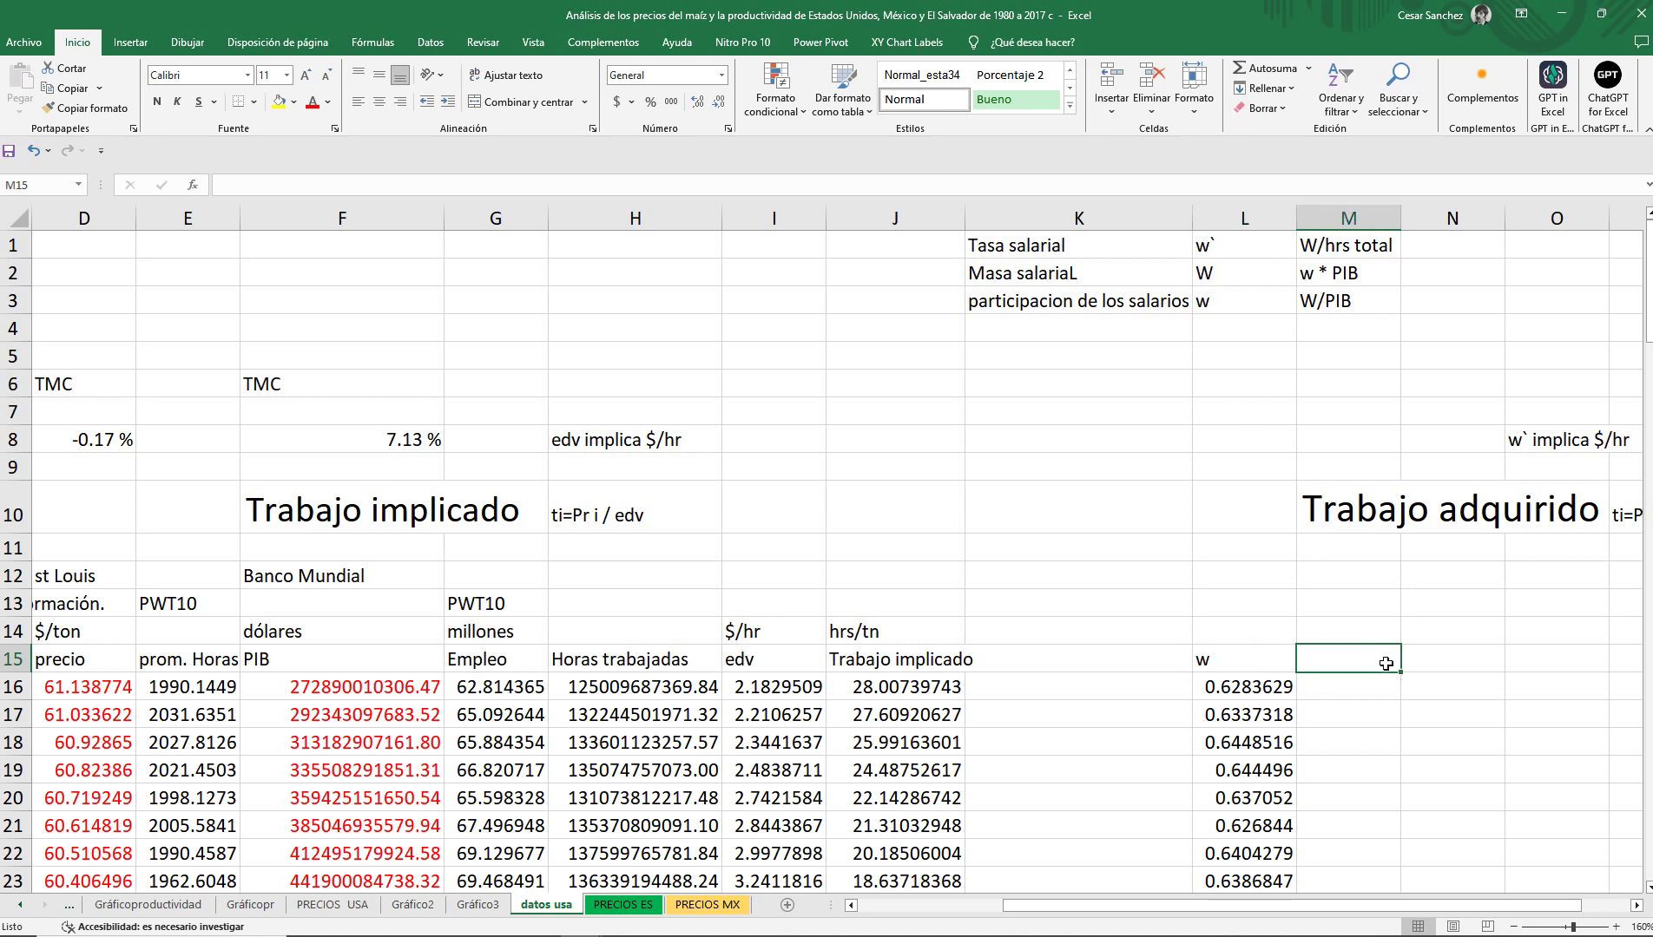
type("W")
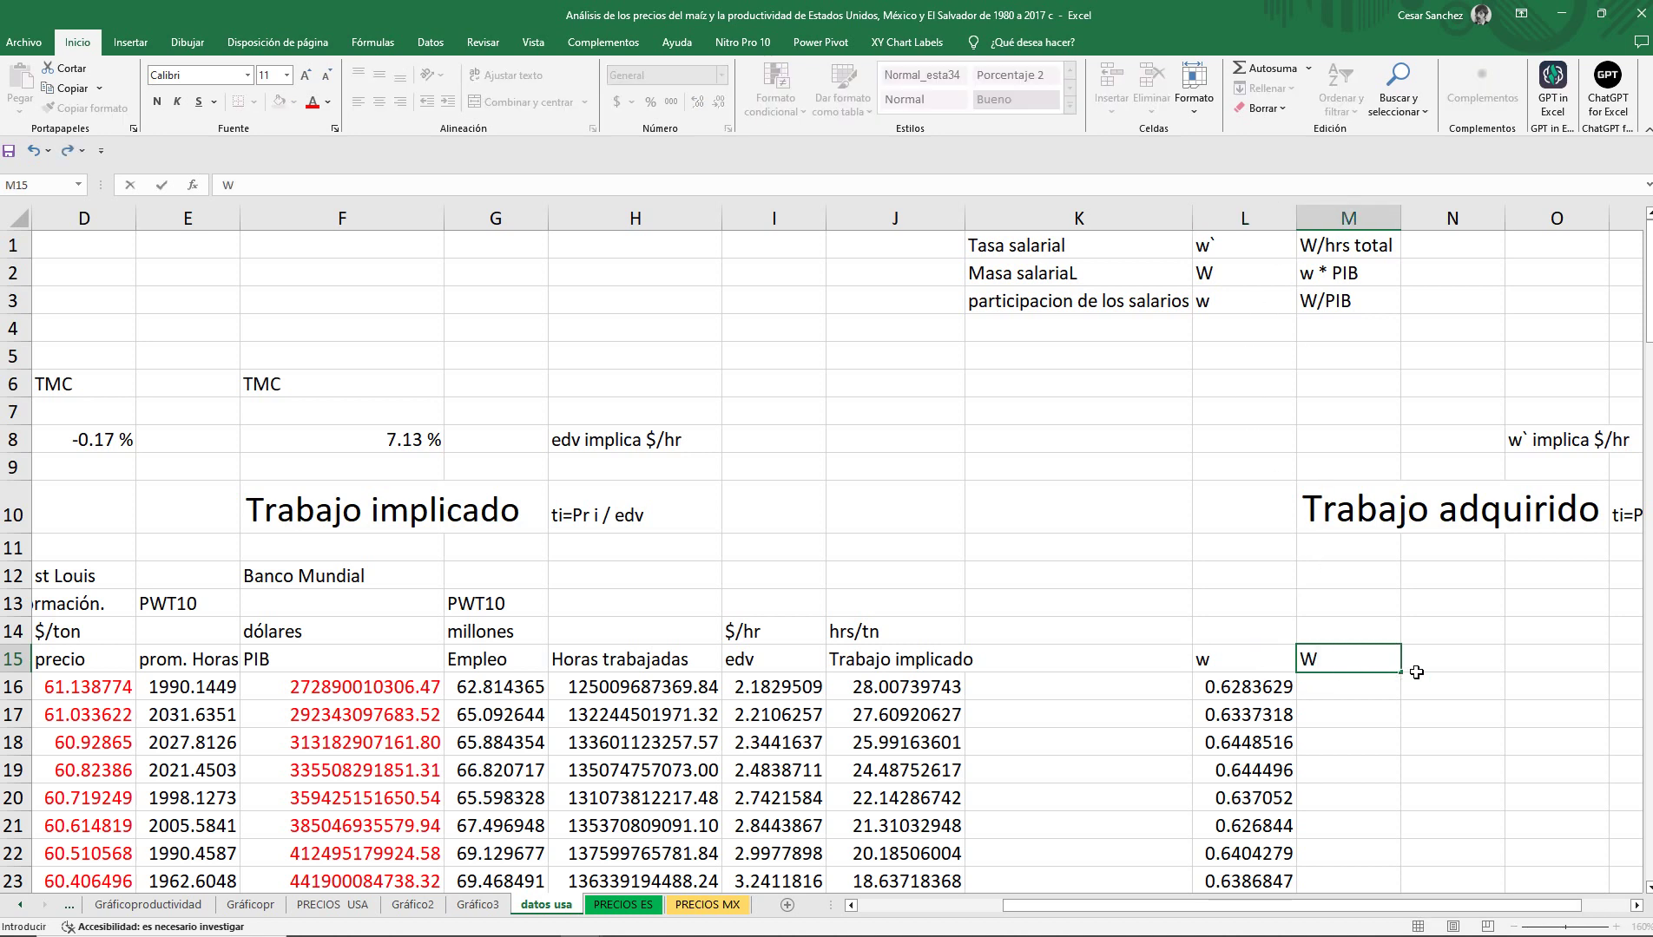
key("Return")
type("+")
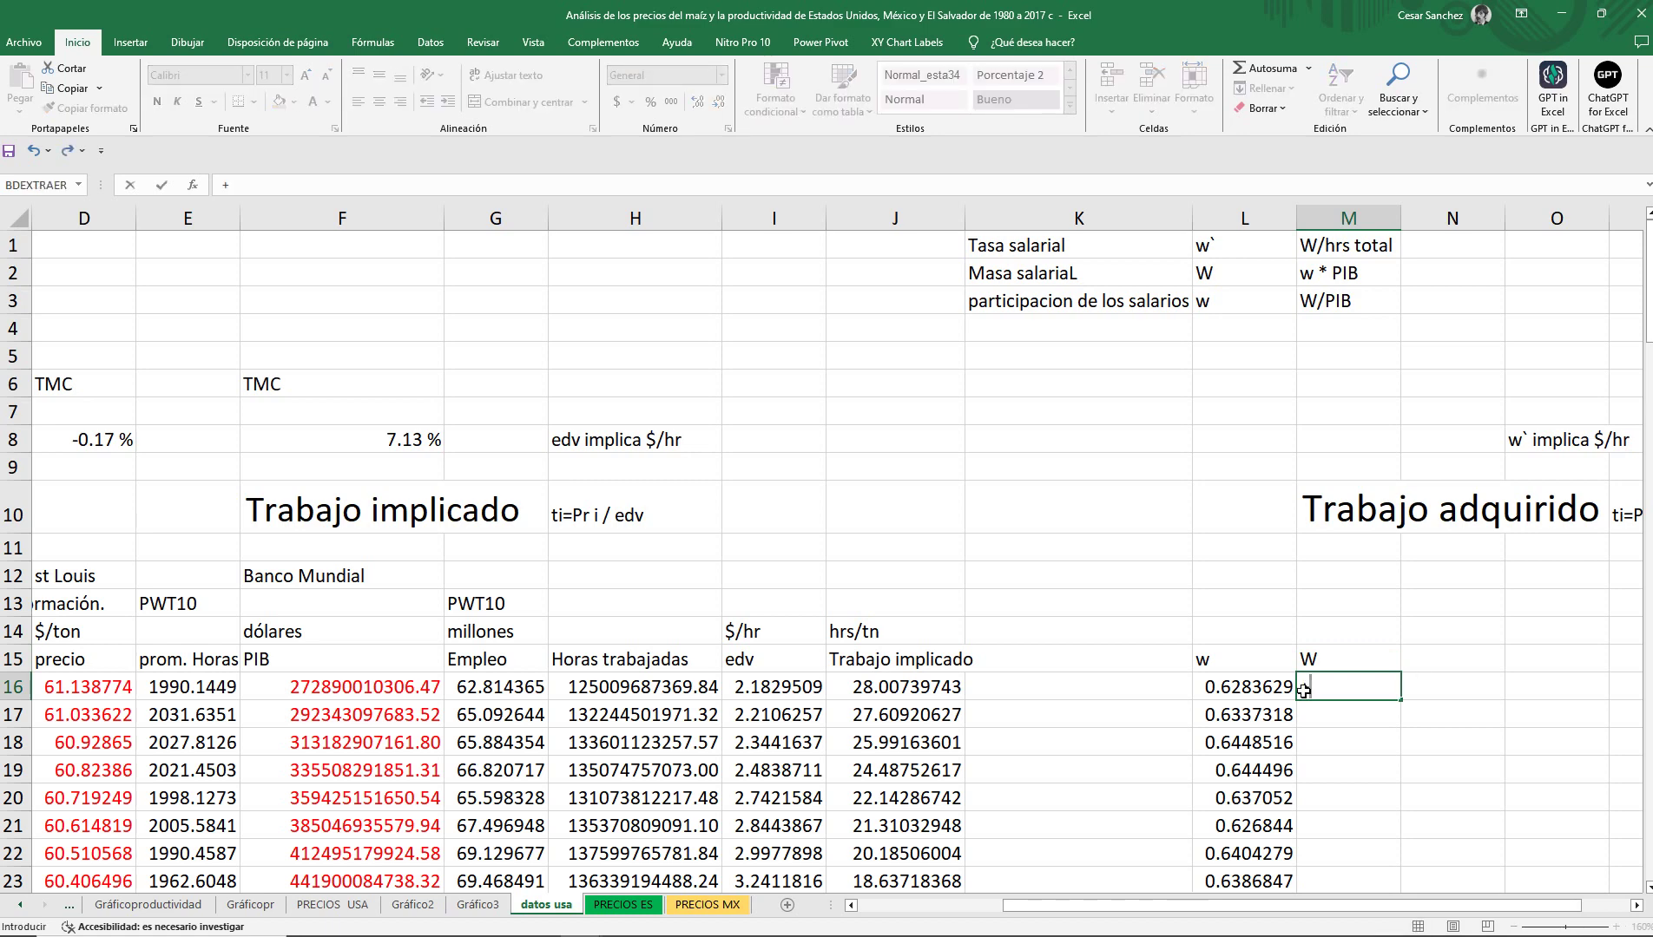
left_click(1272, 687)
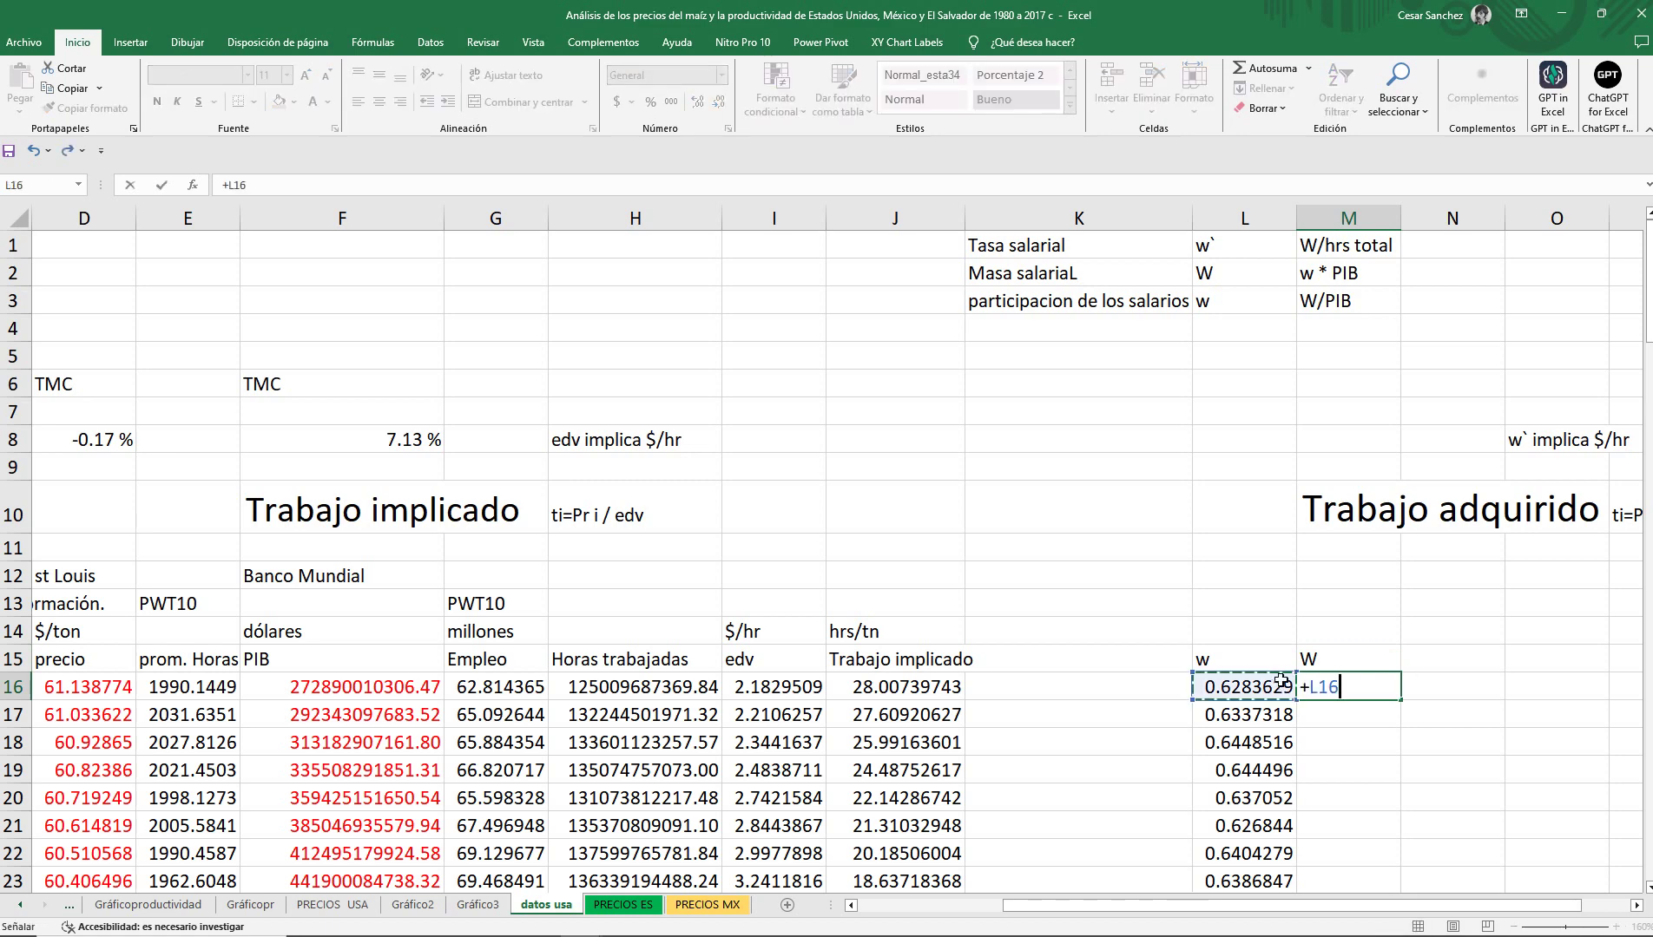
type("*")
left_click(313, 695)
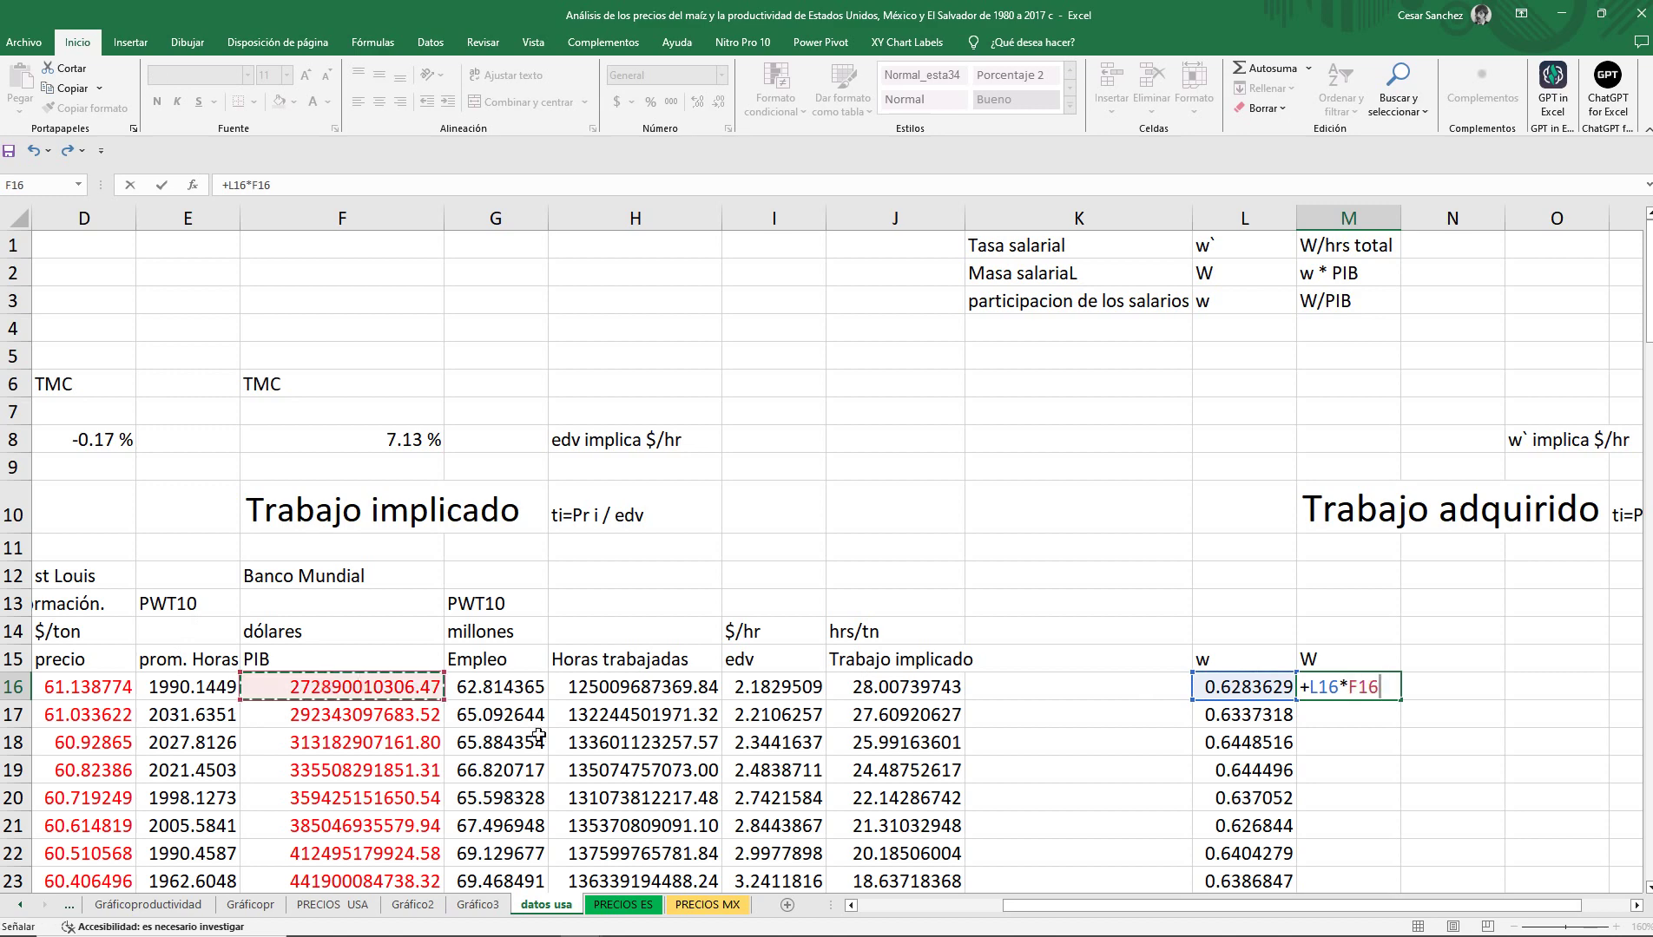
key("Return")
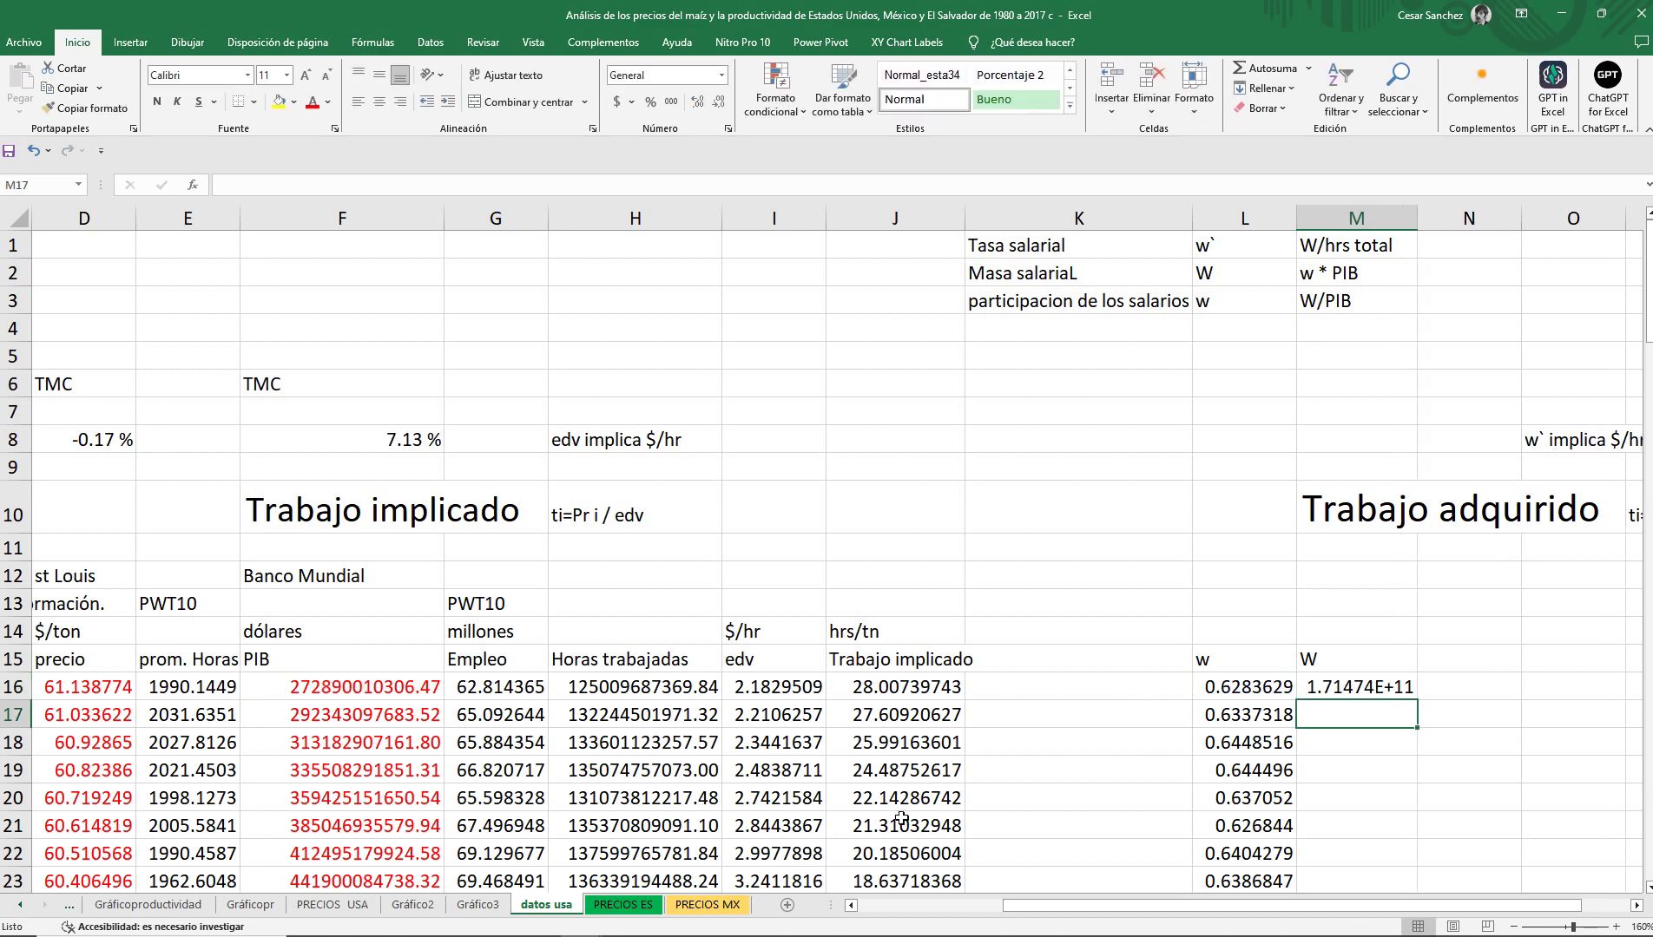
Fill the wage mass formula from M16 down through 2019 and format the series as Número.
left_click(1344, 686)
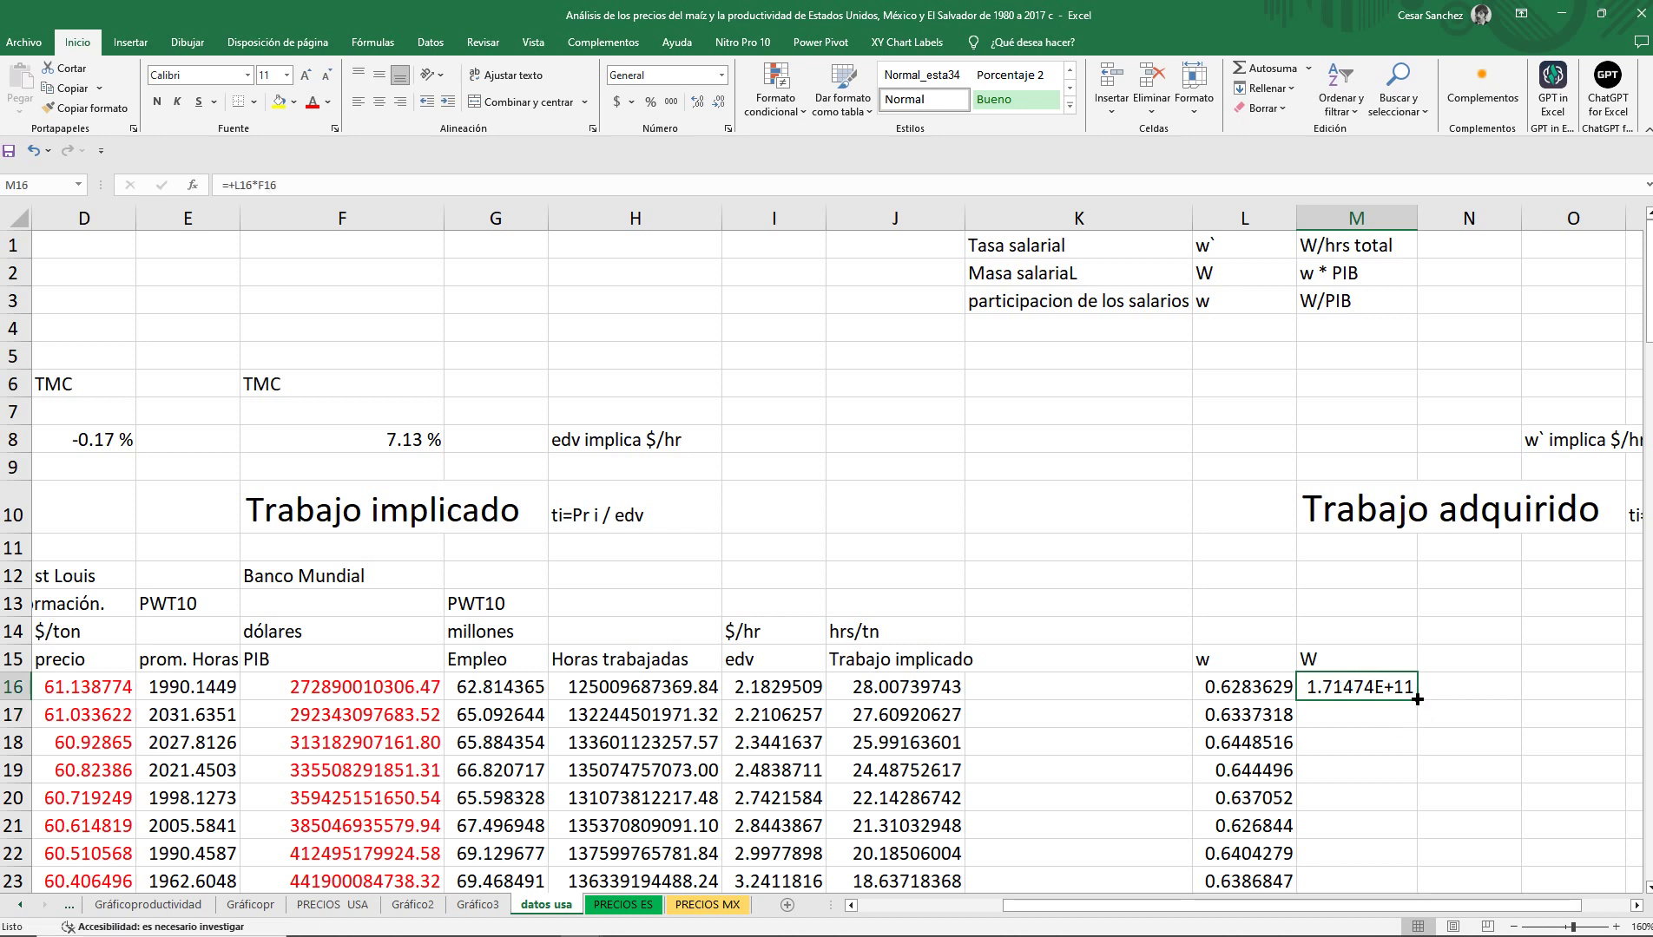
double_click(1417, 699)
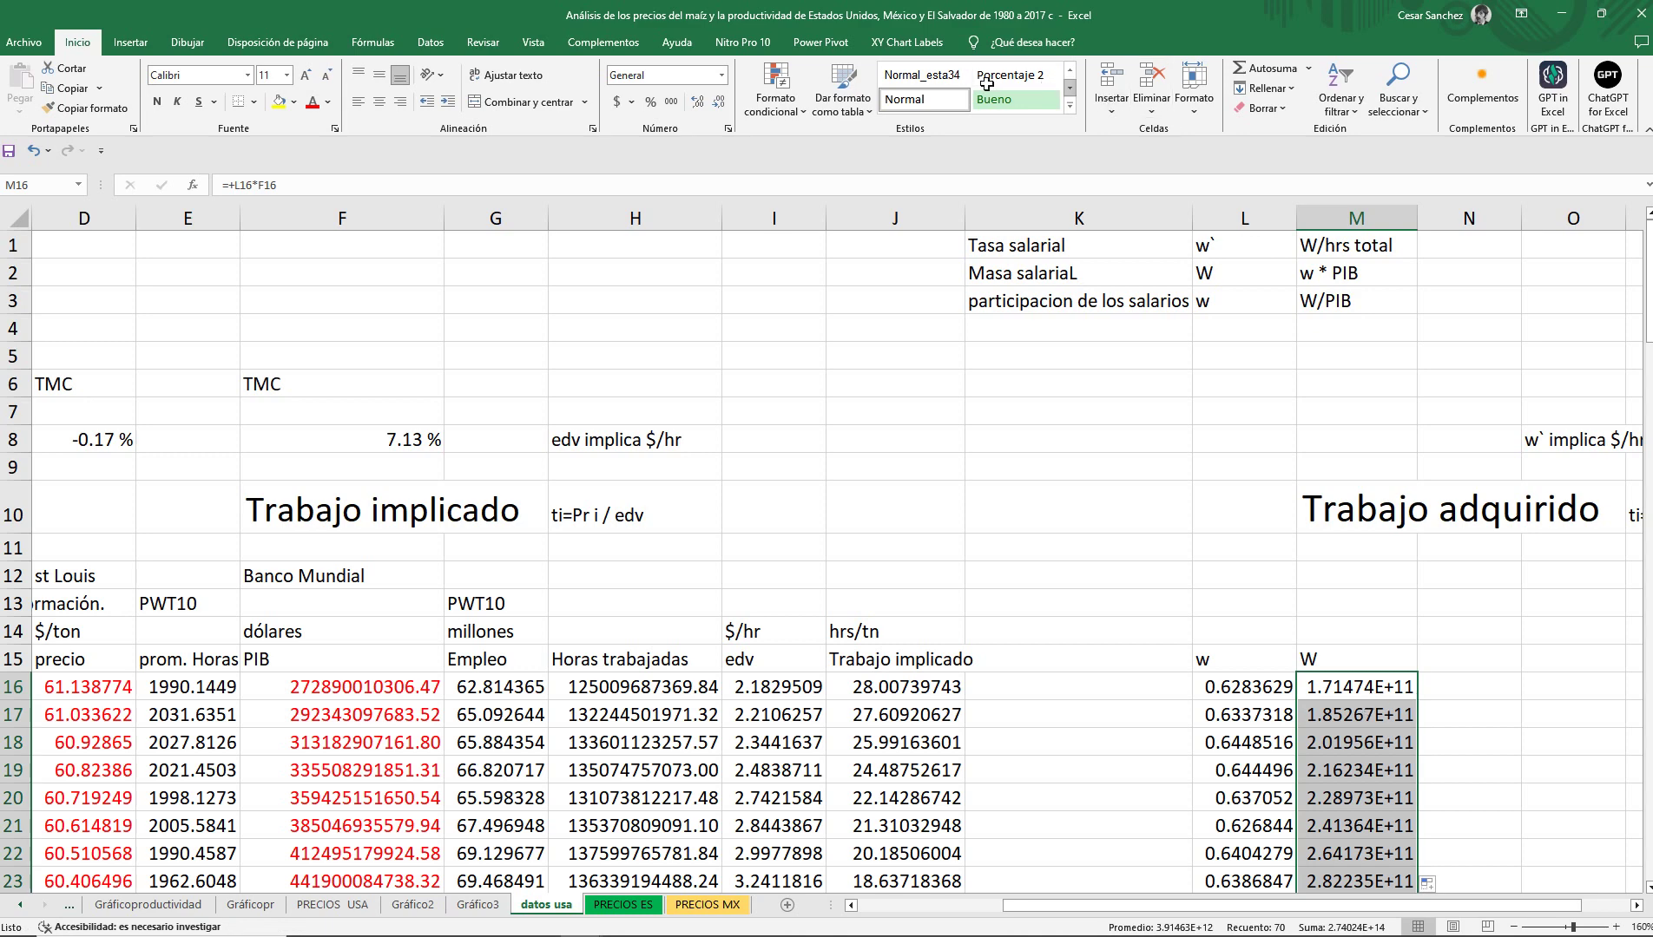
left_click(721, 75)
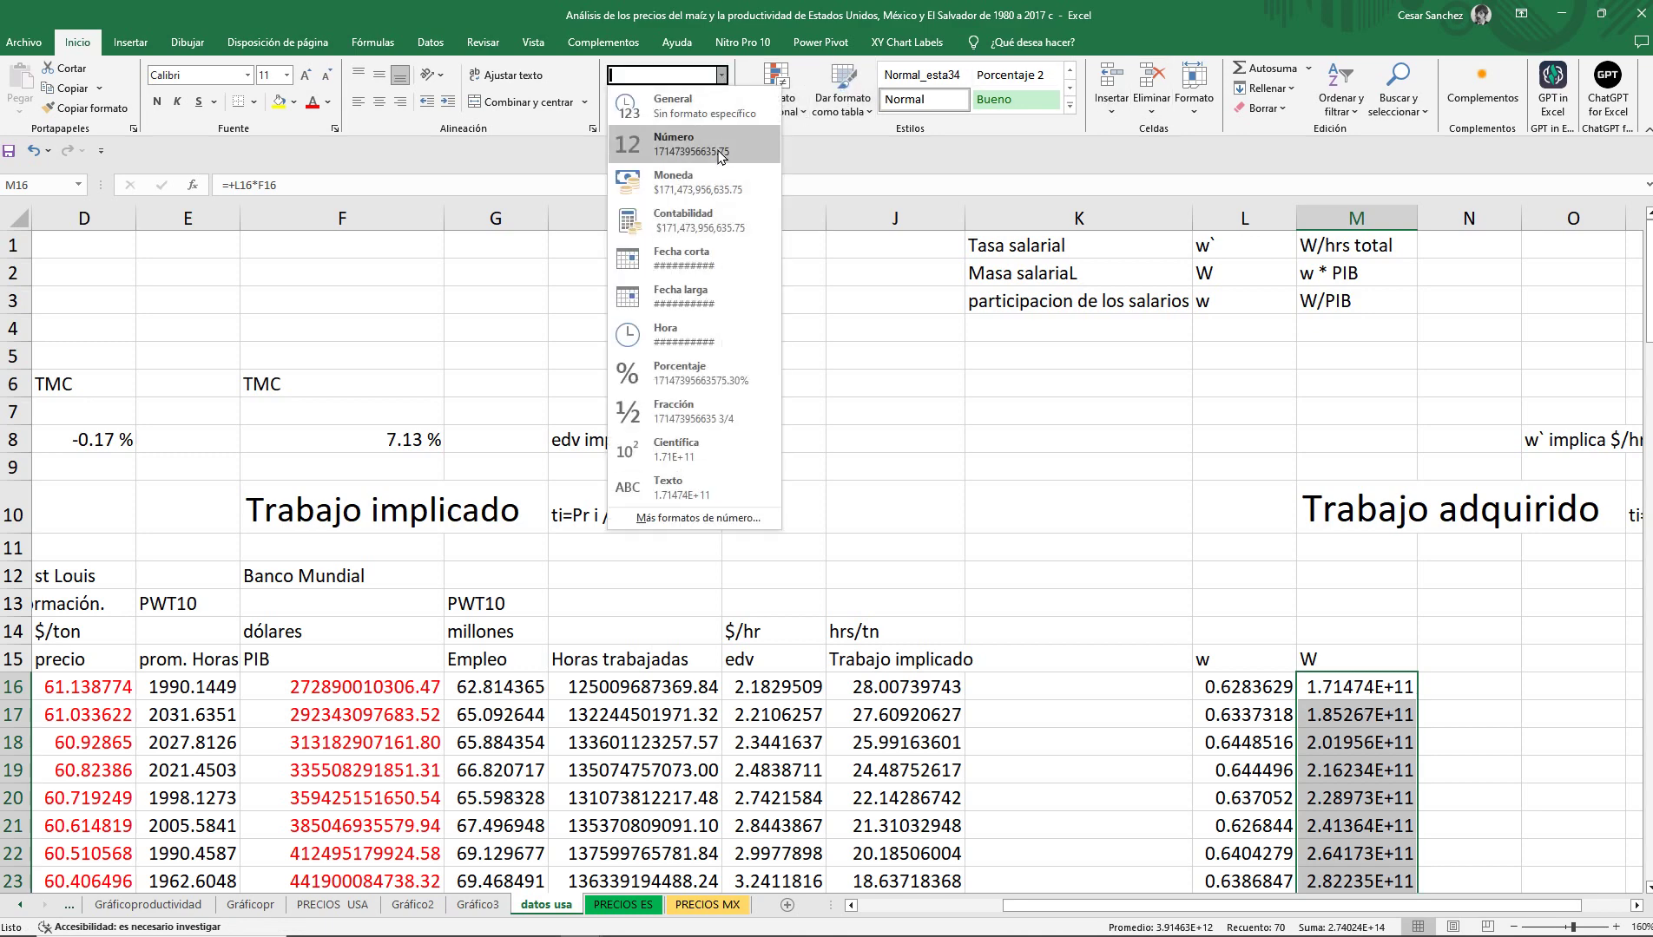
left_click(719, 156)
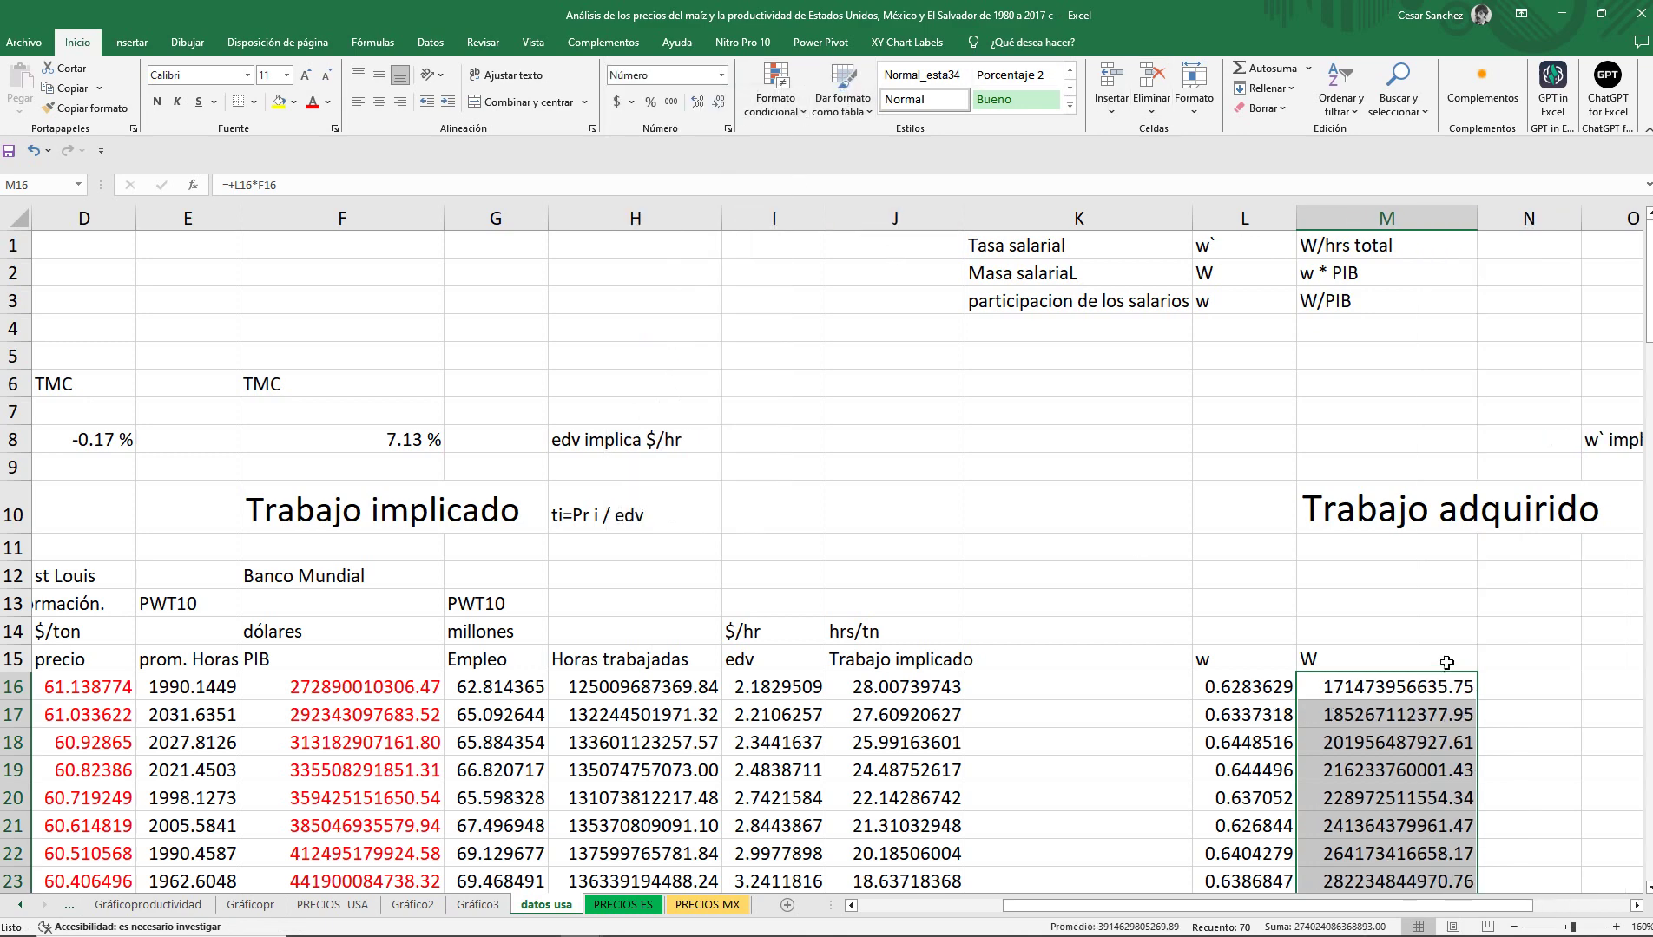
Enter the header "w`" for the wage rate in N15, beside the wage mass column.
left_click(1338, 663)
left_click(1218, 663)
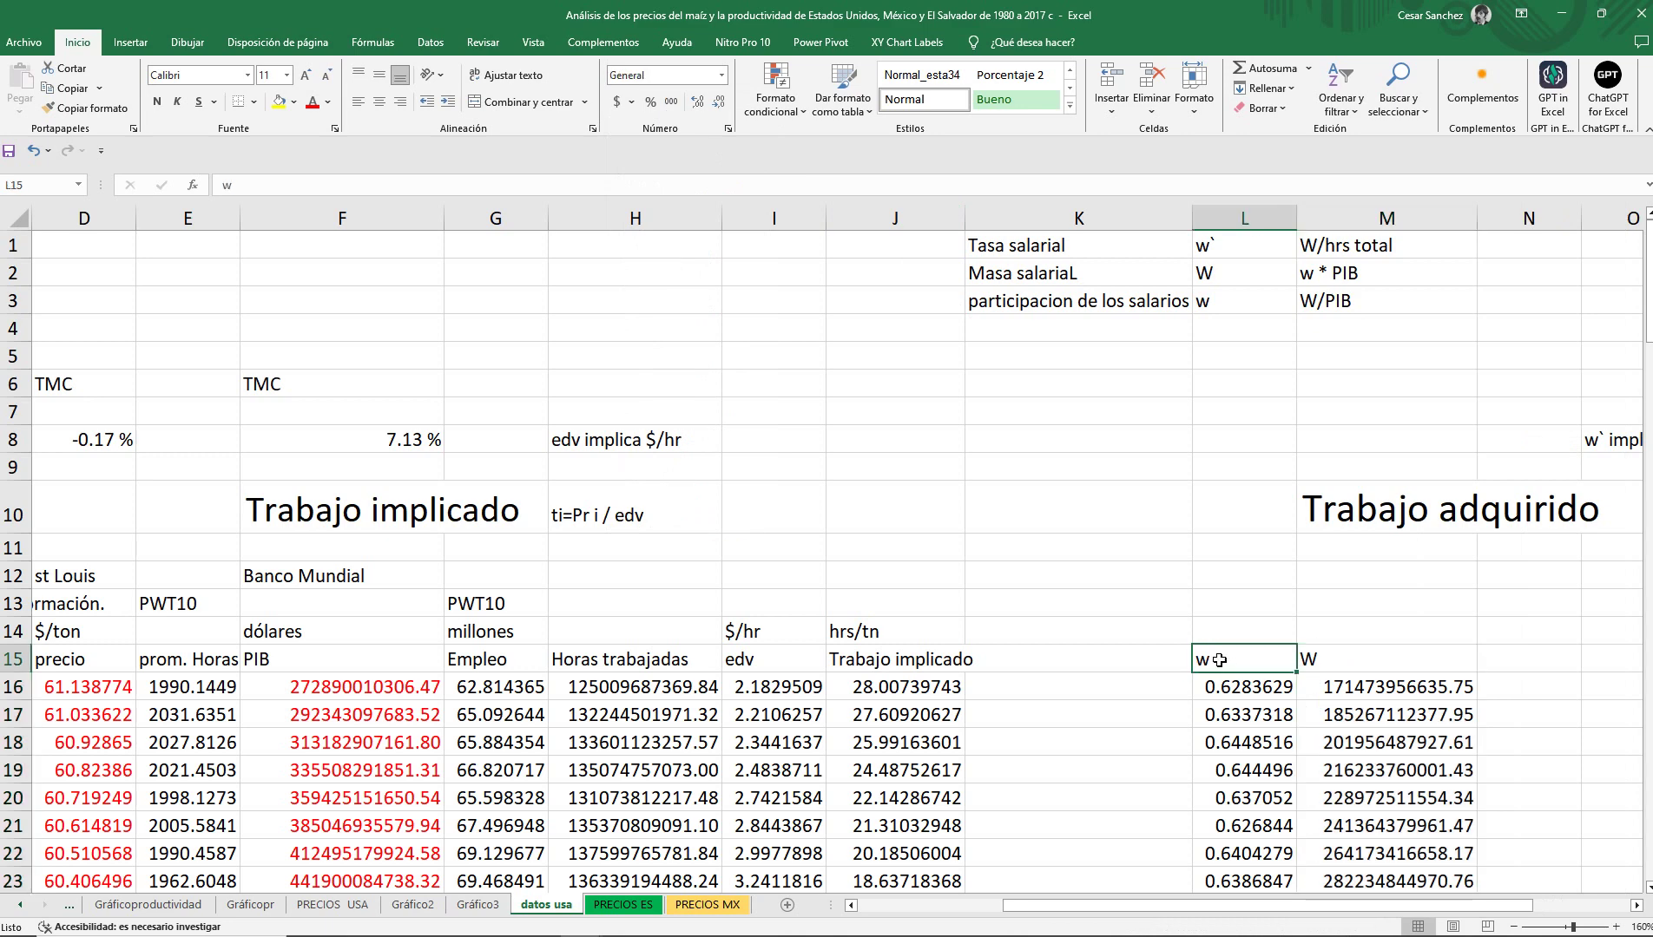
left_click(1499, 663)
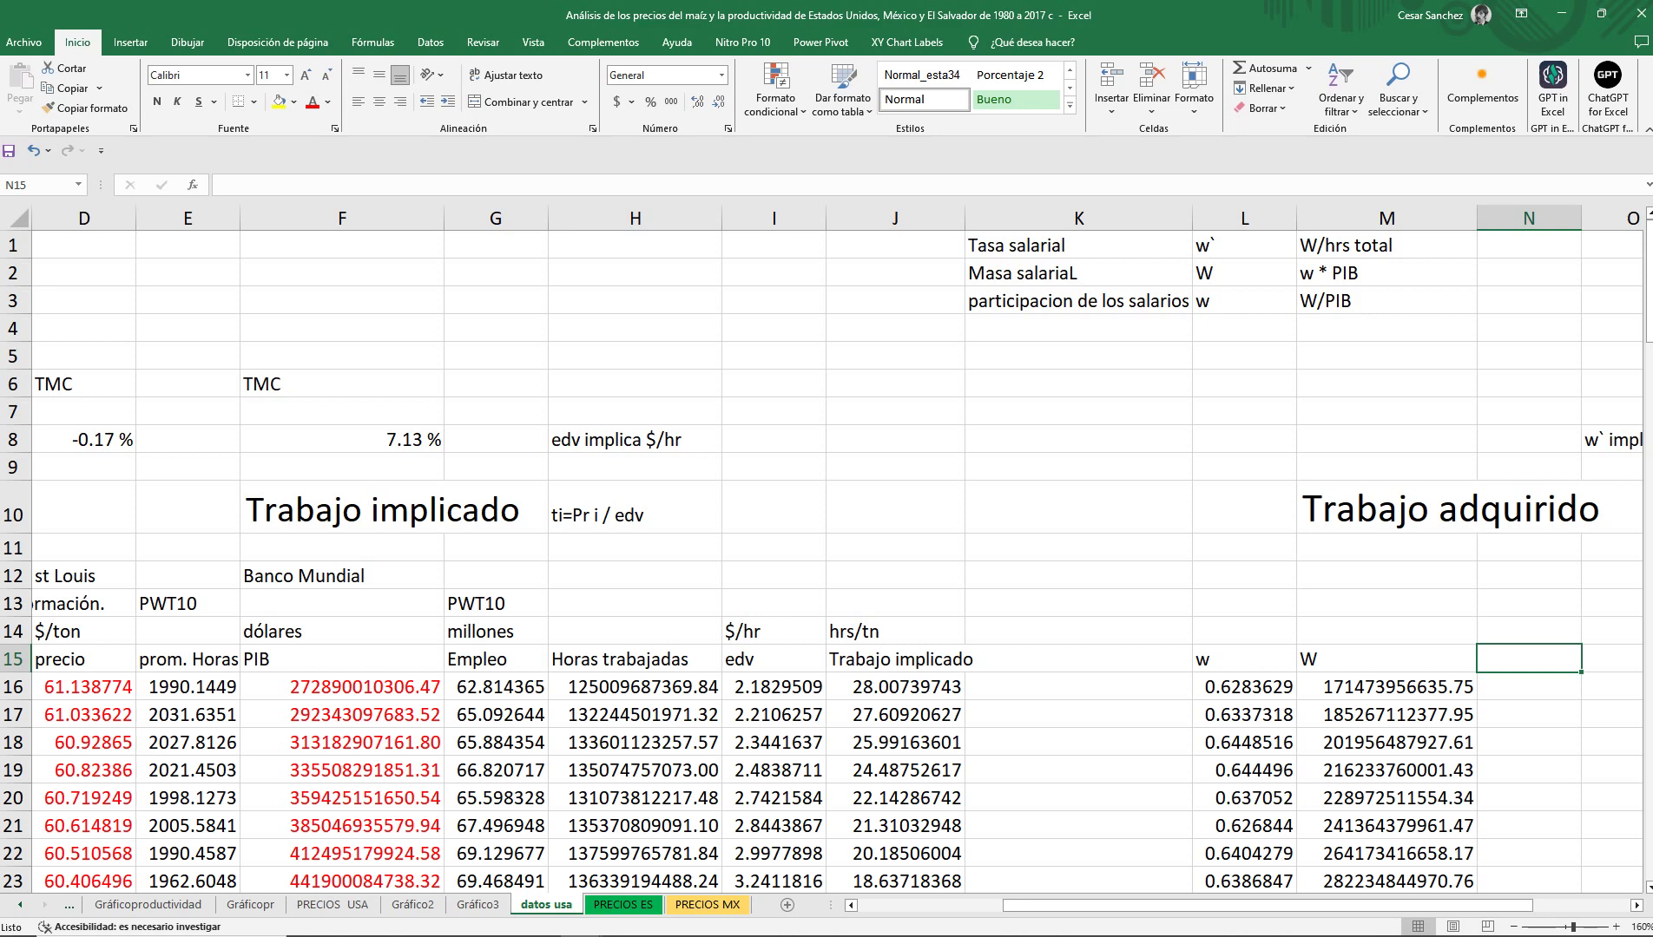
left_click(1271, 661)
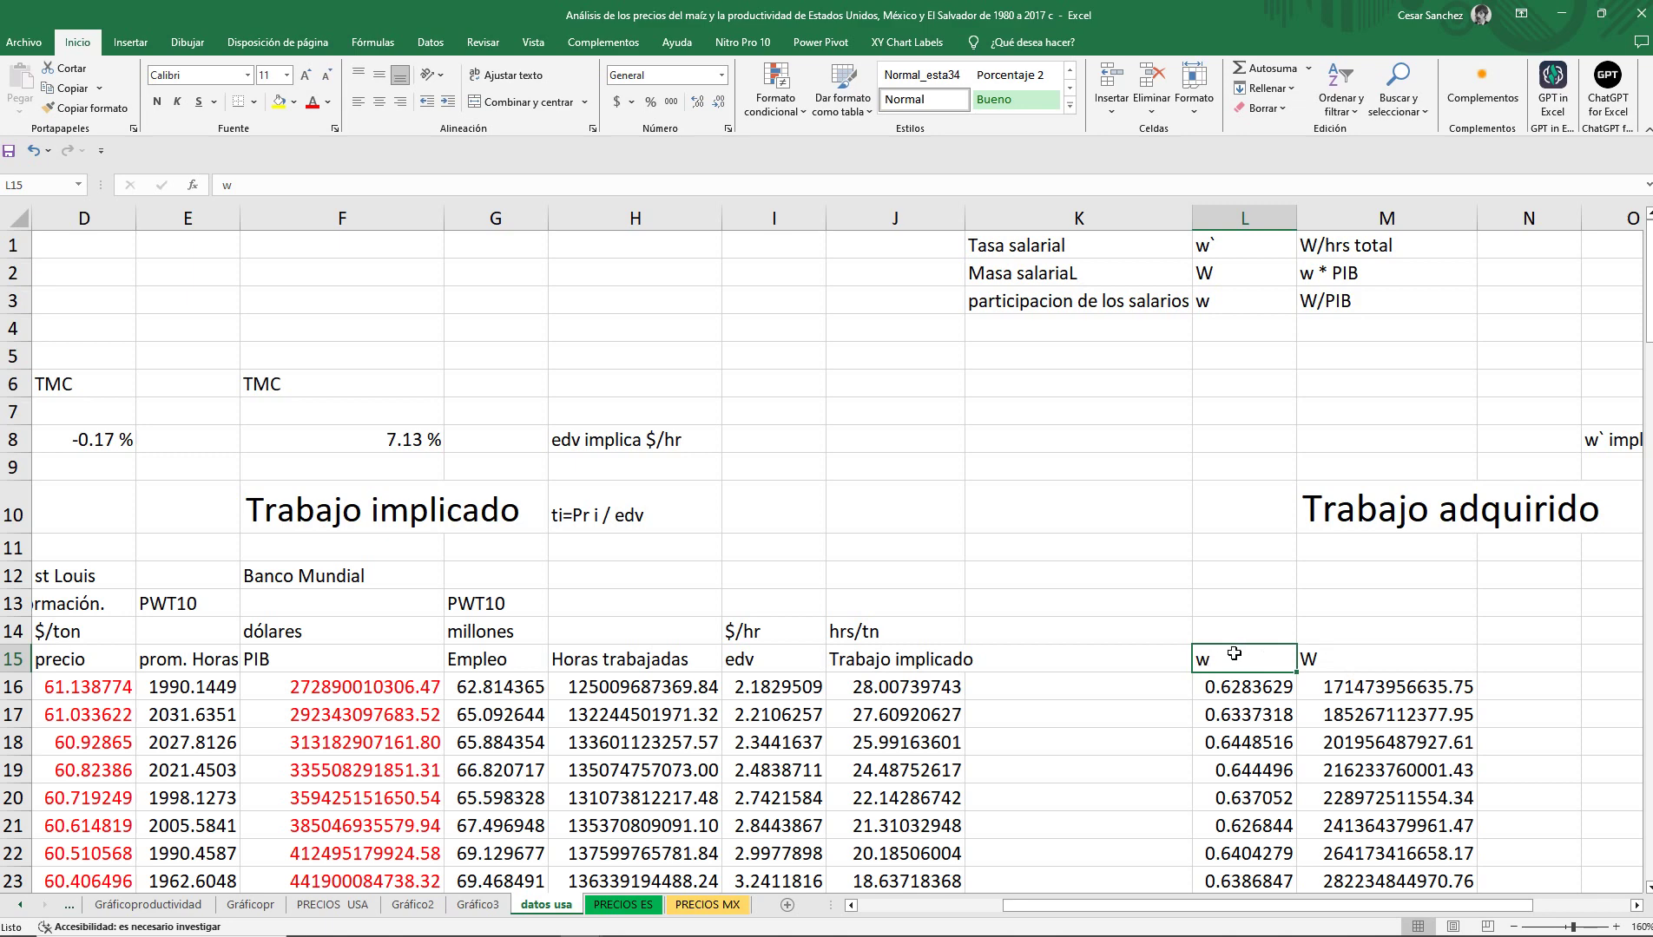
left_click(1344, 660)
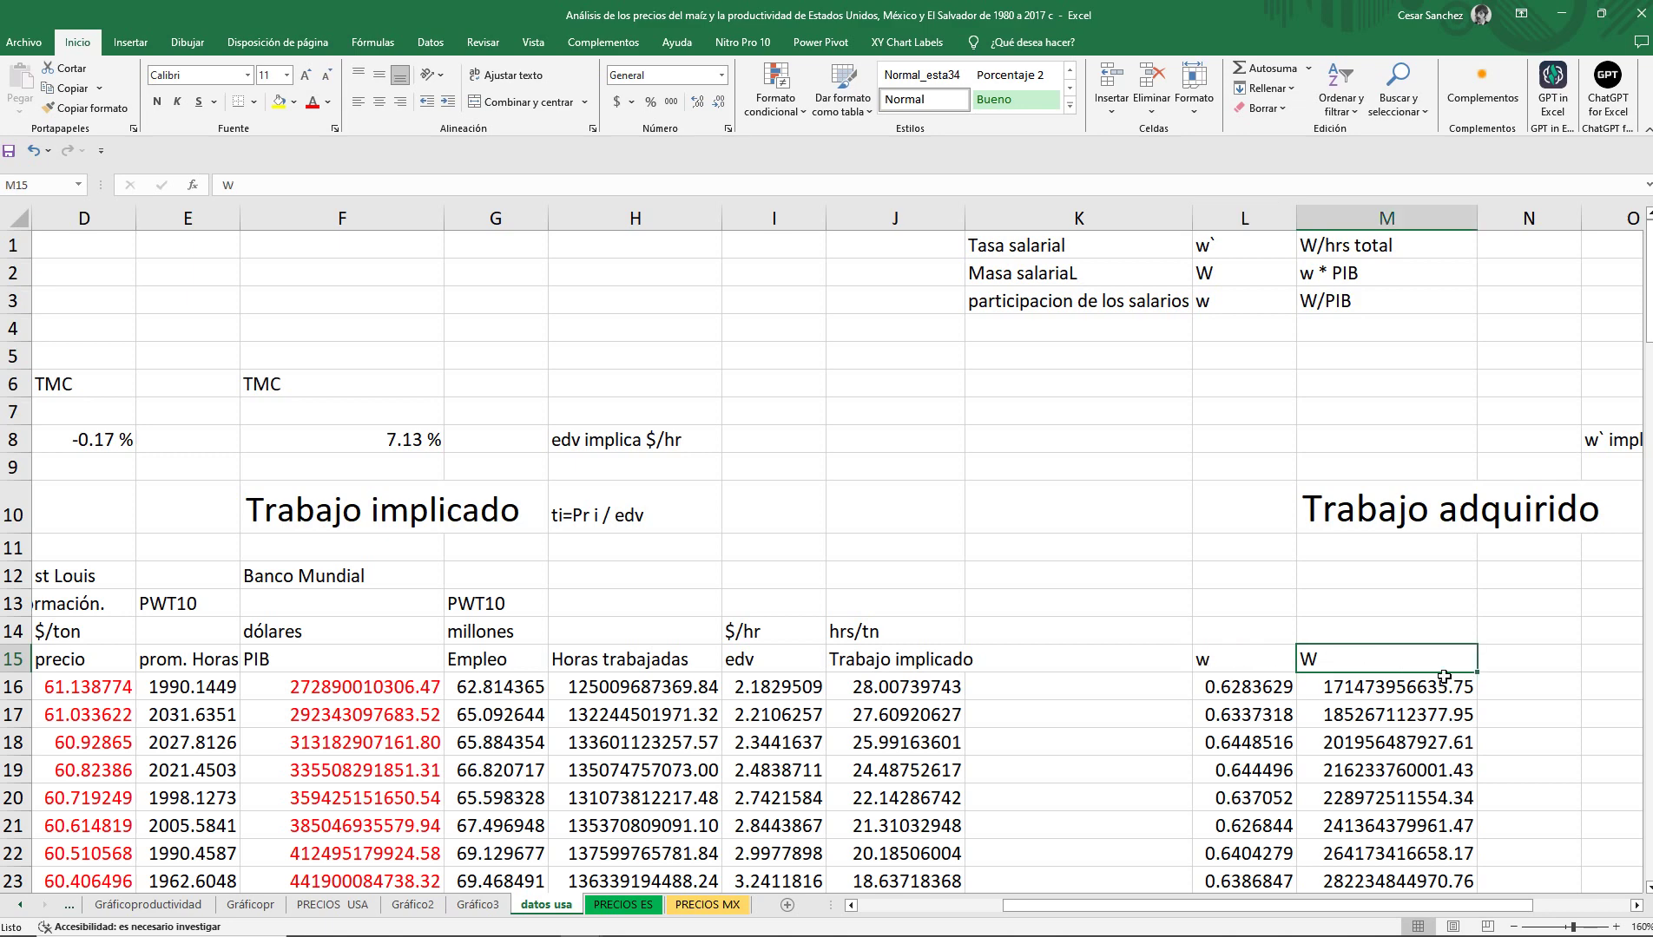
left_click(1521, 658)
type("W")
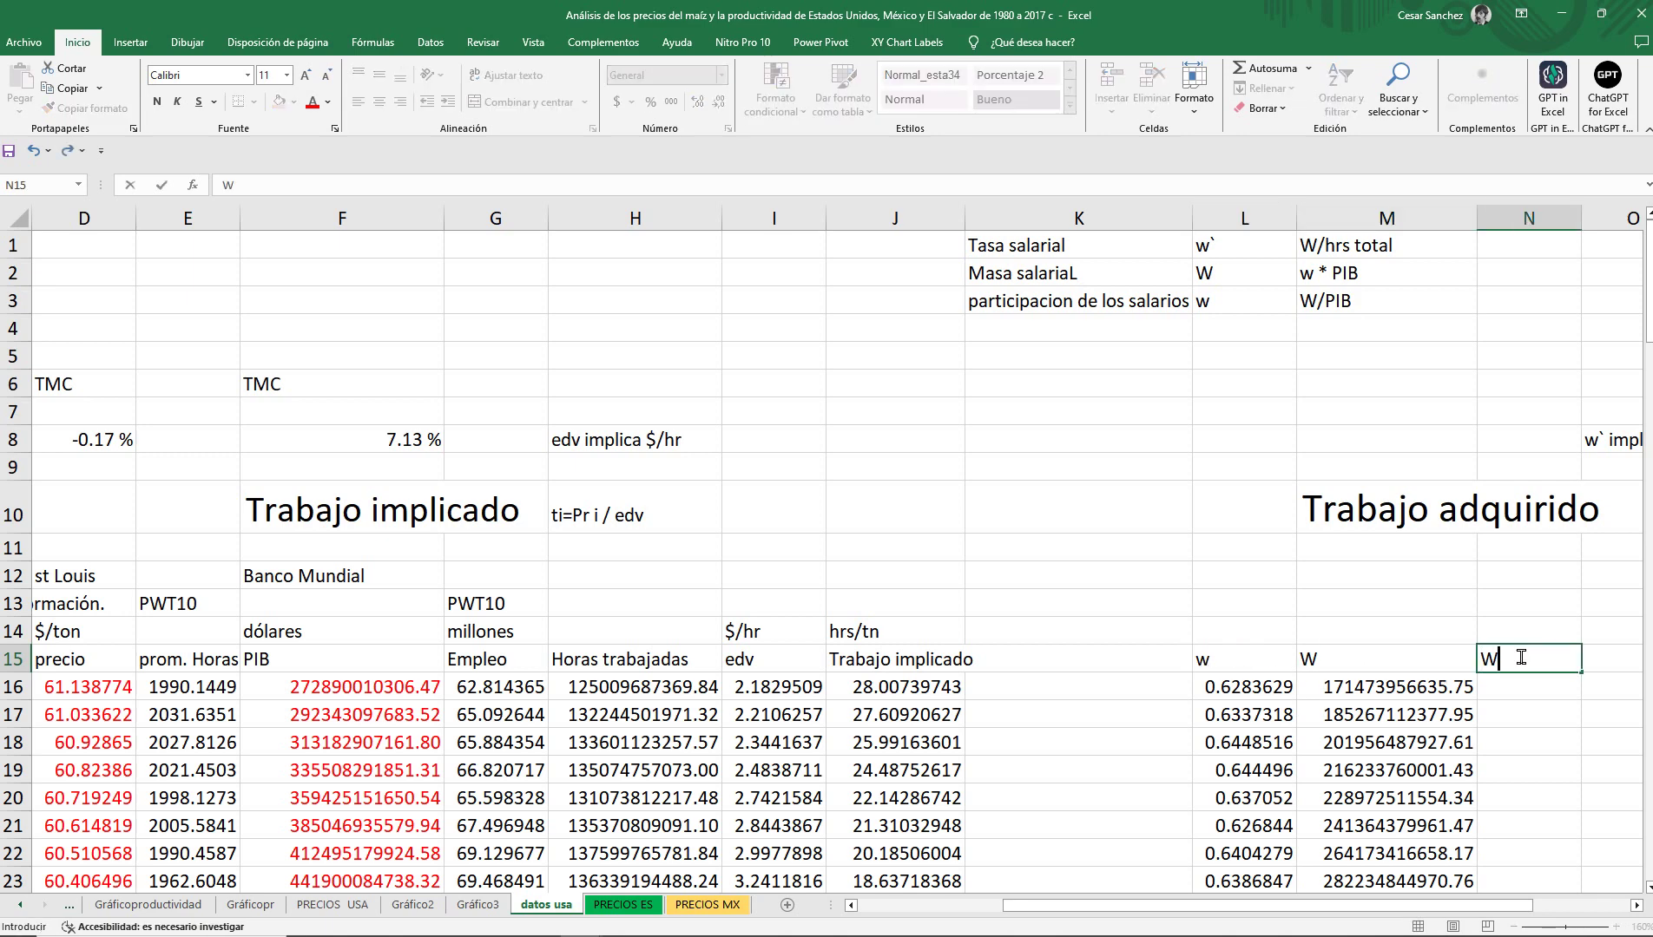
key("BackSpace")
key("BackSpace")
key("Return")
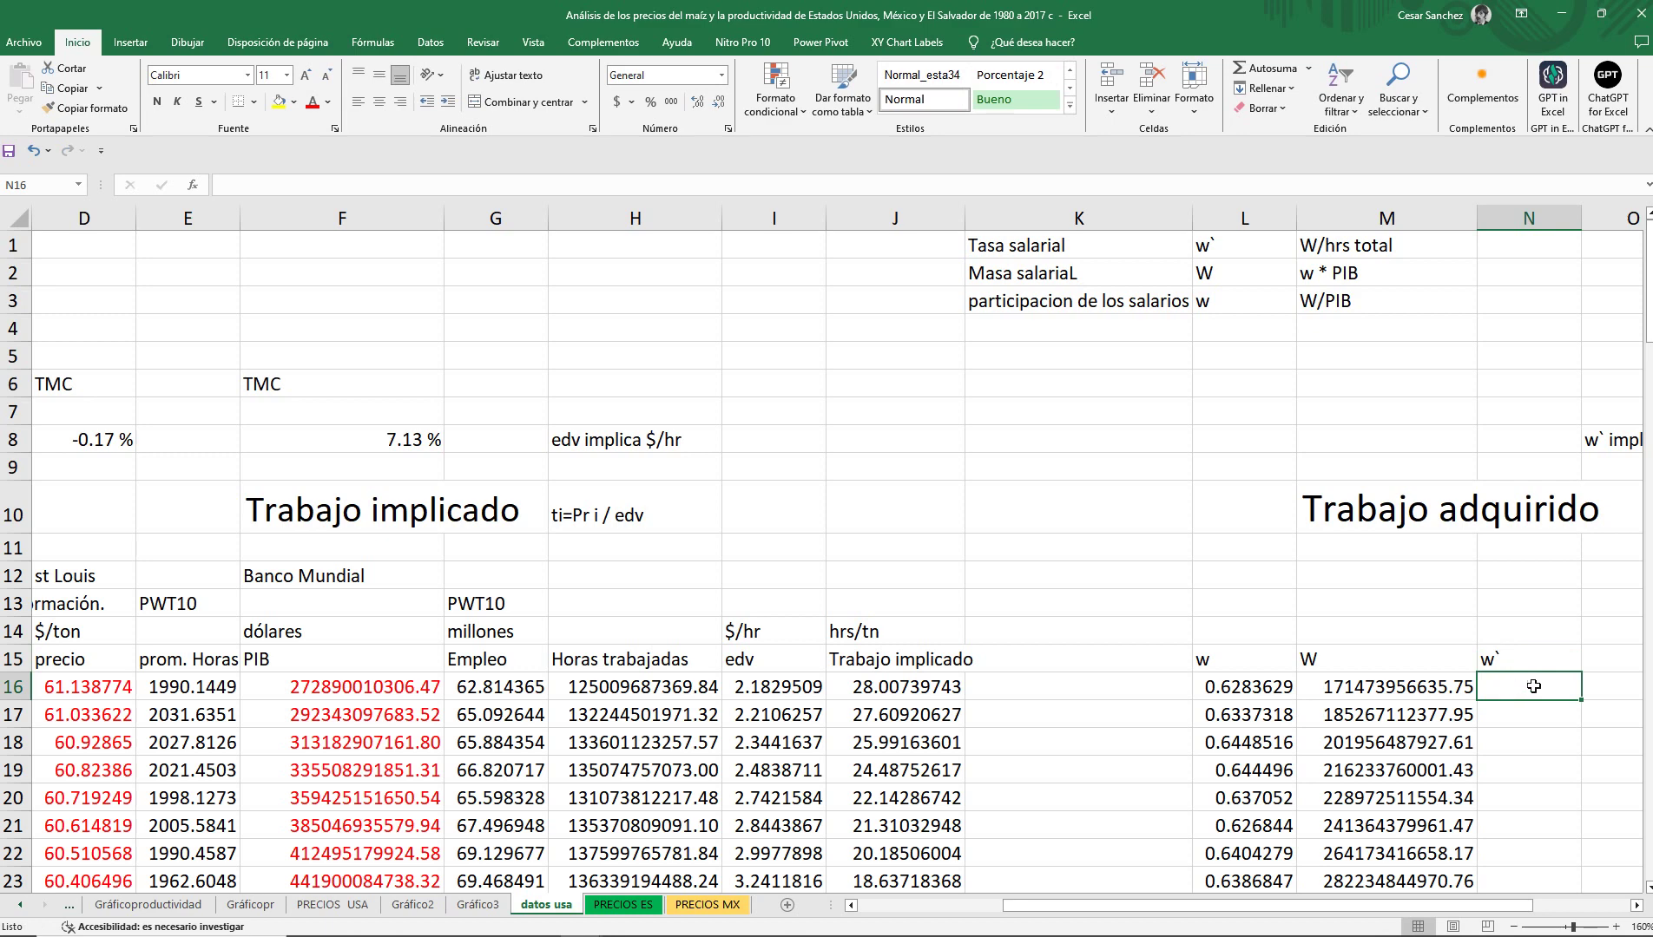
Calculate the wage rate in N16 with +M16/H16 and fill the formula down through 2019.
type("+")
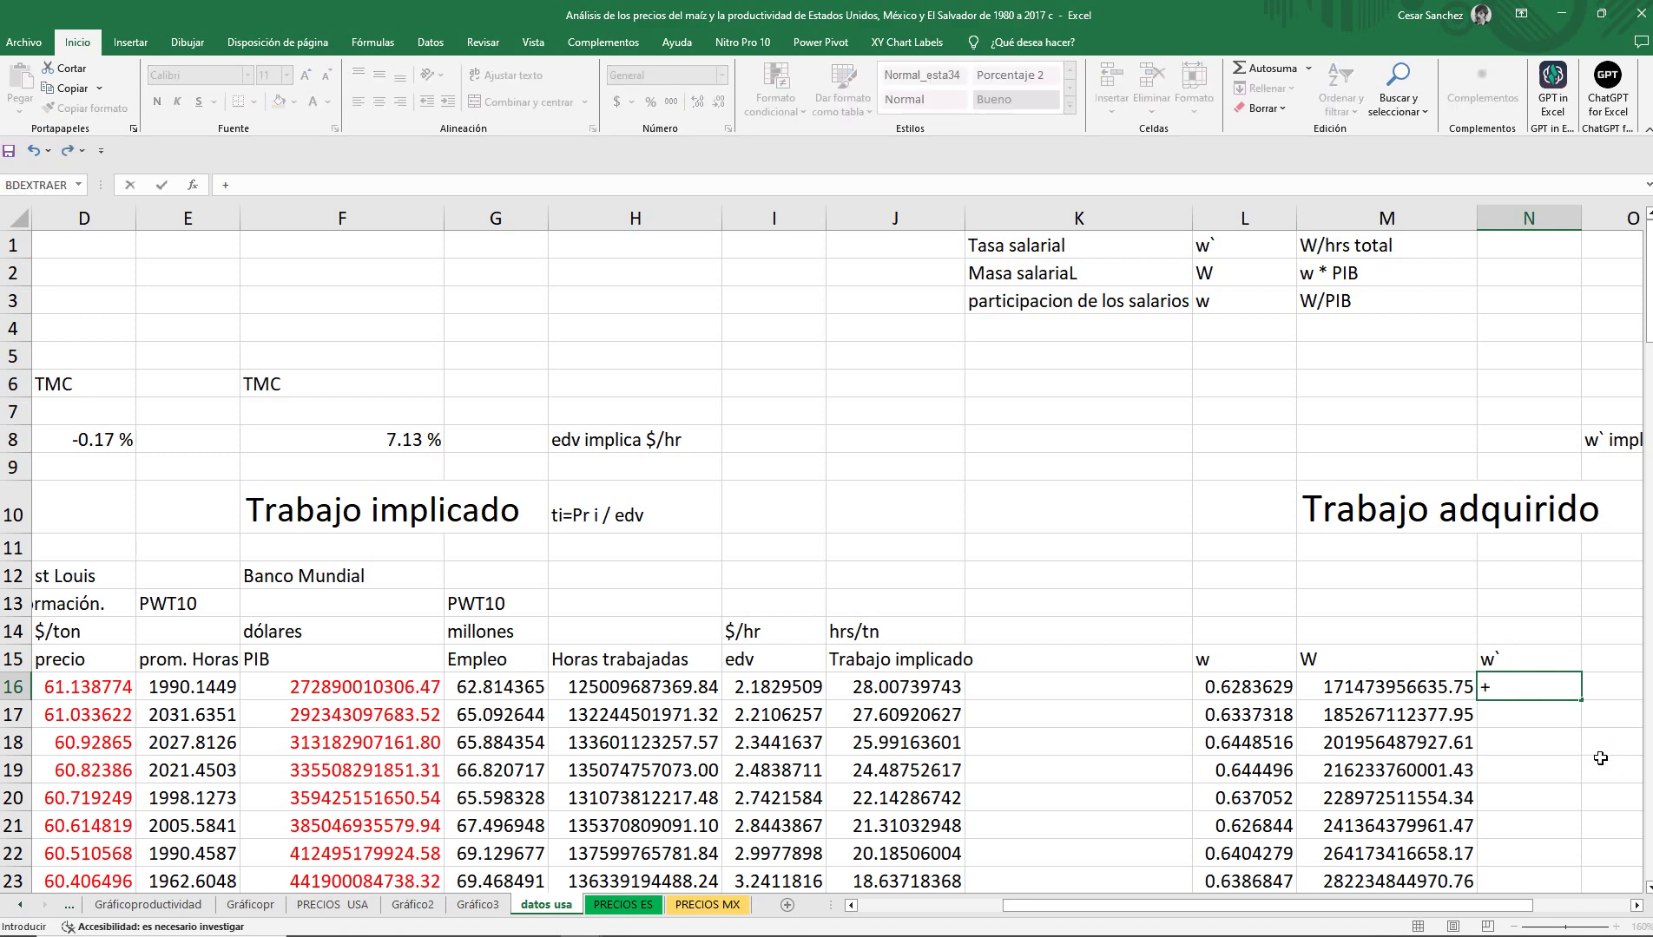
left_click(1418, 692)
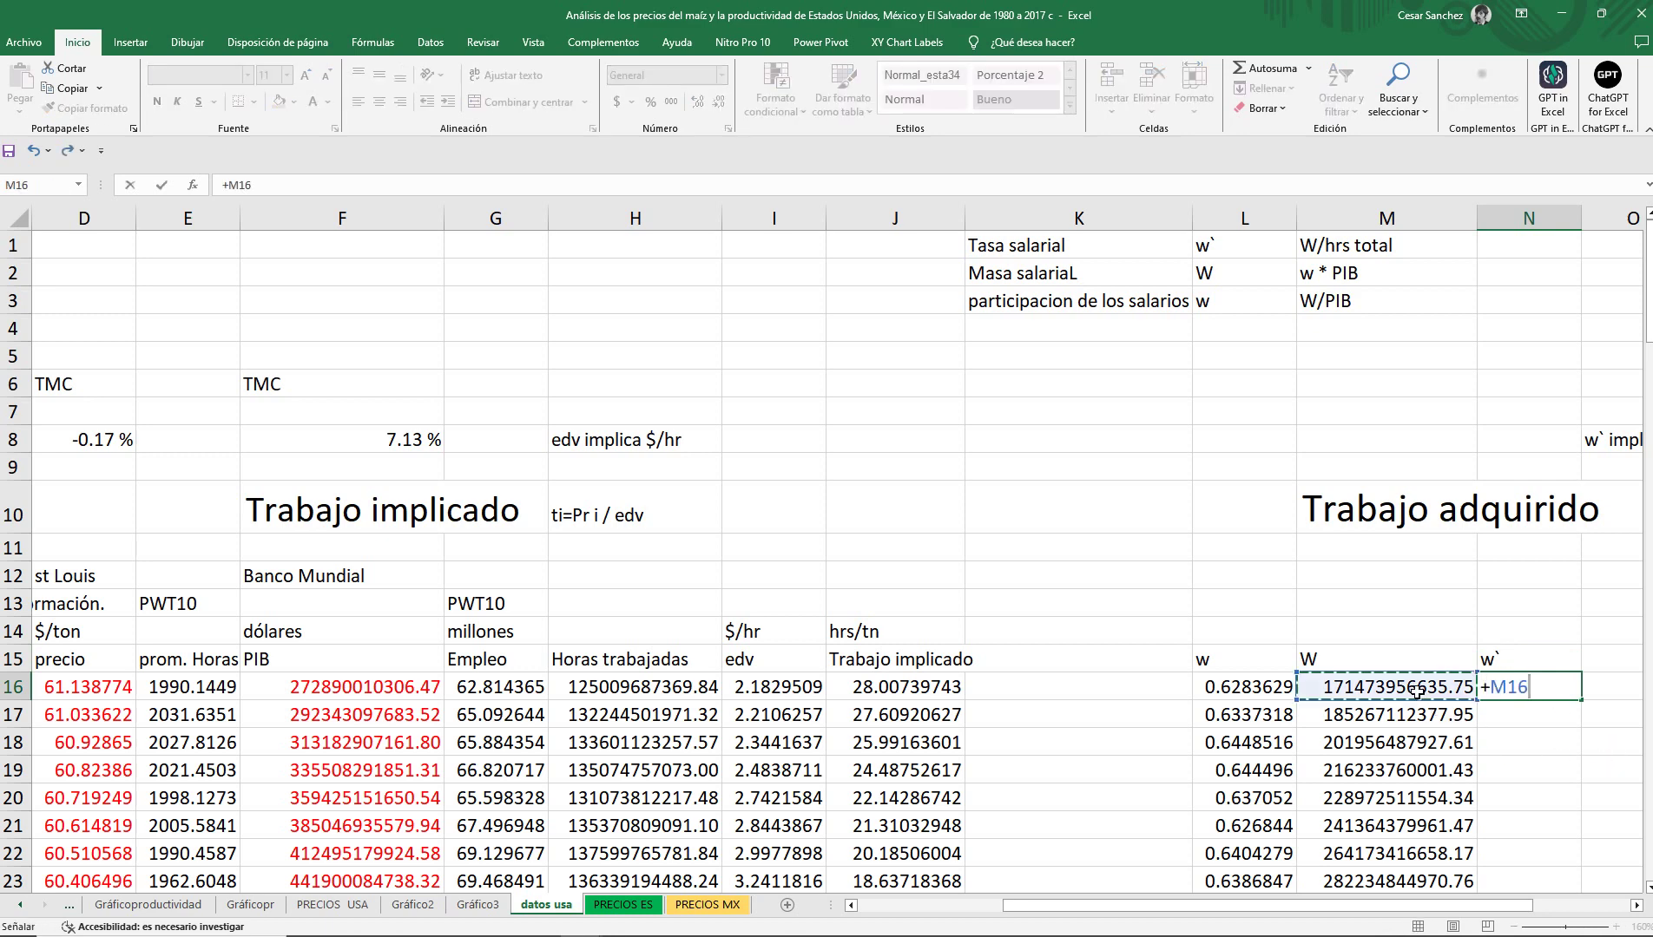
type("/")
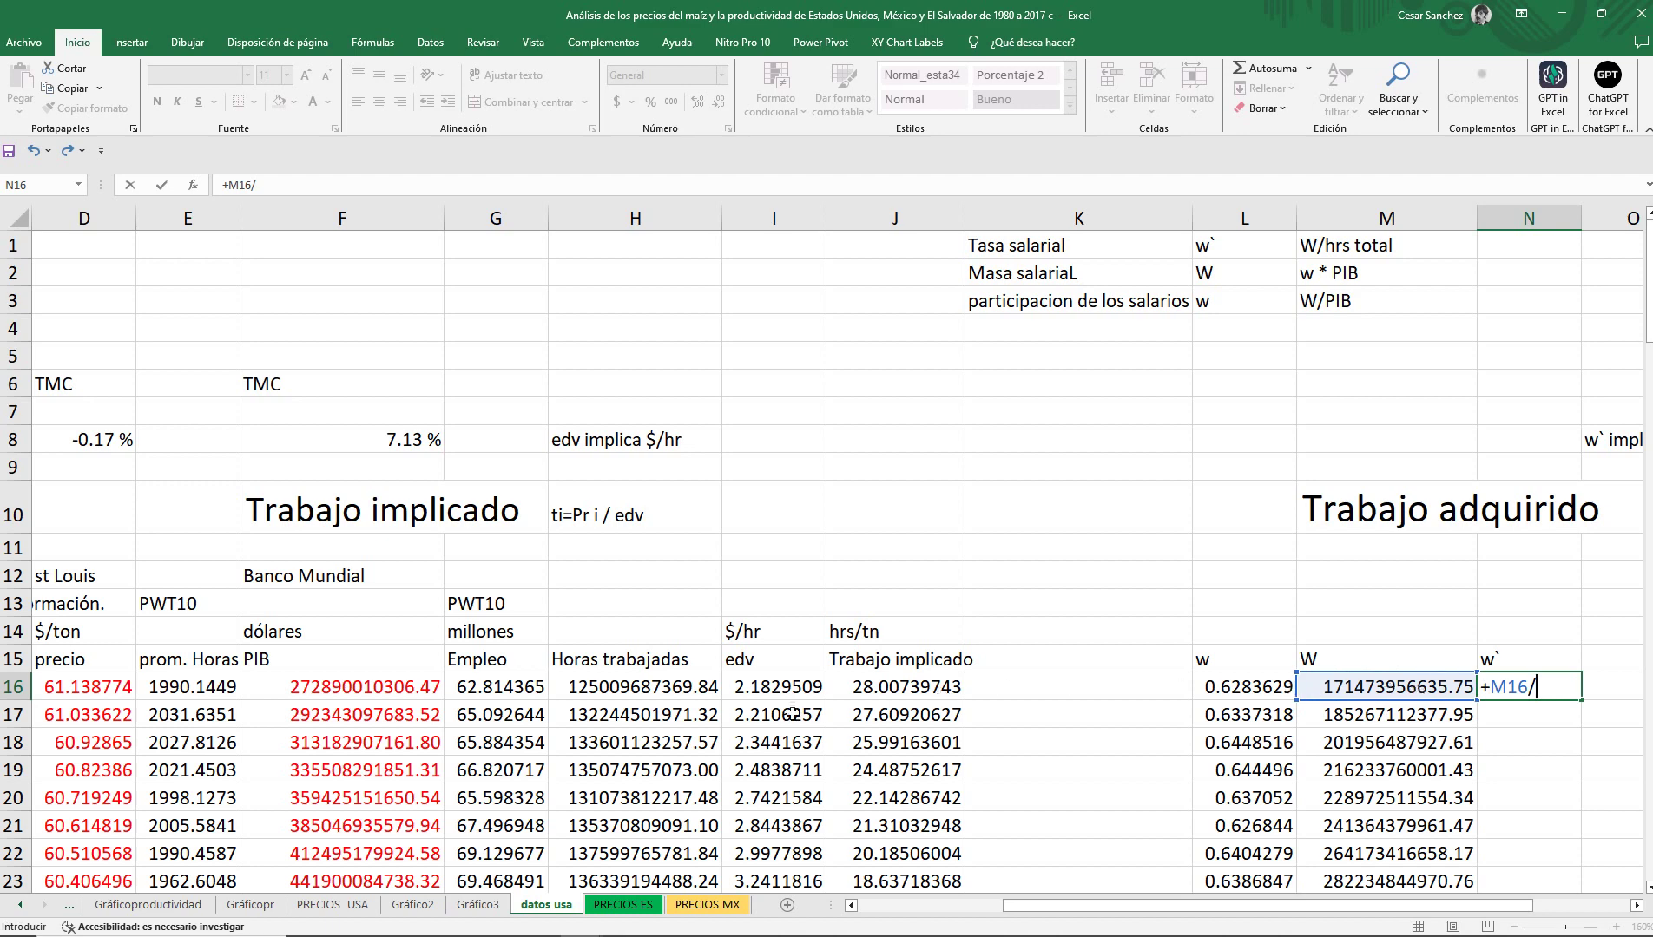
left_click(683, 694)
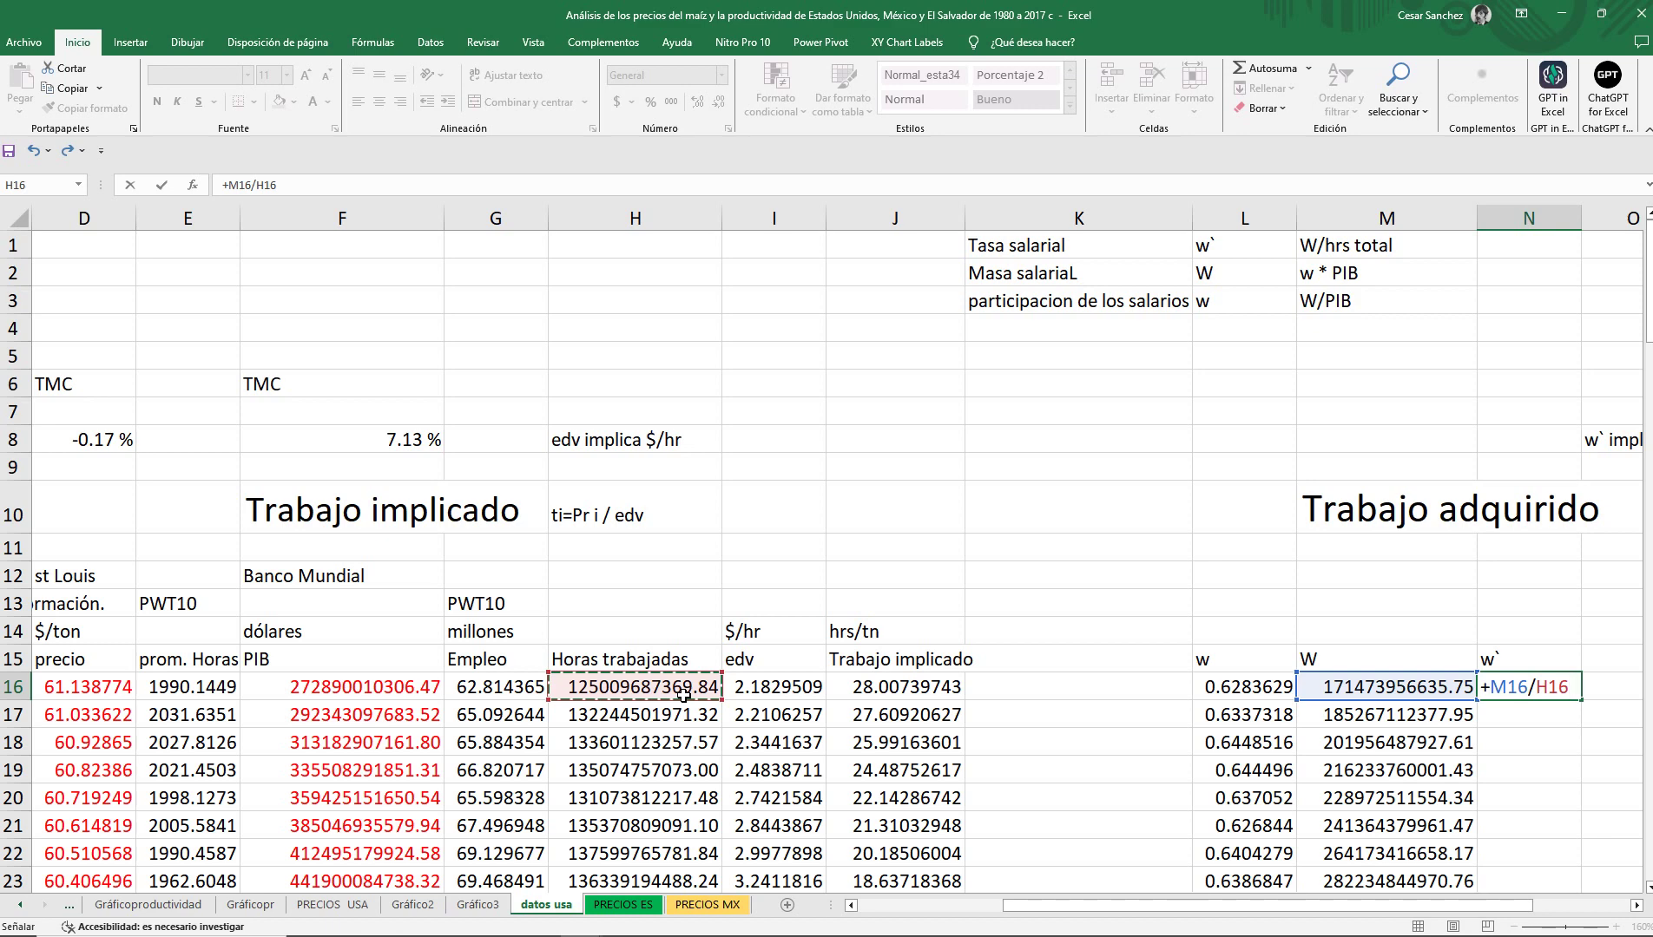
key("Return")
left_click(1554, 687)
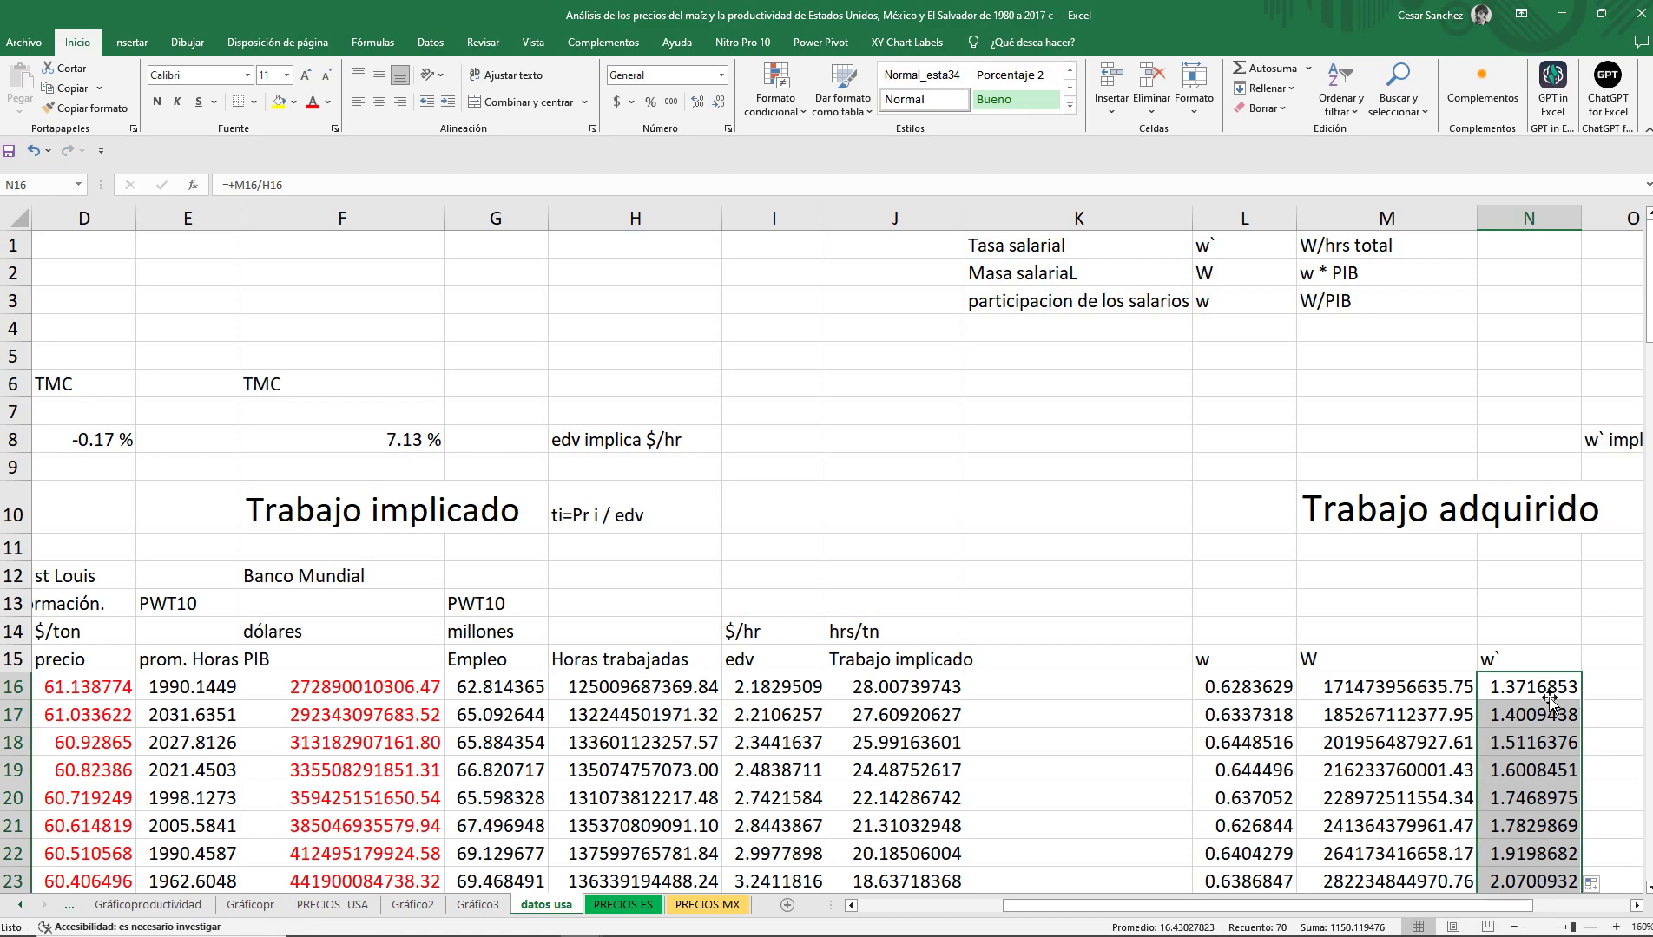
Check the wage rate series down to its last row and enter the label "tmc" in L92 below the wage share column.
scroll(1503, 743, "down", 2)
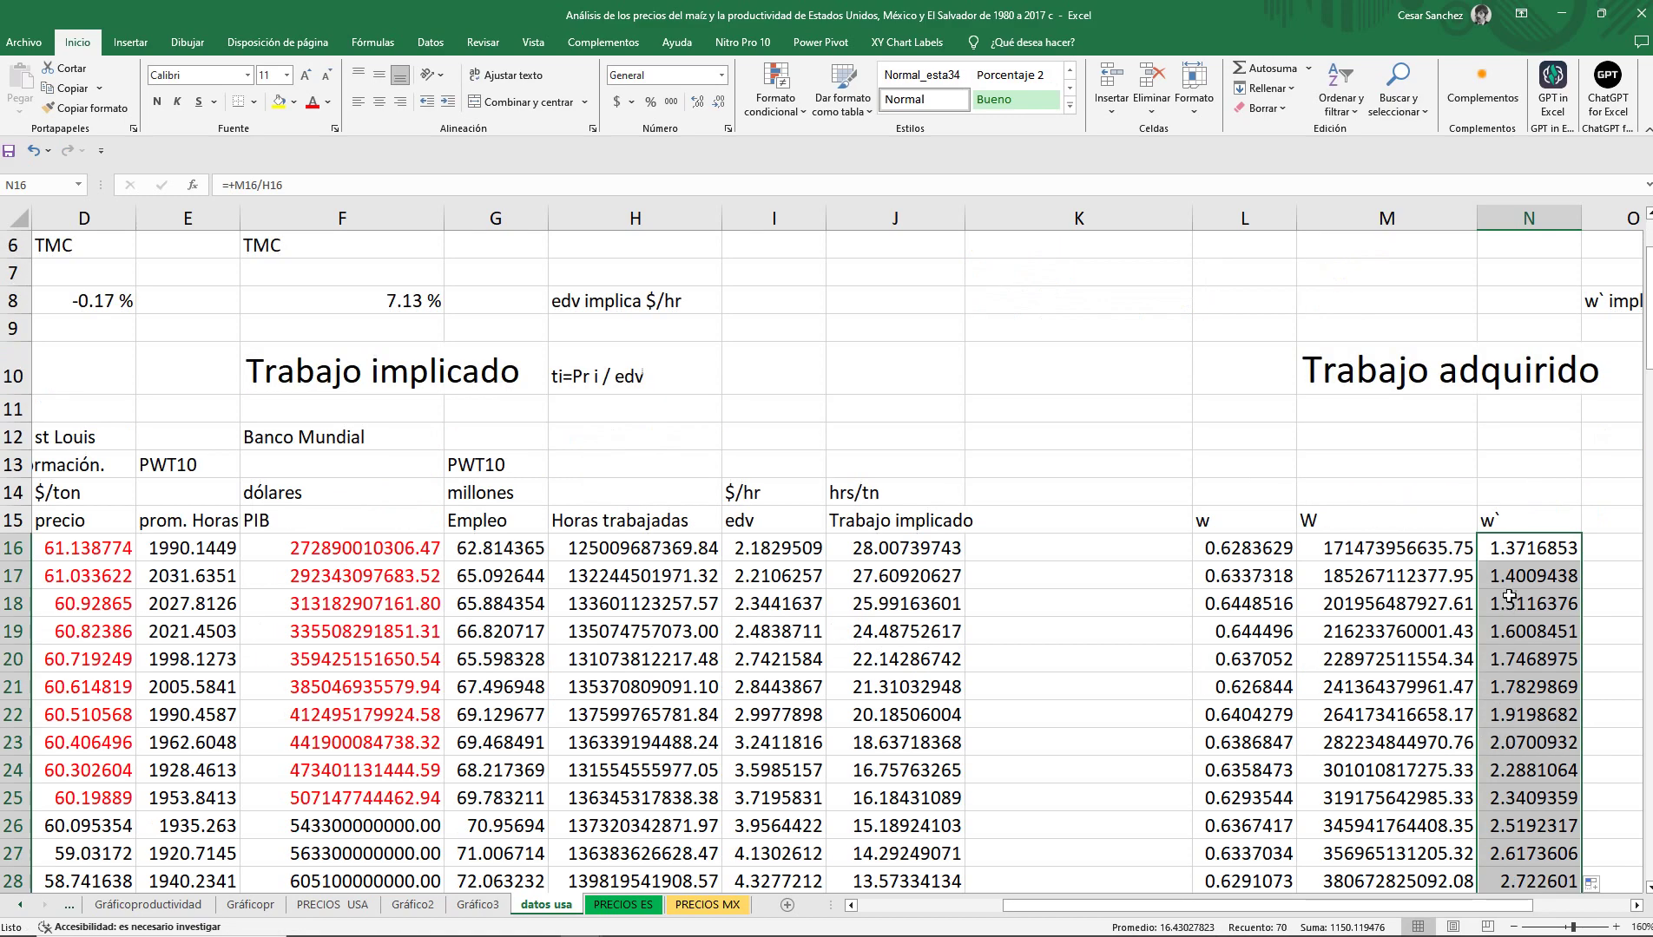
scroll(1517, 570, "down", 3)
scroll(1517, 570, "down", 20)
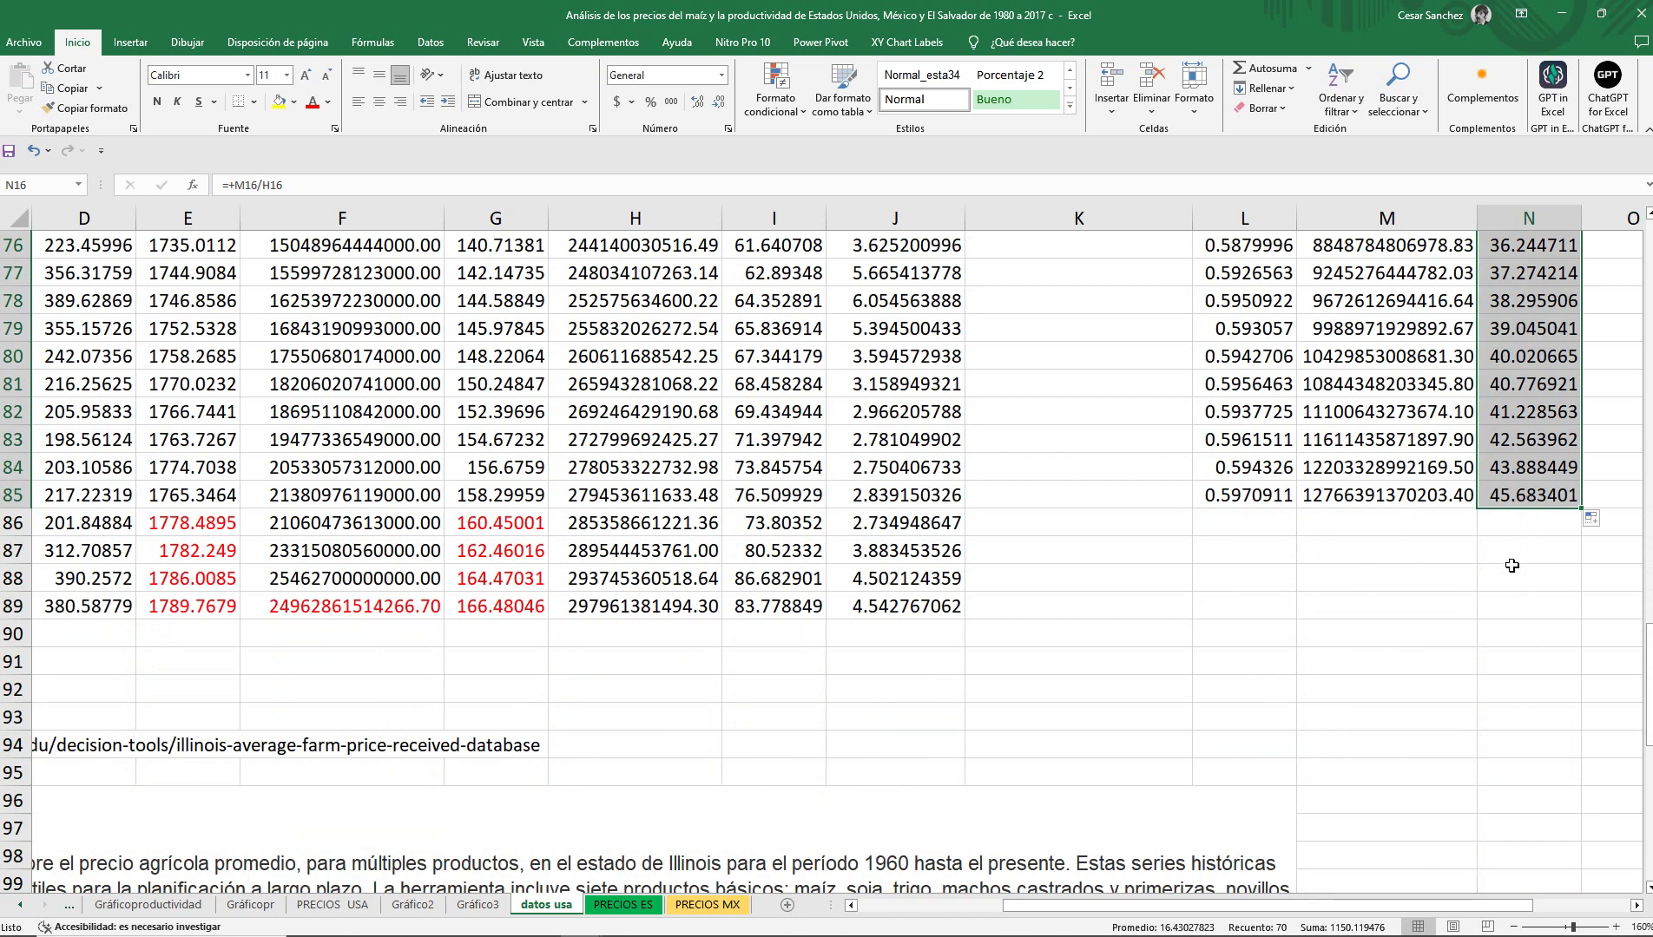
scroll(1481, 656, "up", 20)
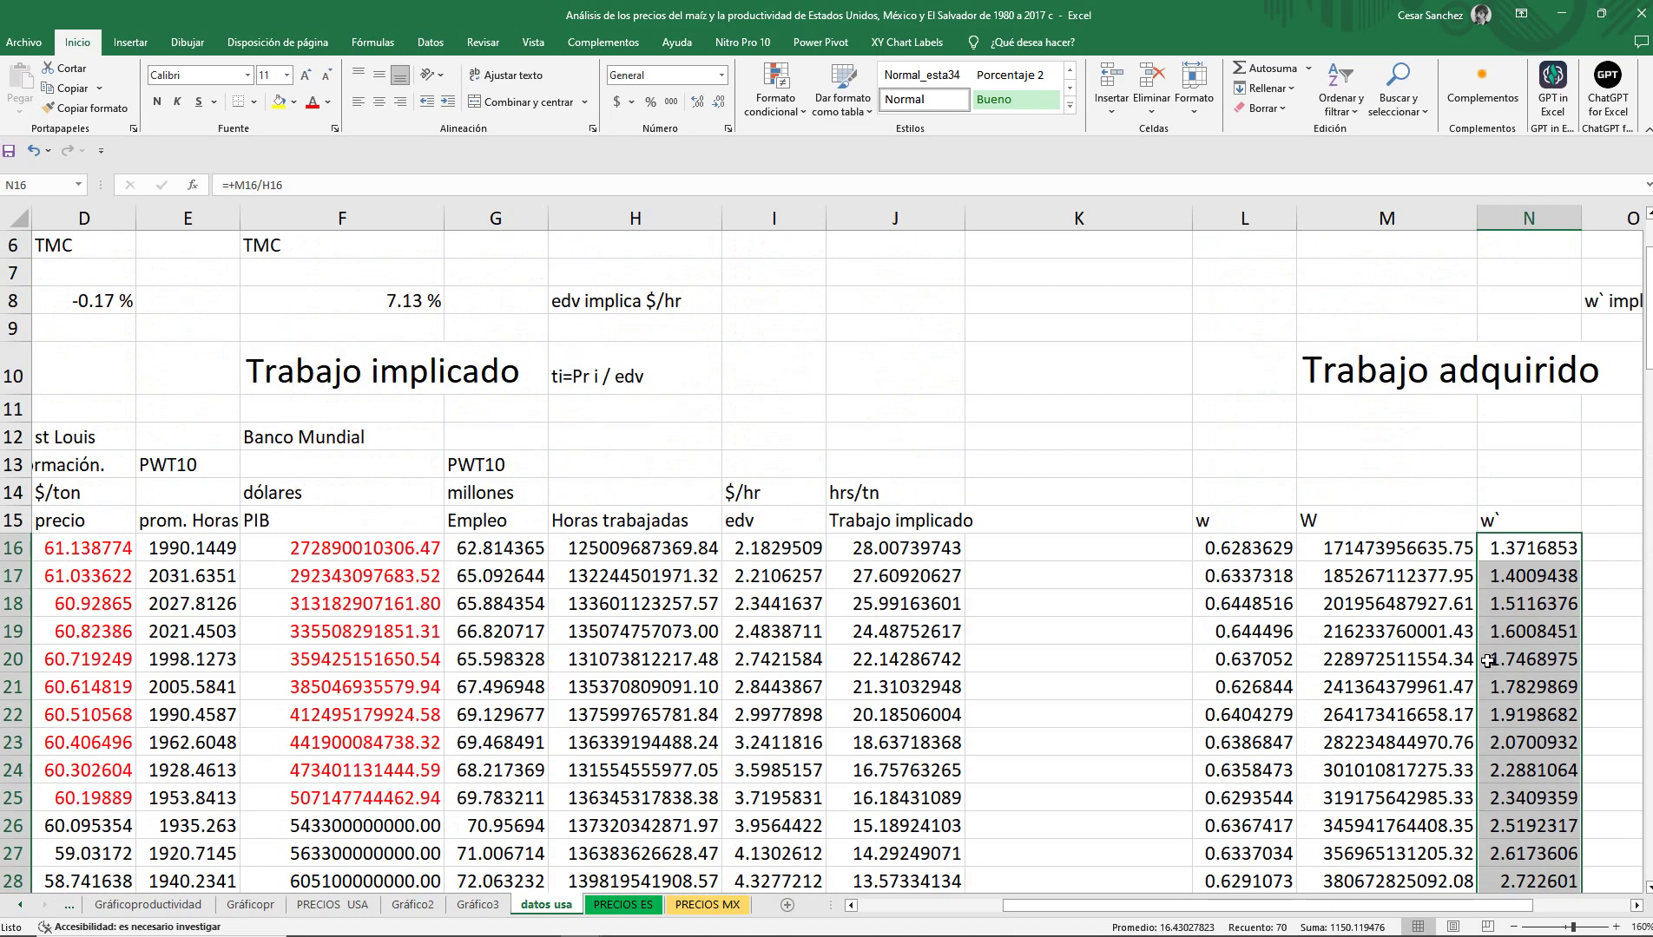
scroll(1487, 660, "down", 18)
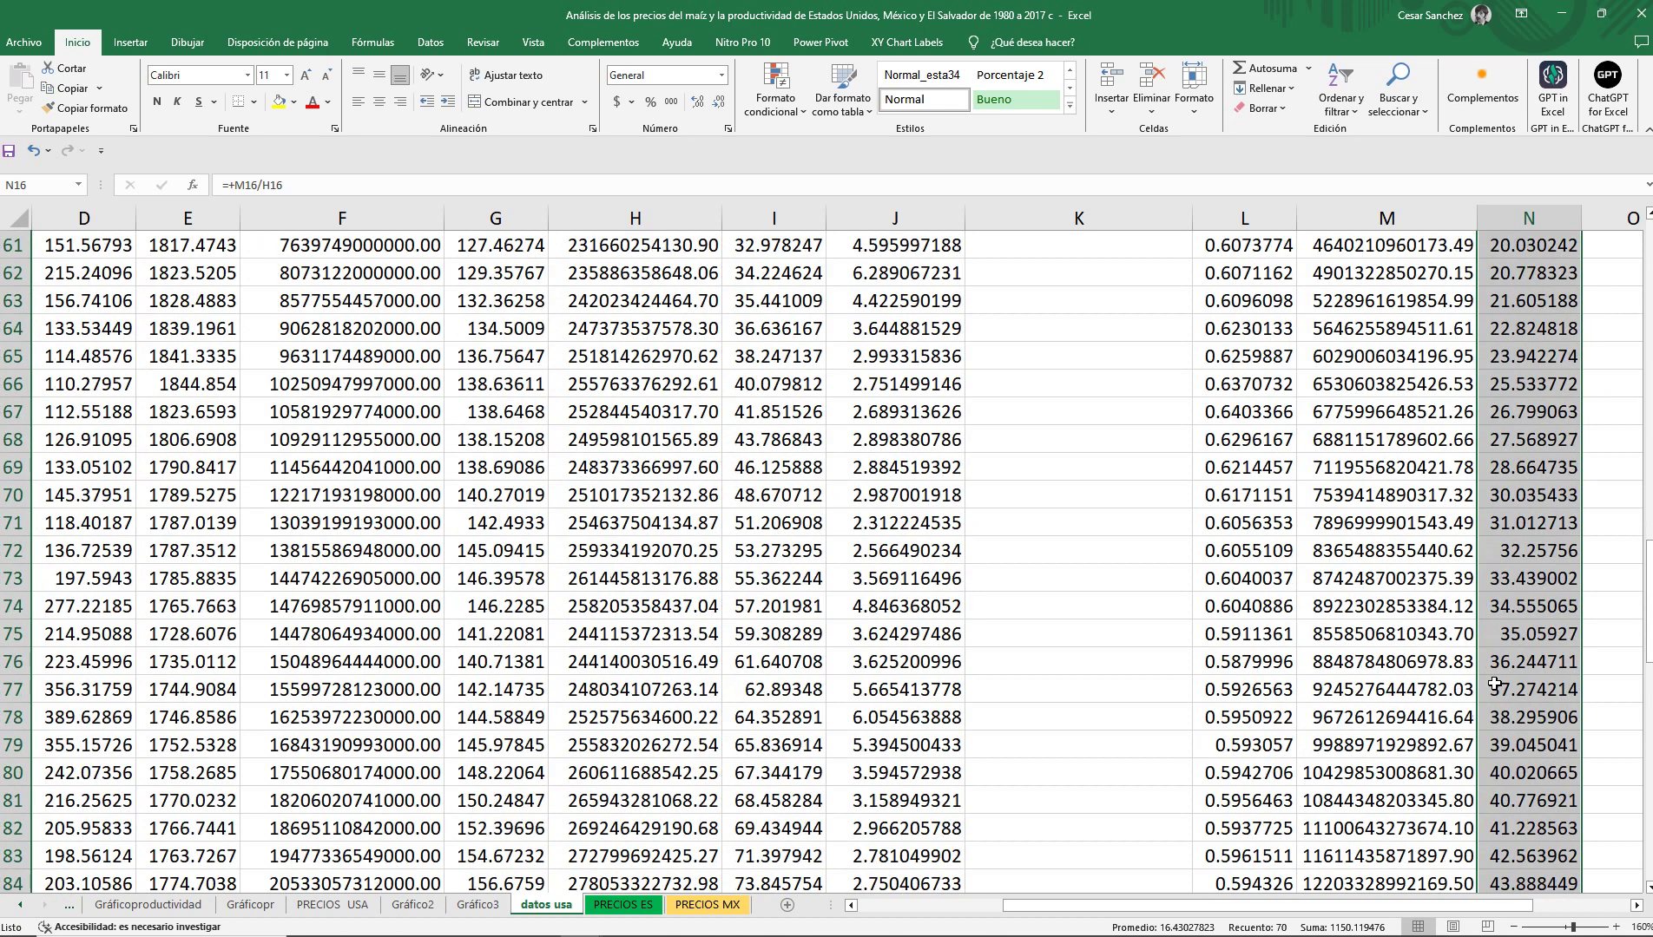
scroll(1493, 686, "down", 5)
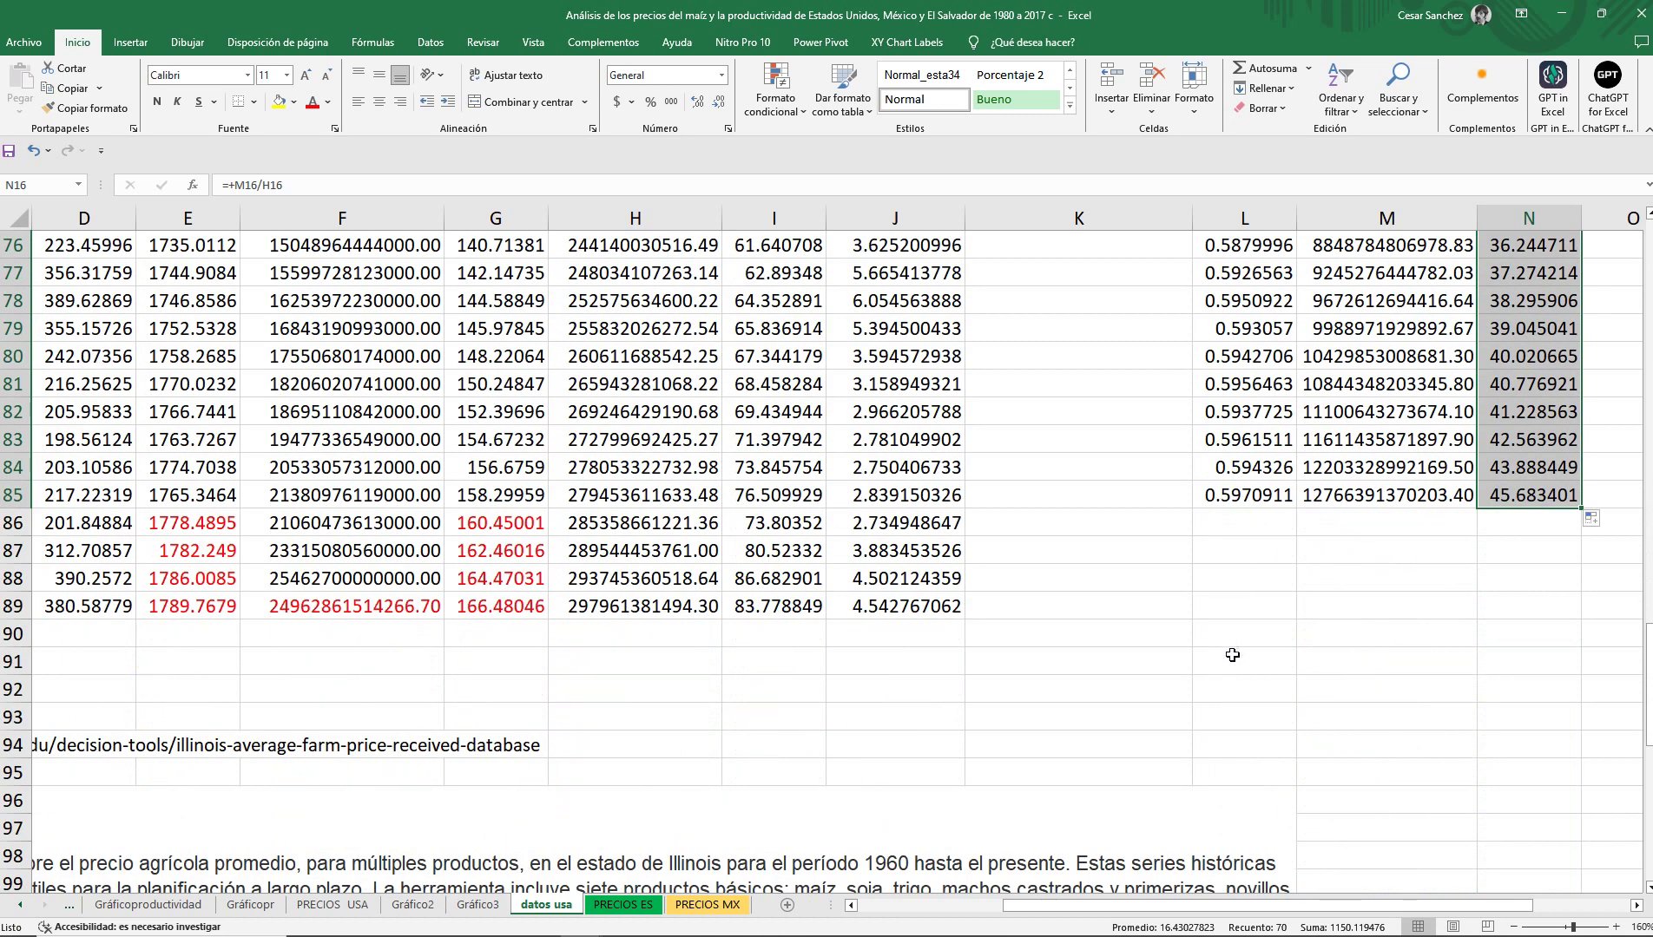
left_click(1228, 686)
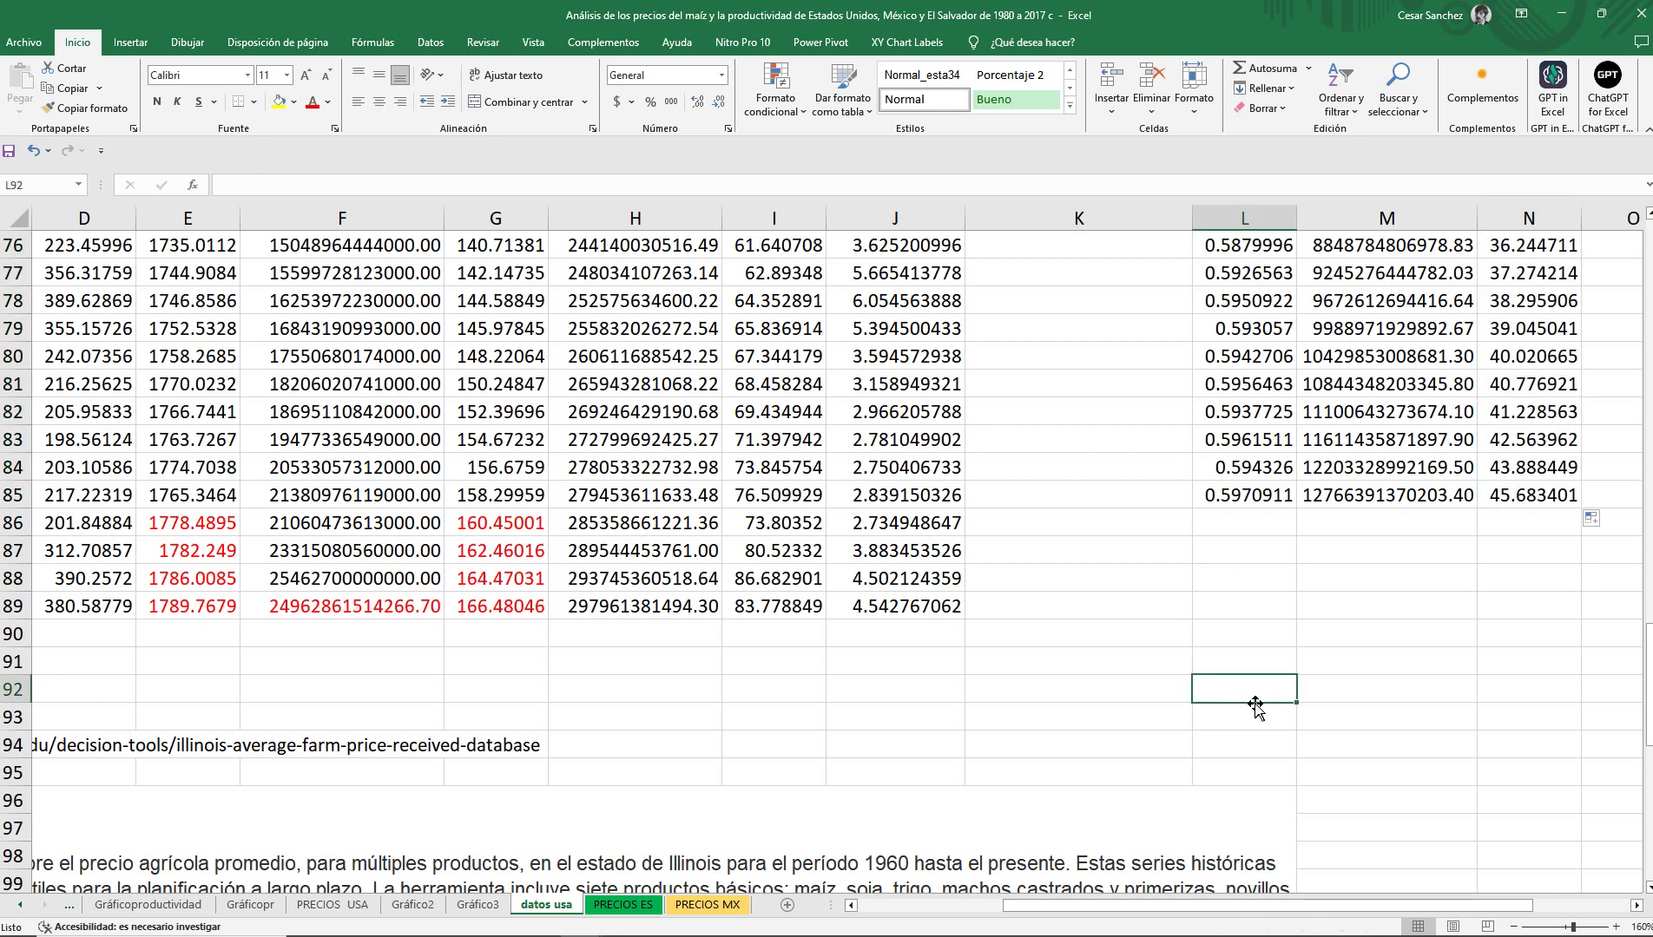
type("tmc")
key("Return")
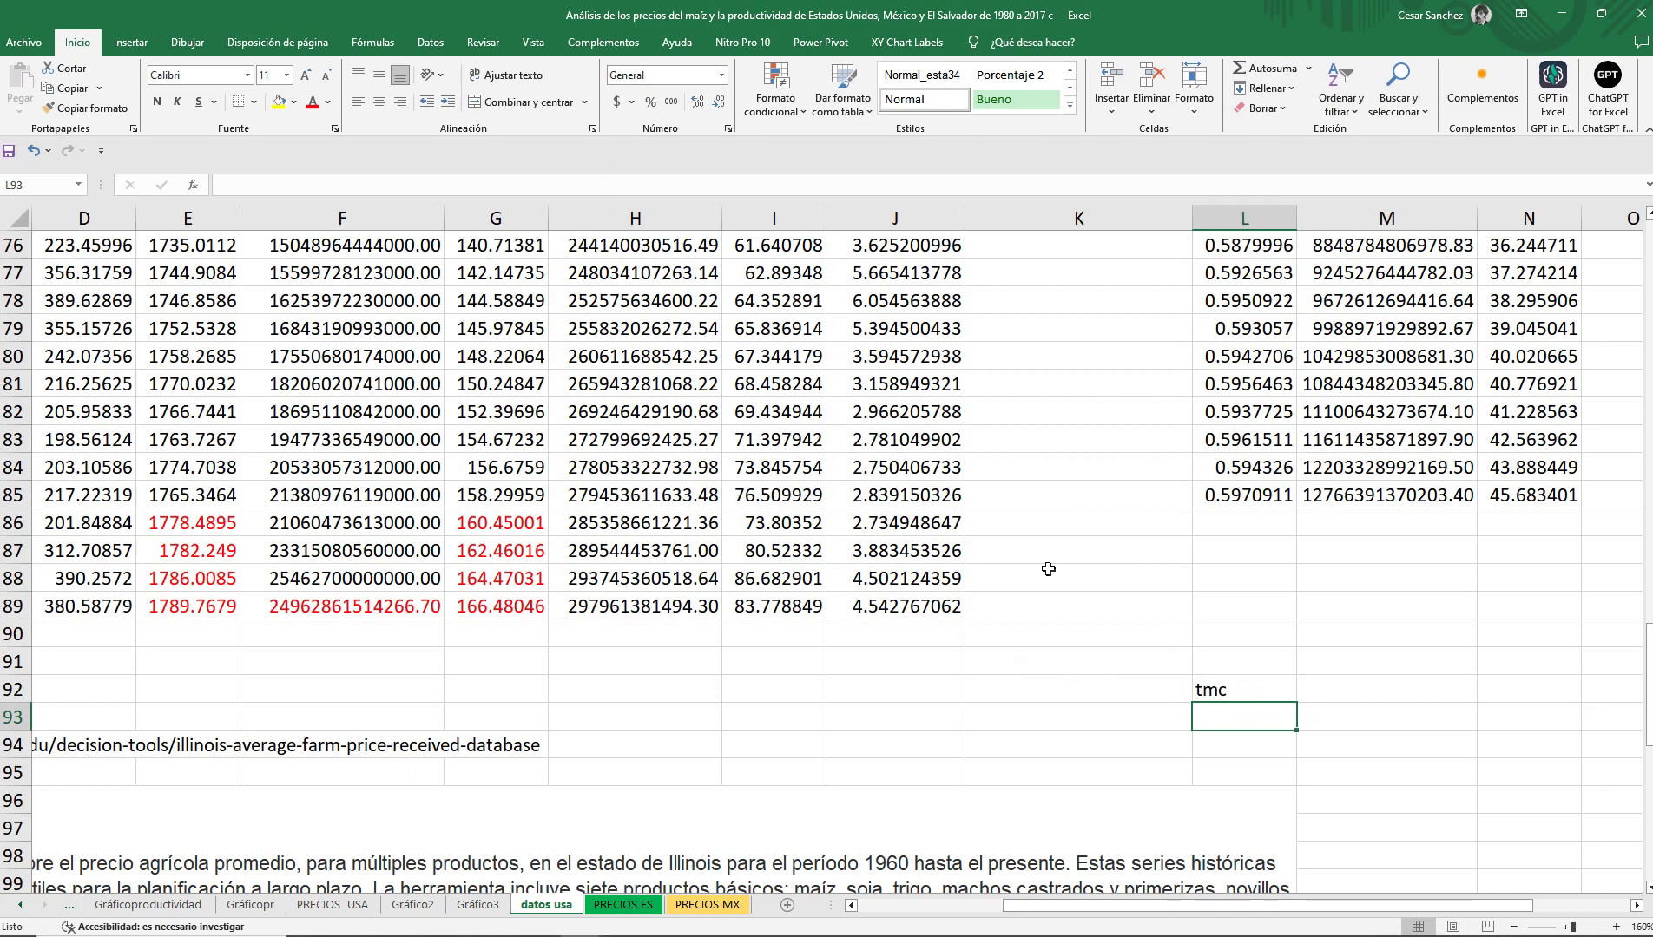
Enter the years 1950 and 1951 in K16:K17 and fill the year series down to 2023.
scroll(1095, 501, "up", 10)
scroll(1096, 501, "up", 12)
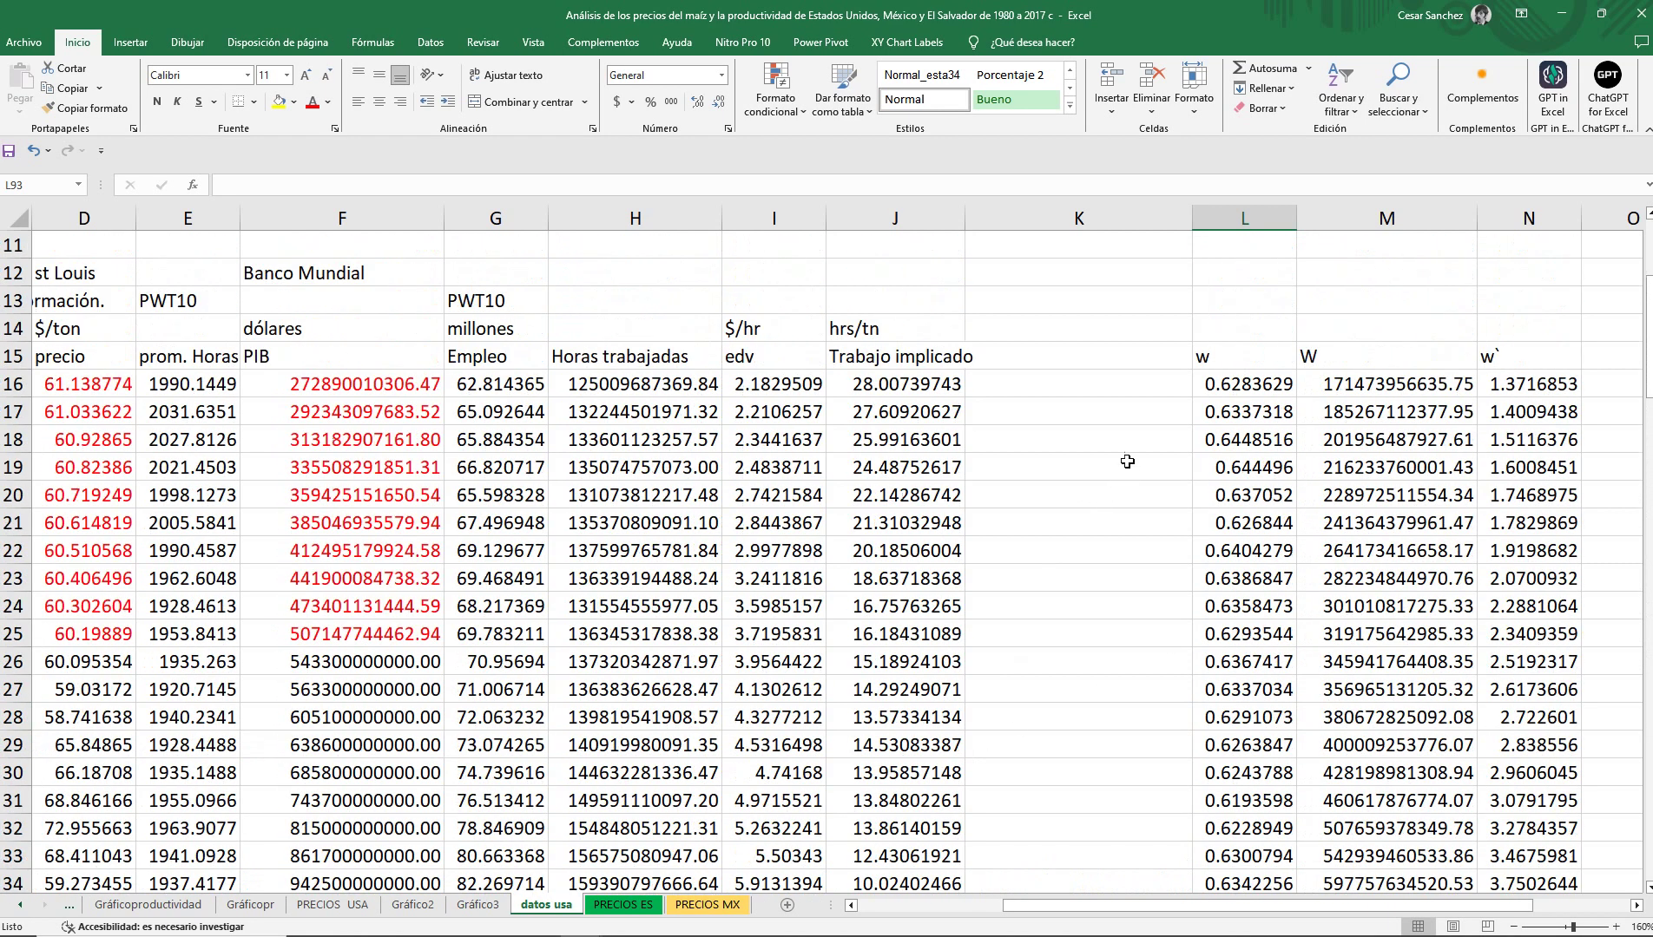
left_click(1095, 383)
type("1950")
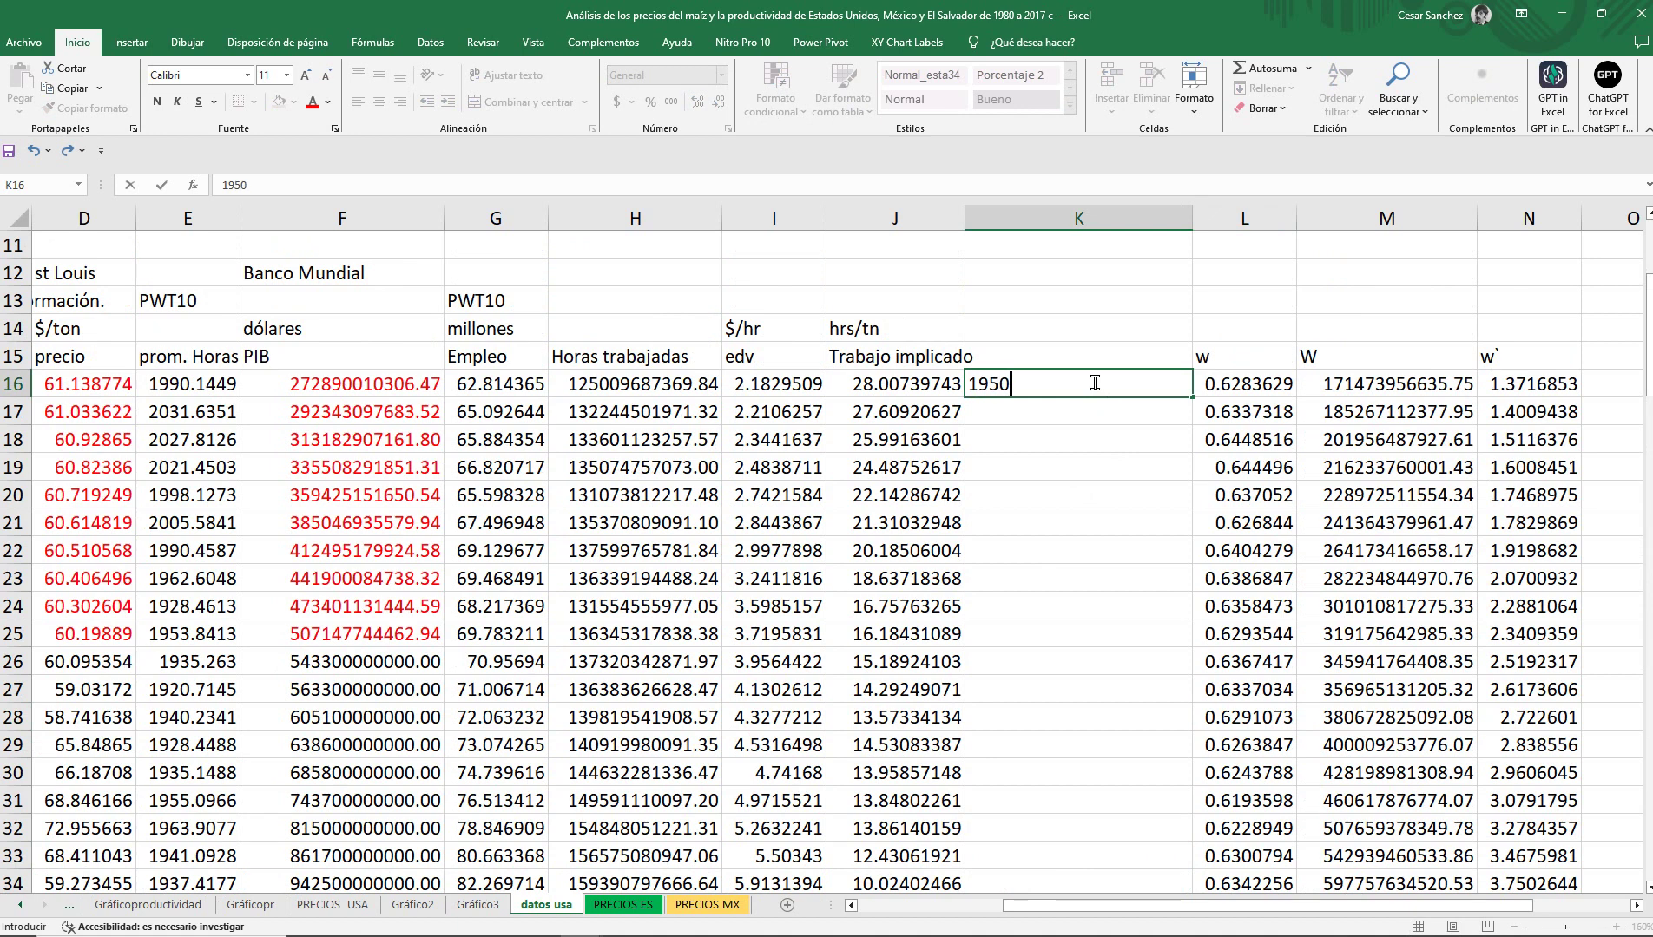
key("Return")
type("1951")
key("Return")
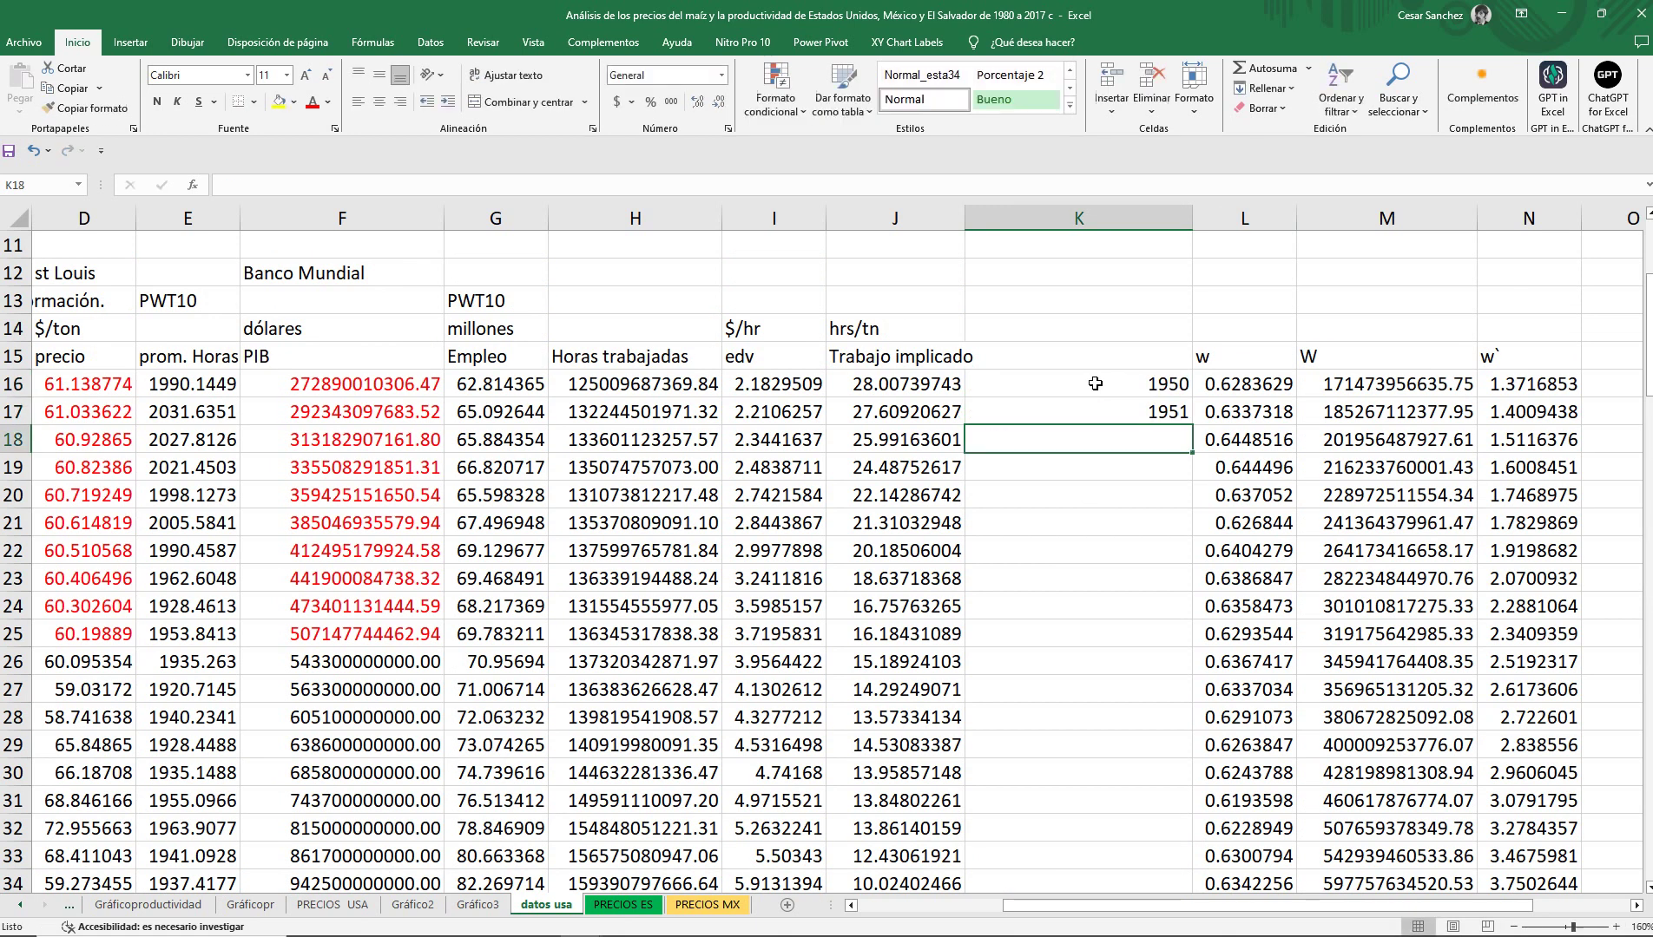
left_click(1168, 390)
left_click_drag(1168, 389, 1170, 413)
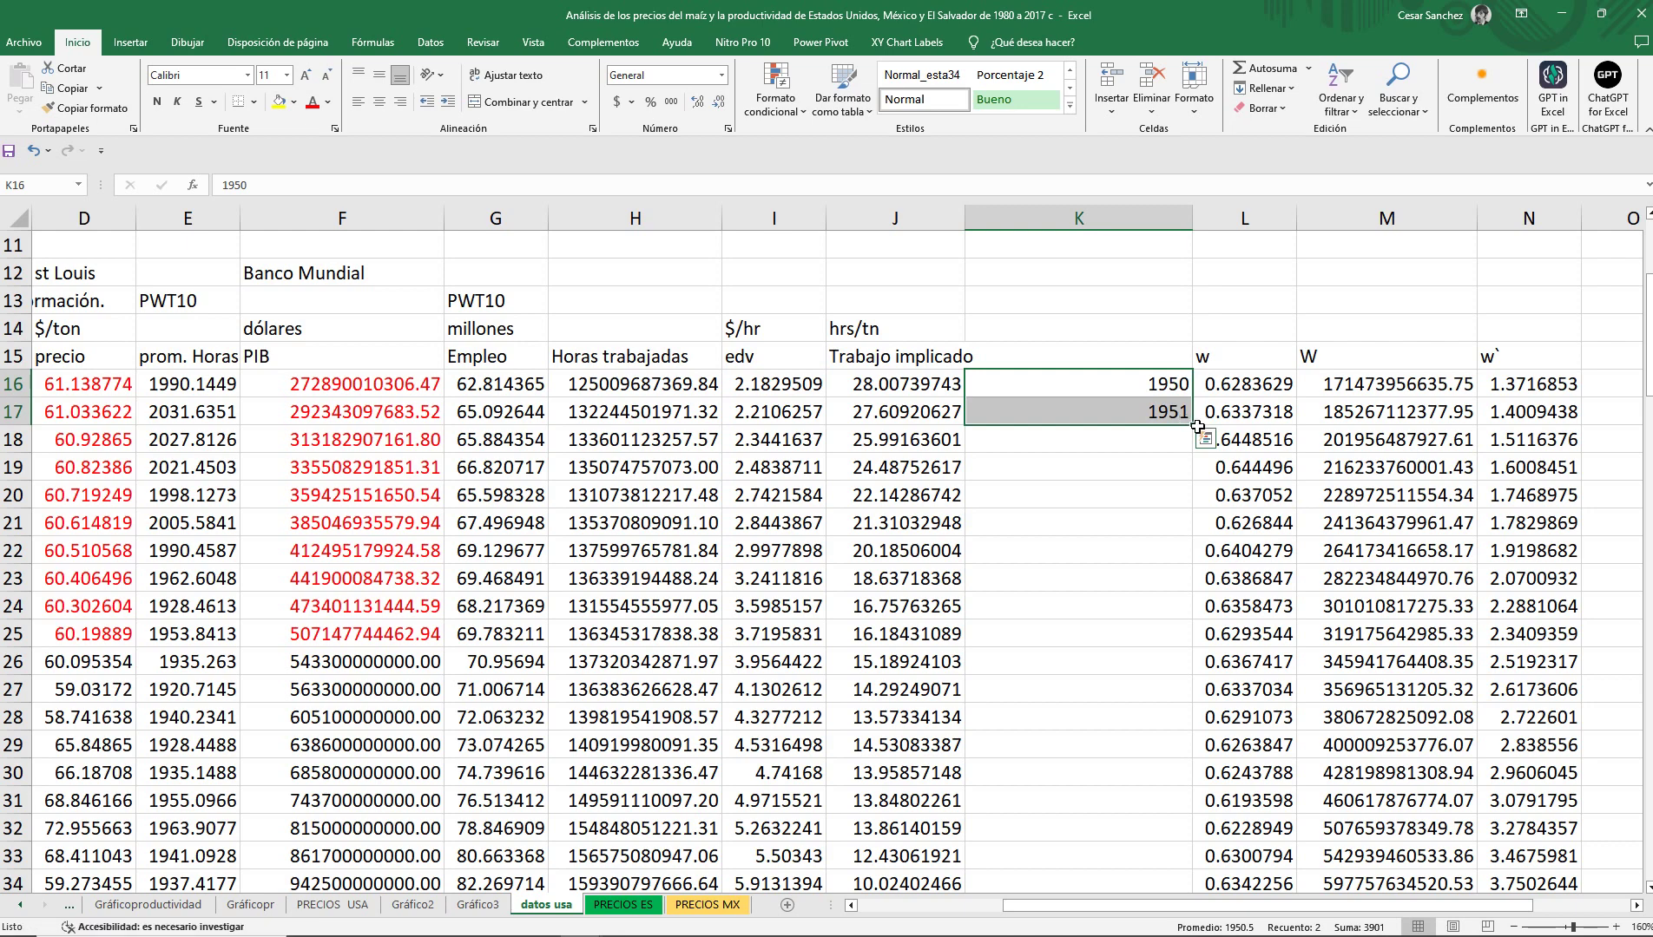
double_click(1194, 426)
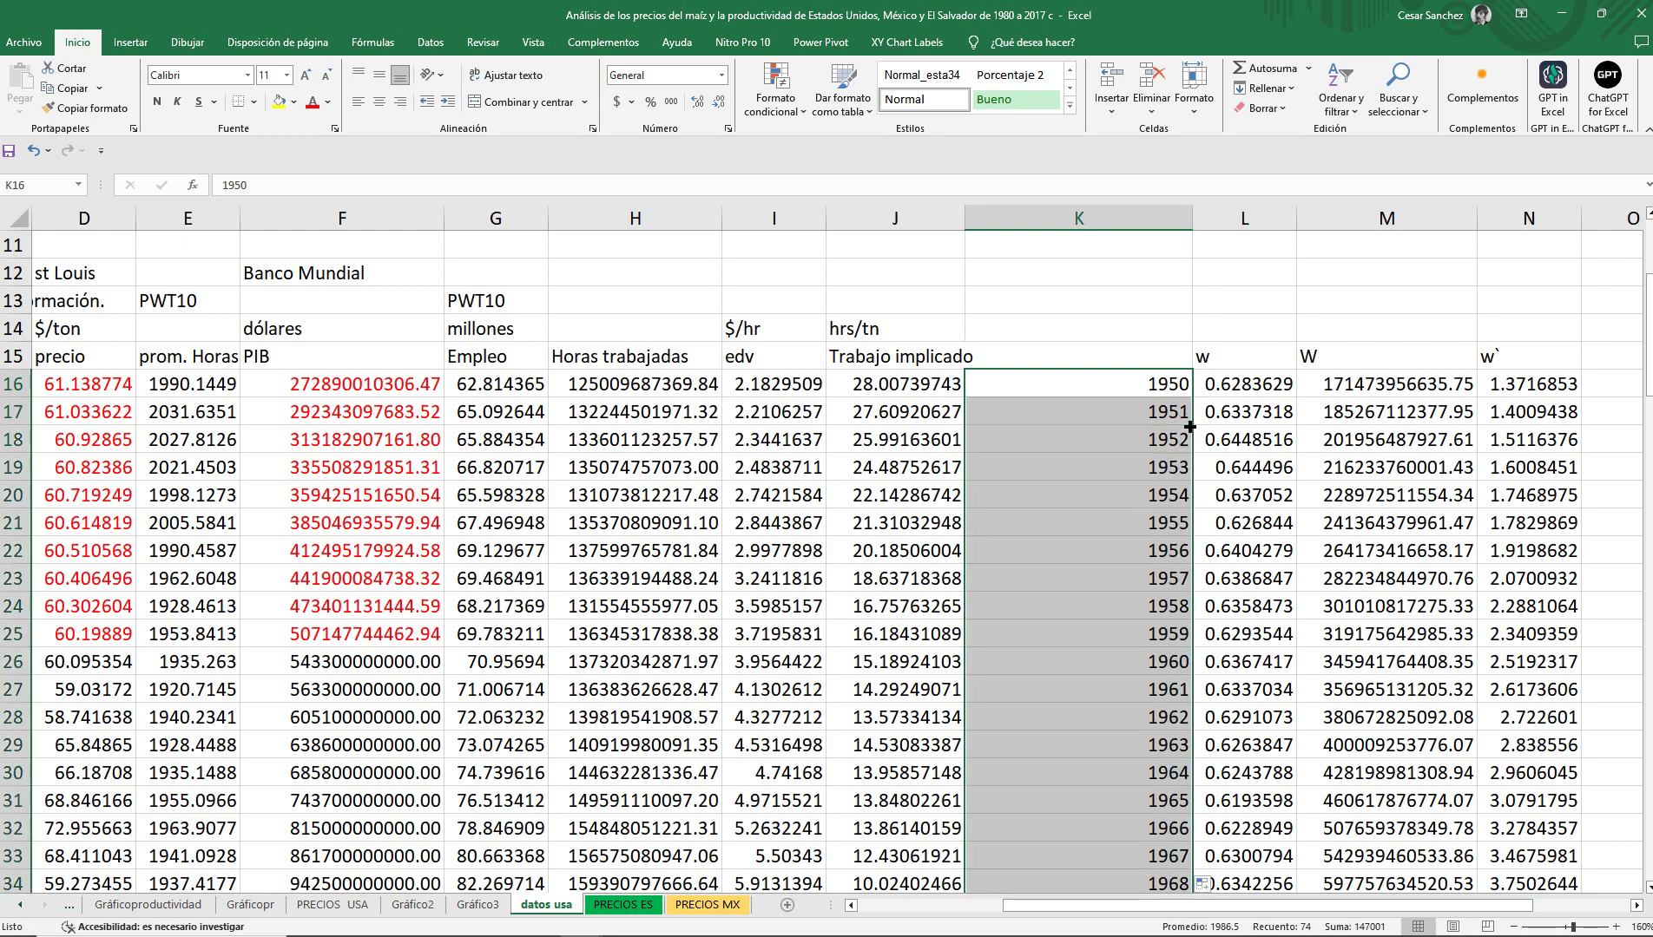
Examine the empty wage share cells for 2020 to 2023 and the 2008 to 2019 wage share values above them.
scroll(1151, 530, "down", 8)
scroll(1151, 531, "down", 13)
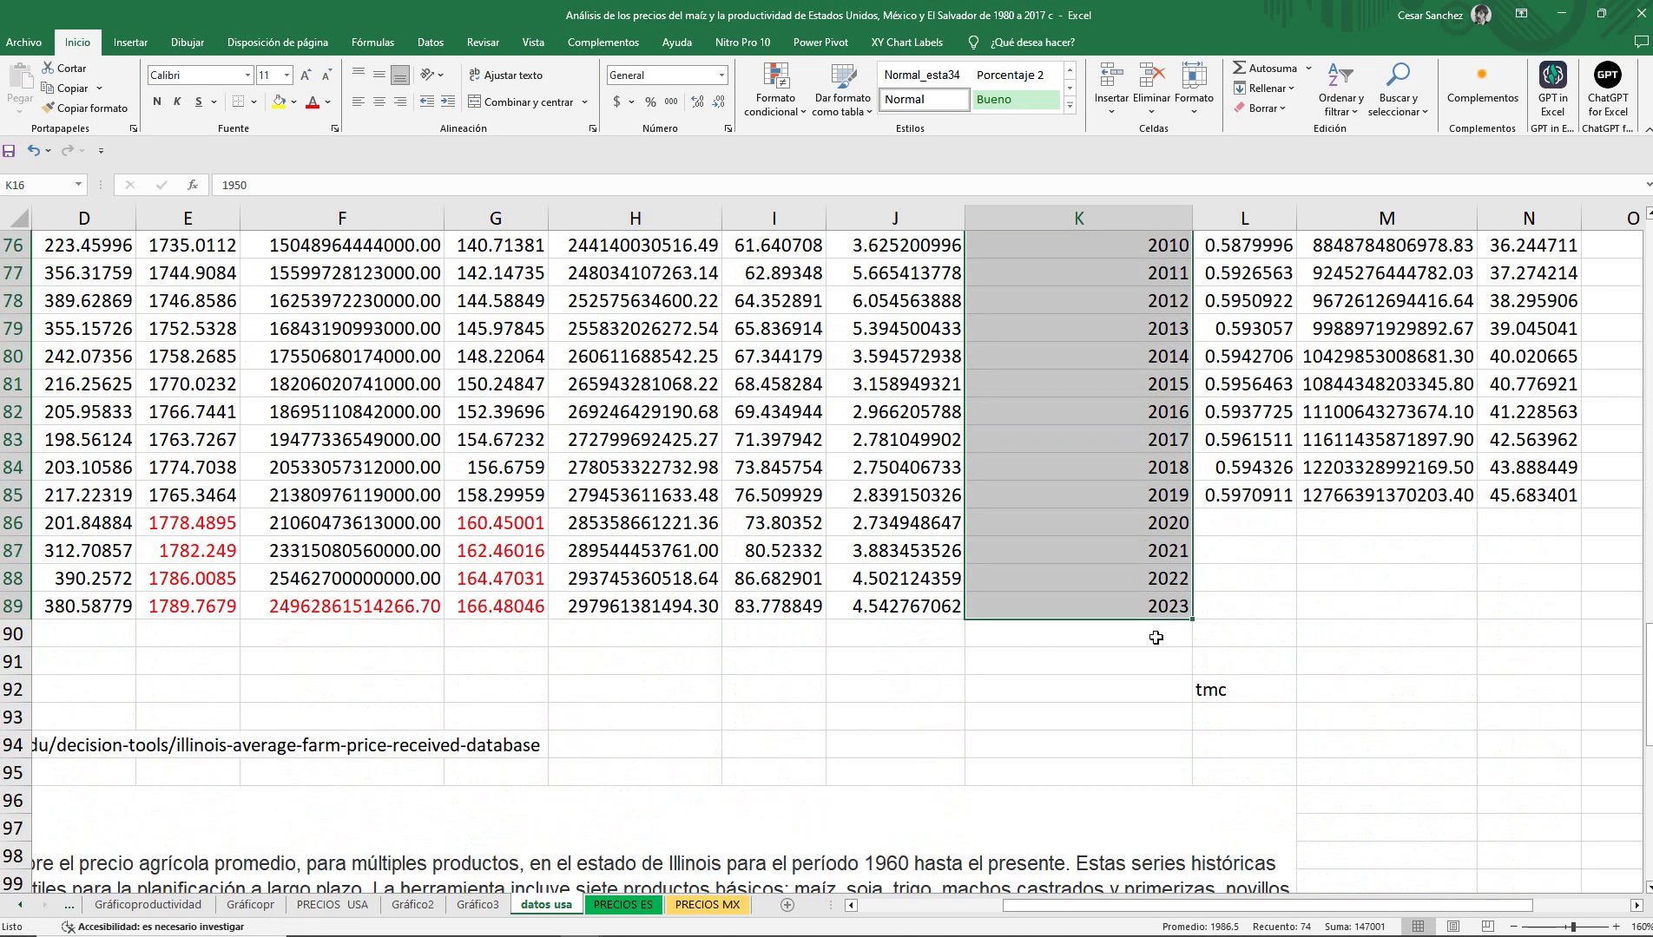
left_click(1244, 521)
left_click_drag(1244, 521, 1244, 599)
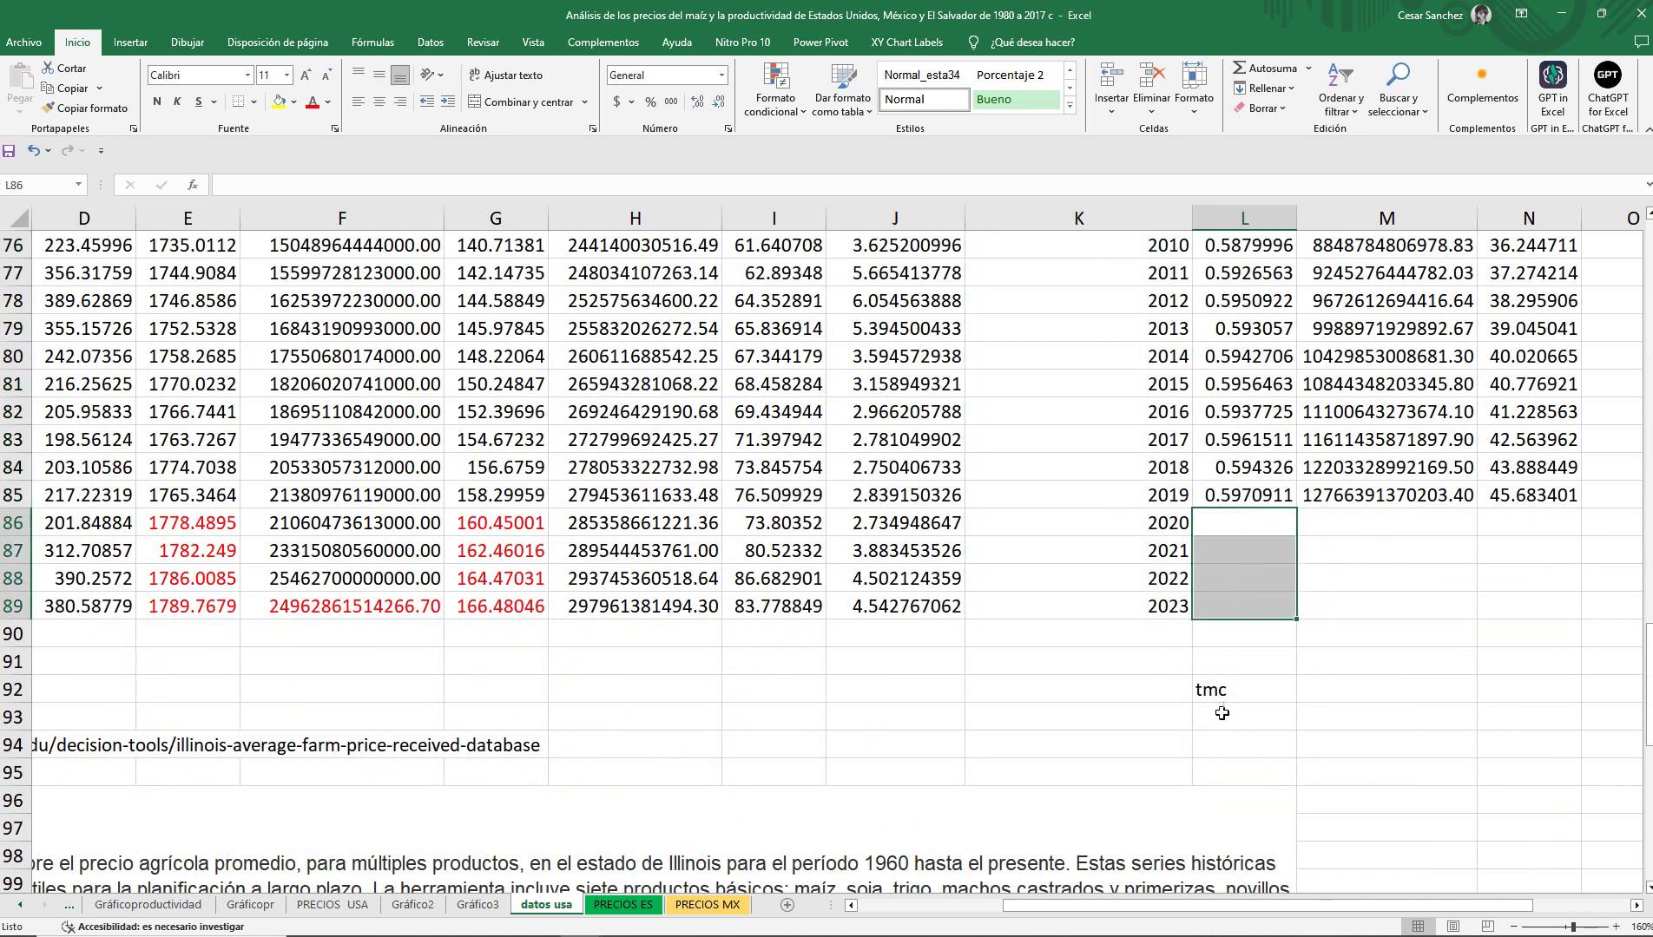
scroll(1263, 590, "up", 2)
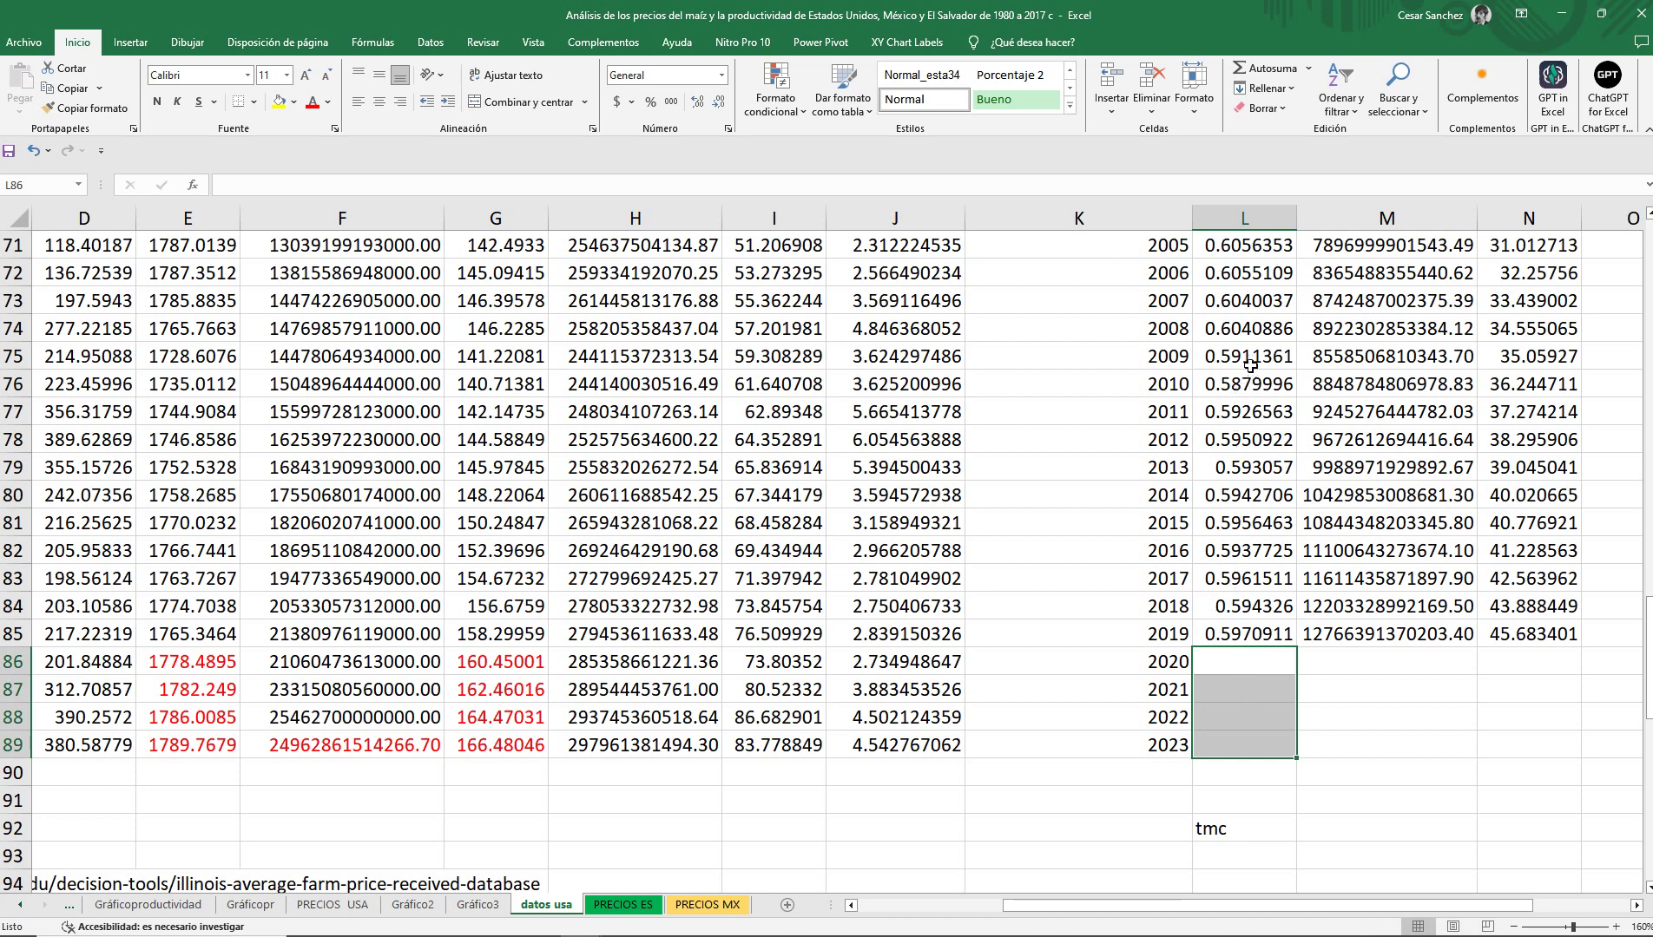
left_click(1245, 334)
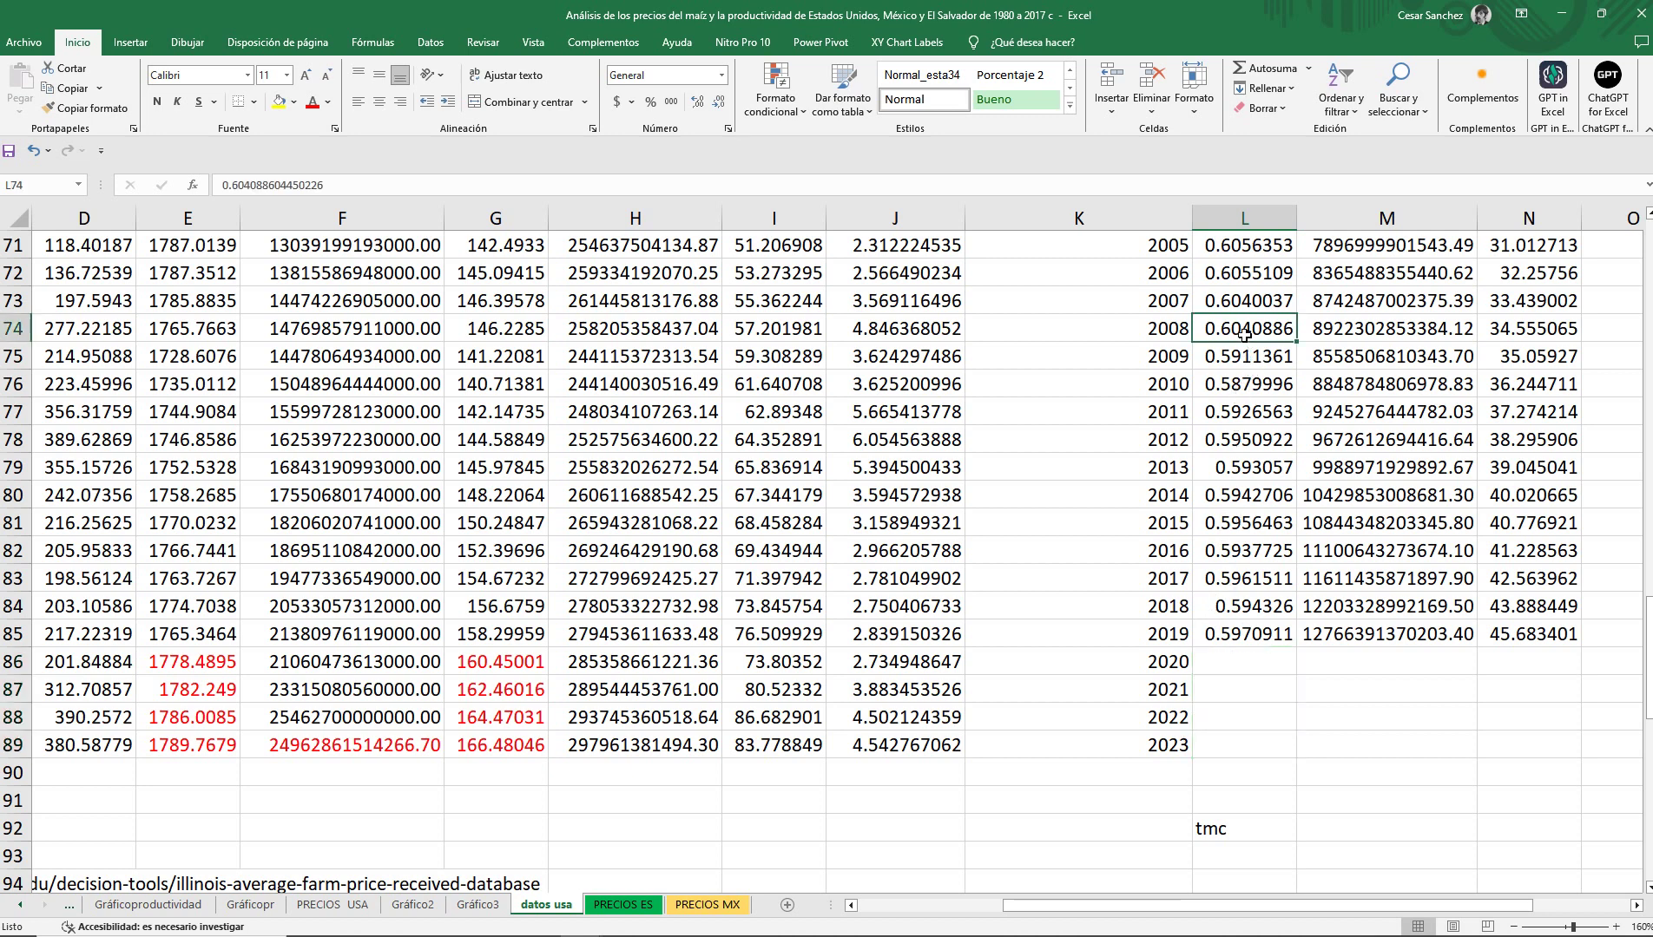
left_click_drag(1244, 334, 1256, 632)
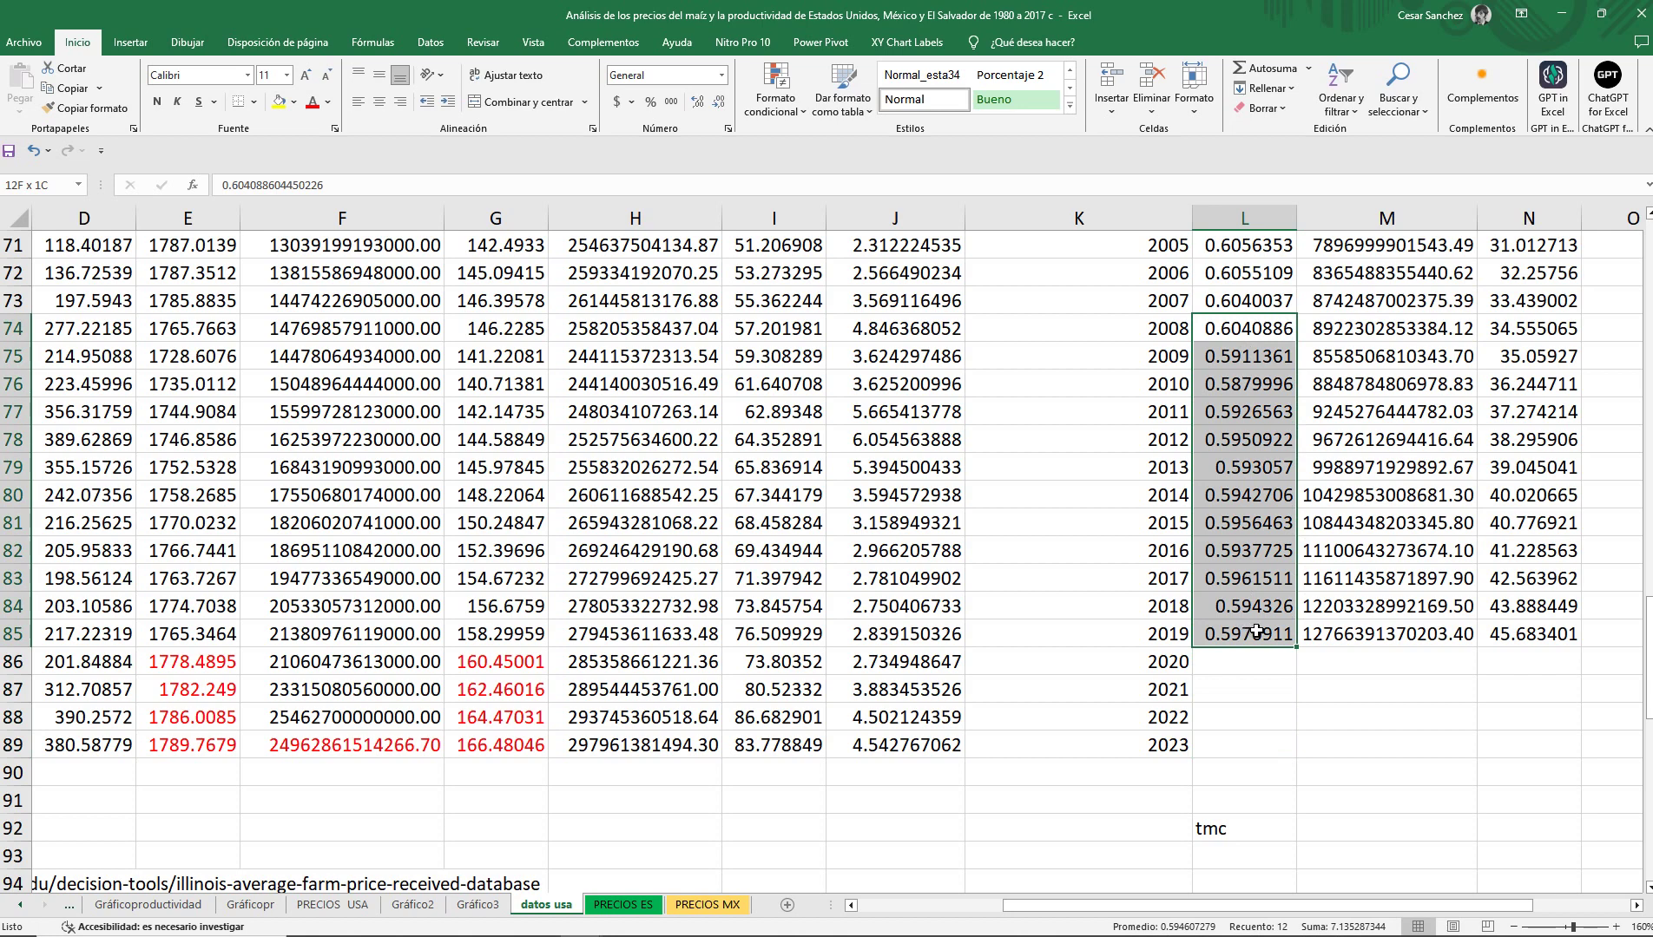
left_click_drag(1257, 632, 1256, 632)
scroll(1247, 467, "up", 3)
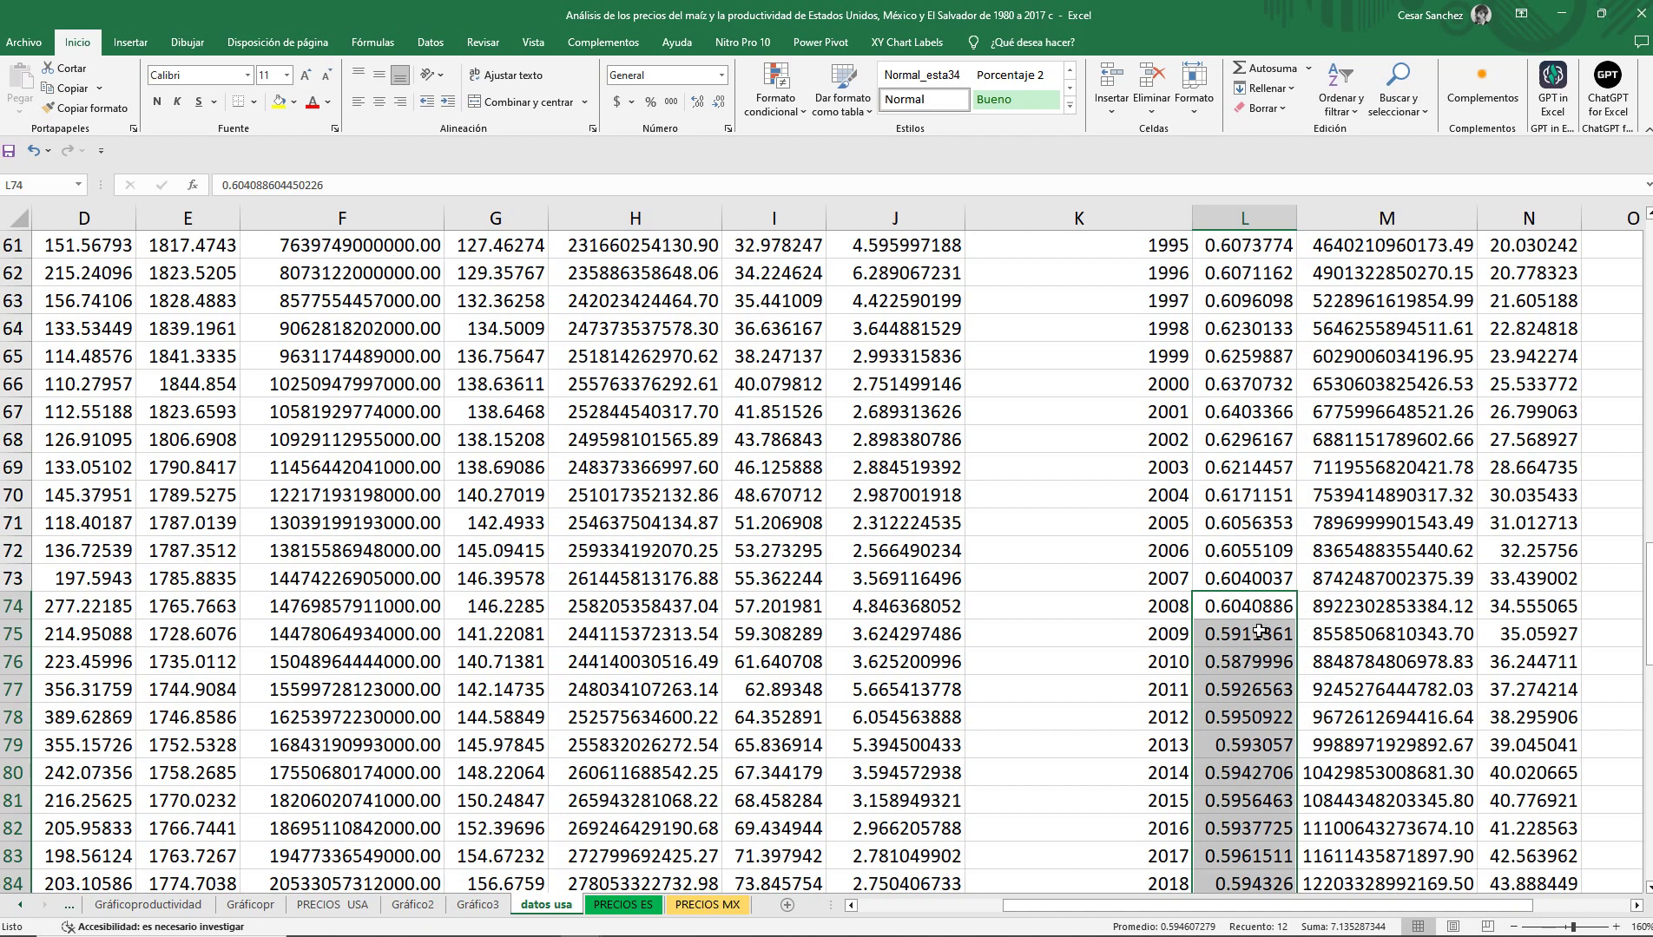
scroll(1254, 636, "down", 2)
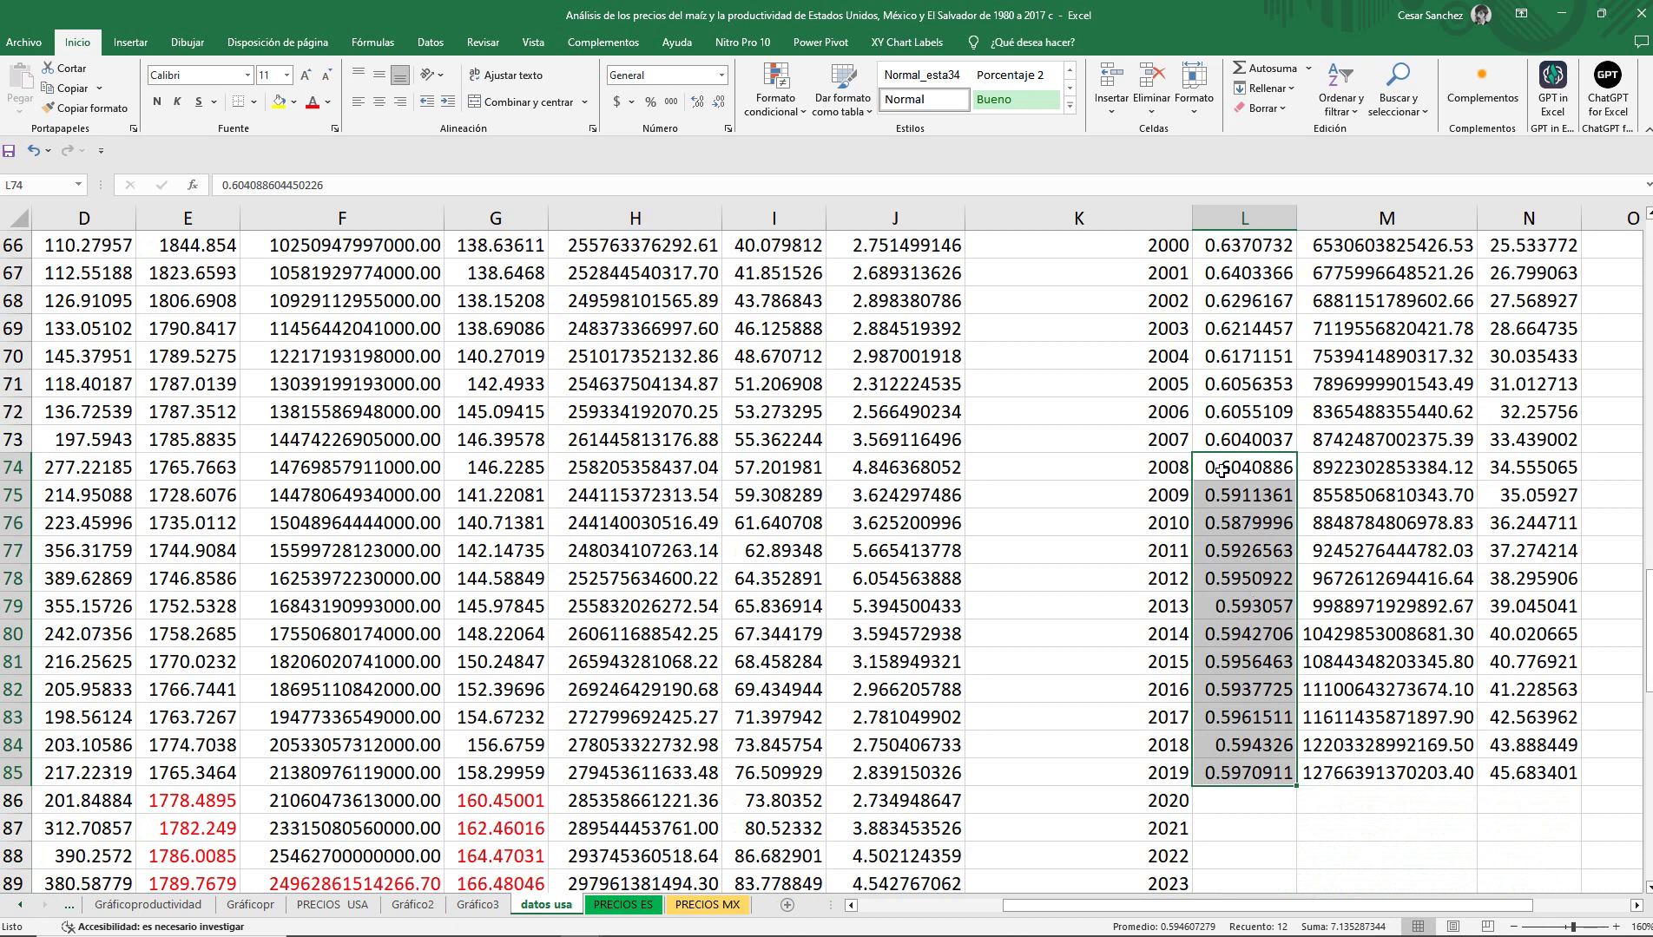
left_click_drag(1228, 469, 1243, 773)
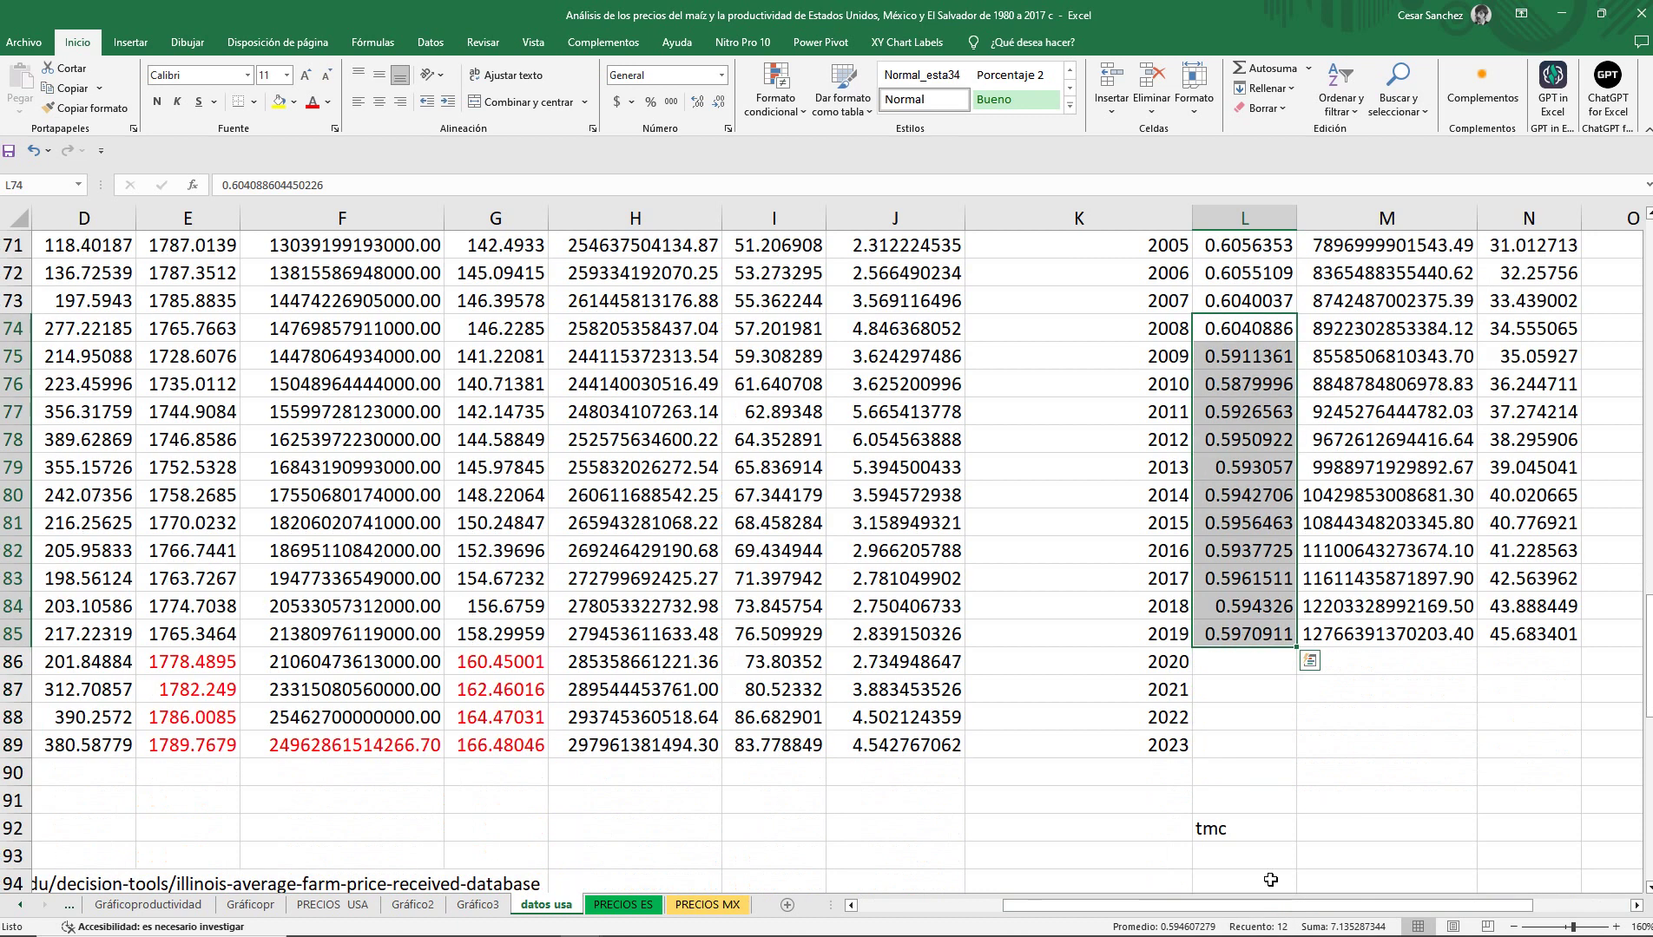
Build the growth rate formula in L93 under "tmc" as the 2019 to 2008 wage share ratio raised to a power, +(L85/L74)^(1/11).
scroll(1263, 875, "down", 2)
left_click(1233, 859)
type("+")
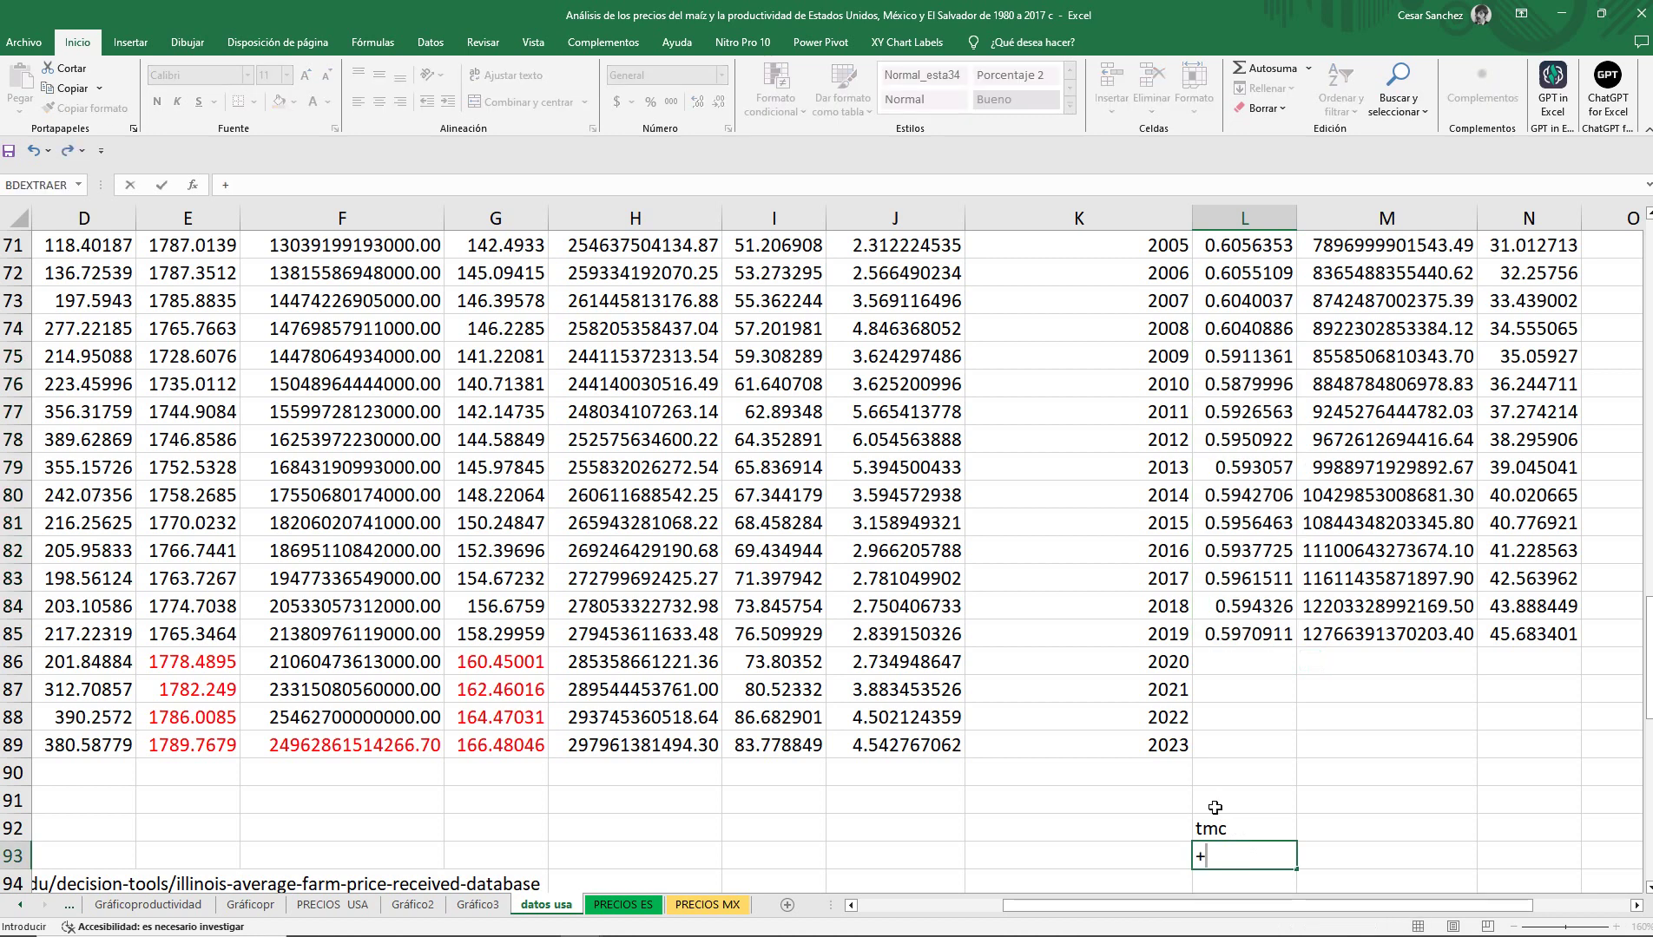
left_click(1236, 636)
type("/")
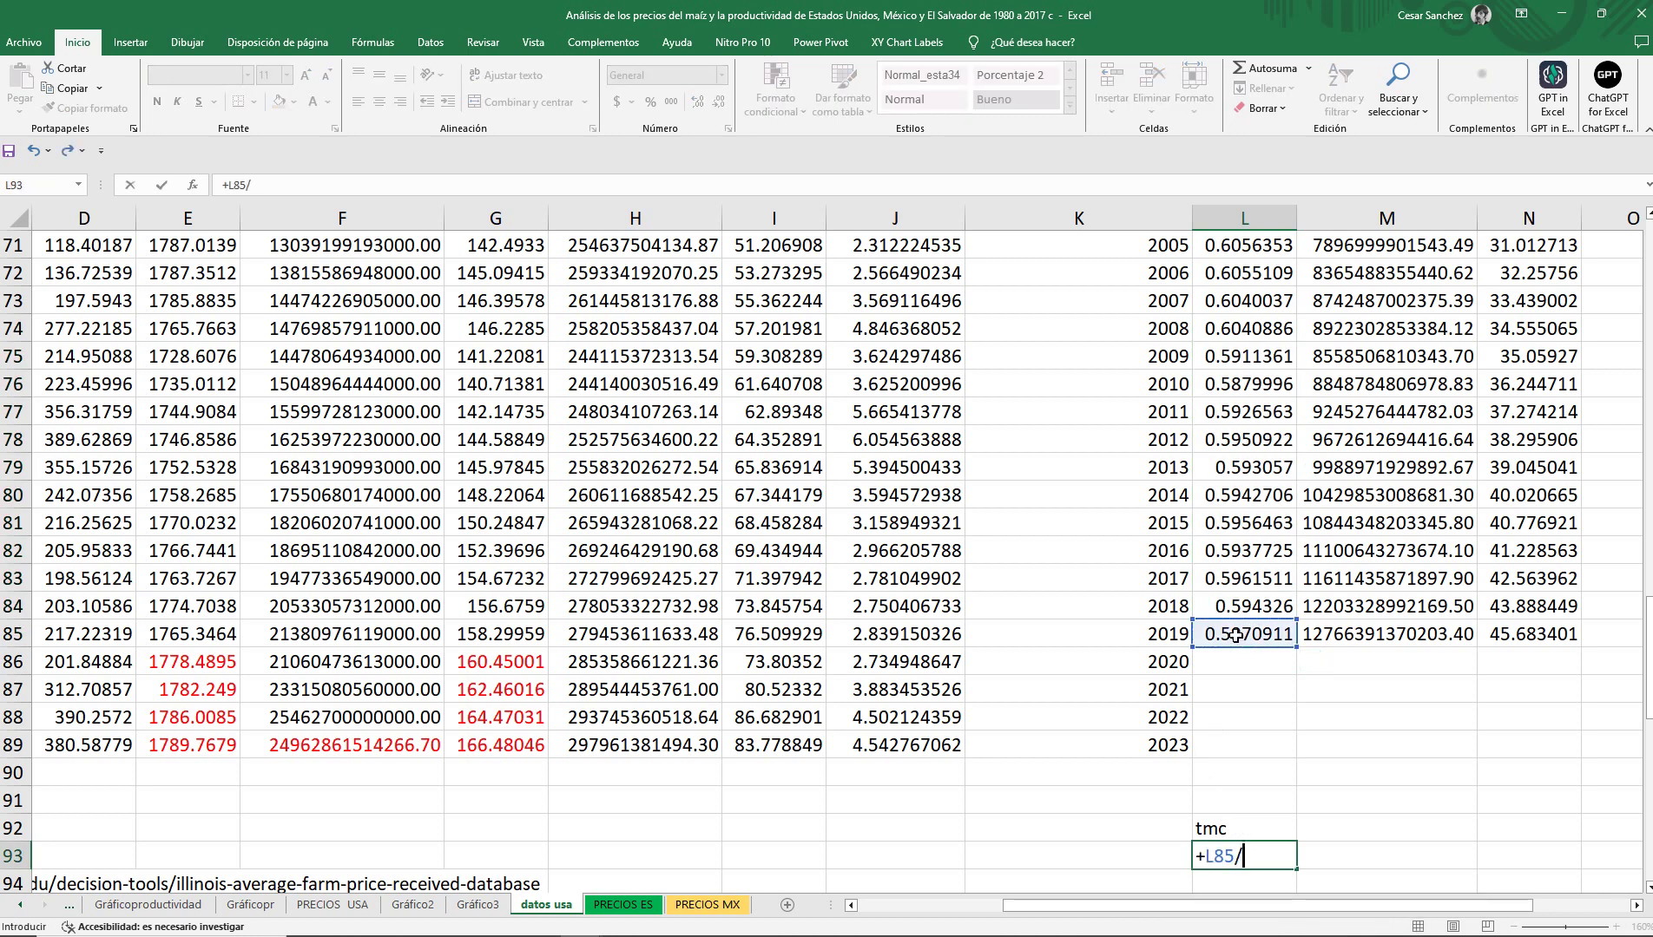
left_click(1259, 335)
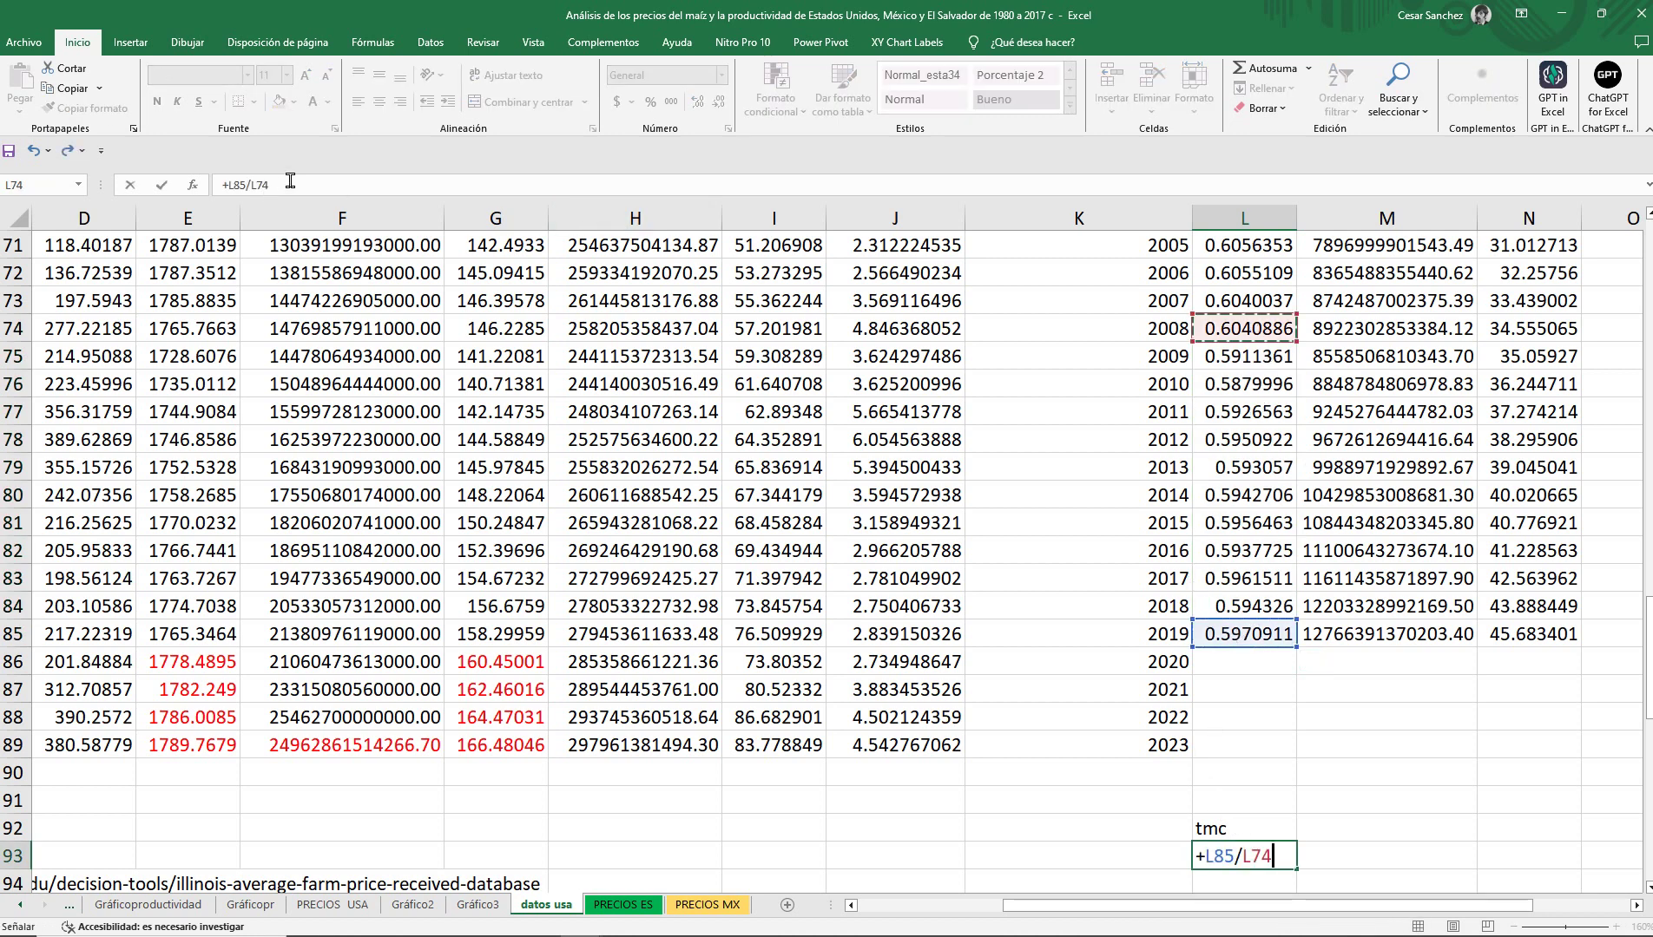
left_click(226, 185)
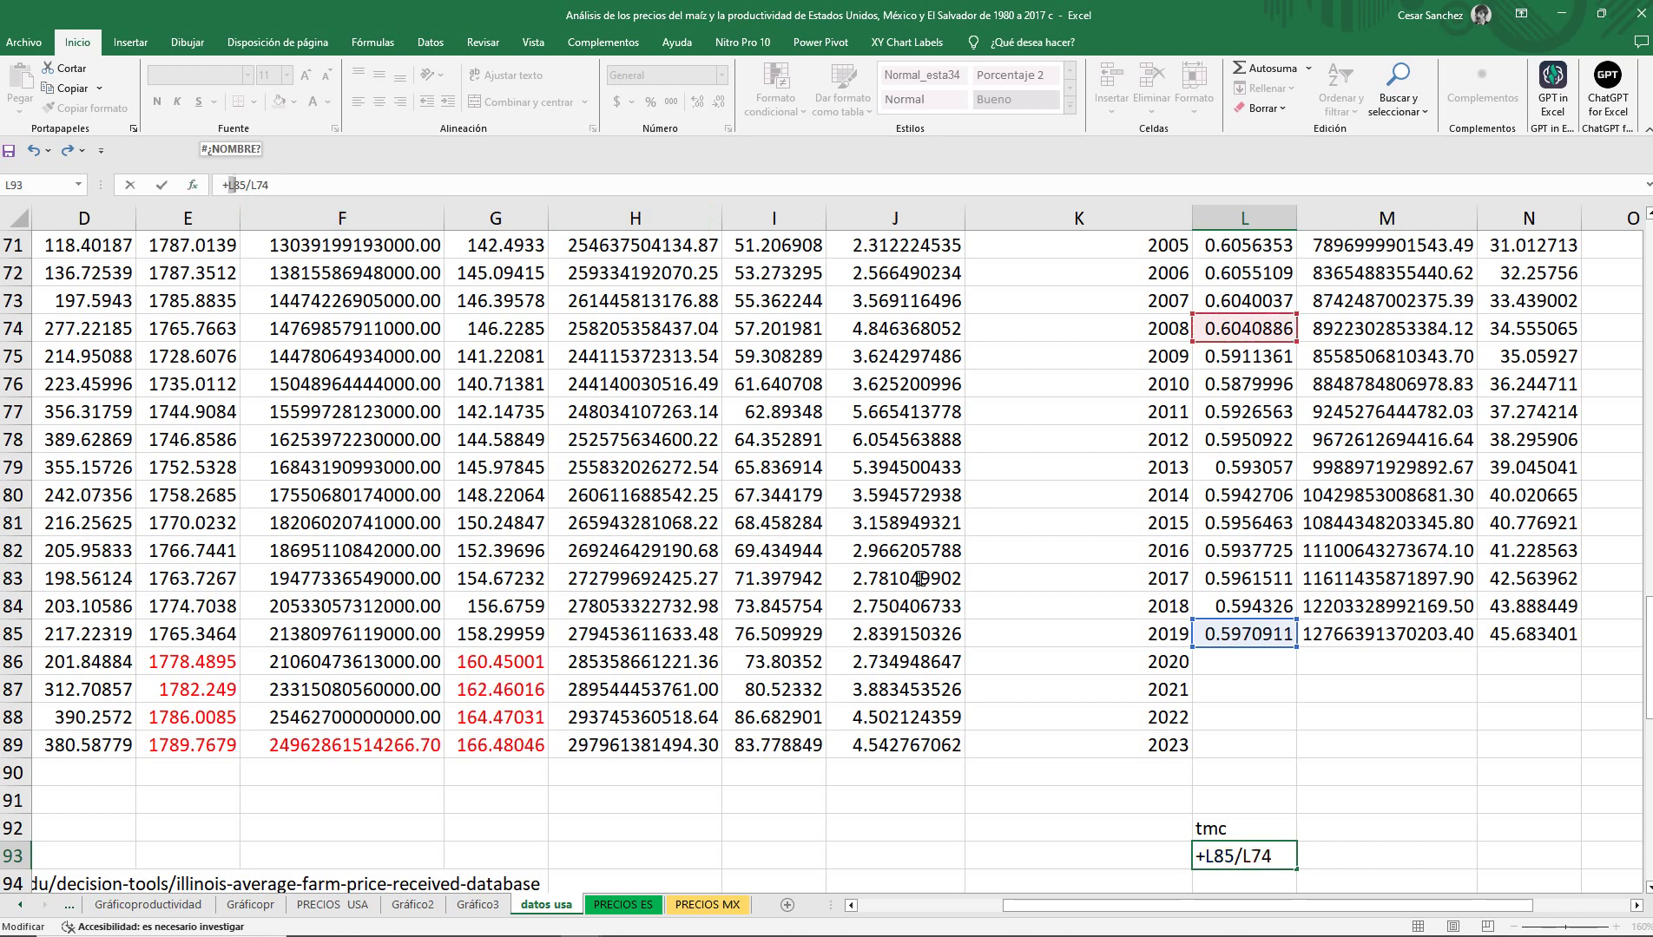
mouse_move(1203, 857)
left_mouse_down()
mouse_move(1237, 859)
mouse_move(1199, 857)
left_mouse_up()
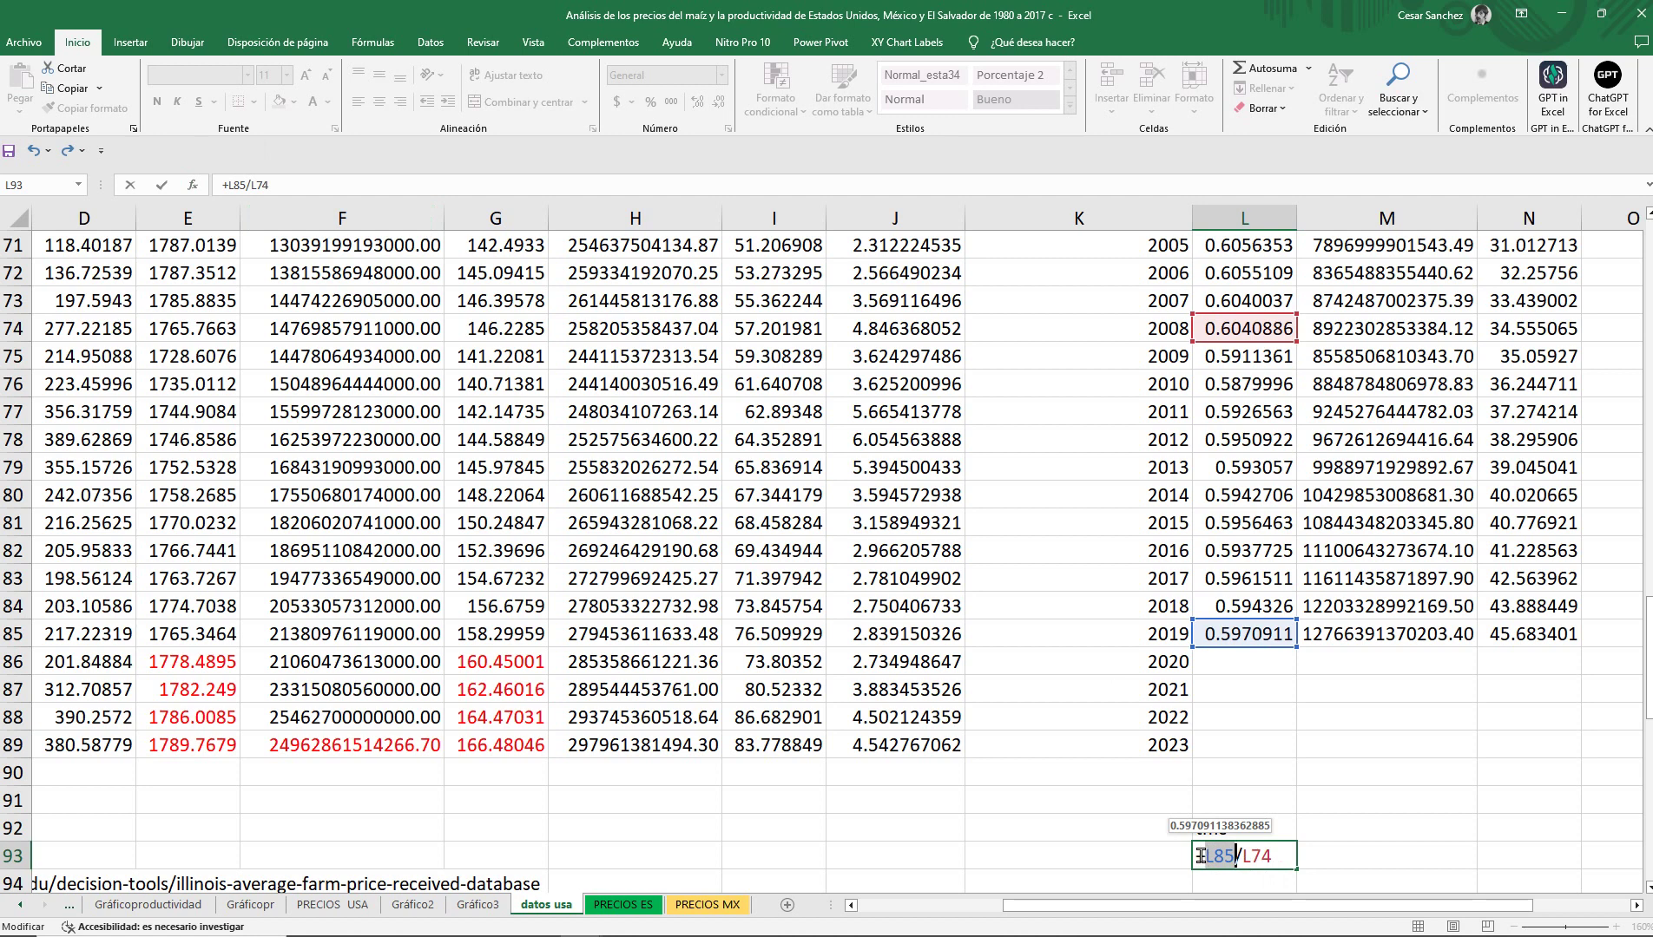
left_click(1199, 858)
type("(")
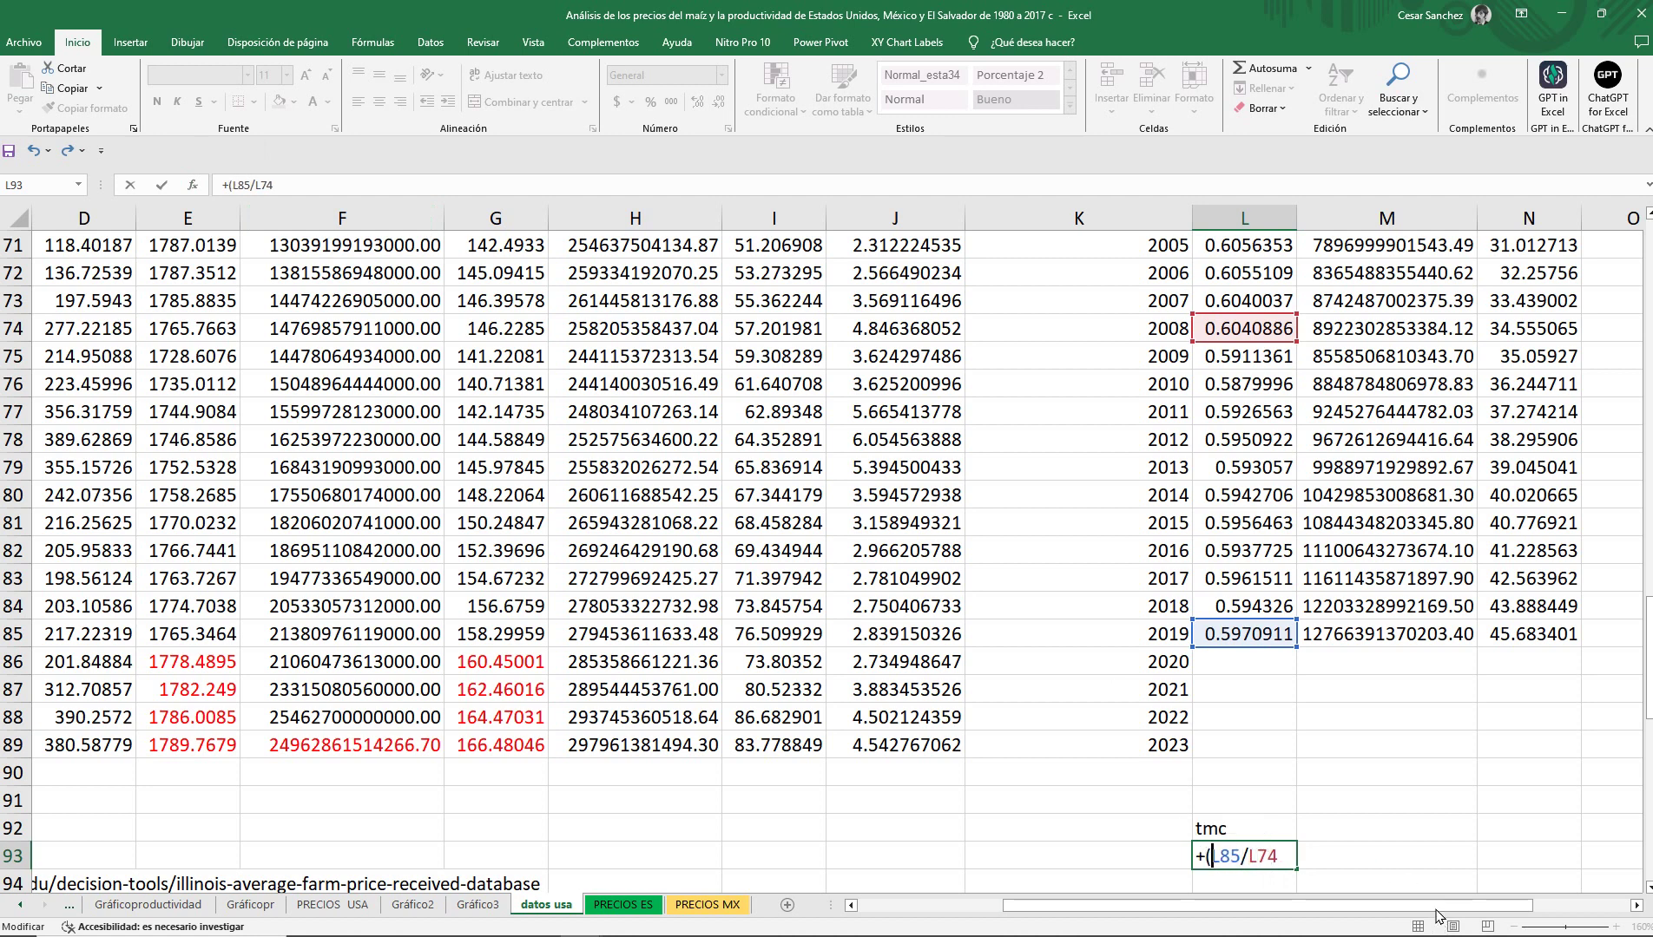
key("End")
type(")")
type("/11")
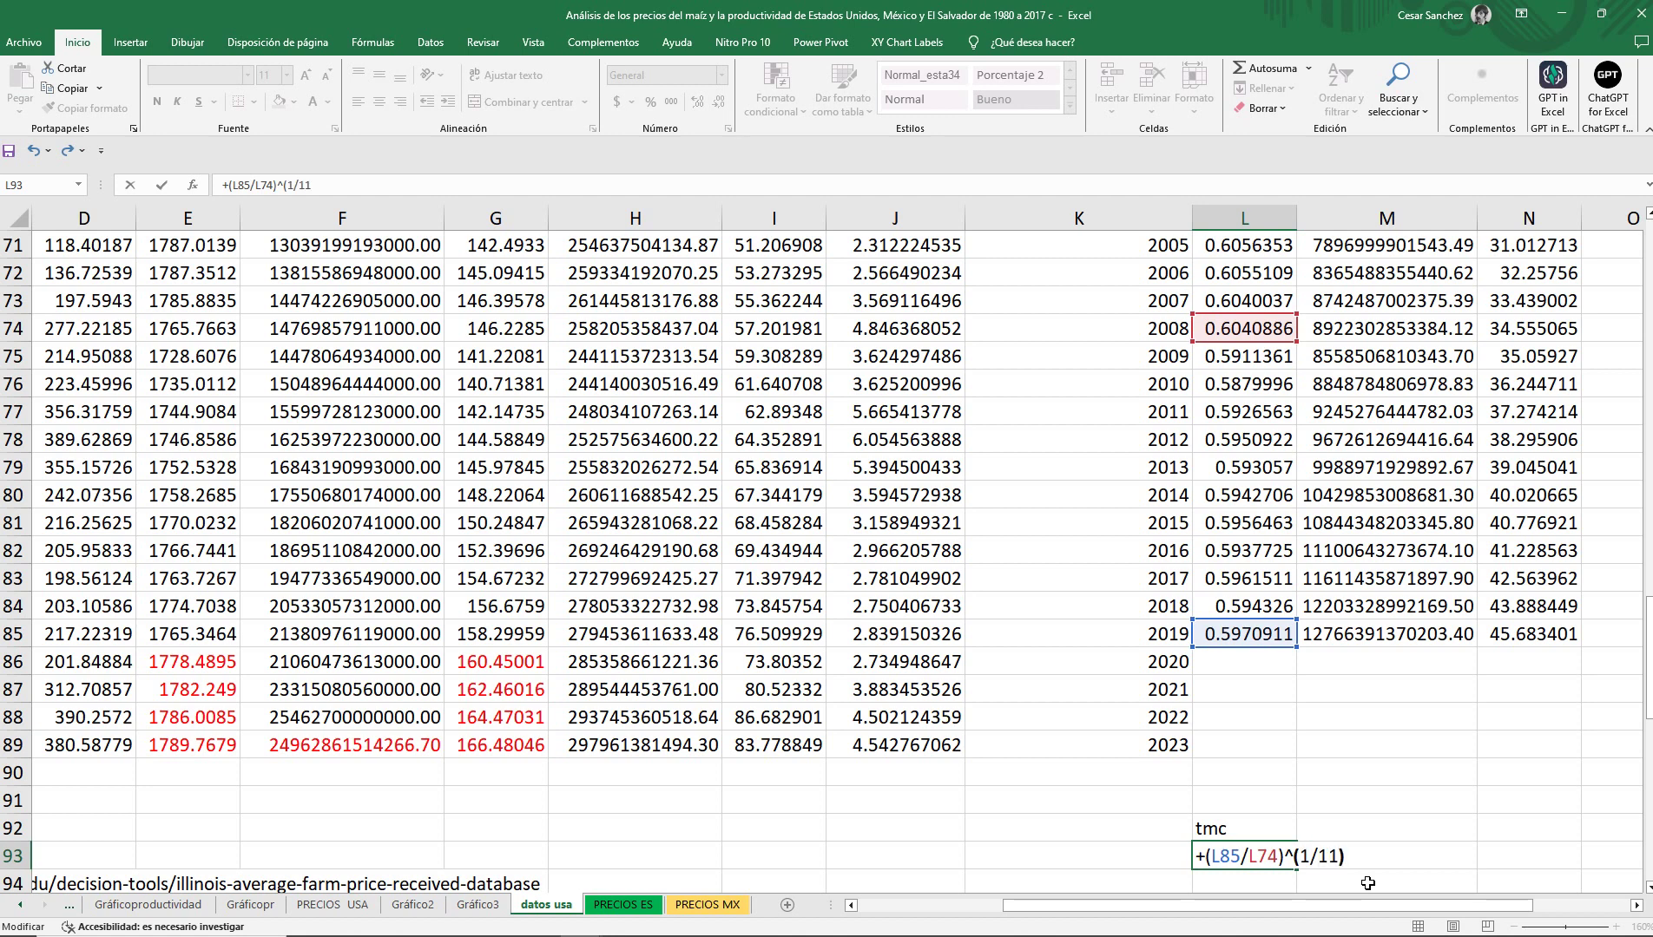
Enclose the power expression in outer parentheses and subtract 1, completing the L93 formula as +((L85/L74)^(1/11))-1.
left_click(1213, 857)
type("(")
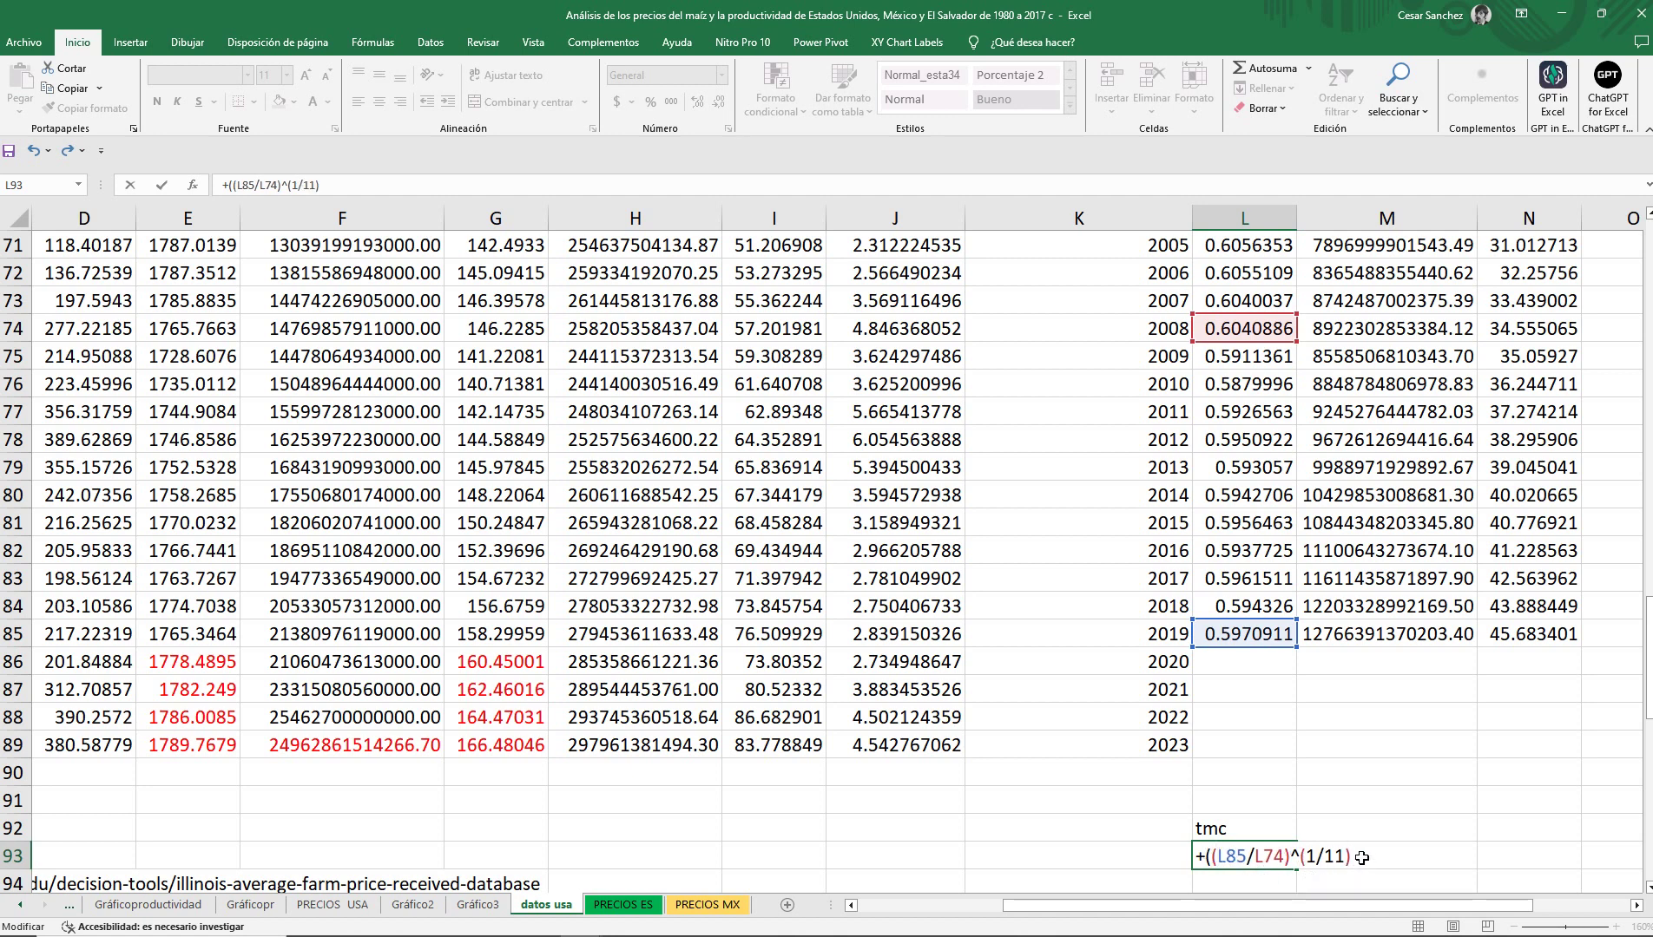
left_click(1361, 858)
type(")-1")
key("Return")
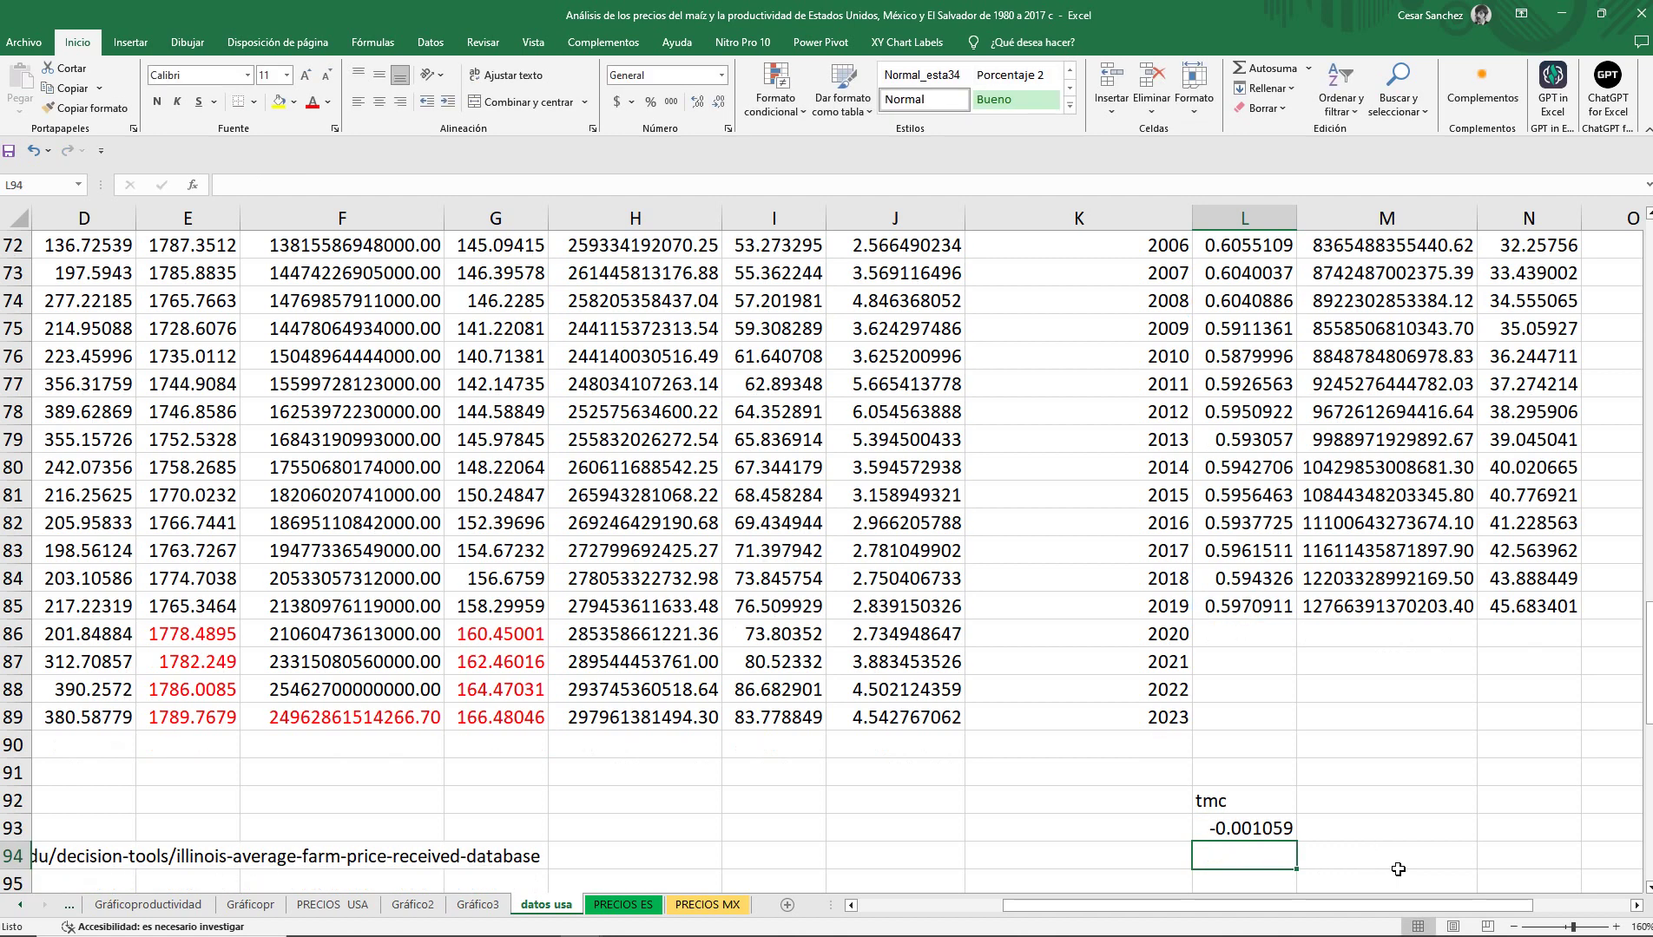
left_click(1244, 828)
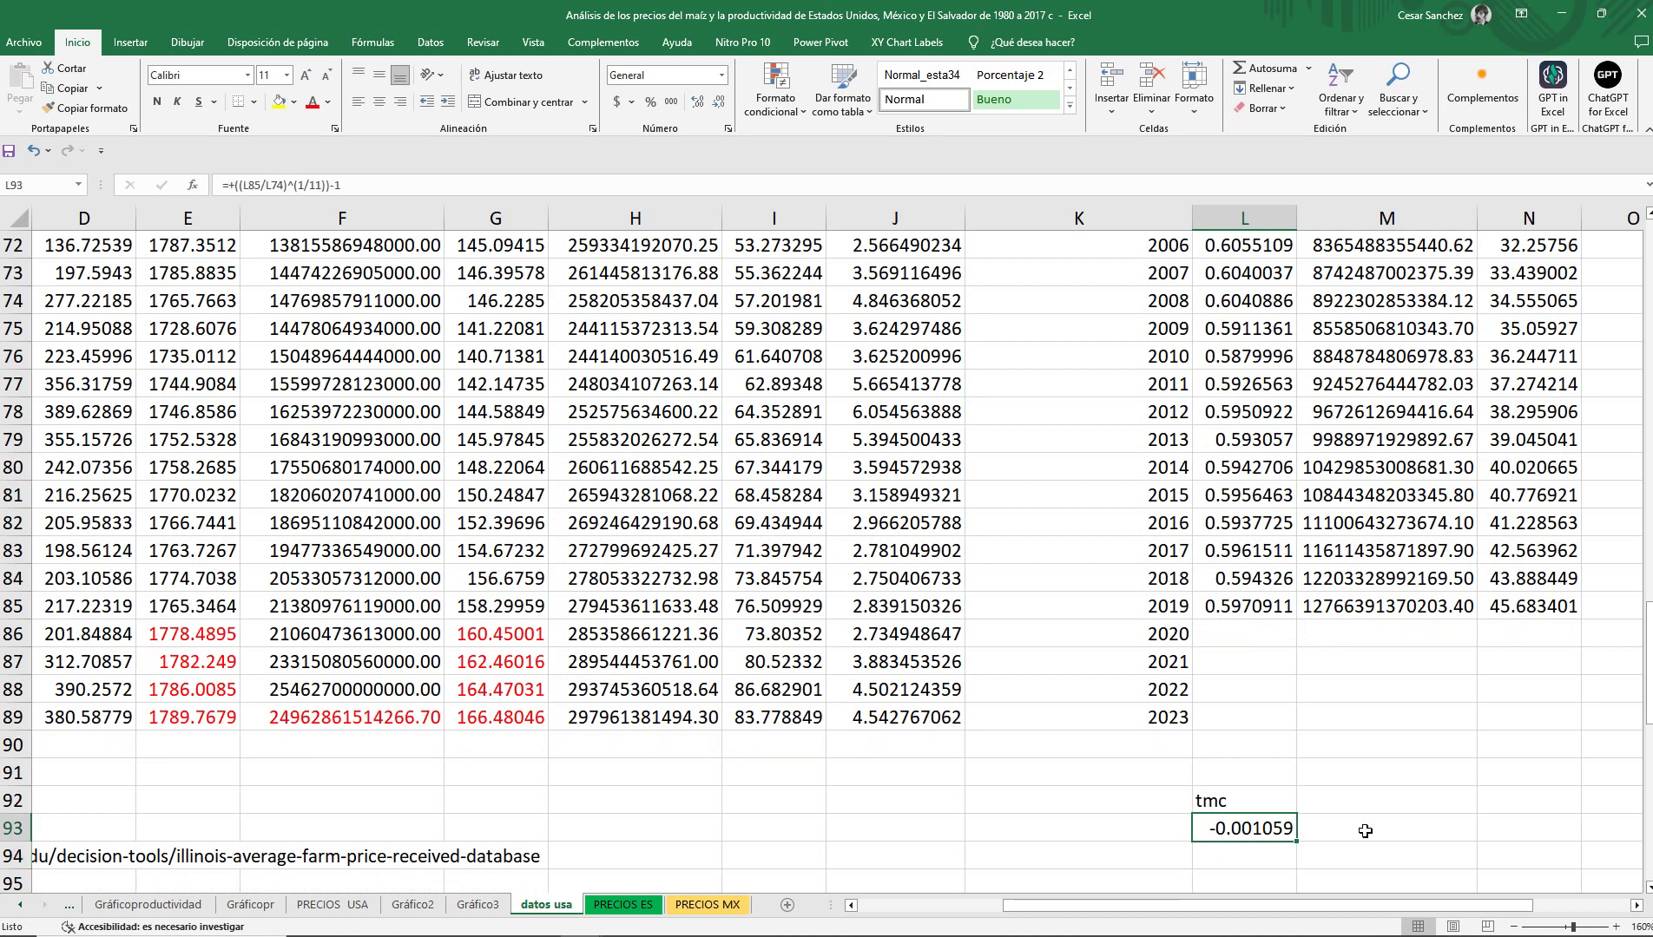
Project the 2020 wage share in L86 with +L85*(1+$L$93) and fill the formula down through 2023.
left_click(1260, 634)
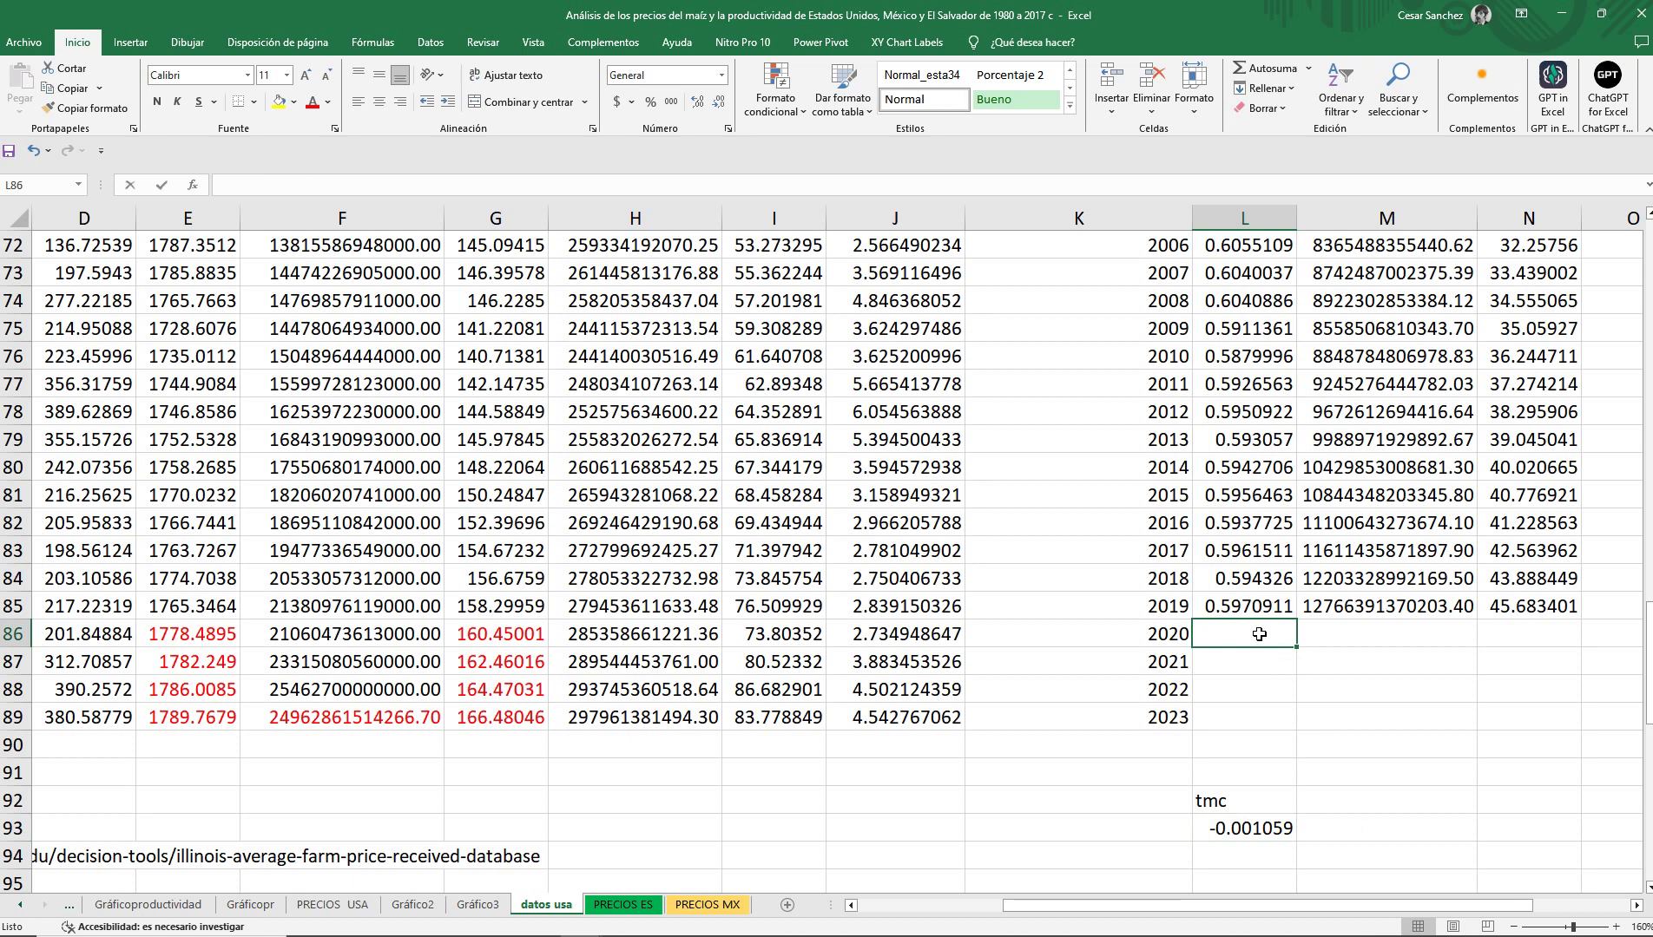
type("+")
left_click(1258, 605)
type("*")
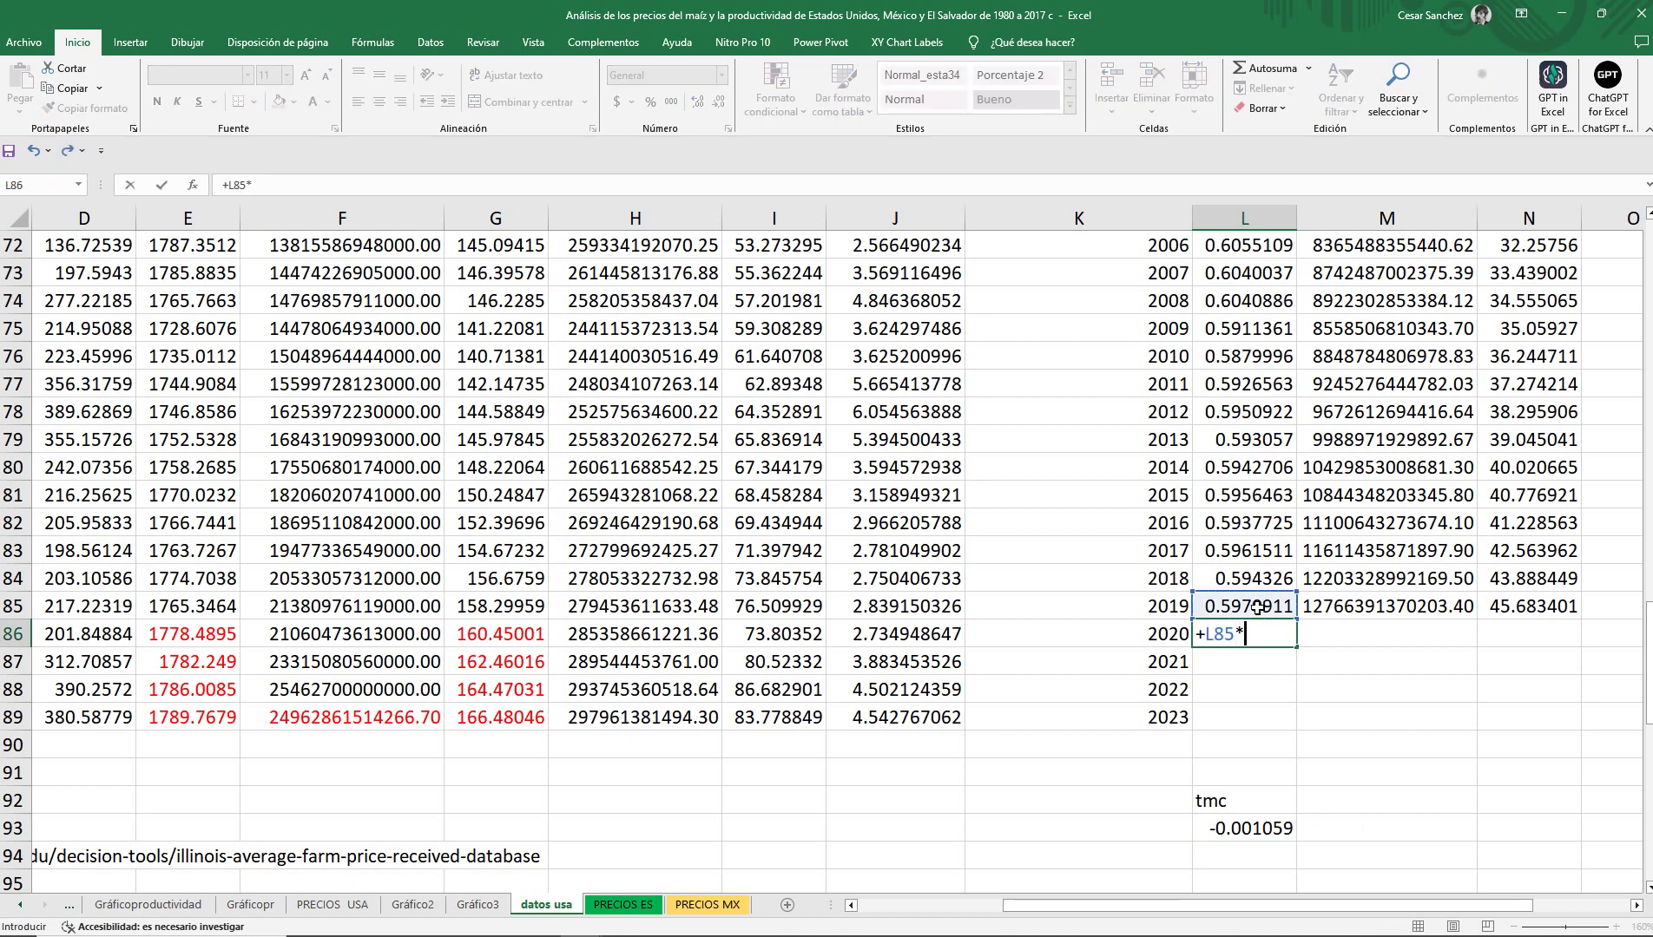
type("(1+")
left_click(1259, 829)
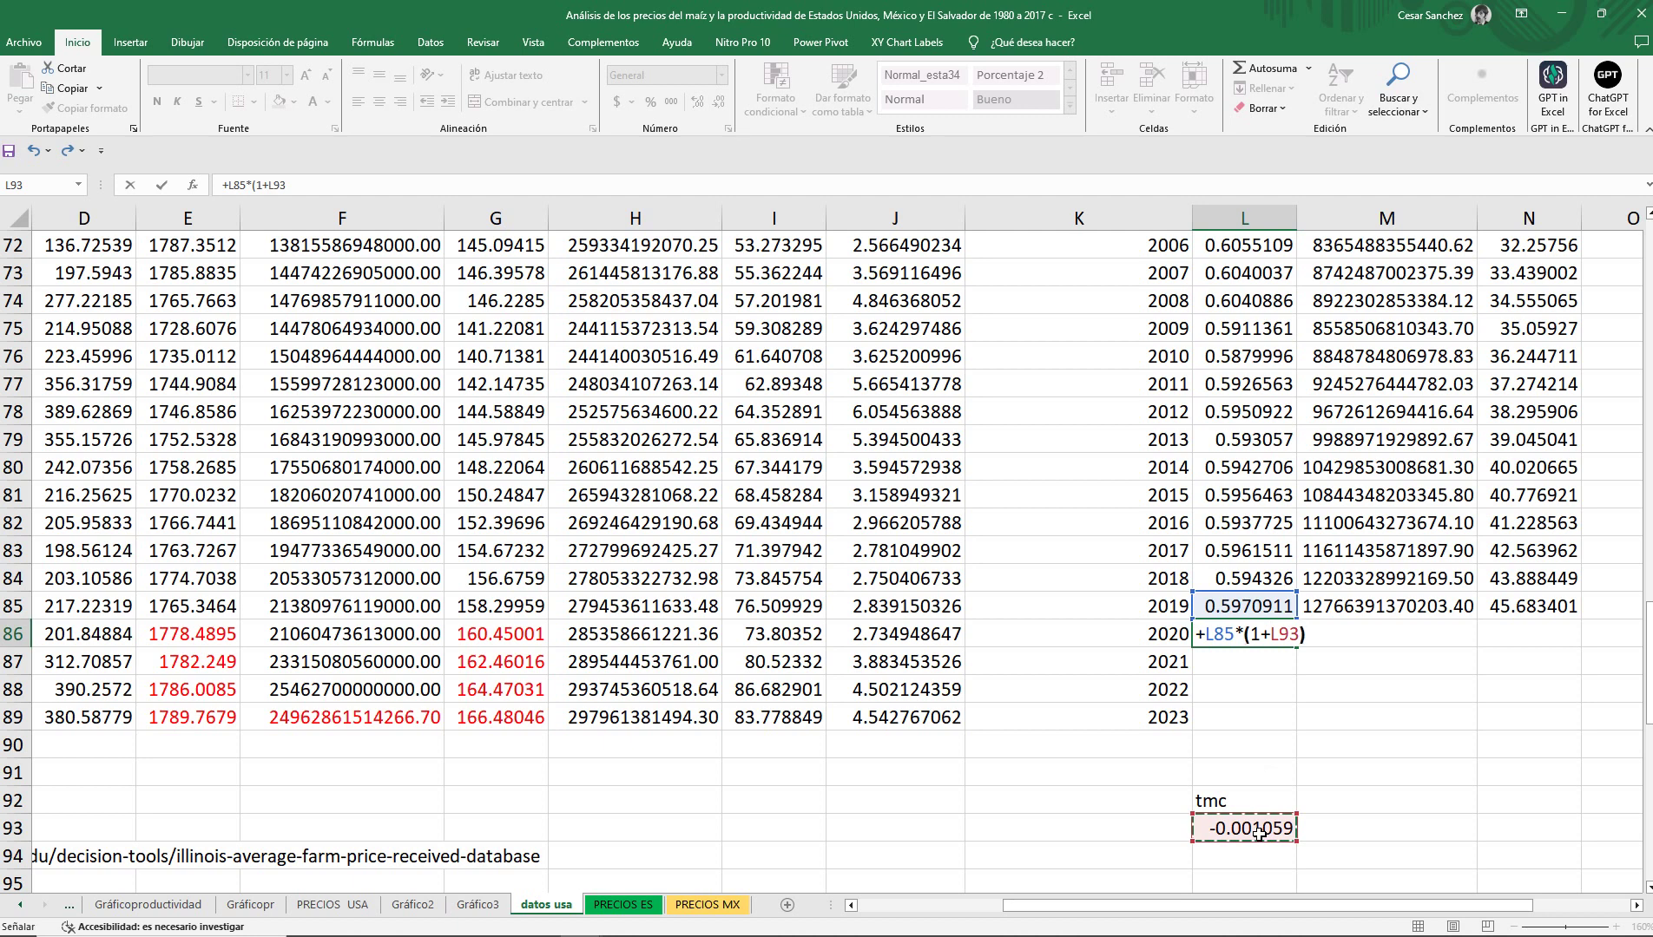
type(")")
left_click(1290, 634)
key("Return")
left_click(1293, 636)
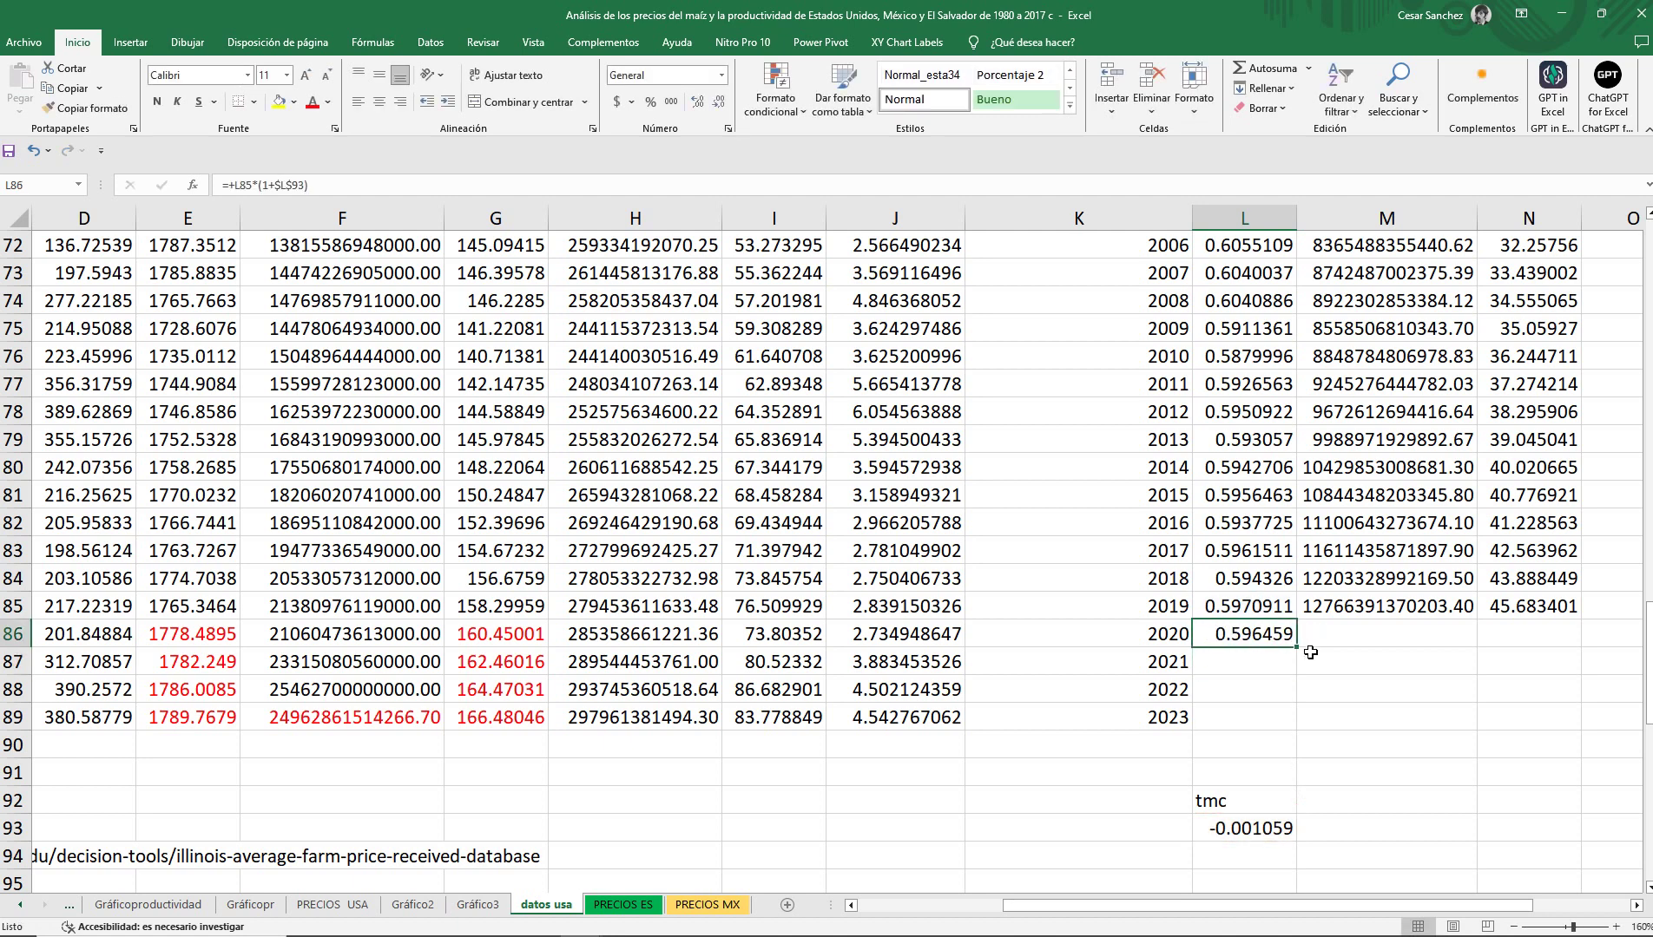
double_click(1296, 648)
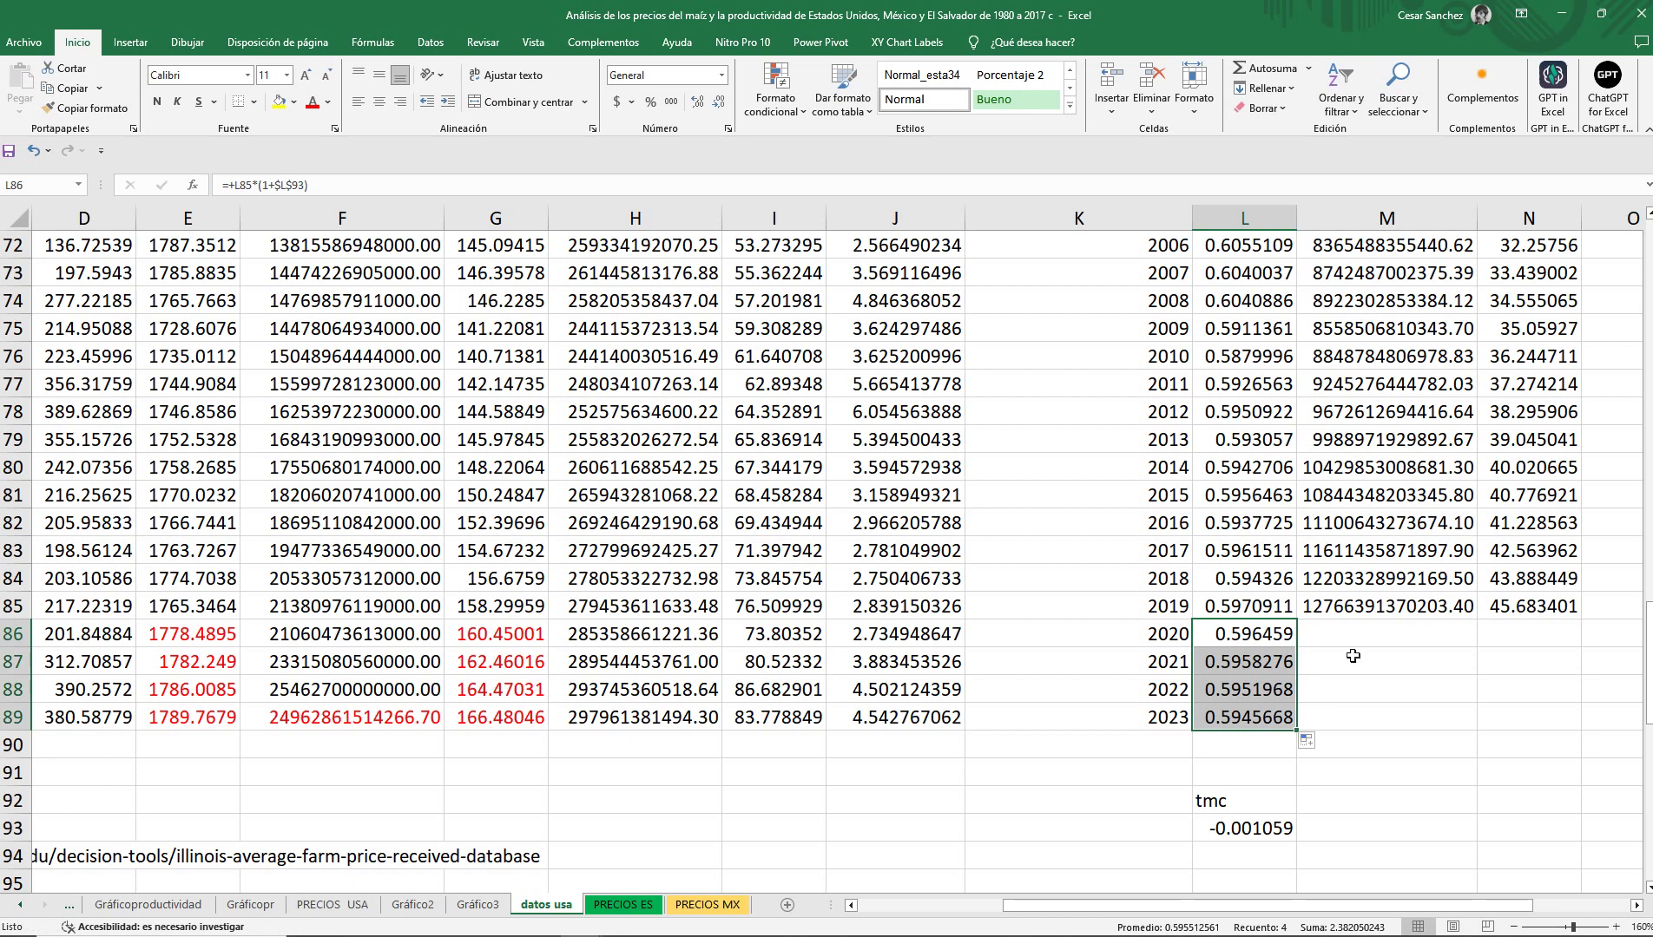
Check the wage mass formula in M85, then extend it and the wage rate formula in N85 down to the 2023 row.
left_click(1437, 613)
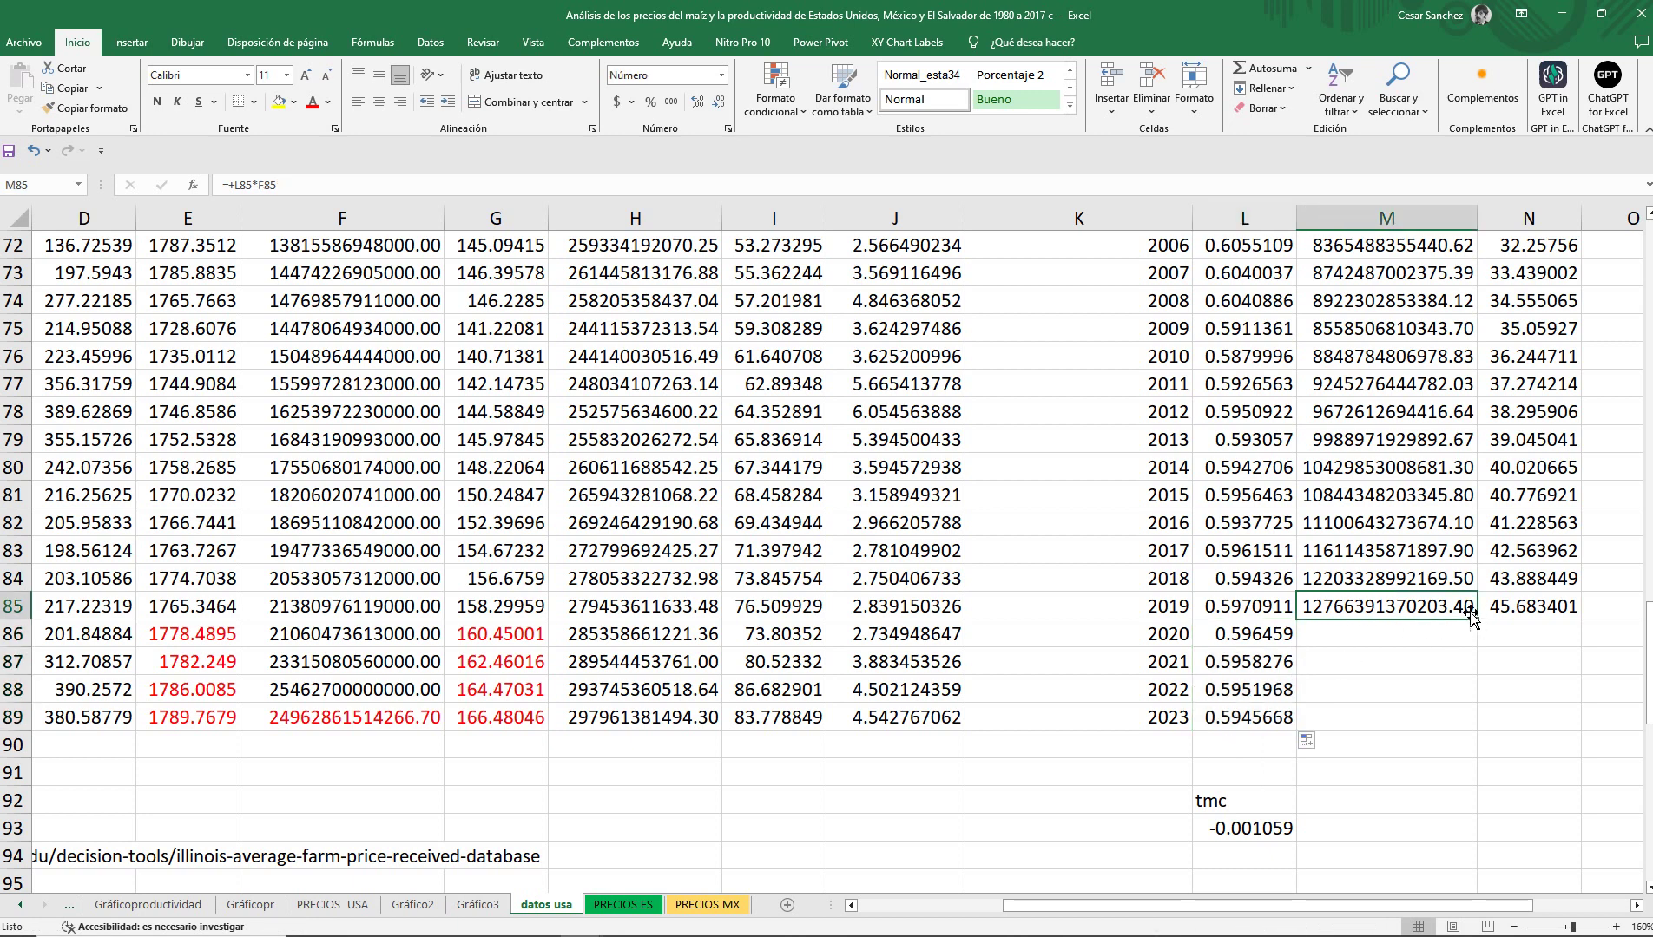
key("F2")
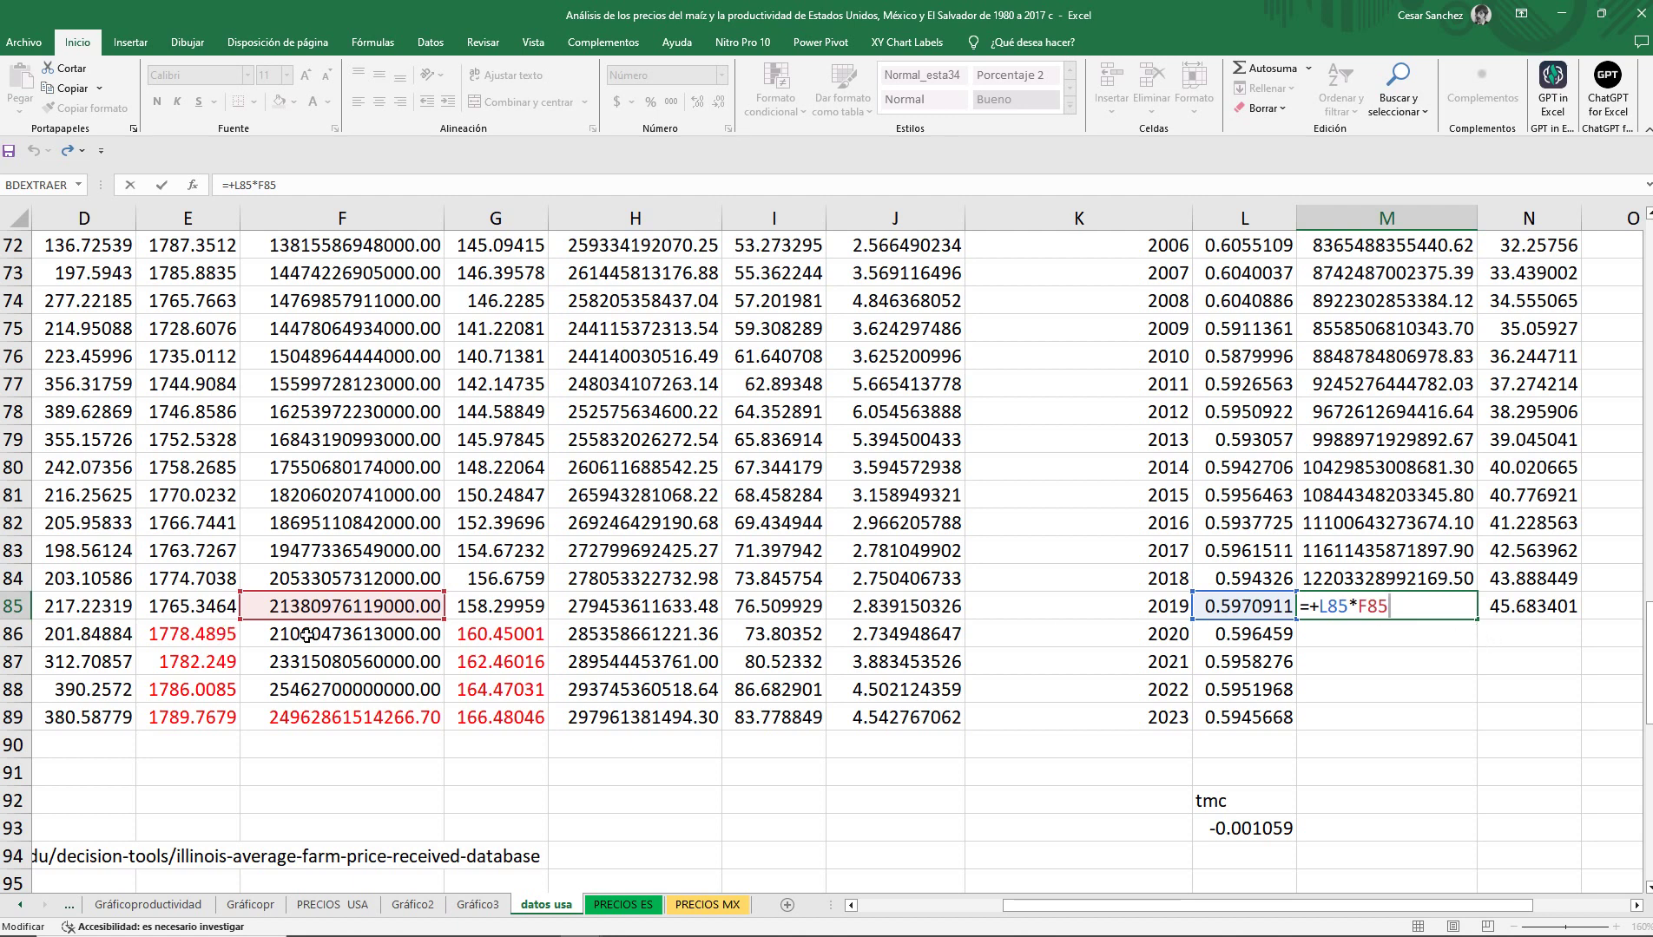
key("ctrl+Return")
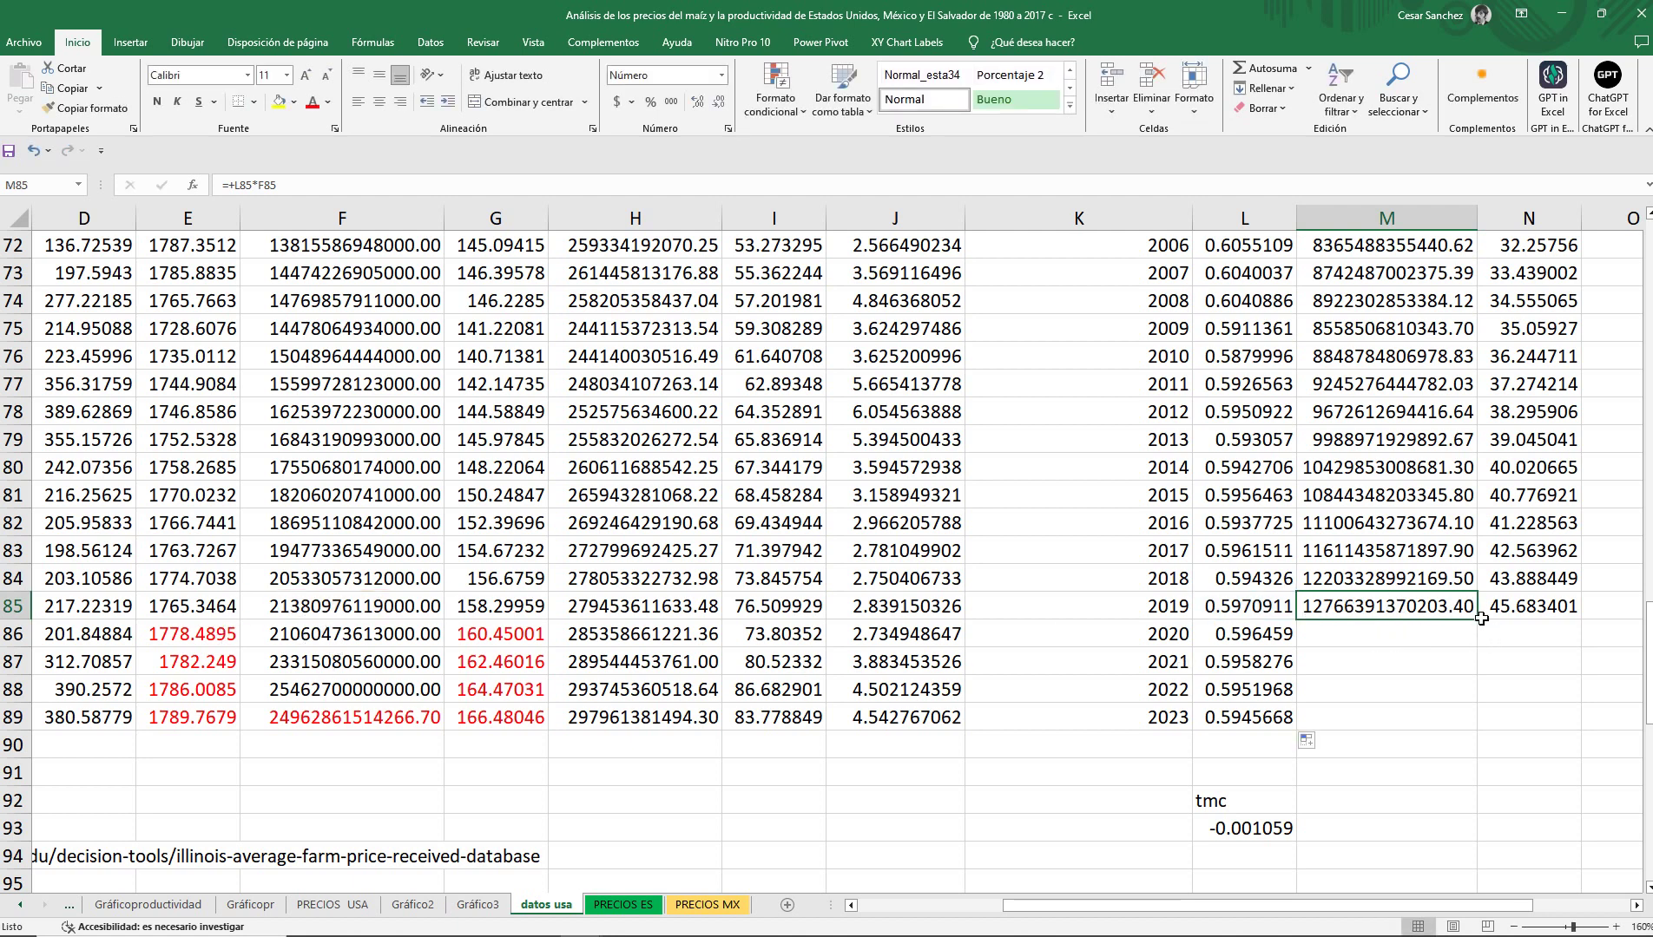
left_click_drag(1477, 619, 1480, 722)
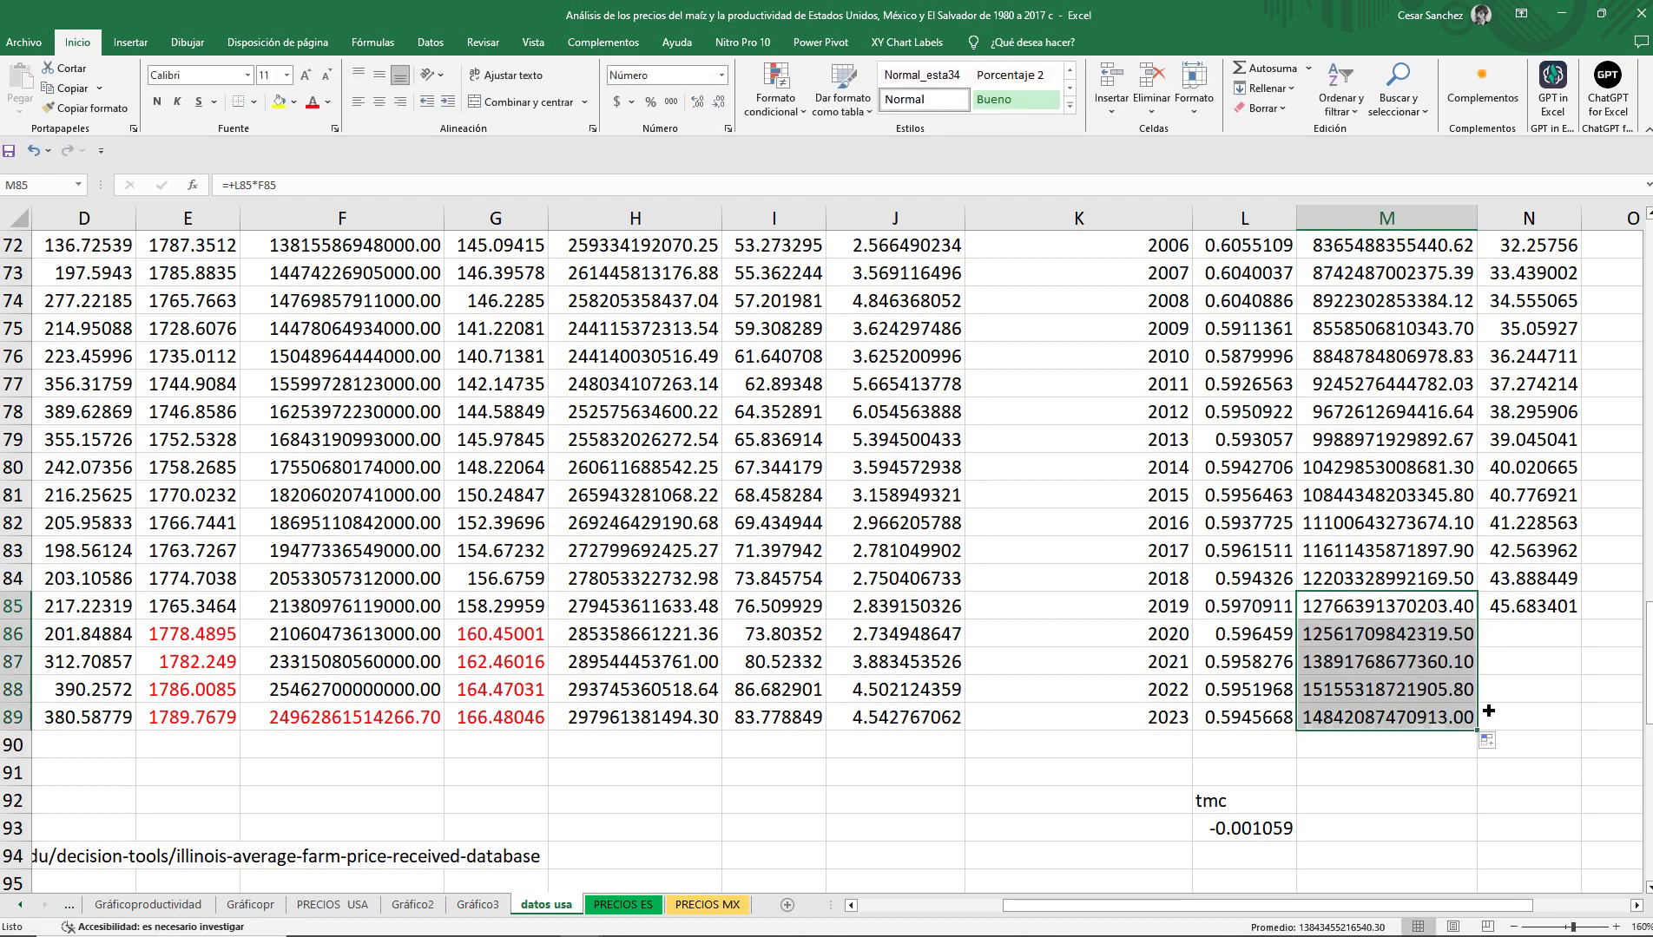
left_click(1528, 611)
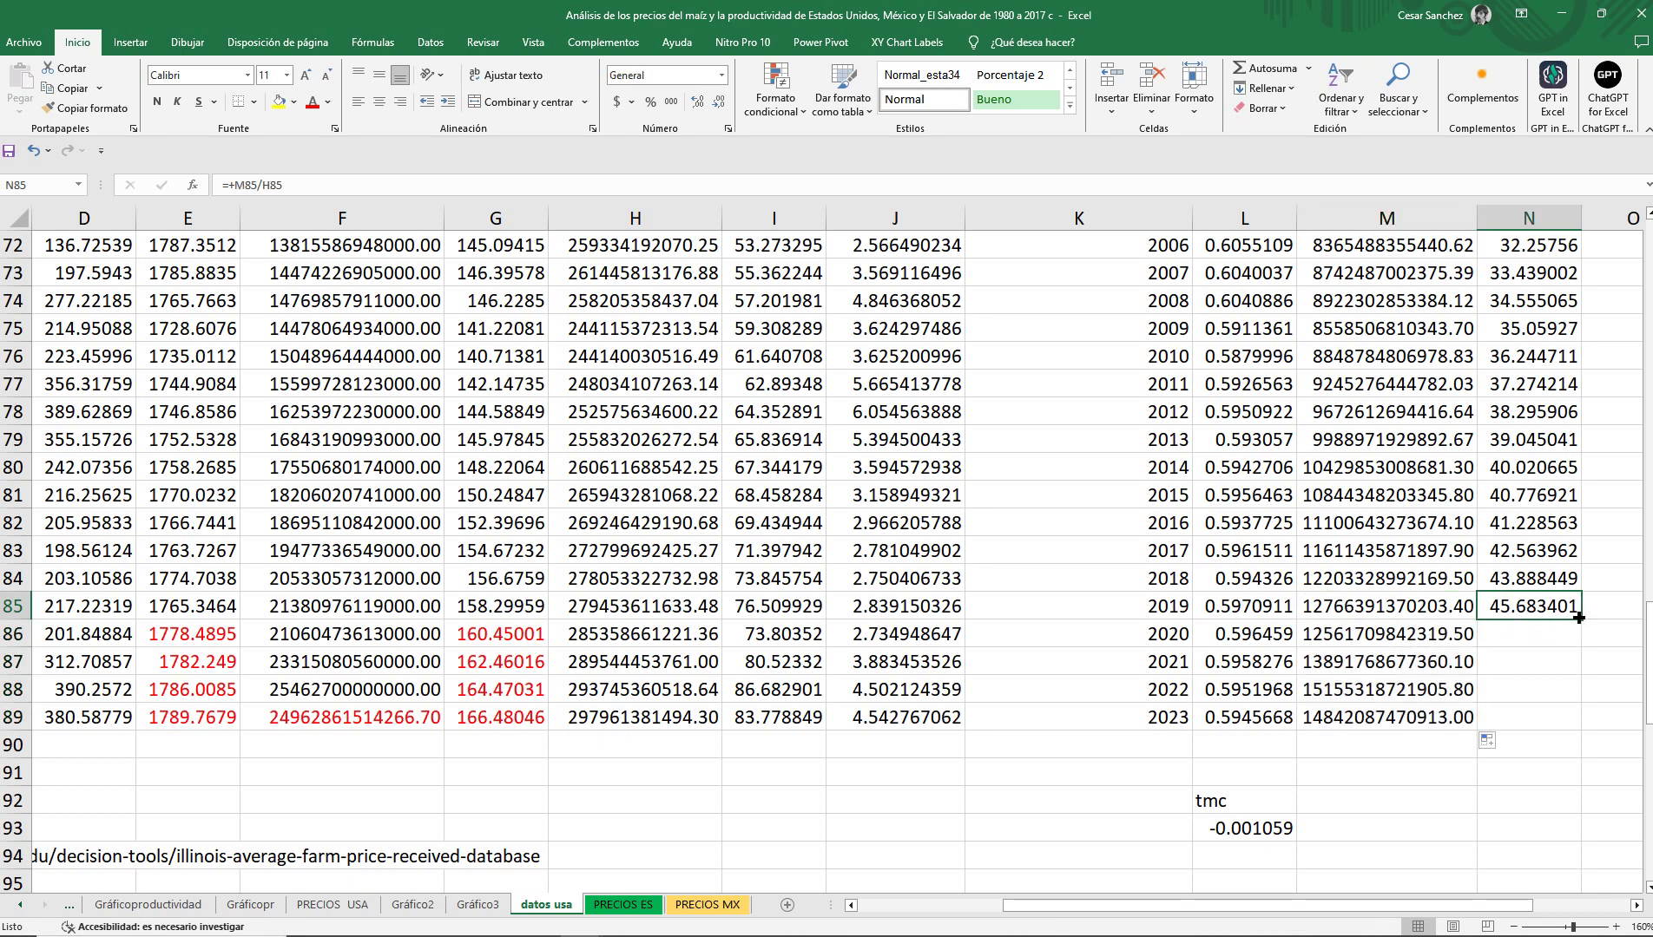
left_click_drag(1578, 617, 1569, 730)
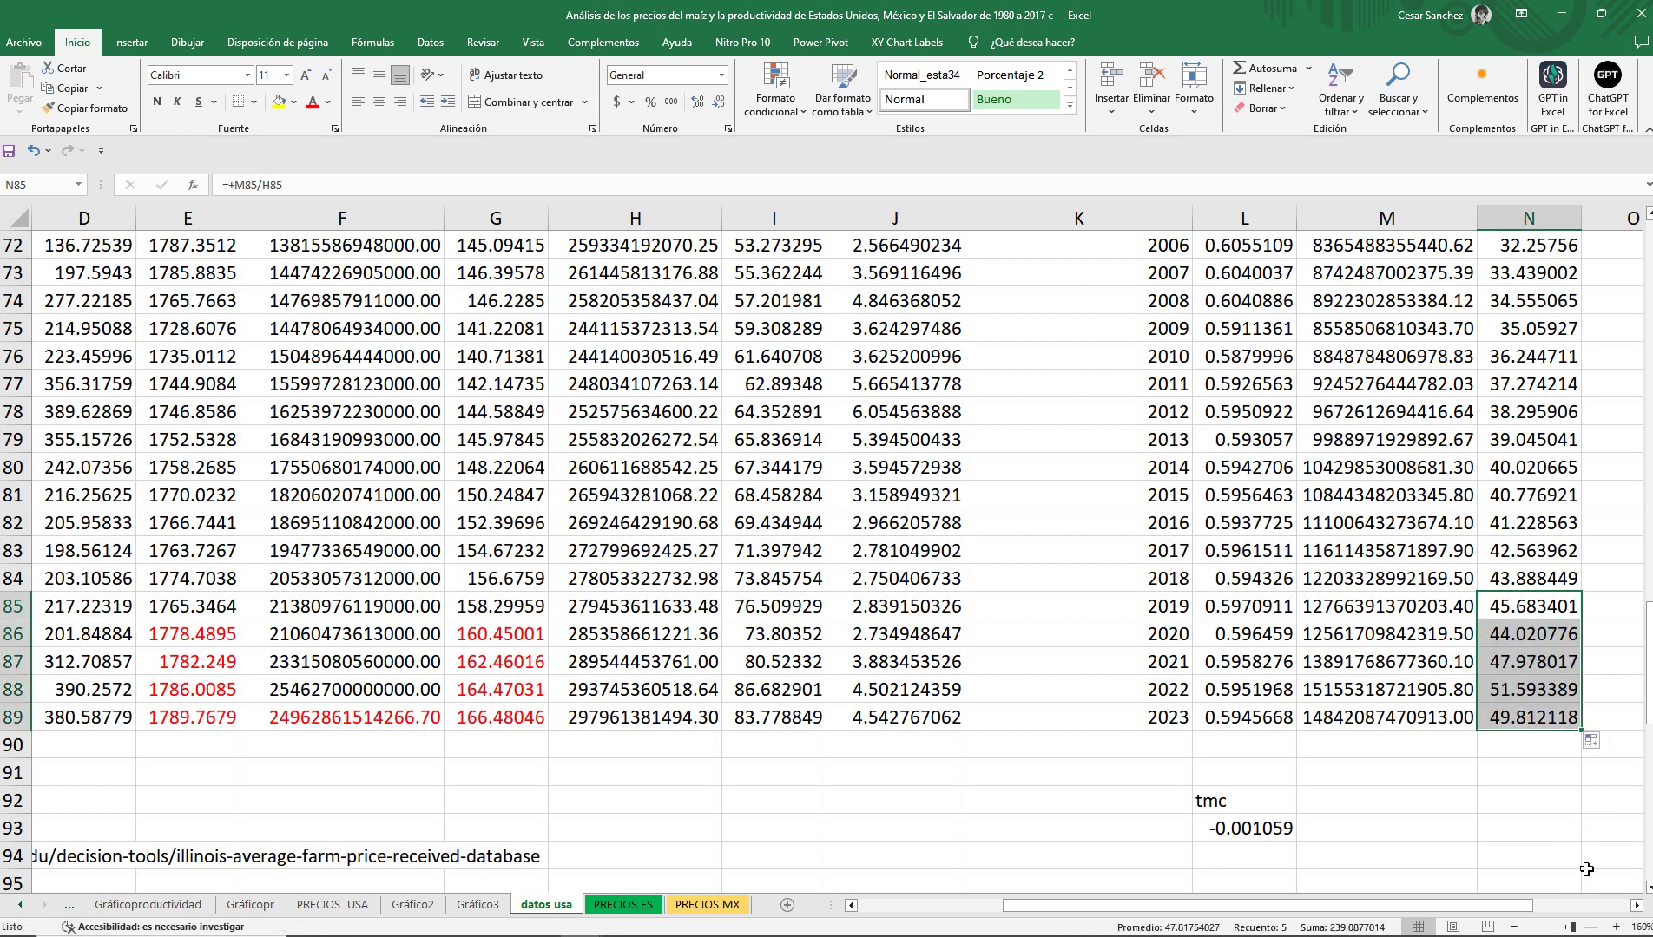
Move the "datos usa" sheet to the end of the workbook, after "PRECIOS MX".
scroll(1636, 905, "right", 3)
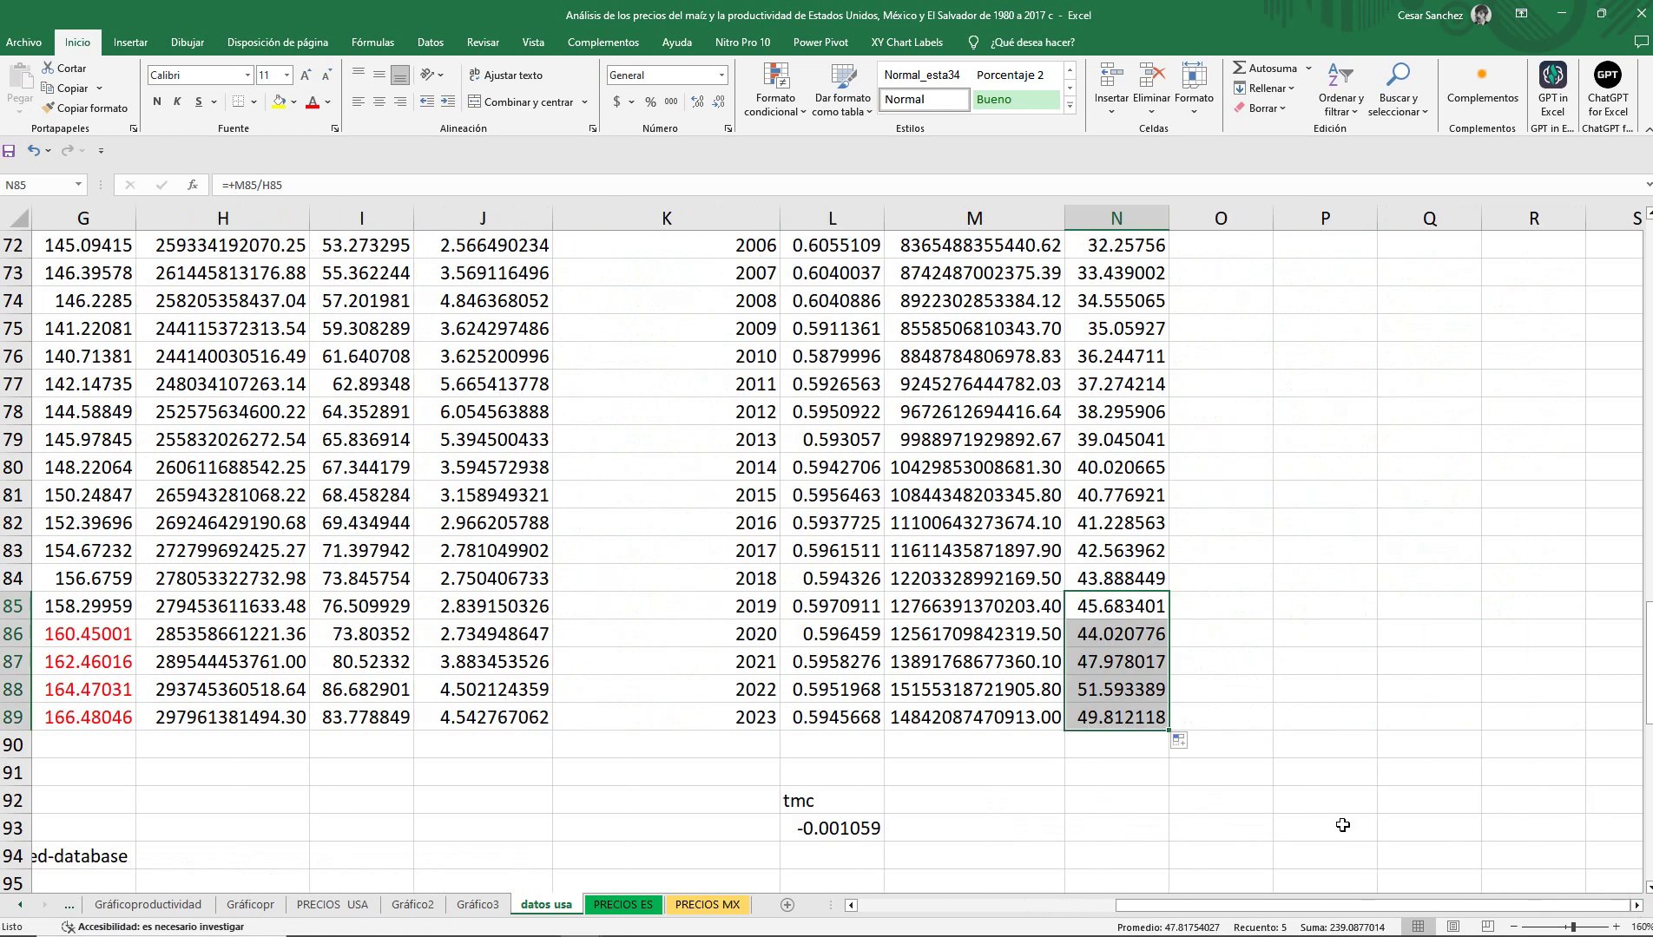
scroll(1342, 824, "up", 20)
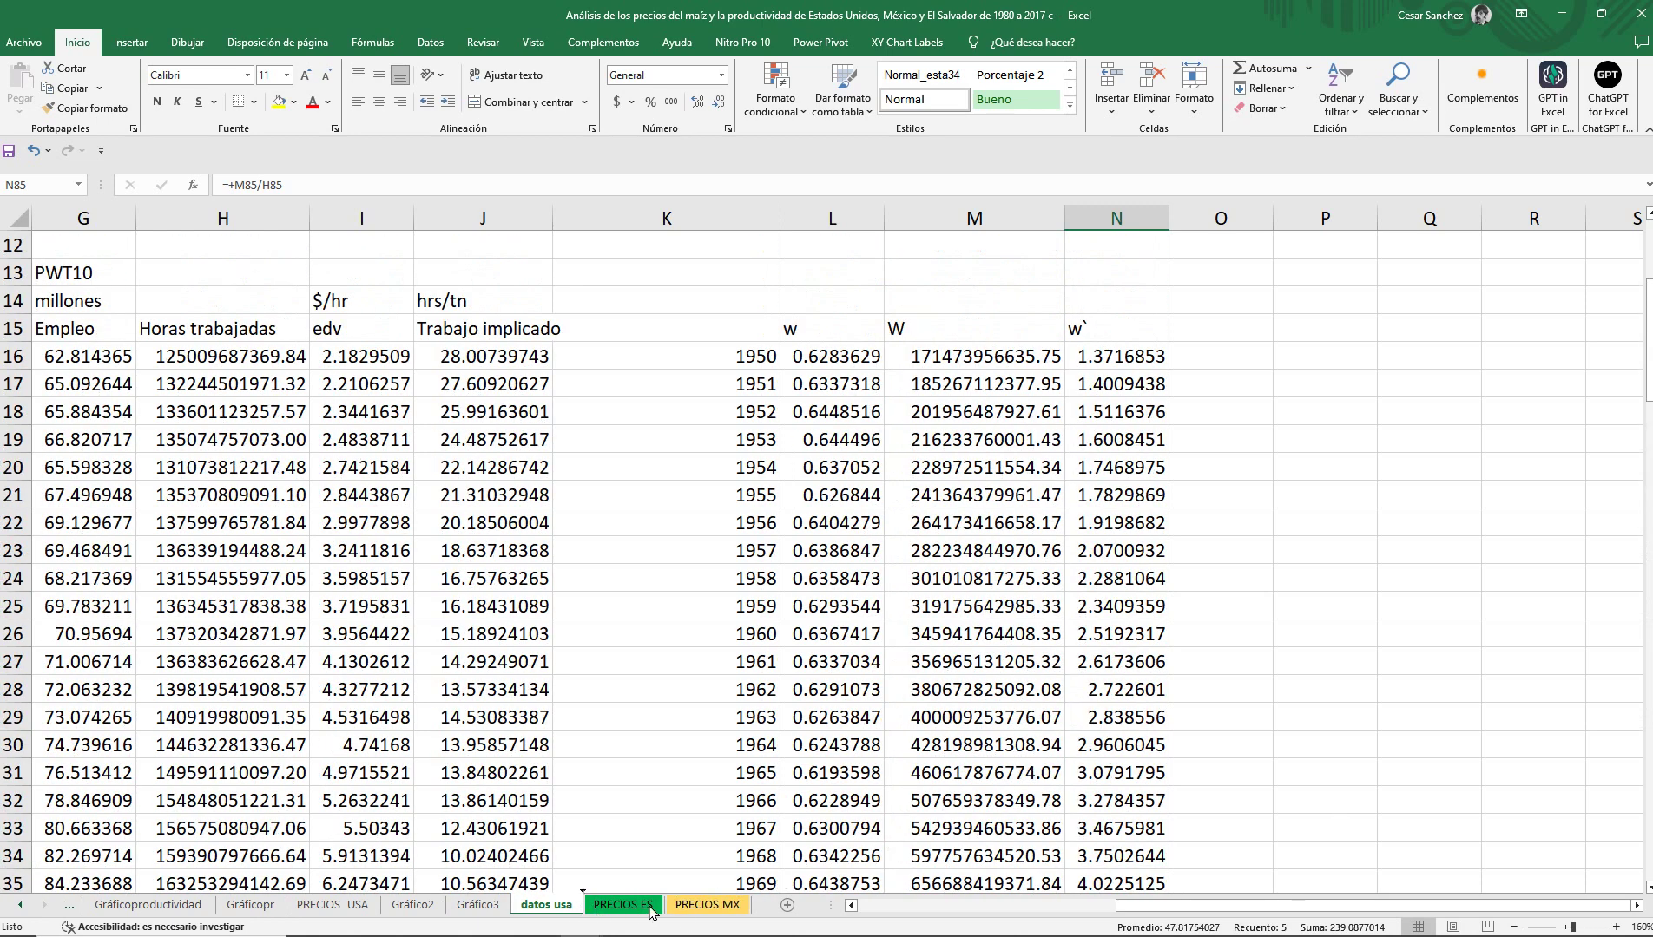
mouse_move(650, 912)
left_mouse_down()
mouse_move(803, 922)
mouse_move(770, 917)
left_mouse_up()
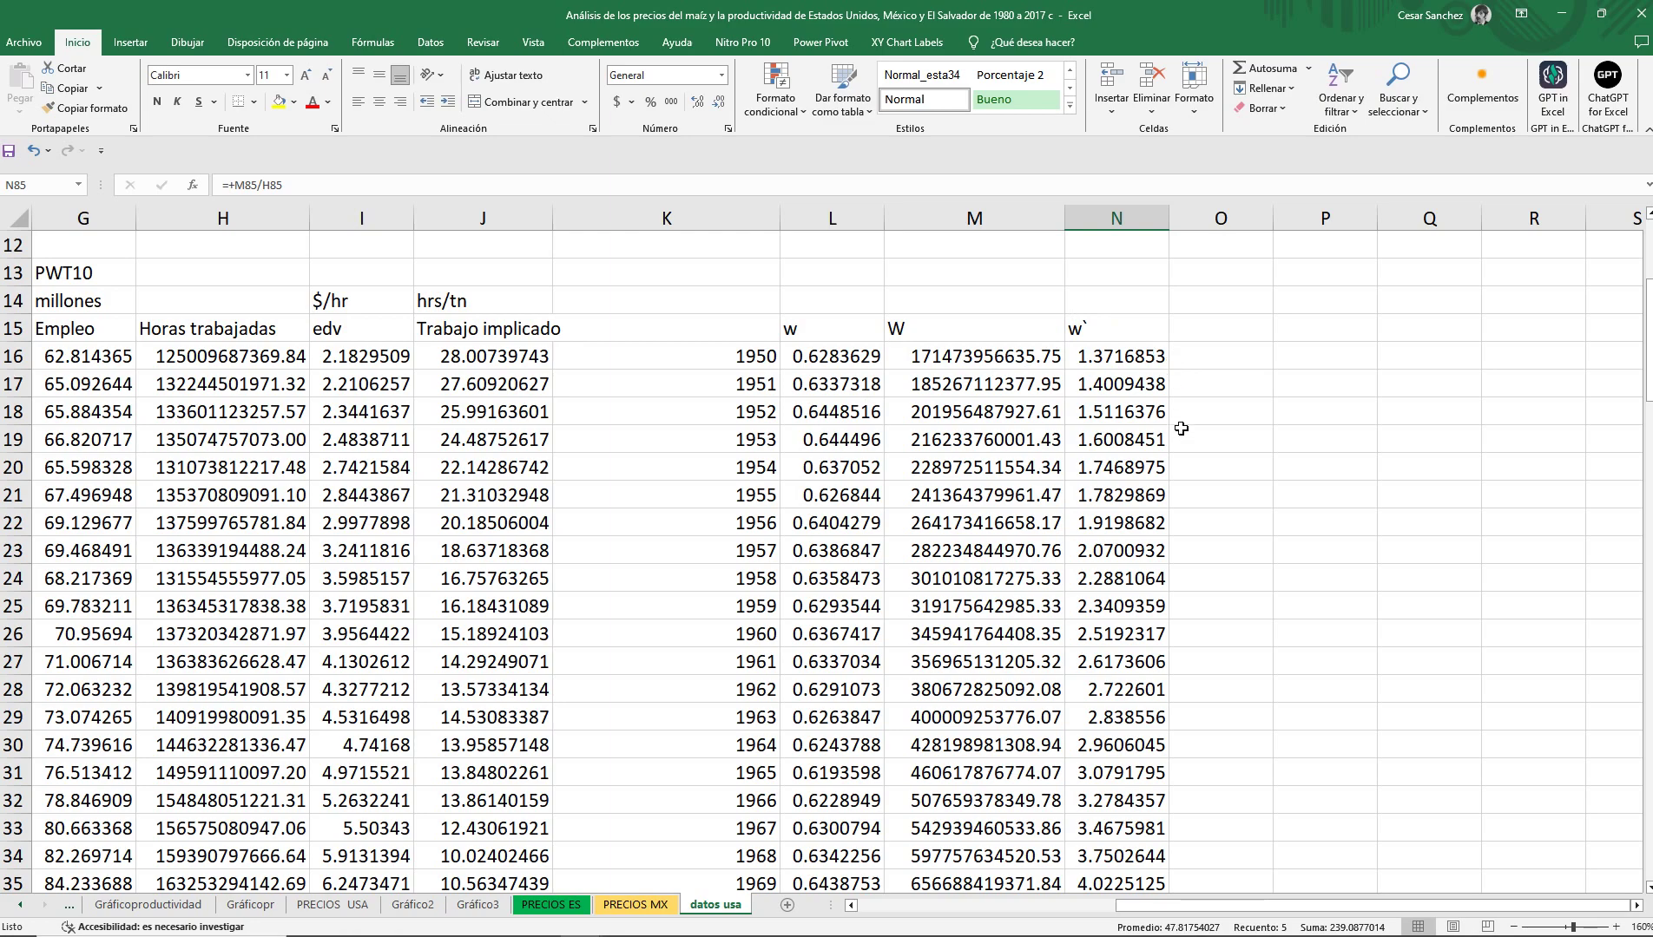
Add the heading "T.adquirido" in O15, beside the wage rate column.
scroll(1148, 447, "down", 20)
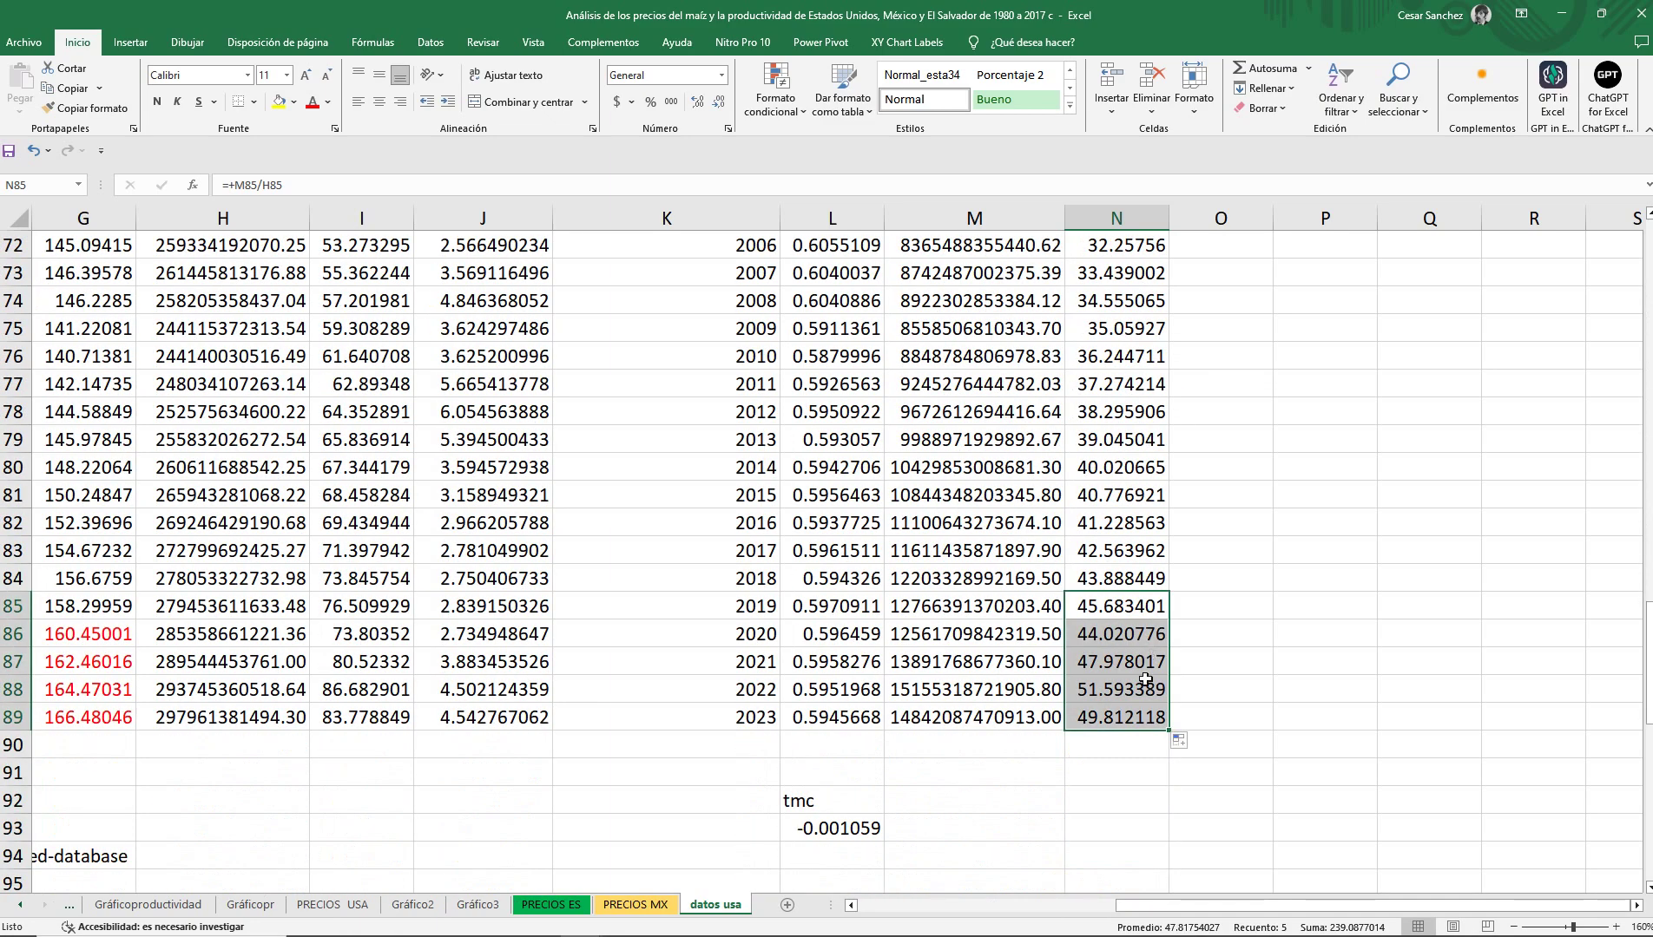
scroll(1148, 660, "up", 18)
scroll(1147, 701, "up", 5)
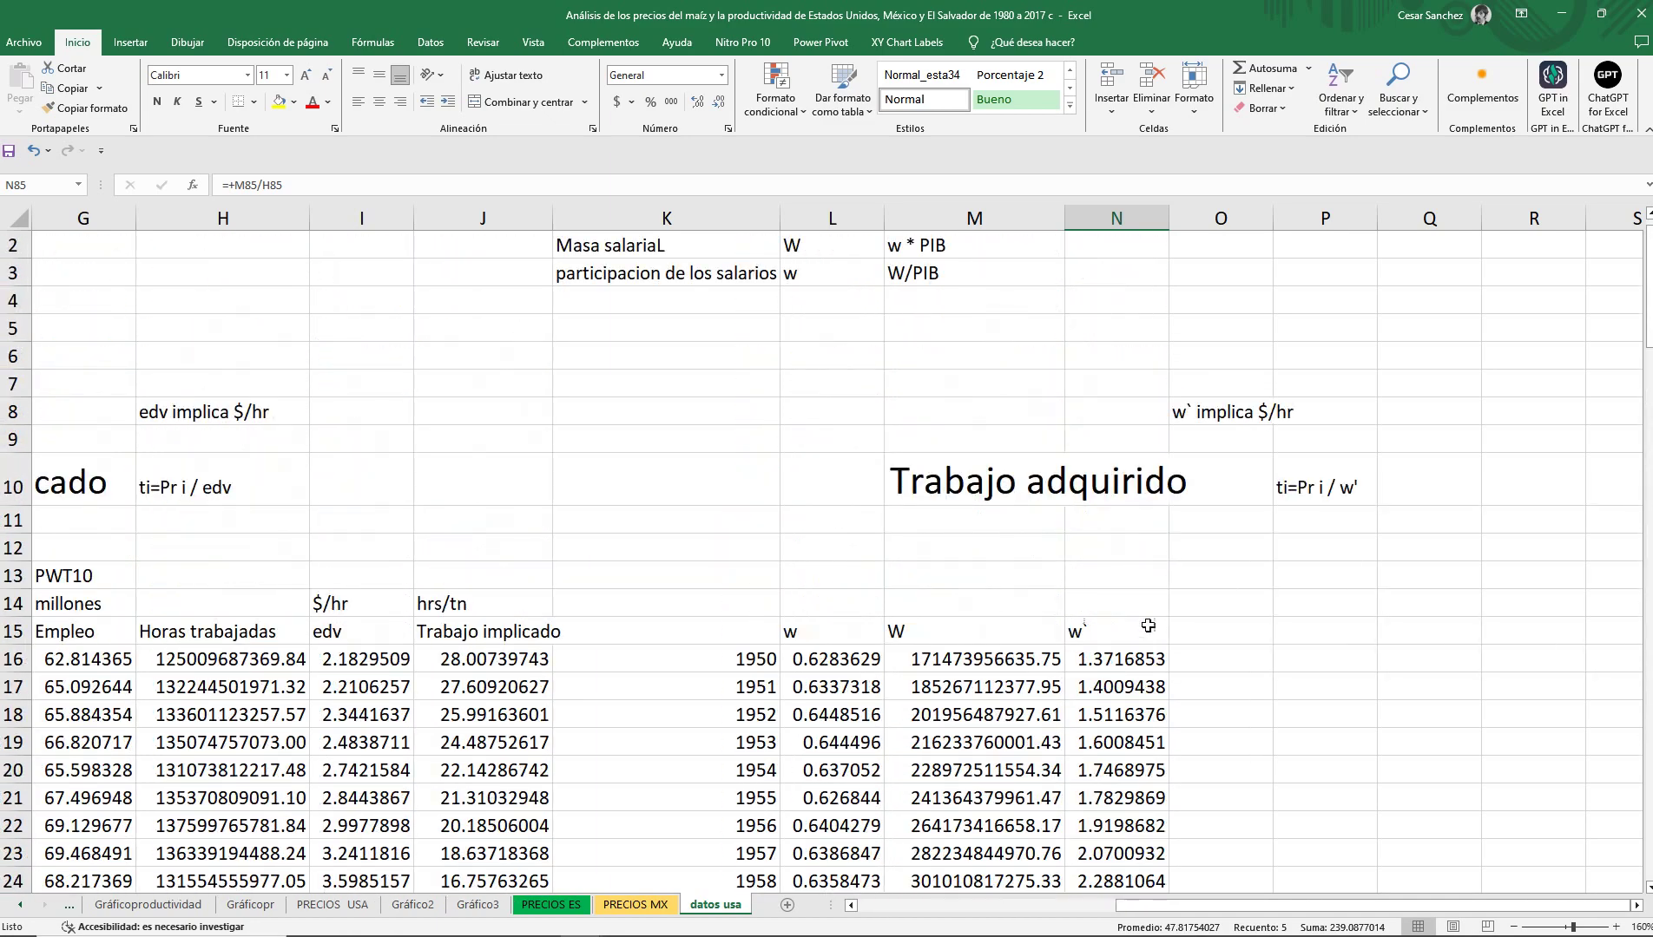
left_click(1202, 640)
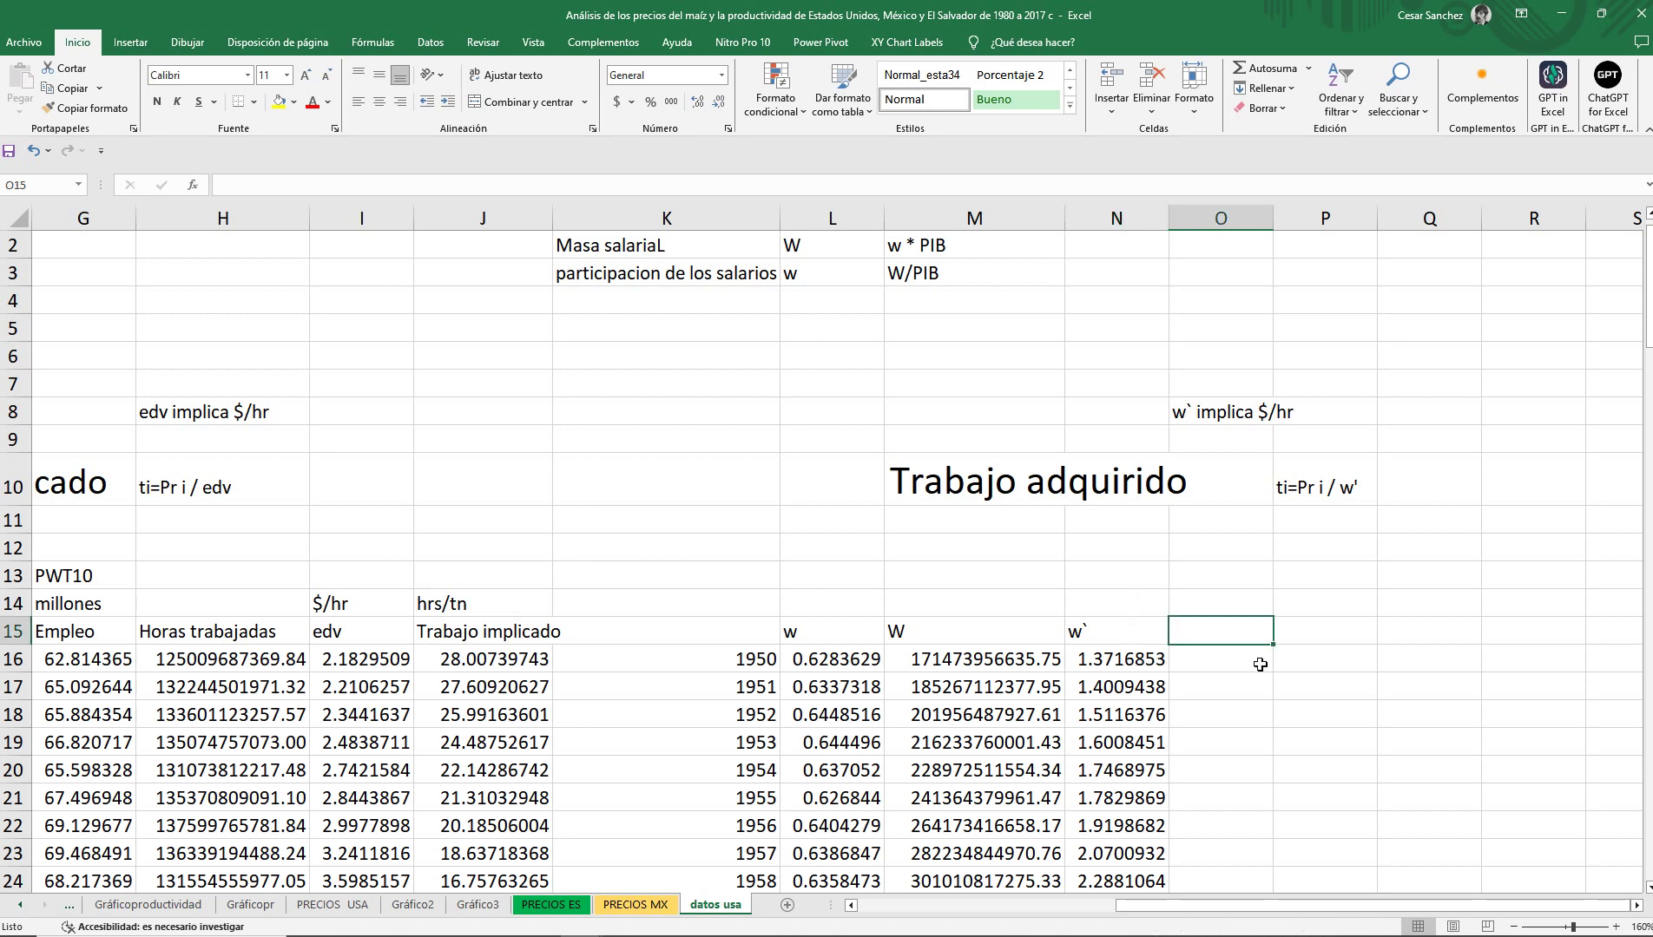
type("T.A.")
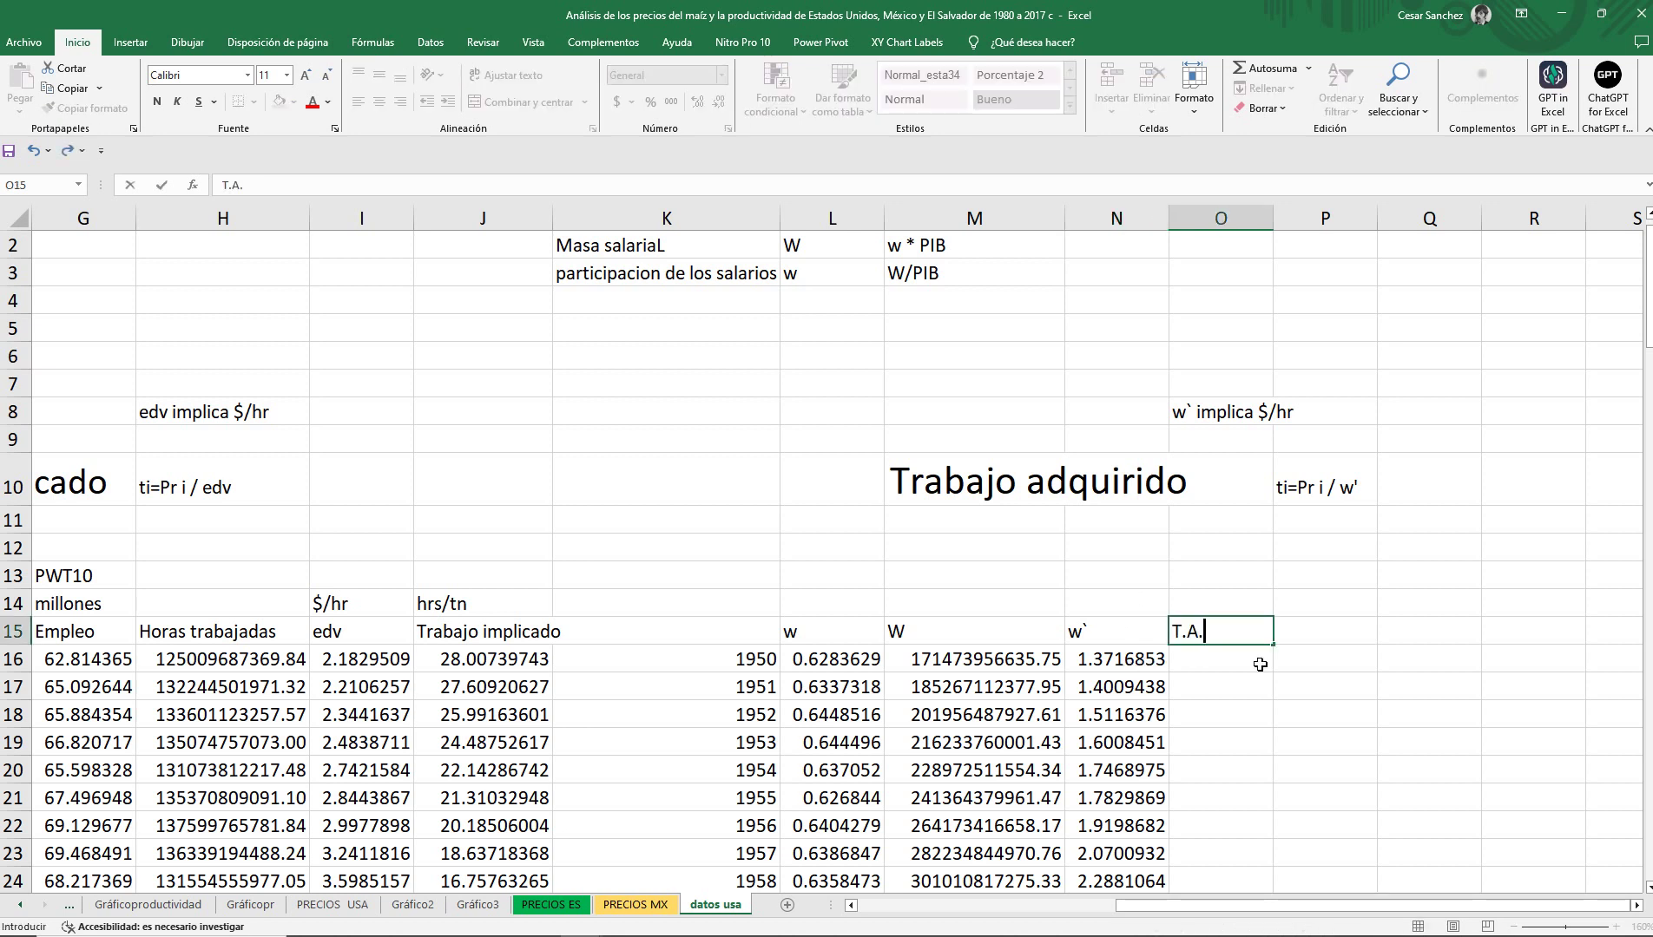
key("BackSpace")
key("BackSpace")
key("BackSpace")
type(".adquirido")
key("ctrl+Return")
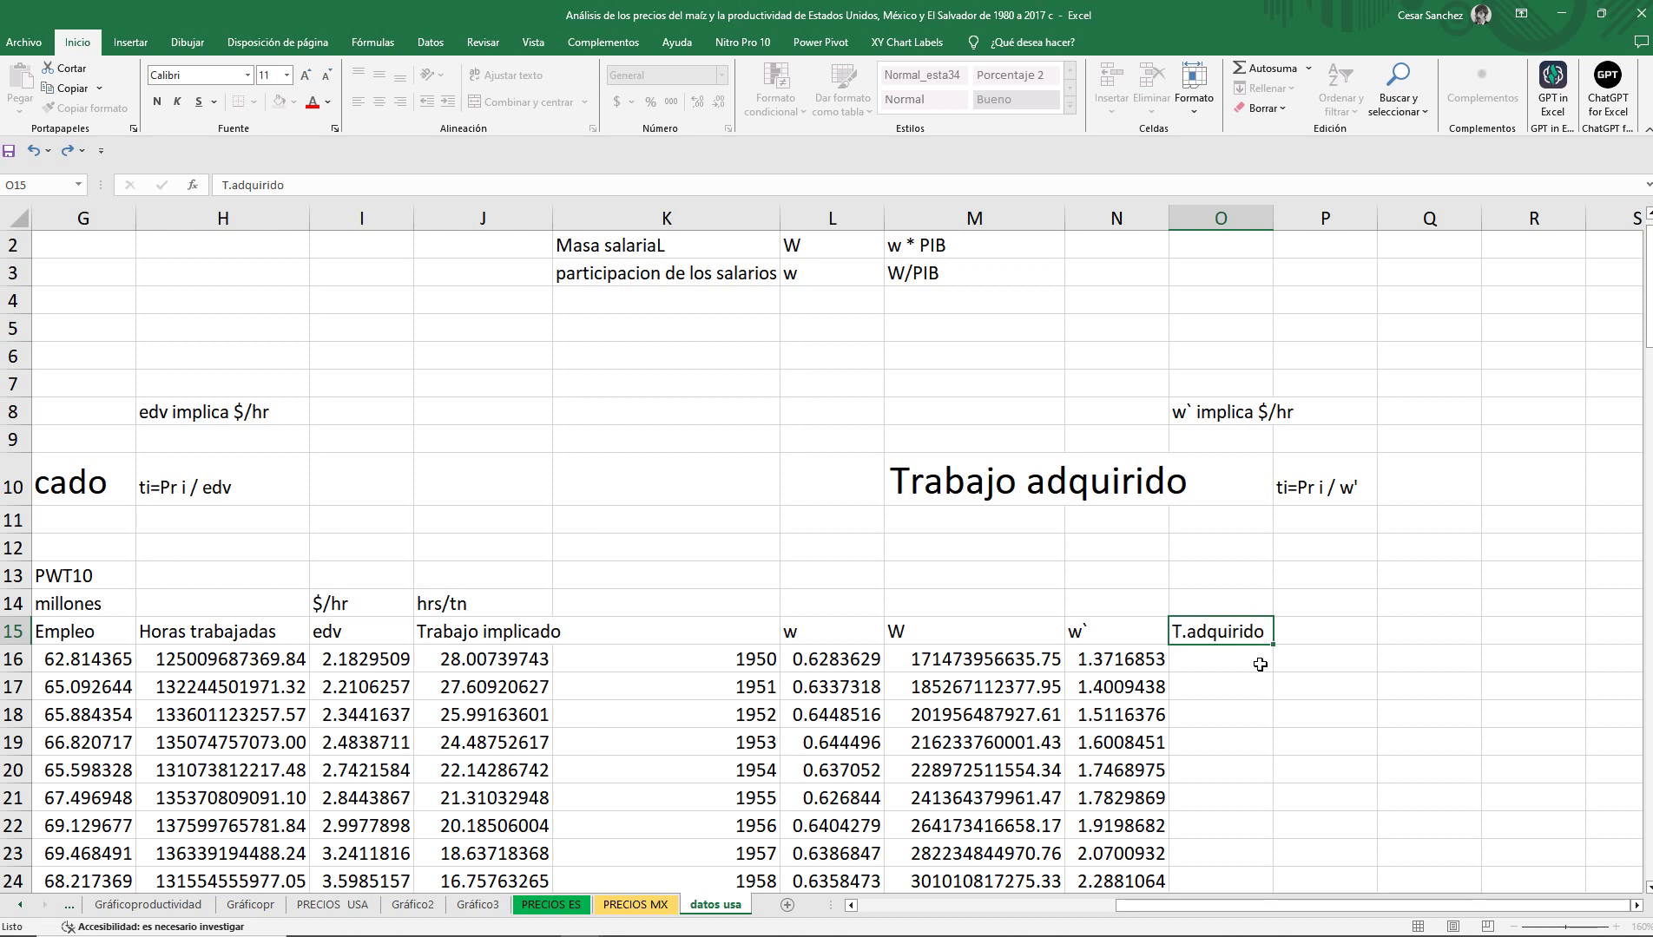
Calculate the 1950 acquired labour in O16 by dividing price by wage rate with the formula +D16/N16.
left_click(493, 637)
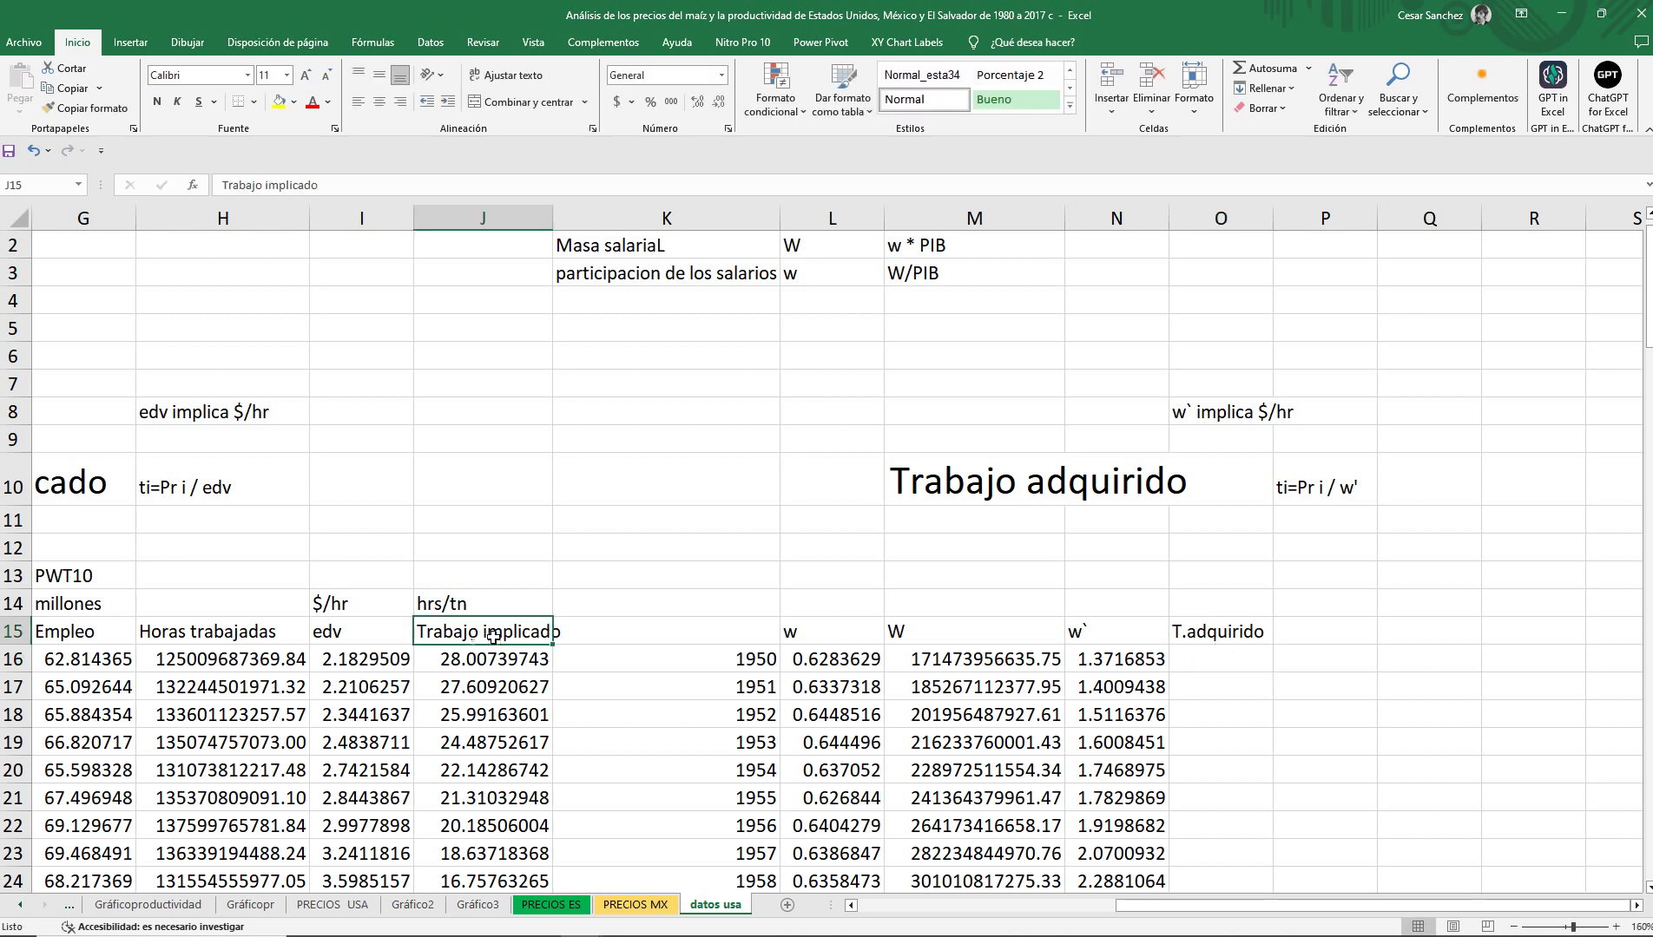
left_click(1196, 661)
type("+")
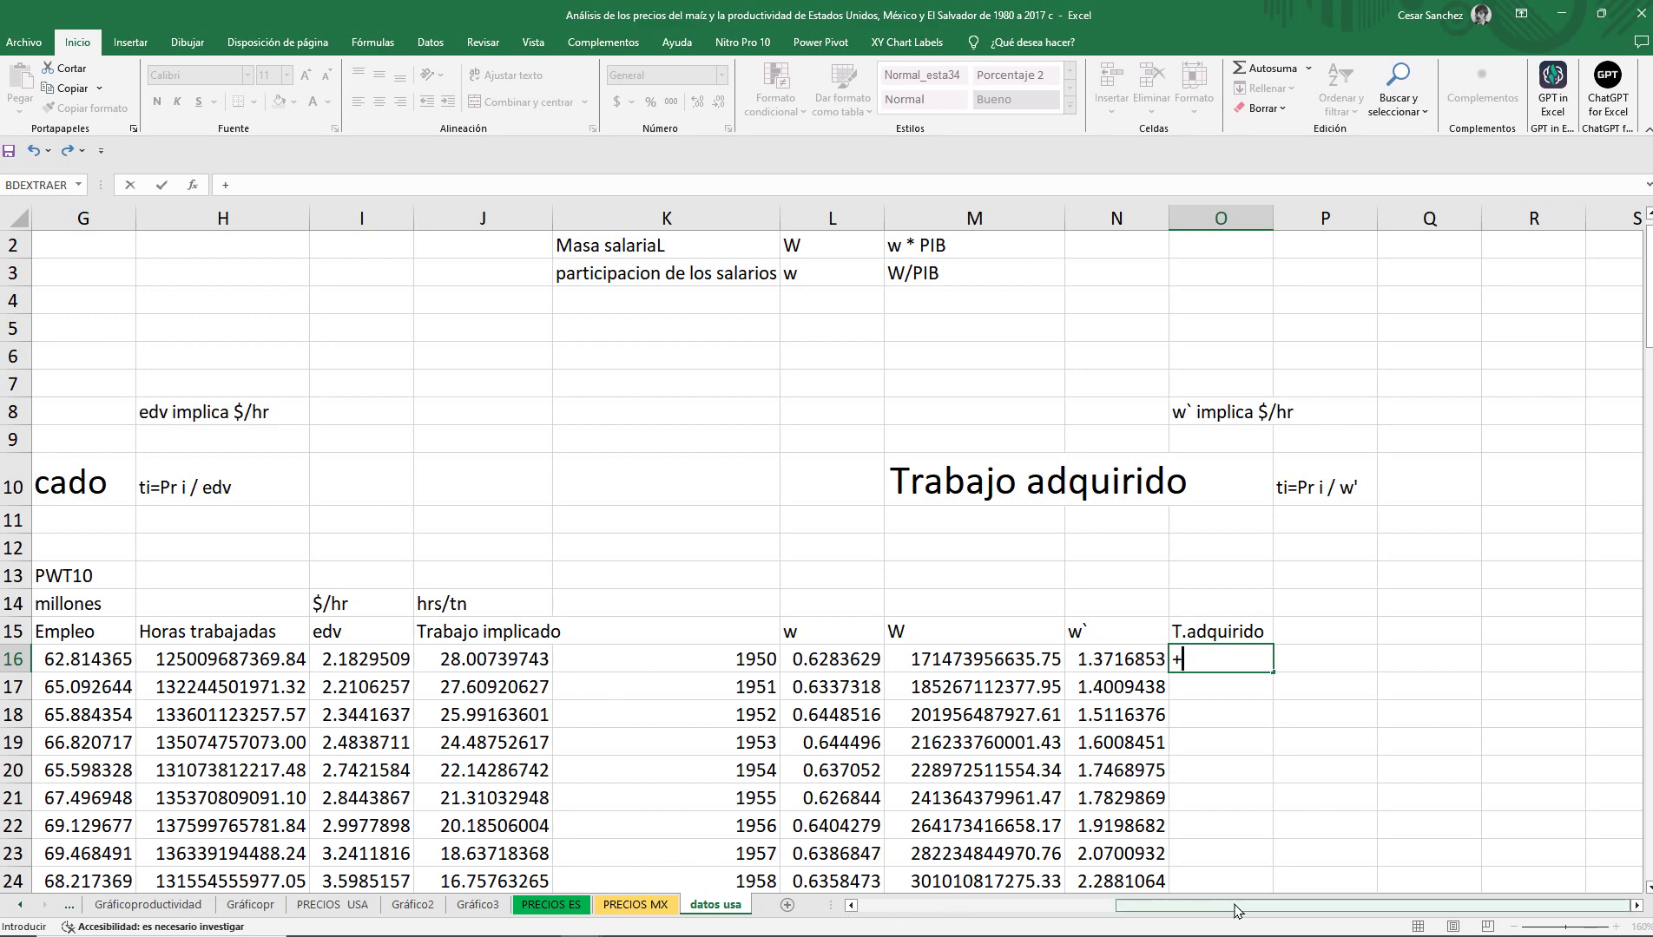
scroll(1129, 905, "left", 3)
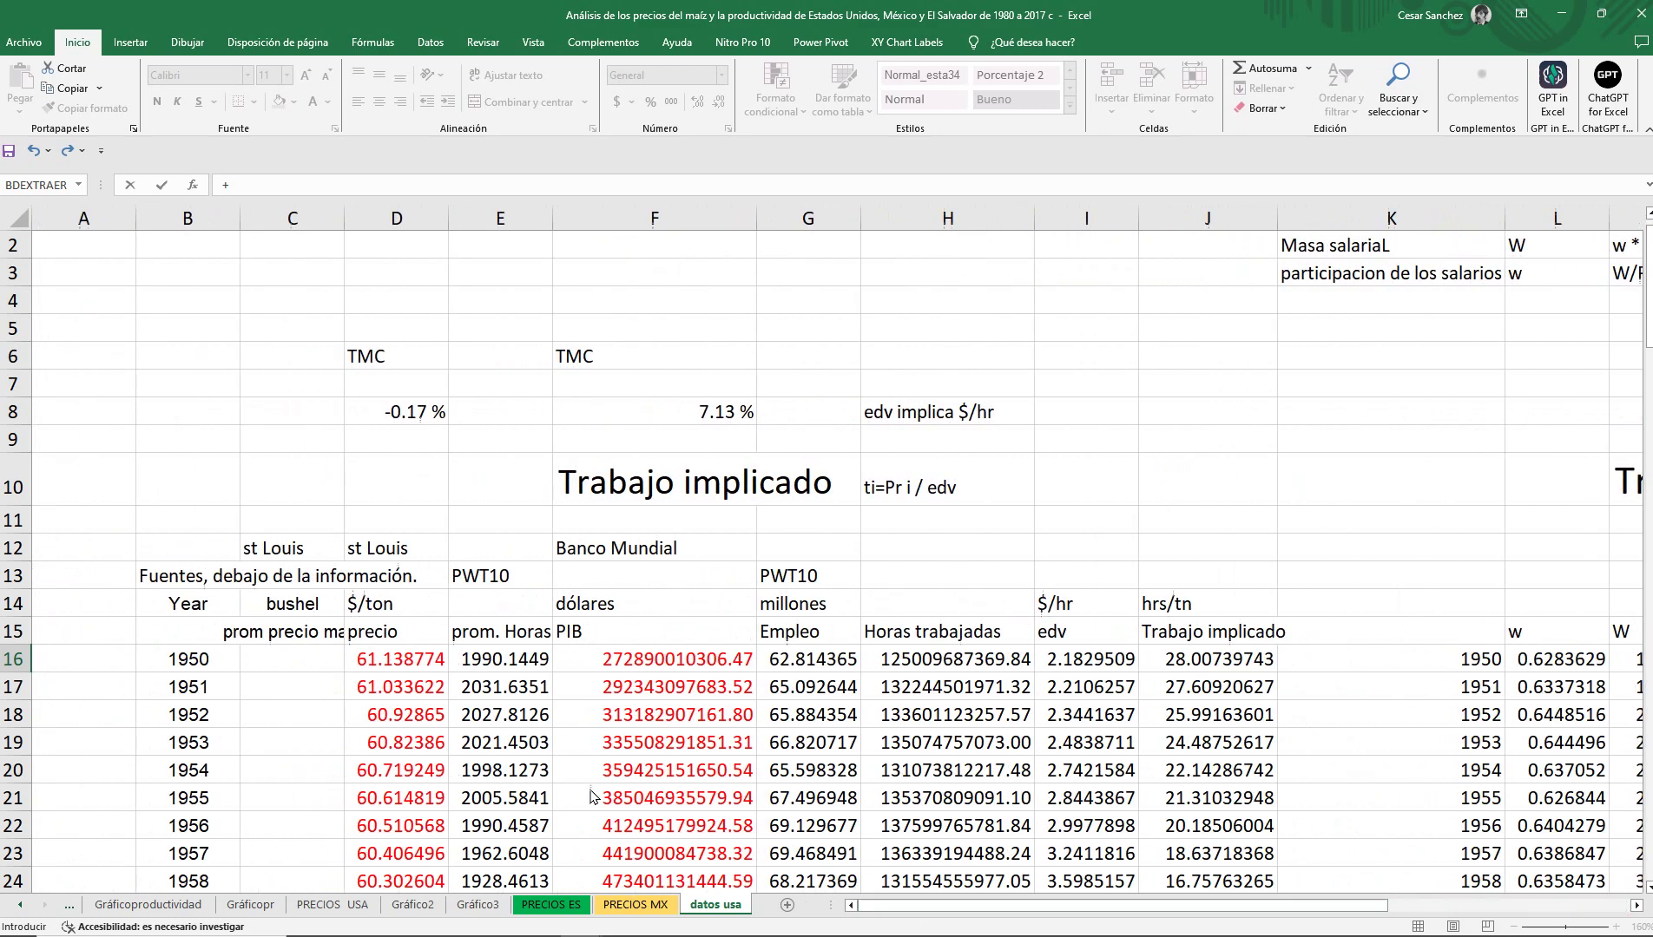
left_click(349, 664)
type("/")
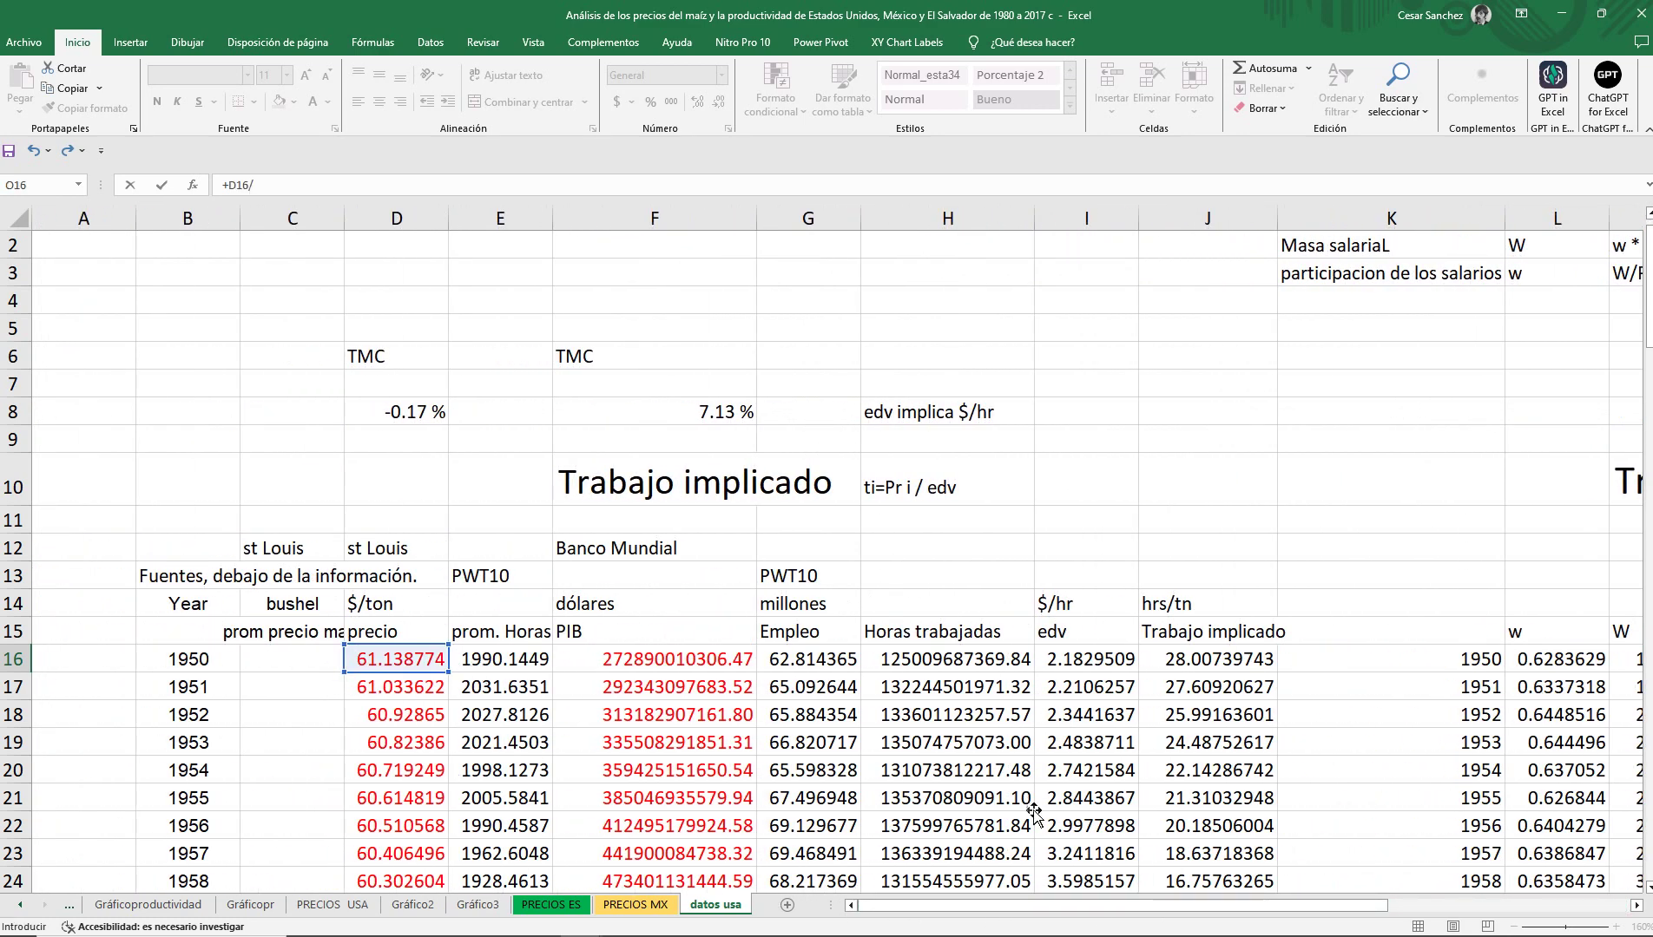
left_click_drag(1010, 907, 1253, 914)
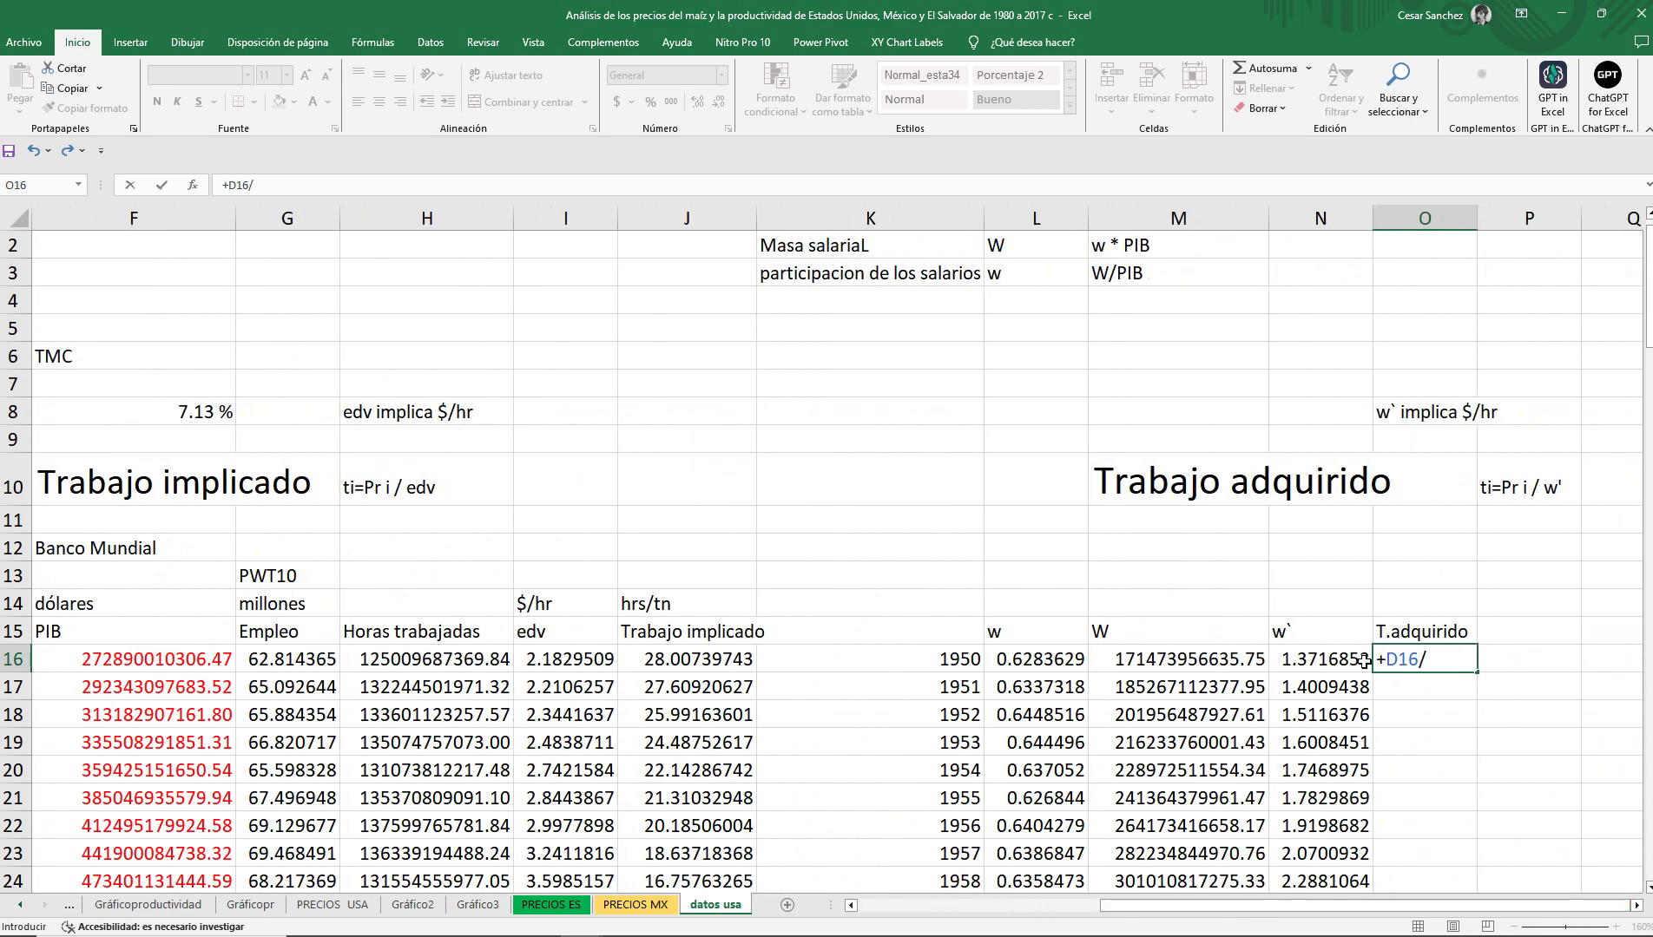
left_click(1339, 658)
key("Return")
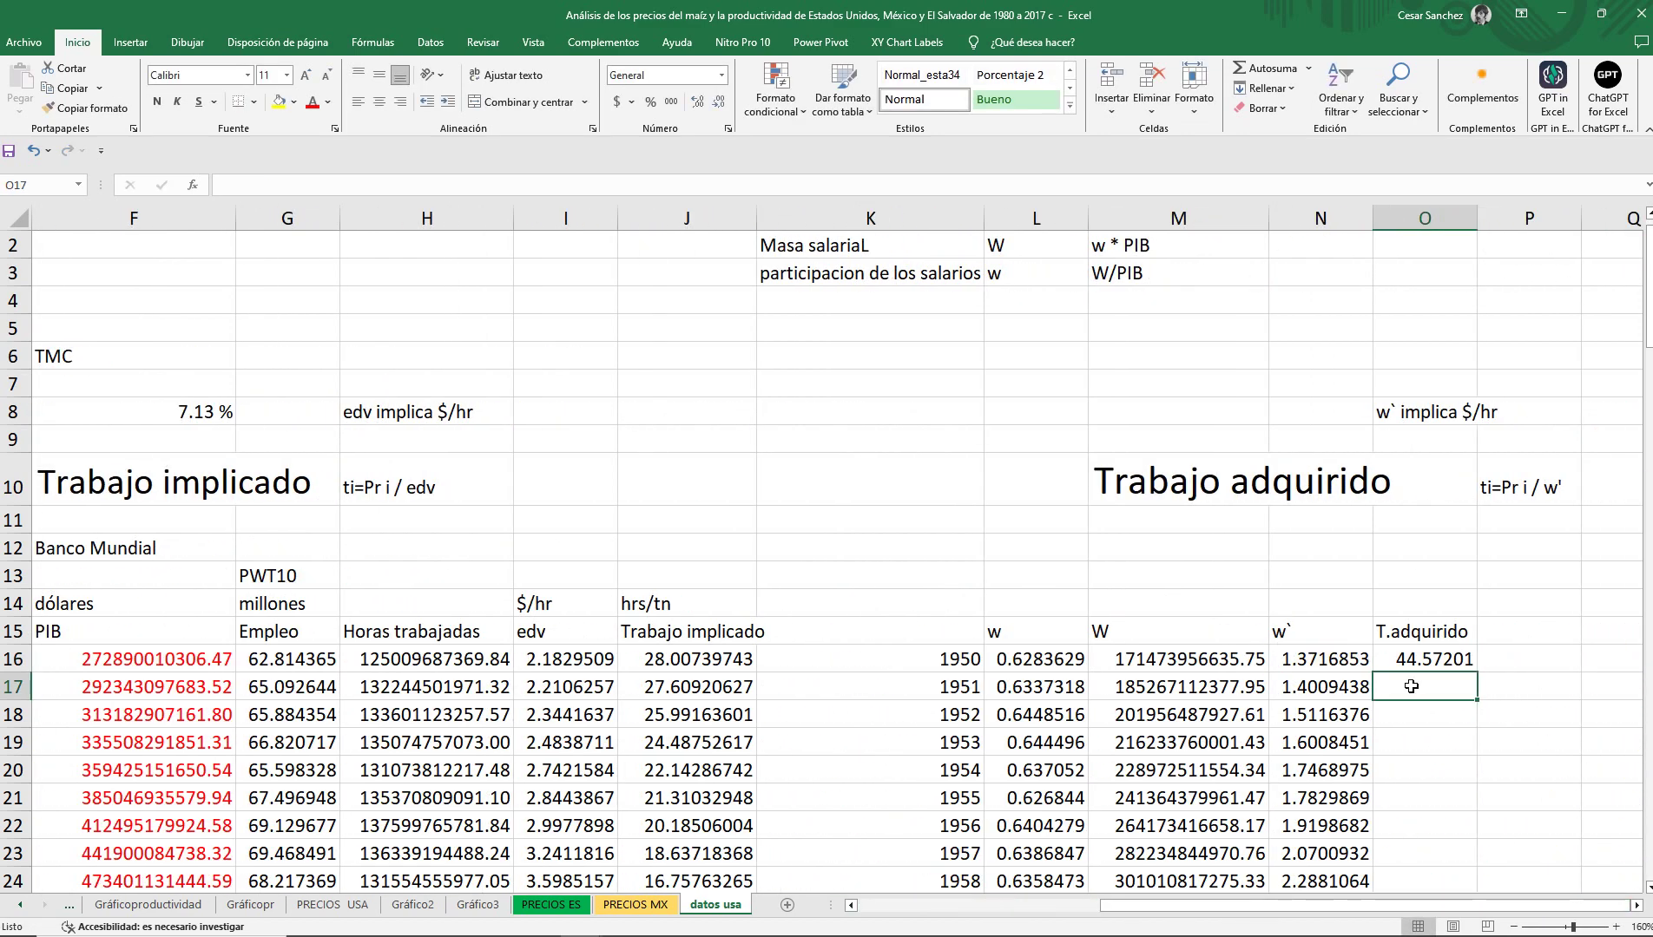
left_click(1425, 664)
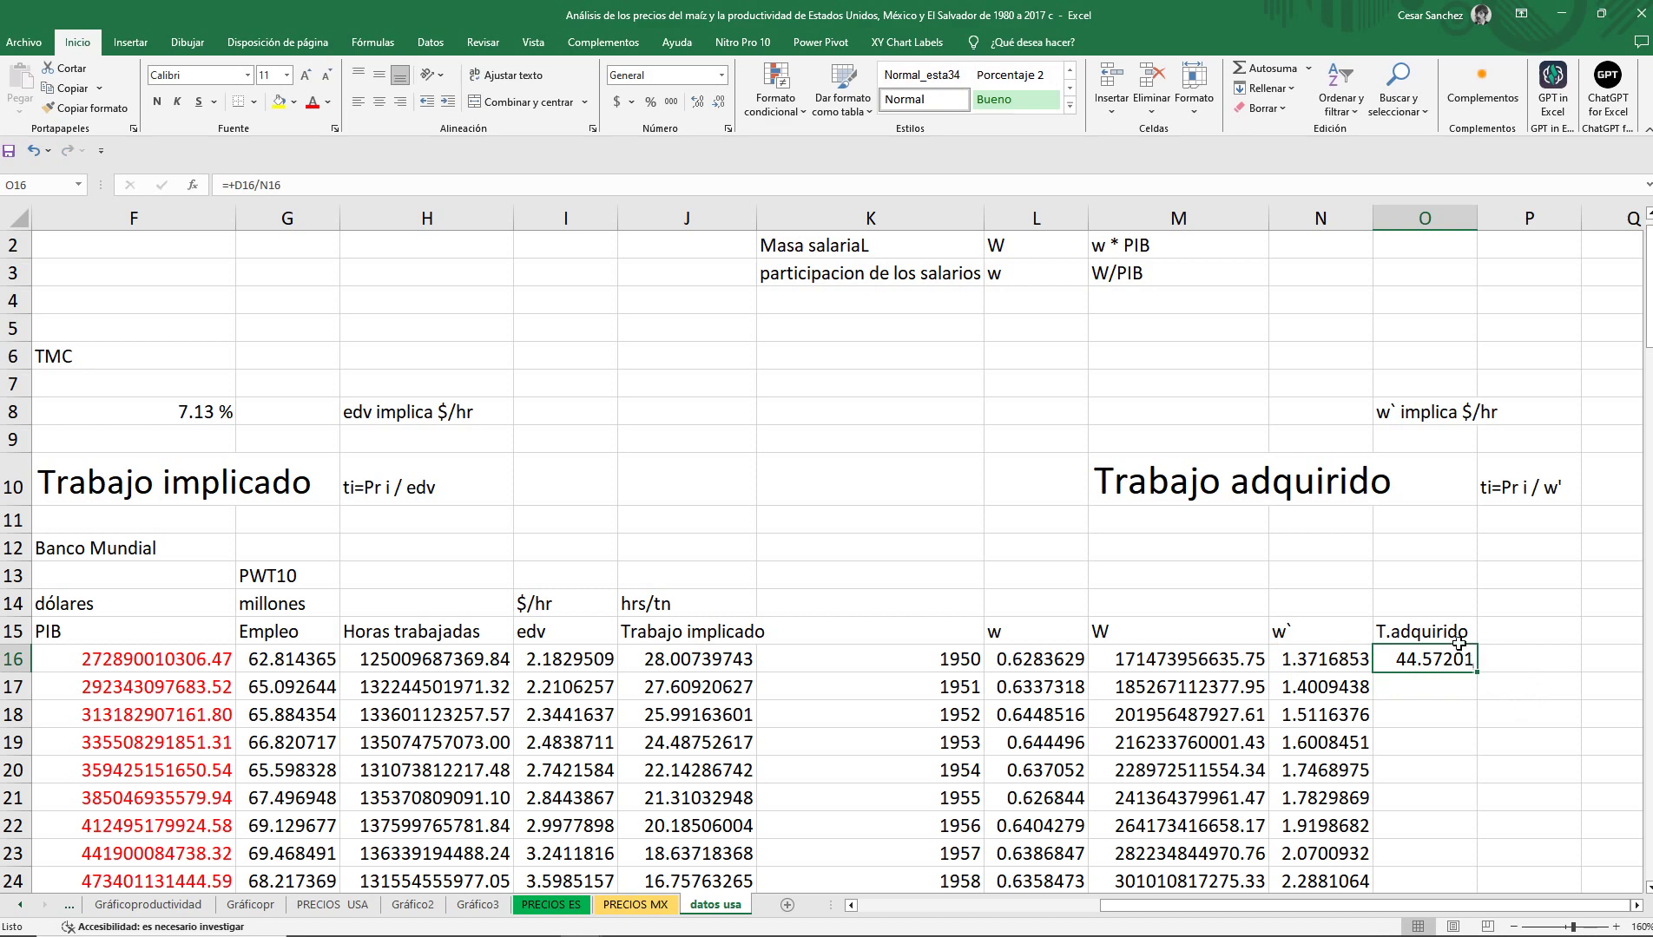
Enter the units hrs/tn above the T.adquirido heading in O14 and $/hr above the wage rate heading in N14.
left_click(1454, 615)
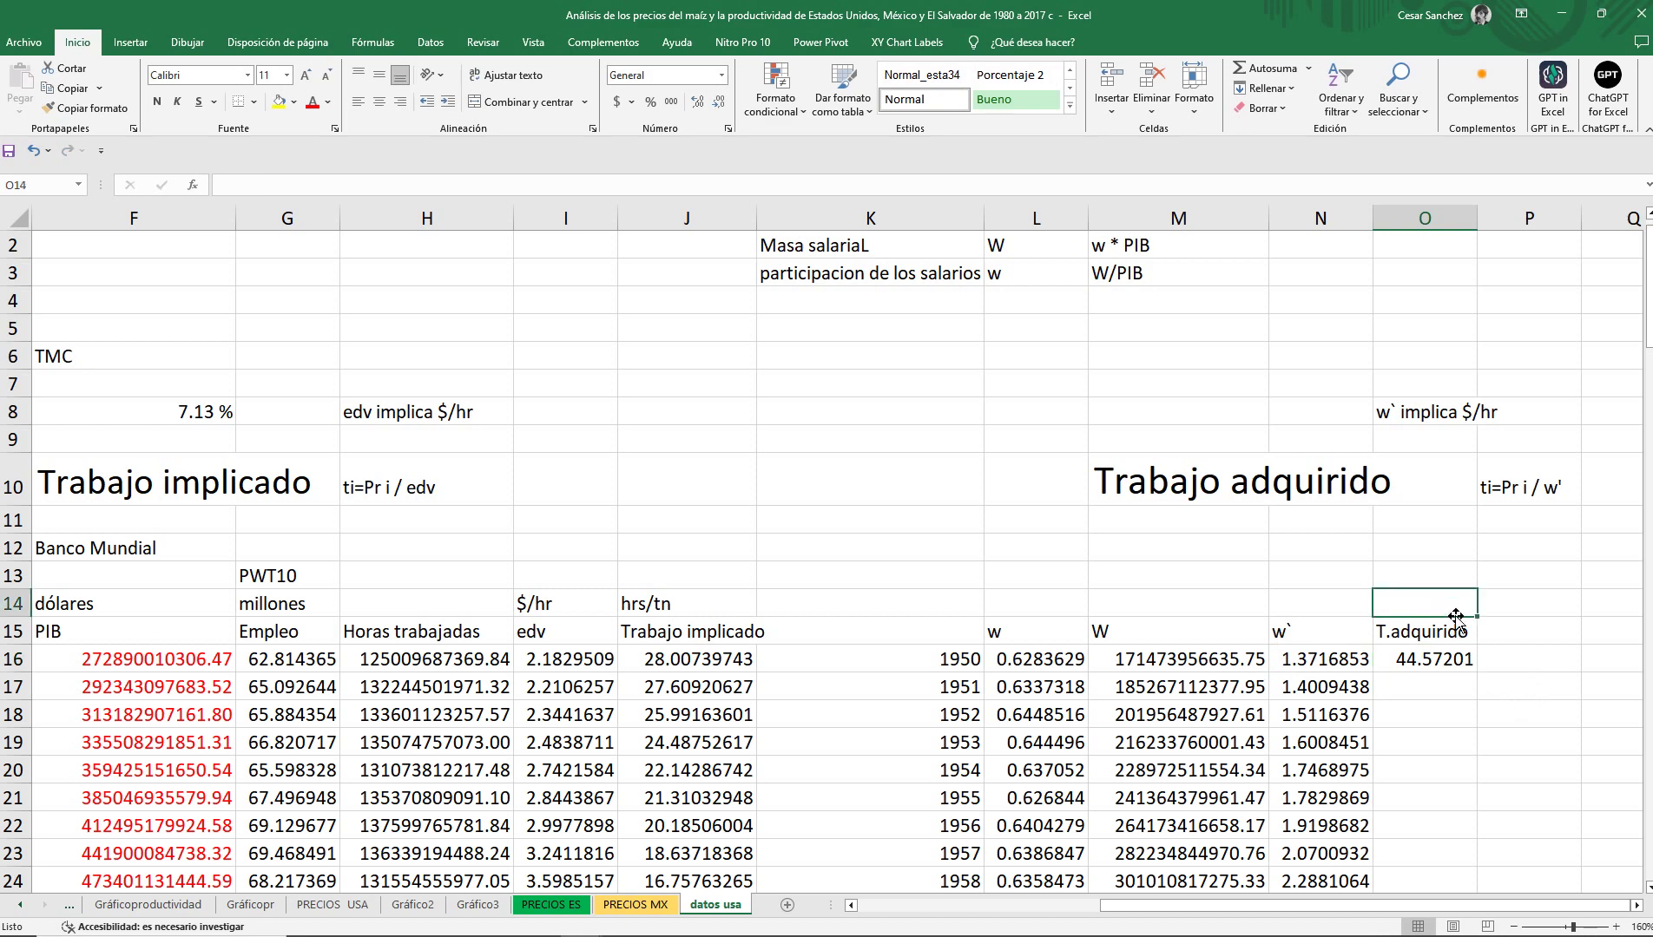
type("hrs/tn")
key("Left")
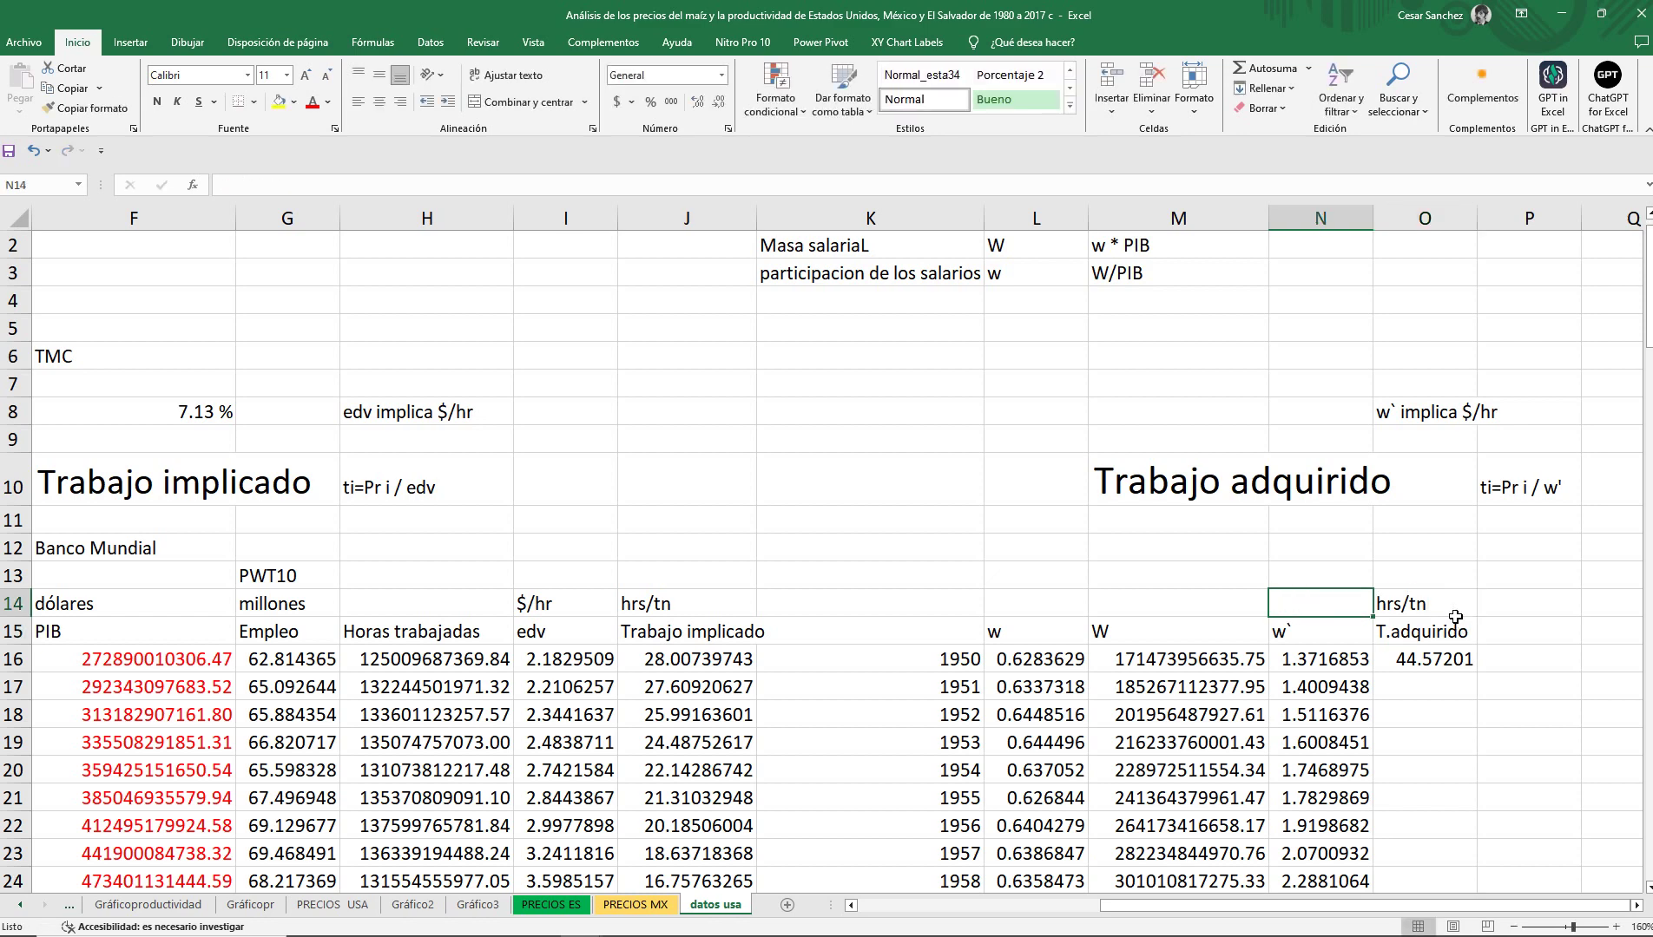
type("$")
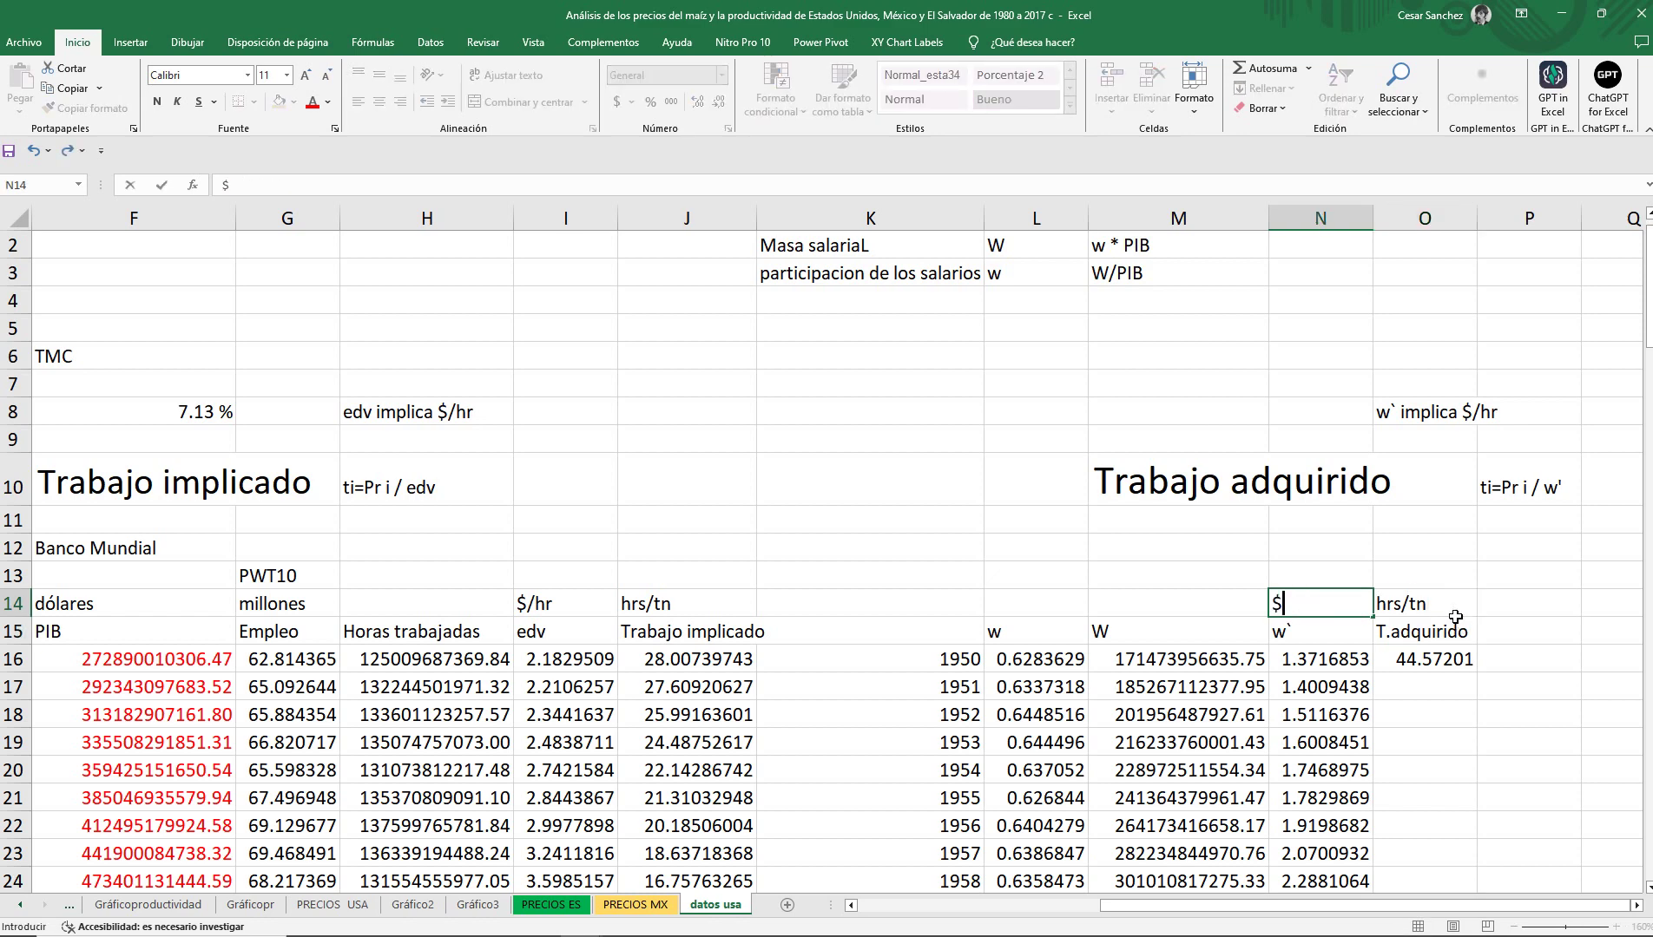
type("/hr")
key("Return")
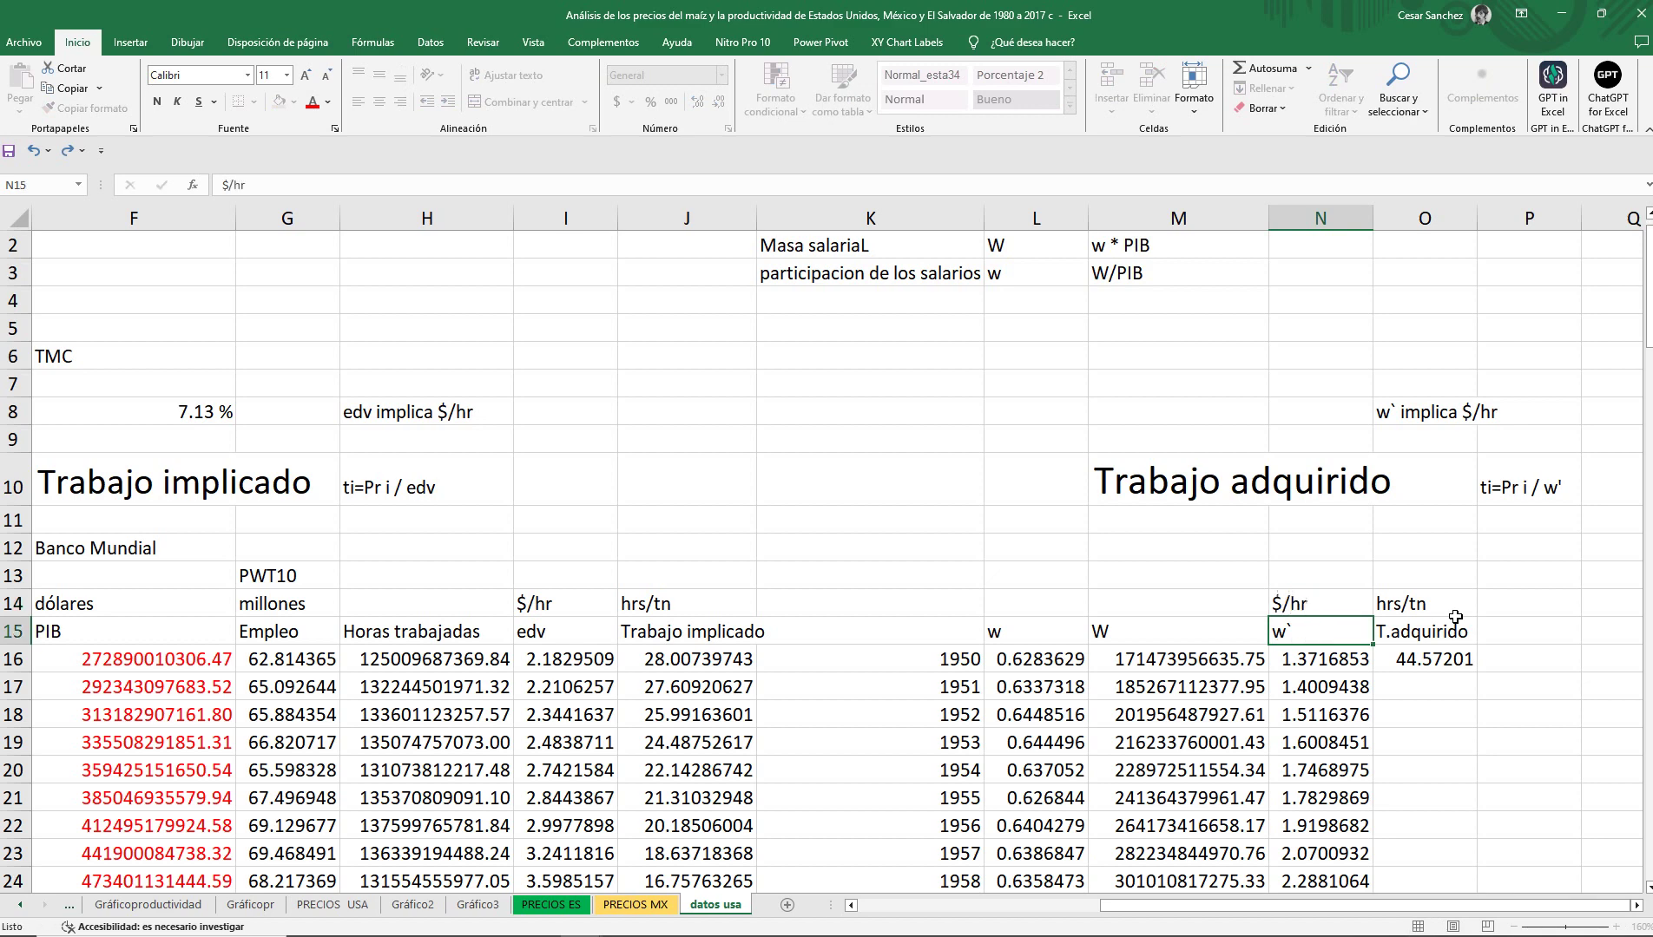
Enter the unit $ above the wage mass heading in M14 and # above the wage share heading in L14.
key("Left")
key("Up")
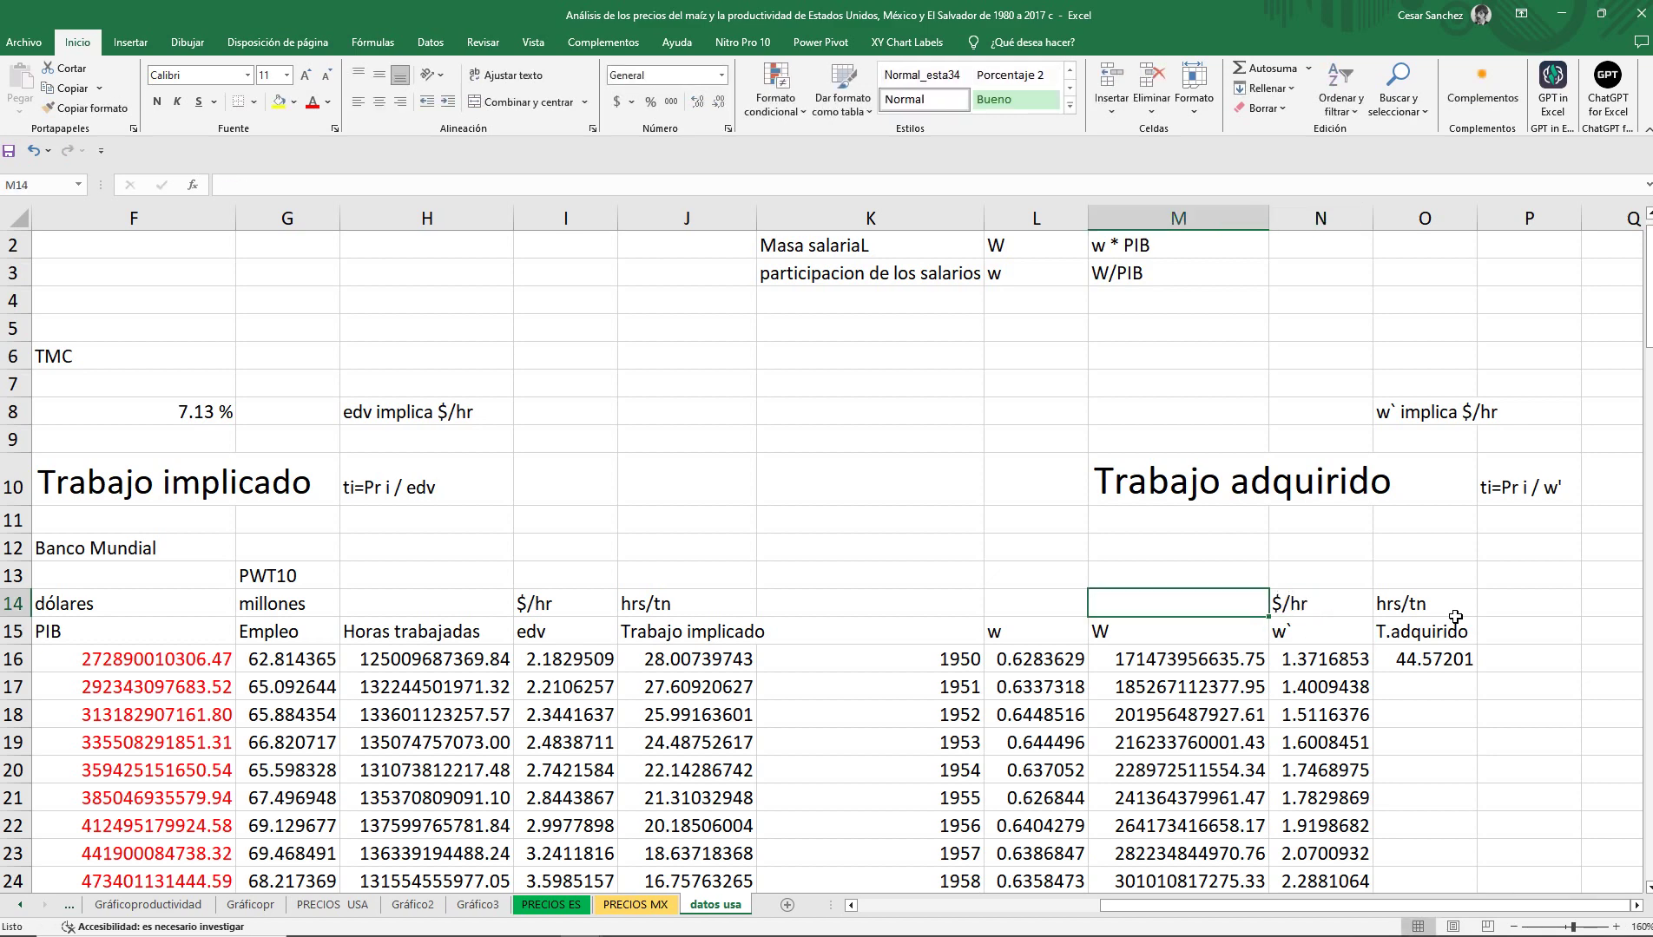
type("$")
key("Return")
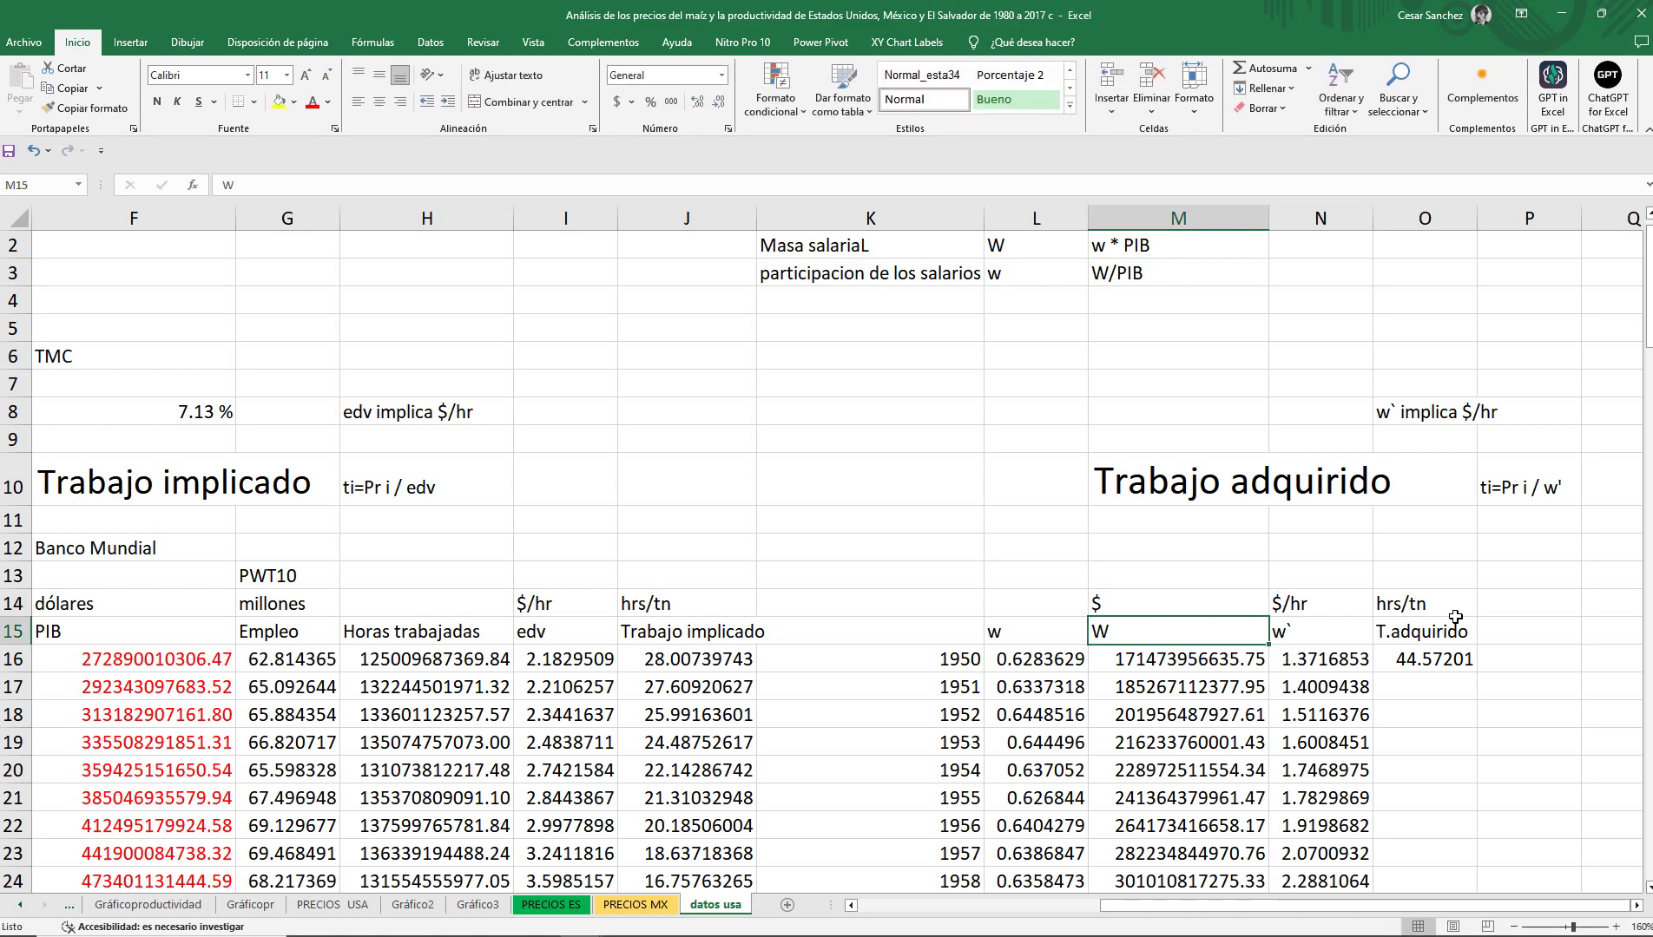
key("Left")
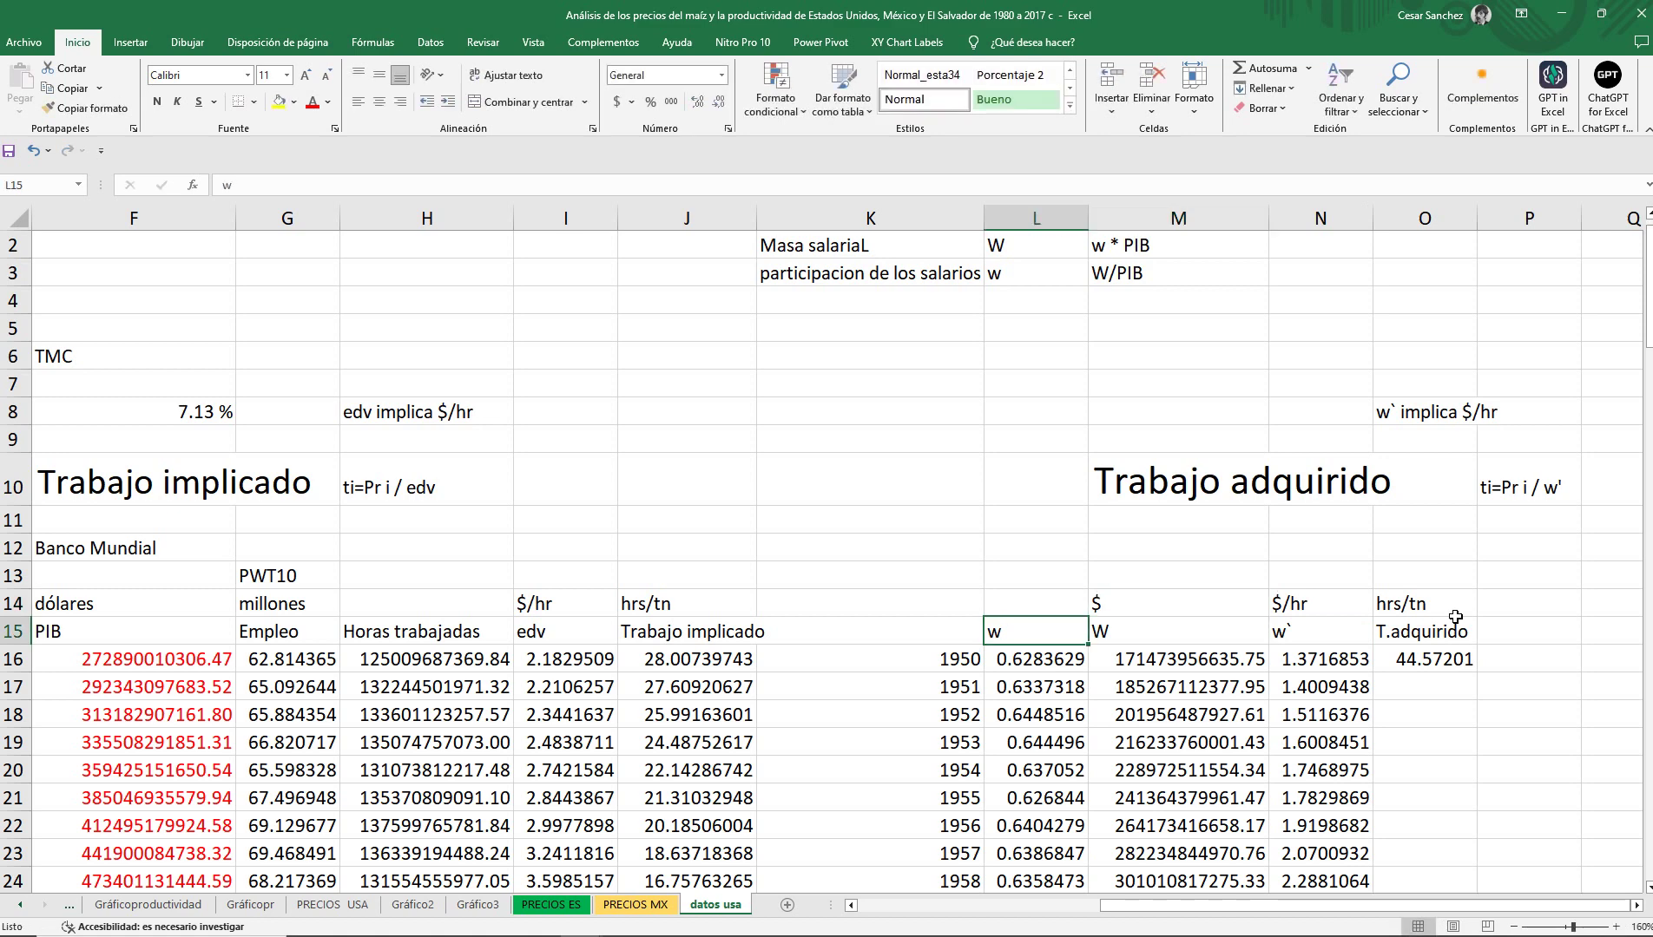
key("Up")
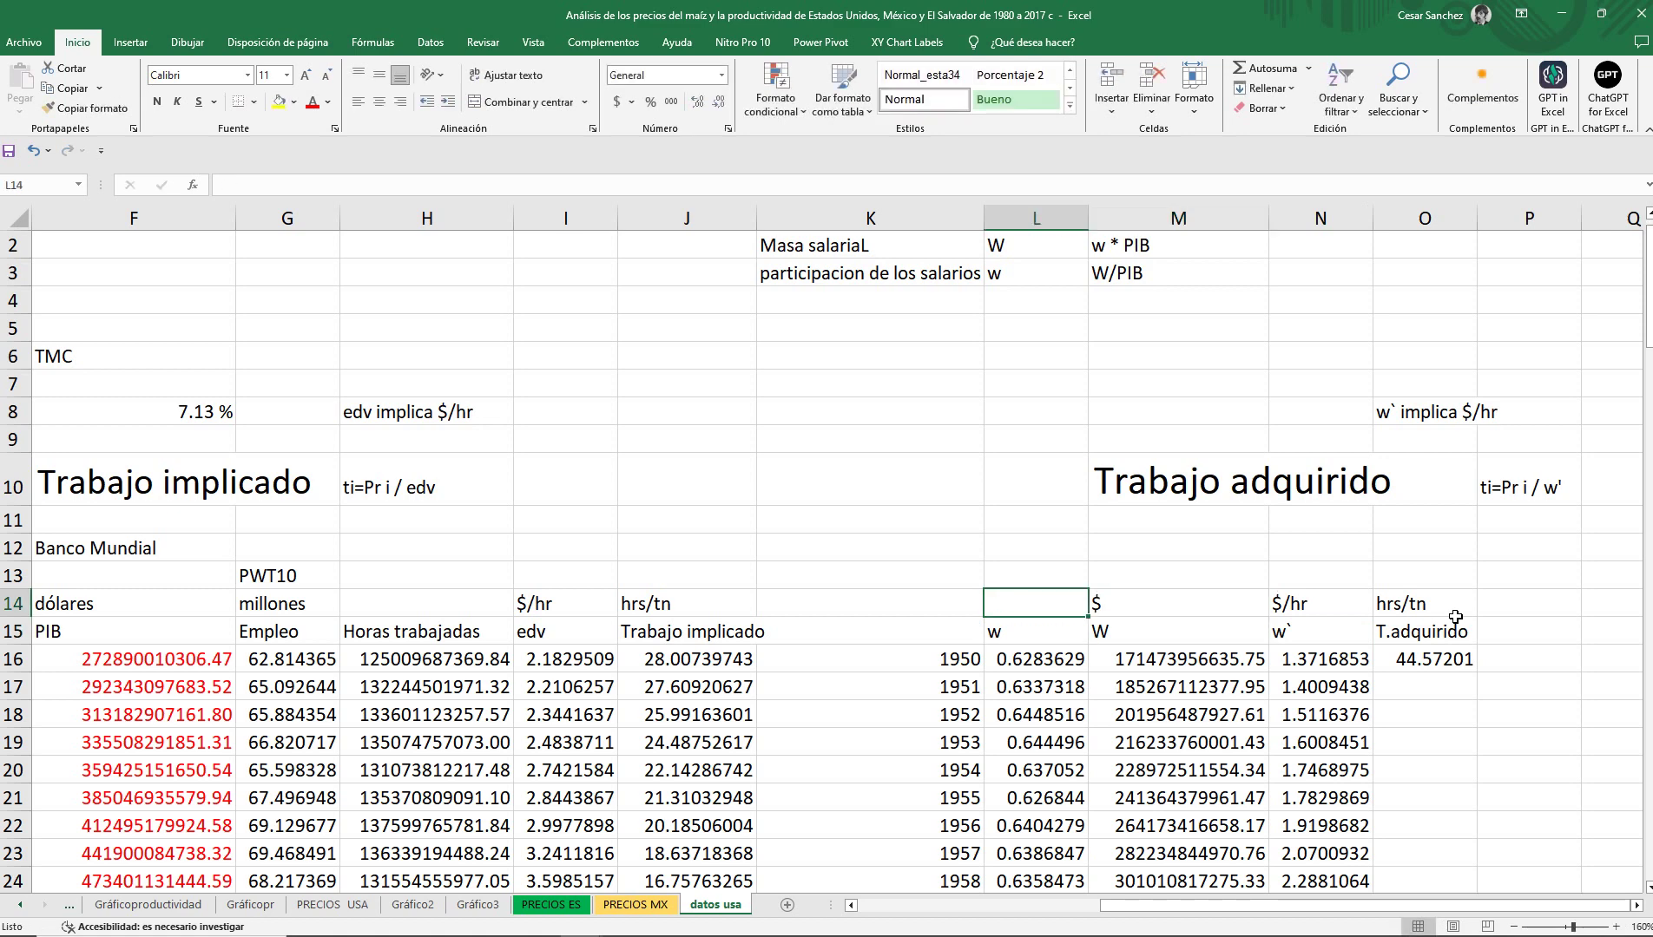
type("#")
key("Return")
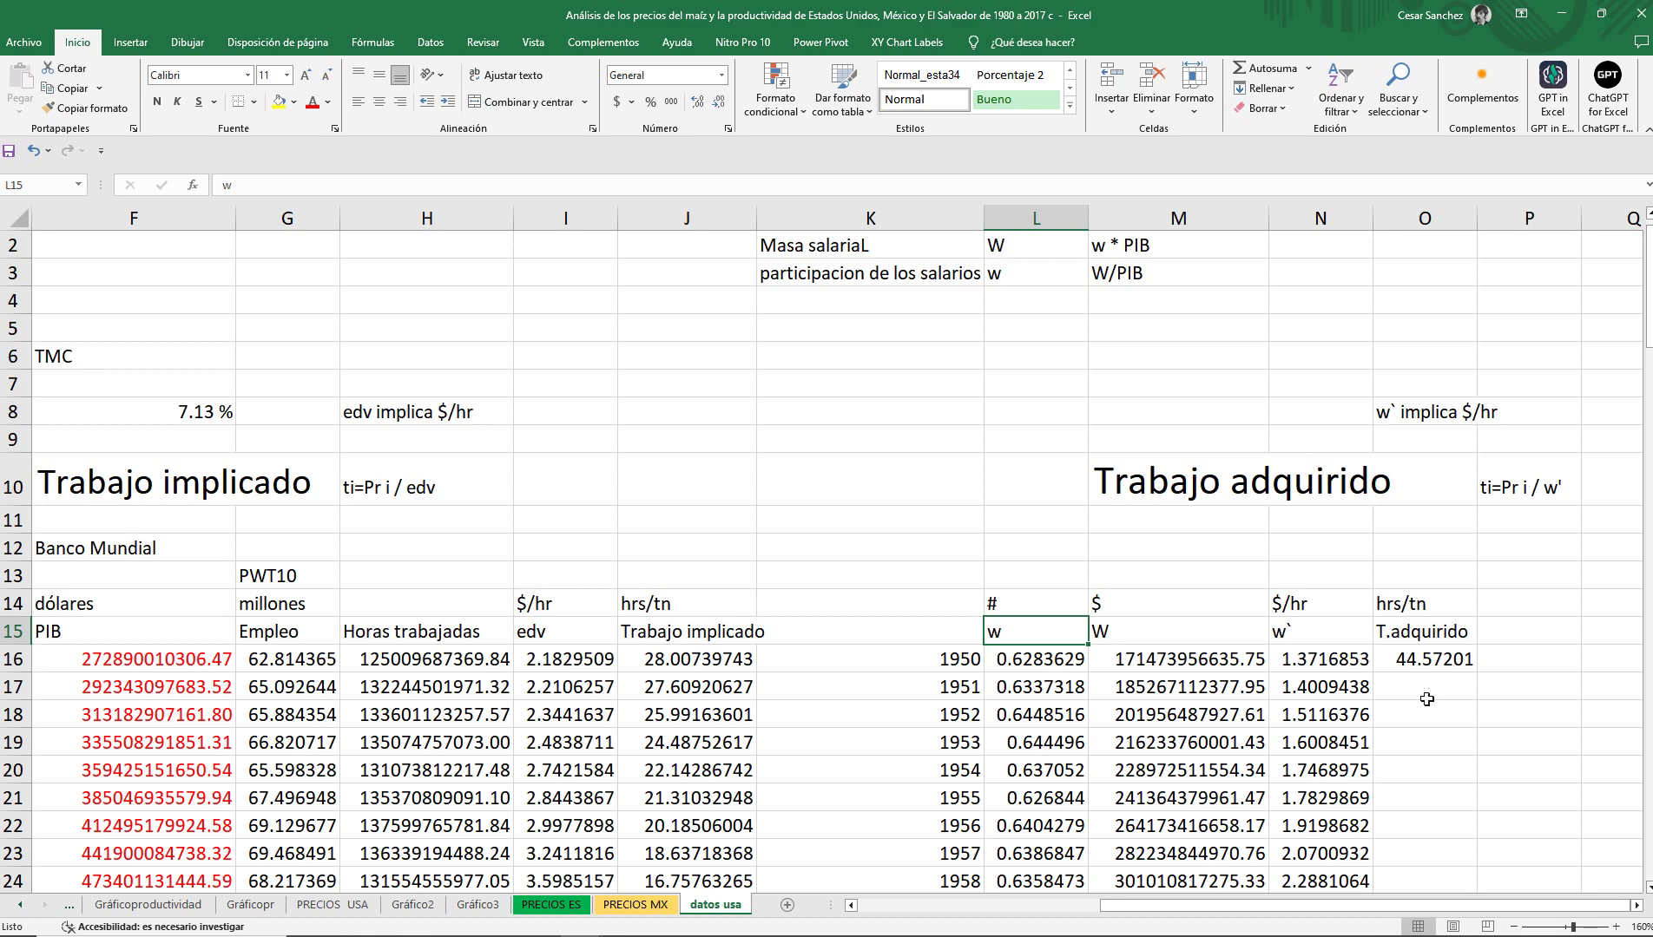
Fill the acquired labour formula from O16 down to the 2023 row.
left_click(1421, 664)
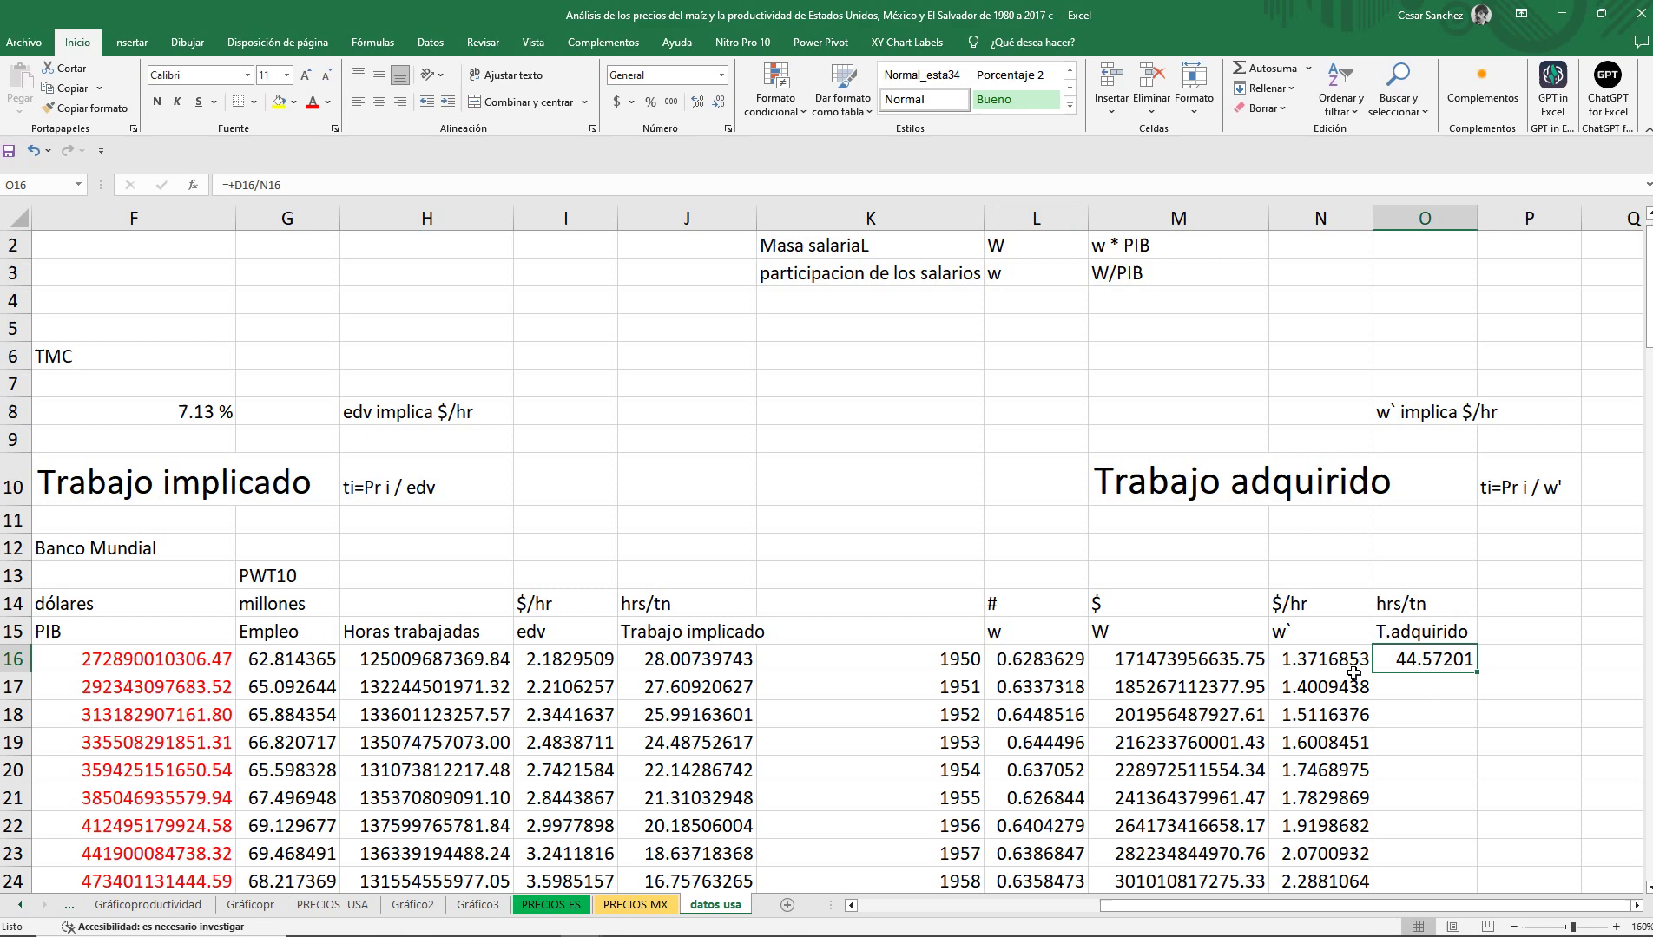
left_click(1025, 664)
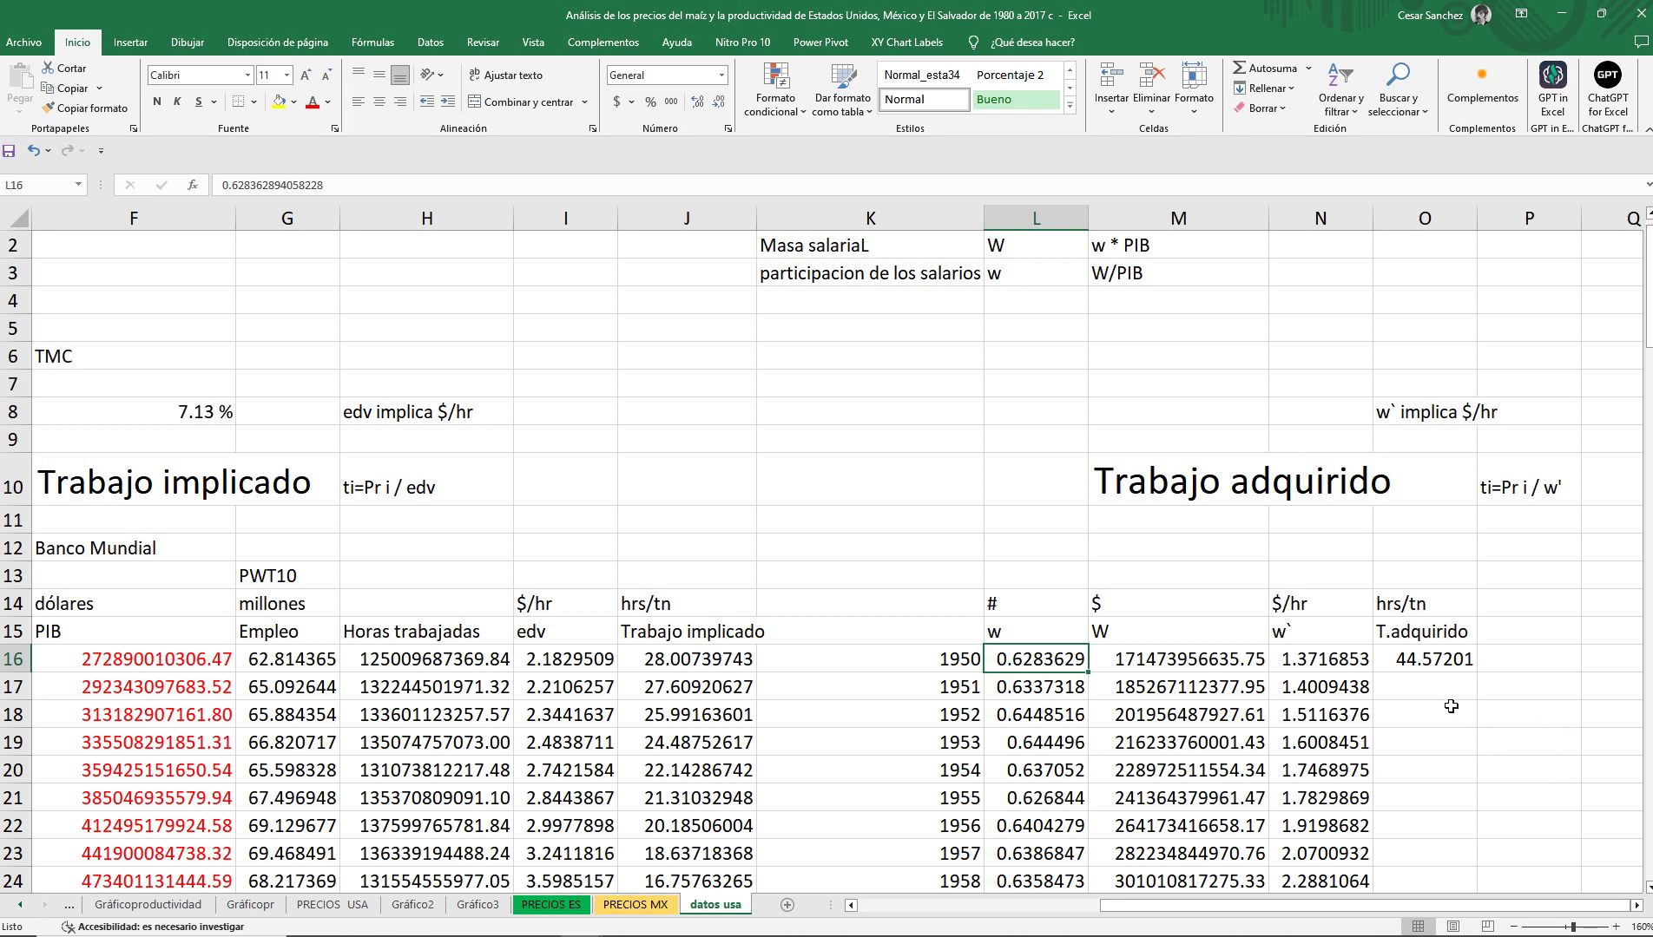
left_click(1417, 667)
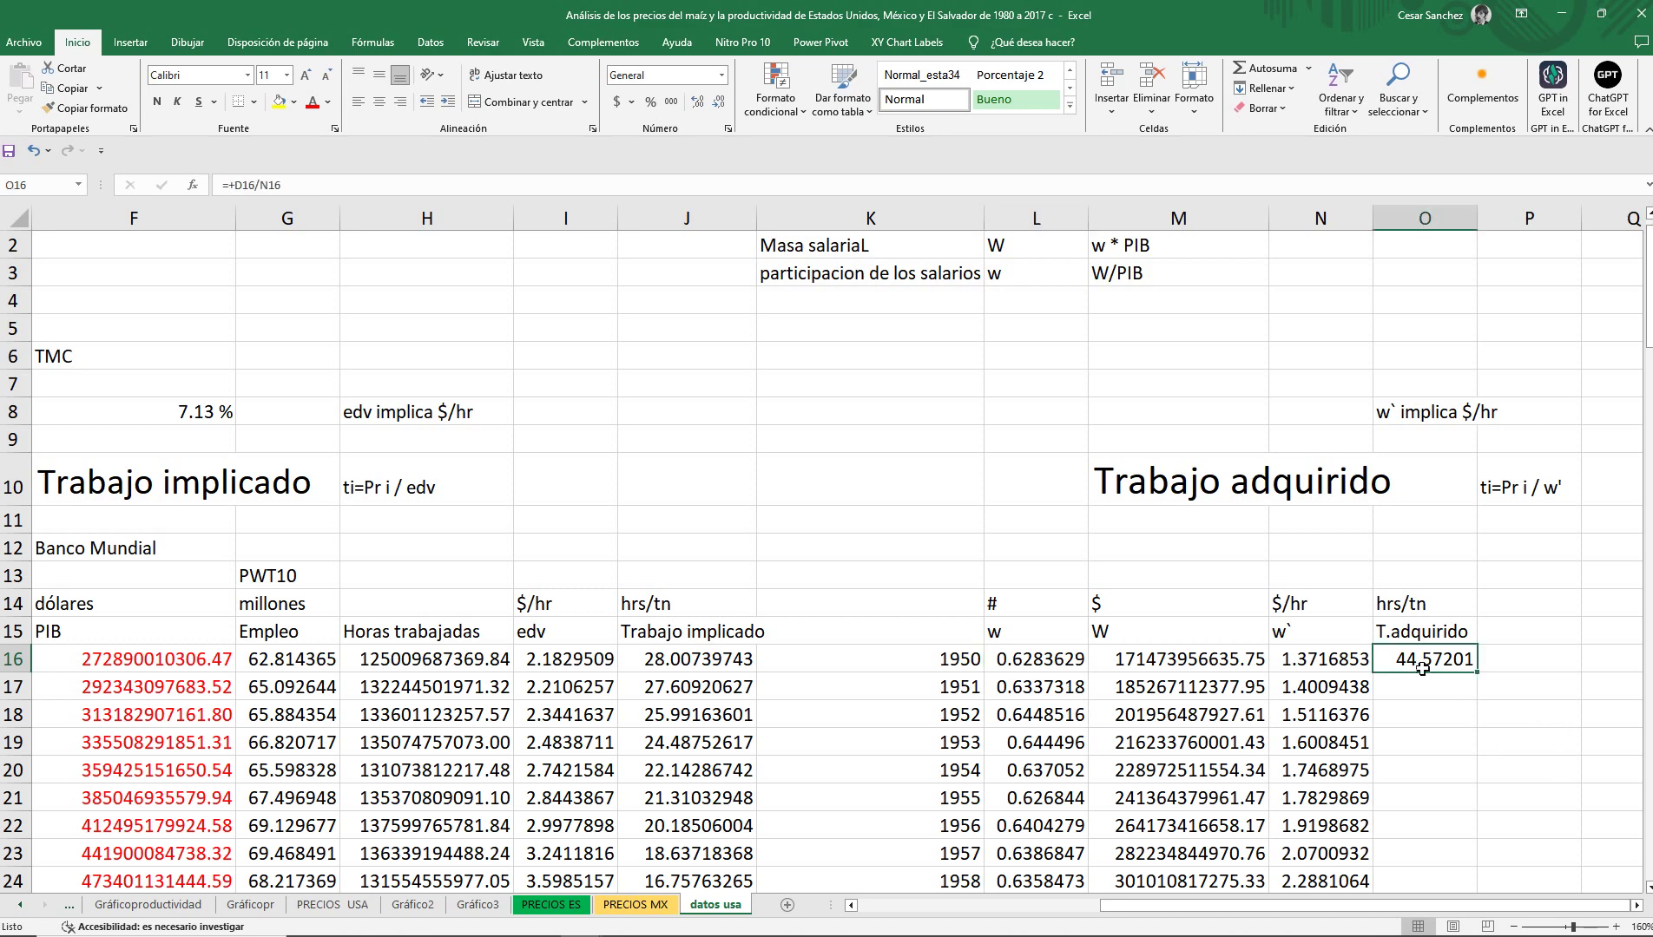
double_click(1477, 673)
scroll(1475, 679, "down", 20)
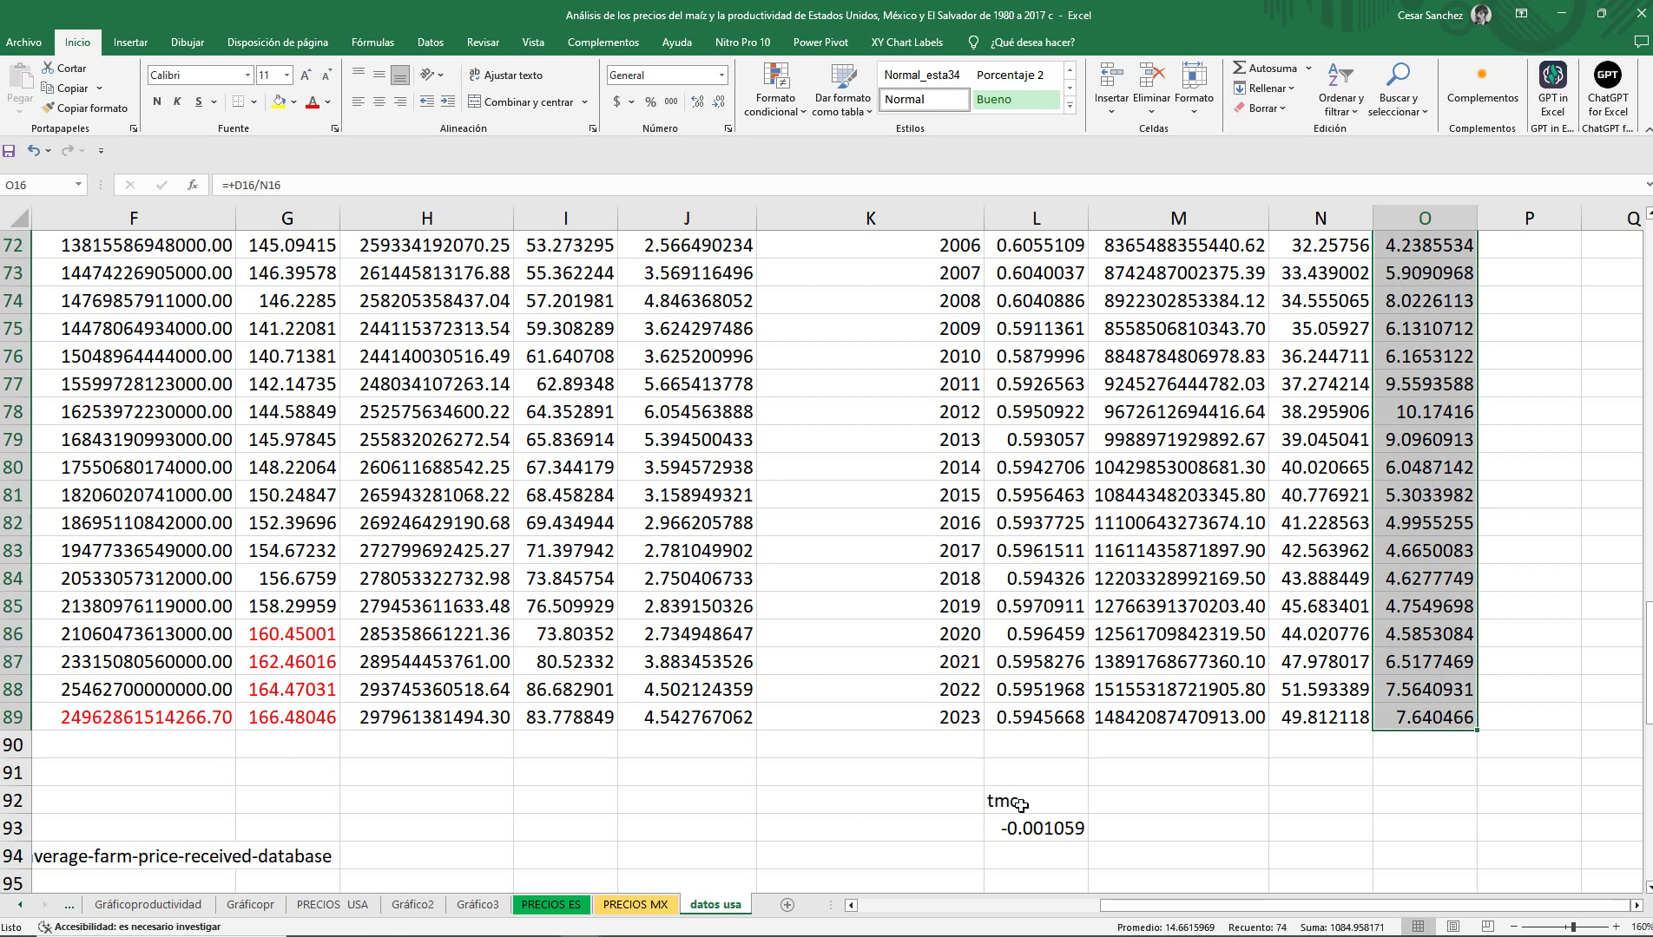
Colour the font of the 2020 to 2023 values in L86:O89 red to mark them as projections.
left_click(1039, 636)
left_click_drag(1061, 643, 1402, 712)
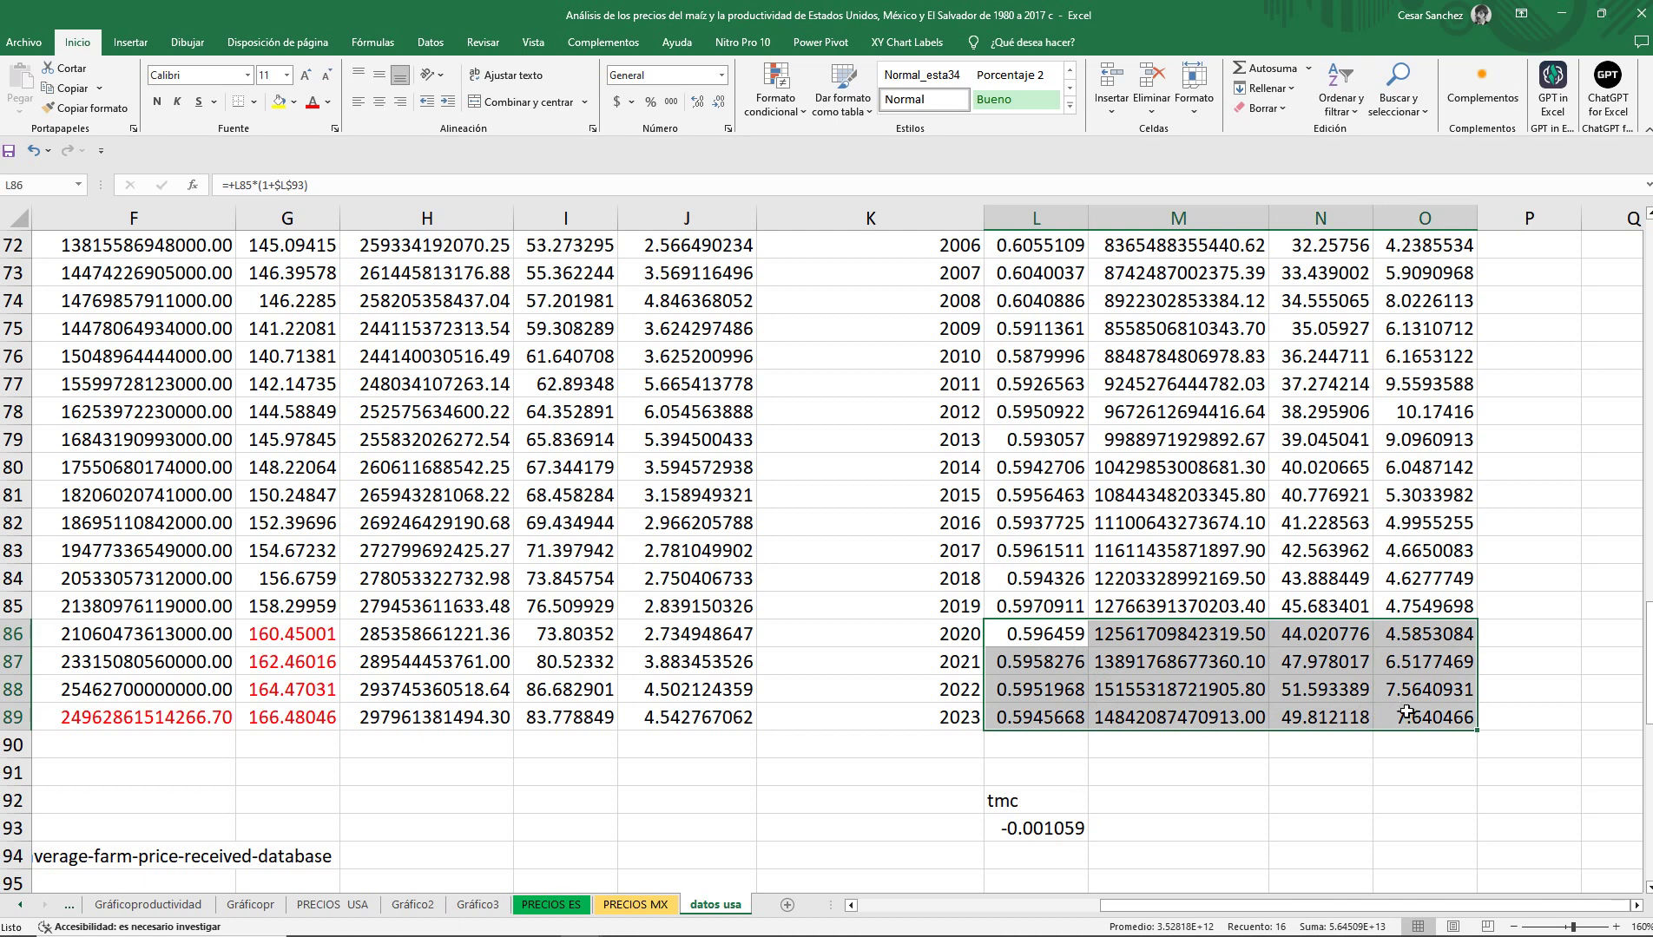
left_click(314, 104)
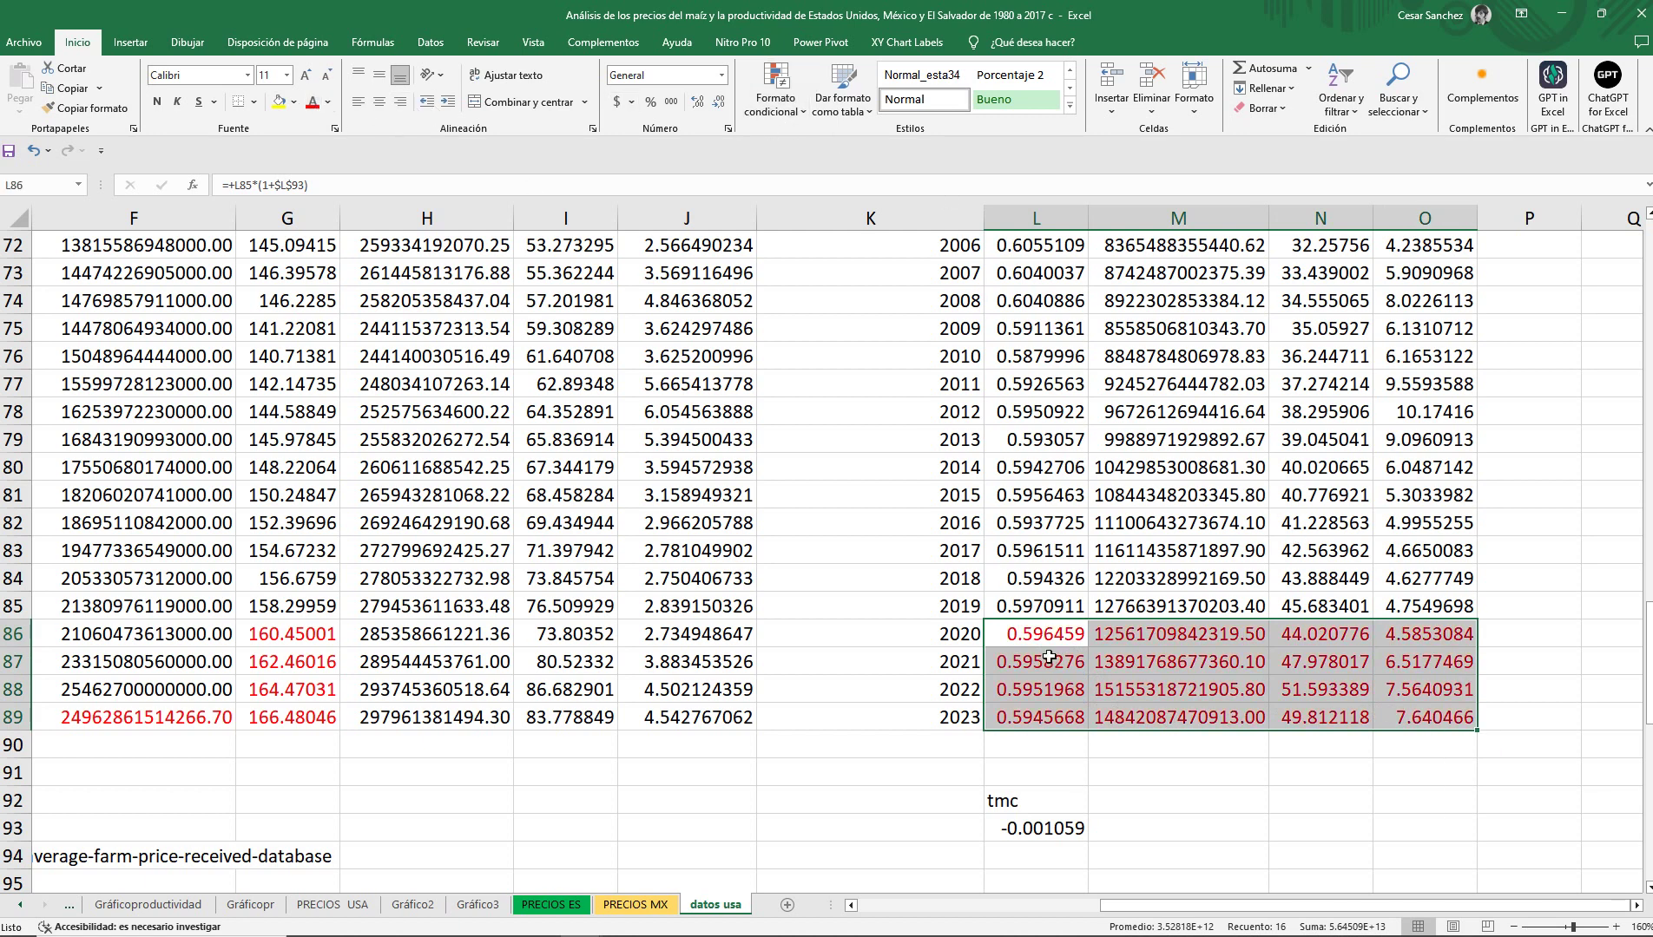
scroll(1092, 742, "up", 2)
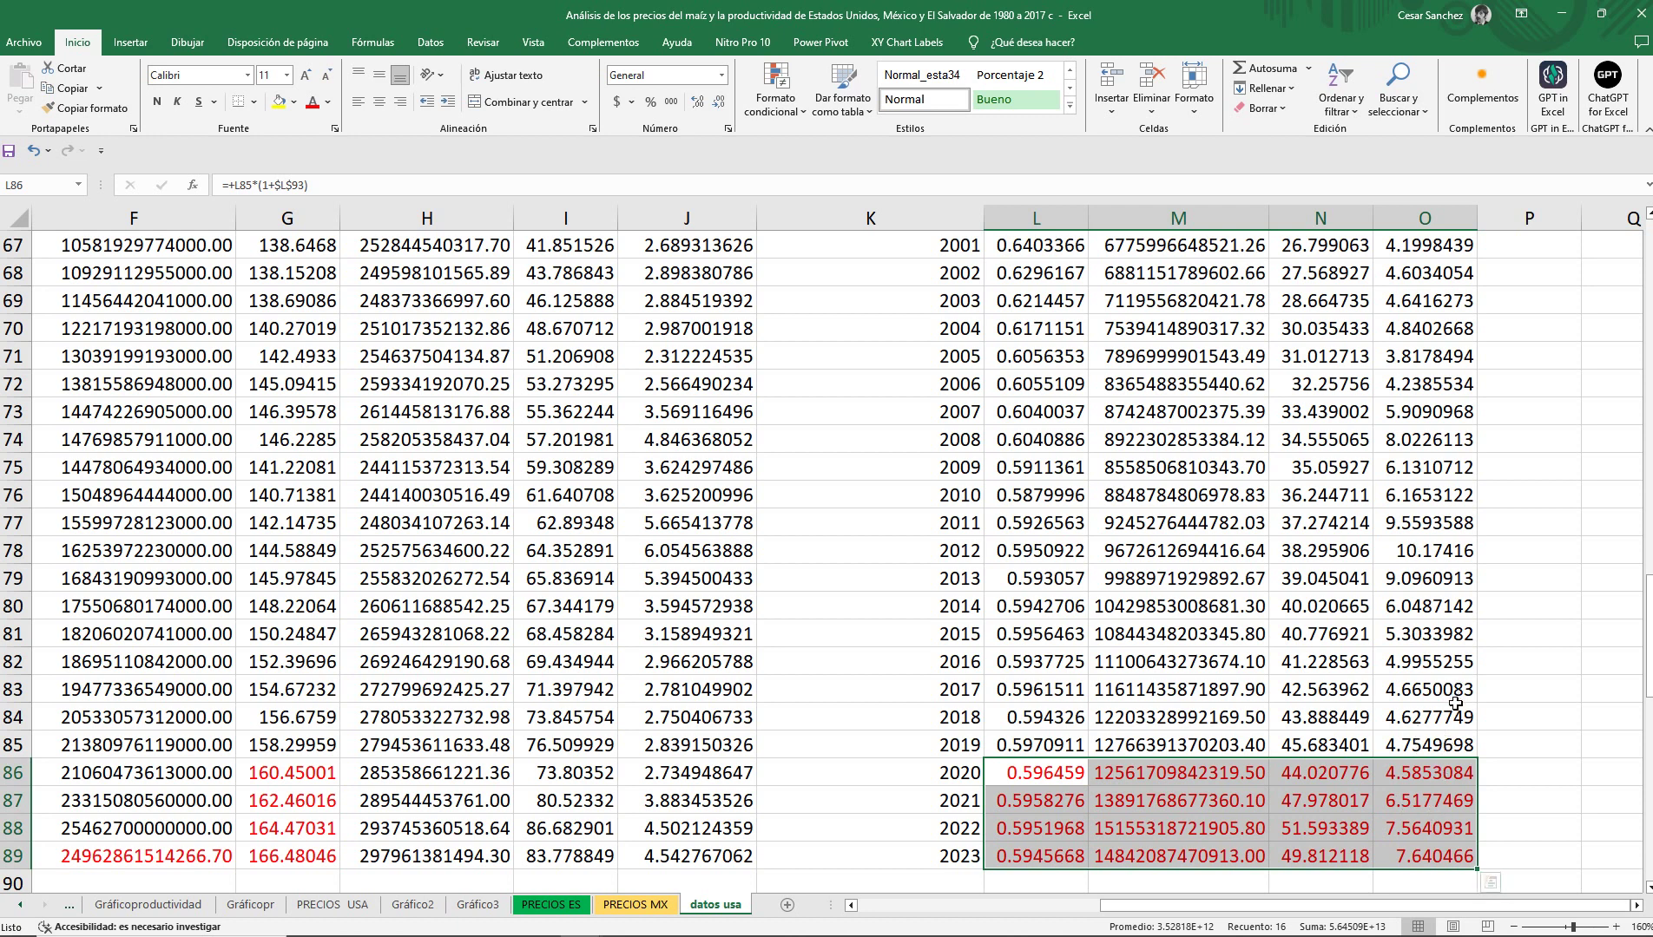
left_click(1430, 748)
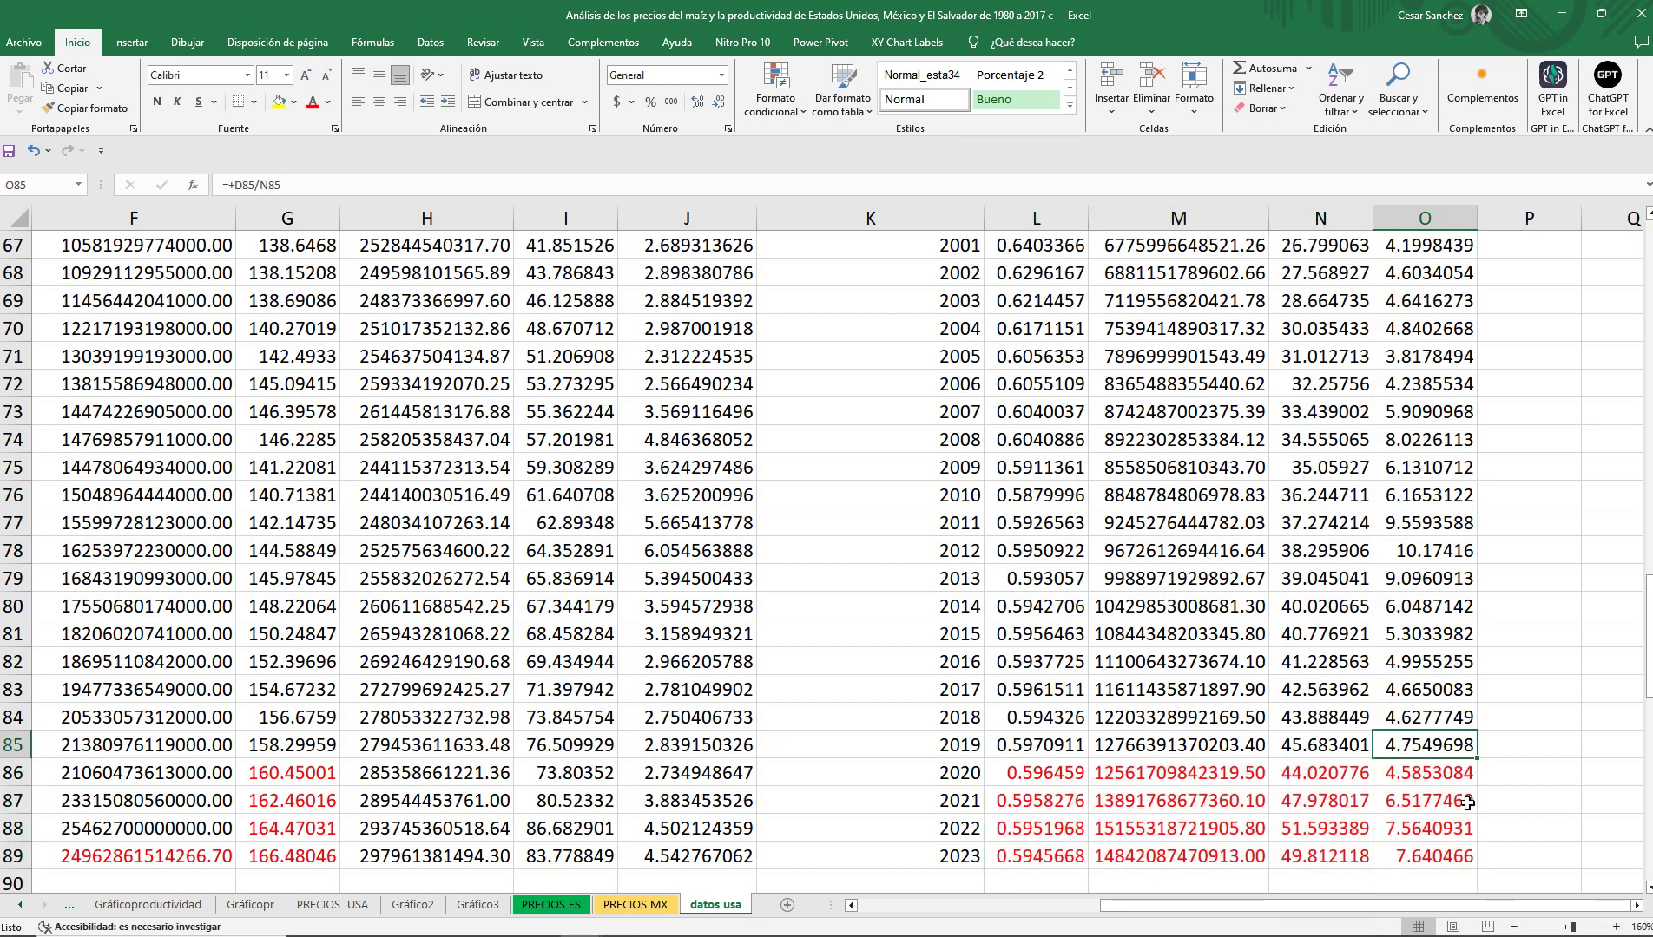
Select the year column range B15:B89 on the datos usa sheet.
scroll(1452, 835, "up", 20)
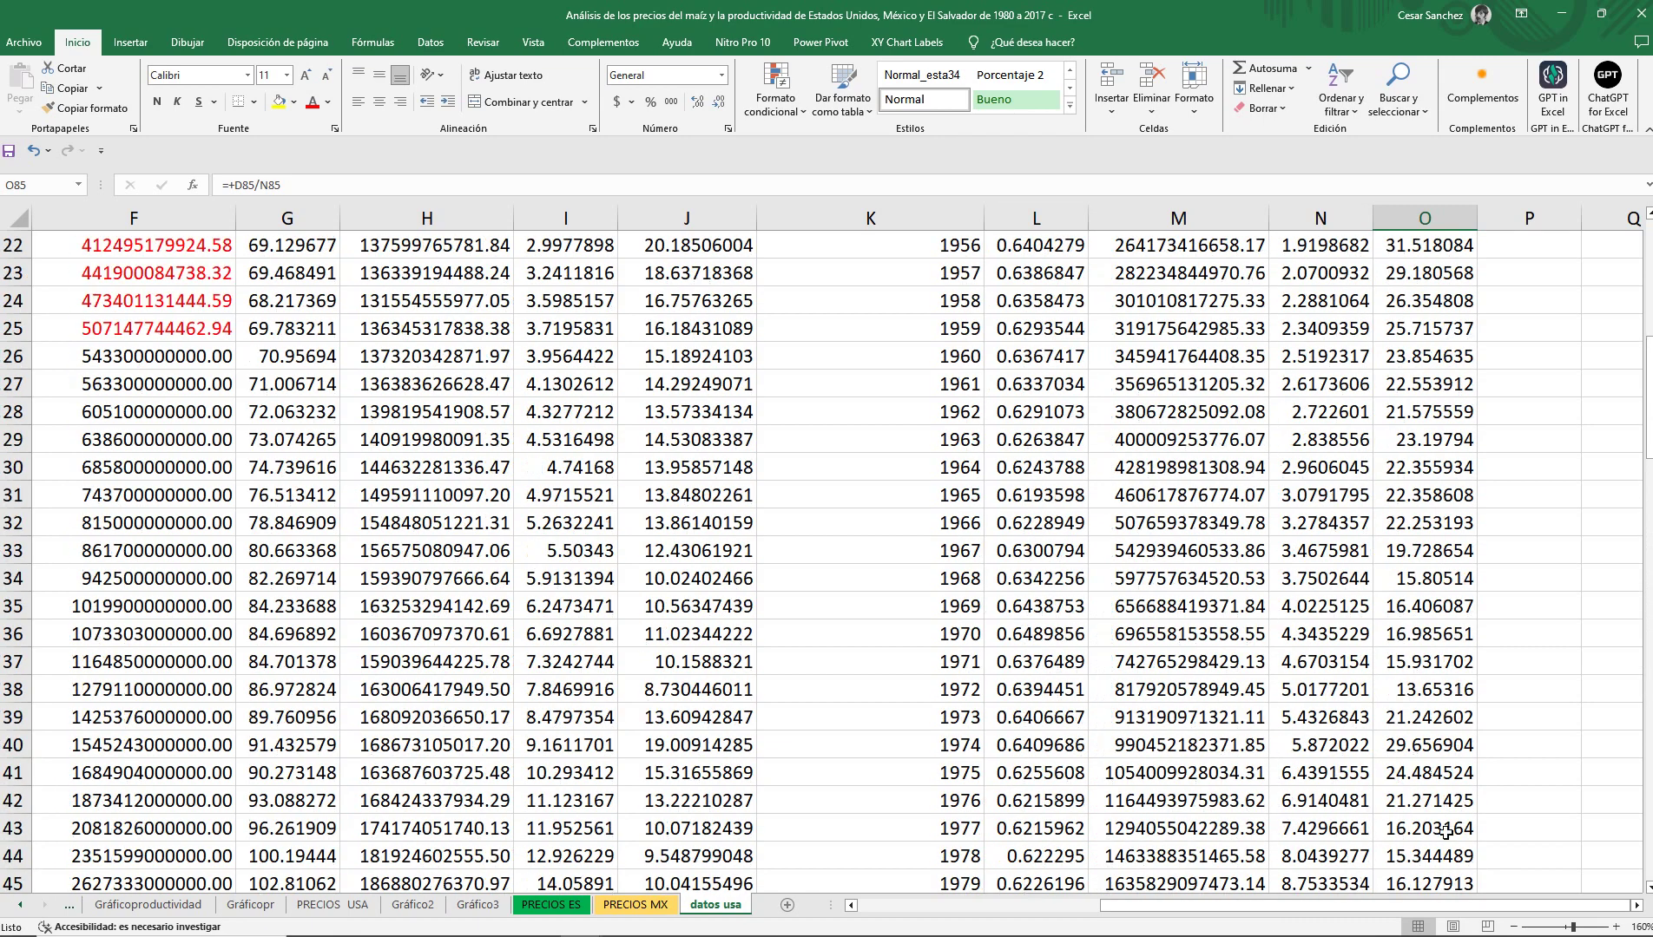
scroll(1436, 776, "down", 3)
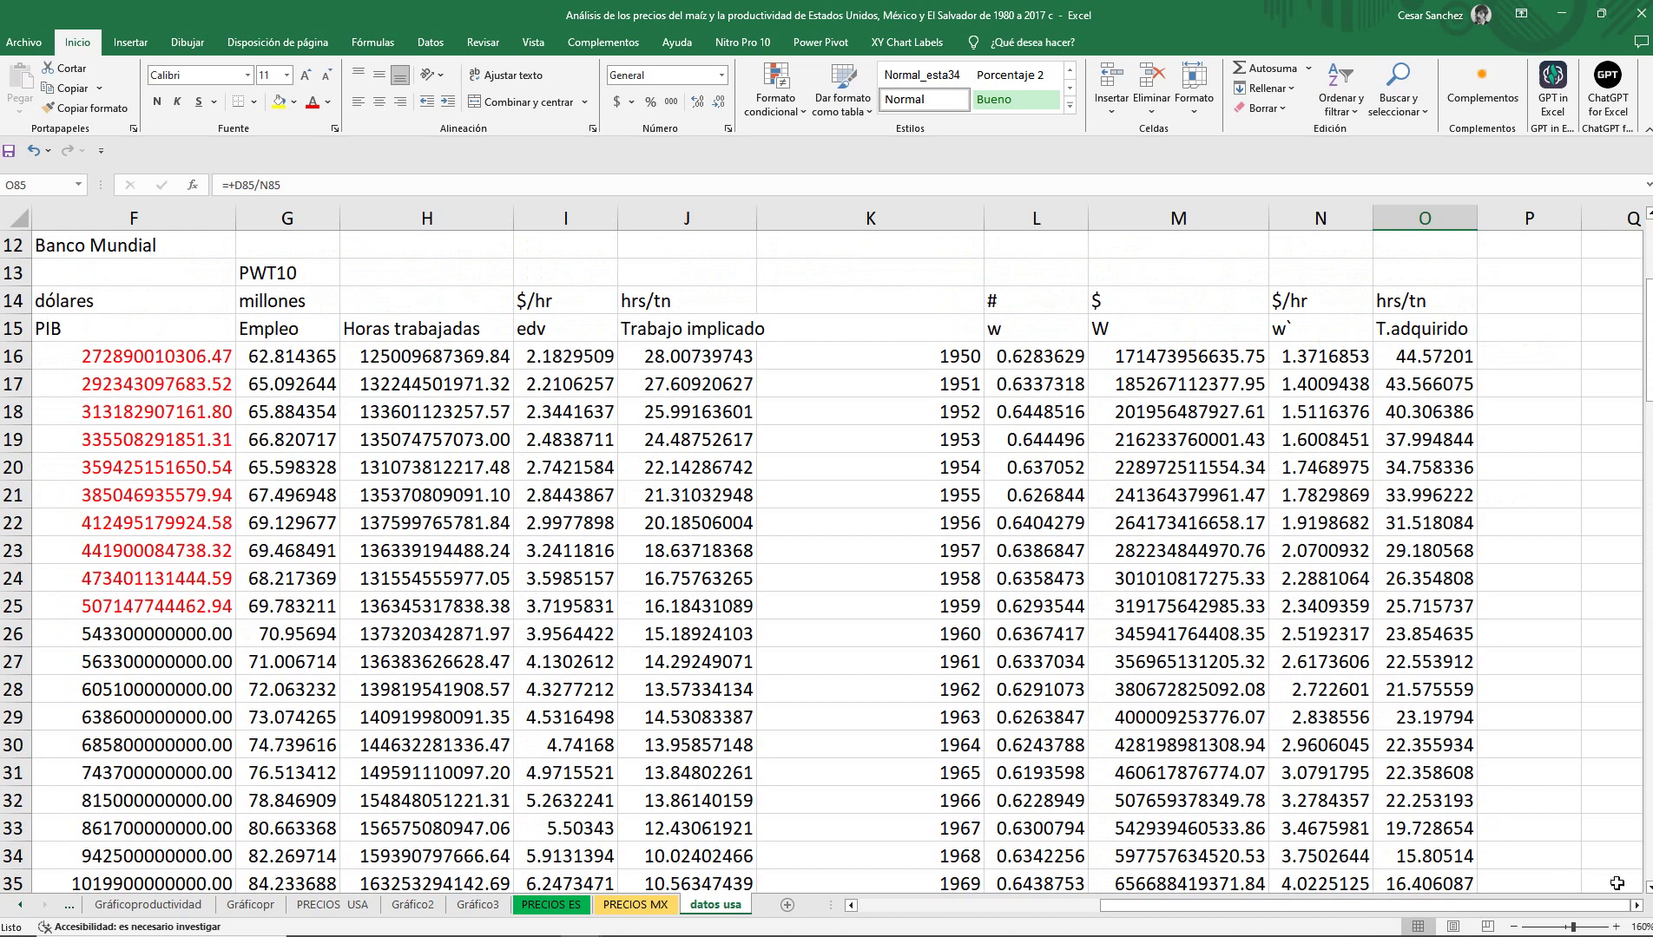
left_click(1636, 906)
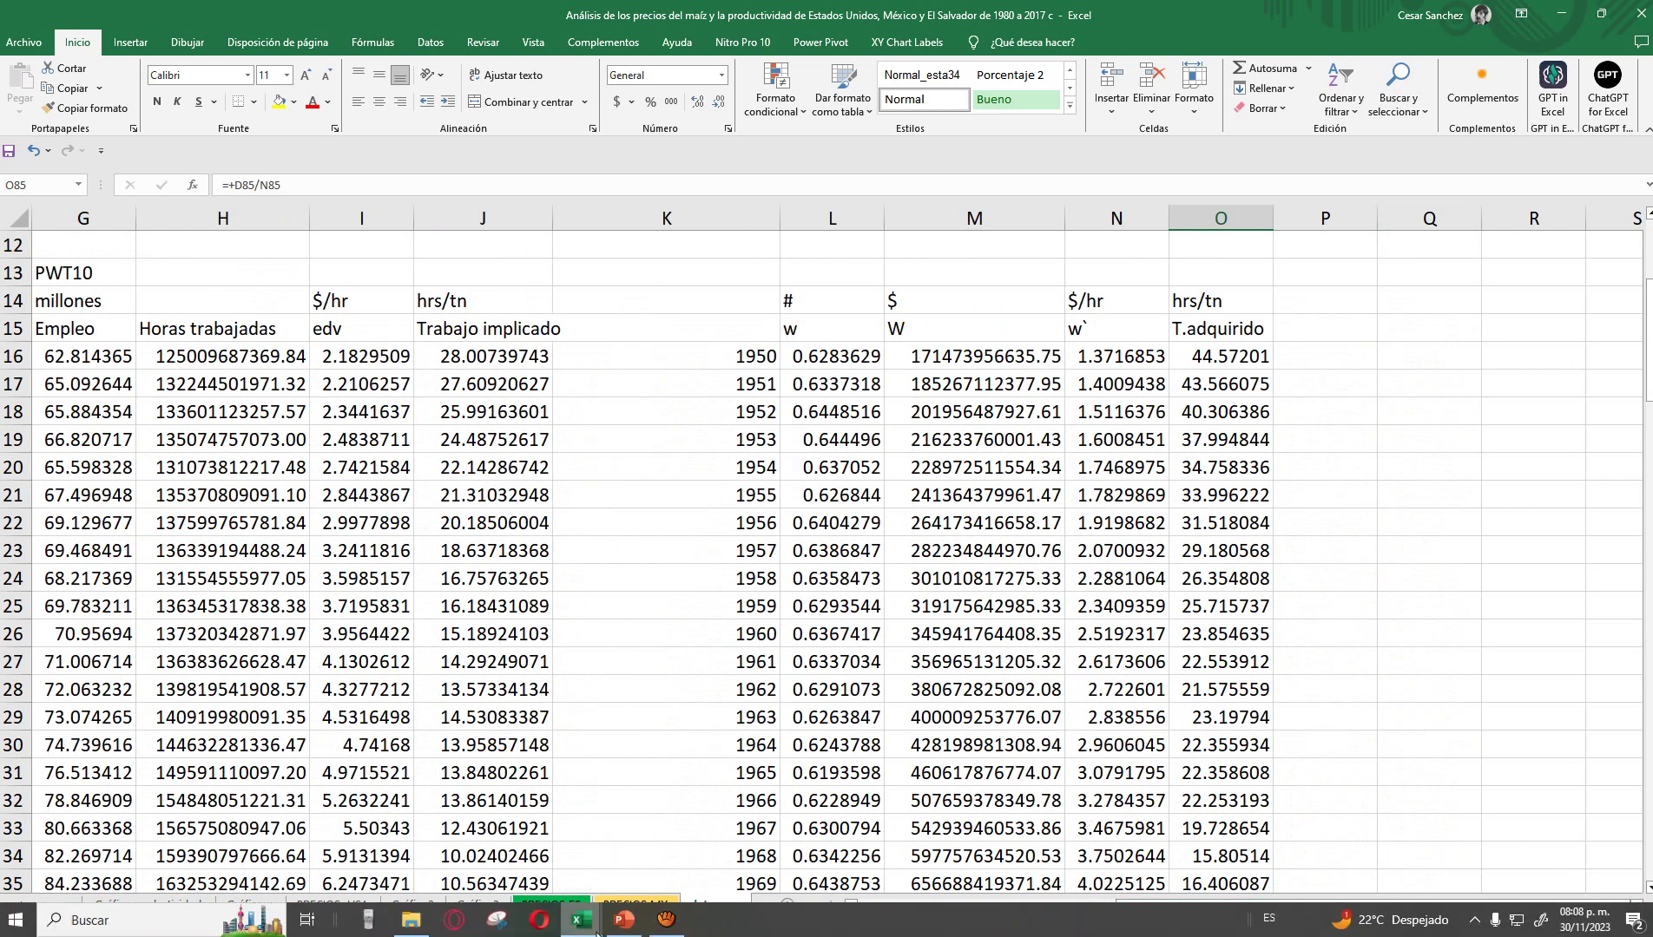
left_click_drag(1141, 900, 883, 900)
left_click_drag(177, 325, 187, 832)
Add the Trabajo implicado values J16:J89 and the T.adquirido values O16:O89 to the year selection, without their headings.
left_click_drag(1004, 899, 1053, 898)
scroll(1173, 798, "up", 4)
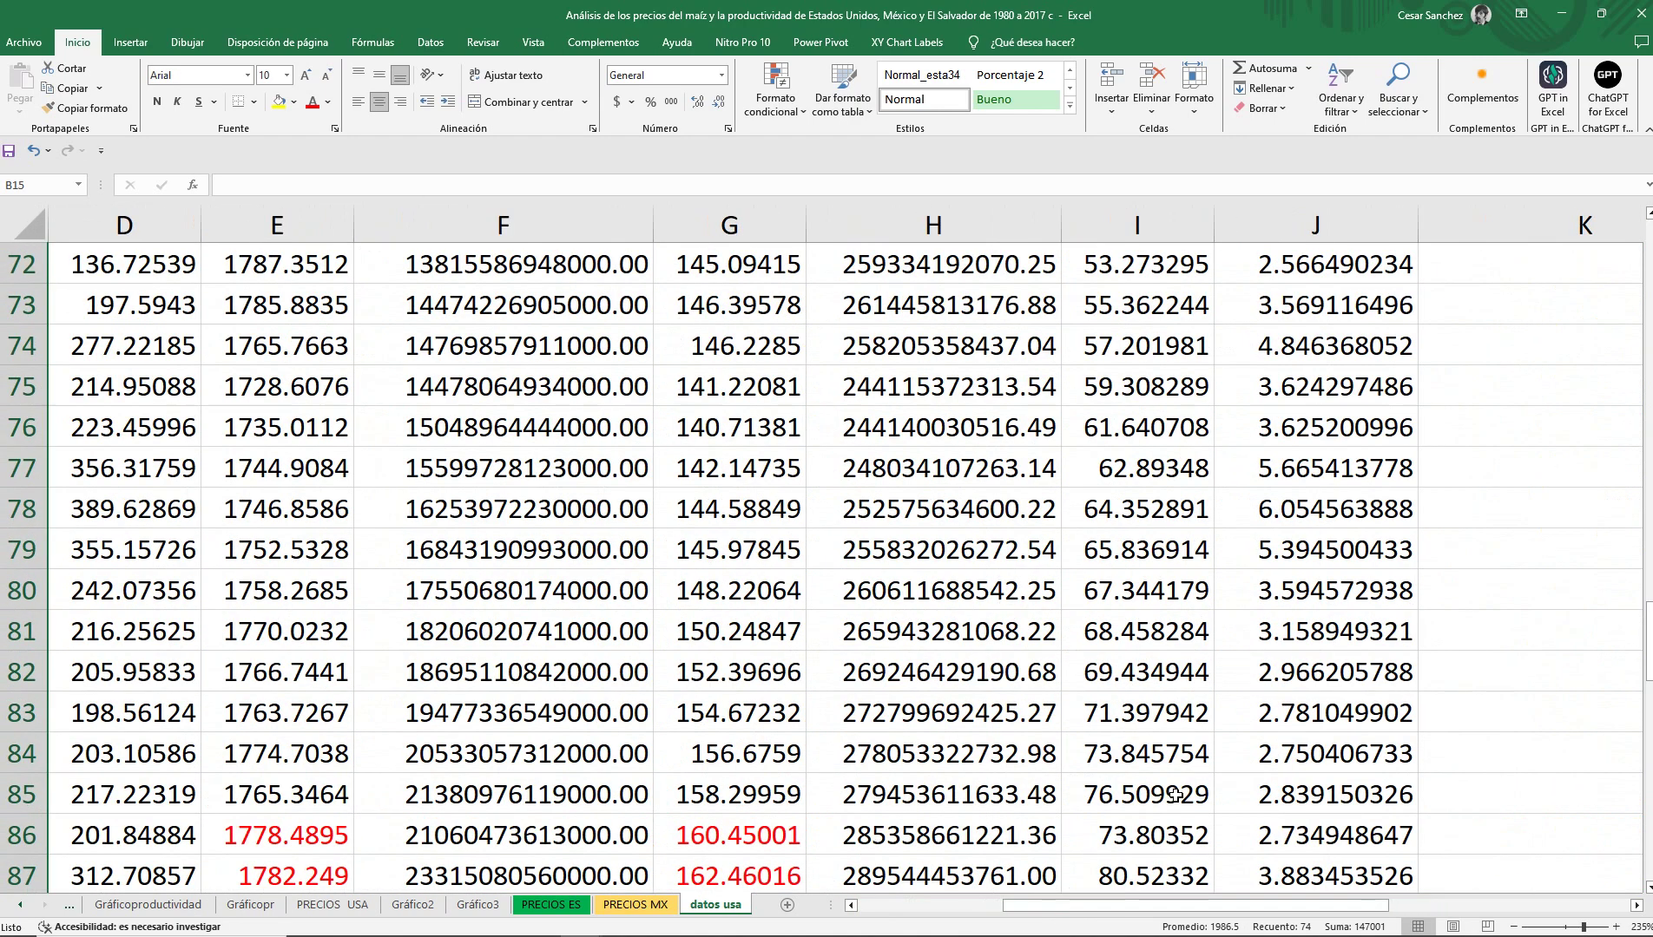
scroll(1173, 799, "down", 3)
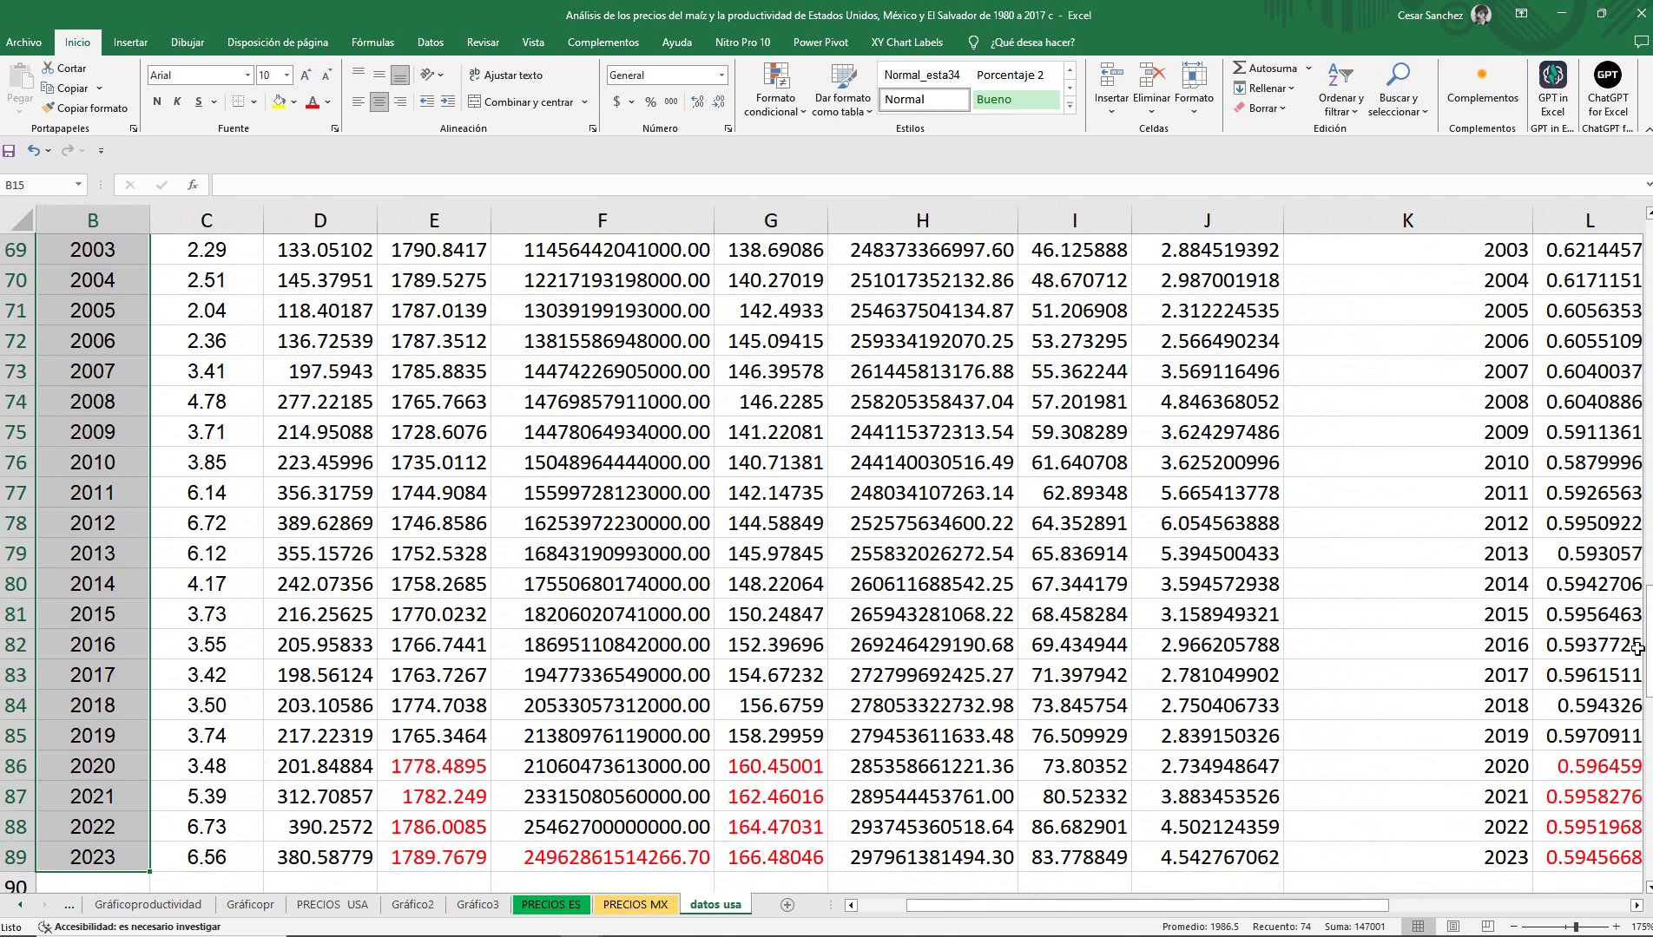
left_click_drag(1646, 642, 1647, 289)
scroll(1446, 479, "up", 1)
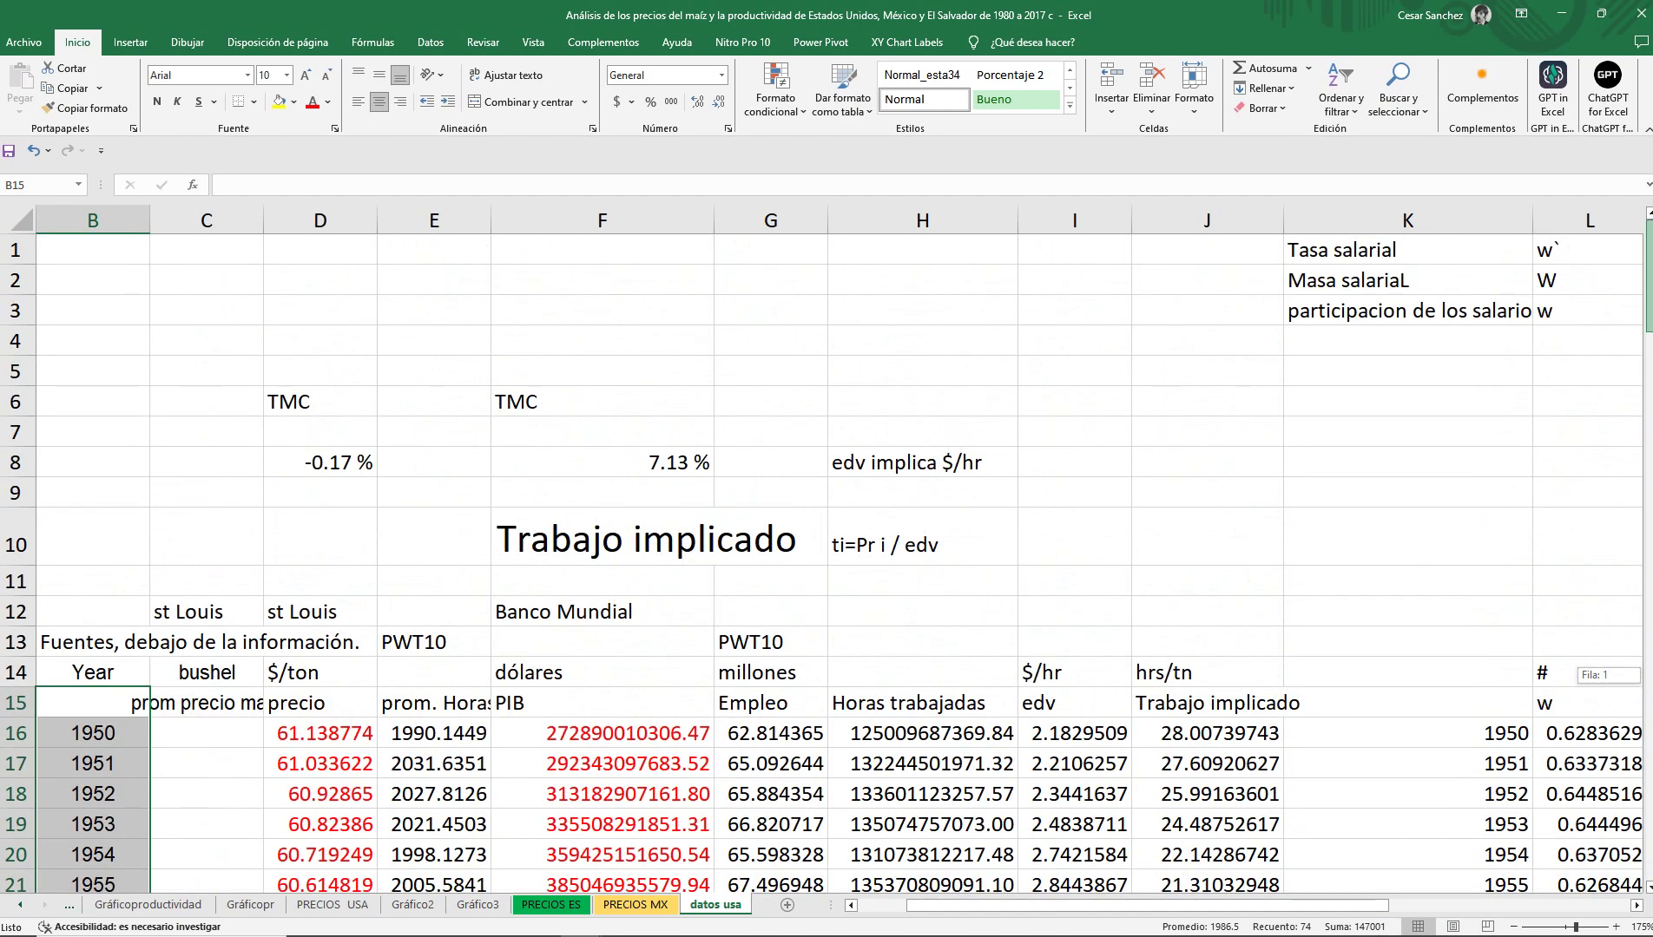
scroll(1446, 478, "down", 3)
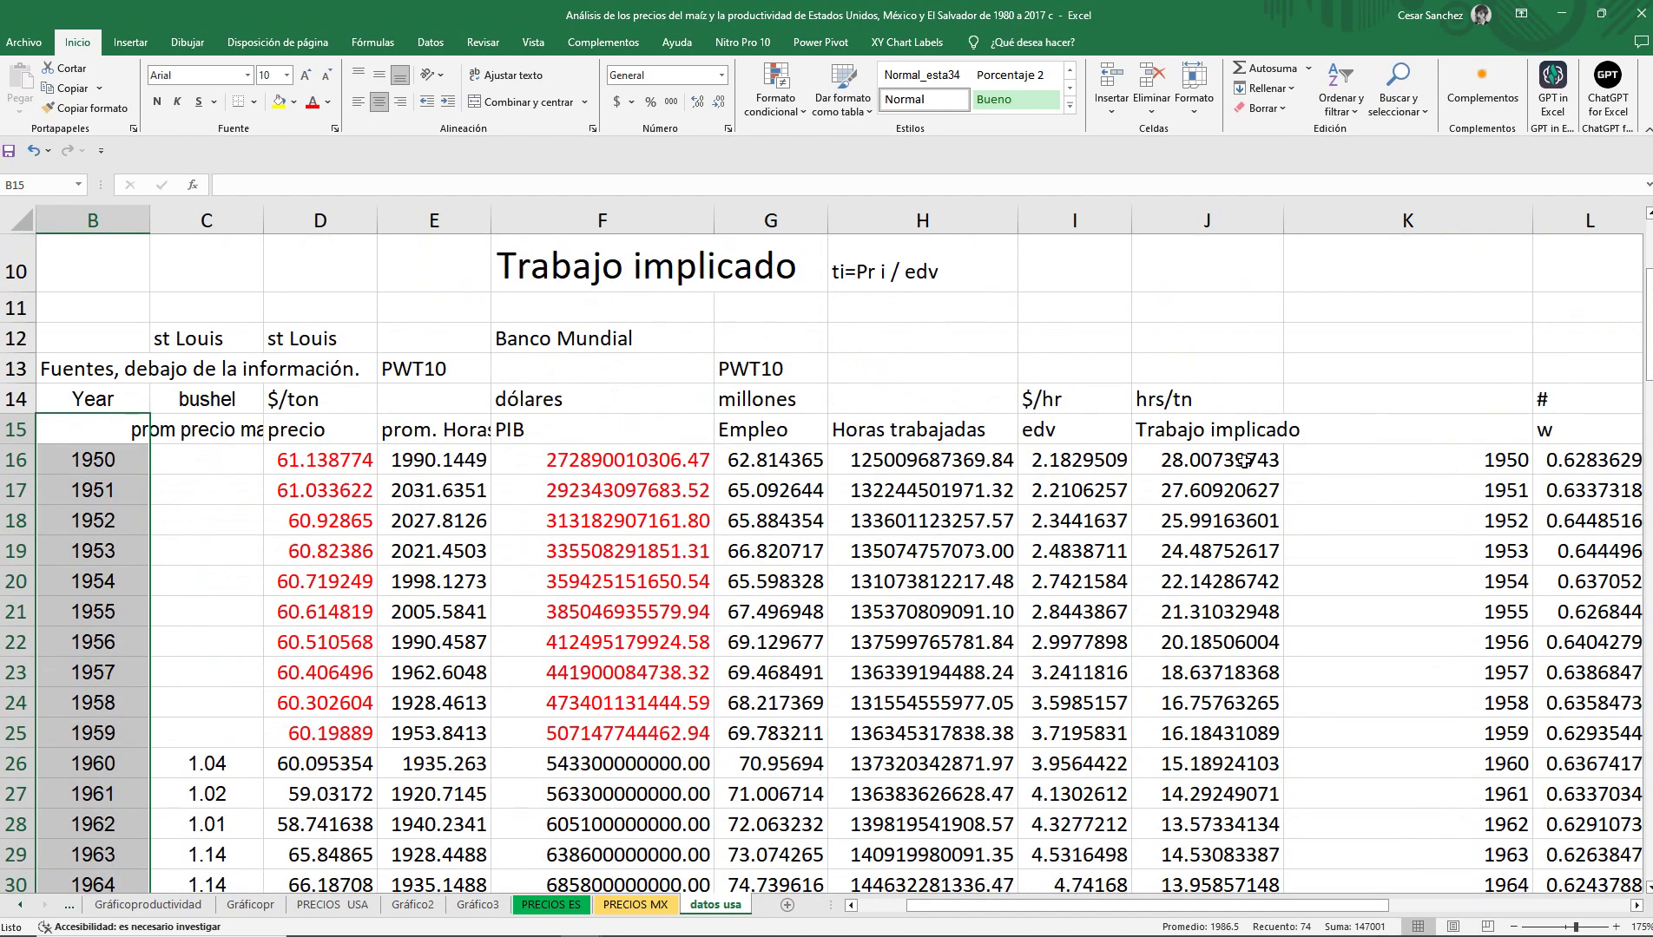
left_click_drag(1245, 461, 1245, 837)
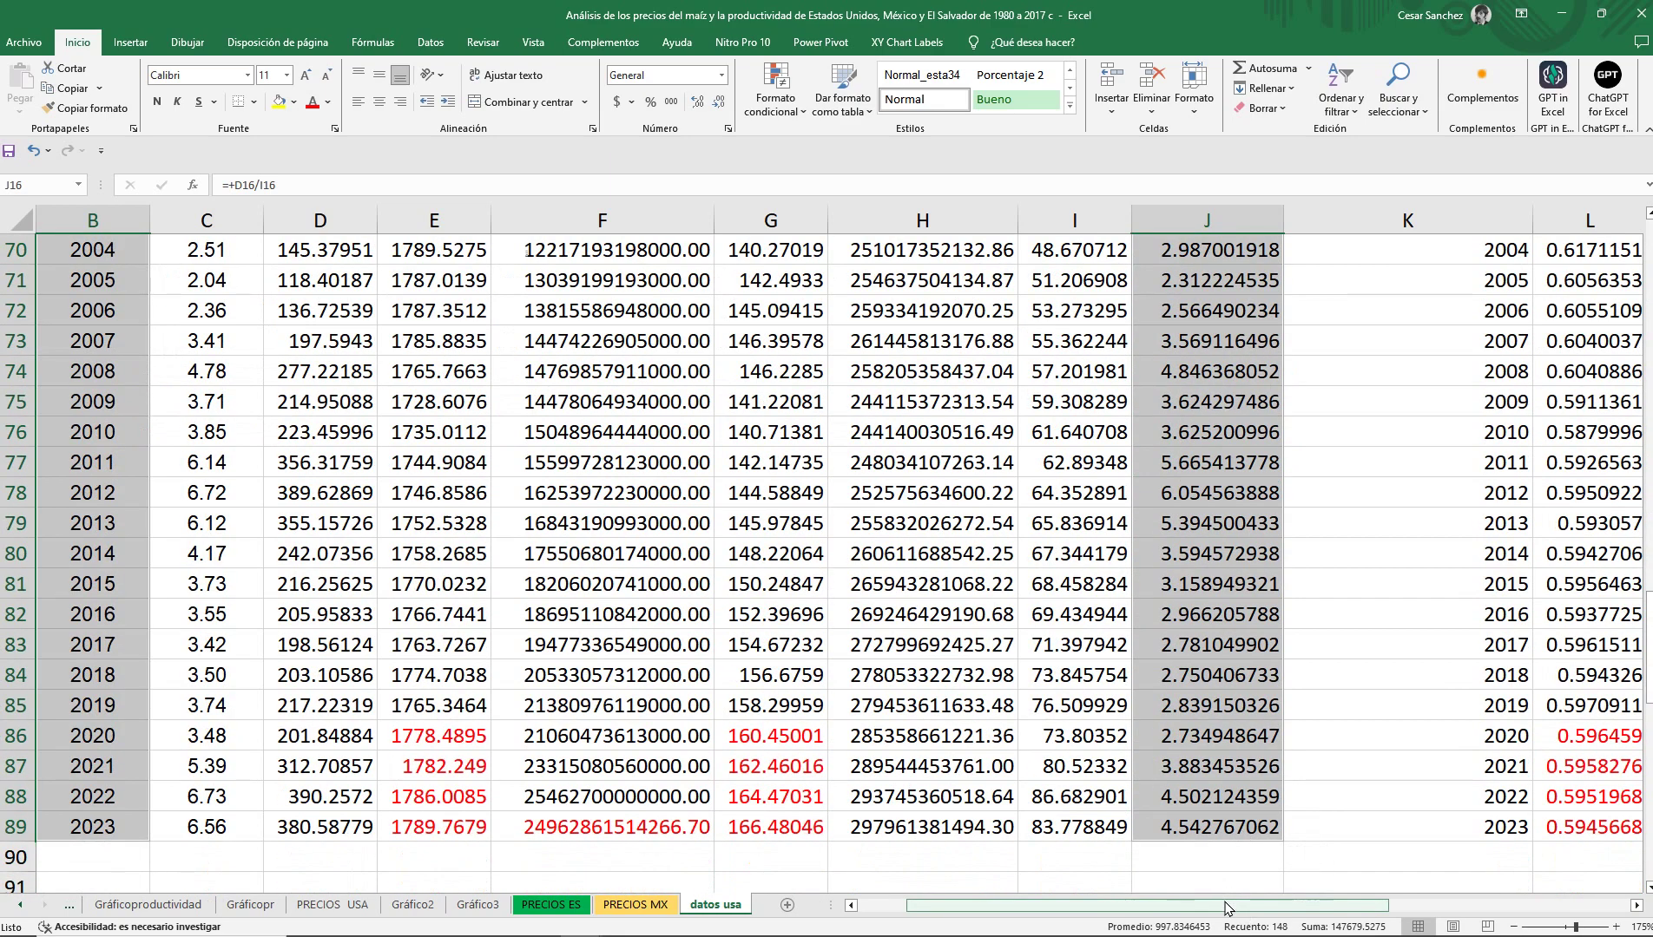
left_click_drag(1226, 907, 1450, 908)
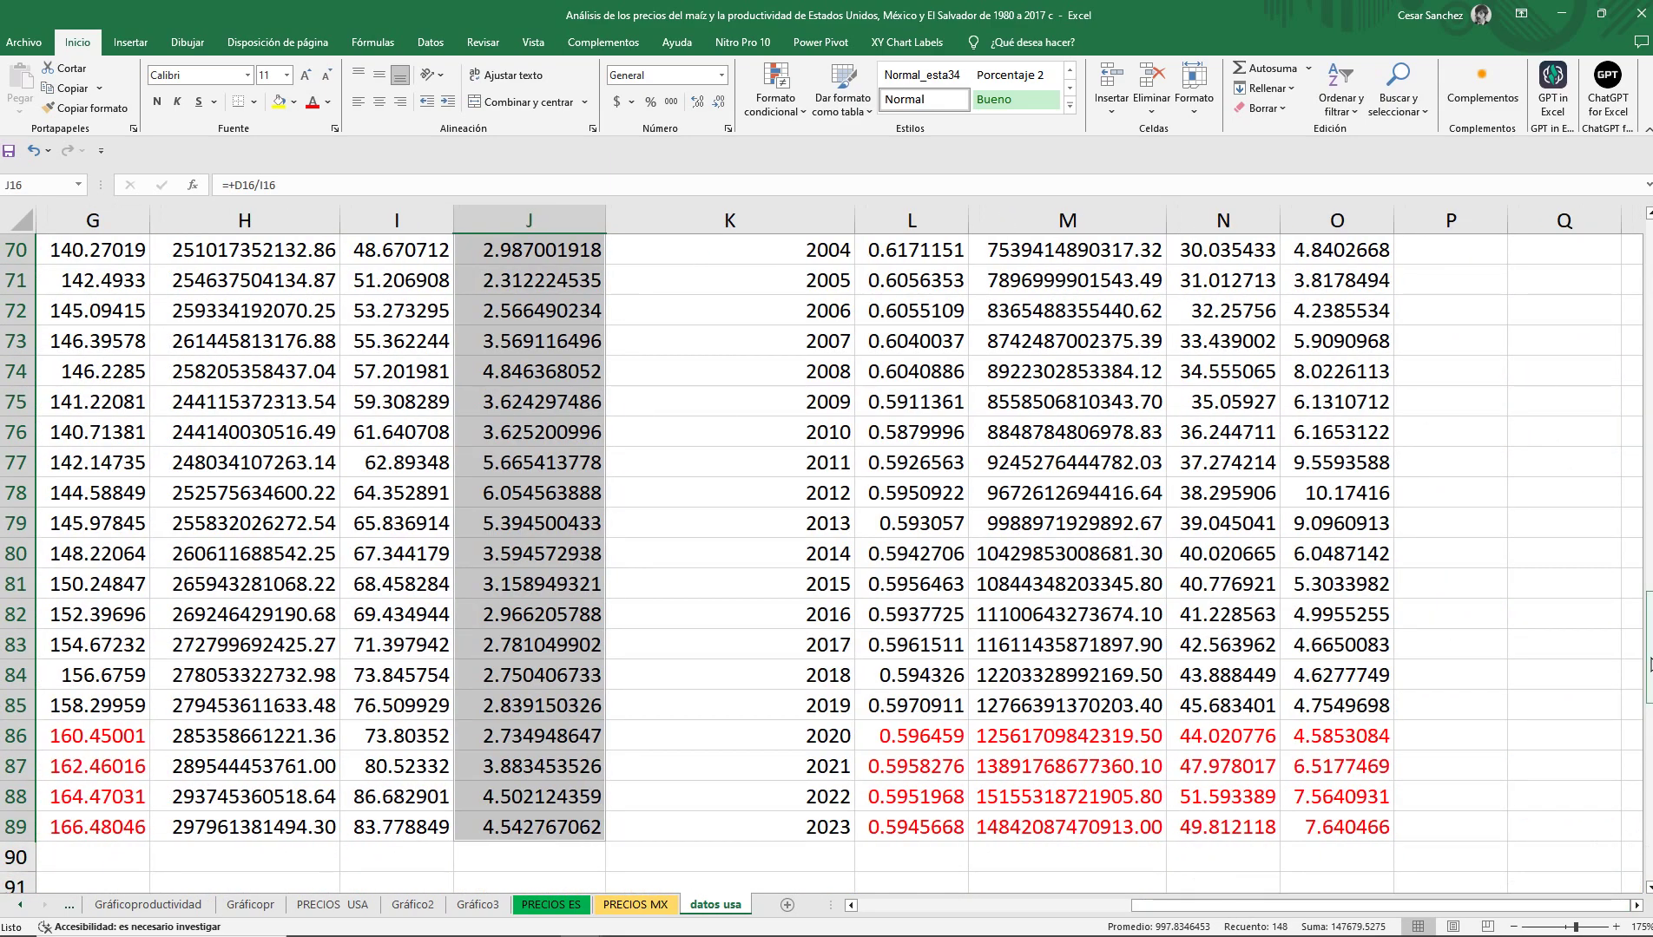
left_click_drag(1650, 664, 1649, 343)
left_click(1361, 401, "ctrl")
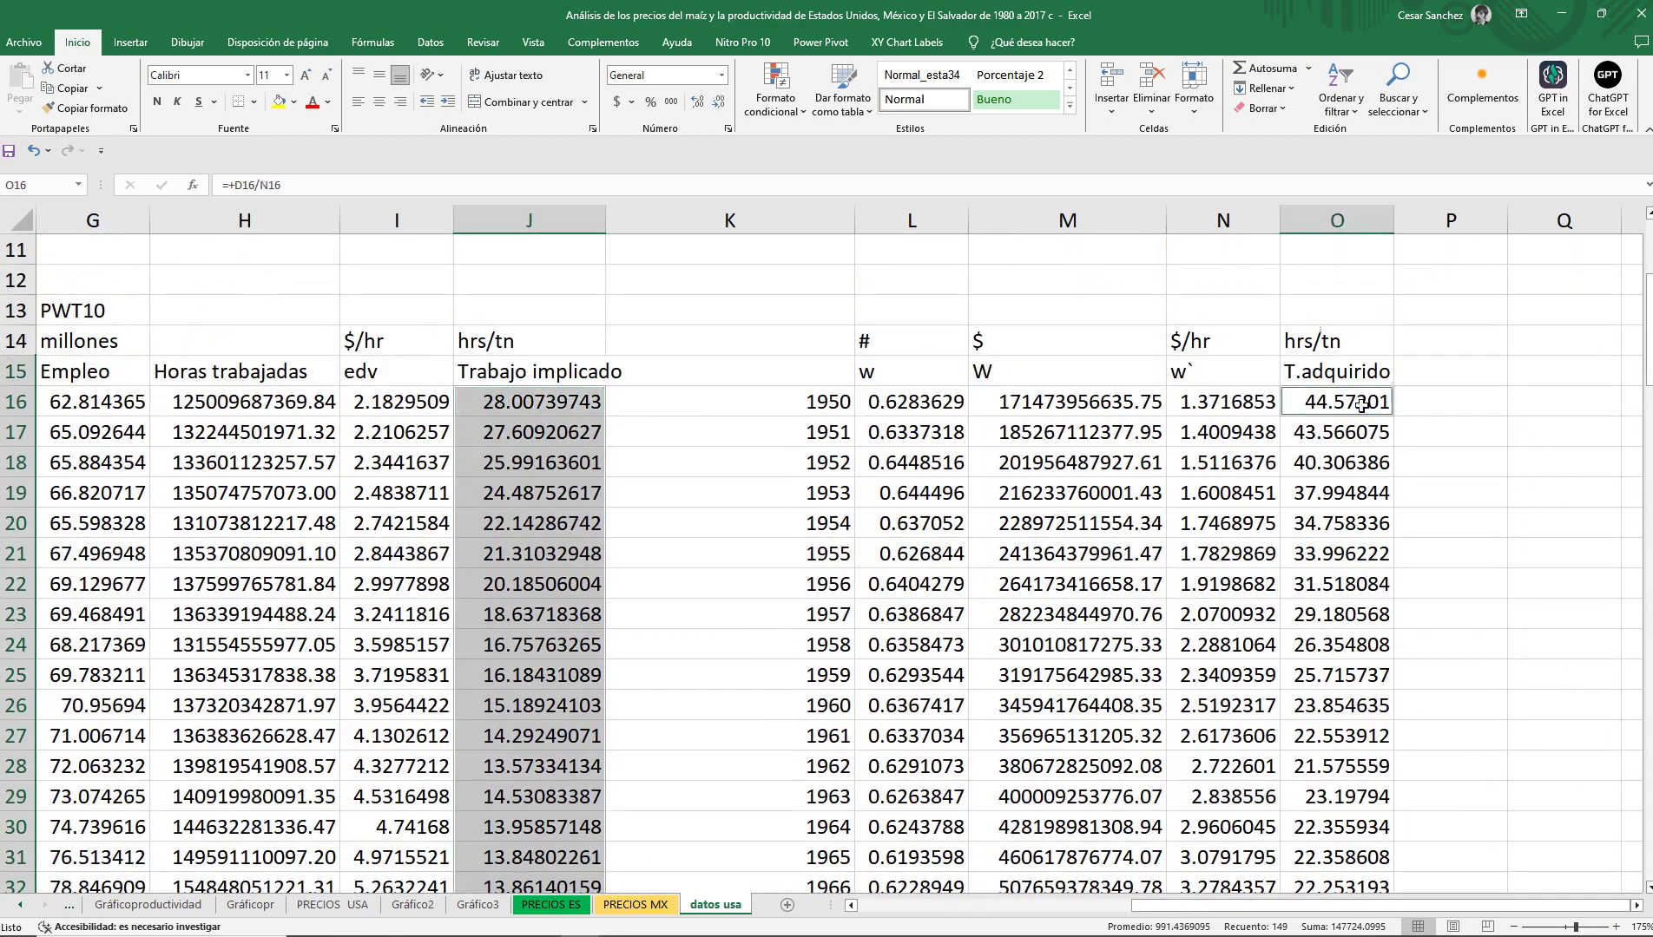
left_click_drag(1360, 402, 1363, 832)
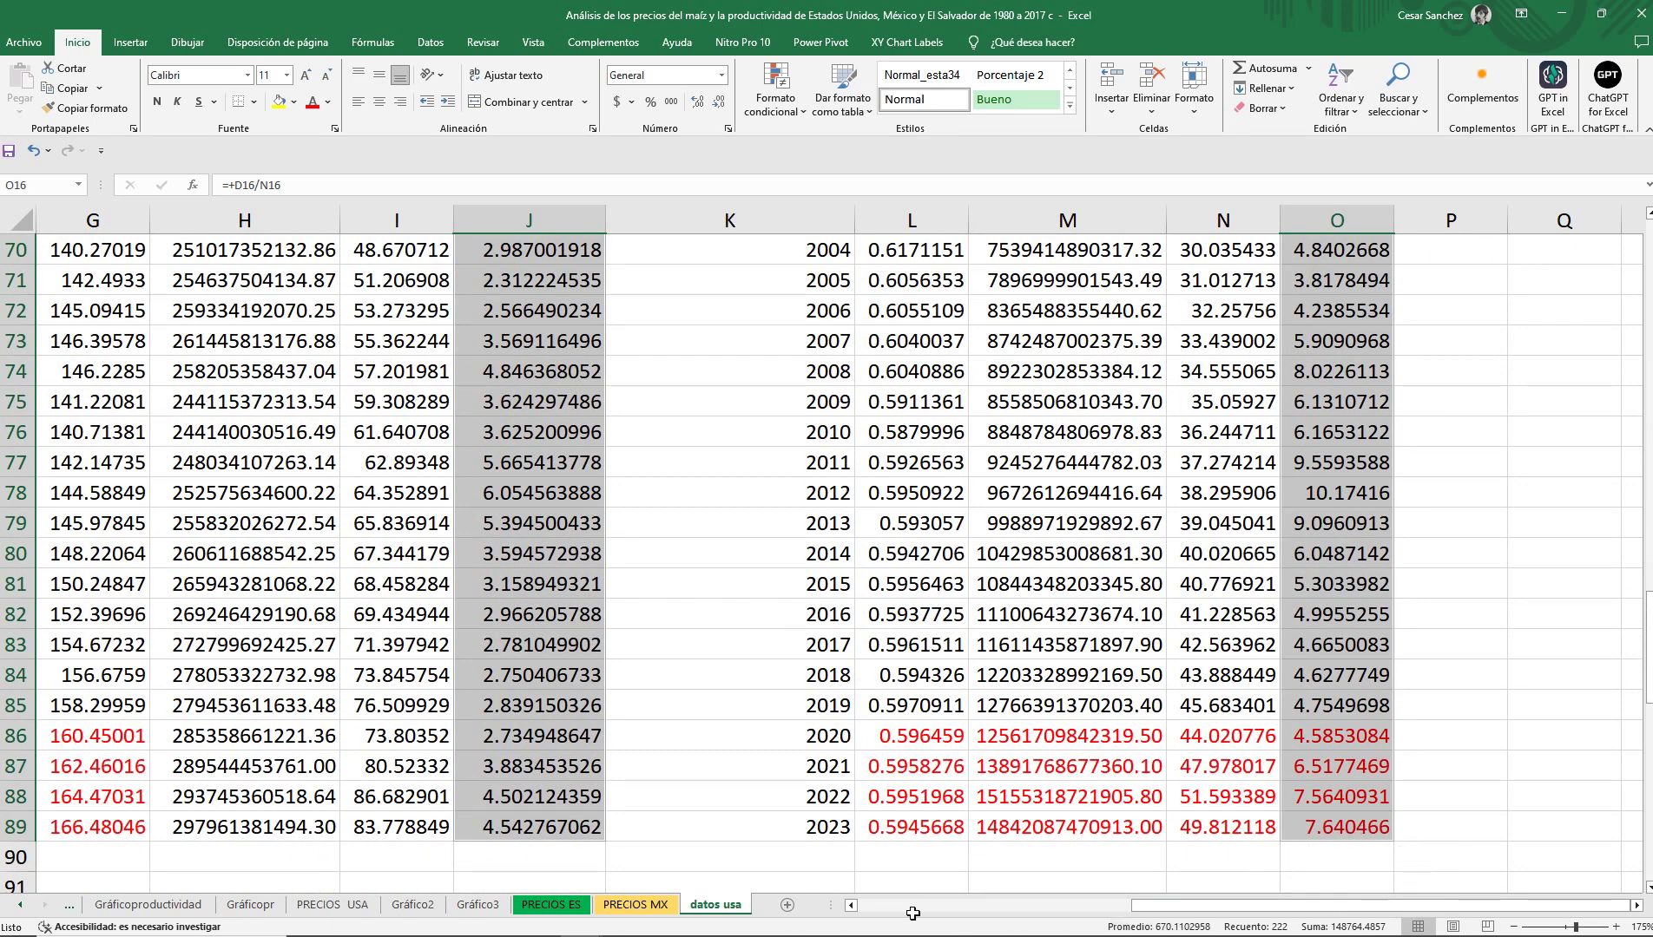
Insert a chart sheet from the selected series before the datos usa sheet.
right_click(689, 915)
left_click(747, 710)
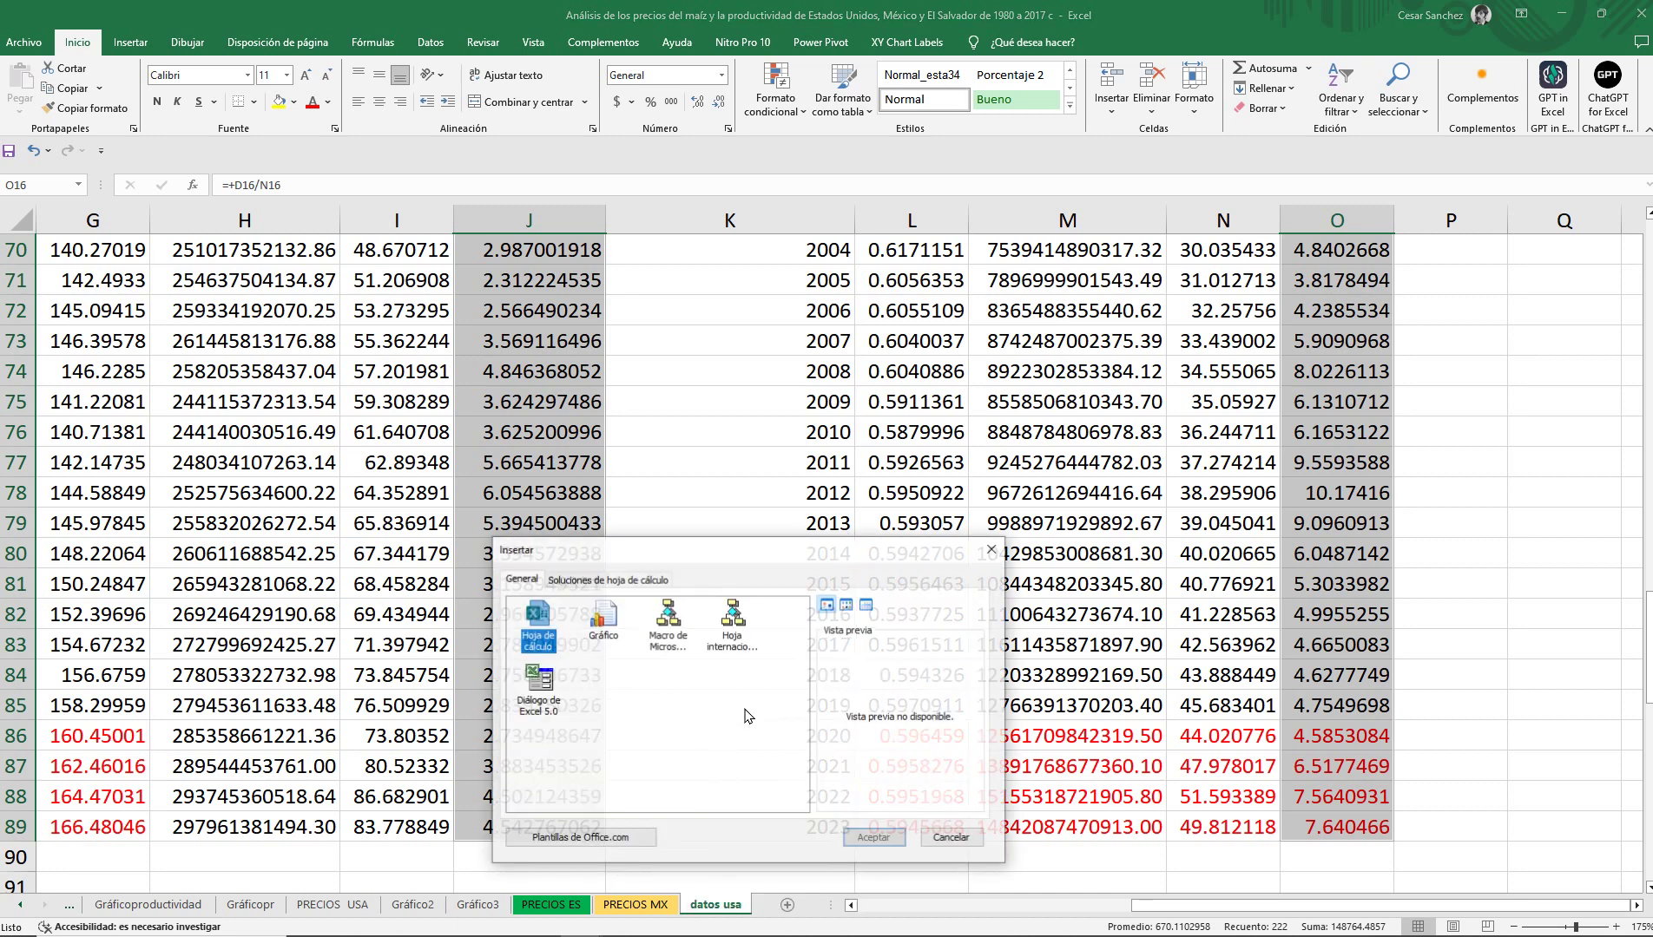
left_click(608, 616)
left_click(874, 838)
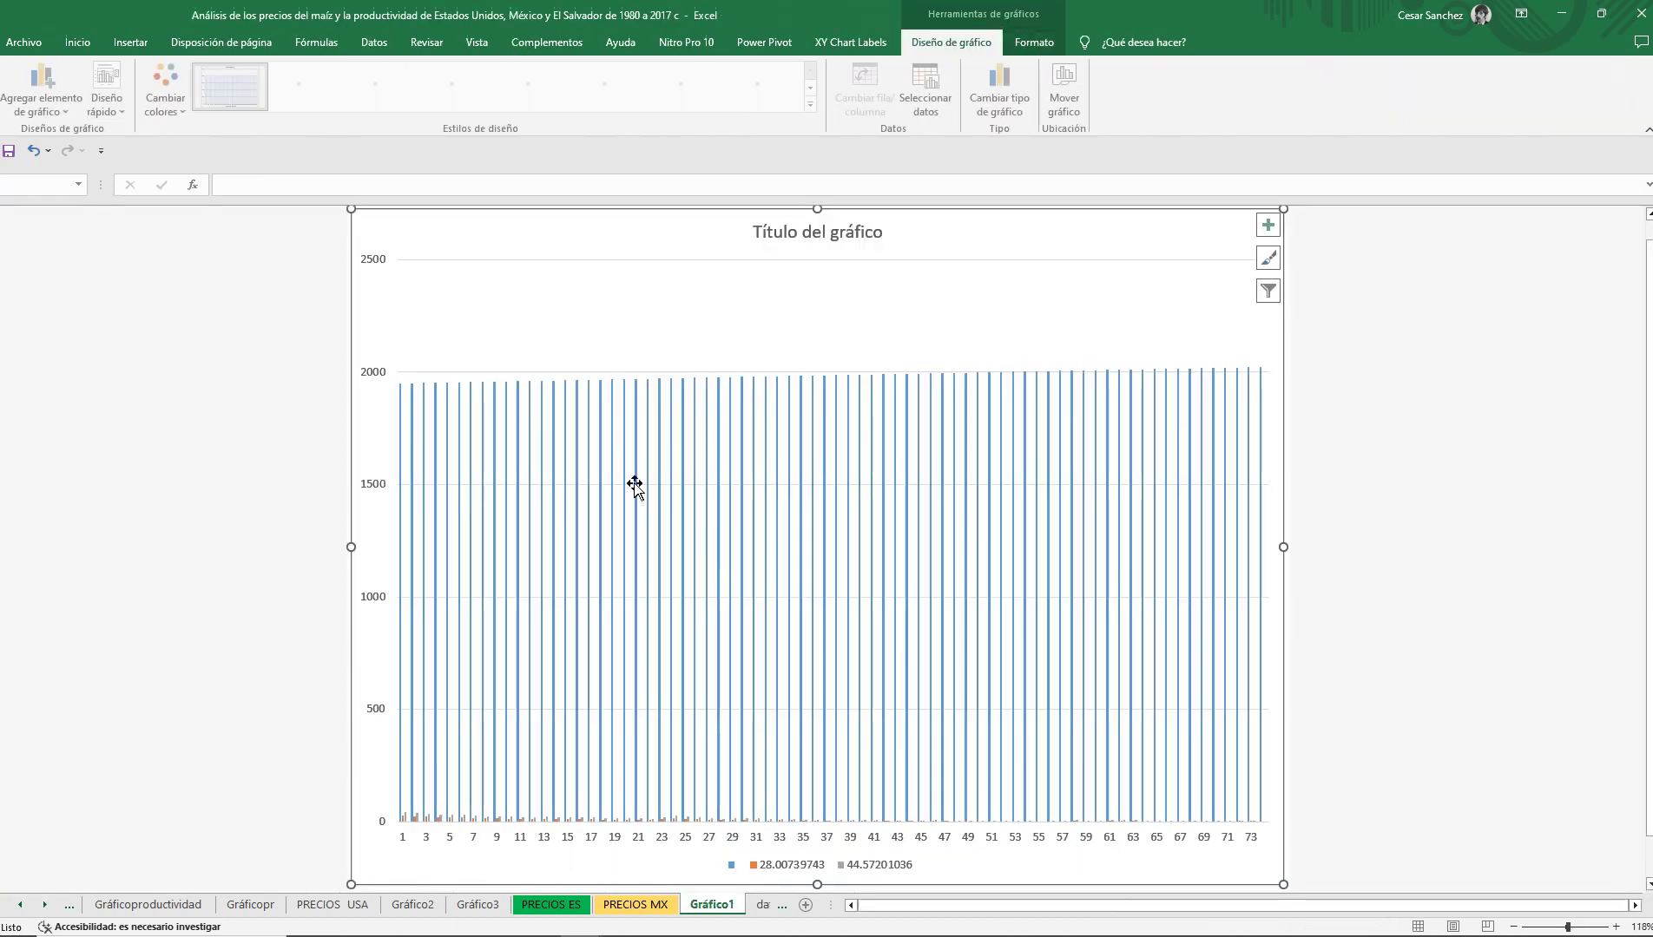
Copy the maize price chart on the Gráfico3 sheet.
right_click(558, 352)
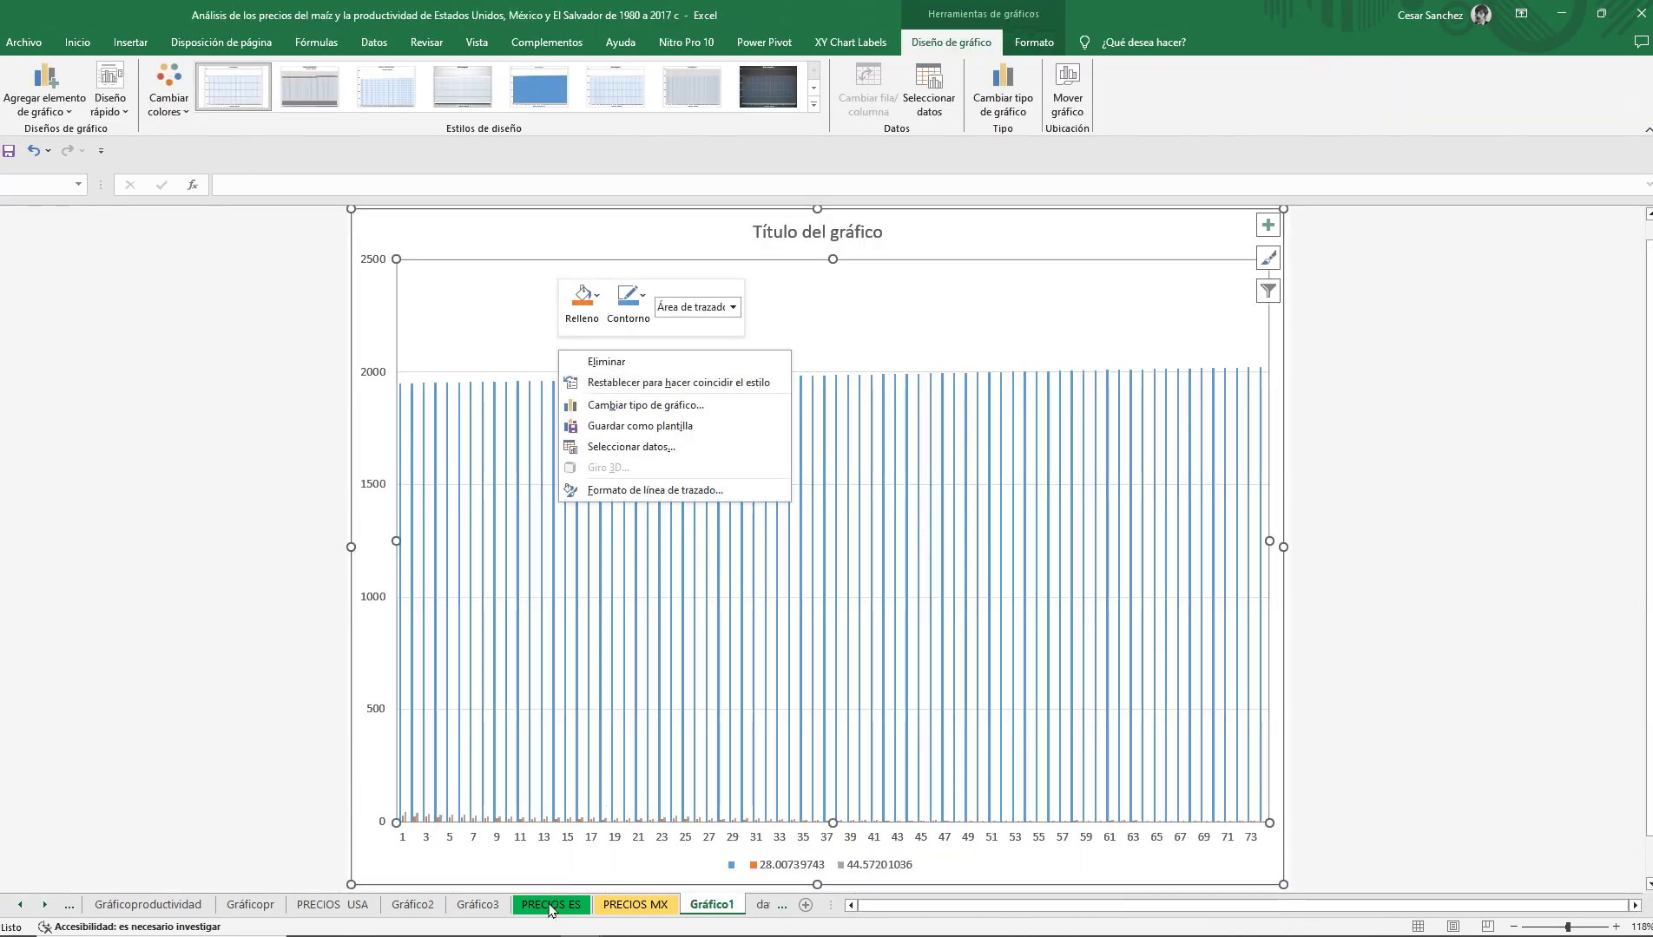
left_click(454, 907)
left_click(467, 910)
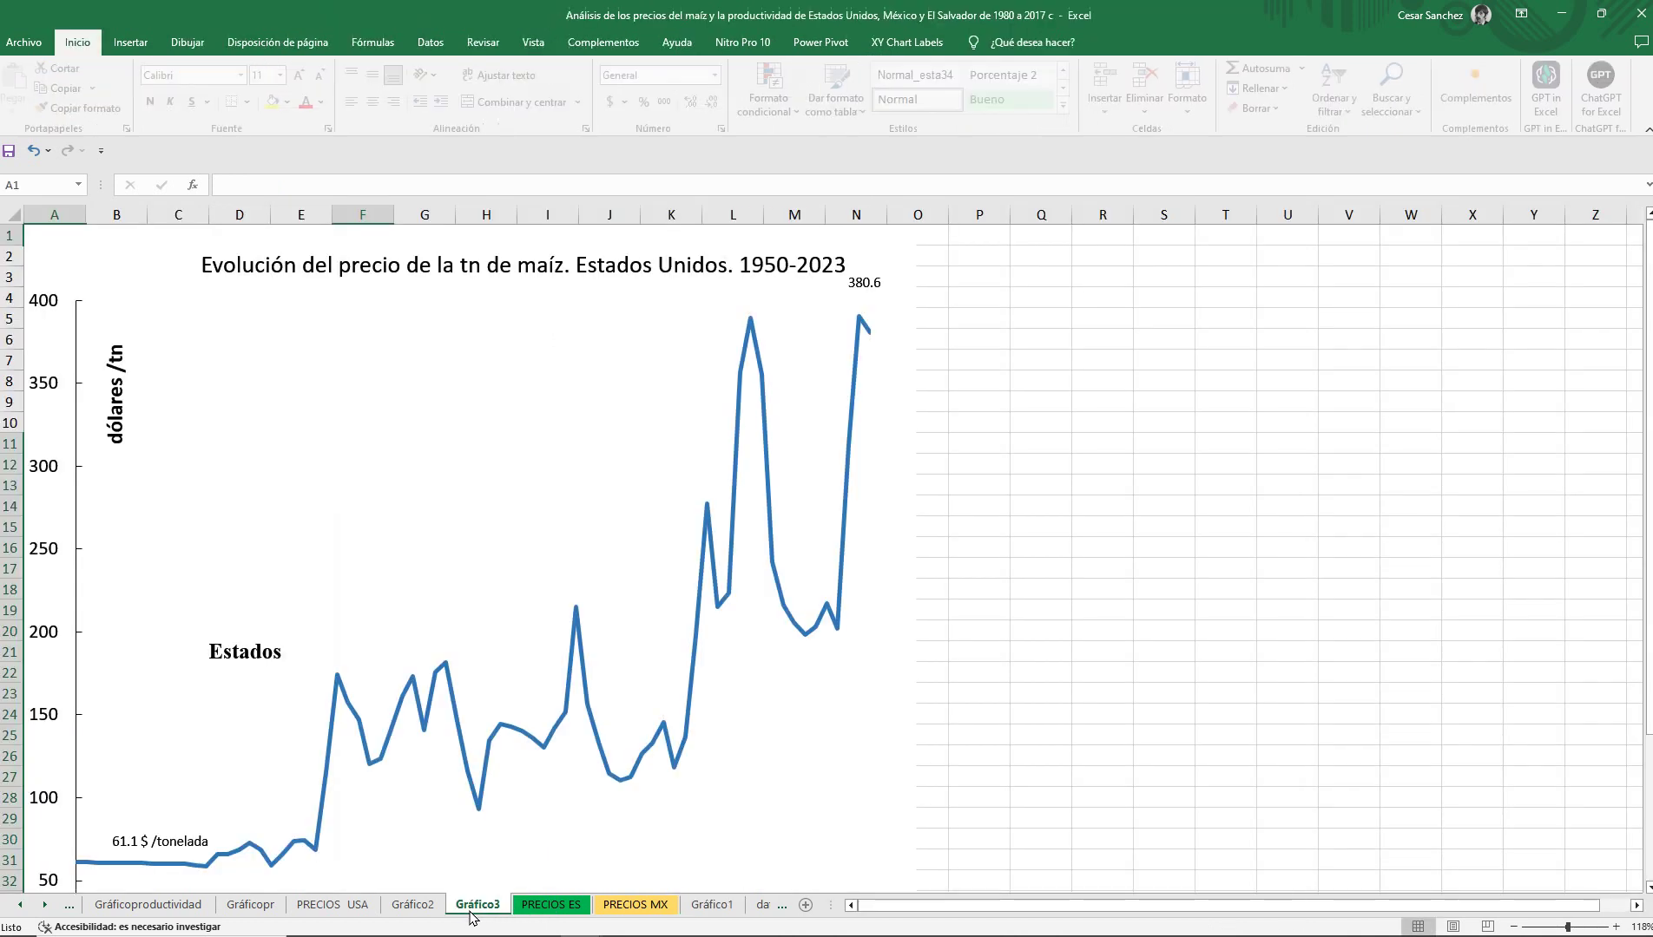
left_click(159, 260)
right_click(159, 259)
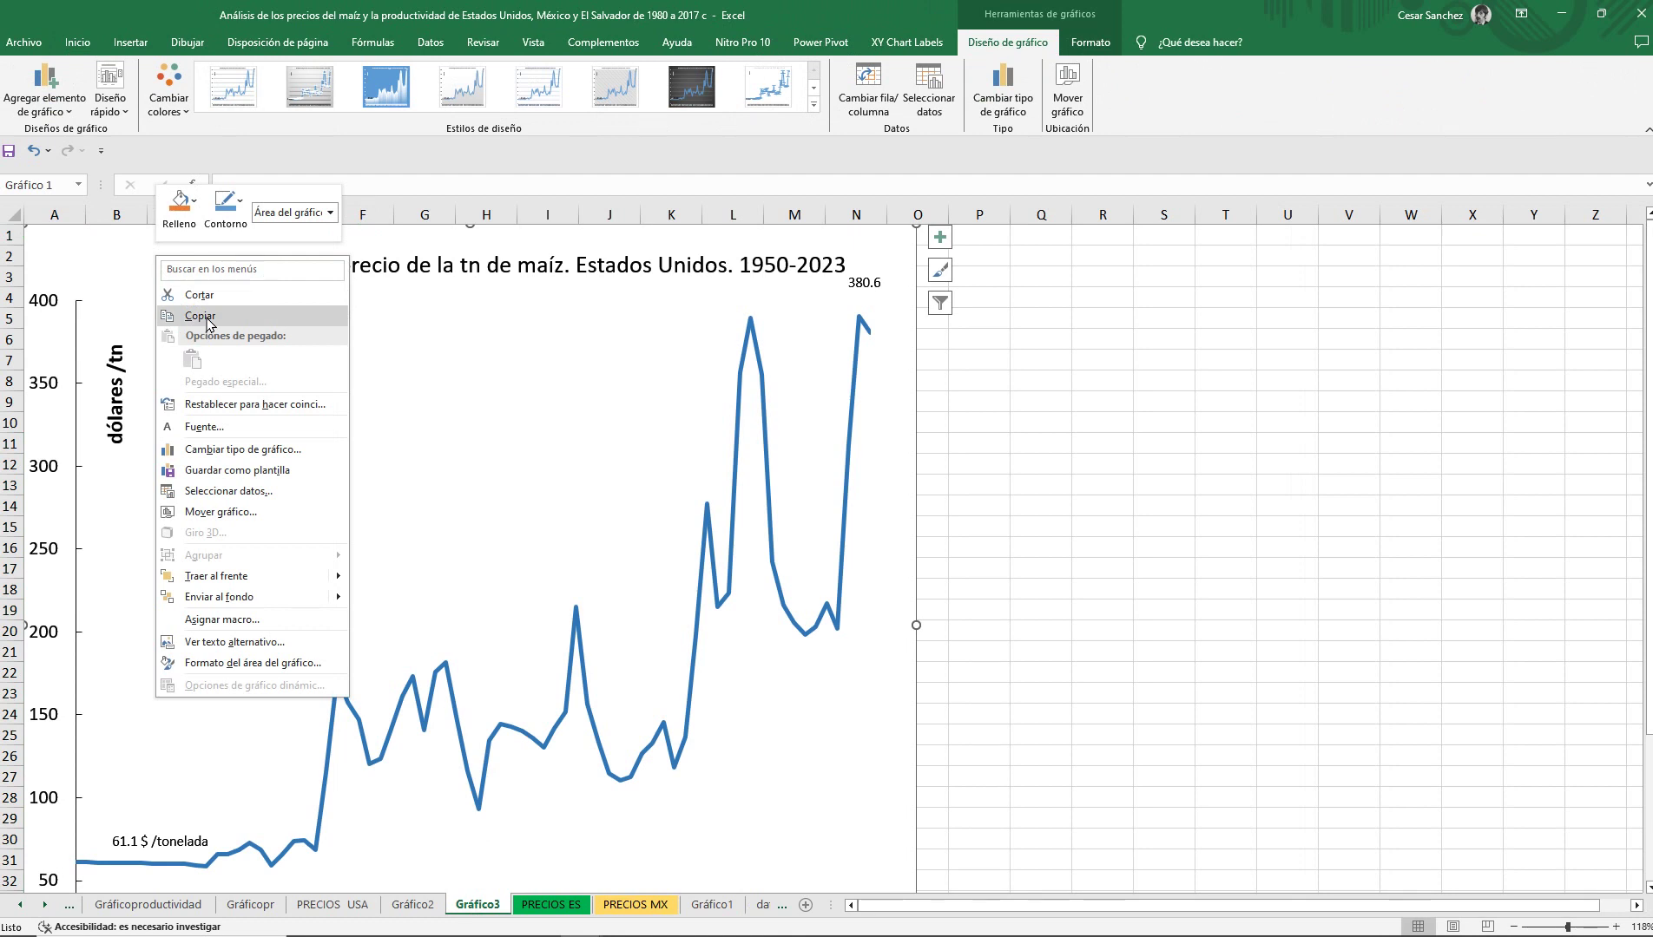
key("Escape")
Paste only the formats of the copied price chart onto the new chart in Gráfico1.
left_click(717, 908)
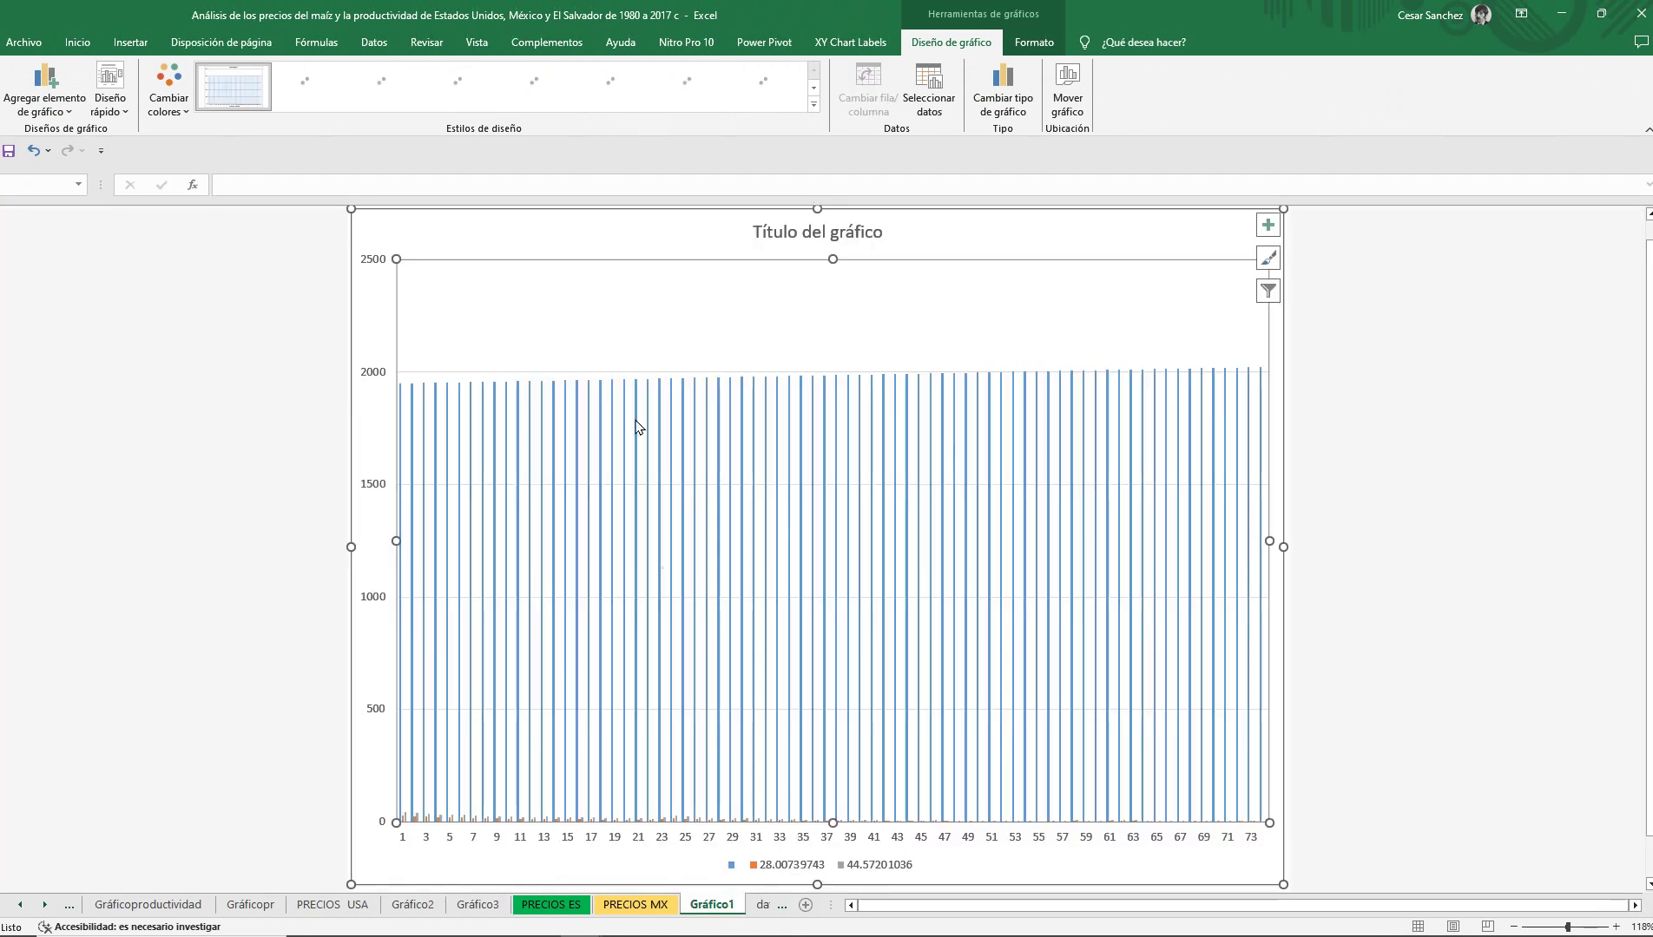
right_click(420, 243)
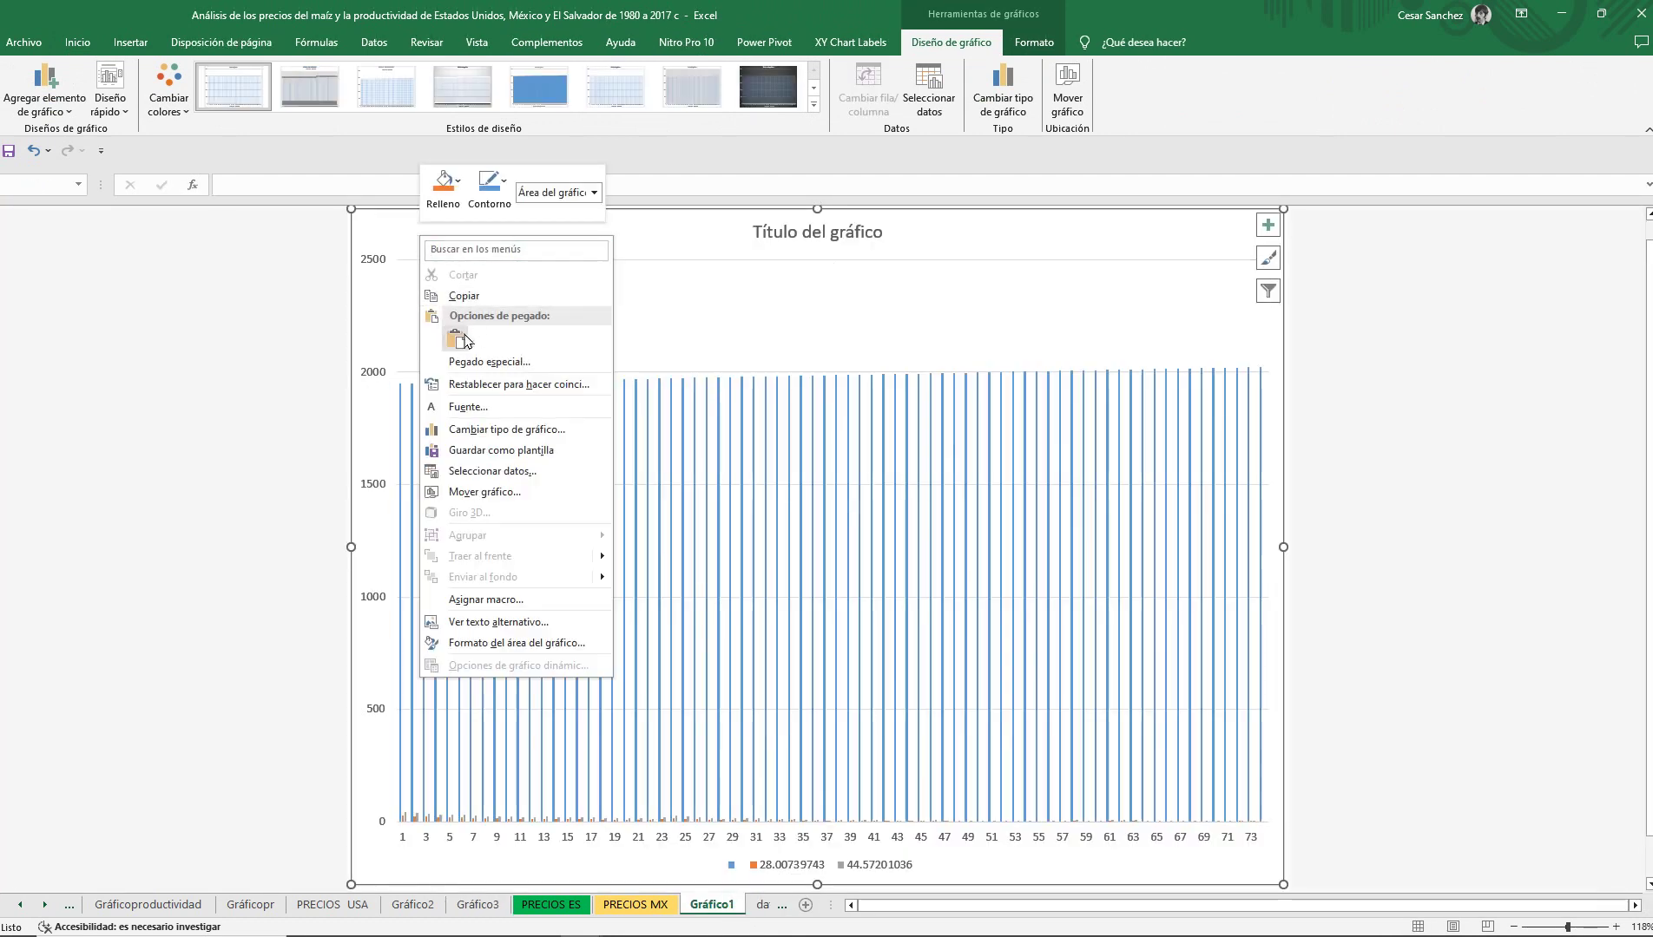
left_click(468, 362)
left_click(440, 350)
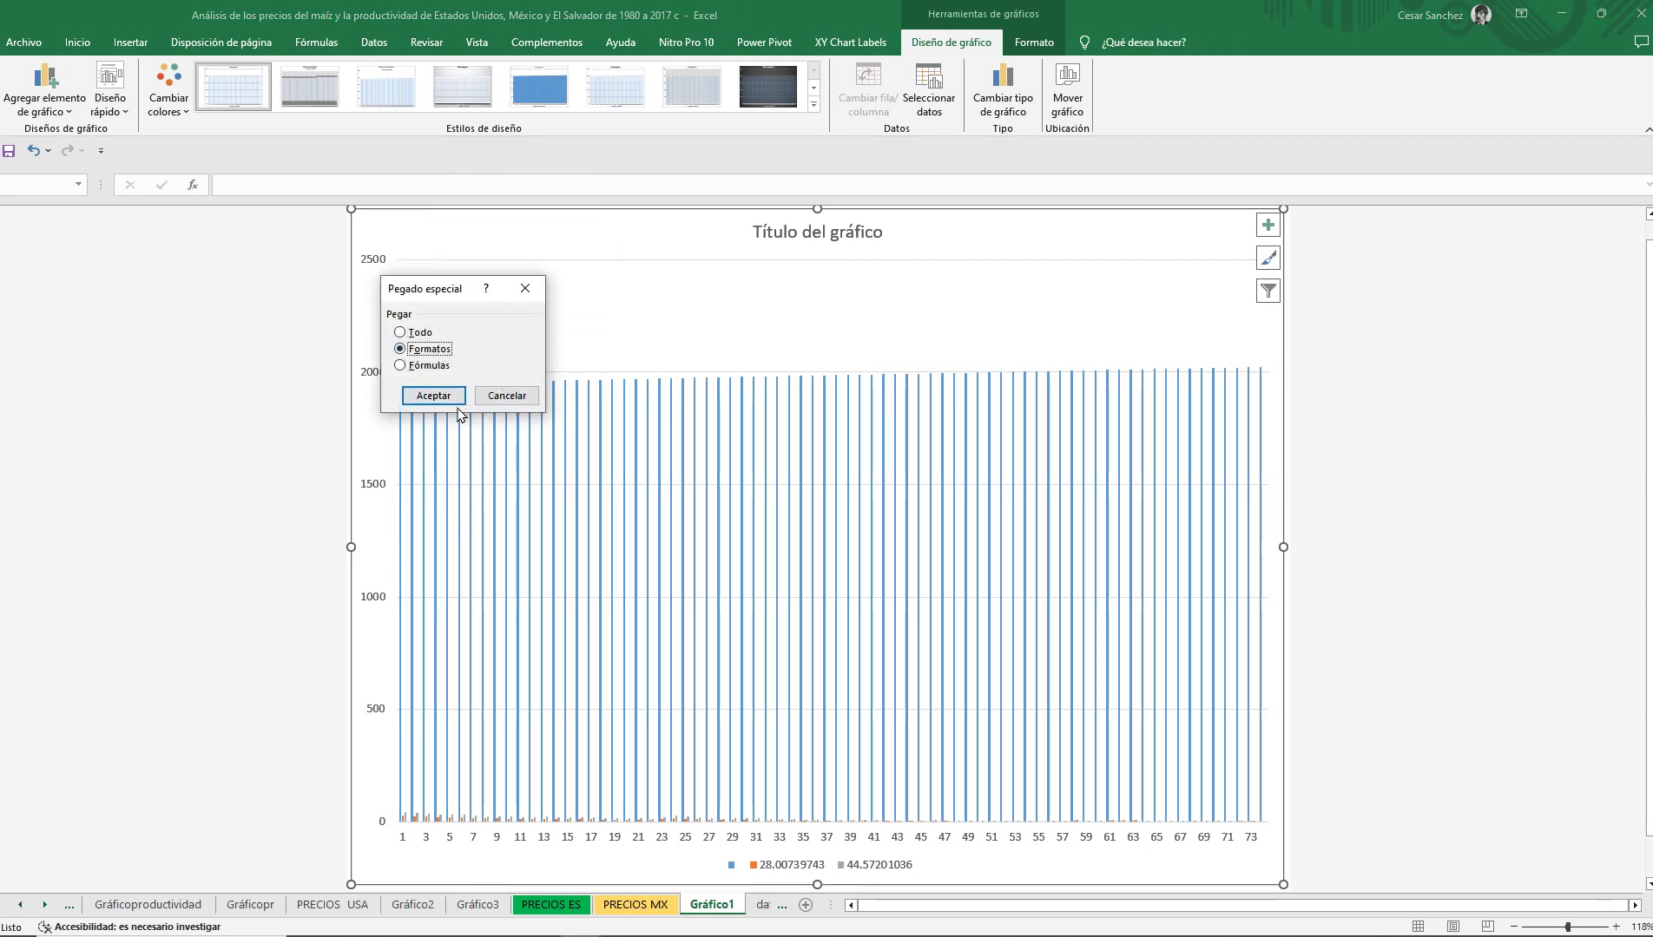
left_click(433, 395)
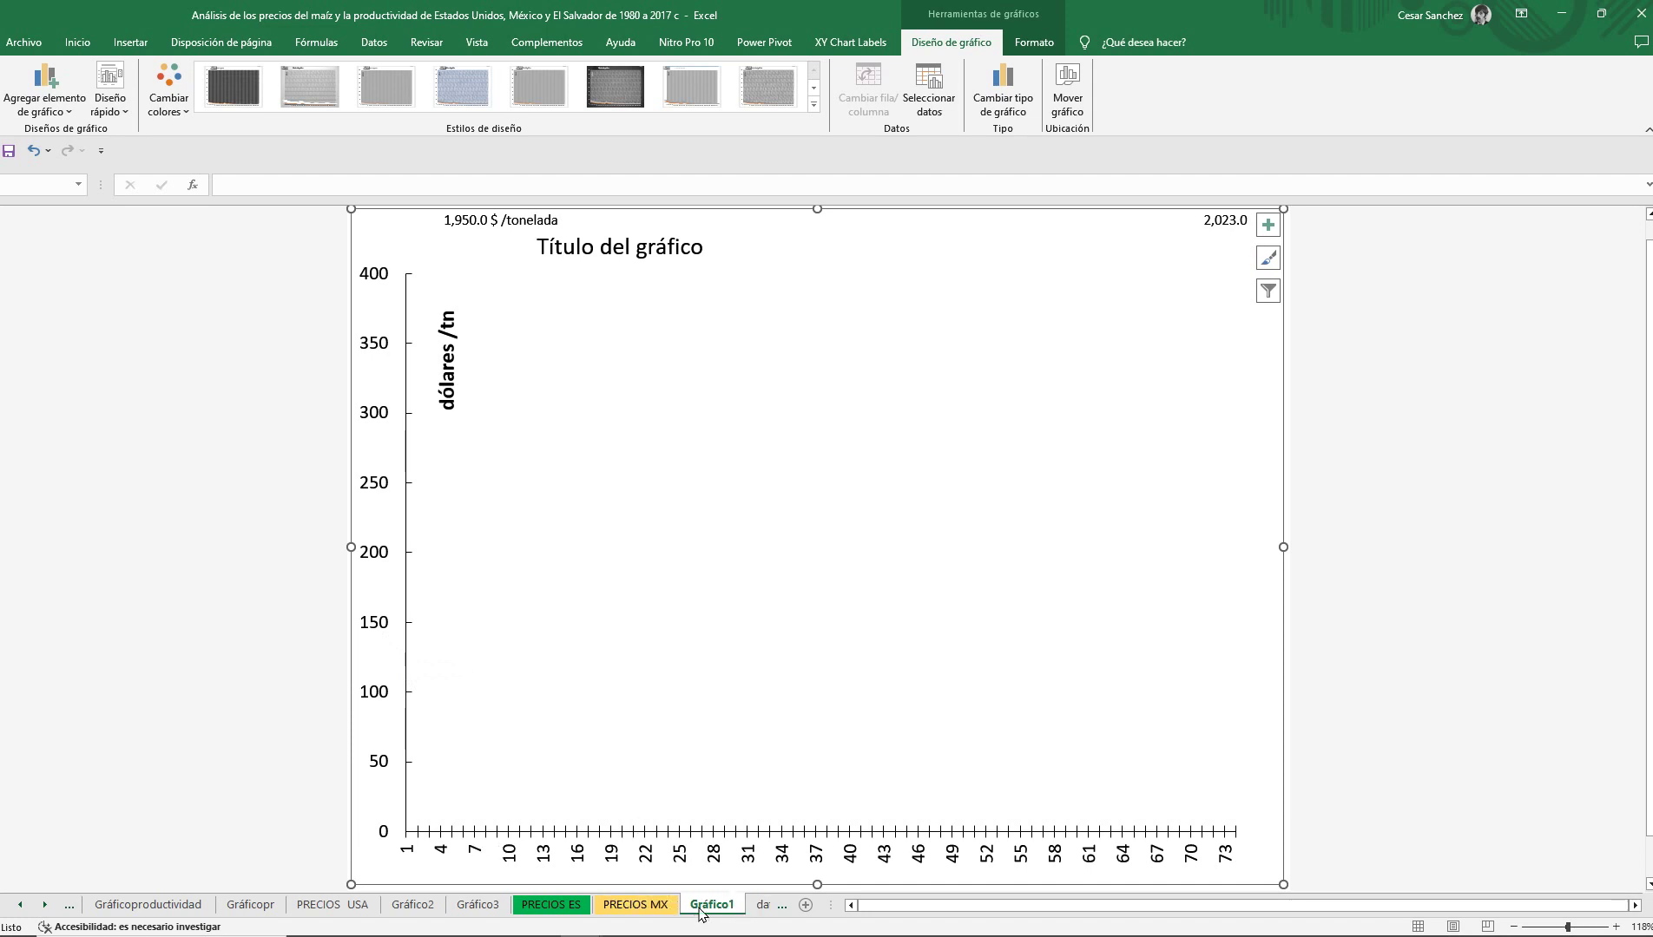
Check the series in the new chart's data source and delete the Gráfico1 chart sheet.
right_click(613, 642)
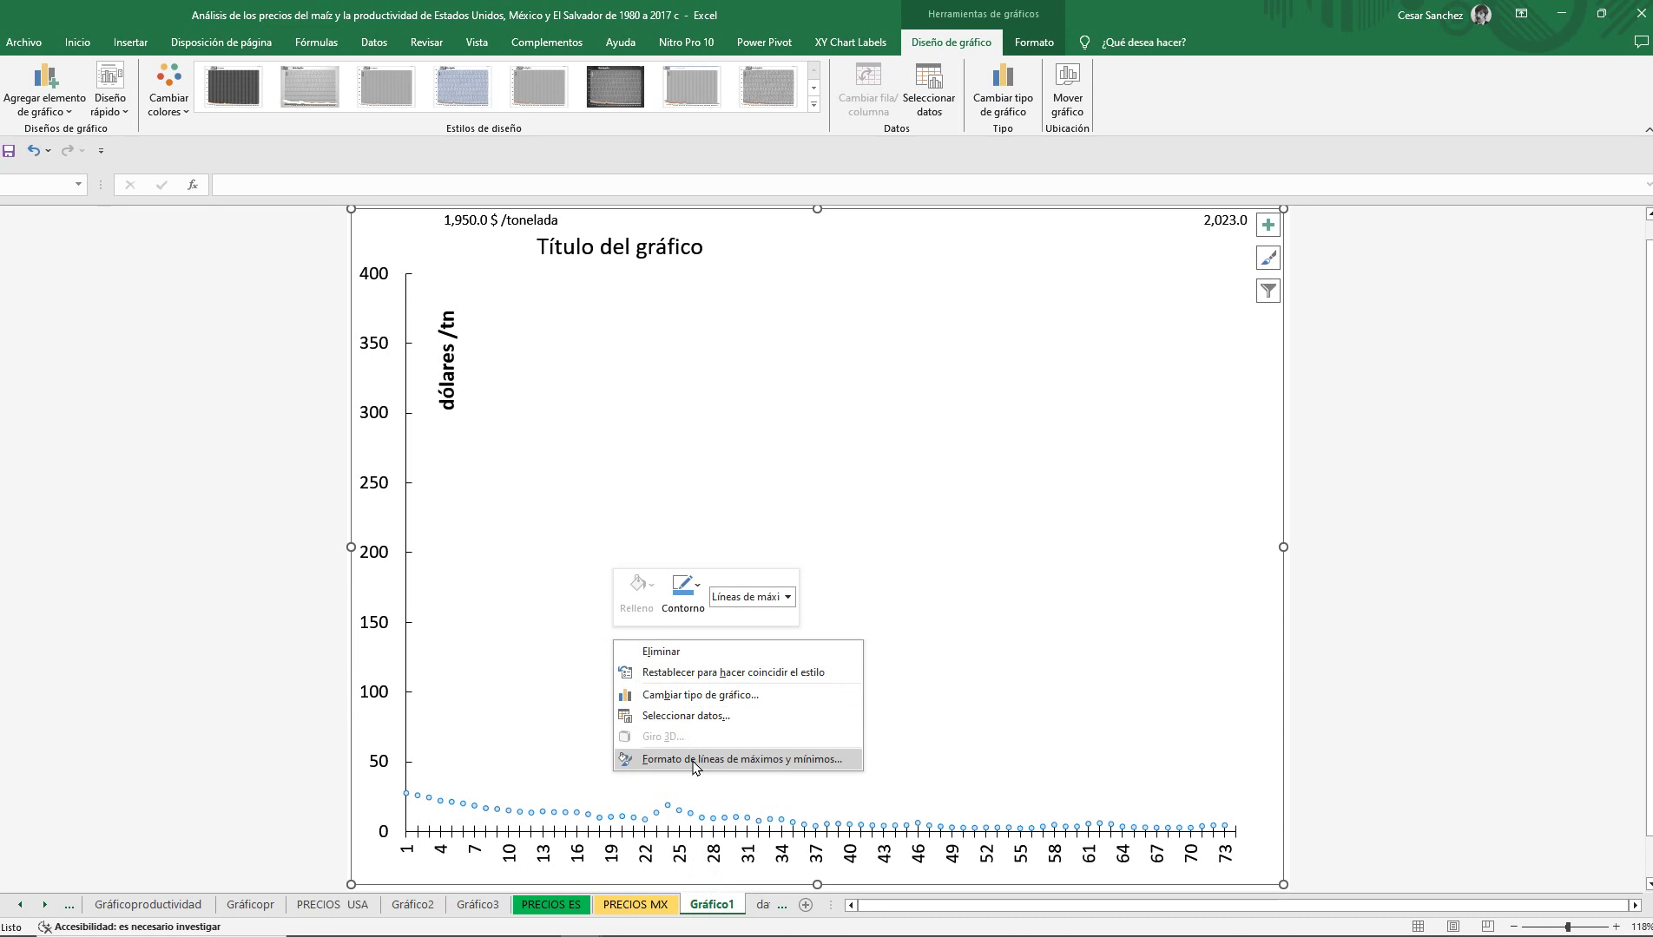
left_click(691, 719)
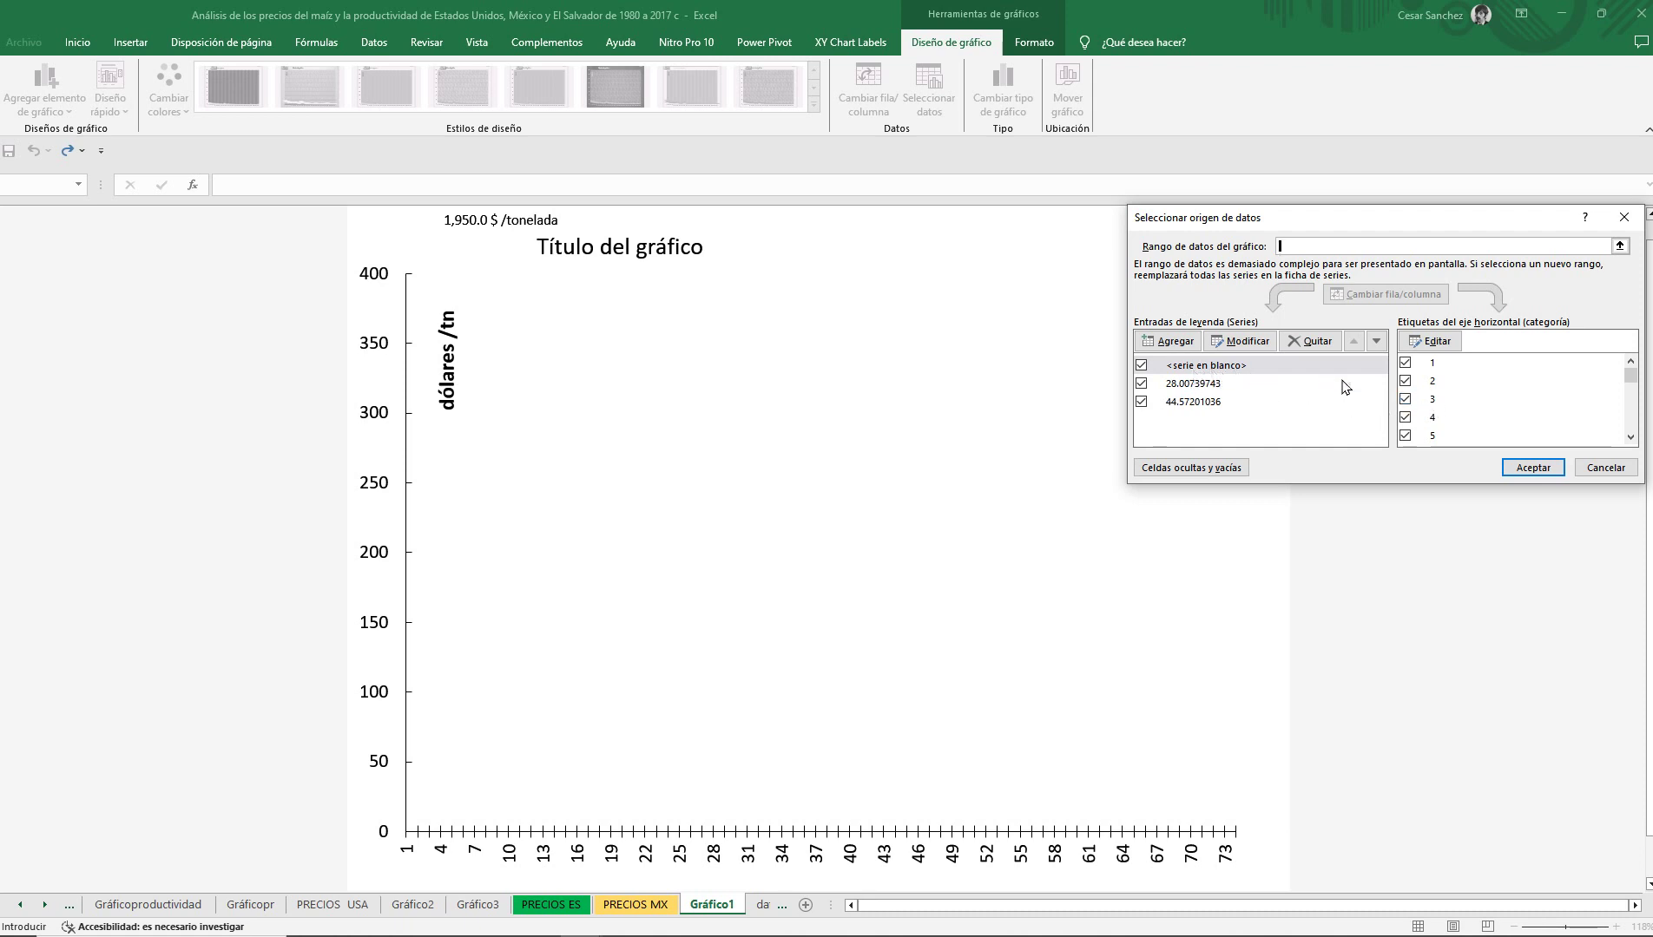
left_click(1533, 468)
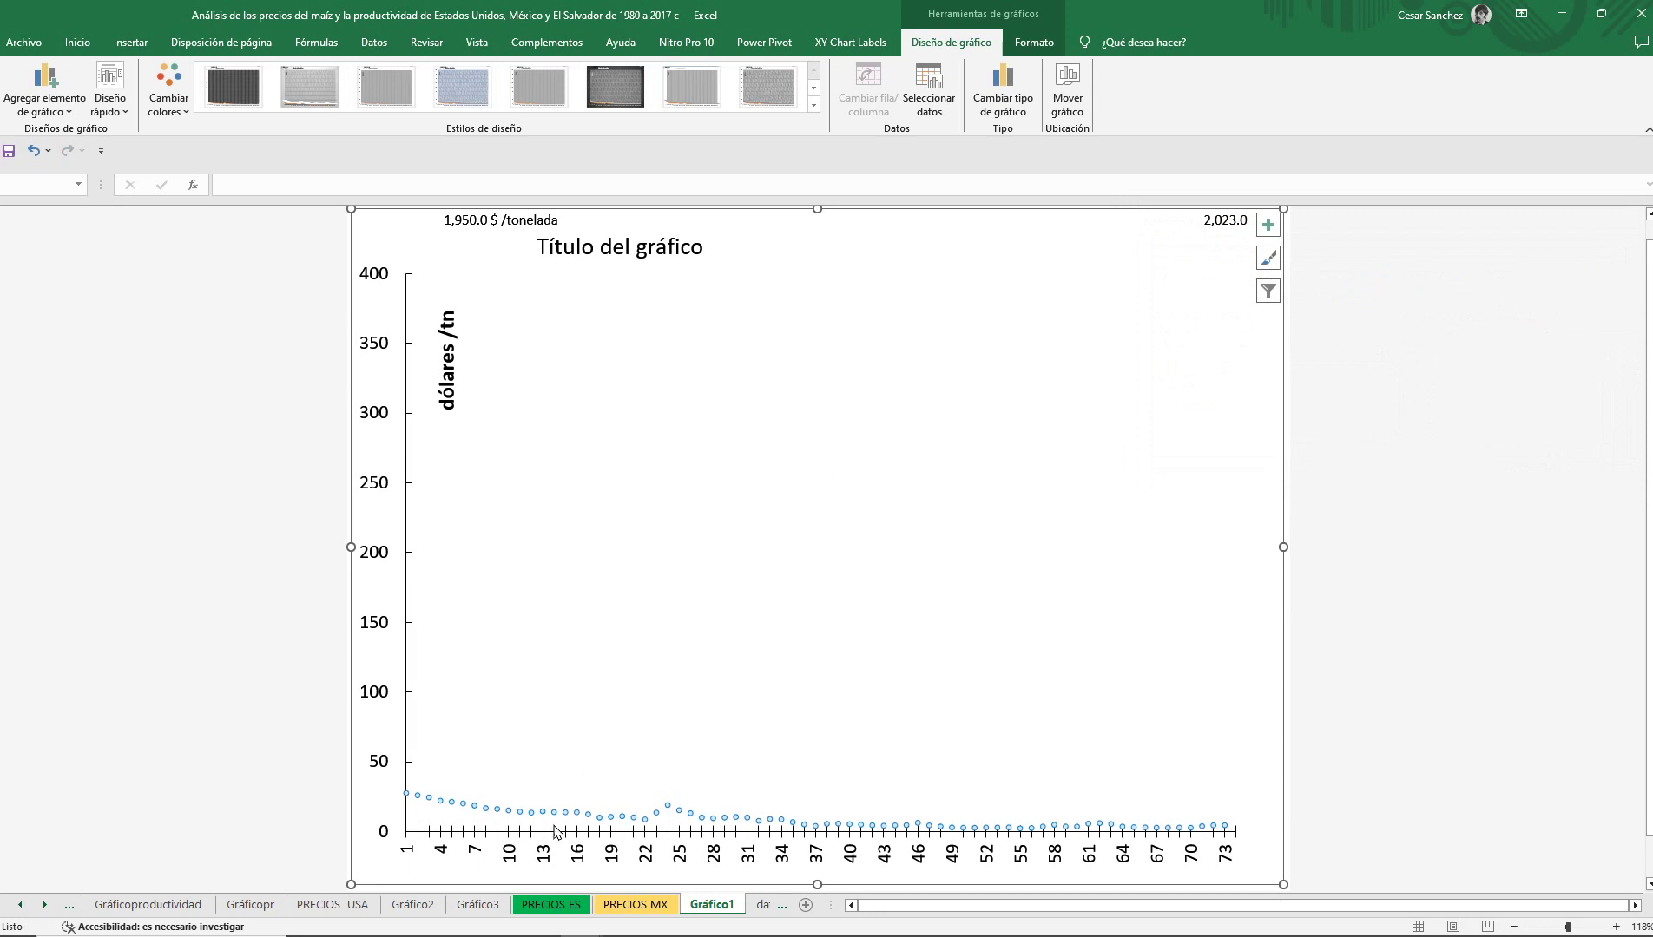
right_click(717, 911)
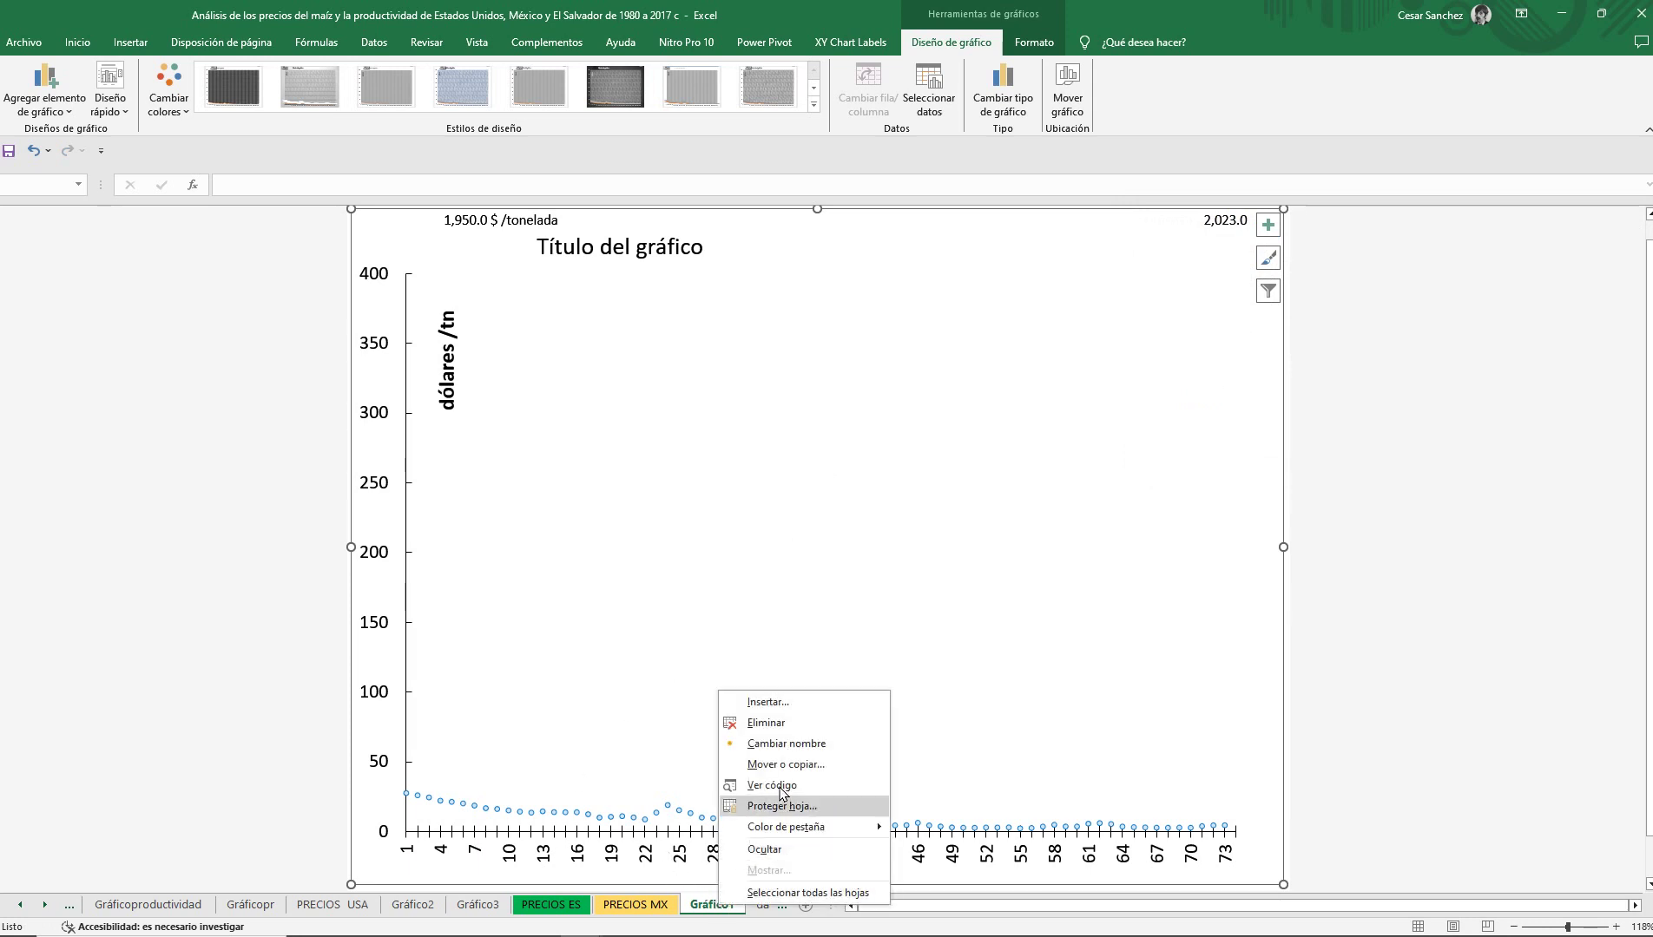
left_click(795, 734)
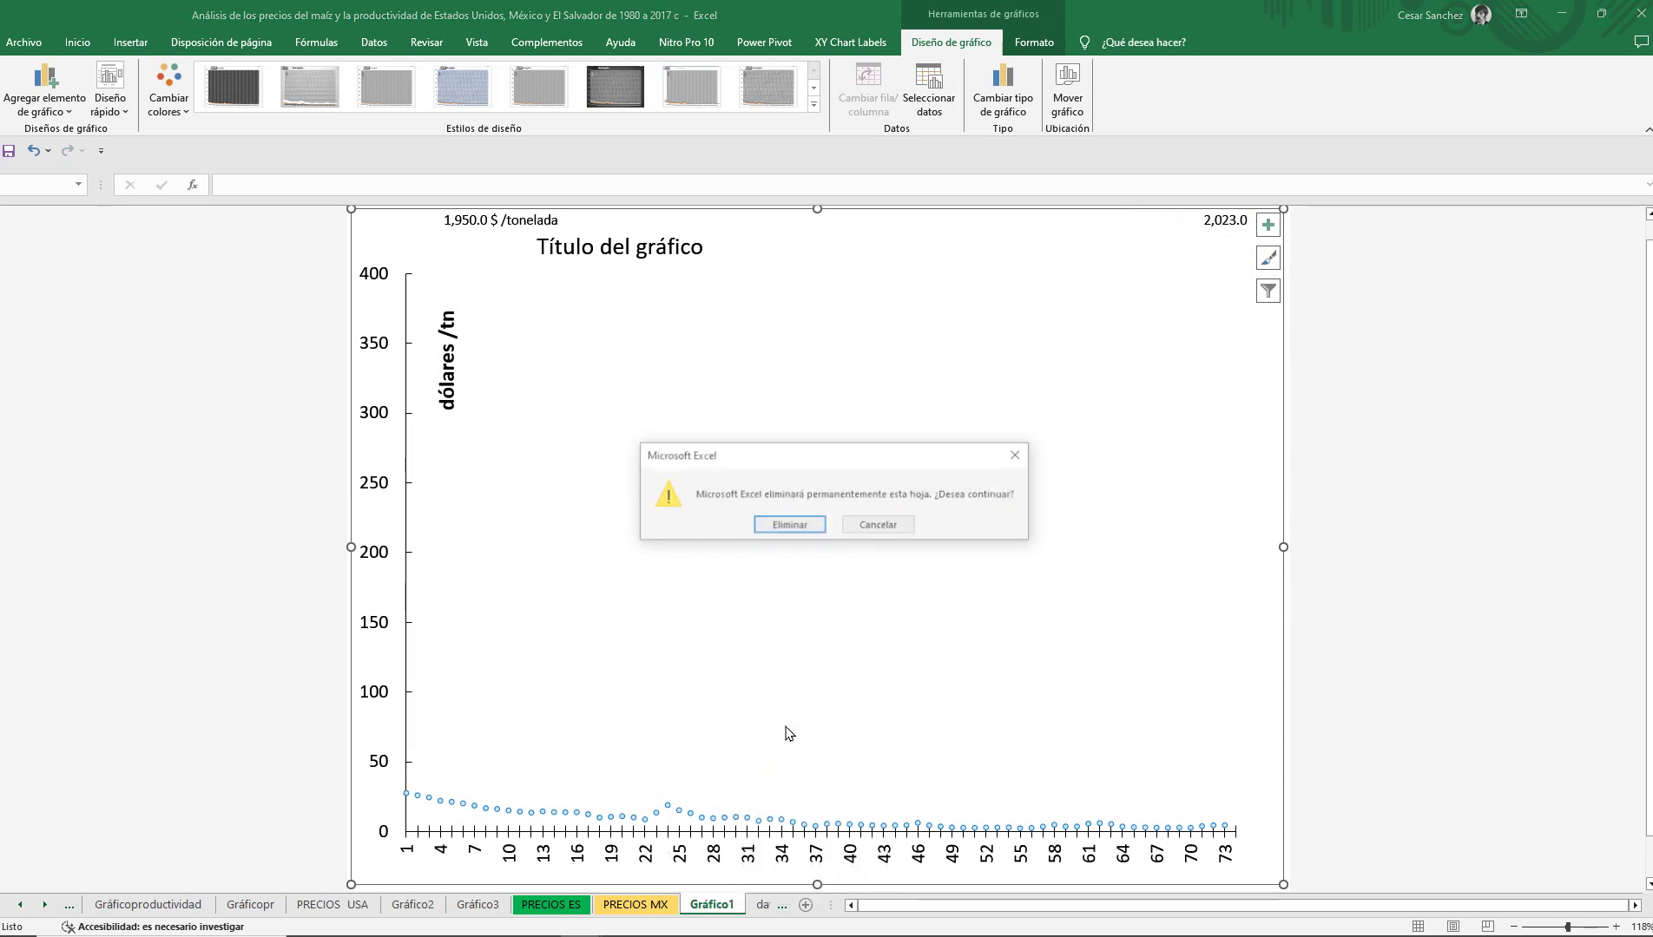
left_click(786, 525)
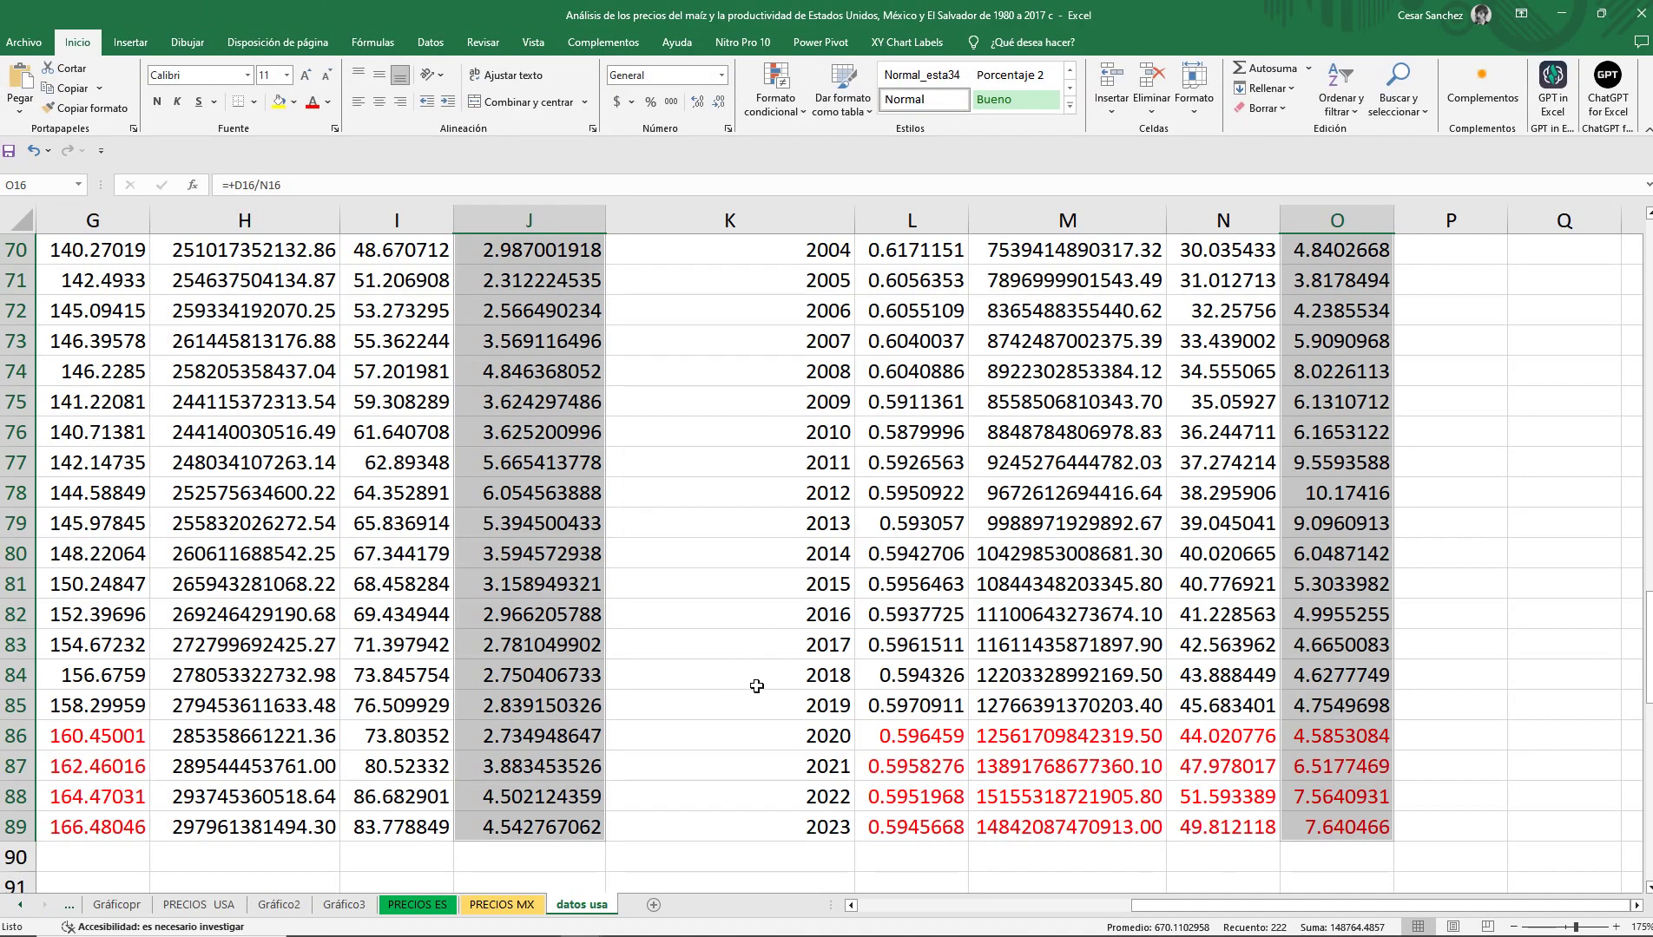
Select the years B15:B89 together with Trabajo implicado J15:J89 and T.adquirido O15:O89, including the row 15 headings.
scroll(756, 686, "up", 20)
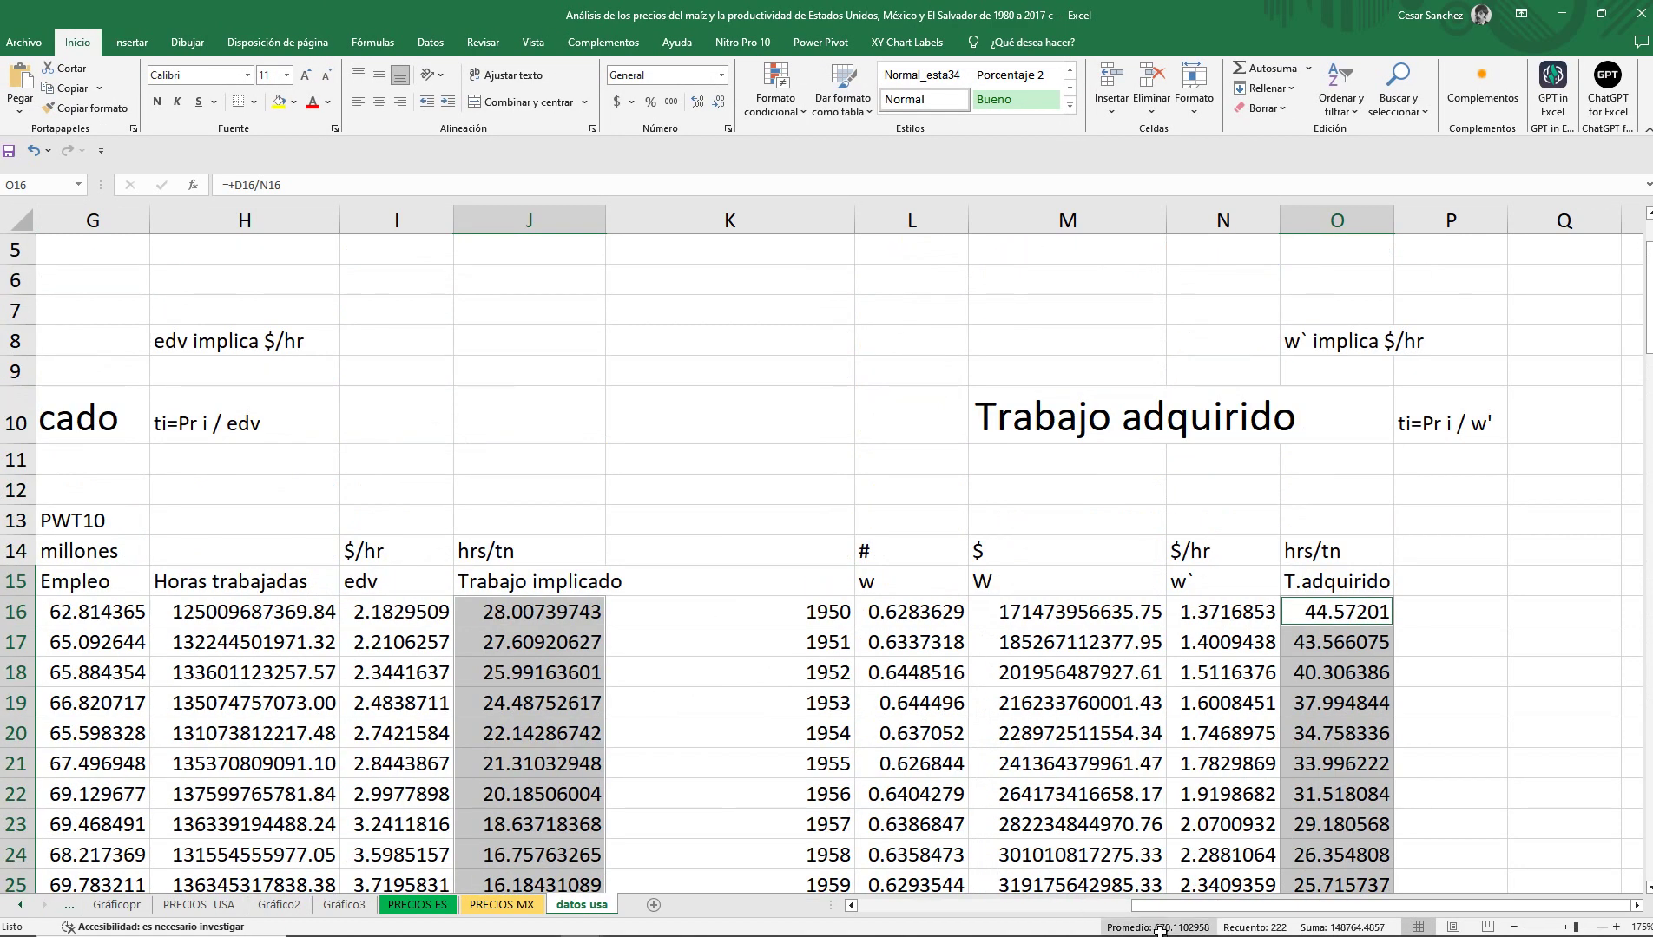
left_click_drag(1174, 907, 900, 908)
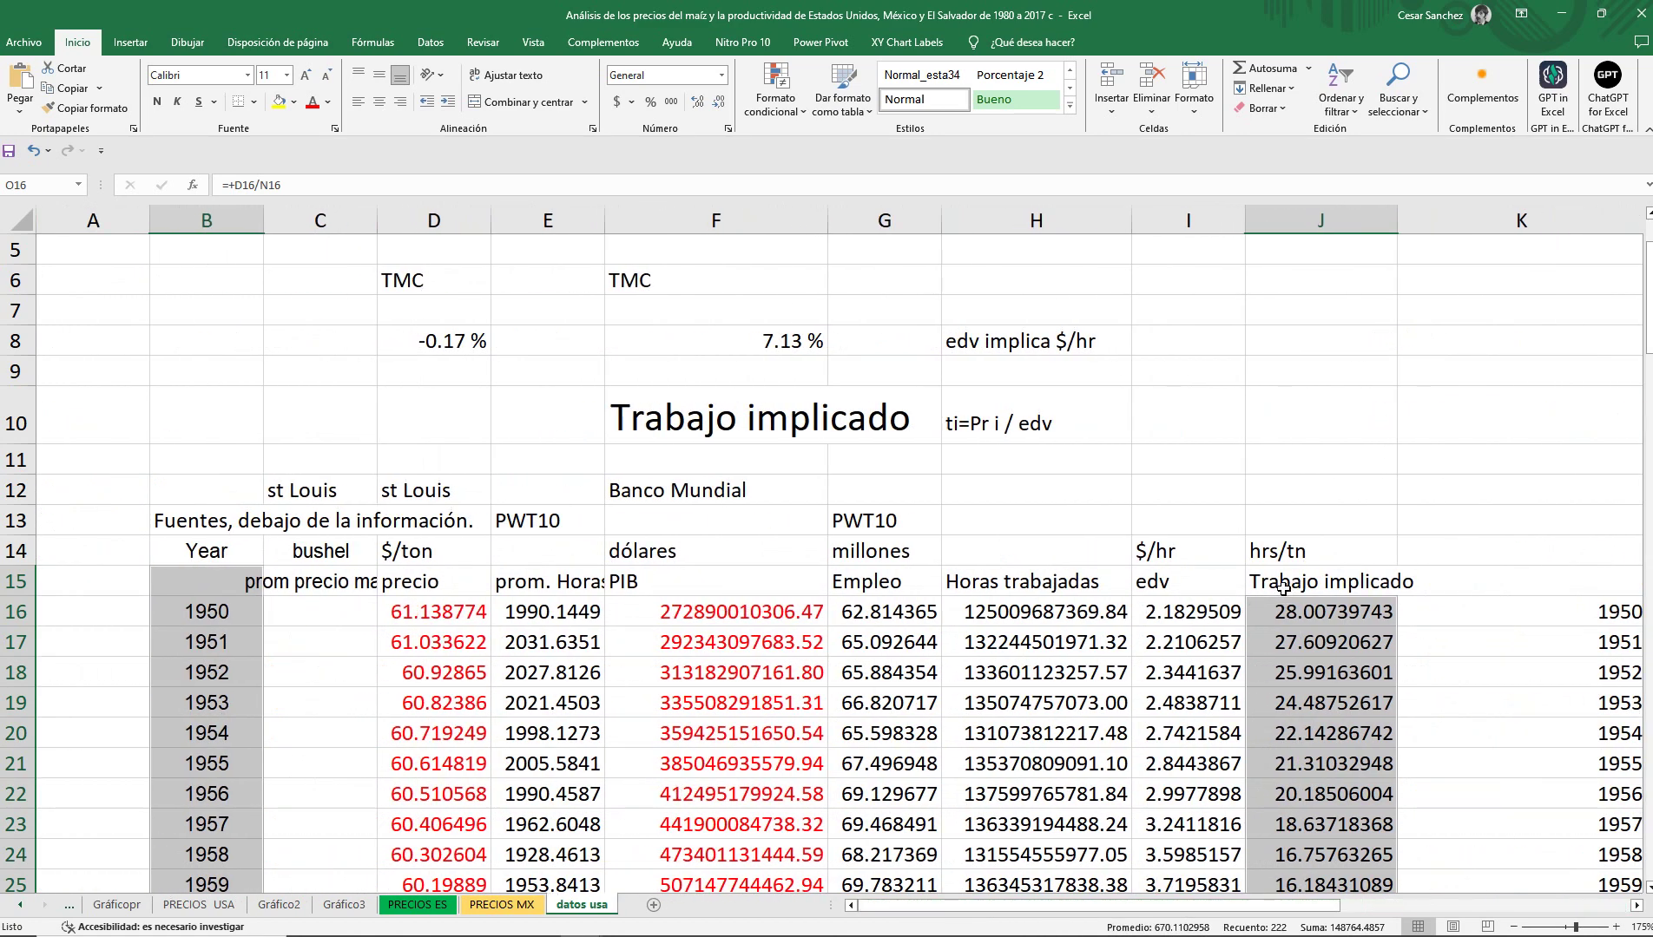
left_click_drag(207, 595, 220, 836)
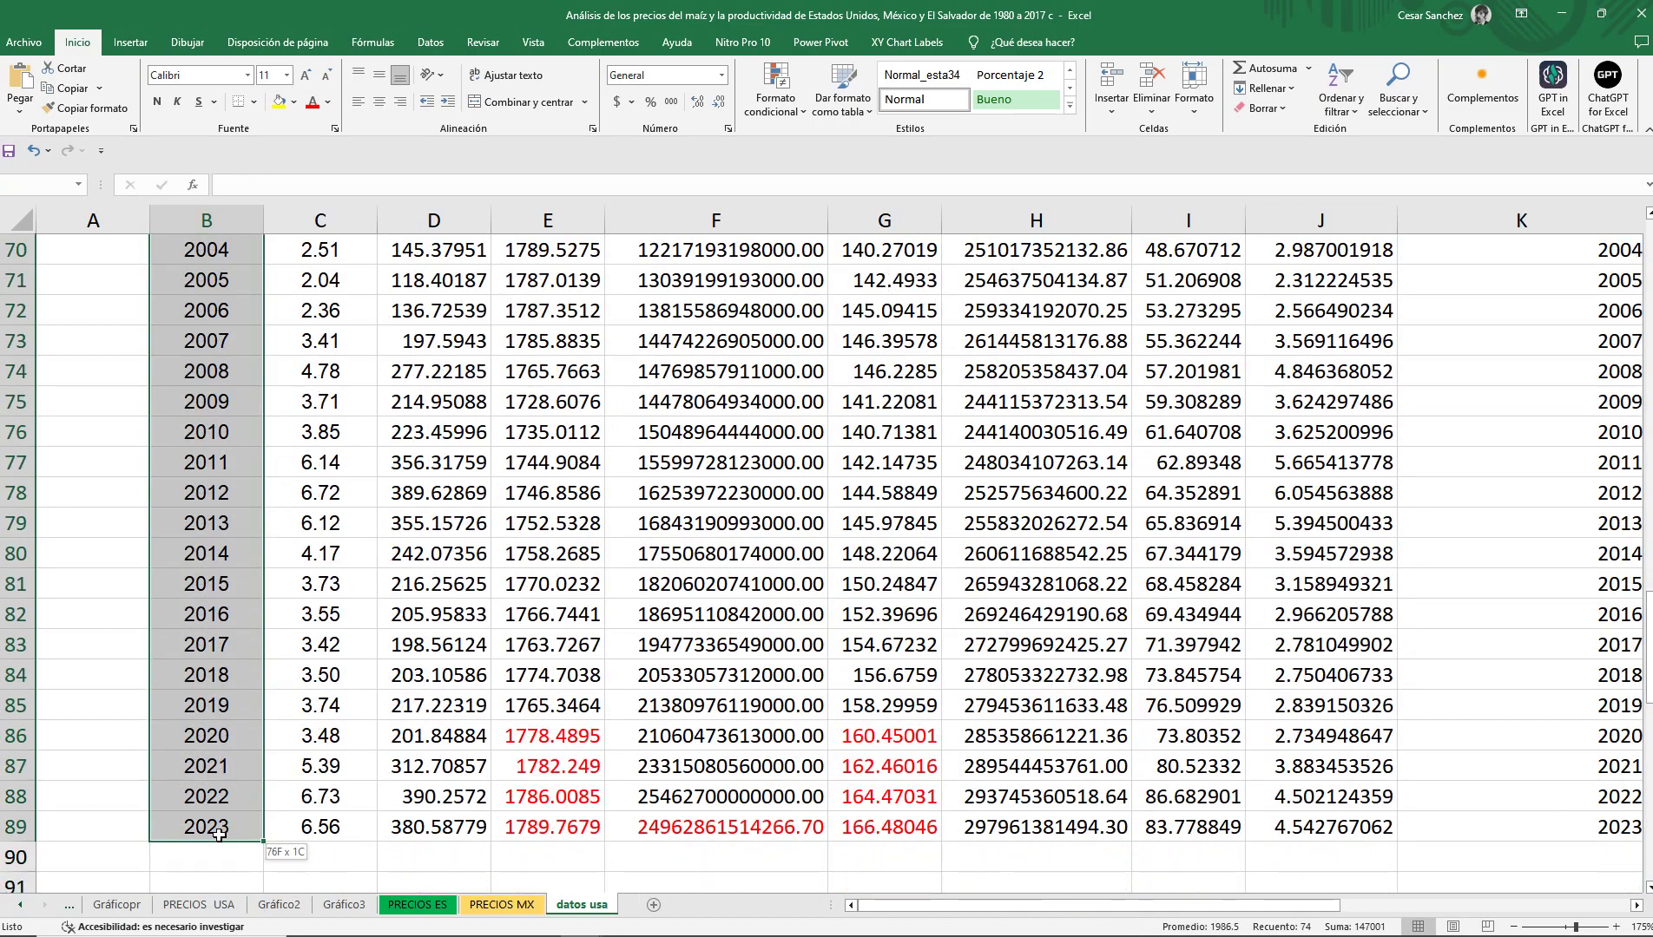
scroll(866, 749, "down", 3)
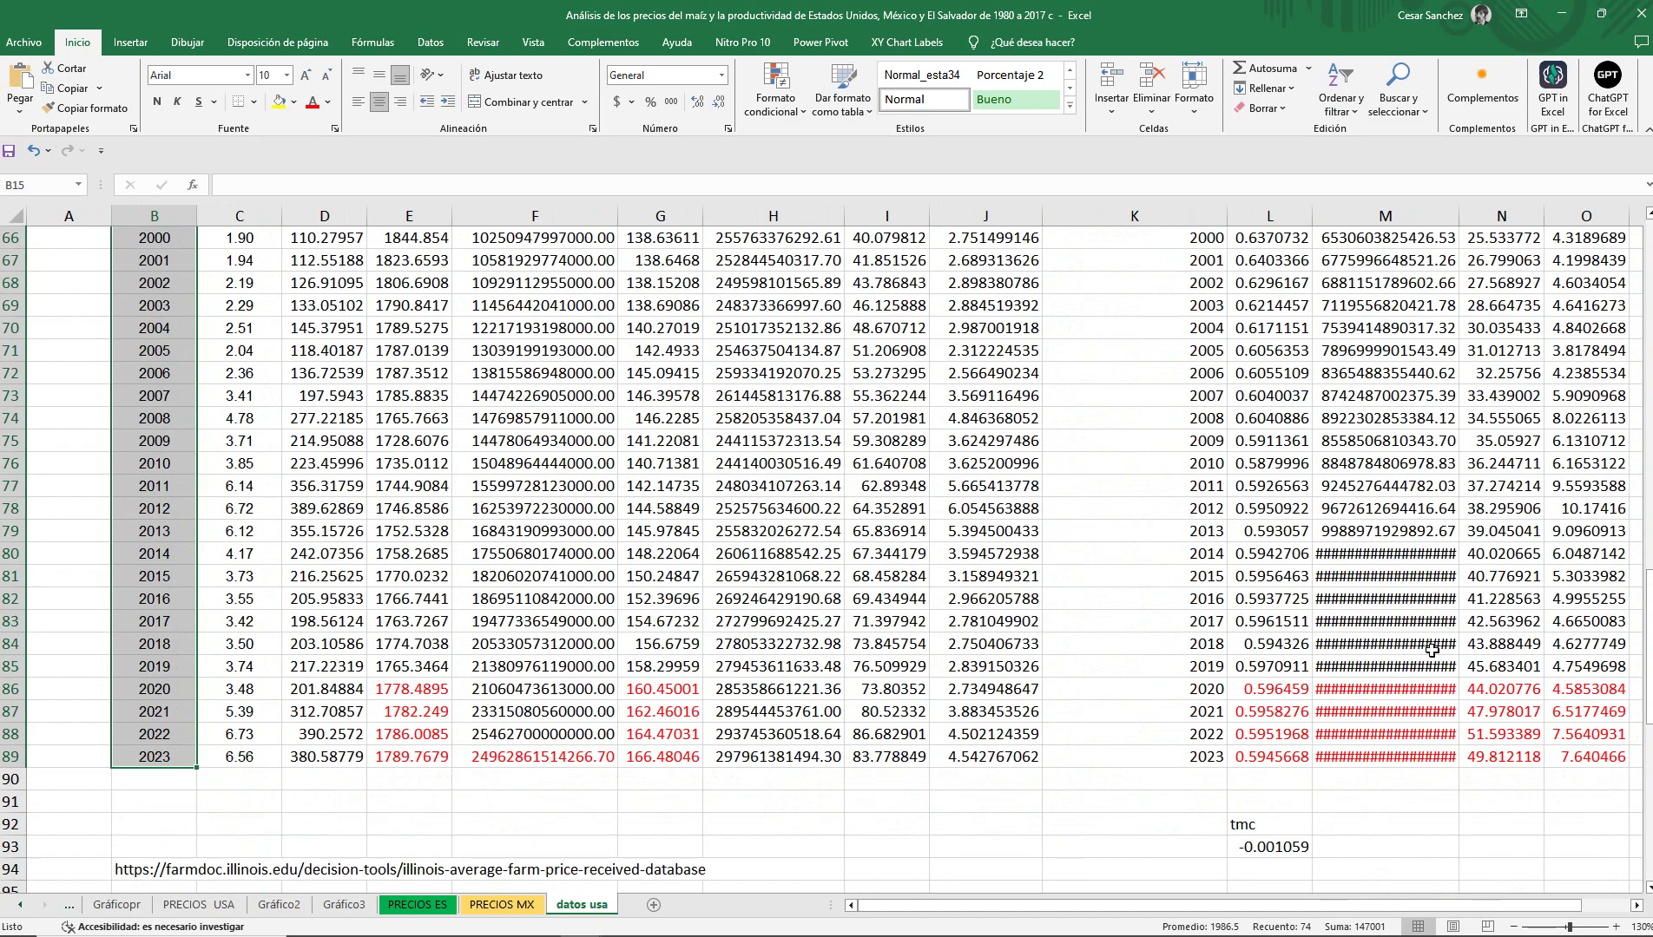
left_click_drag(1647, 699, 1647, 608)
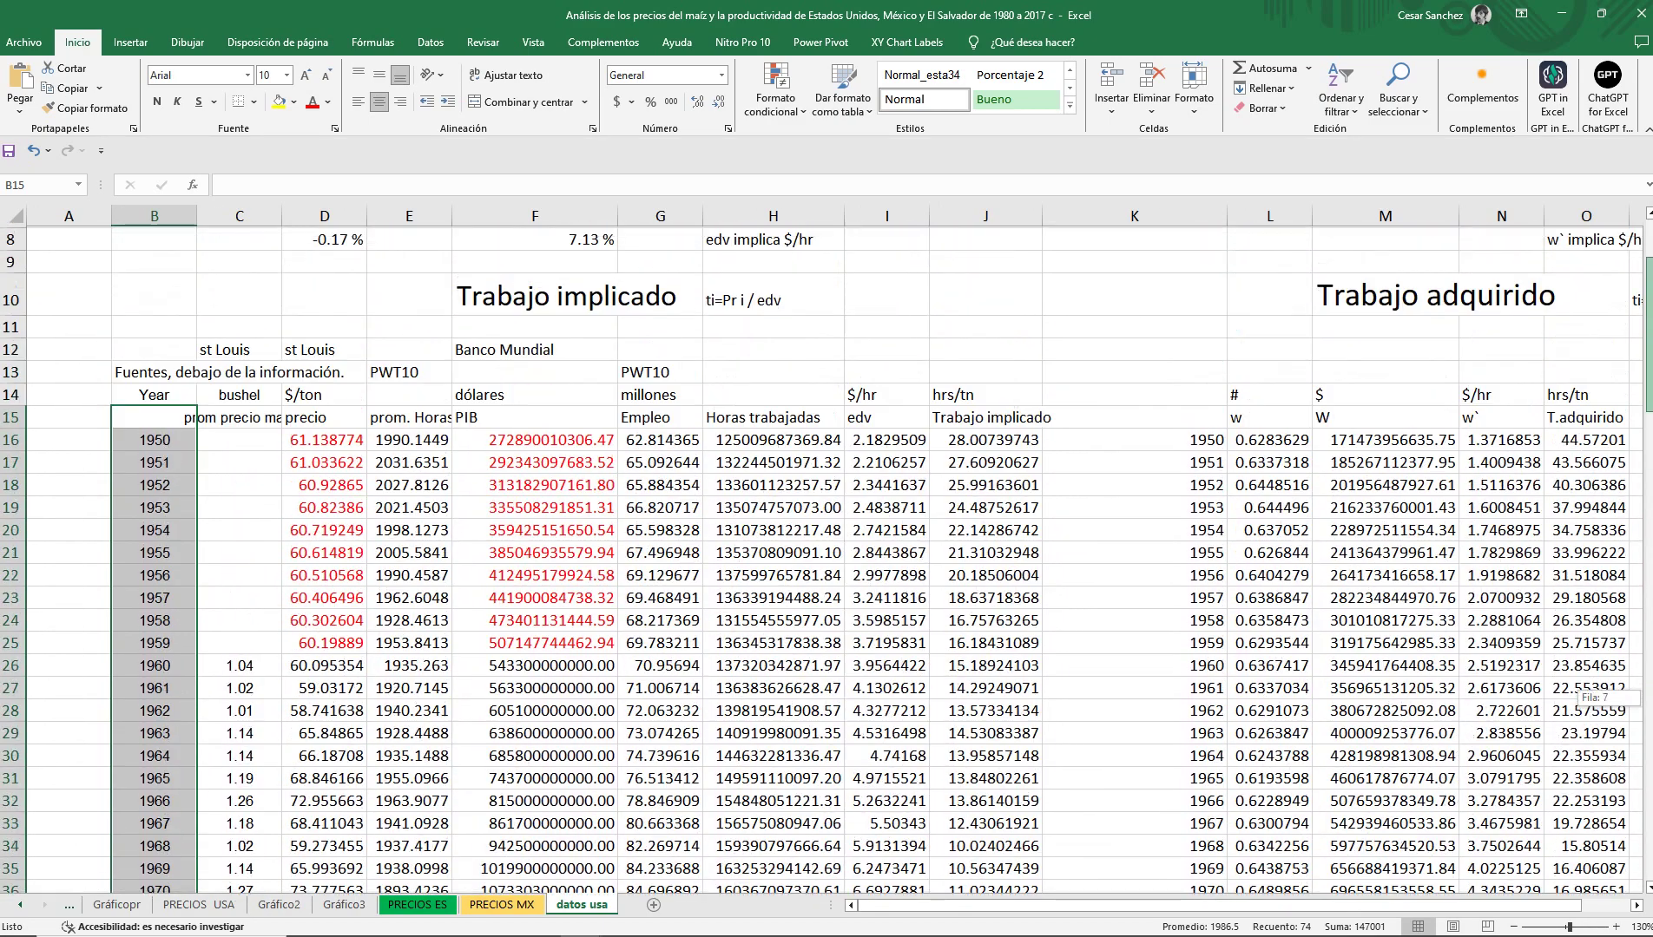
left_click_drag(1005, 438, 1029, 872)
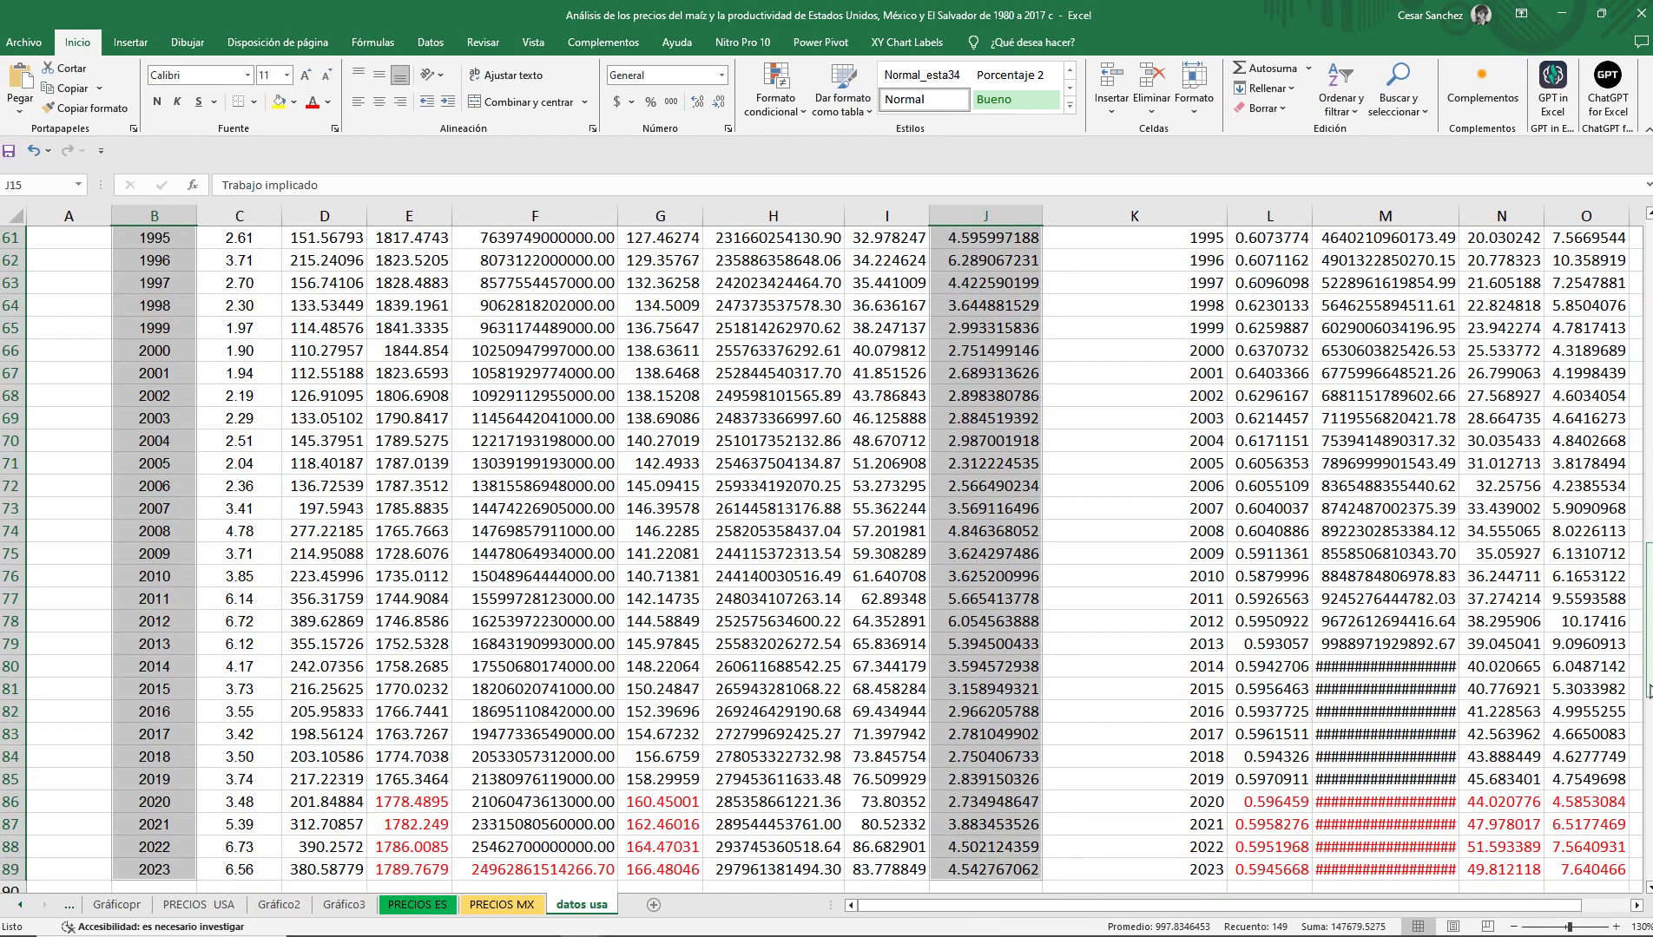
left_click_drag(1648, 625, 1647, 348)
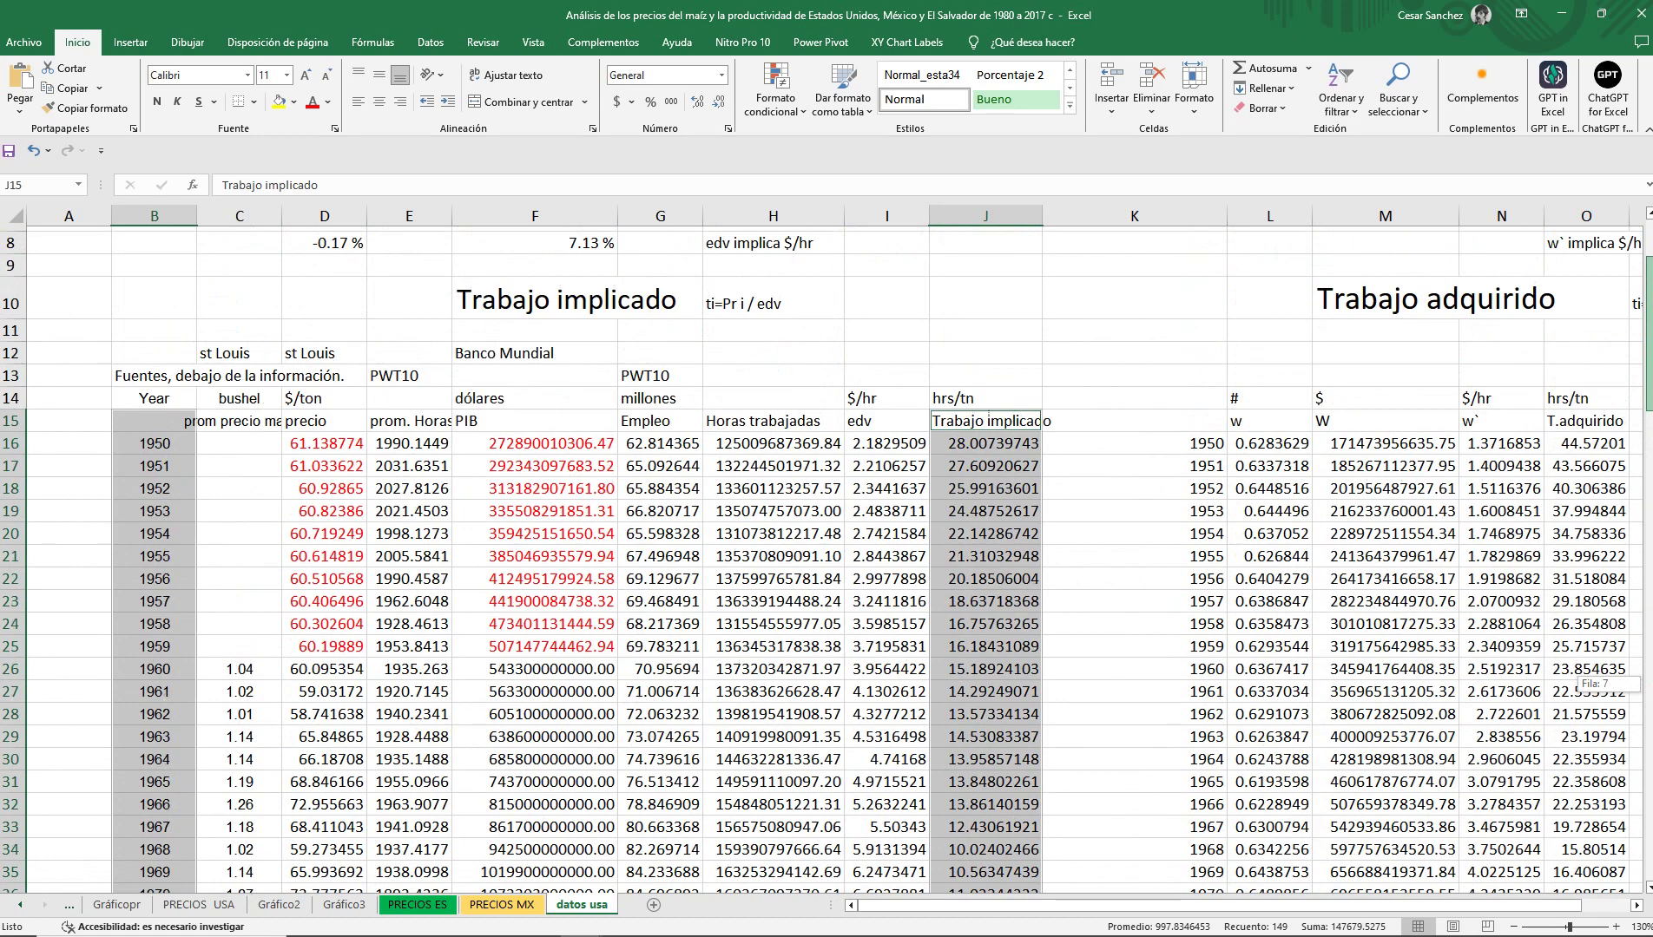
left_click_drag(1585, 415, 1604, 903)
Insert a new chart sheet before datos usa from the selected years, Trabajo implicado and T.adquirido data.
right_click(588, 906)
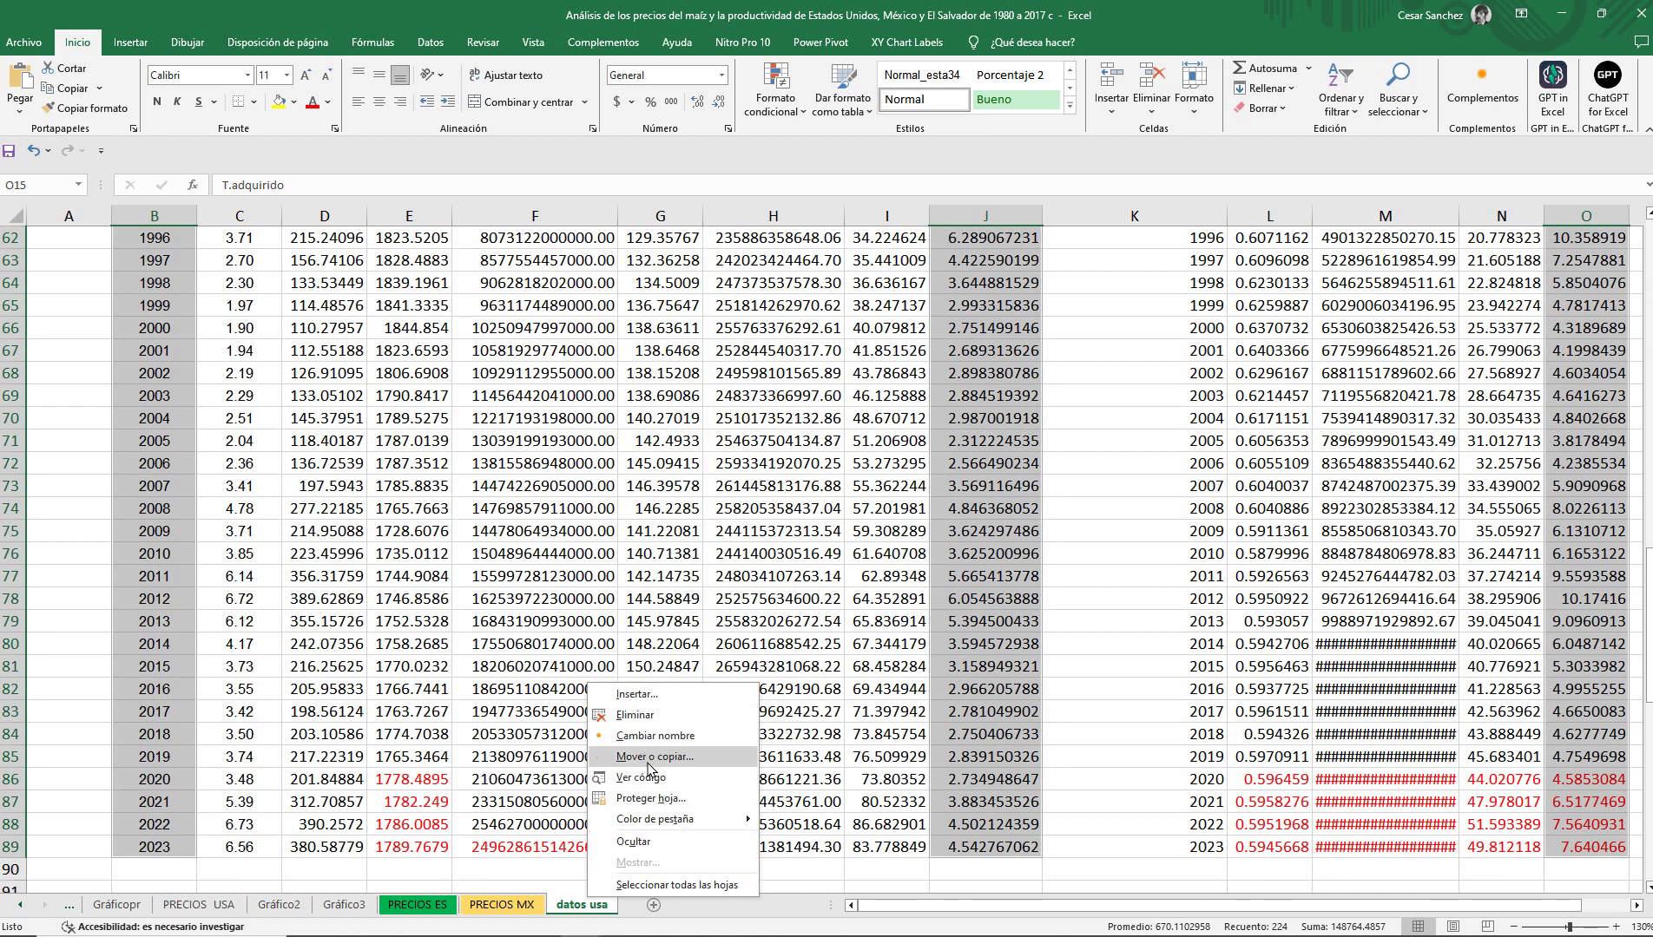
left_click(660, 696)
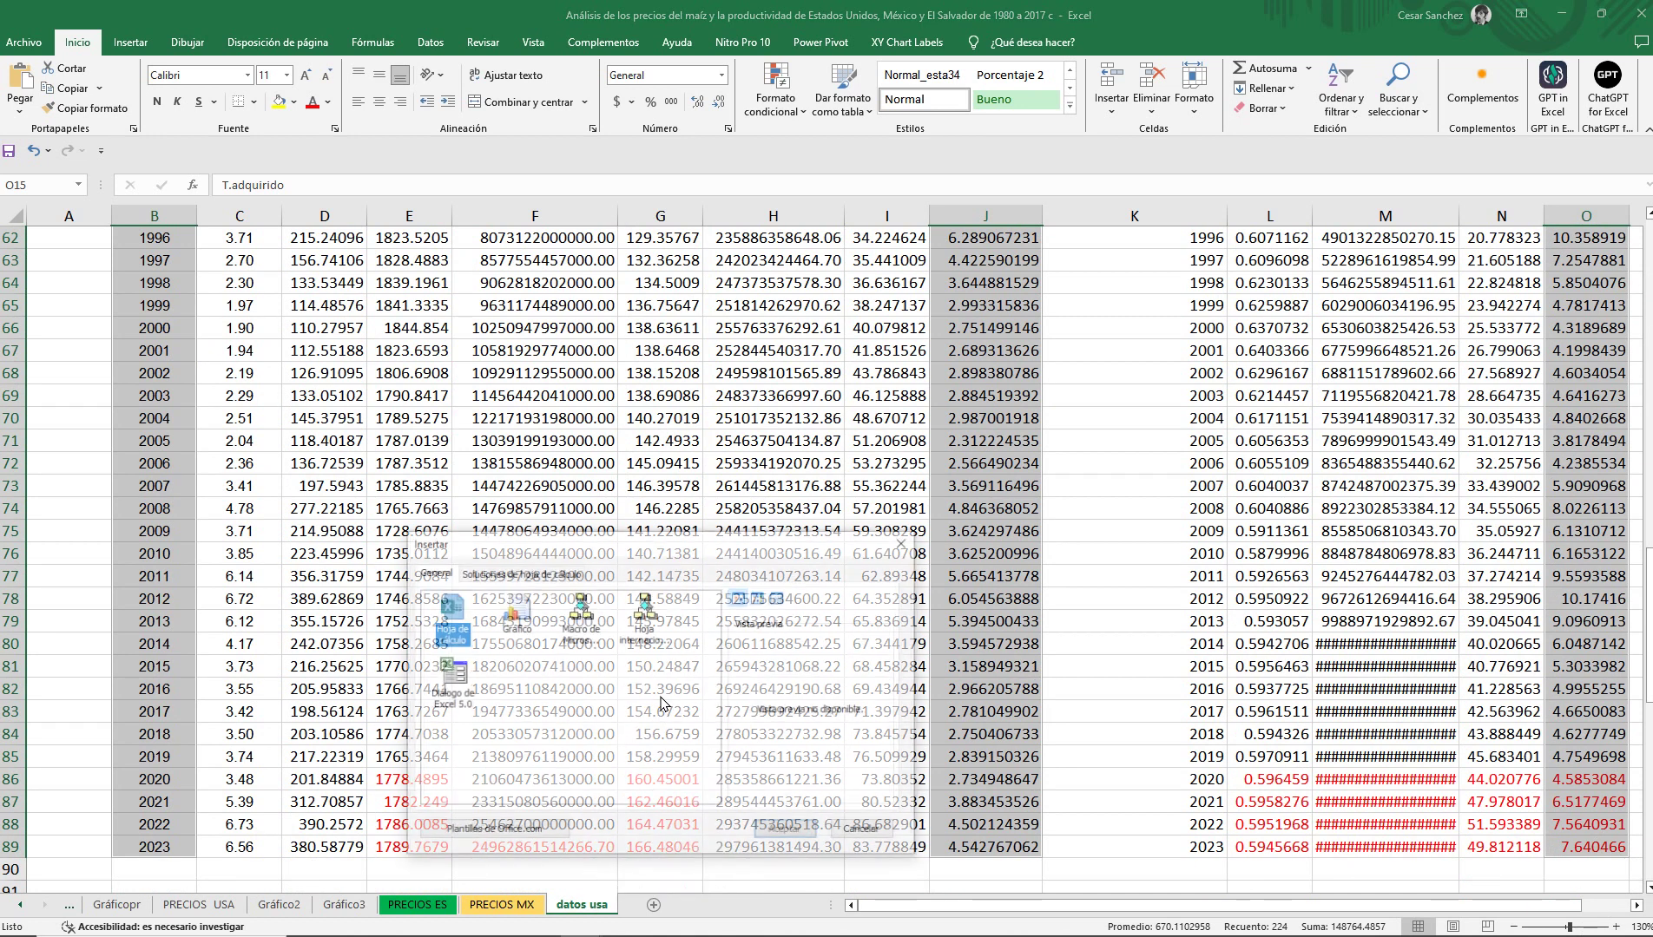
left_click(519, 615)
left_click(765, 827)
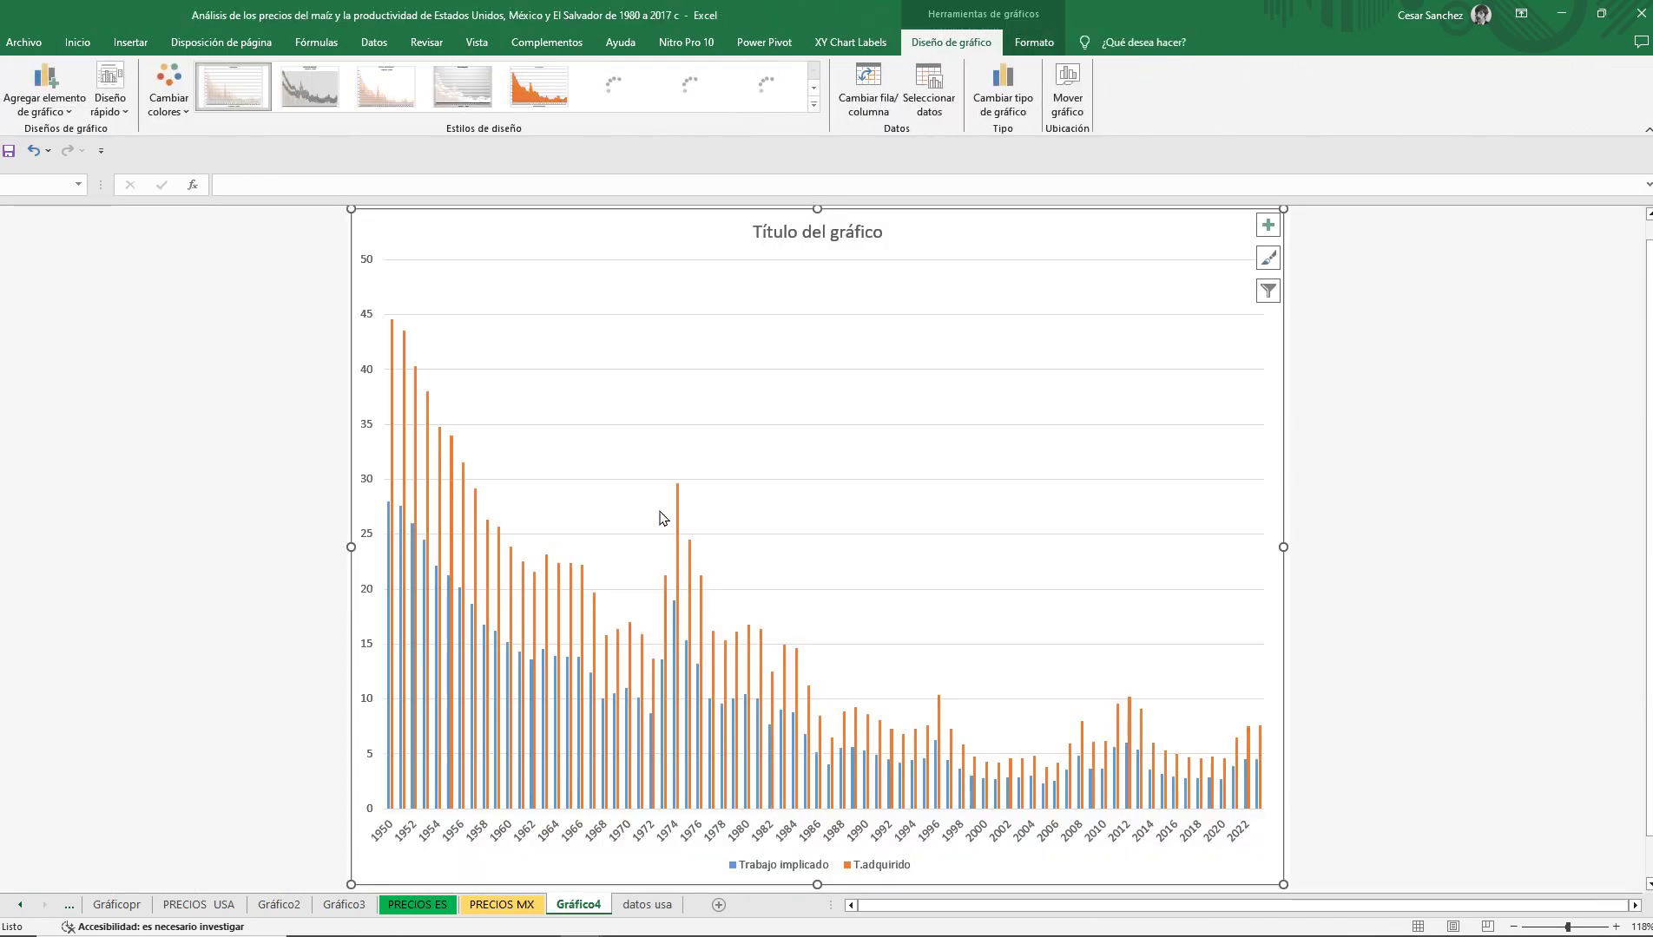
Copy the whole hours-per-tonne line chart on the Gráfico2 sheet.
left_click(342, 906)
right_click(315, 353)
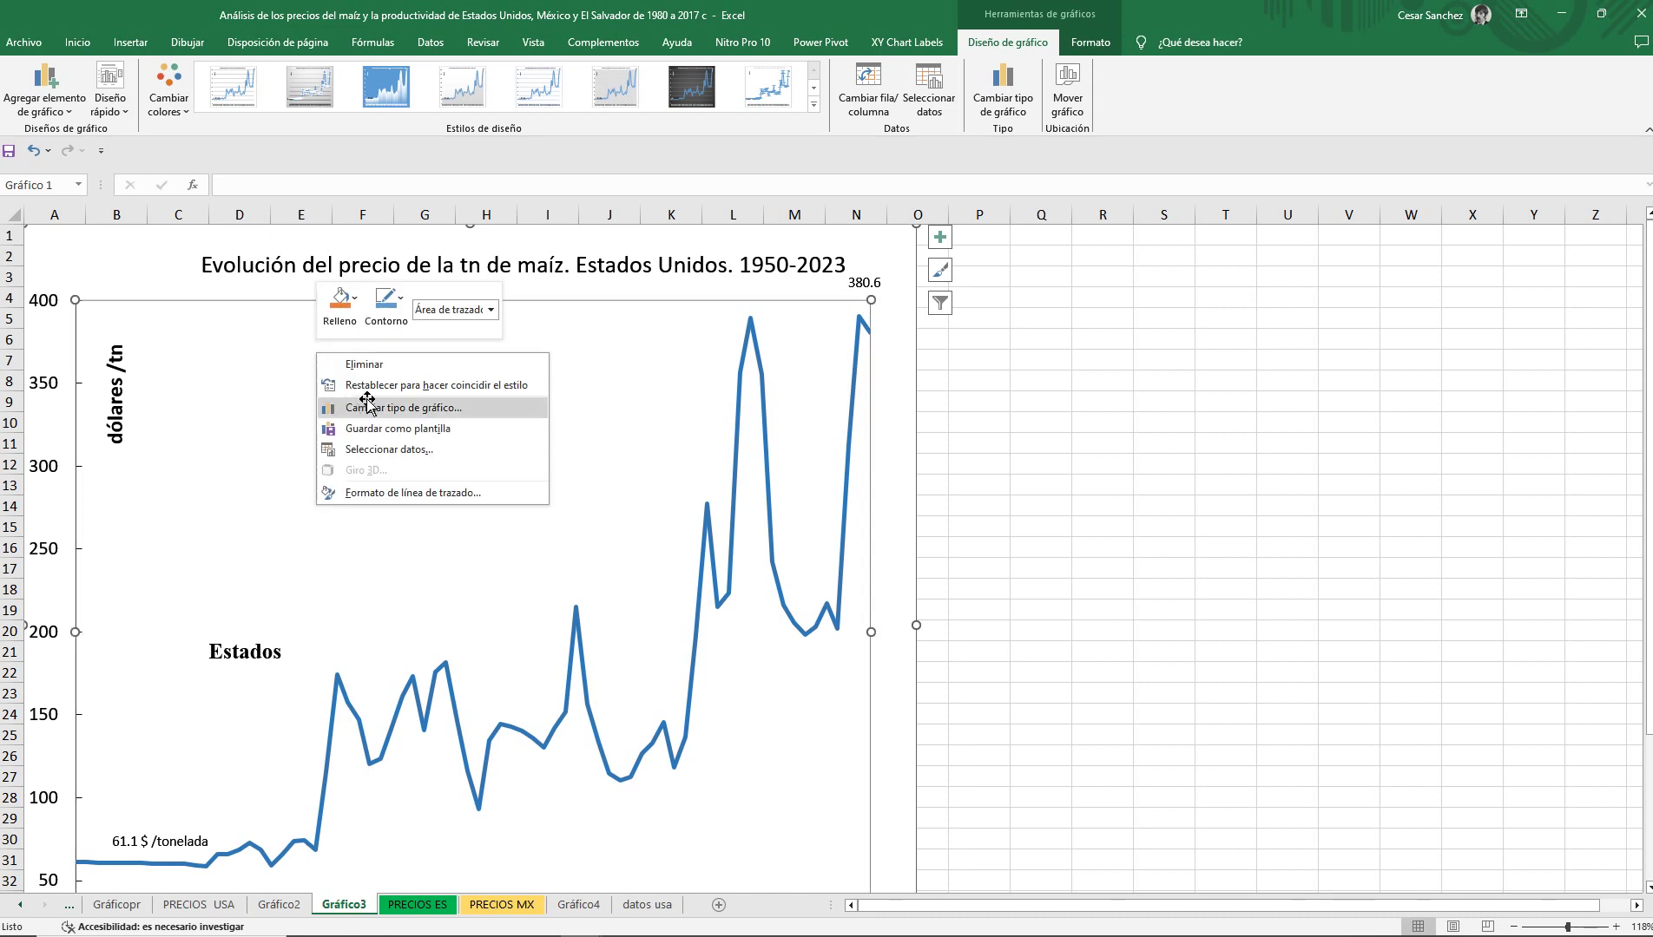
left_click(303, 910)
left_click(289, 911)
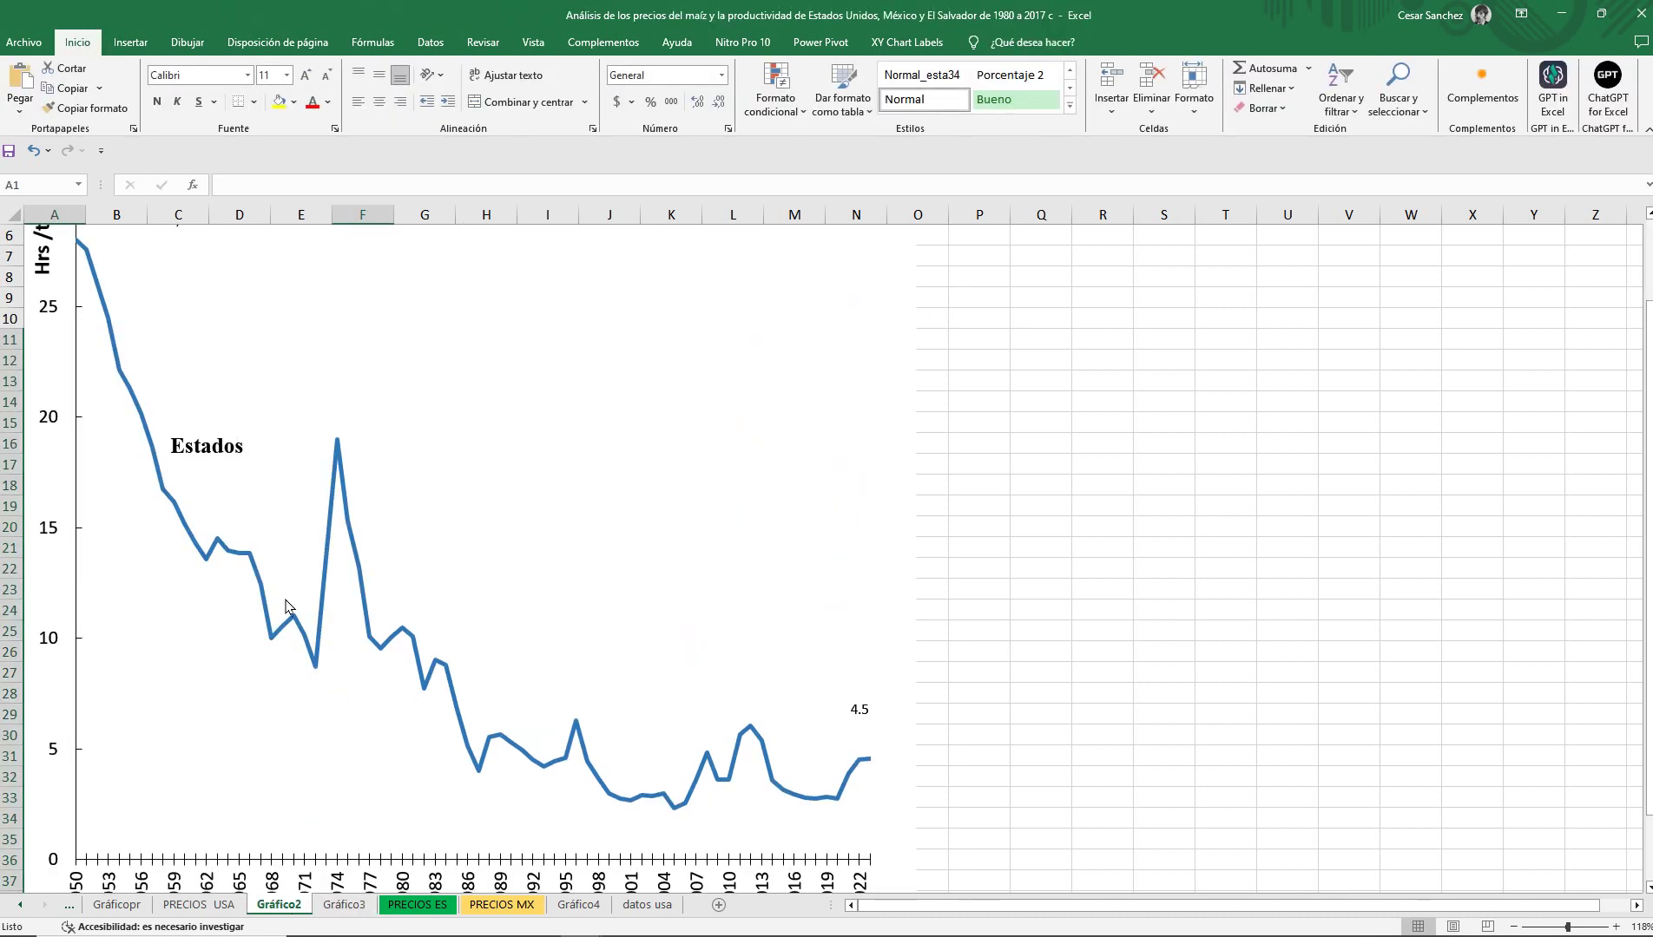
right_click(318, 285)
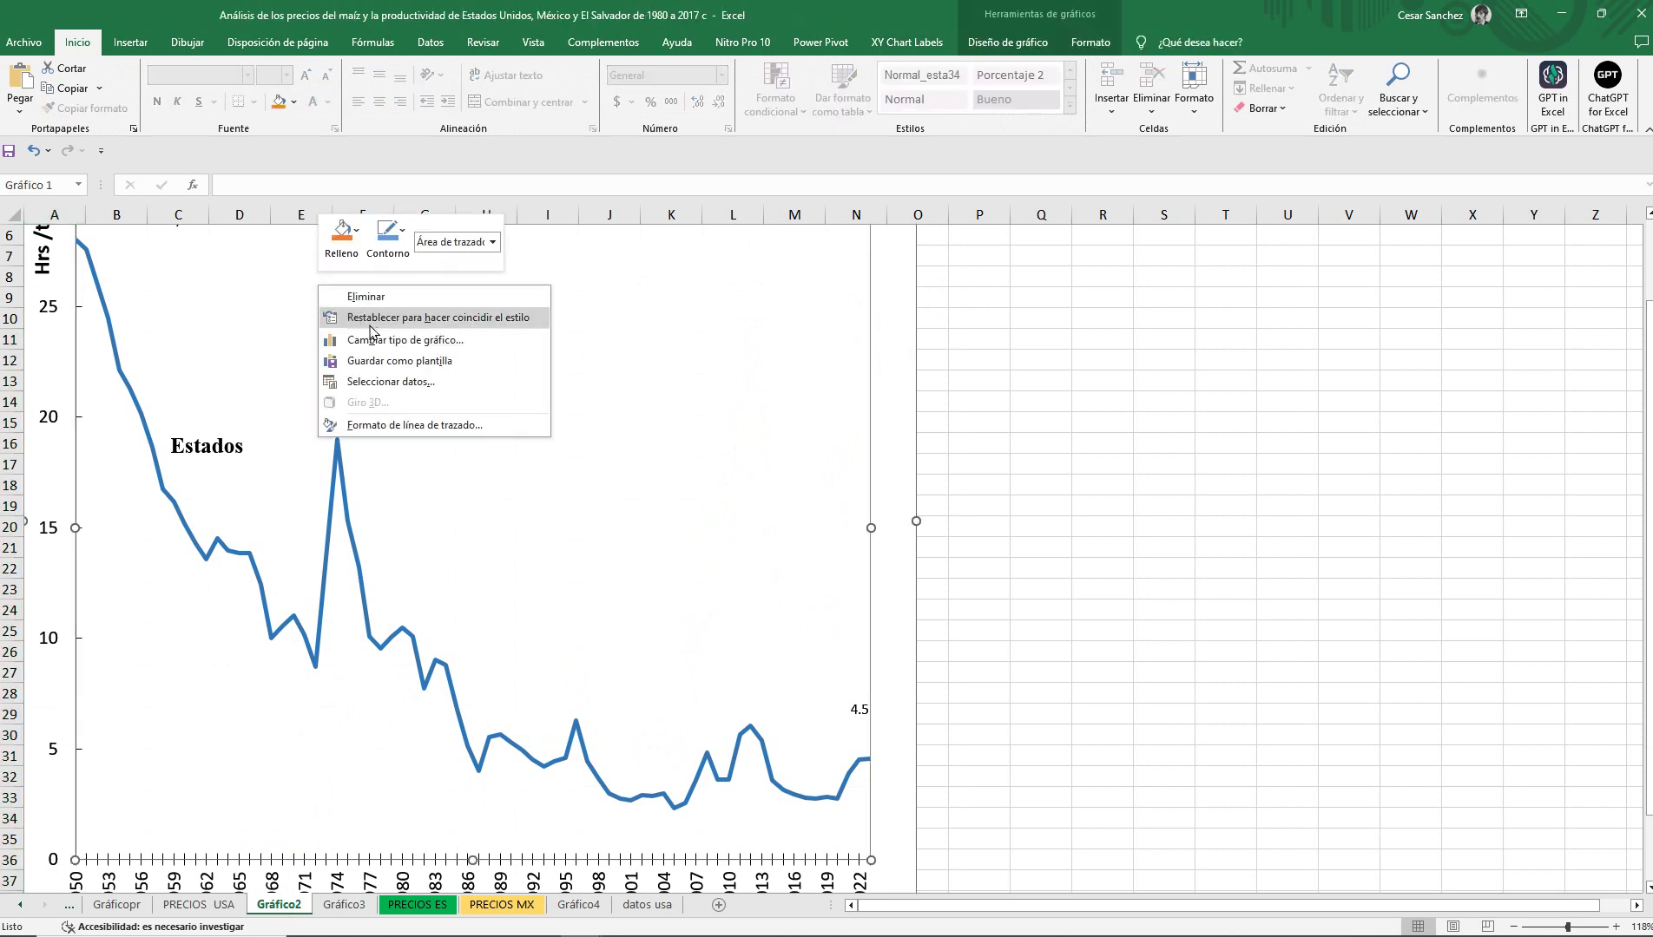
right_click(49, 375)
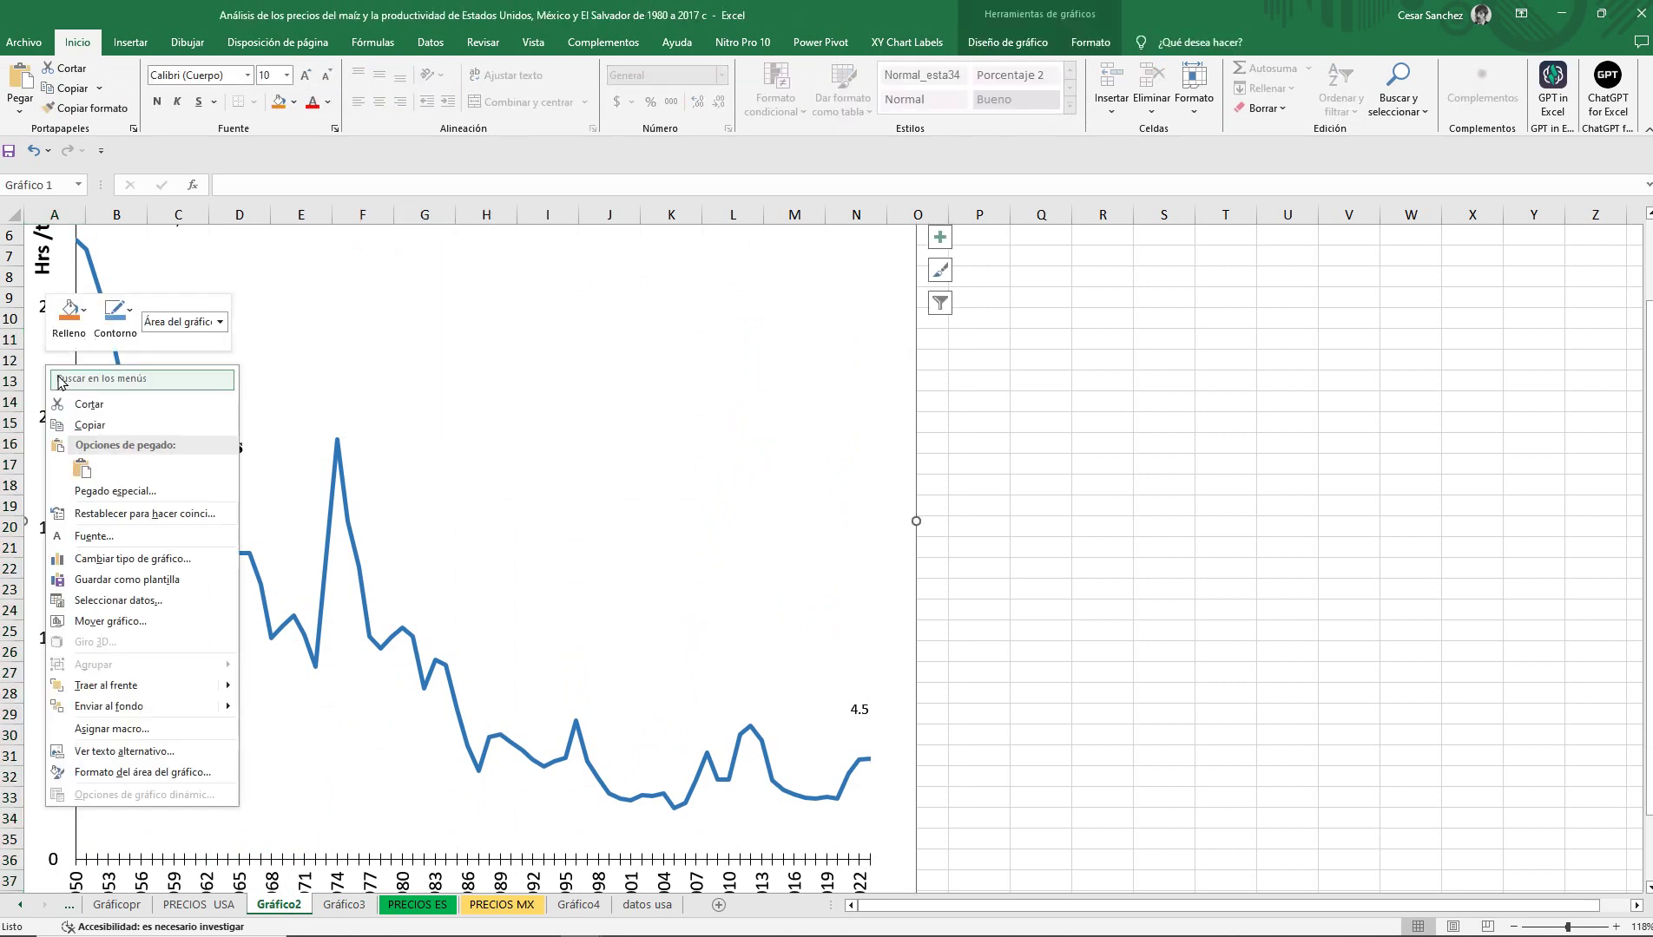
left_click(90, 425)
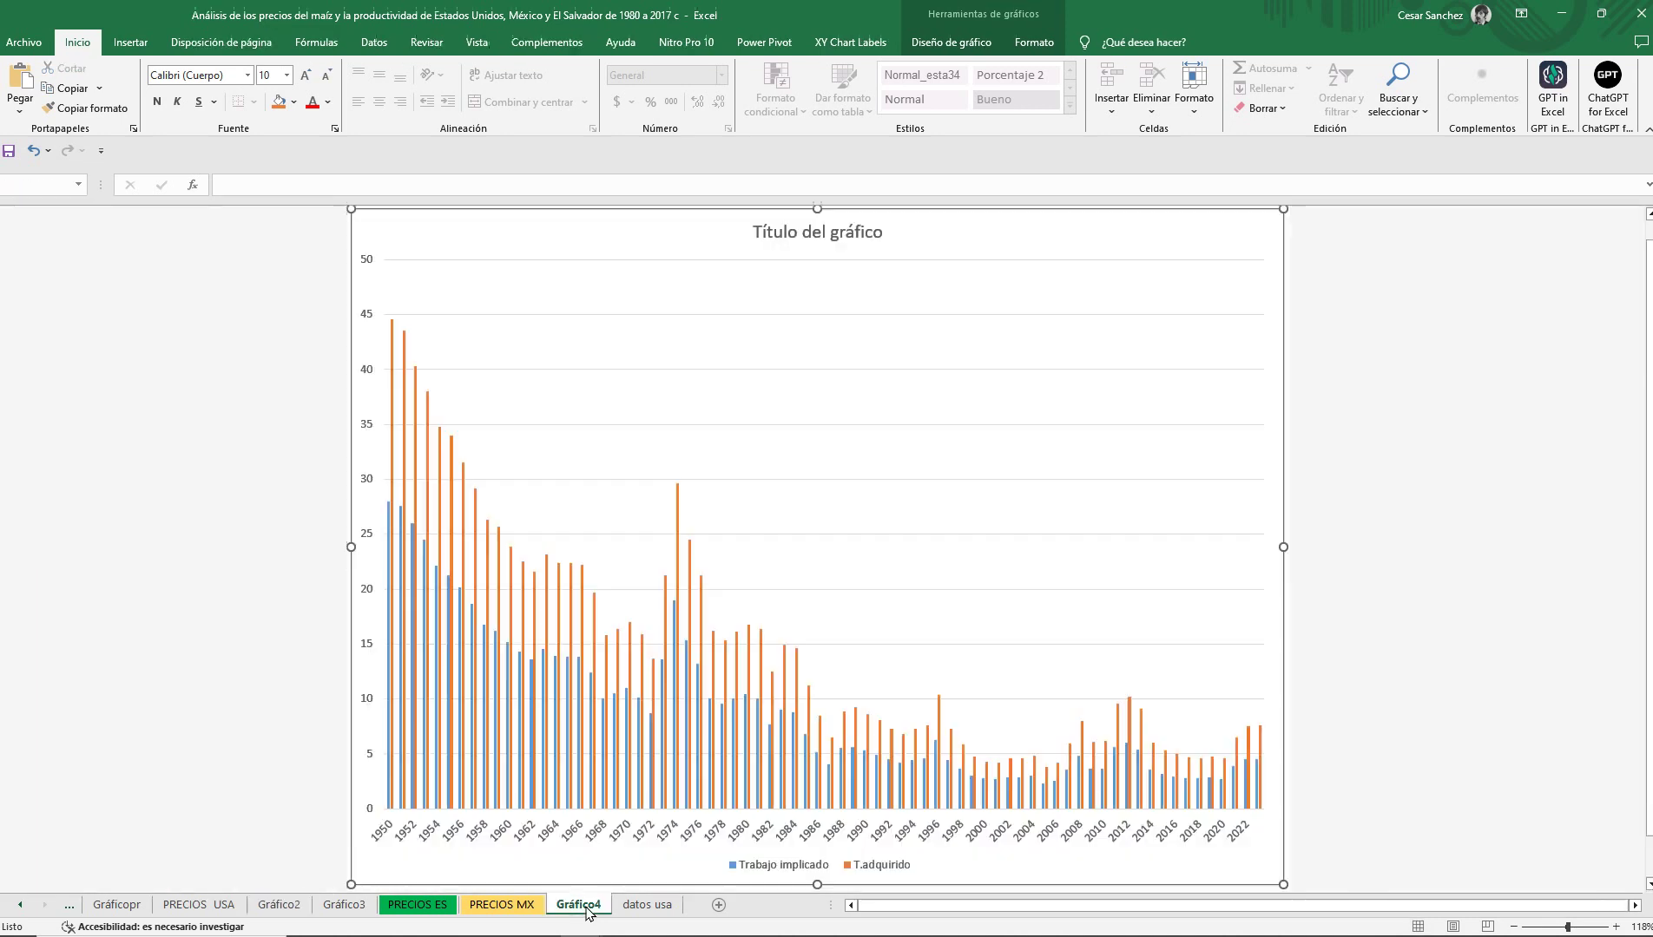
Paste only the formats of the copied Gráfico2 chart onto the new chart in Gráfico4.
left_click(595, 907)
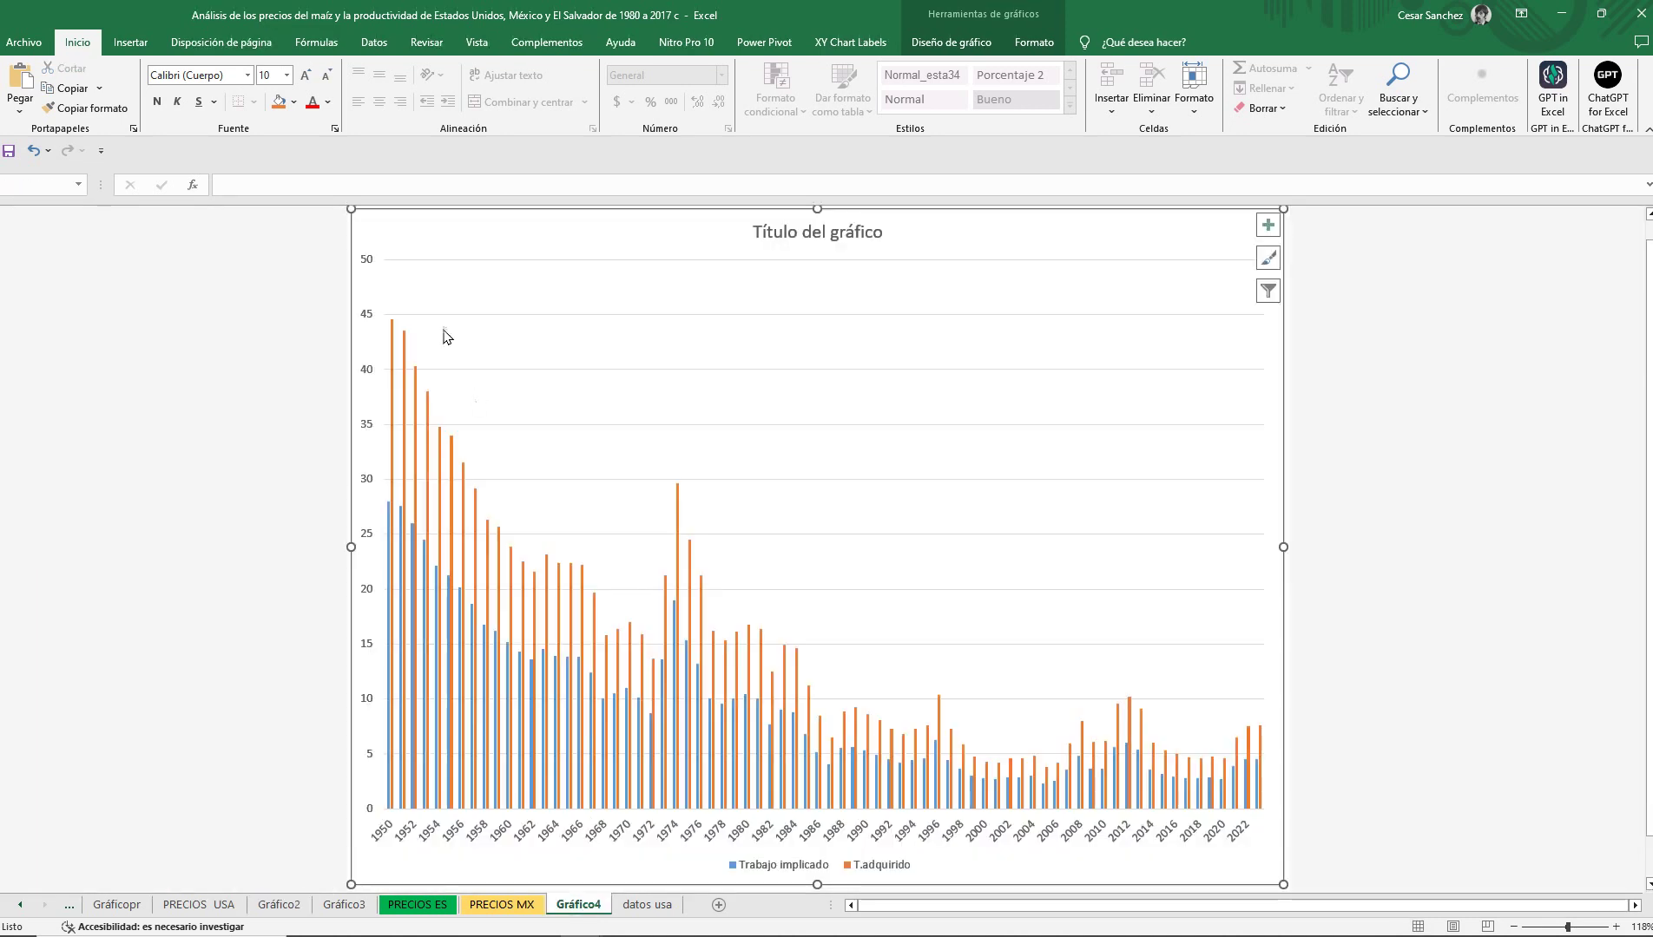
right_click(415, 236)
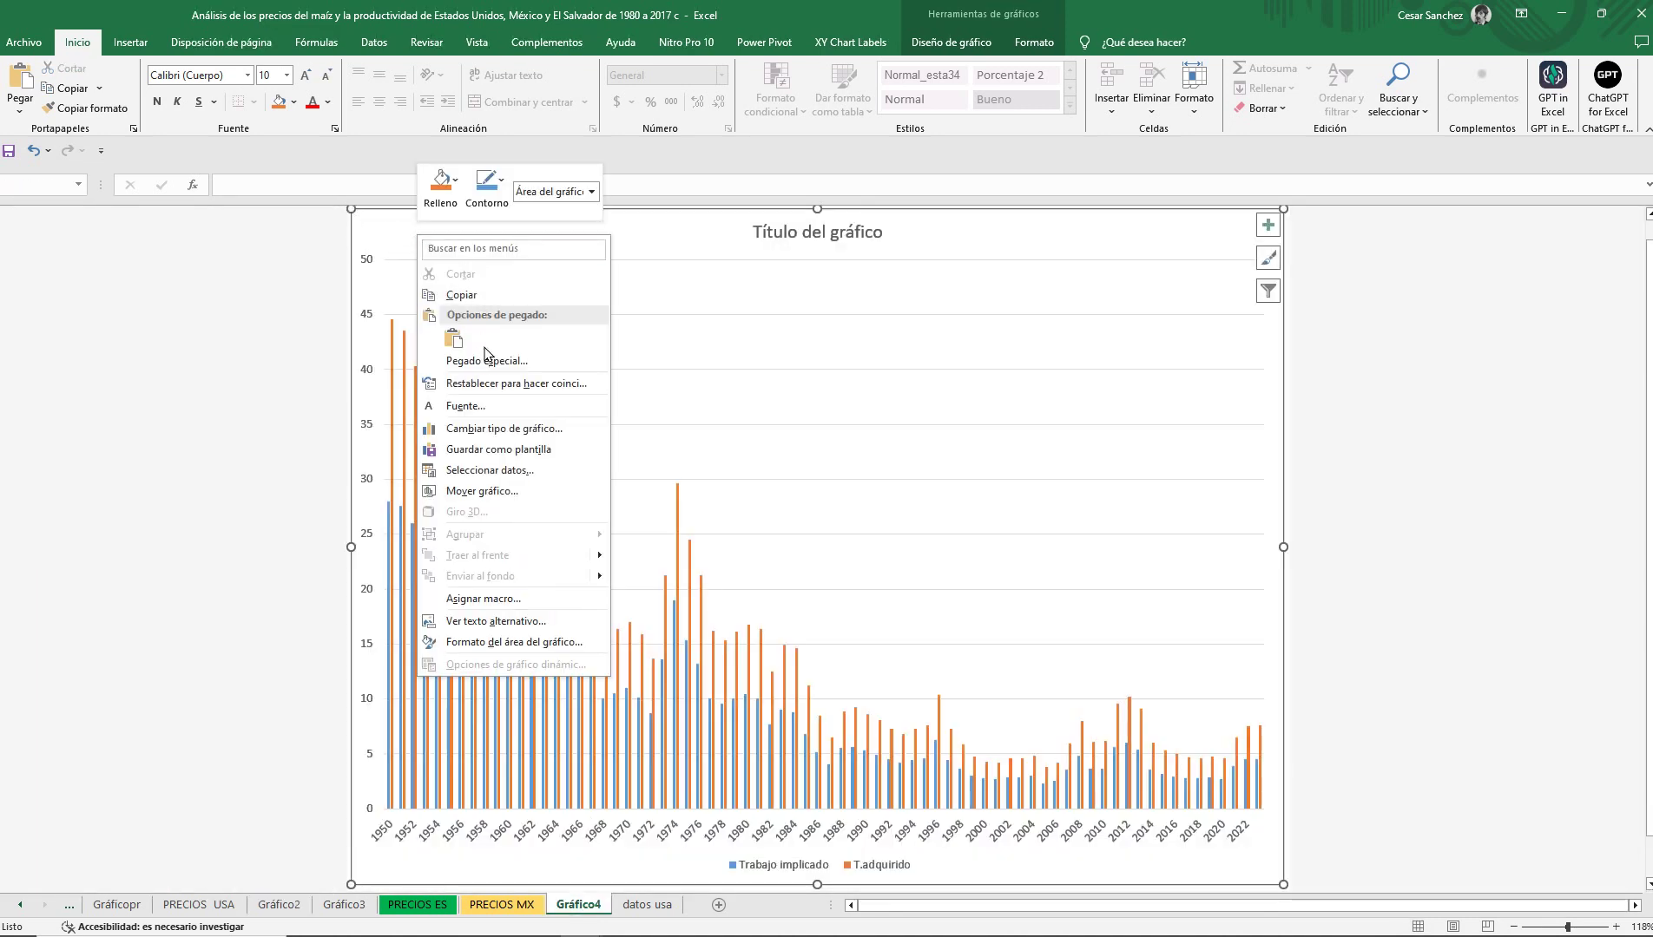
left_click(485, 359)
left_click(455, 352)
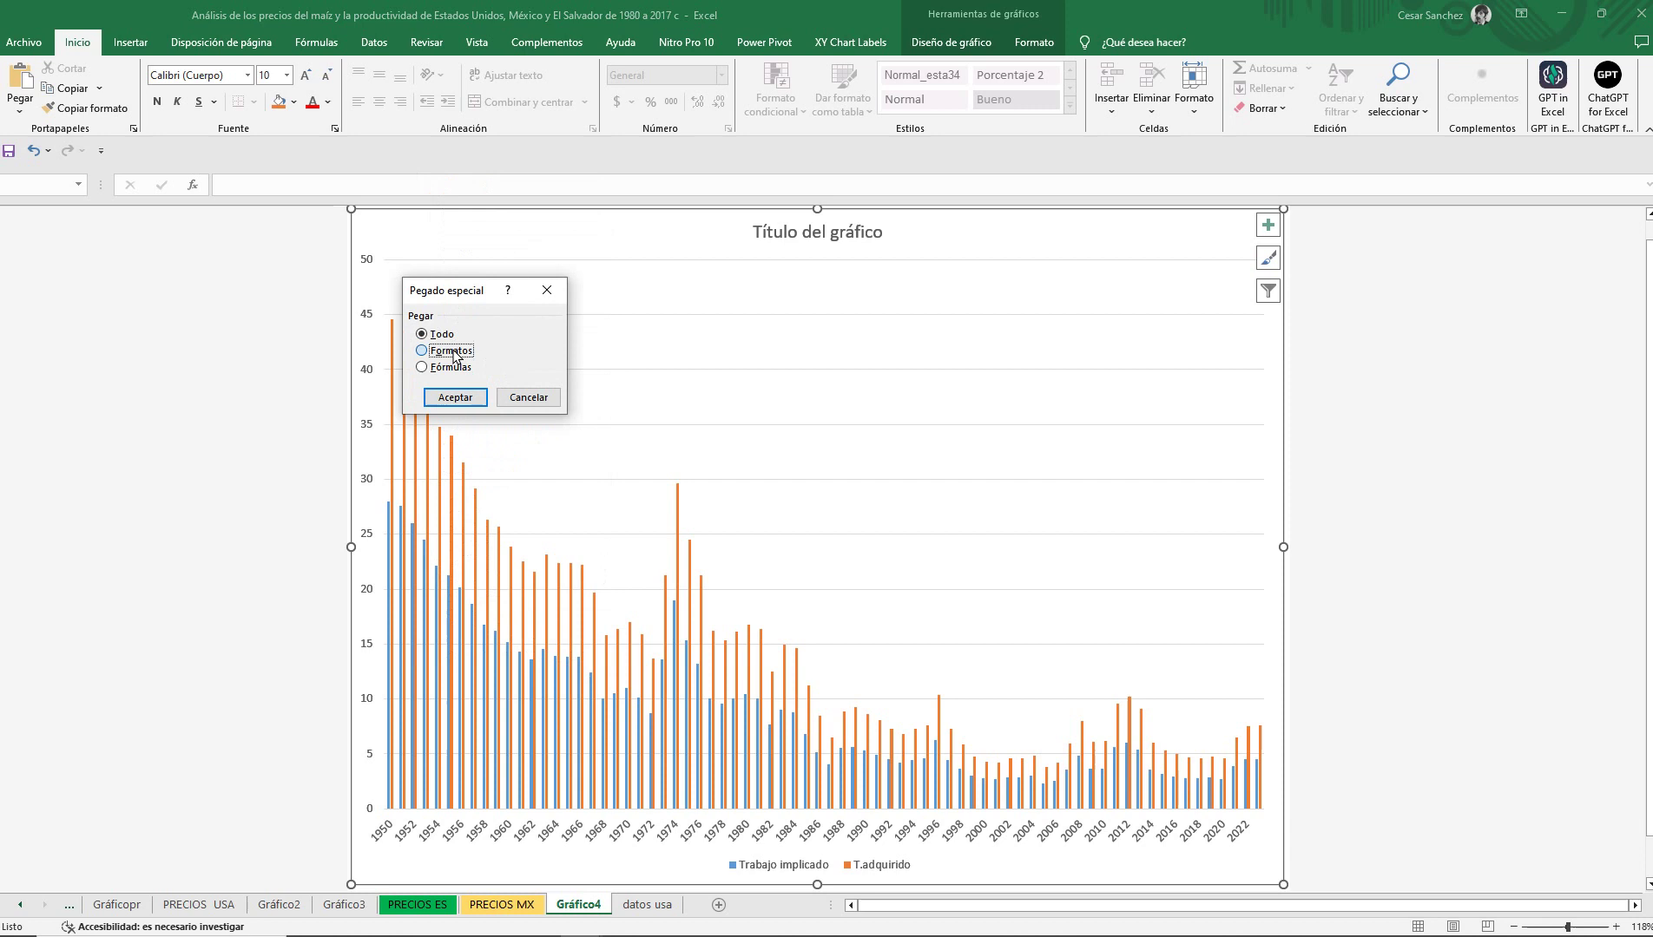
left_click(460, 398)
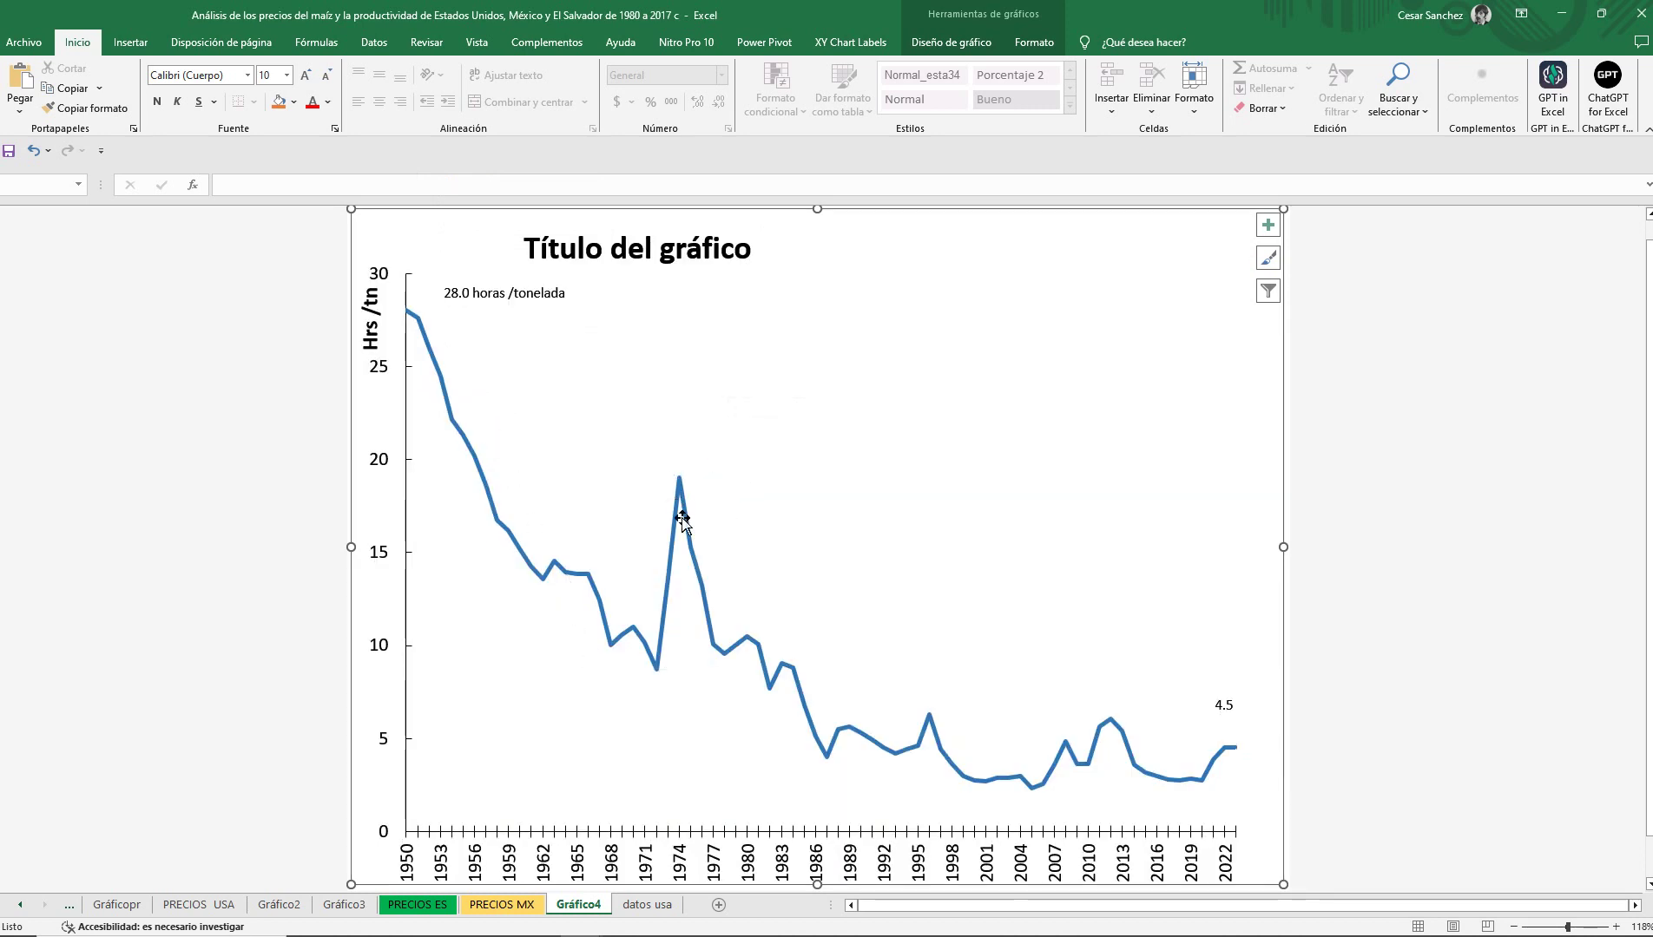
scroll(736, 590, "down", 1)
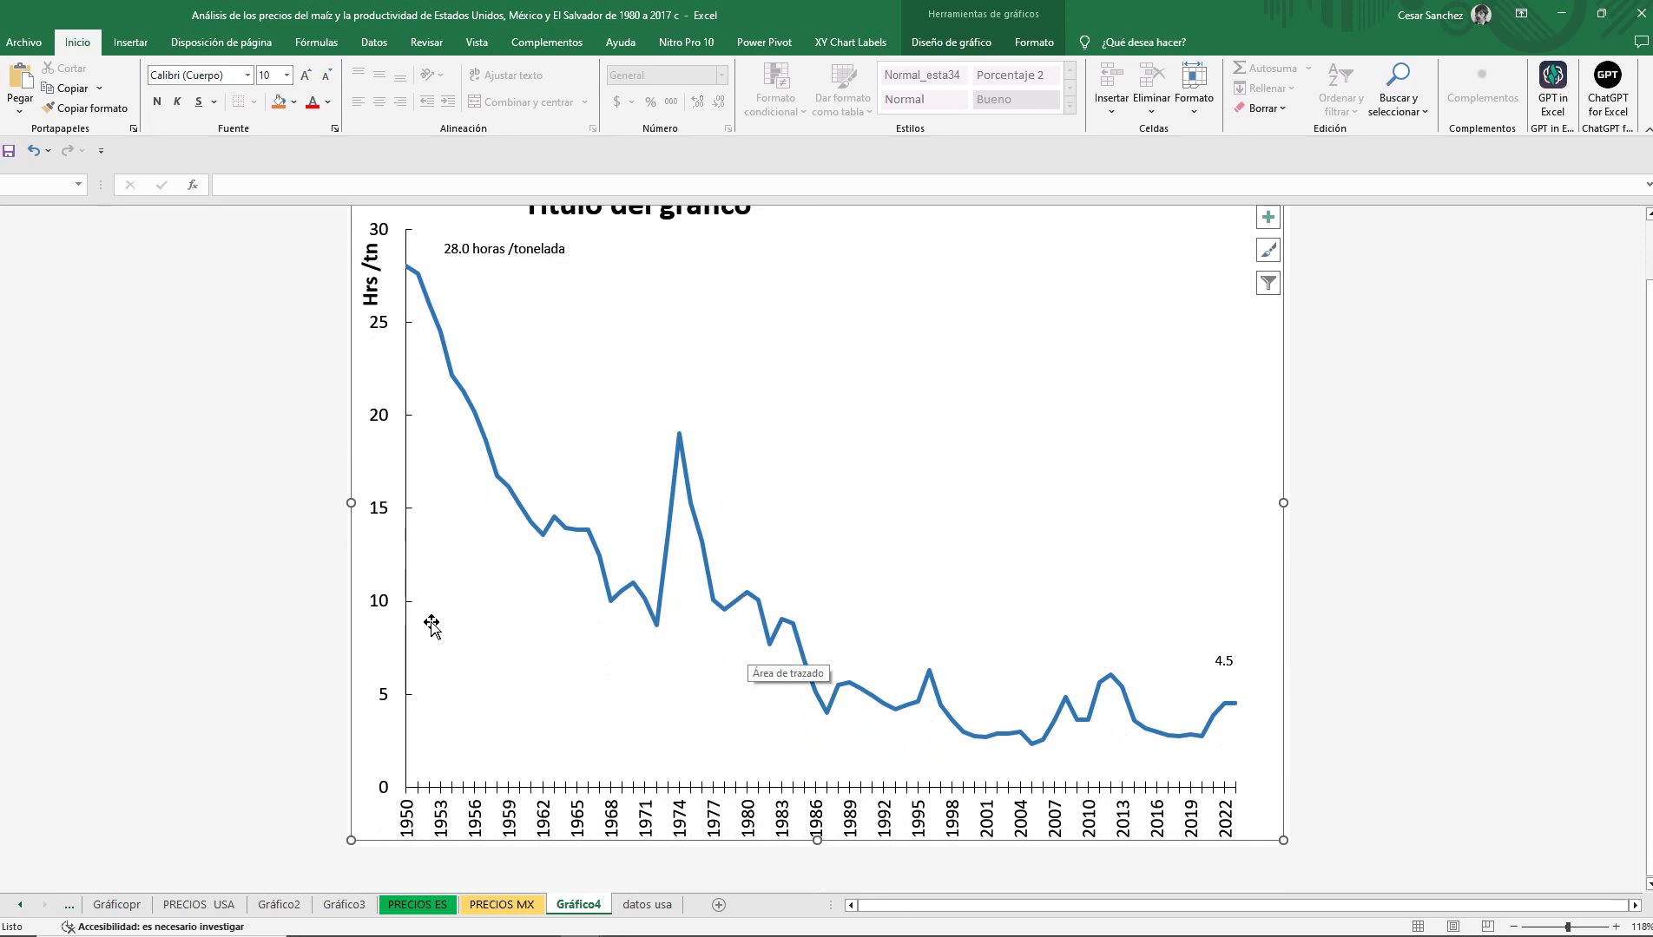
Set the maximum limit of the chart's vertical axis to 50.
double_click(392, 615)
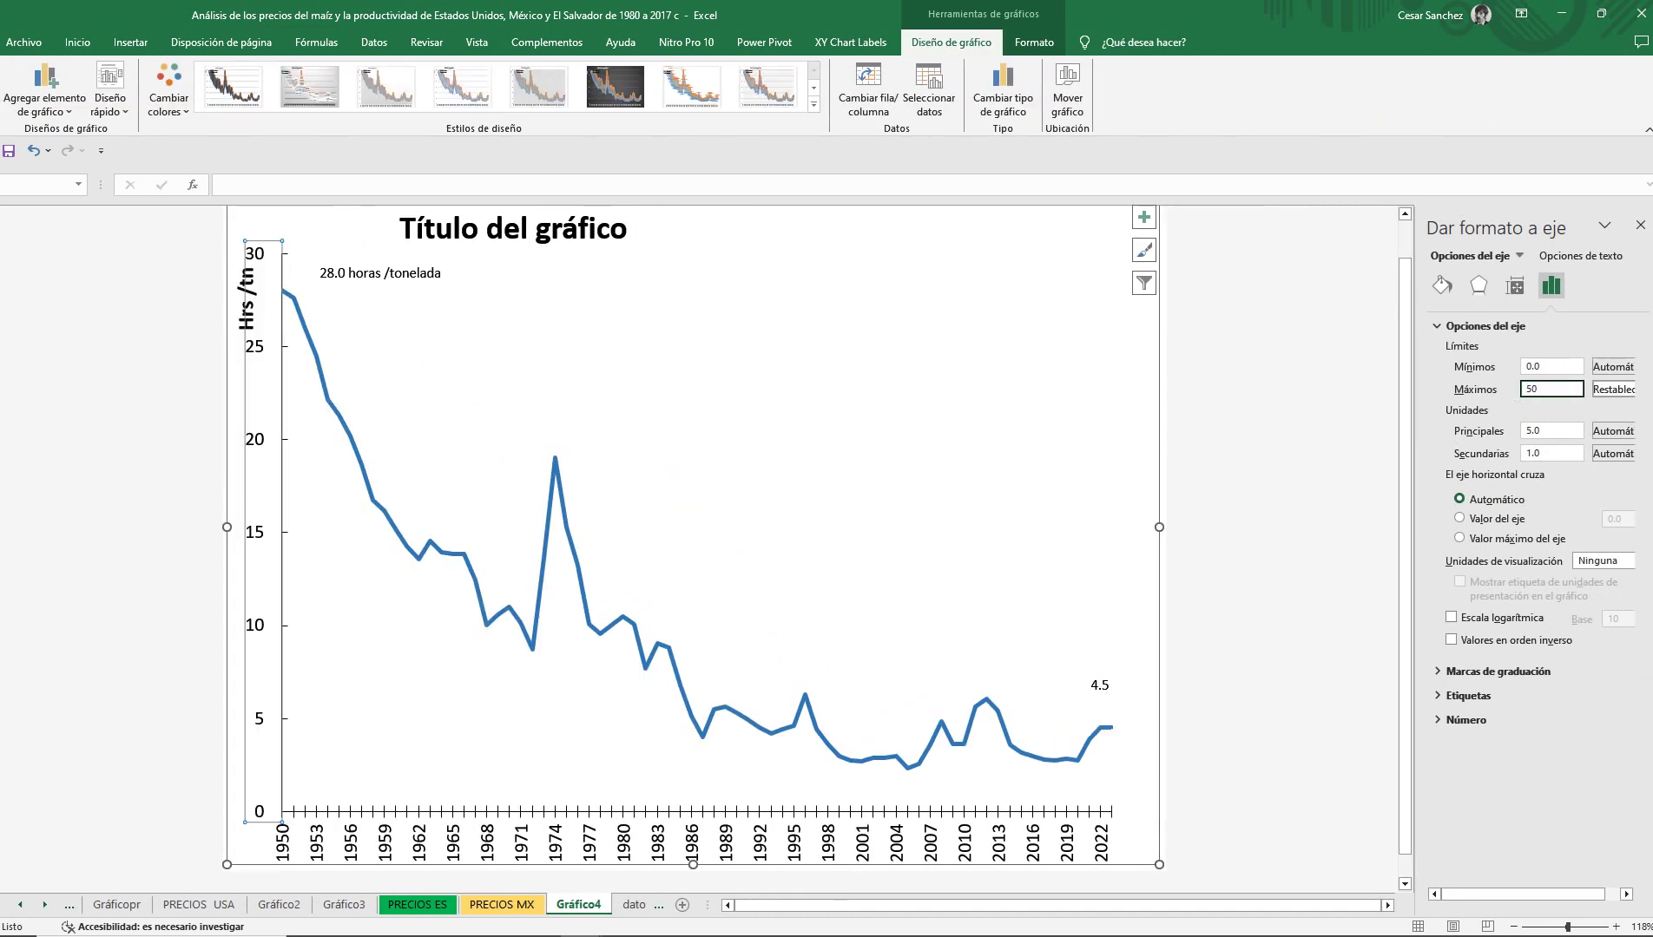
left_click(1553, 368)
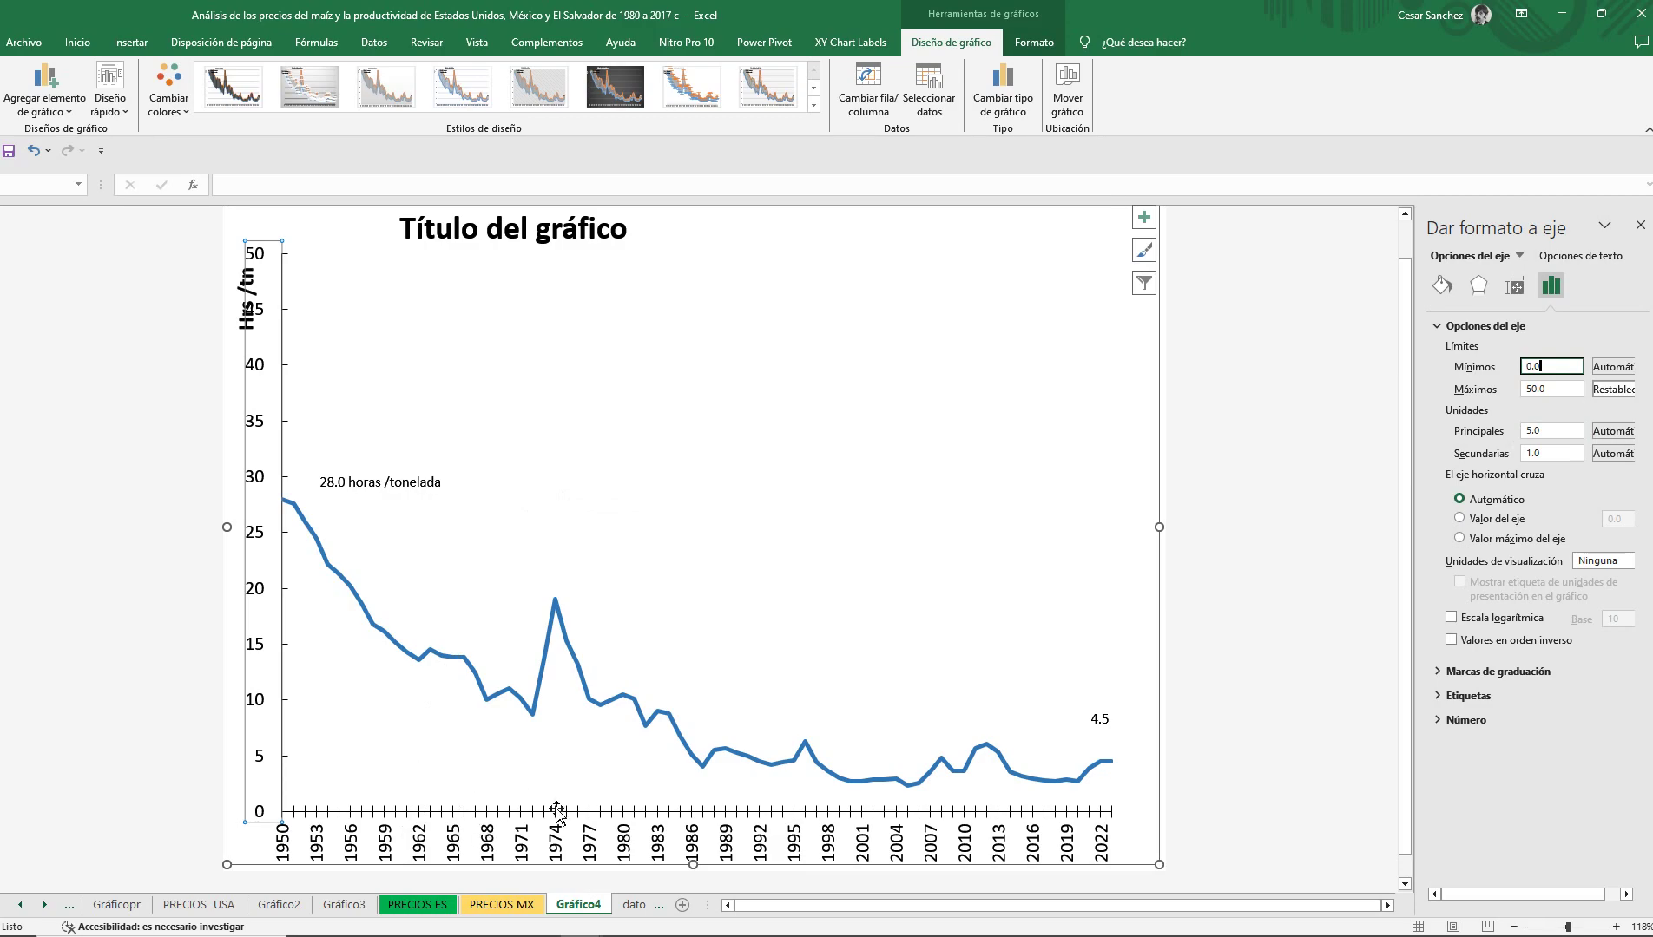
Review the Trabajo implicado and T.adquirido columns on the datos usa sheet, and return to the Gráfico4 chart.
left_click(632, 906)
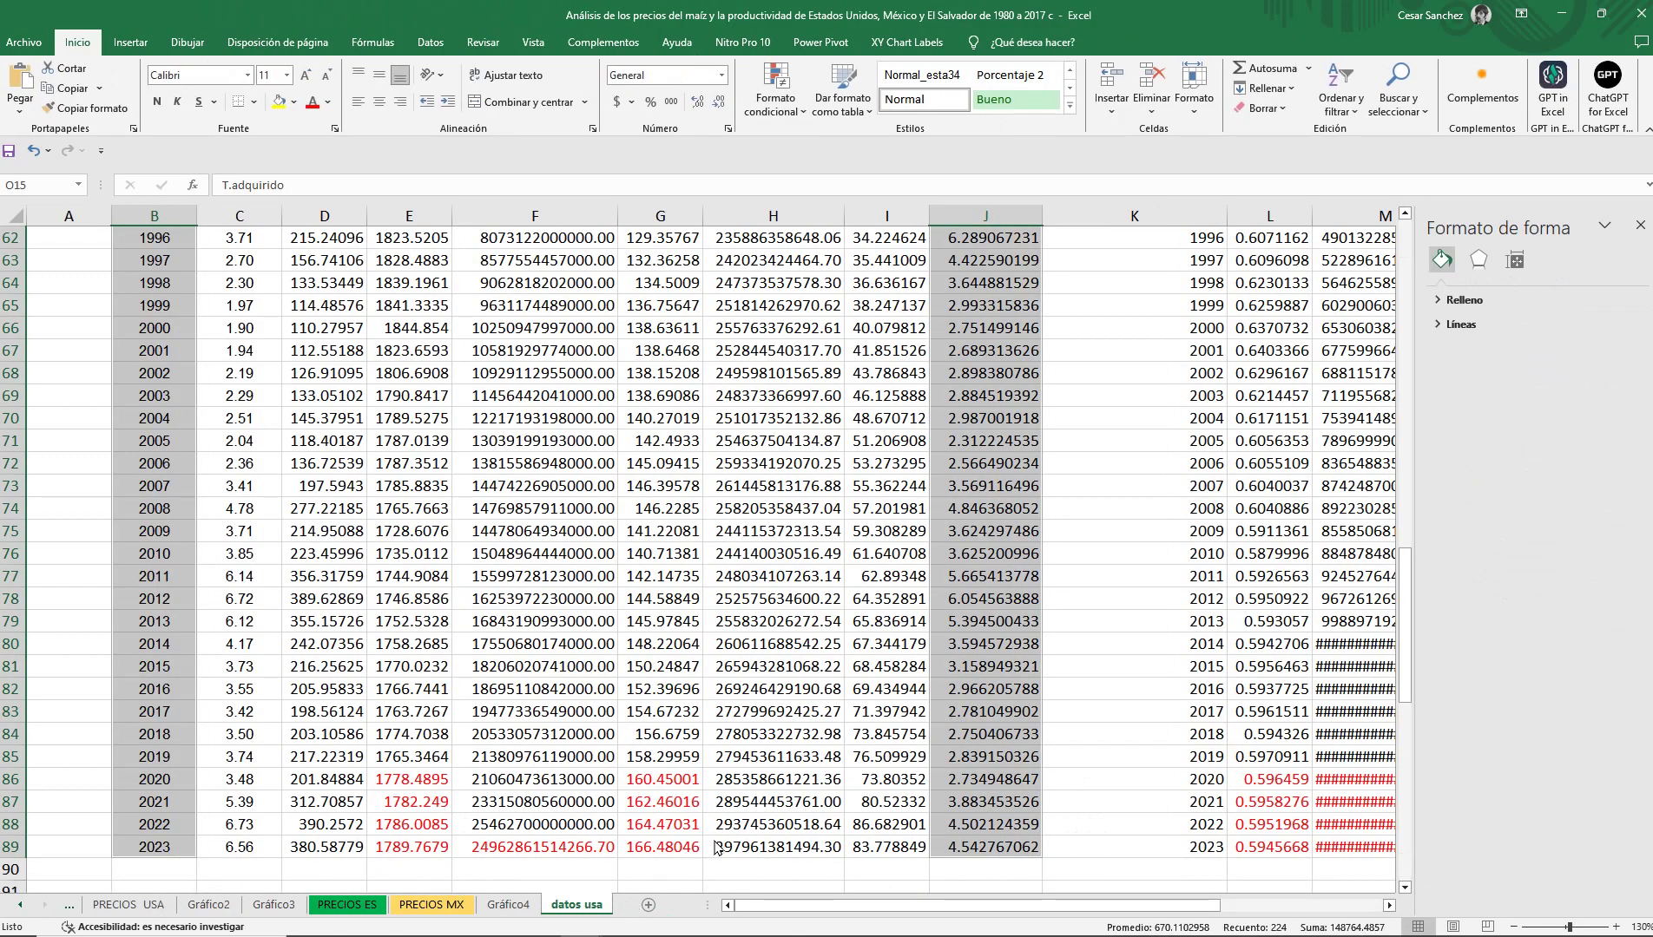
scroll(1129, 844, "up", 20)
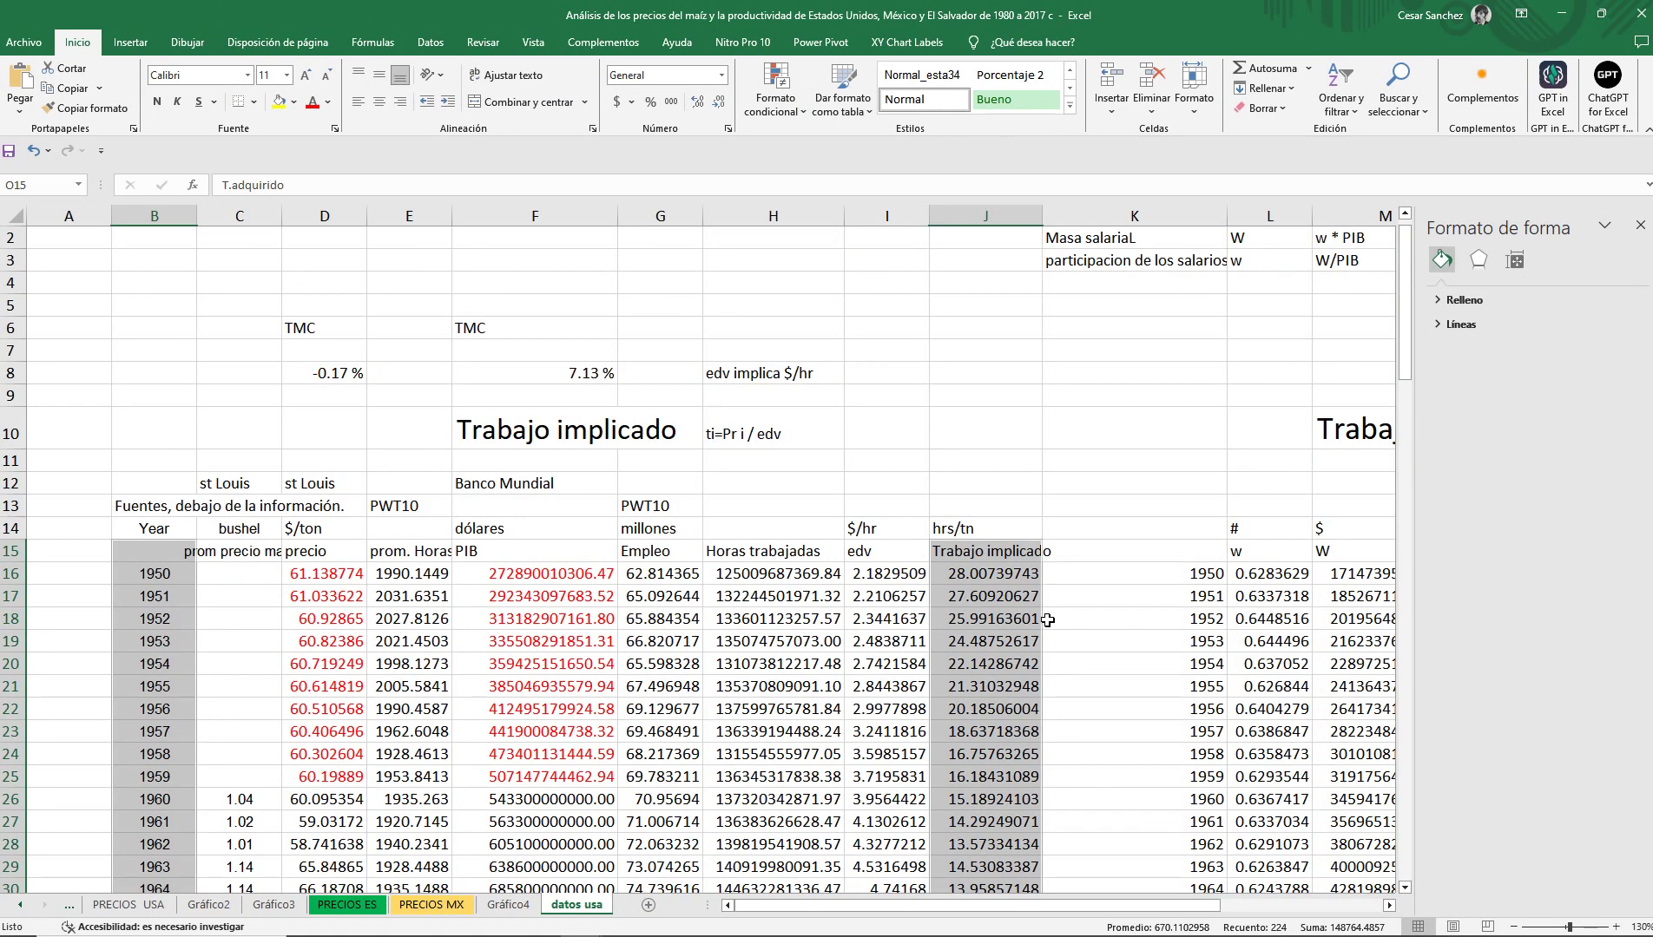
left_click_drag(906, 907, 1065, 907)
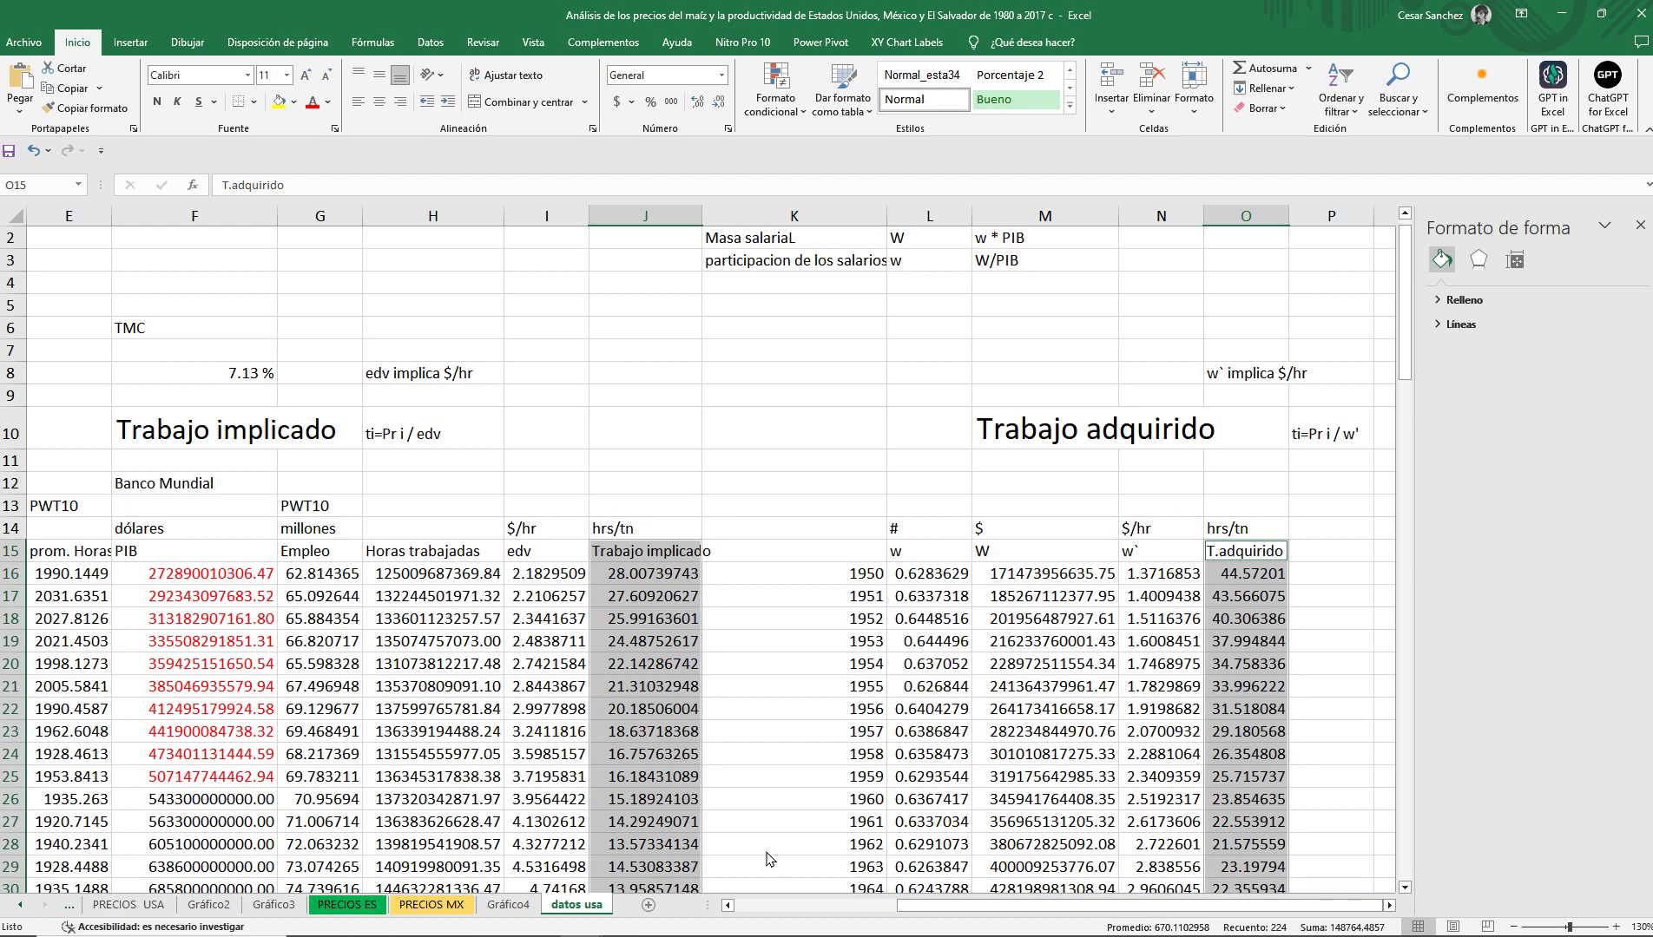
left_click(507, 907)
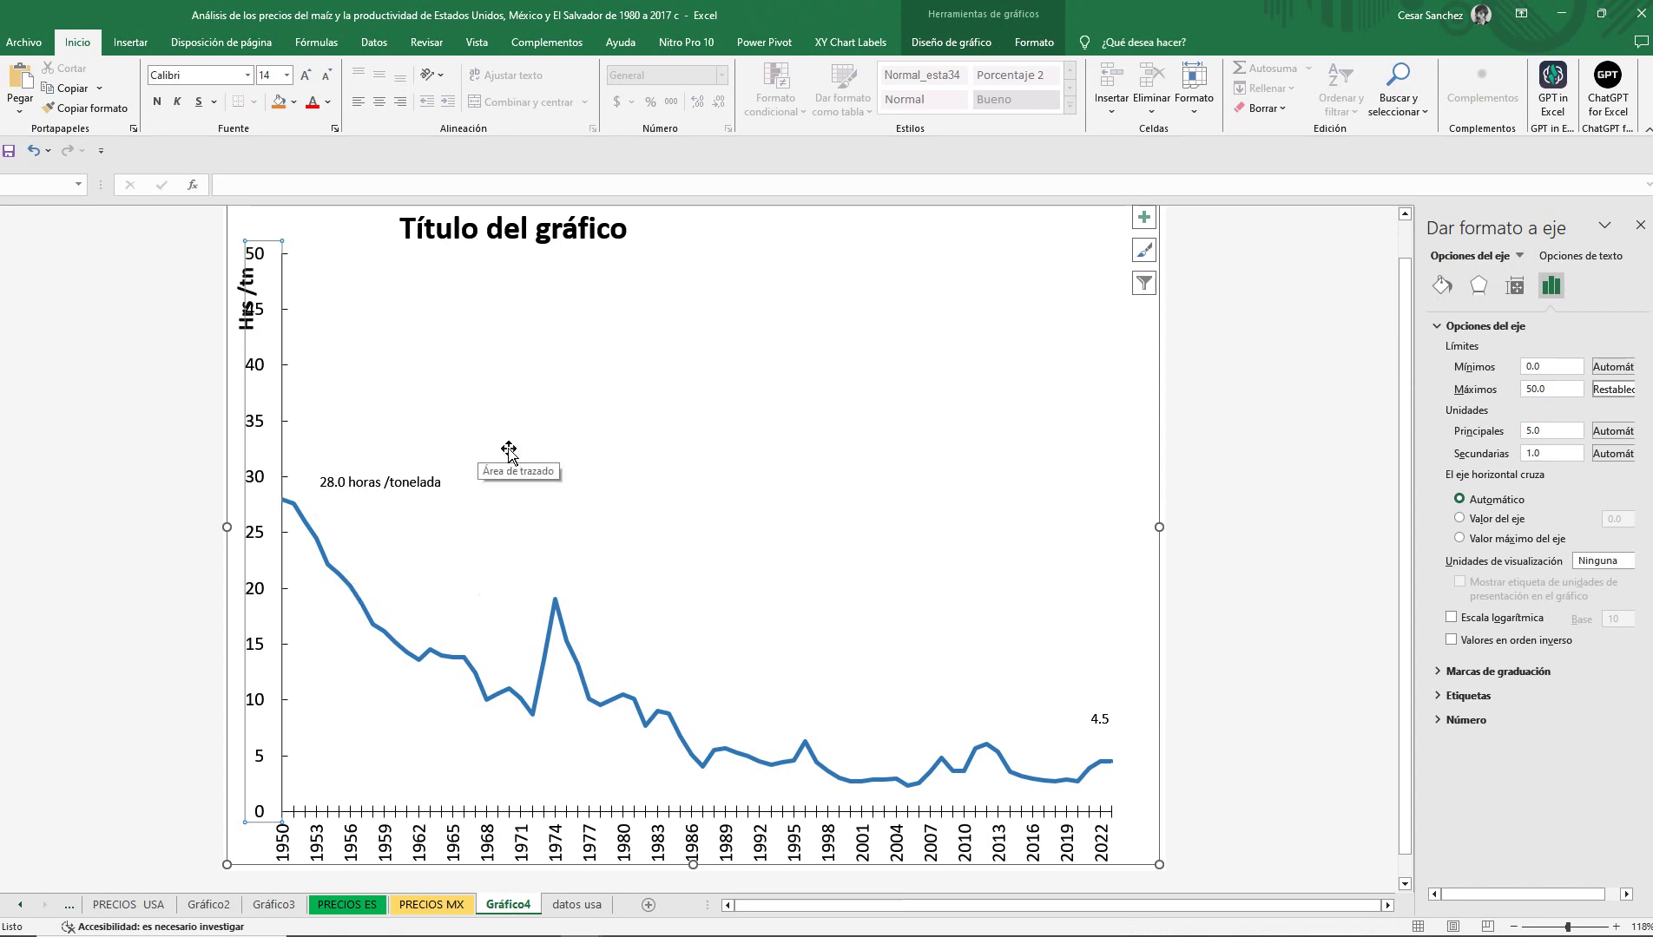
Check the series listed in the Gráfico4 chart's data source and accept the selection.
right_click(706, 471)
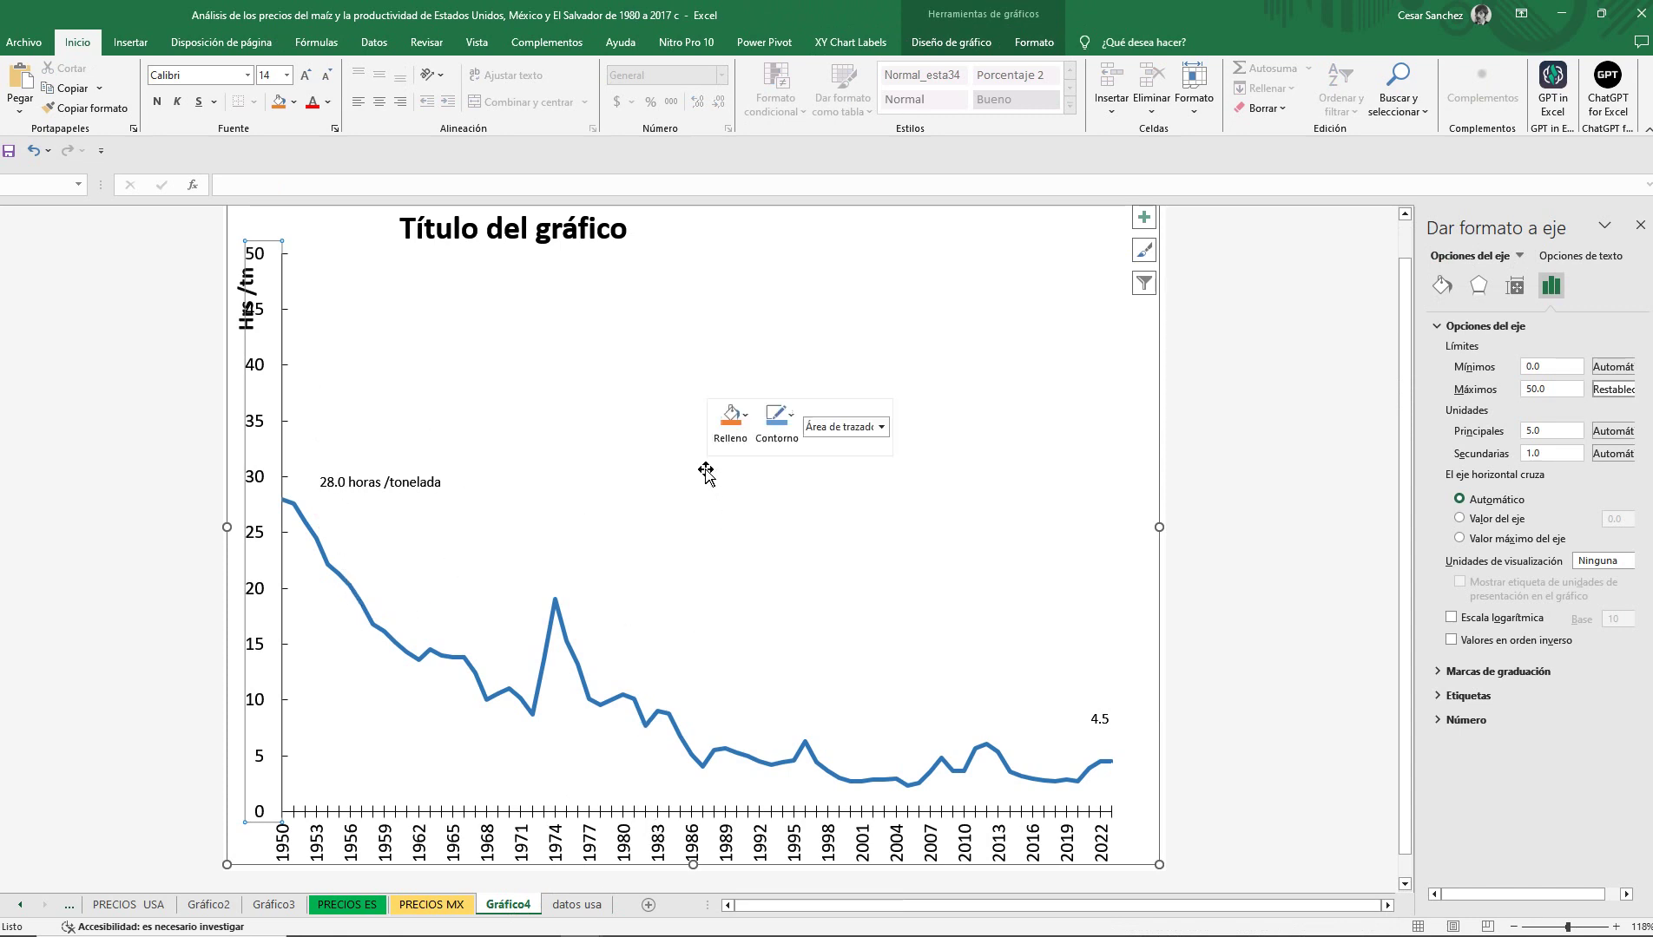
left_click(785, 568)
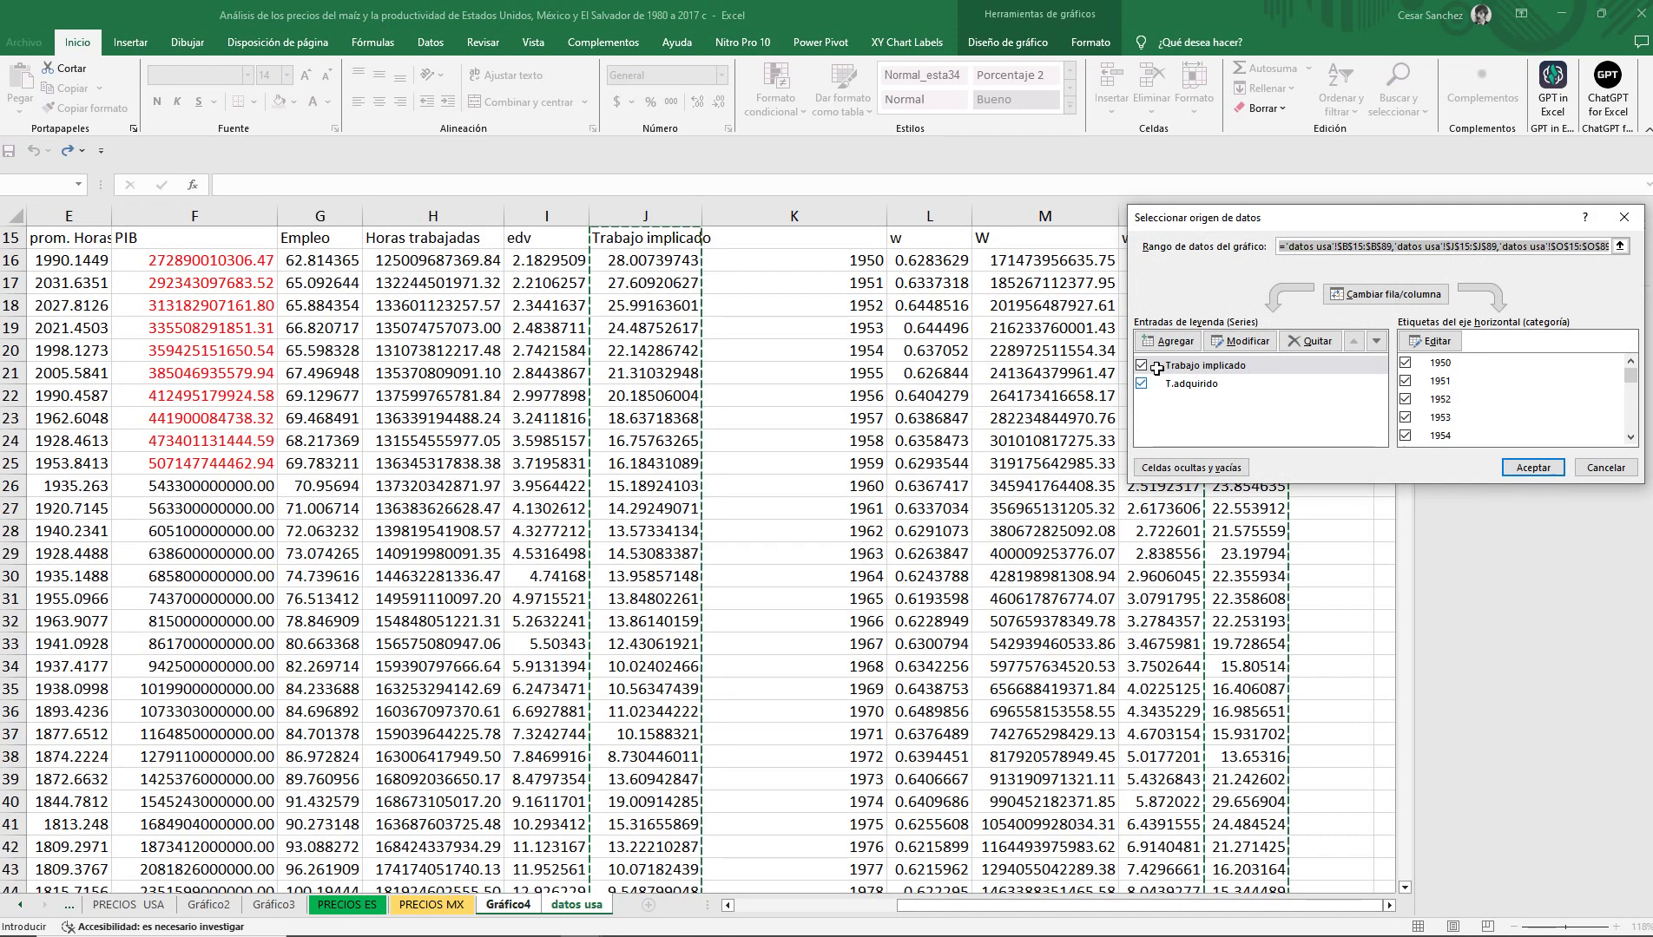
left_click_drag(1299, 218, 797, 337)
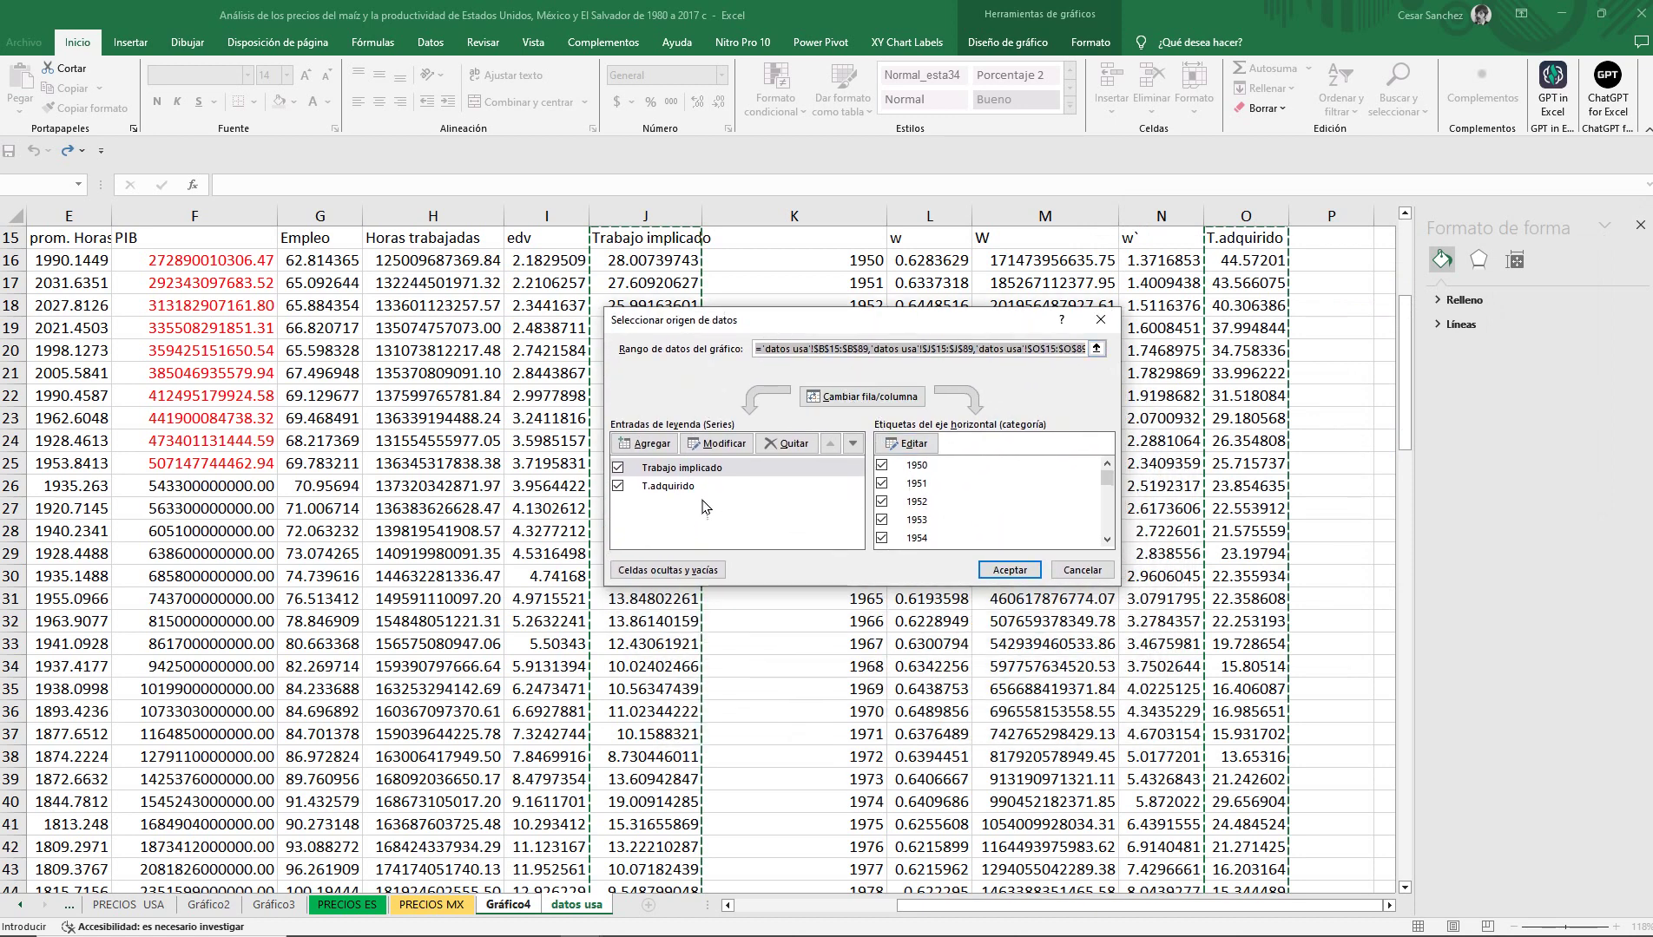
left_click(1007, 571)
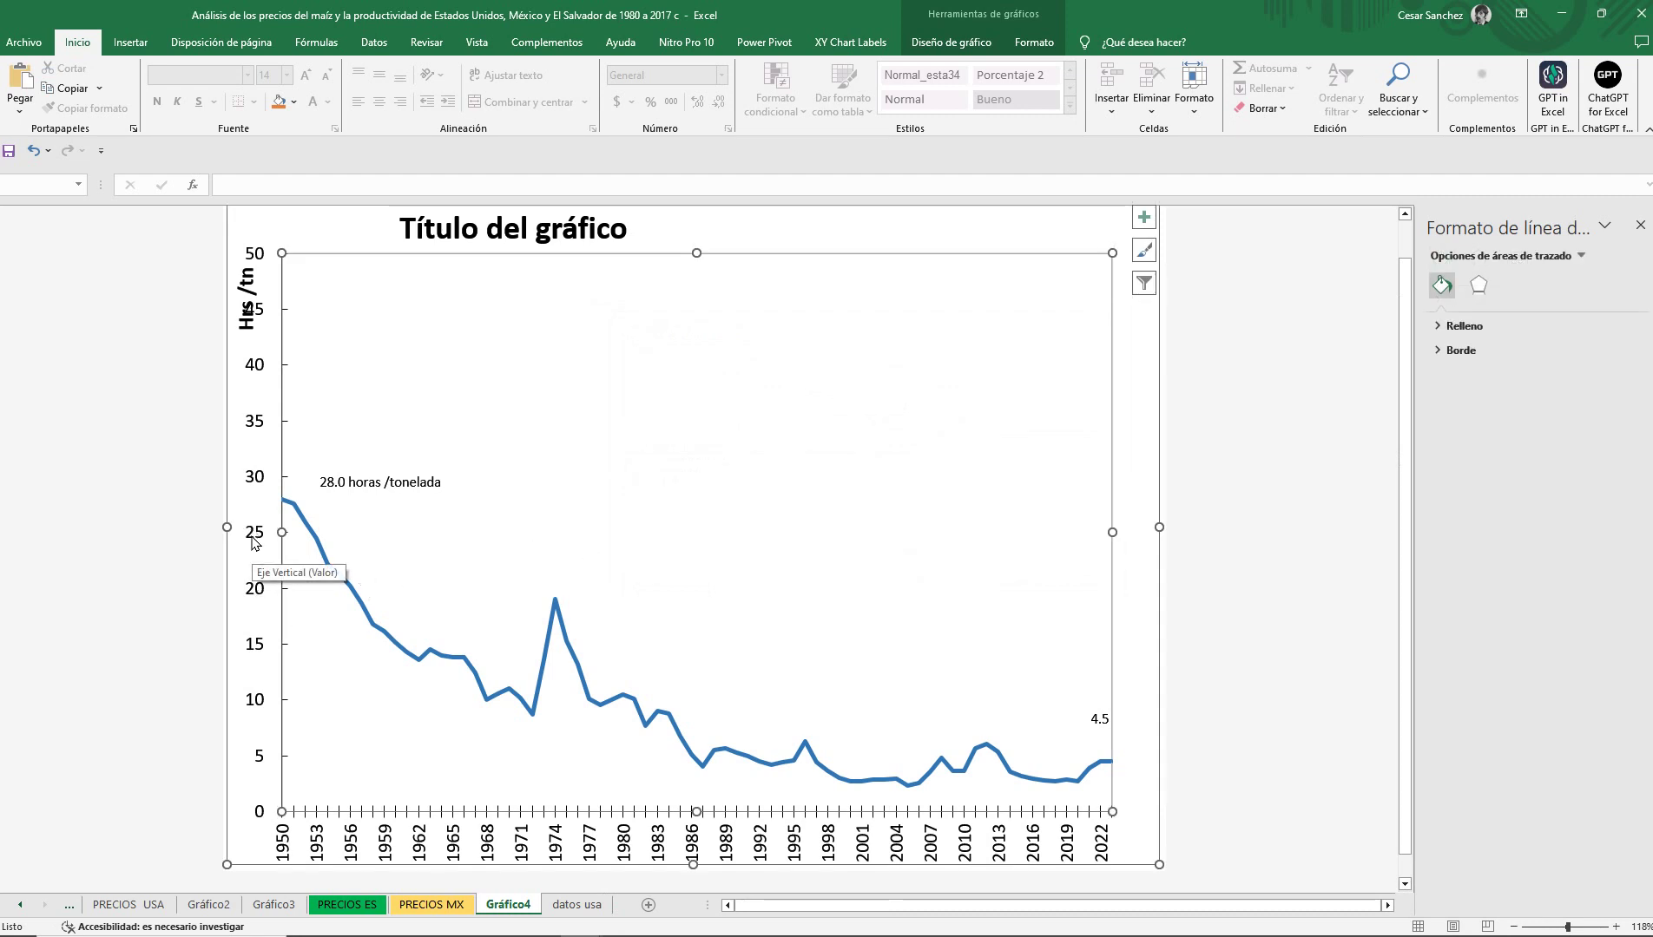
Move the Hrs /tn axis title clear of the vertical axis numbers and set that axis's maximum limit to 100.
left_click_drag(248, 313, 317, 314)
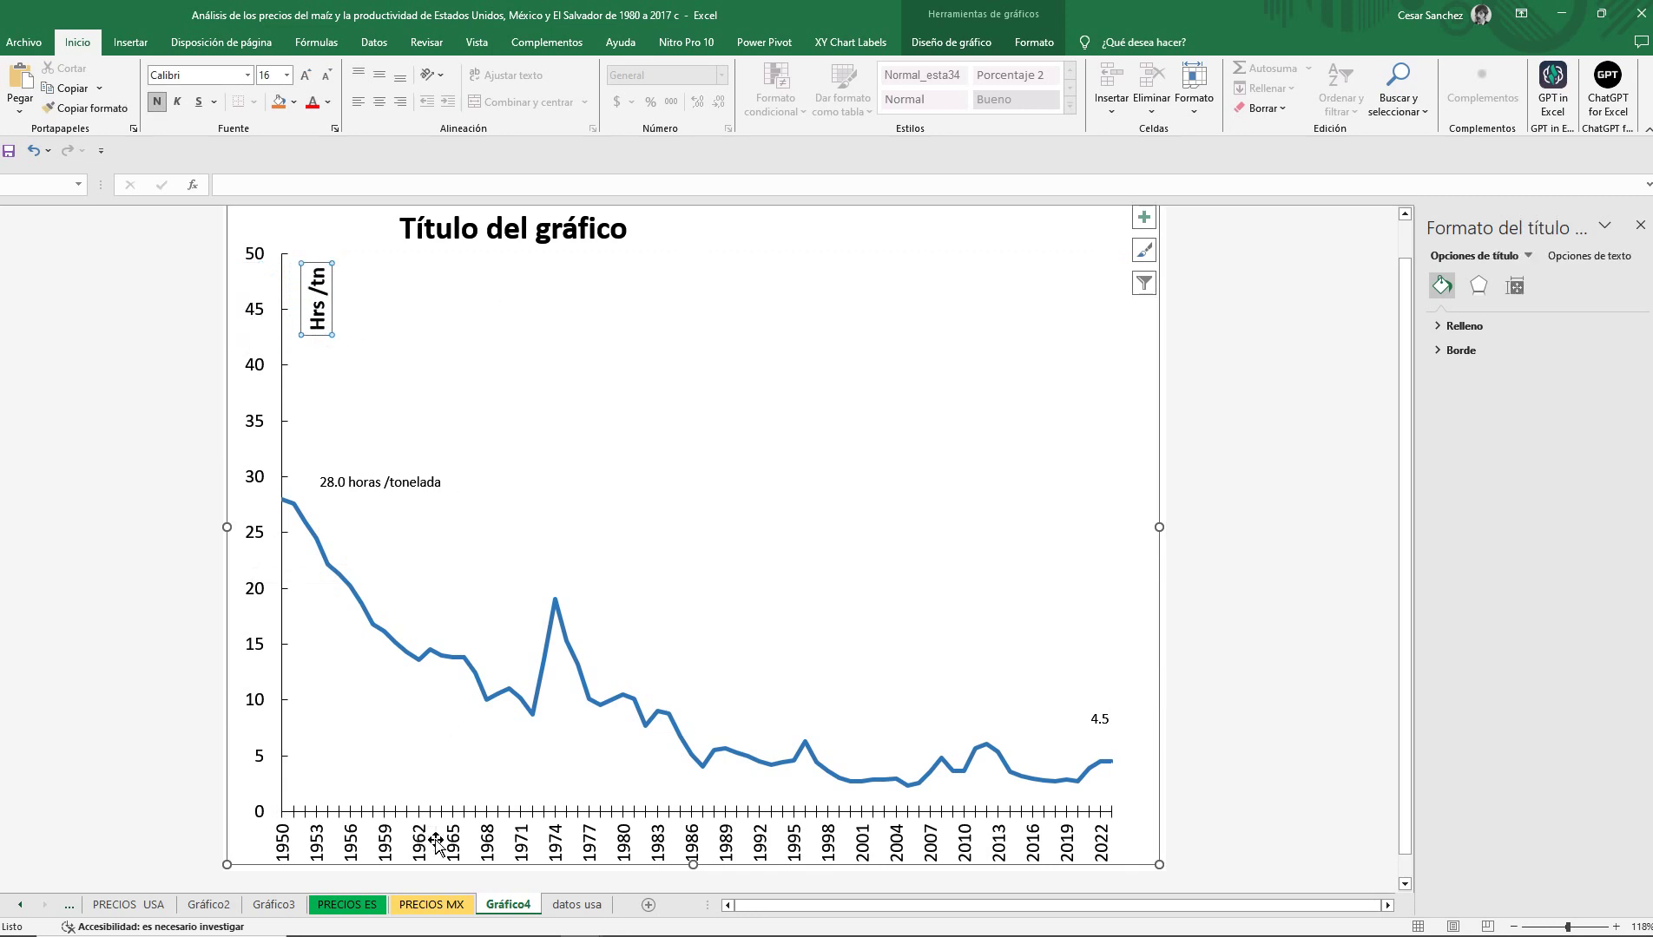
left_click(248, 494)
right_click(255, 474)
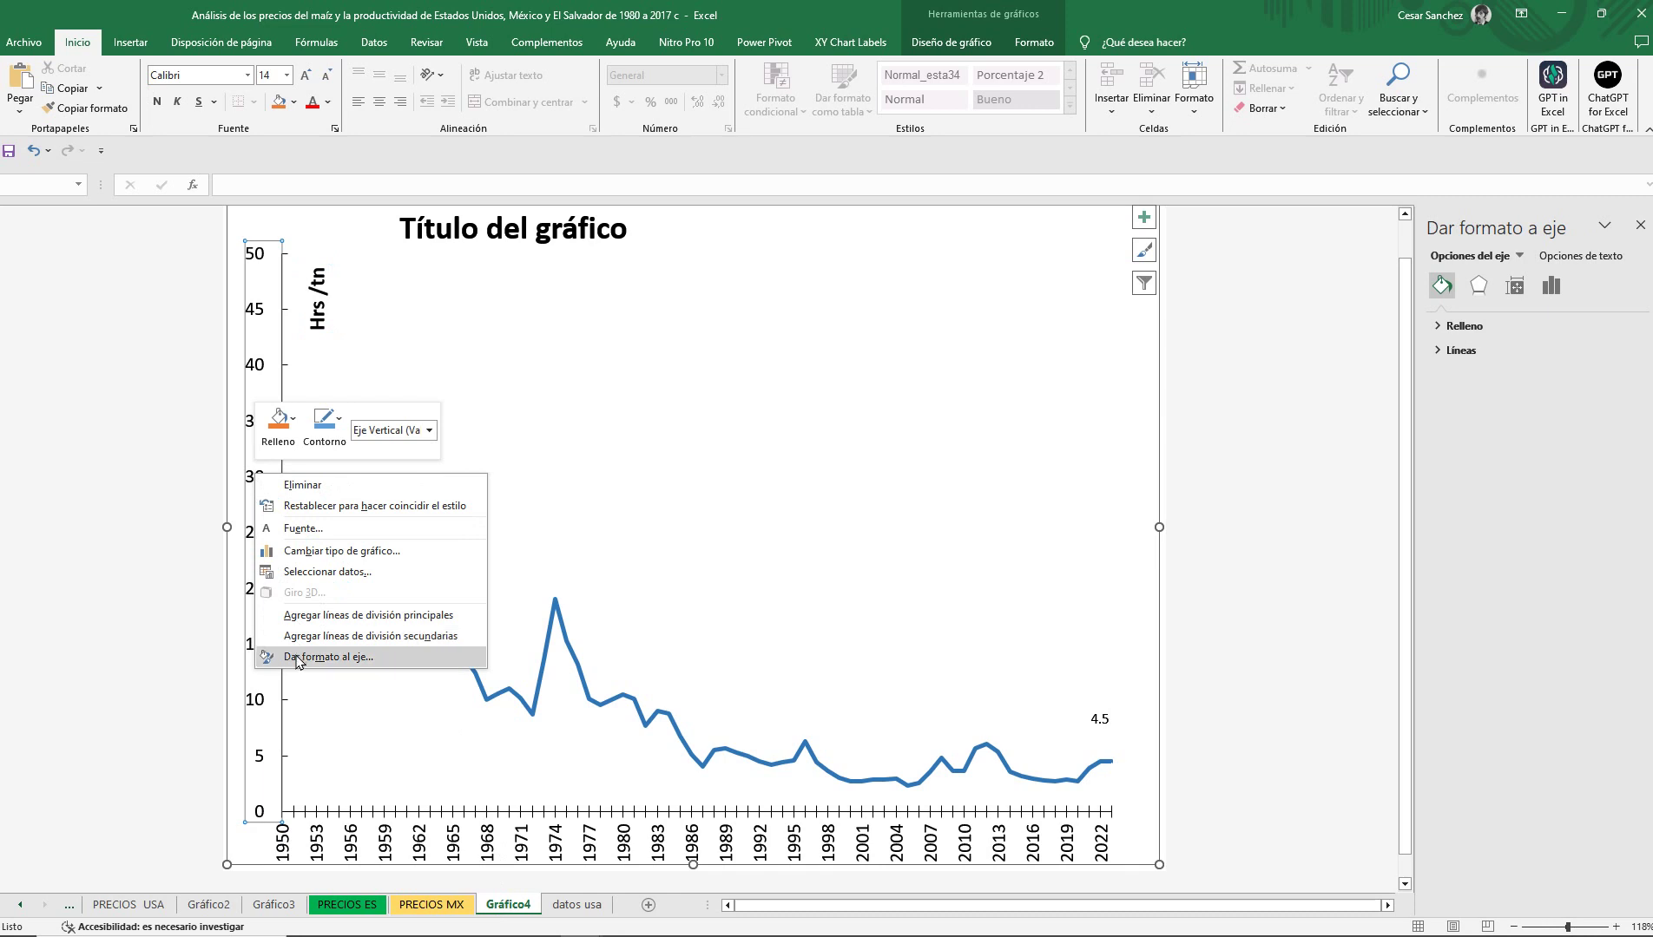
left_click(299, 658)
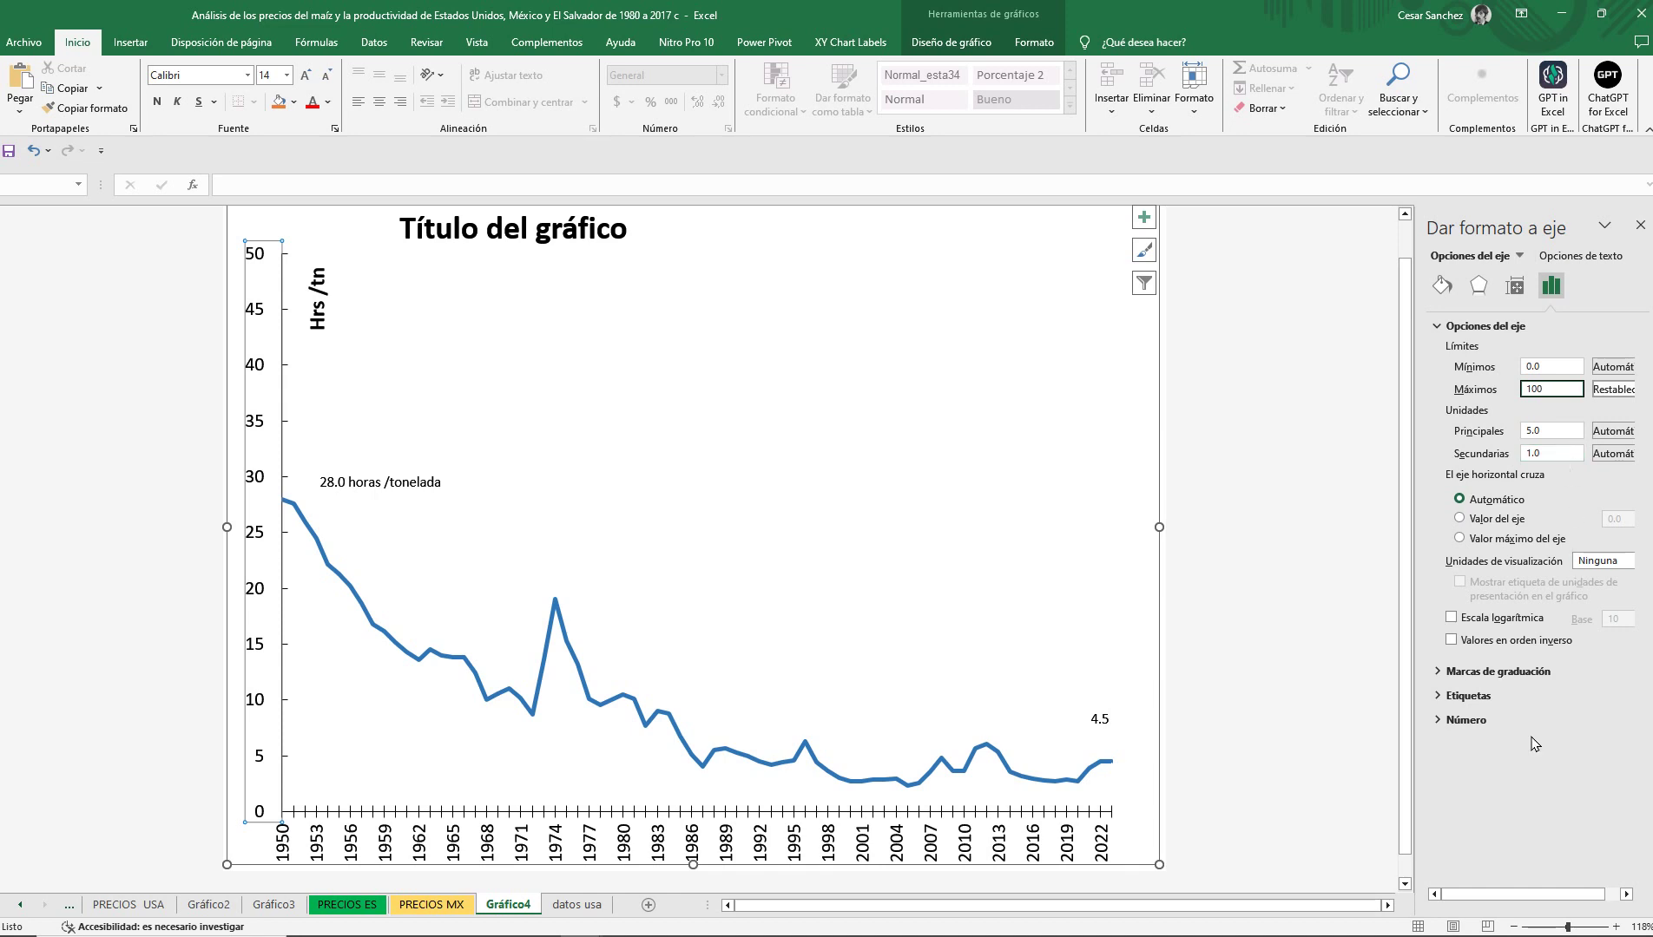
key("Return")
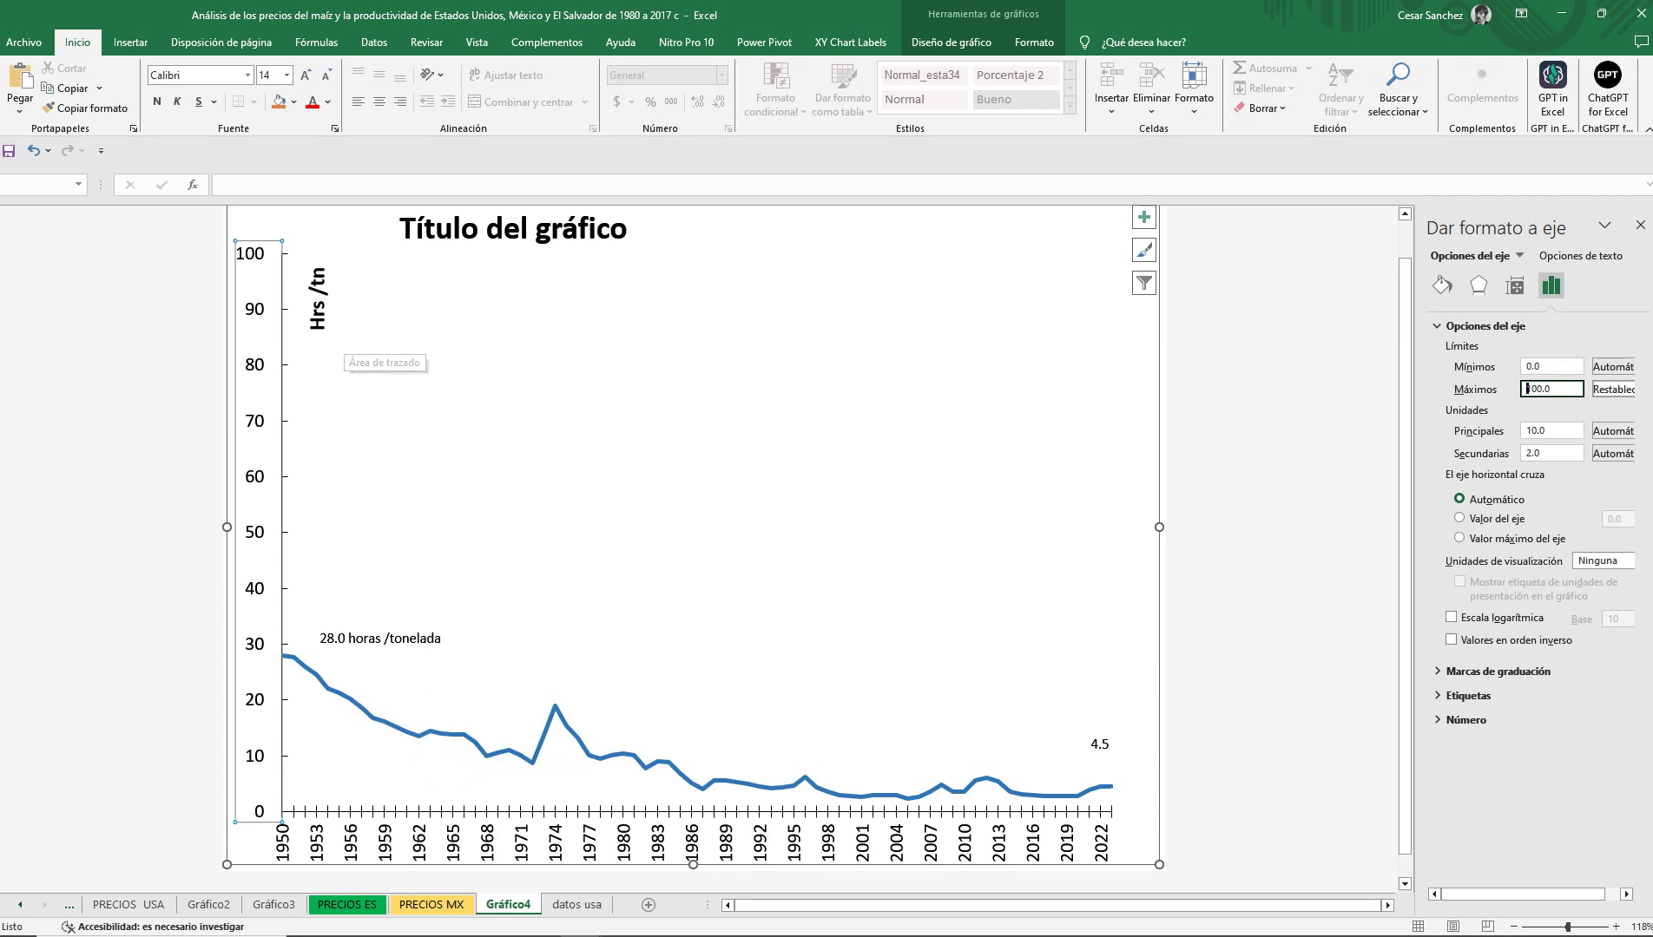
left_click(666, 918)
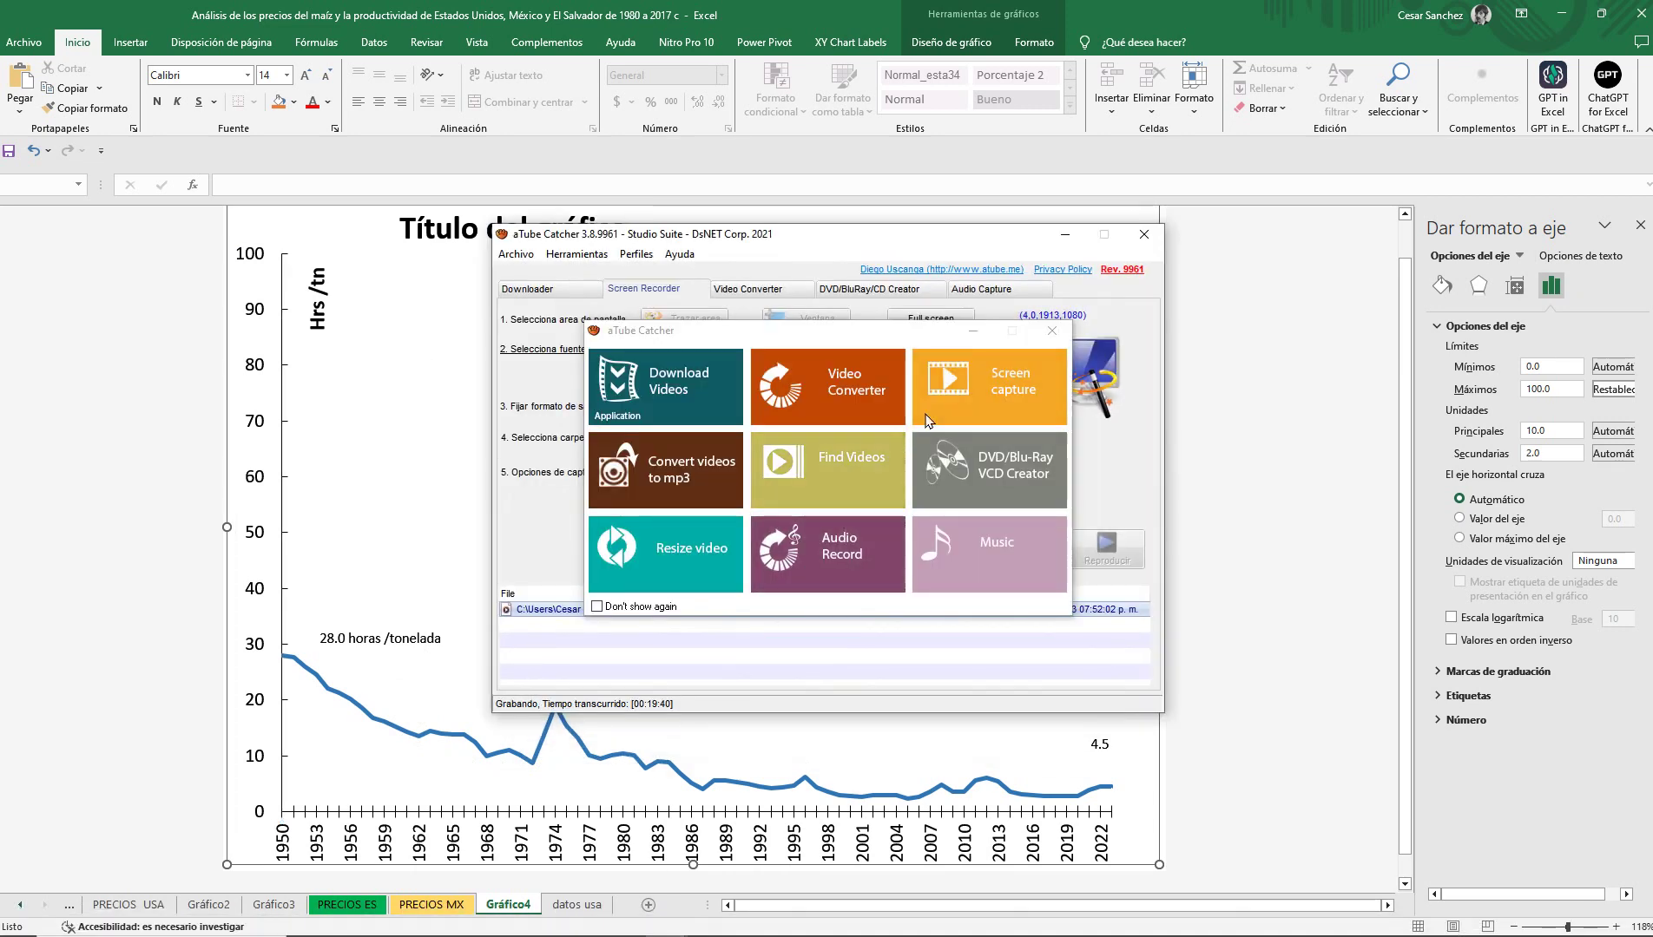
left_click(1018, 384)
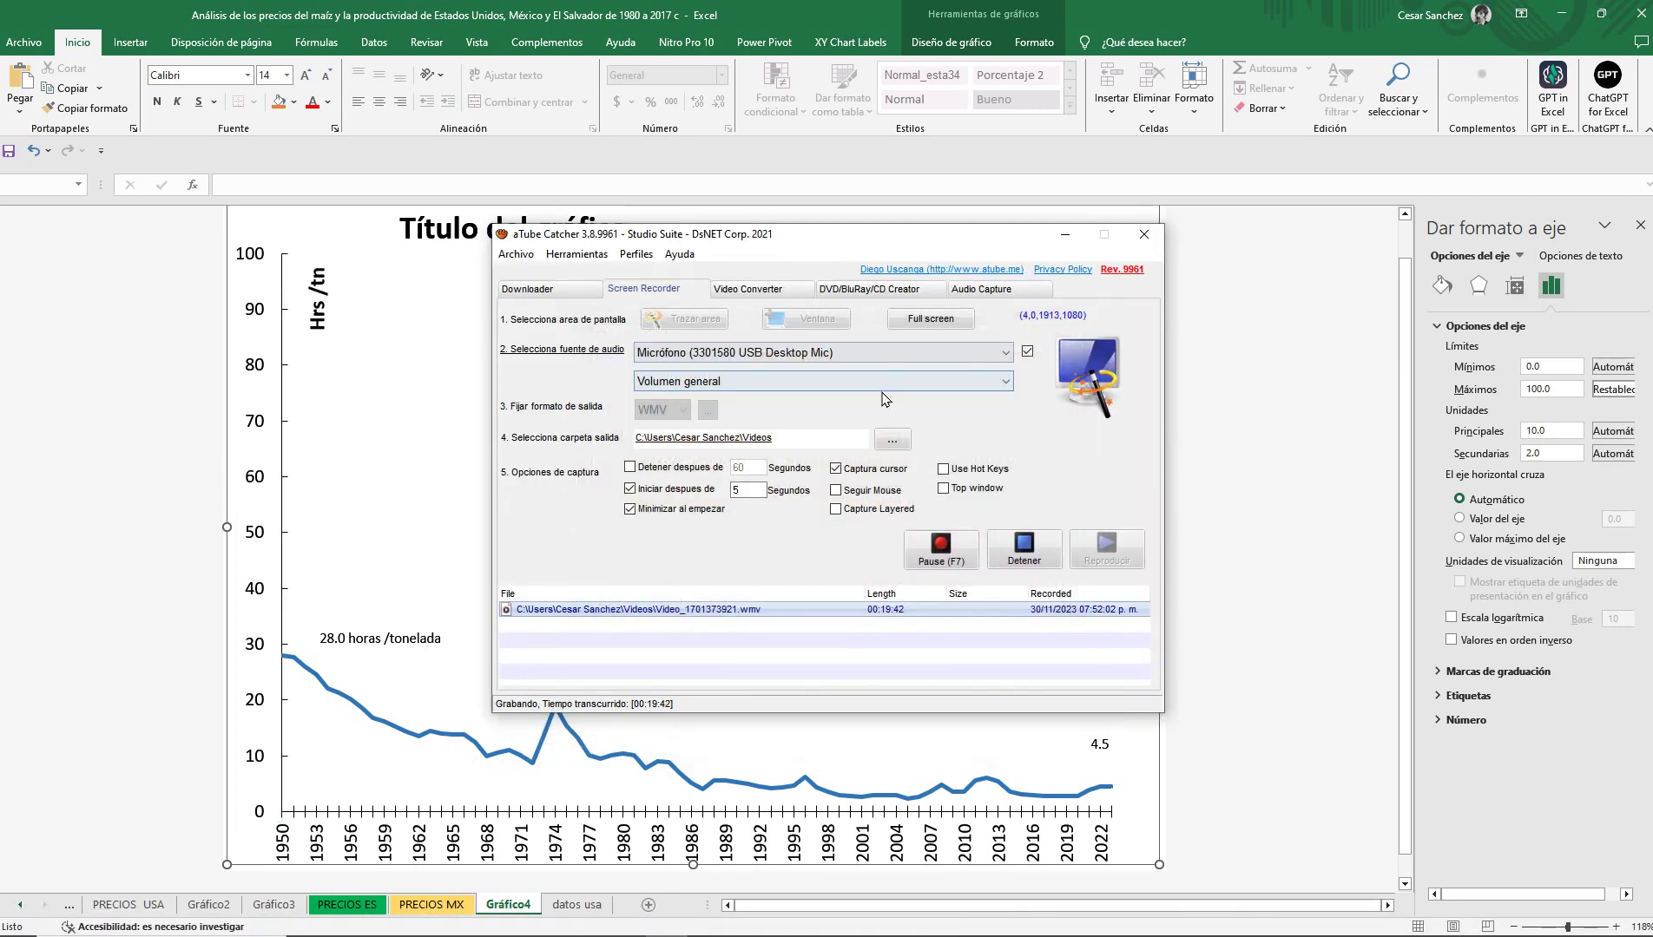
left_click(927, 564)
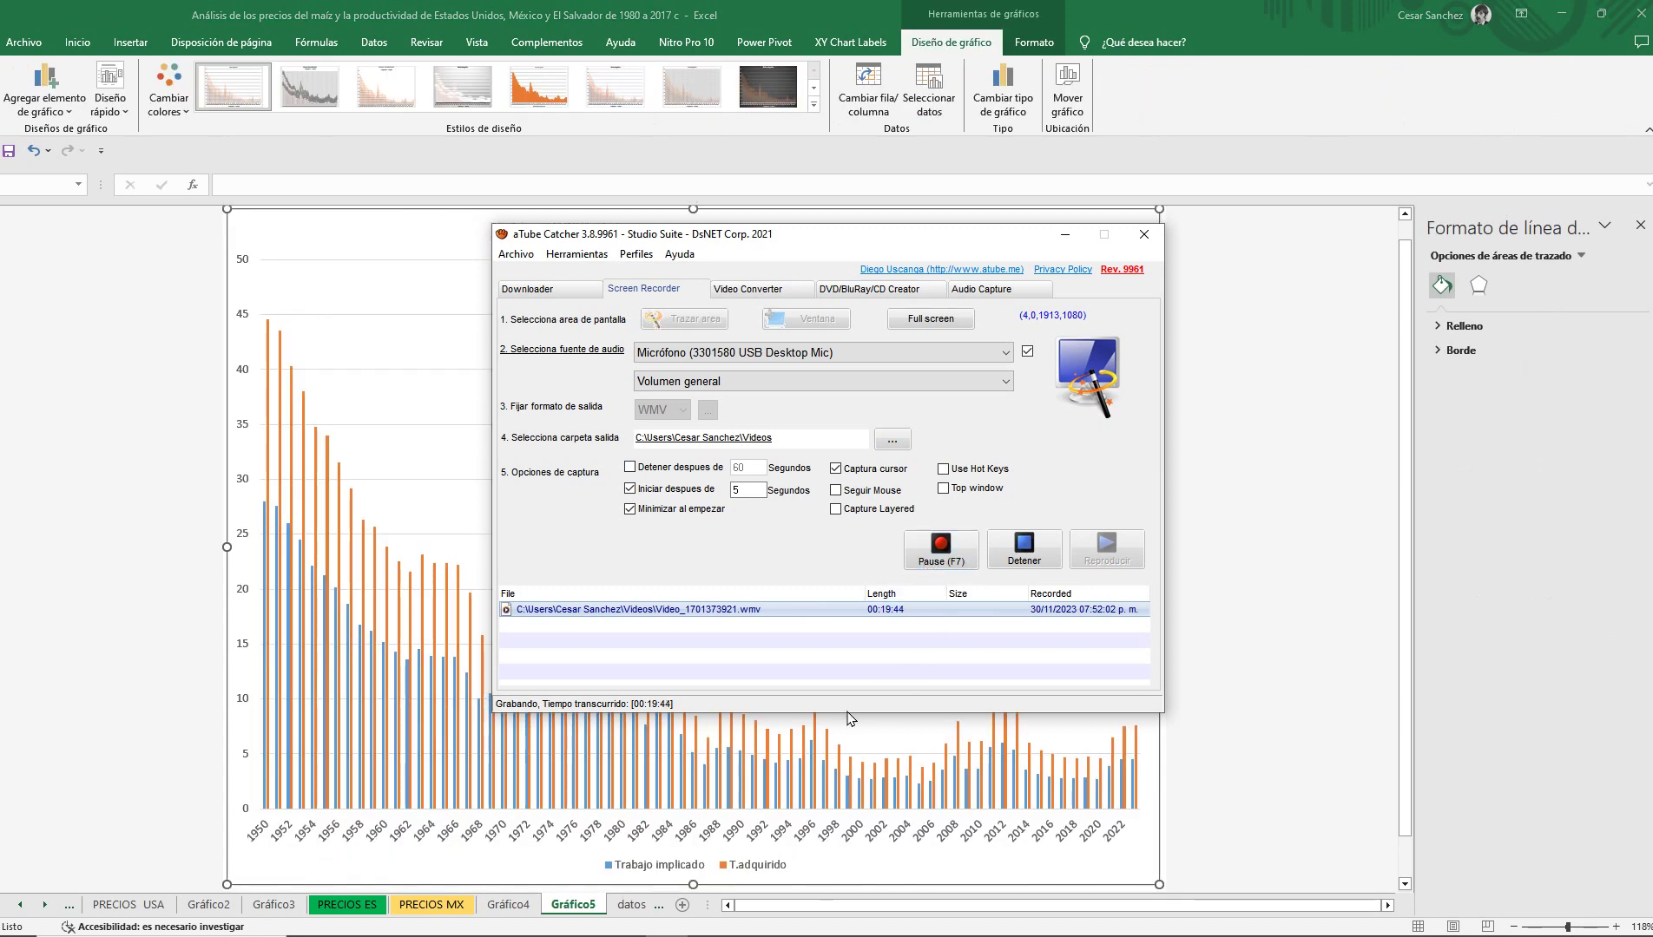
Change the Gráfico5 chart from clustered columns to the basic Líneas type, with Trabajo implicado and T.adquirido as separate lines.
left_click(839, 753)
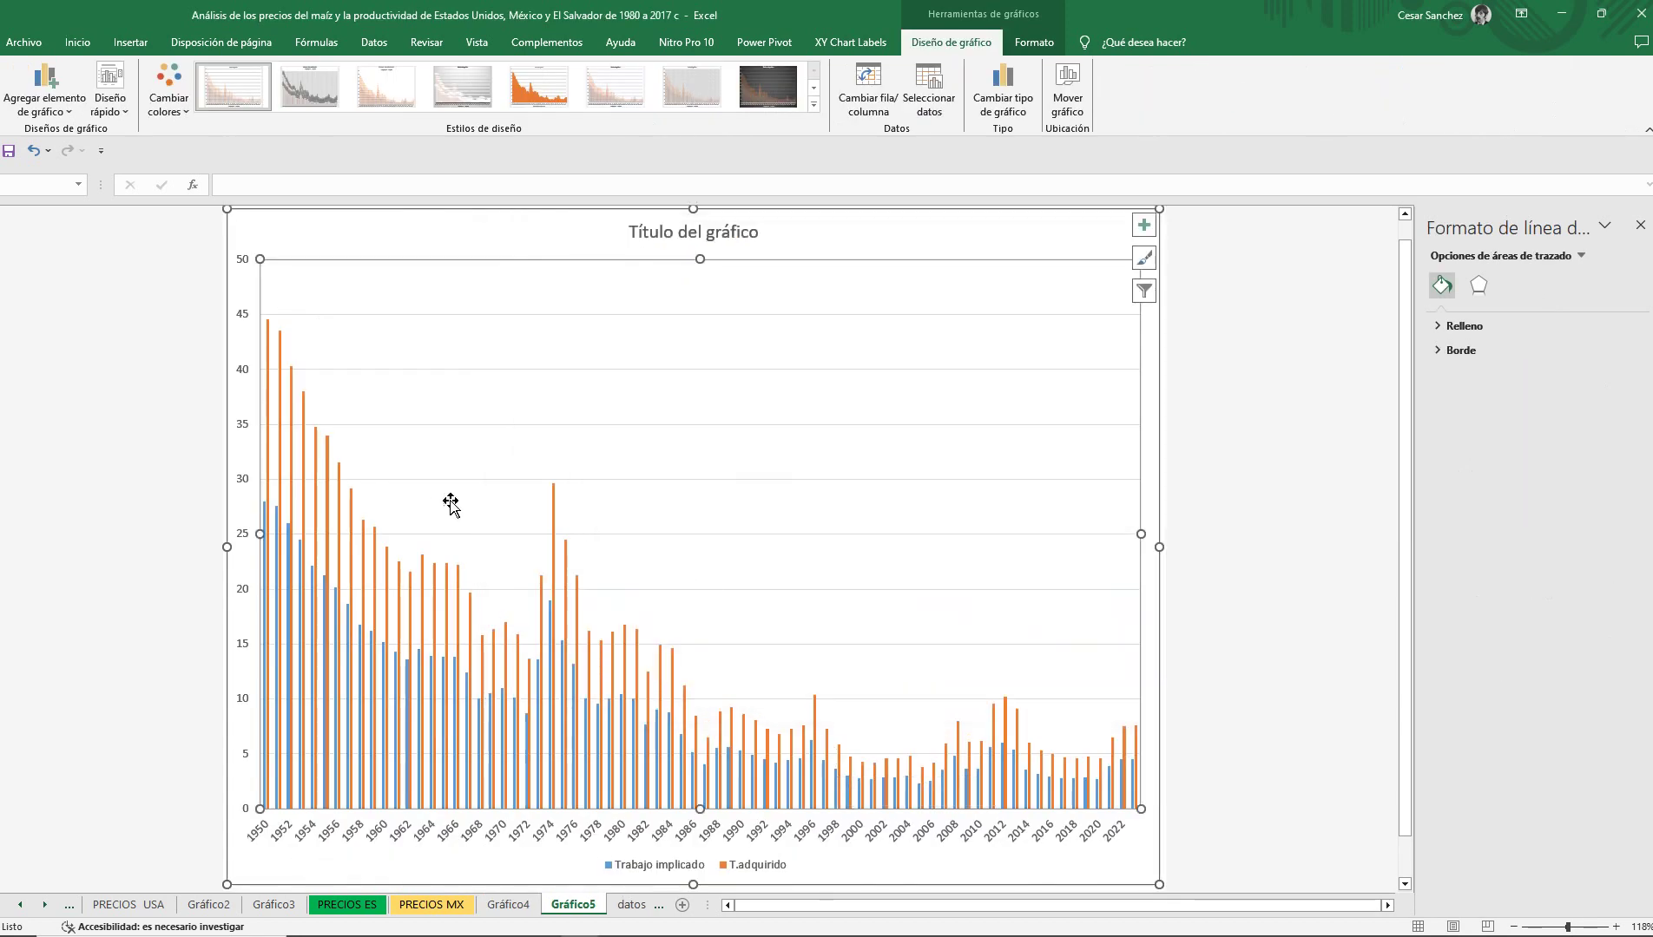
right_click(431, 404)
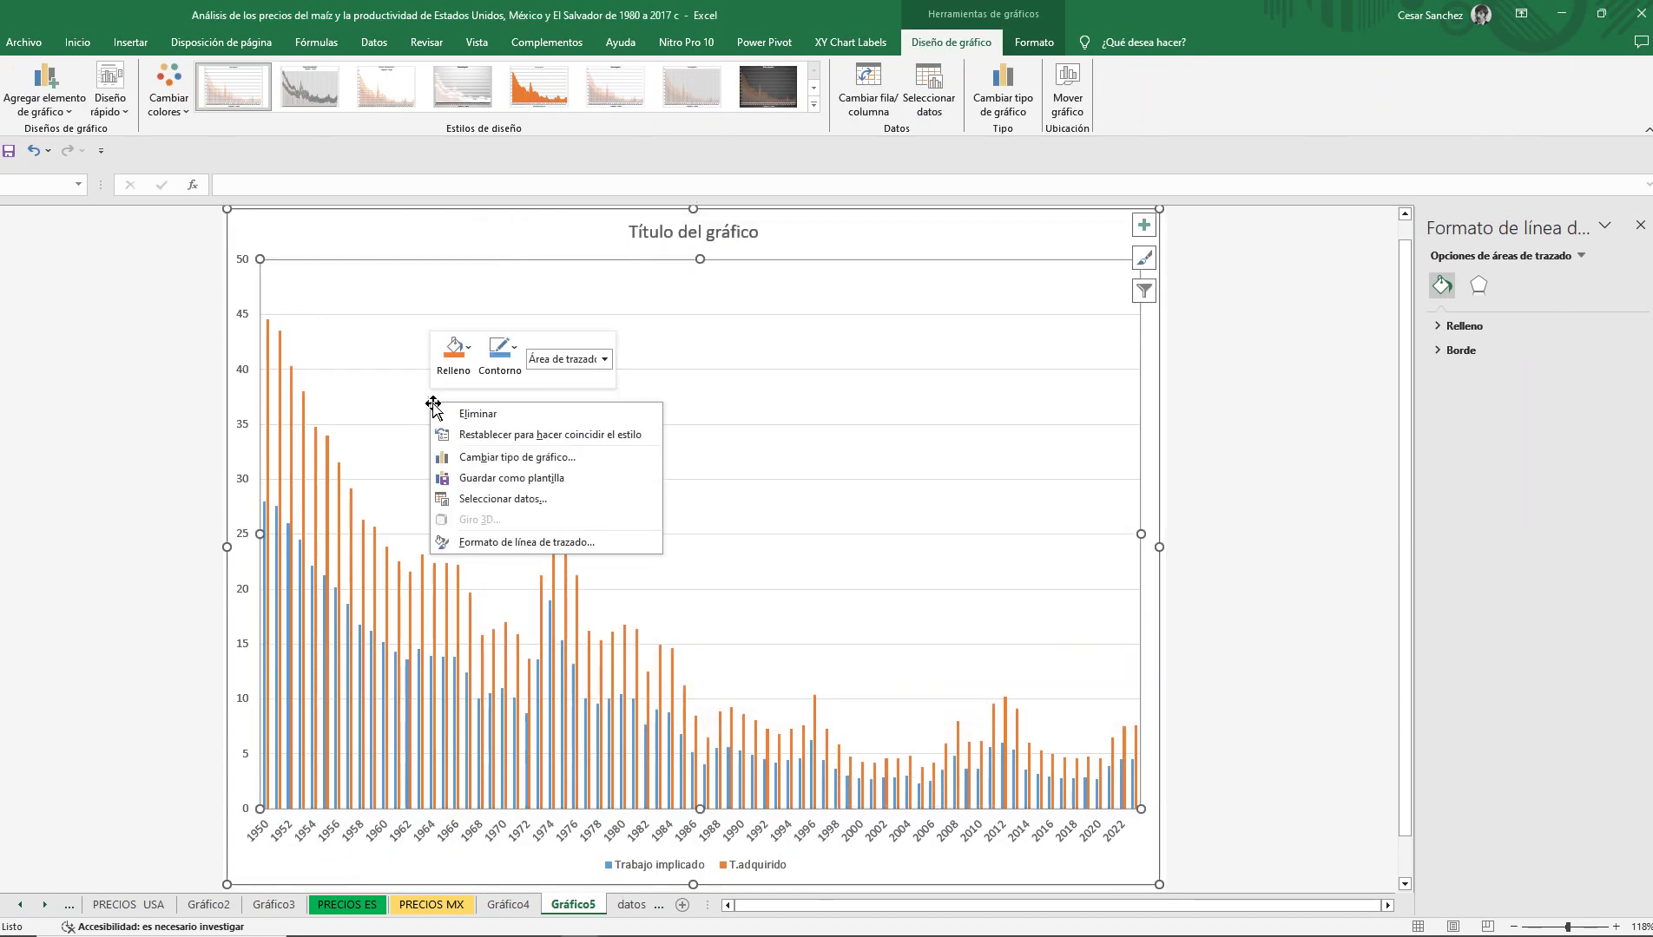
left_click(508, 460)
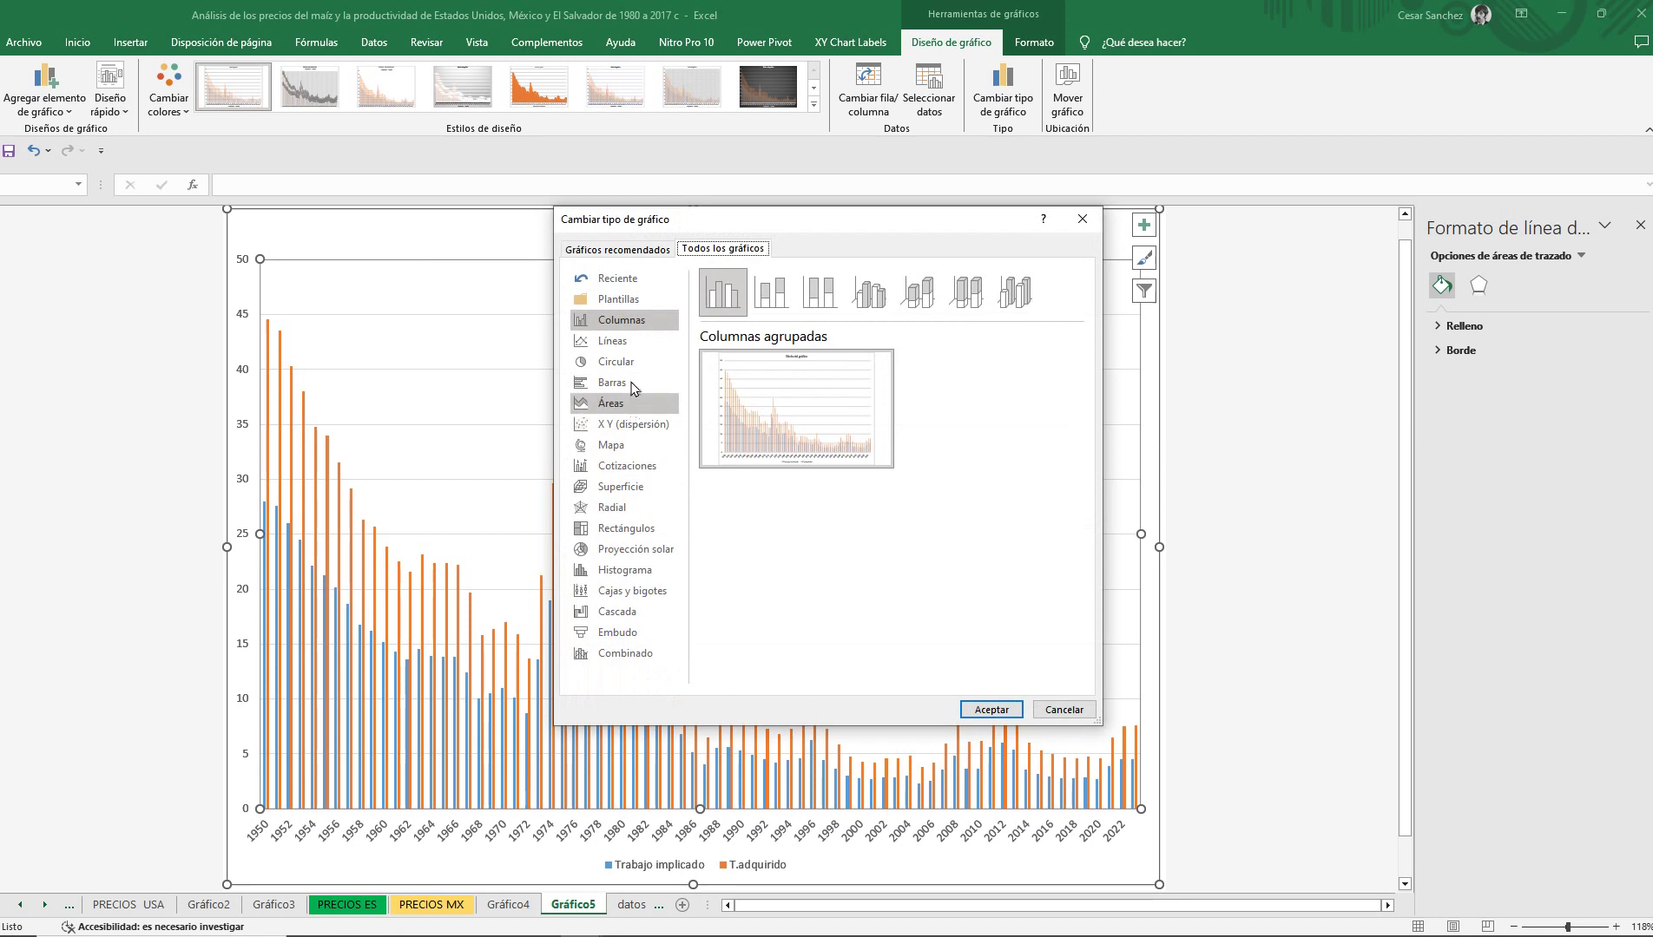
left_click(631, 346)
mouse_move(812, 450)
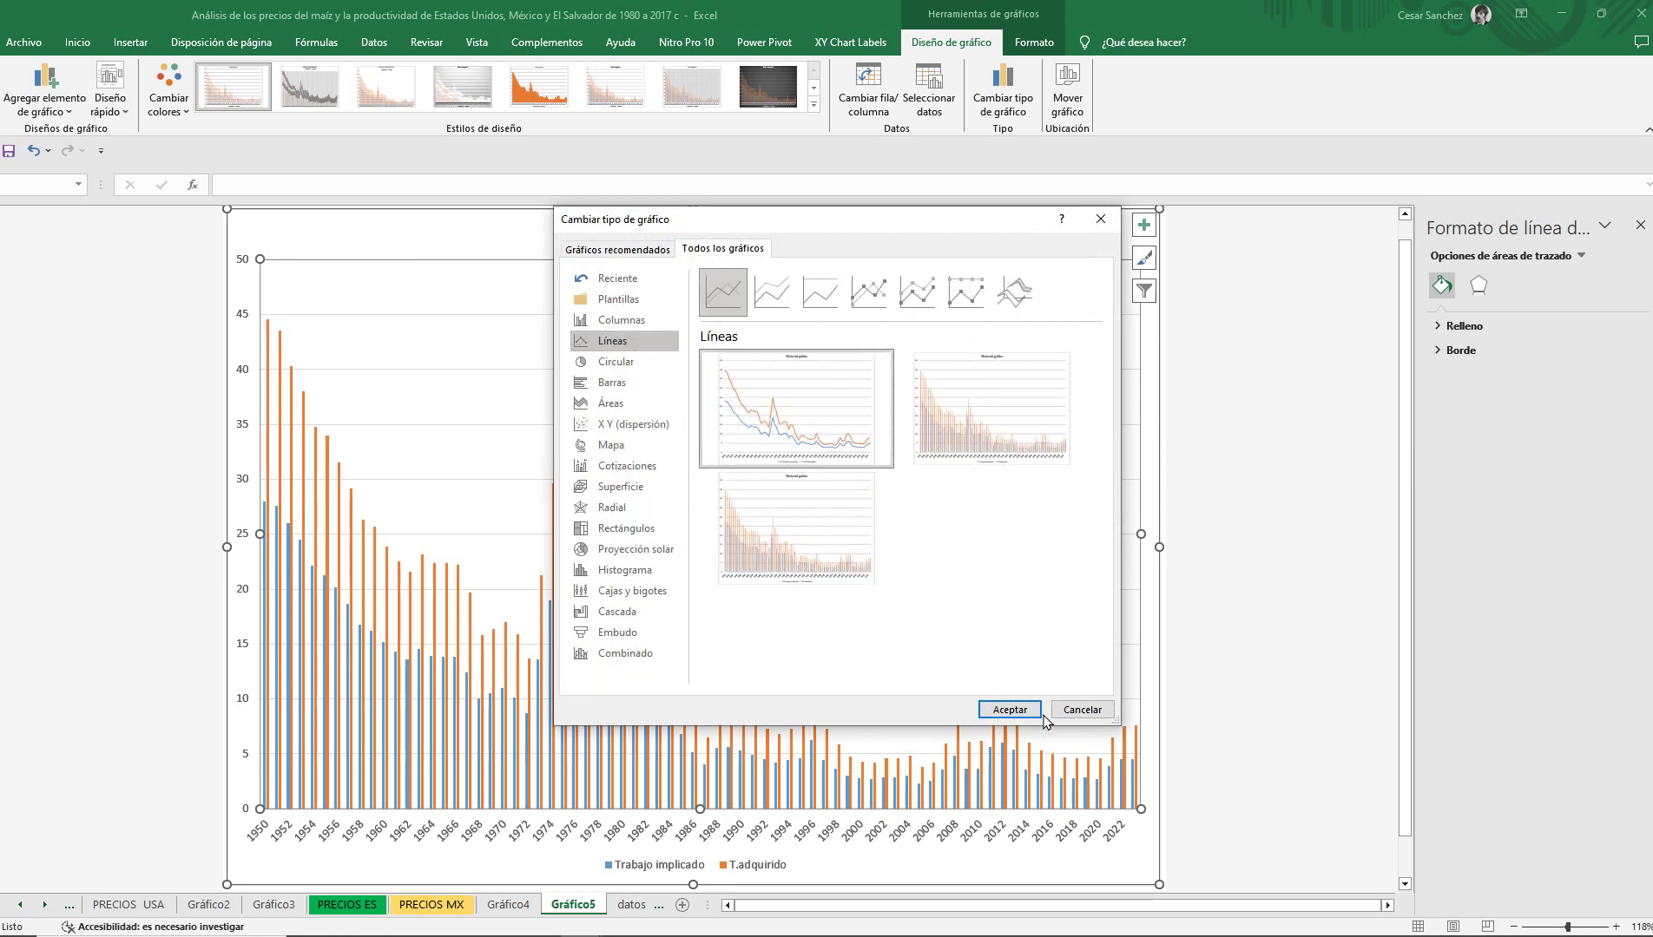
left_click(1007, 709)
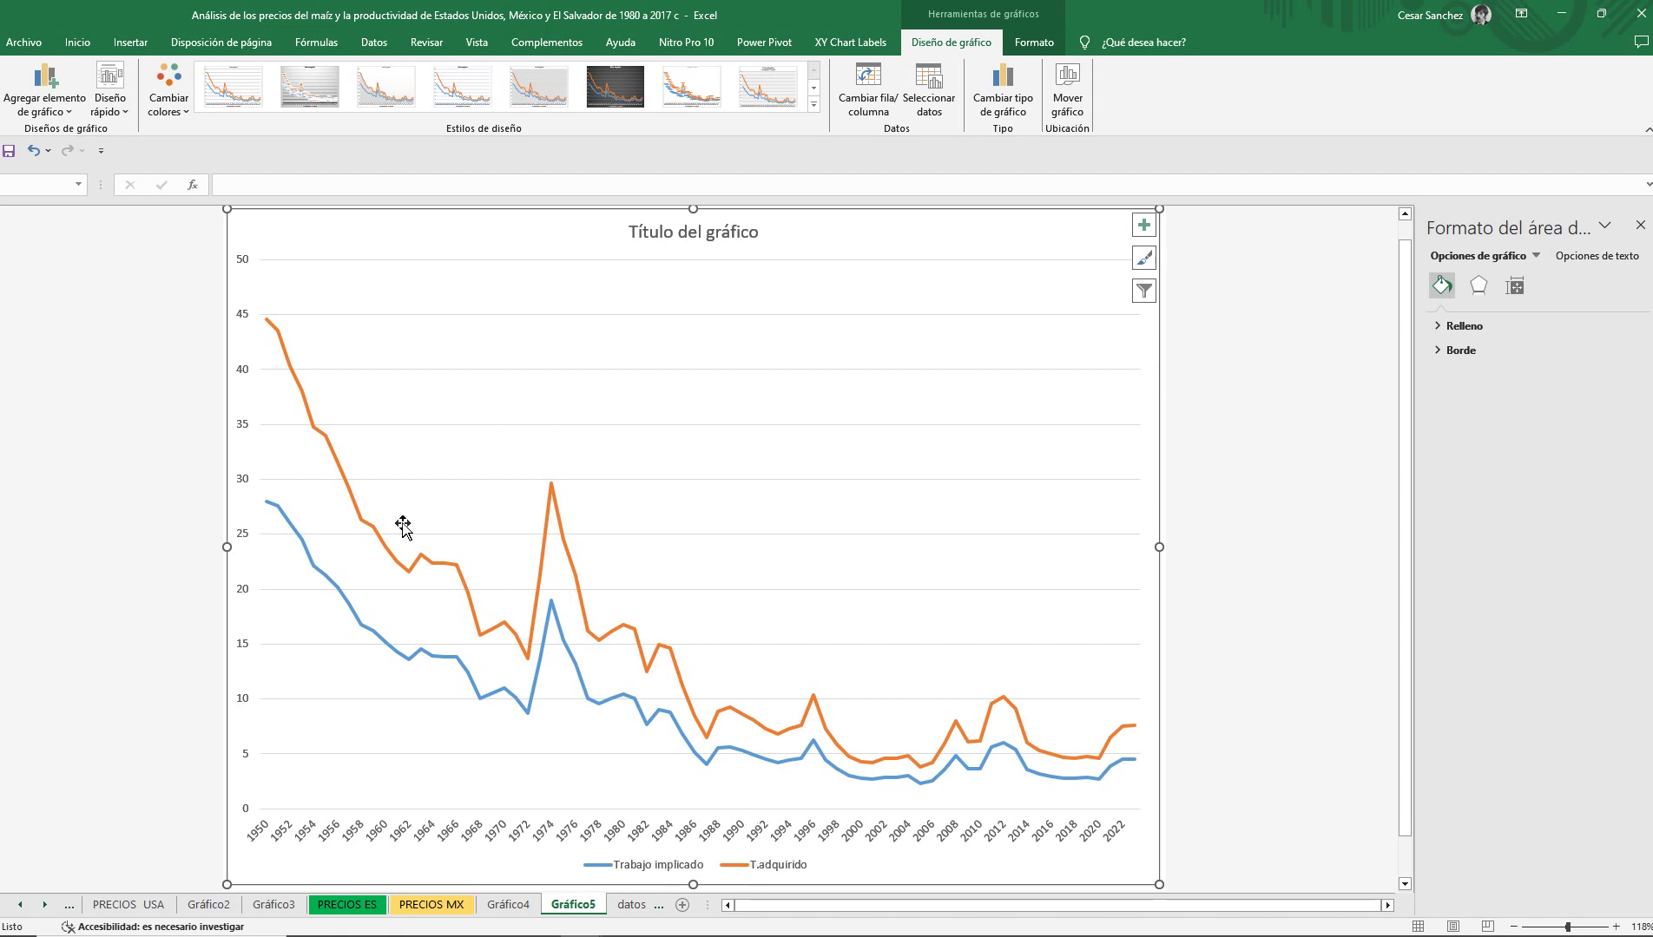
Replace the chart's placeholder title with "Evolución del trabajo implicado y adquirido. Estados unidos. 1950-2022".
left_click(642, 233)
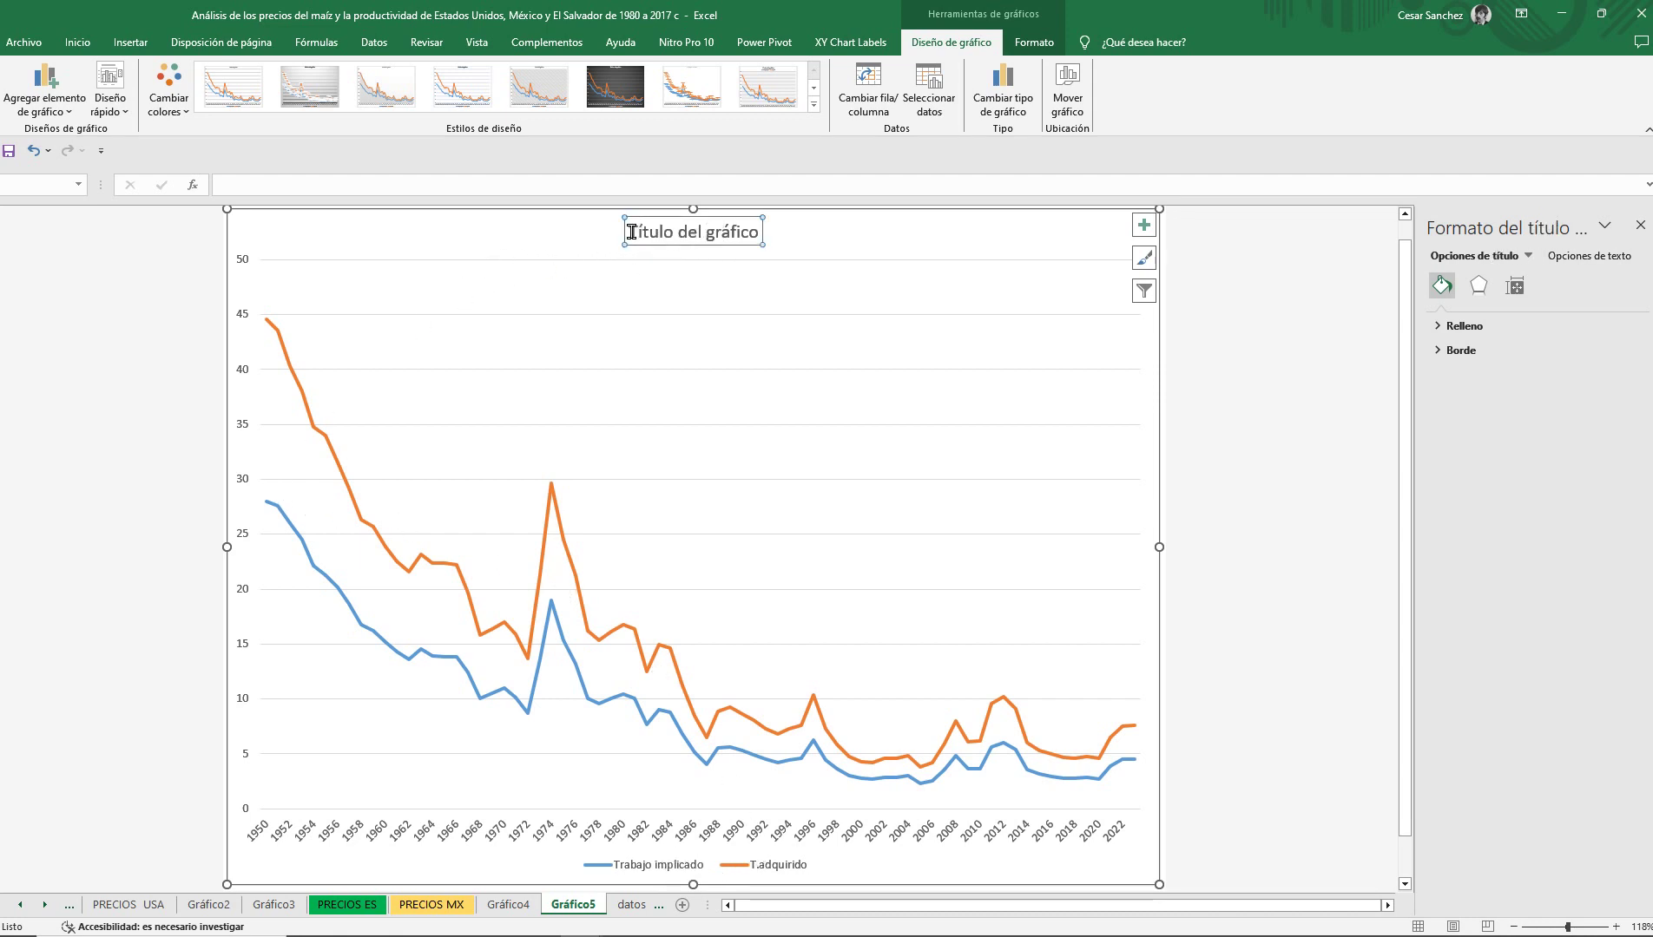
left_click_drag(631, 232, 801, 238)
type("Evoluci")
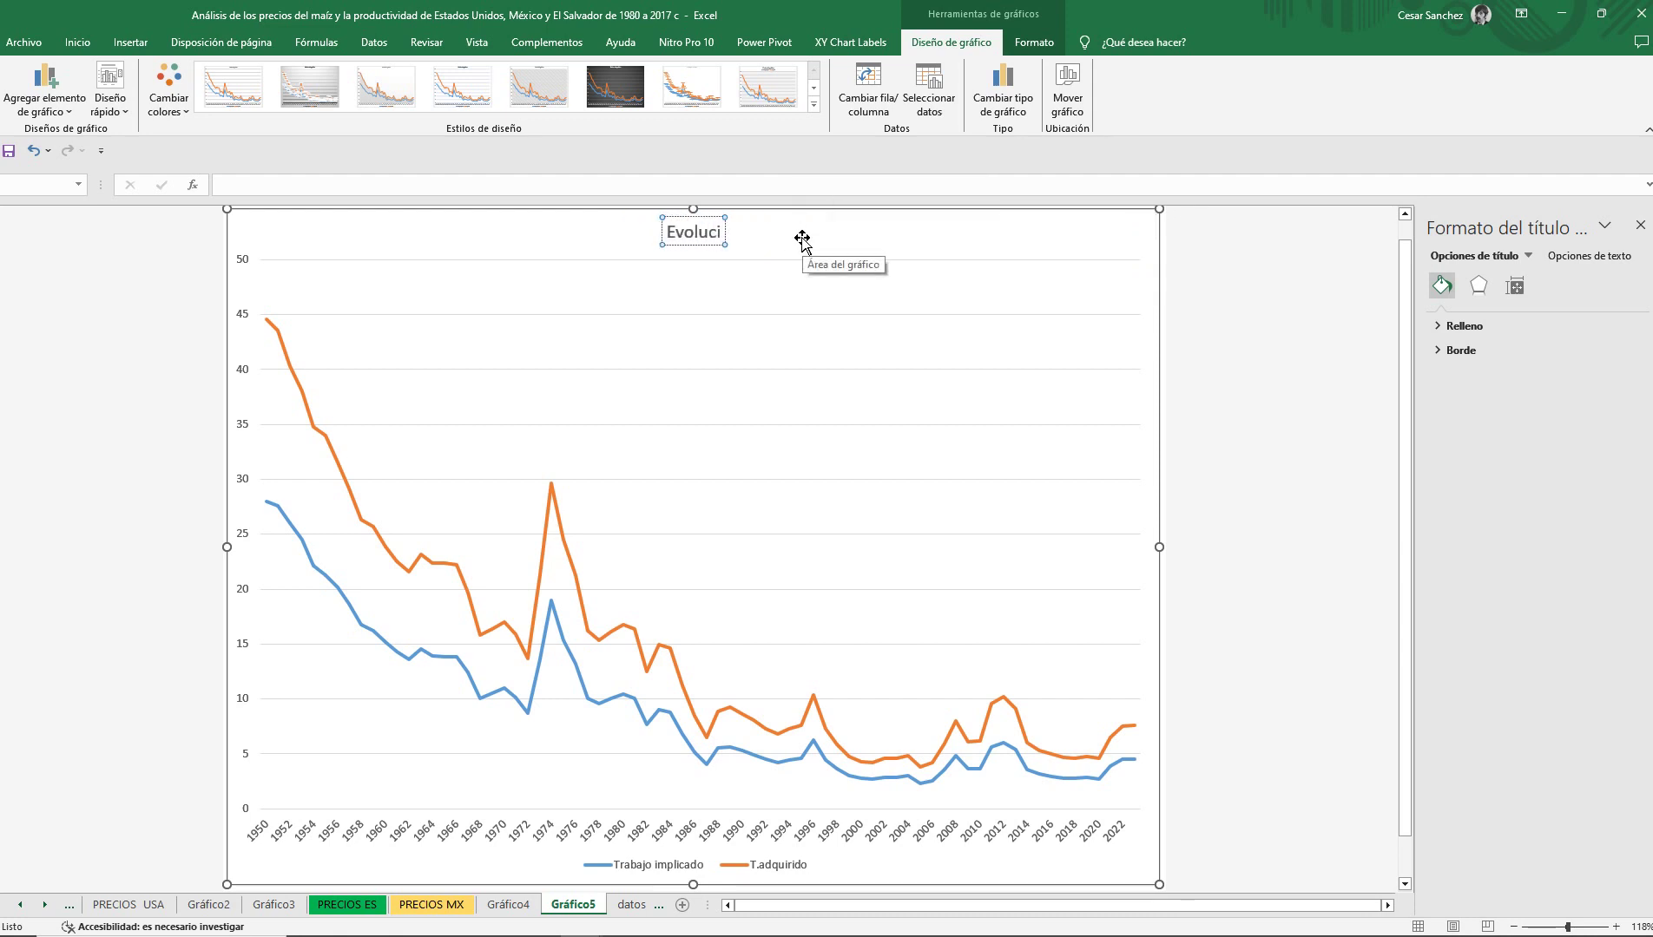
type("ón")
key("BackSpace")
key("BackSpace")
key("BackSpace")
type("ión de")
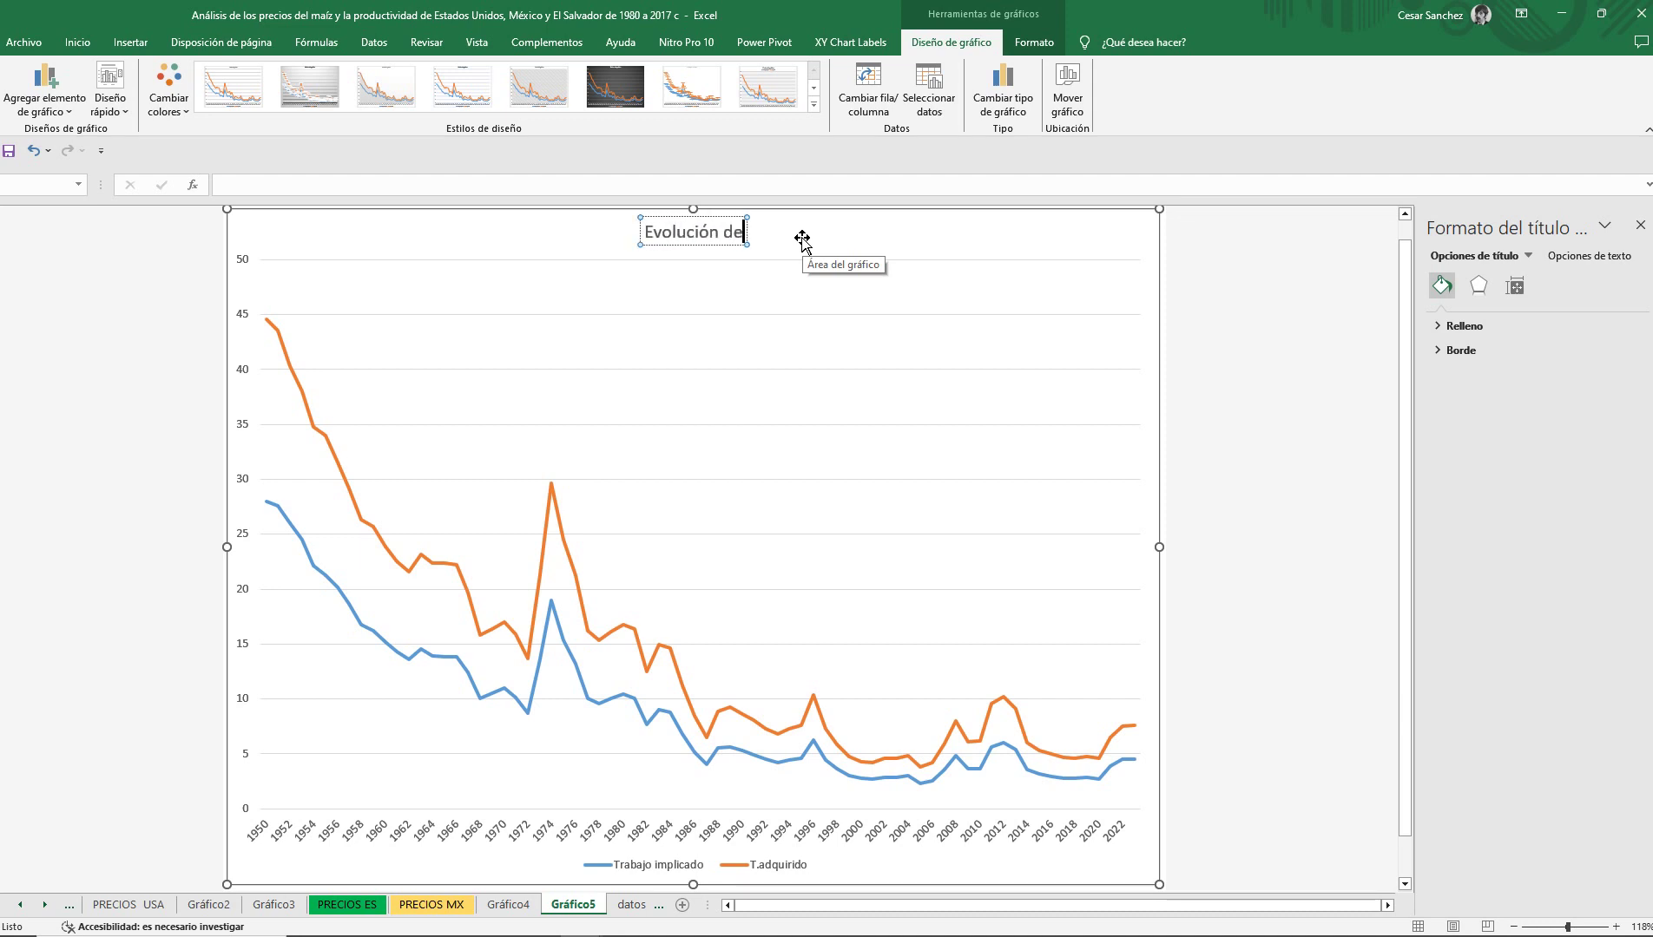
type("l trabajo")
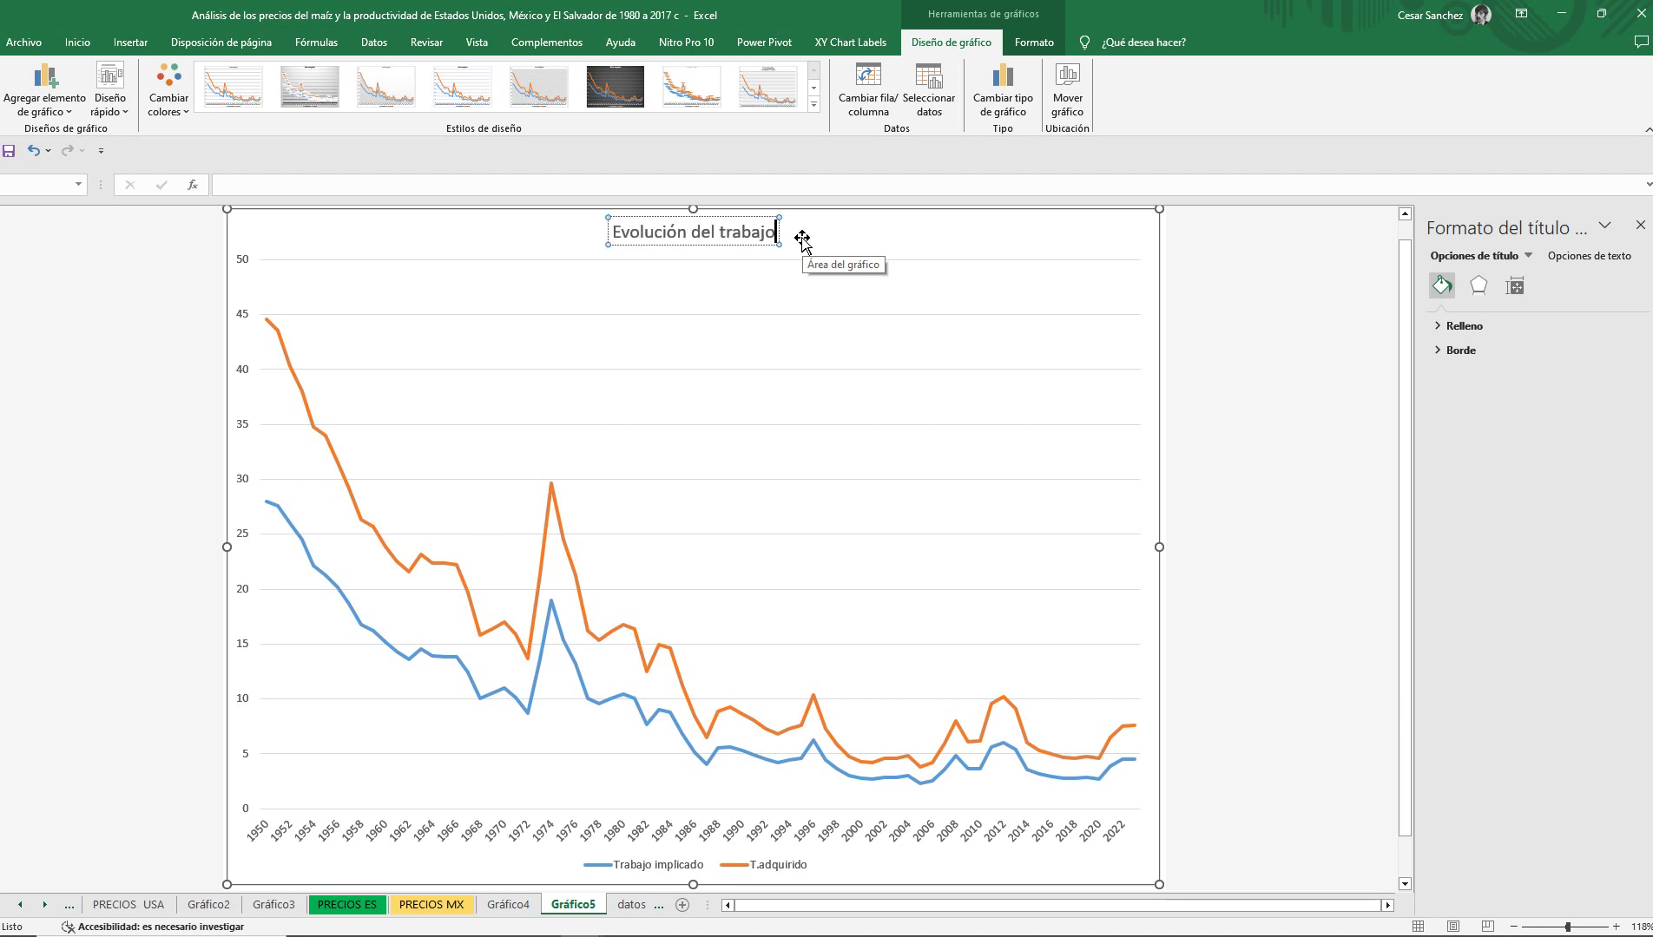
type(" implicado y")
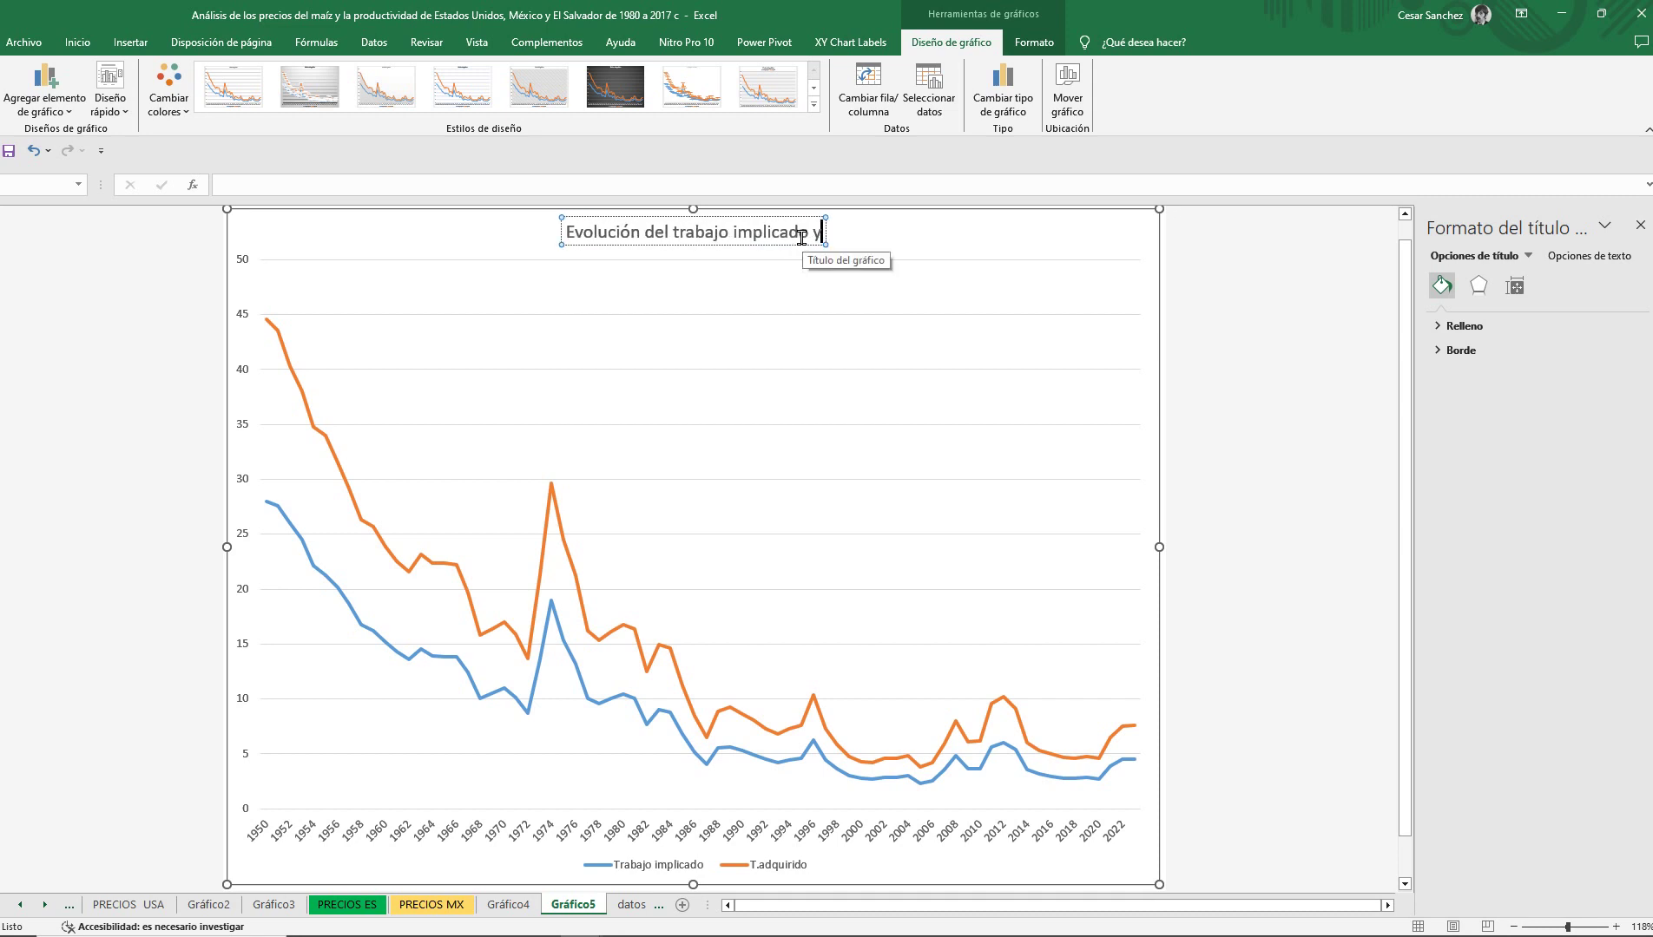
type(" adquirido")
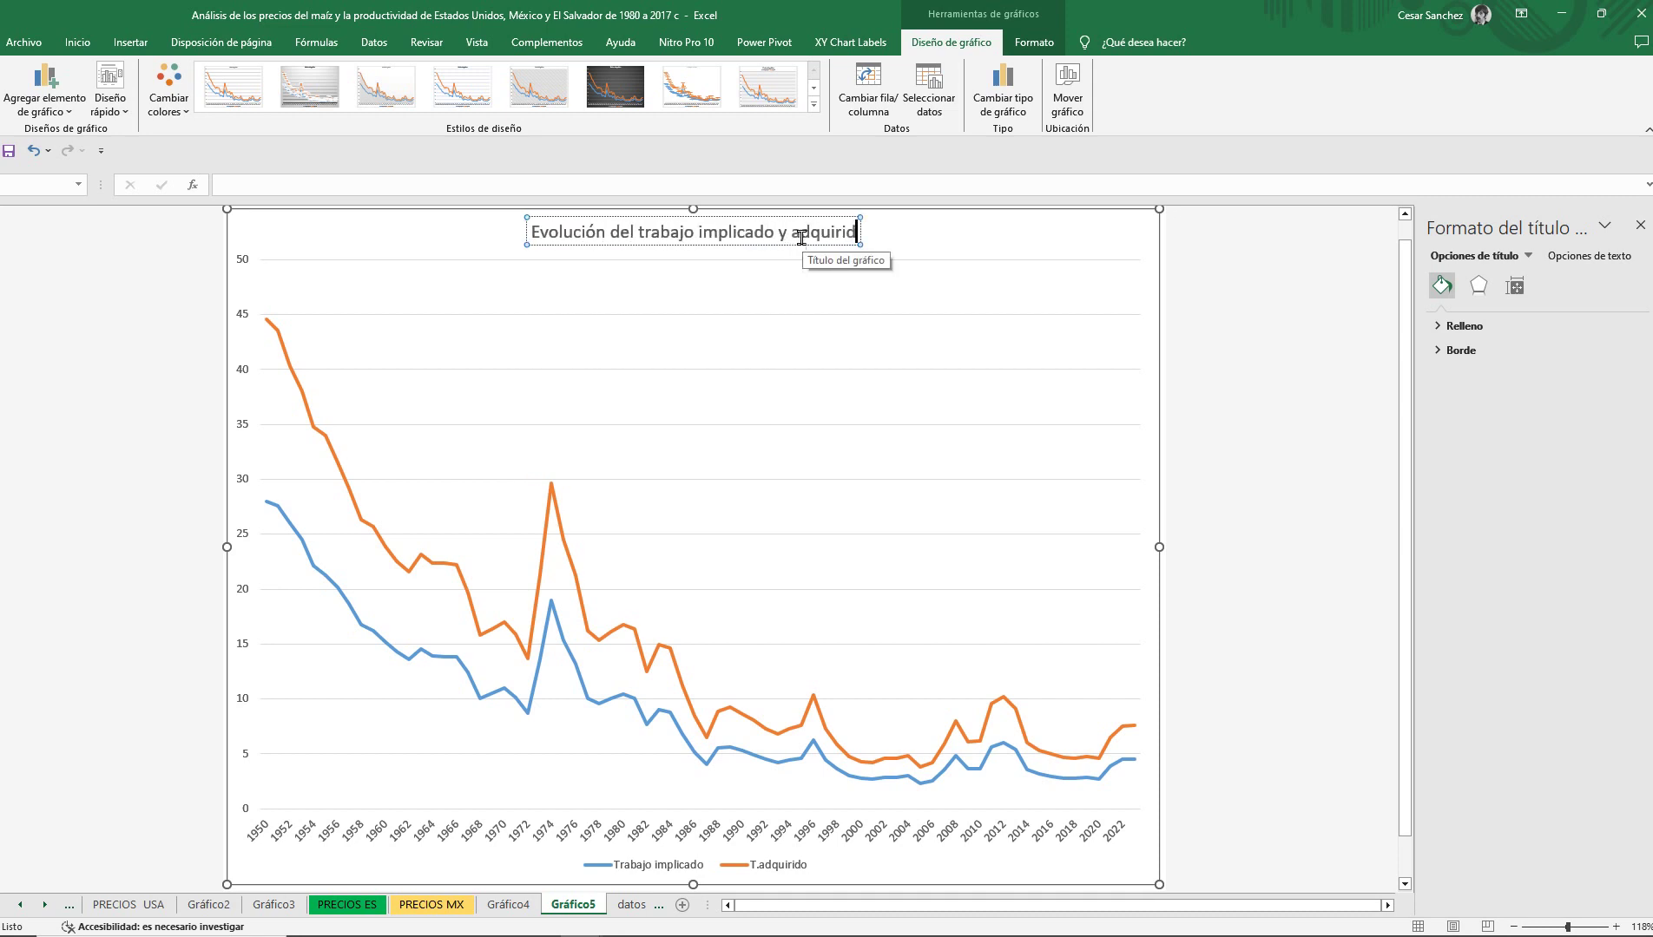
type(".")
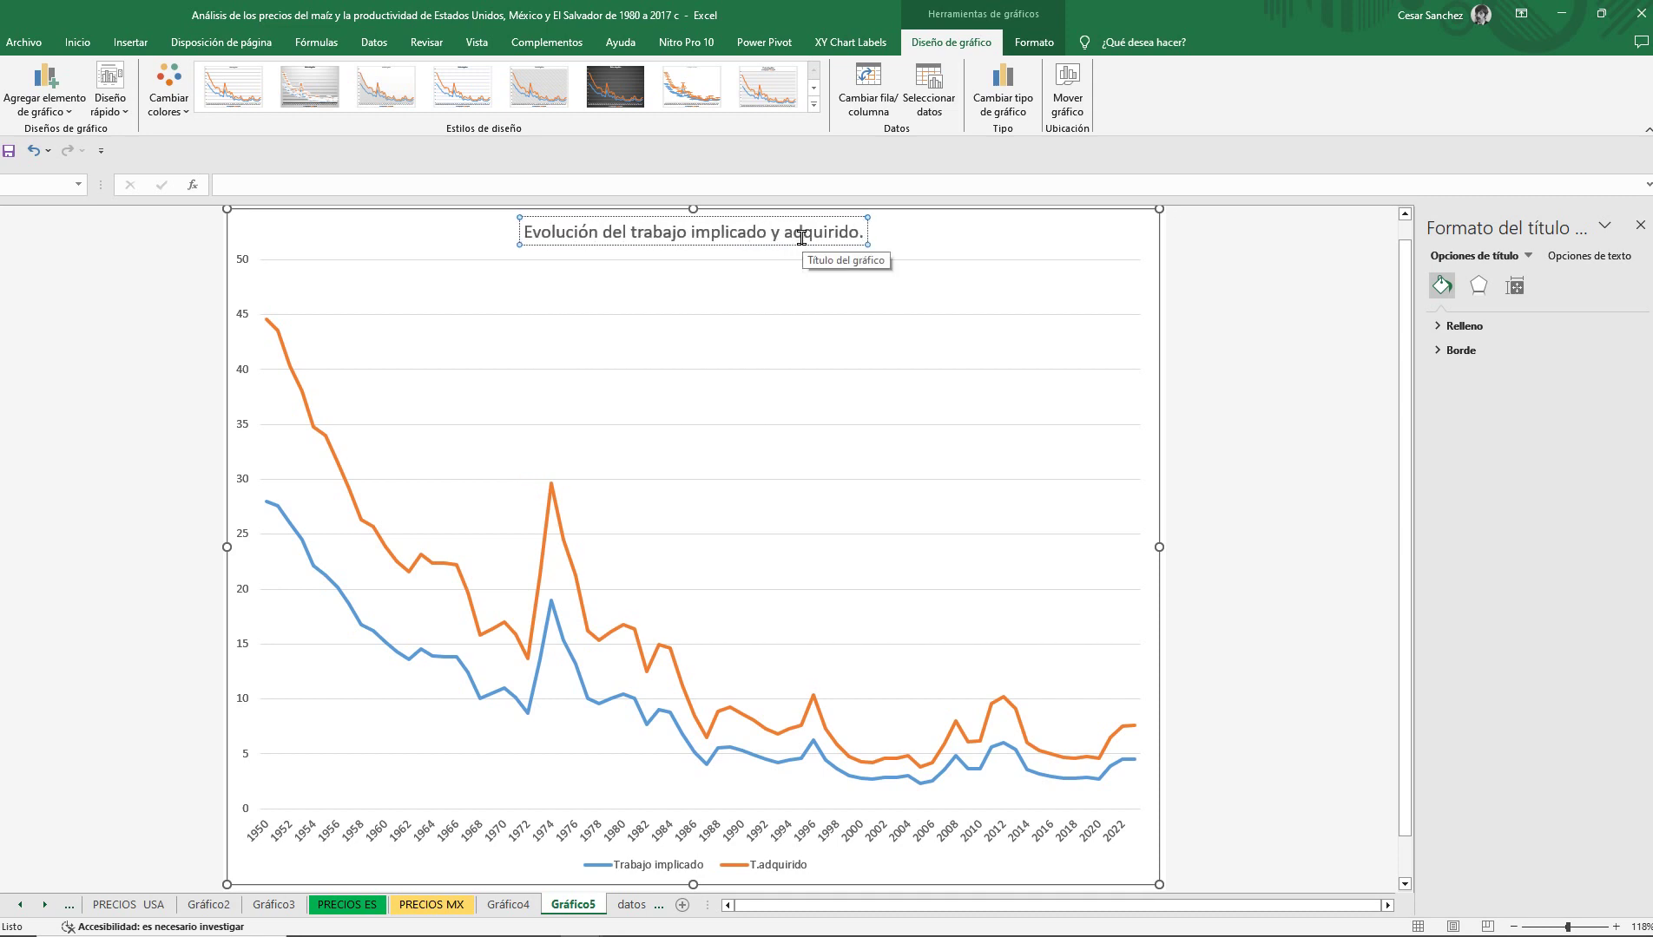
type(" Esta")
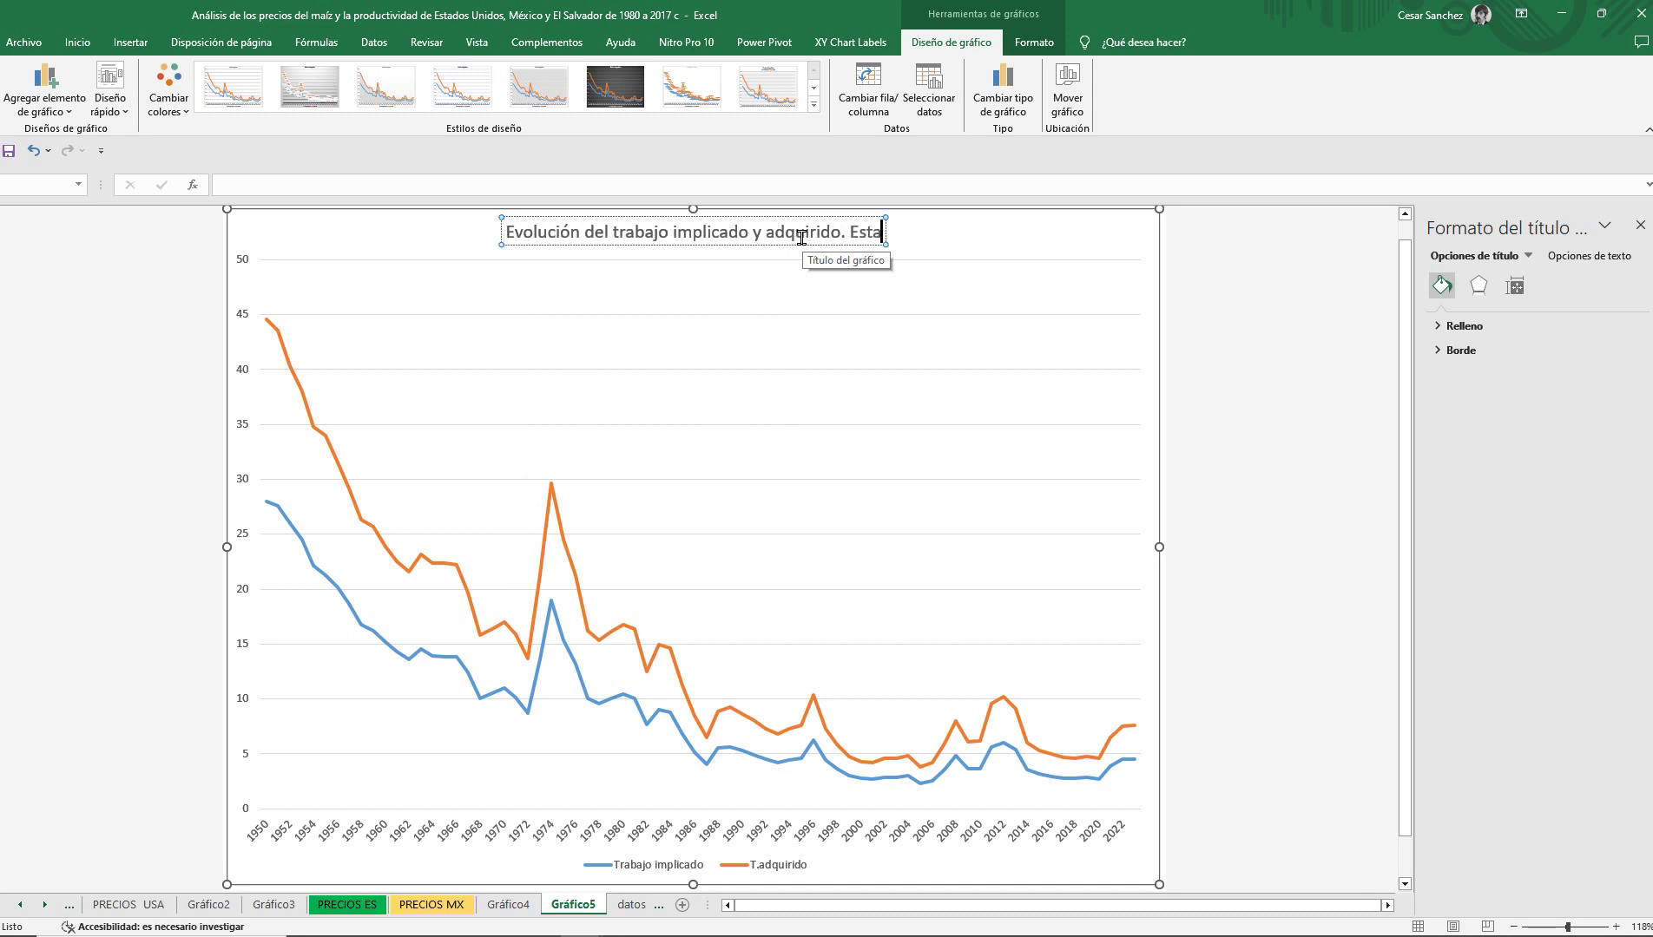
type("dos unidos")
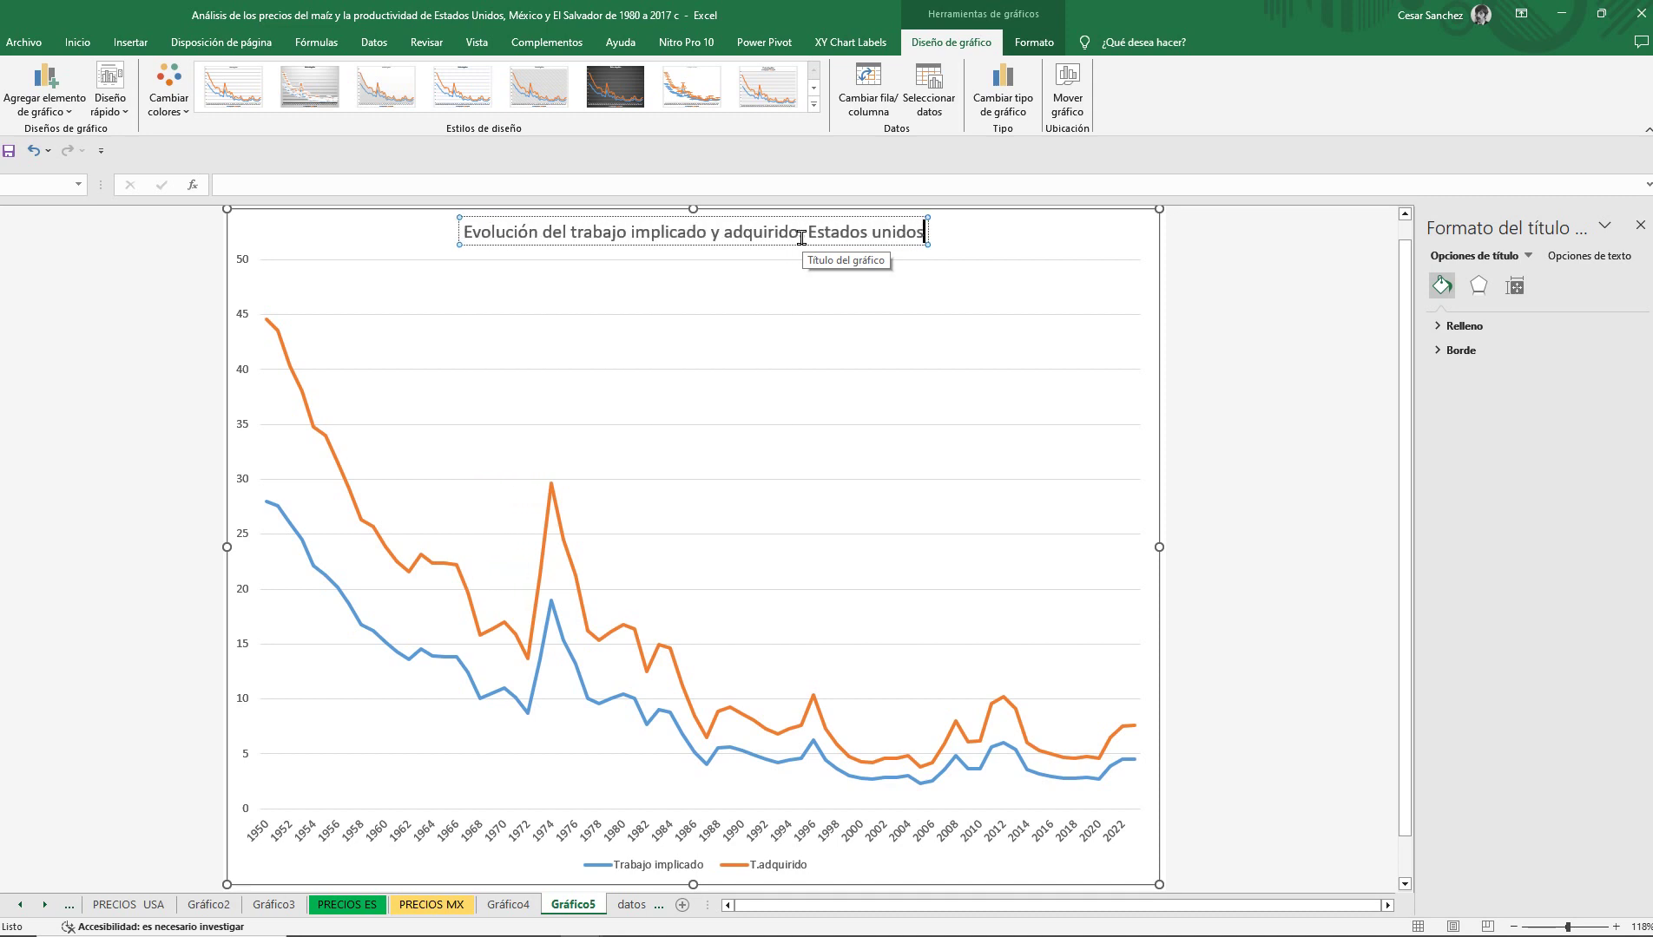
type(". 1950-")
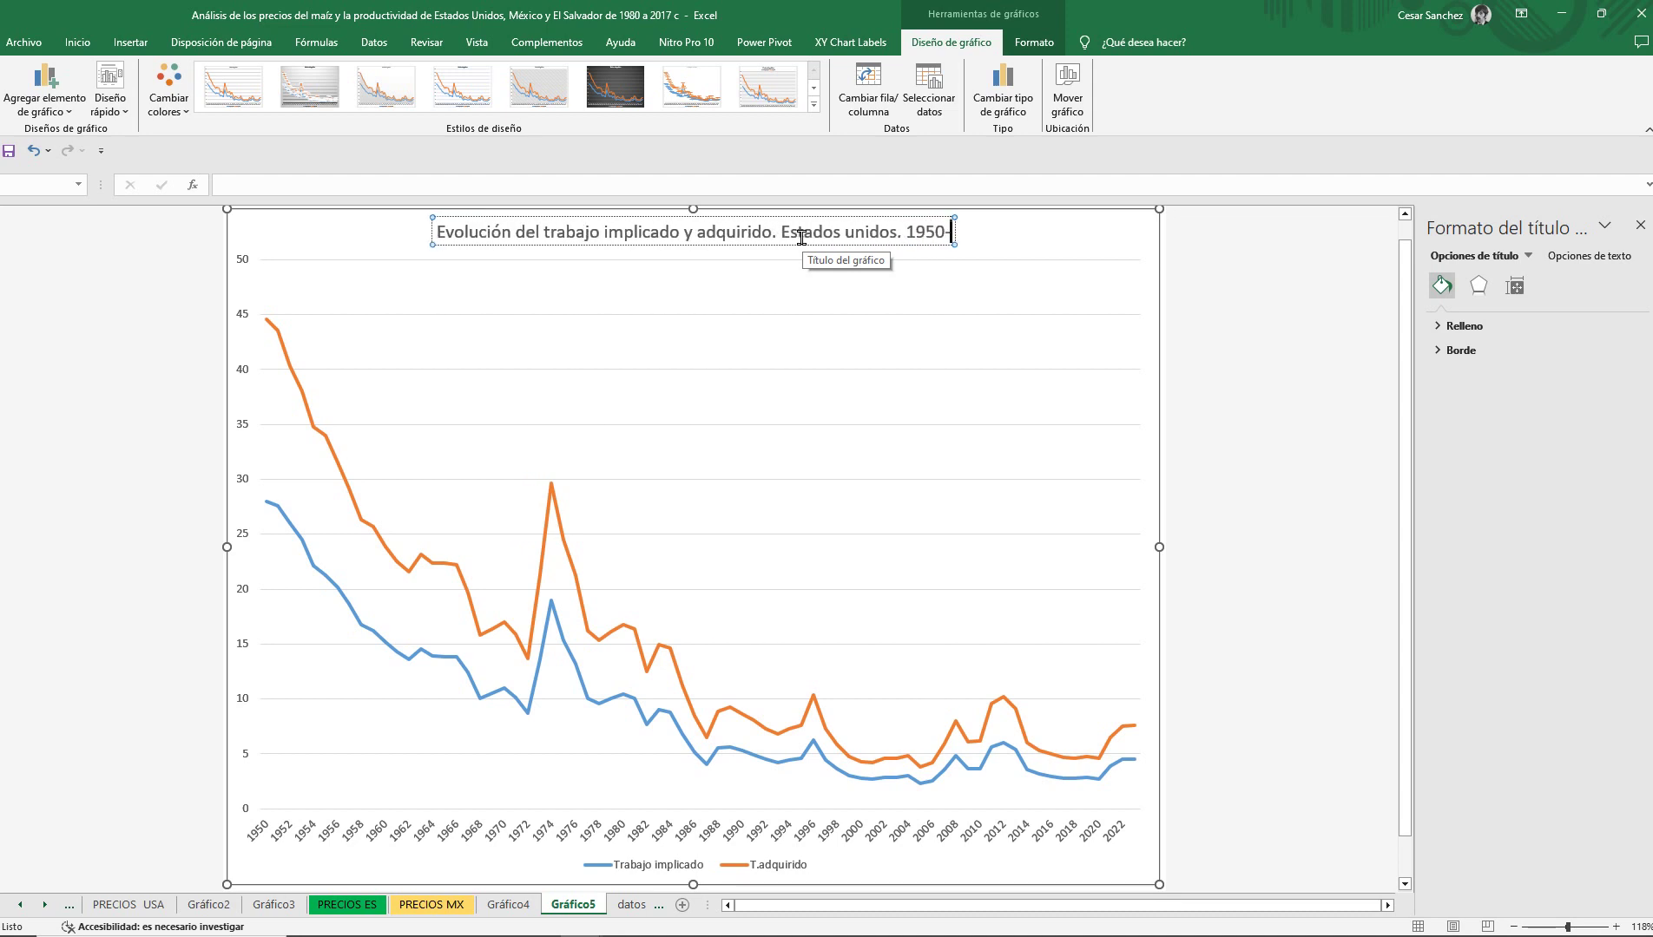
type("2022")
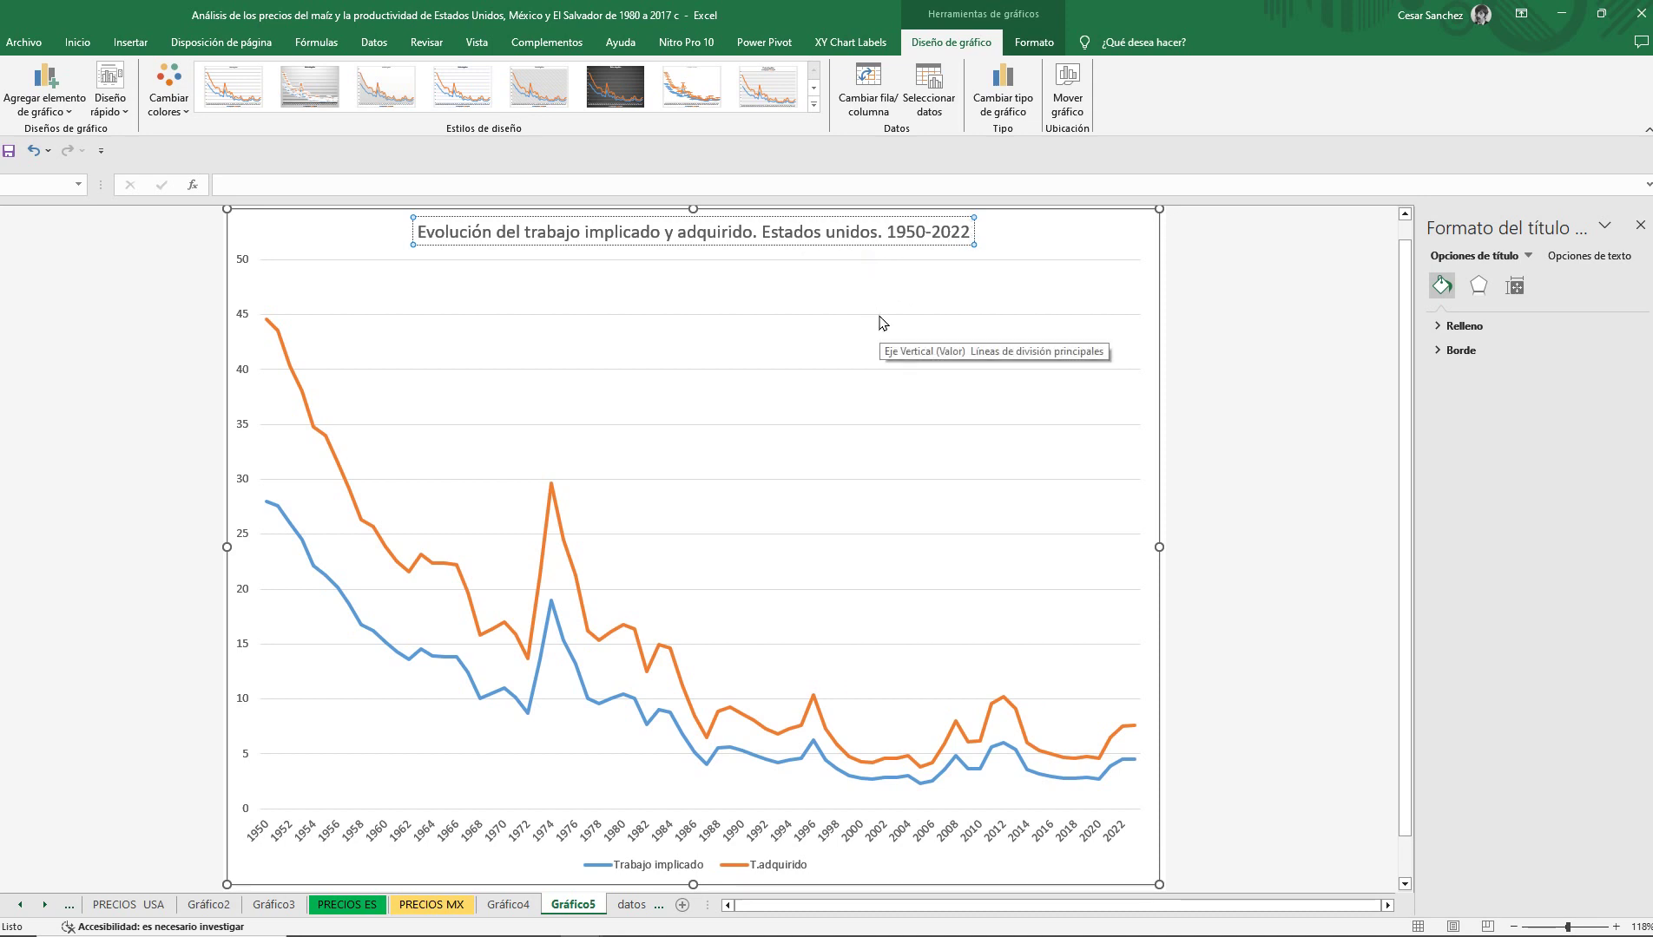
left_click(838, 399)
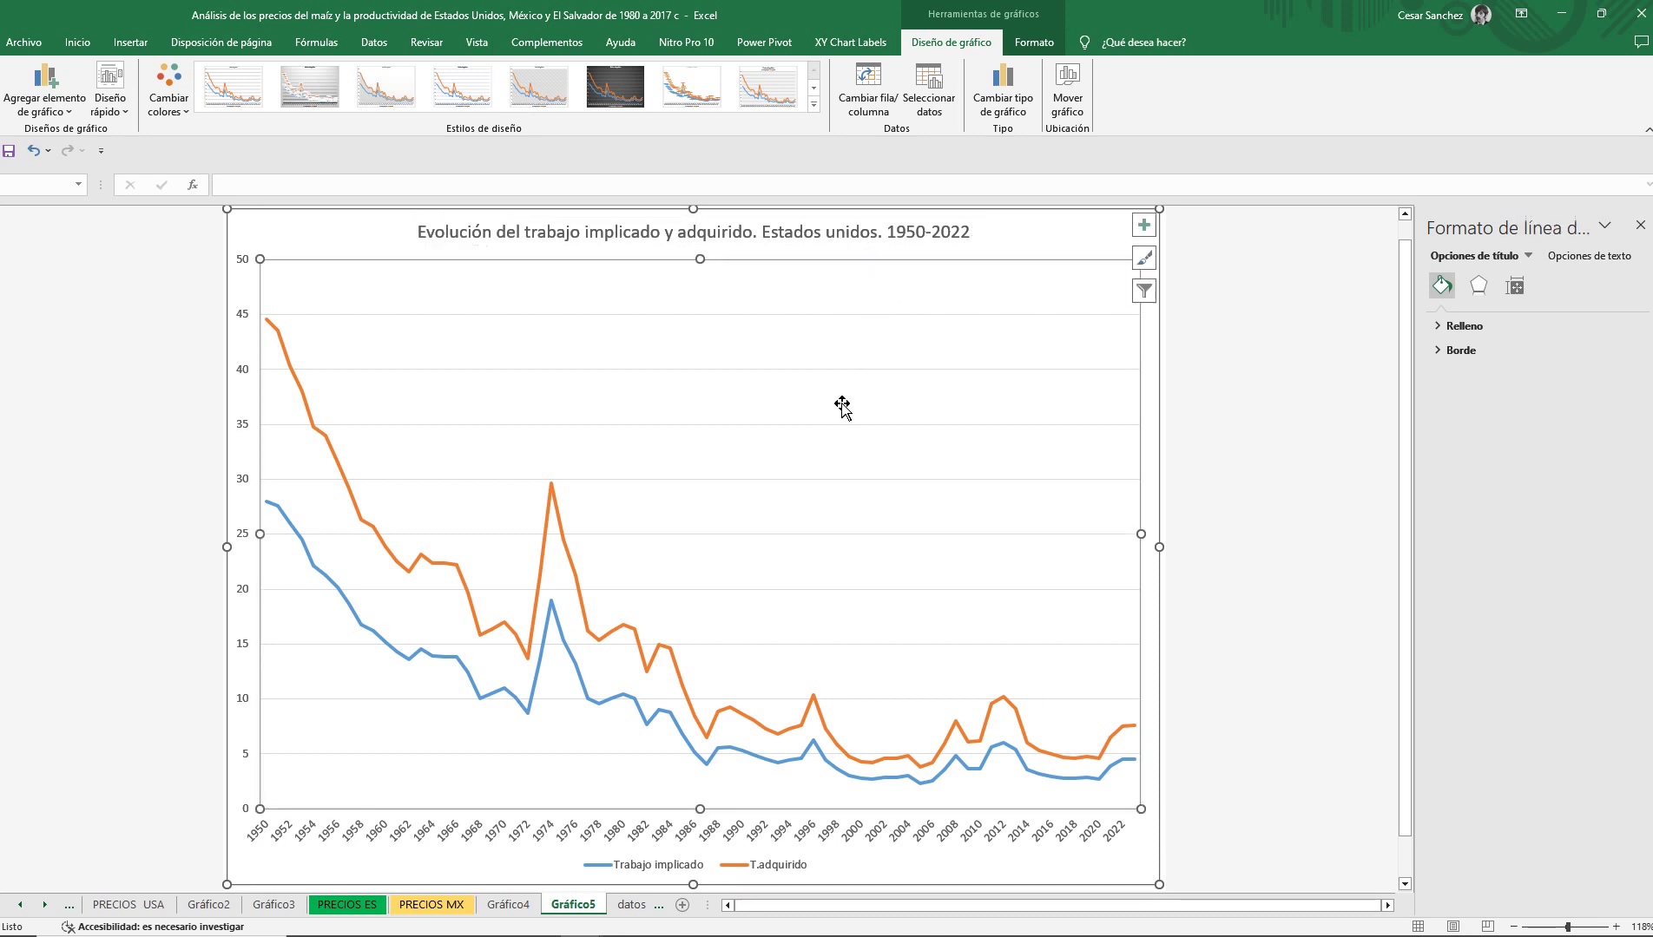
Format the Gráfico5 vertical axis line as a solid black line with a width of 1.25 pt.
left_click(588, 241)
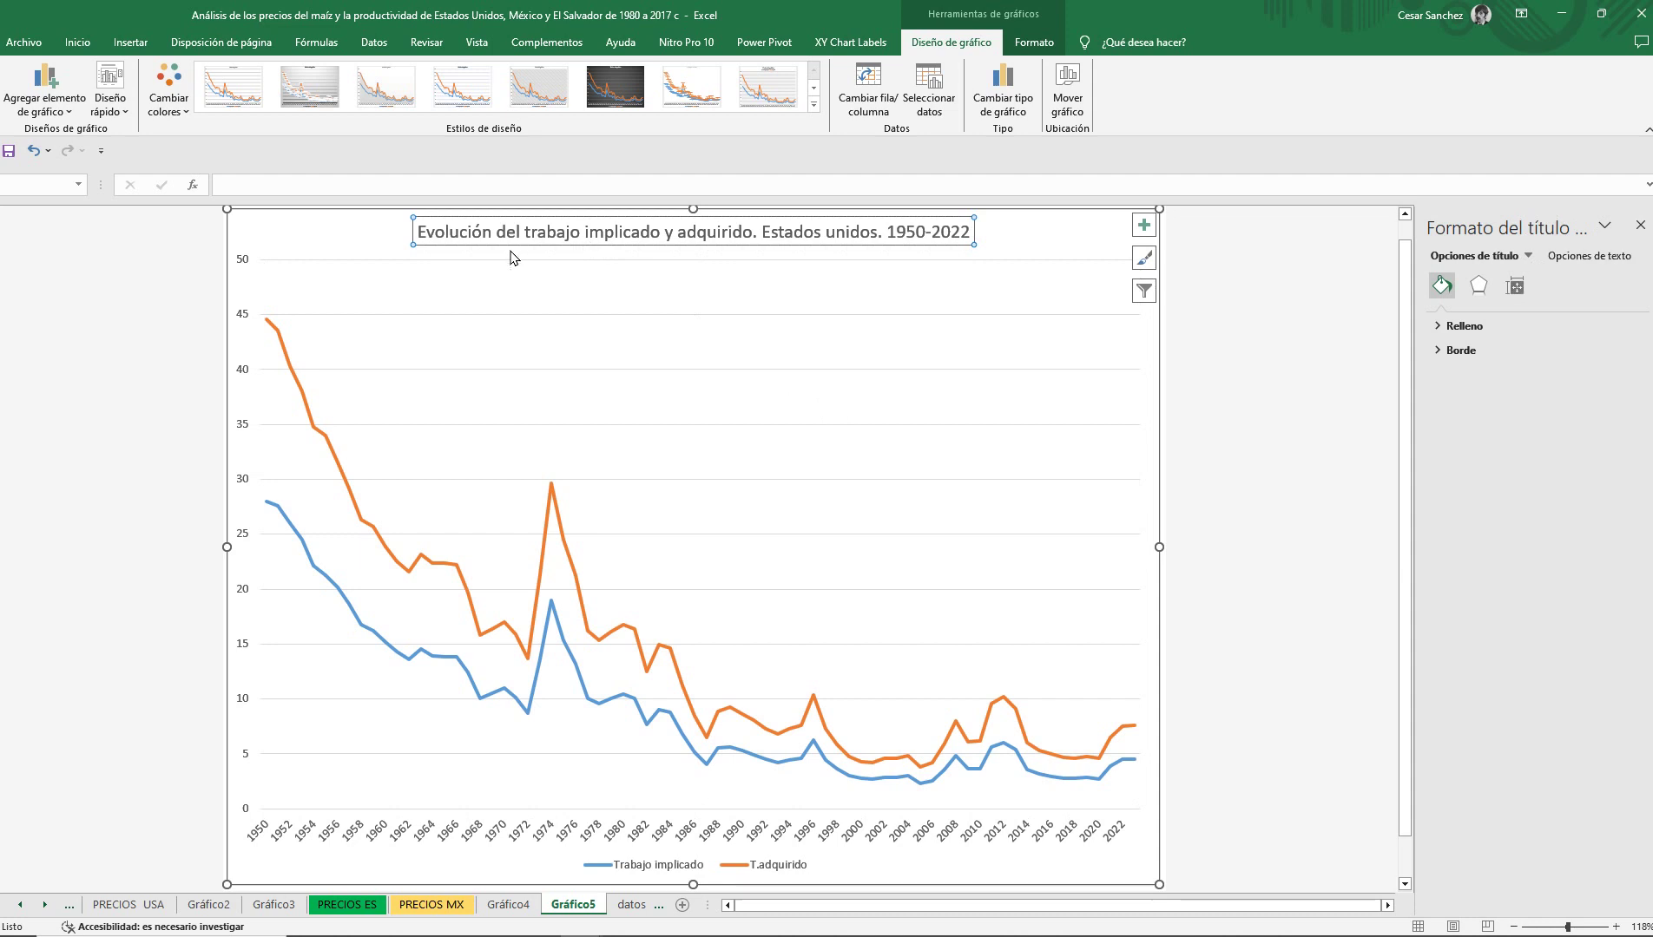
left_click(241, 488)
right_click(242, 488)
left_click(313, 673)
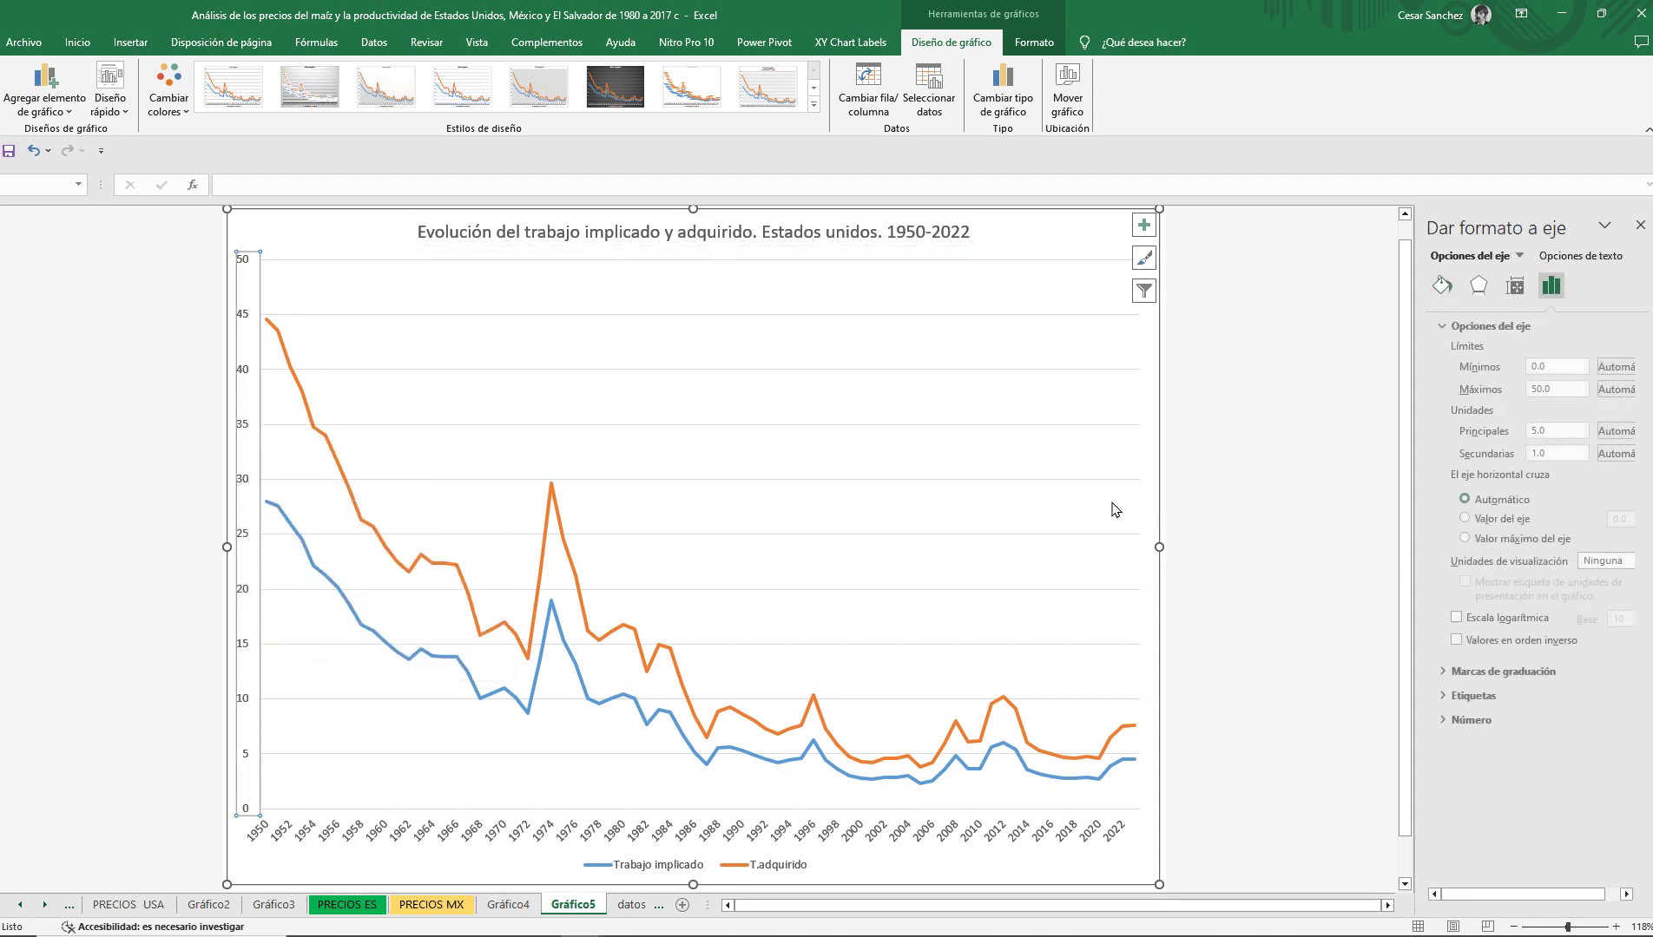
left_click(1443, 286)
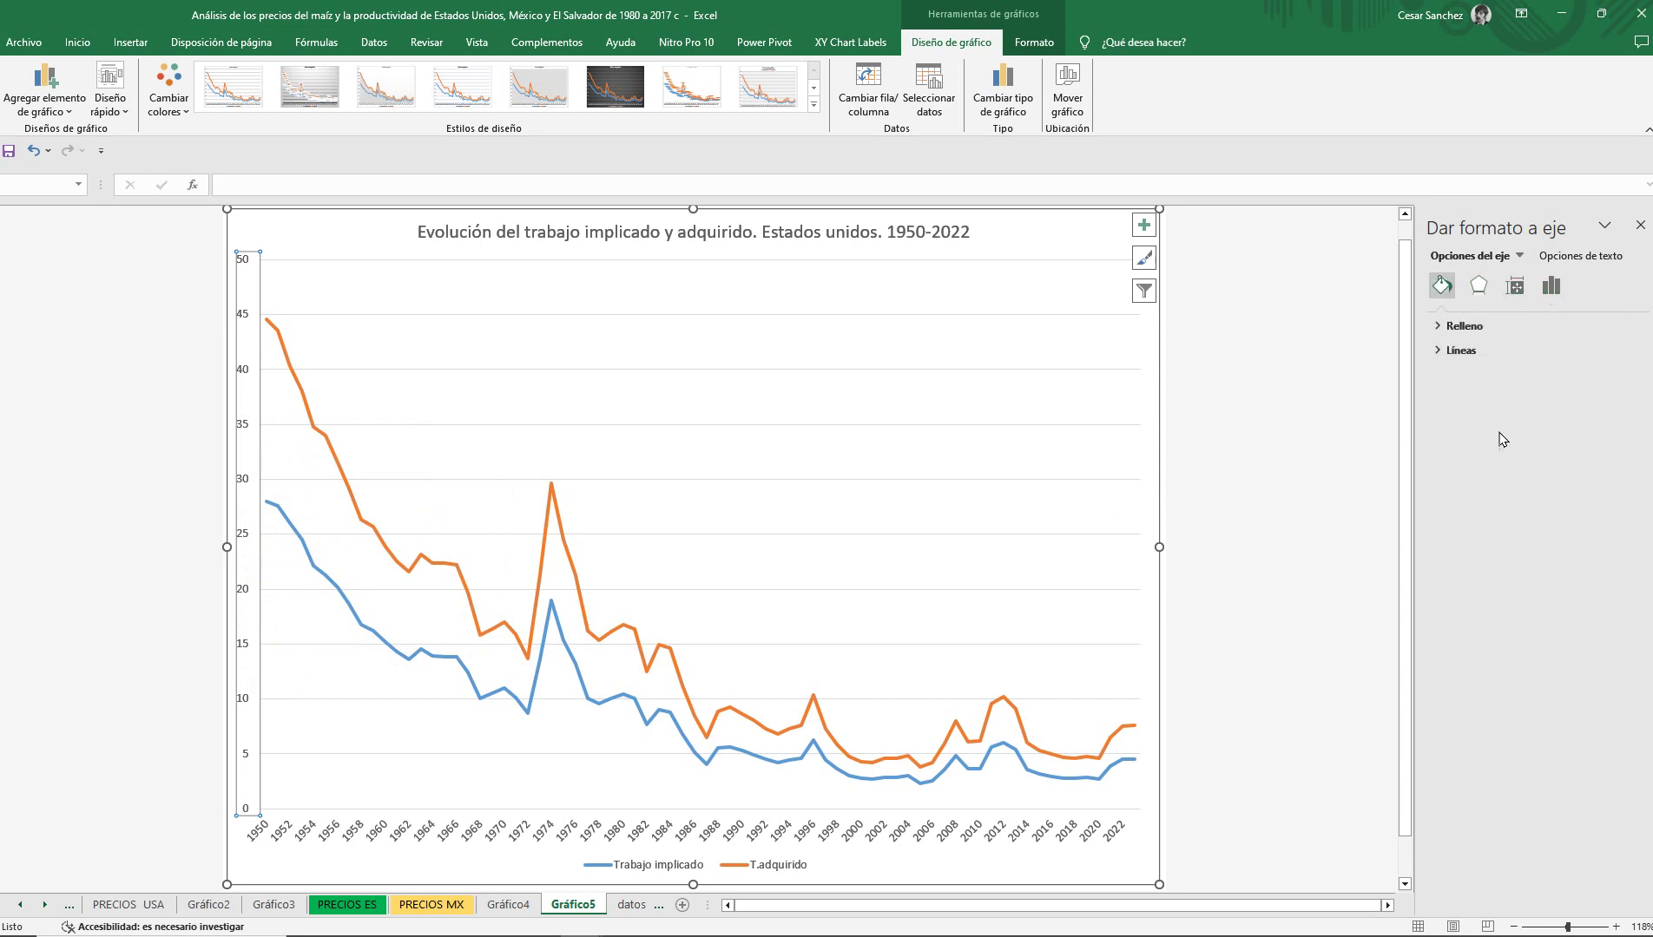
left_click(1461, 351)
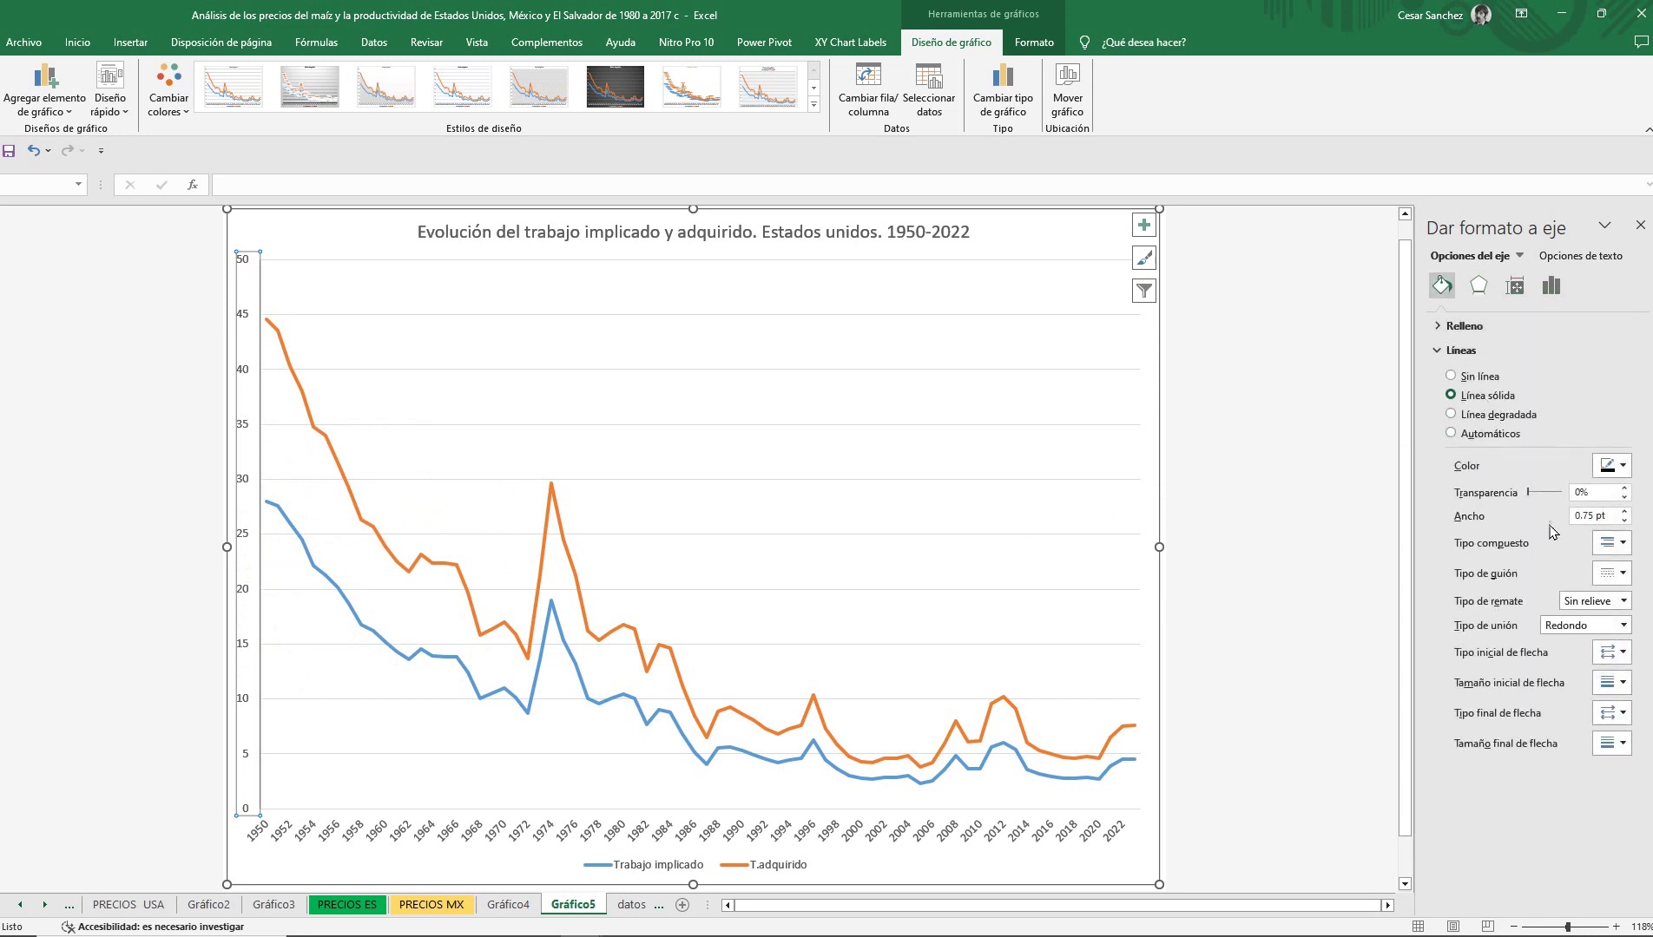
left_click(1623, 512)
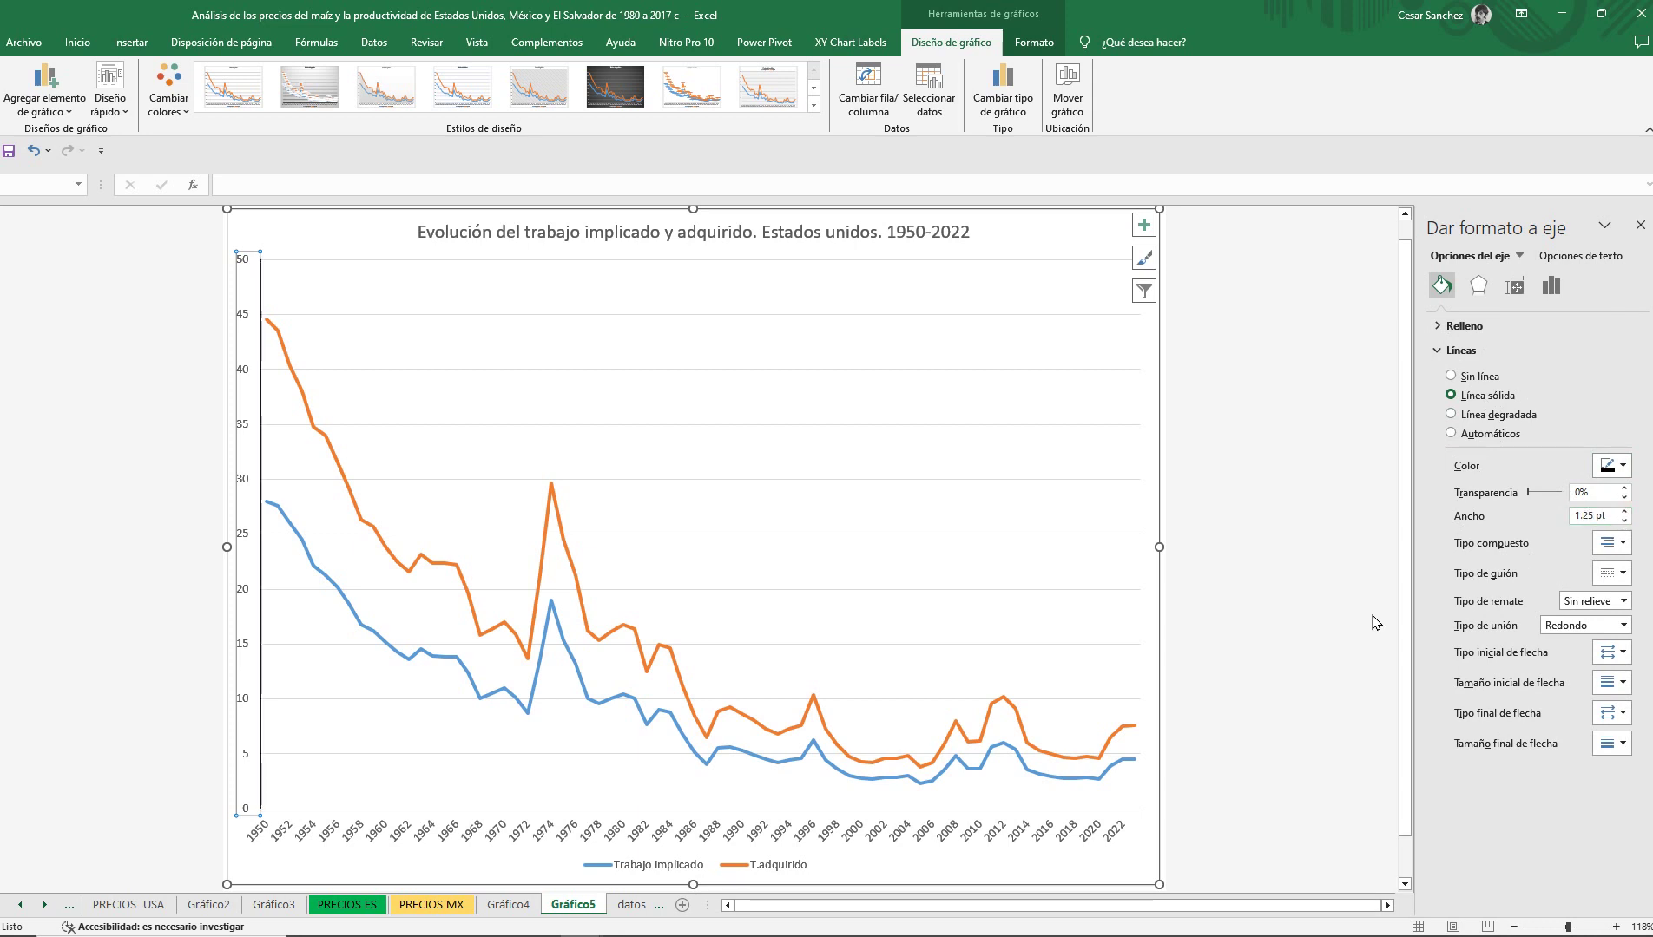
Delete the major horizontal gridlines from the chart's plot area.
left_click(1212, 677)
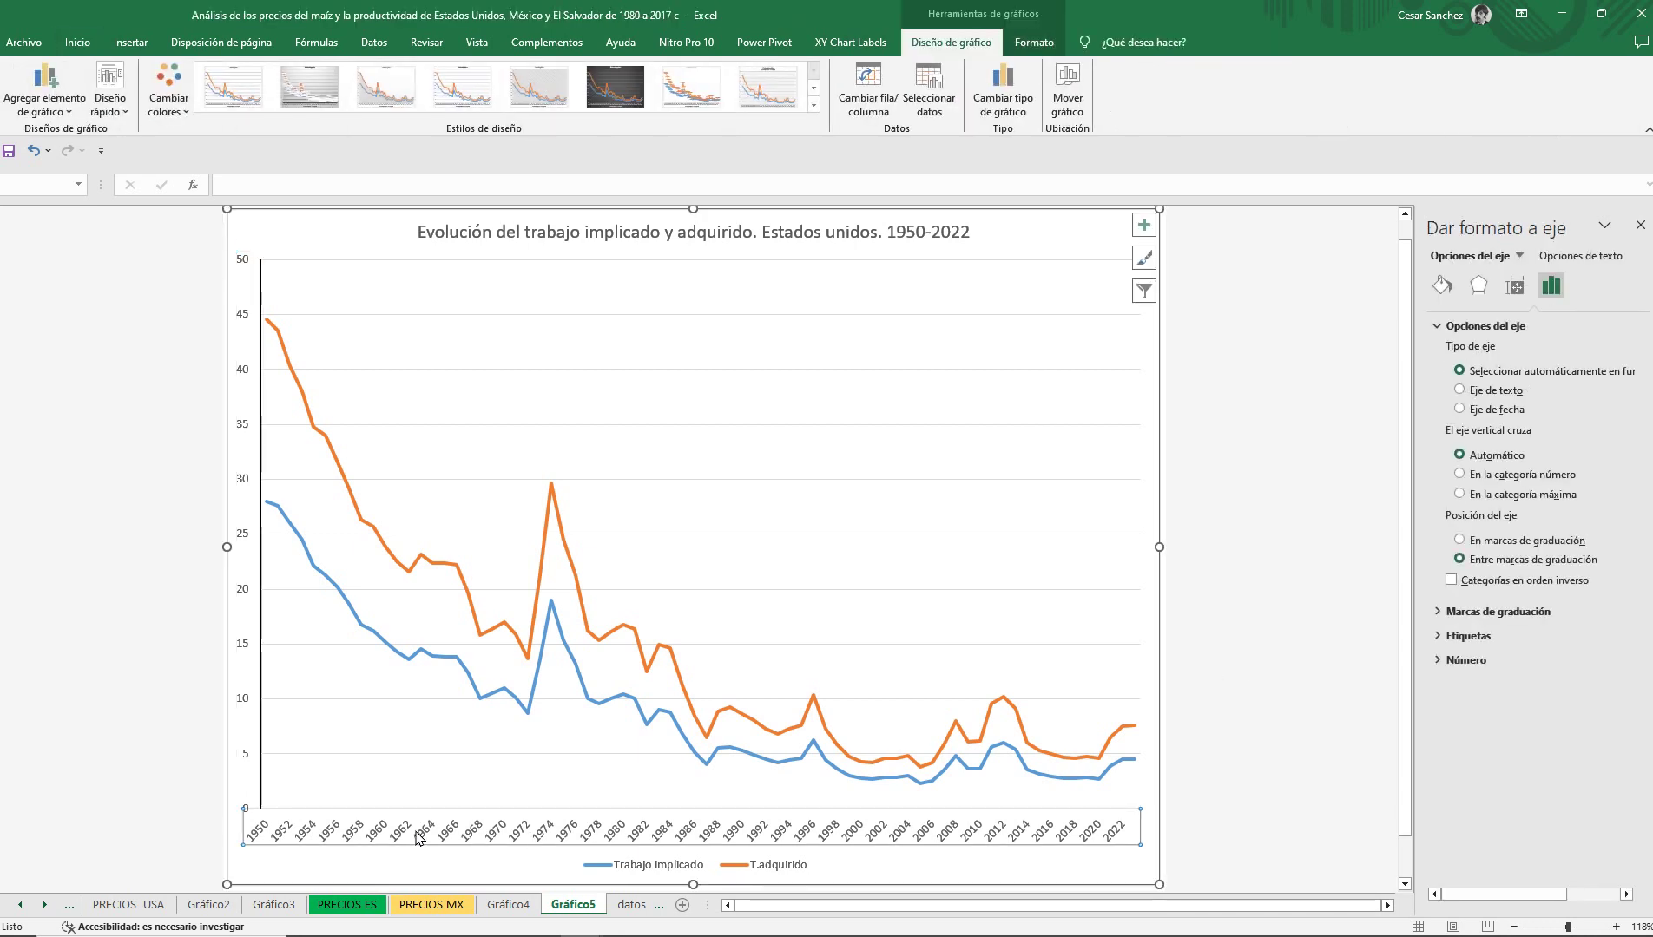
left_click(913, 688)
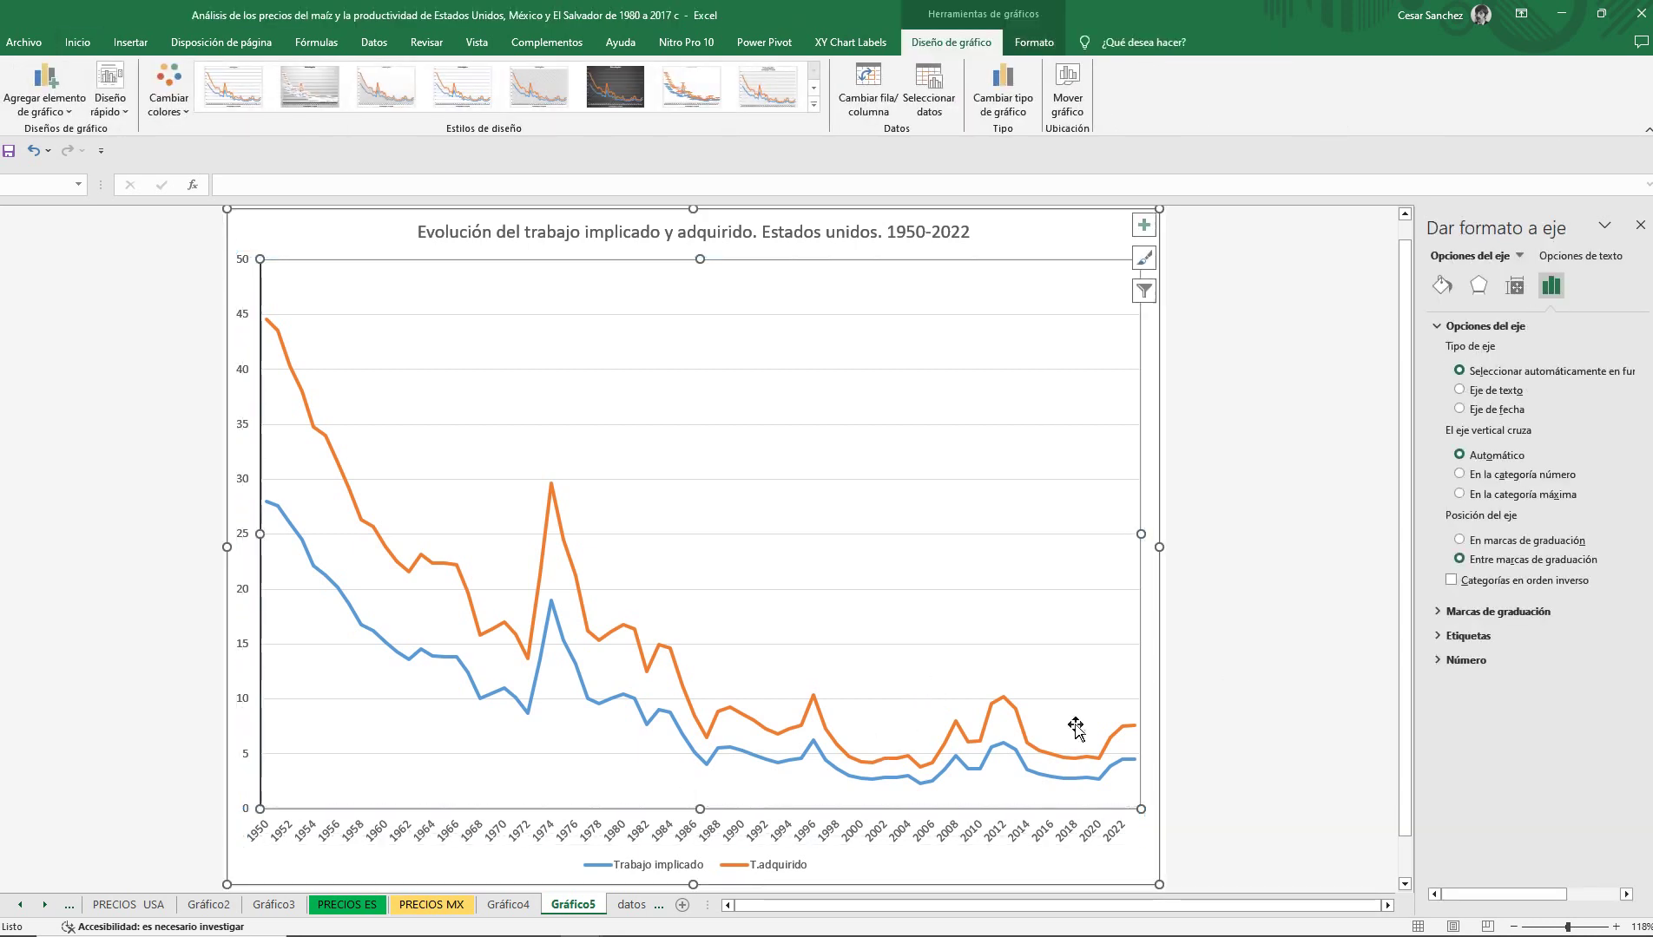
left_click(858, 644)
key("Delete")
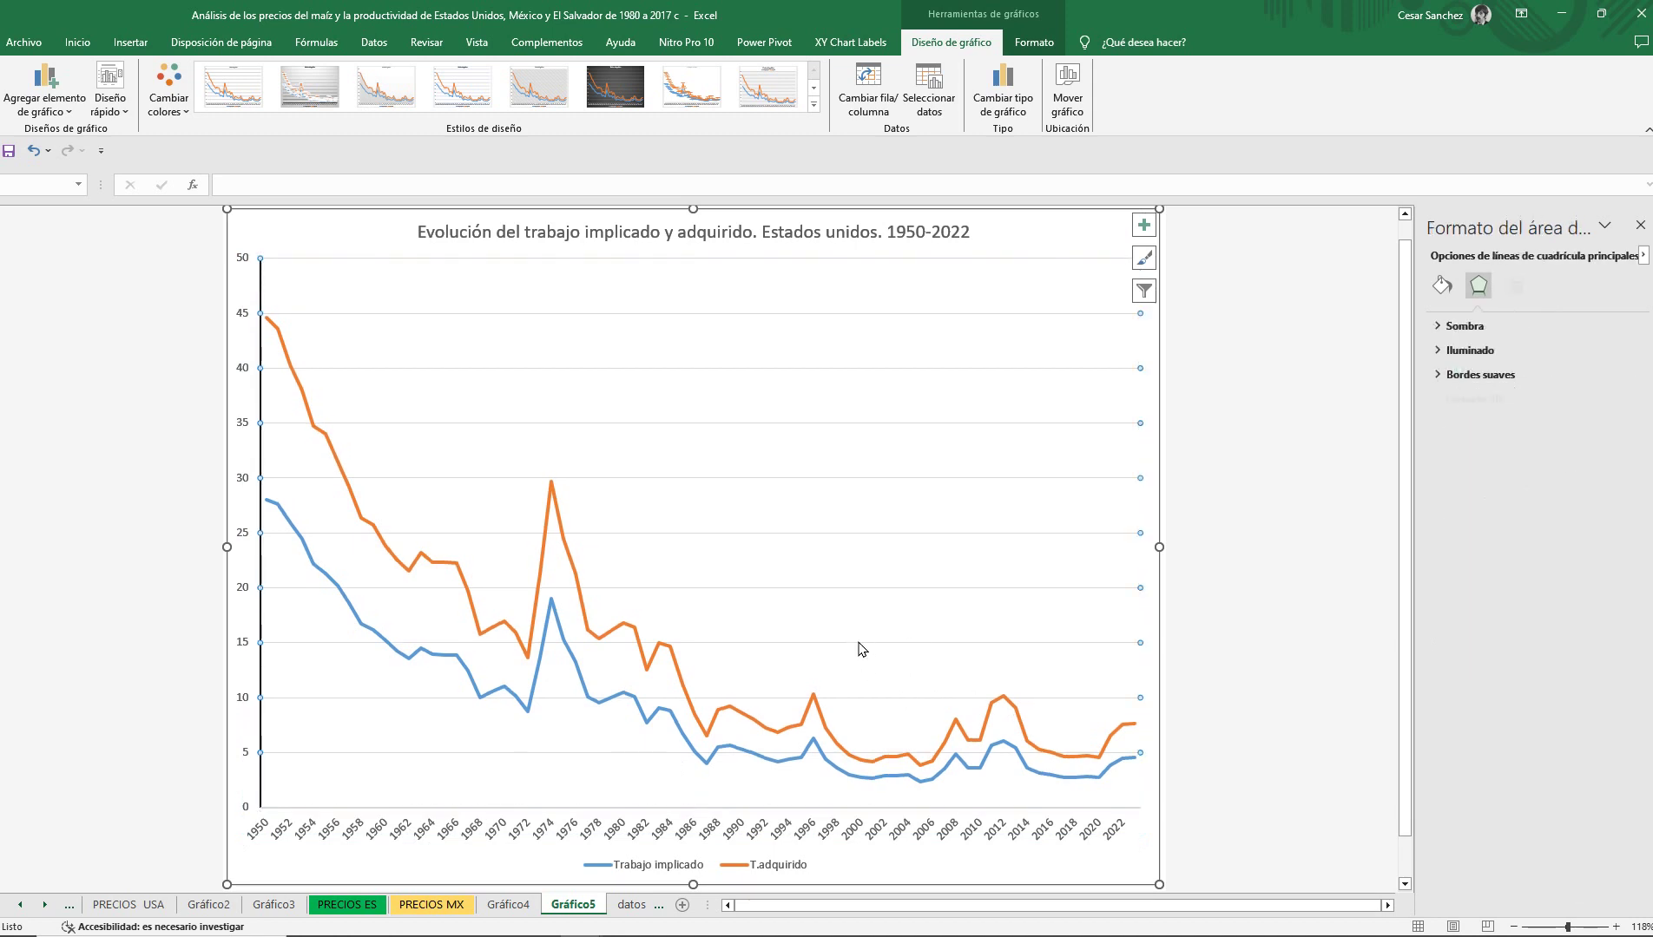
left_click(1285, 580)
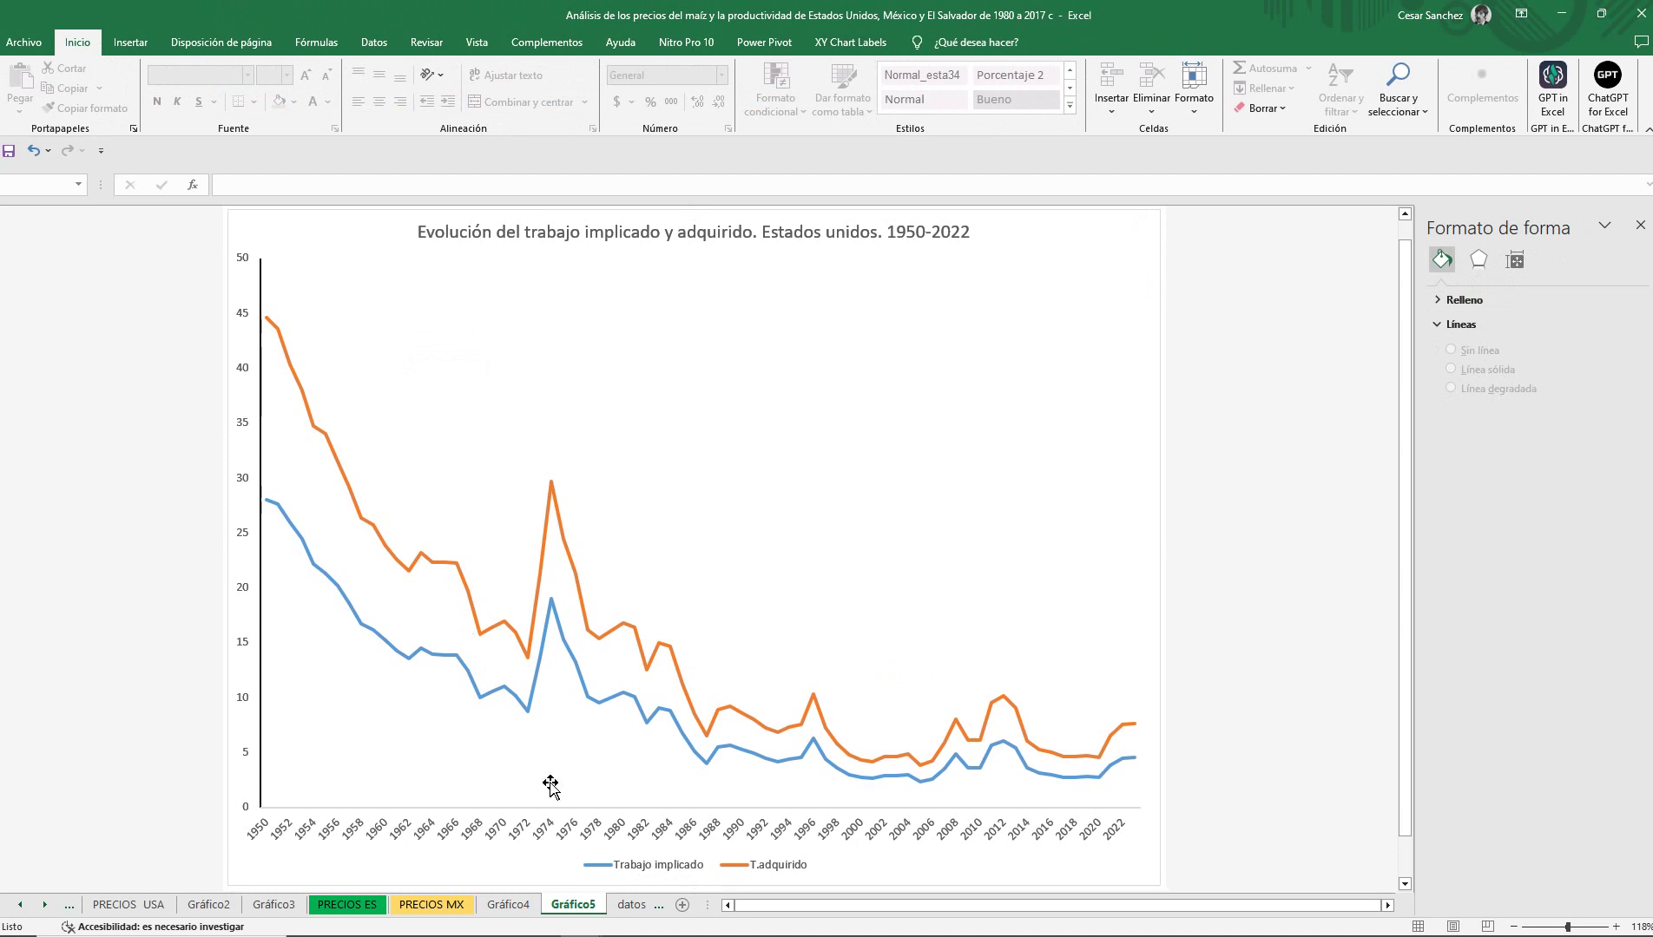
Enlarge the font of the year labels on the horizontal axis.
left_click(593, 830)
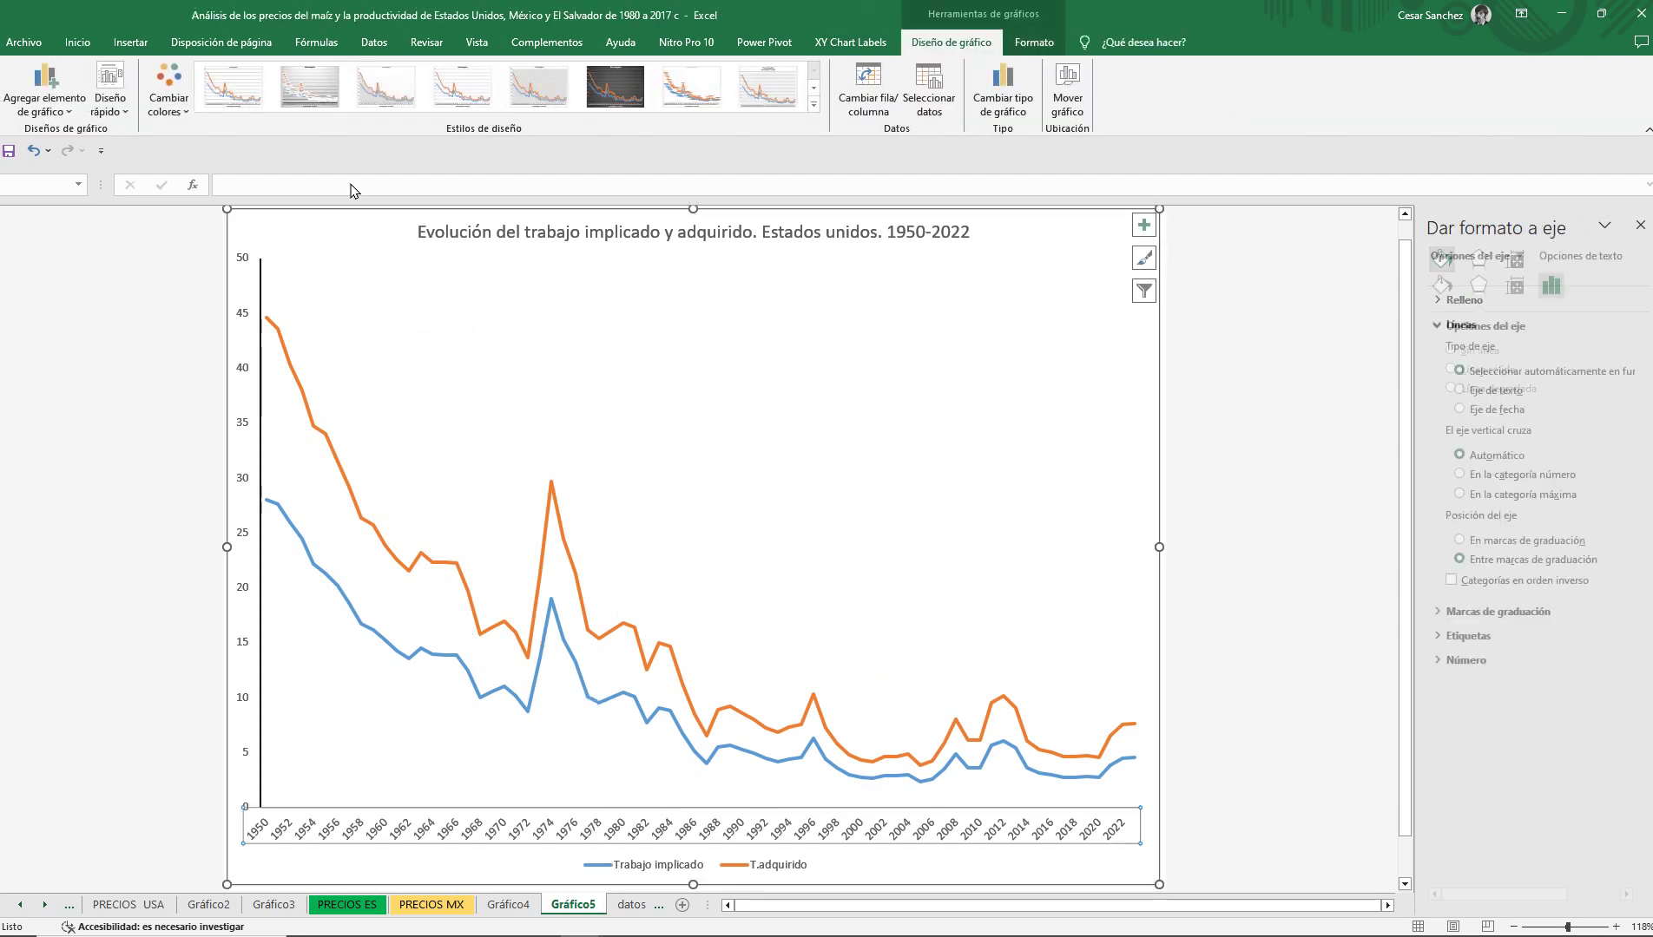
left_click(77, 42)
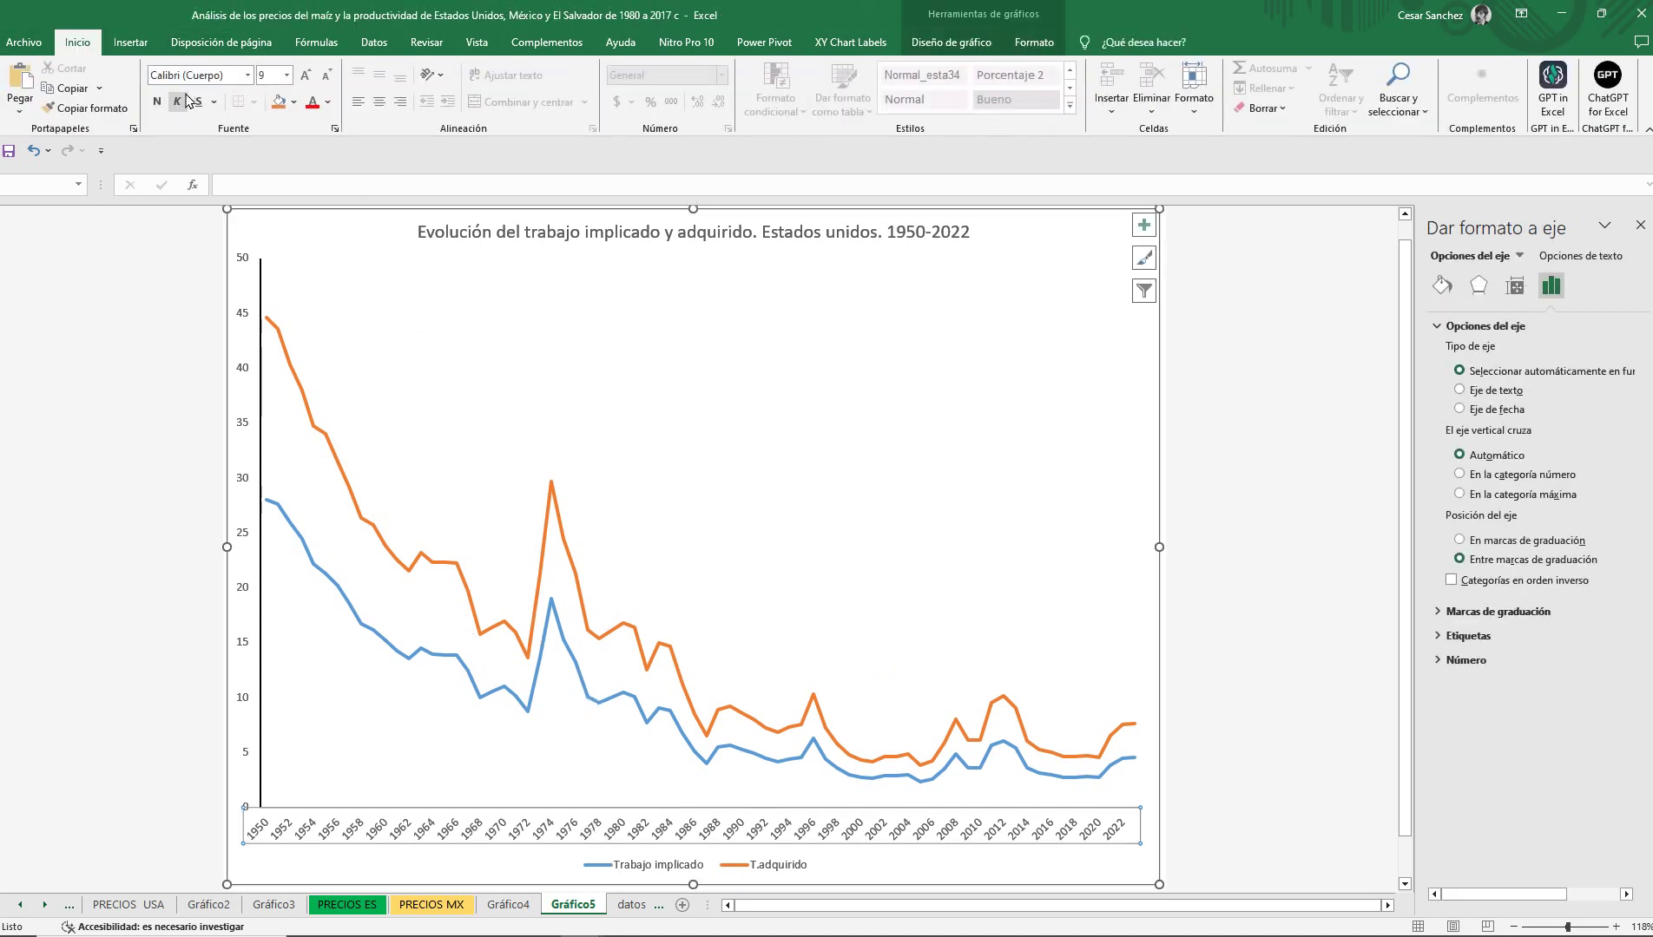
left_click(305, 74)
left_click(305, 74)
left_click(305, 75)
left_click(304, 74)
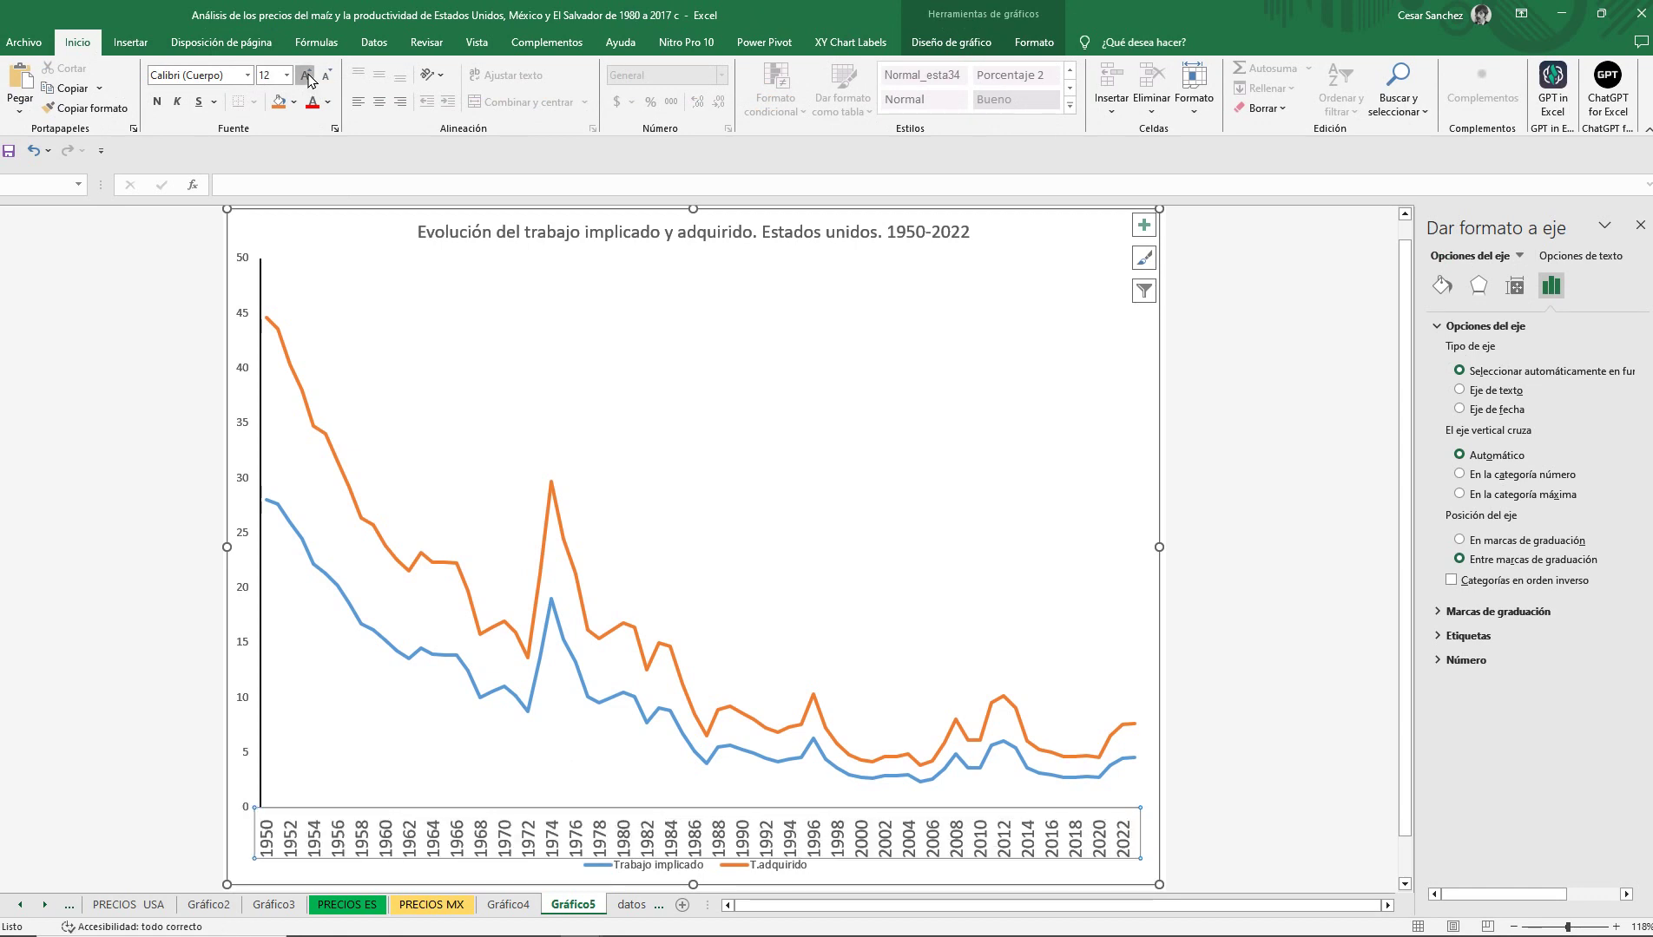
left_click(305, 75)
Enlarge the font of the numbers on the vertical axis.
left_click(247, 589)
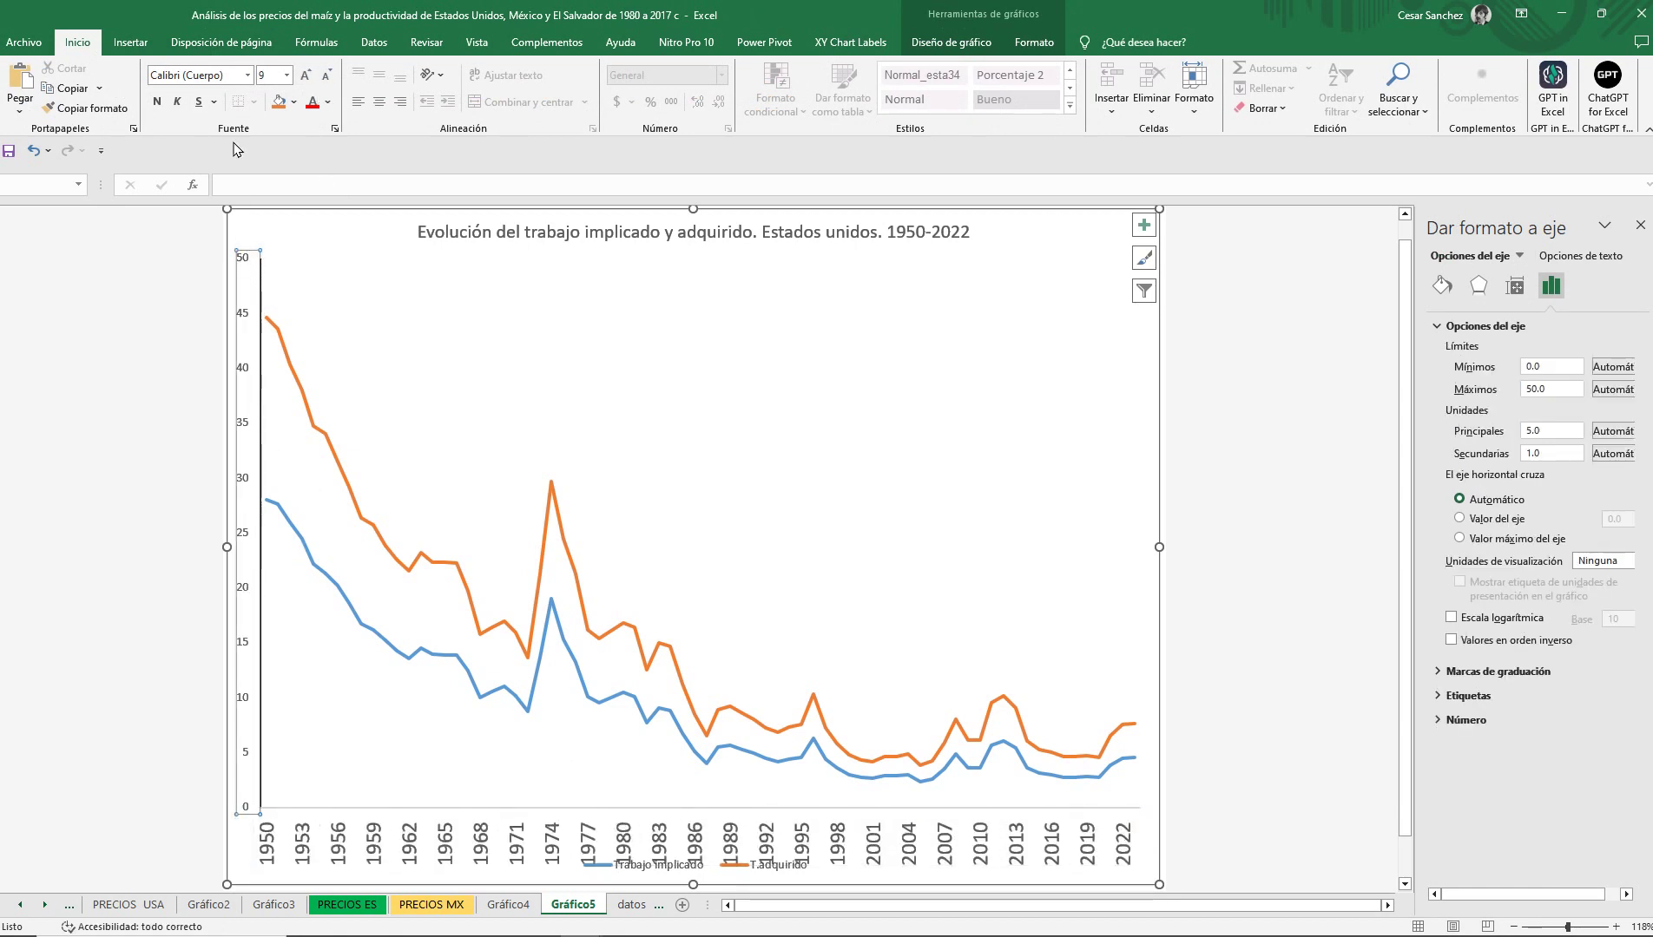
left_click(305, 75)
left_click(305, 75)
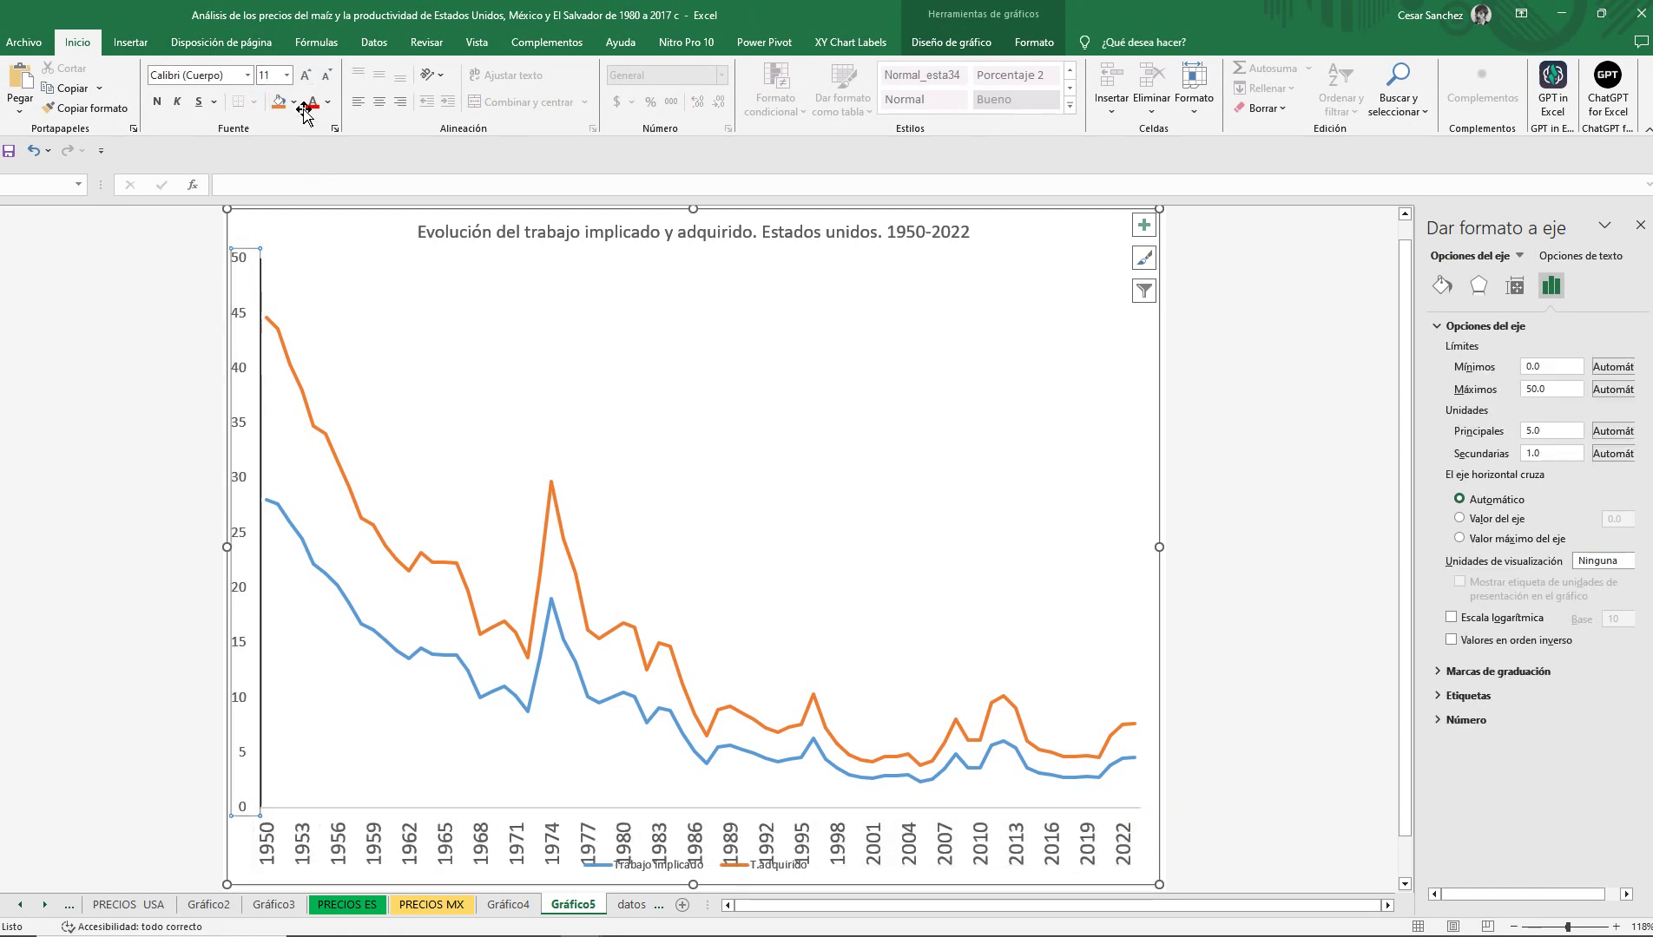
left_click(304, 77)
left_click(305, 77)
Set all text in the chart to automatic black and font size 14.
left_click(274, 222)
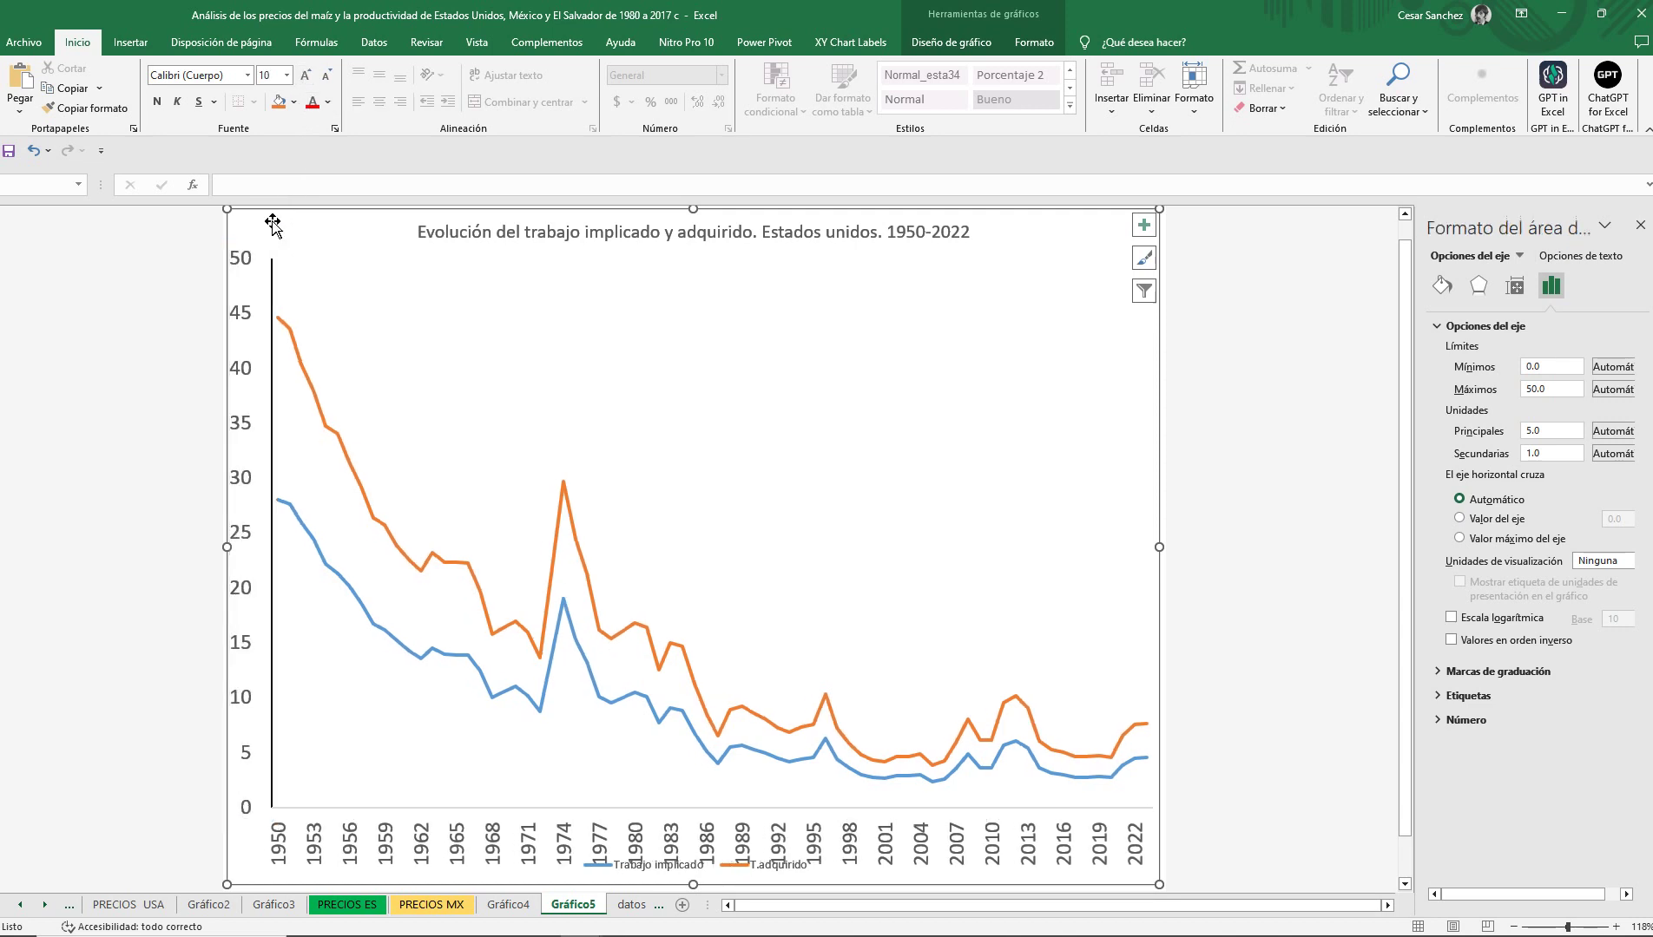
left_click(327, 101)
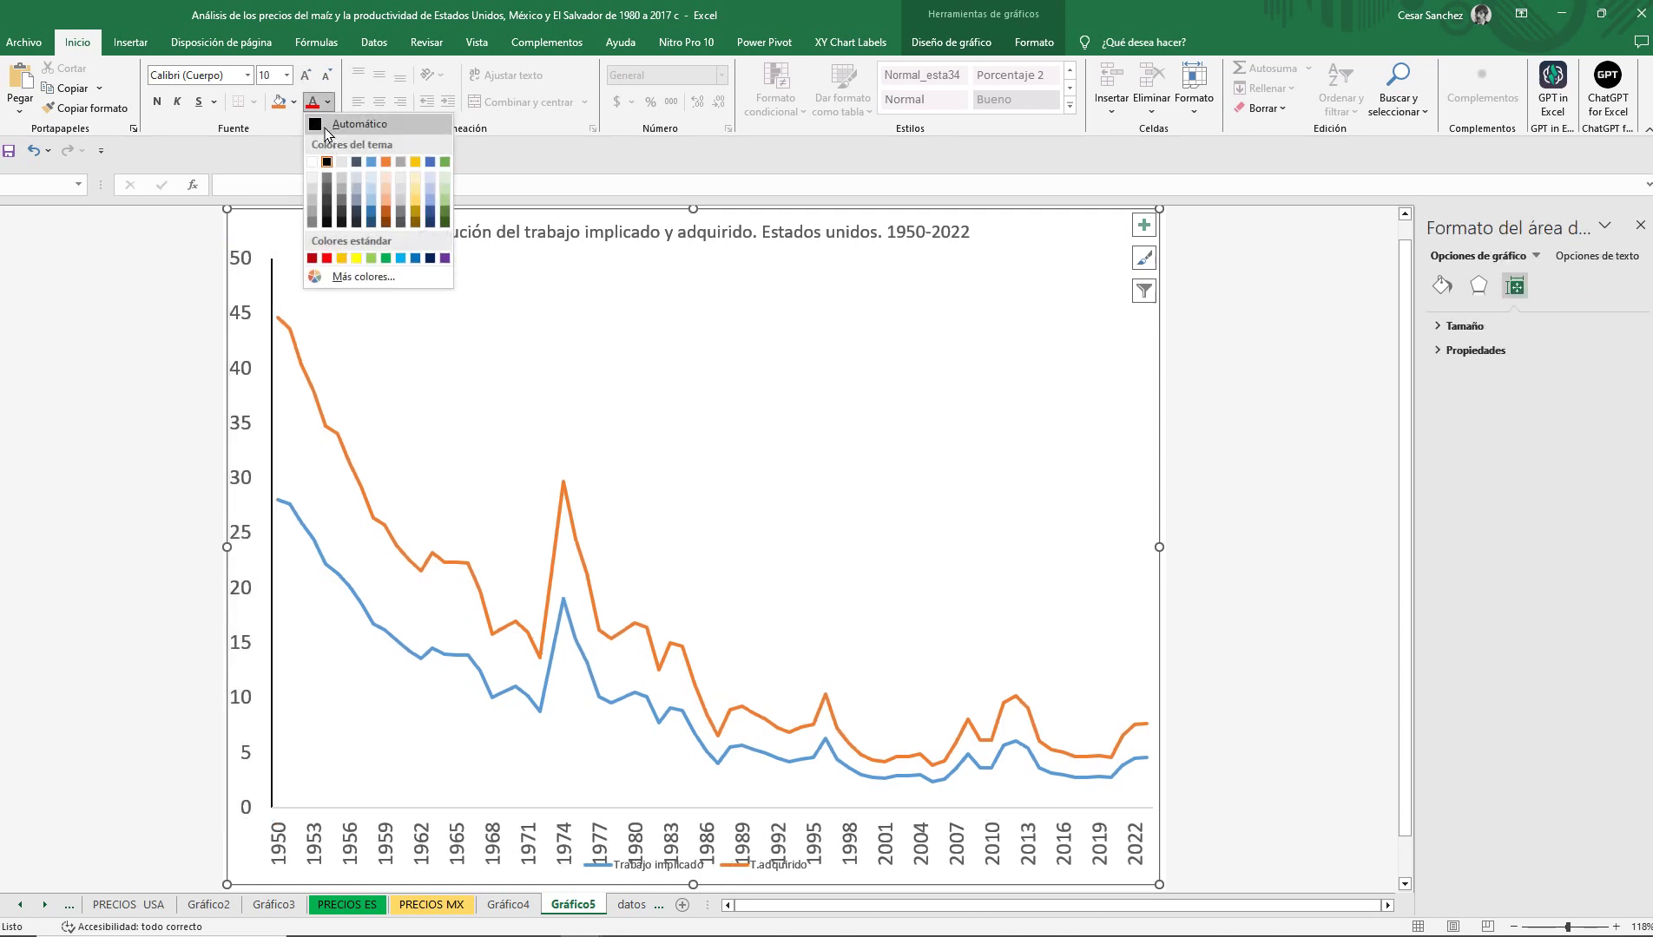
left_click(328, 130)
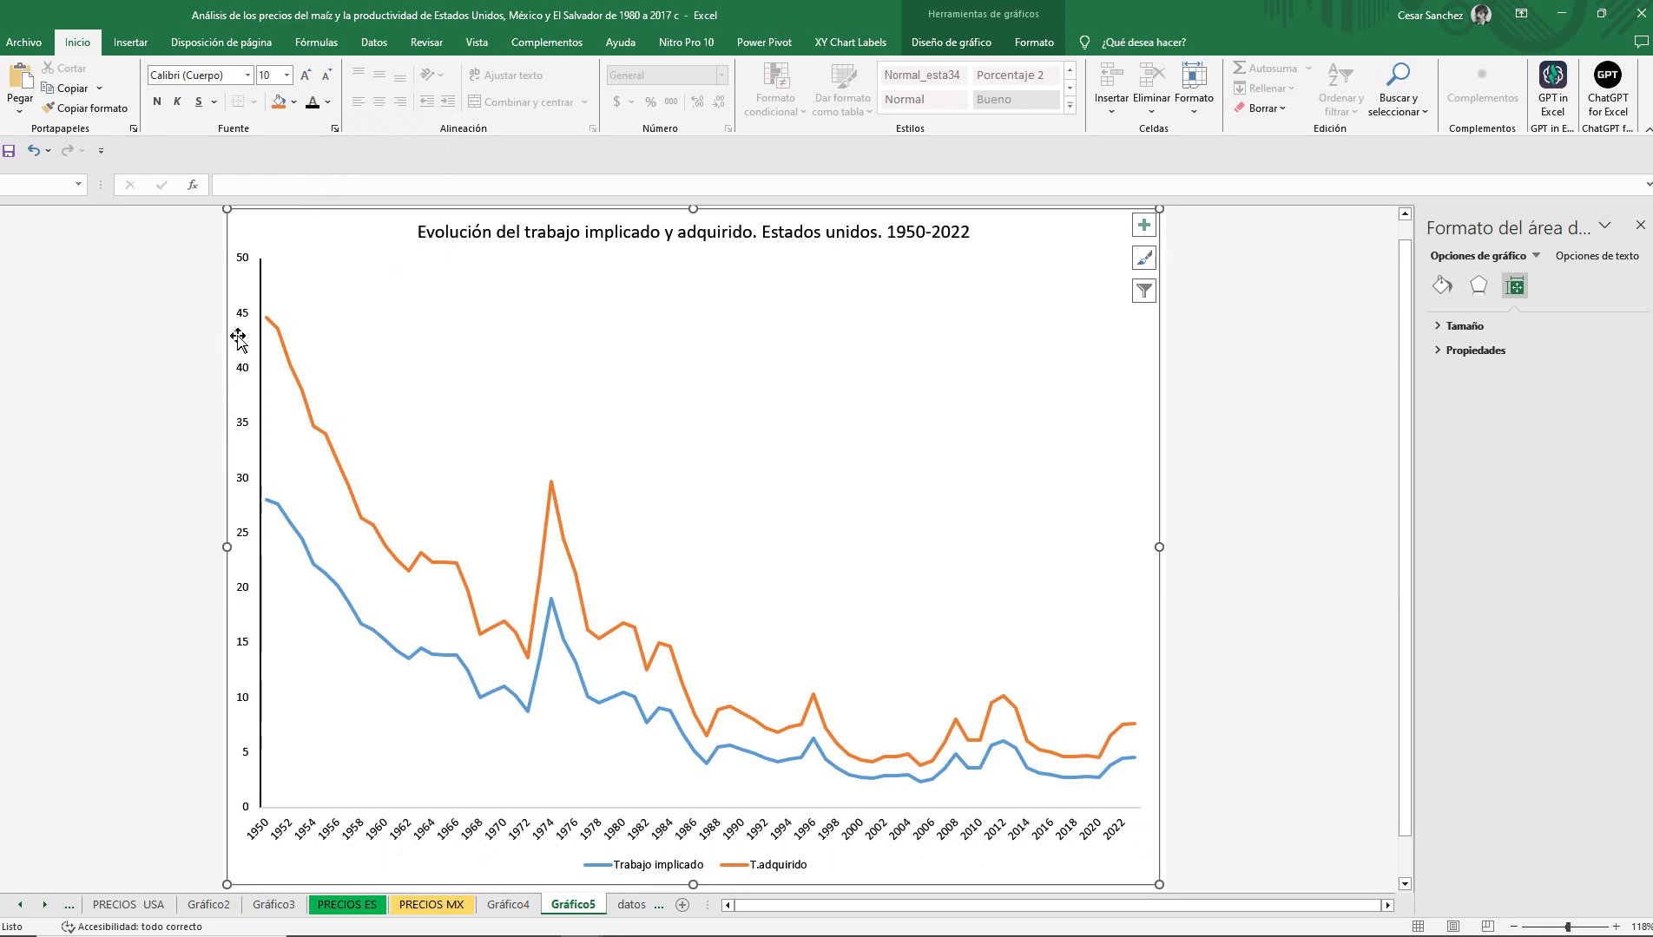
left_click(304, 77)
left_click(304, 77)
left_click(304, 76)
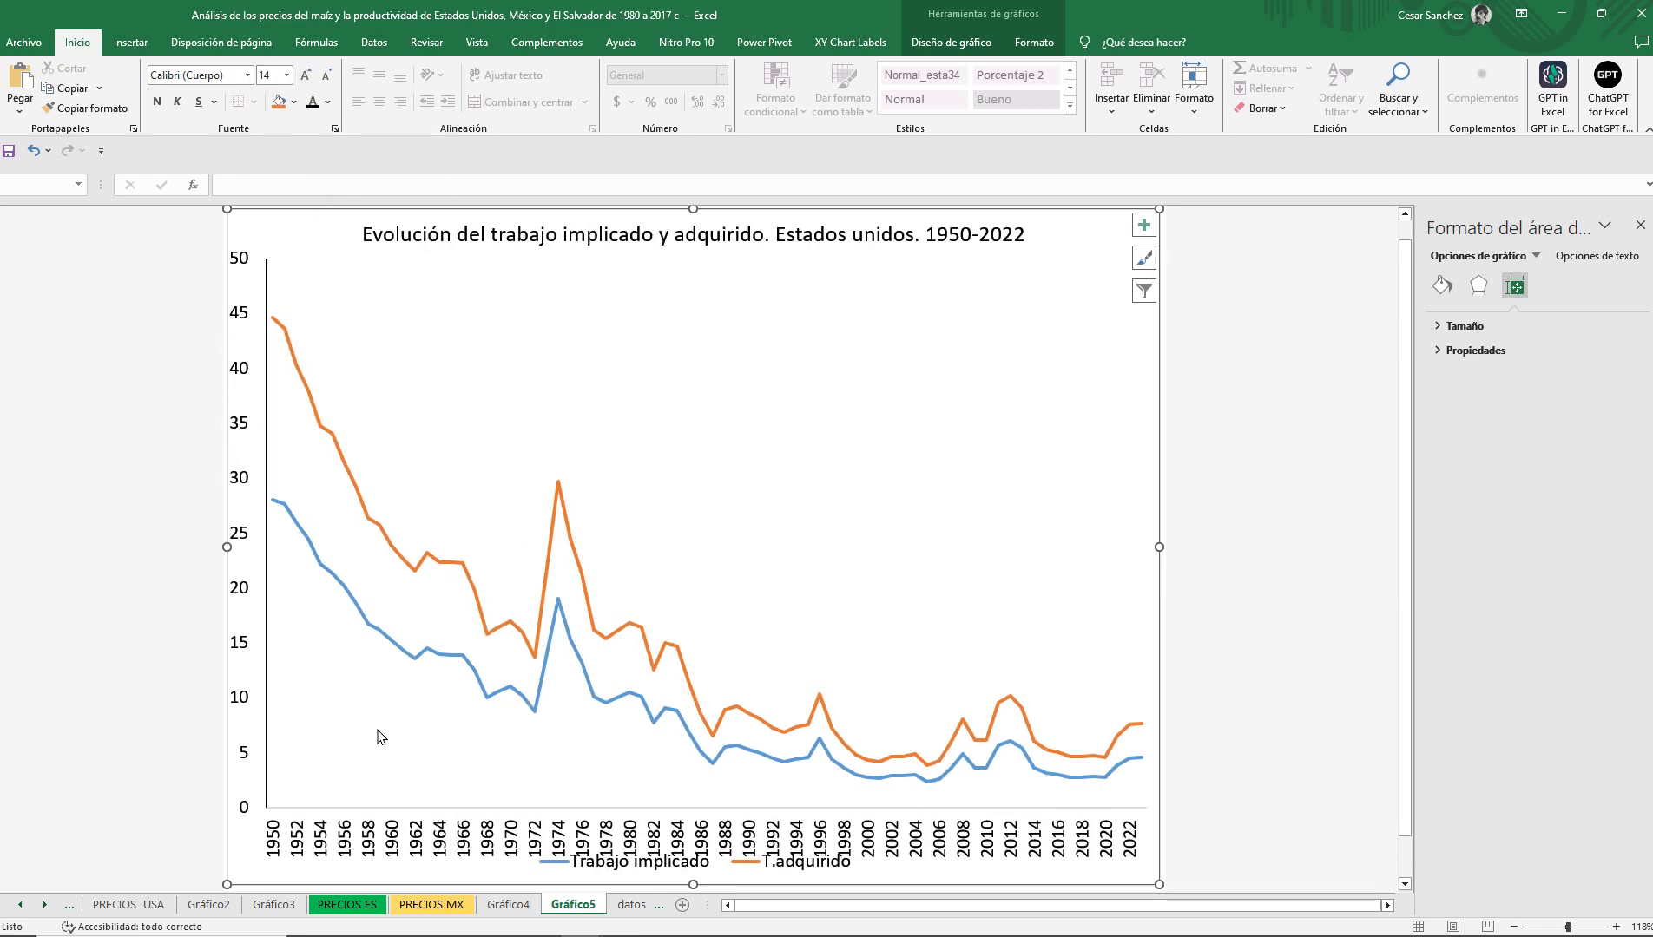
Set the color of the horizontal axis line to black.
left_click(349, 831)
right_click(349, 831)
left_click(395, 868)
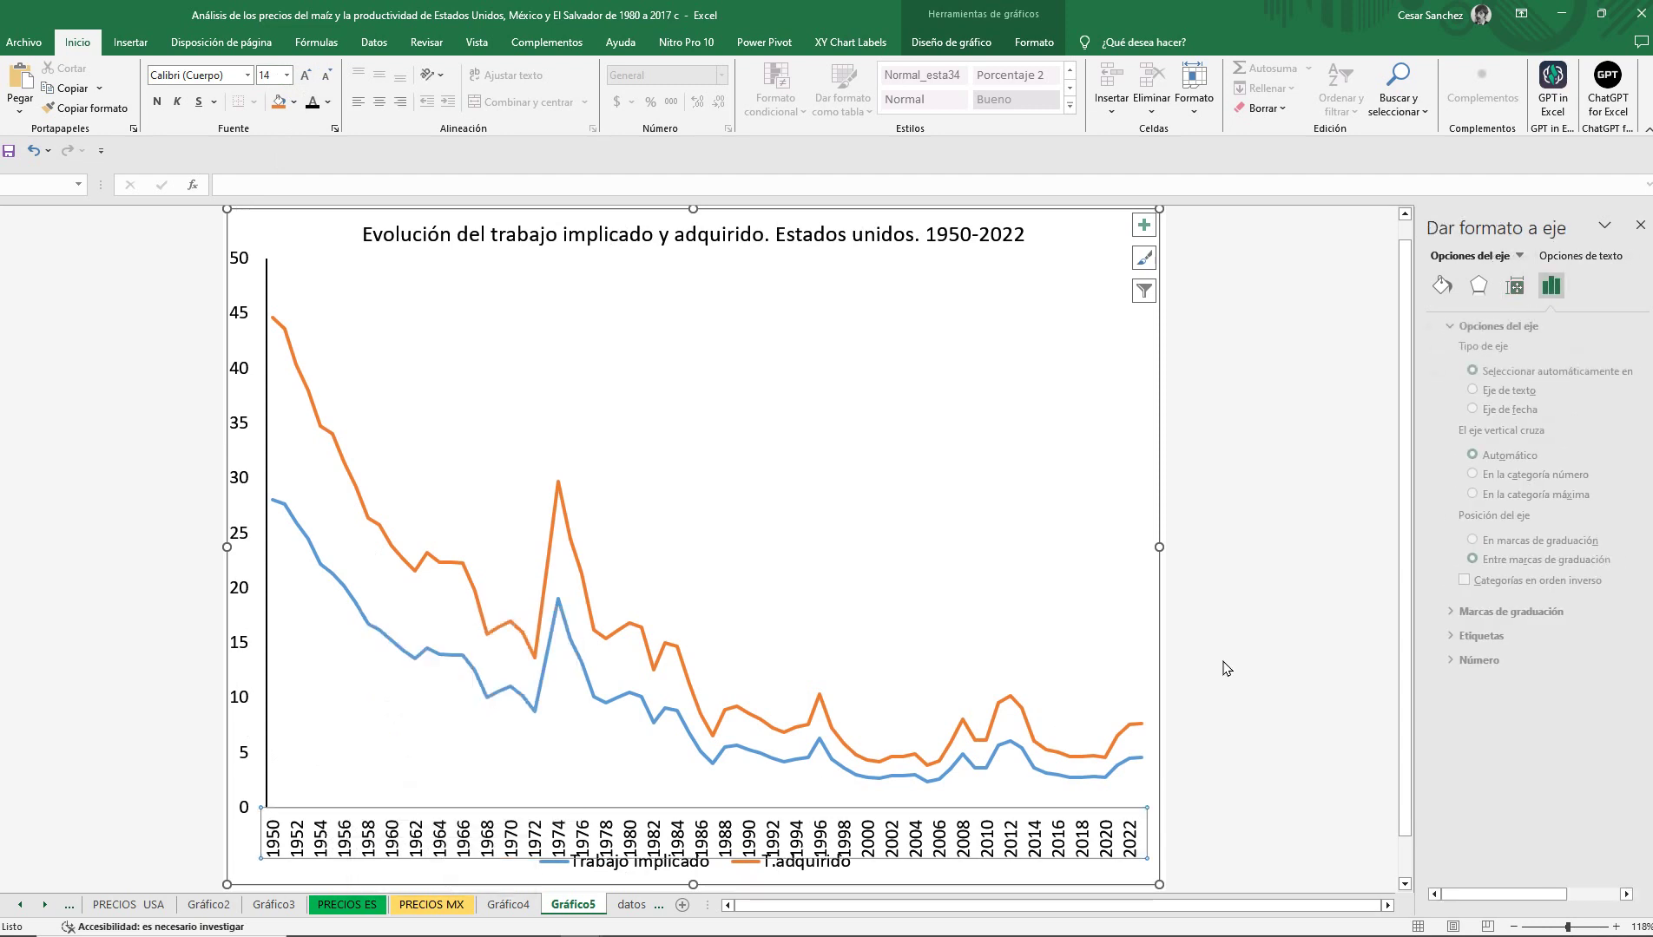
left_click(1442, 286)
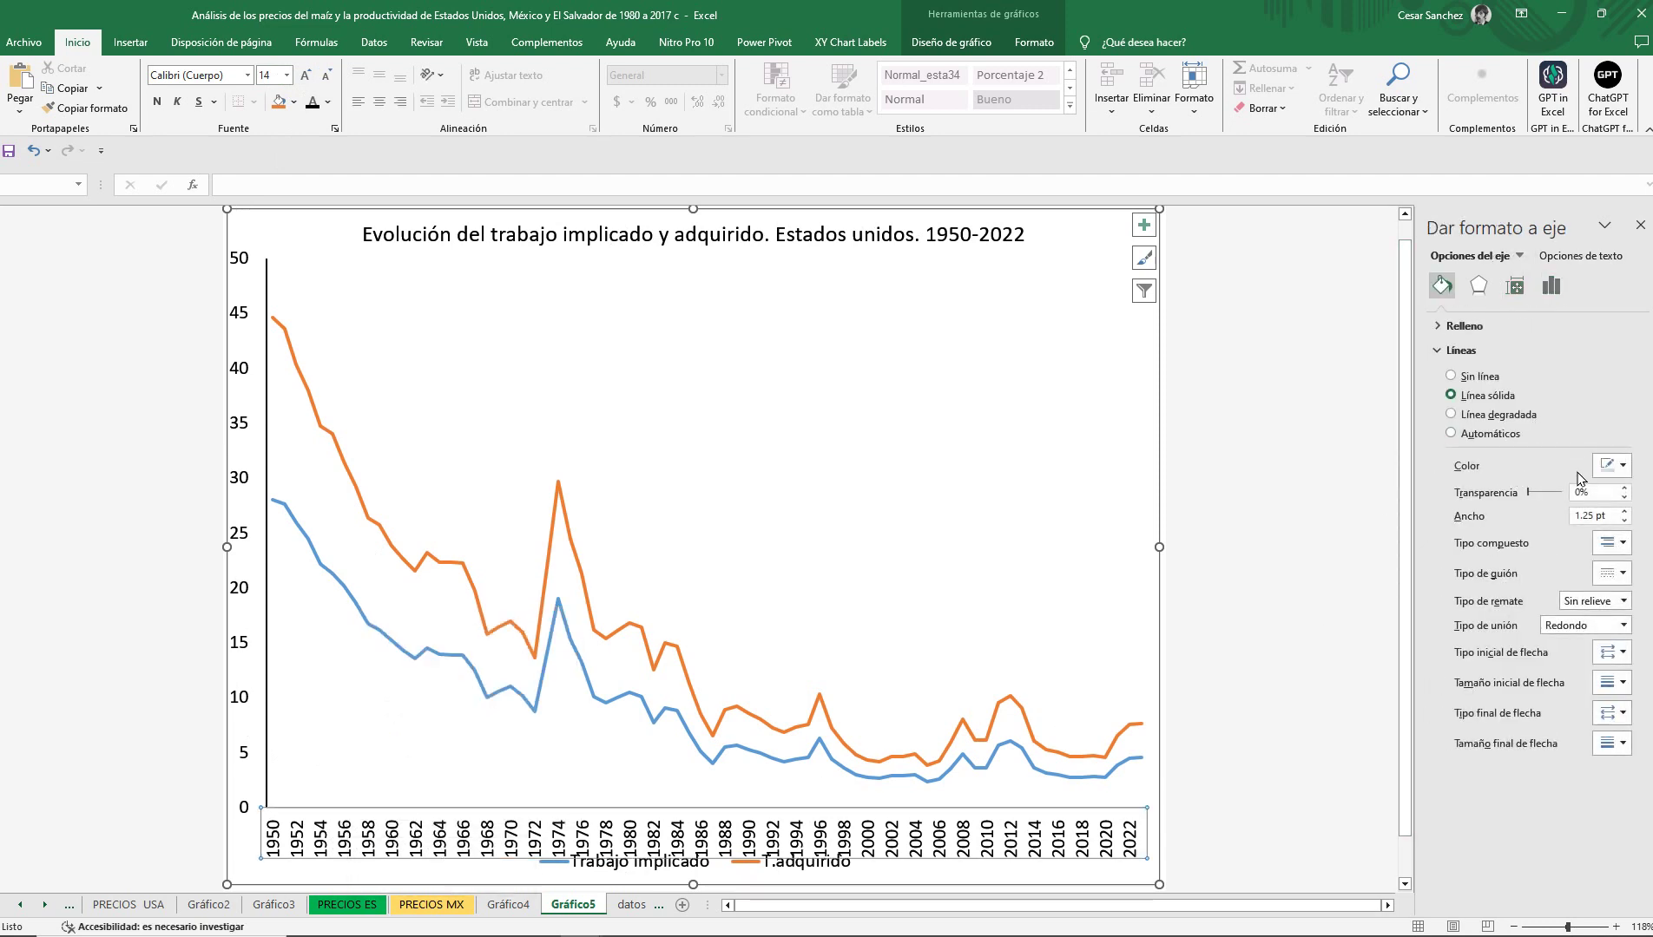
left_click(1611, 466)
left_click(1529, 512)
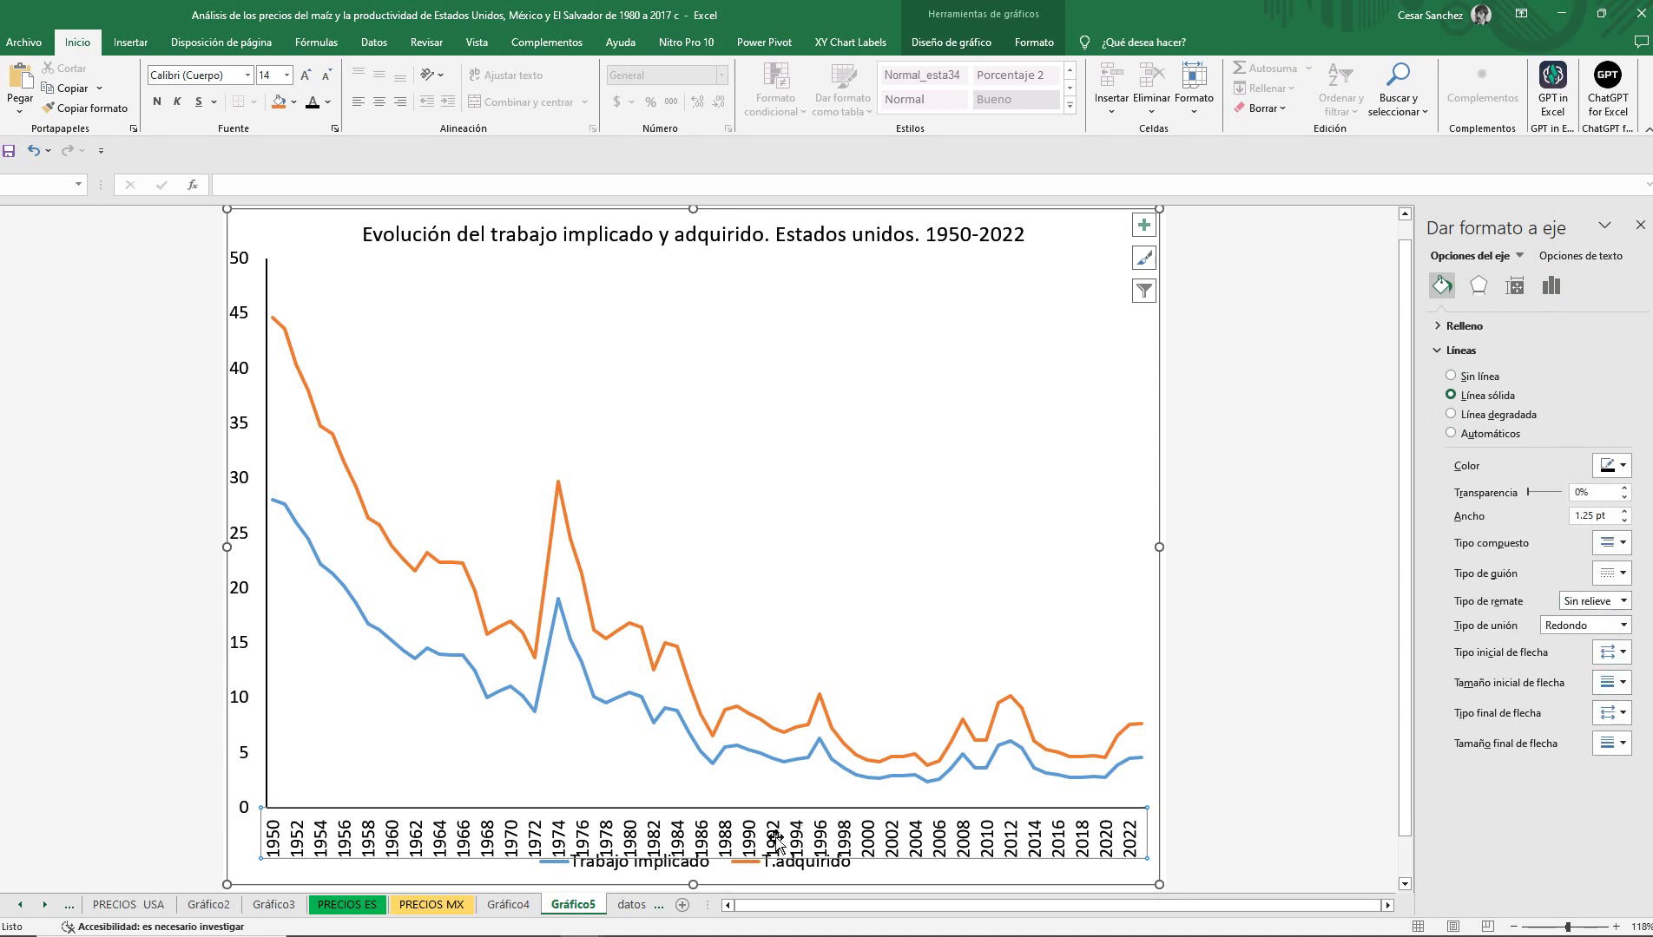
Set the vertical axis's major tick marks to the Cruz type.
right_click(243, 643)
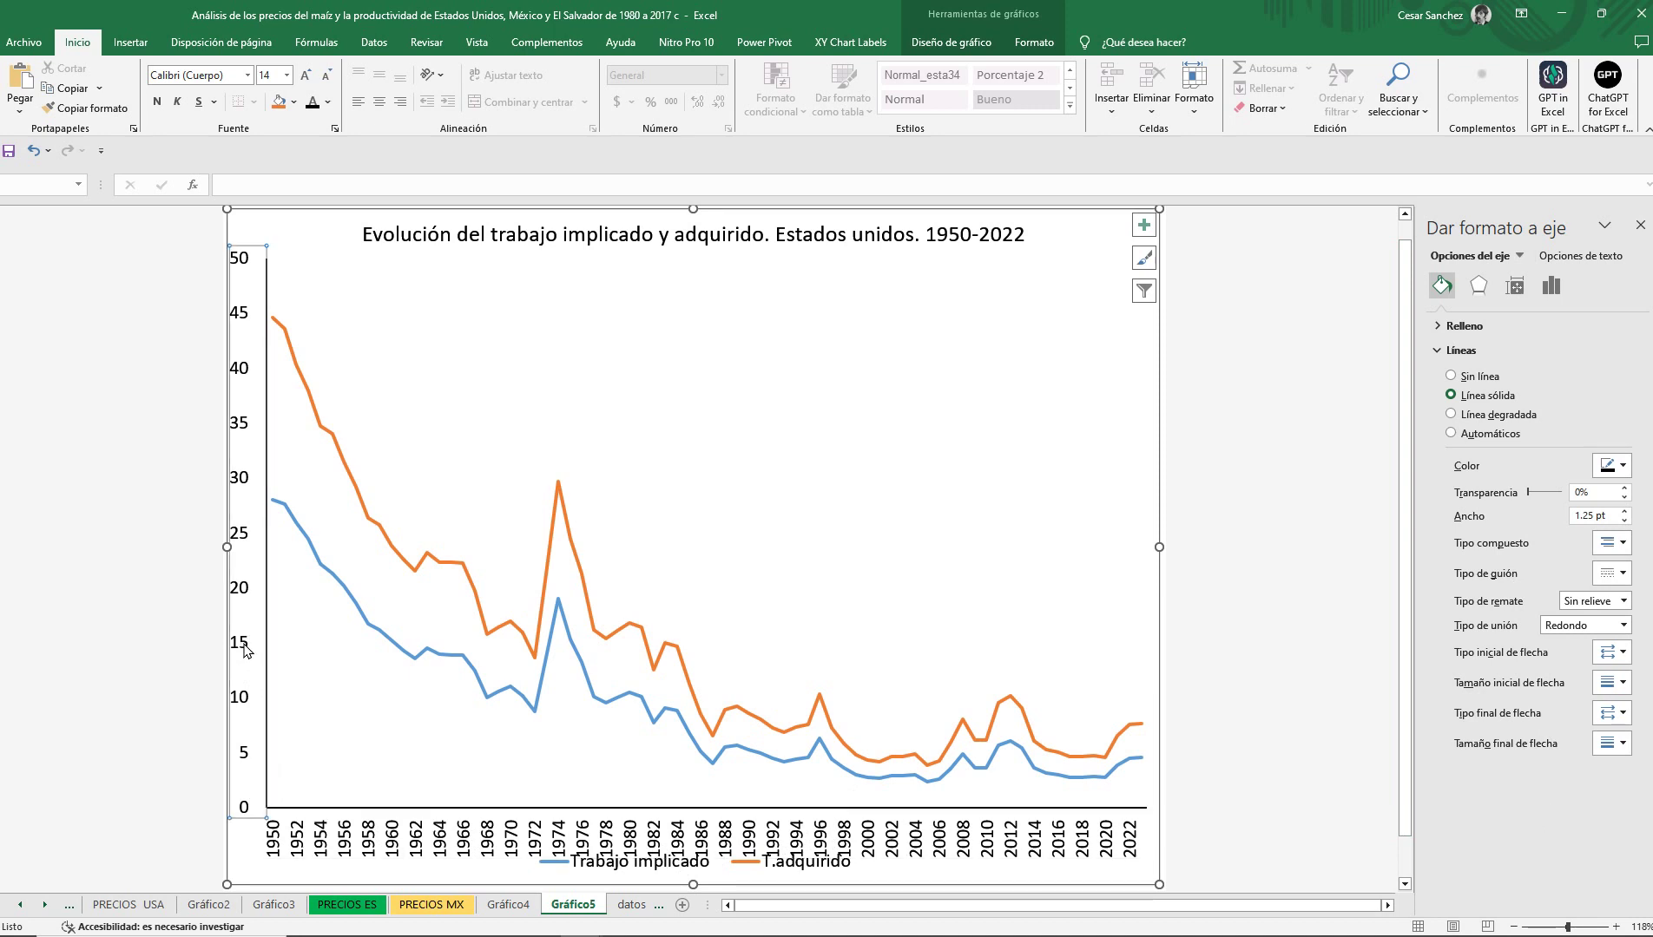
left_click(318, 826)
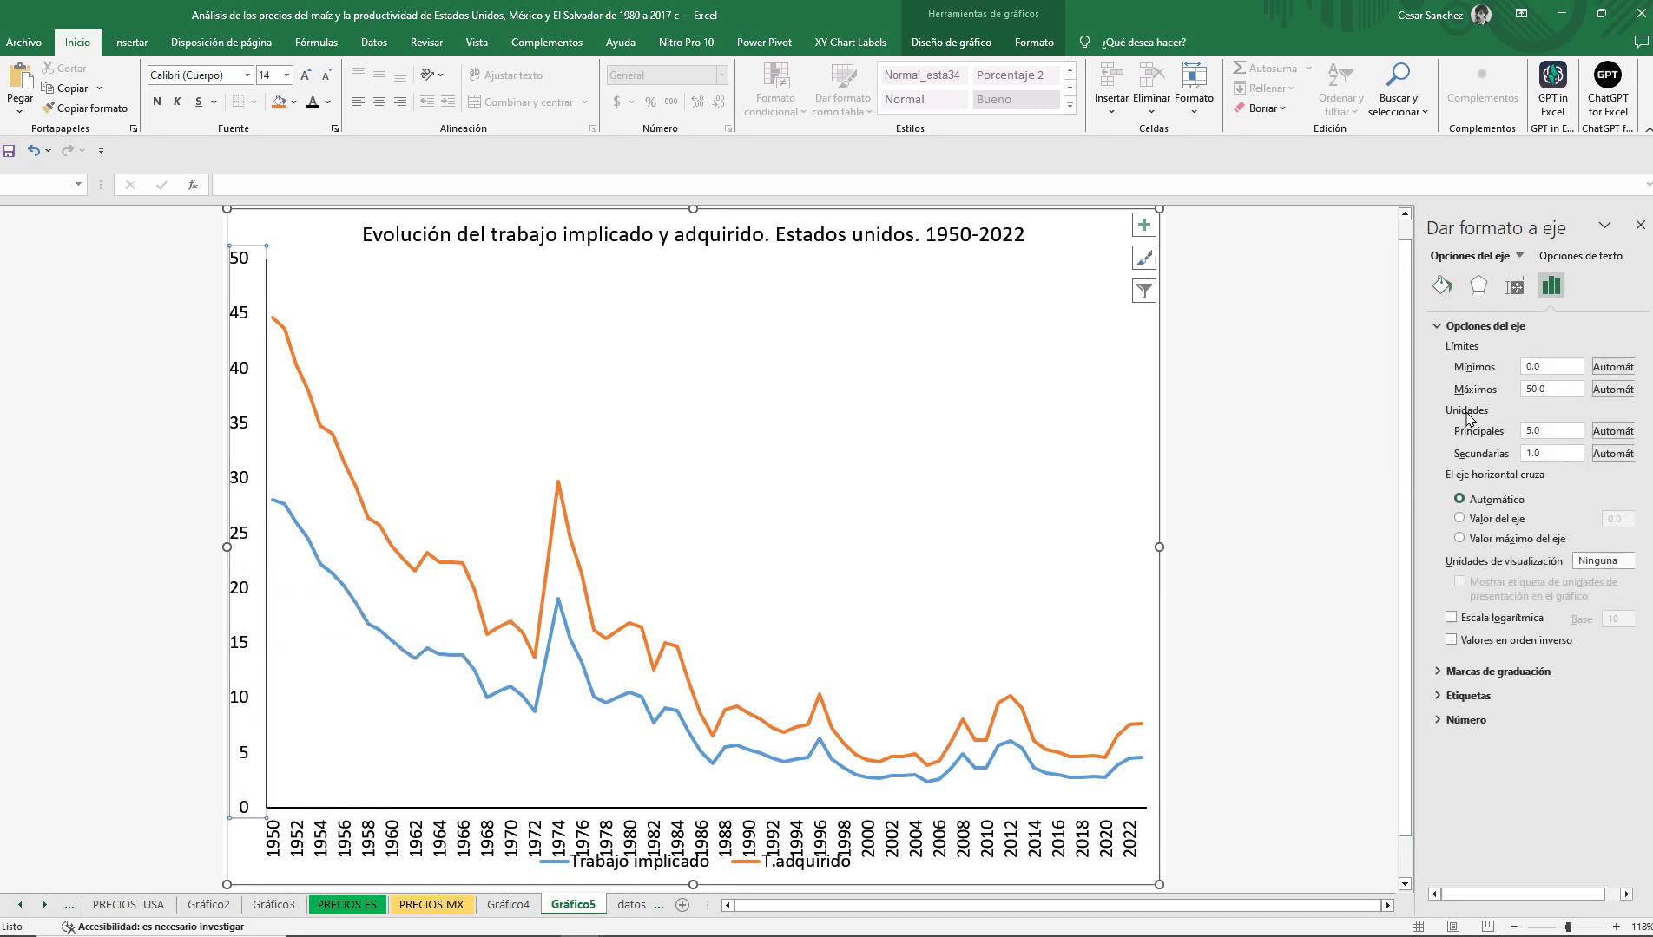
left_click(1475, 672)
left_click(1608, 695)
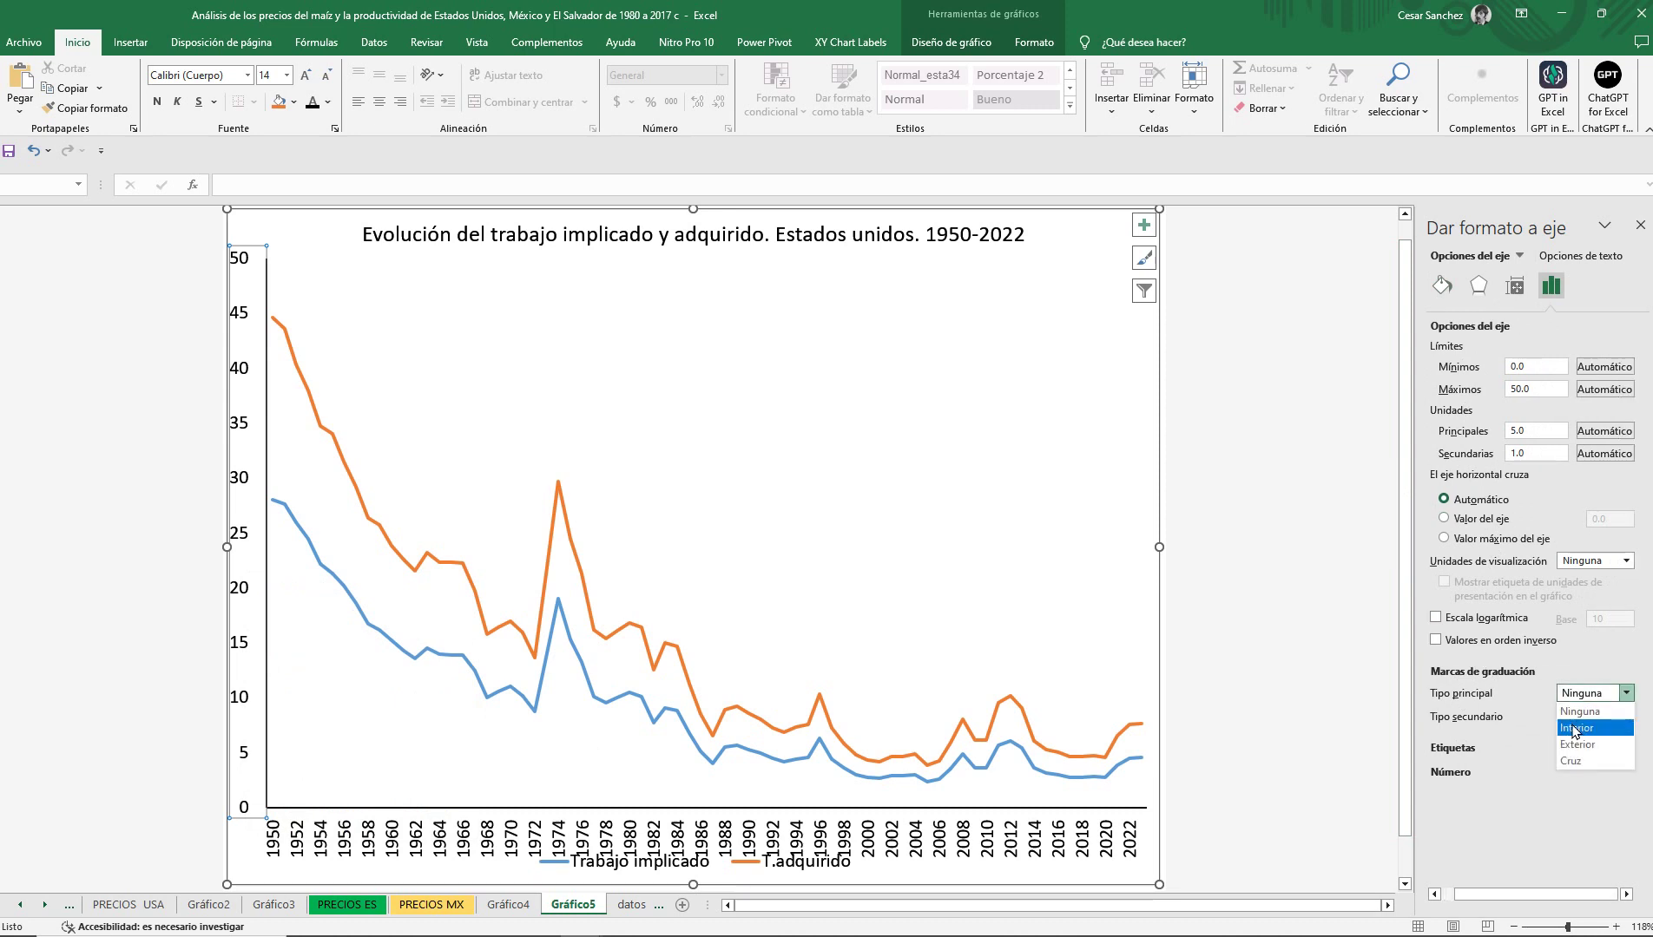
left_click(1571, 760)
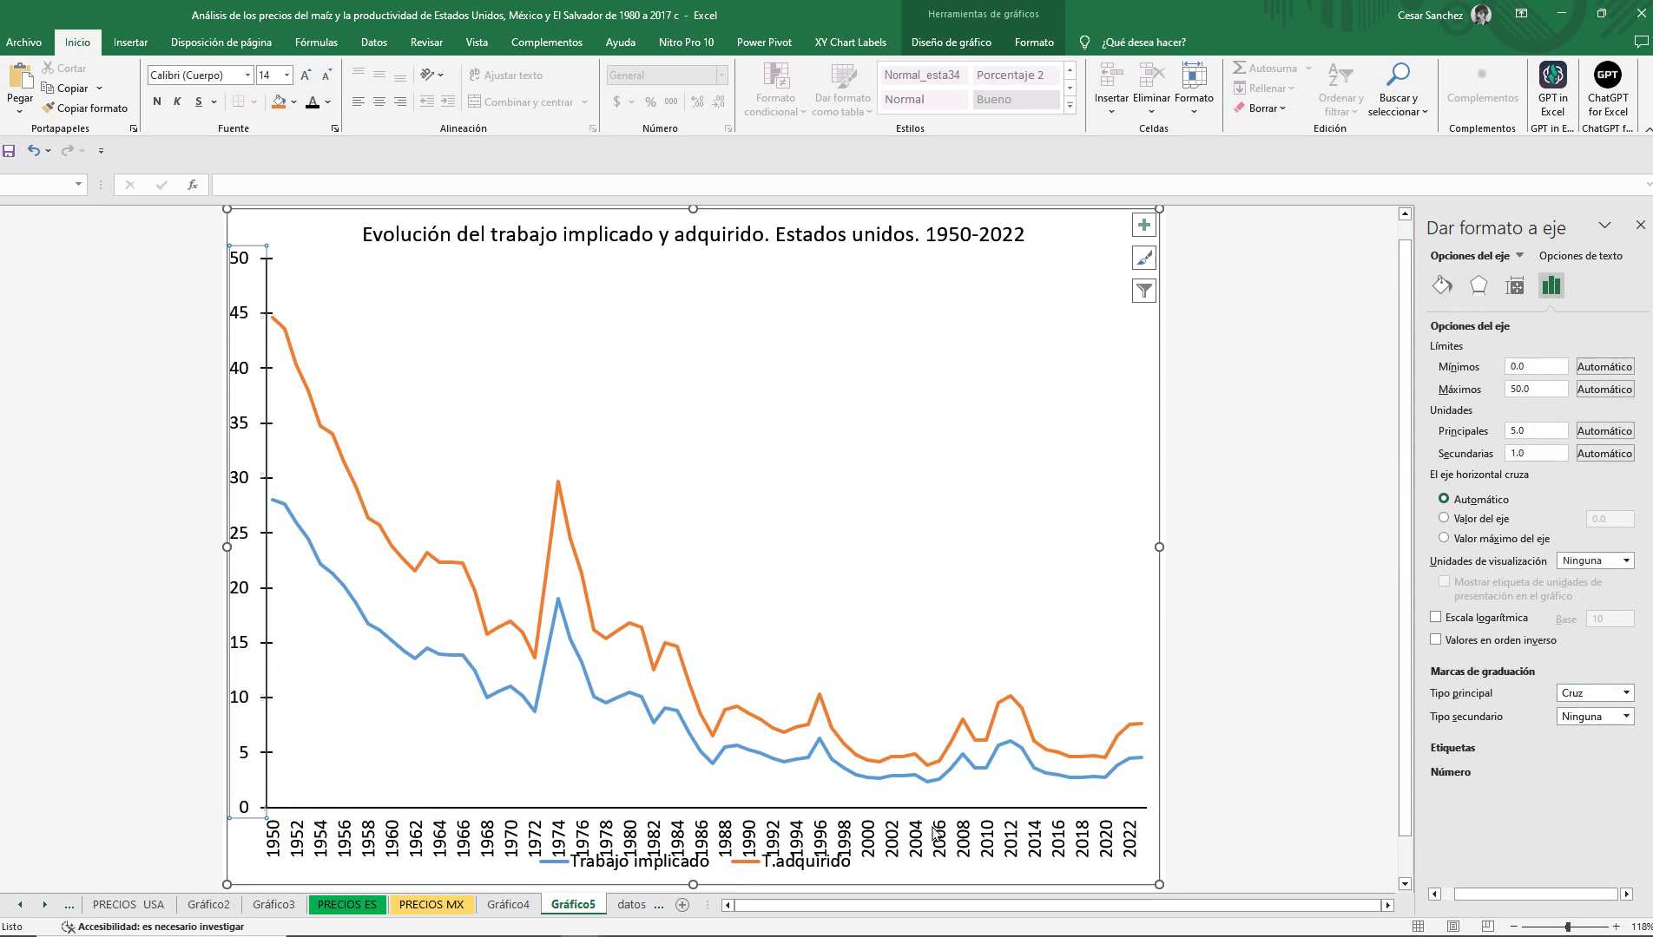
left_click(705, 841)
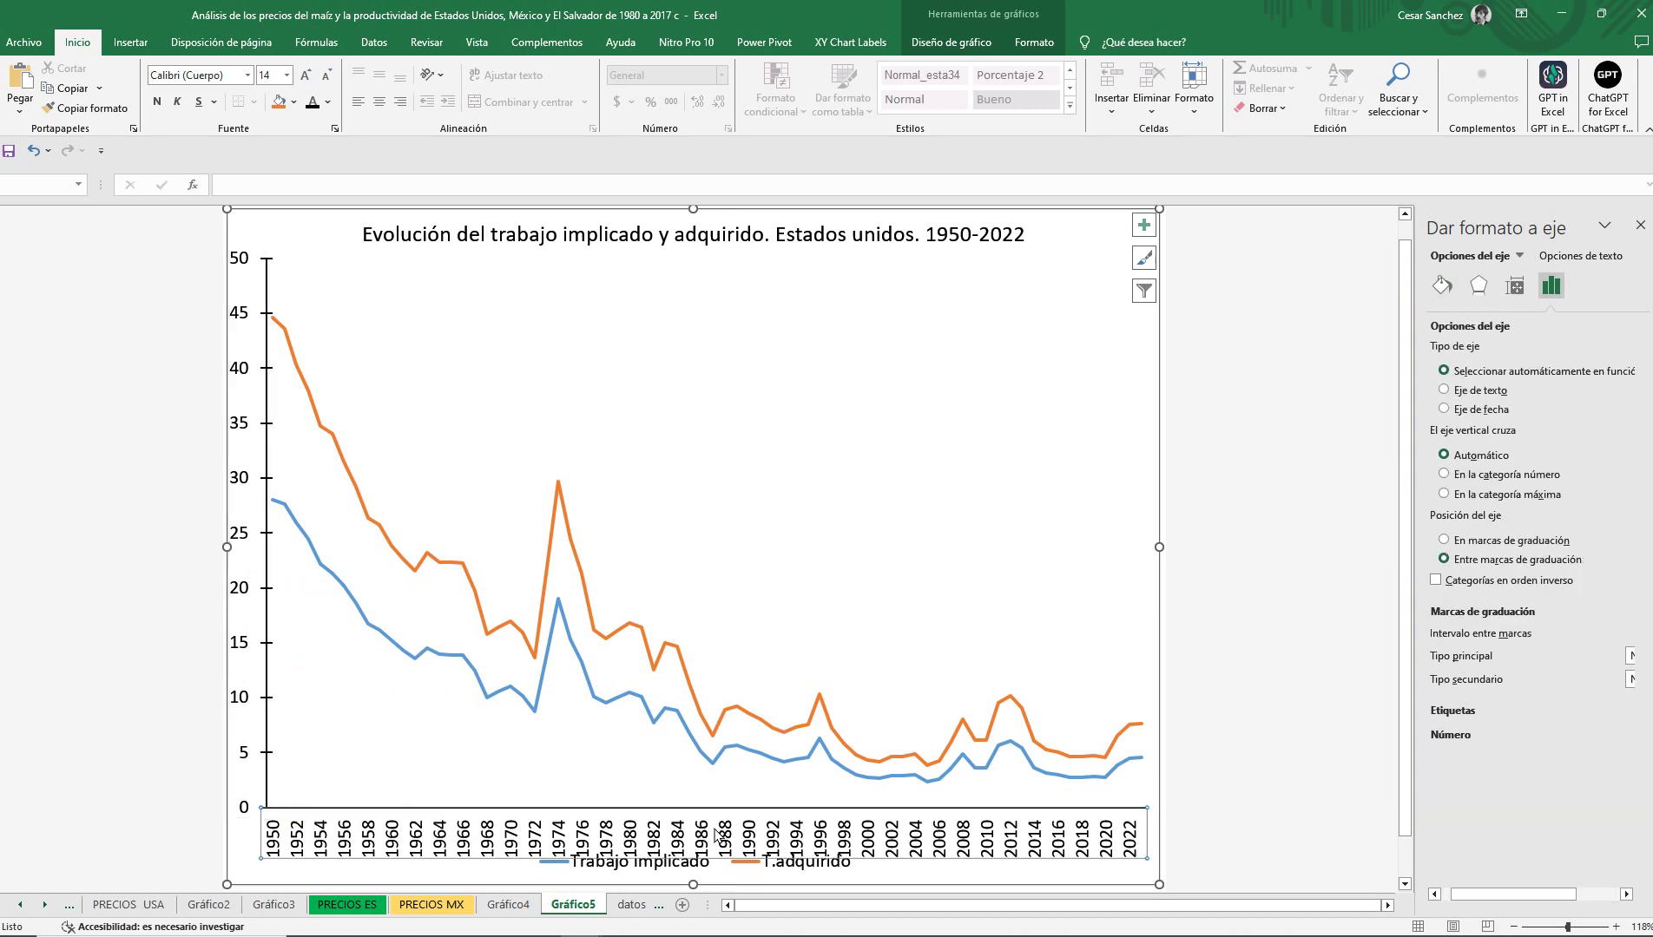
right_click(739, 836)
left_click(786, 846)
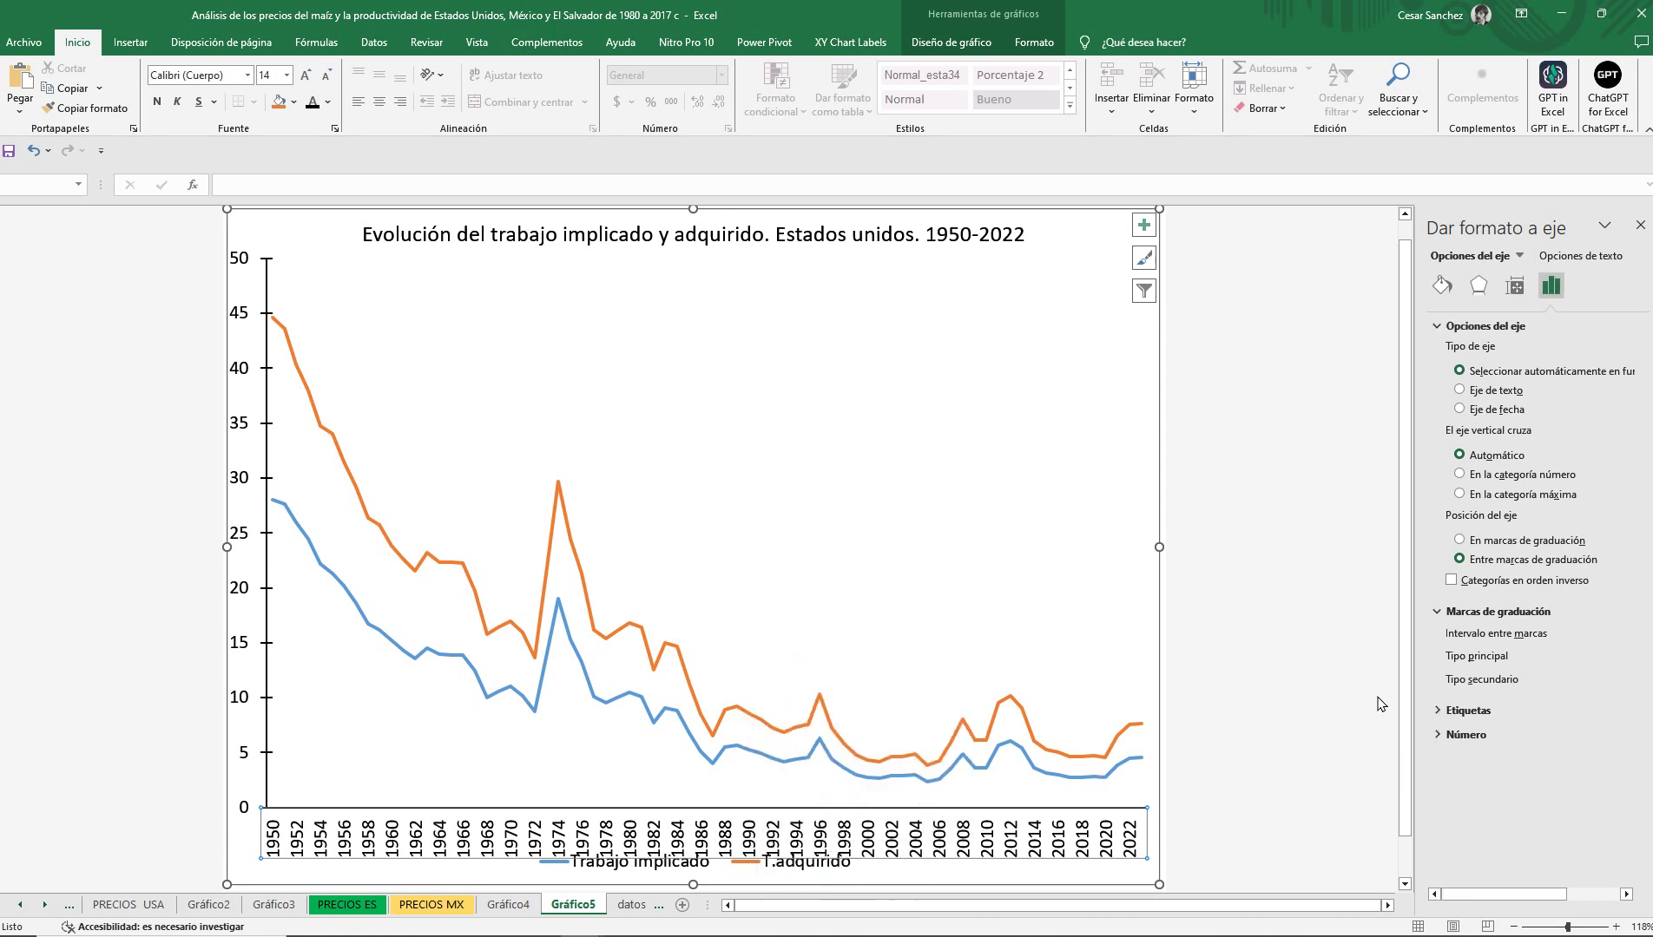
left_click(1442, 285)
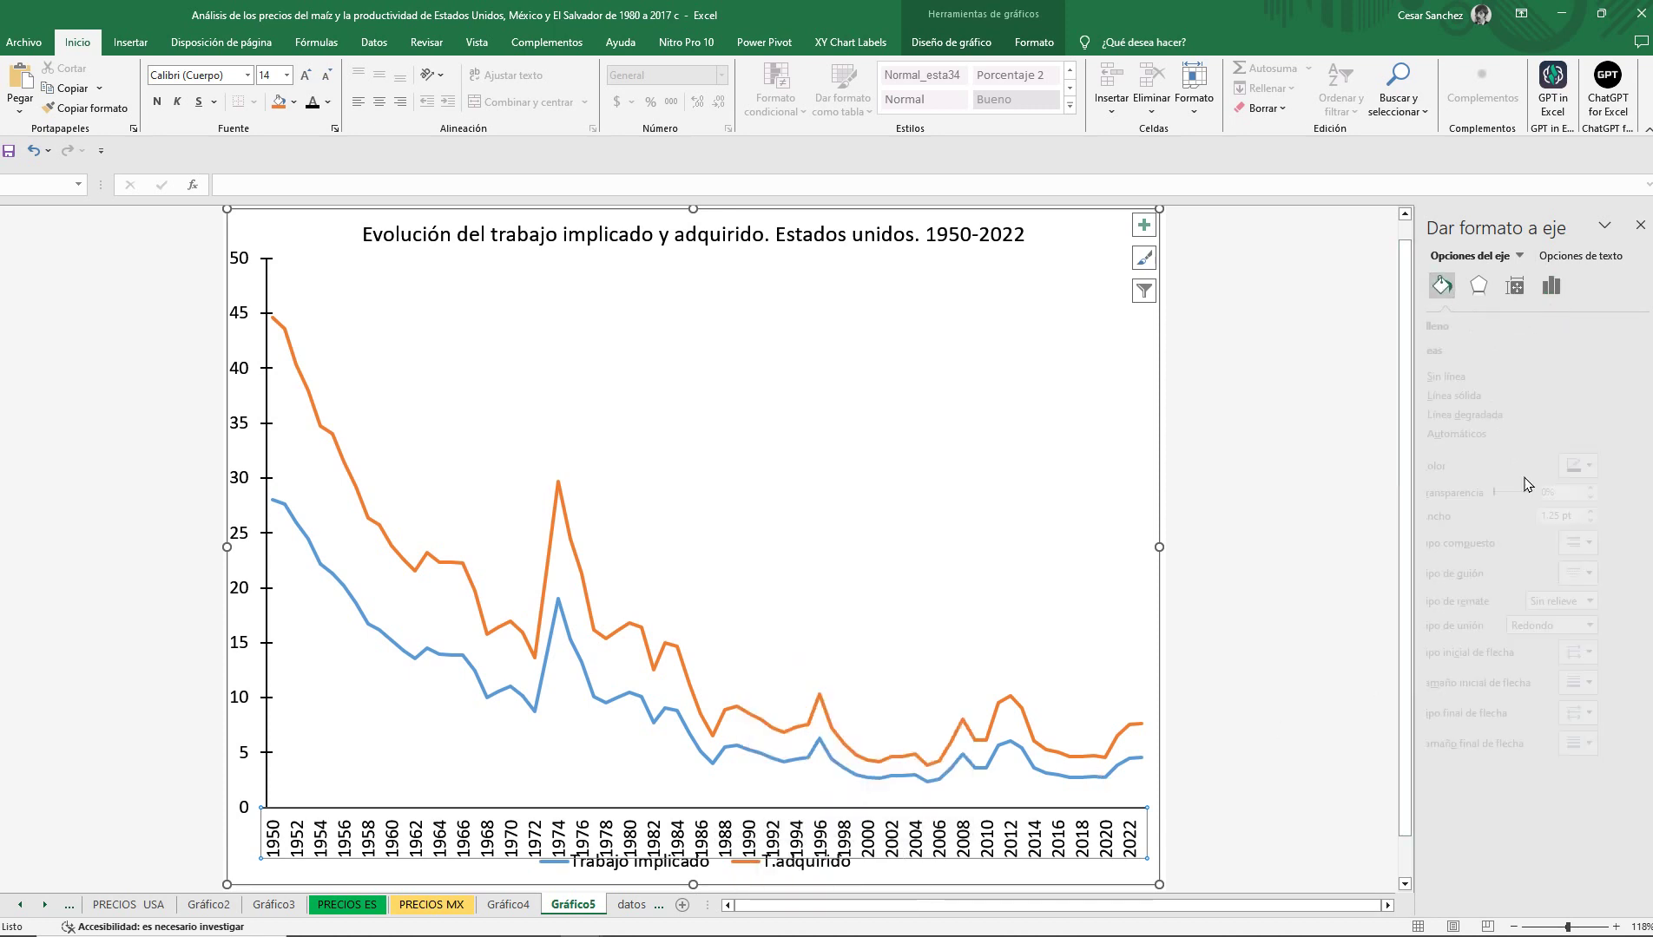
left_click(1479, 287)
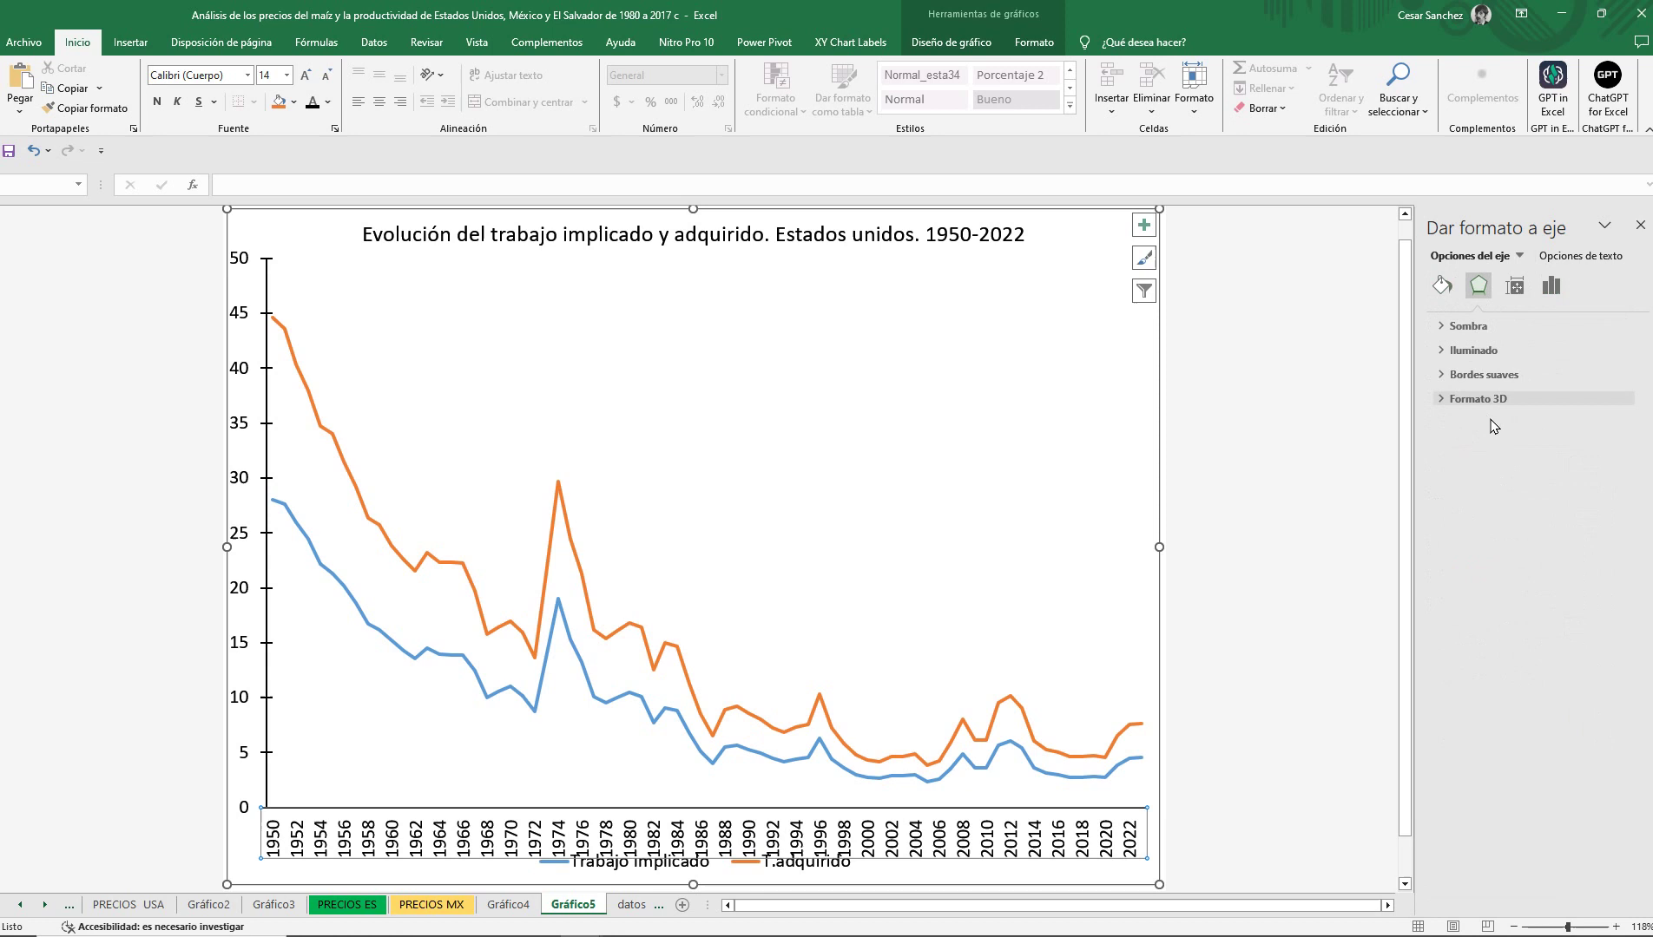
left_click(1513, 286)
left_click(1551, 286)
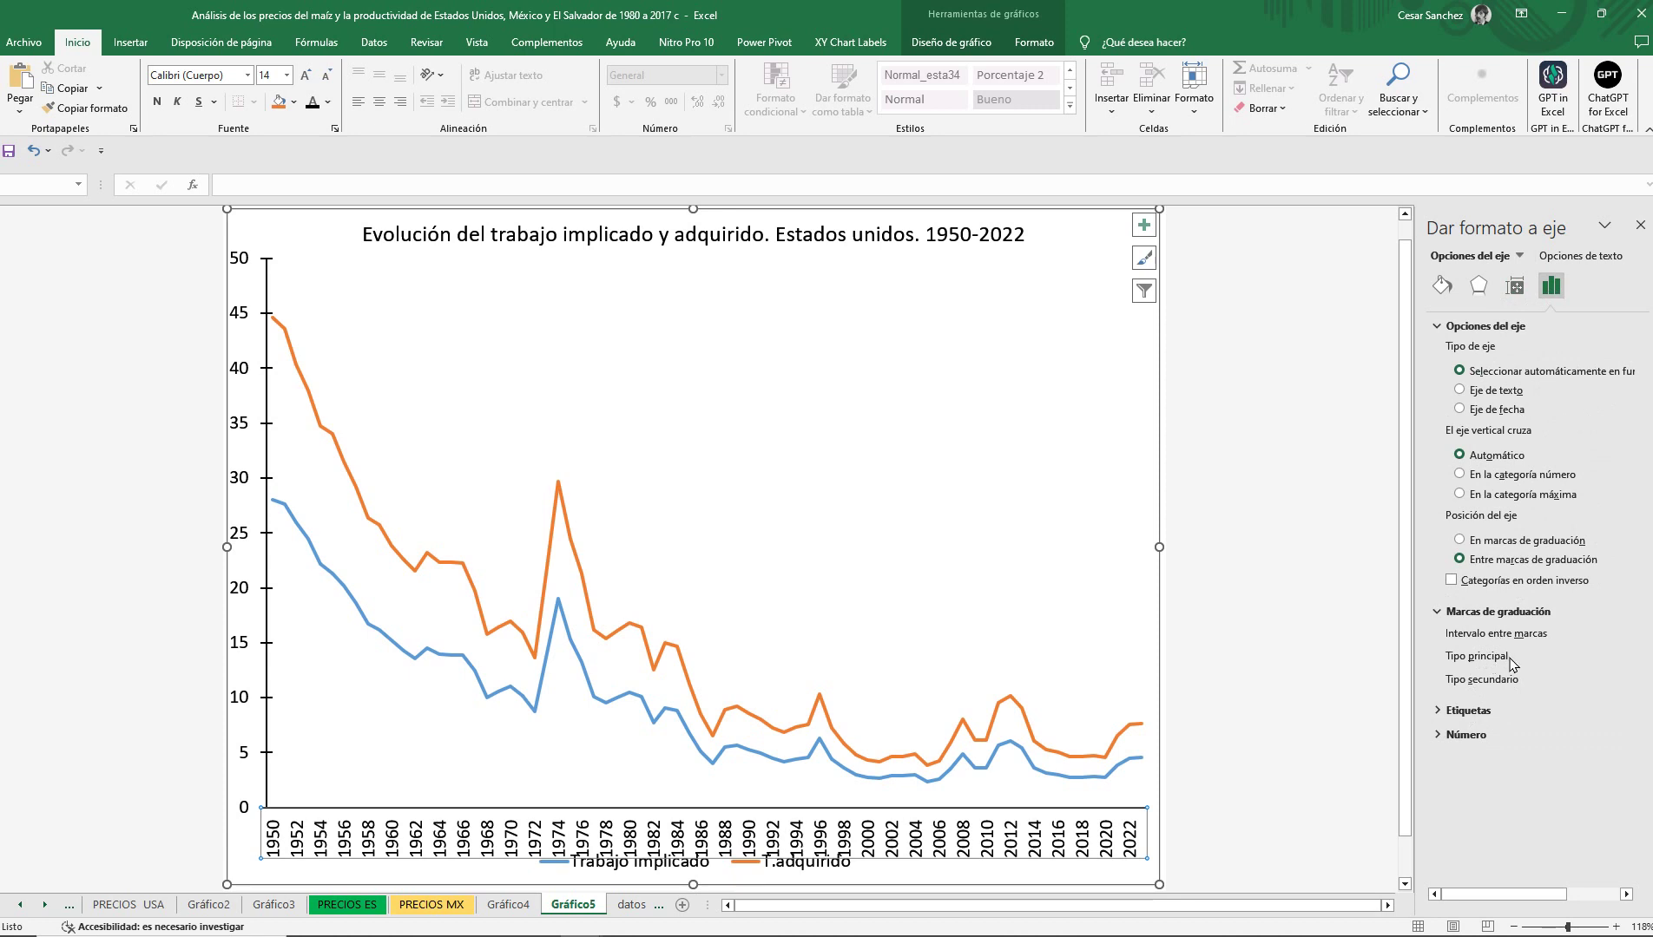
Widen the axis formatting pane and set the horizontal axis's major tick marks to the Cruz type.
left_click(1025, 864)
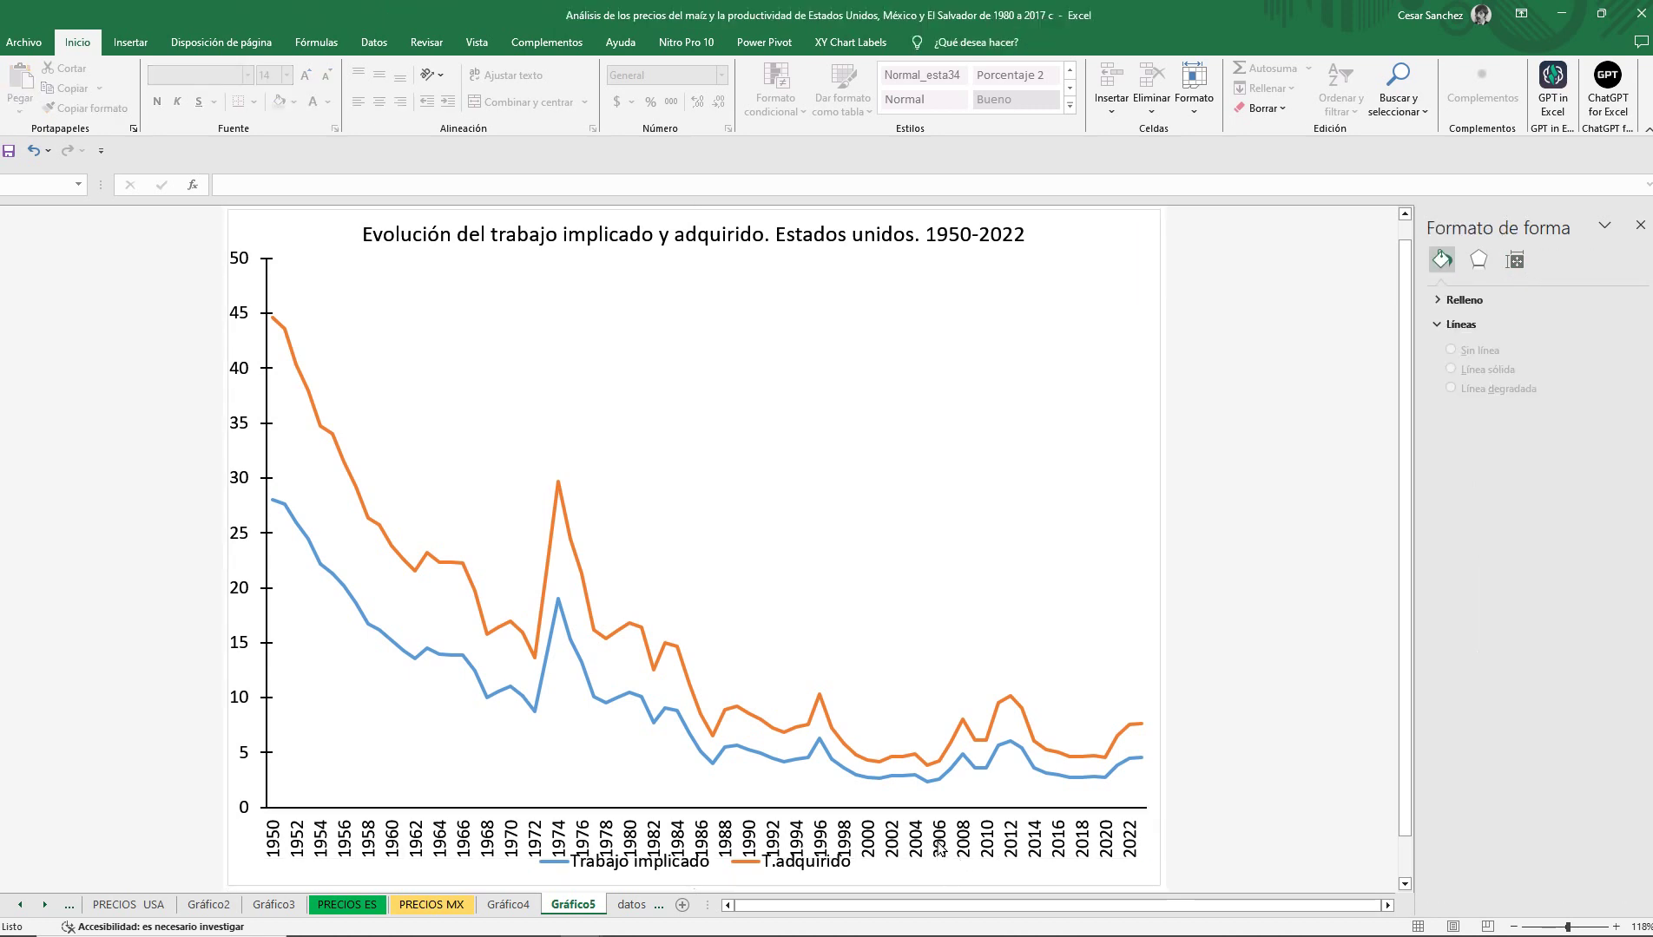
right_click(984, 853)
key("Escape")
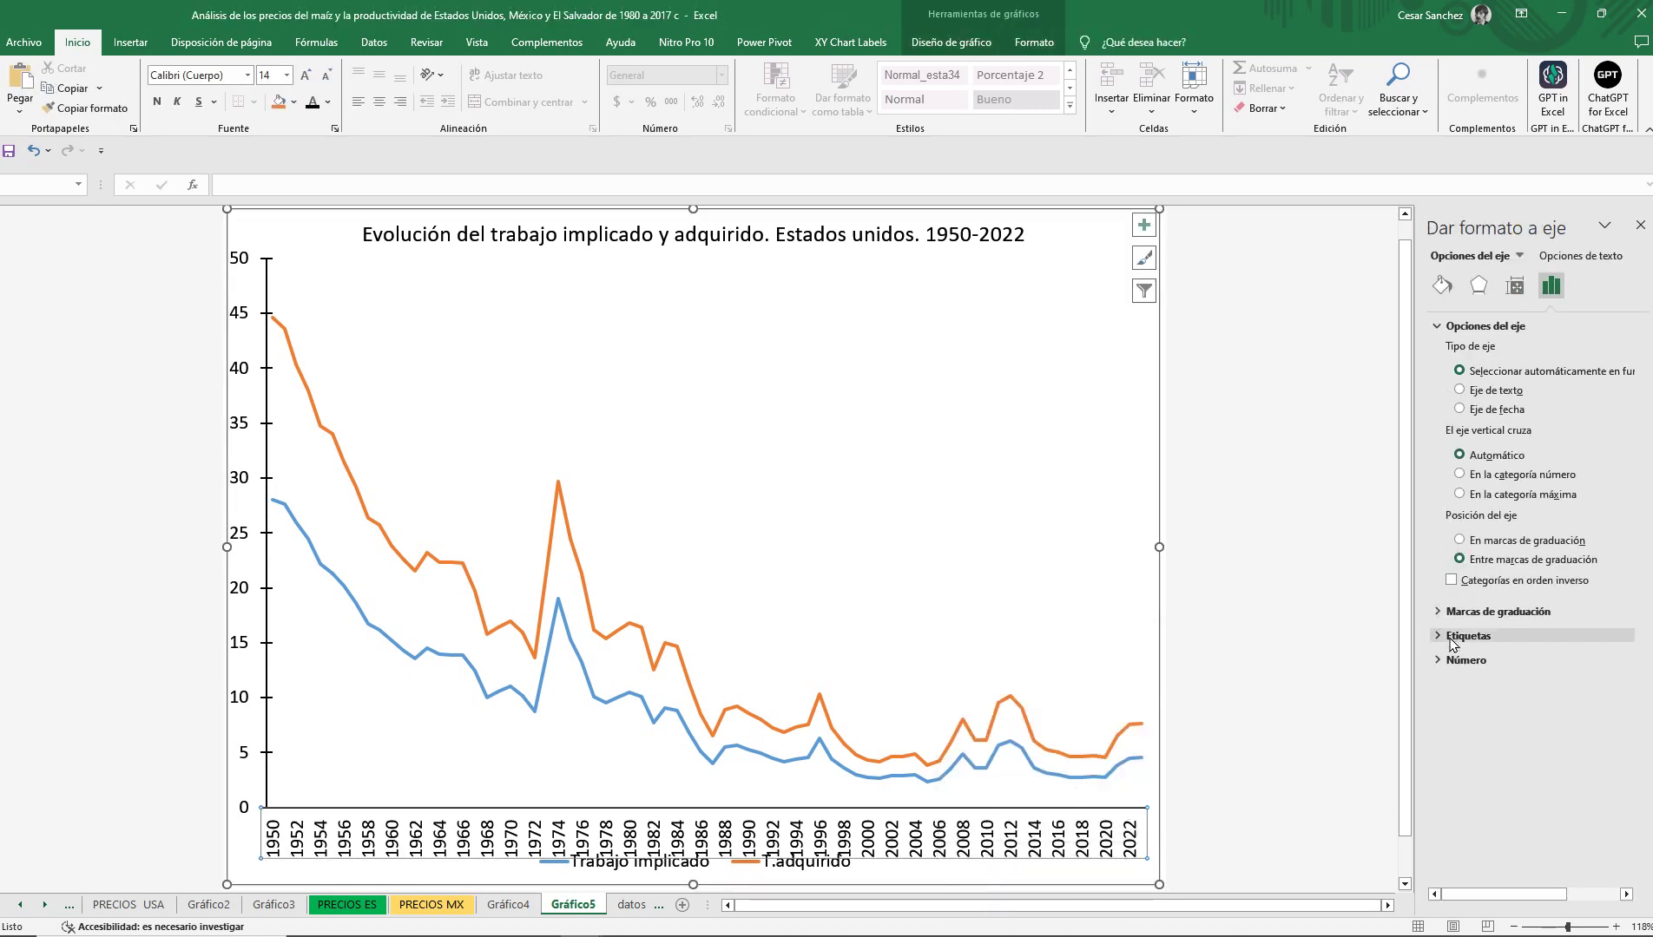
left_click(1465, 612)
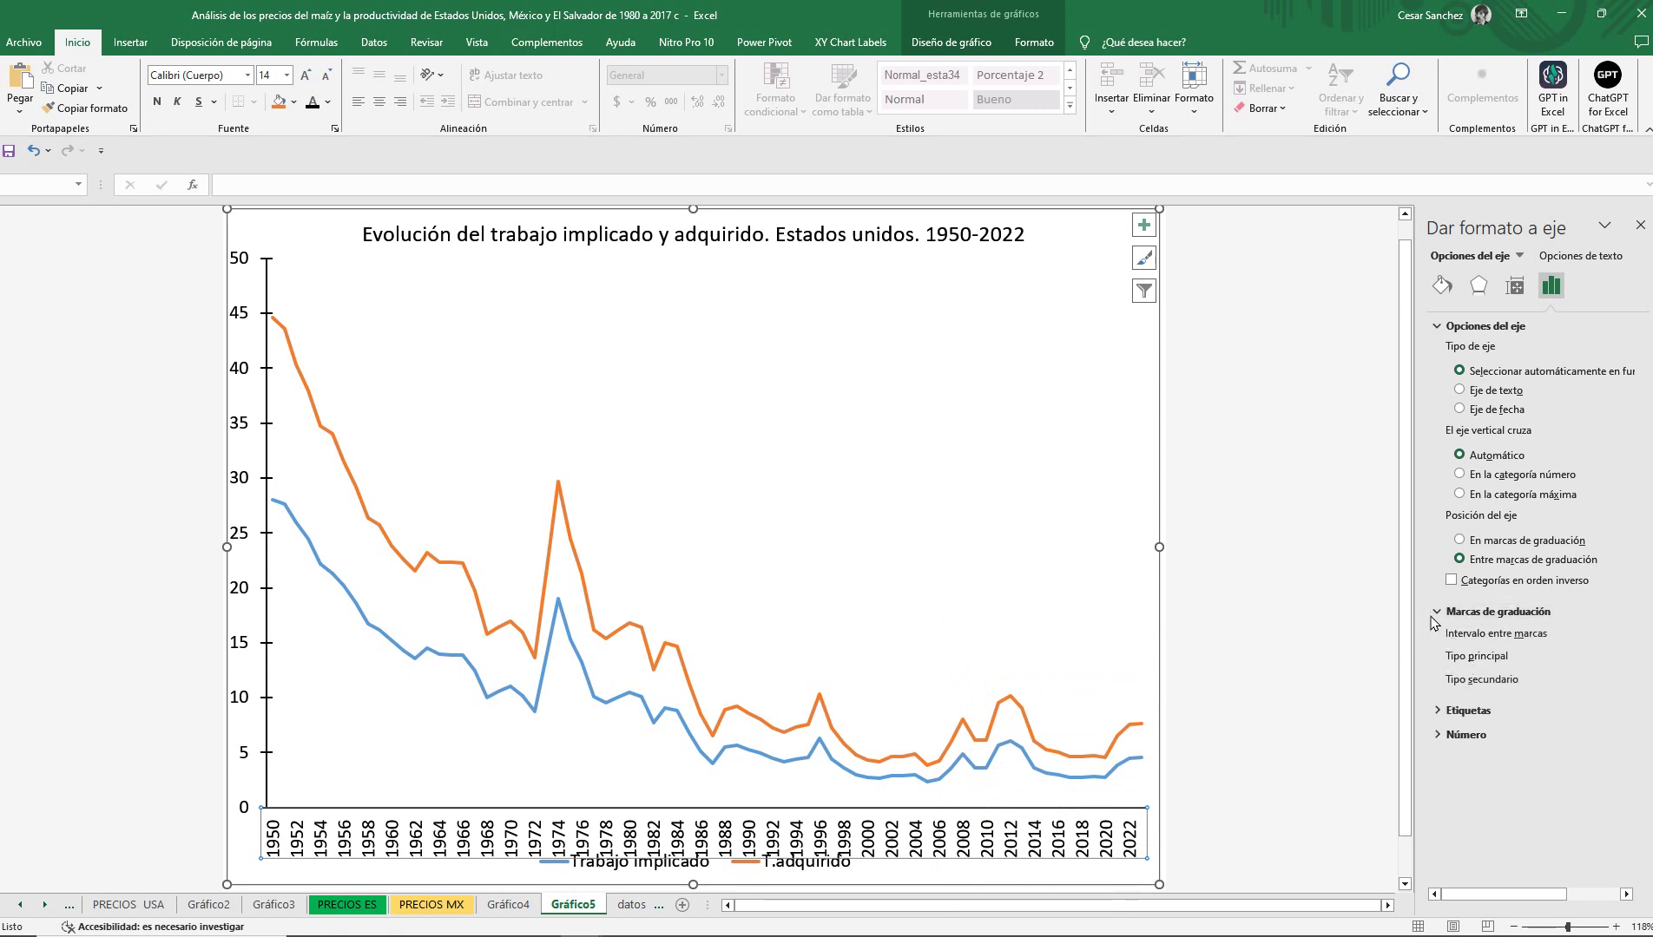
left_click_drag(1414, 603, 1147, 608)
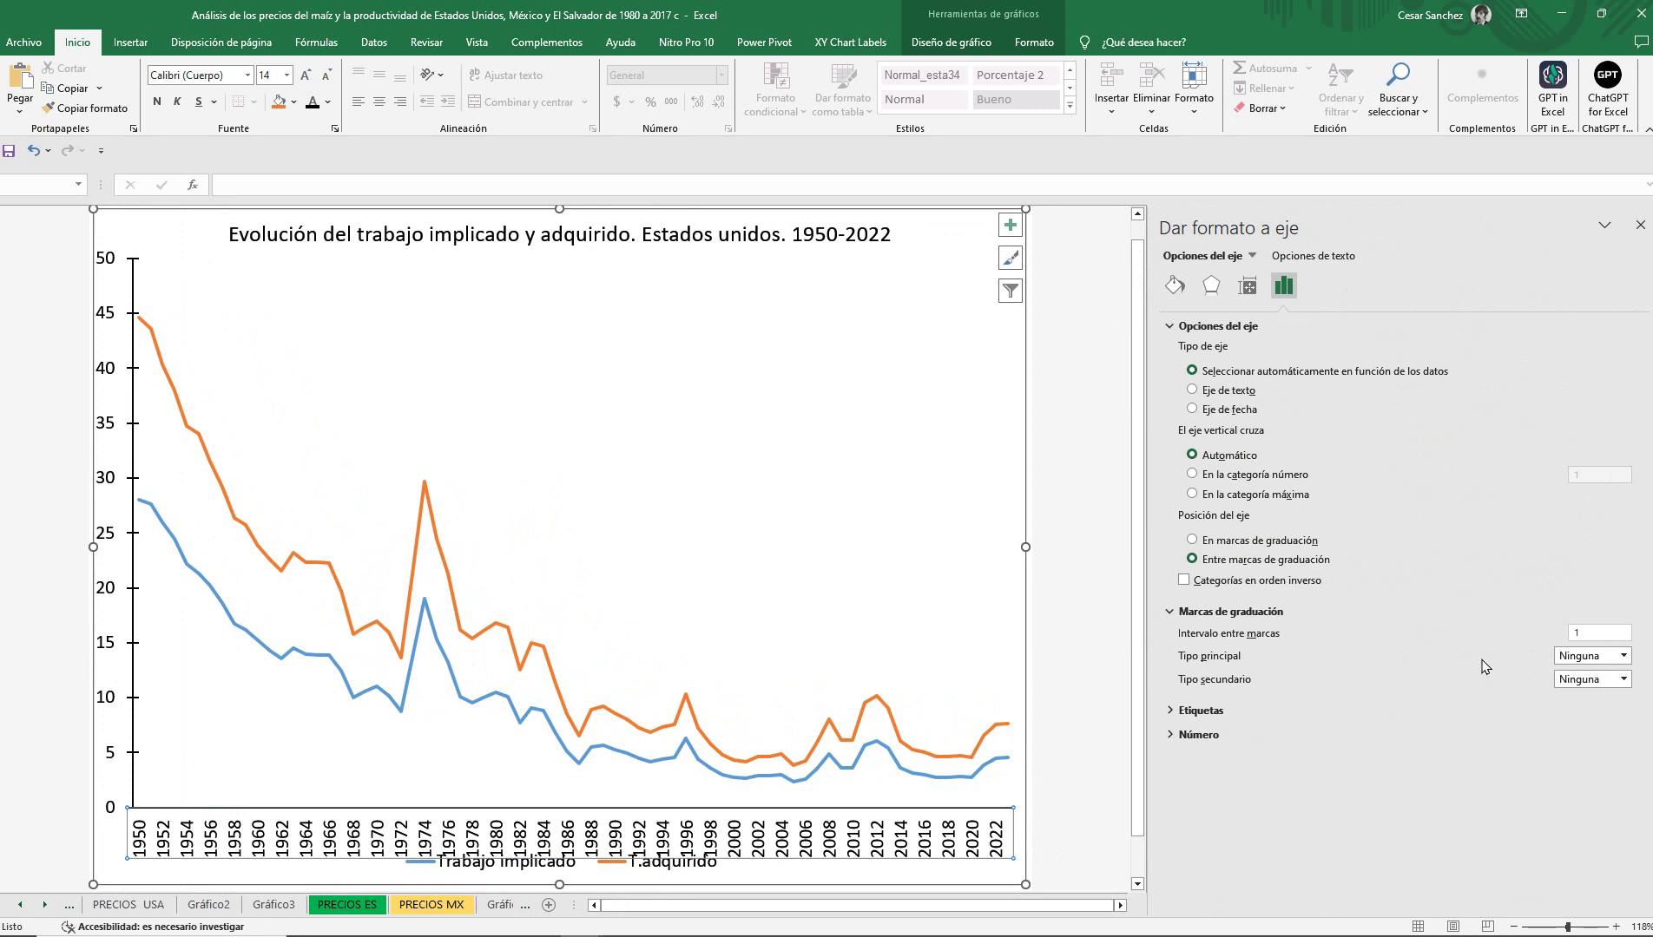
left_click(1558, 657)
left_click(1581, 729)
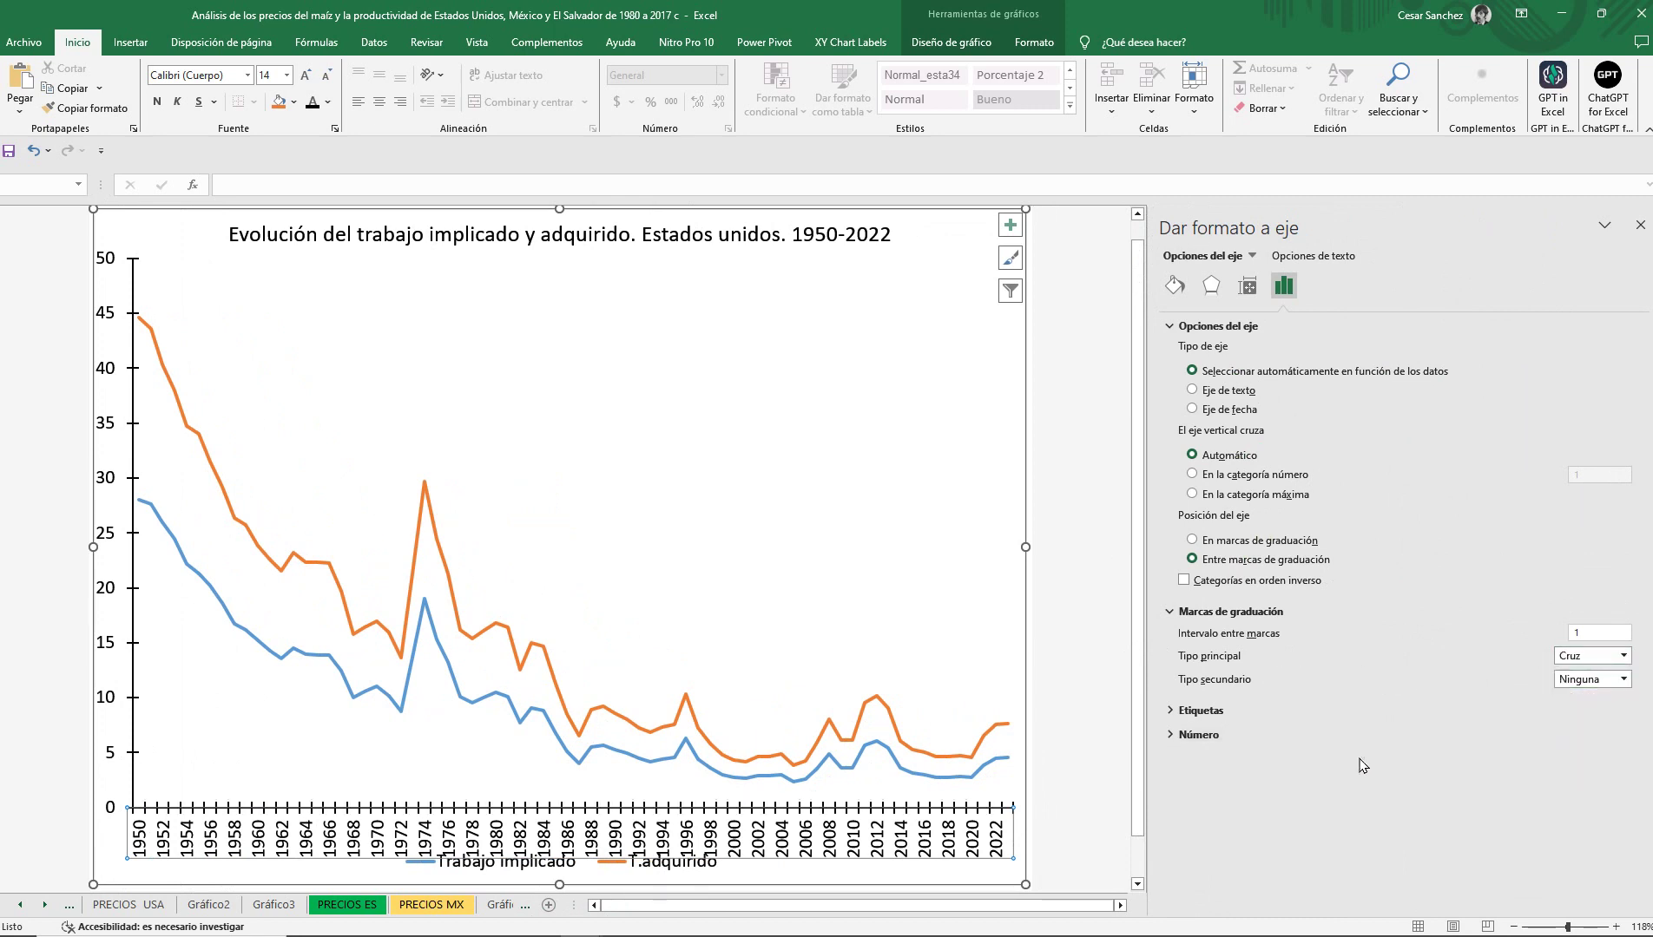
Set the line color of the Trabajo implicado series to black.
left_click(1090, 738)
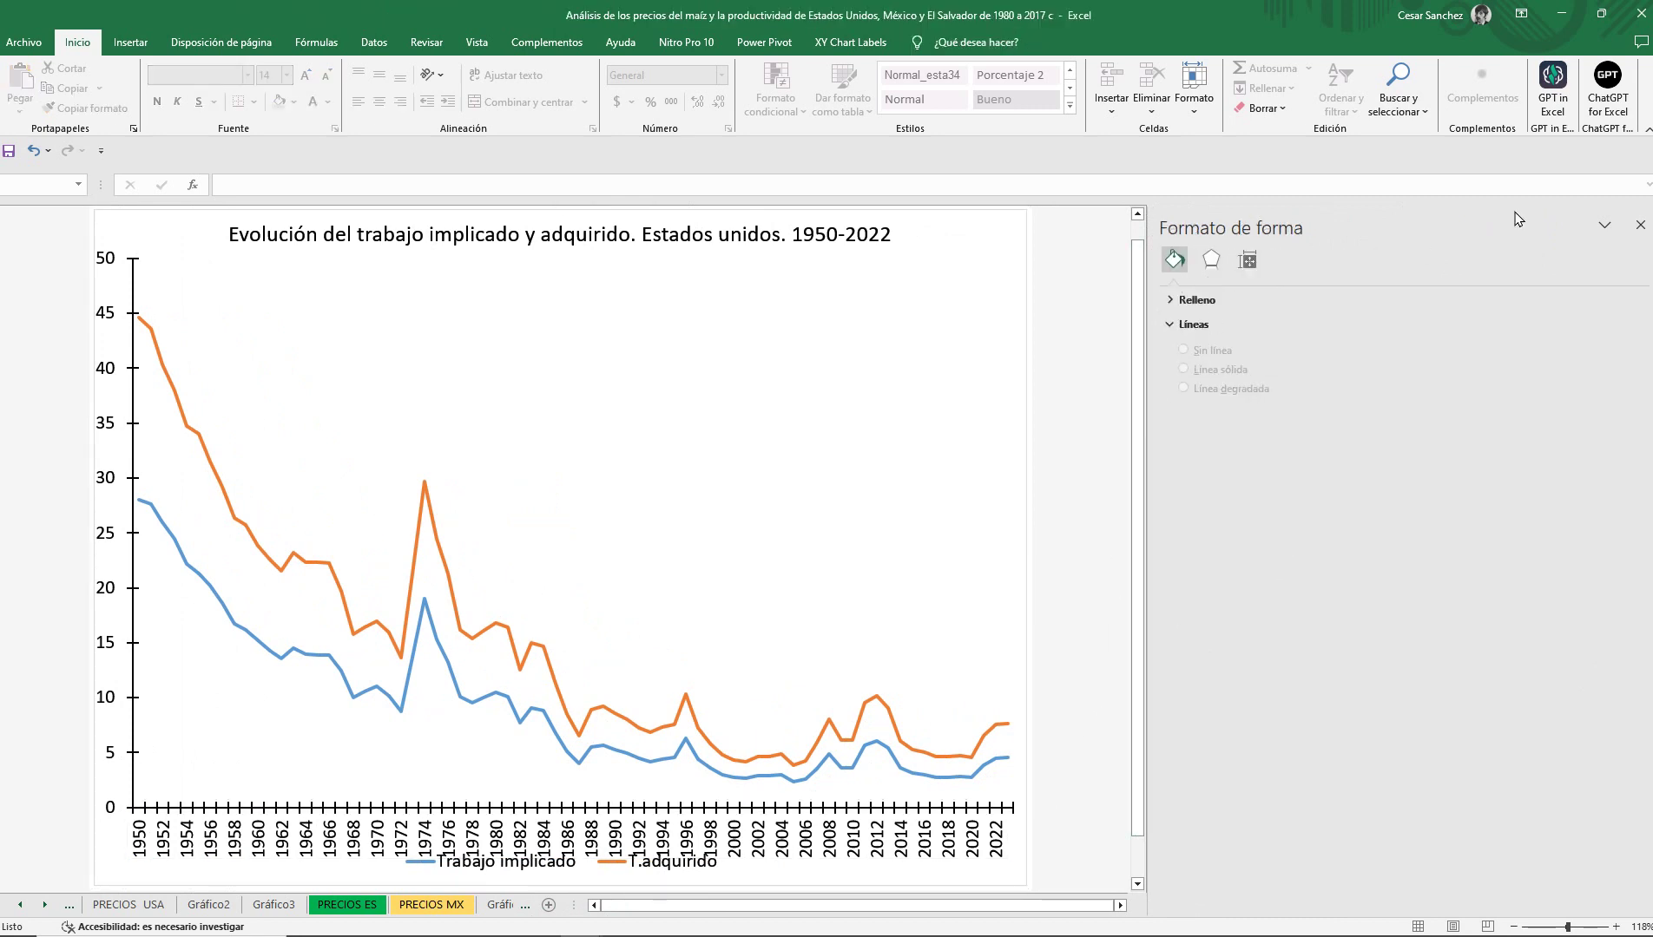
left_click(1640, 225)
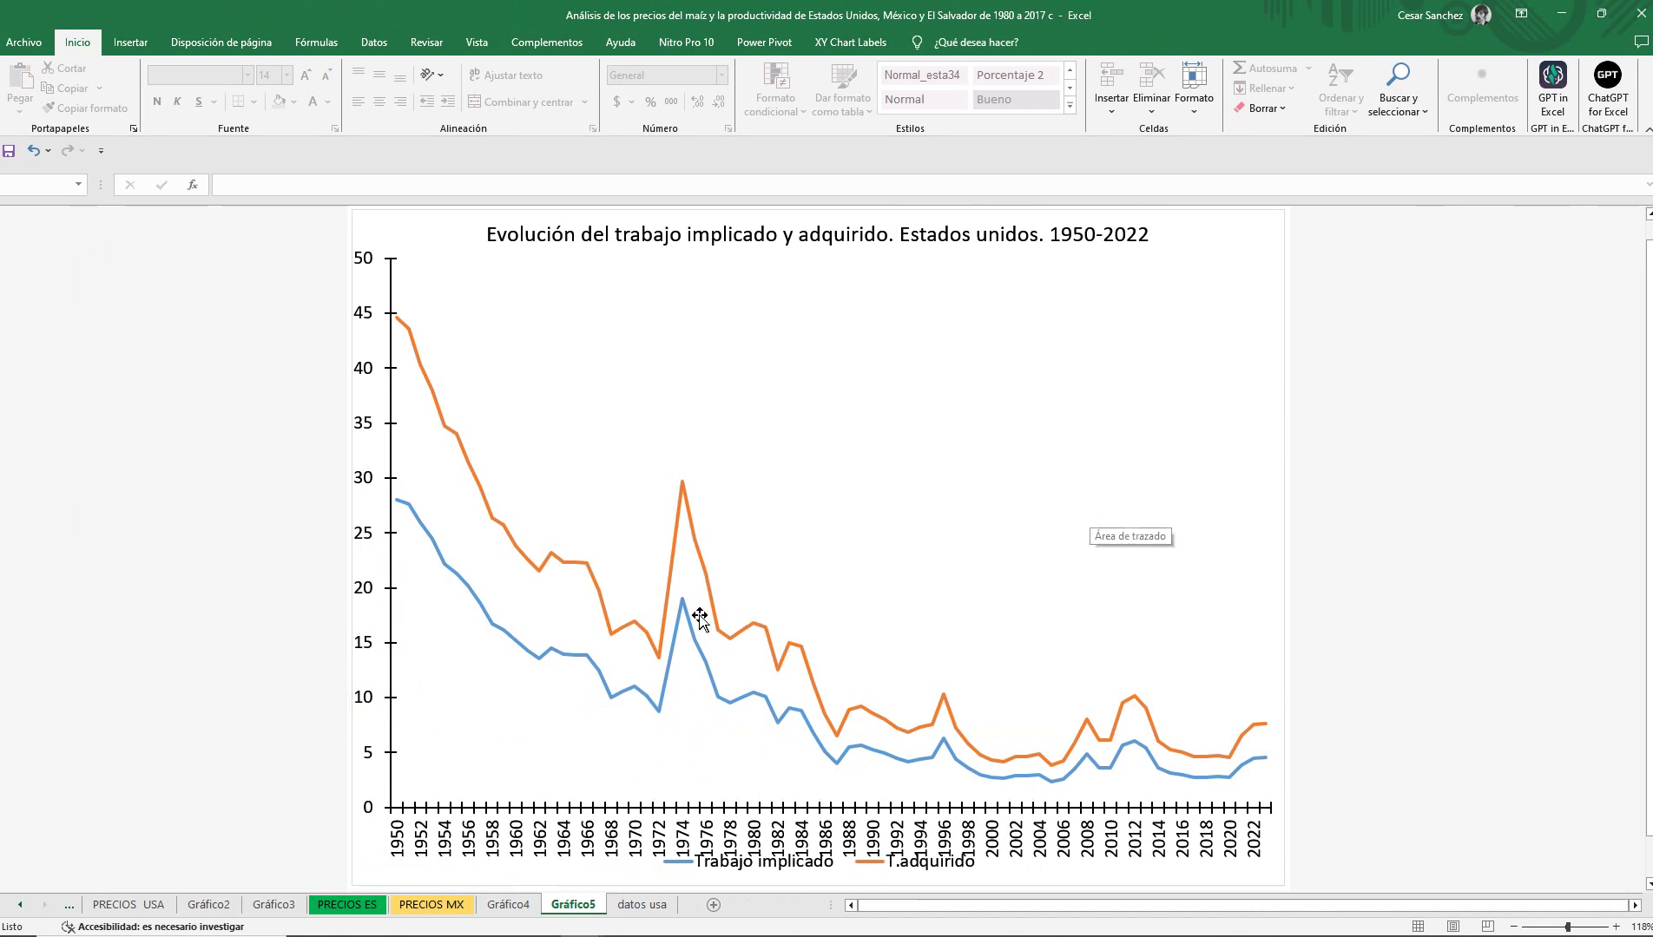
mouse_move(668, 622)
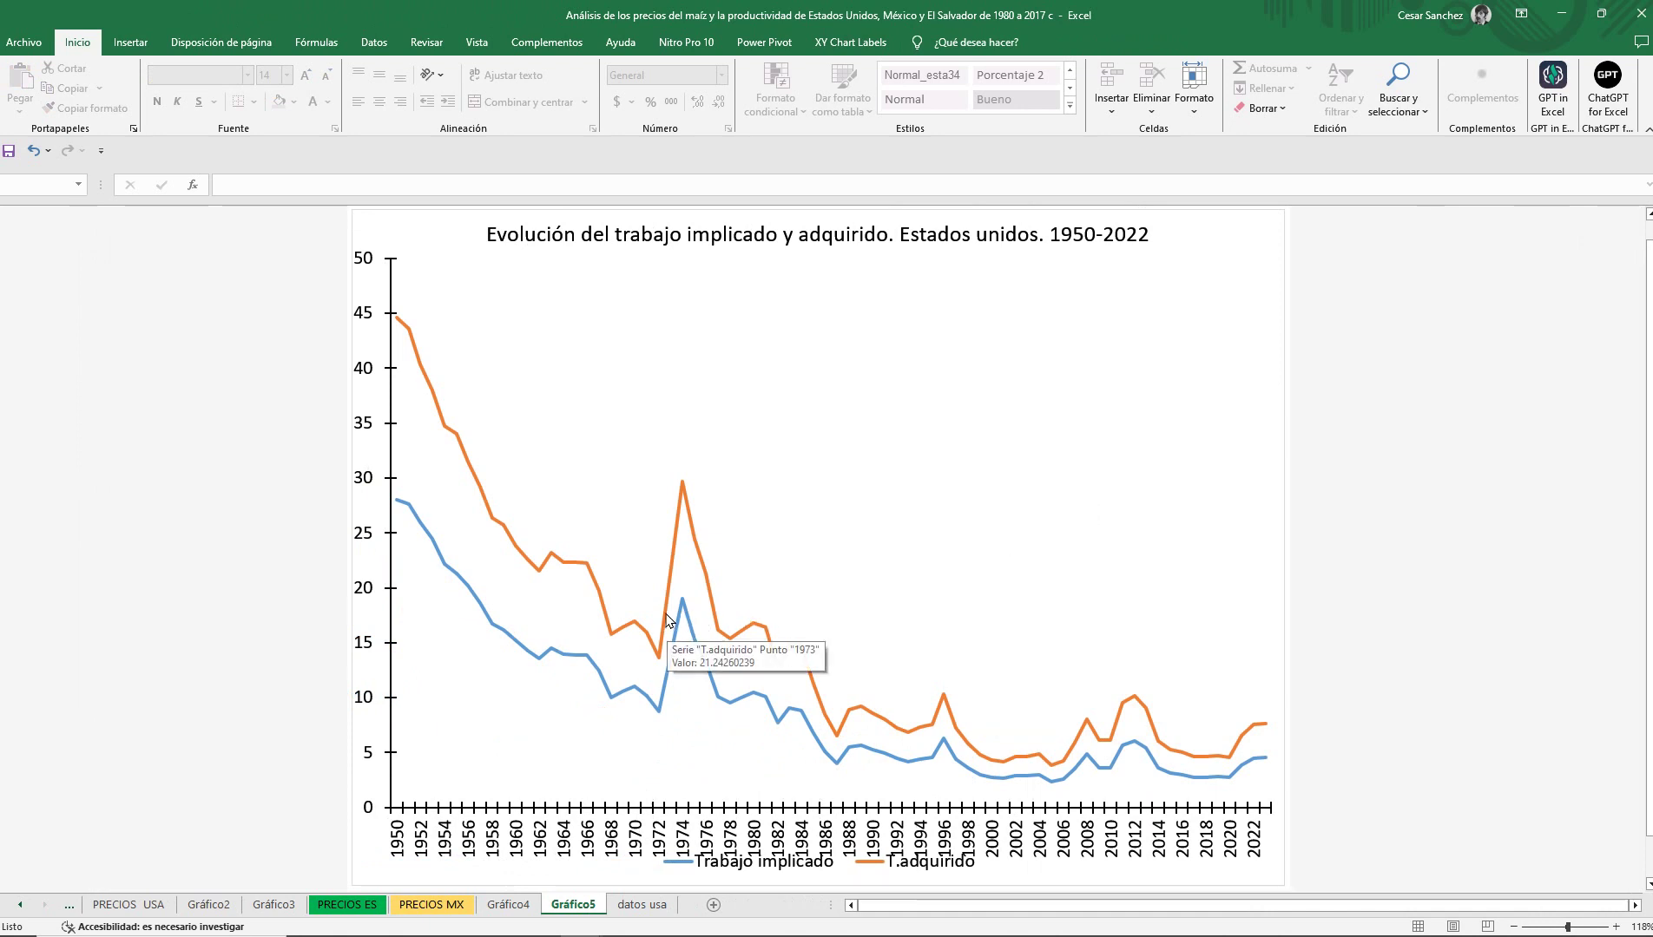
right_click(622, 691)
left_click(685, 850)
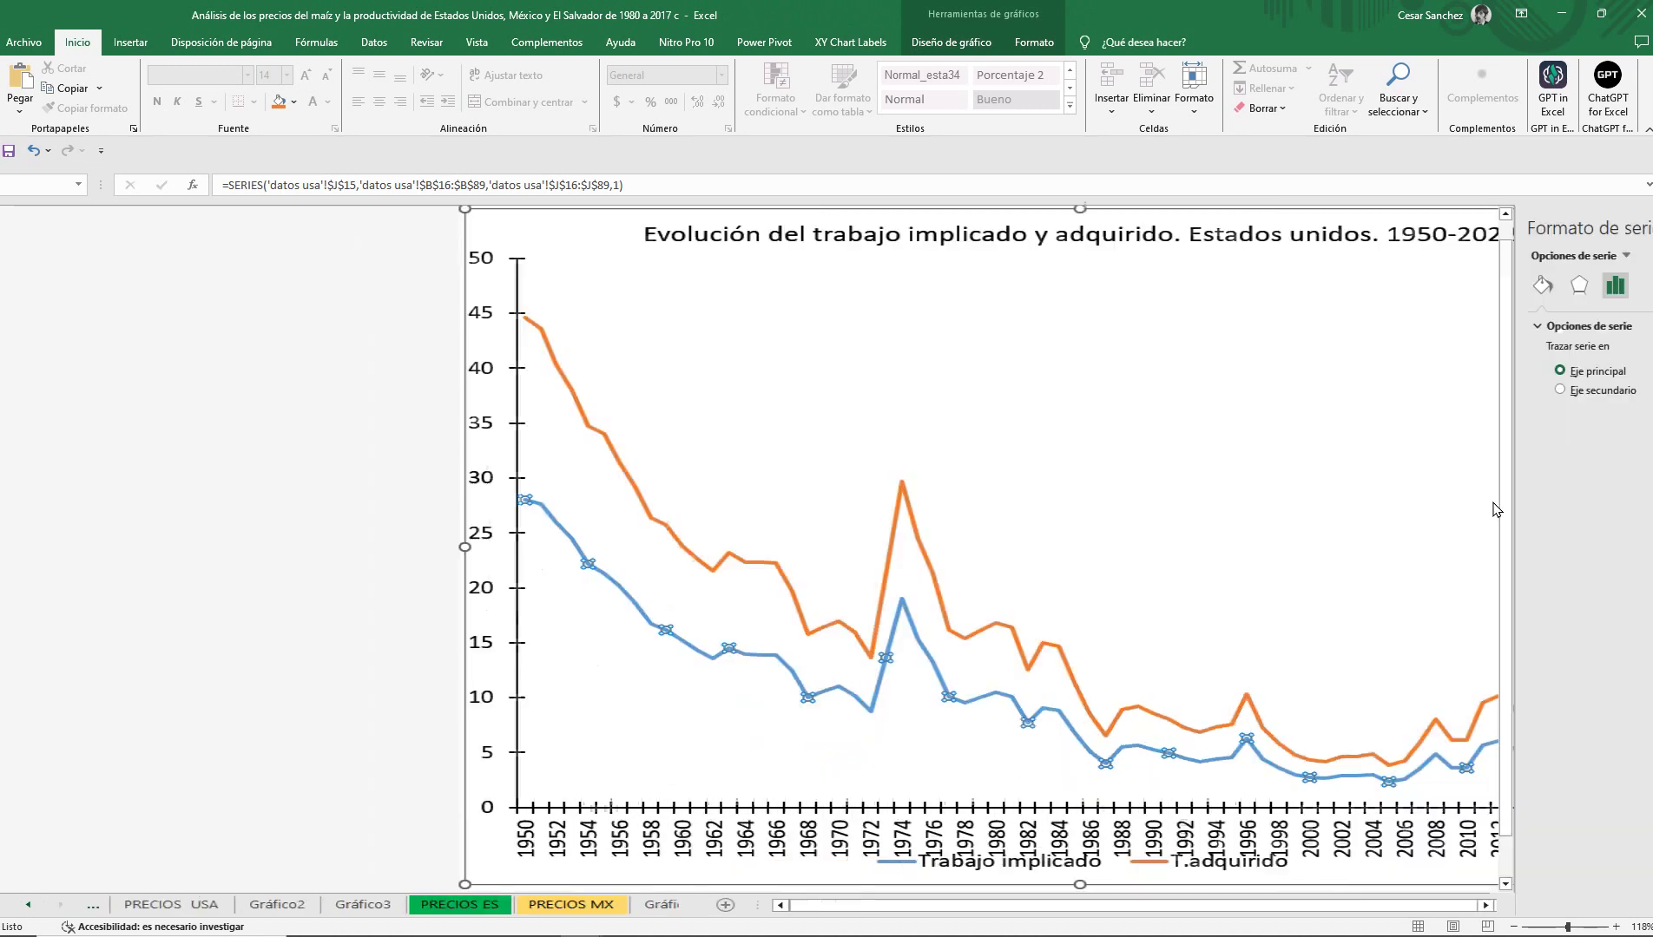
left_click(1175, 284)
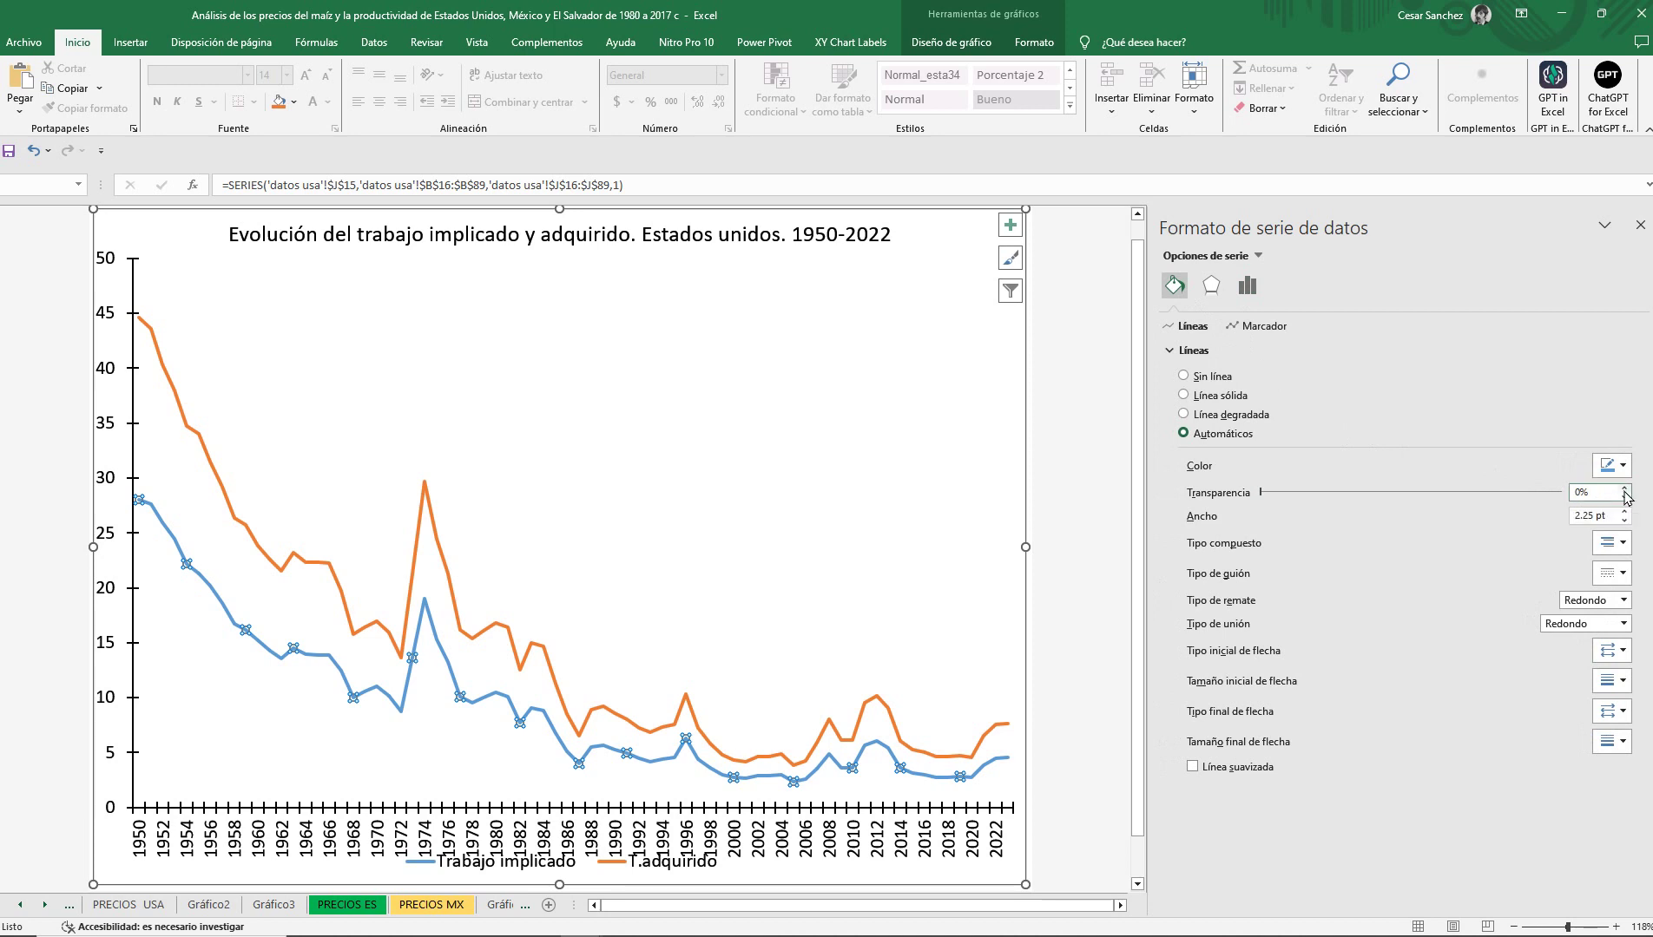
left_click(1616, 465)
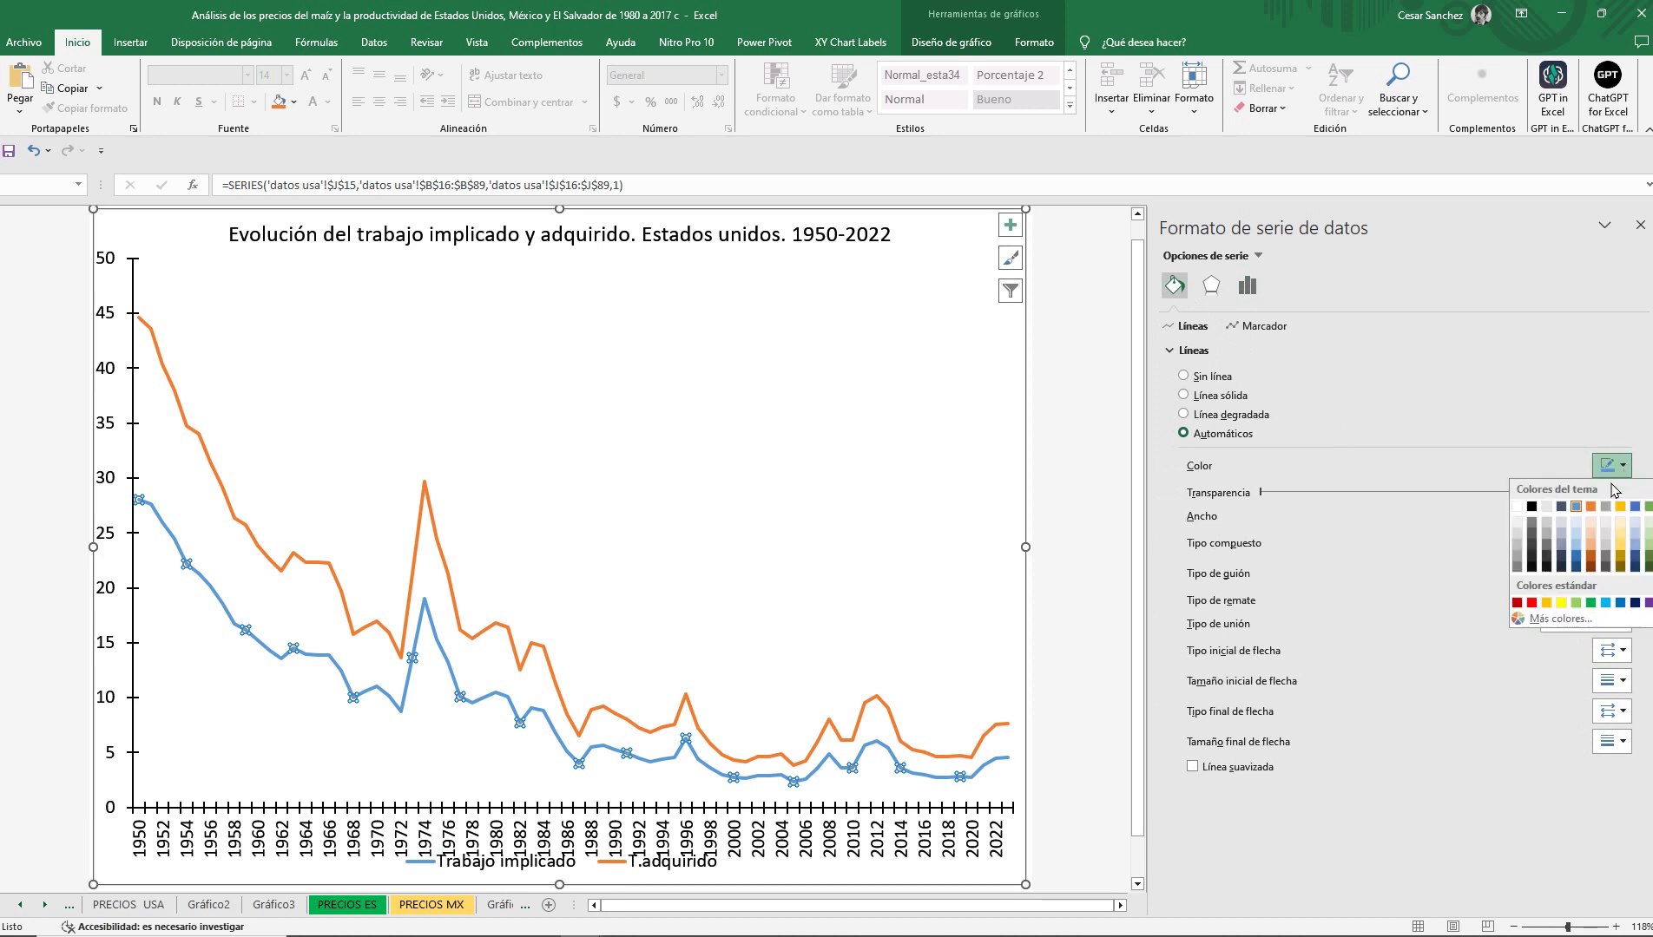
left_click(1534, 508)
Set the line color of the T.adquirido series to a darker blue theme color.
left_click(487, 628)
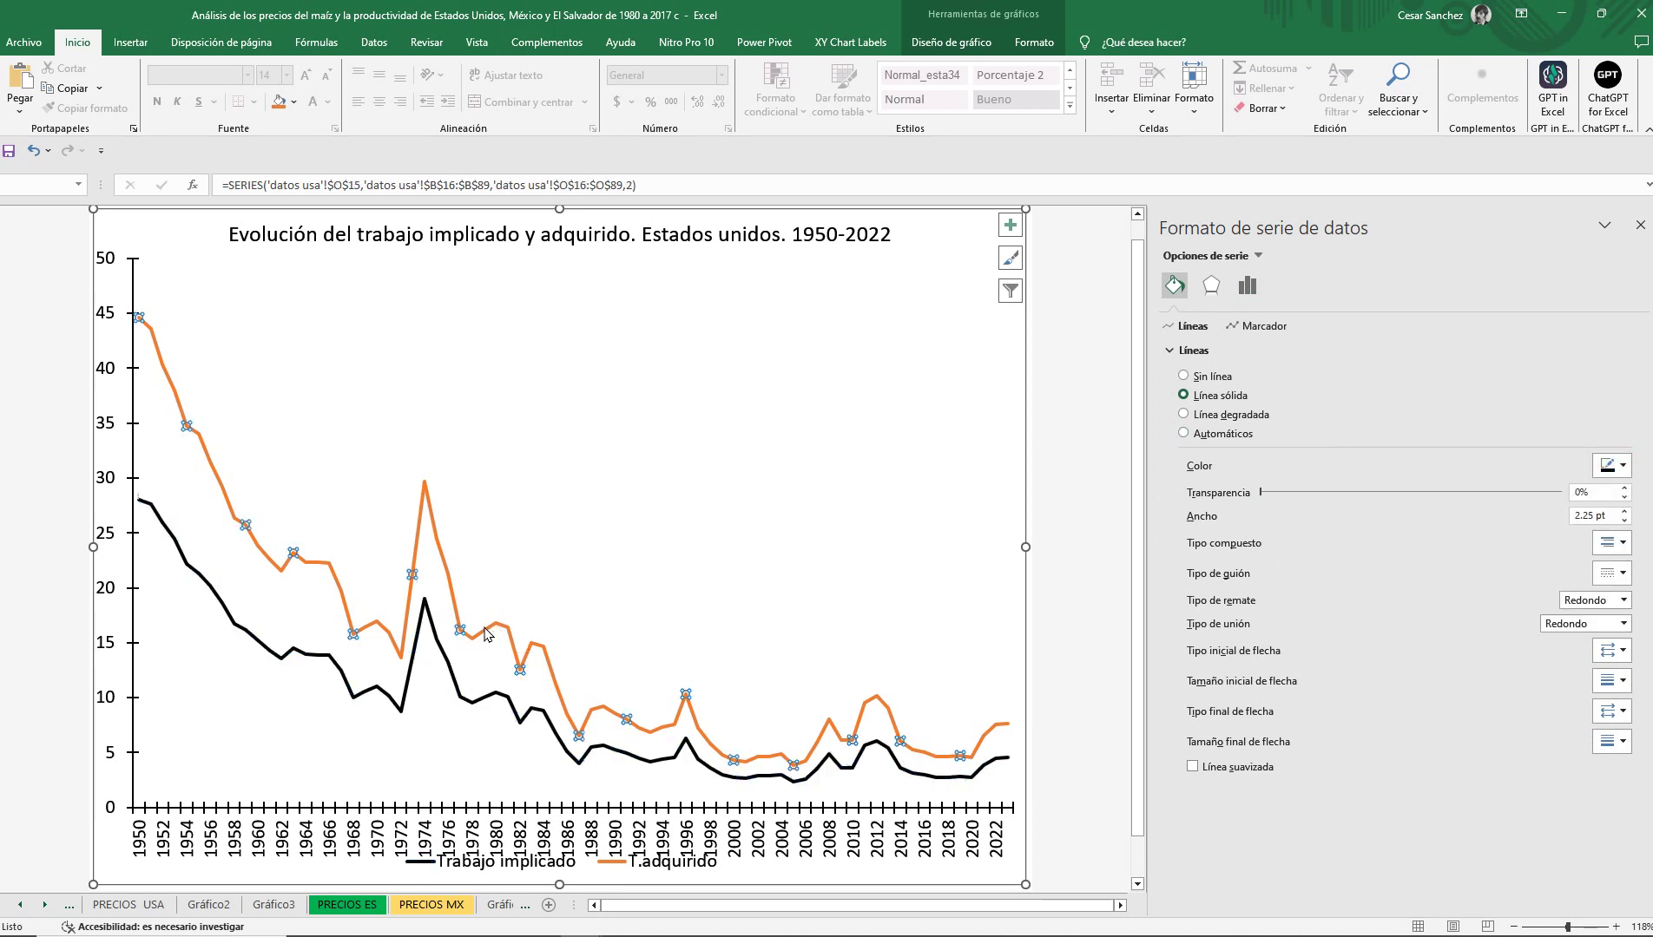
right_click(487, 628)
left_click(581, 787)
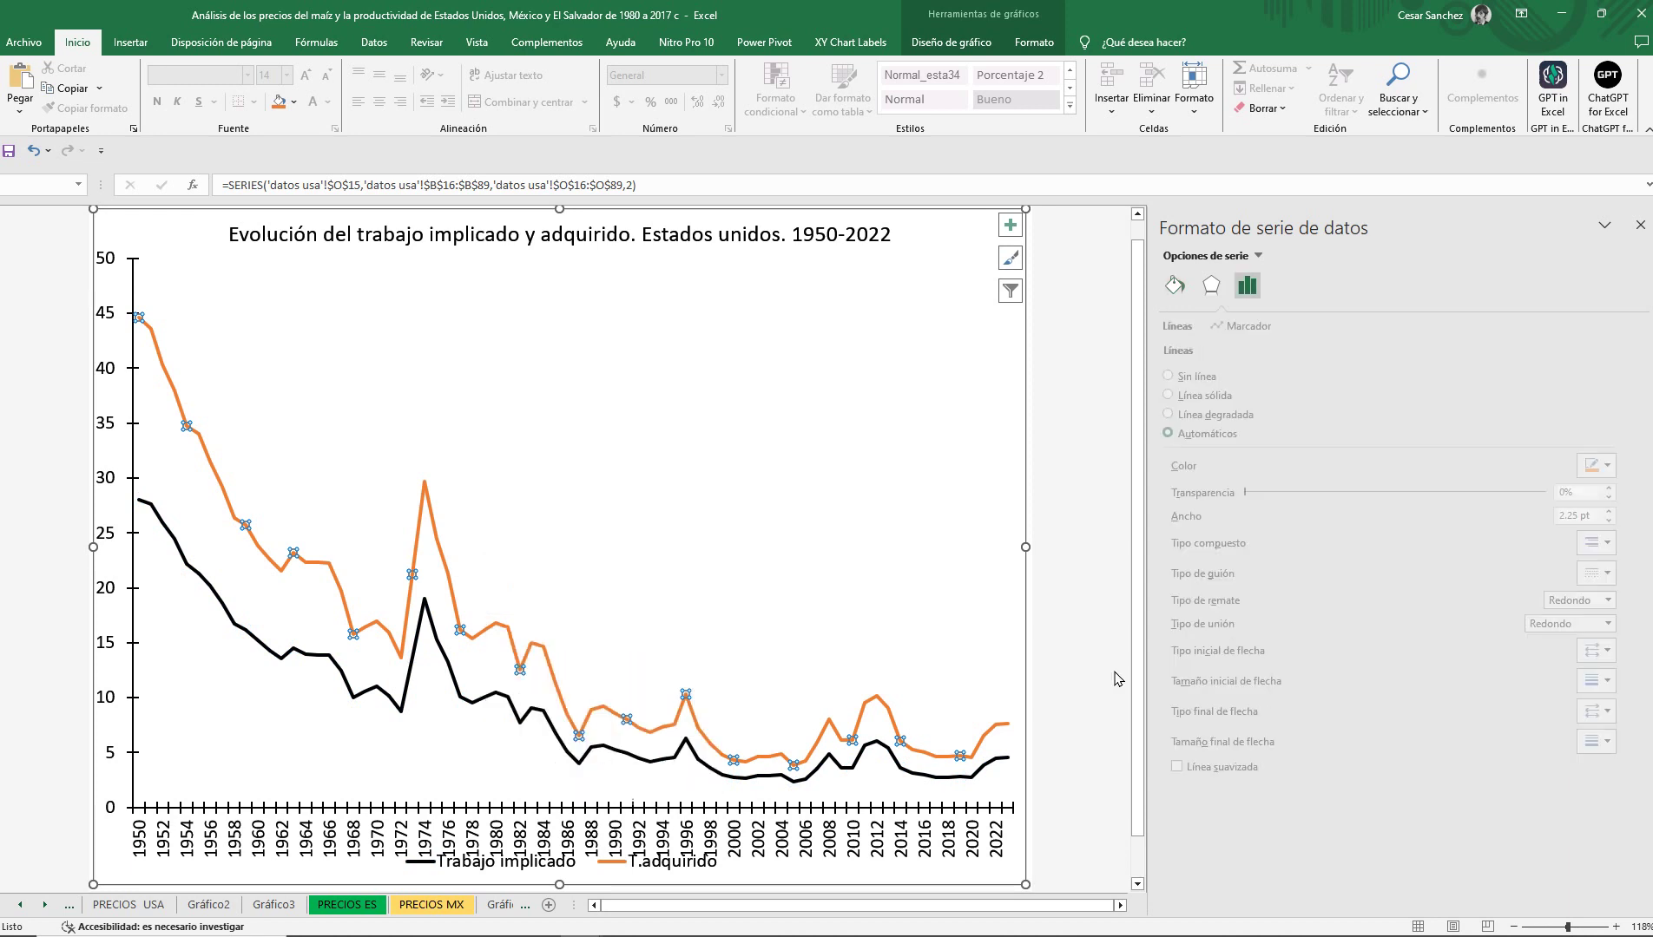
left_click(1175, 286)
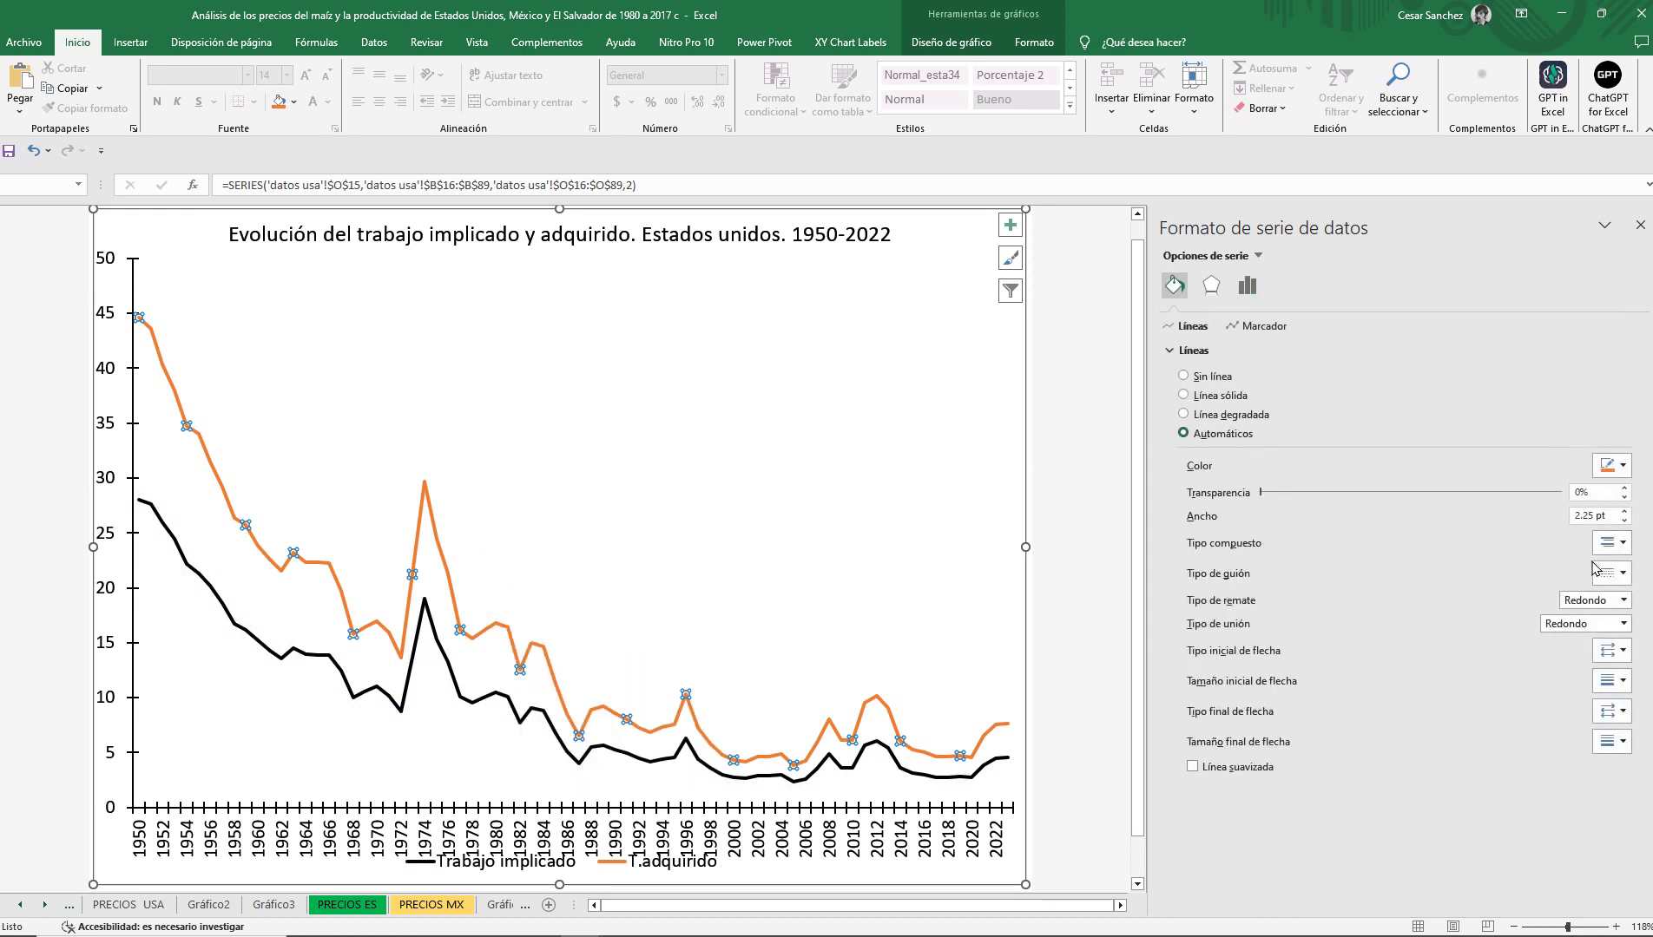
left_click(1612, 465)
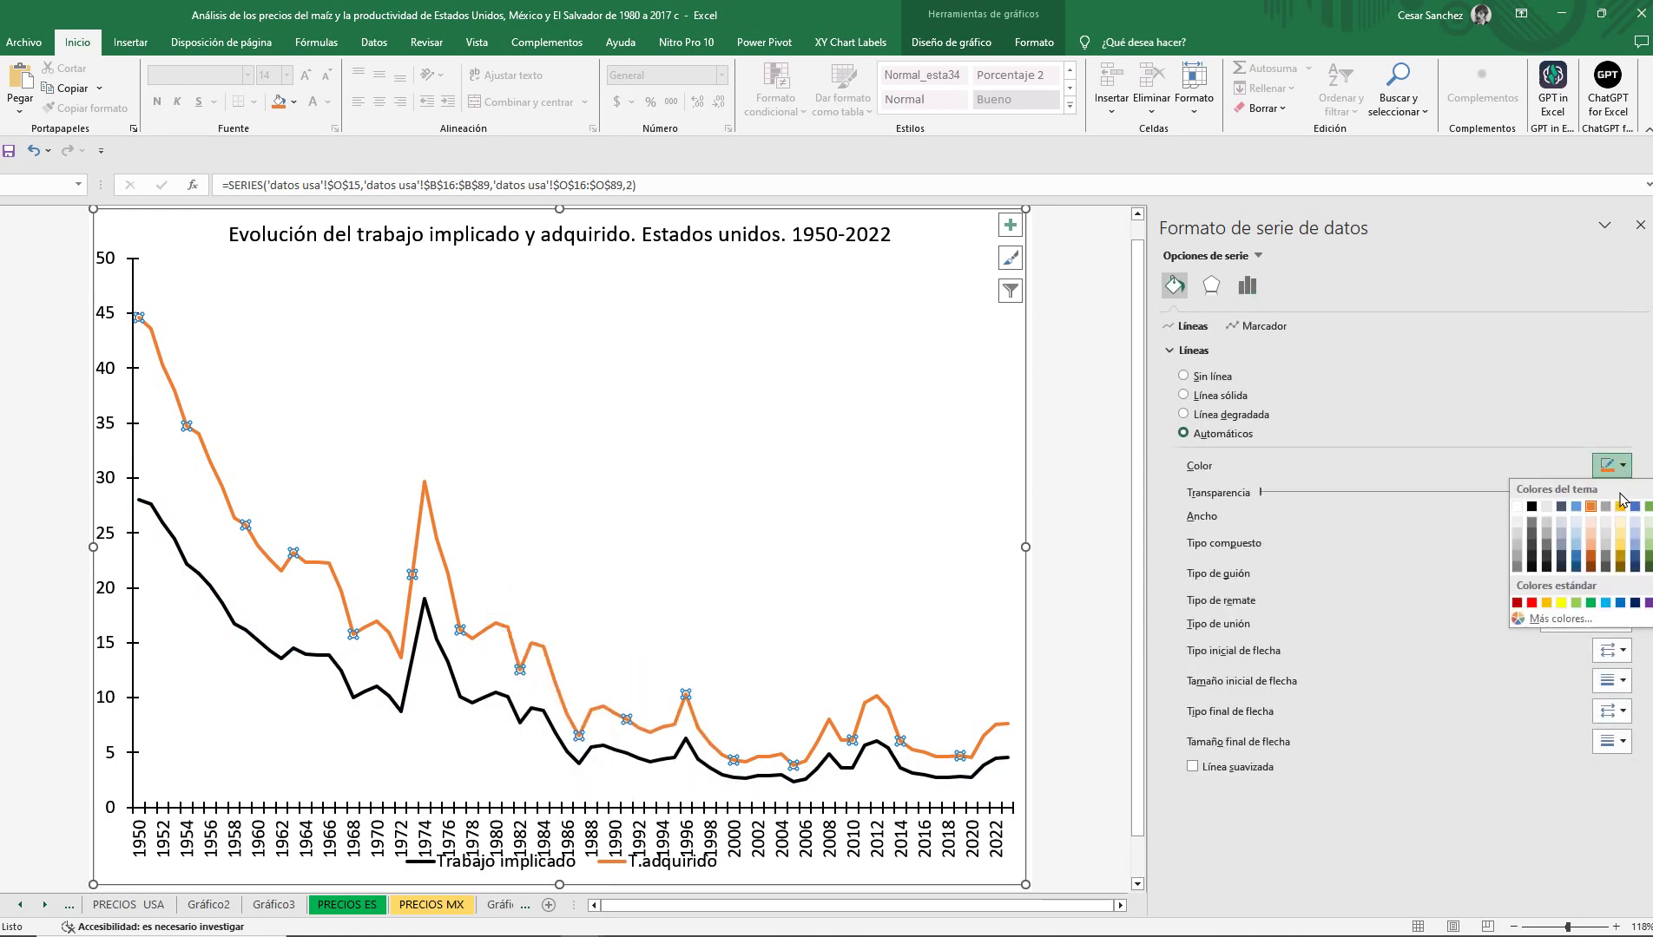
left_click(1576, 557)
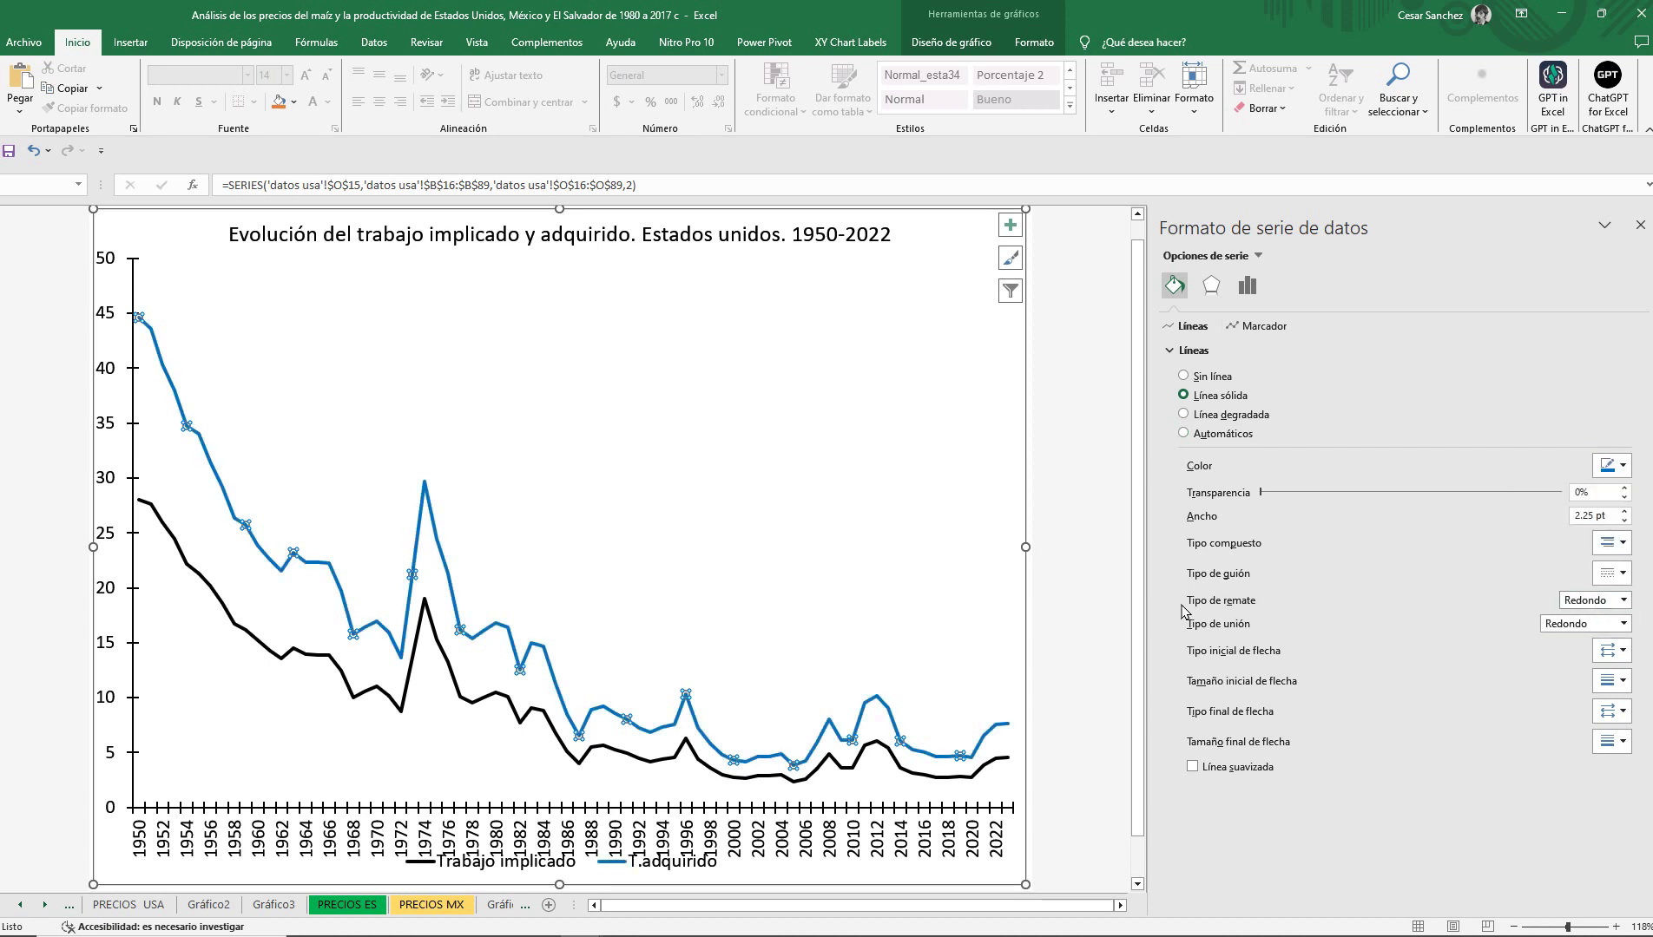
Shrink the plot area's height from below so the year labels clear the legend.
left_click(794, 528)
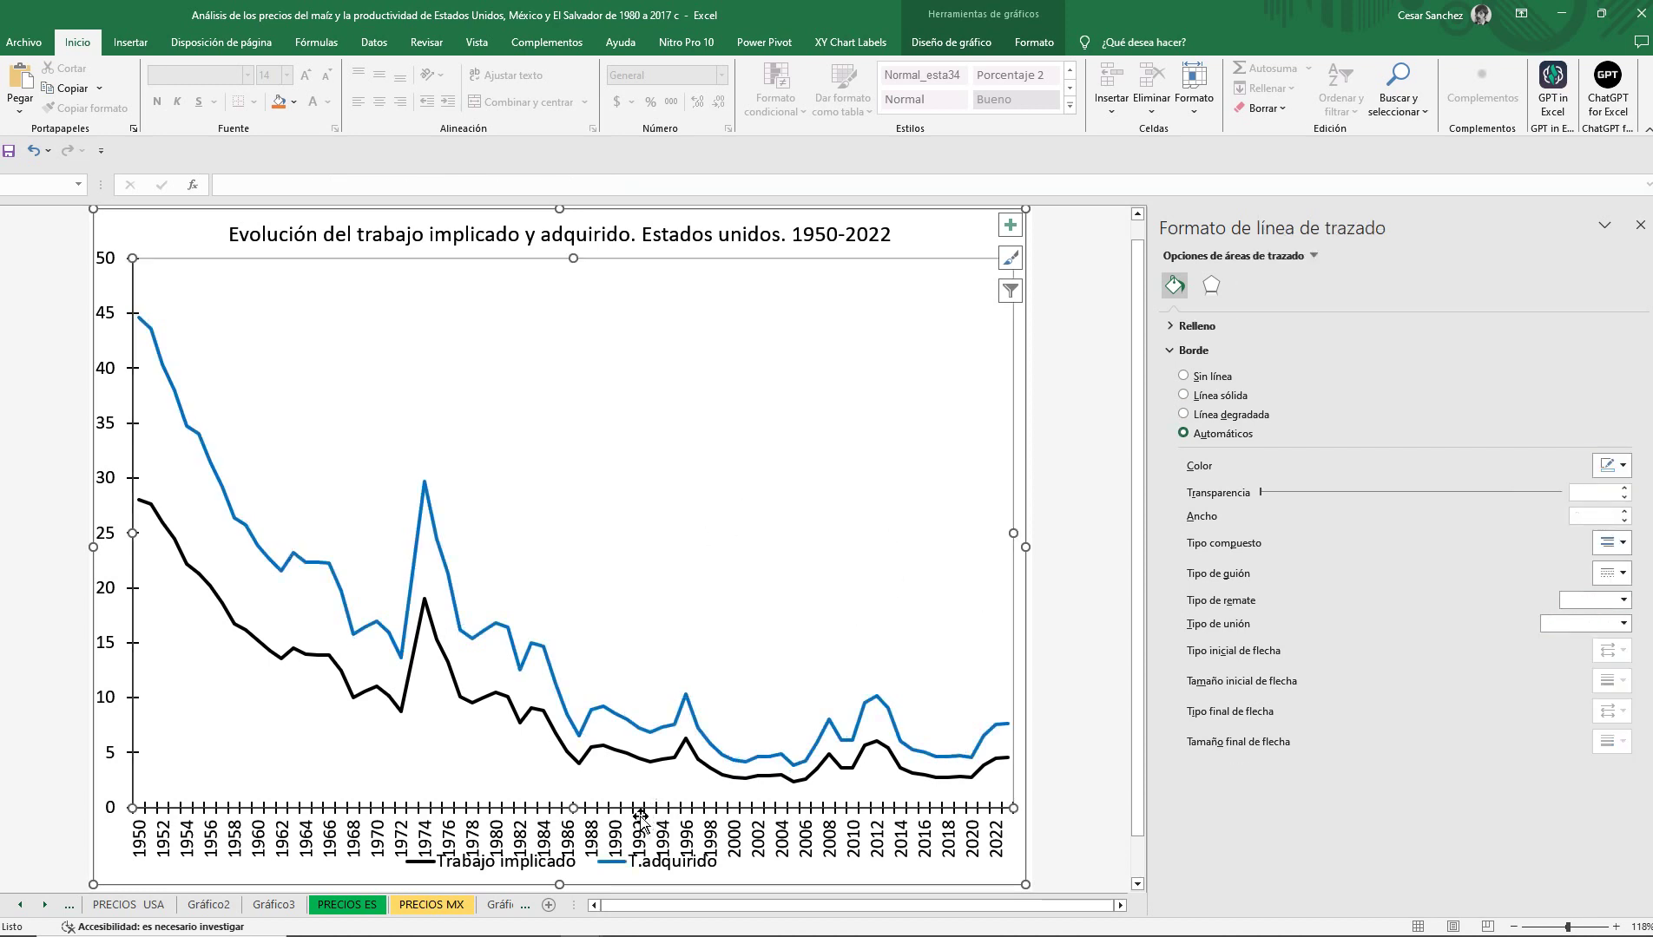
left_click(570, 822)
left_click(565, 813)
left_click_drag(573, 809, 573, 771)
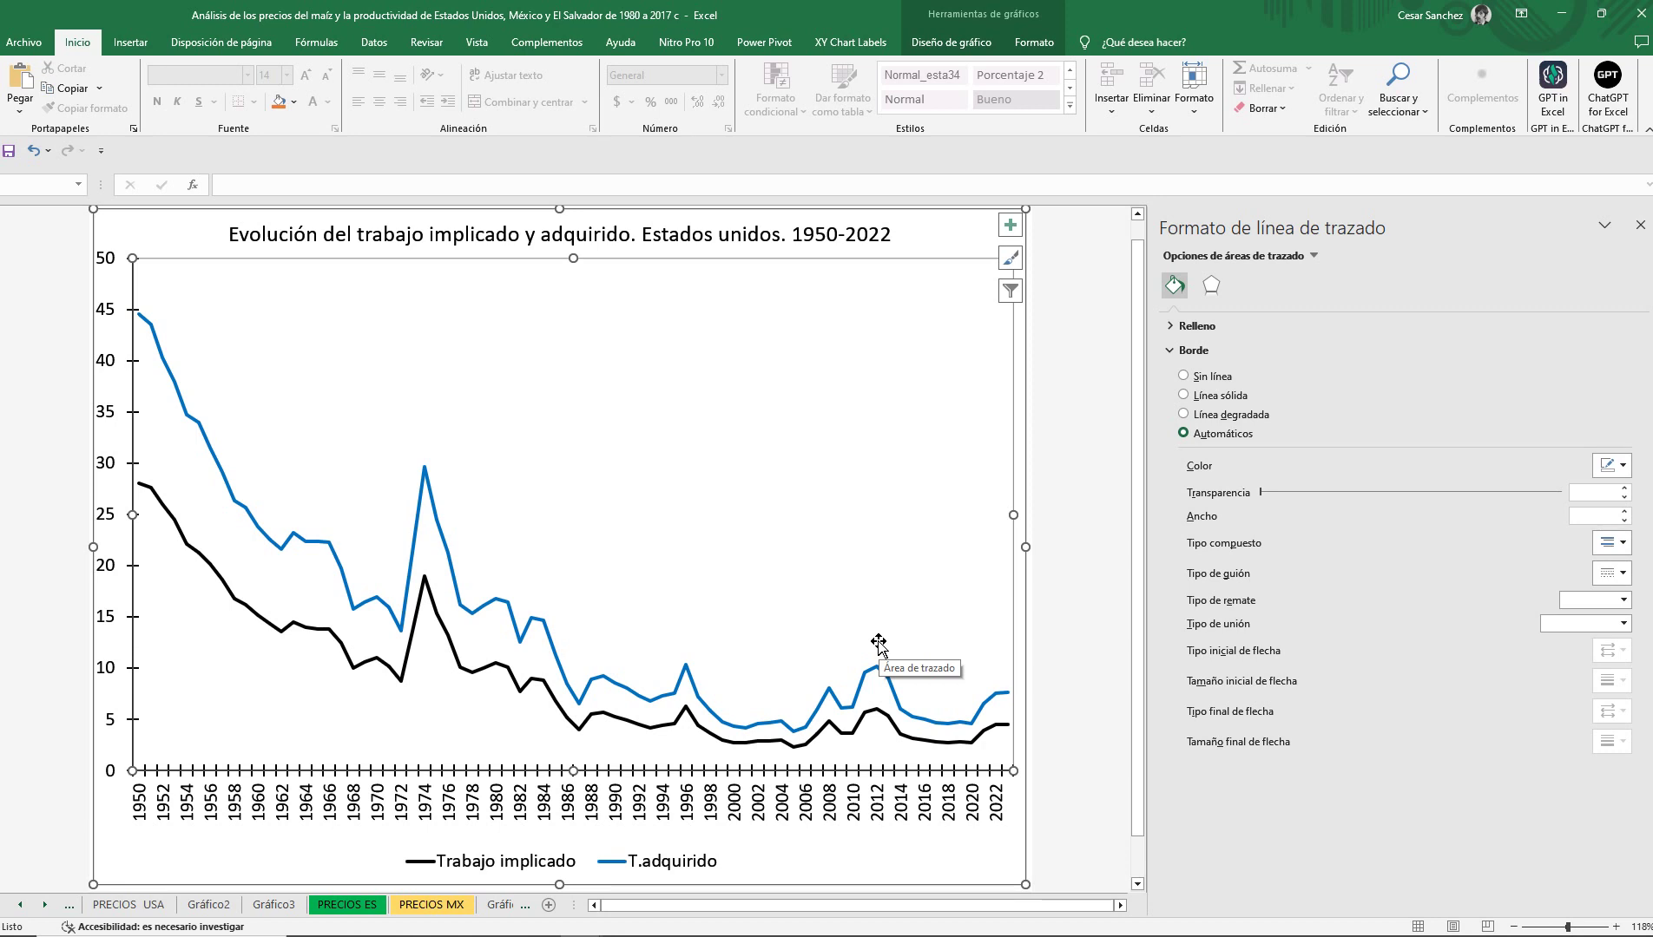
Go to the datos usa sheet, close the formatting pane and review the wage definitions above the data.
left_click(448, 905)
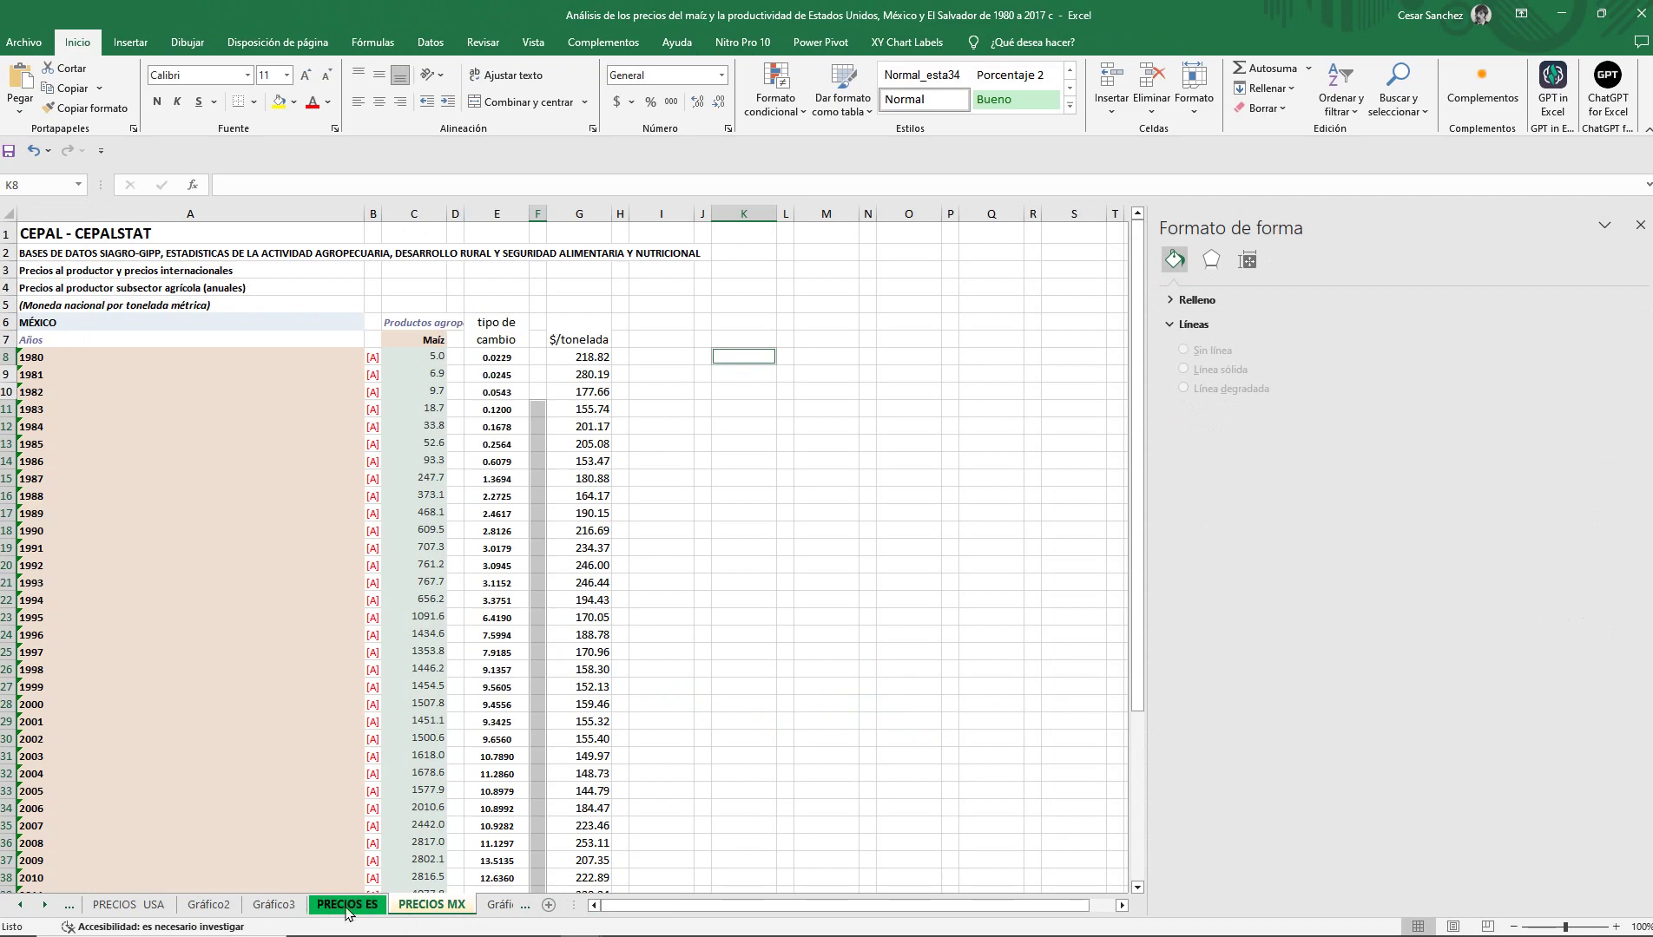
left_click(46, 905)
left_click(45, 905)
left_click(45, 905)
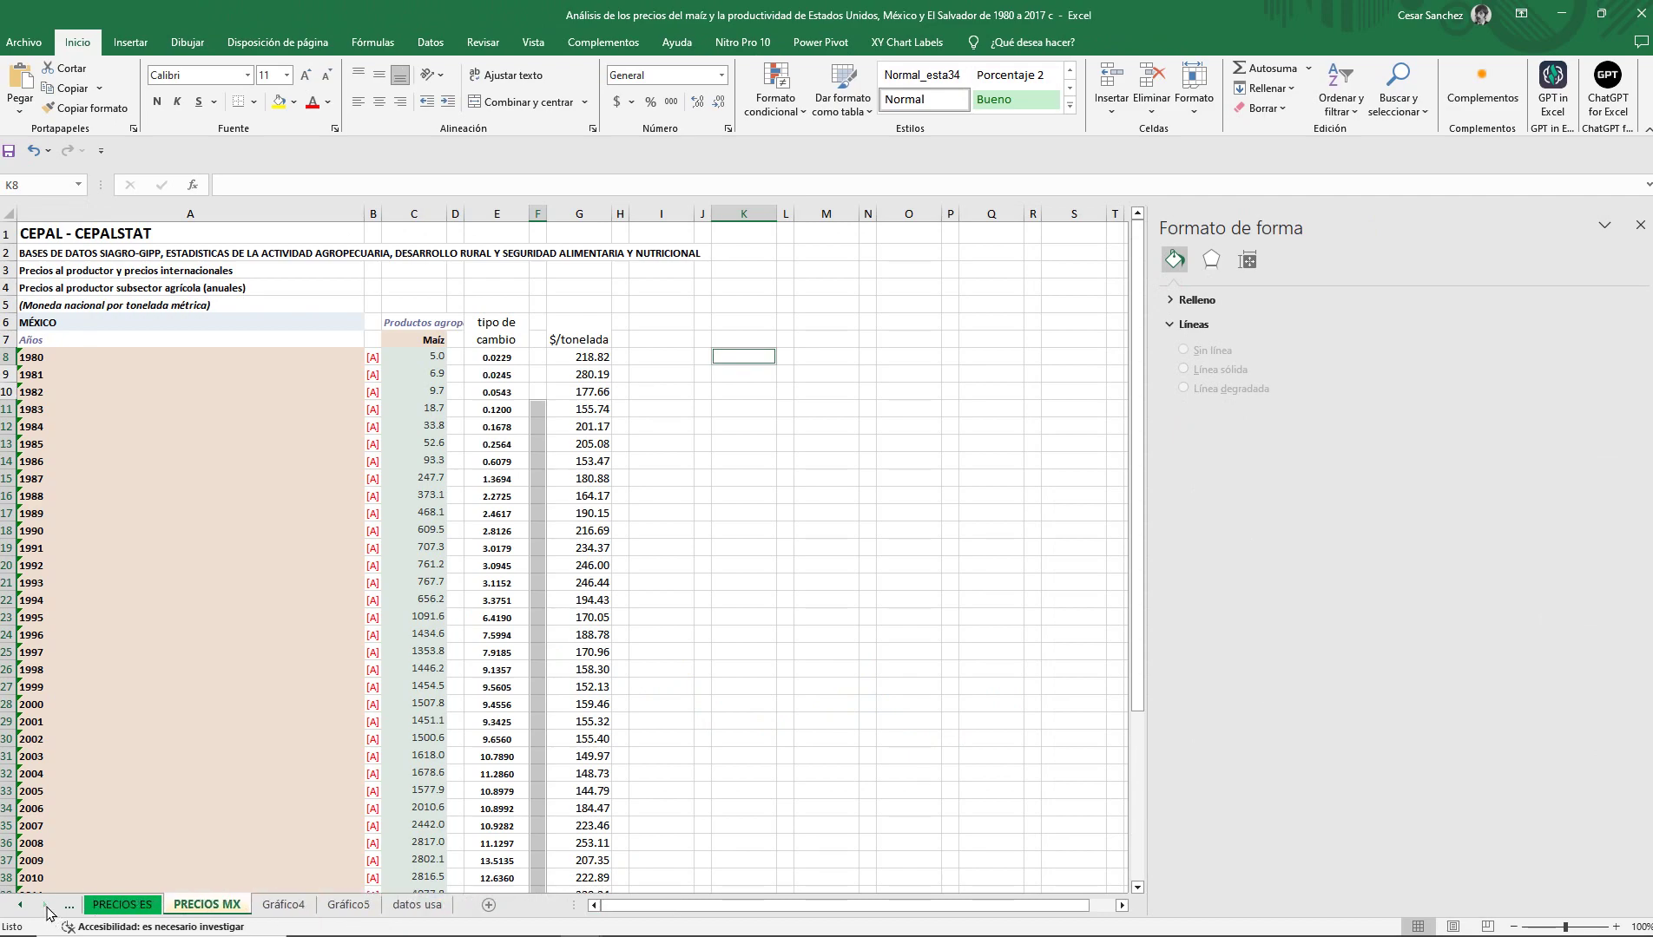
left_click(416, 905)
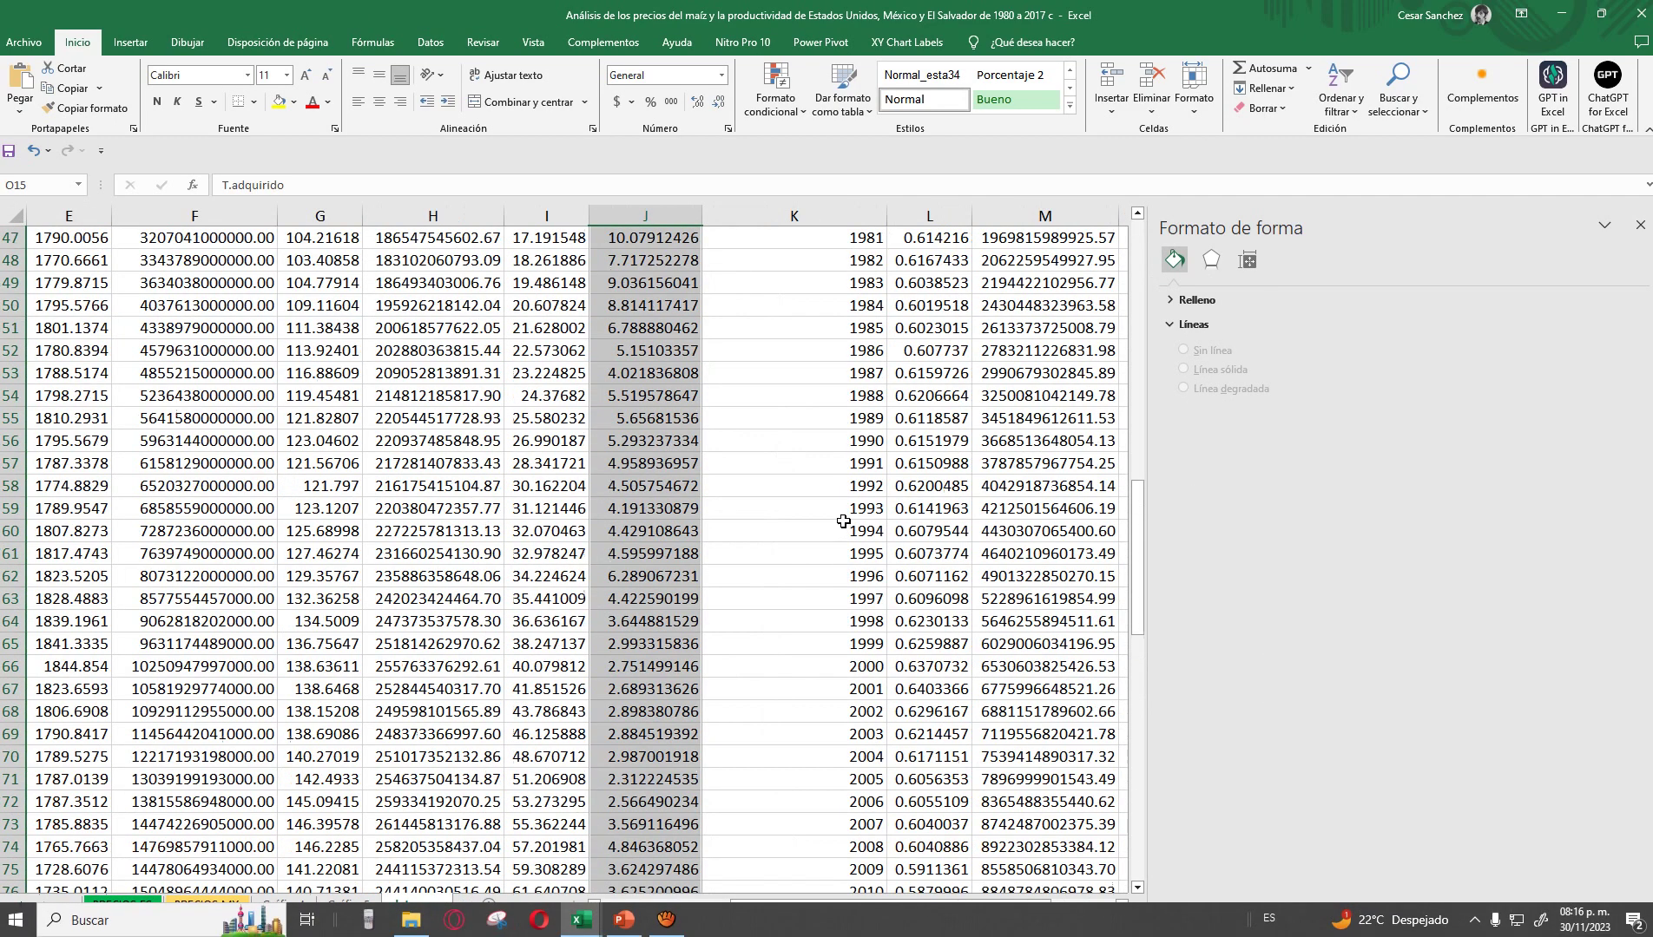
scroll(843, 518, "up", 7)
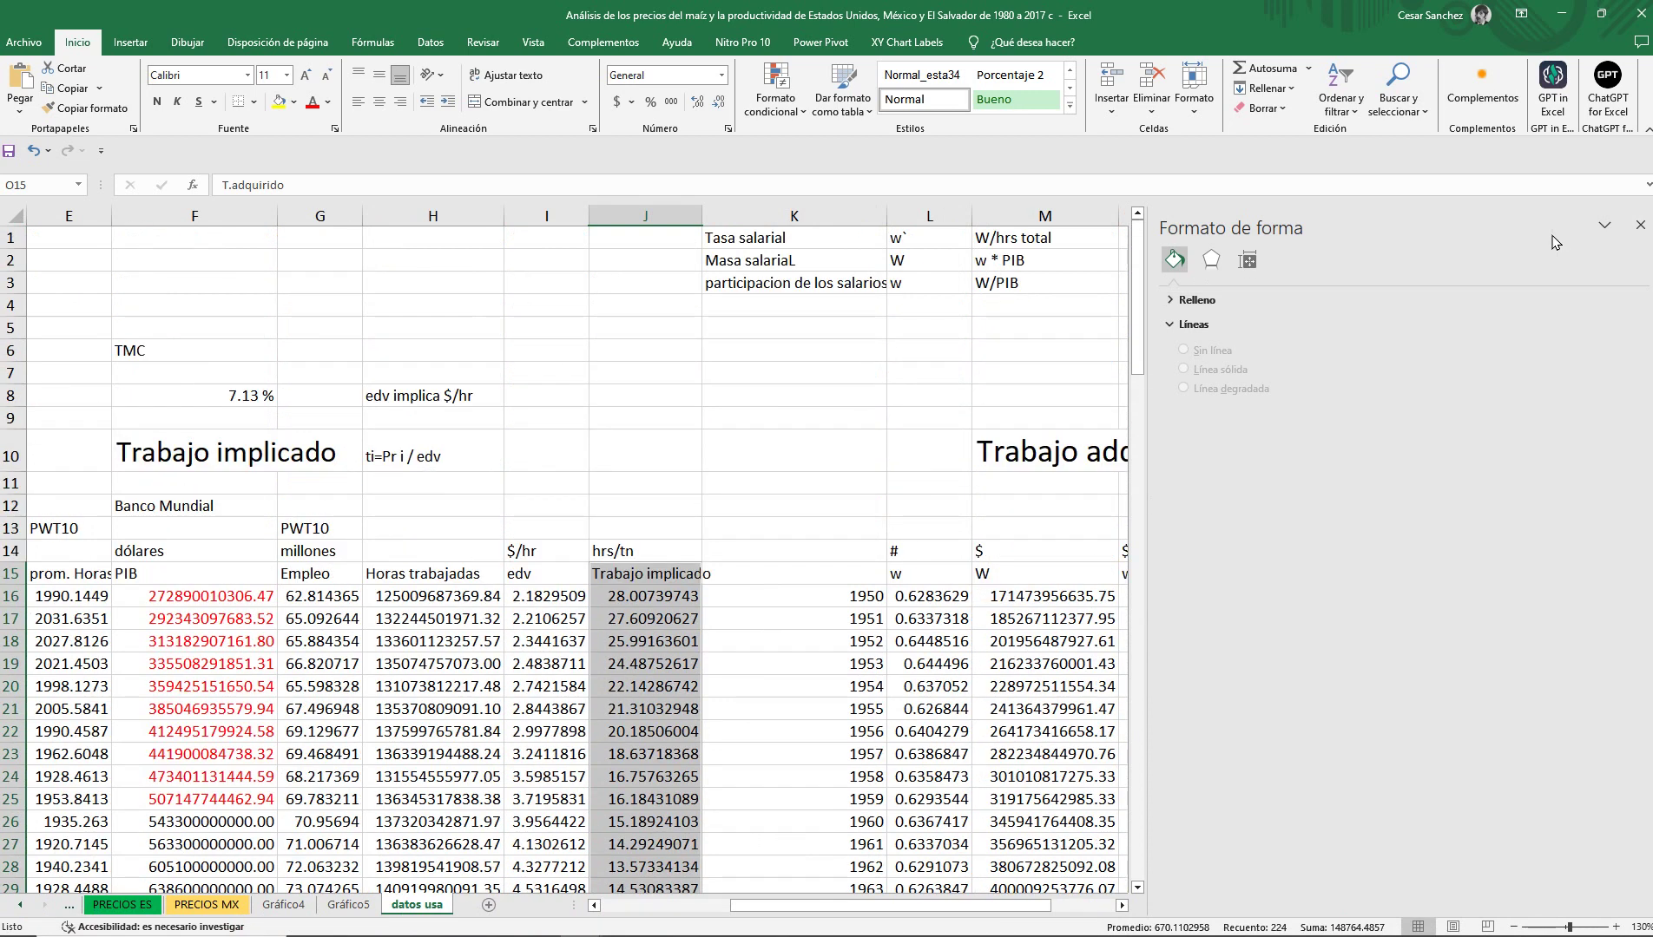
left_click(1639, 225)
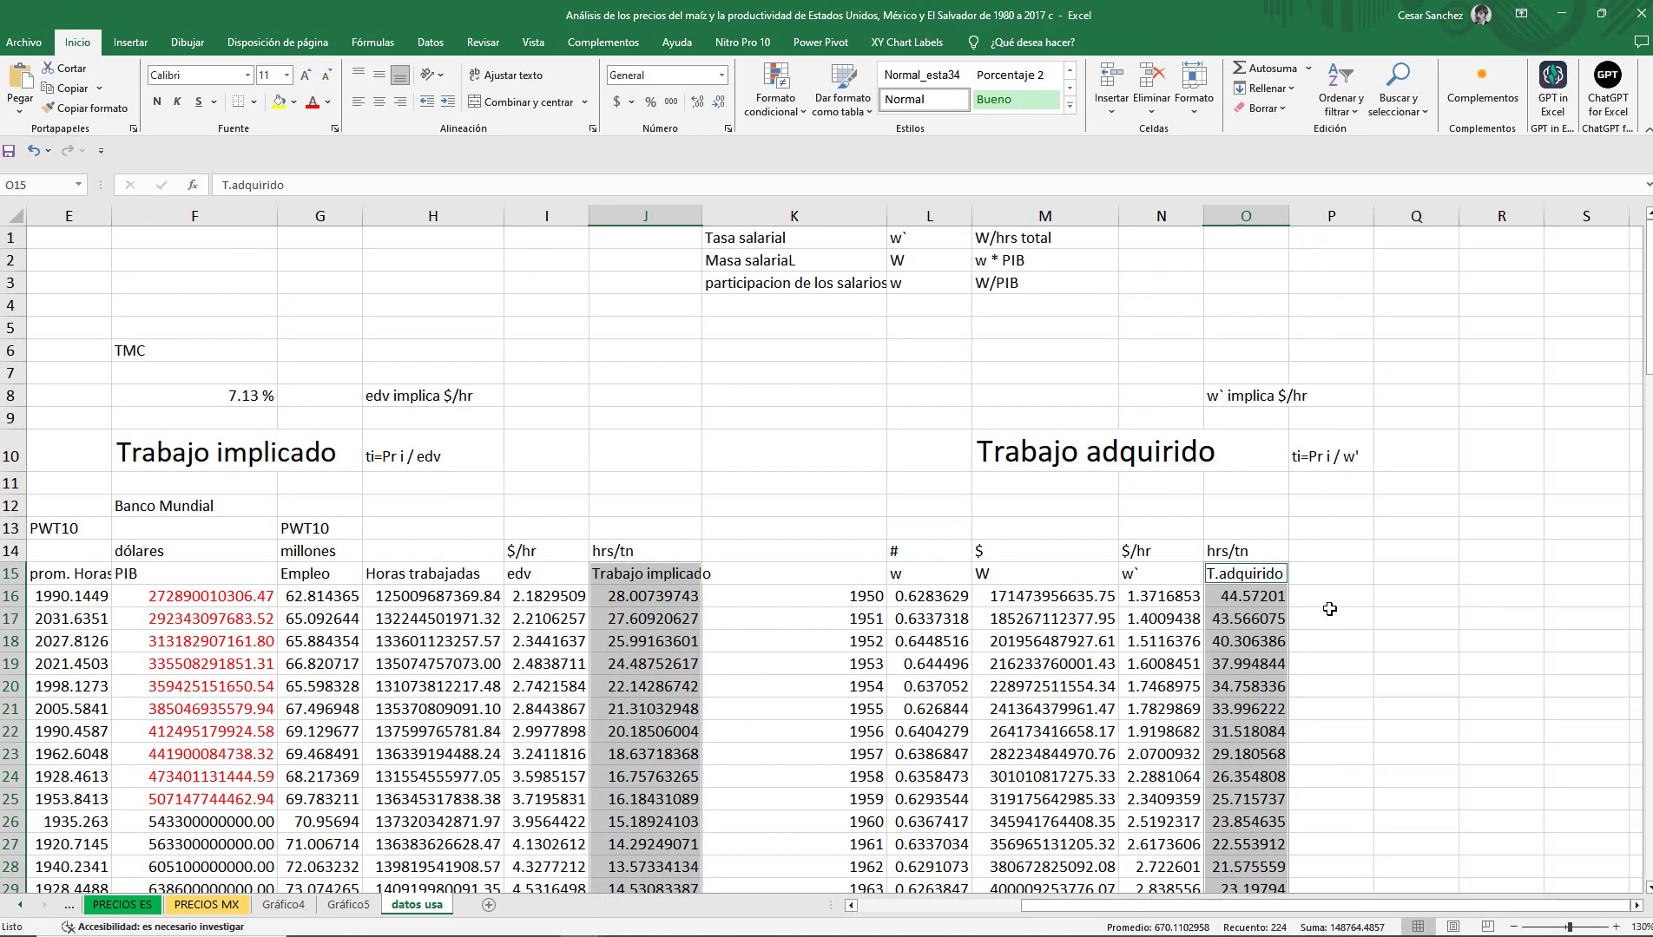
left_click(1329, 605)
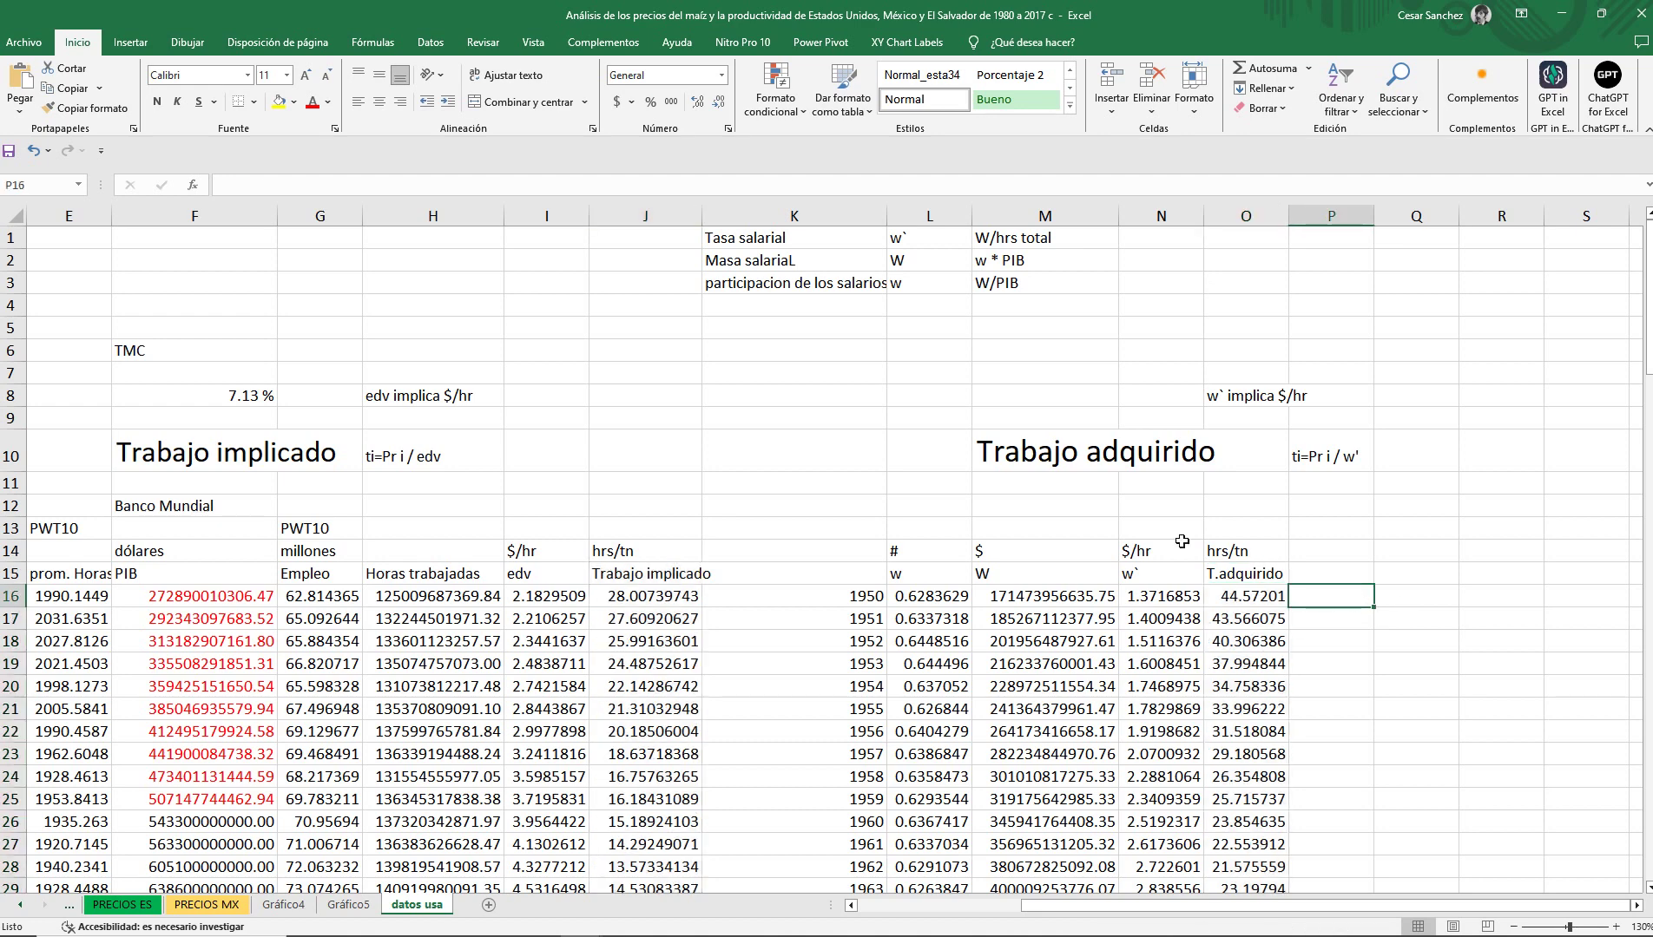
left_click(719, 330)
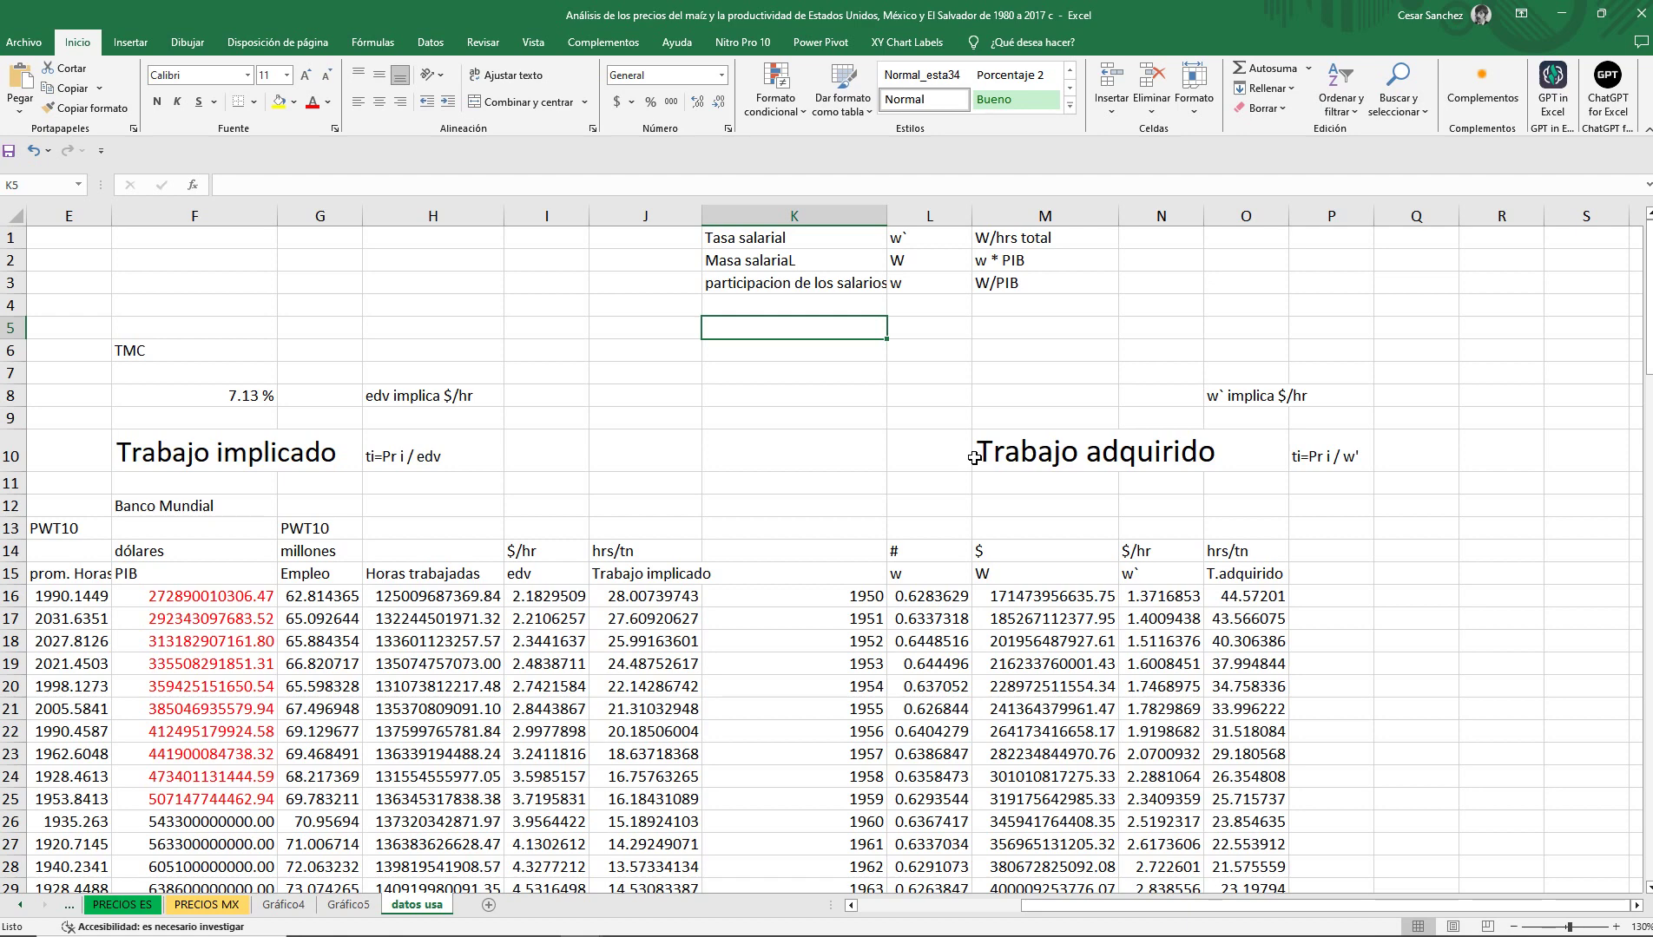
left_click(929, 577)
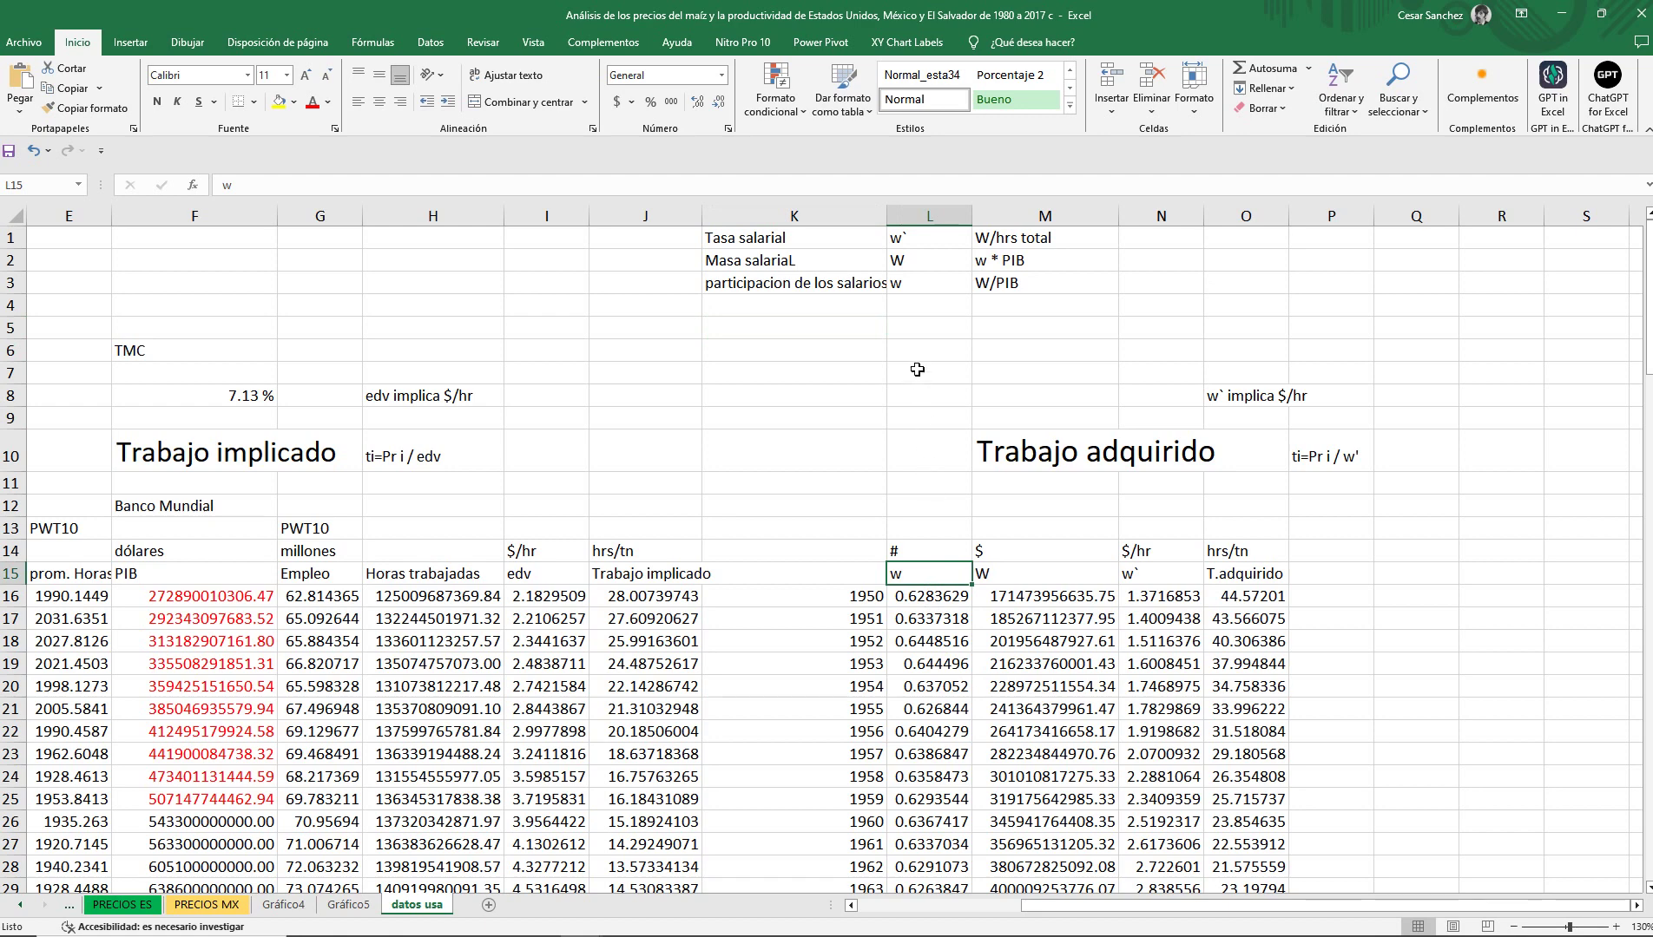
left_click(924, 330)
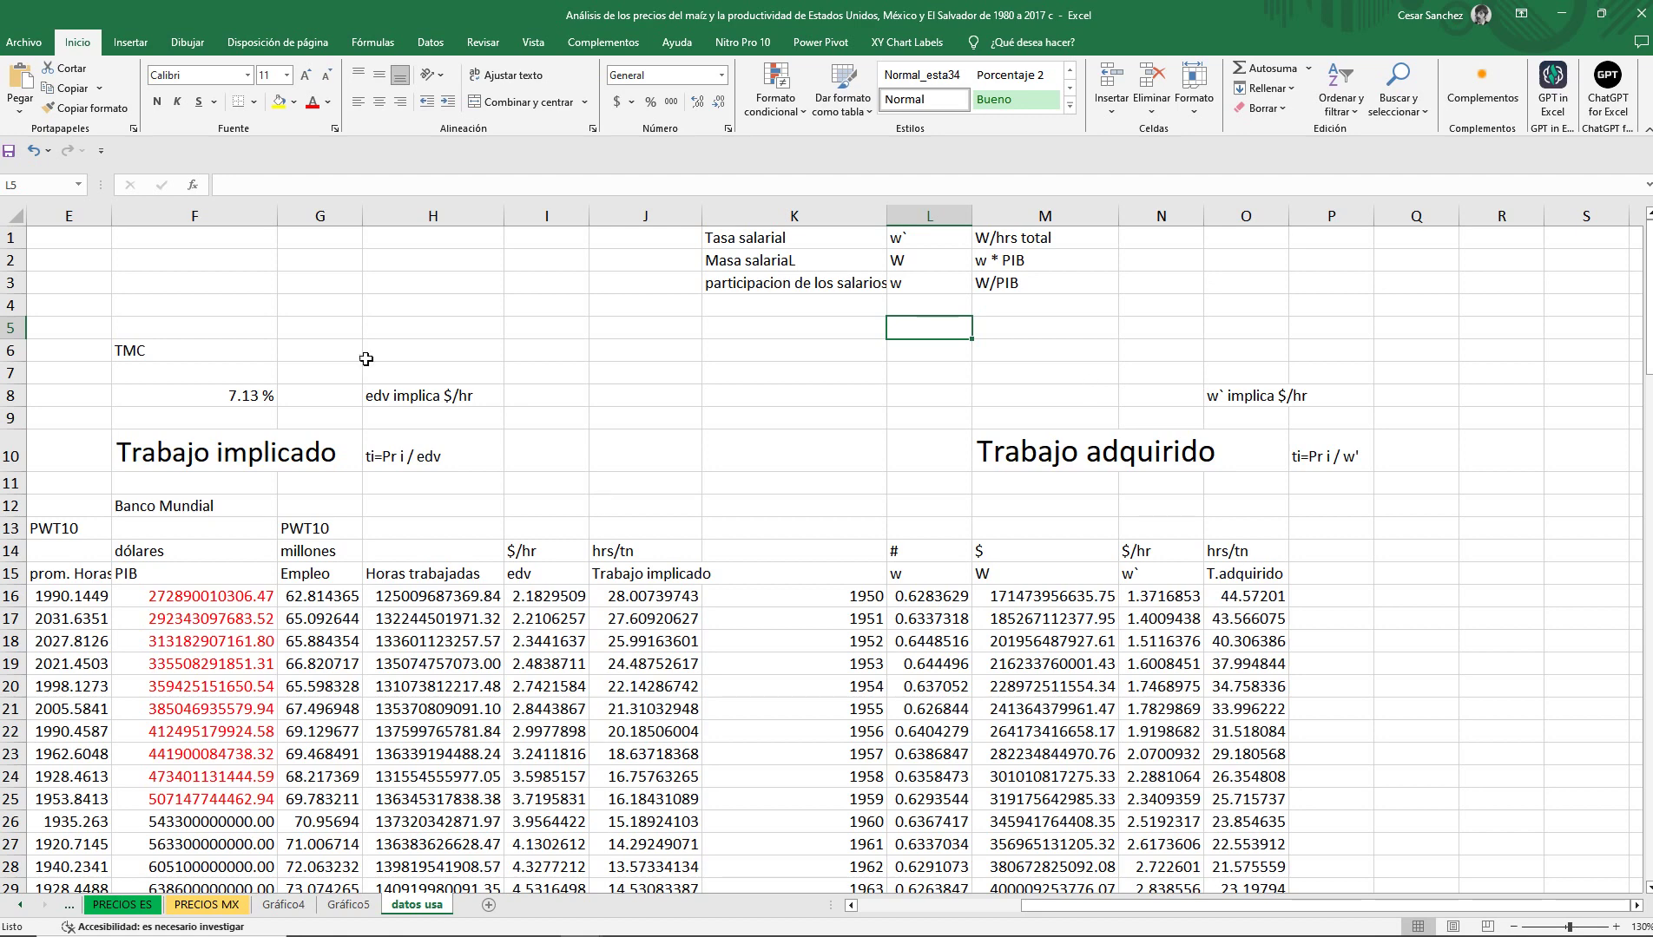
Find and launch Paint, and bring its blank canvas to the front.
key("alt+Tab")
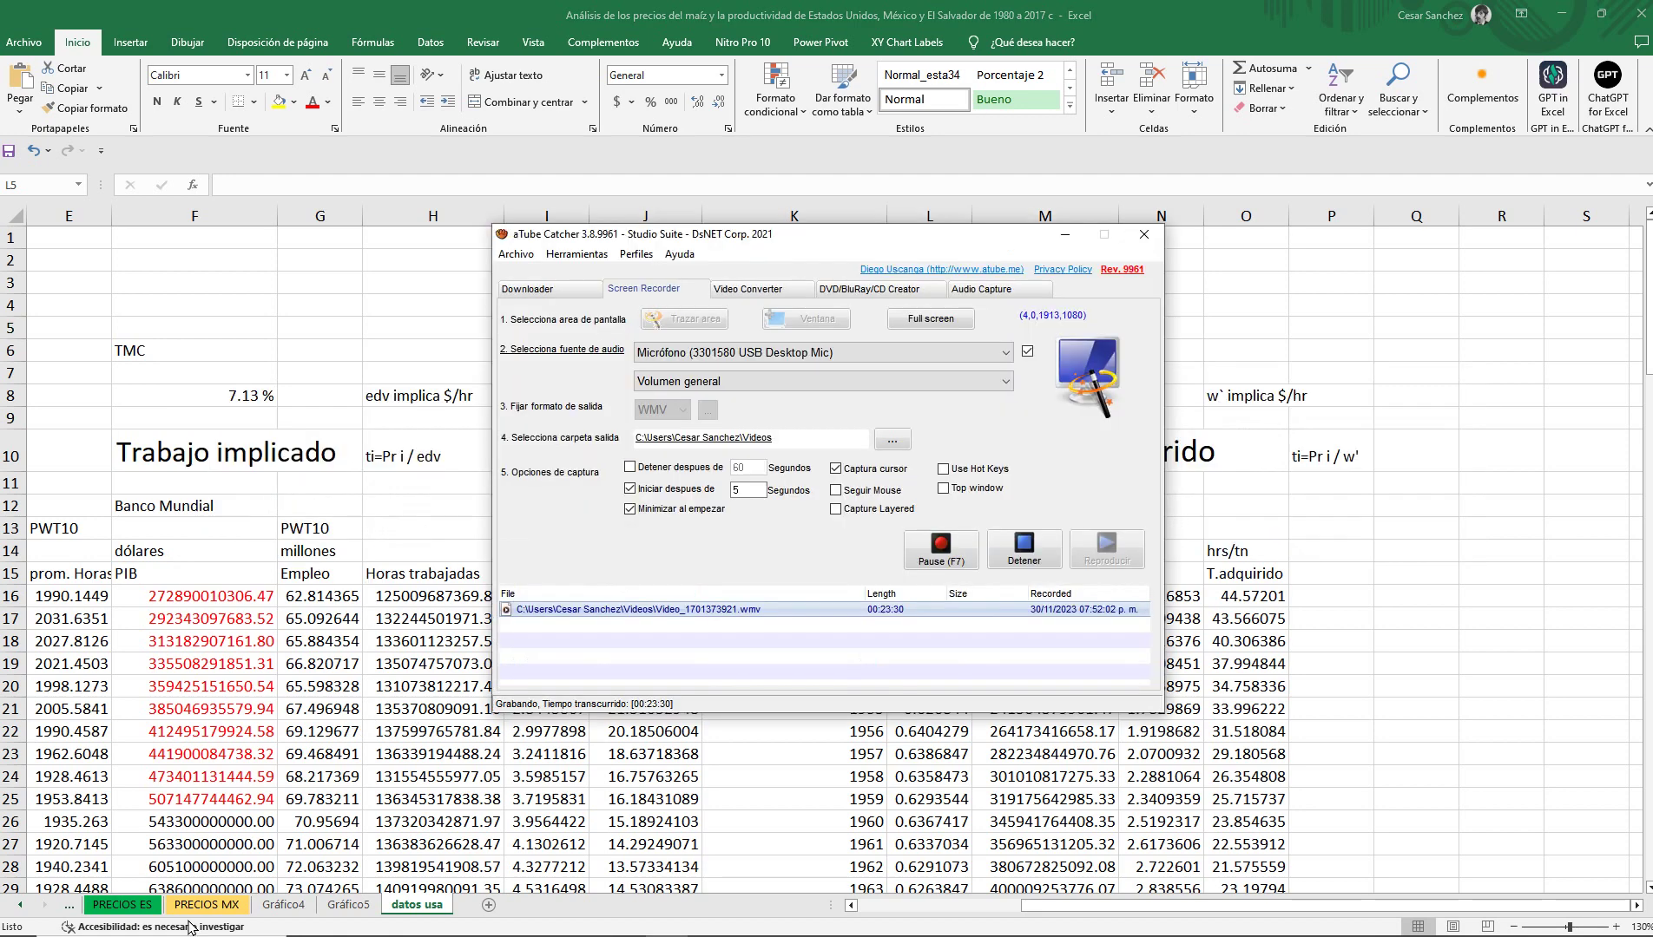
left_click(145, 927)
type("paint")
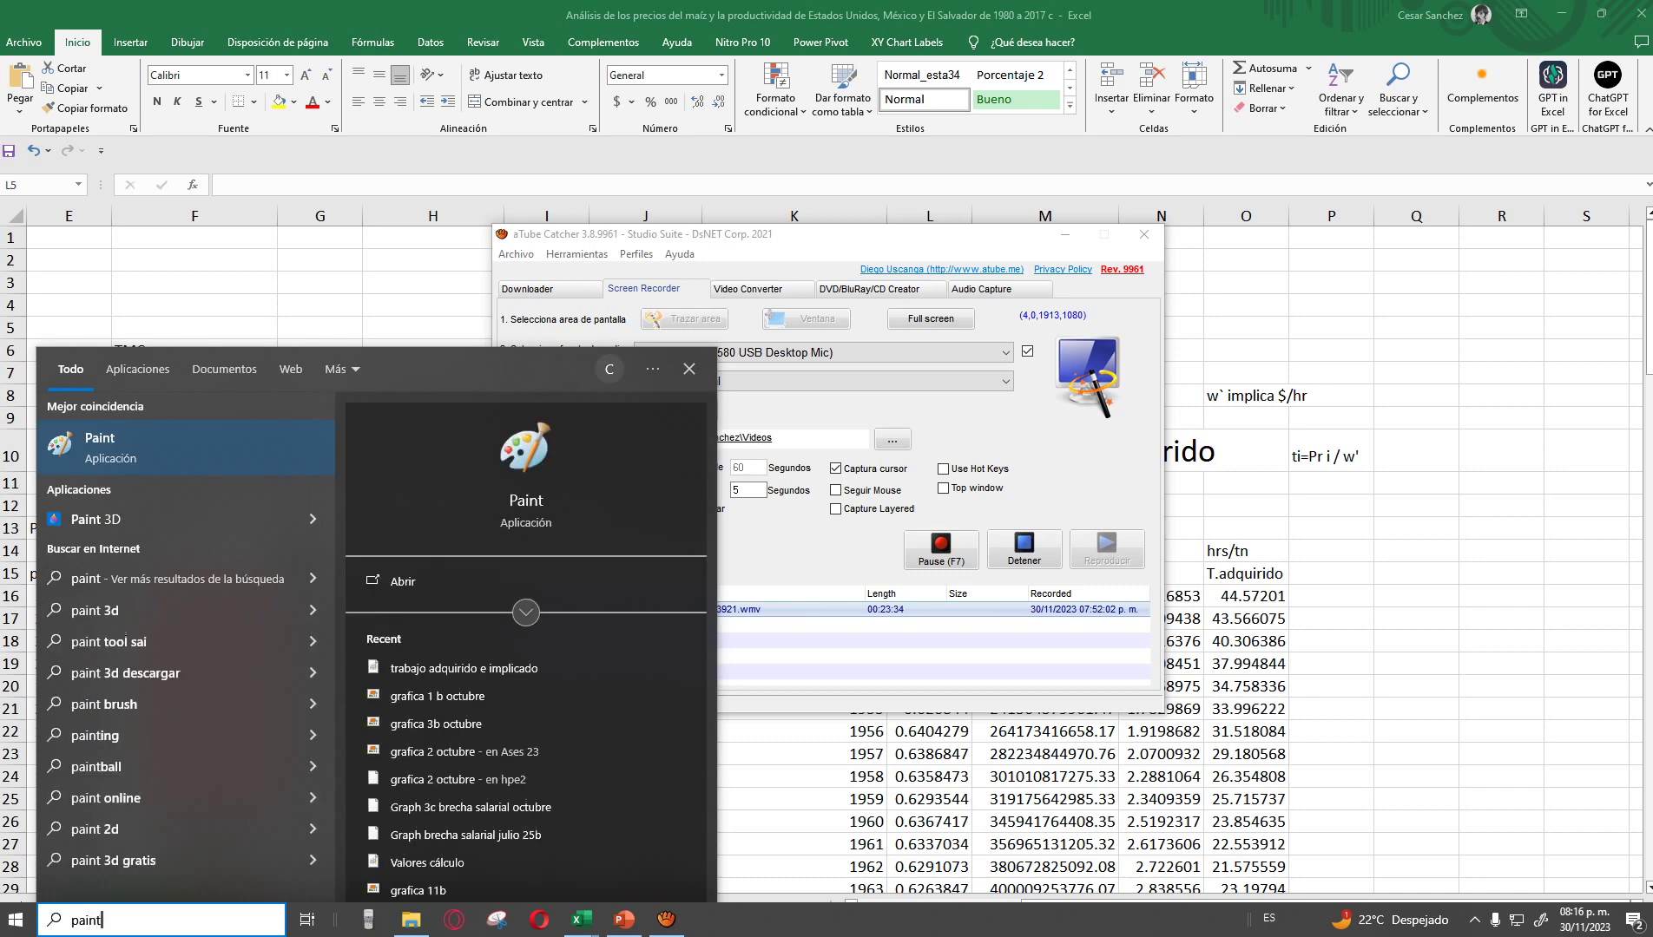
key("Return")
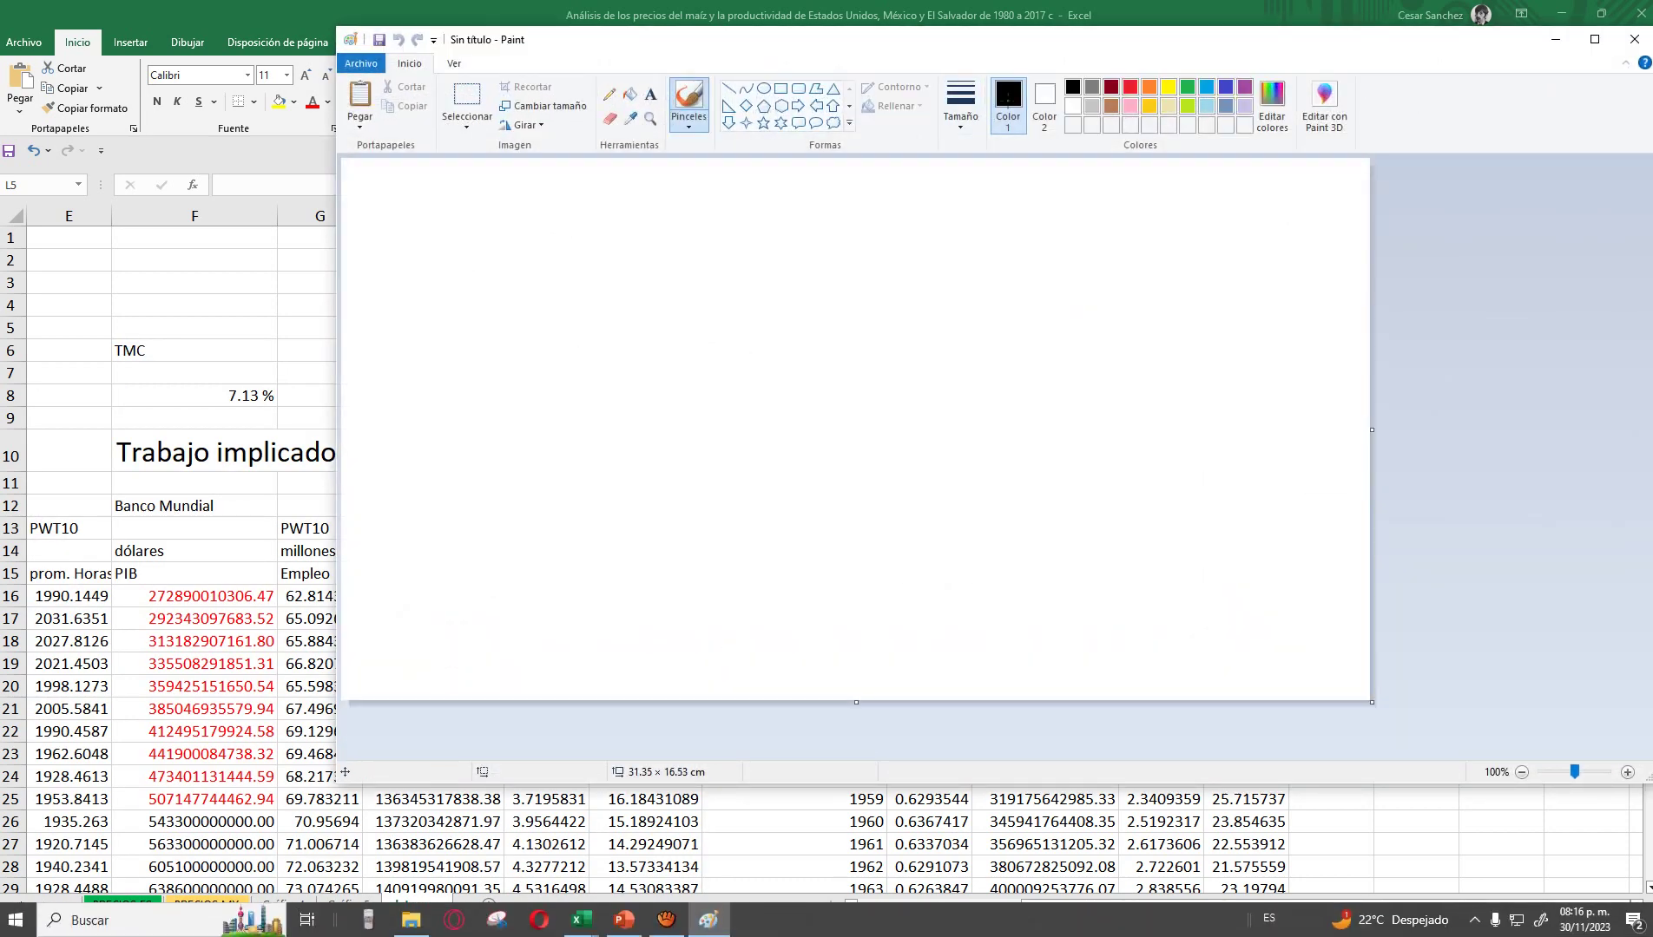
left_click(583, 922)
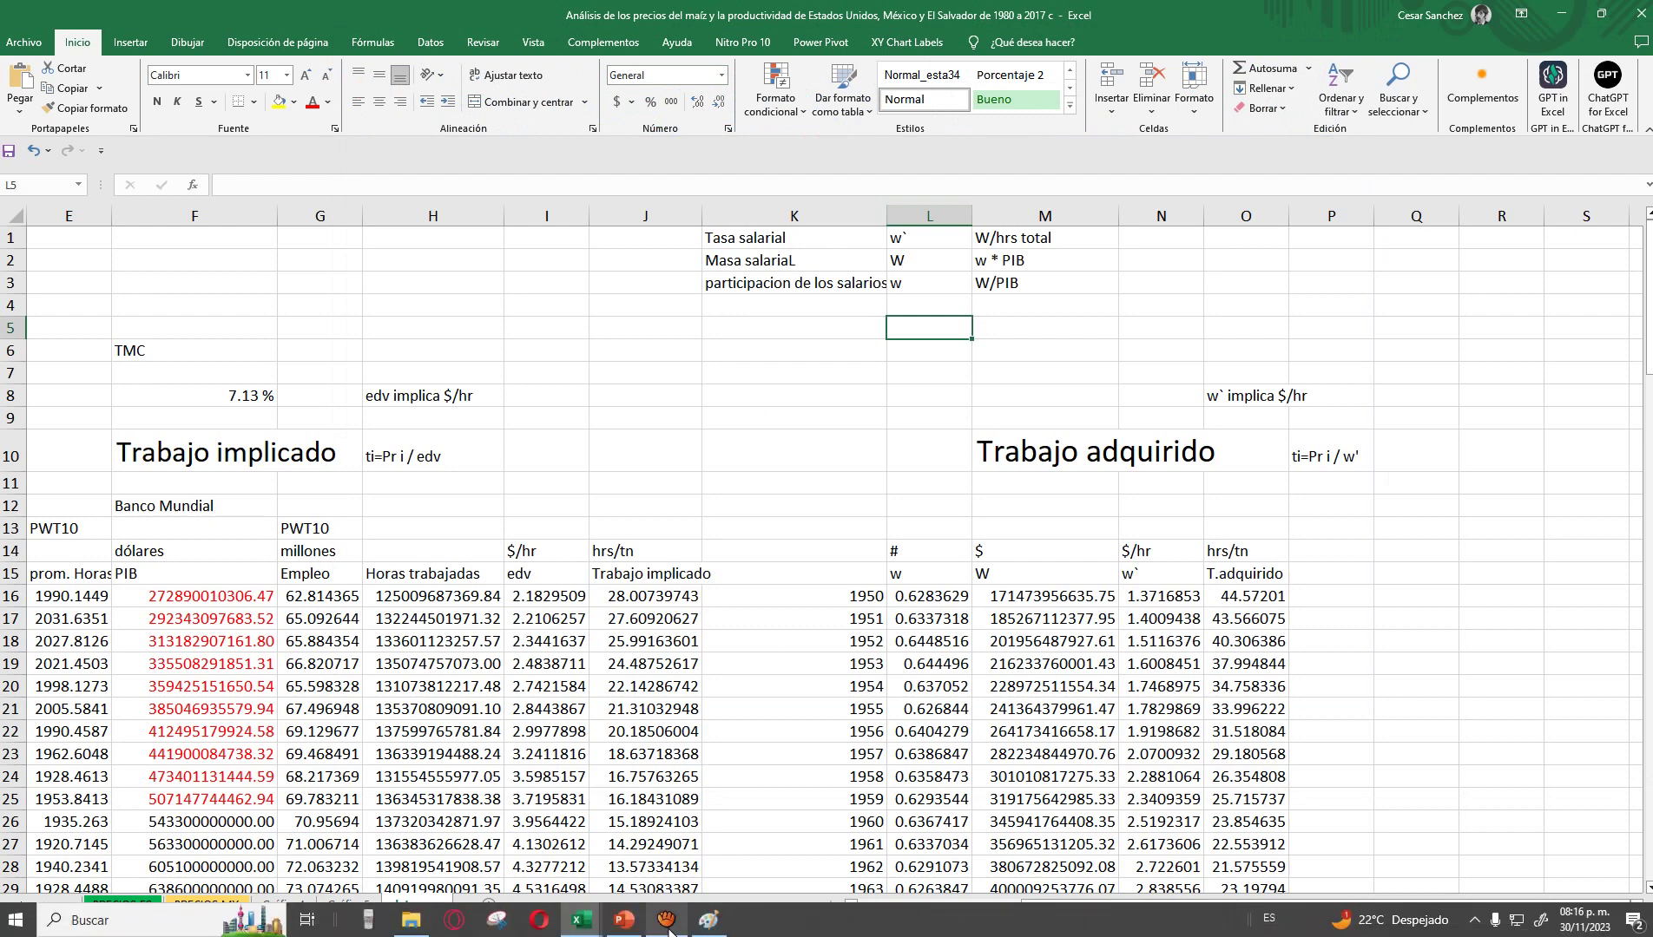
key("alt+Tab")
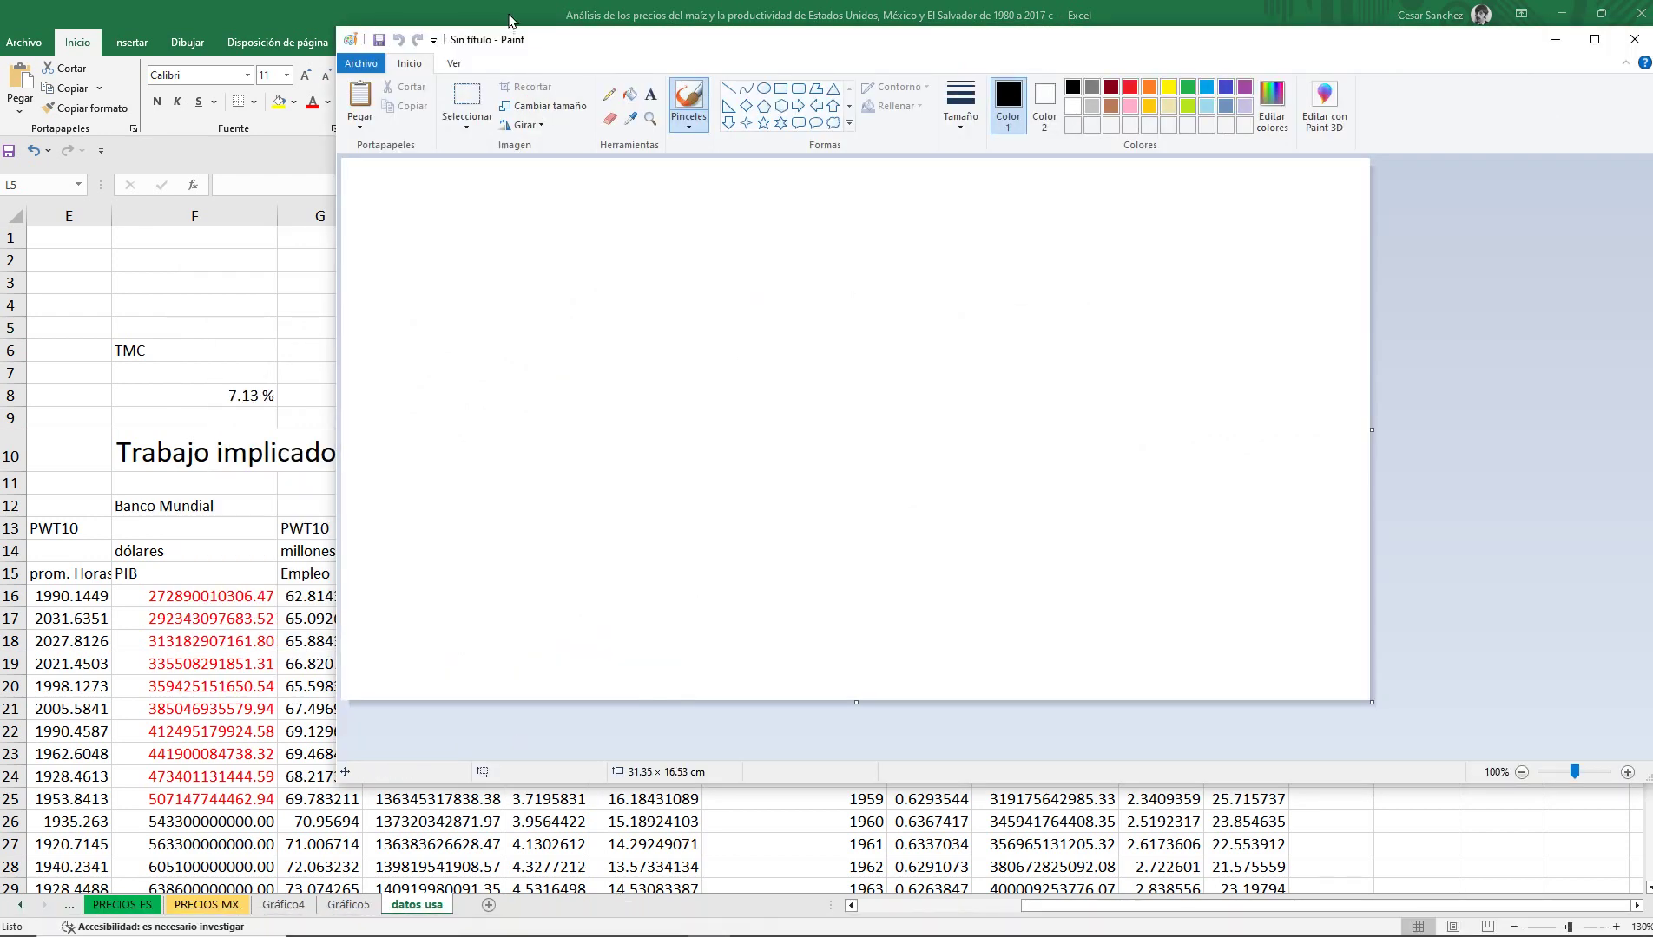
double_click(562, 32)
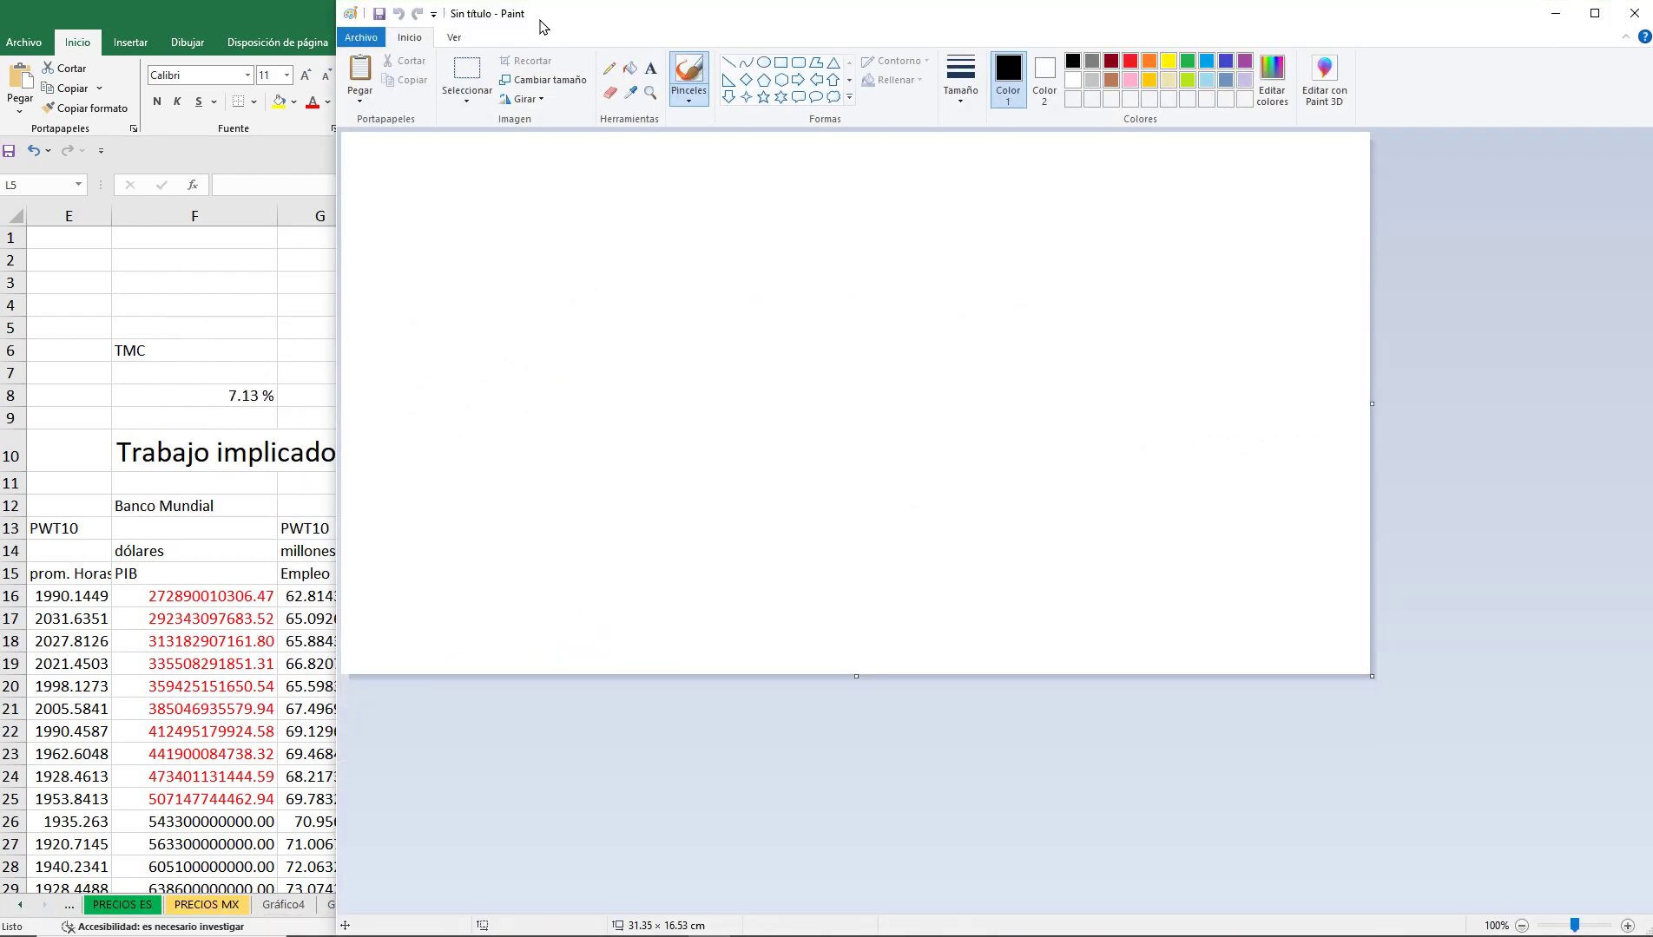
Set the canvas size to 50 cm wide by 500 cm high and maximize the Paint window.
left_click(385, 46)
left_click(564, 387)
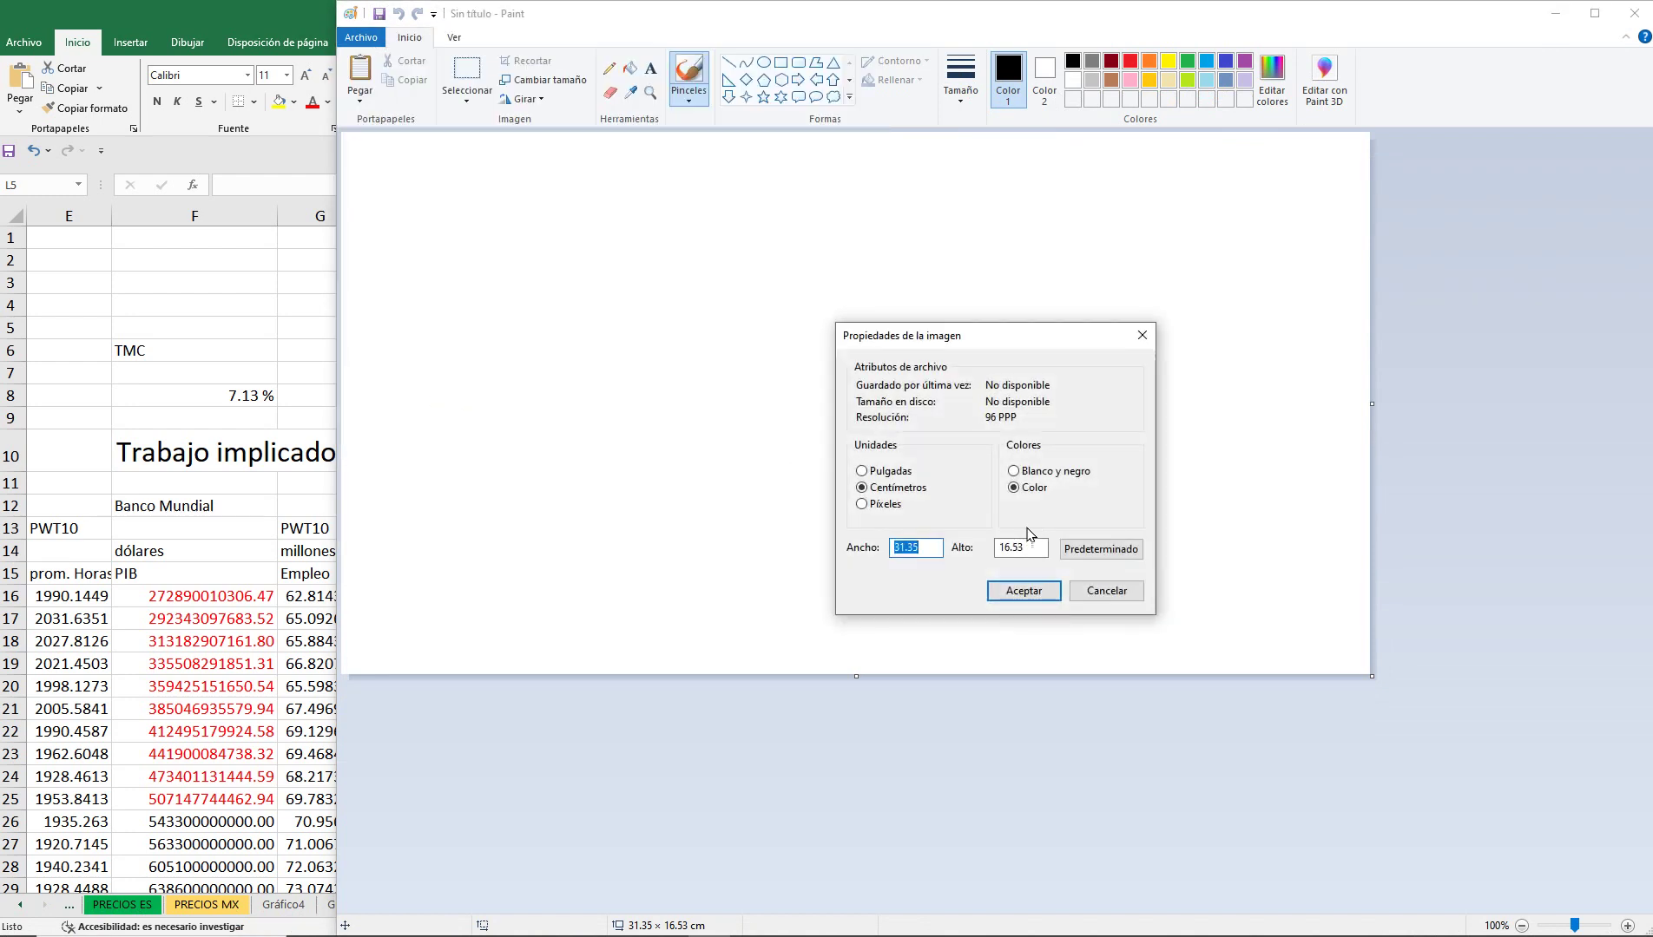
left_click_drag(1045, 549, 868, 550)
type("500500")
key("Return")
left_click_drag(1004, 16, 1003, 22)
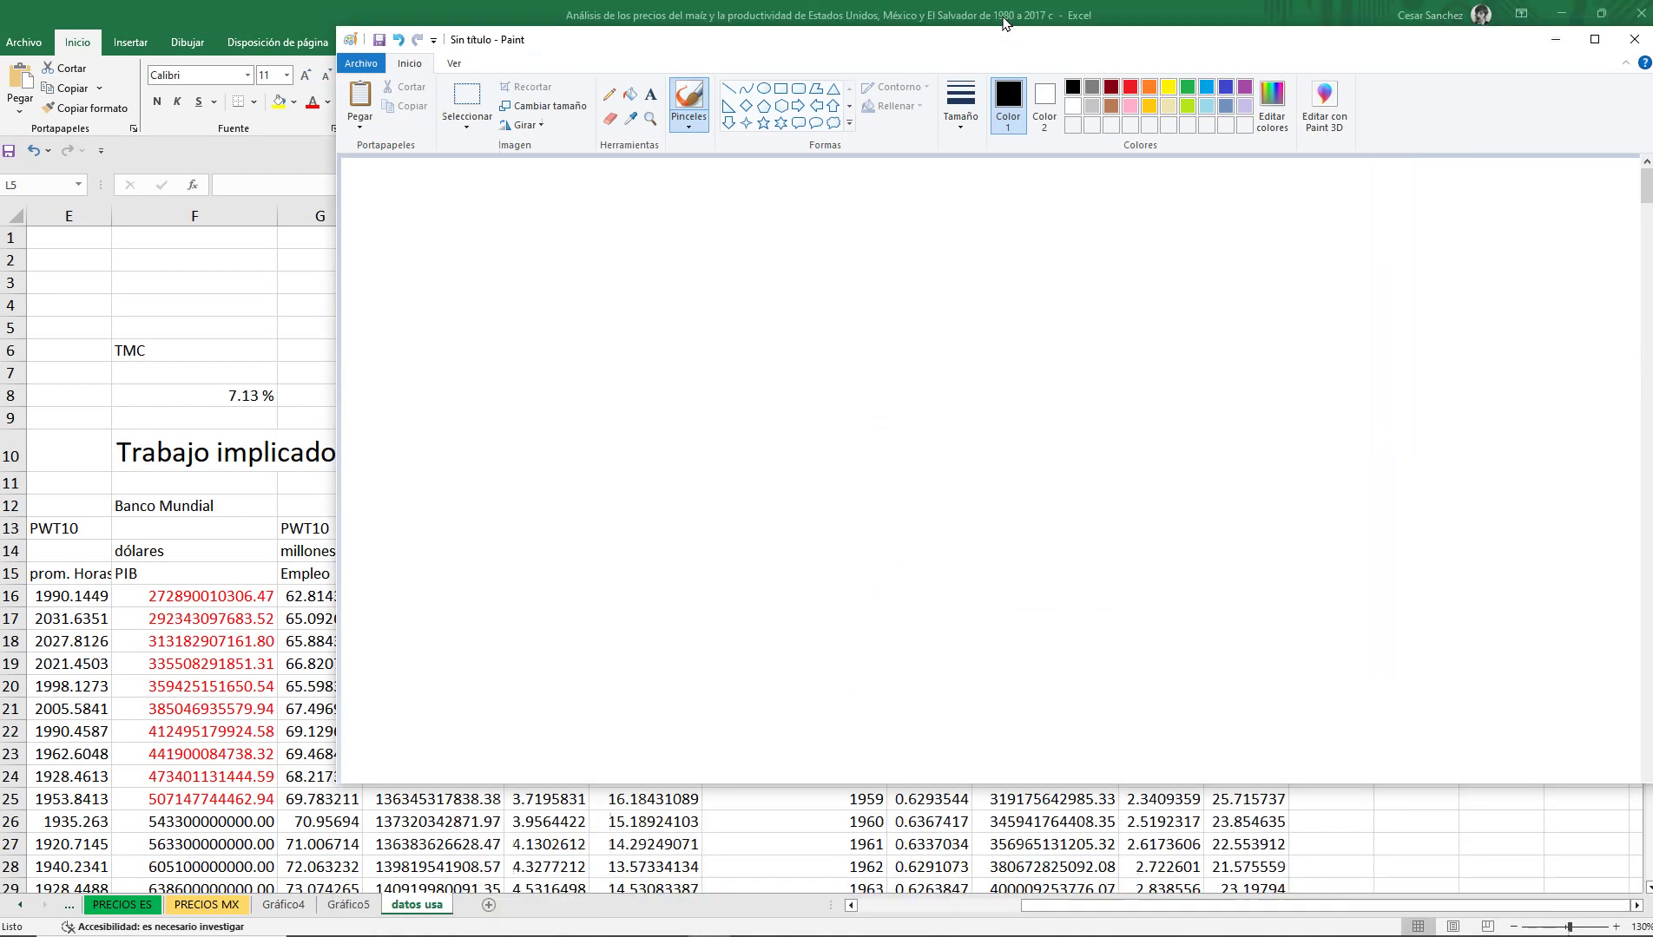
double_click(836, 45)
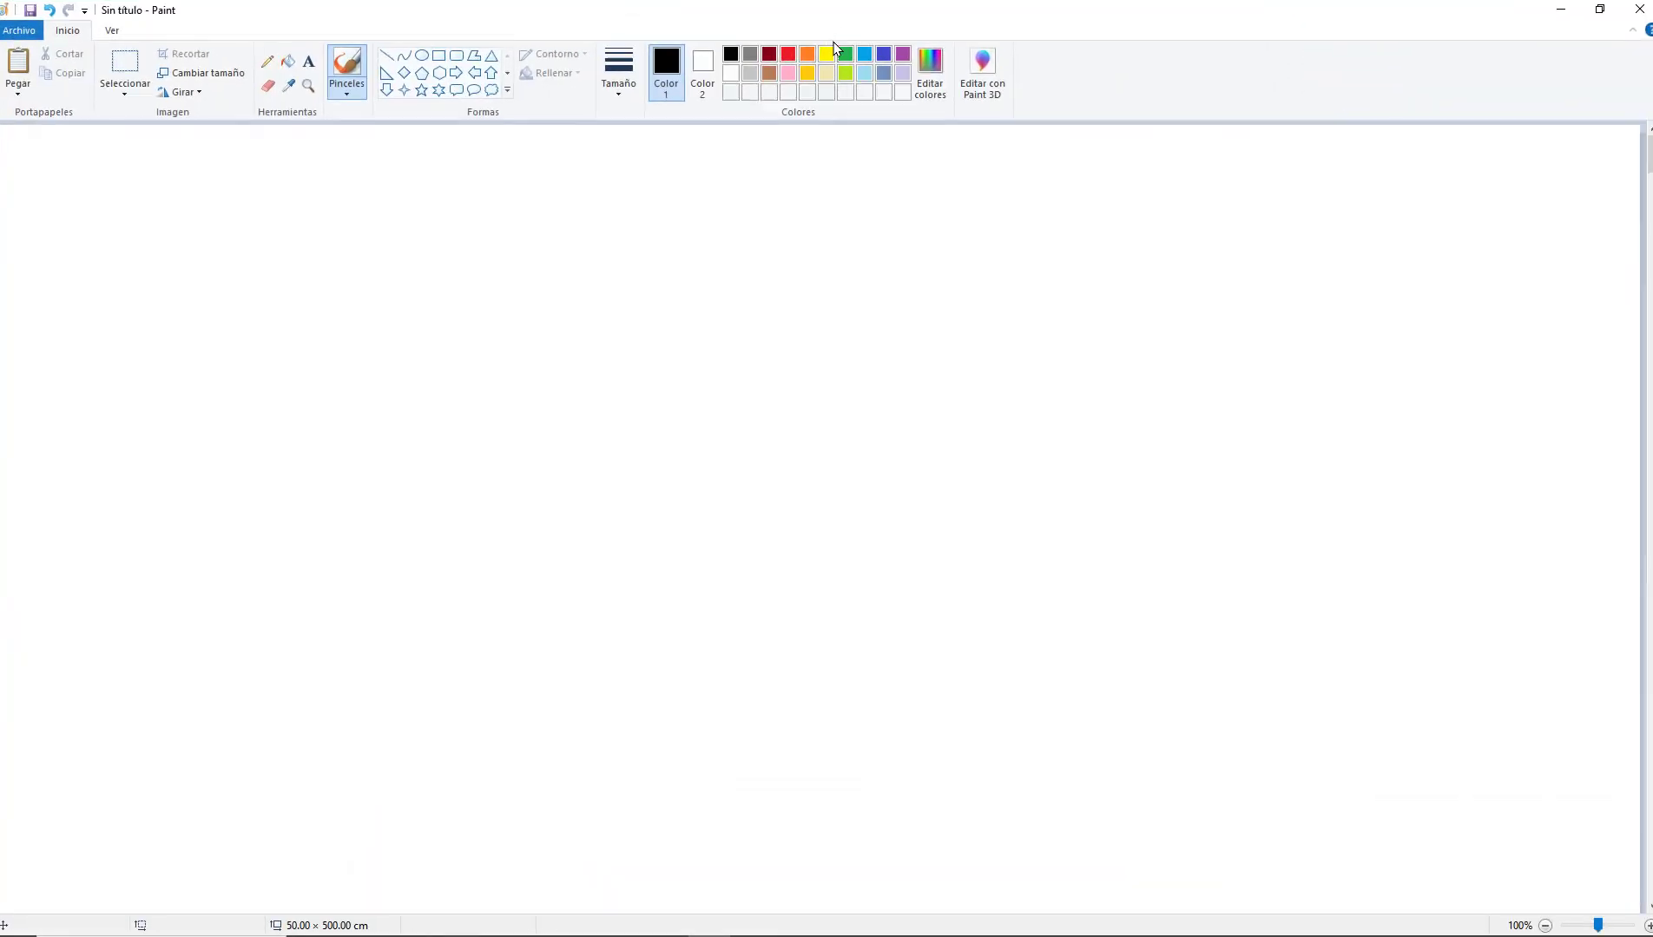
Remove the test stroke and choose a calligraphy brush with a thicker stroke size.
key("ctrl")
left_click_drag(230, 240, 237, 287)
key("ctrl+z")
left_click(346, 91)
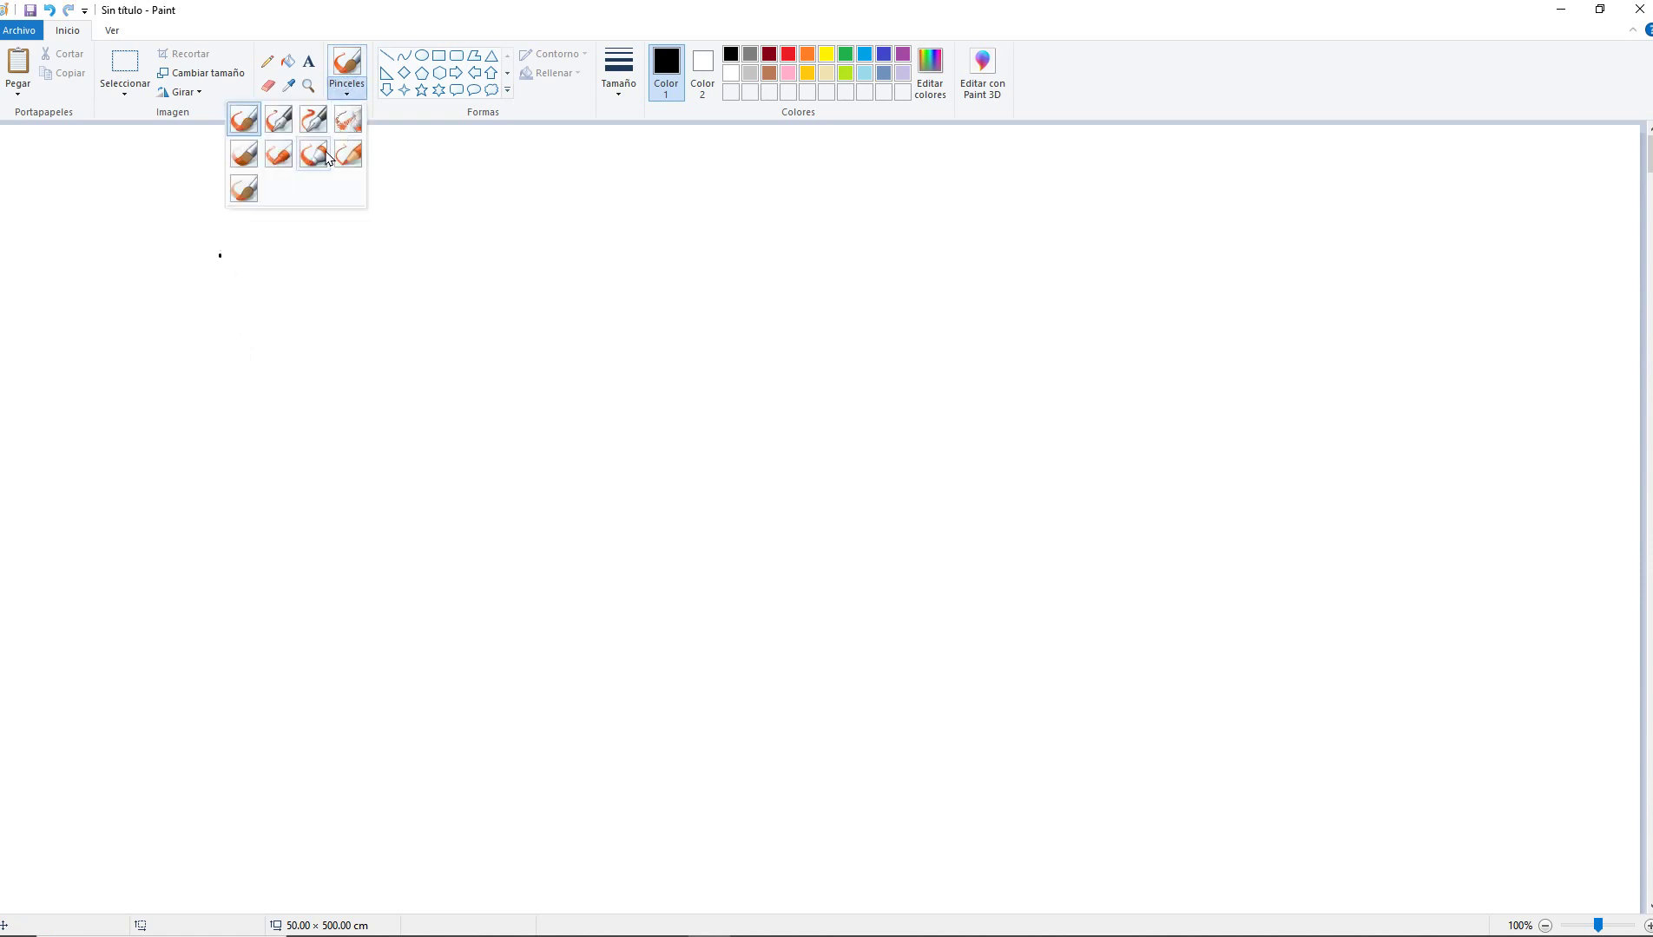
left_click(618, 80)
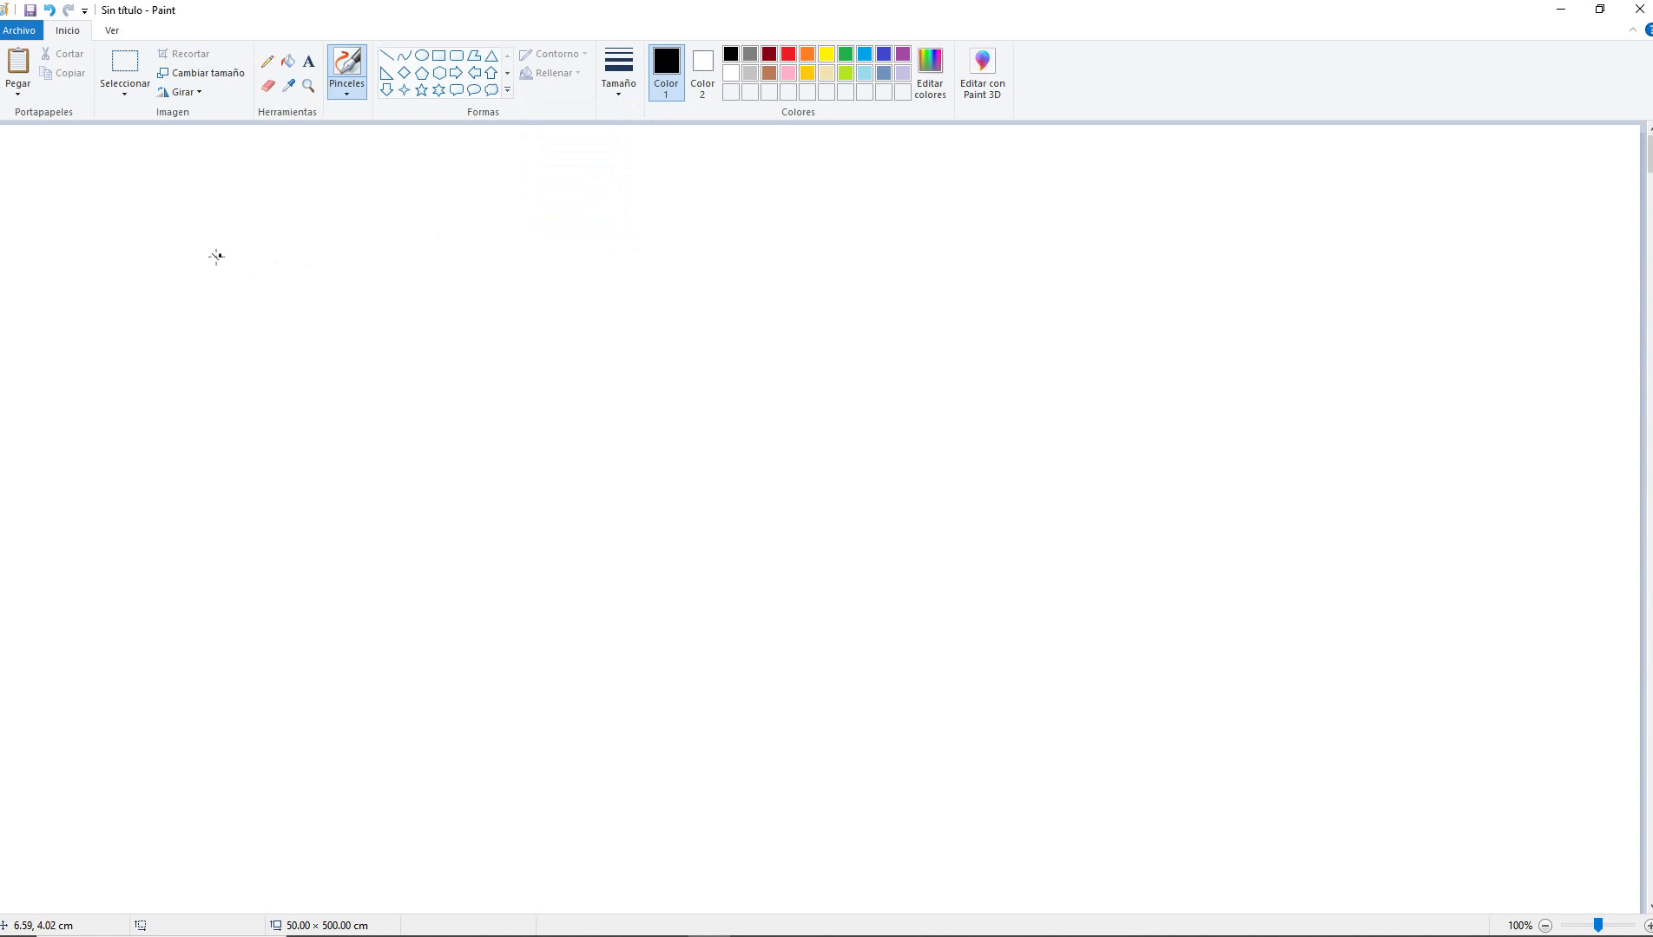
Handwrite the start of the wage share equation, ω = W/PIB =, at the upper part of the blank canvas.
mouse_move(218, 255)
left_mouse_down()
mouse_move(212, 293)
mouse_move(252, 250)
mouse_move(305, 265)
mouse_move(309, 287)
left_mouse_up()
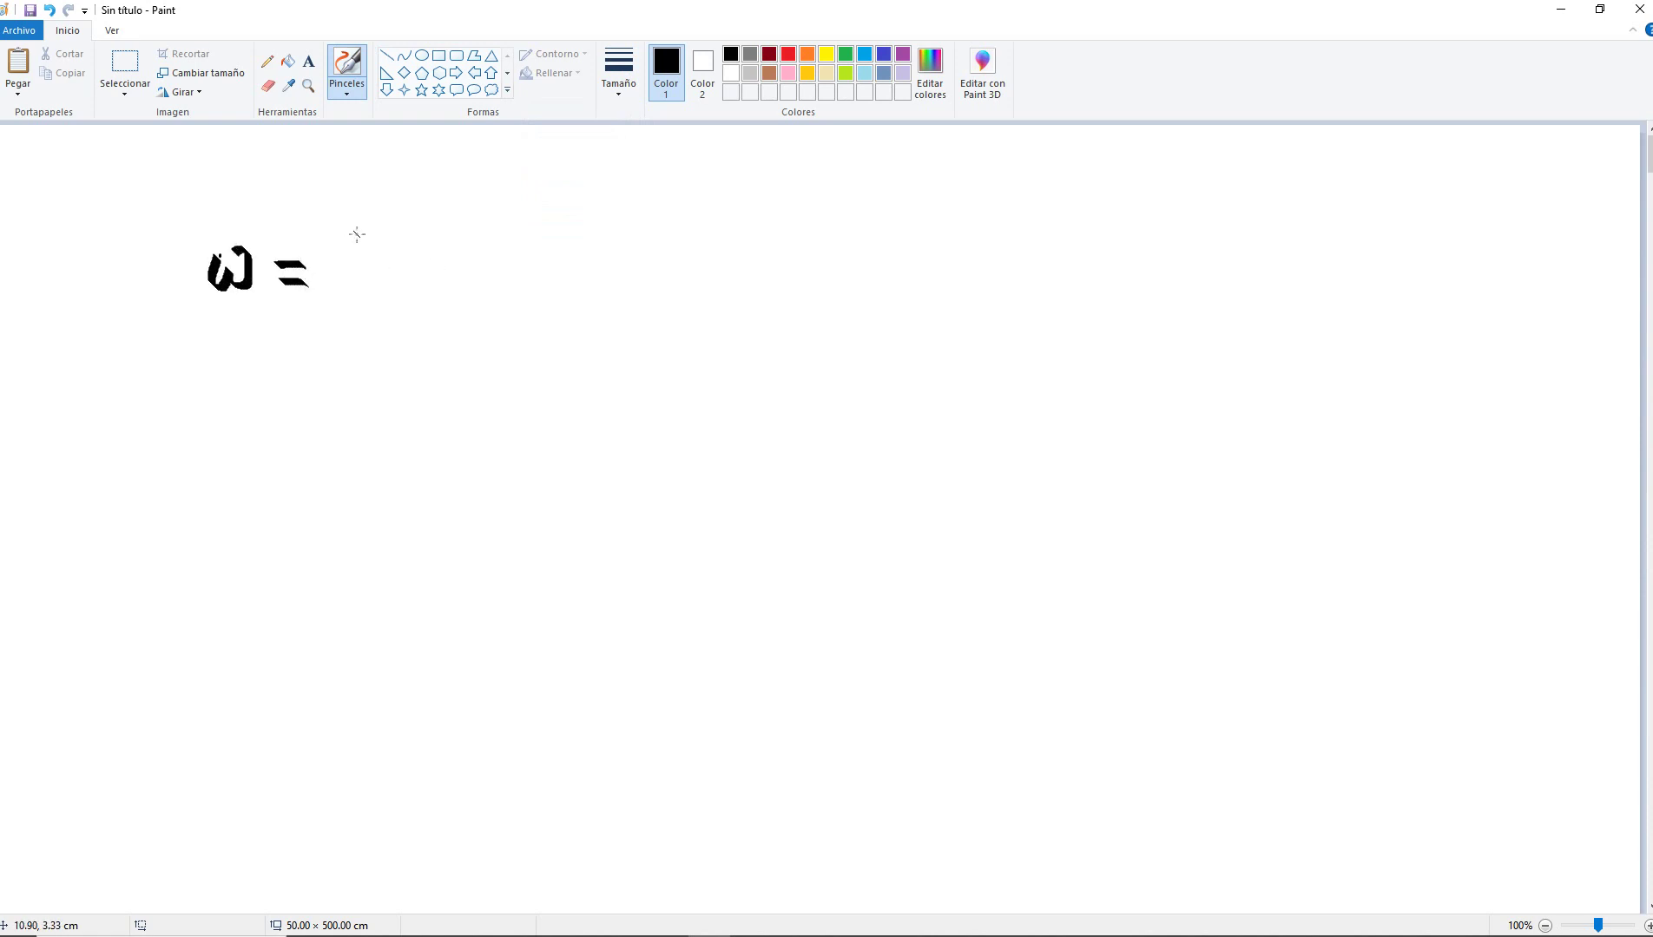
mouse_move(356, 228)
left_mouse_down()
mouse_move(364, 278)
mouse_move(391, 277)
mouse_move(402, 222)
left_mouse_up()
left_click_drag(337, 283, 443, 285)
mouse_move(356, 314)
left_mouse_down()
mouse_move(381, 303)
mouse_move(394, 358)
mouse_move(415, 332)
mouse_move(417, 360)
left_mouse_up()
left_click_drag(471, 283, 503, 279)
left_click_drag(472, 300, 500, 297)
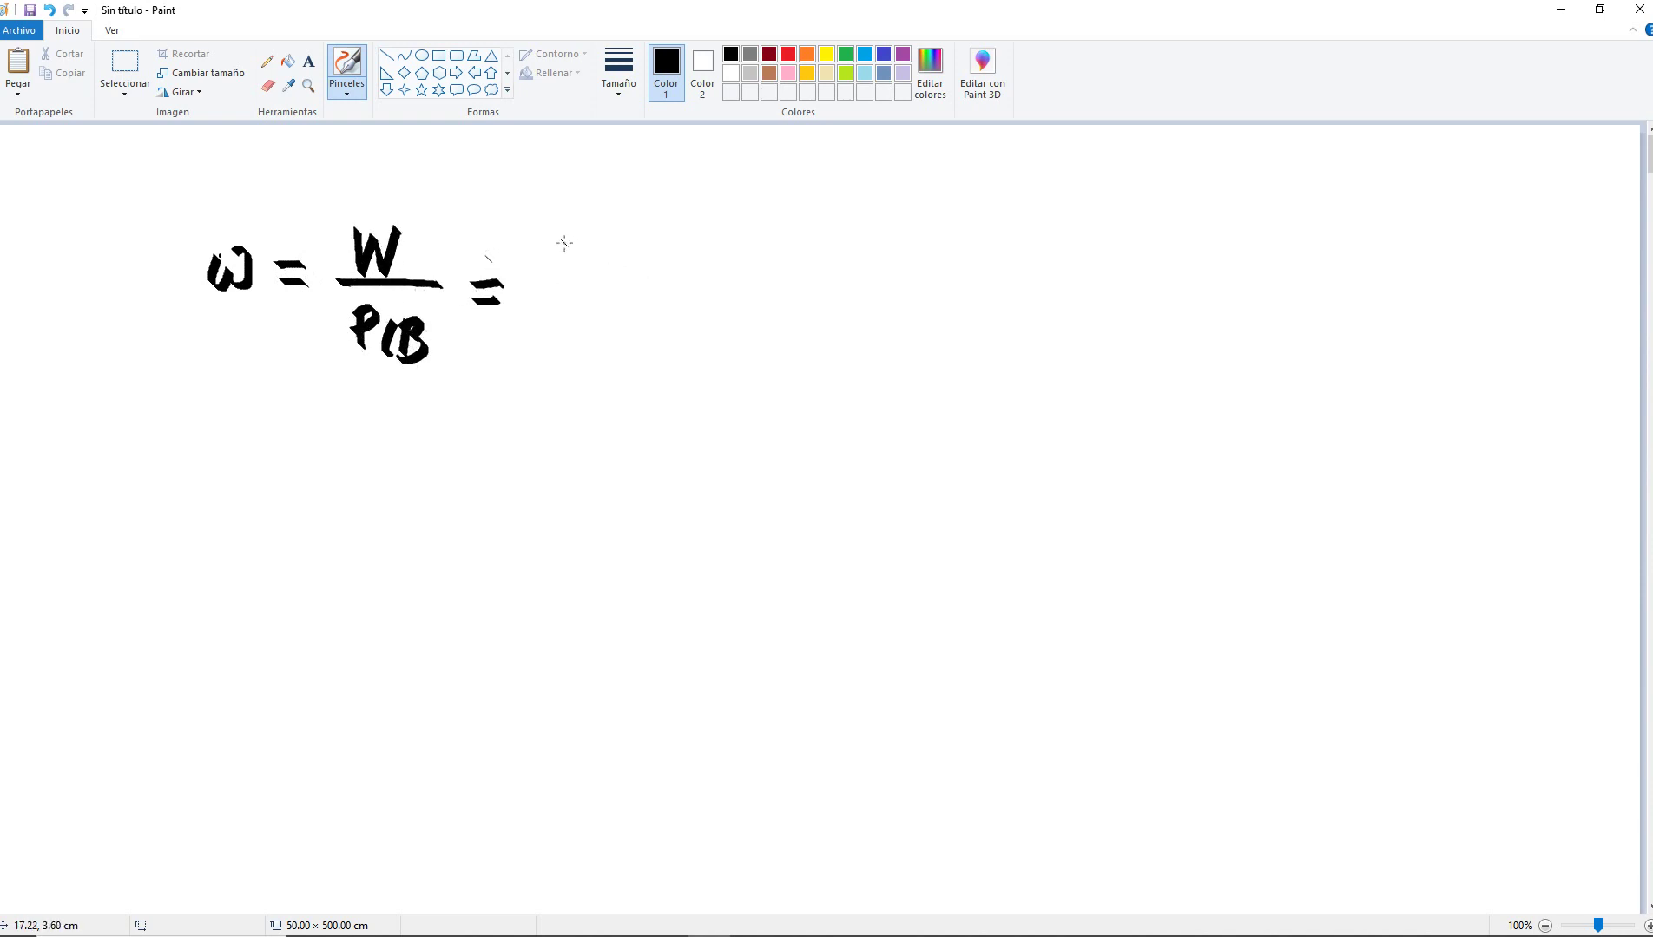
Continue the equation with the handwritten fraction v over v+p.
mouse_move(564, 233)
left_mouse_down()
mouse_move(574, 248)
mouse_move(608, 222)
left_mouse_up()
left_click_drag(552, 272, 667, 282)
mouse_move(567, 308)
left_mouse_down()
mouse_move(597, 313)
mouse_move(616, 347)
left_mouse_up()
mouse_move(605, 334)
left_mouse_down()
mouse_move(631, 332)
mouse_move(641, 366)
left_mouse_up()
left_click_drag(645, 322, 650, 338)
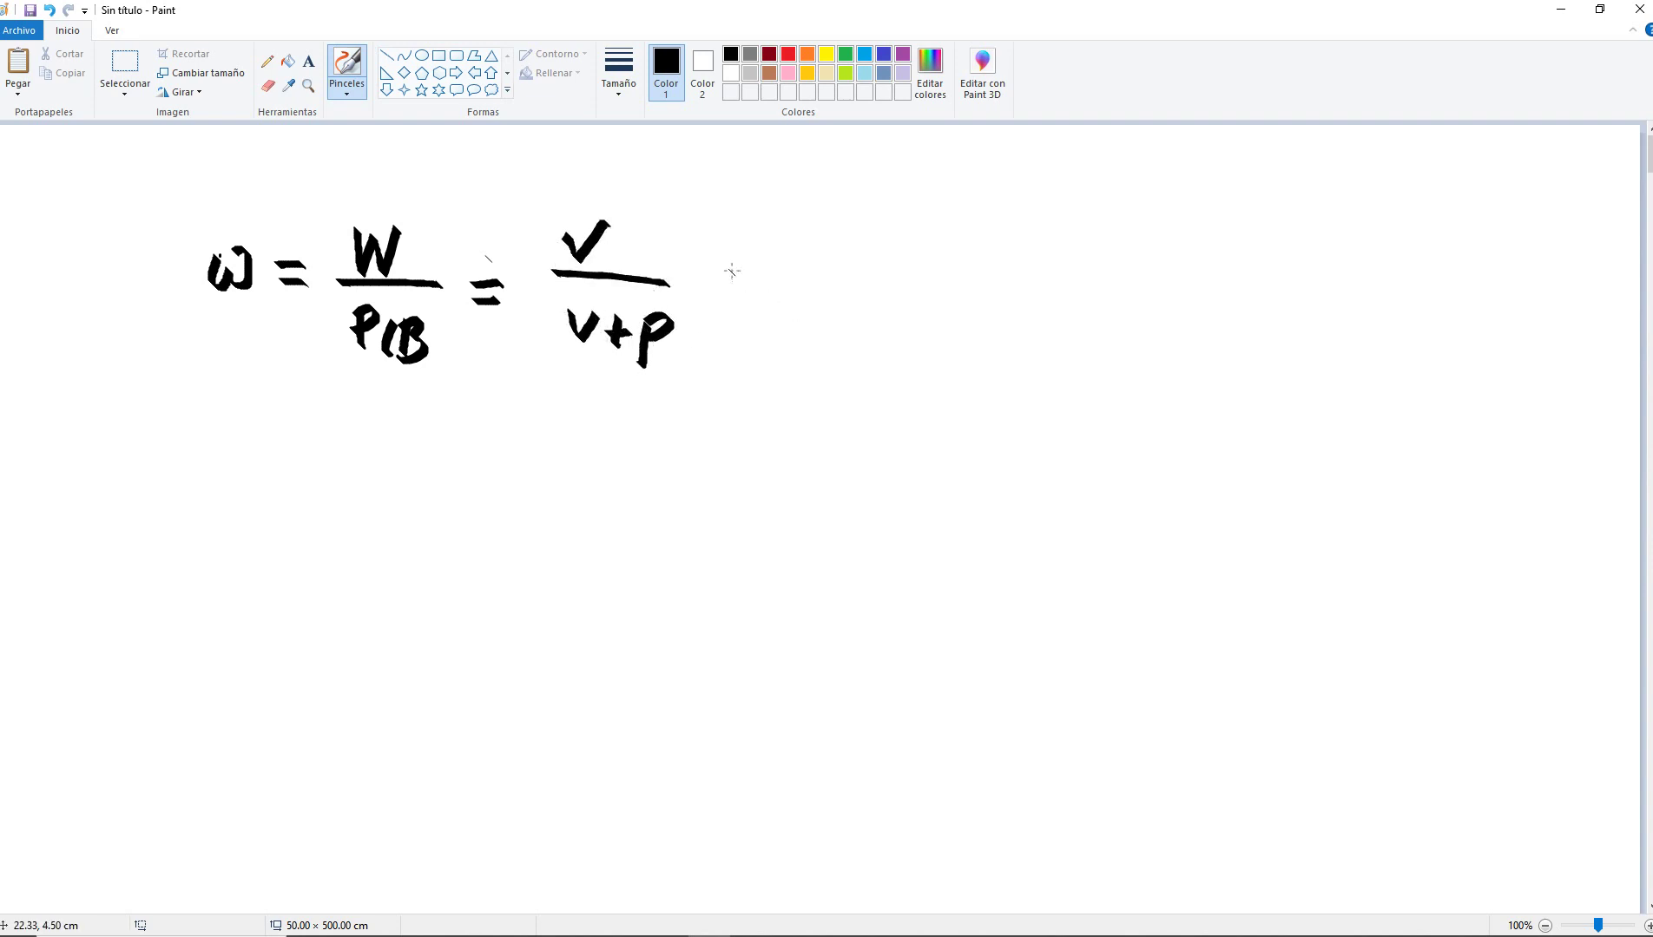
Extend the equation with an equals sign and v/v over v/v + p/v, dividing every term by v.
left_click_drag(723, 270, 762, 291)
mouse_move(807, 234)
left_mouse_down()
mouse_move(835, 280)
mouse_move(865, 257)
left_mouse_up()
left_click_drag(790, 295, 906, 308)
mouse_move(794, 327)
left_mouse_down()
mouse_move(826, 324)
mouse_move(830, 363)
left_mouse_up()
mouse_move(795, 382)
left_mouse_down()
mouse_move(805, 406)
mouse_move(879, 356)
left_mouse_up()
left_click_drag(890, 326, 894, 349)
mouse_move(872, 365)
left_mouse_down()
mouse_move(919, 373)
mouse_move(902, 411)
left_mouse_up()
left_click_drag(903, 411, 919, 380)
Finish the first line with an equals sign and the simplified fraction 1 over 1+p'.
left_click_drag(957, 276, 989, 299)
mouse_move(1042, 248)
left_mouse_down()
mouse_move(1054, 235)
mouse_move(1059, 270)
left_mouse_up()
left_click_drag(1019, 287, 1118, 288)
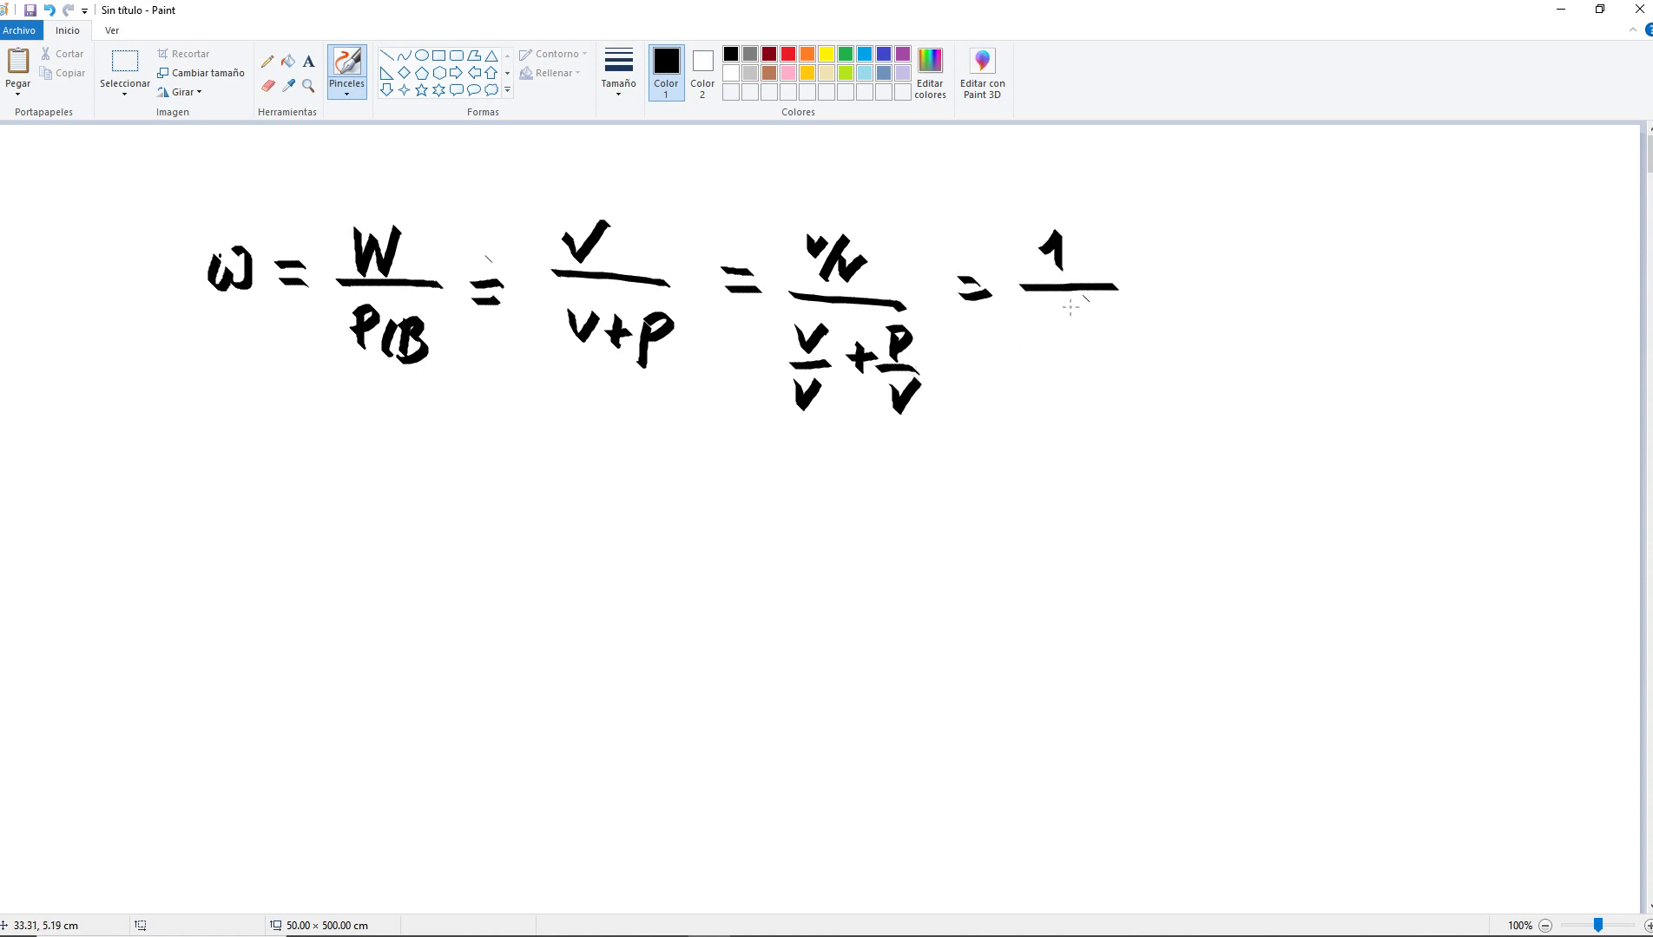
mouse_move(1022, 345)
left_mouse_down()
mouse_move(1041, 370)
mouse_move(1079, 365)
left_mouse_up()
mouse_move(1061, 349)
left_mouse_down()
mouse_move(1104, 339)
mouse_move(1102, 394)
left_mouse_up()
mouse_move(1114, 346)
left_mouse_down()
mouse_move(1128, 356)
mouse_move(1163, 308)
left_mouse_up()
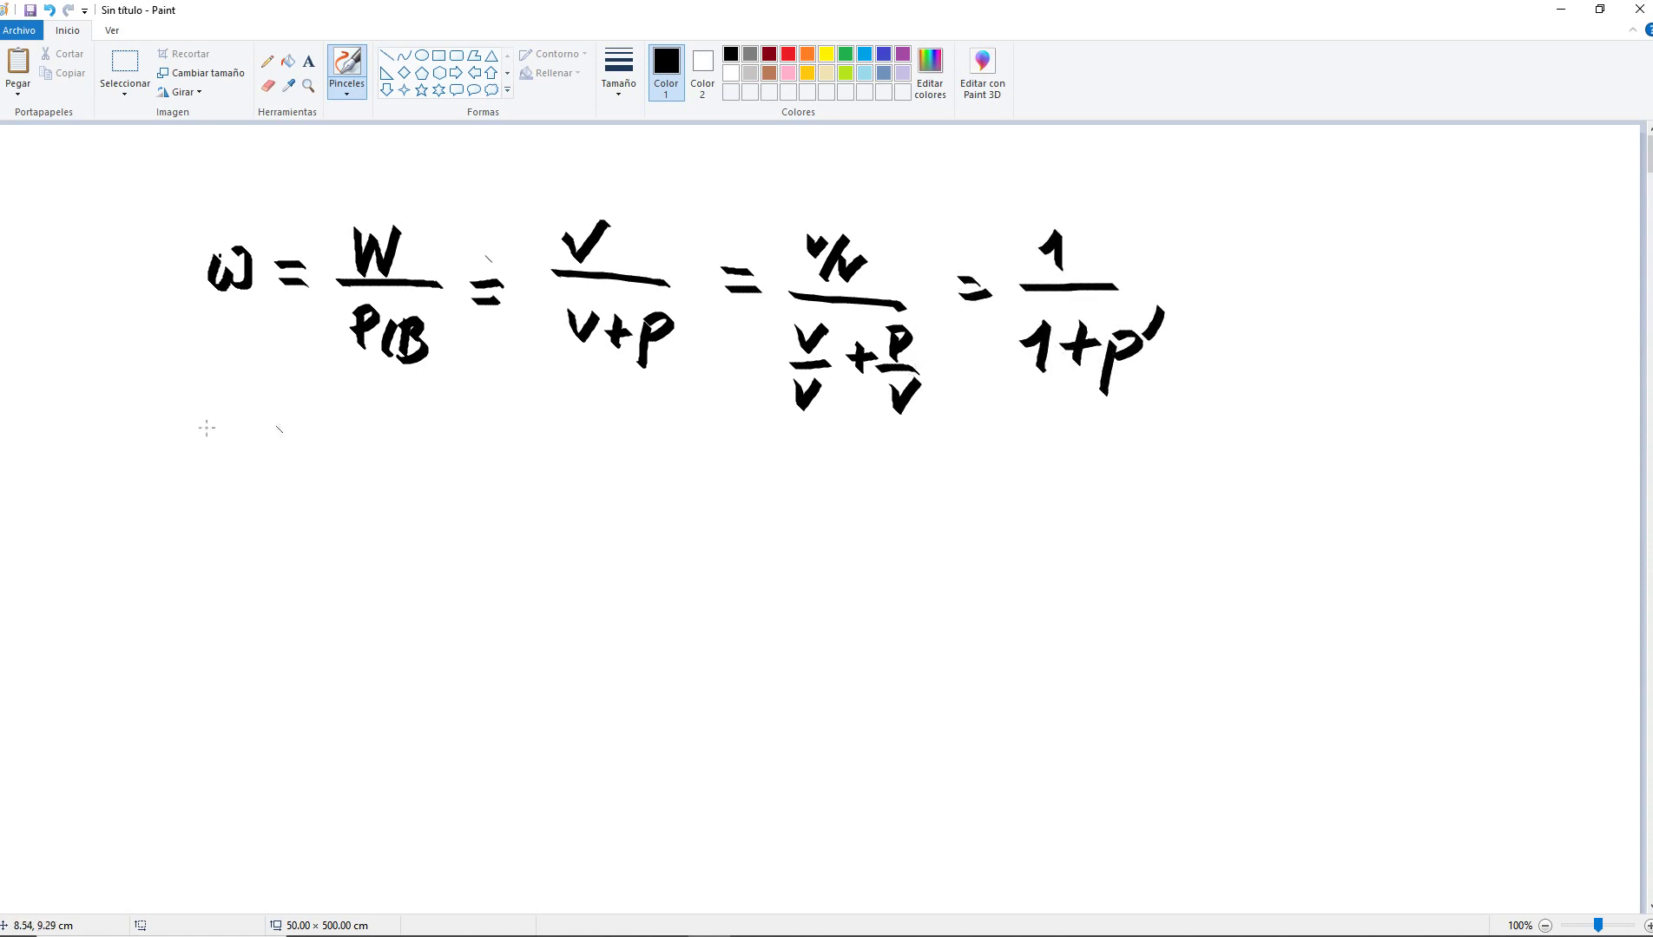
Start a second line below by handwriting ω = 1/(1+p').
mouse_move(213, 490)
left_mouse_down()
mouse_move(222, 507)
mouse_move(269, 459)
left_mouse_up()
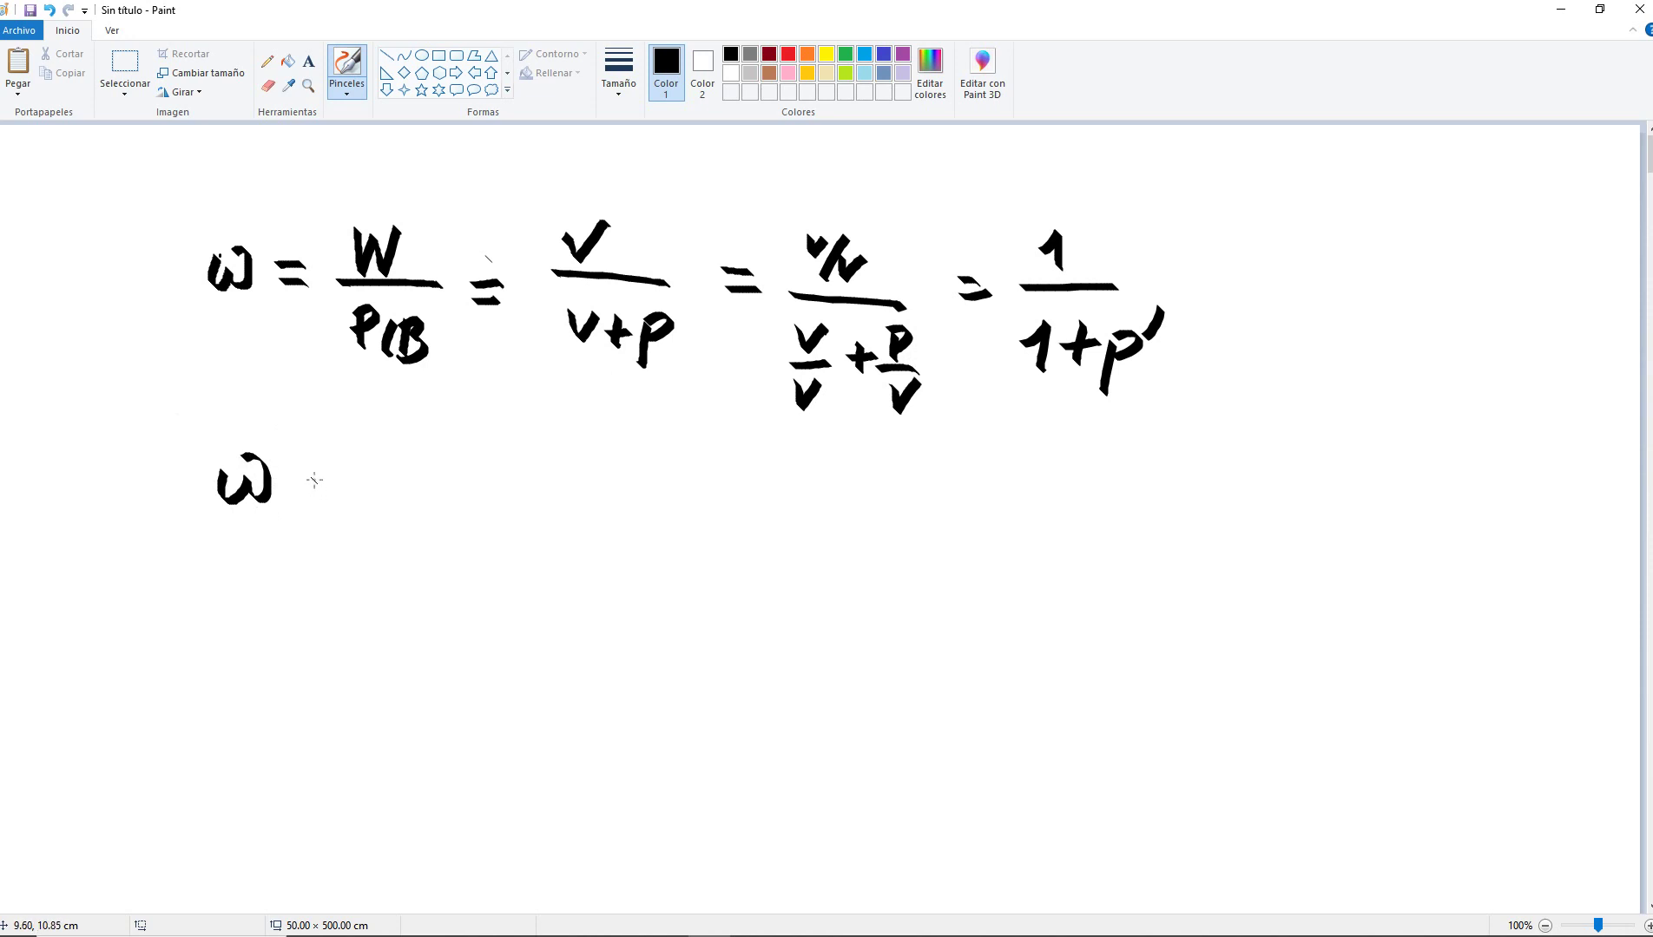
mouse_move(311, 476)
left_mouse_down()
mouse_move(343, 481)
mouse_move(345, 501)
left_mouse_up()
mouse_move(408, 445)
left_mouse_down()
mouse_move(422, 471)
mouse_move(496, 498)
left_mouse_up()
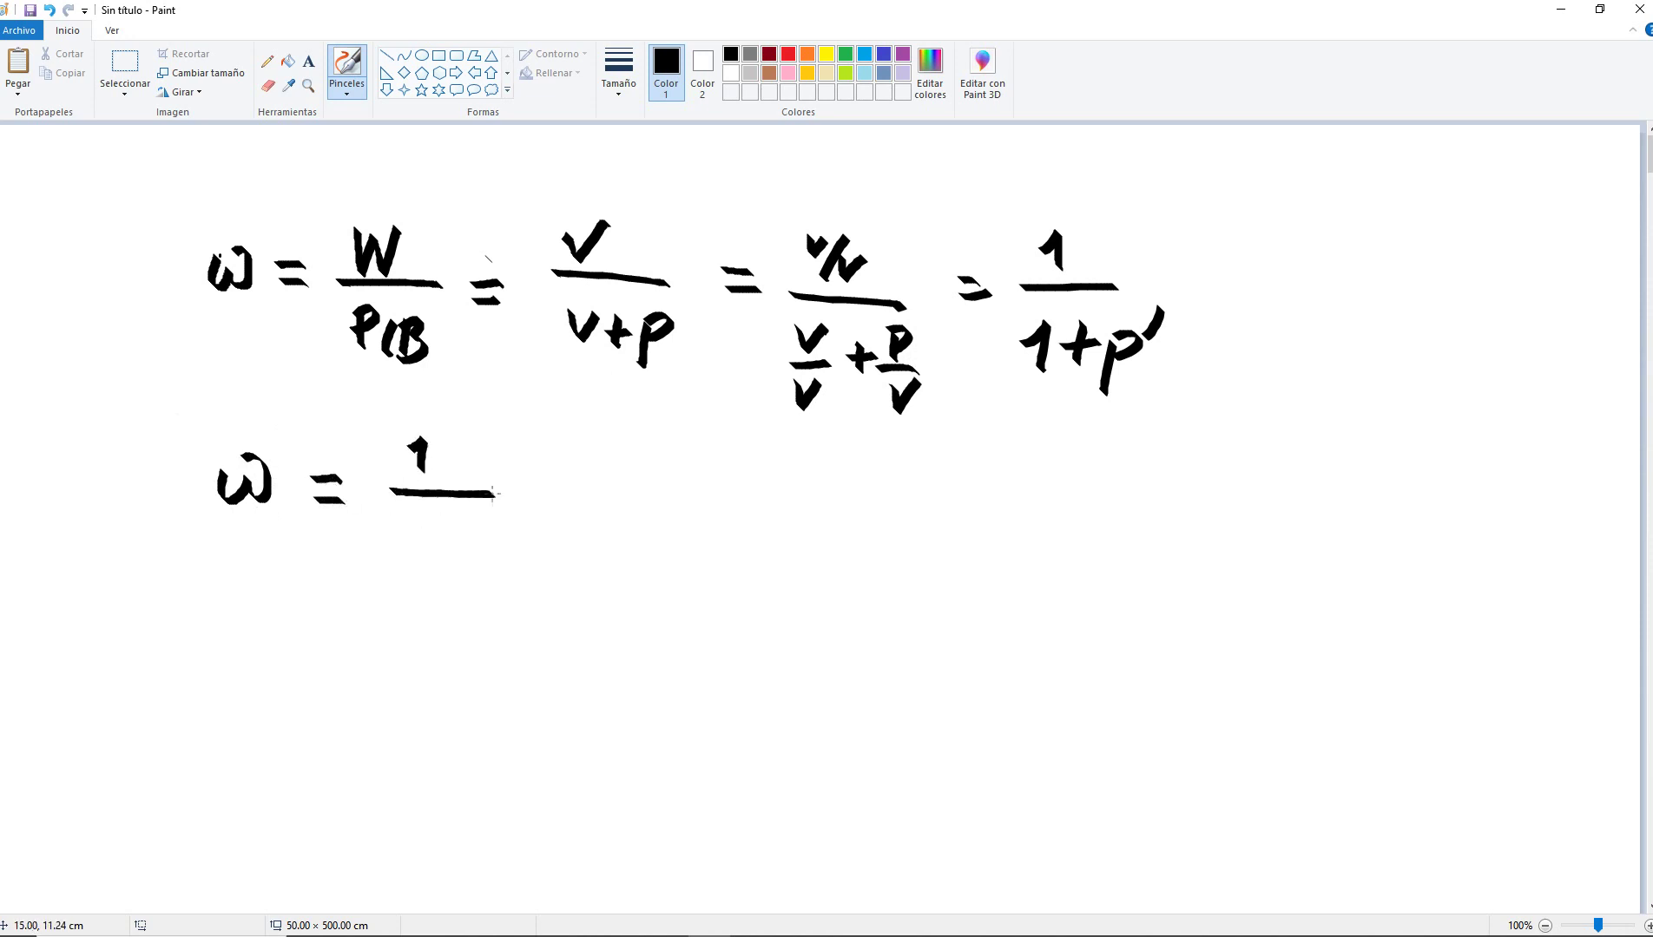
mouse_move(393, 534)
left_mouse_down()
mouse_move(408, 527)
mouse_move(411, 558)
left_mouse_up()
mouse_move(442, 524)
left_mouse_down()
mouse_move(442, 555)
mouse_move(457, 537)
left_mouse_up()
mouse_move(465, 532)
left_mouse_down()
mouse_move(467, 581)
mouse_move(470, 558)
left_mouse_up()
left_click_drag(498, 527, 492, 552)
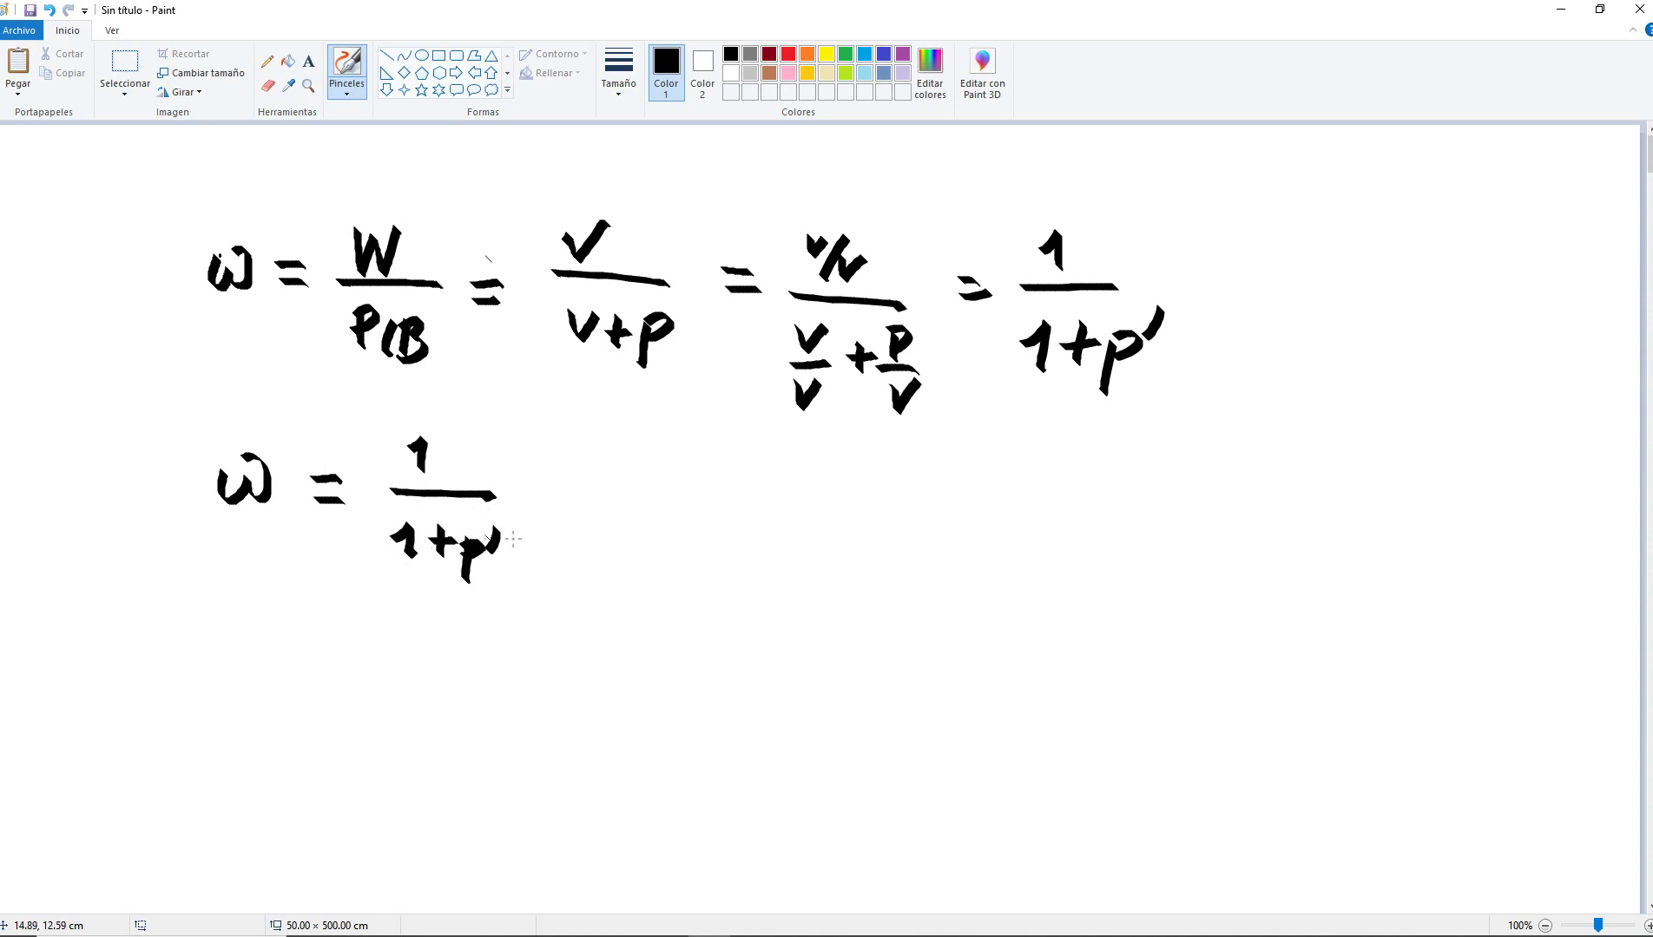
mouse_move(568, 496)
left_mouse_down()
mouse_move(599, 508)
mouse_move(612, 492)
left_mouse_up()
left_click_drag(616, 486, 625, 521)
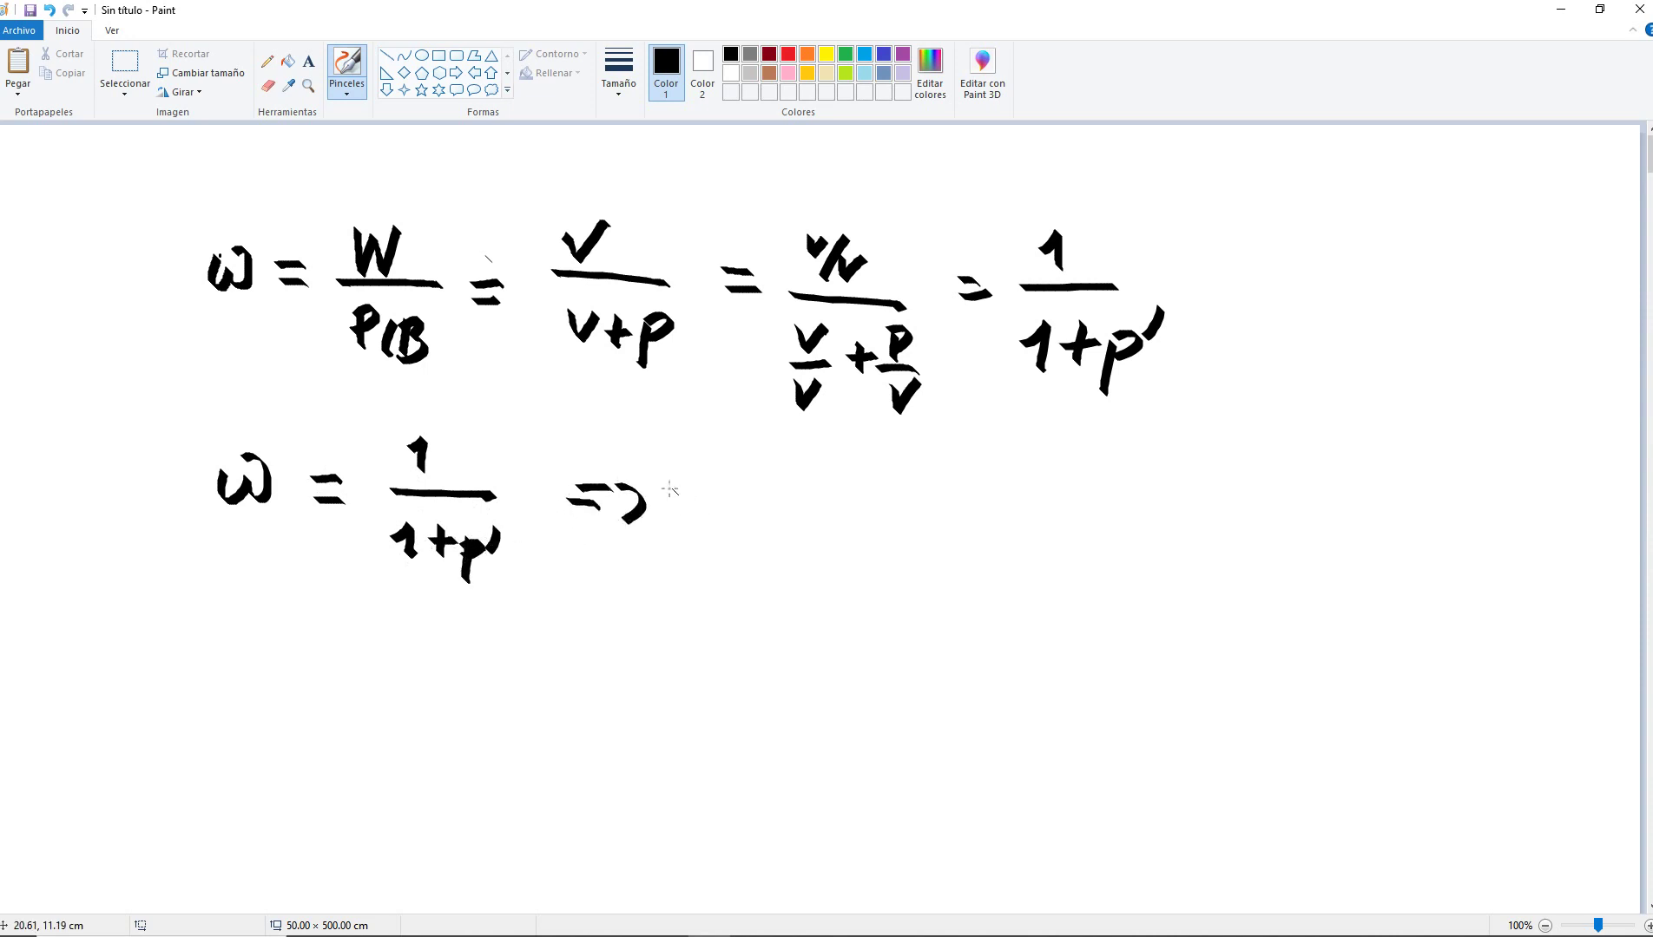
key("ctrl+z")
left_click_drag(626, 470, 643, 526)
key("ctrl+z")
key("ctrl+z")
Draw an implication arrow after ω = 1/(1+p') and handwrite 1+p' = 1/ω.
mouse_move(570, 488)
left_mouse_down()
mouse_move(607, 480)
mouse_move(619, 495)
mouse_move(597, 521)
left_mouse_up()
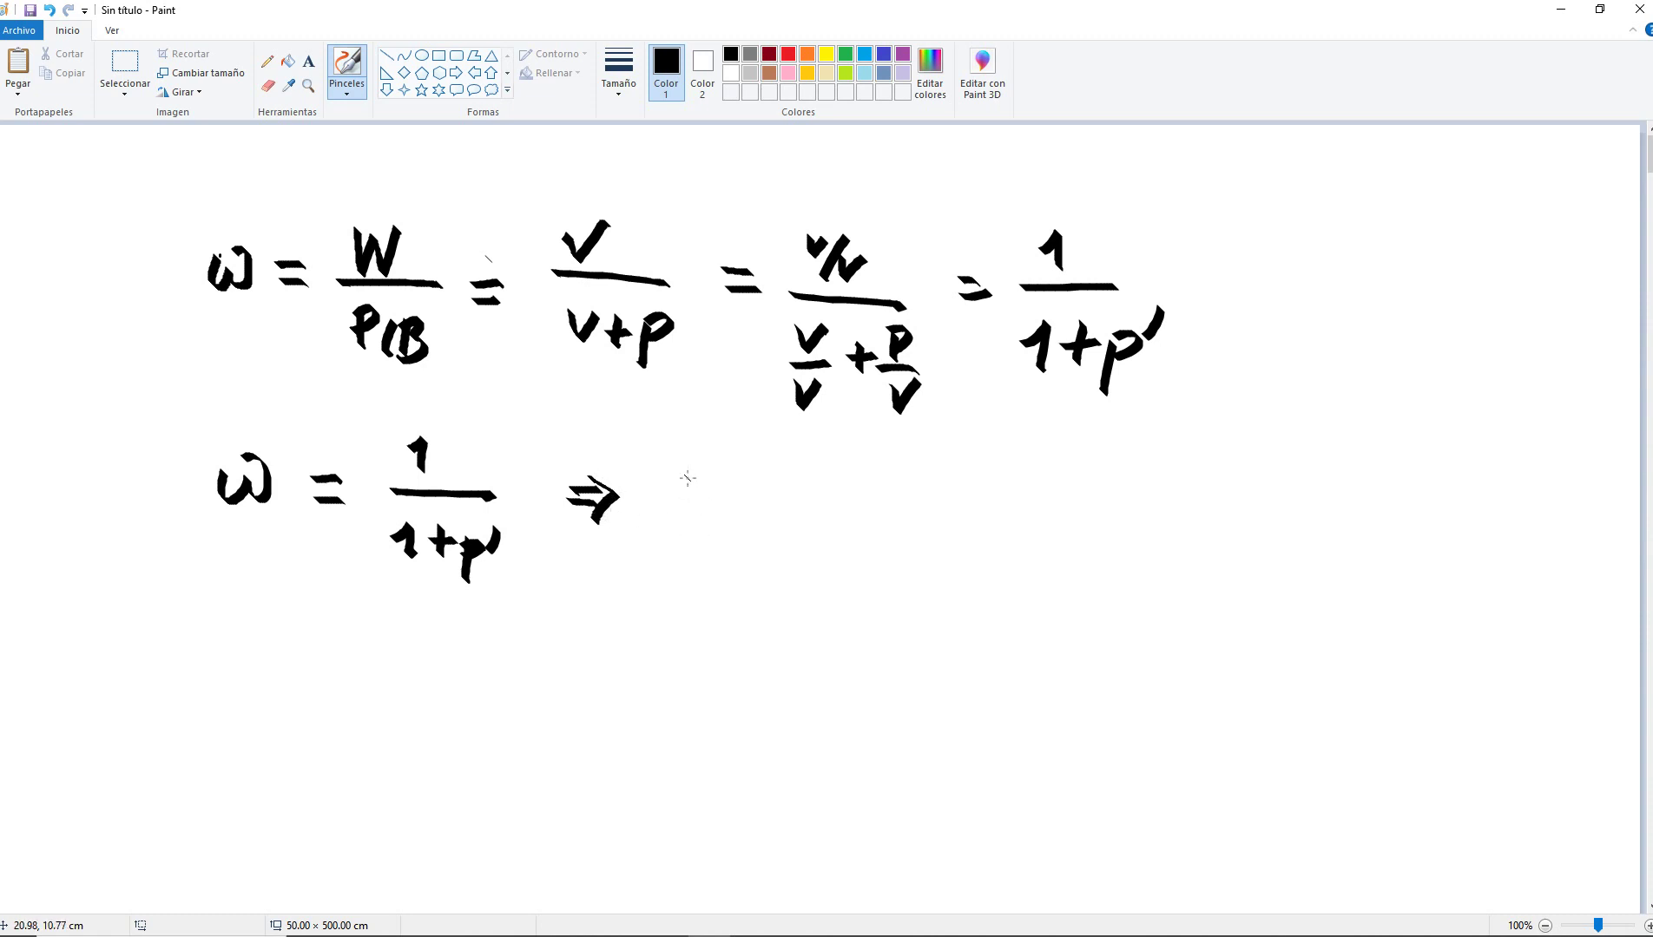
mouse_move(682, 471)
left_mouse_down()
mouse_move(686, 500)
mouse_move(718, 485)
left_mouse_up()
left_click_drag(703, 475, 730, 526)
mouse_move(729, 479)
left_mouse_down()
mouse_move(745, 482)
mouse_move(733, 495)
left_mouse_up()
left_click_drag(759, 453, 748, 480)
mouse_move(775, 473)
left_mouse_down()
mouse_move(905, 488)
mouse_move(848, 521)
mouse_move(988, 483)
mouse_move(991, 496)
left_mouse_up()
Add a second implication arrow with the result p' = 1/ω − 1 and draw a box around that result.
left_click_drag(987, 463, 1000, 510)
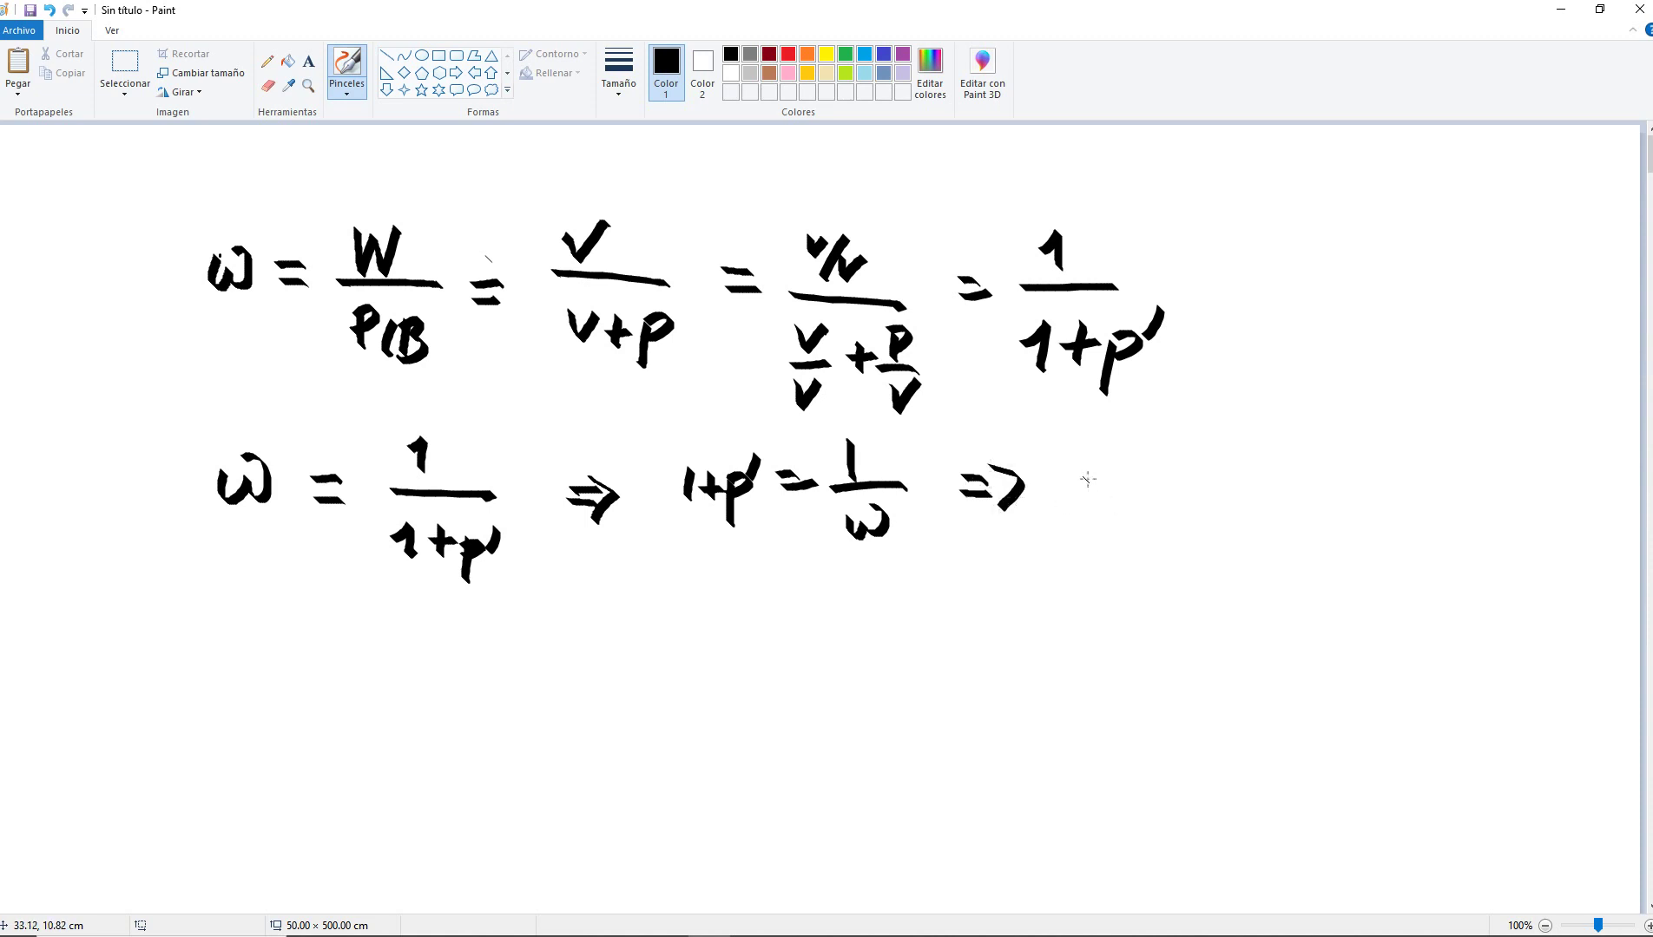
mouse_move(1089, 467)
left_mouse_down()
mouse_move(1092, 514)
mouse_move(1120, 468)
mouse_move(1194, 487)
mouse_move(1260, 469)
left_mouse_up()
mouse_move(1227, 489)
left_mouse_down()
mouse_move(1309, 492)
mouse_move(1283, 514)
mouse_move(1368, 489)
left_mouse_up()
mouse_move(1379, 481)
left_mouse_down()
mouse_move(1392, 464)
mouse_move(1398, 497)
left_mouse_up()
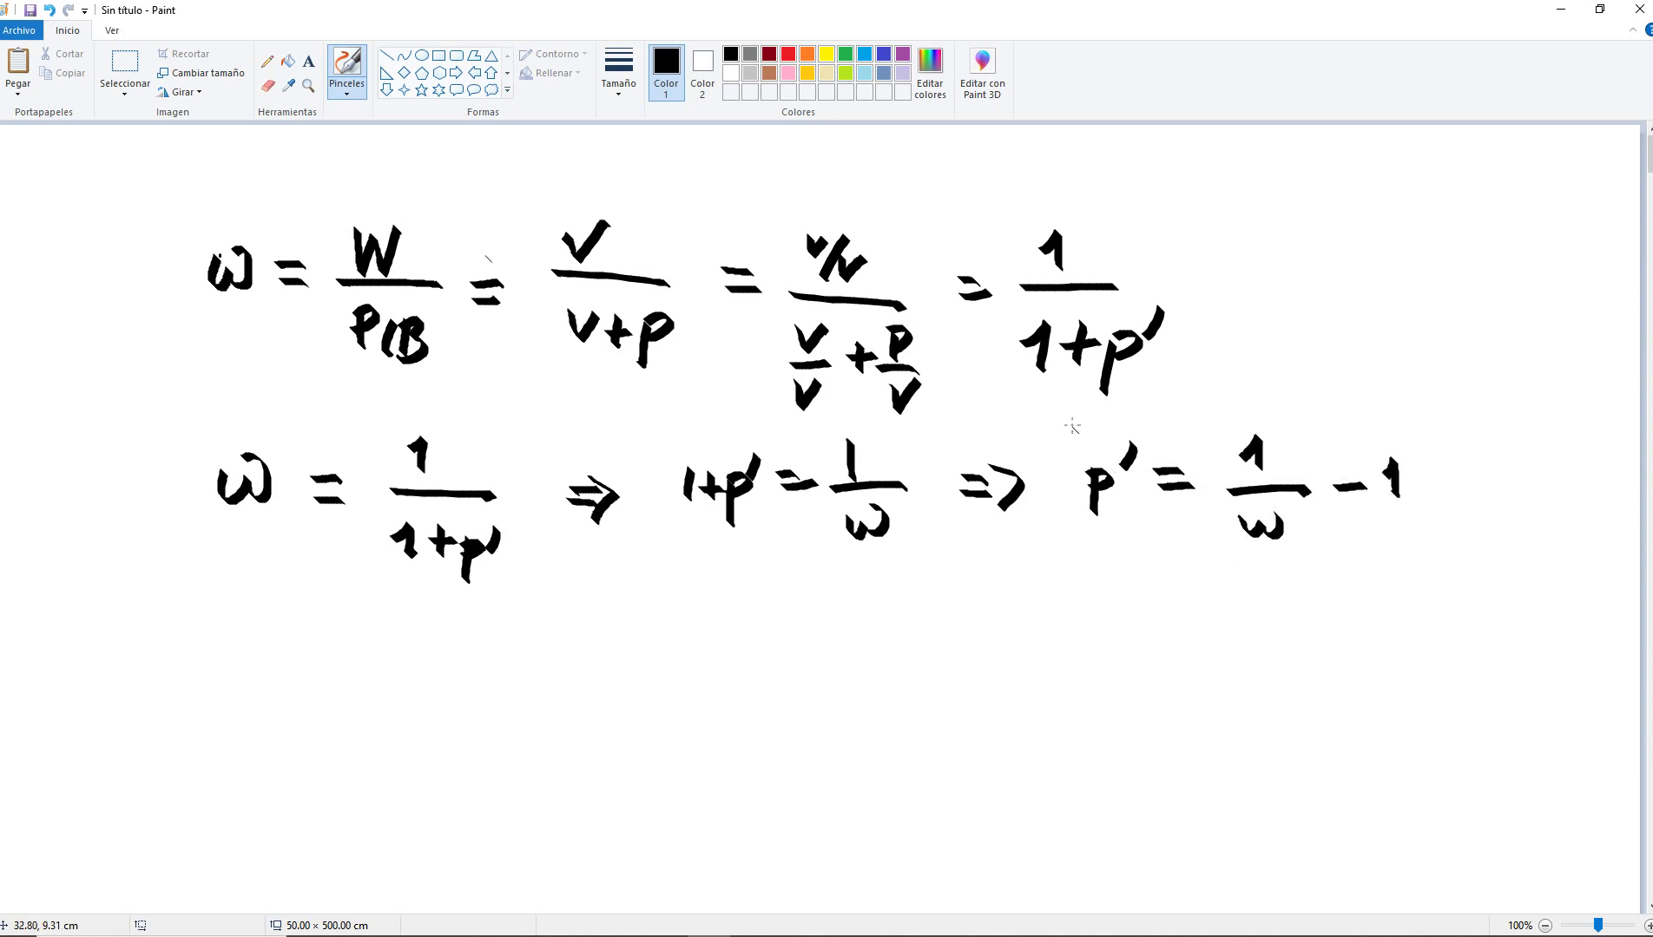
mouse_move(1066, 408)
left_mouse_down()
mouse_move(1042, 580)
mouse_move(1422, 560)
mouse_move(1441, 425)
left_mouse_up()
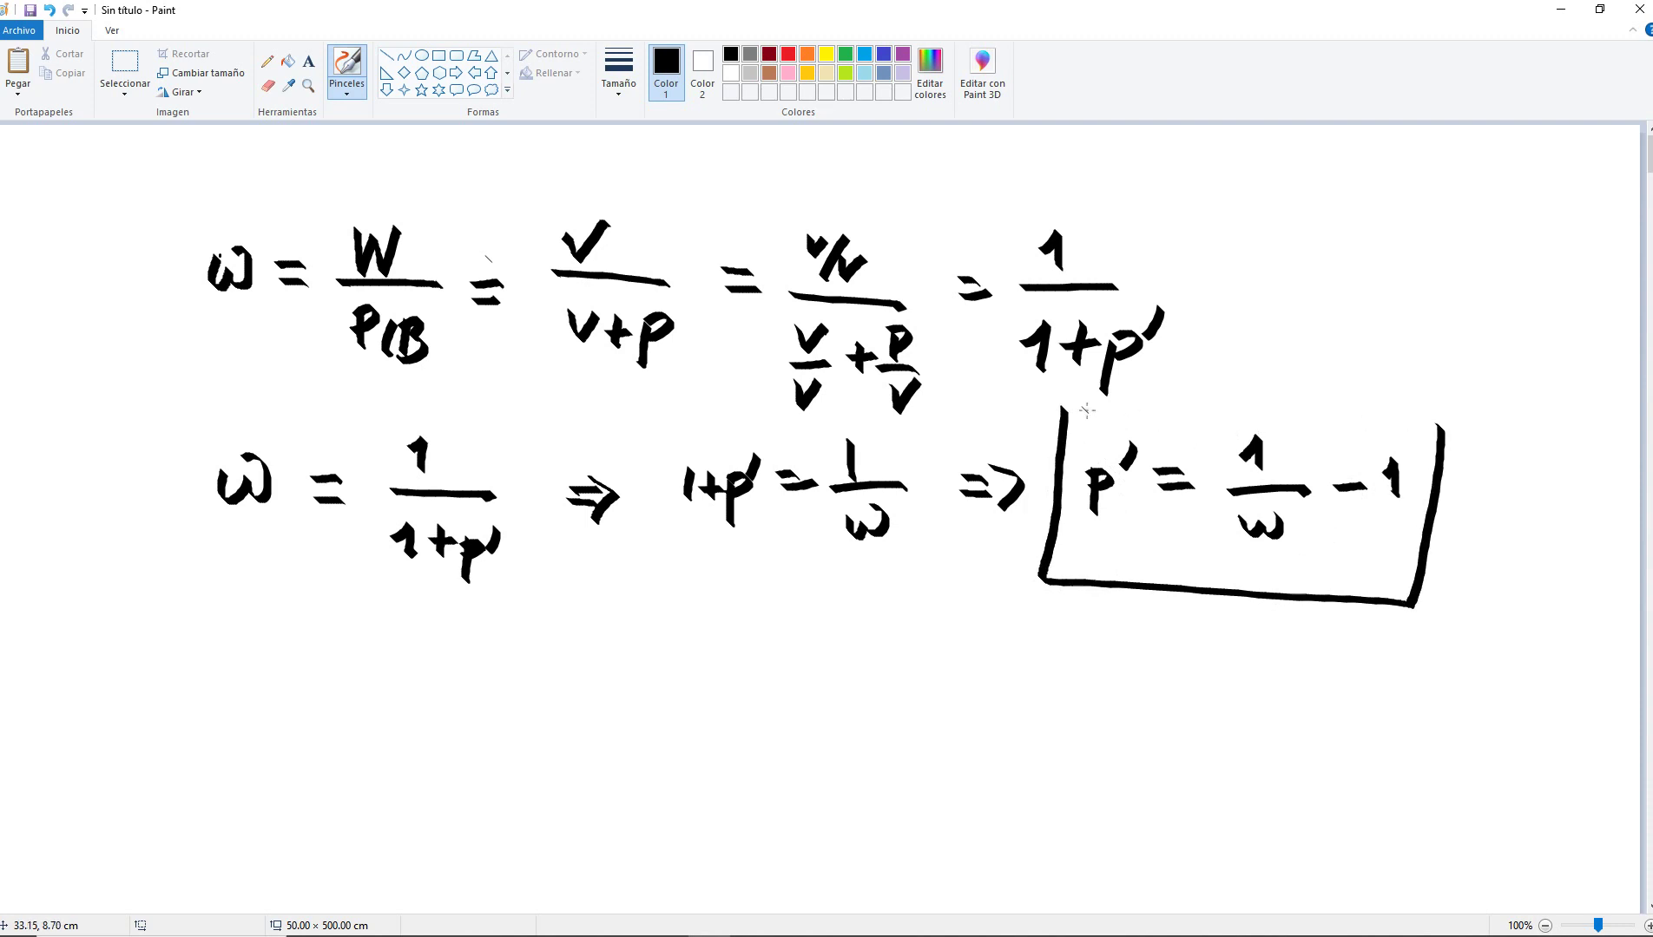
left_click_drag(1070, 404, 1437, 429)
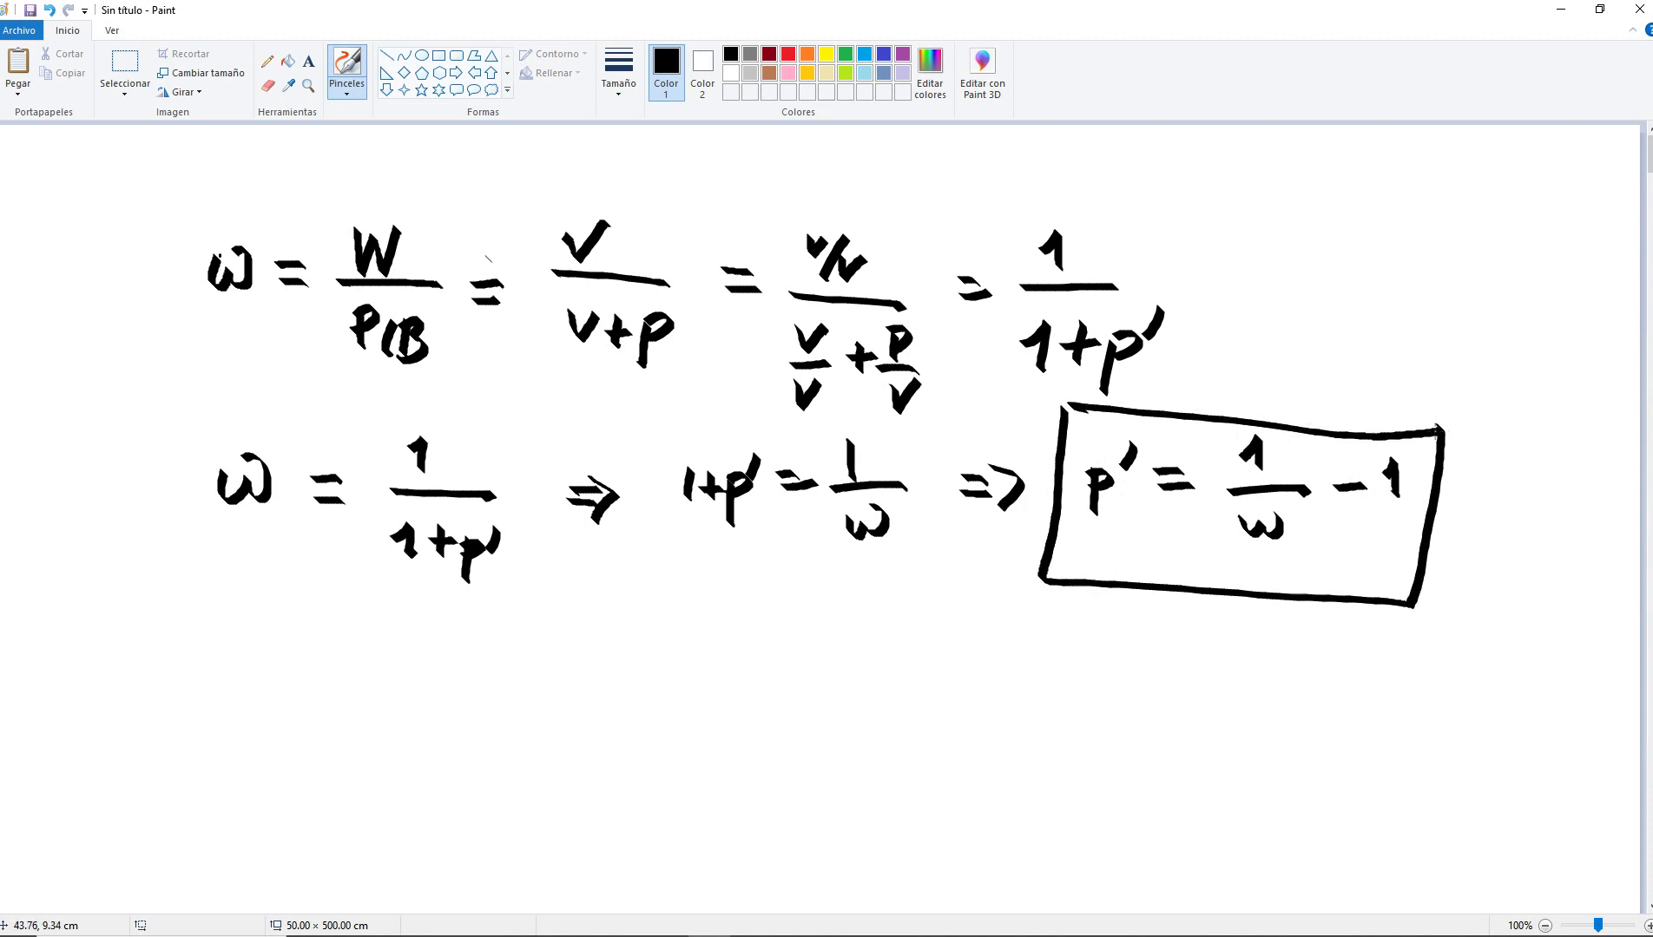
Draw a line-dot-line divider below the second equation and handwrite the labels Ti ; Ta beneath it.
left_click_drag(401, 647, 606, 670)
left_click_drag(632, 659, 644, 665)
left_click_drag(789, 647, 688, 648)
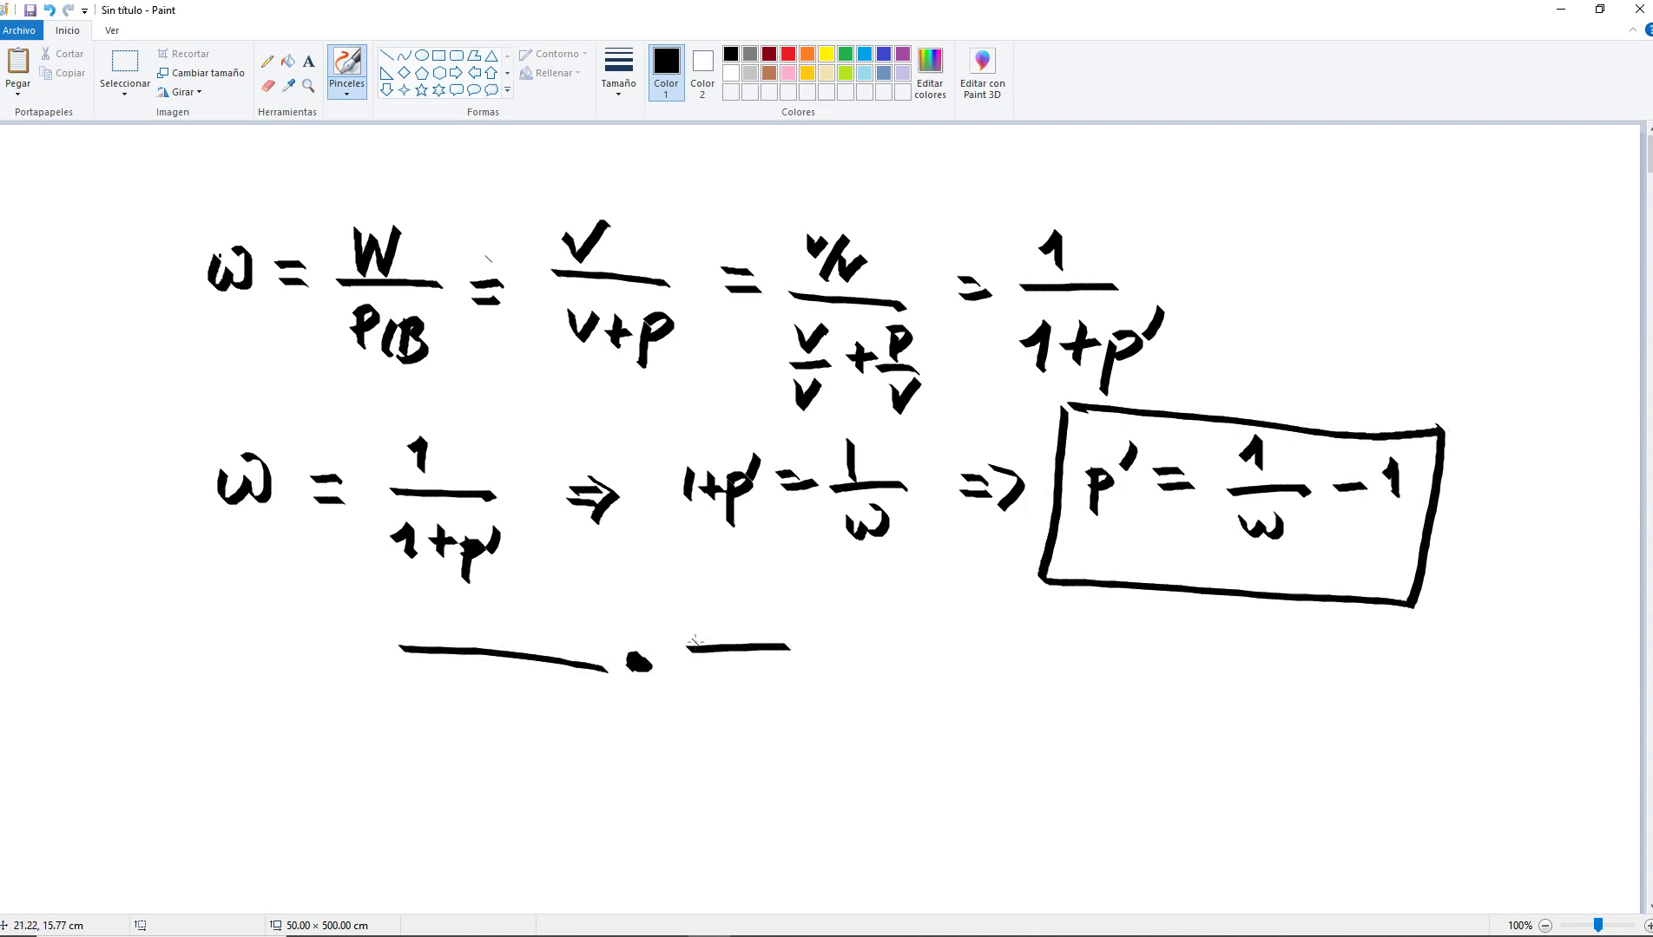
mouse_move(206, 686)
left_mouse_down()
mouse_move(206, 725)
mouse_move(236, 687)
mouse_move(248, 722)
mouse_move(297, 711)
left_mouse_up()
left_click_drag(302, 726, 289, 755)
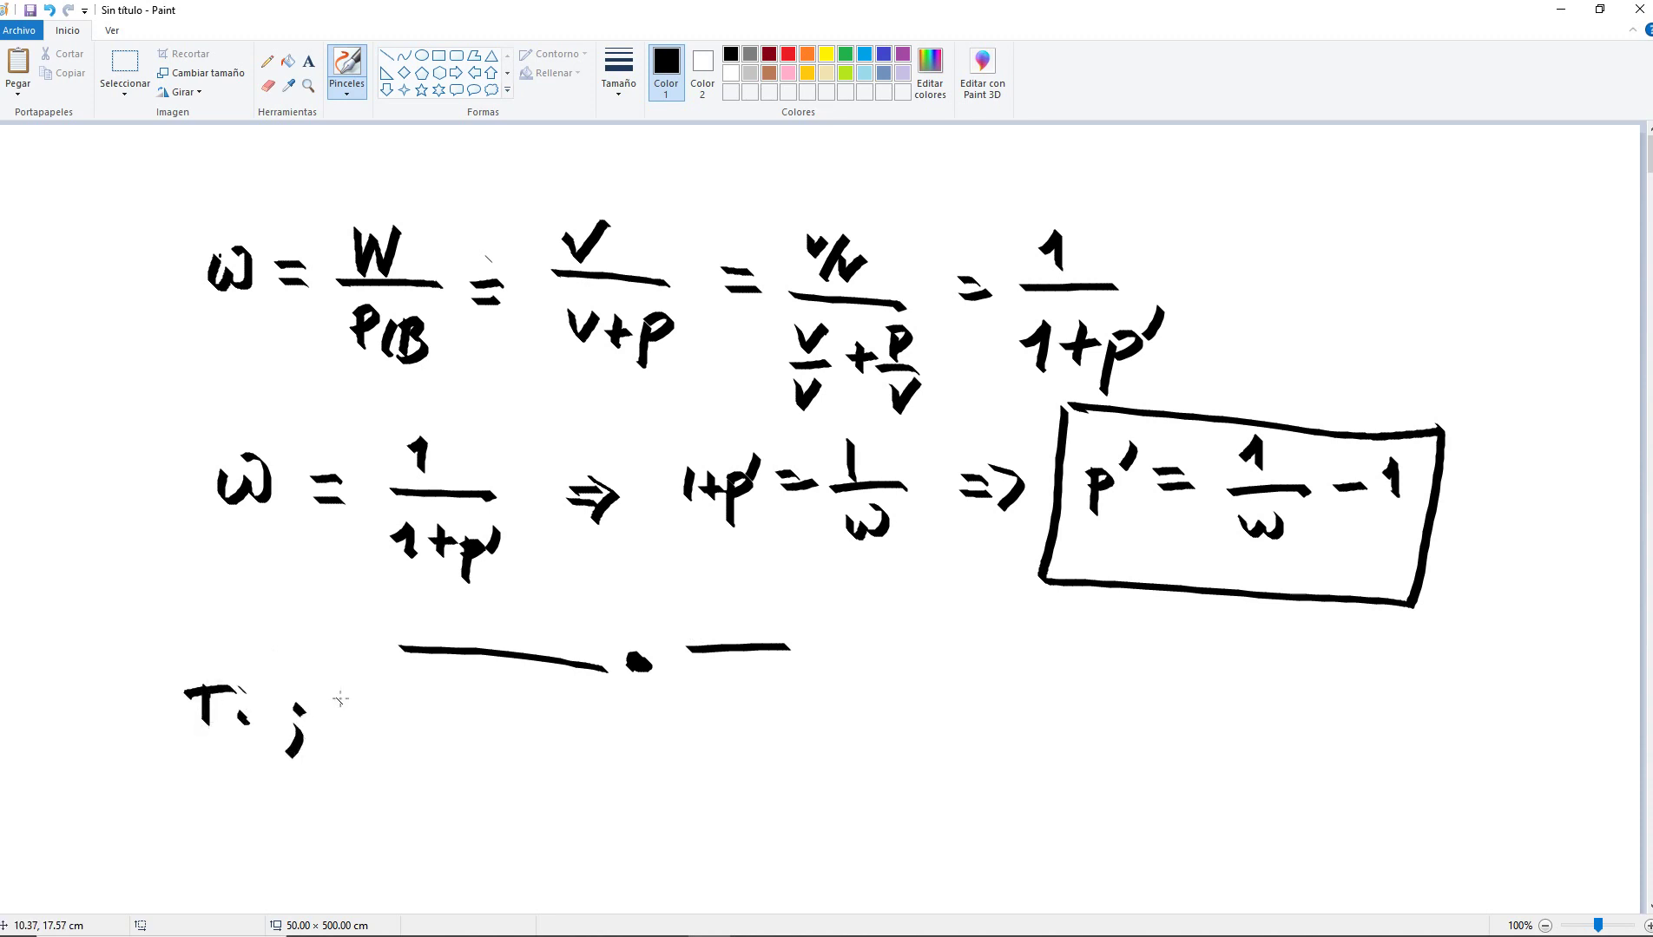
mouse_move(343, 679)
left_mouse_down()
mouse_move(344, 721)
mouse_move(373, 685)
mouse_move(396, 722)
left_mouse_up()
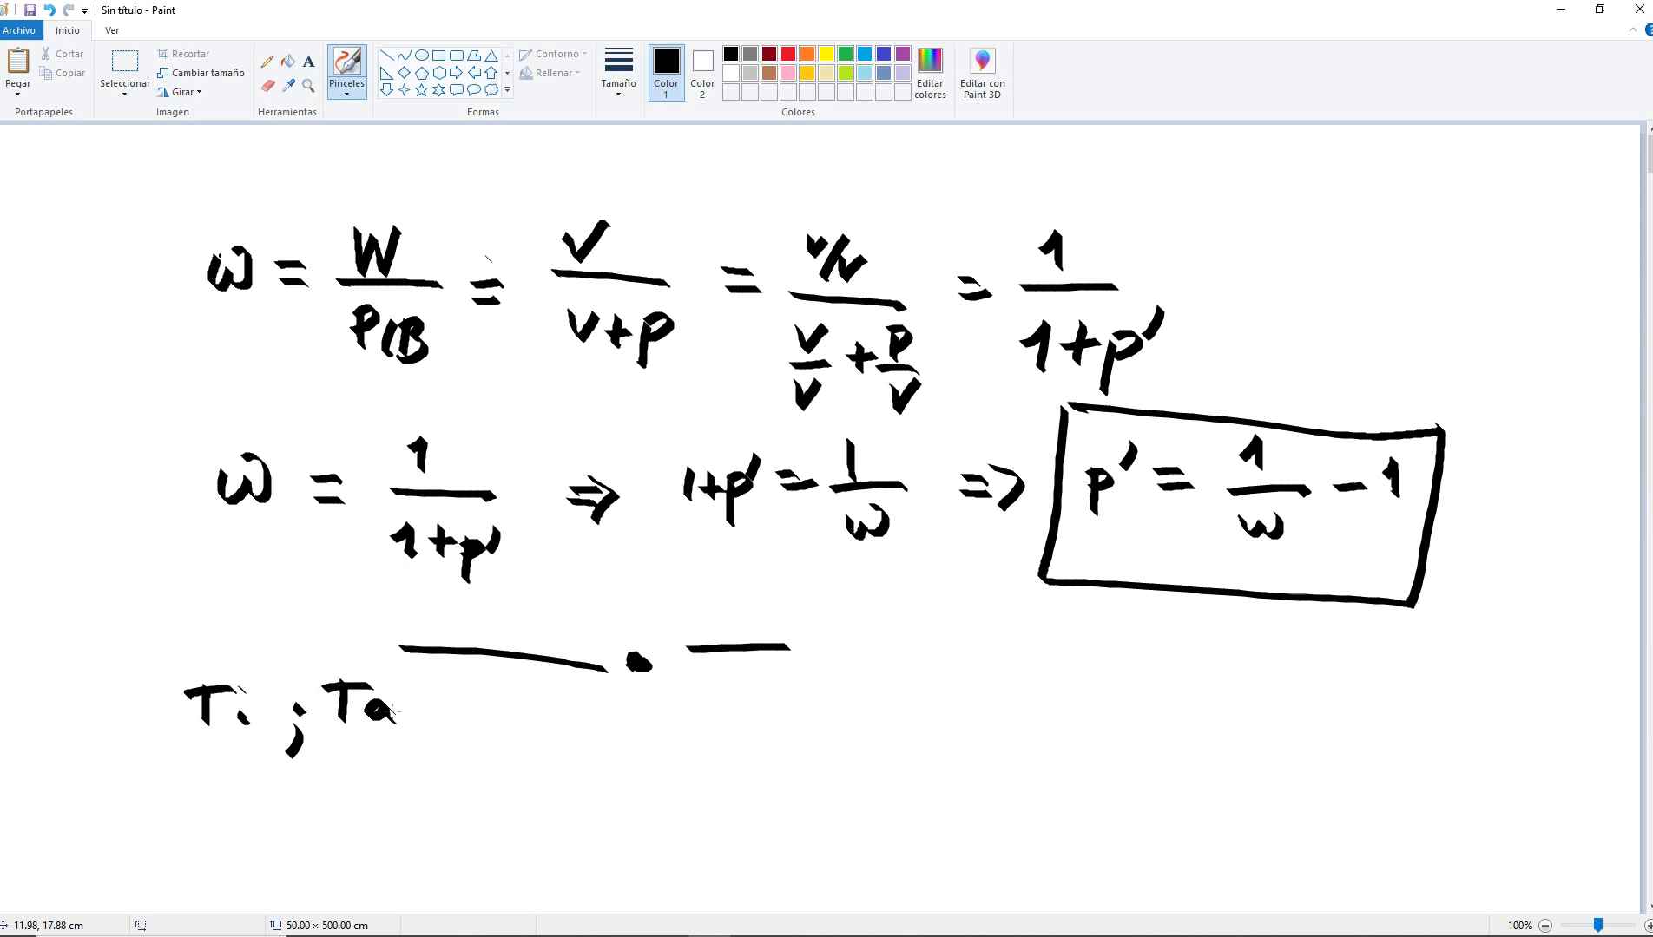
Handwrite the ratio Ta/Ti followed by an equals sign below the Ti ; Ta labels.
scroll(393, 703, "down", 5)
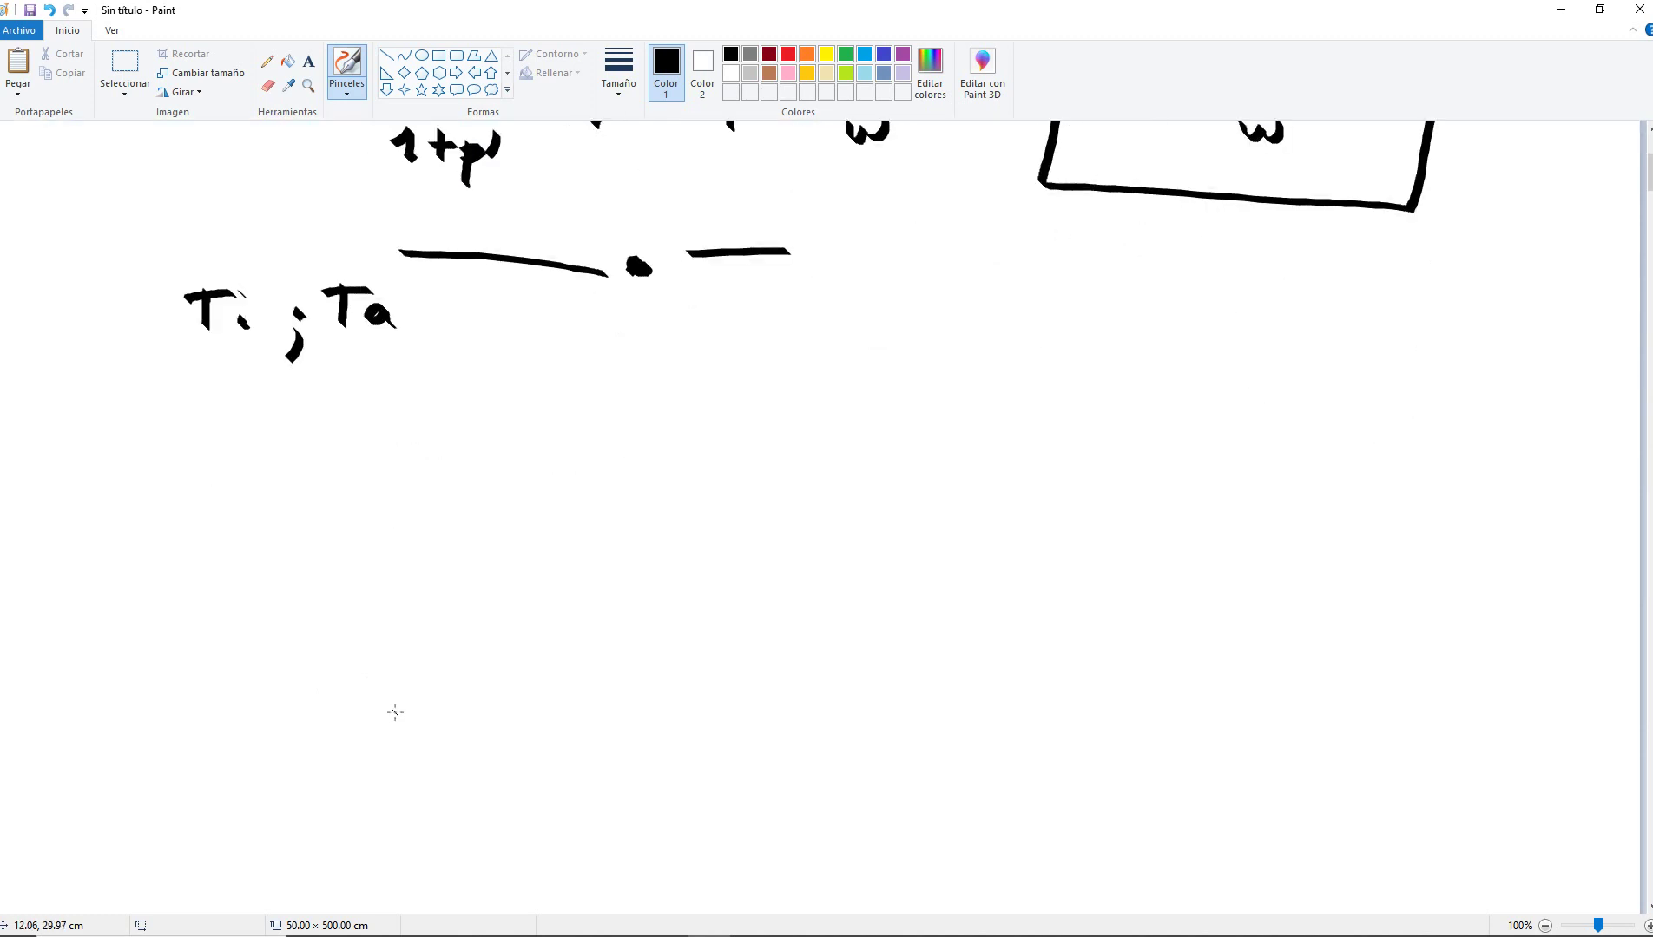
left_click_drag(245, 521, 249, 532)
key("ctrl+z")
left_click_drag(205, 425, 202, 472)
mouse_move(175, 423)
left_mouse_down()
mouse_move(239, 426)
mouse_move(230, 465)
mouse_move(292, 492)
mouse_move(217, 556)
left_mouse_up()
left_click_drag(189, 512, 256, 515)
mouse_move(249, 534)
left_mouse_down()
mouse_move(260, 557)
mouse_move(251, 523)
left_mouse_up()
left_click_drag(317, 468, 345, 474)
left_click_drag(321, 487, 358, 486)
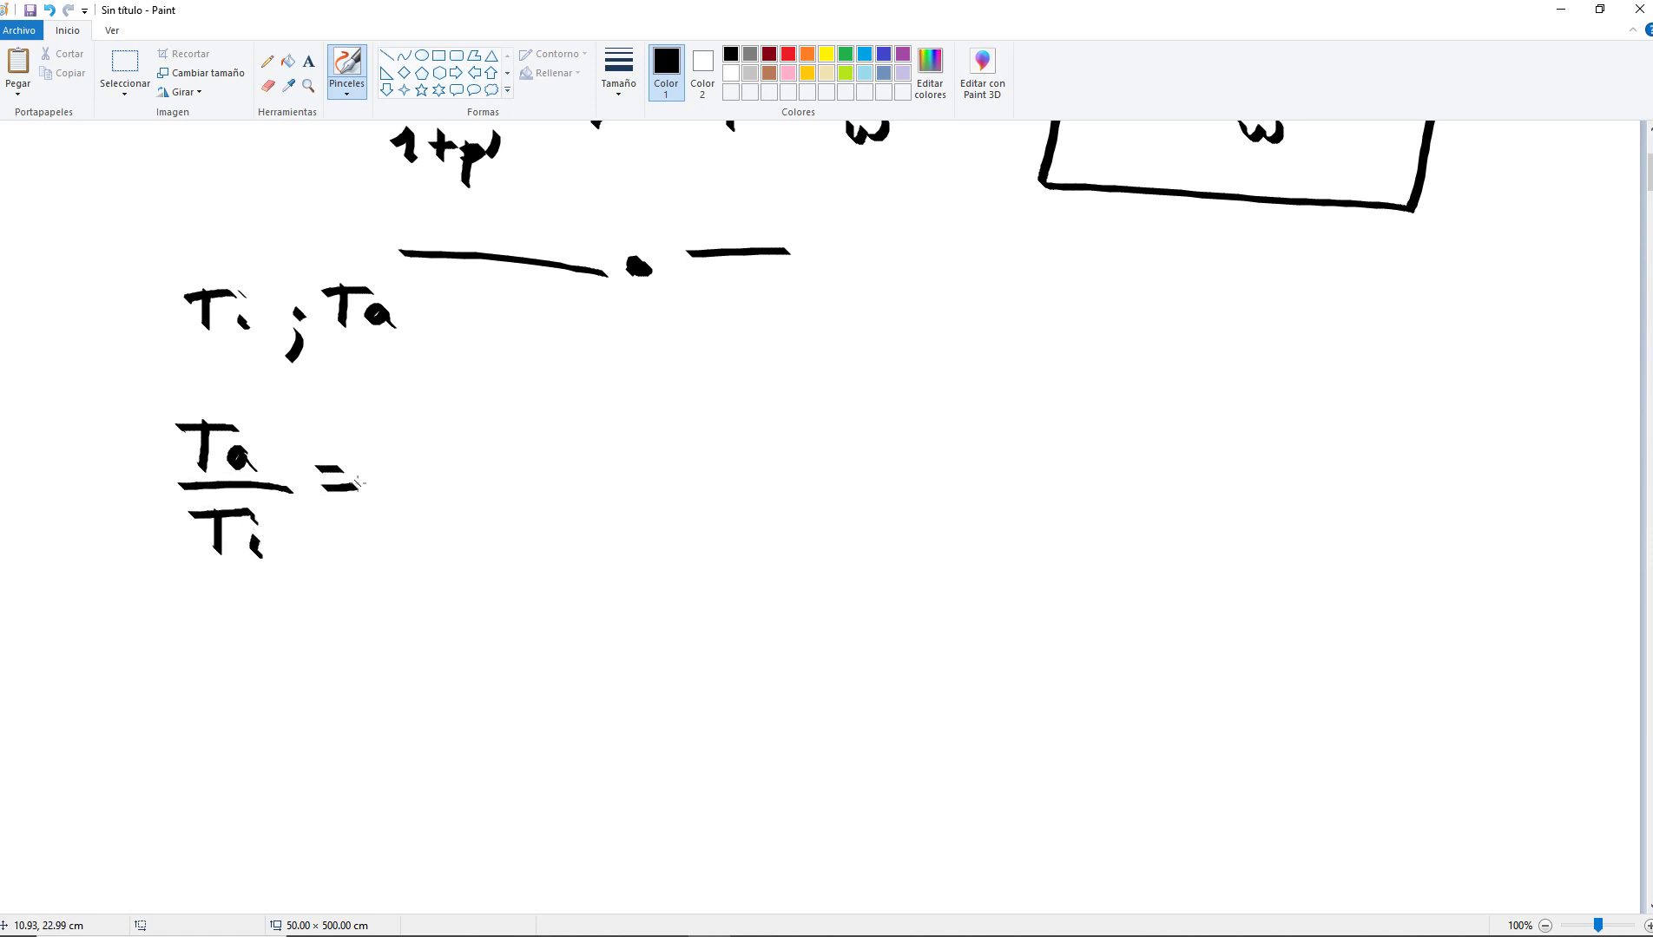
Try to write Pri above a fraction bar after the Ta/Ti equals sign with the thick stroke.
mouse_move(431, 365)
left_mouse_down()
mouse_move(439, 350)
mouse_move(439, 379)
mouse_move(456, 356)
mouse_move(501, 389)
left_mouse_up()
left_click_drag(492, 344, 496, 349)
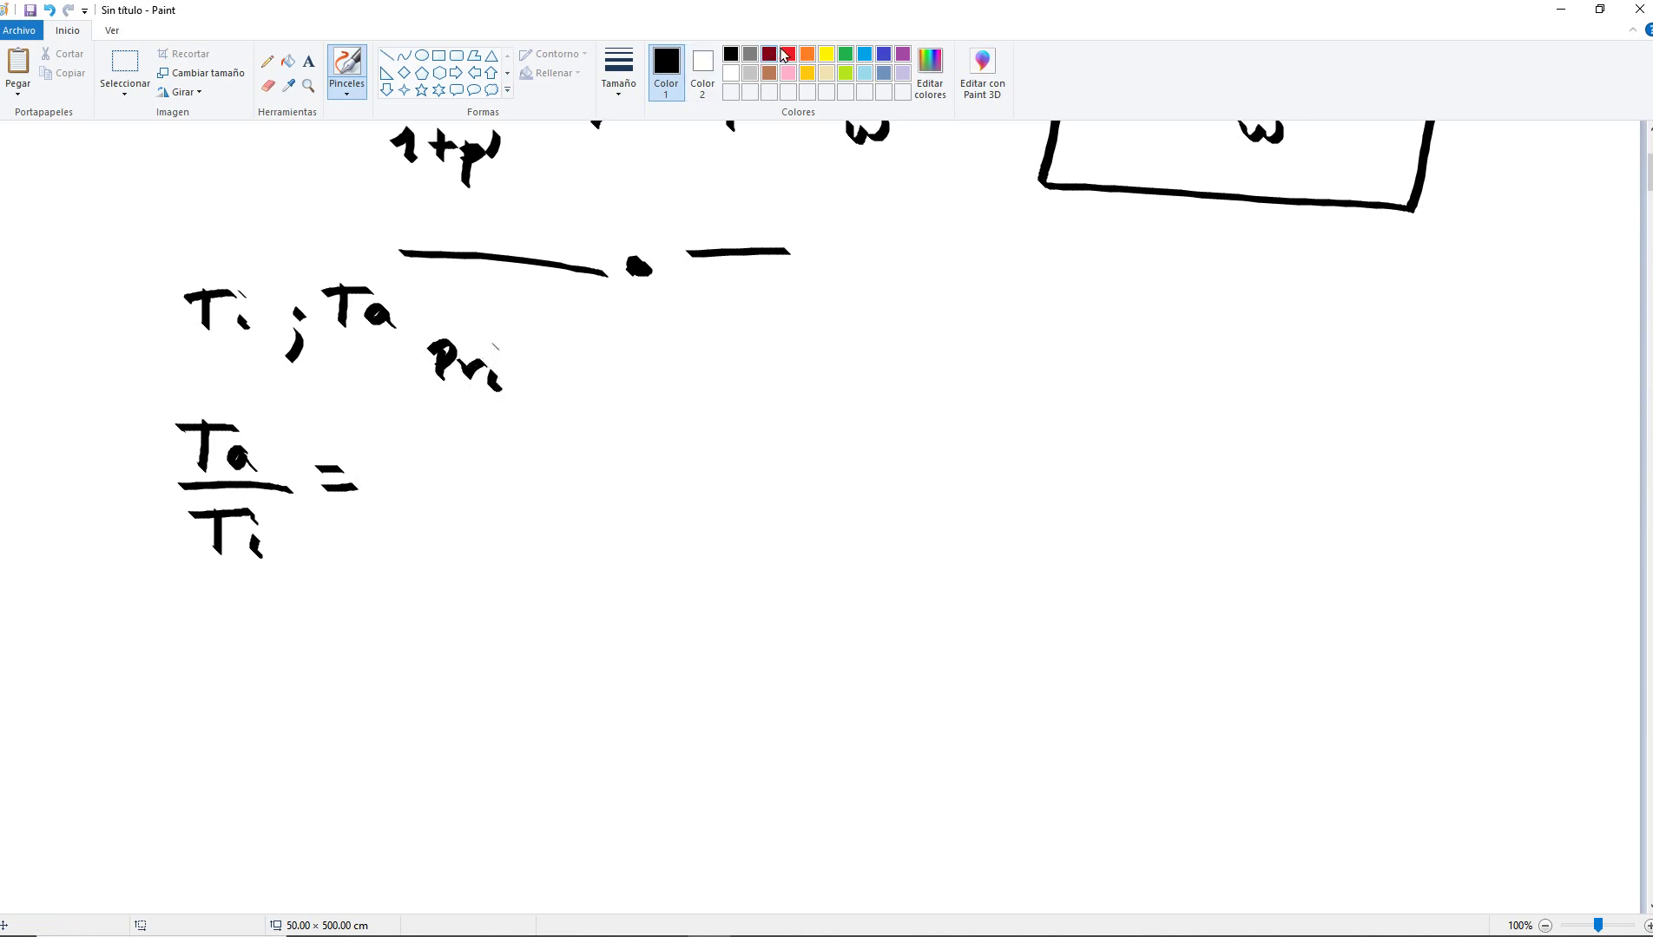
left_click_drag(416, 400, 529, 403)
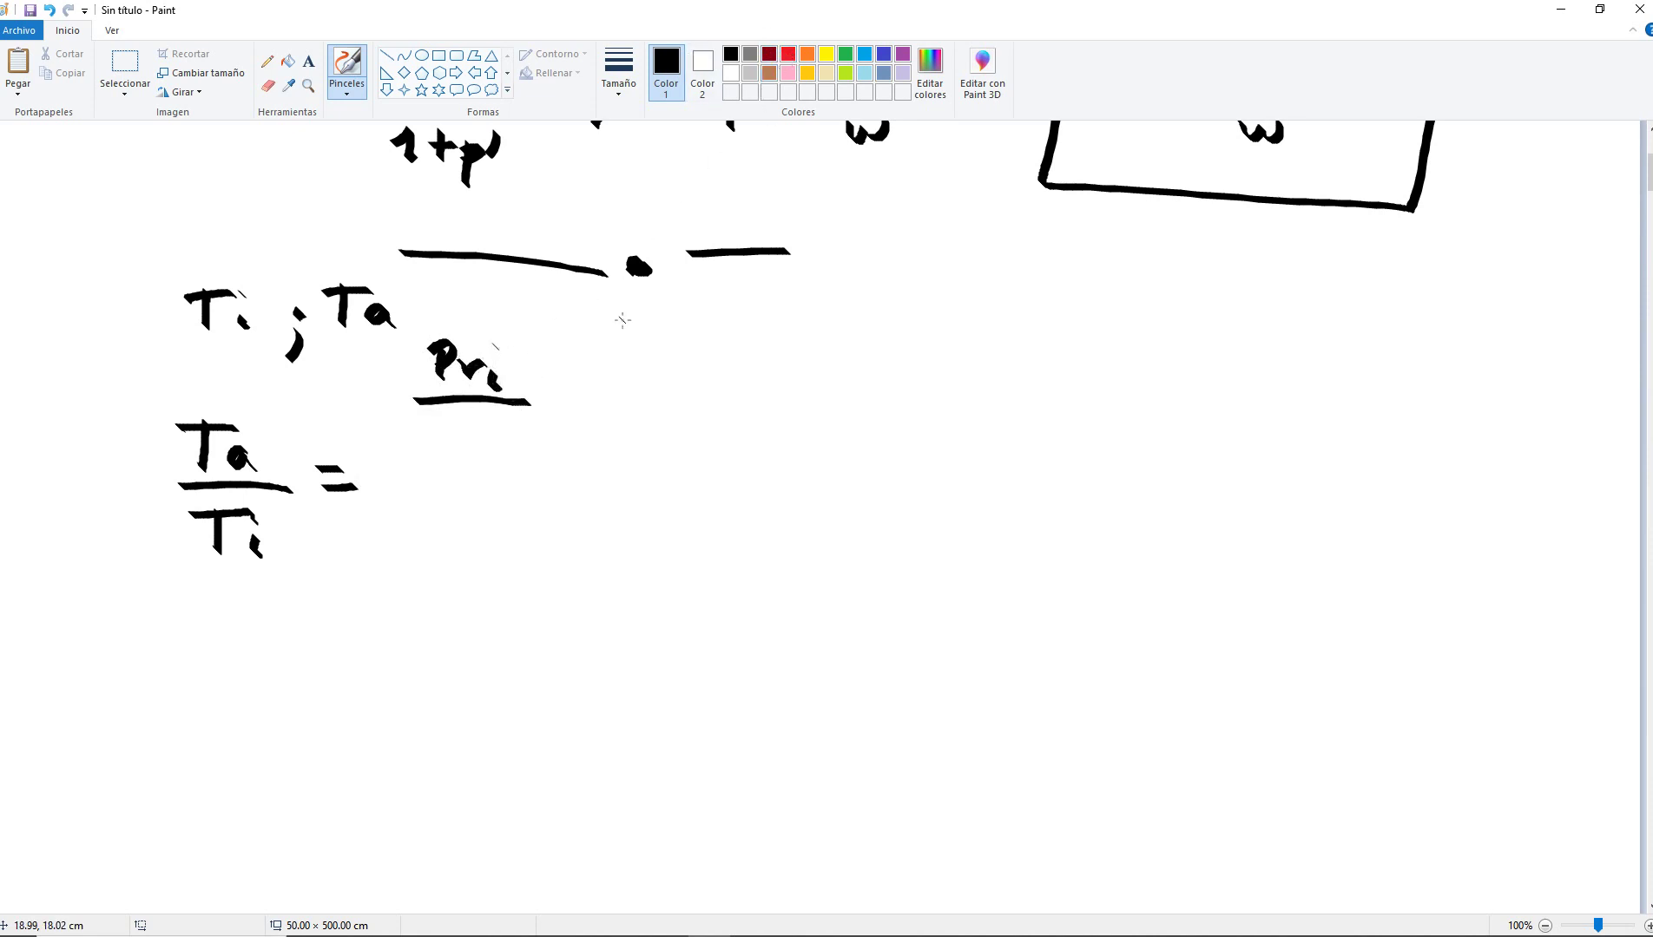
Choose a thinner brush stroke size and undo the thick Pri and its fraction bar.
left_click(619, 71)
left_click(609, 156)
key("ctrl+z")
key("ctrl+z")
key("ctrl+z")
key("ctrl+z")
key("ctrl+z")
key("ctrl+z")
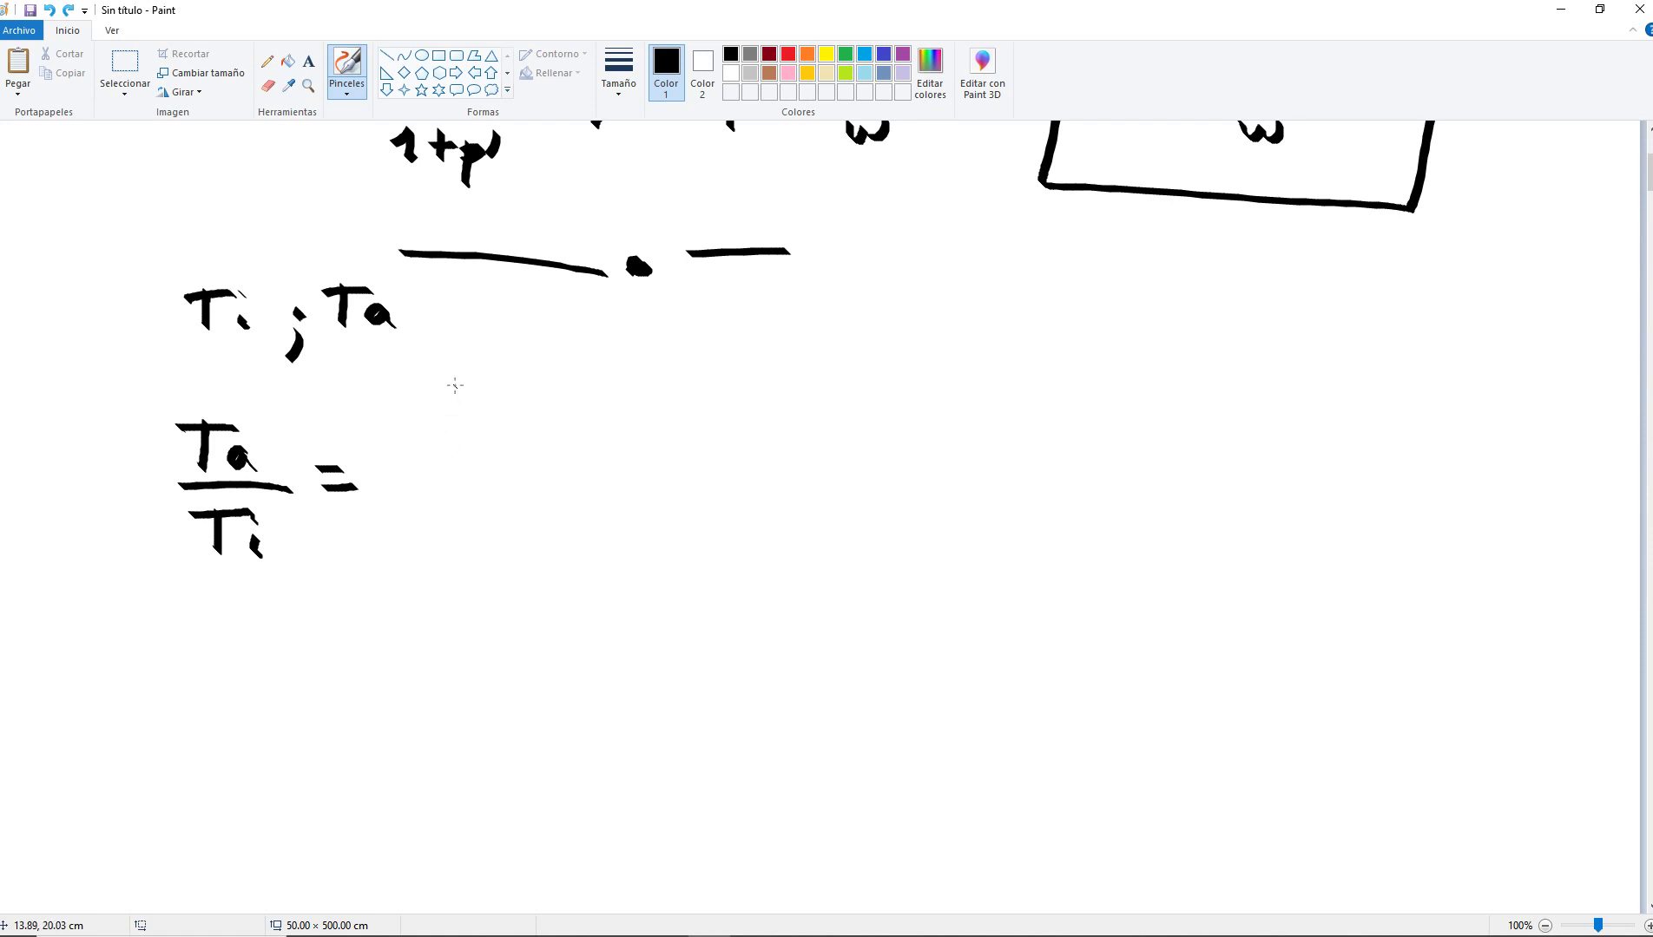
Handwrite the compound fraction Pri/w' over Pri/edv as the right side of the Ta/Ti equation.
mouse_move(445, 363)
left_mouse_down()
mouse_move(448, 405)
mouse_move(477, 369)
mouse_move(455, 386)
mouse_move(486, 384)
mouse_move(502, 414)
mouse_move(547, 421)
mouse_move(481, 469)
mouse_move(491, 448)
mouse_move(464, 489)
mouse_move(620, 478)
left_mouse_up()
left_click(499, 380)
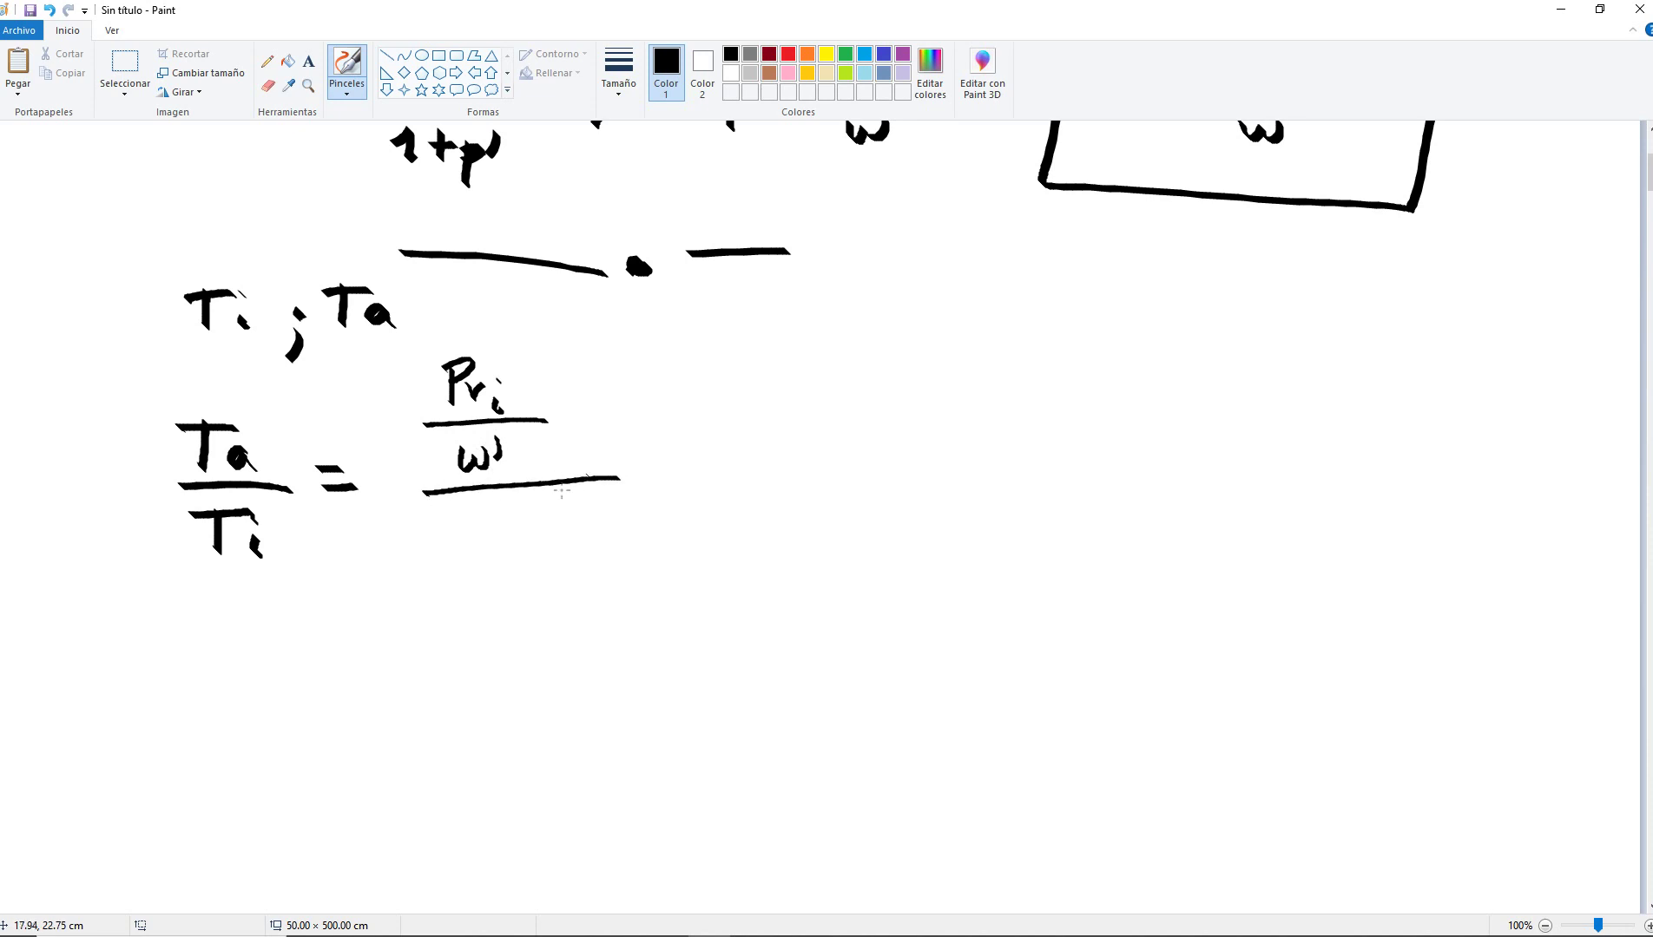
left_click_drag(461, 512, 476, 549)
left_click_drag(477, 538, 507, 545)
left_click_drag(431, 581, 554, 573)
left_click_drag(460, 621, 483, 634)
mouse_move(505, 615)
left_mouse_down()
mouse_move(486, 629)
mouse_move(517, 634)
mouse_move(546, 605)
left_mouse_up()
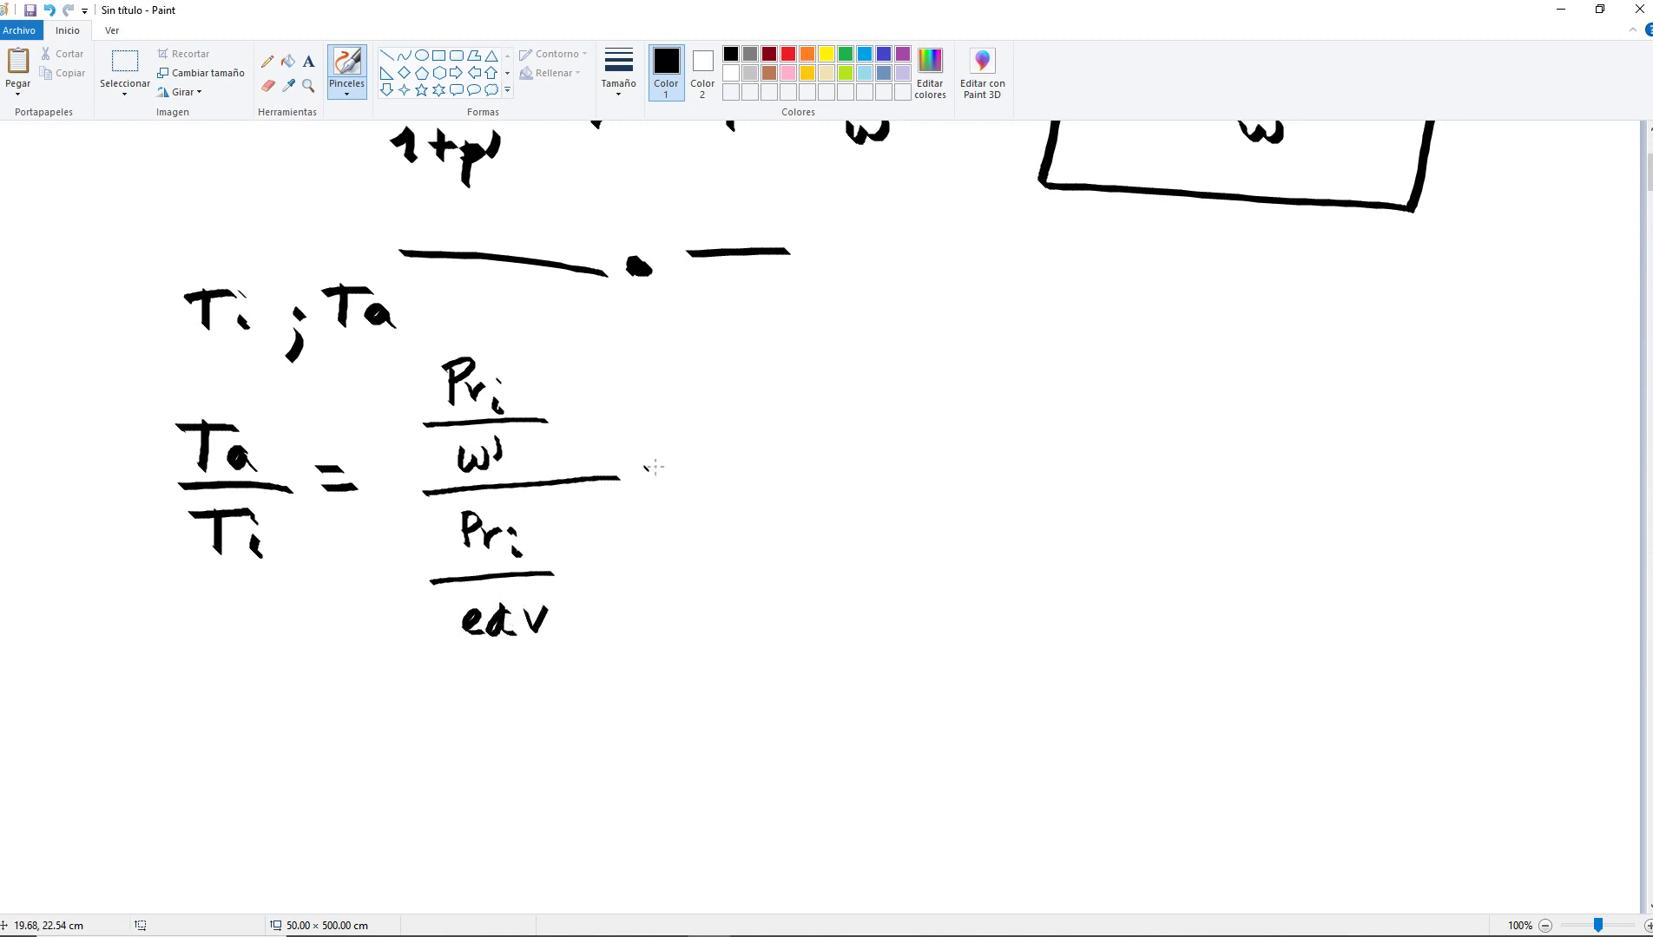
Add an equals sign and handwrite the numerator Pri · edv with a fraction bar beneath it.
left_click_drag(645, 470, 674, 466)
left_click_drag(650, 486, 679, 481)
mouse_move(722, 416)
left_mouse_down()
mouse_move(725, 454)
mouse_move(729, 434)
mouse_move(750, 441)
left_mouse_up()
left_click(766, 425)
mouse_move(762, 443)
left_mouse_down()
mouse_move(766, 459)
mouse_move(857, 454)
left_mouse_up()
mouse_move(883, 434)
left_mouse_down()
mouse_move(871, 447)
mouse_move(887, 453)
left_mouse_up()
mouse_move(885, 414)
left_mouse_down()
mouse_move(889, 455)
mouse_move(918, 432)
left_mouse_up()
left_click_drag(710, 479, 955, 466)
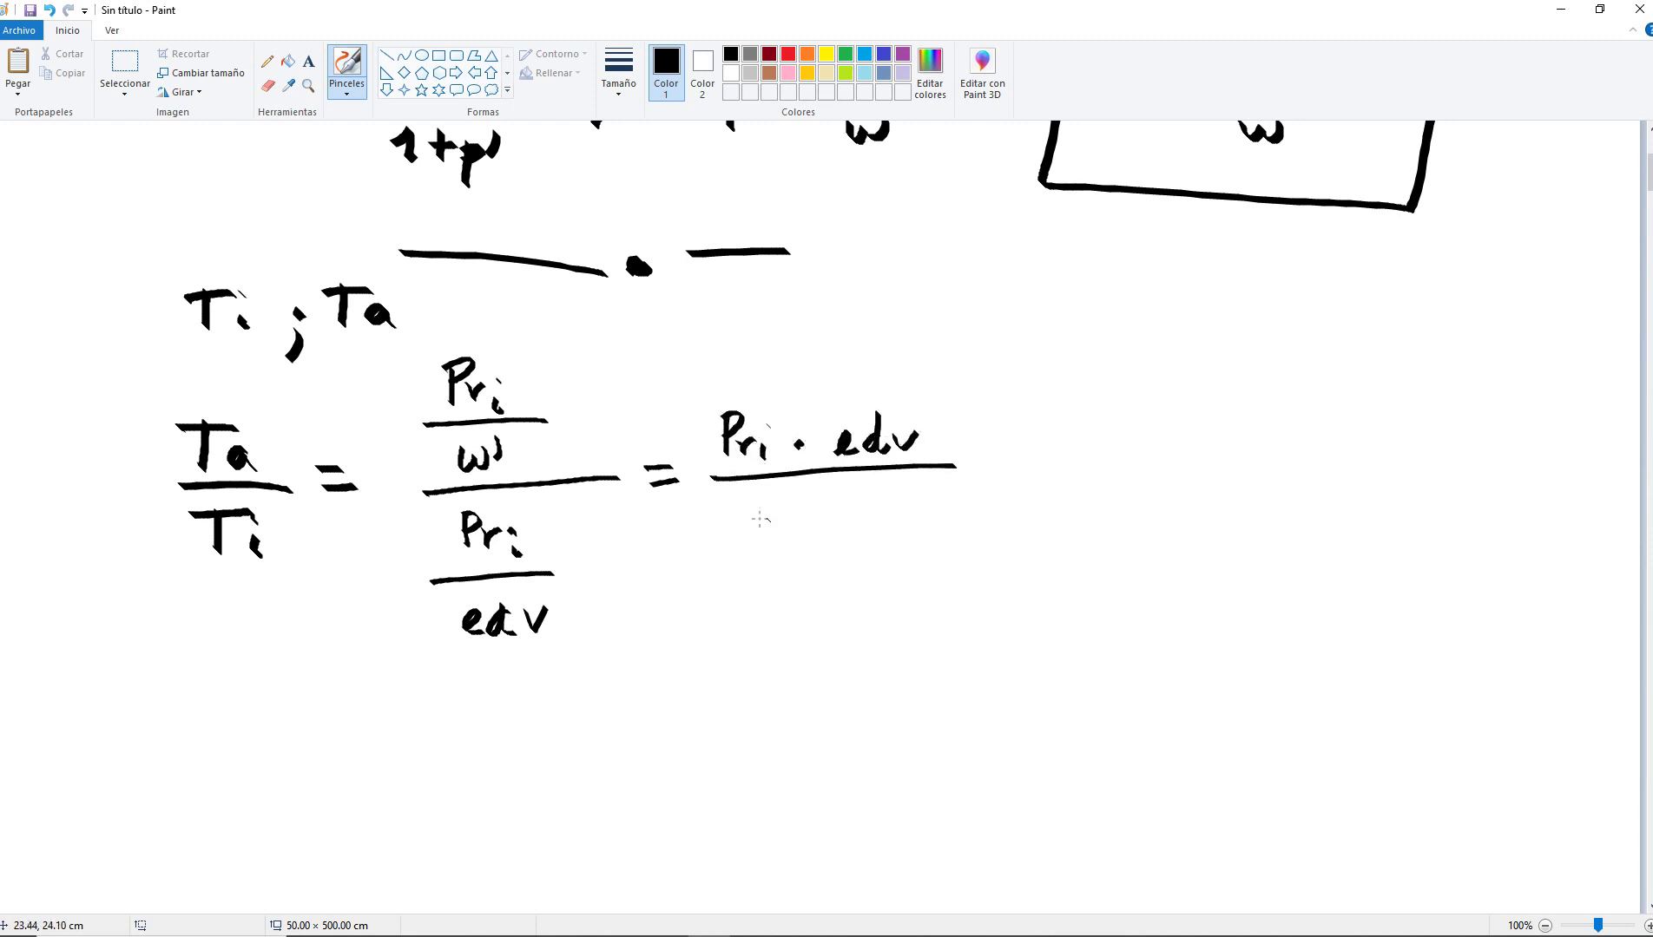
Write the denominator Pri · w' under the fraction bar below Pri · edv.
mouse_move(732, 503)
left_mouse_down()
mouse_move(736, 543)
mouse_move(740, 525)
left_mouse_up()
left_click_drag(744, 531, 771, 552)
left_click(772, 521)
mouse_move(854, 521)
left_mouse_down()
mouse_move(868, 542)
mouse_move(905, 520)
left_mouse_up()
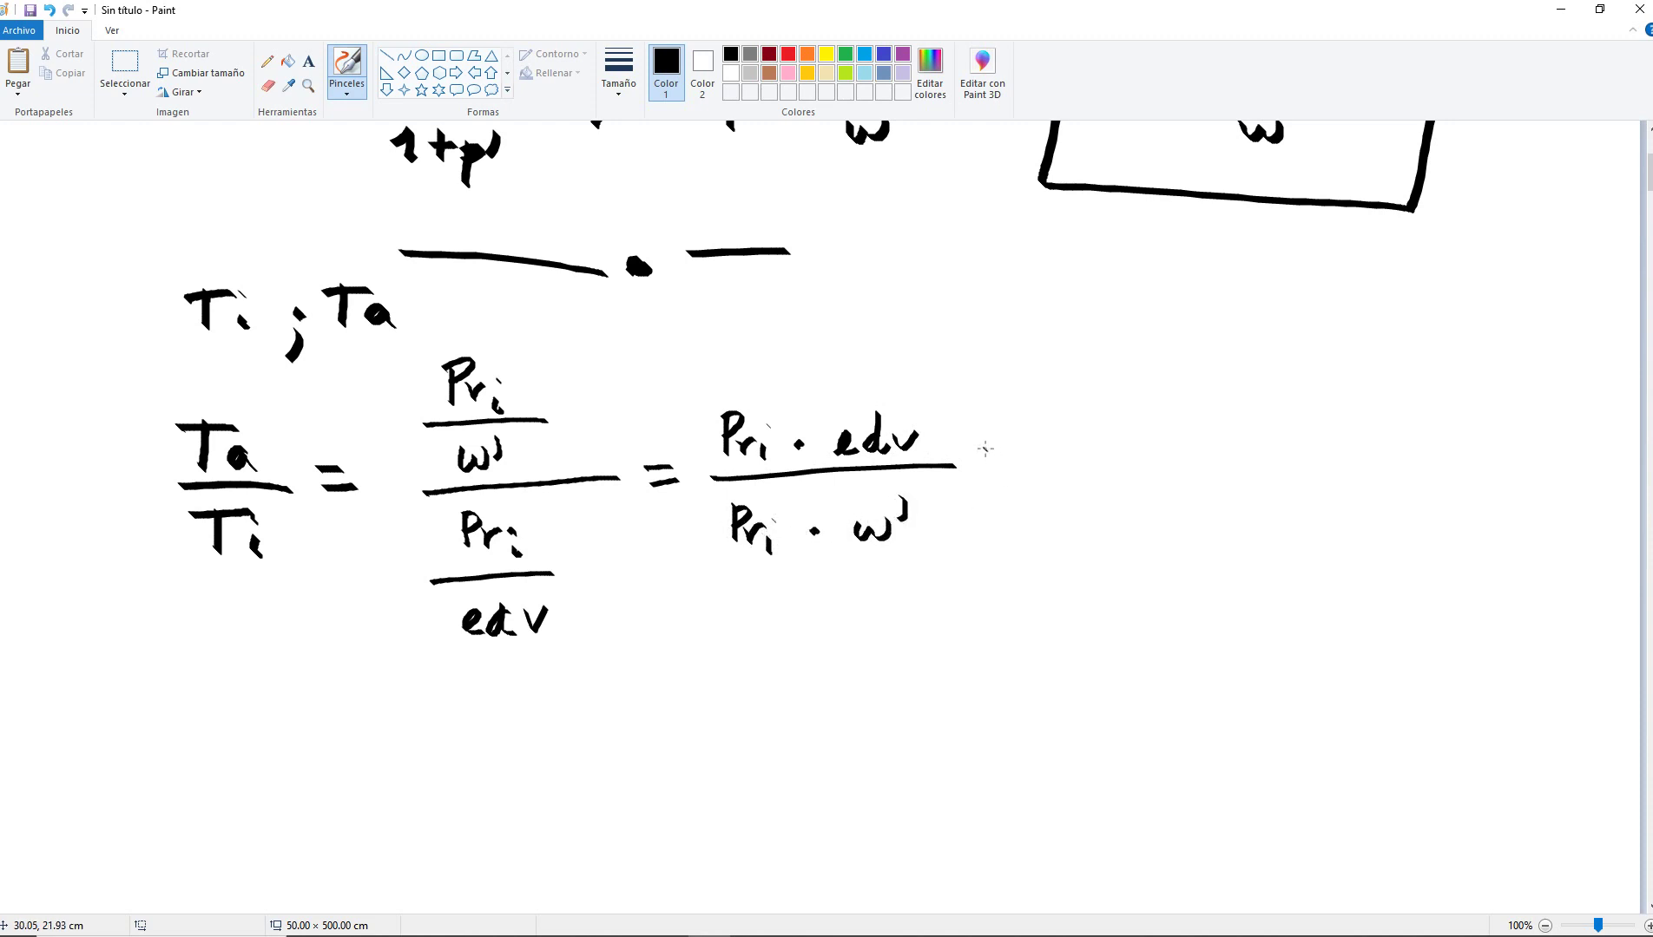
Strike through both Pri factors and write an equals sign with the simplified fraction edv/w'.
left_click_drag(985, 449, 1021, 451)
left_click_drag(993, 469, 1026, 466)
left_click_drag(799, 413, 717, 596)
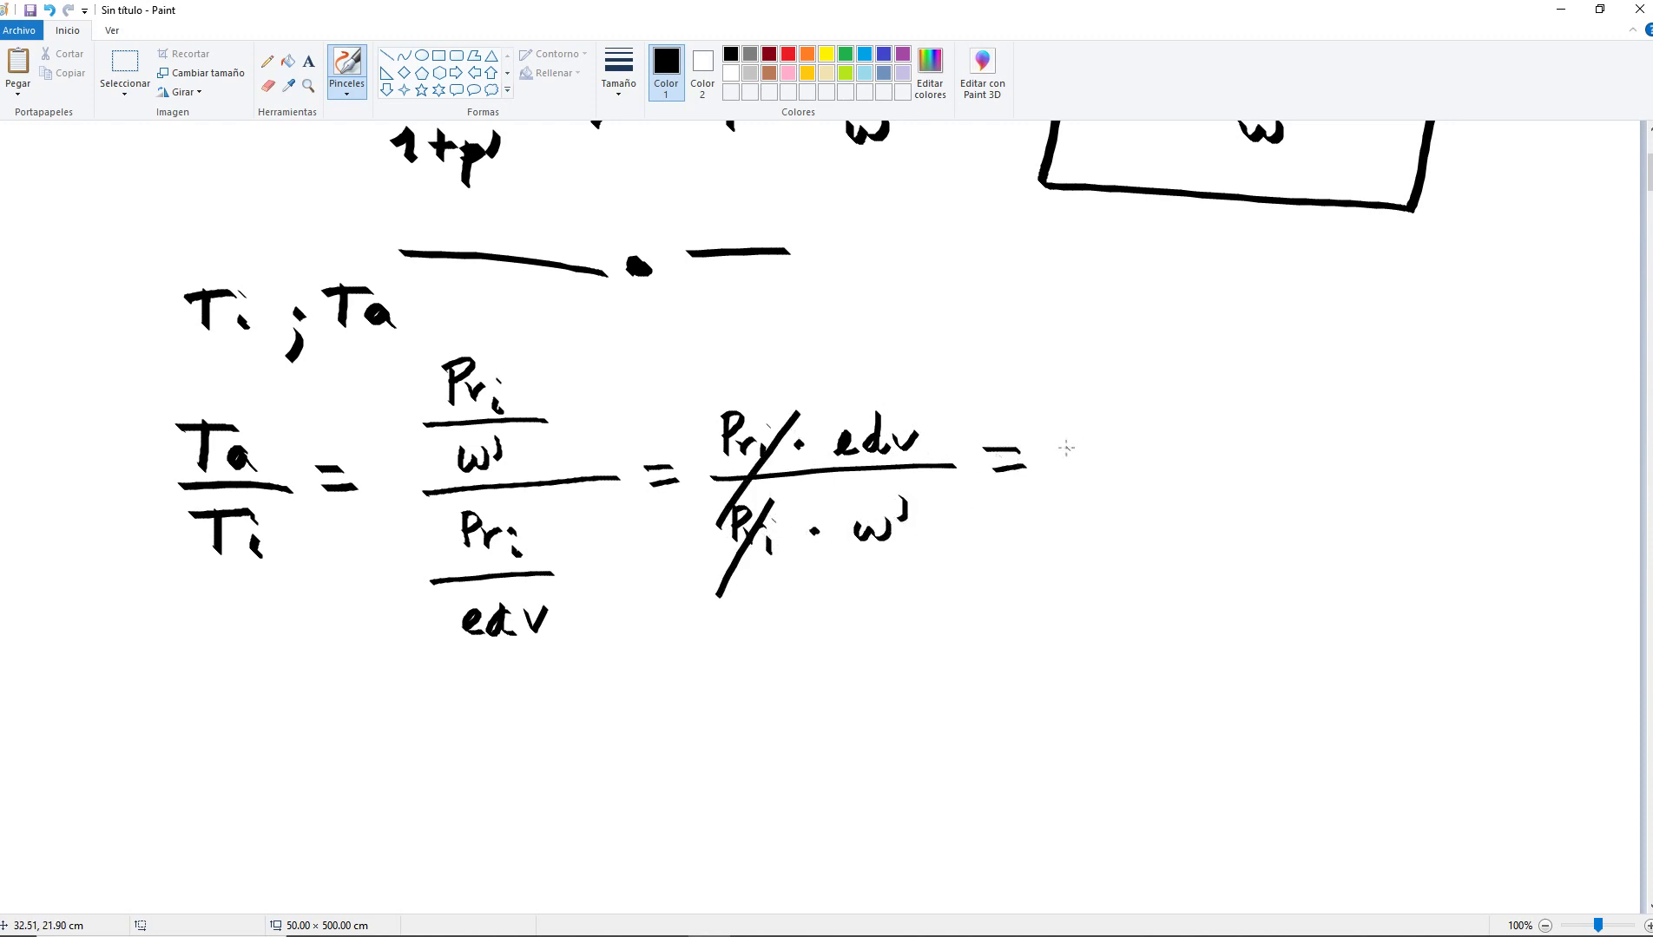
left_click_drag(1068, 444, 1114, 449)
mouse_move(1109, 408)
left_mouse_down()
mouse_move(1121, 450)
mouse_move(1158, 425)
left_mouse_up()
left_click_drag(1067, 477, 1161, 474)
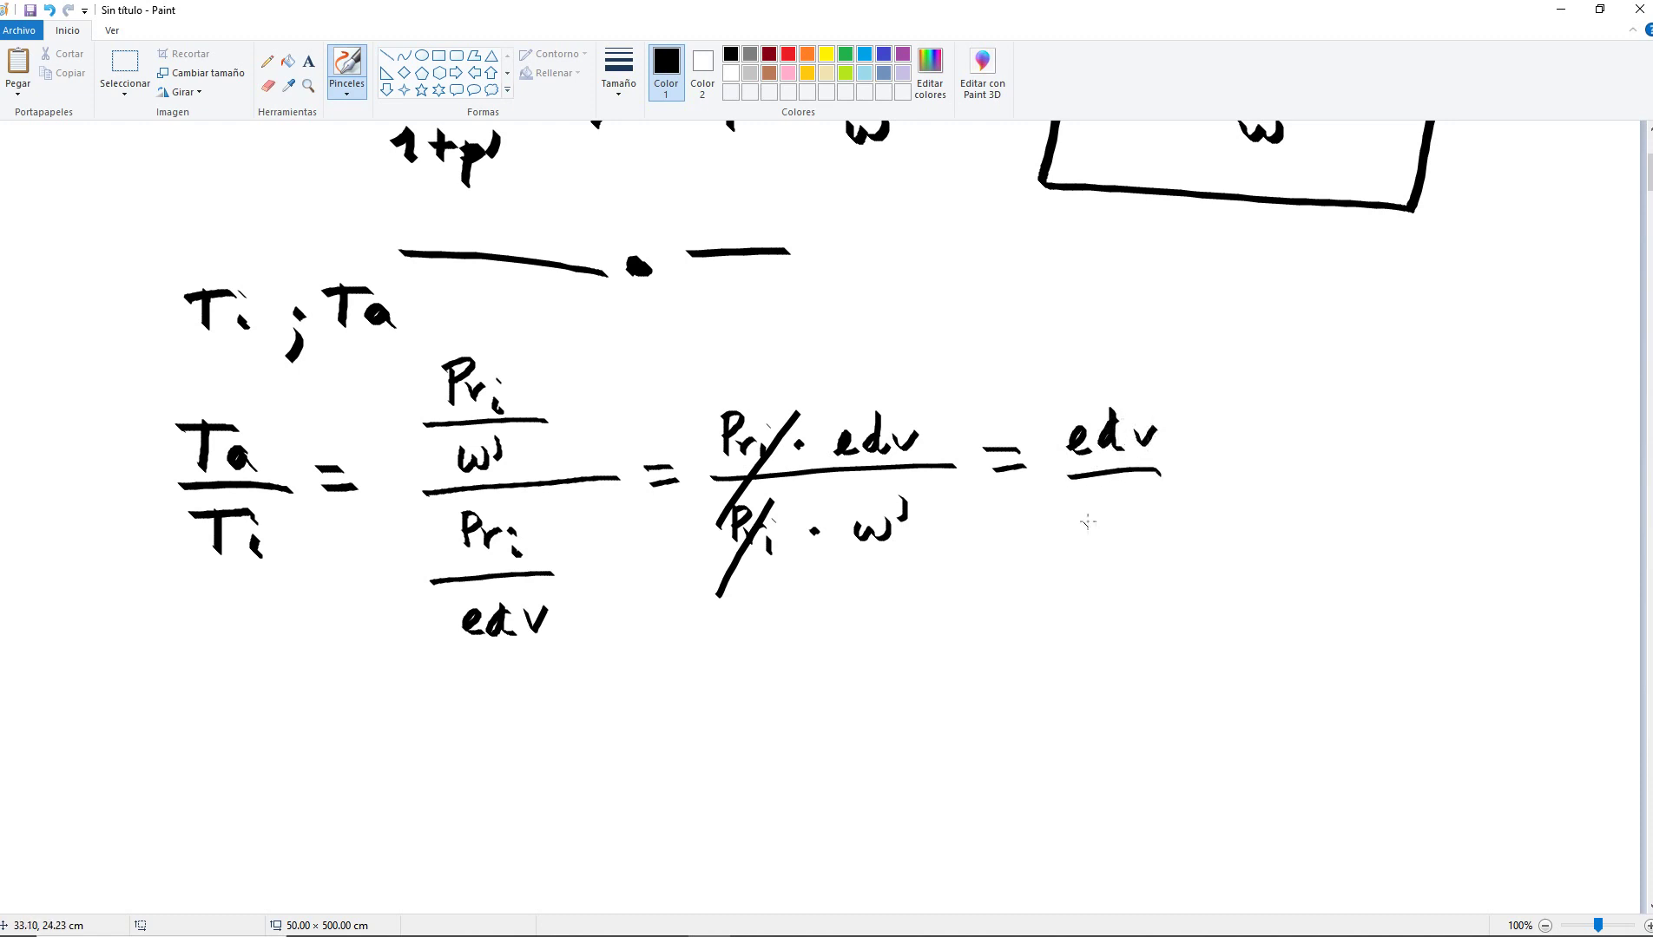
left_click_drag(1088, 516, 1137, 521)
Continue after edv/w' with an equals sign and the raised fraction (v+p)/hT.
left_click_drag(1209, 451, 1240, 467)
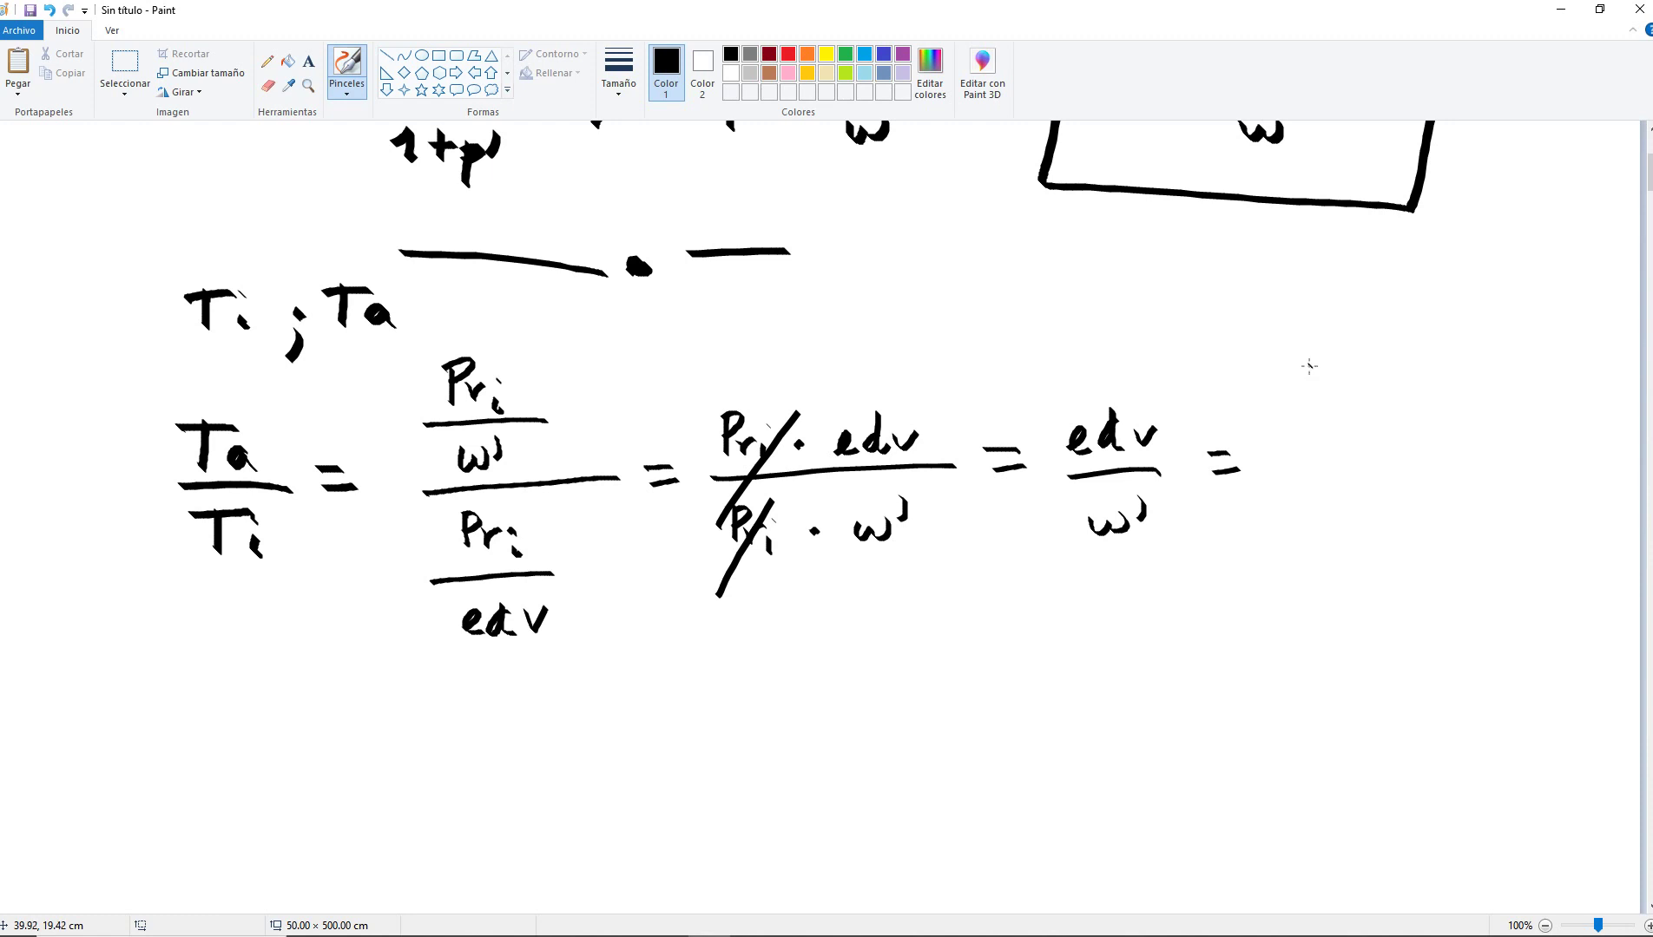
left_click_drag(1308, 366, 1364, 393)
left_click_drag(1363, 364, 1417, 407)
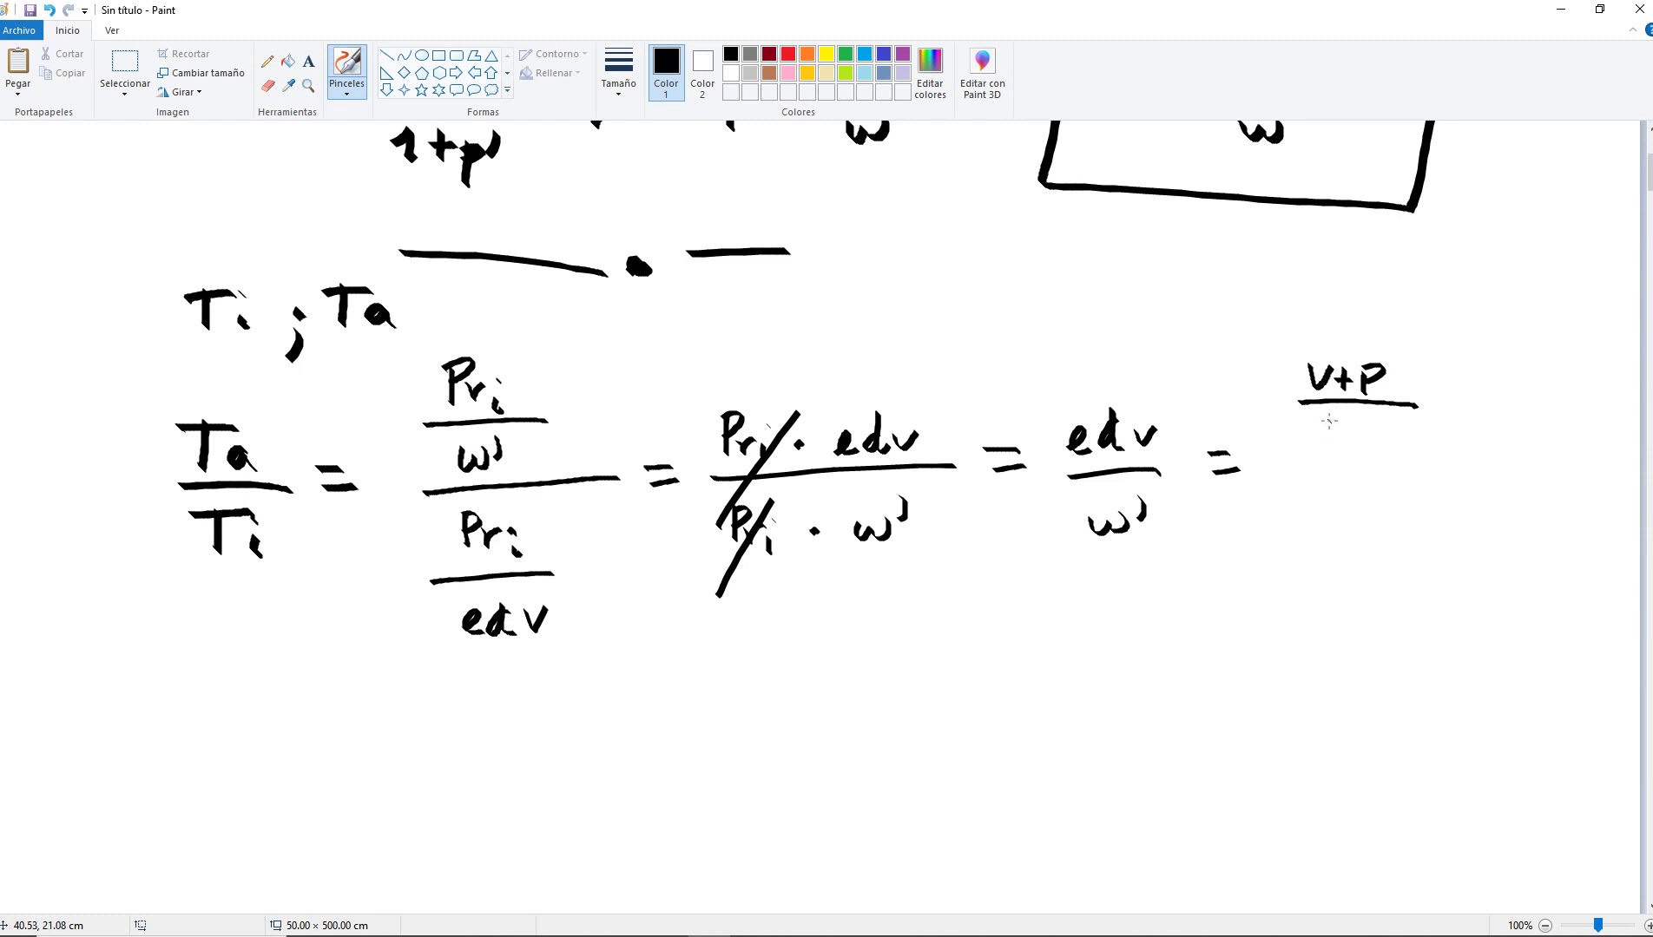
left_click_drag(1327, 417, 1361, 456)
left_click_drag(1346, 440, 1392, 437)
Handwrite the definition hT = L · hrs, with a bar over hrs, below the Ta/Ti equation.
mouse_move(208, 671)
left_mouse_down()
mouse_move(210, 710)
mouse_move(247, 744)
left_mouse_up()
left_click_drag(233, 706, 314, 706)
left_click_drag(290, 714, 319, 713)
mouse_move(366, 671)
left_mouse_down()
mouse_move(365, 725)
mouse_move(402, 729)
left_mouse_up()
left_click(429, 706)
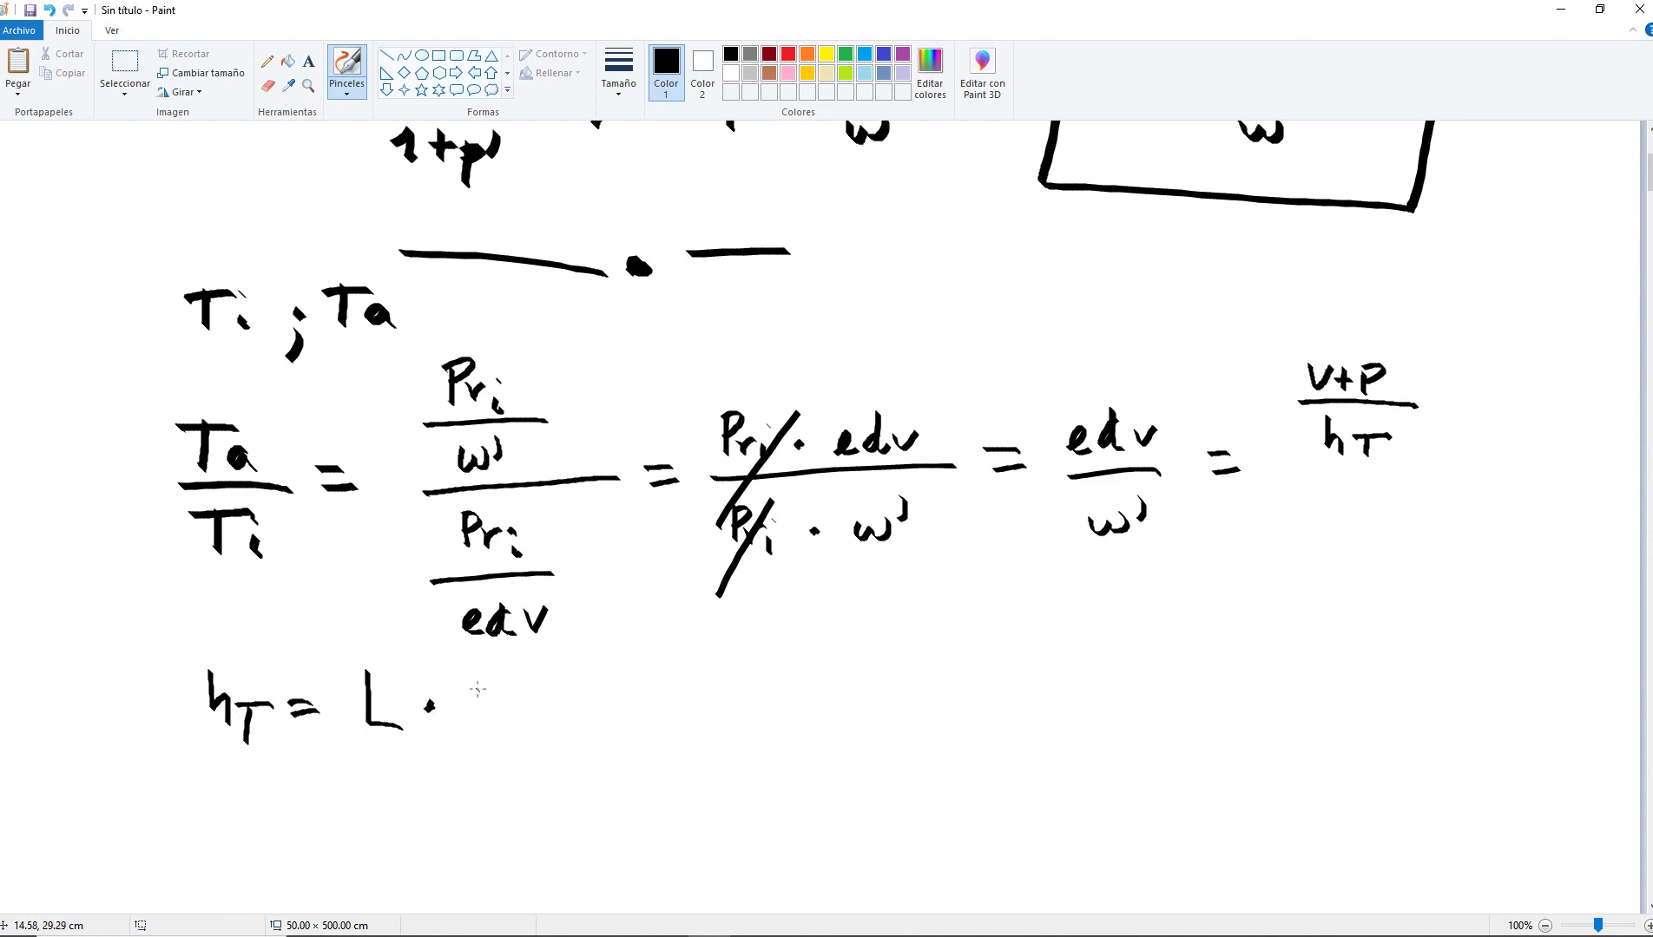
mouse_move(477, 674)
left_mouse_down()
mouse_move(479, 719)
mouse_move(500, 719)
left_mouse_up()
mouse_move(503, 718)
left_mouse_down()
mouse_move(514, 699)
mouse_move(511, 725)
left_mouse_up()
left_click_drag(480, 670, 530, 668)
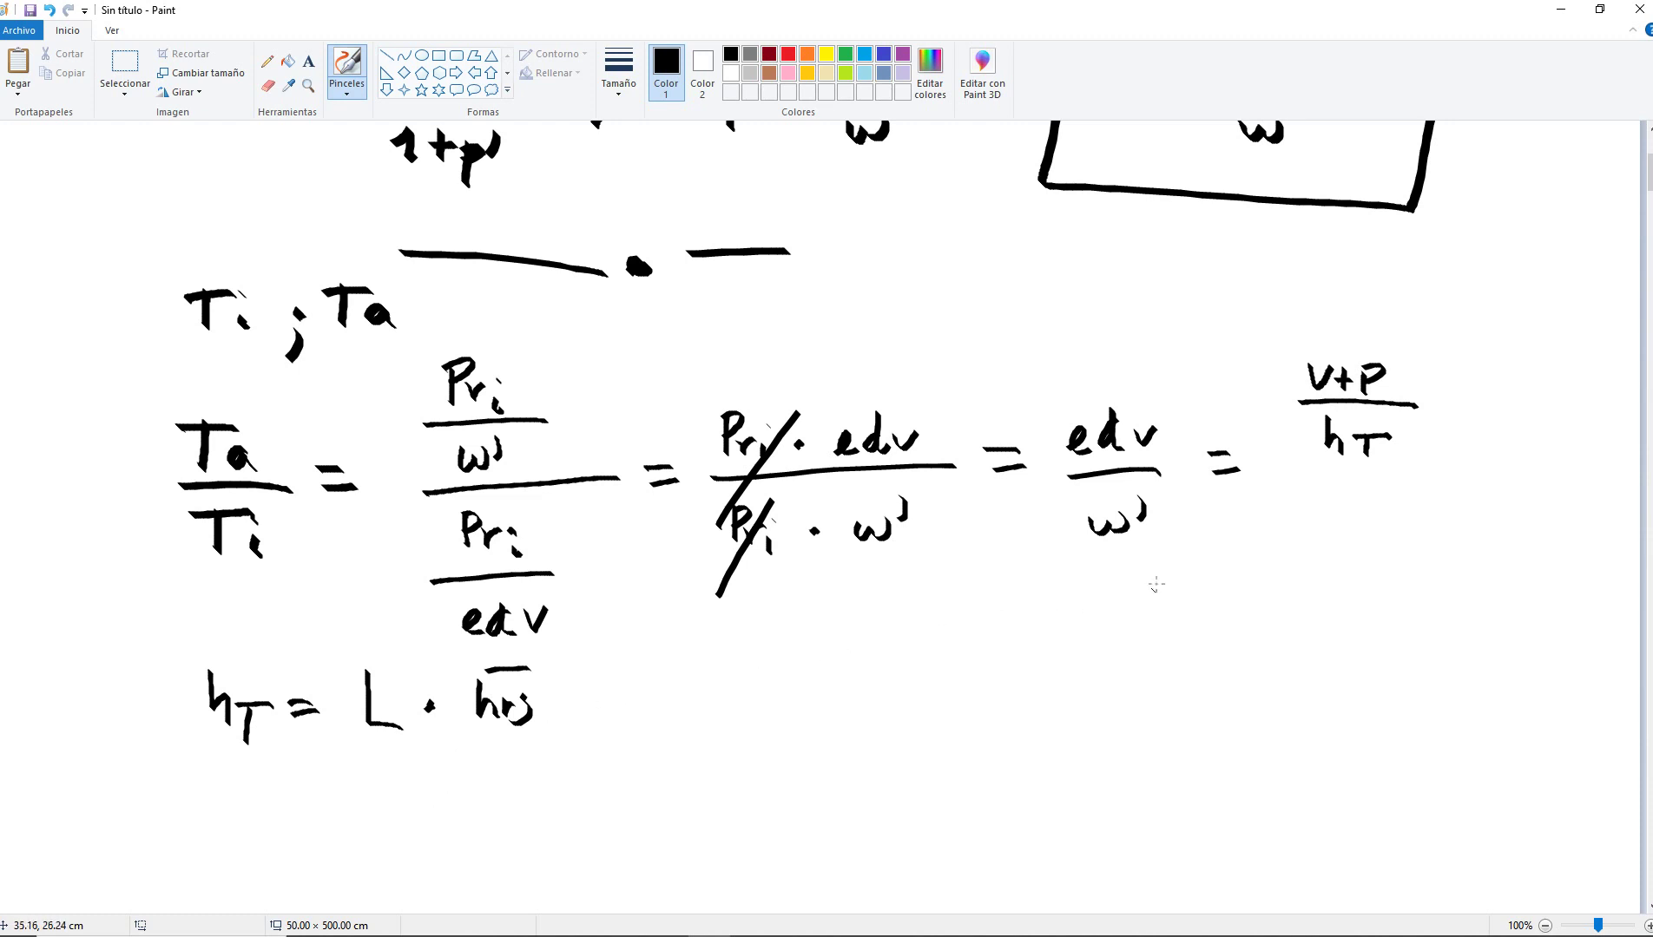
Complete the compound fraction with v/hT below a long bar, and draw a curved arrow from edv to (v+p)/hT.
left_click_drag(1290, 475, 1473, 489)
mouse_move(1169, 404)
left_mouse_down()
mouse_move(1228, 389)
mouse_move(1248, 401)
mouse_move(1230, 417)
left_mouse_up()
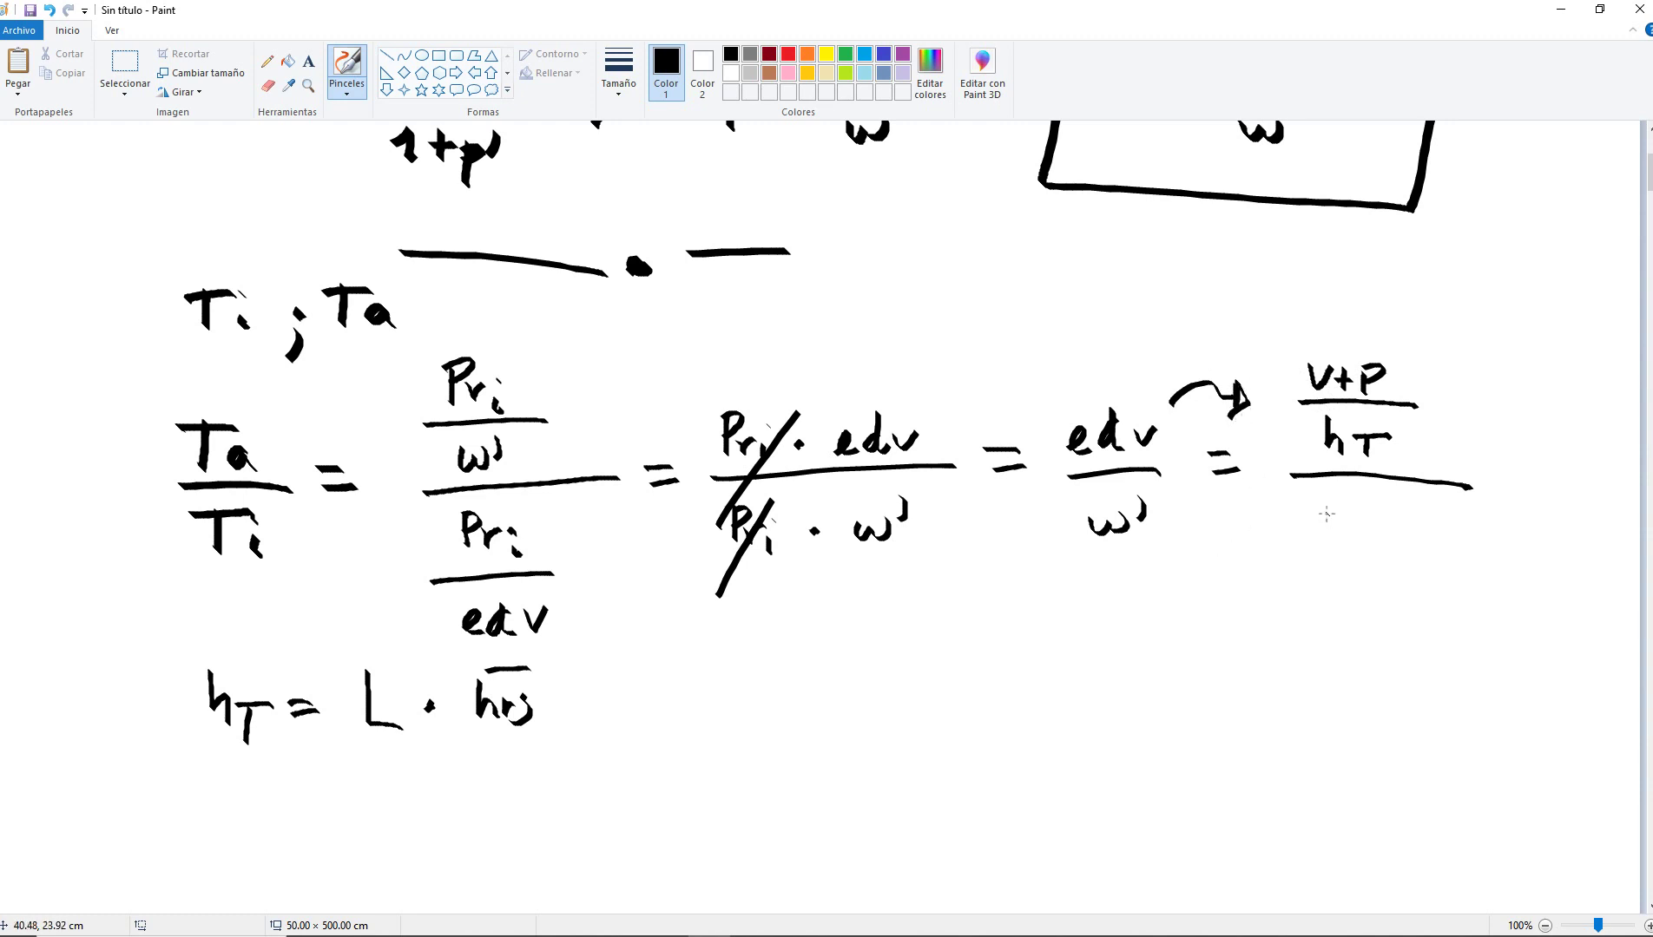
mouse_move(1325, 501)
left_mouse_down()
mouse_move(1338, 536)
mouse_move(1354, 506)
left_mouse_up()
mouse_move(1295, 552)
left_mouse_down()
mouse_move(1392, 555)
mouse_move(1321, 607)
mouse_move(1359, 630)
left_mouse_up()
left_click_drag(1341, 605, 1378, 603)
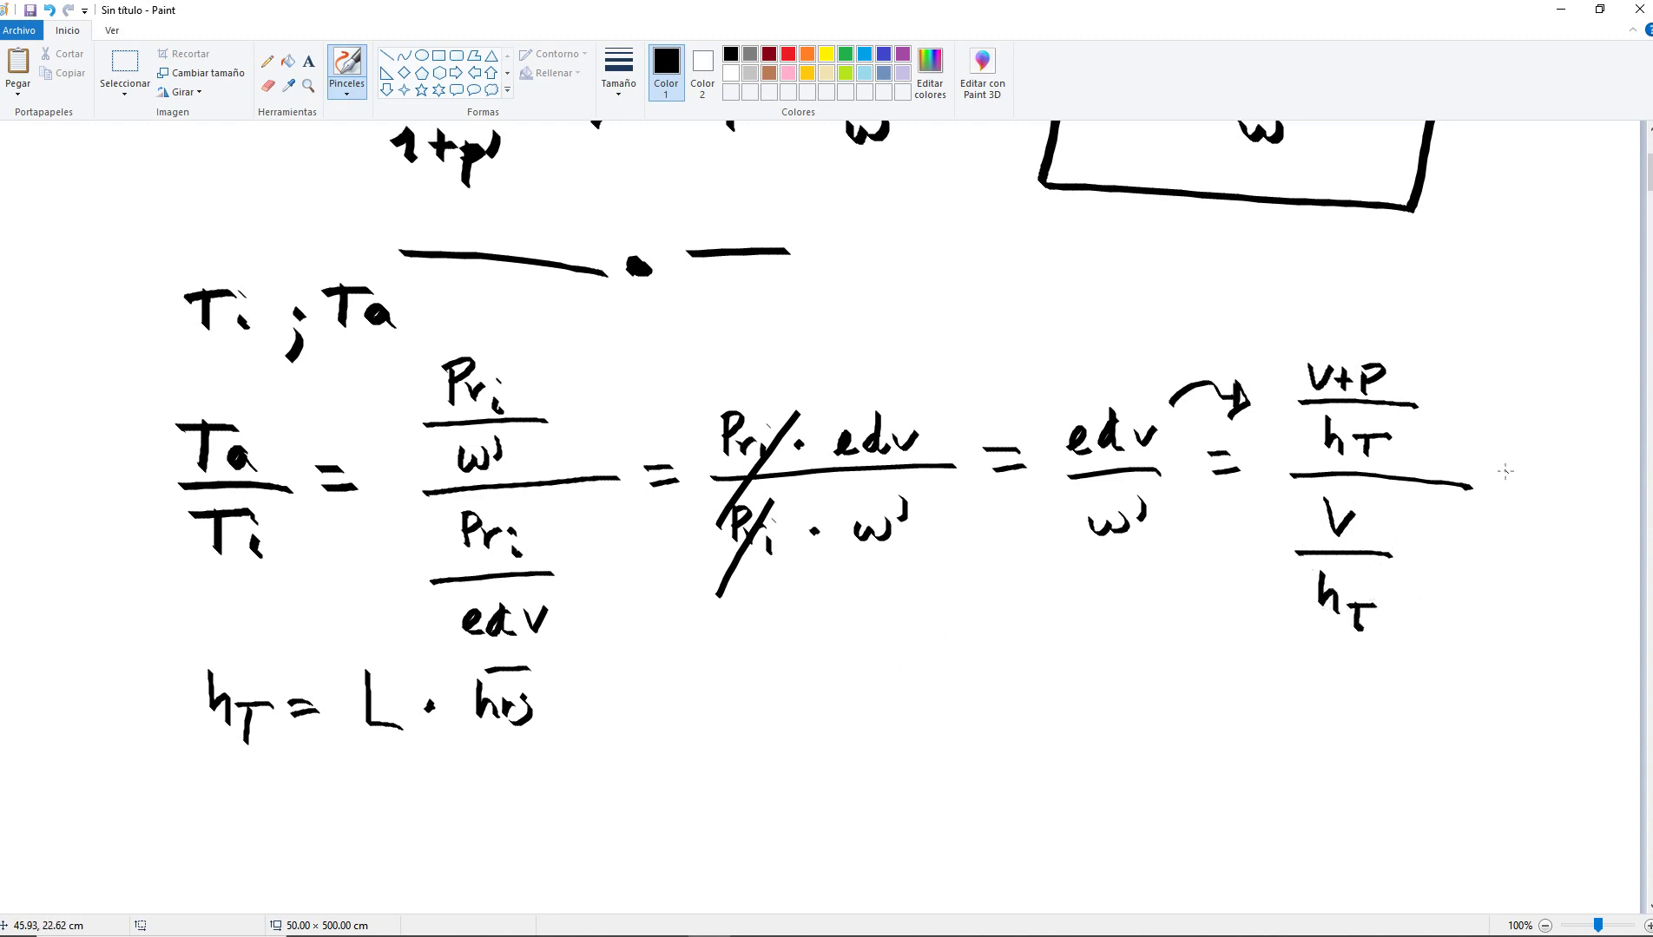
Add an equals sign after the compound fraction and box the hT = L · hrs definition, redrawing the bar over hrs.
mouse_move(1495, 470)
left_mouse_down()
mouse_move(1517, 474)
mouse_move(1515, 494)
left_mouse_up()
mouse_move(151, 632)
left_mouse_down()
mouse_move(349, 661)
mouse_move(561, 661)
mouse_move(532, 783)
mouse_move(171, 769)
left_mouse_up()
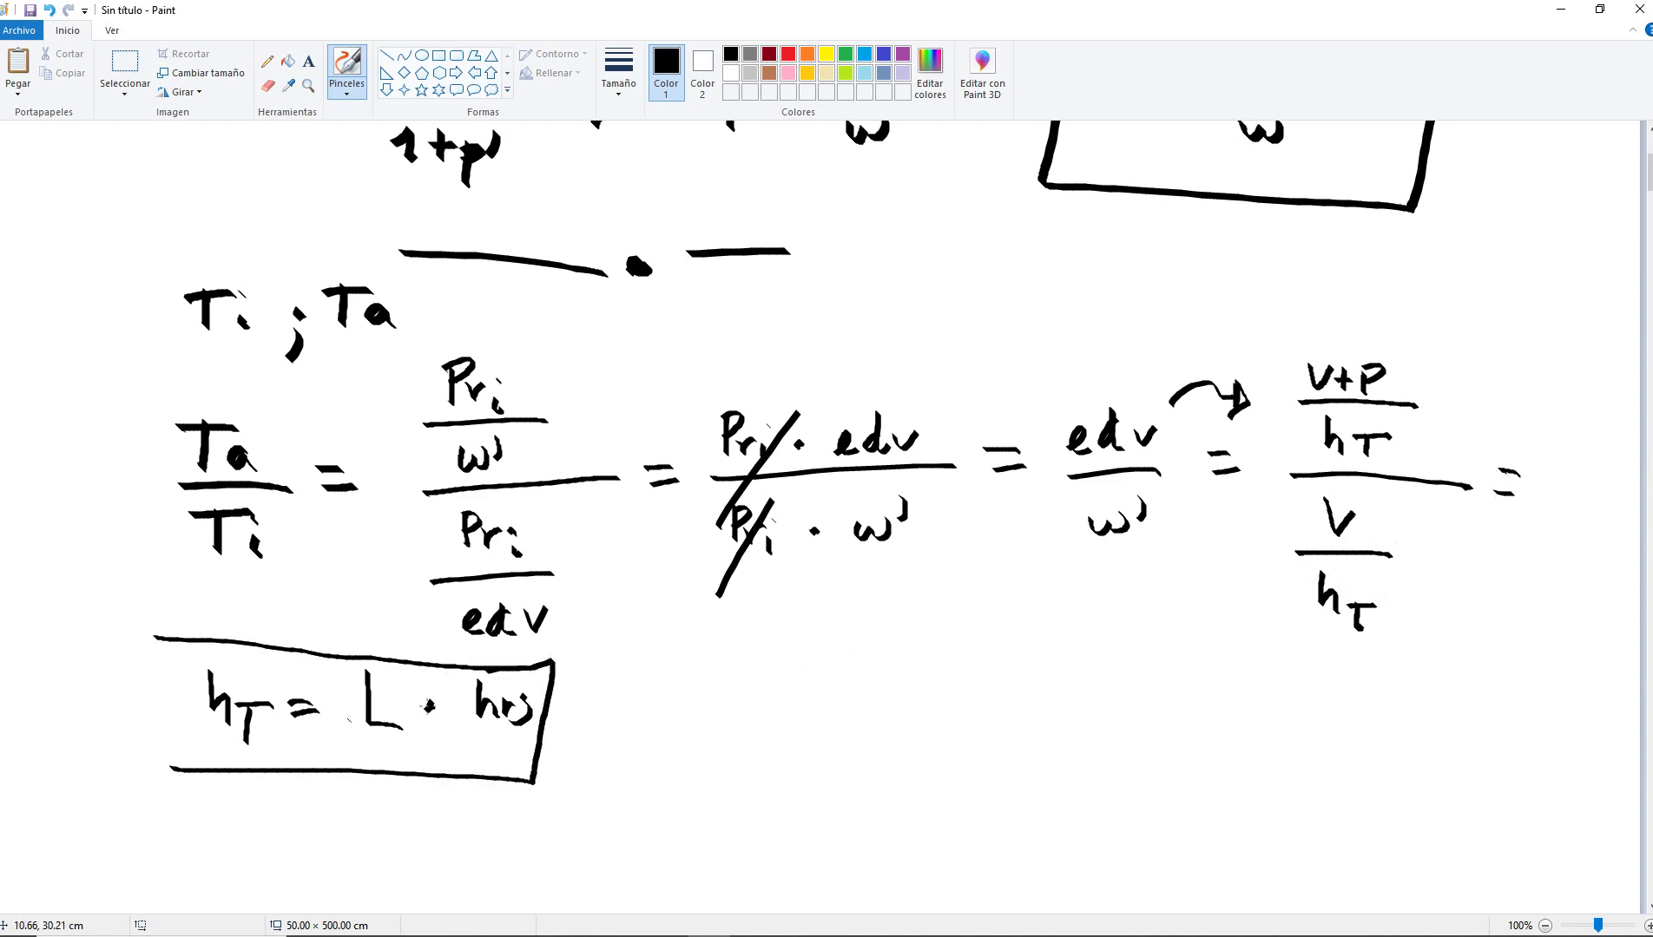
left_click_drag(497, 682, 526, 683)
Handwrite the fraction Ta/Ti followed by an equals sign beside the boxed hT definition.
mouse_move(646, 657)
left_mouse_down()
mouse_move(643, 705)
mouse_move(688, 658)
mouse_move(695, 705)
mouse_move(713, 708)
left_mouse_up()
left_click_drag(621, 725, 731, 722)
mouse_move(673, 742)
left_mouse_down()
mouse_move(664, 785)
mouse_move(686, 742)
left_mouse_up()
left_click_drag(689, 761, 695, 781)
mouse_move(749, 711)
left_mouse_down()
mouse_move(775, 709)
mouse_move(780, 726)
left_mouse_up()
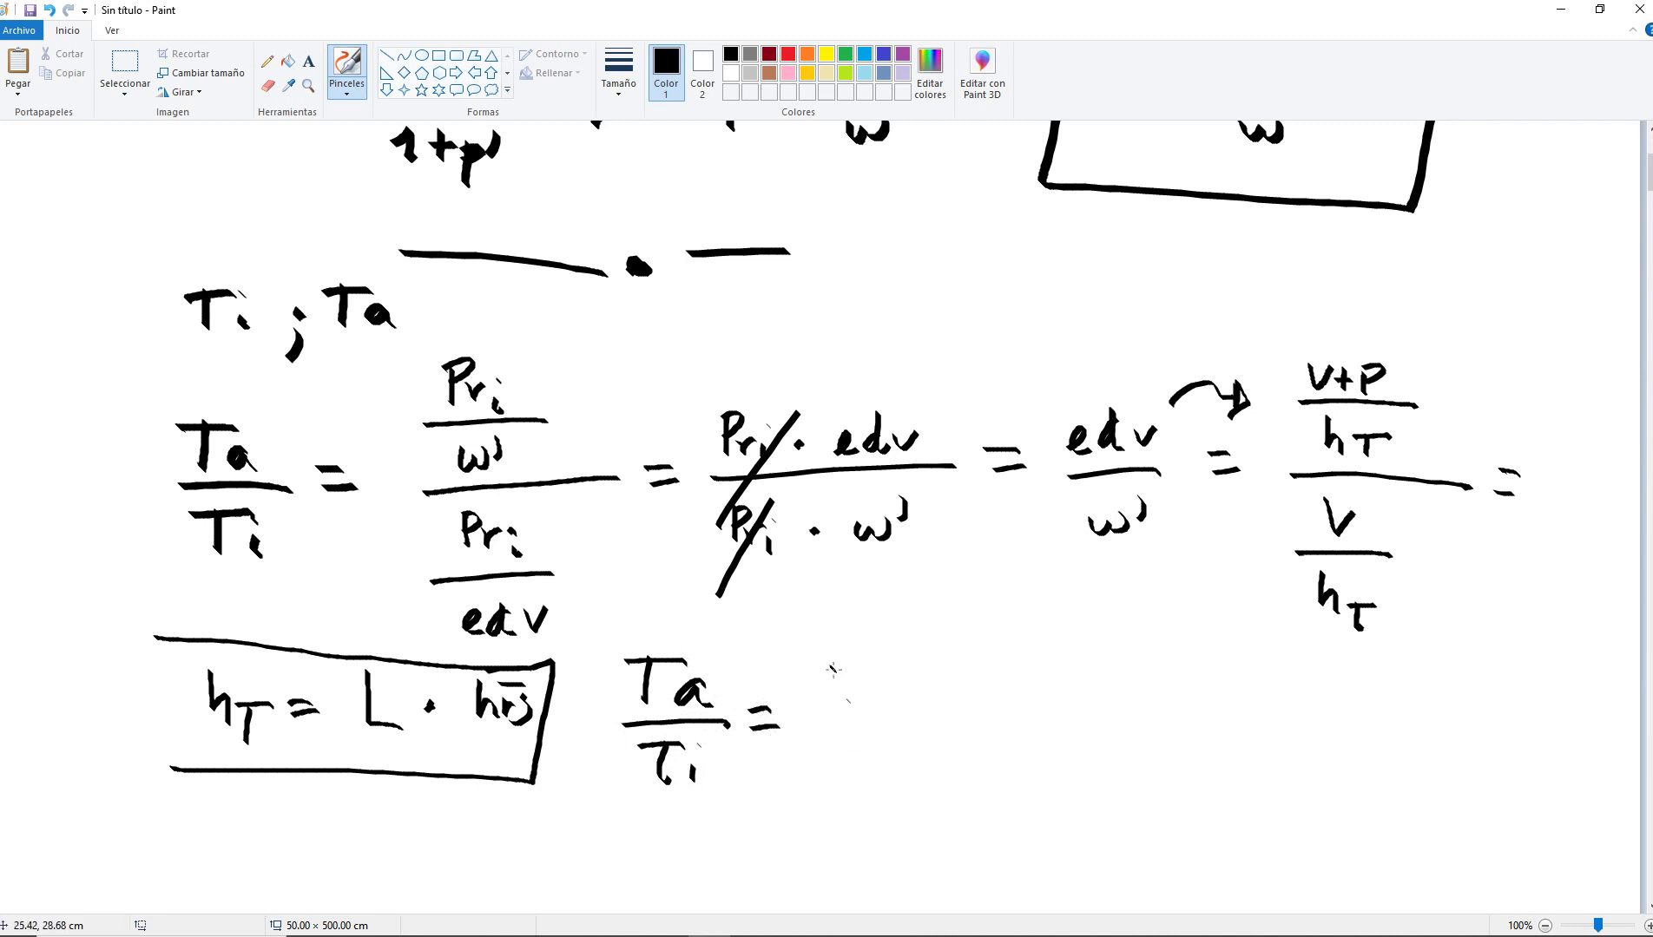
Write (v+p) · hT as the numerator after the new Ta/Ti equals sign, with a fraction bar below it.
left_click_drag(830, 666, 911, 693)
left_click_drag(911, 670, 965, 681)
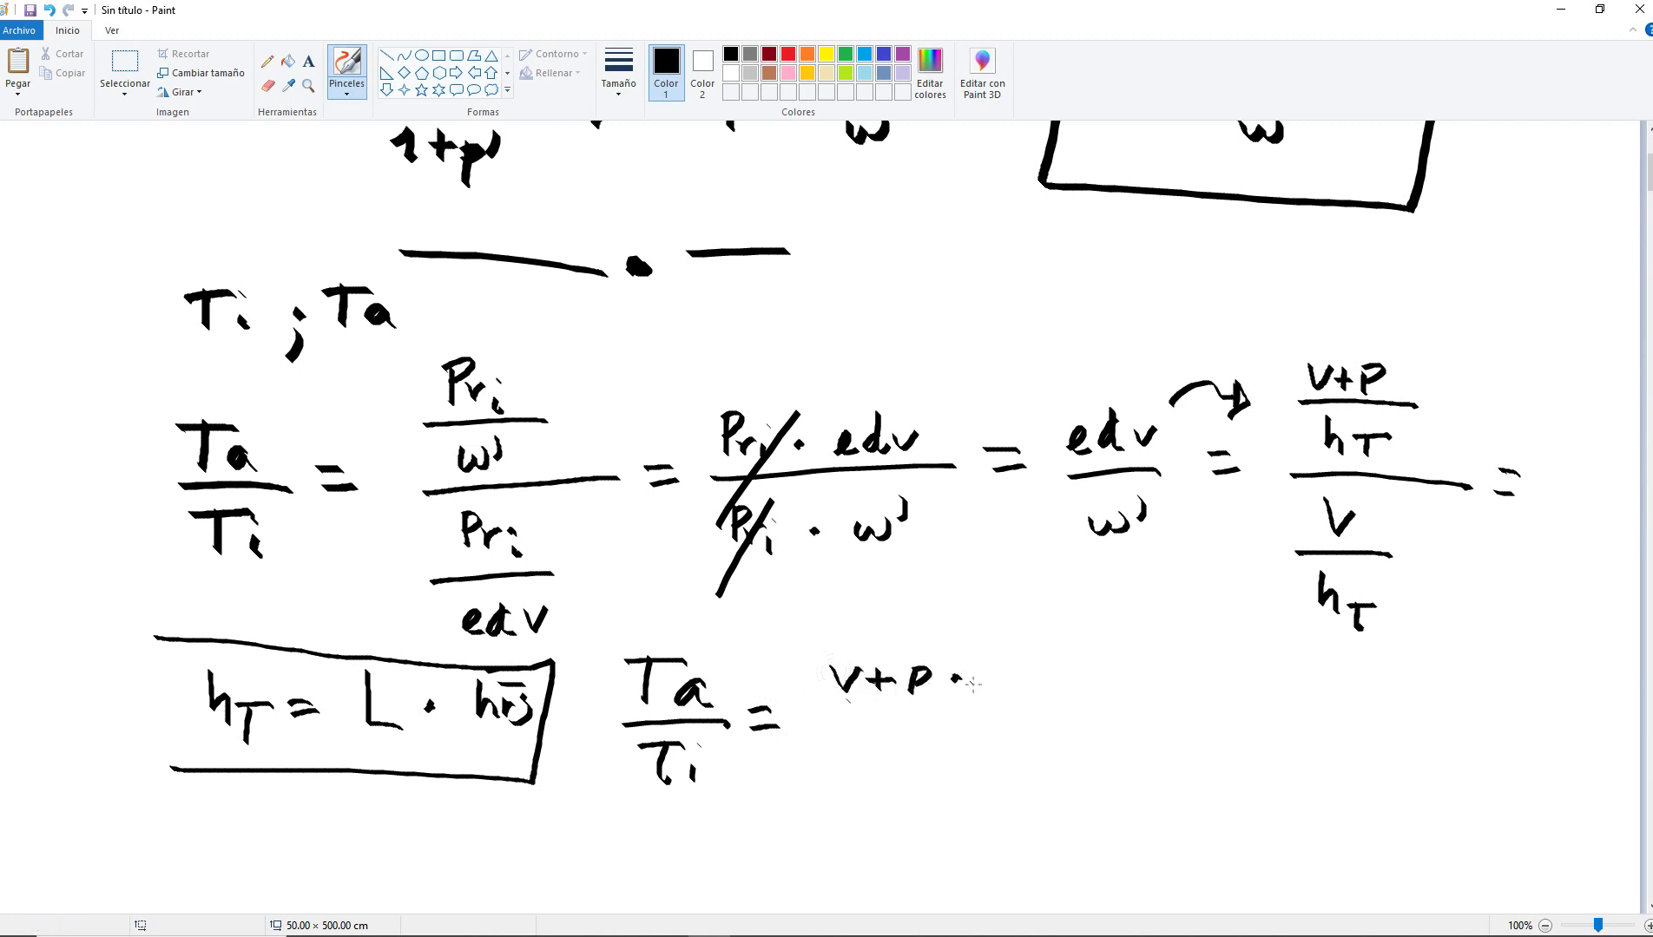
left_click_drag(832, 650, 837, 713)
left_click_drag(935, 654, 930, 715)
mouse_move(988, 658)
left_mouse_down()
mouse_move(1007, 700)
mouse_move(1047, 676)
left_mouse_up()
left_click_drag(1028, 678, 1029, 700)
left_click_drag(816, 711, 1066, 724)
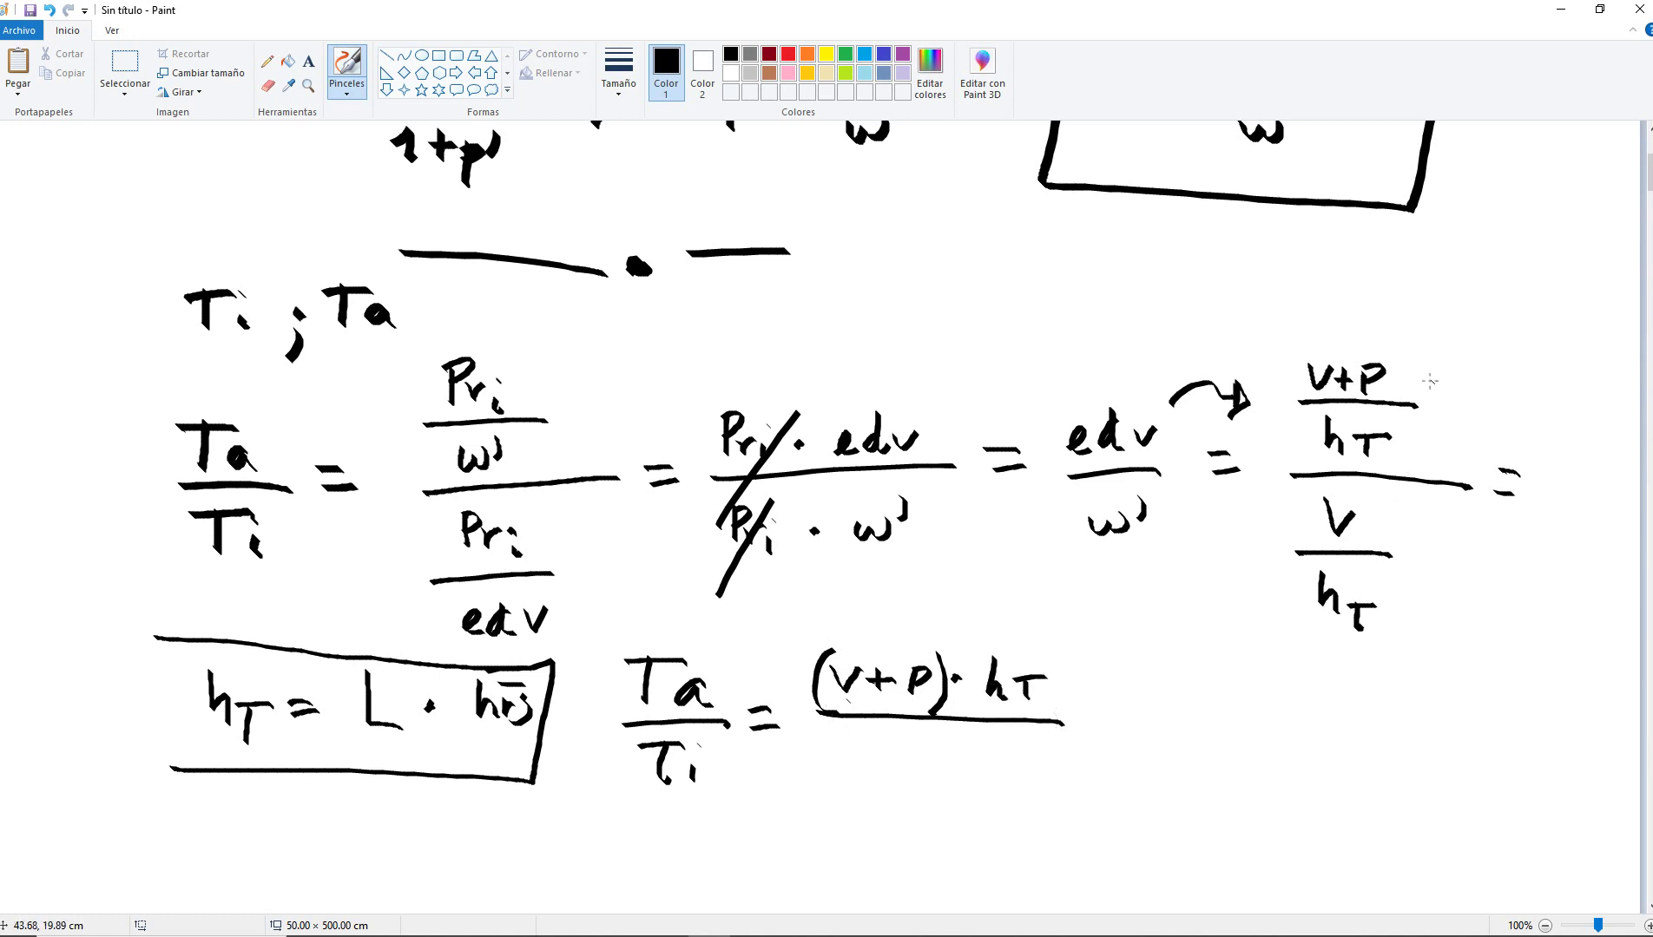
Link the outer and inner terms of the compound fraction with arcs and write hT · v as the new fraction's denominator.
left_click_drag(1422, 387, 1368, 612)
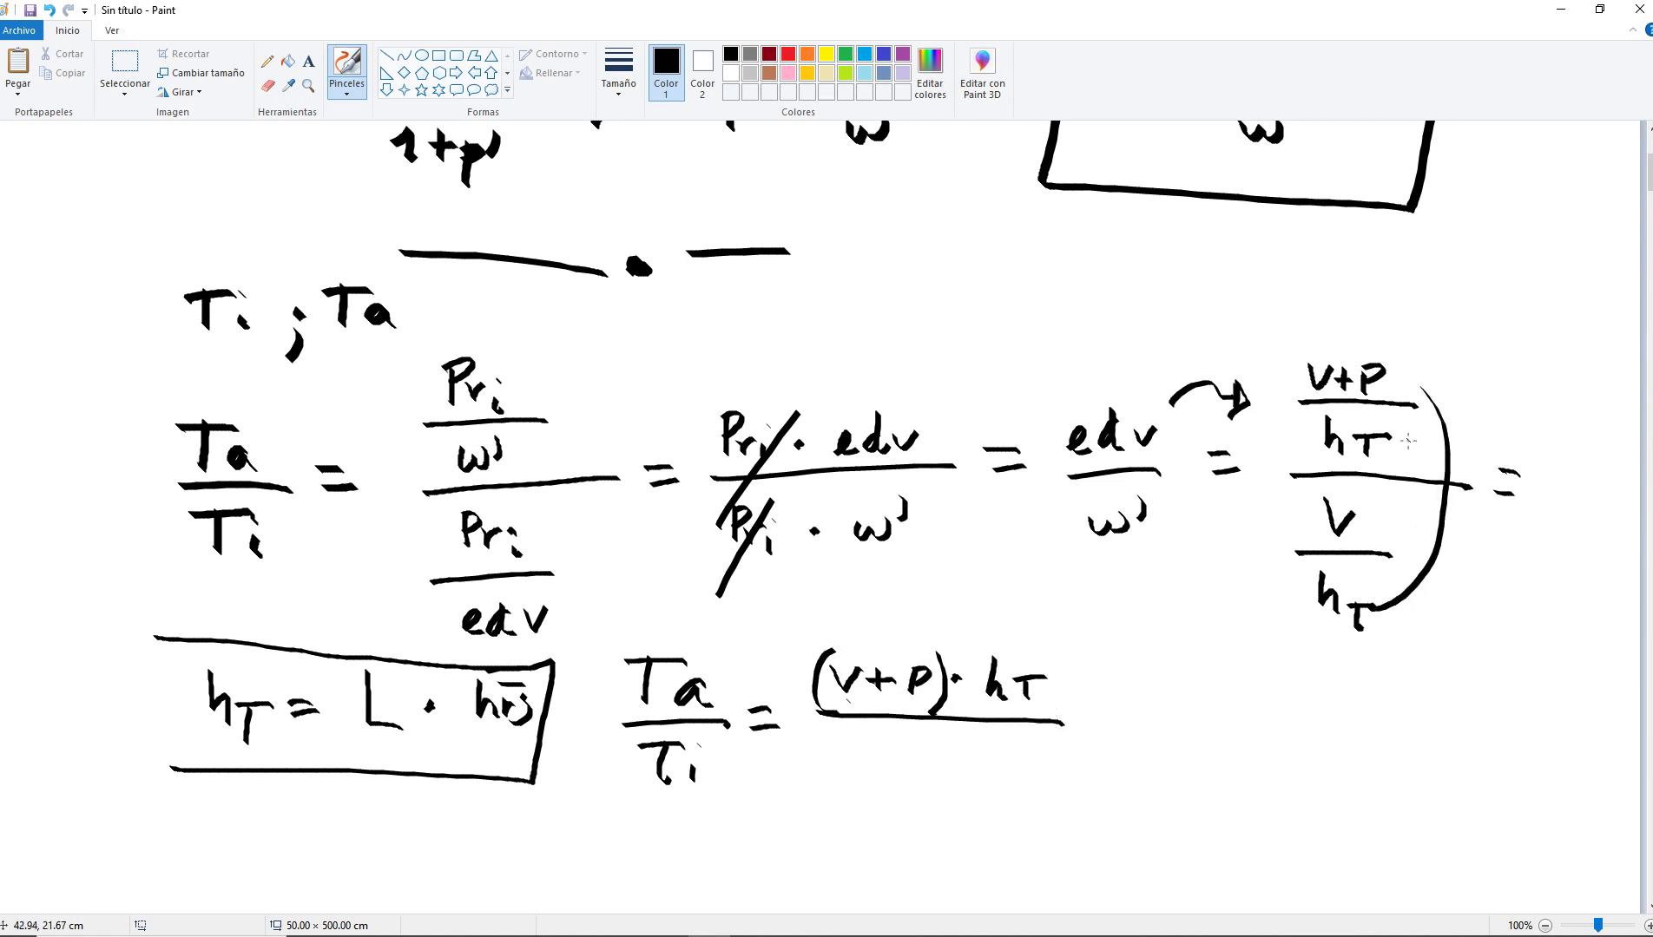
left_click_drag(1408, 441, 1378, 531)
left_click_drag(835, 745, 839, 786)
mouse_move(837, 773)
left_mouse_down()
mouse_move(887, 818)
mouse_move(902, 781)
left_mouse_up()
mouse_move(916, 781)
left_mouse_down()
mouse_move(981, 797)
mouse_move(1008, 755)
left_mouse_up()
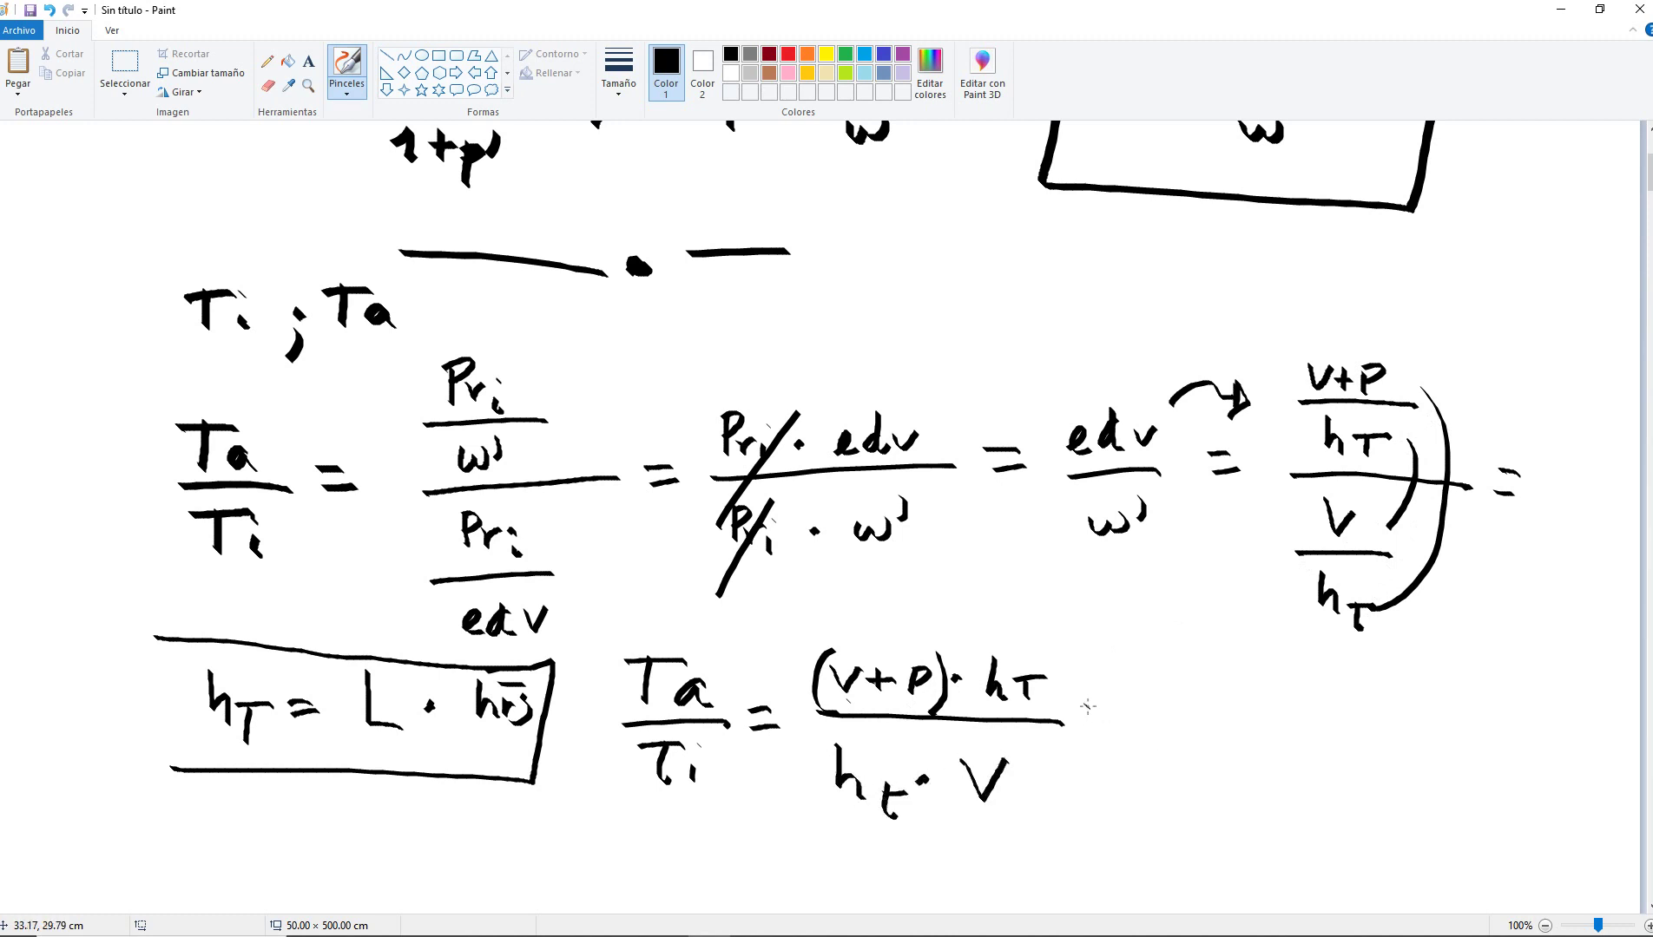
Add an equals sign after the new fraction and strike through hT in its numerator and denominator.
left_click_drag(1085, 709, 1120, 720)
left_click_drag(897, 748, 820, 842)
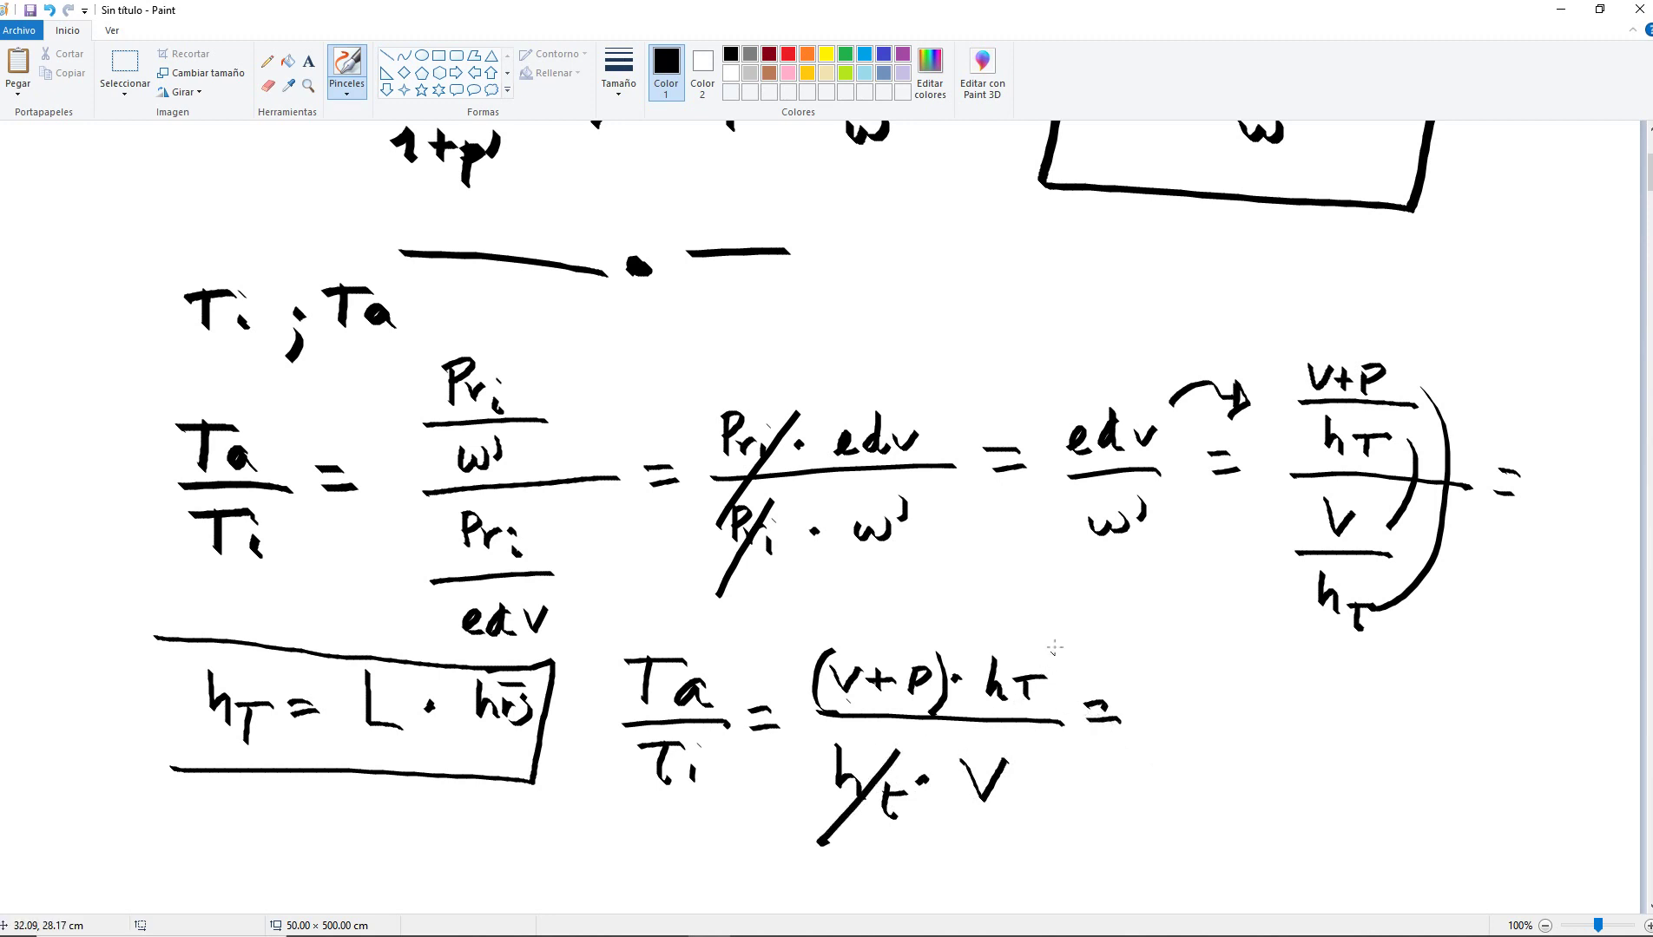
left_click_drag(1064, 640, 968, 726)
Continue the Ta/Ti equation with the simplified fraction (v+p)/v and the result = 1+p'.
mouse_move(1171, 665)
left_mouse_down()
mouse_move(1202, 664)
mouse_move(1224, 700)
left_mouse_up()
mouse_move(1210, 684)
left_mouse_down()
mouse_move(1244, 682)
mouse_move(1252, 707)
left_mouse_up()
left_click_drag(1258, 666, 1260, 692)
left_click_drag(1160, 717, 1294, 717)
left_click_drag(1188, 745, 1237, 745)
mouse_move(1321, 705)
left_mouse_down()
mouse_move(1354, 722)
mouse_move(1415, 695)
mouse_move(1418, 731)
left_mouse_up()
mouse_move(1451, 696)
left_mouse_down()
mouse_move(1454, 731)
mouse_move(1481, 710)
left_mouse_up()
mouse_move(1488, 691)
left_mouse_down()
mouse_move(1480, 757)
mouse_move(1540, 666)
left_mouse_up()
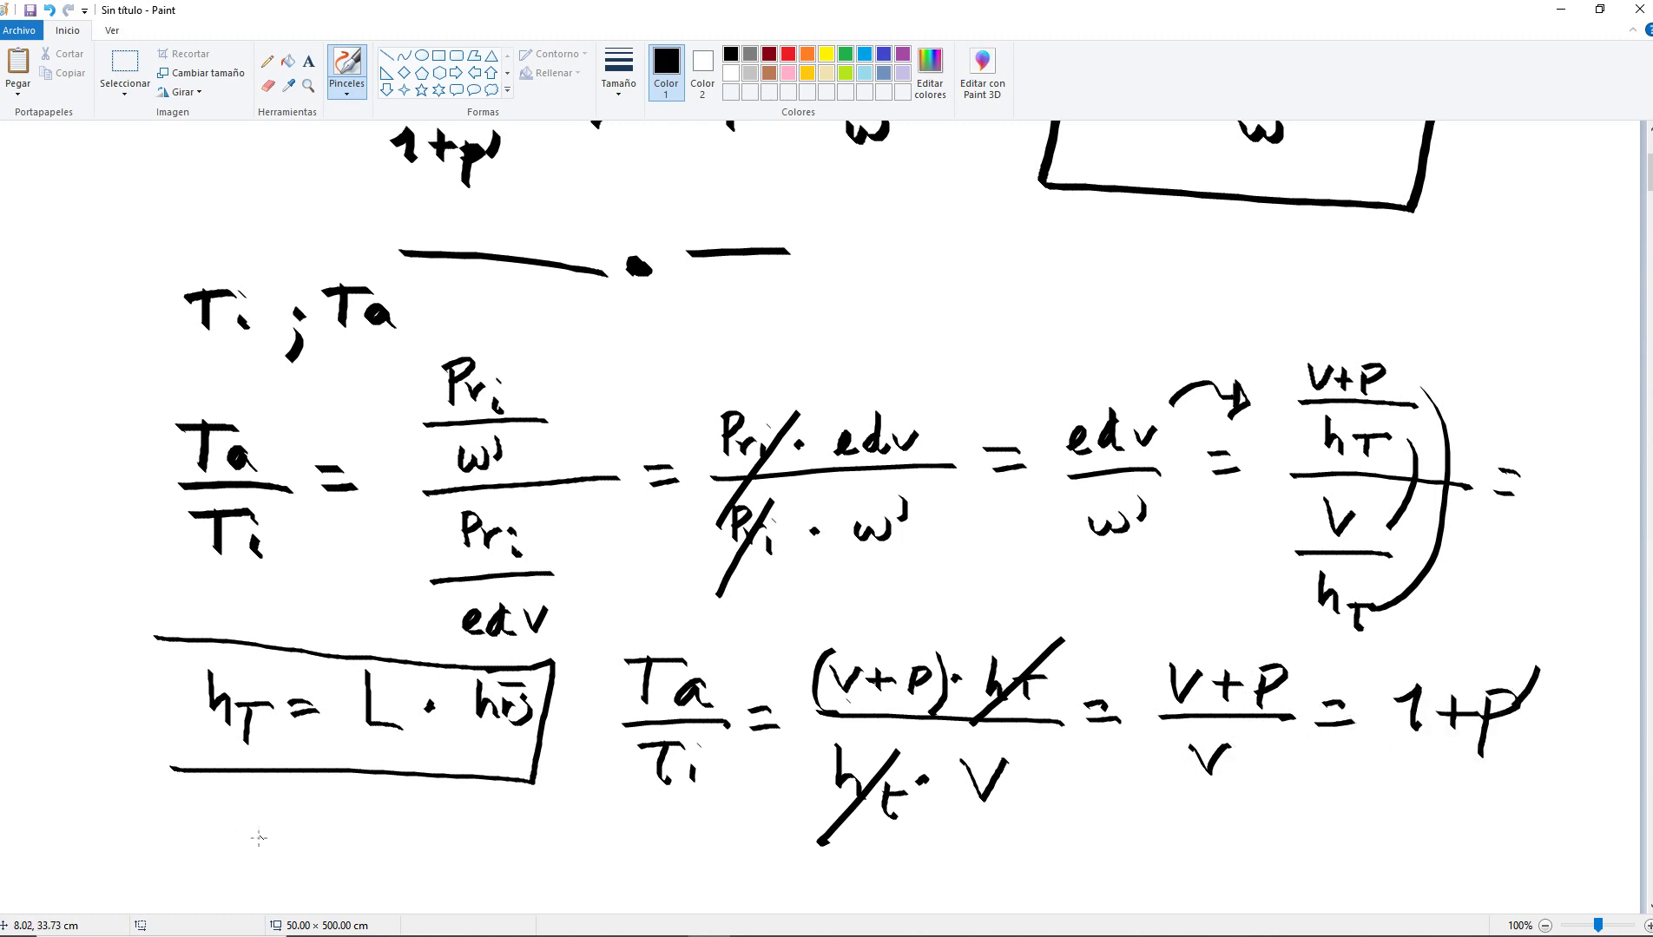
Handwrite the resulting equation Ta/Ti = 1+p' below the boxed hT definition.
mouse_move(230, 808)
left_mouse_down()
mouse_move(232, 855)
mouse_move(262, 809)
mouse_move(302, 852)
mouse_move(340, 849)
left_mouse_up()
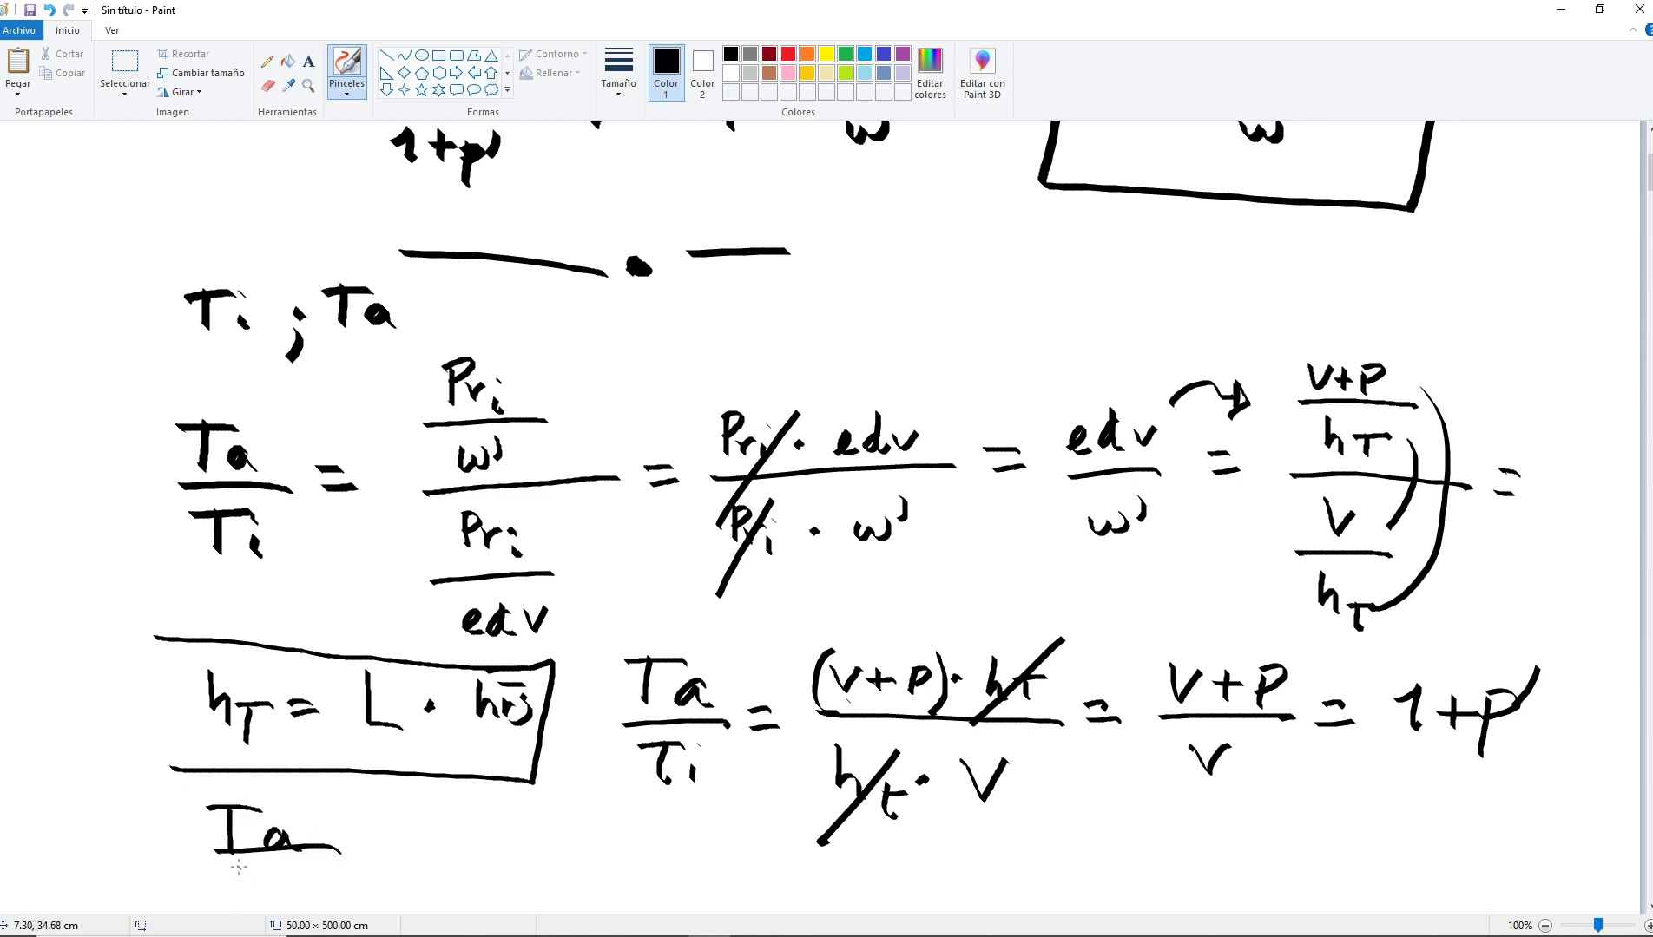
mouse_move(236, 865)
left_mouse_down()
mouse_move(238, 911)
mouse_move(265, 866)
mouse_move(287, 905)
left_mouse_up()
left_click_drag(343, 840, 366, 835)
mouse_move(354, 856)
left_mouse_down()
mouse_move(418, 822)
mouse_move(422, 851)
left_mouse_up()
mouse_move(451, 852)
left_mouse_down()
mouse_move(454, 825)
mouse_move(503, 838)
left_mouse_up()
left_click_drag(525, 797, 510, 827)
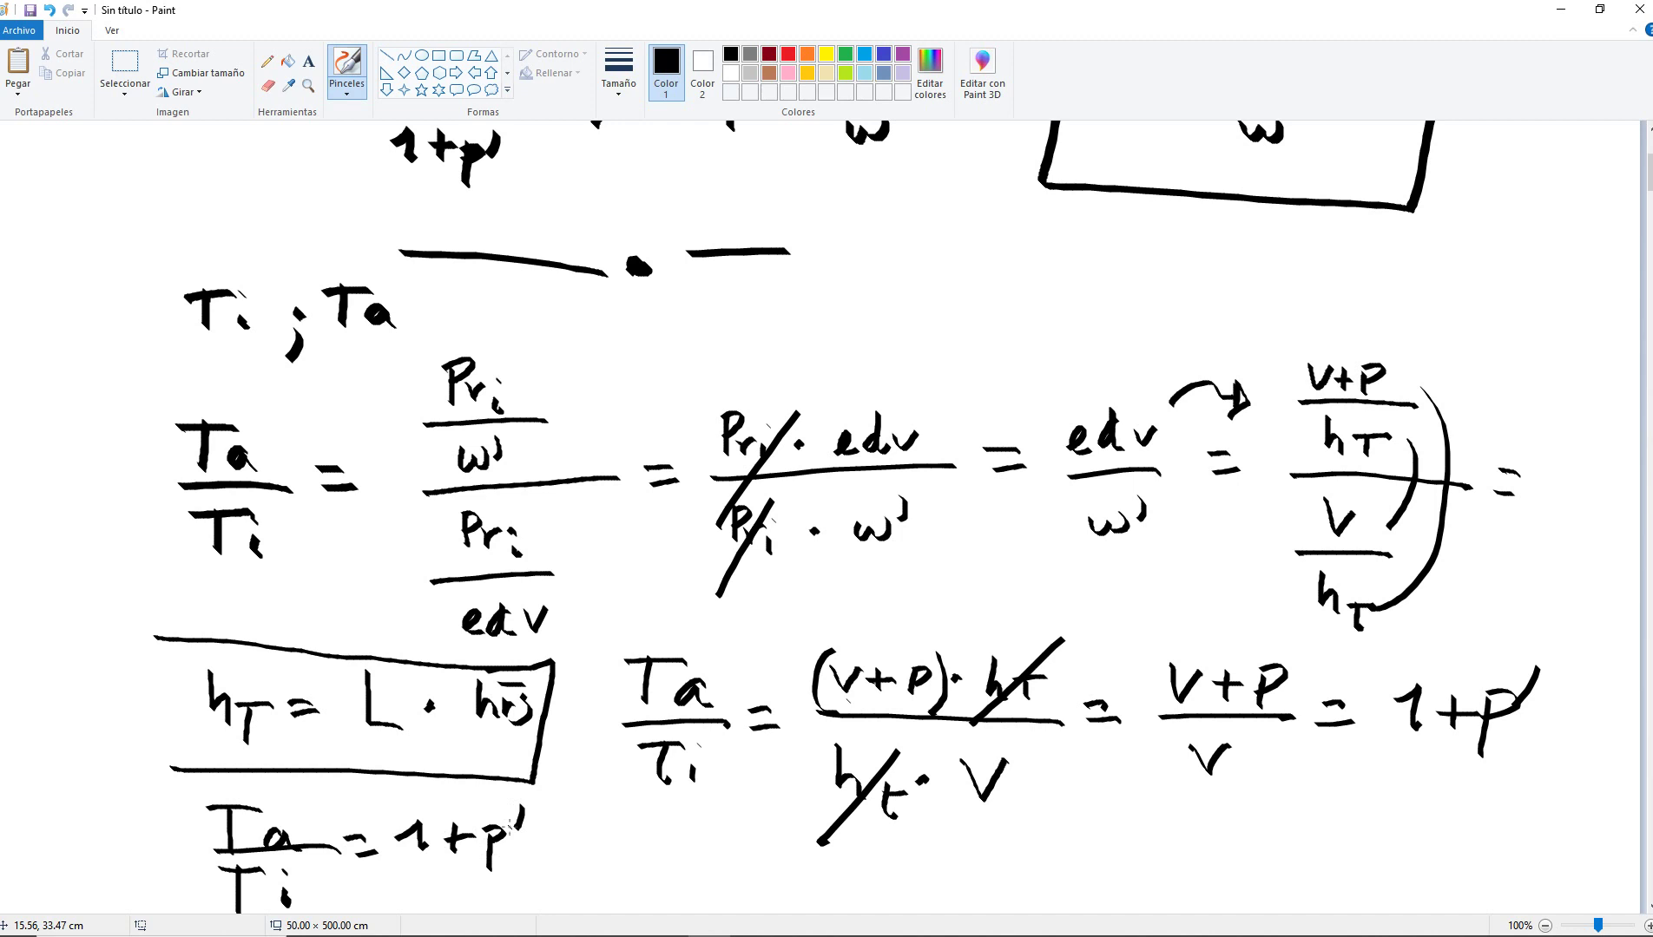
Switch to Excel and examine the implied and acquired labour curves in the early 1950s on the Gráfico5 chart.
scroll(505, 827, "down", 3)
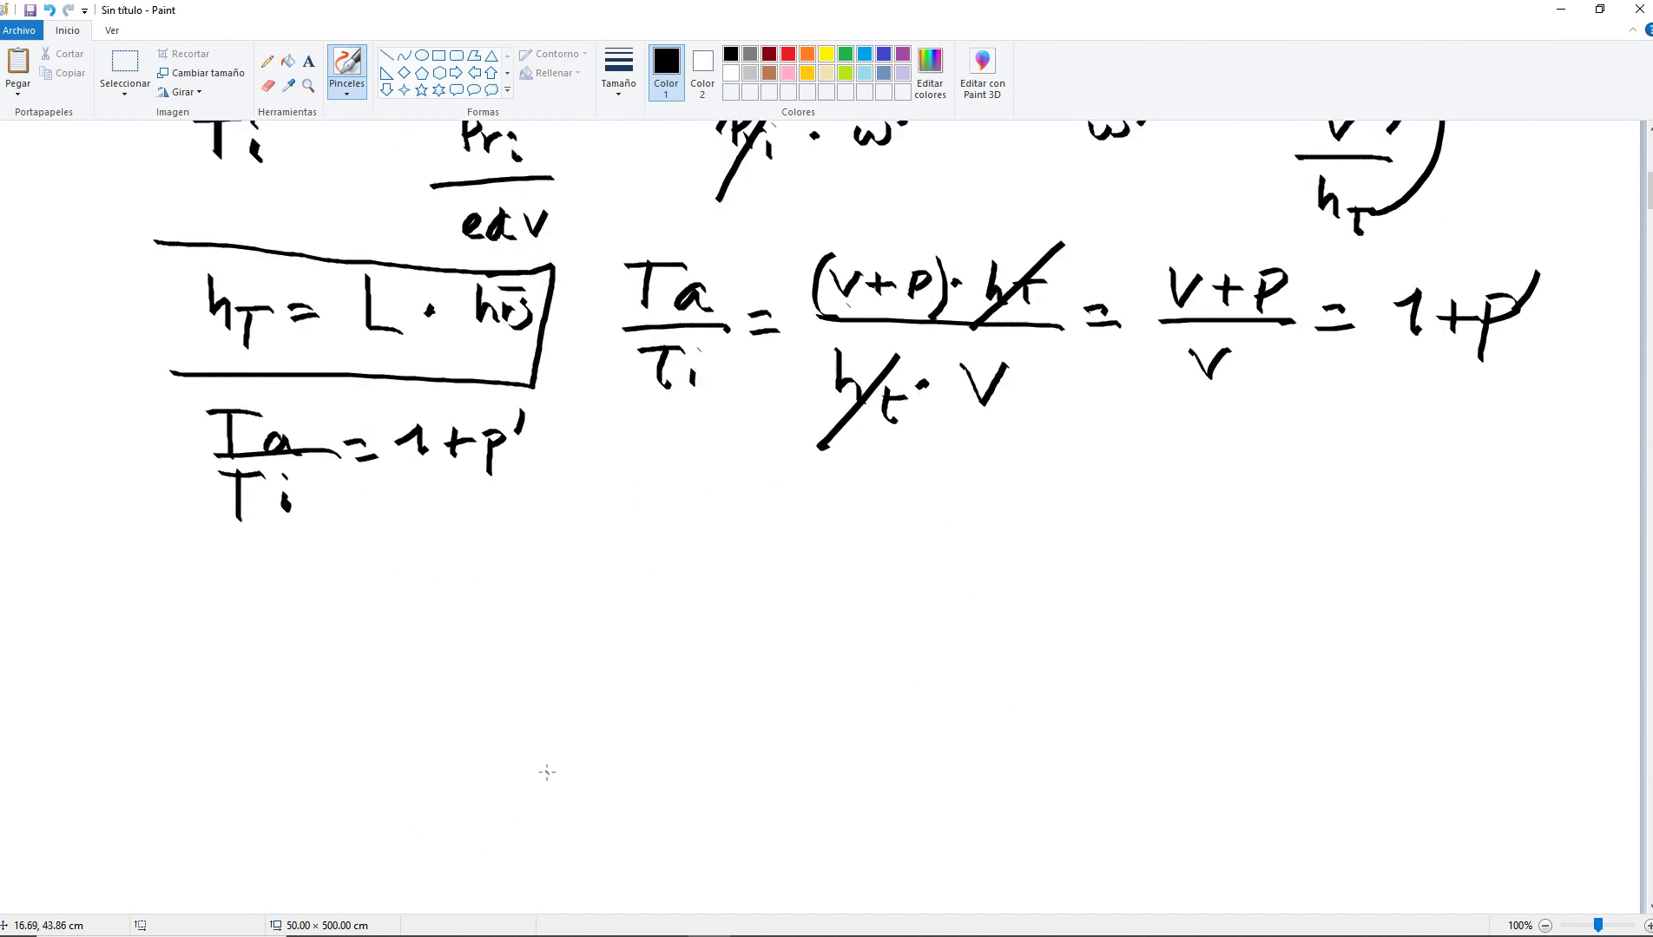
key("alt+Tab")
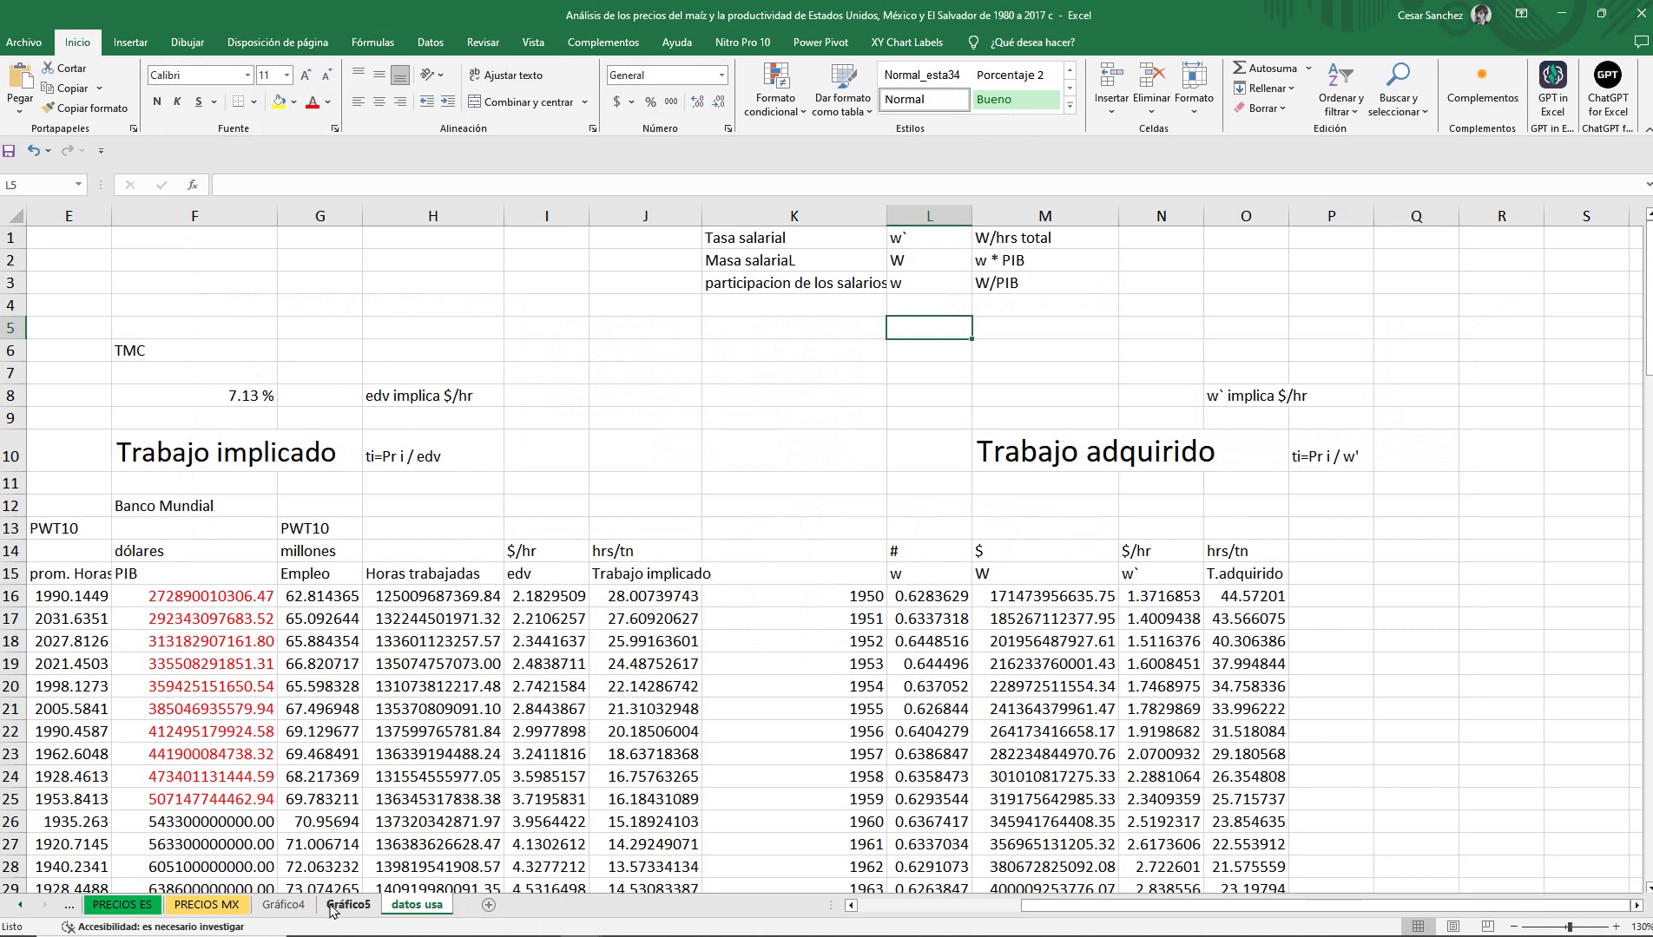
left_click(348, 905)
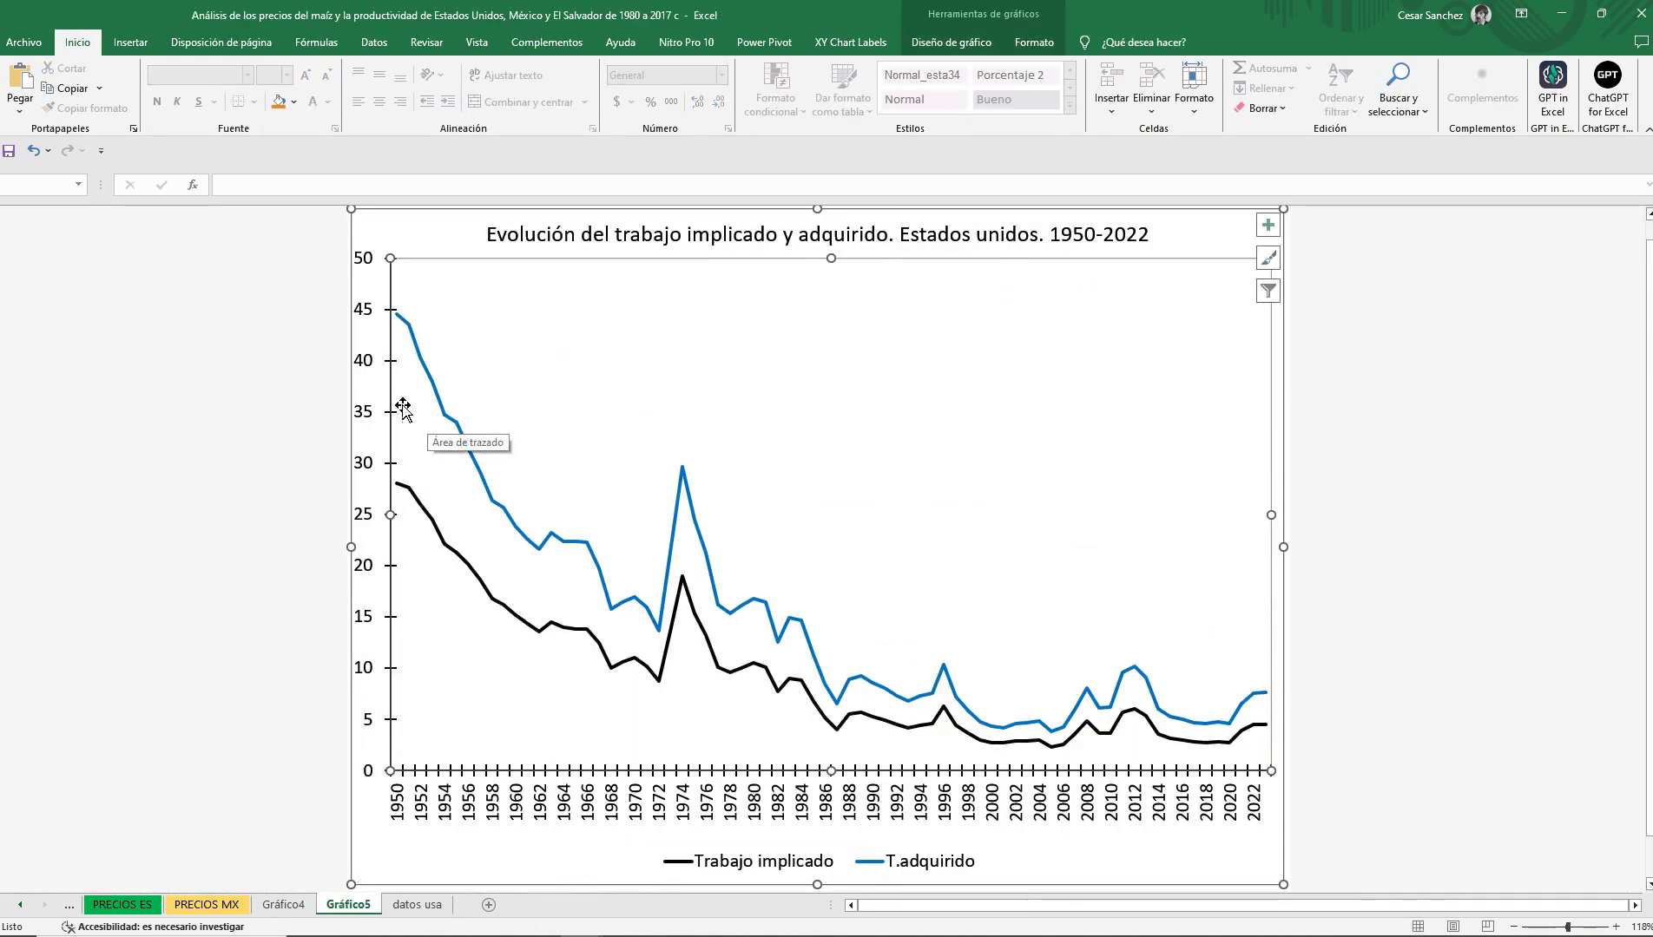
mouse_move(417, 351)
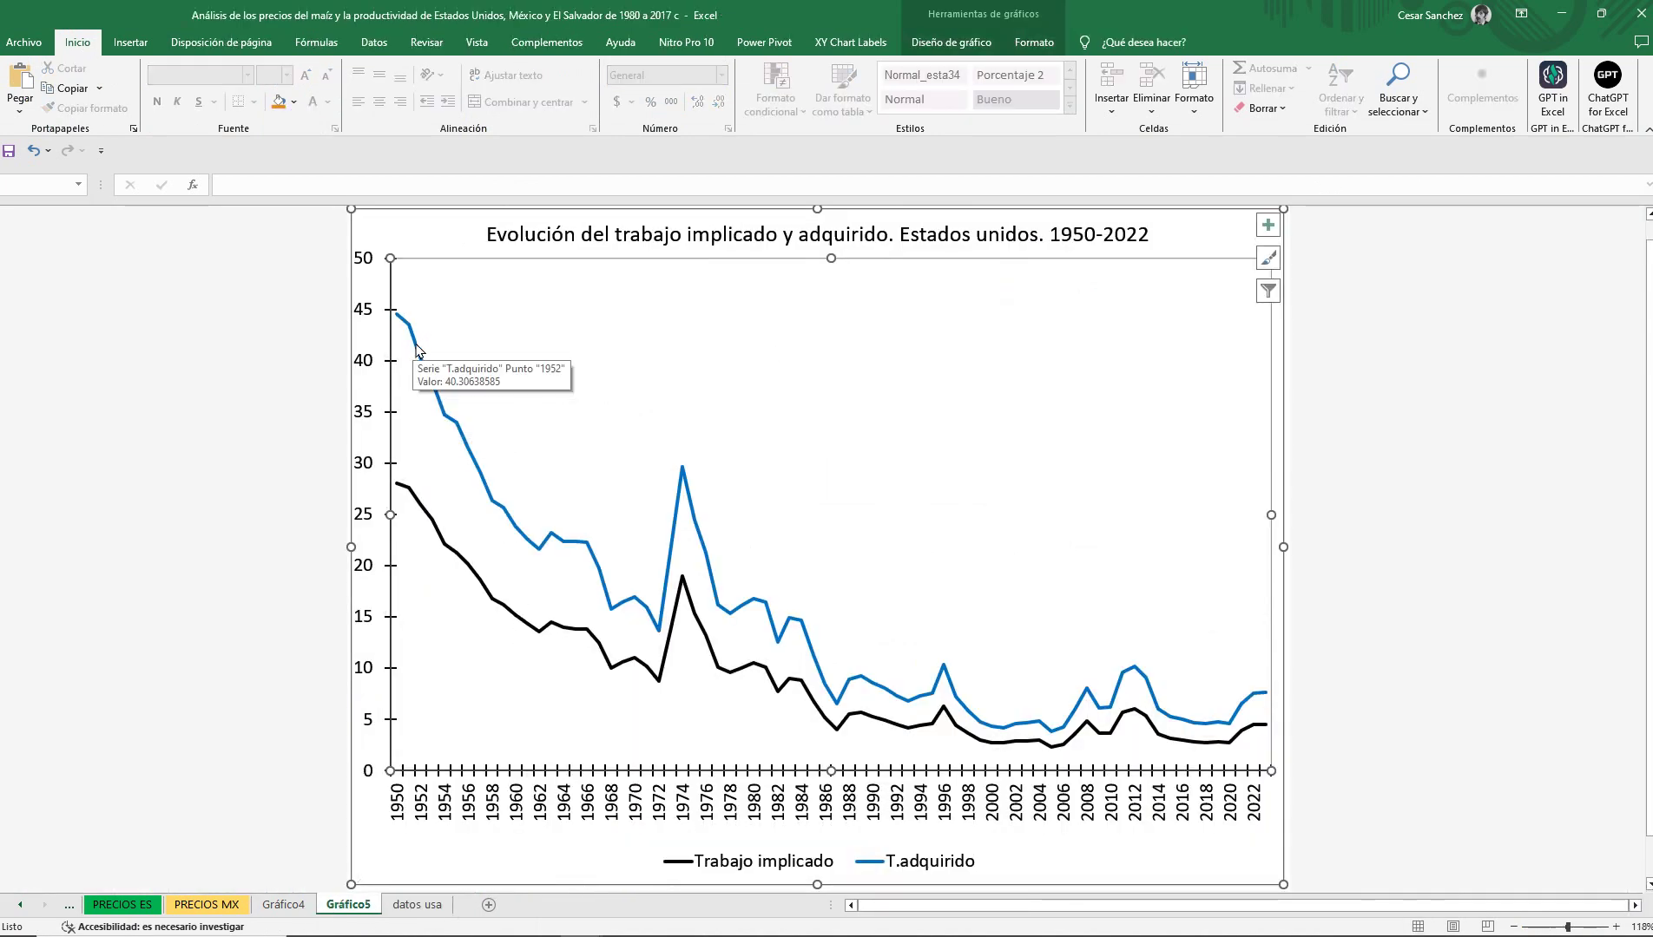
mouse_move(414, 508)
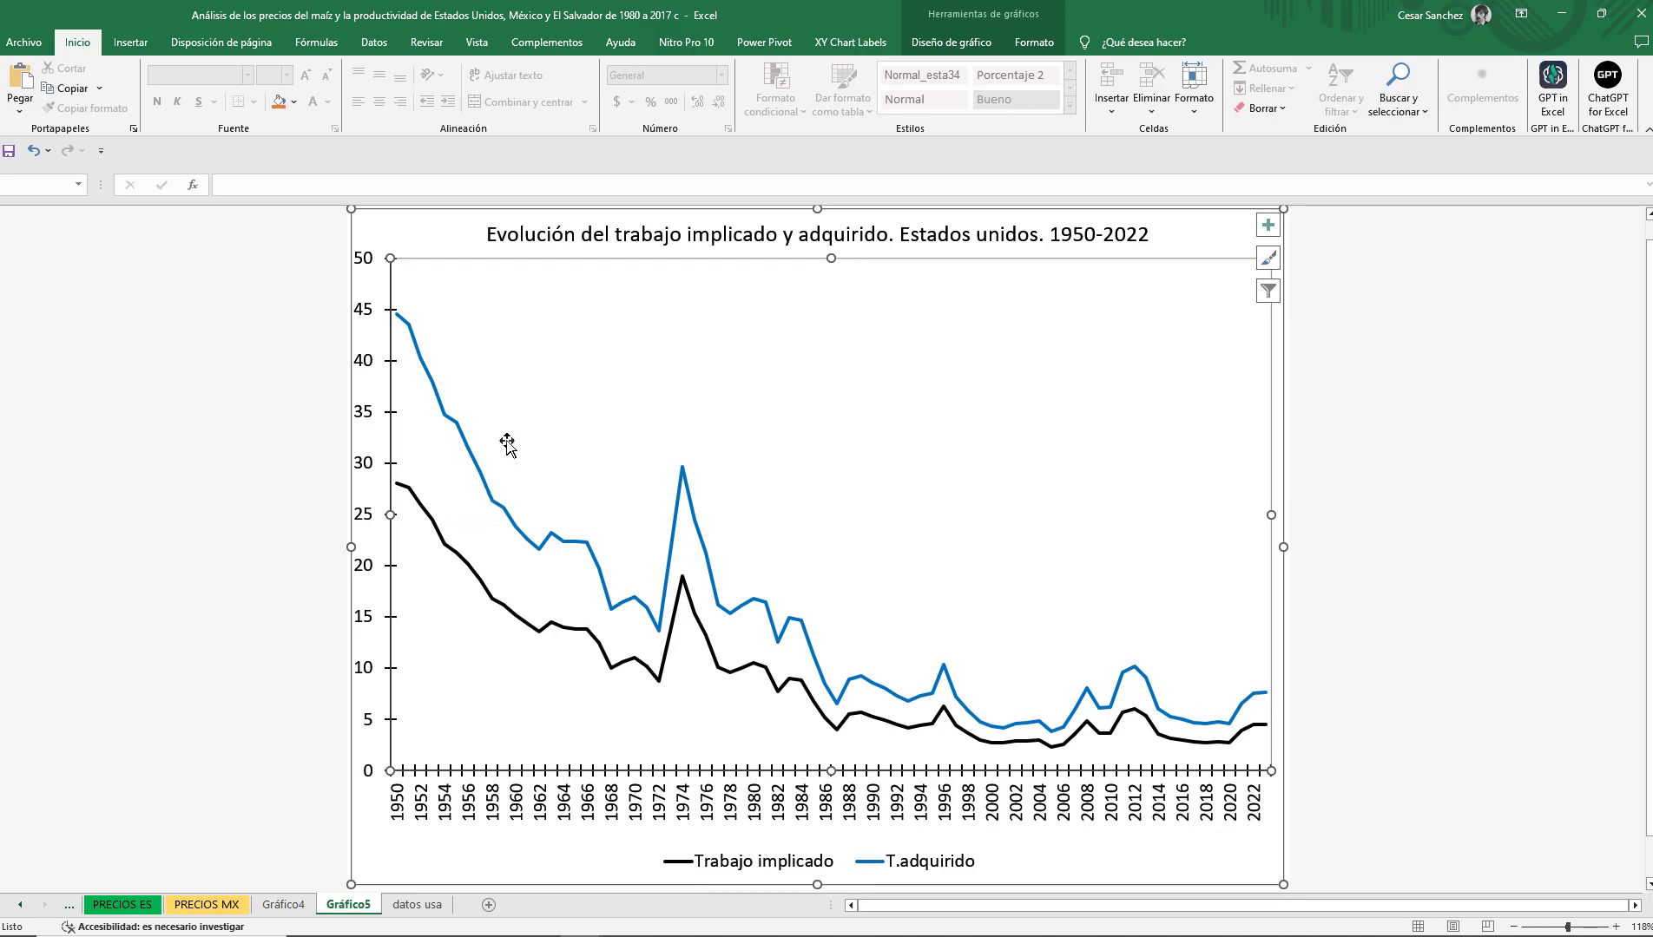
Switch back to Paint, handwrite Ta − ti = ti · p' below the Ta/Ti = 1+p' equation, and draw a frame around it.
key("alt+Tab")
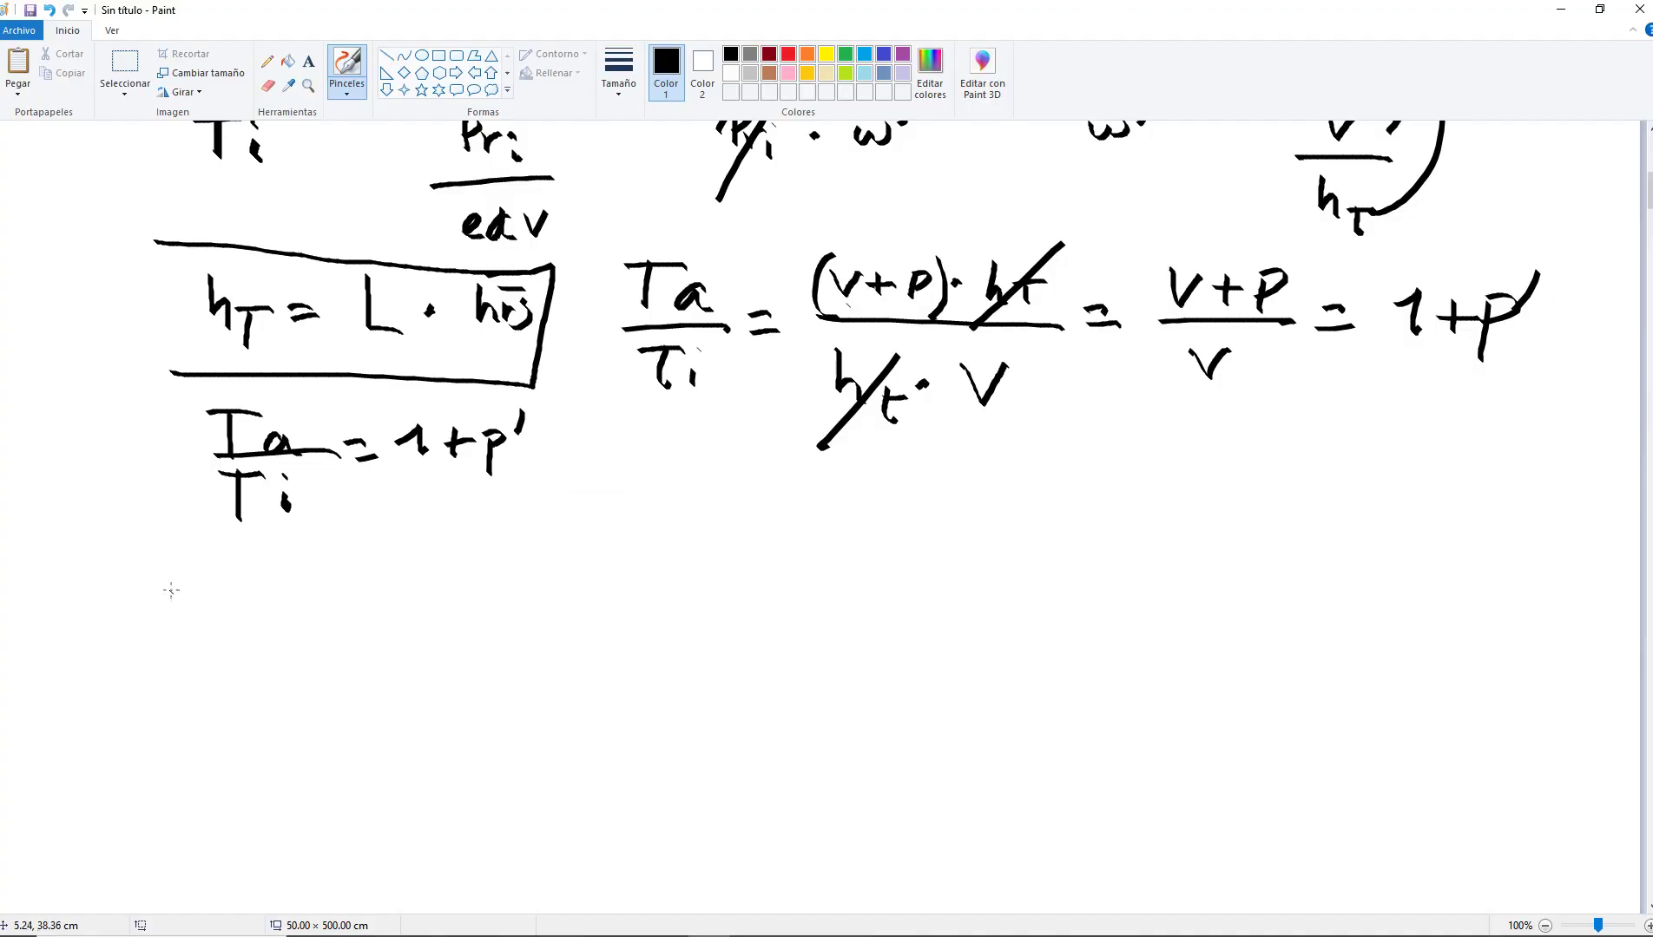
mouse_move(169, 583)
left_mouse_down()
mouse_move(161, 647)
mouse_move(201, 588)
mouse_move(224, 649)
mouse_move(256, 632)
mouse_move(300, 646)
mouse_move(310, 611)
mouse_move(329, 646)
mouse_move(407, 614)
mouse_move(408, 640)
left_mouse_up()
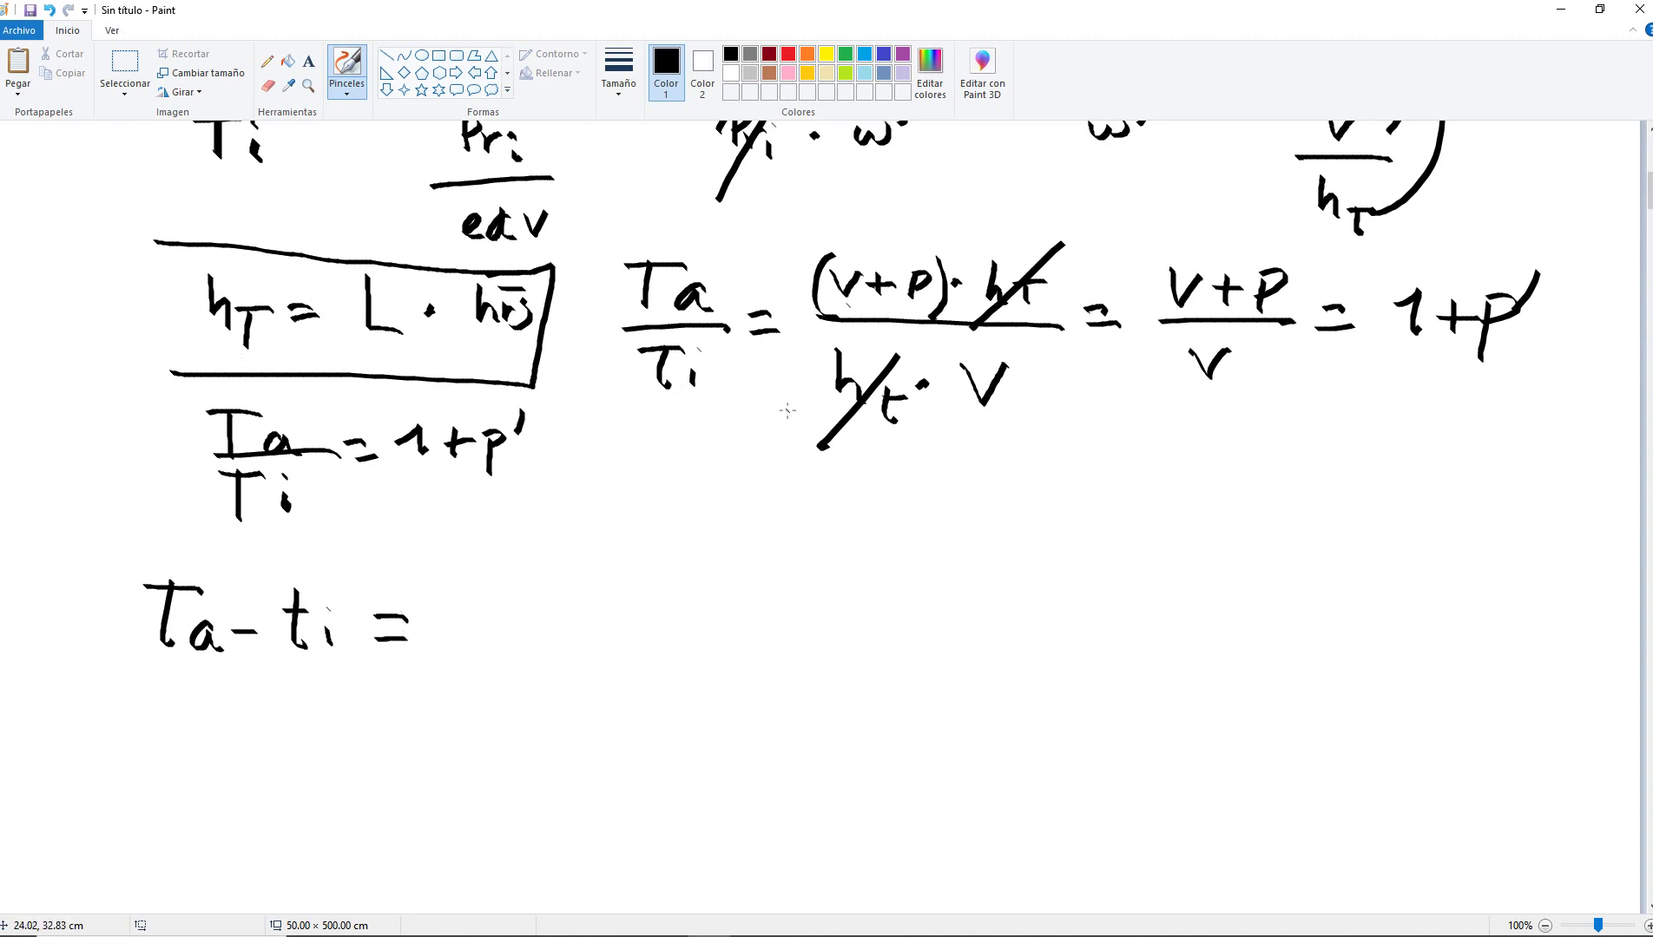
scroll(787, 410, "up", 3)
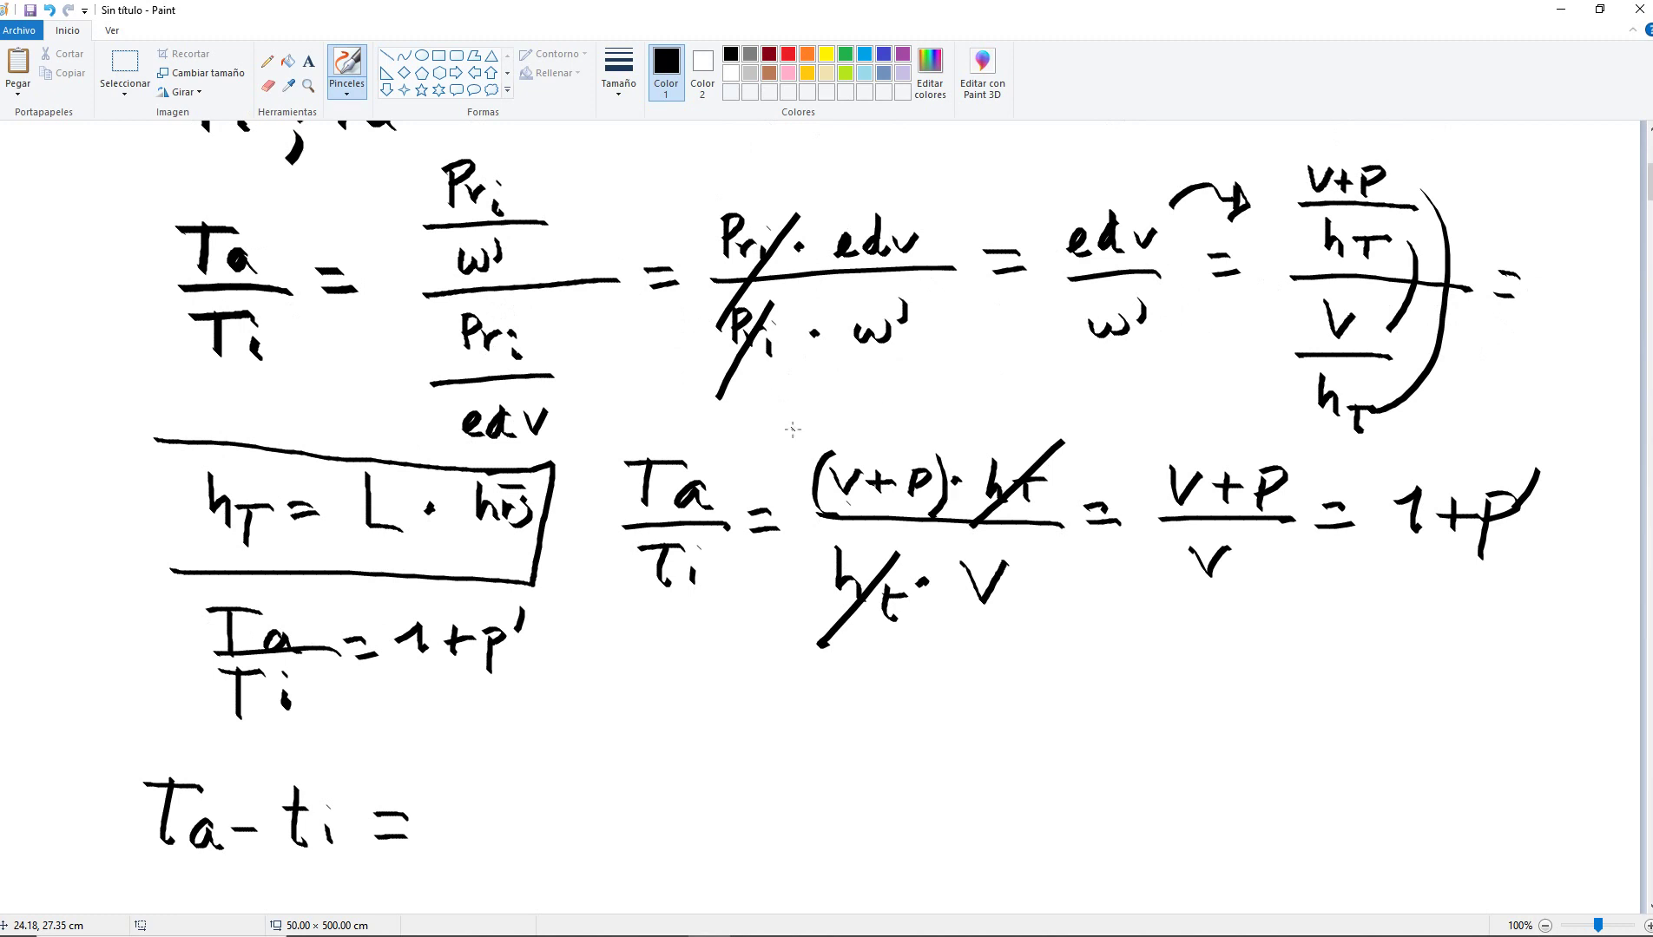
scroll(793, 429, "down", 6)
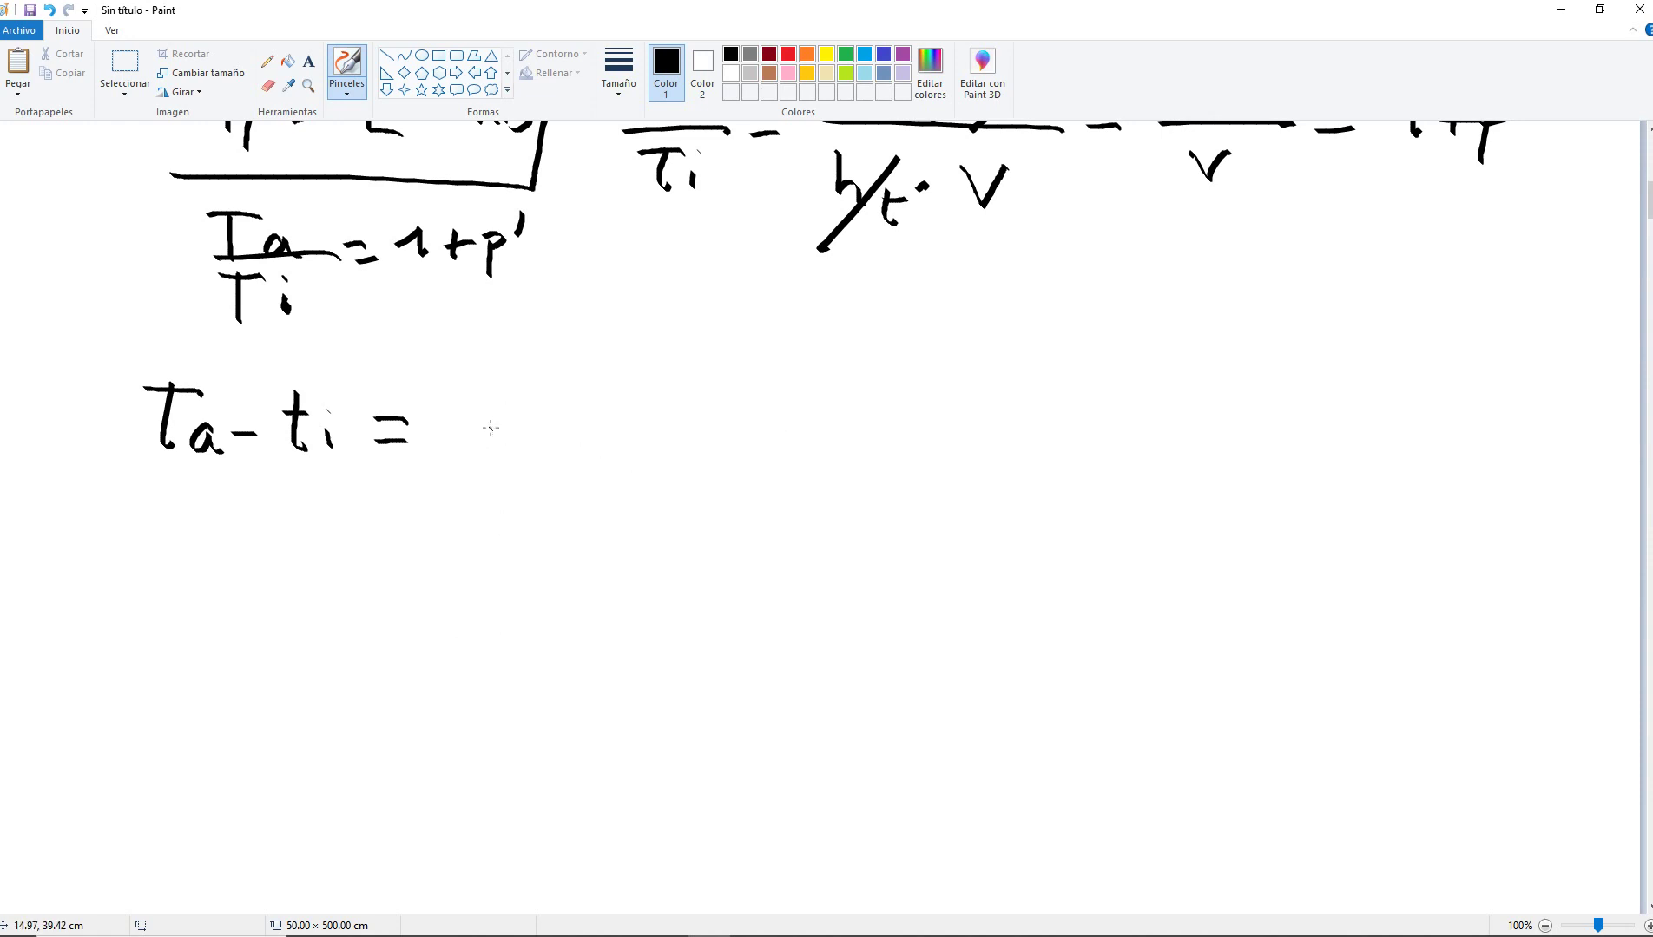
left_click_drag(492, 376, 501, 450)
mouse_move(466, 416)
left_mouse_down()
mouse_move(508, 410)
mouse_move(531, 449)
mouse_move(608, 463)
mouse_move(608, 432)
left_mouse_up()
left_click(524, 413)
left_click(562, 426)
left_click_drag(653, 373, 636, 415)
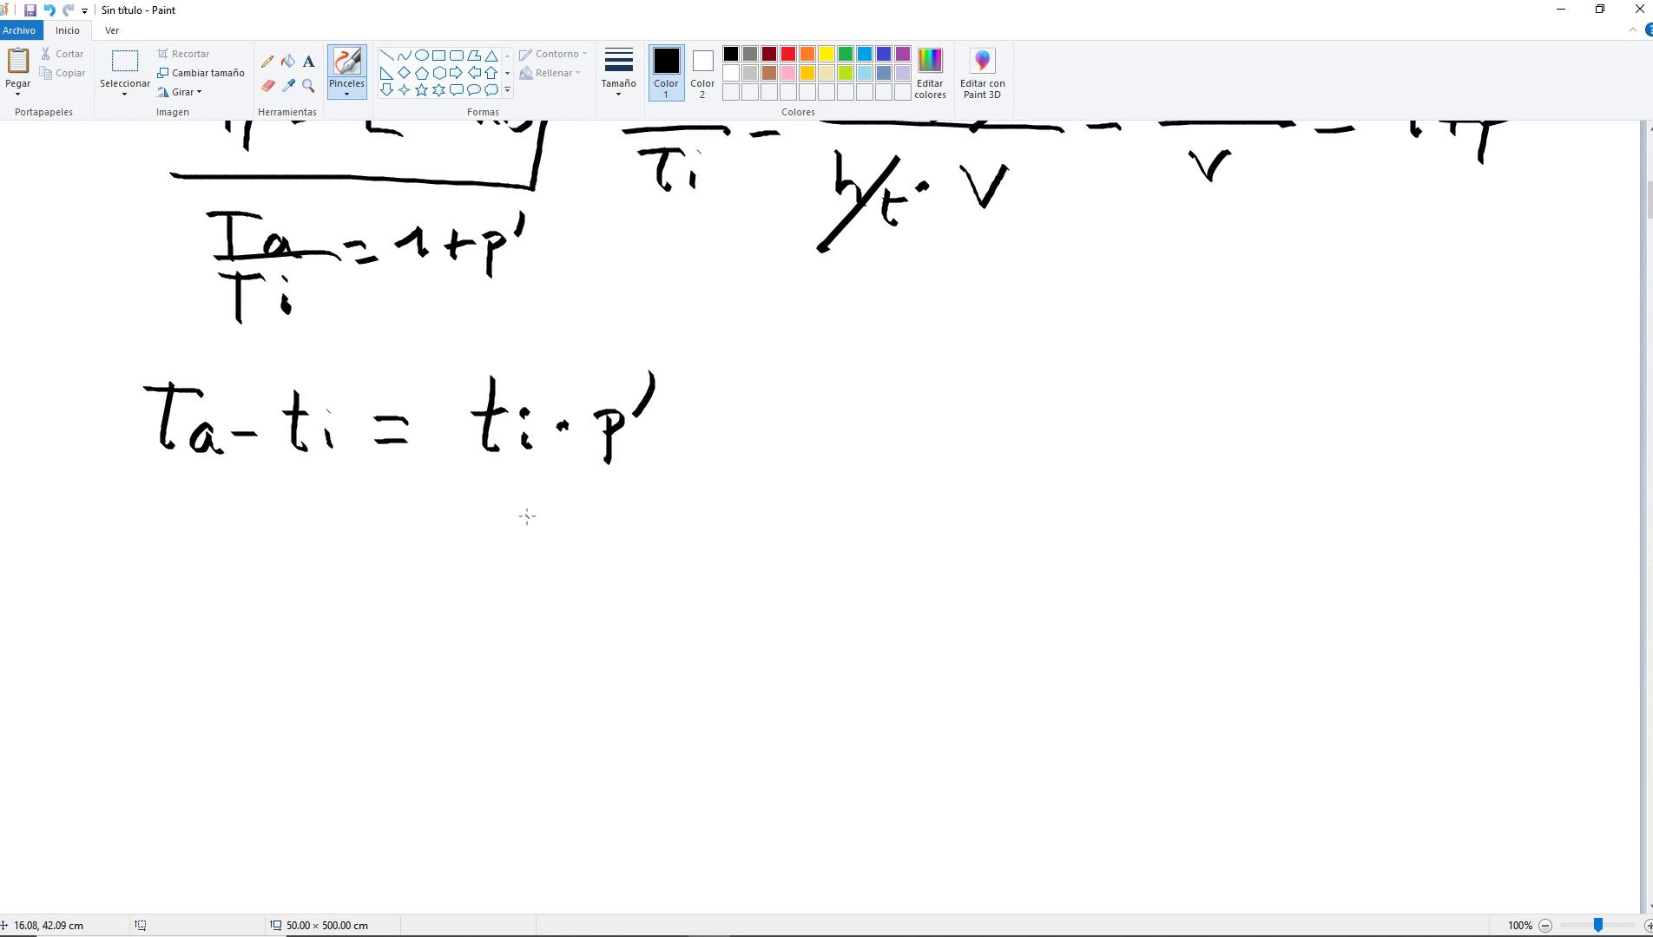
mouse_move(117, 356)
left_mouse_down()
mouse_move(130, 505)
mouse_move(760, 486)
mouse_move(426, 335)
mouse_move(74, 328)
left_mouse_up()
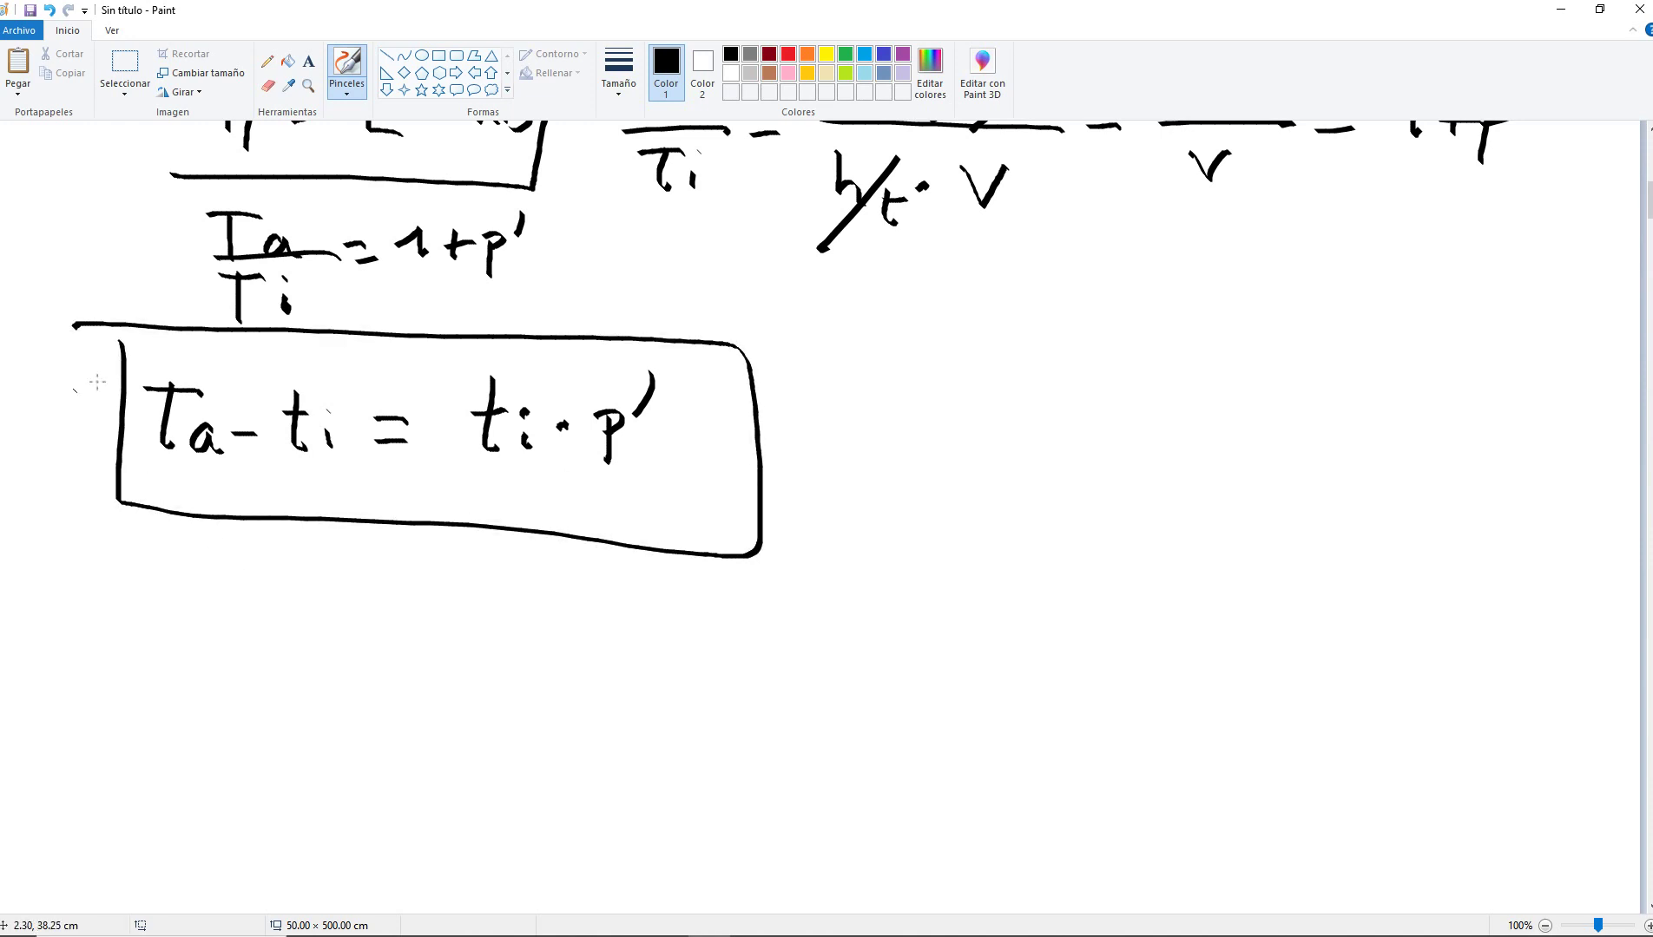
Handwrite Ta/Ti = 1+p' again beneath the framed Ta − ti equation.
scroll(218, 350, "up", 4)
scroll(332, 384, "down", 4)
mouse_move(161, 563)
left_mouse_down()
mouse_move(157, 623)
mouse_move(183, 571)
left_mouse_up()
mouse_move(201, 598)
left_mouse_down()
mouse_move(182, 618)
mouse_move(207, 622)
left_mouse_up()
mouse_move(129, 643)
left_mouse_down()
mouse_move(215, 644)
mouse_move(173, 707)
mouse_move(191, 669)
left_mouse_up()
left_click_drag(201, 665, 209, 712)
mouse_move(253, 618)
left_mouse_down()
mouse_move(281, 617)
mouse_move(282, 644)
left_mouse_up()
mouse_move(365, 610)
left_mouse_down()
mouse_move(364, 642)
mouse_move(400, 645)
left_mouse_up()
left_click_drag(379, 631, 421, 627)
mouse_move(446, 618)
left_mouse_down()
mouse_move(452, 668)
mouse_move(445, 643)
left_mouse_up()
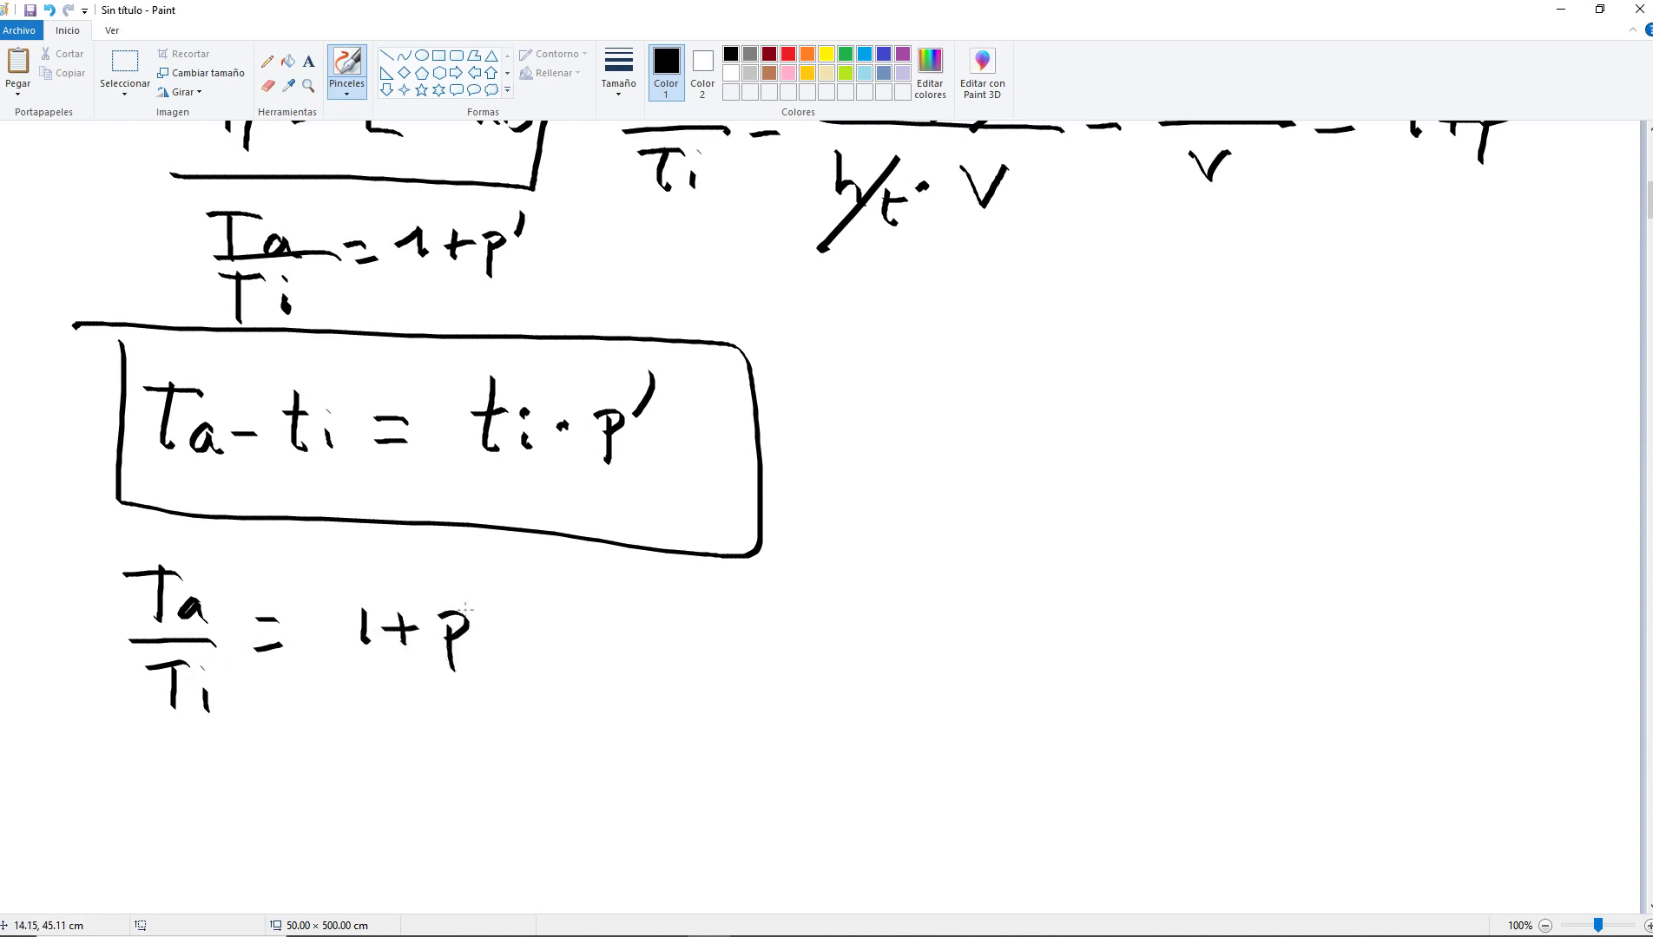
left_click_drag(489, 575, 478, 614)
Handwrite p' = 1/w − 1 below the second Ta/Ti = 1+p' equation.
mouse_move(165, 764)
left_mouse_down()
mouse_move(169, 816)
mouse_move(173, 786)
mouse_move(206, 772)
mouse_move(260, 774)
mouse_move(262, 792)
left_mouse_up()
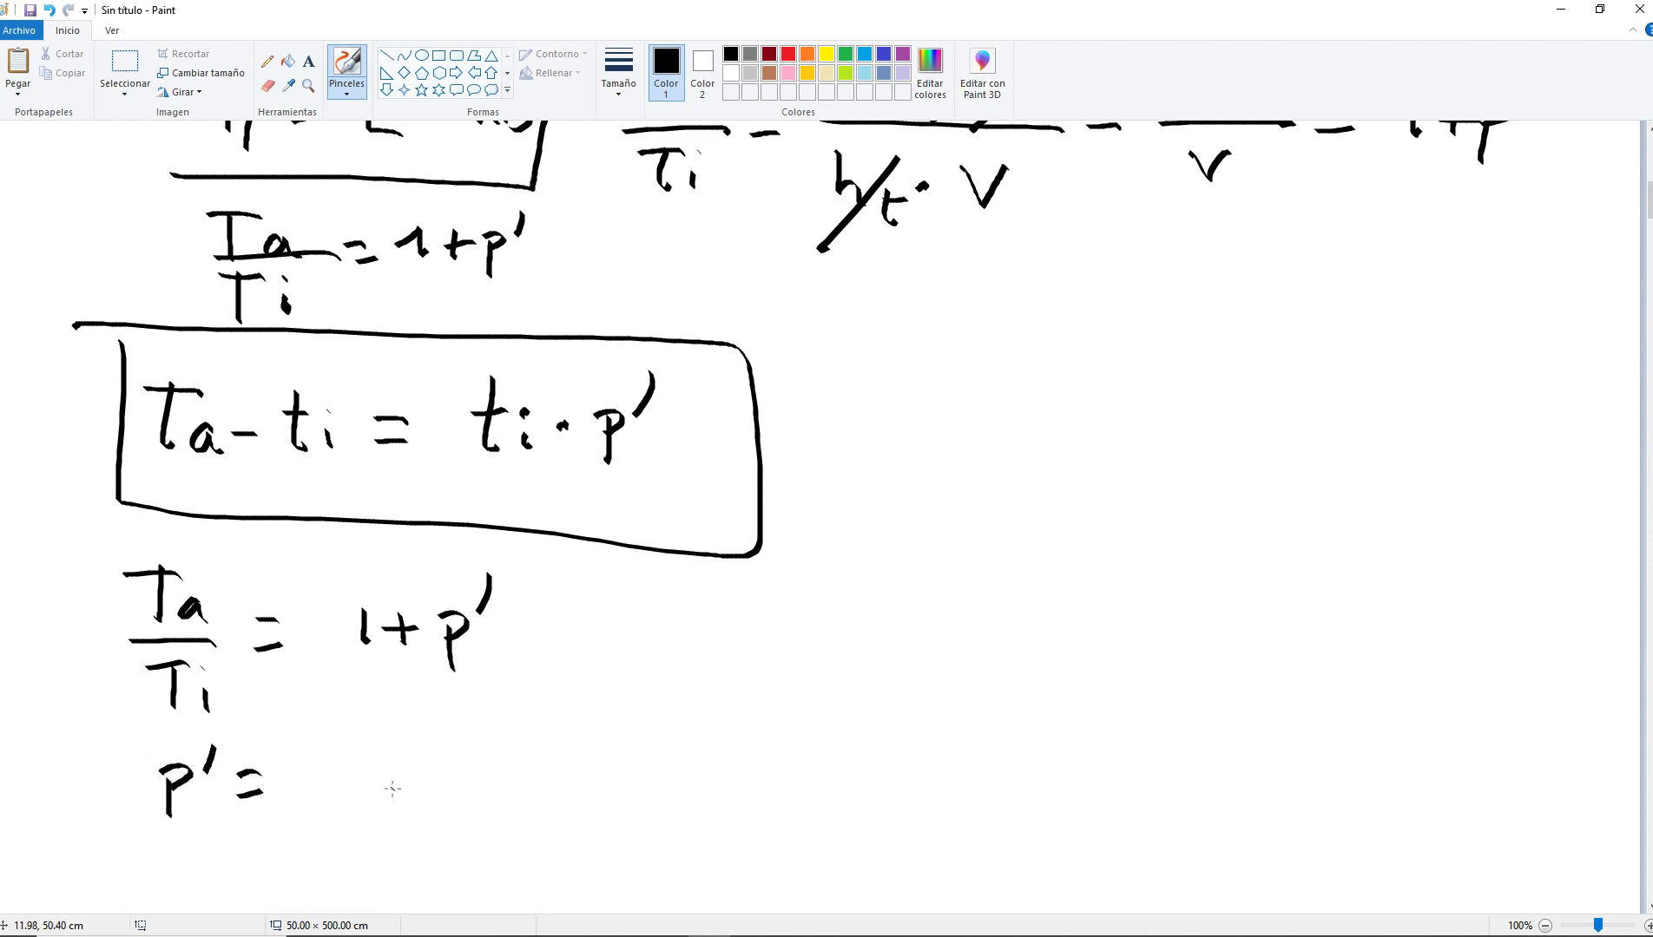
left_click_drag(337, 735, 340, 788)
left_click_drag(308, 783, 372, 785)
mouse_move(327, 813)
left_mouse_down()
mouse_move(332, 830)
mouse_move(425, 772)
mouse_move(453, 786)
left_mouse_up()
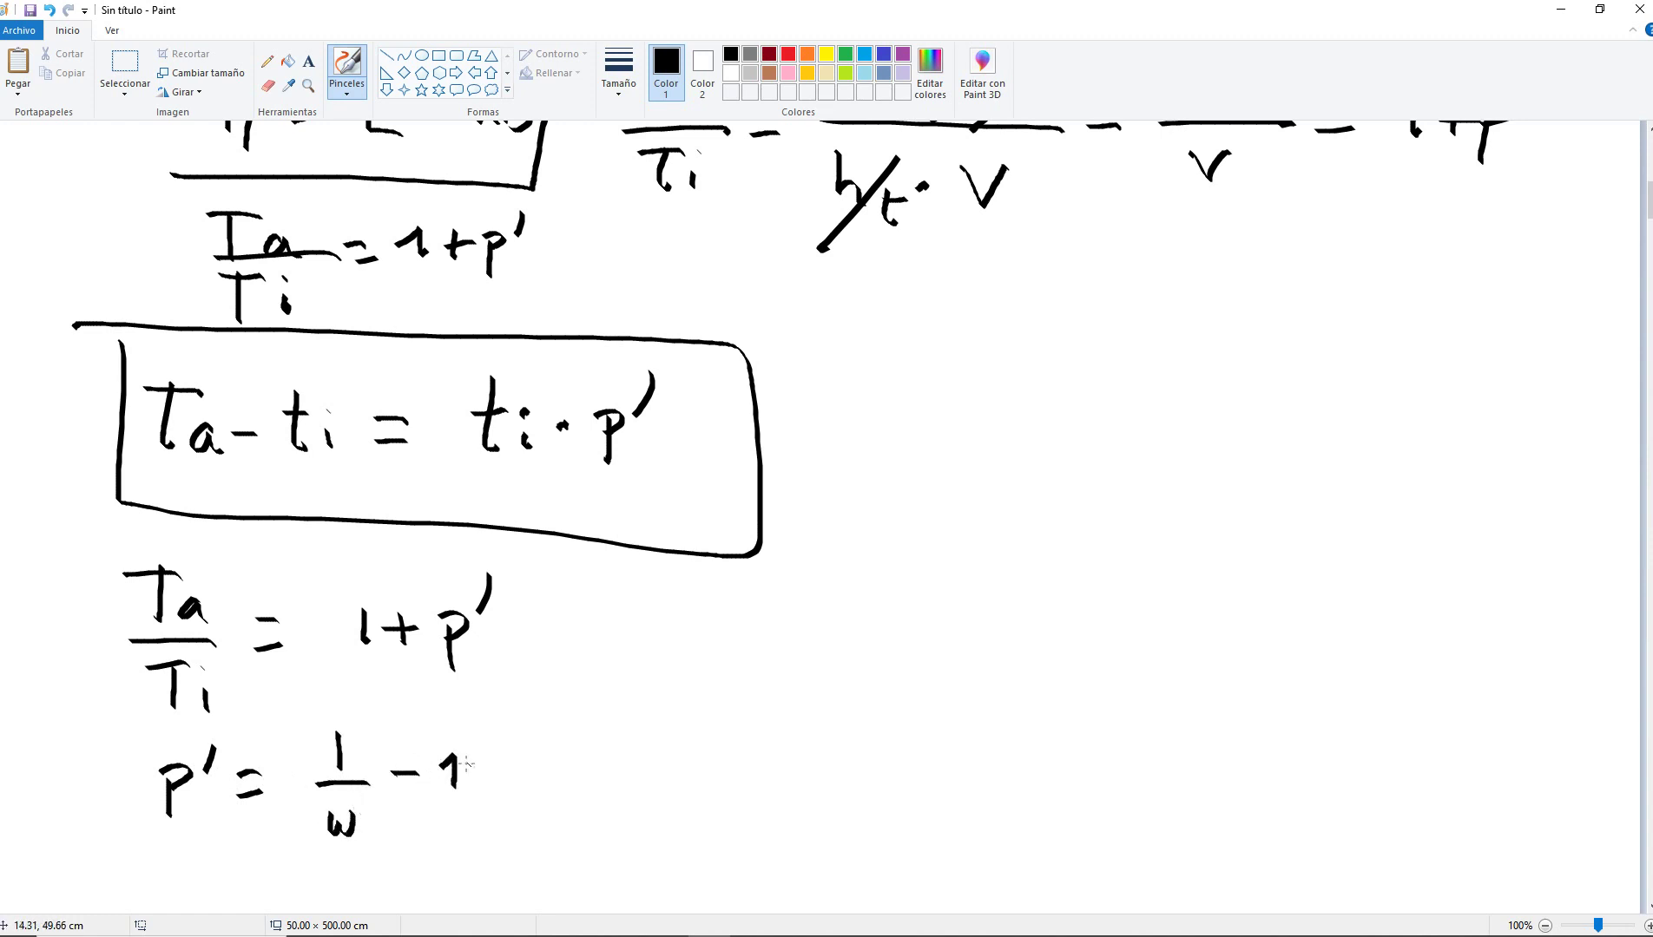
Number the framed difference, the Ta/Ti ratio and the p' formula as 1), 2) and 3).
left_click_drag(38, 420, 58, 447)
left_click_drag(64, 397, 66, 484)
left_click_drag(36, 583, 62, 611)
left_click_drag(71, 562, 56, 636)
left_click_drag(37, 739, 54, 812)
Continue equation 2 with a double arrow and Ta/Ti − 1 = p', and box both that result and equation 3.
left_click_drag(560, 624, 610, 649)
mouse_move(709, 580)
left_mouse_down()
mouse_move(707, 623)
mouse_move(736, 585)
left_mouse_up()
mouse_move(752, 603)
left_mouse_down()
mouse_move(736, 612)
mouse_move(780, 640)
mouse_move(725, 687)
left_mouse_up()
left_click_drag(707, 658, 748, 662)
left_click_drag(755, 673, 823, 634)
mouse_move(832, 627)
left_mouse_down()
mouse_move(847, 618)
mouse_move(844, 648)
left_mouse_up()
left_click_drag(869, 624, 905, 636)
left_click_drag(932, 612, 932, 664)
left_click_drag(931, 618, 943, 632)
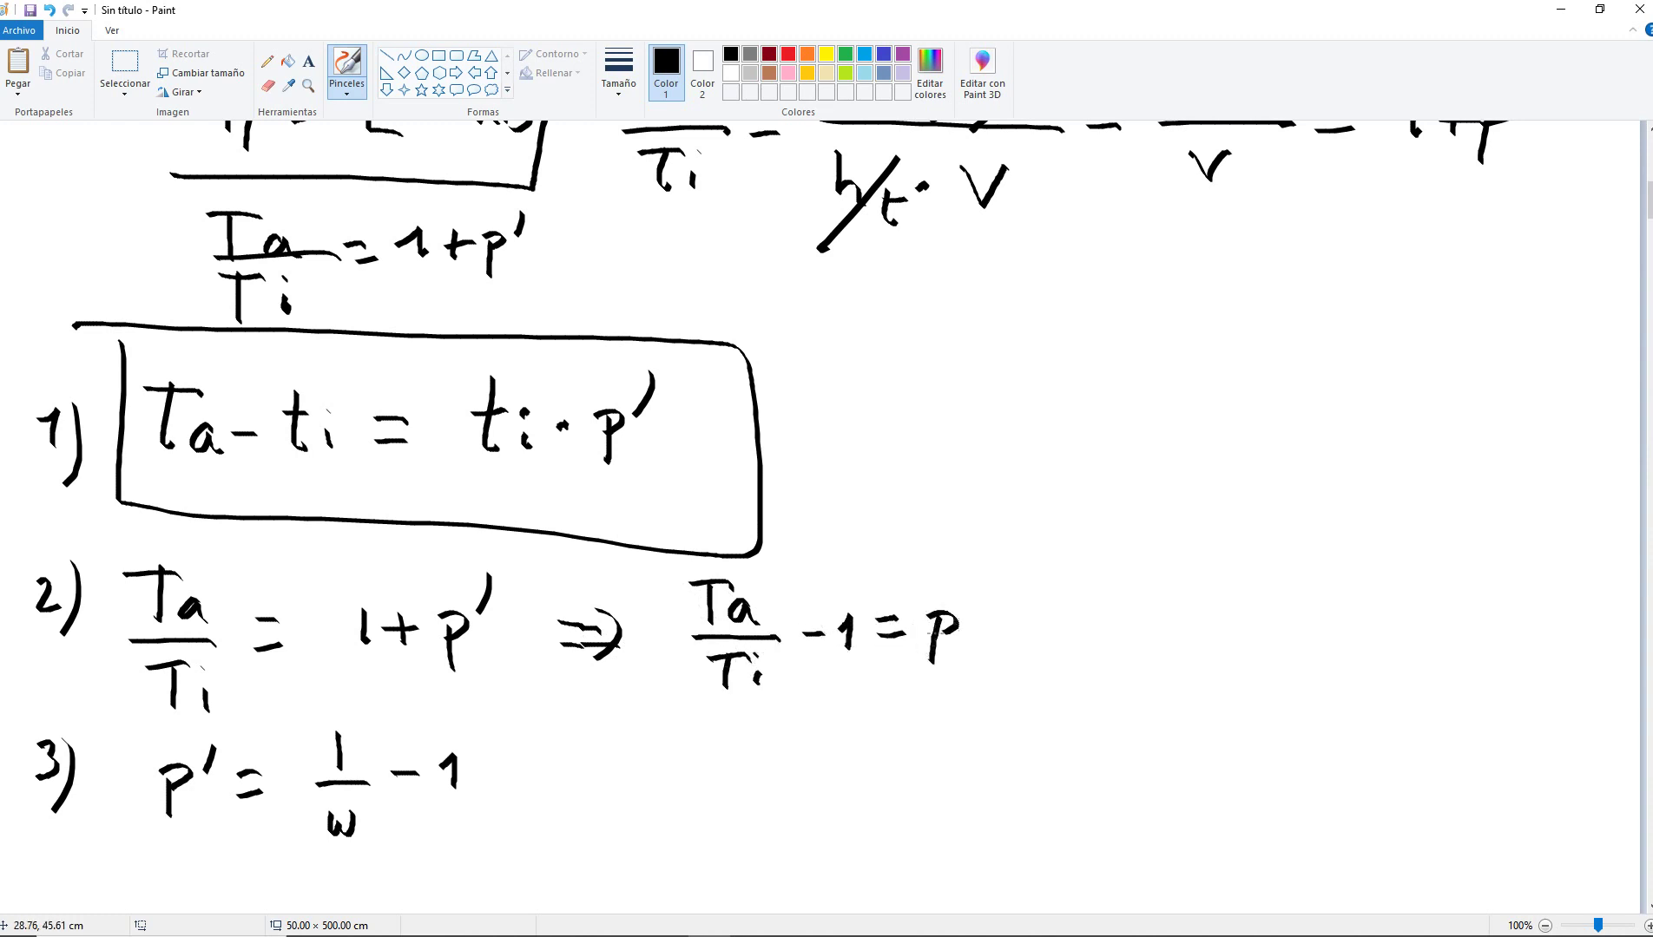
left_click_drag(982, 575, 957, 615)
mouse_move(677, 564)
left_mouse_down()
mouse_move(660, 699)
mouse_move(994, 705)
mouse_move(1009, 564)
mouse_move(676, 569)
left_mouse_up()
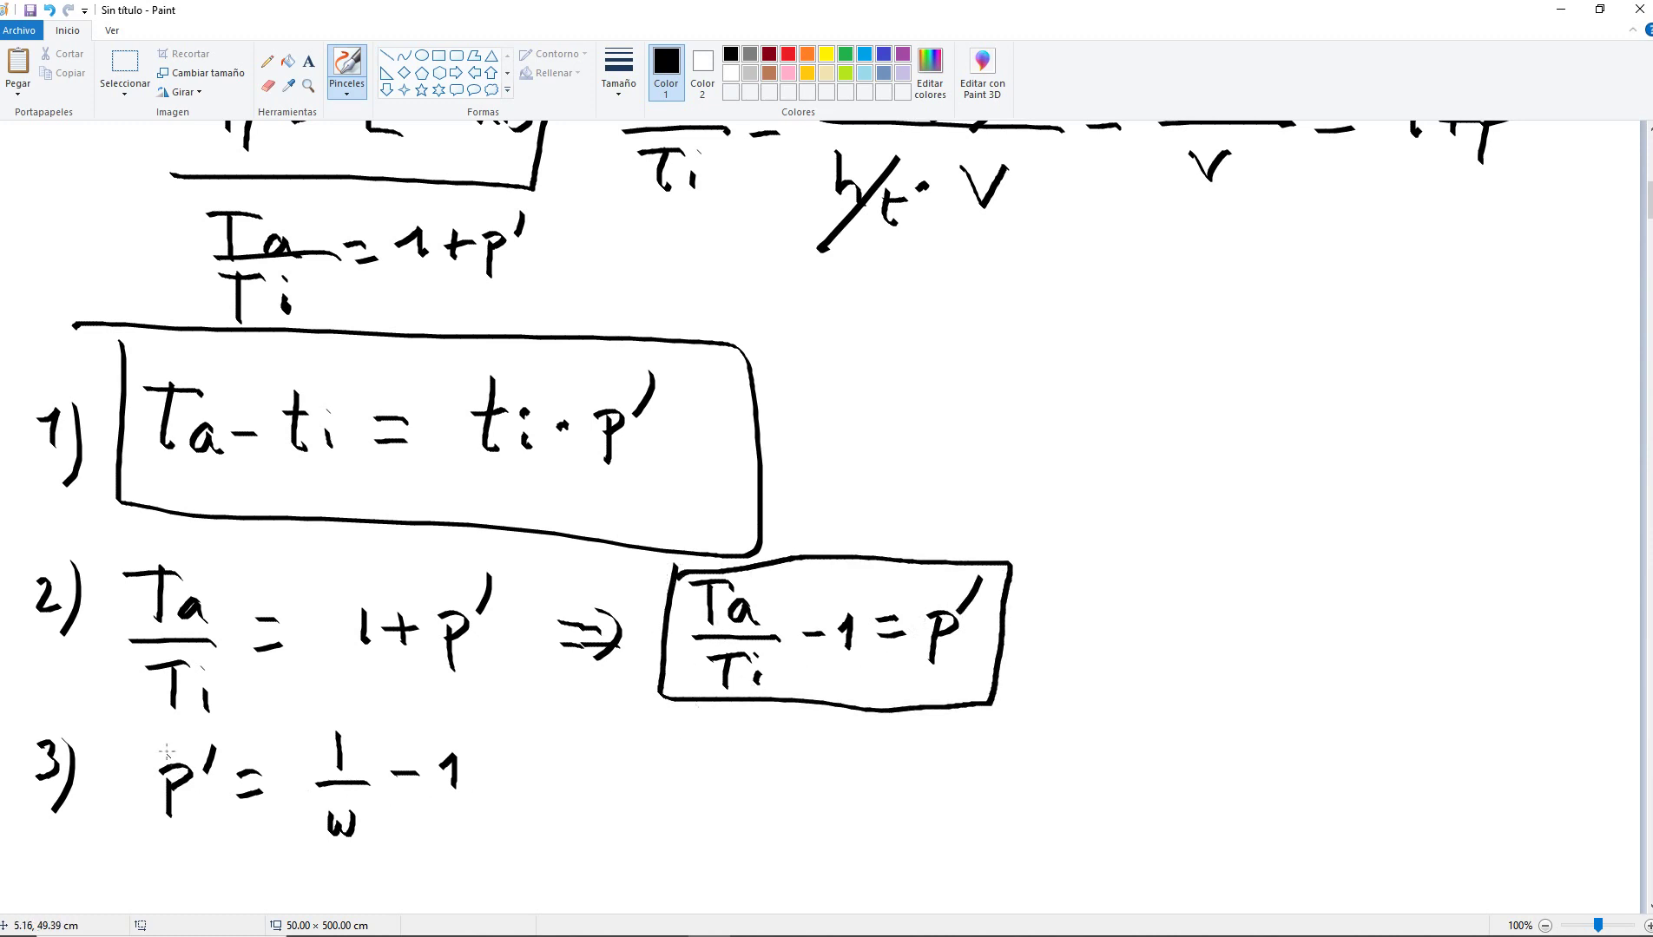
mouse_move(152, 717)
left_mouse_down()
mouse_move(146, 838)
mouse_move(434, 849)
mouse_move(491, 711)
mouse_move(227, 710)
mouse_move(144, 732)
left_mouse_up()
Continue equation 1 with a double arrow and (Ta − Ti)/Ti = p'.
mouse_move(797, 431)
left_mouse_down()
mouse_move(833, 429)
mouse_move(835, 444)
left_mouse_up()
left_click_drag(839, 402, 848, 462)
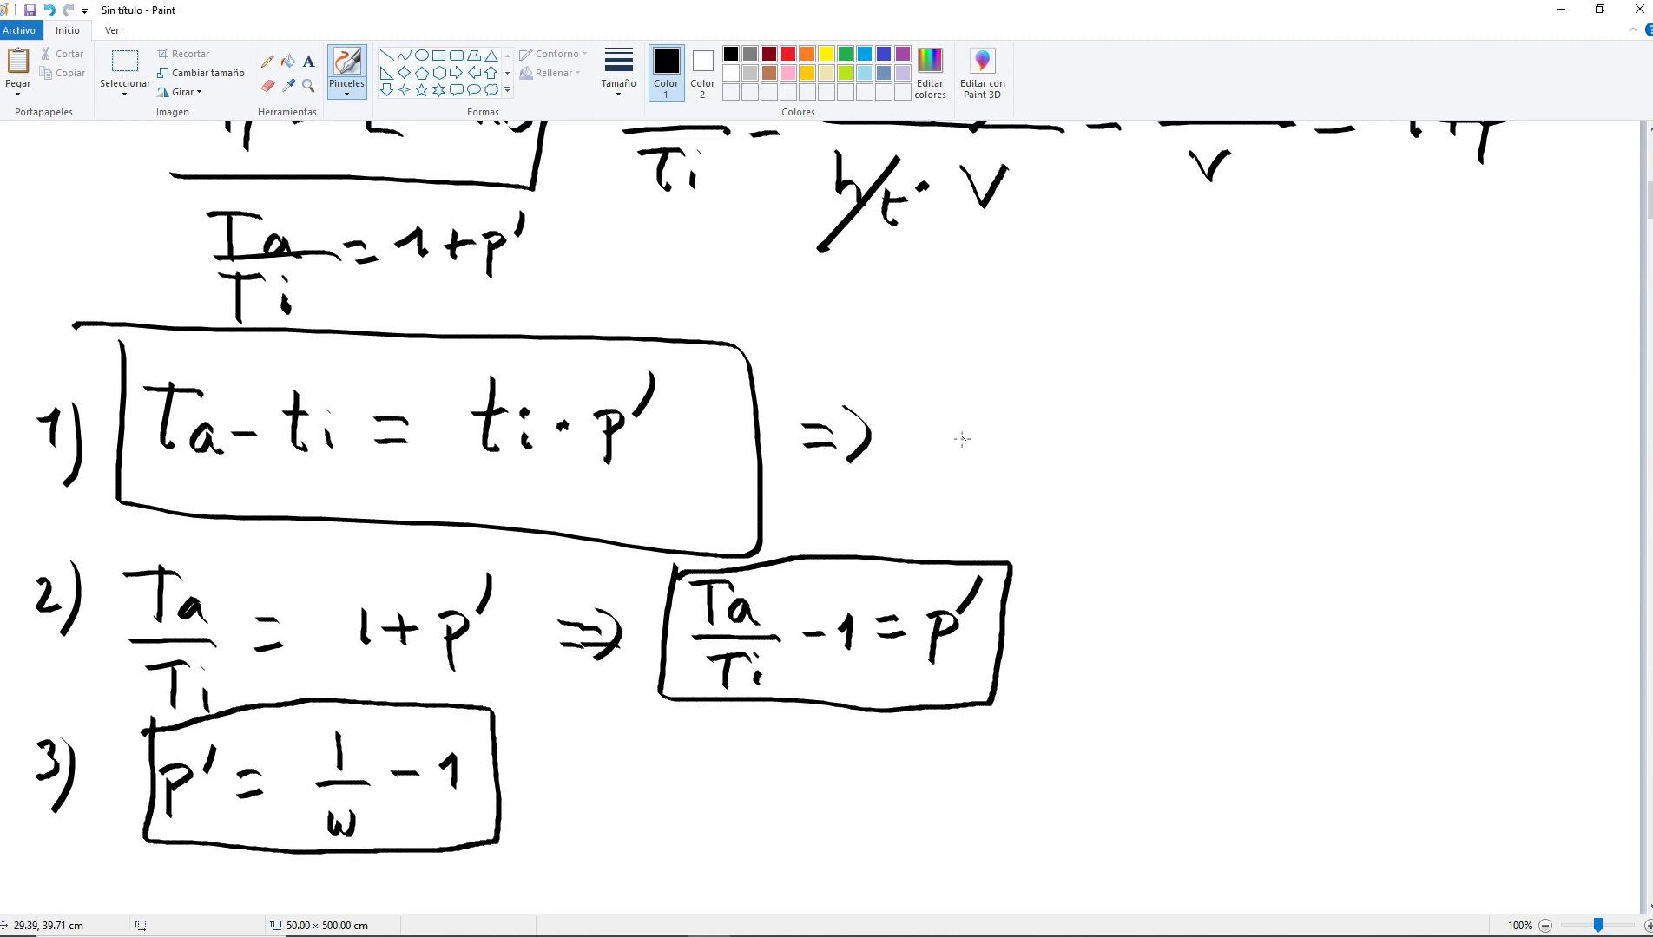
mouse_move(953, 392)
left_mouse_down()
mouse_move(957, 441)
mouse_move(985, 395)
mouse_move(1012, 437)
mouse_move(1055, 415)
mouse_move(1082, 431)
mouse_move(1104, 386)
mouse_move(1115, 425)
left_mouse_up()
left_click_drag(942, 367, 971, 450)
left_click_drag(1140, 365, 1136, 441)
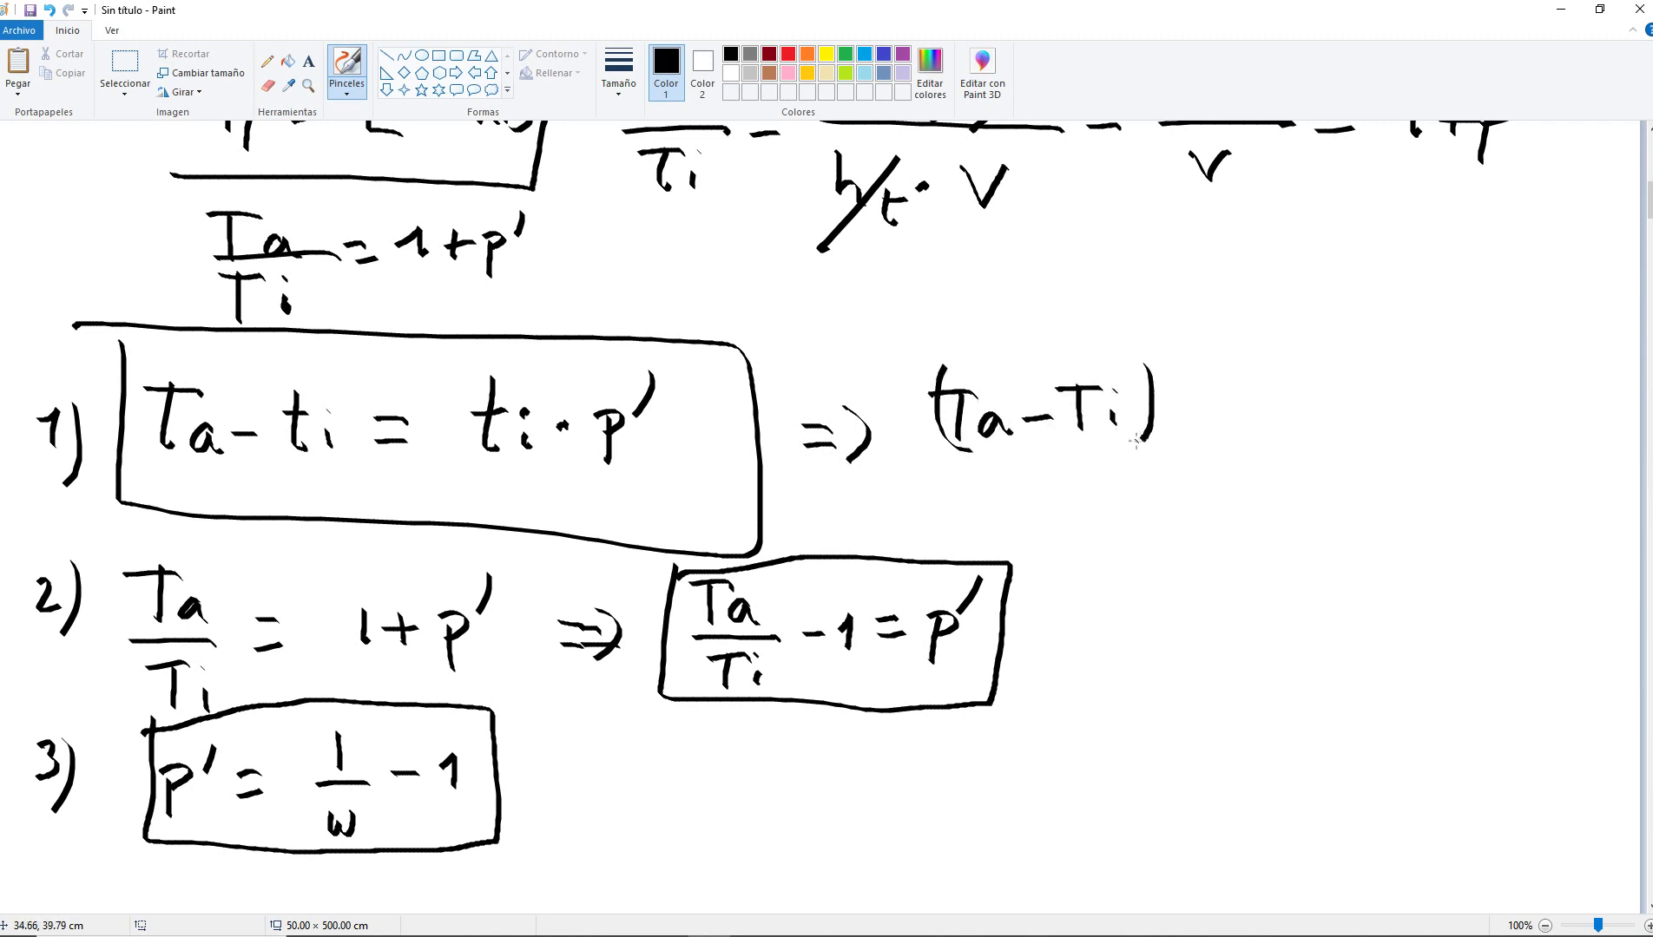
left_click_drag(927, 450, 1154, 466)
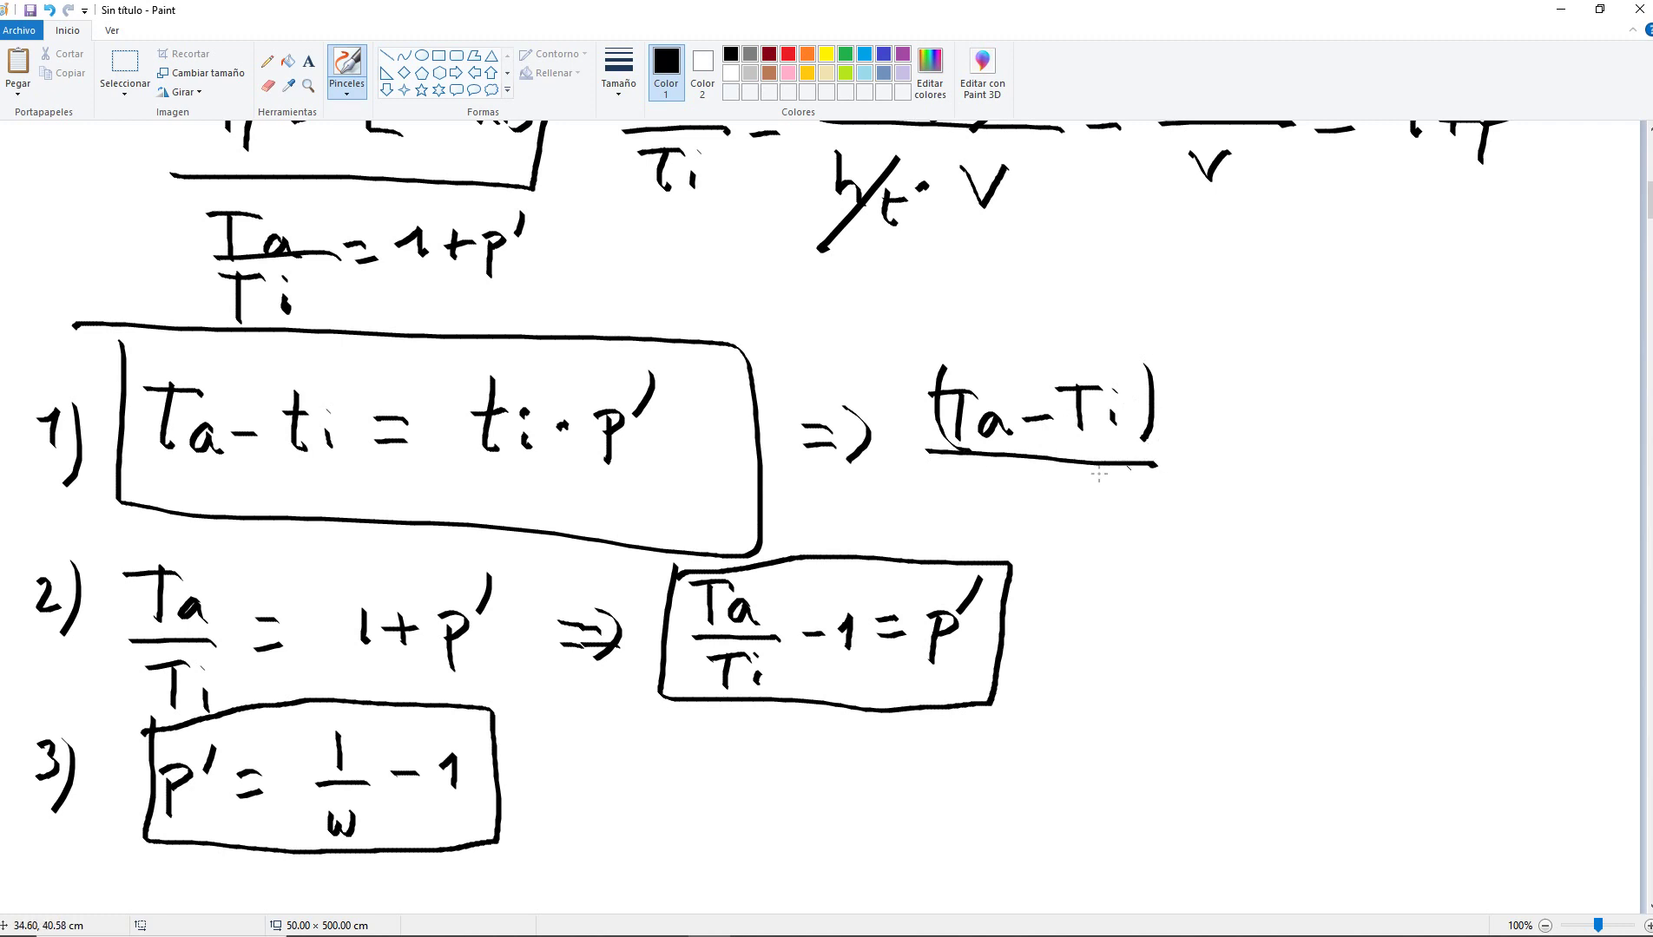
left_click_drag(1027, 476, 1032, 514)
mouse_move(1007, 480)
left_mouse_down()
mouse_move(1054, 476)
mouse_move(1059, 512)
left_mouse_up()
left_click_drag(1178, 444, 1274, 486)
left_click_drag(1264, 439, 1275, 458)
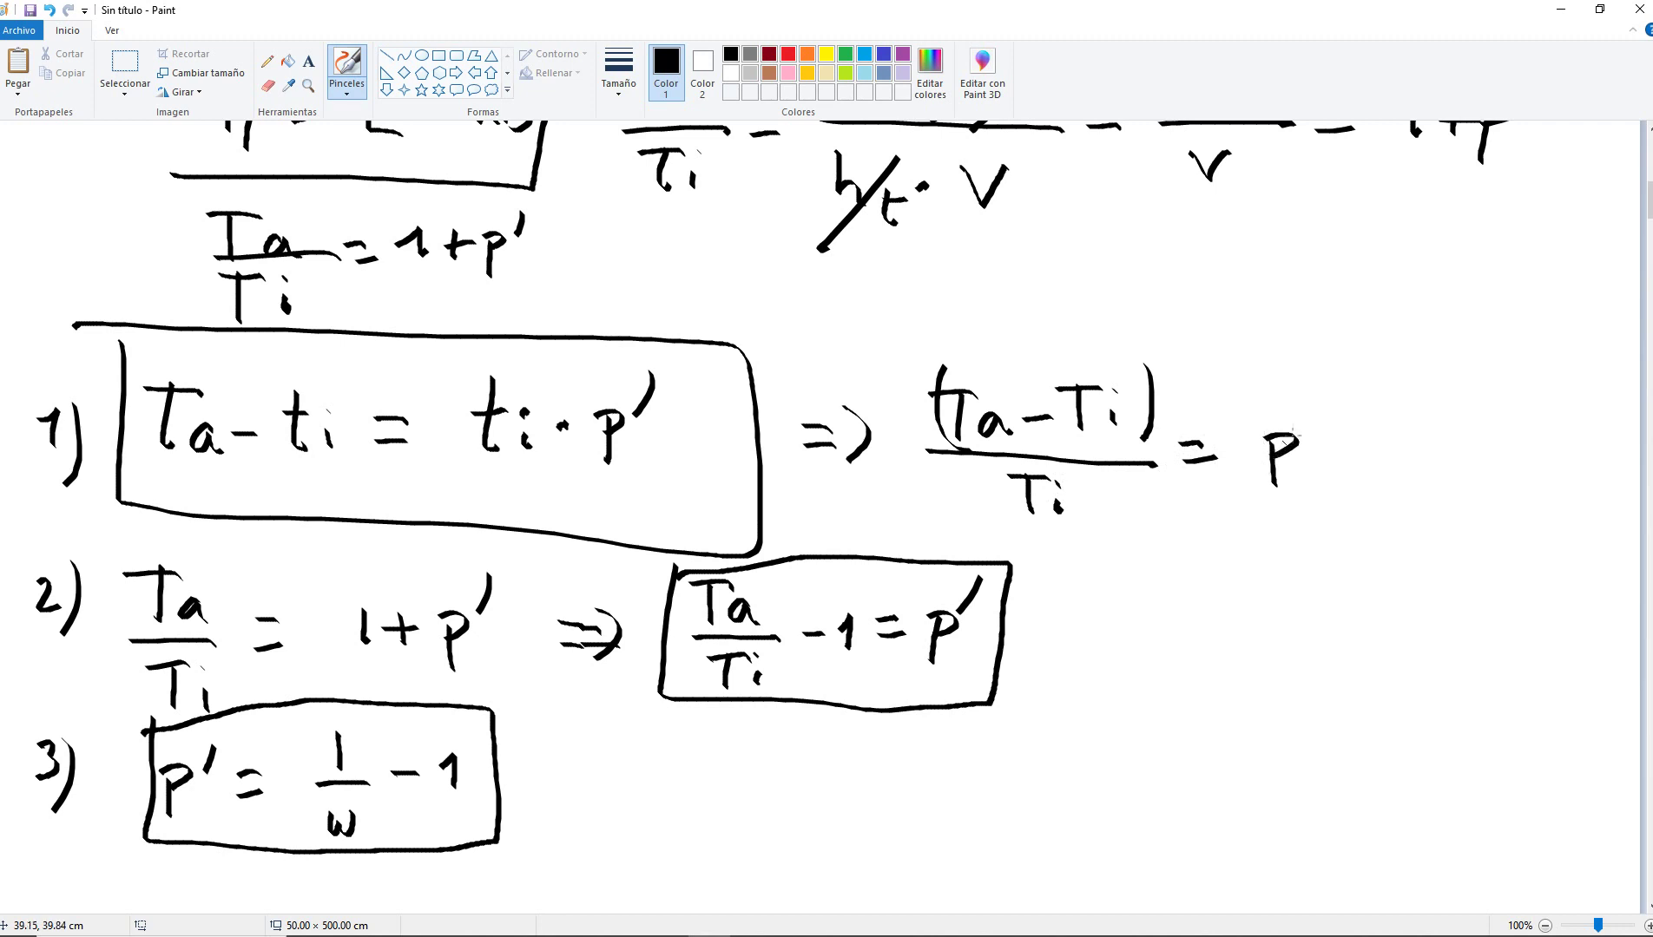
left_click_drag(1310, 383, 1297, 425)
Extend equation 1 with = Ta/Ti − 1 and draw two arrows from it towards the boxed result of equation 2.
mouse_move(1194, 509)
left_mouse_down()
mouse_move(1078, 594)
mouse_move(1092, 600)
mouse_move(1062, 601)
left_mouse_up()
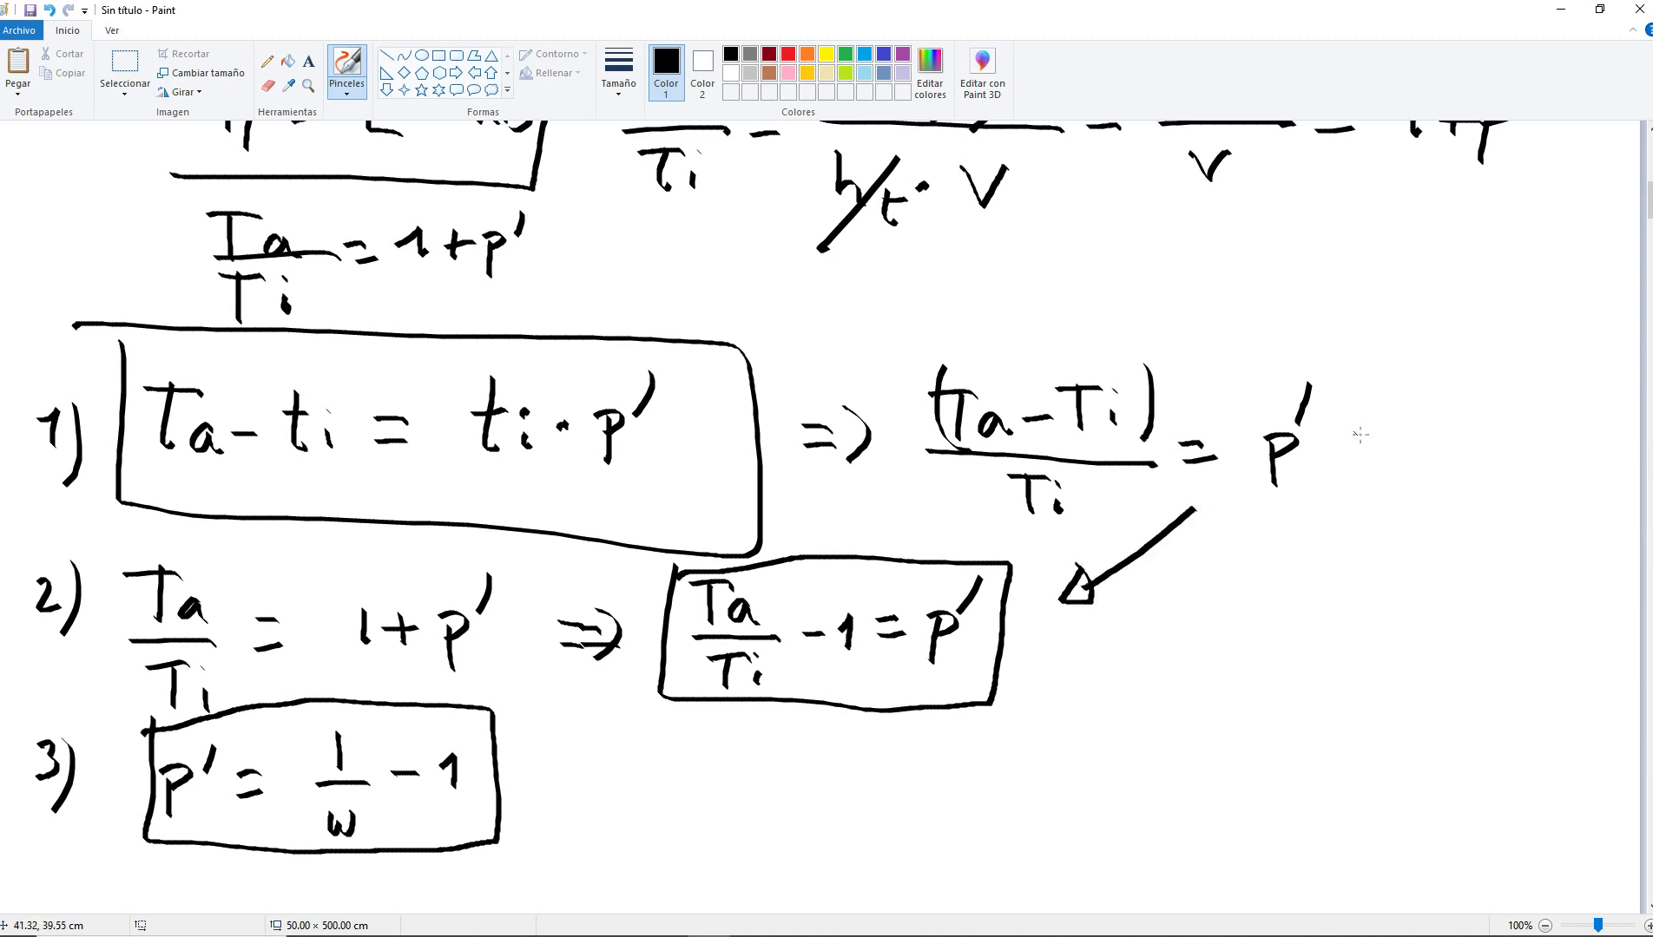
left_click_drag(1345, 439, 1352, 441)
left_click_drag(1321, 461, 1352, 459)
mouse_move(1408, 397)
left_mouse_down()
mouse_move(1401, 448)
mouse_move(1430, 405)
mouse_move(1447, 444)
mouse_move(1410, 510)
mouse_move(1430, 478)
left_mouse_up()
mouse_move(1434, 494)
left_mouse_down()
mouse_move(1437, 512)
mouse_move(1489, 457)
mouse_move(1517, 473)
left_mouse_up()
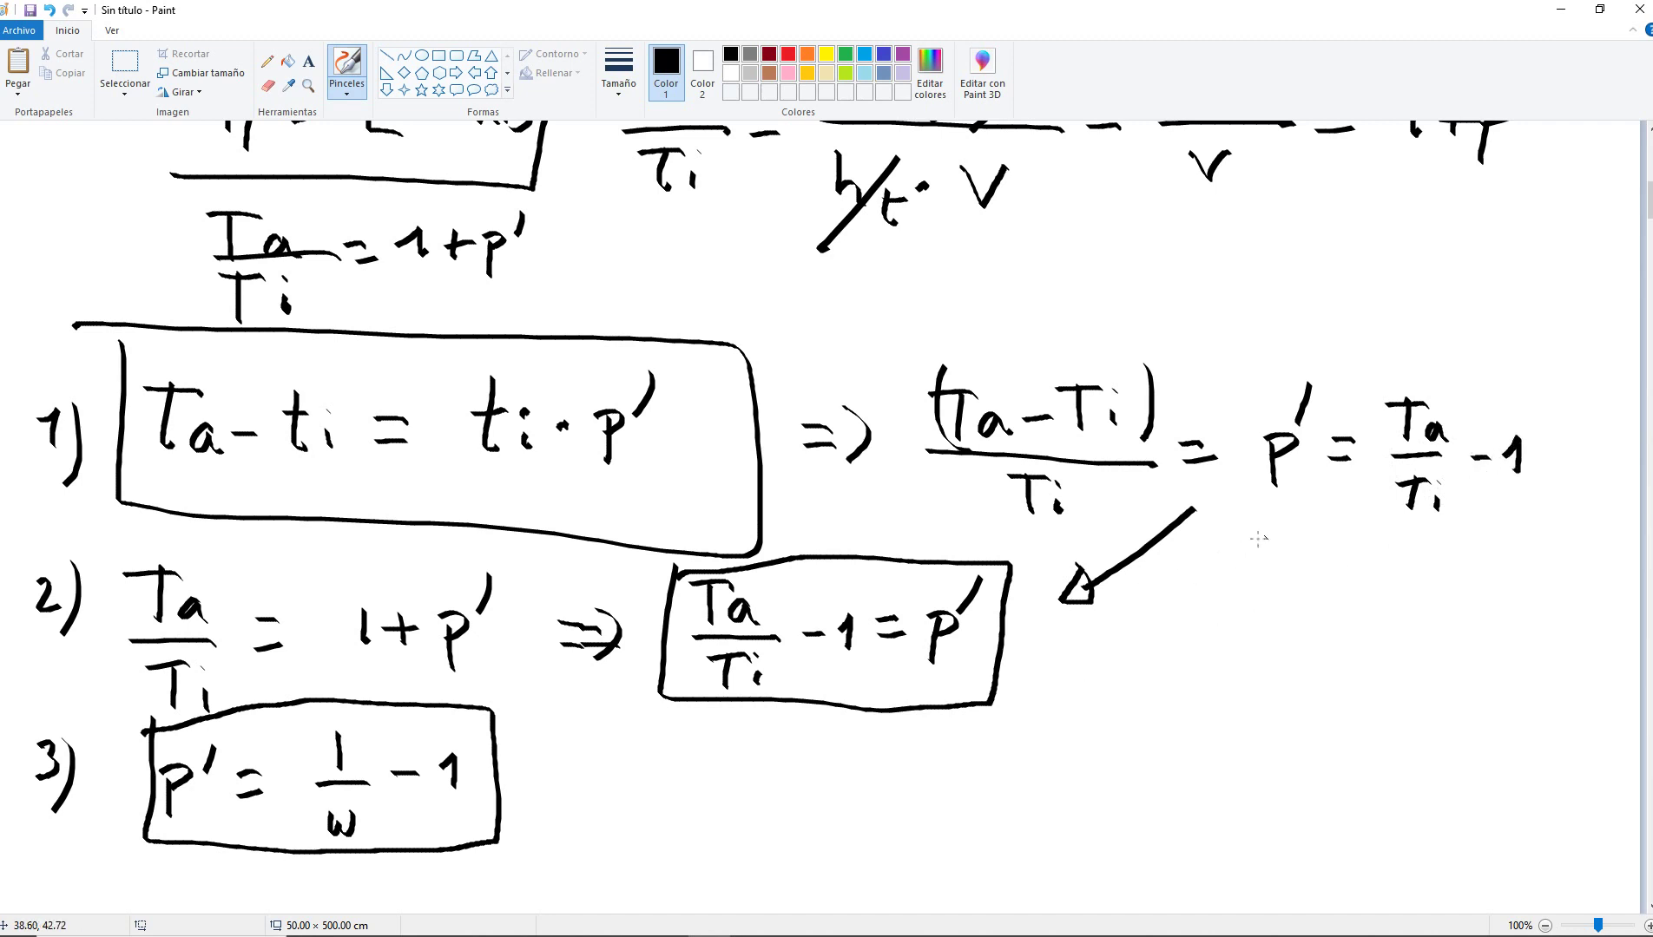
mouse_move(1259, 532)
left_mouse_down()
mouse_move(1115, 640)
mouse_move(1166, 598)
left_mouse_up()
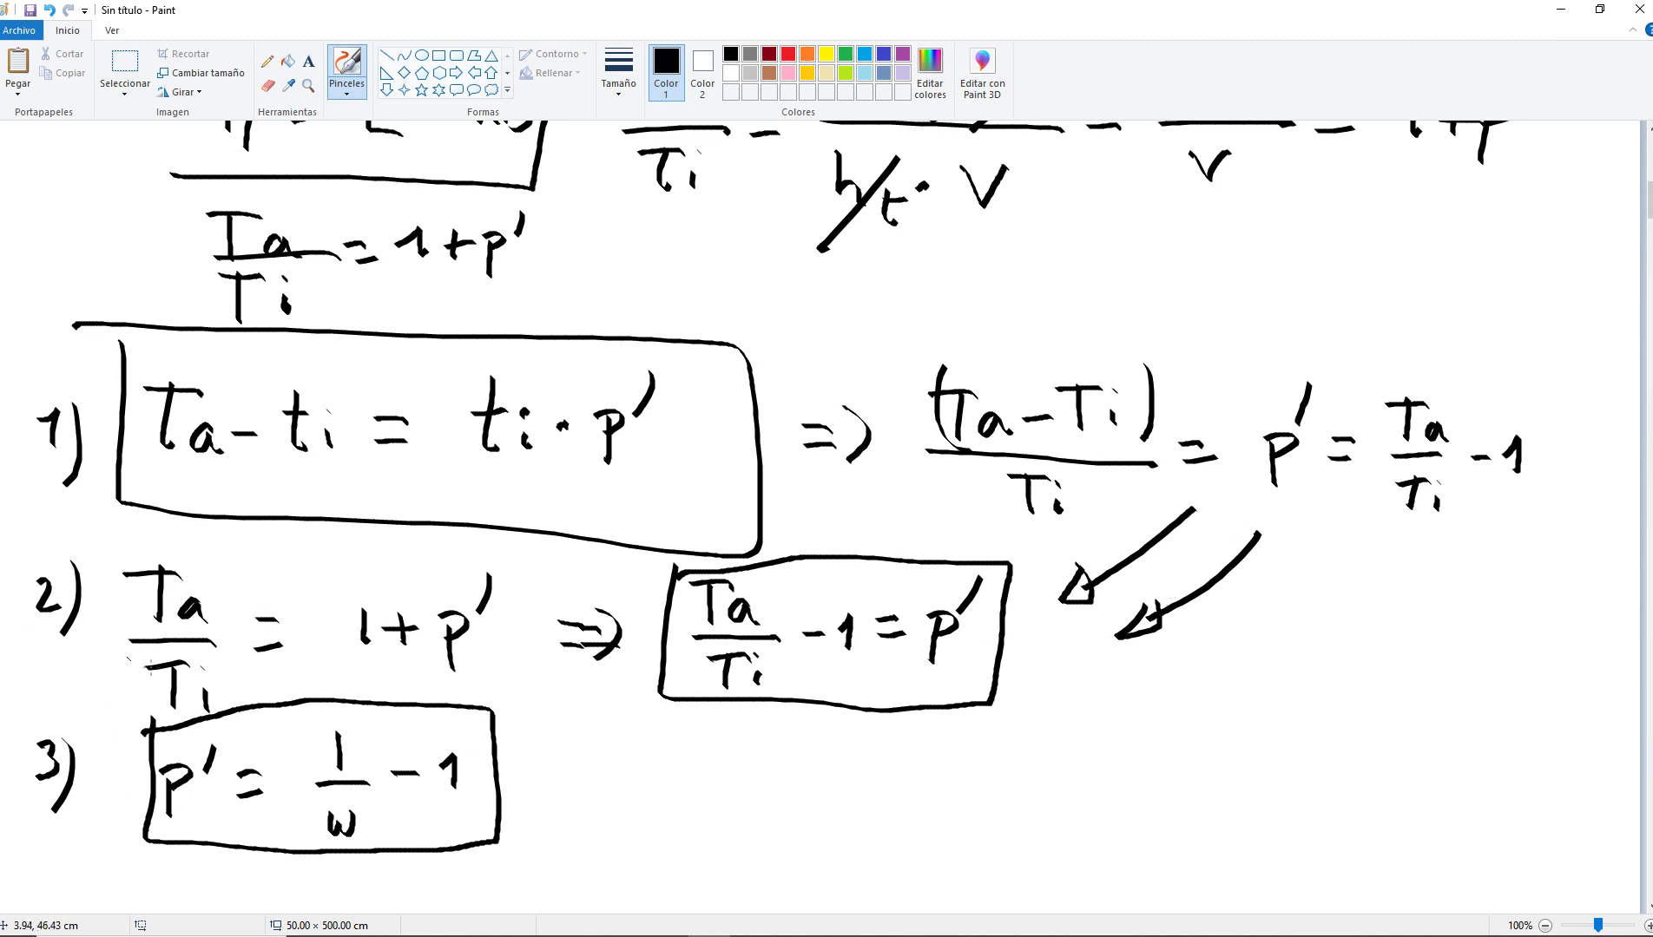
Switch to the Excel workbook and go to cell P16 of the datos usa sheet.
key("alt+Tab")
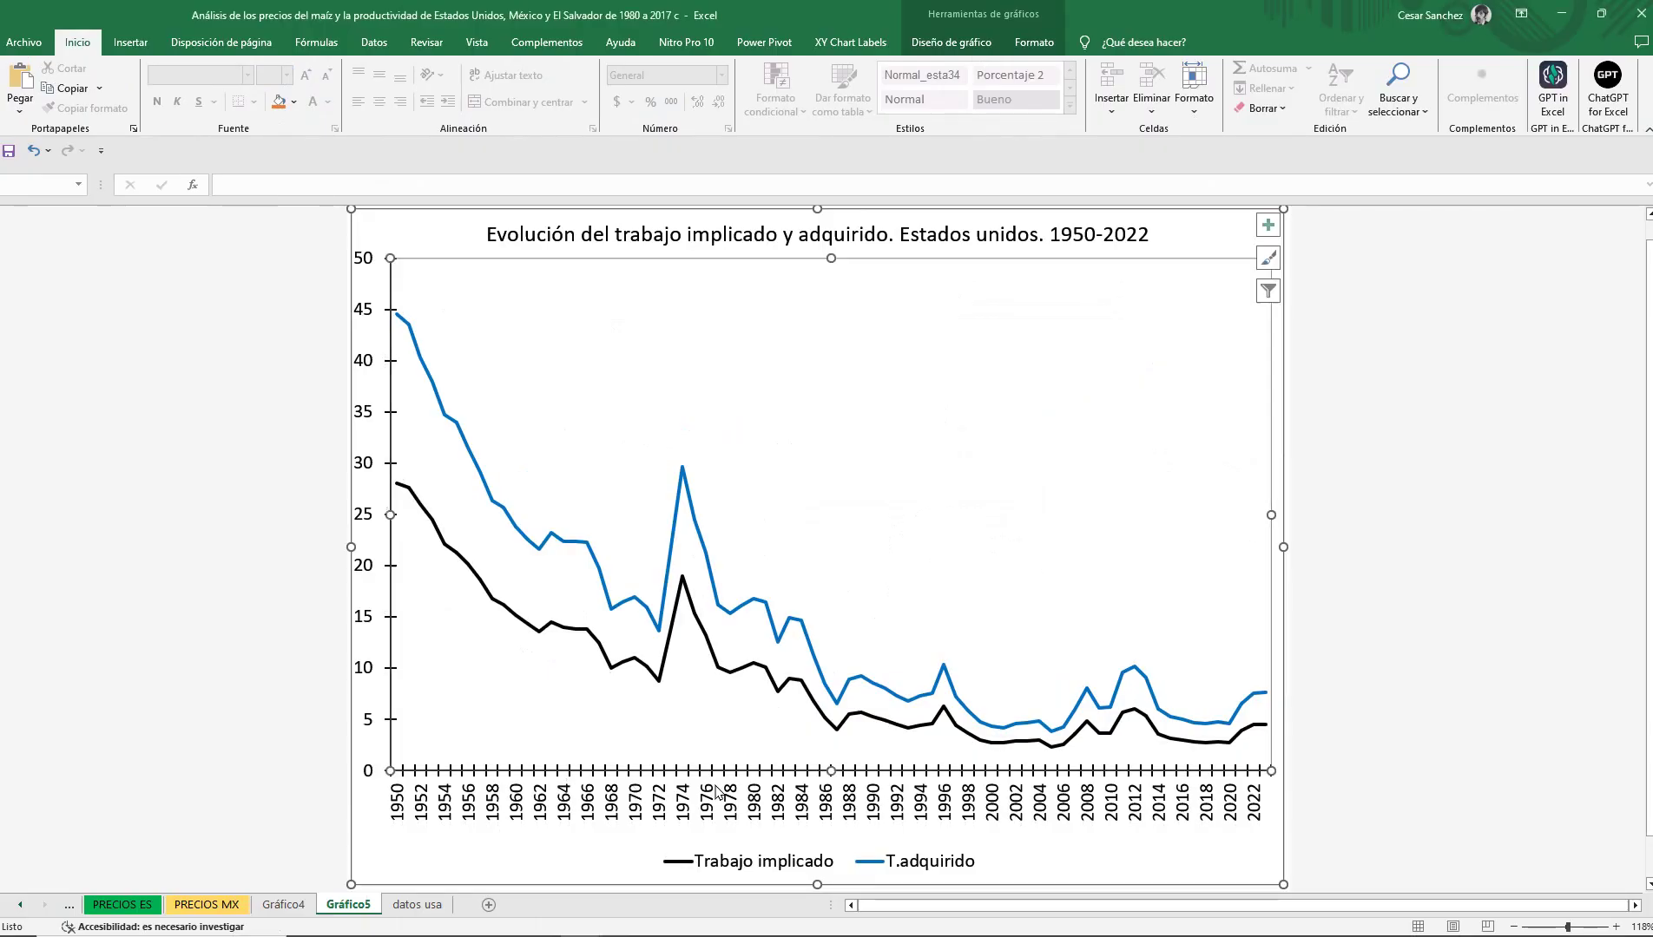
left_click(404, 905)
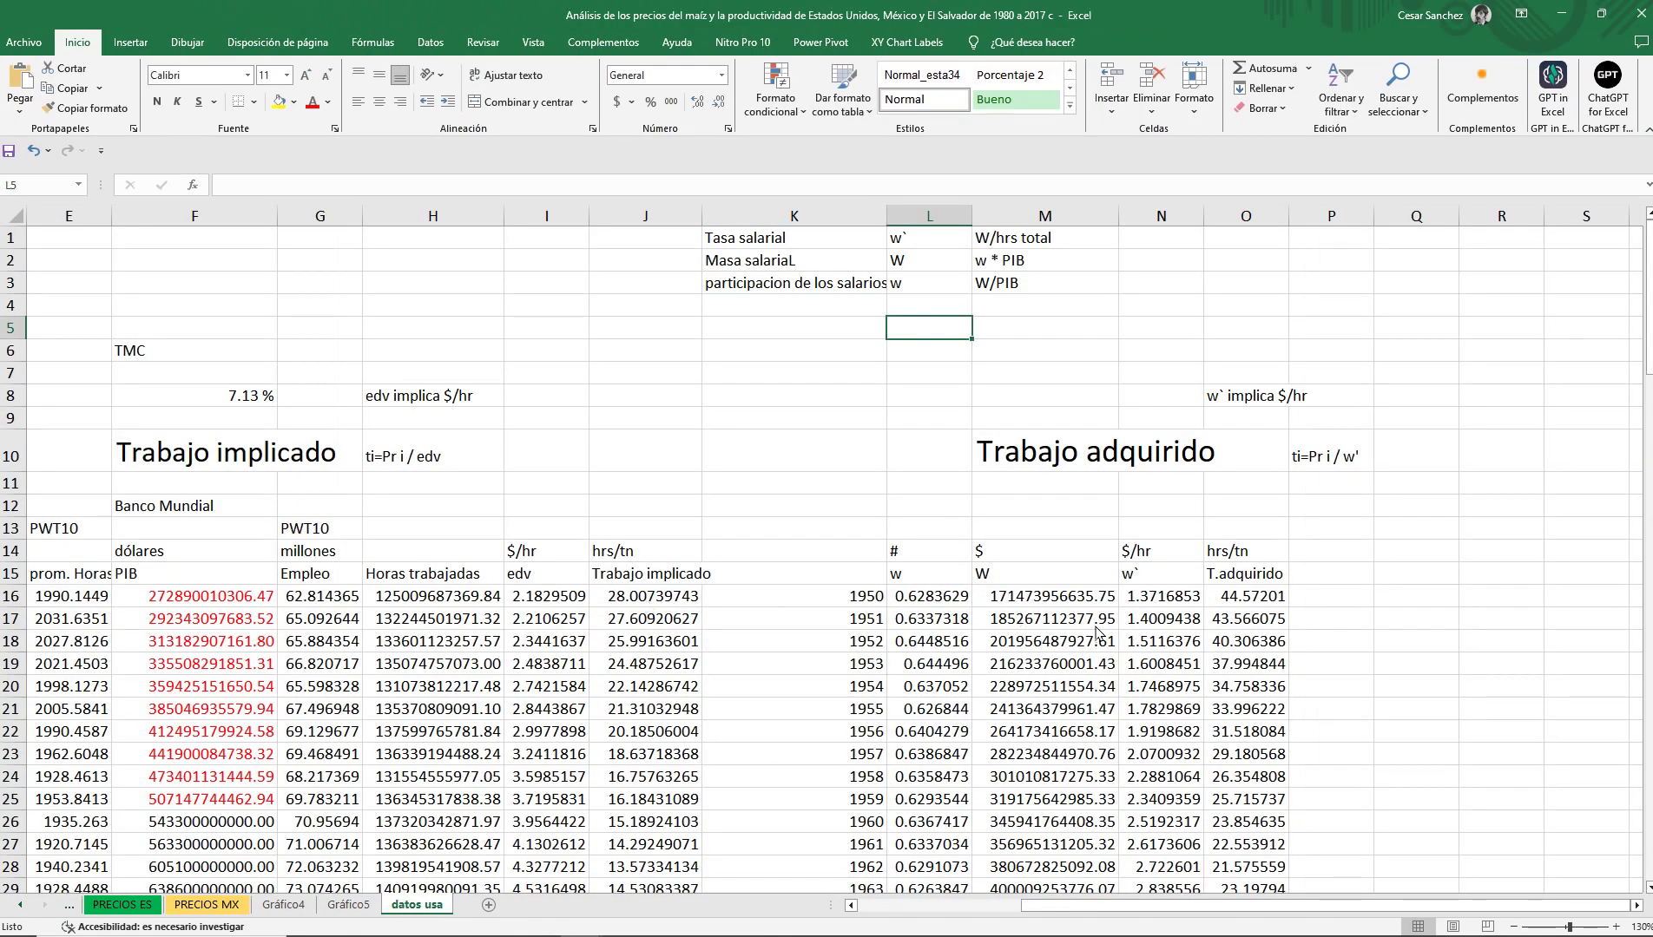
left_click(1329, 607)
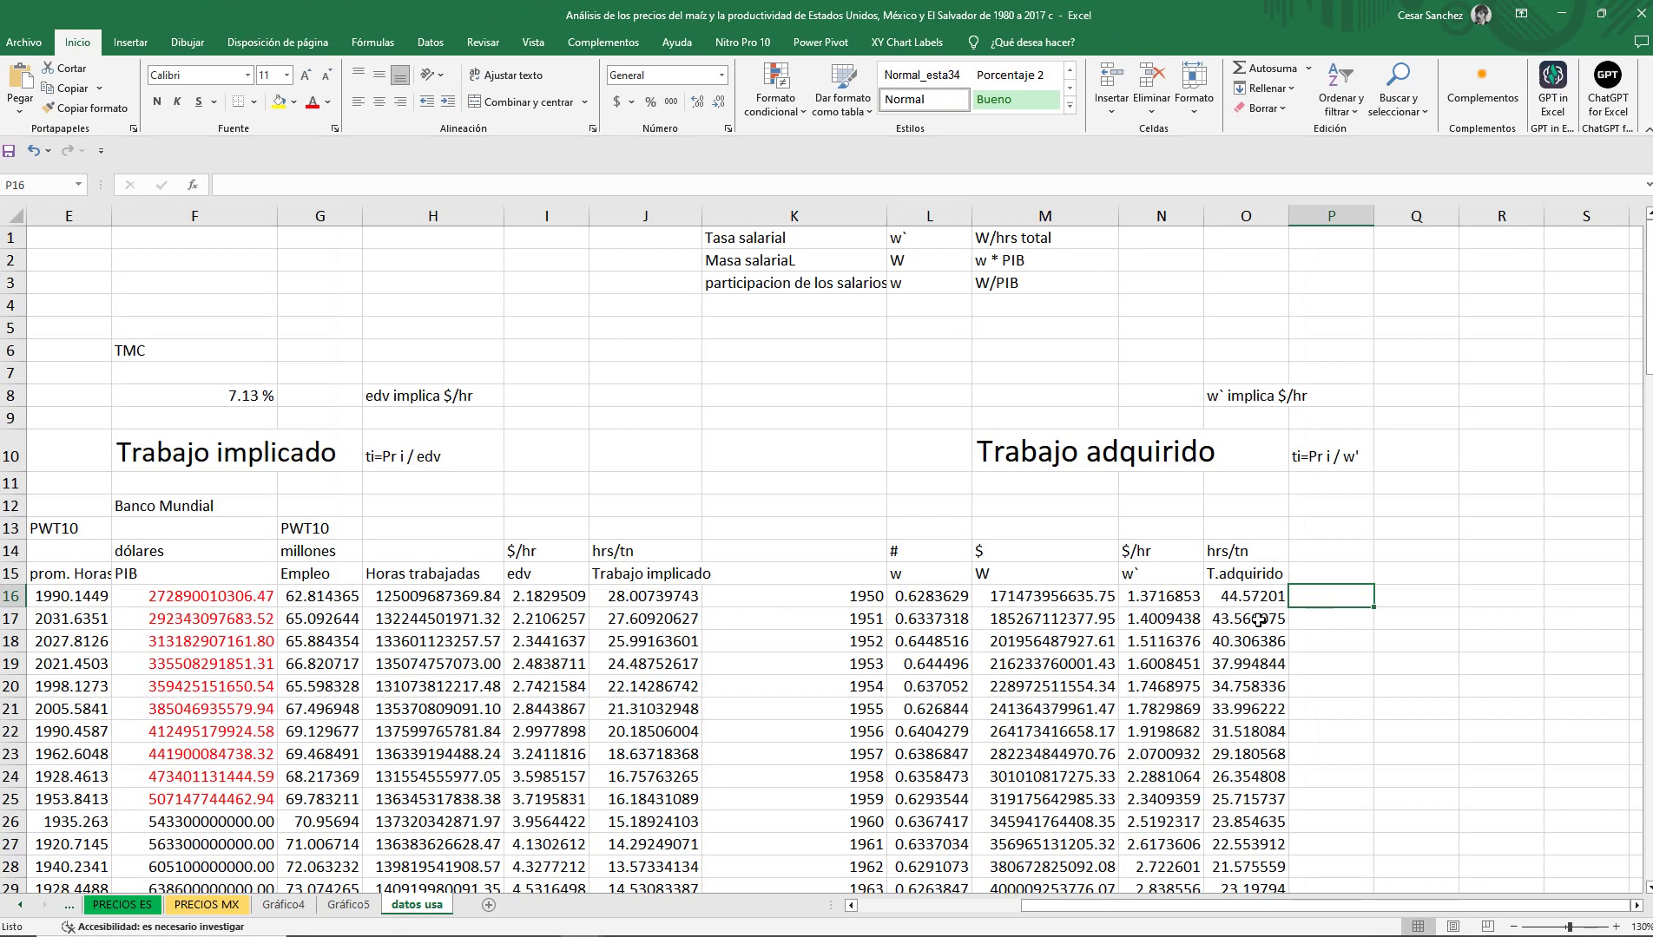
Return to Paint and capture the area holding equations 1, 2 and 3 with Herramienta Recortes.
left_click(710, 918)
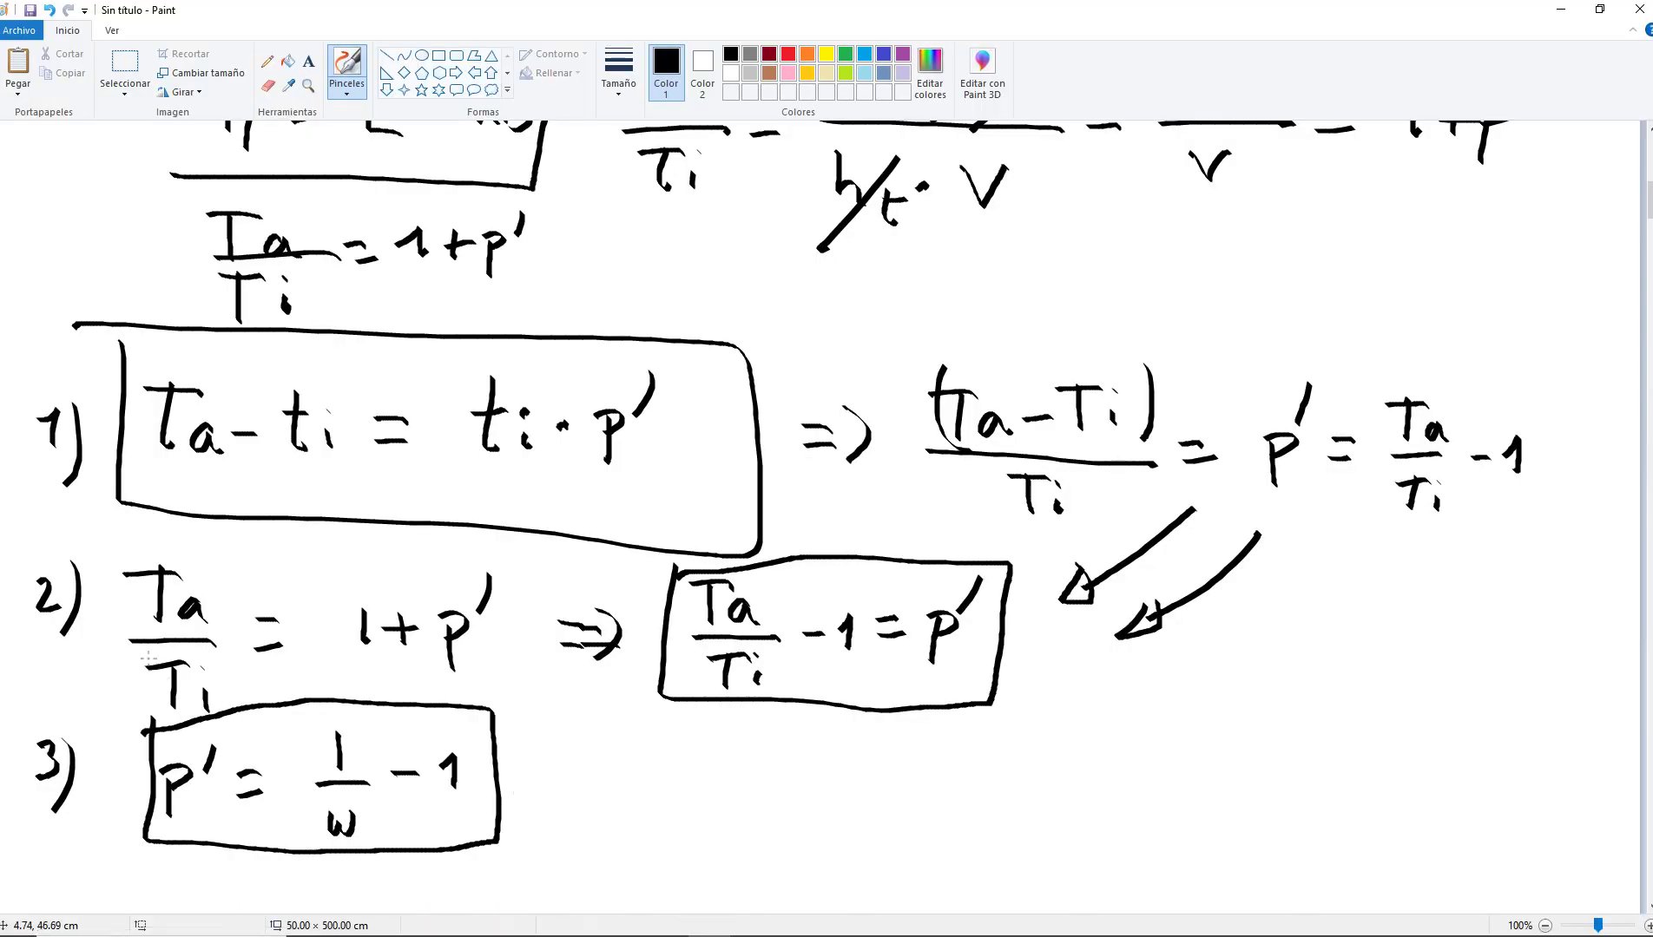
left_click(178, 920)
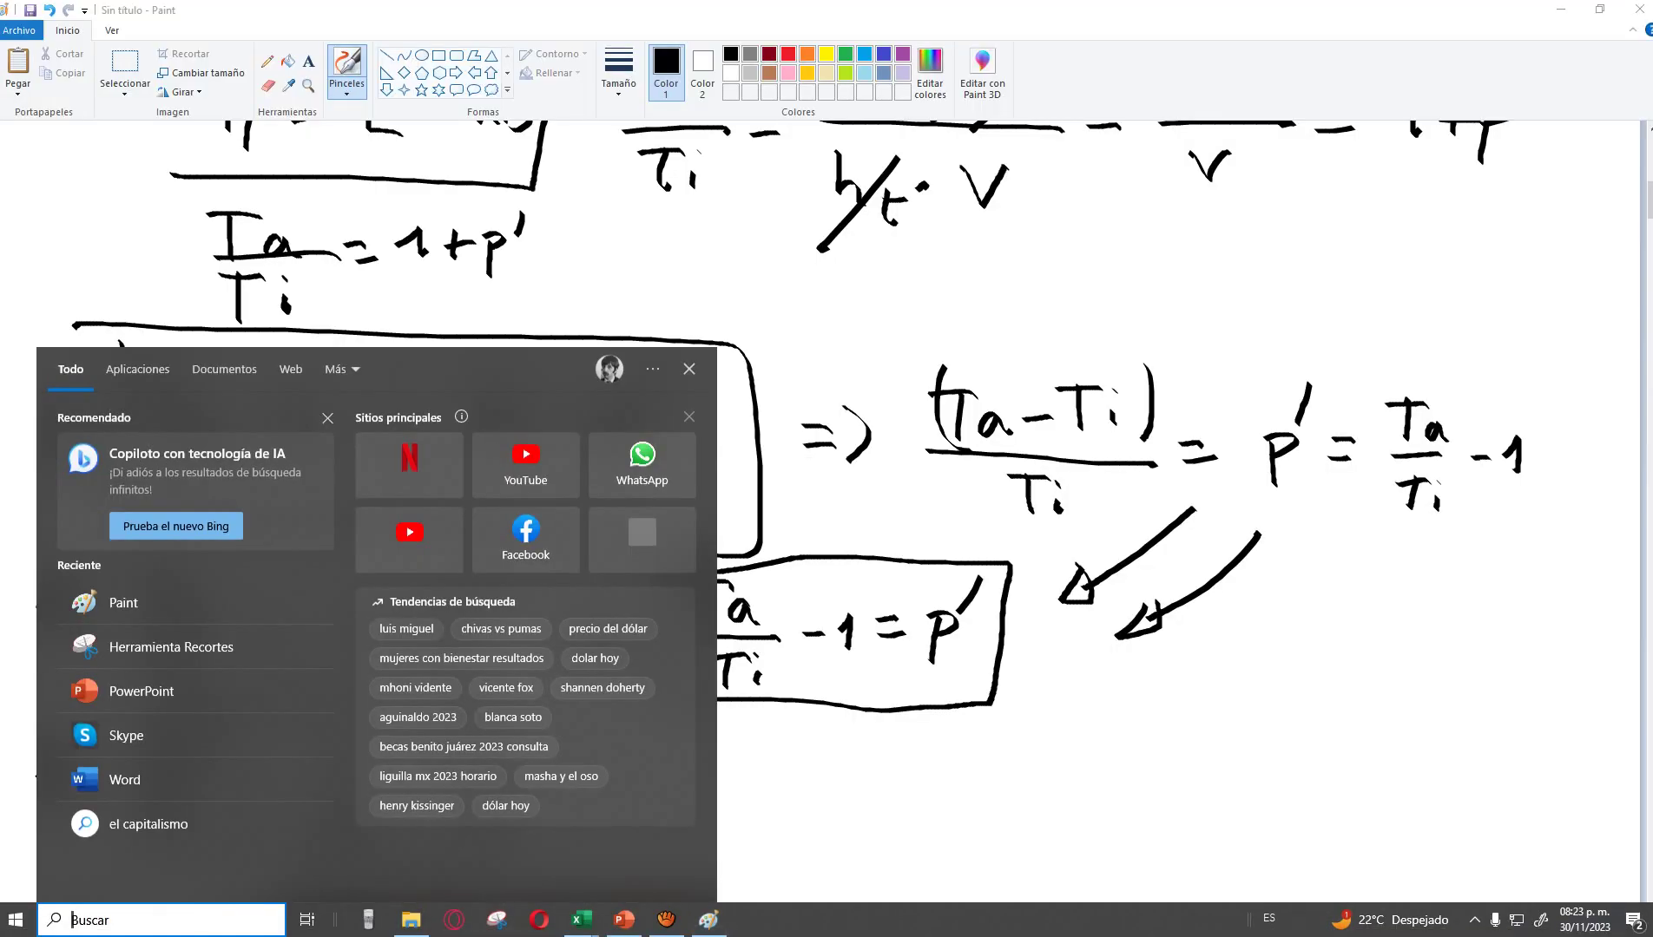
type("recorte")
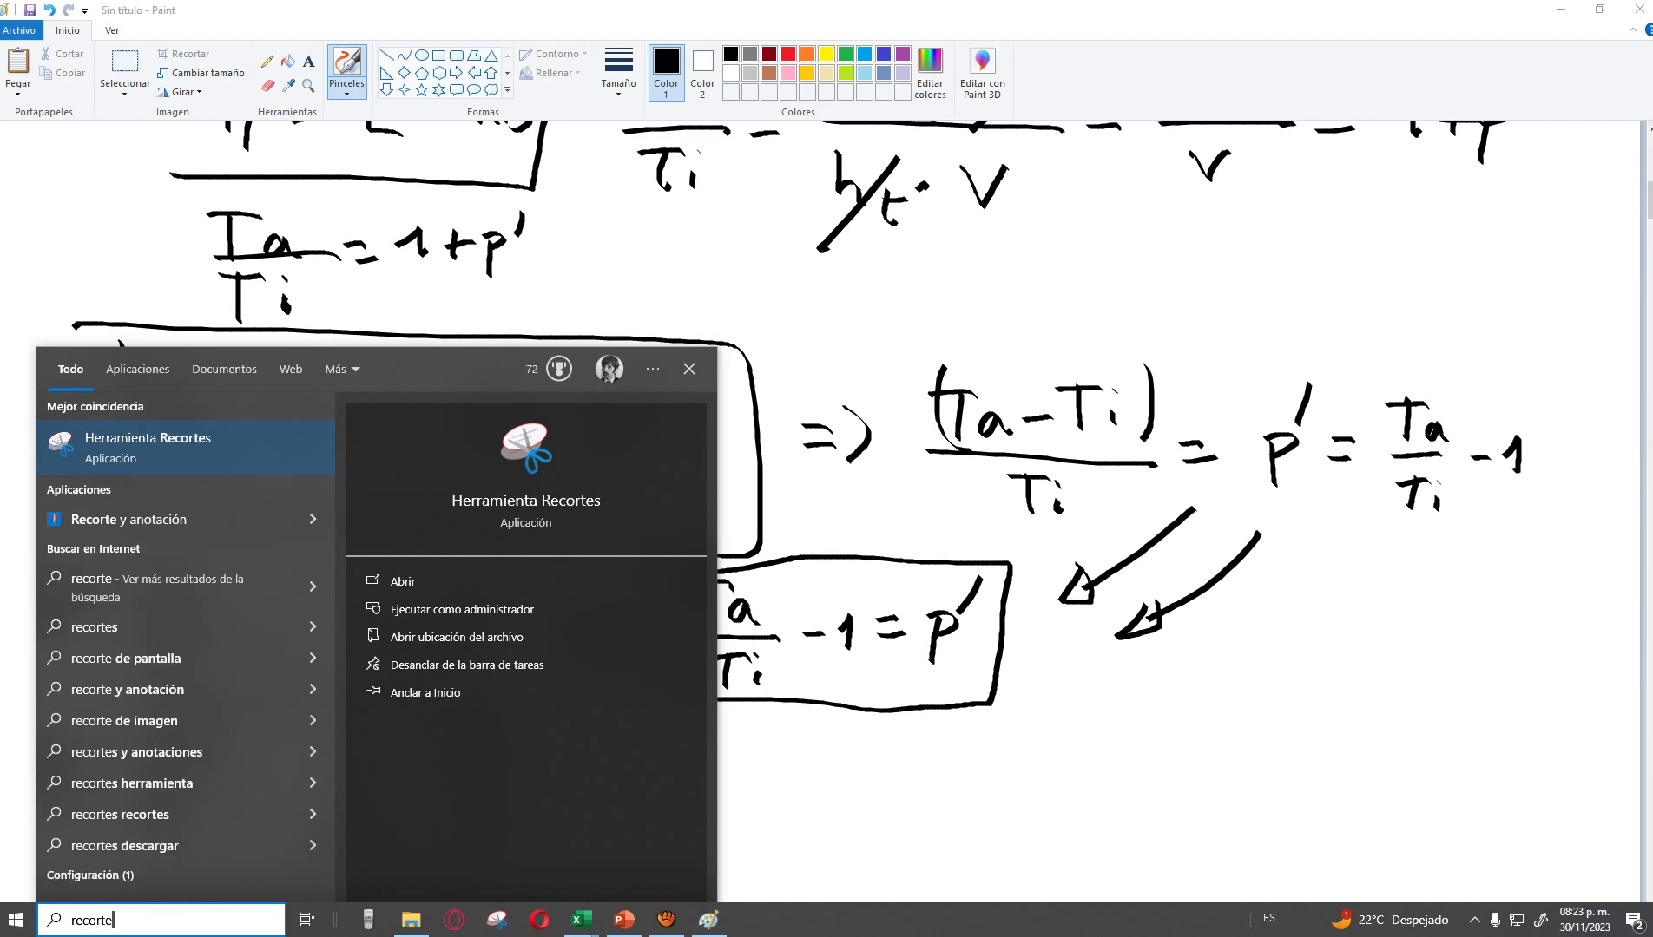
key("Return")
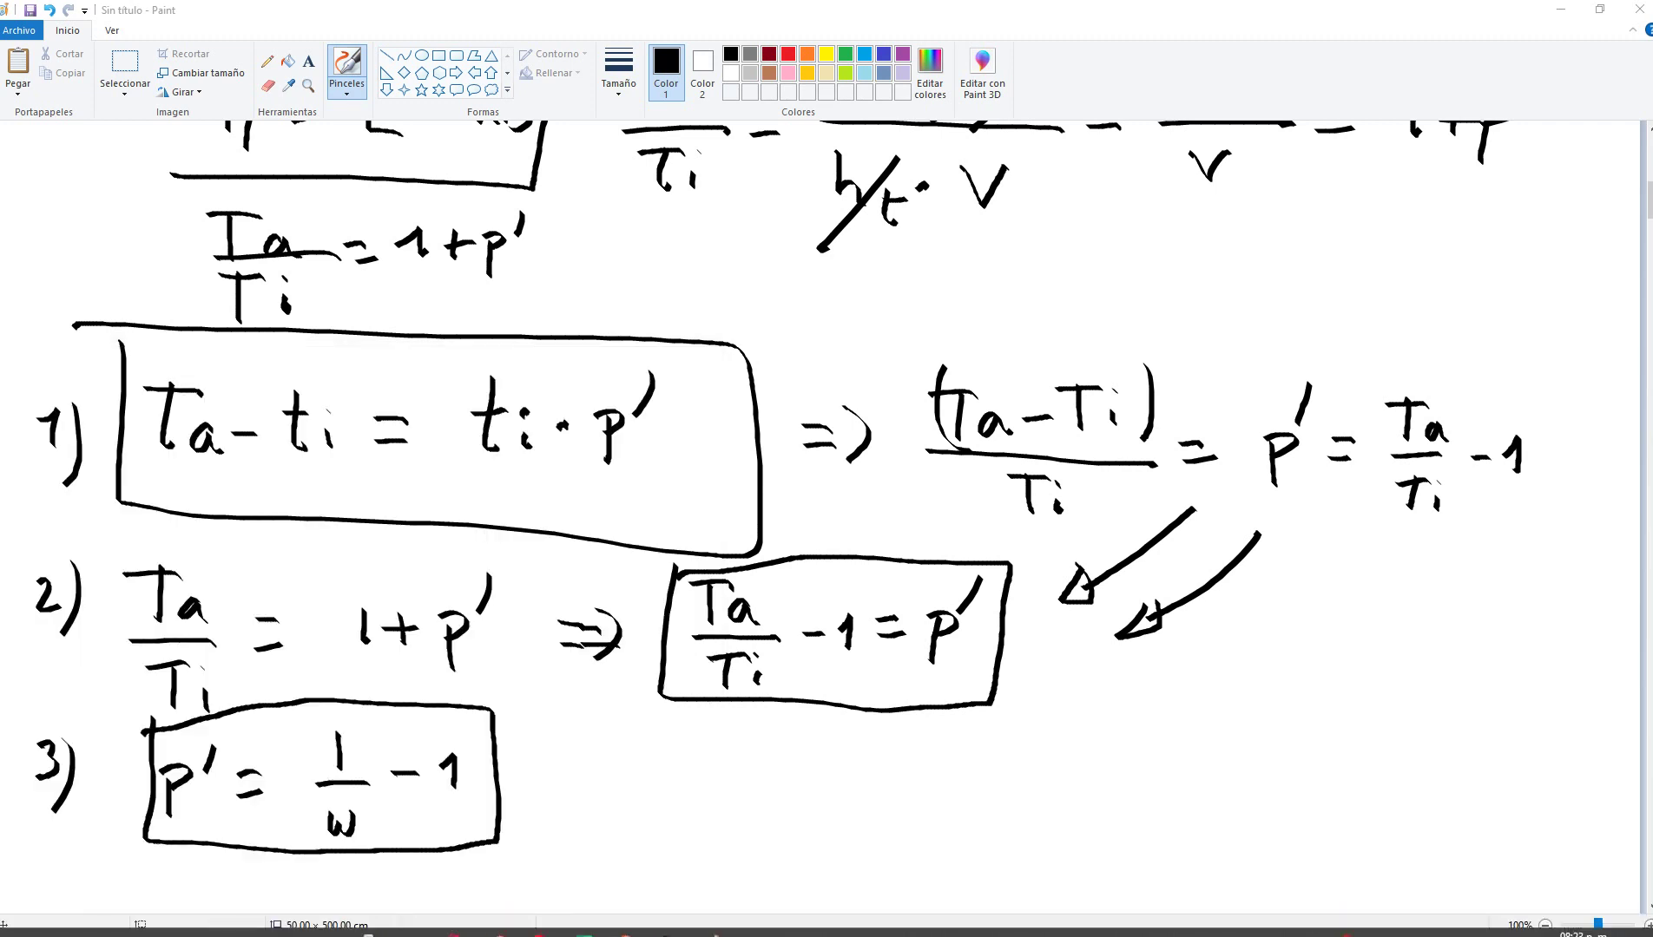
left_click(1271, 148)
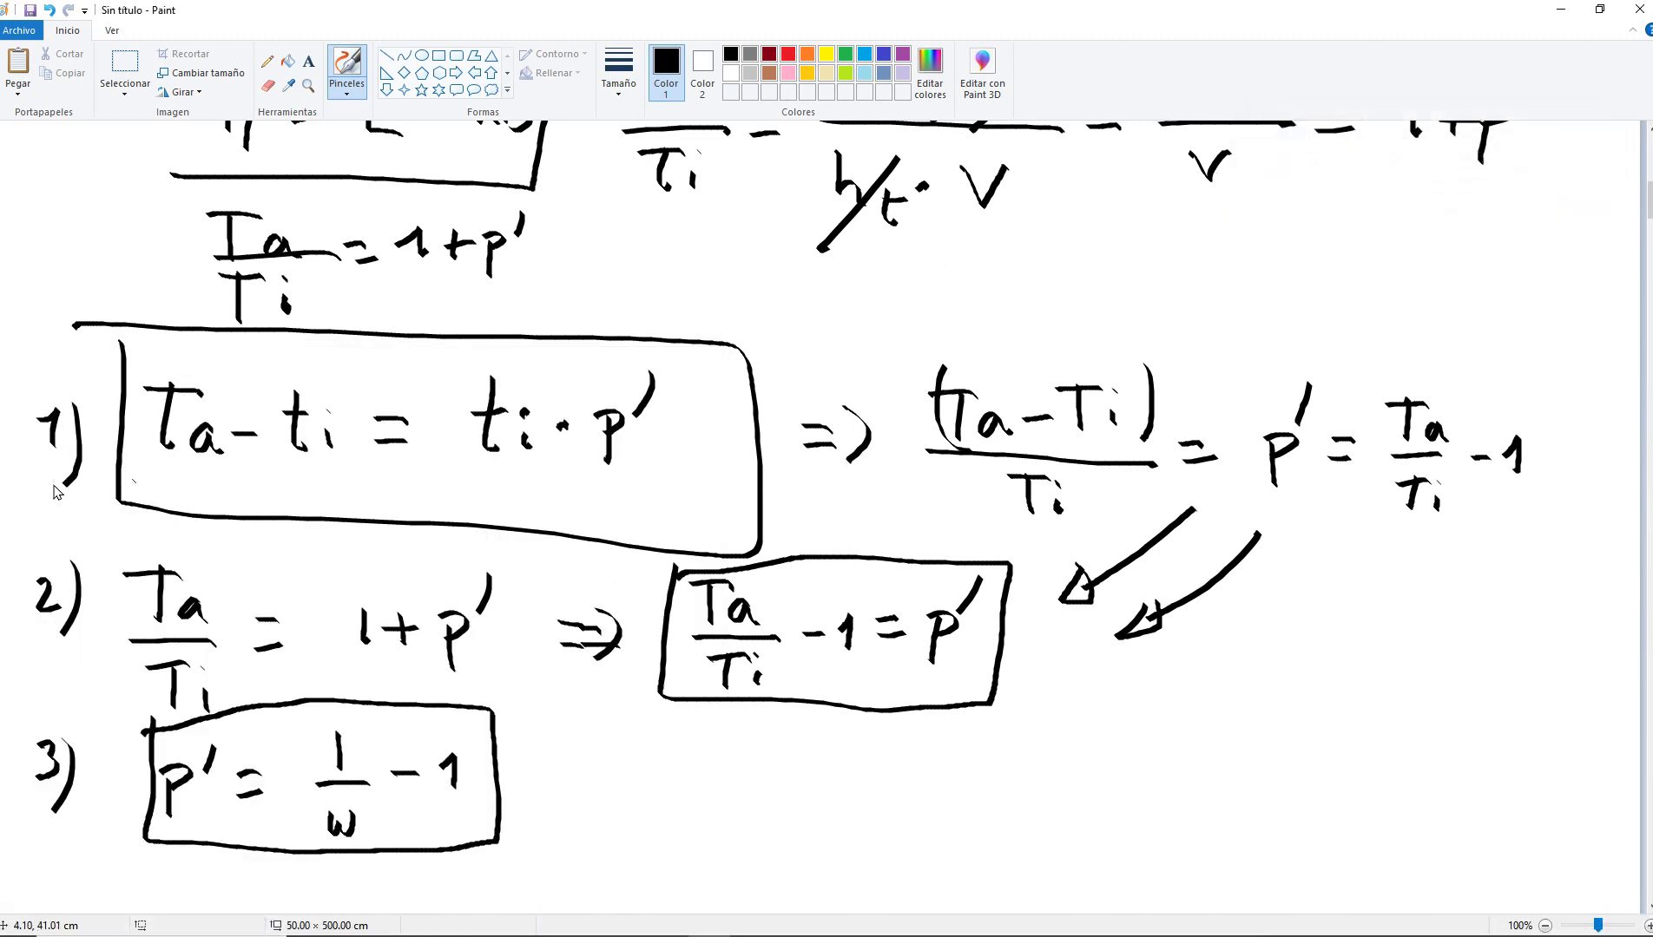
left_click_drag(35, 314, 1524, 862)
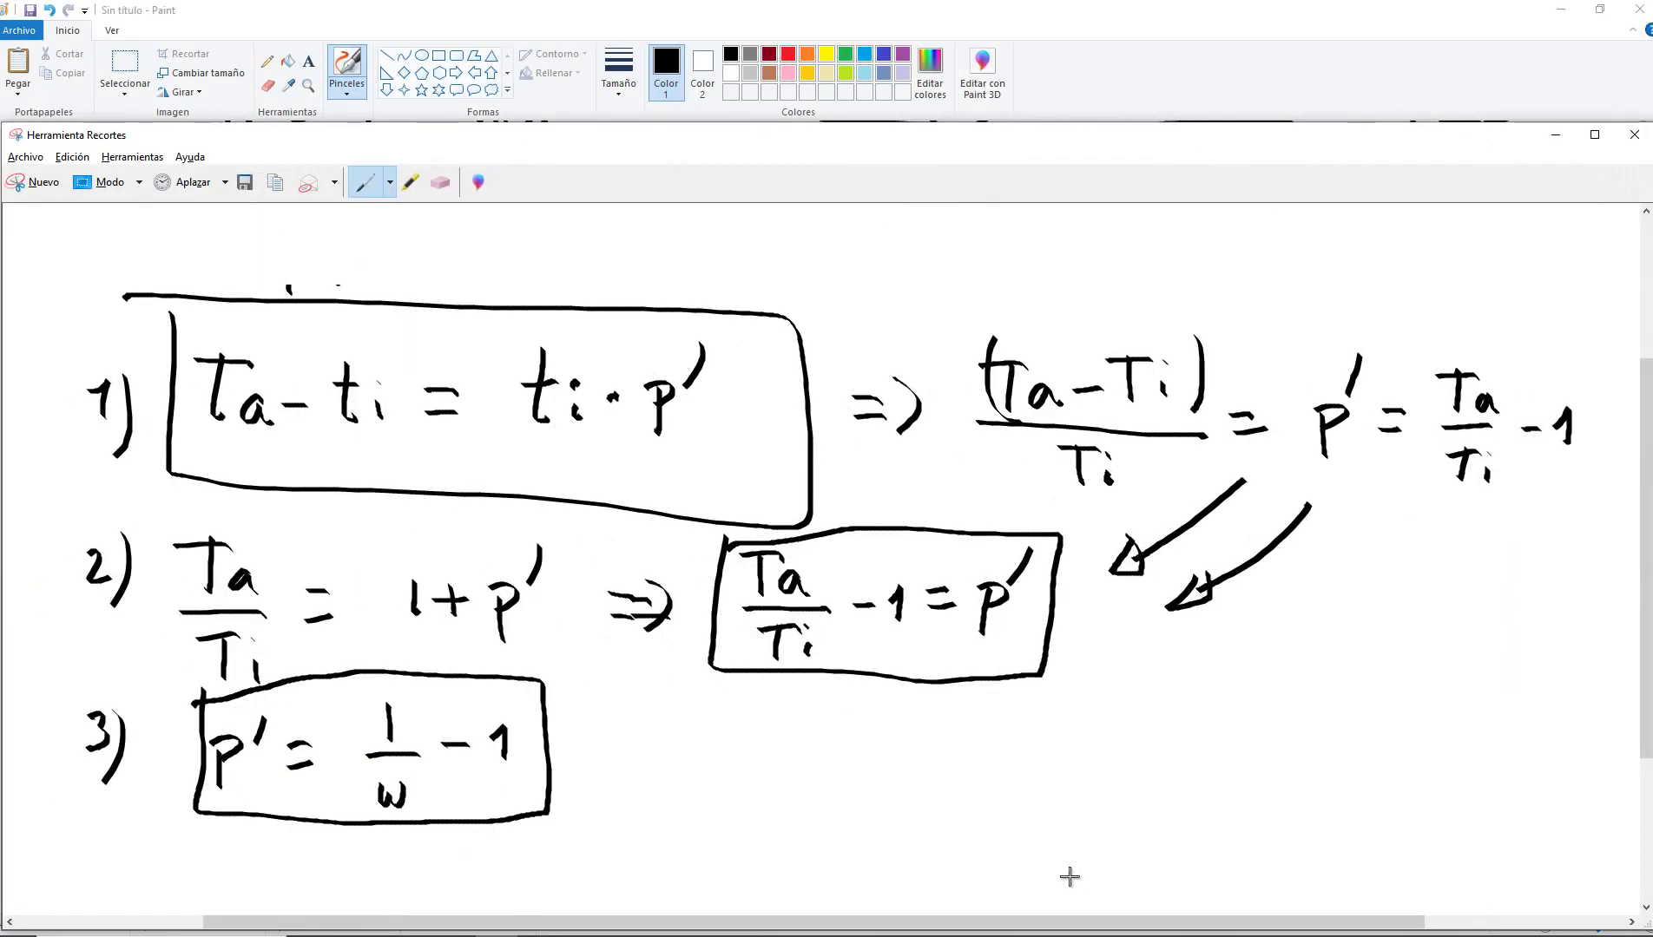
Switch to Excel and paste the captured equations into the datos usa sheet at cell I1.
key("alt+Tab")
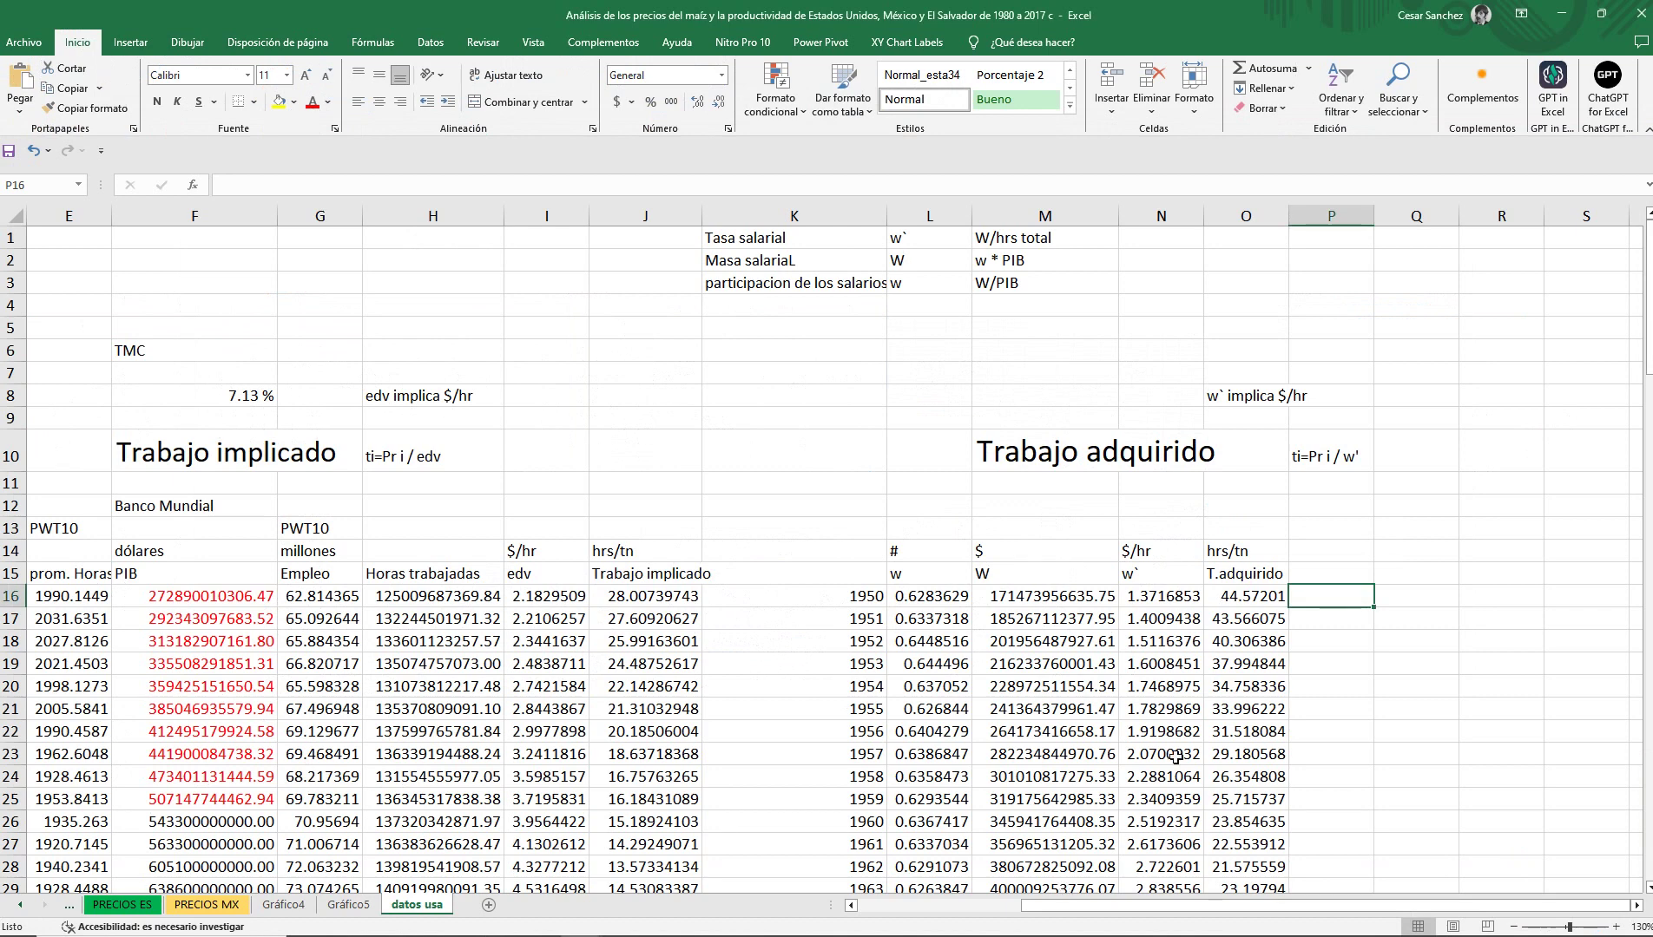
left_click(567, 245)
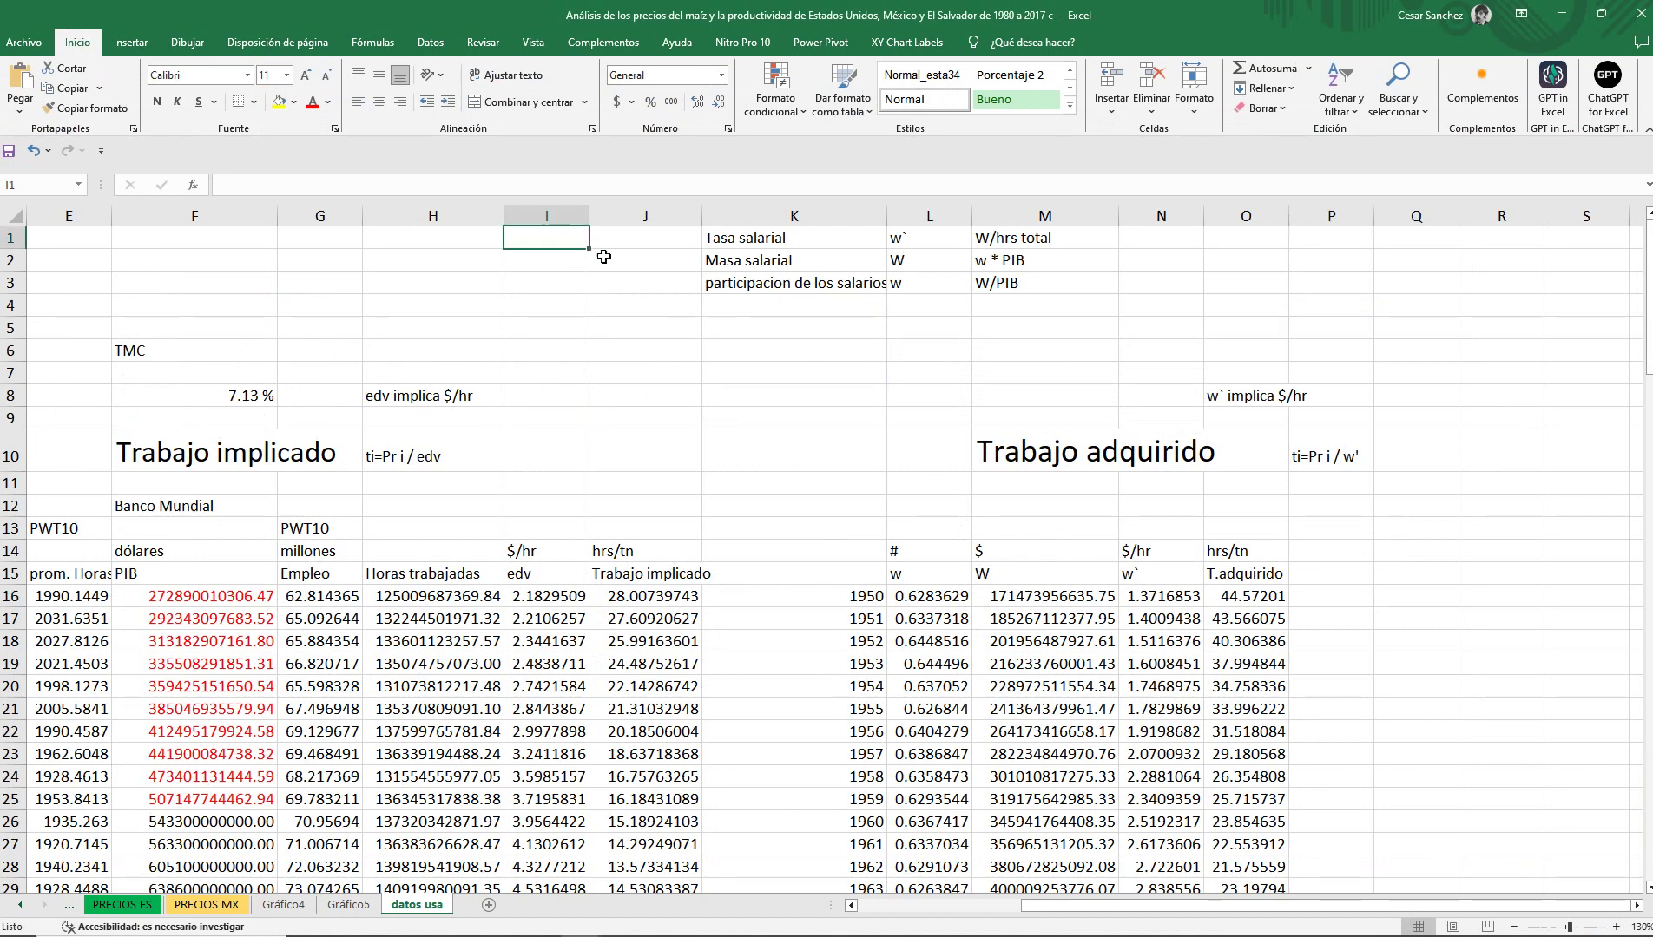
key("ctrl+v")
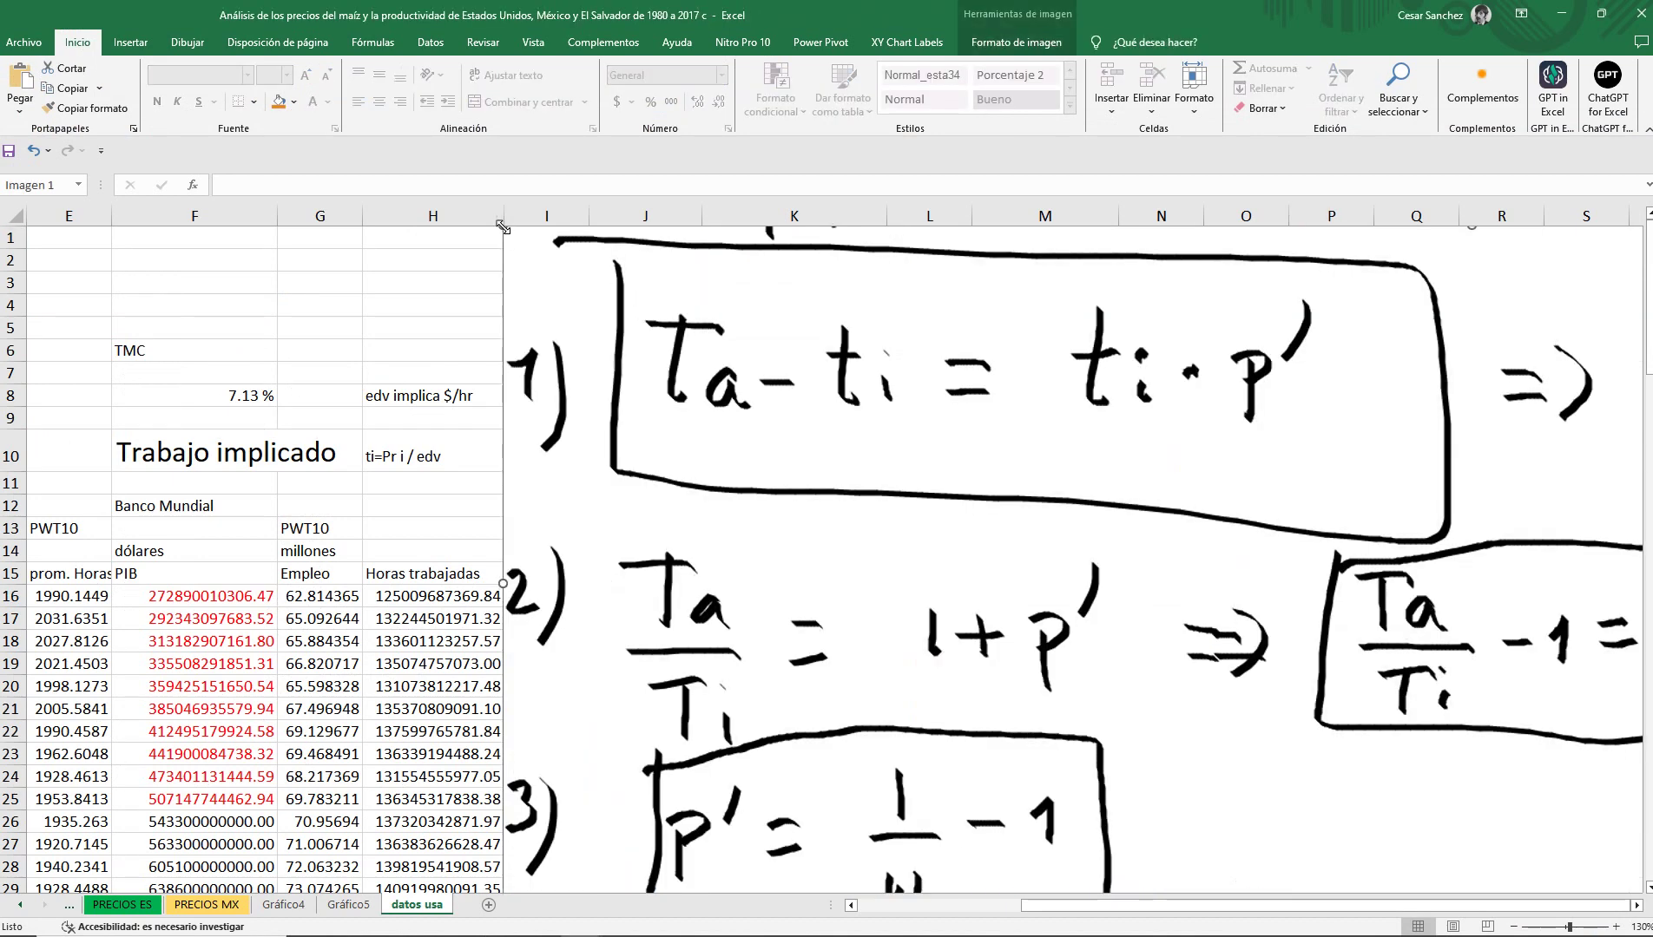
Shrink the pasted equations image and place it over columns E to K, just above the data headers.
left_click_drag(505, 228, 1176, 452)
scroll(1163, 391, "down", 1)
left_click_drag(1231, 658, 209, 492)
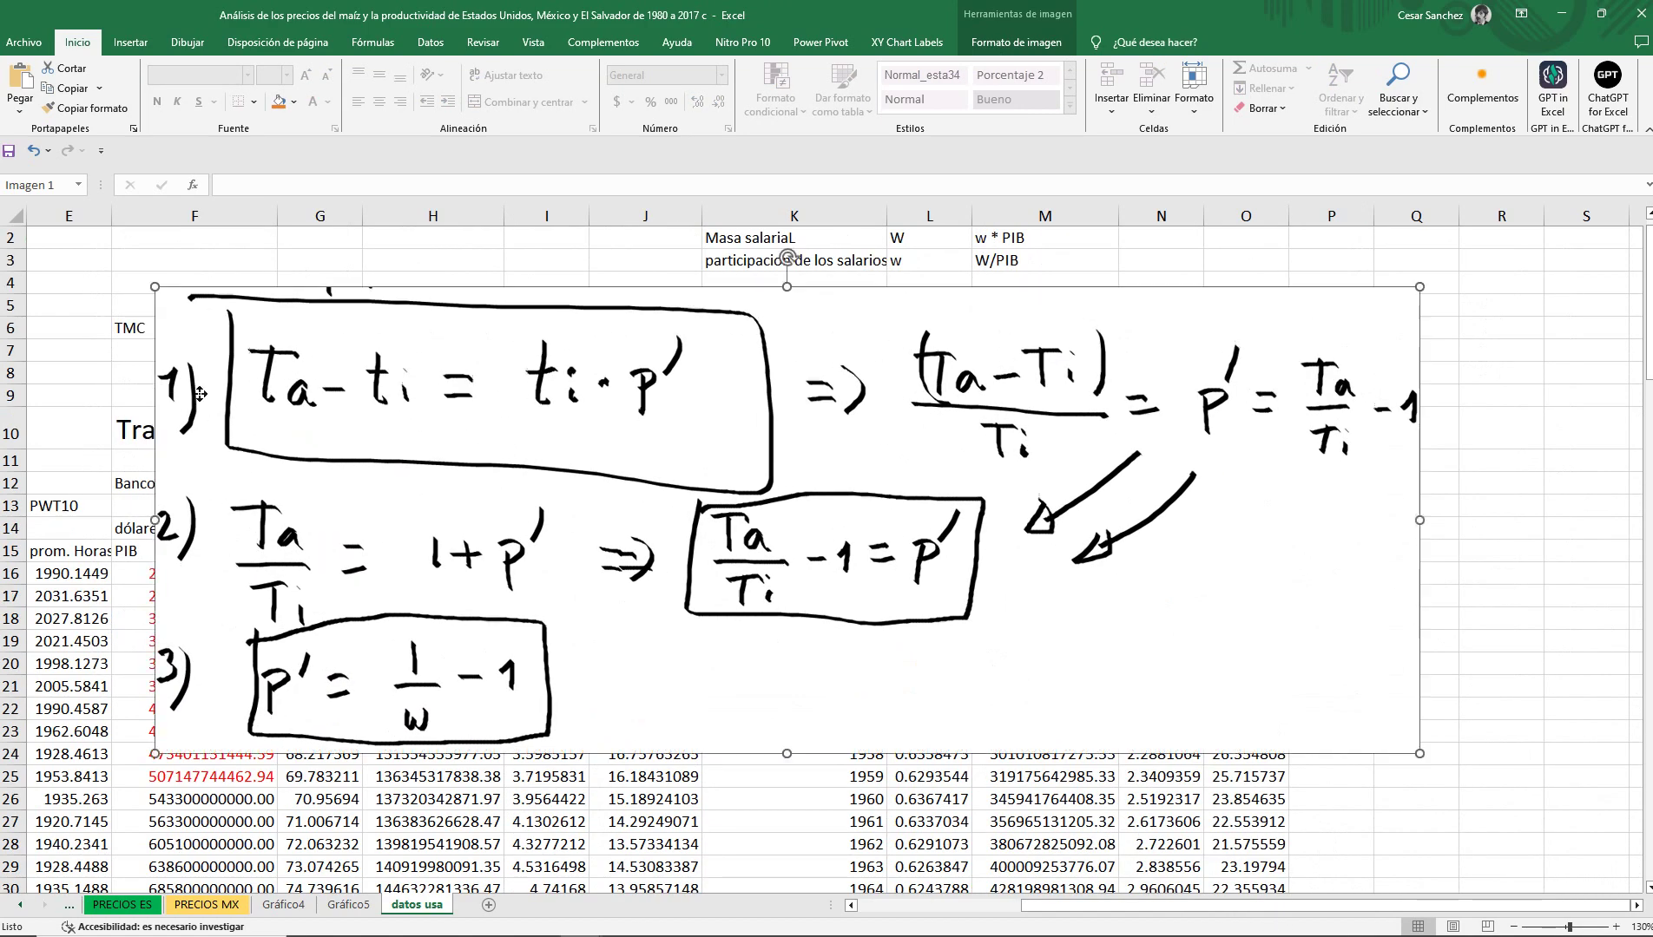
left_click_drag(155, 286, 632, 463)
left_click_drag(678, 599, 152, 326)
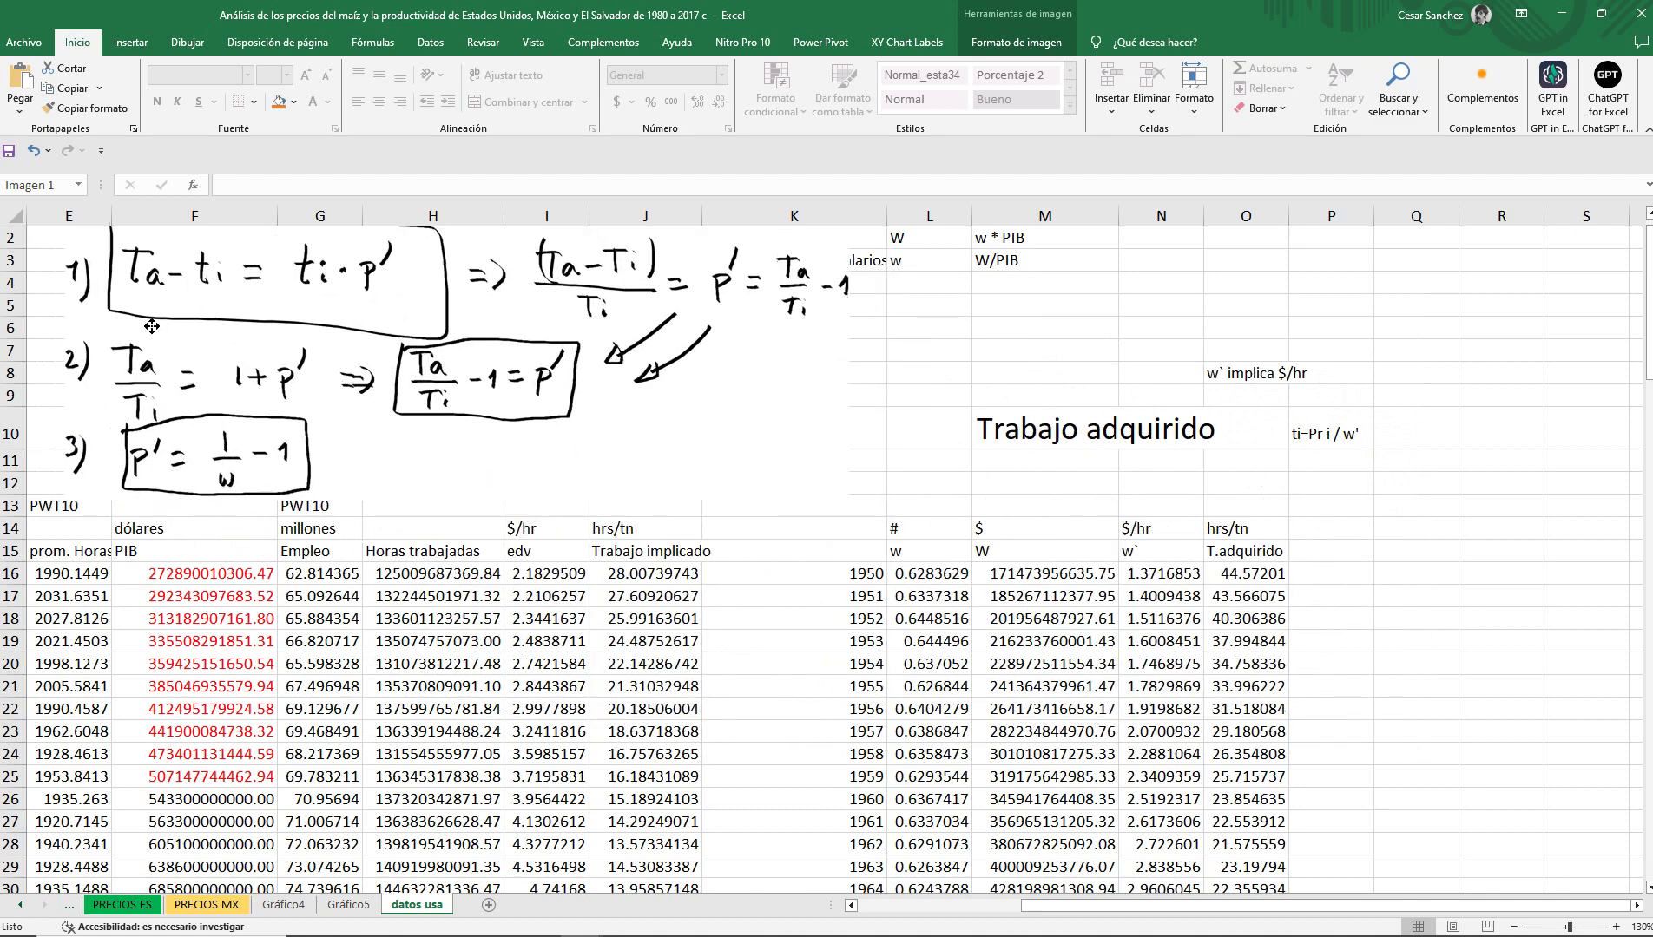
Label the column beside T.adquirido as p` in cell P15.
left_click(1324, 571)
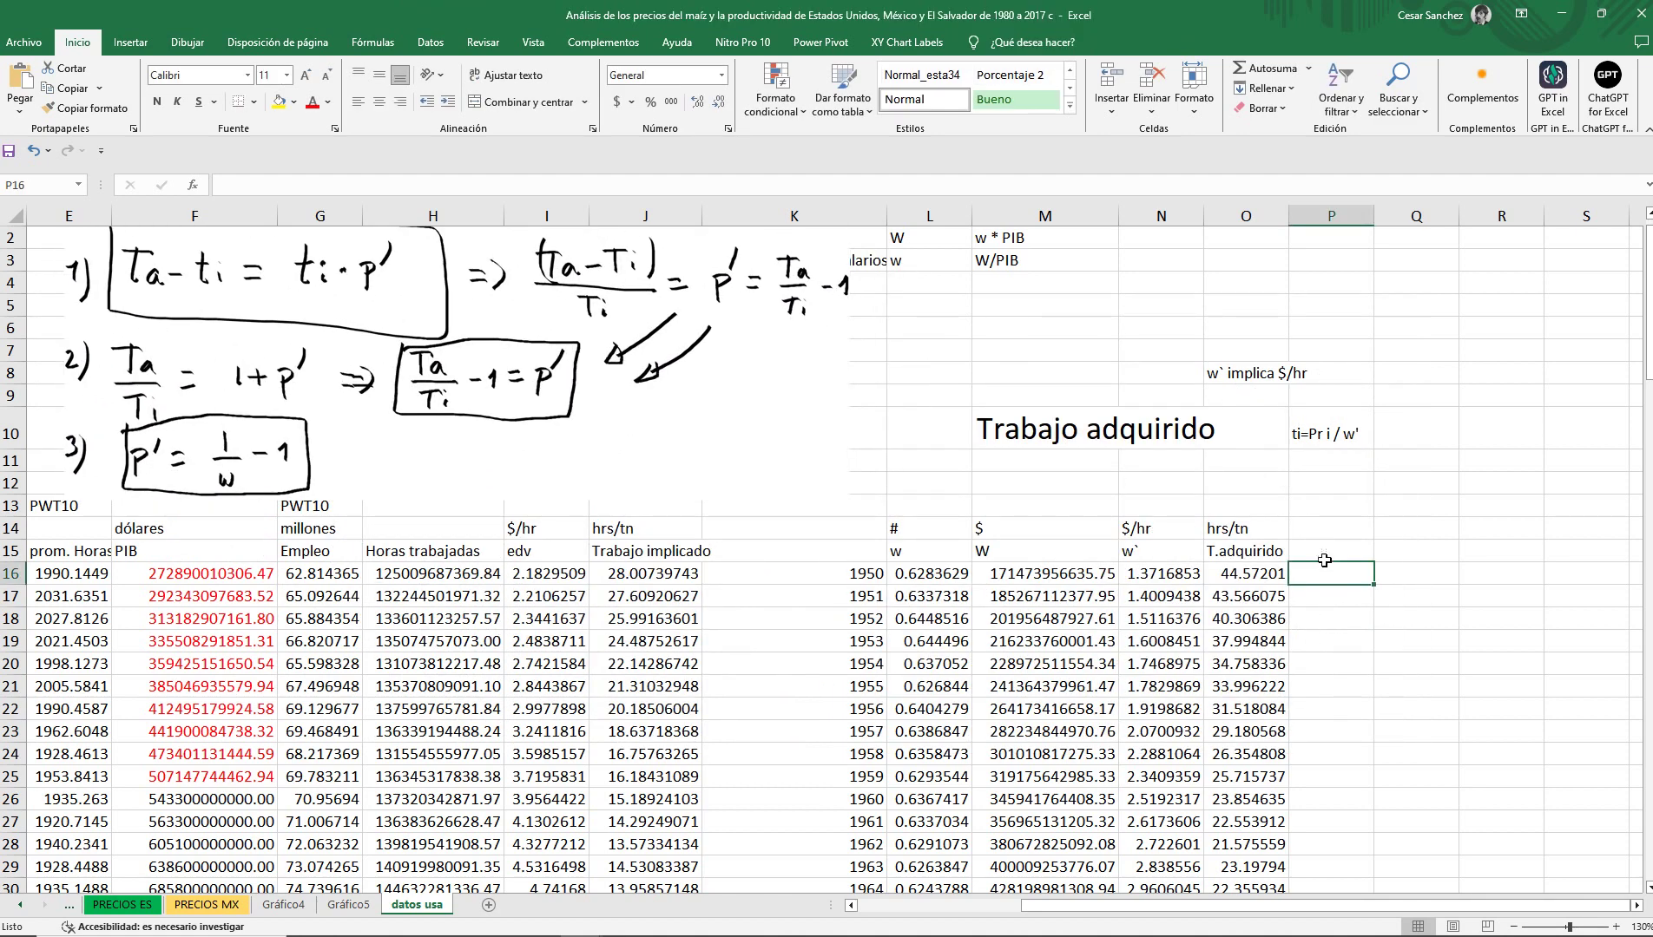
key("Up")
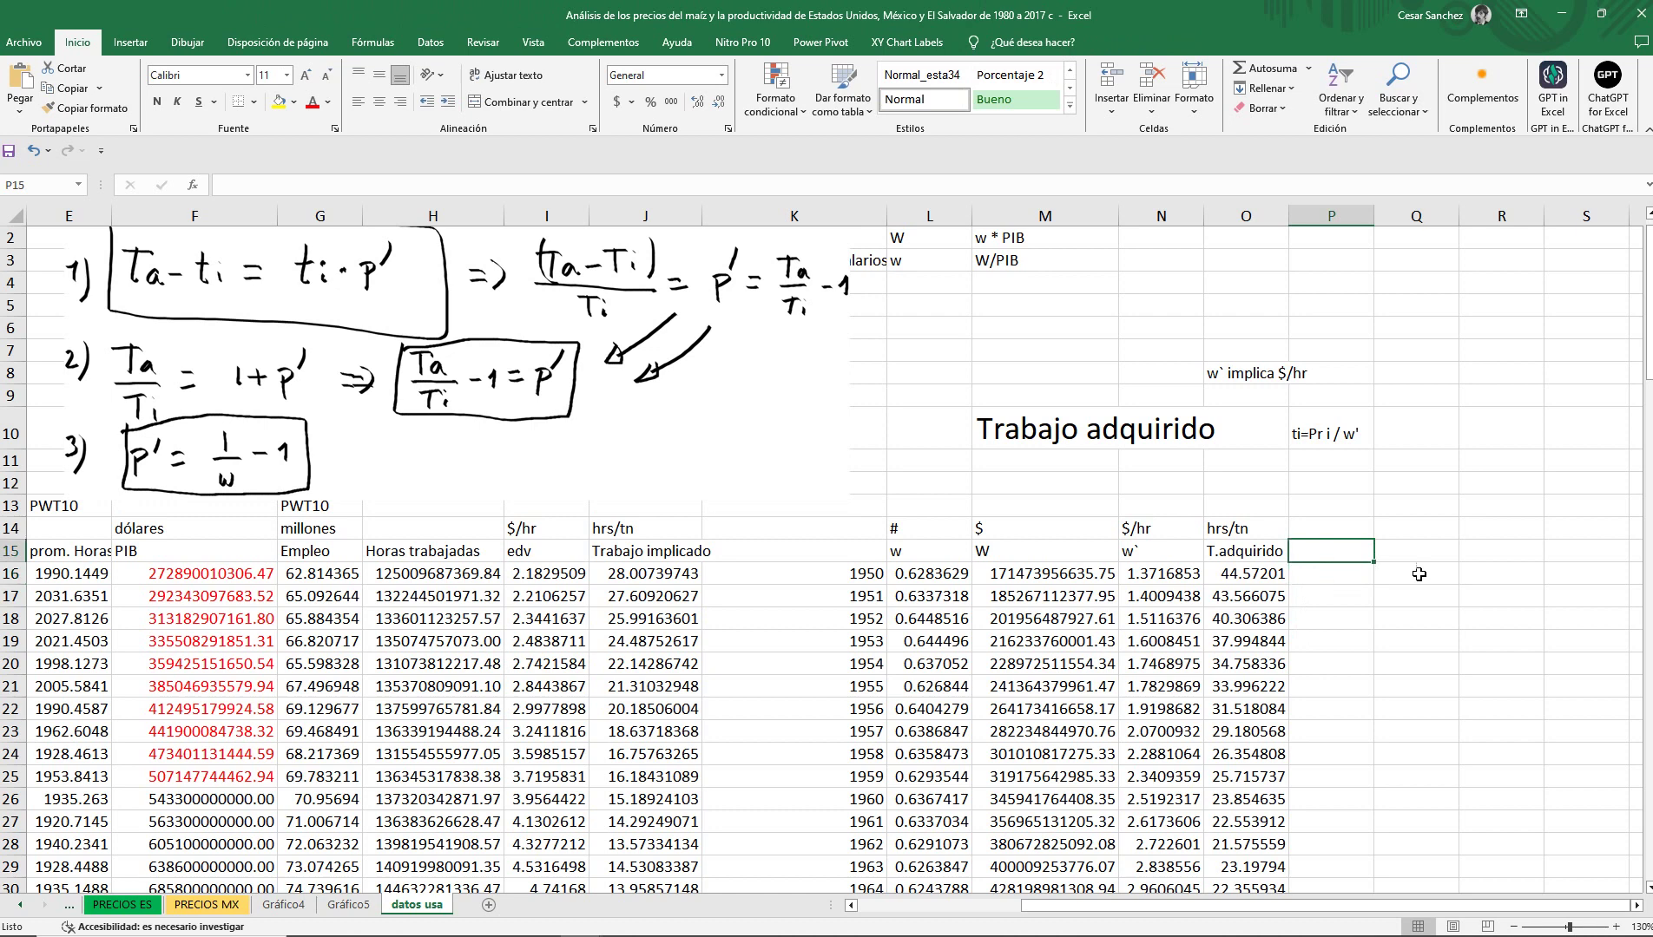
type("p")
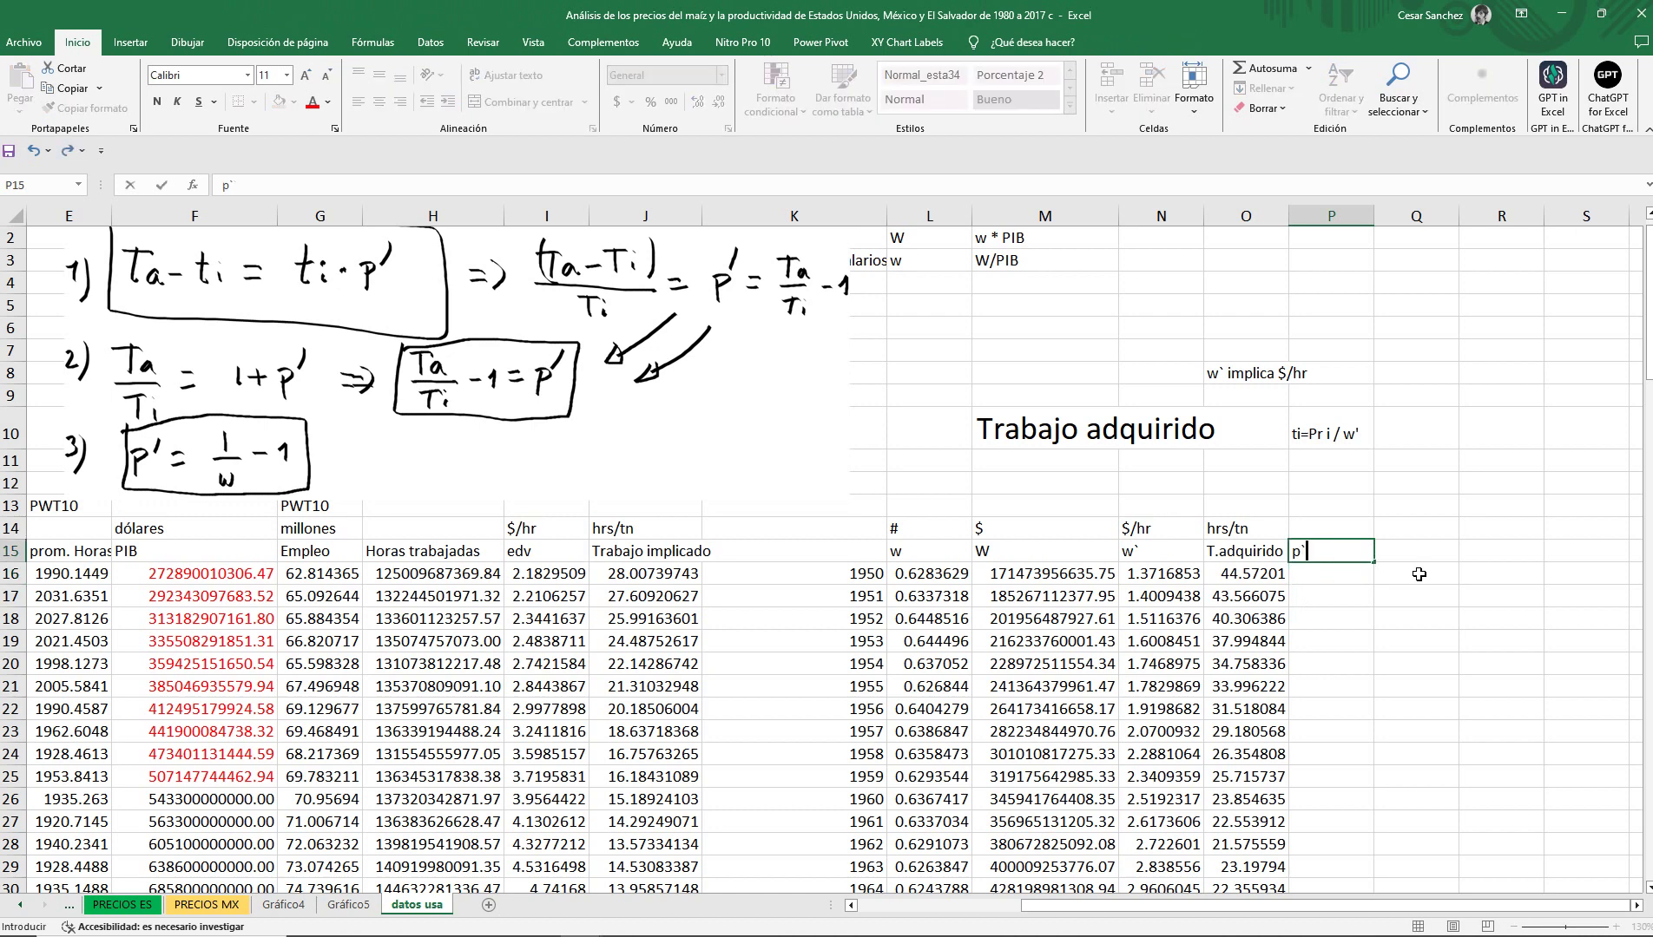
key("Return")
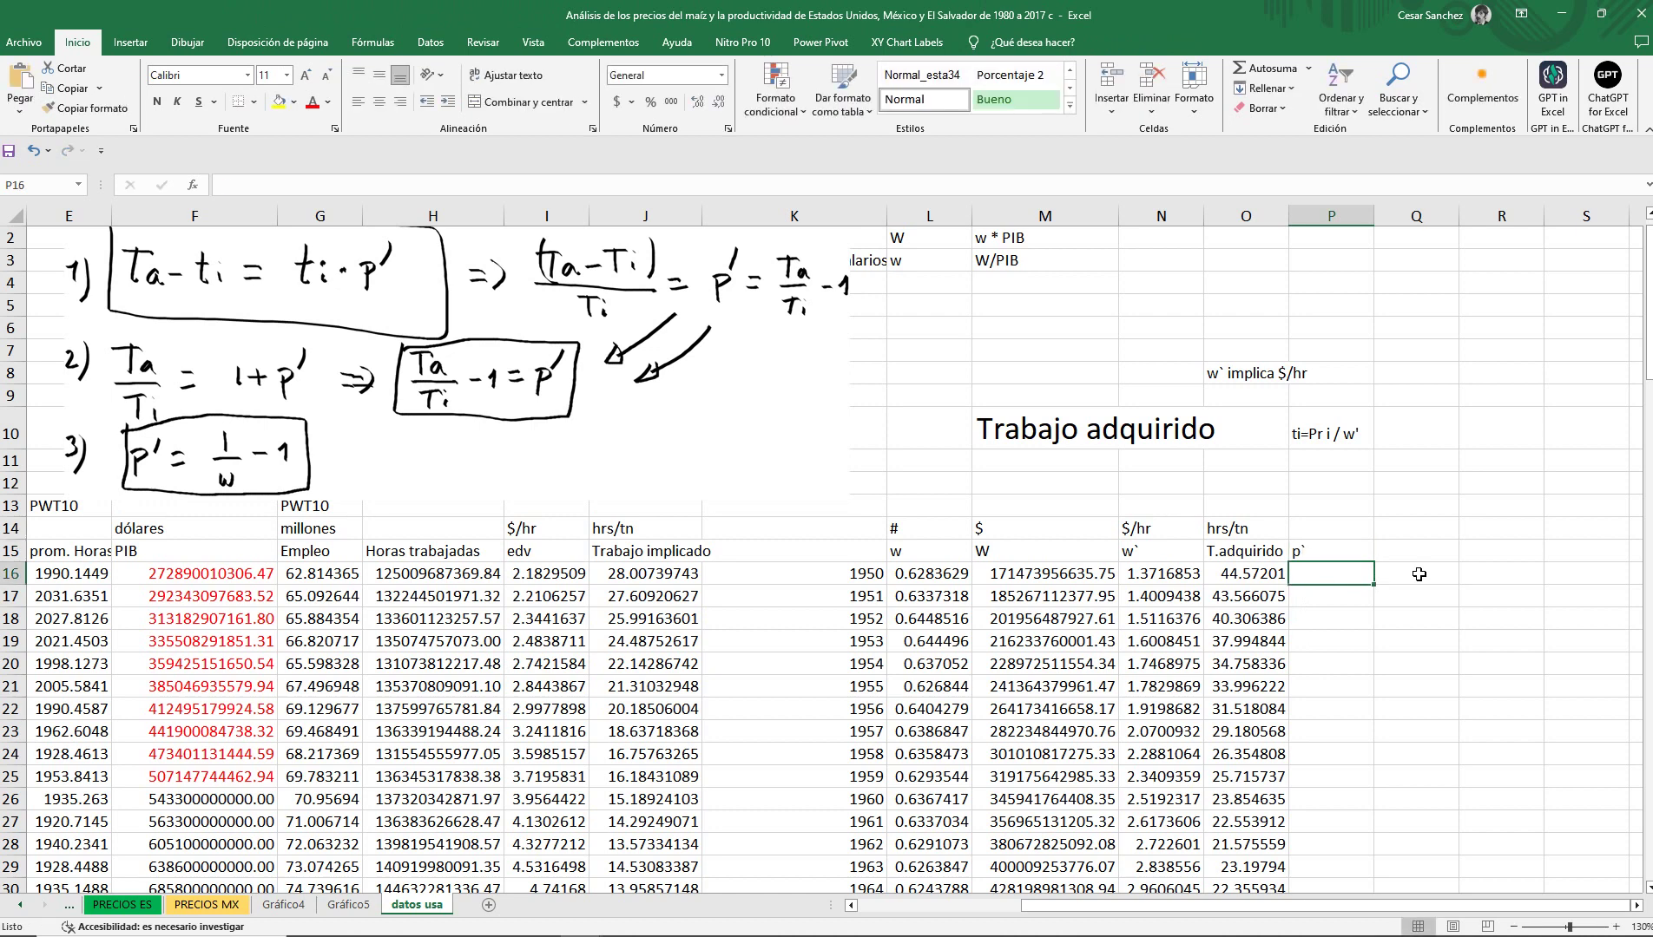
Enter the formula +(1/L16)-1 in P16 to calculate p` for 1950 from the wage share w.
type("+")
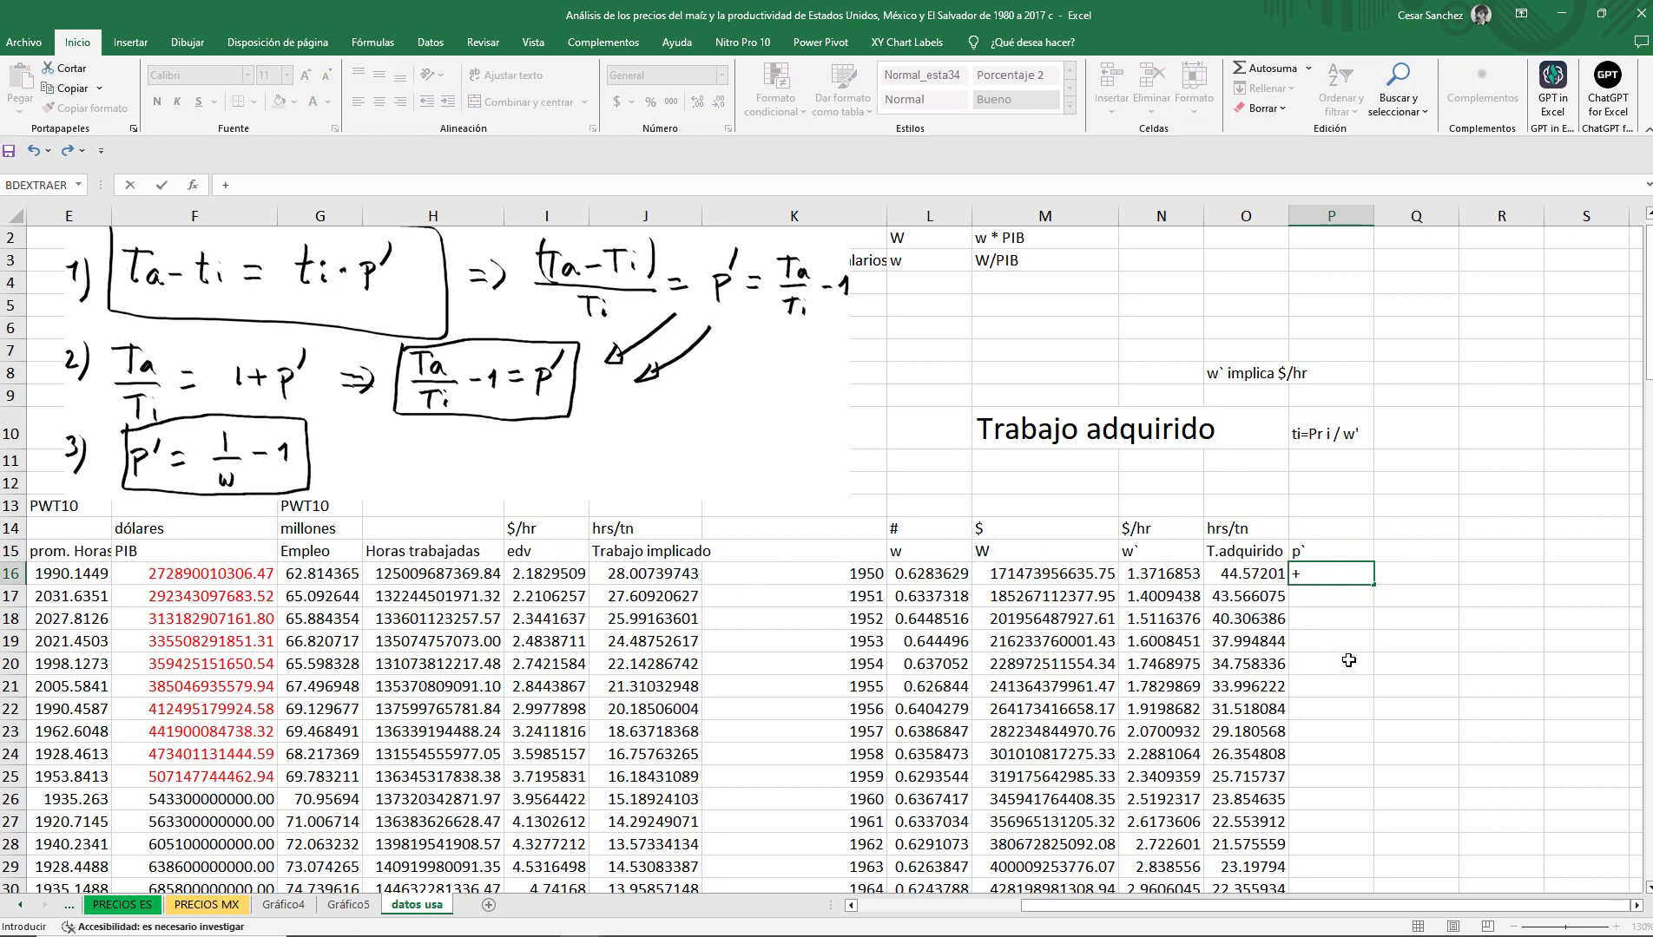
type("1/")
left_click(911, 581)
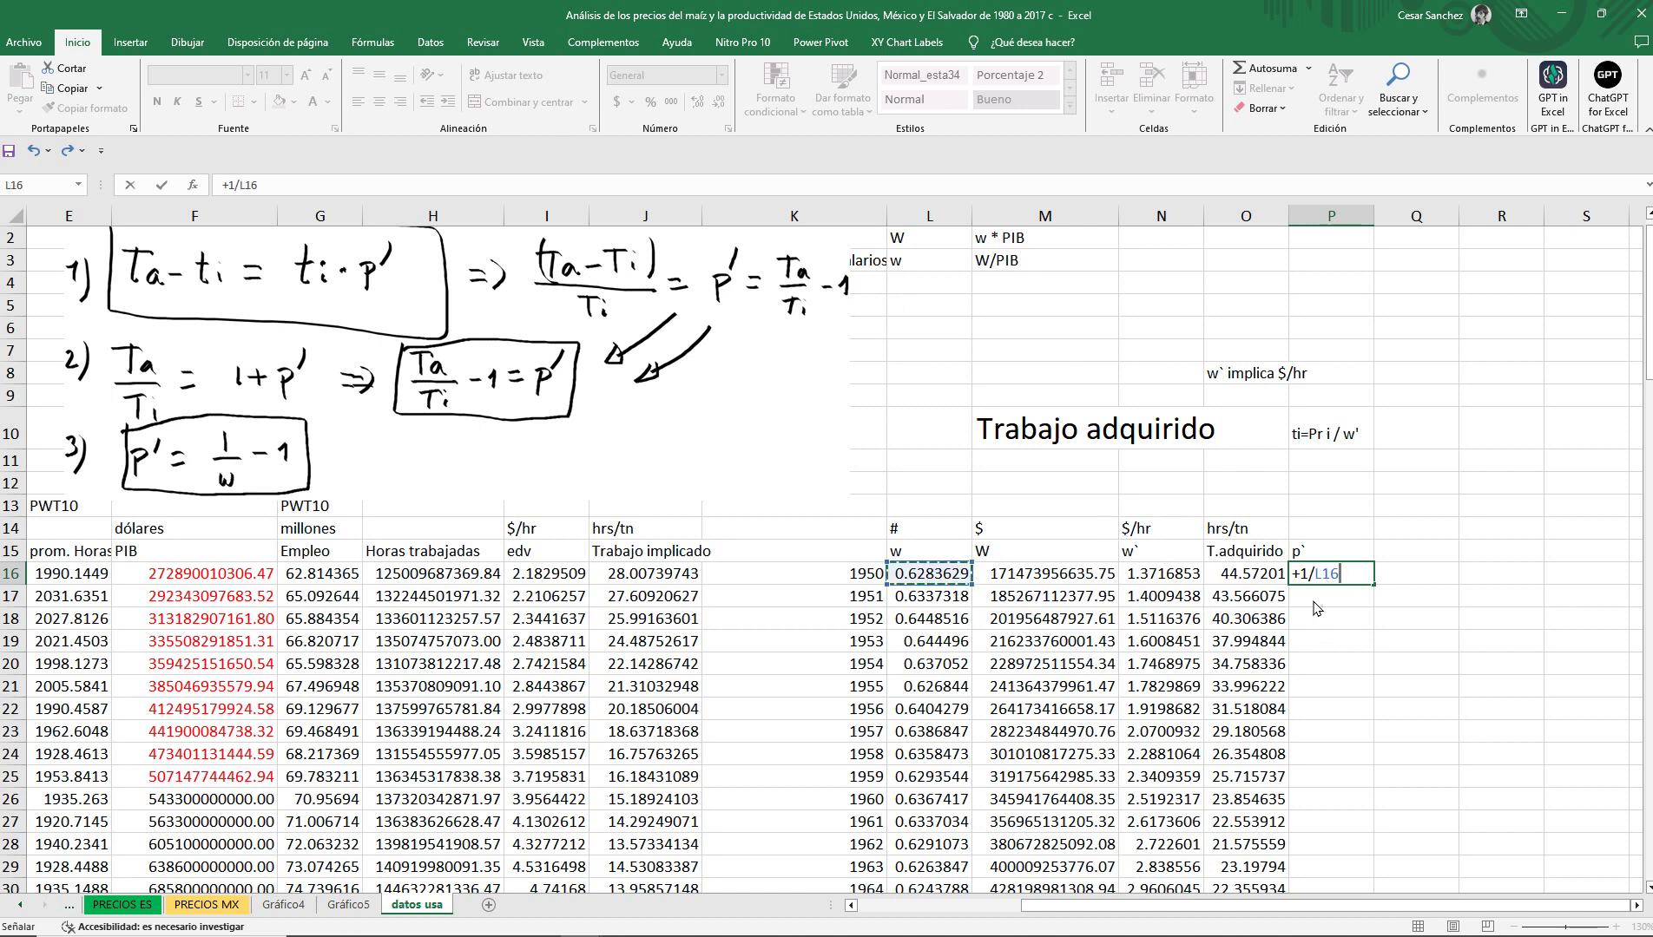
left_click(1301, 575)
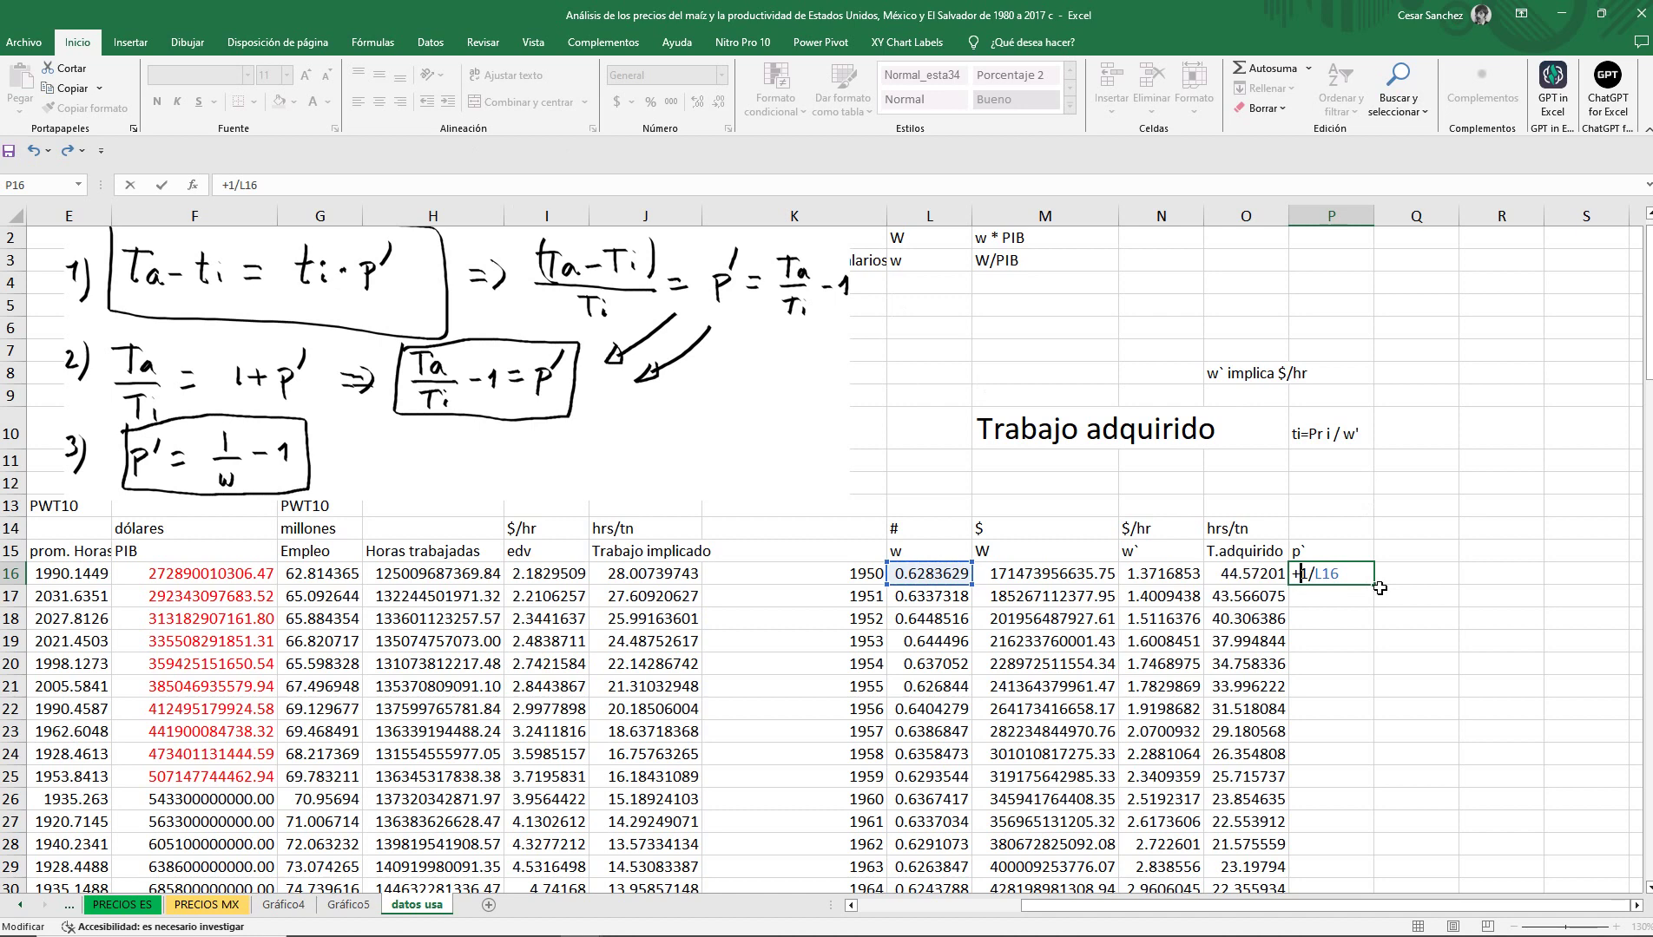
type("(")
left_click(1354, 574)
type(")-1")
key("Return")
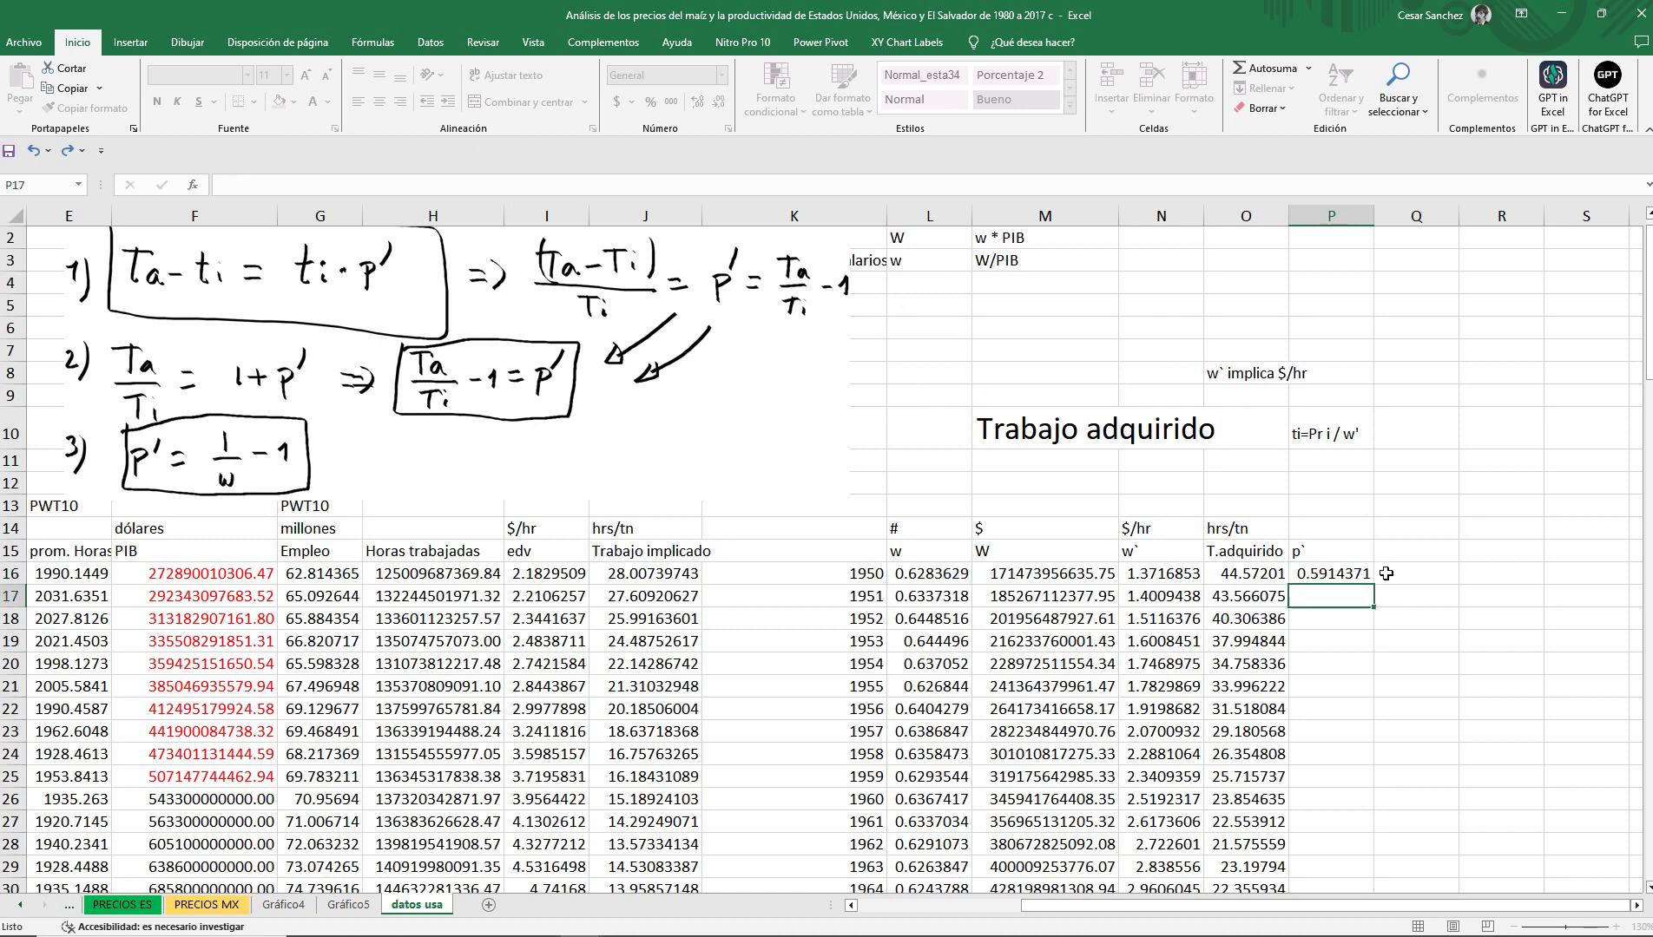
Fill the p` formula from P16 down through the 2023 row and check the column's values.
left_click(1329, 576)
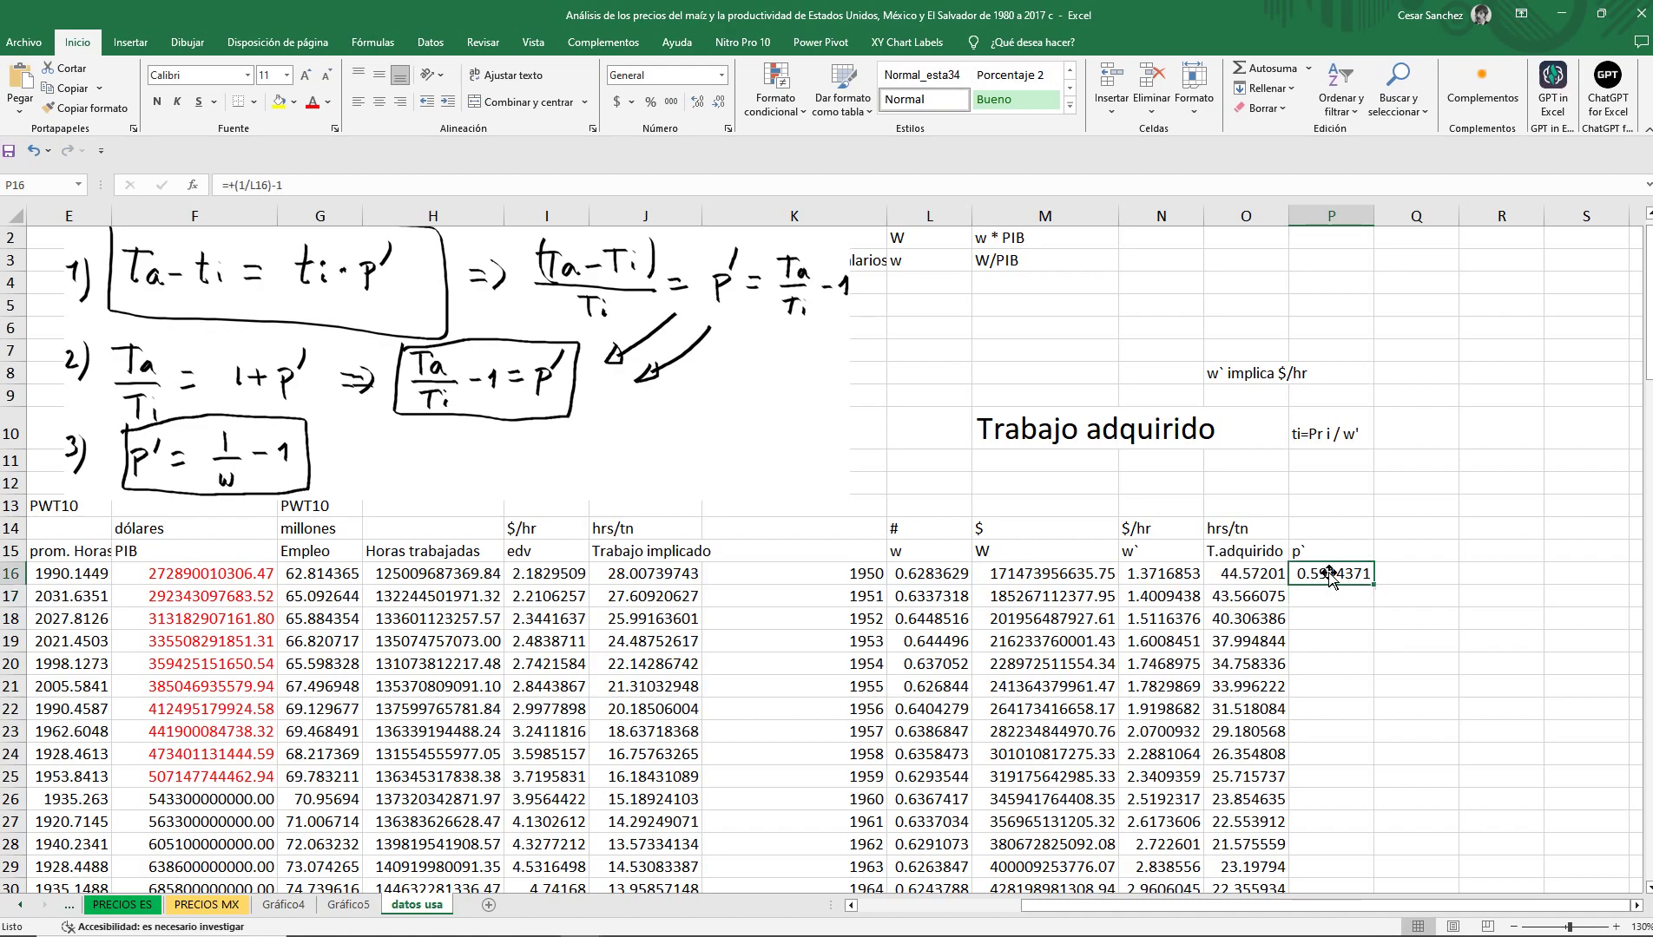
double_click(1374, 583)
scroll(1380, 694, "down", 11)
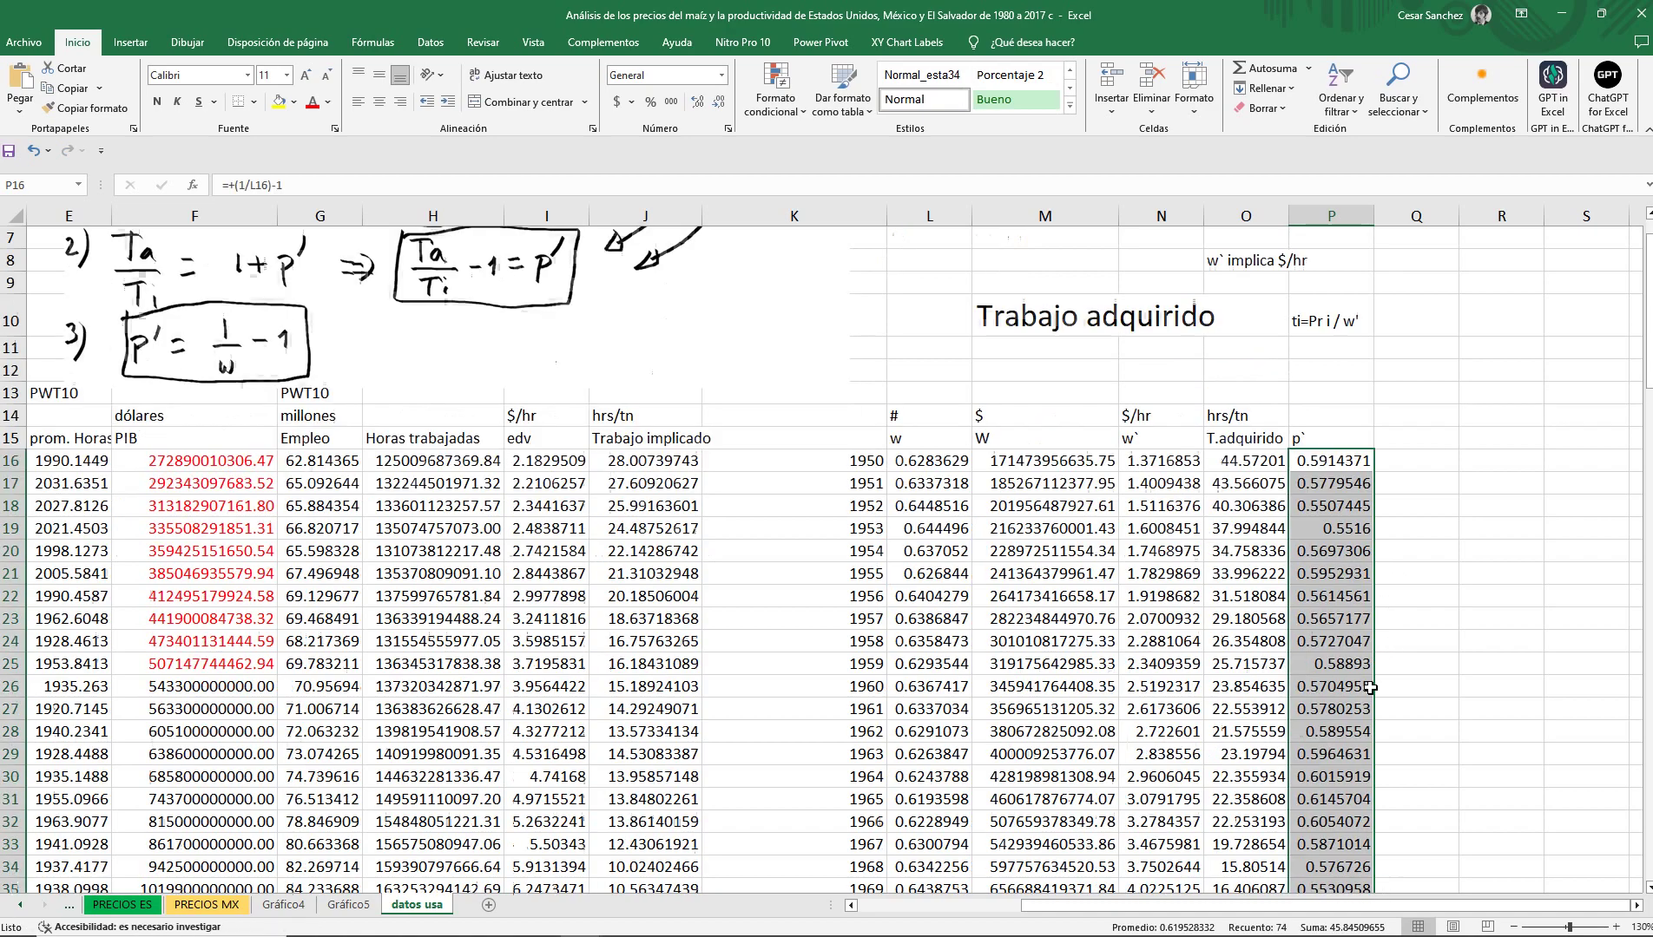
scroll(1374, 782, "down", 8)
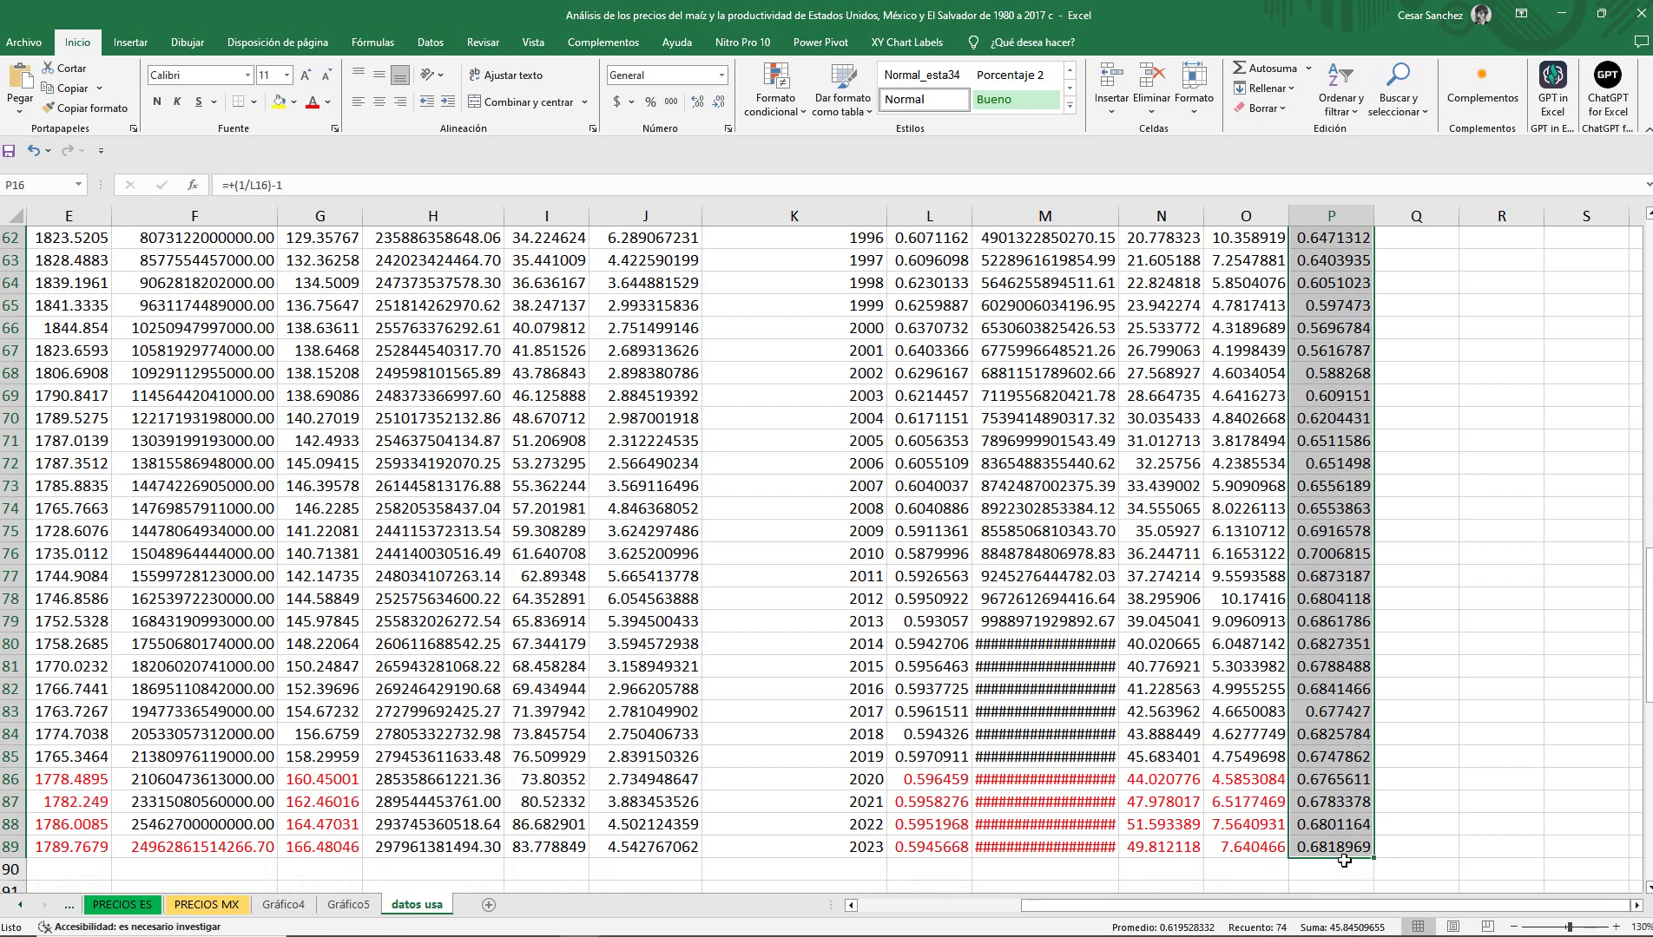
scroll(1345, 859, "up", 18)
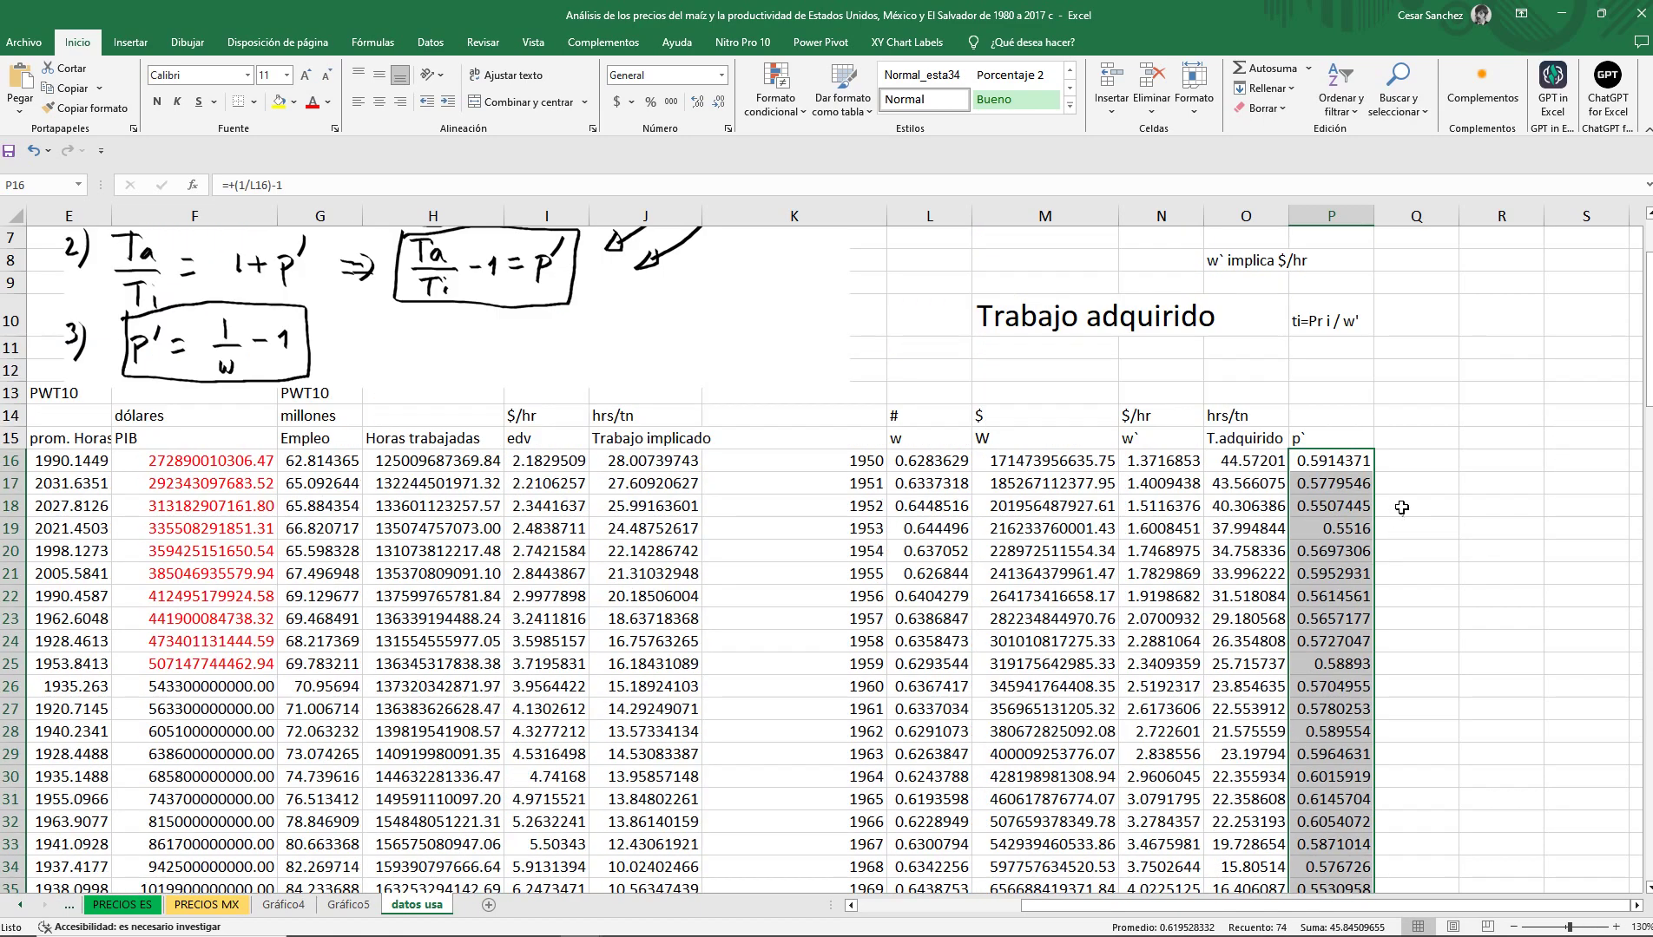
left_click(1398, 469)
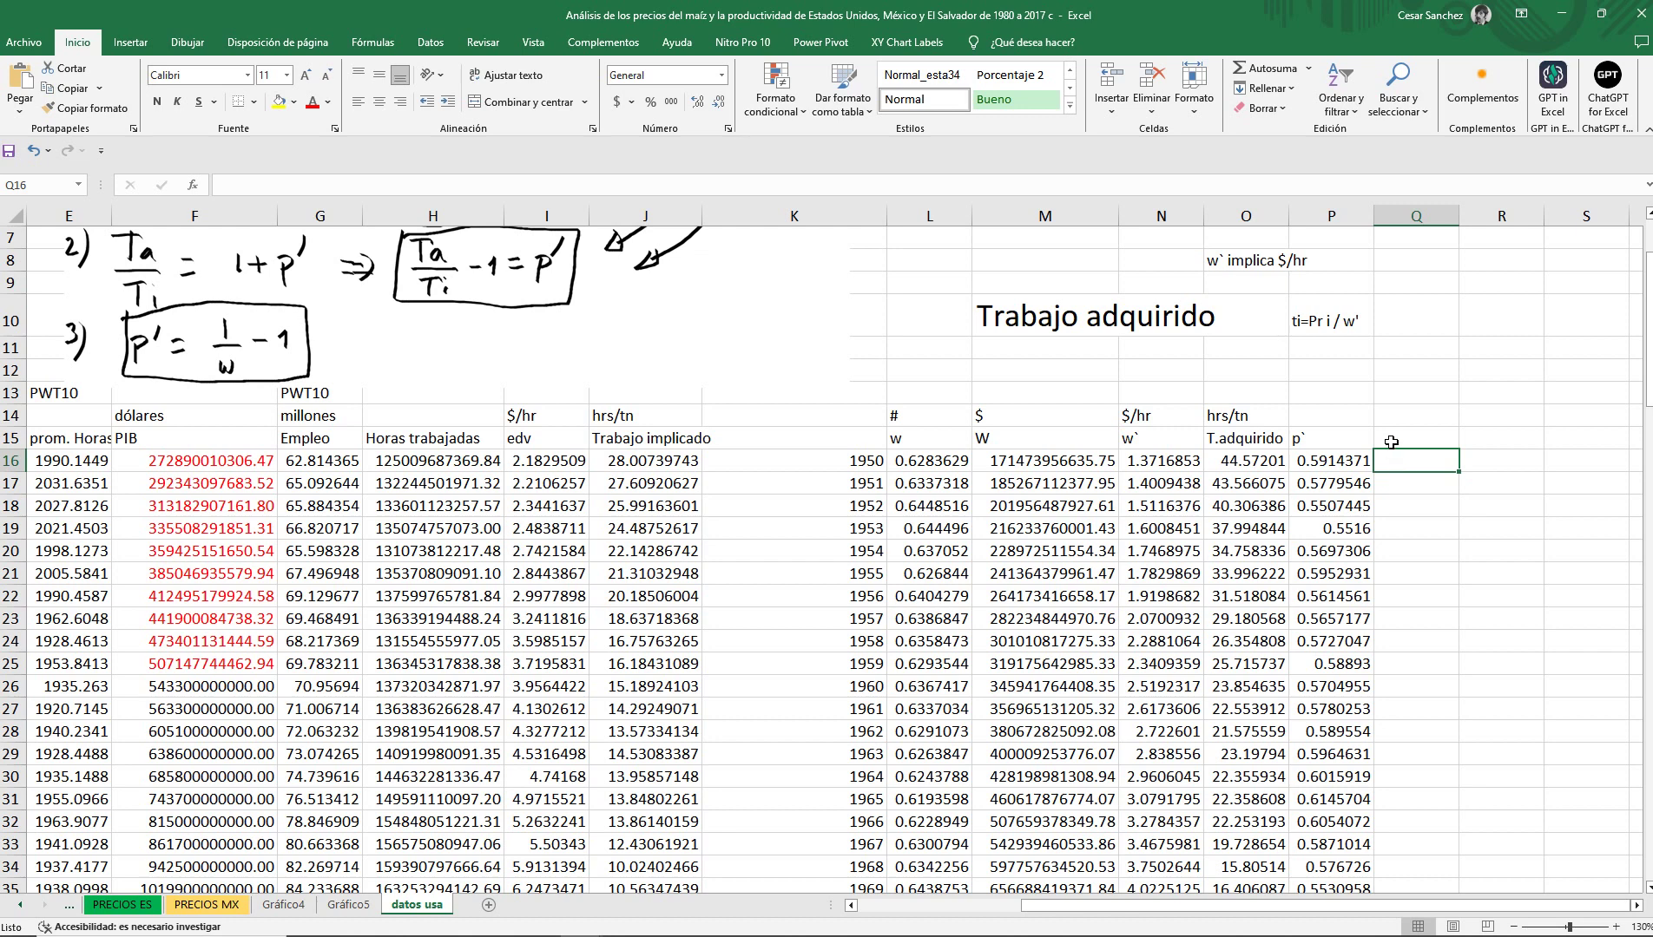
left_click(1391, 442)
left_click(1402, 460)
type("+")
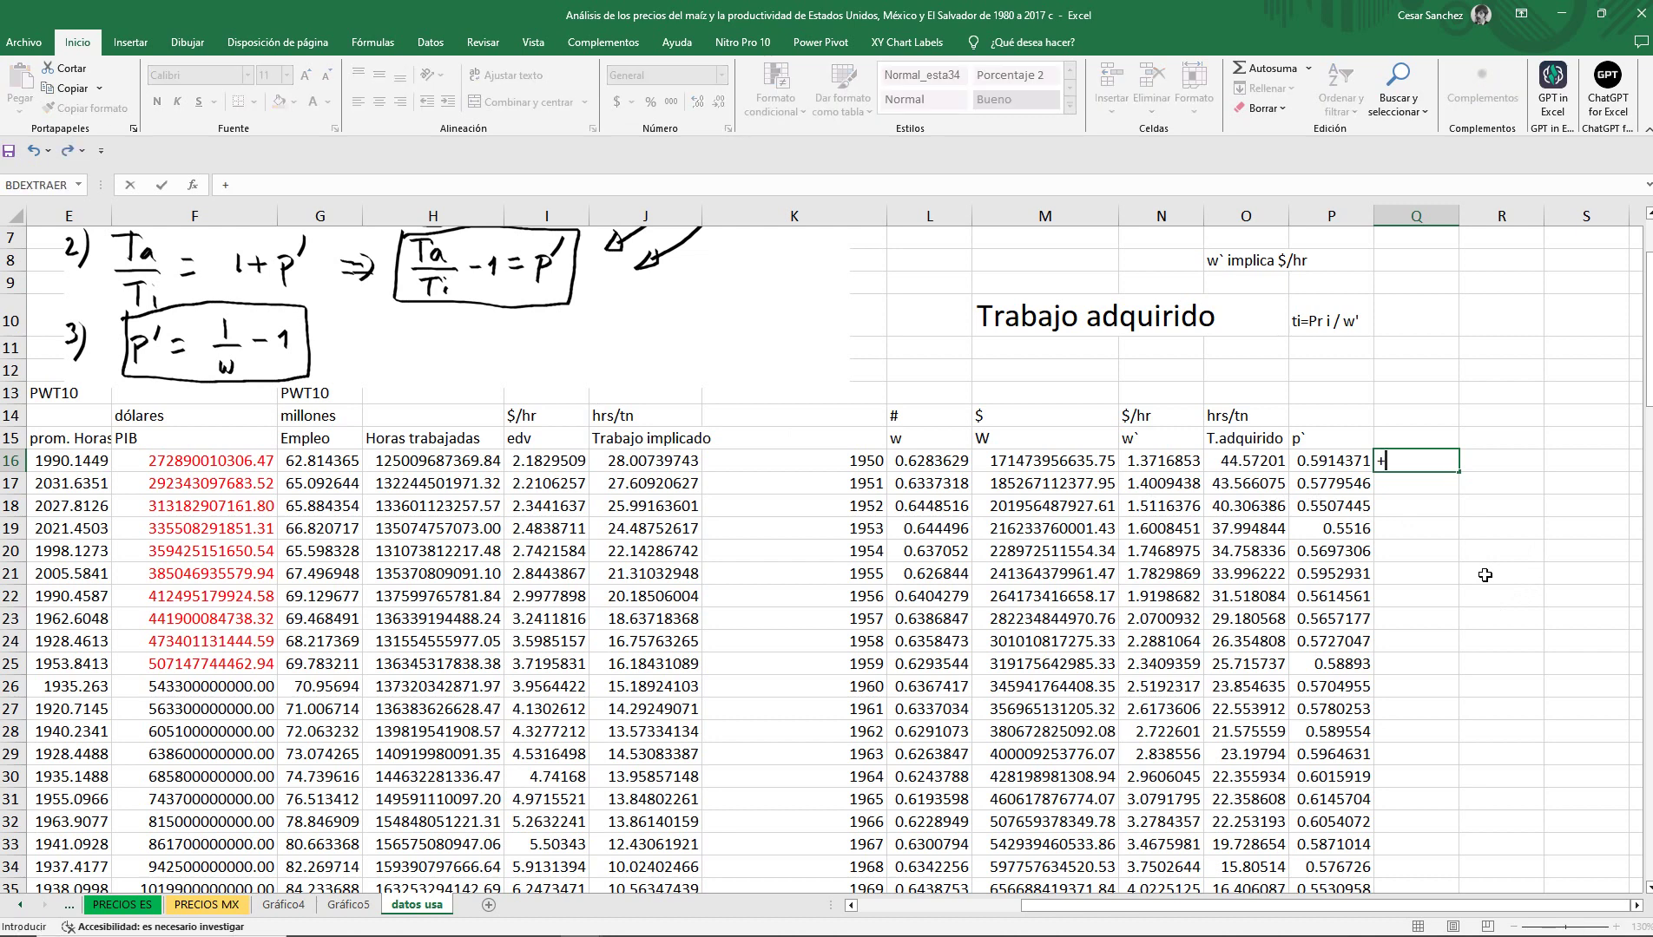
key("Escape")
Label the column beside p` as p`` in cell Q15.
key("Up")
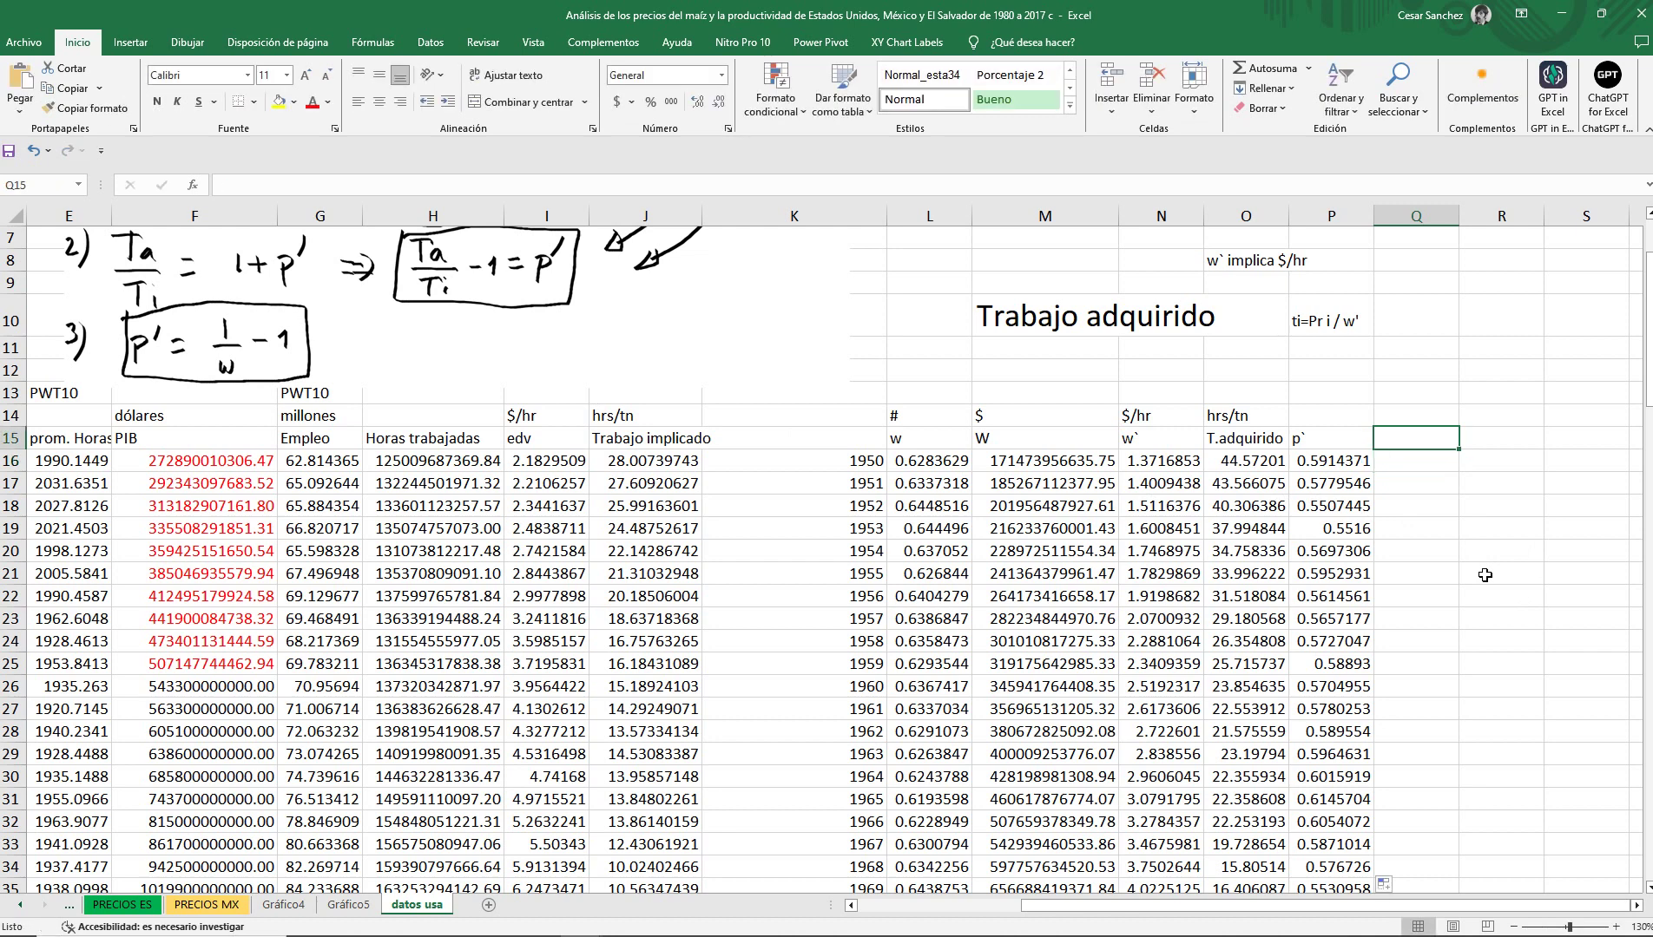
type("p")
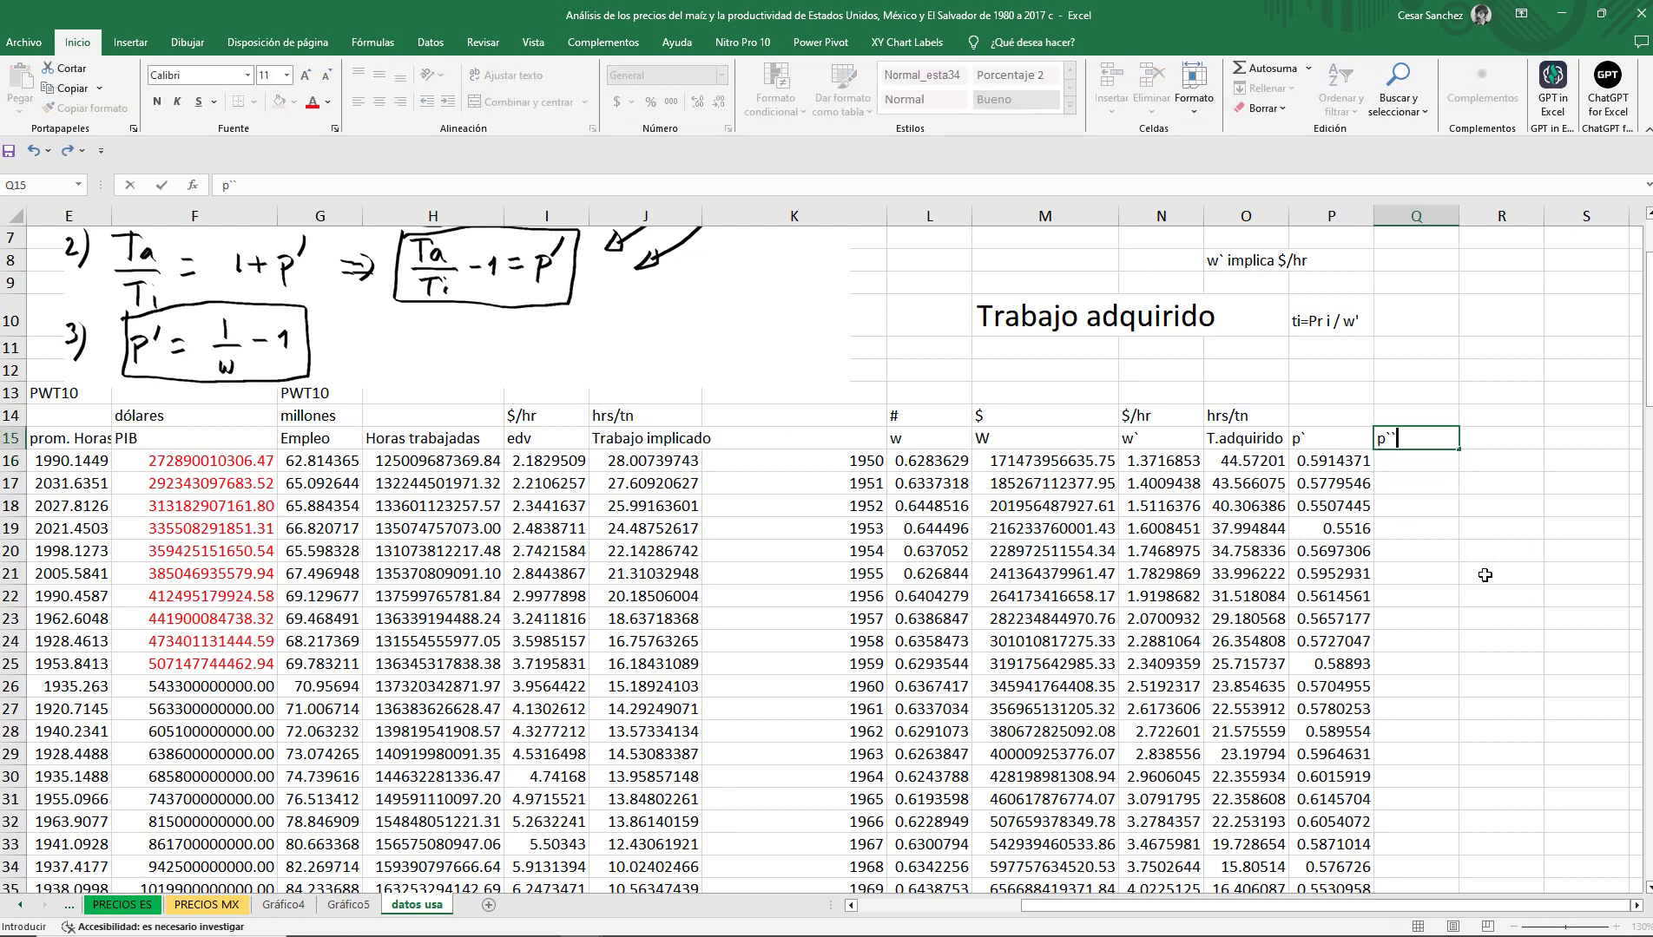
type("``")
key("Return")
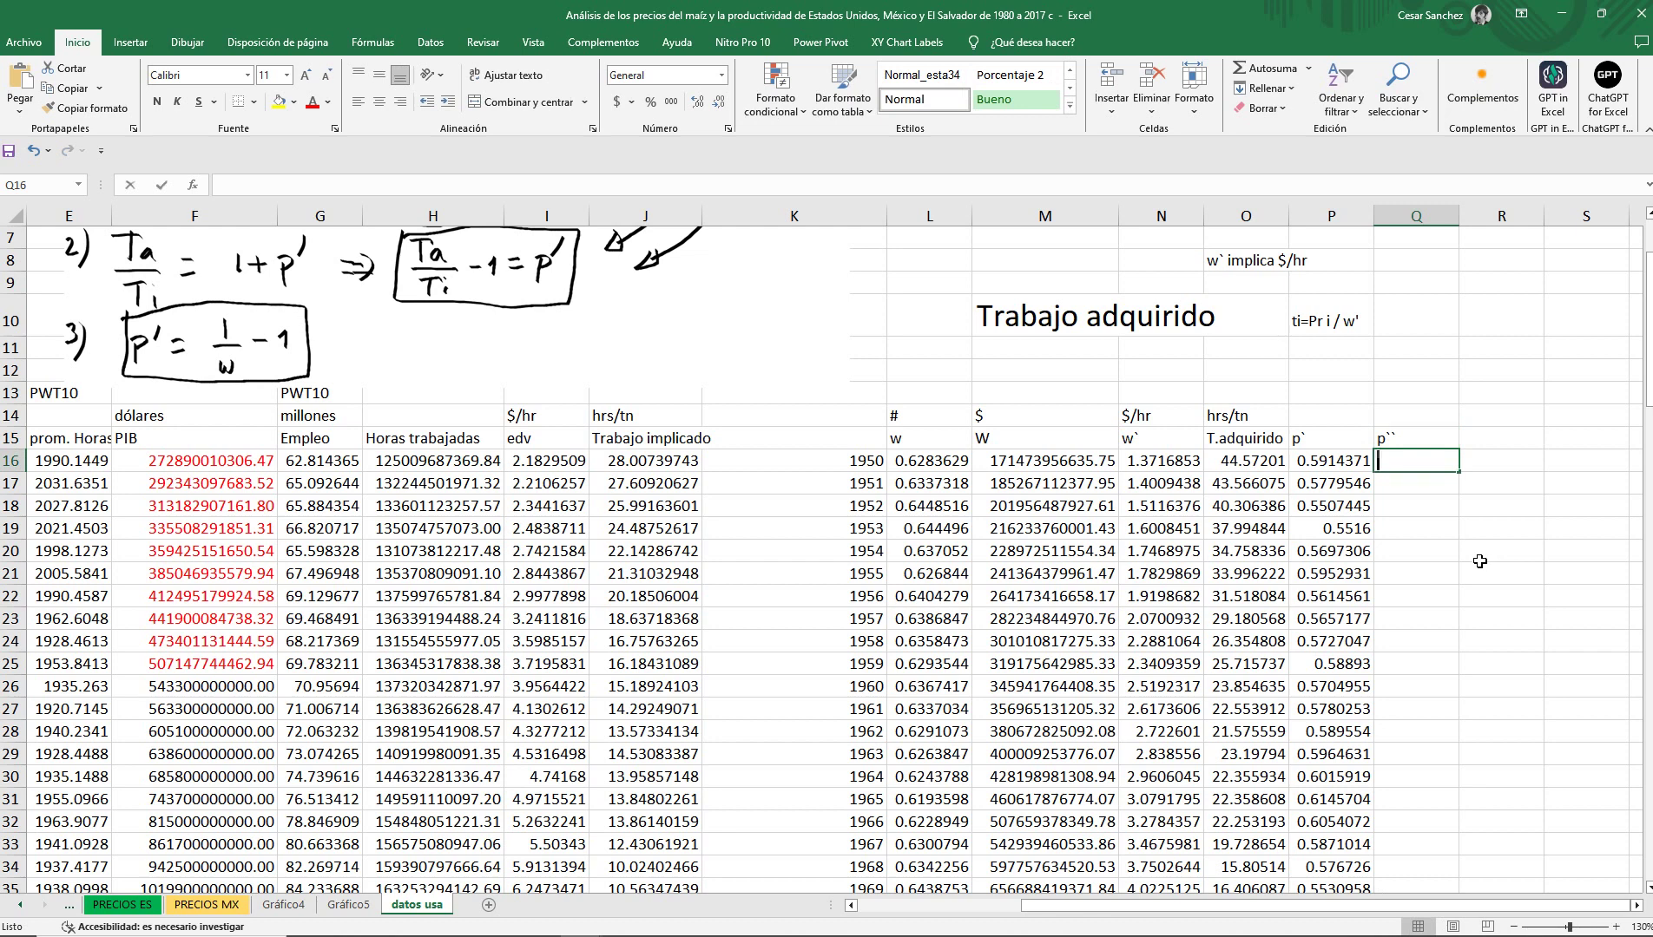
Enter the formula +(O16/J16)-1 in Q16 to calculate p`` from acquired and implied labour, and fill it down through the 2023 row.
type("+")
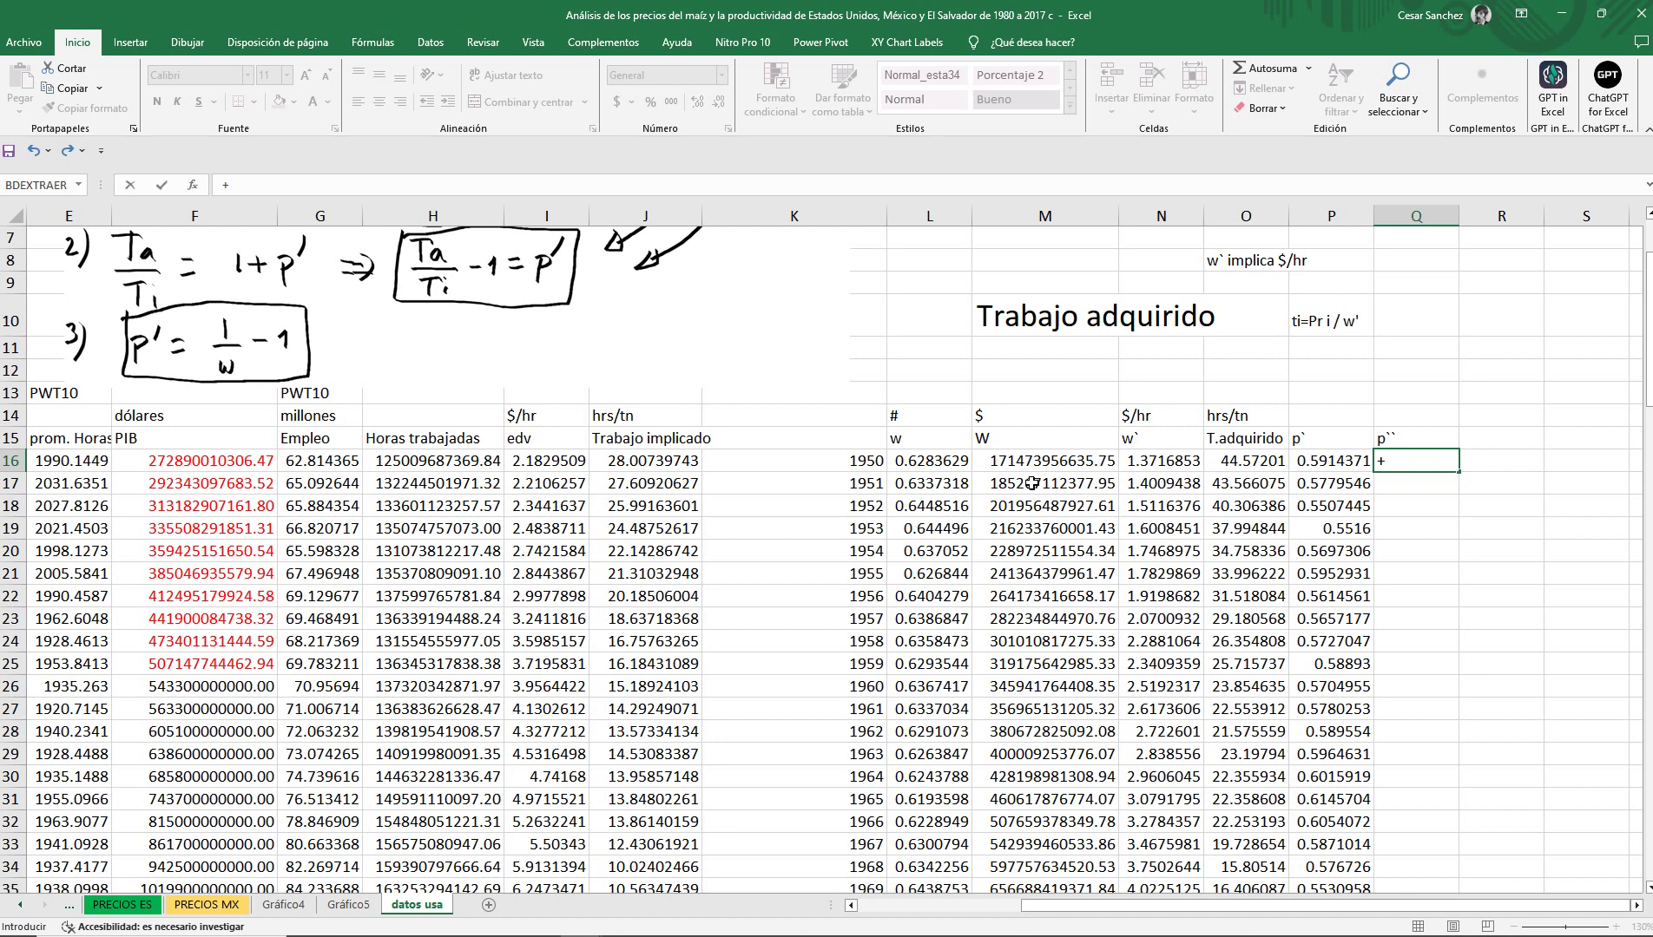
left_click(1230, 463)
type("/")
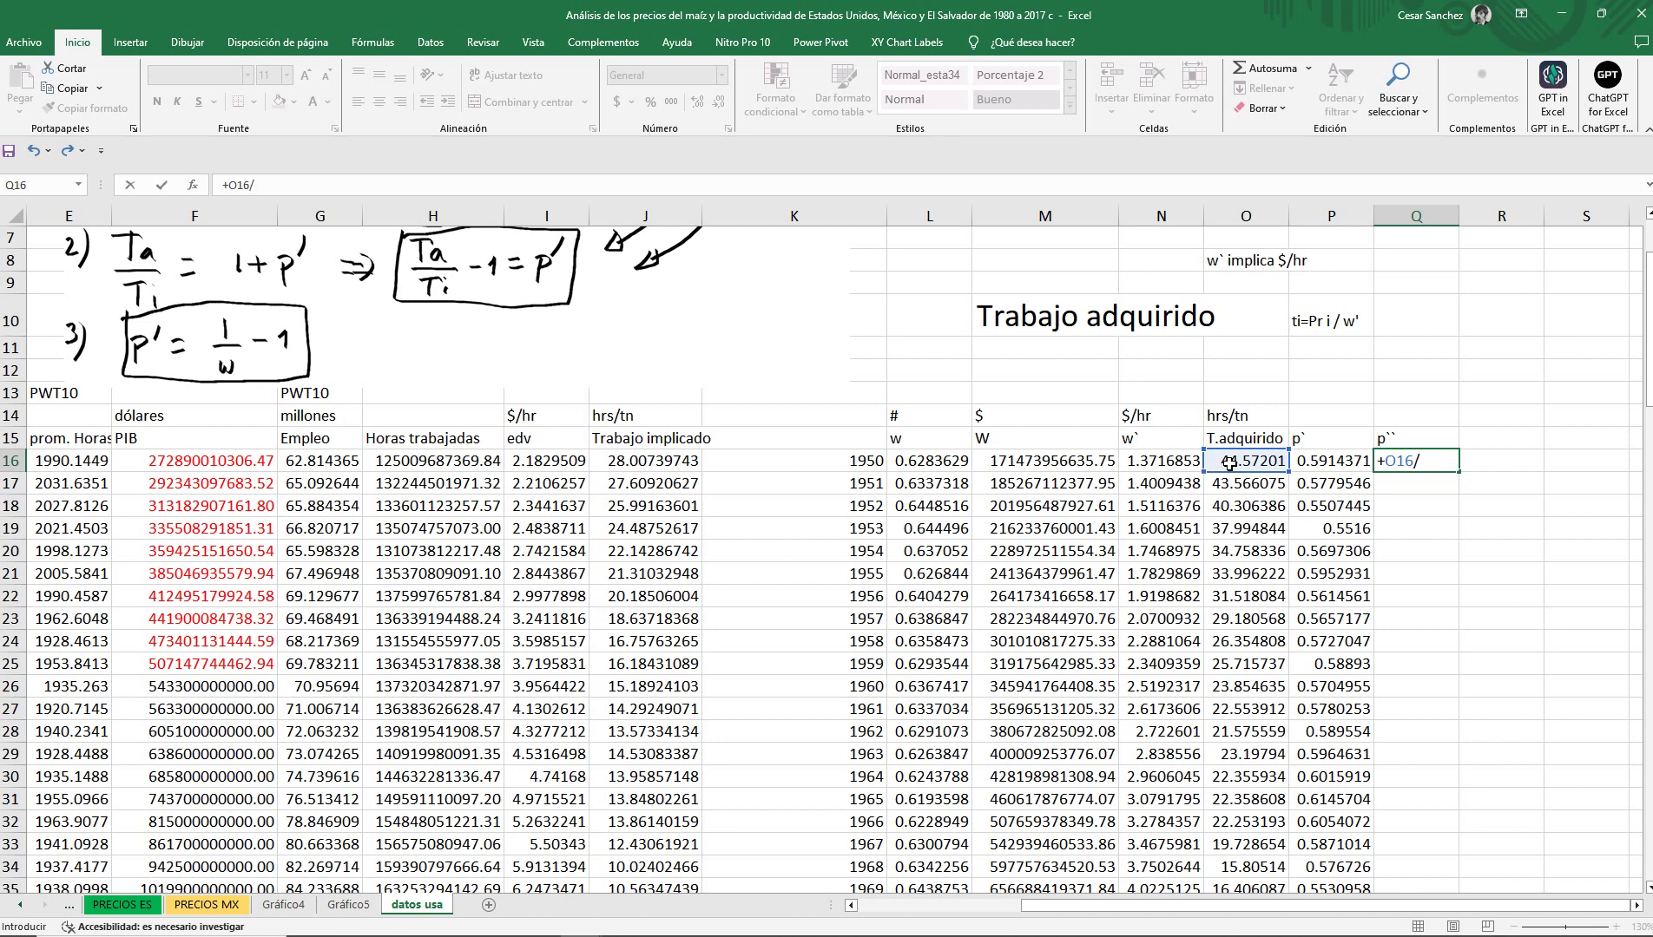
left_click(682, 457)
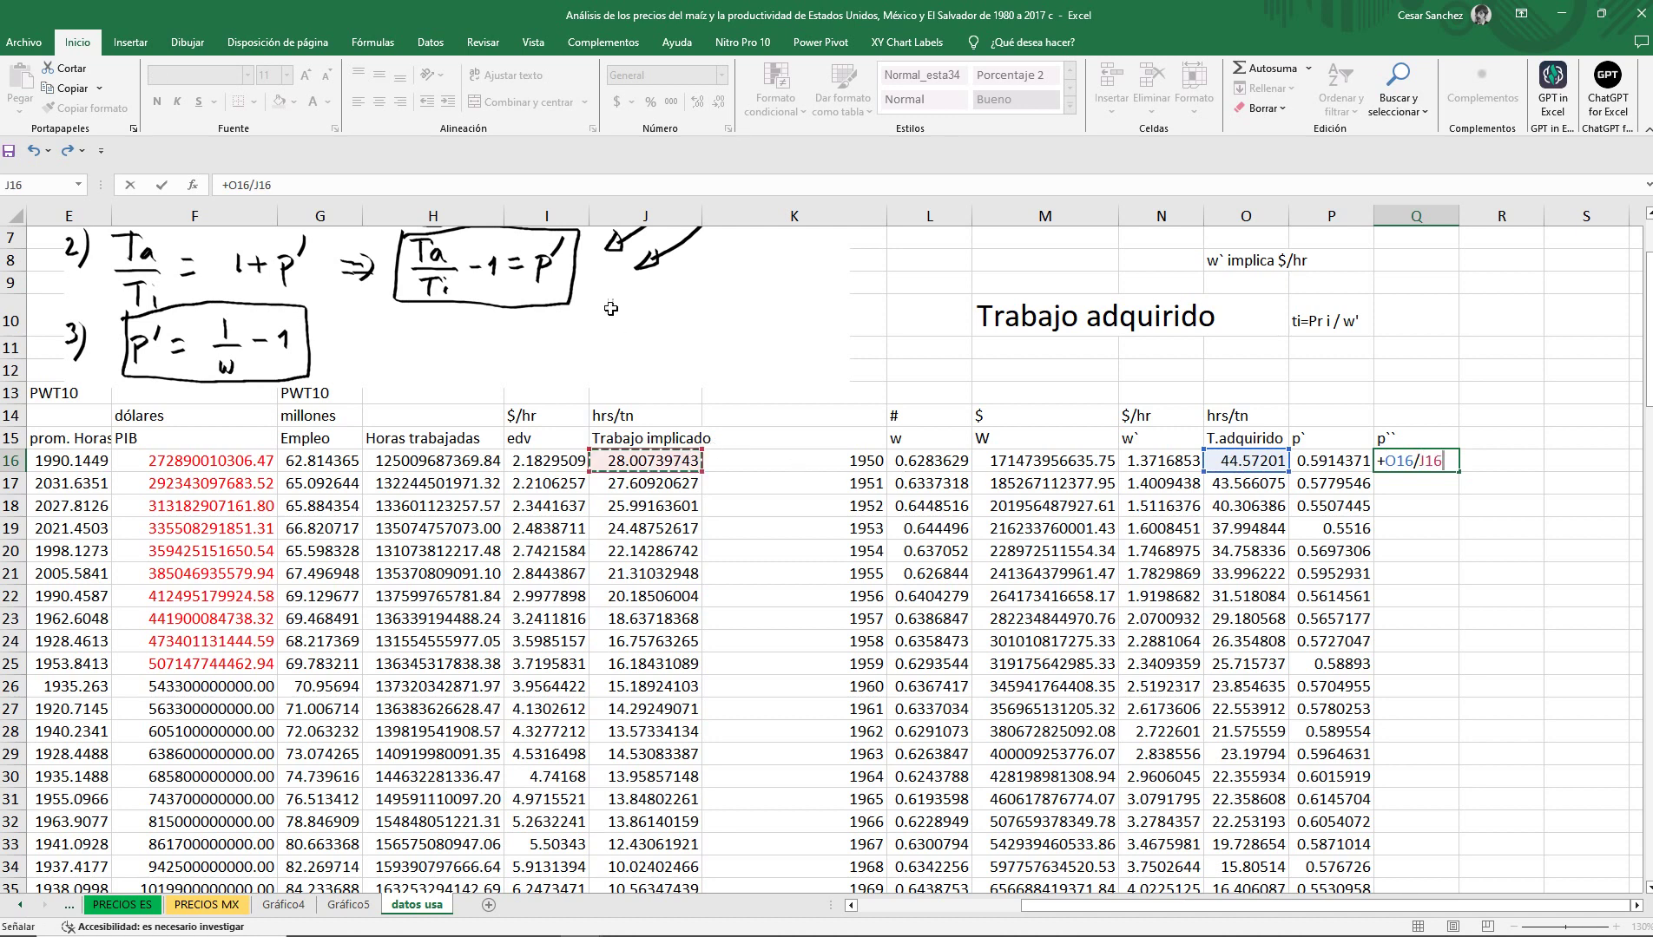
left_click(1385, 462)
type("(")
key("End")
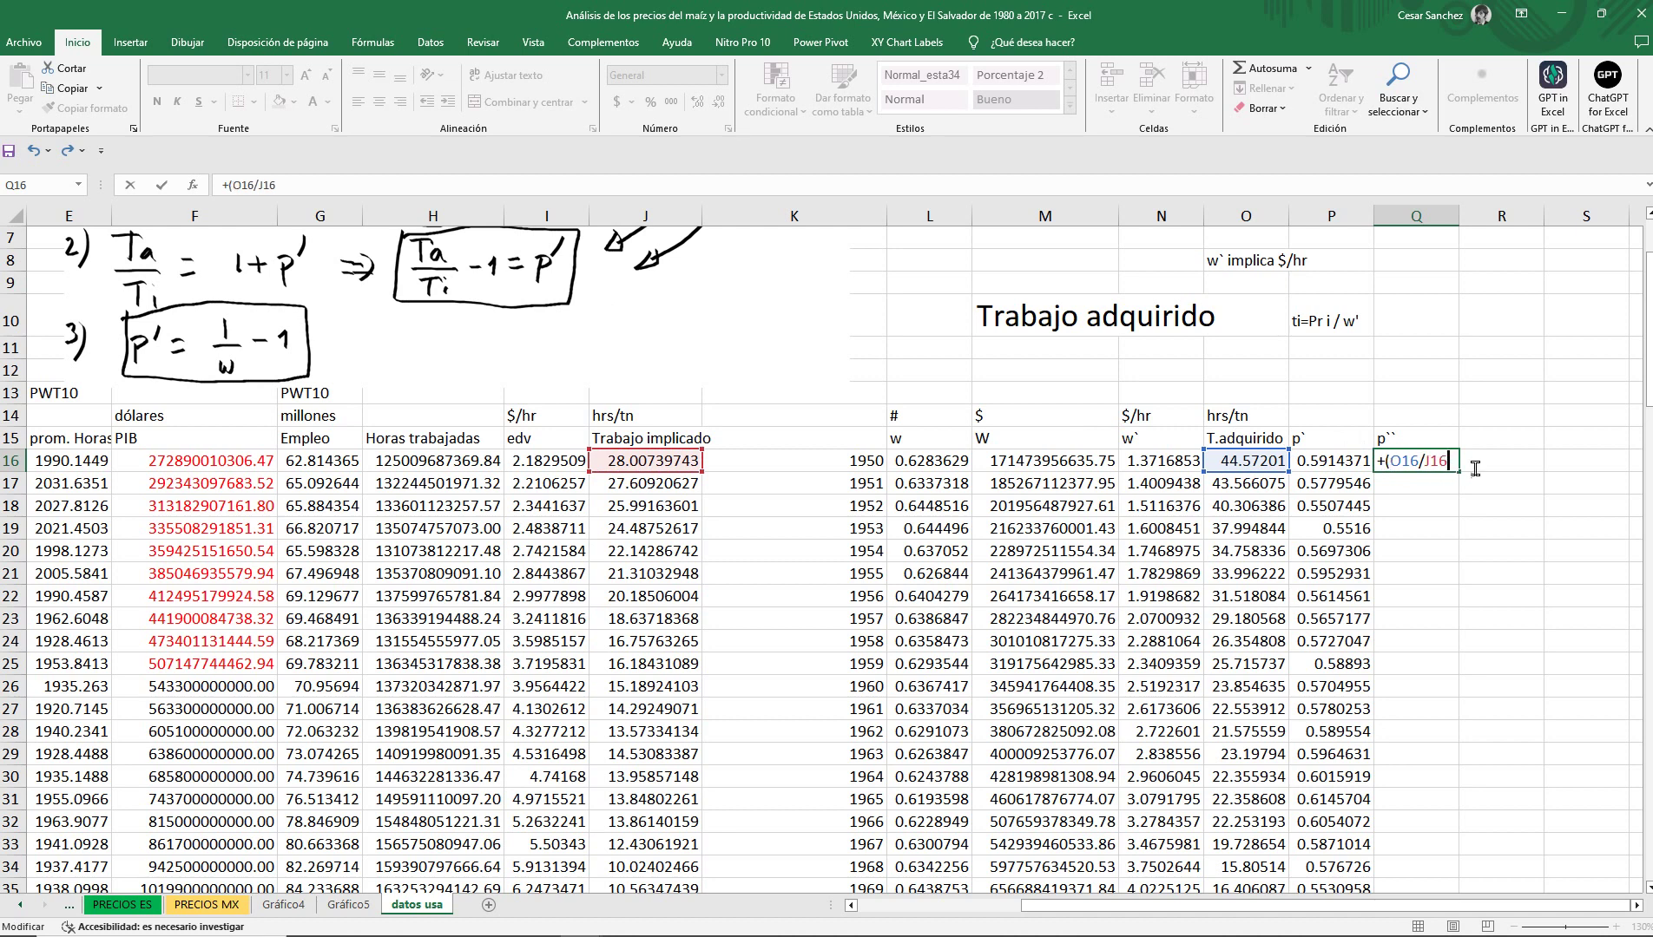
type(")-1")
key("Return")
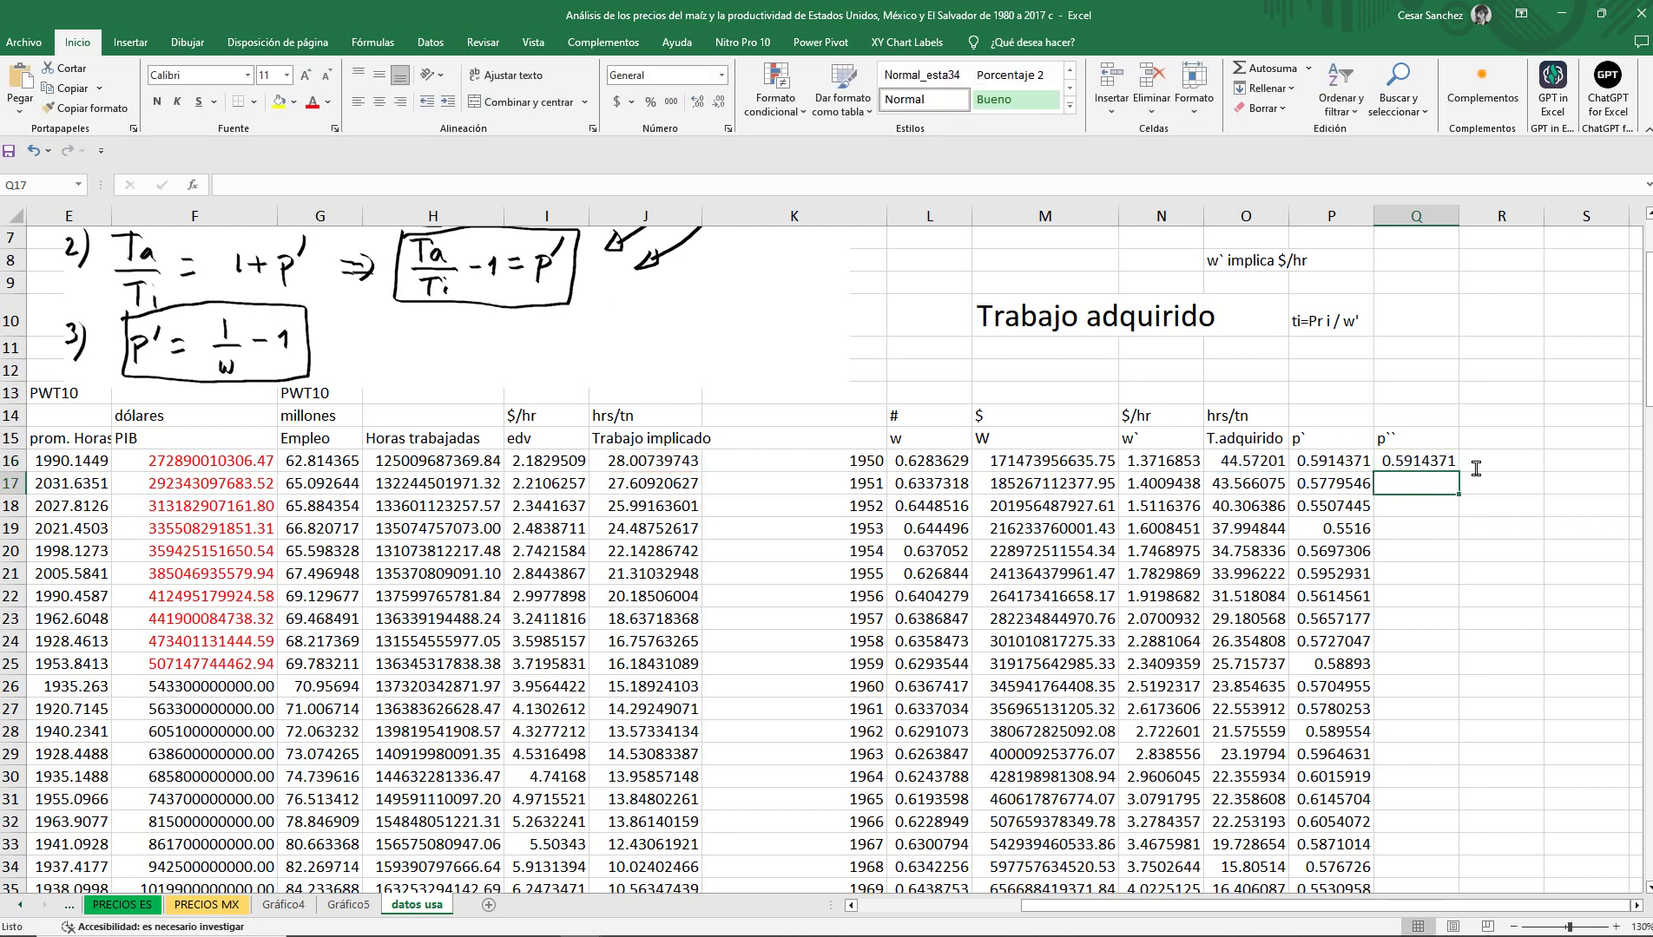
left_click(1452, 463)
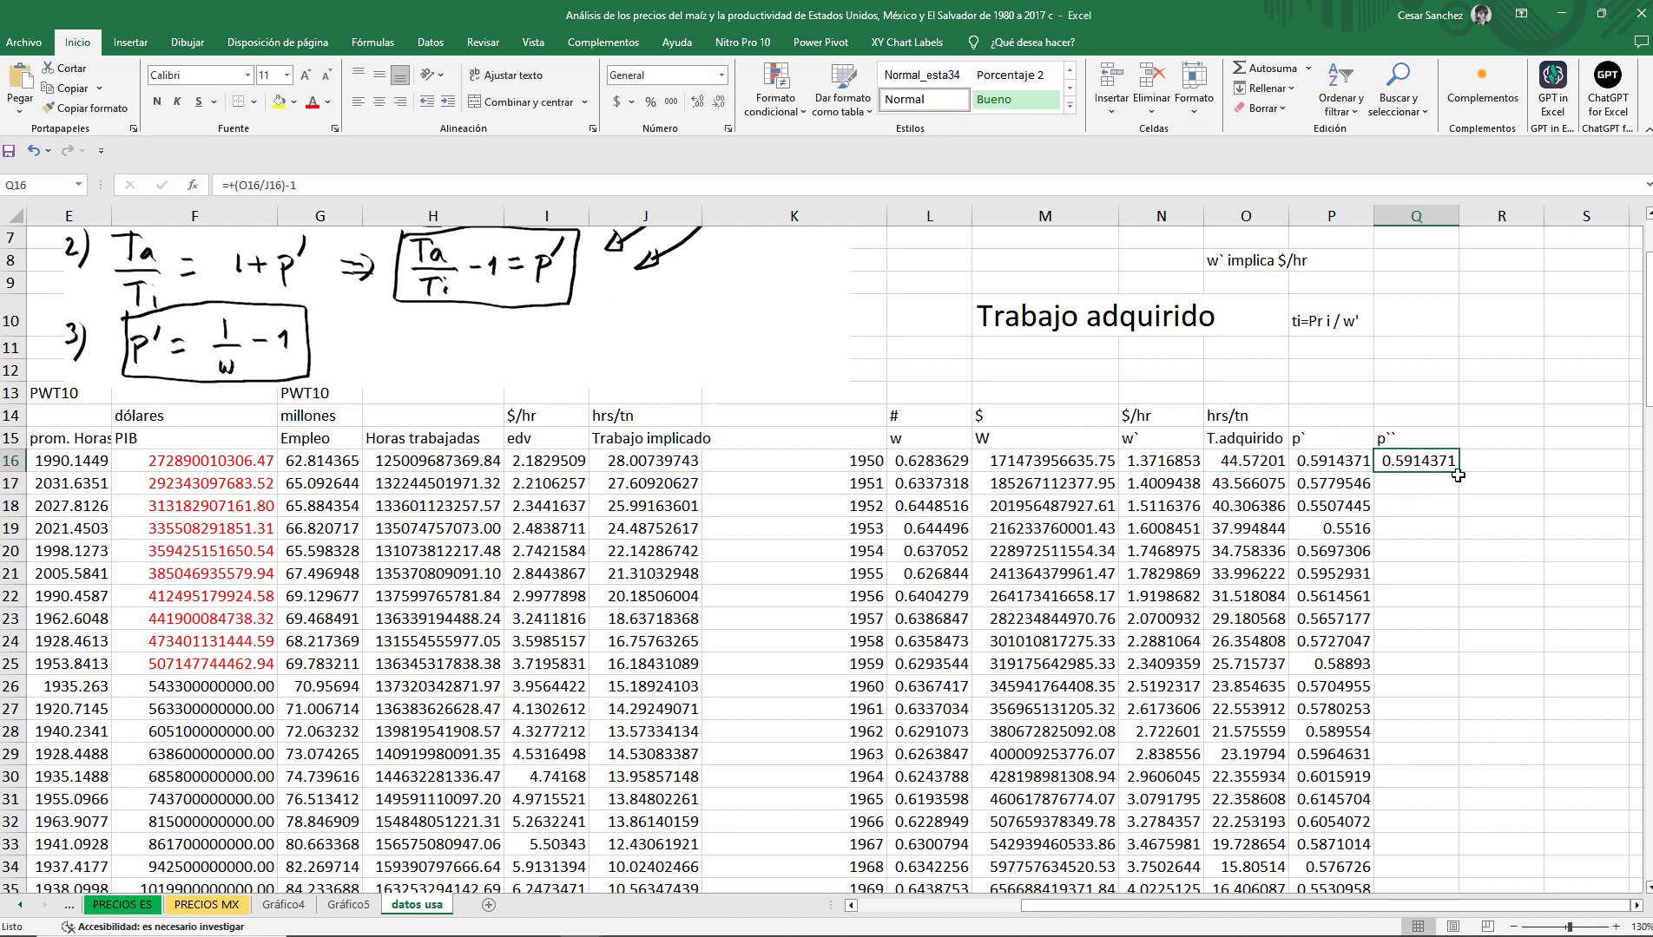
double_click(1457, 470)
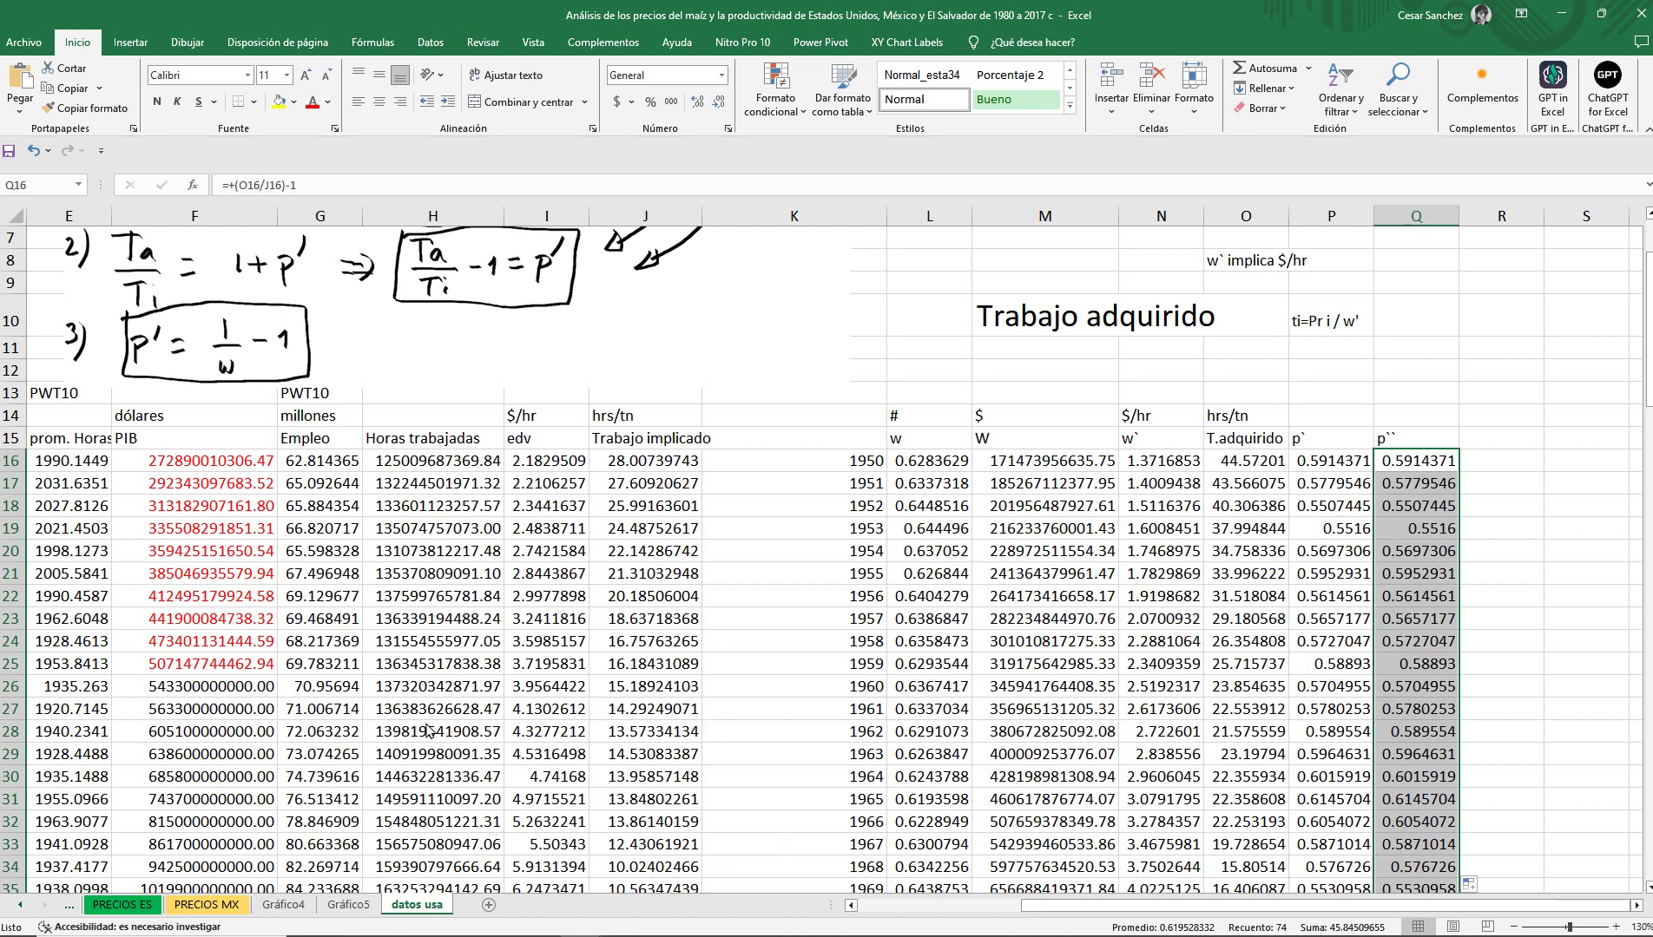
Insert a chart sheet from the year, Trabajo implicado, T.adquirido and p` columns, rows 15 to 89.
left_click_drag(1048, 907, 879, 915)
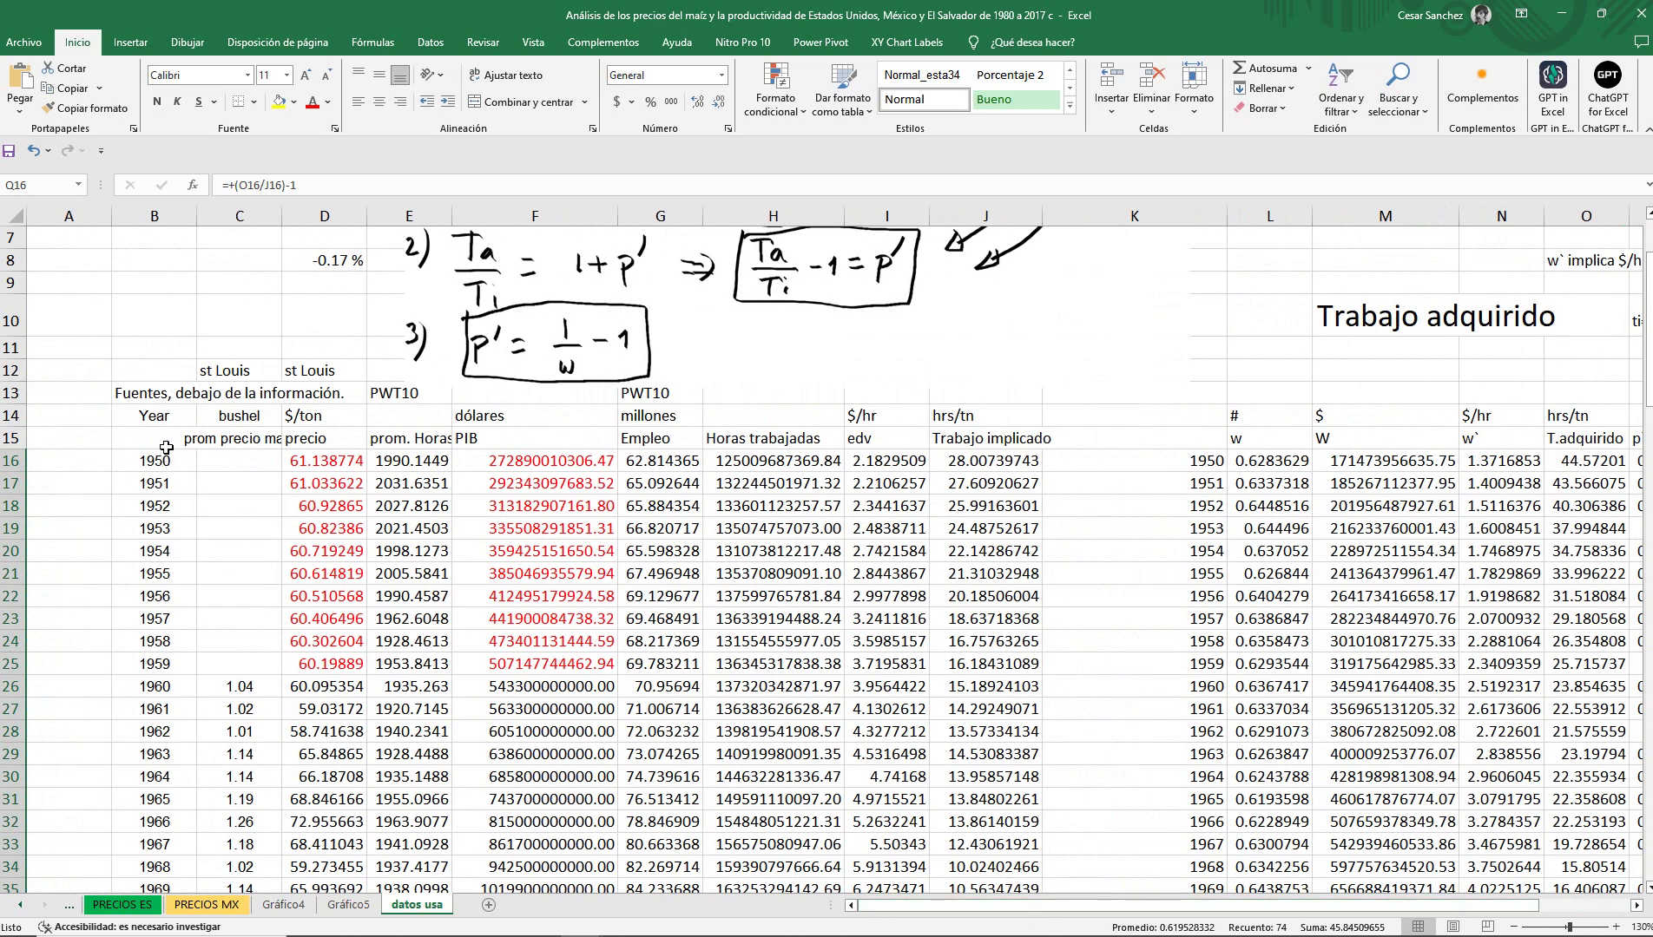
left_click_drag(165, 458, 172, 855)
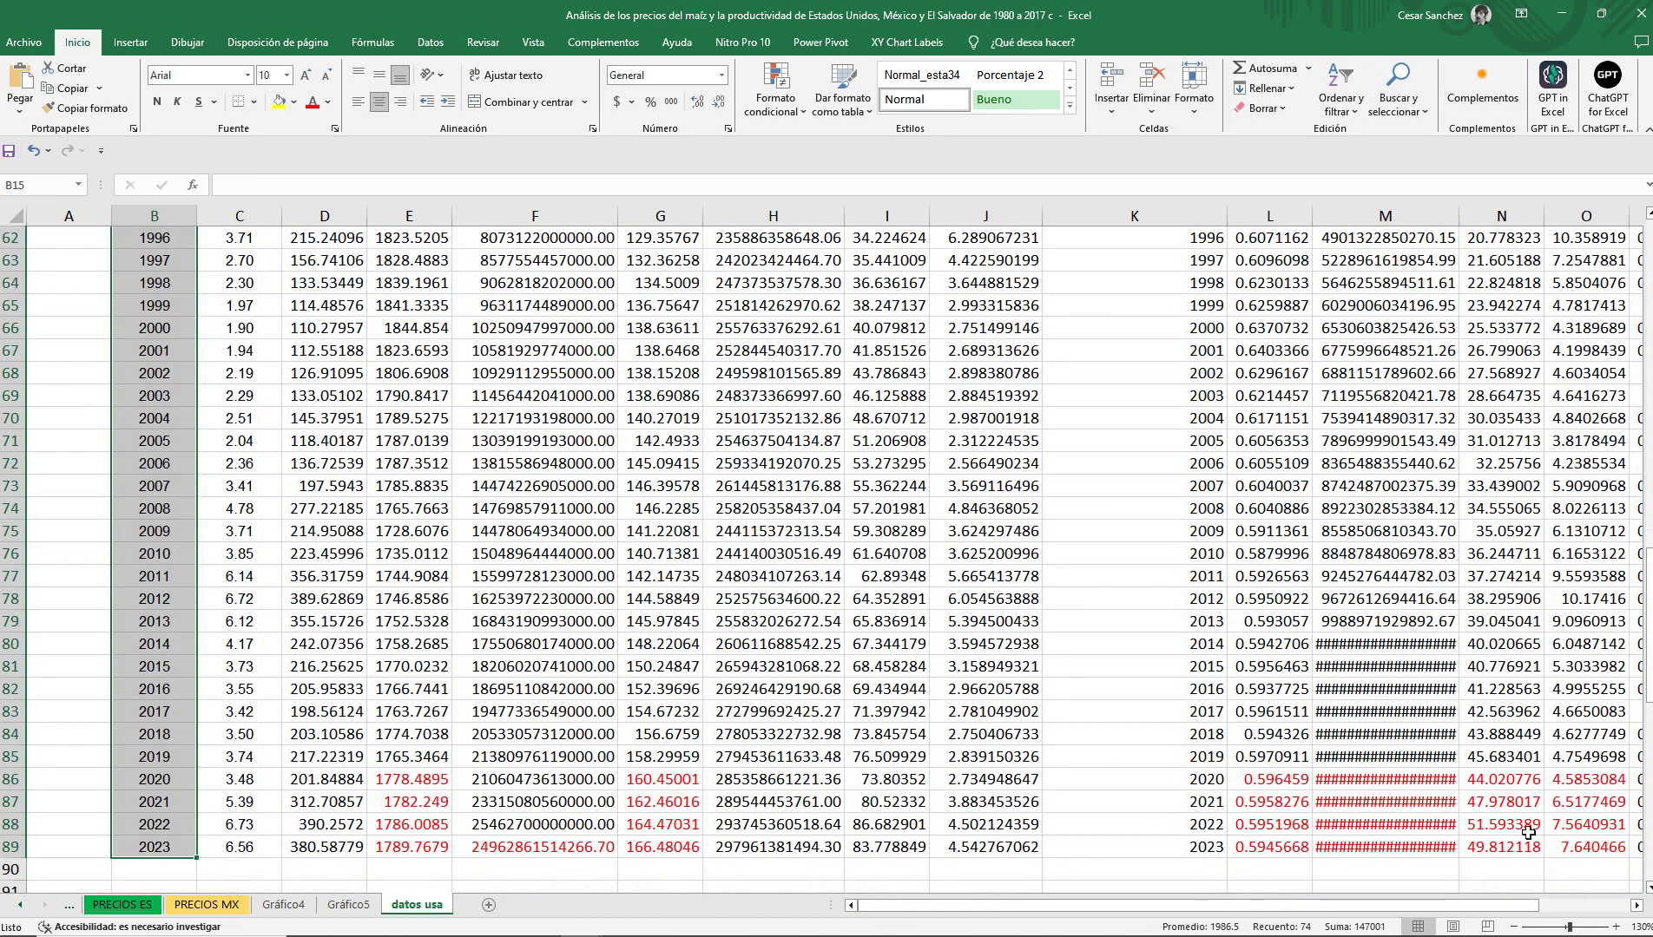
left_click_drag(1647, 699, 1647, 336)
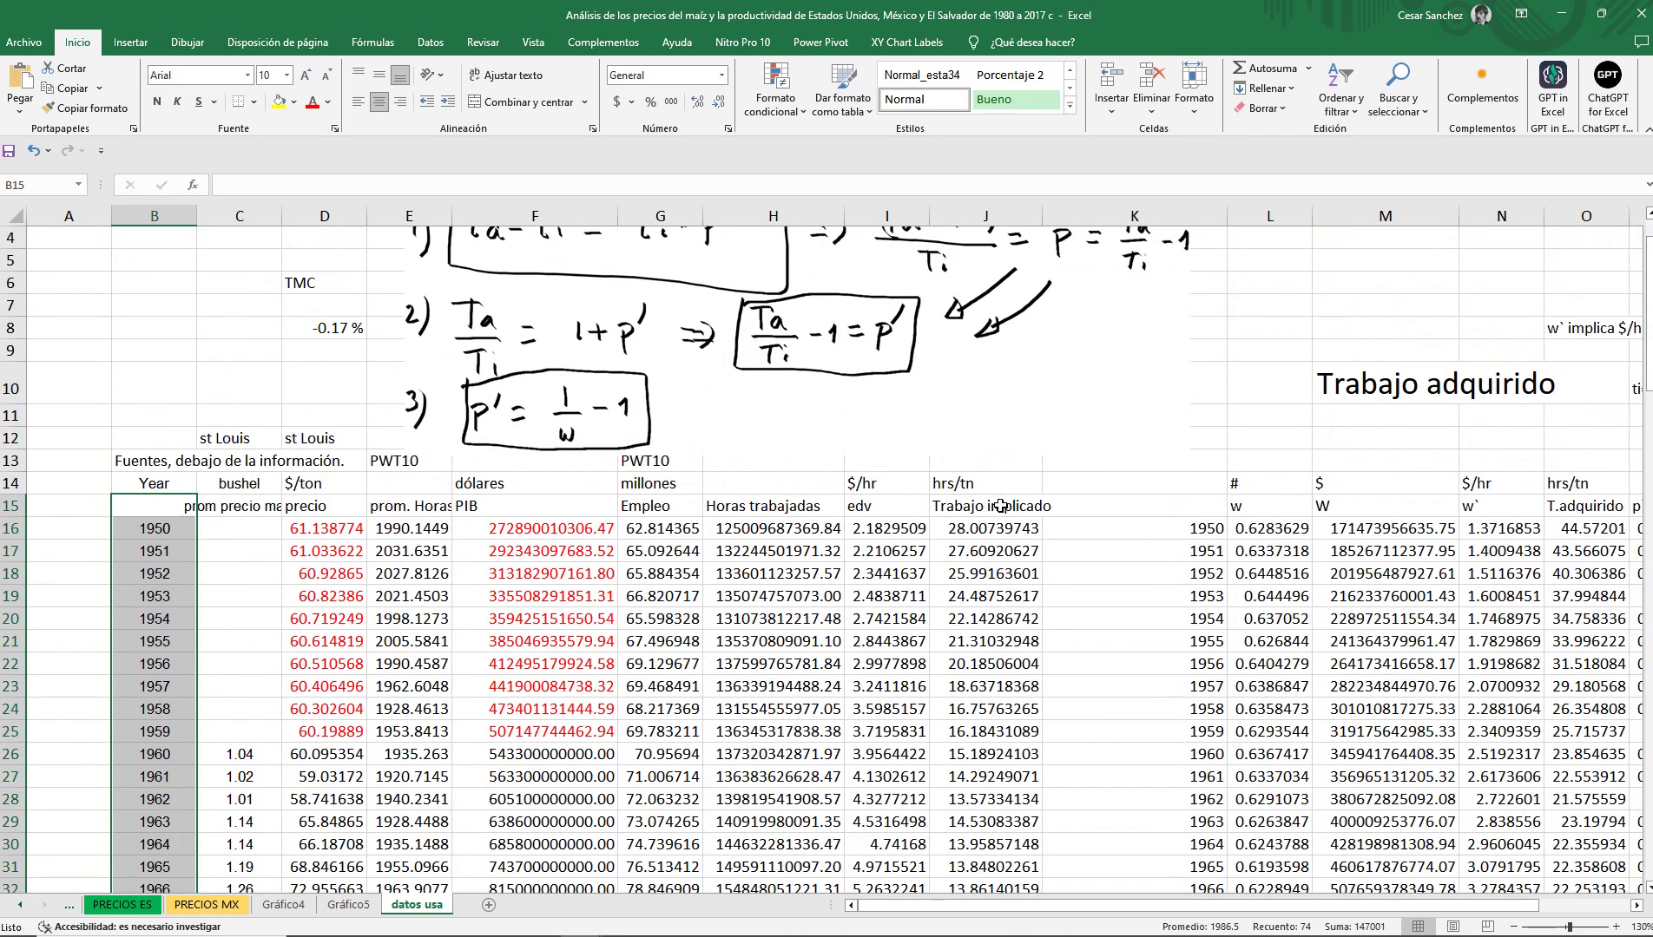
left_click_drag(1000, 506, 990, 855)
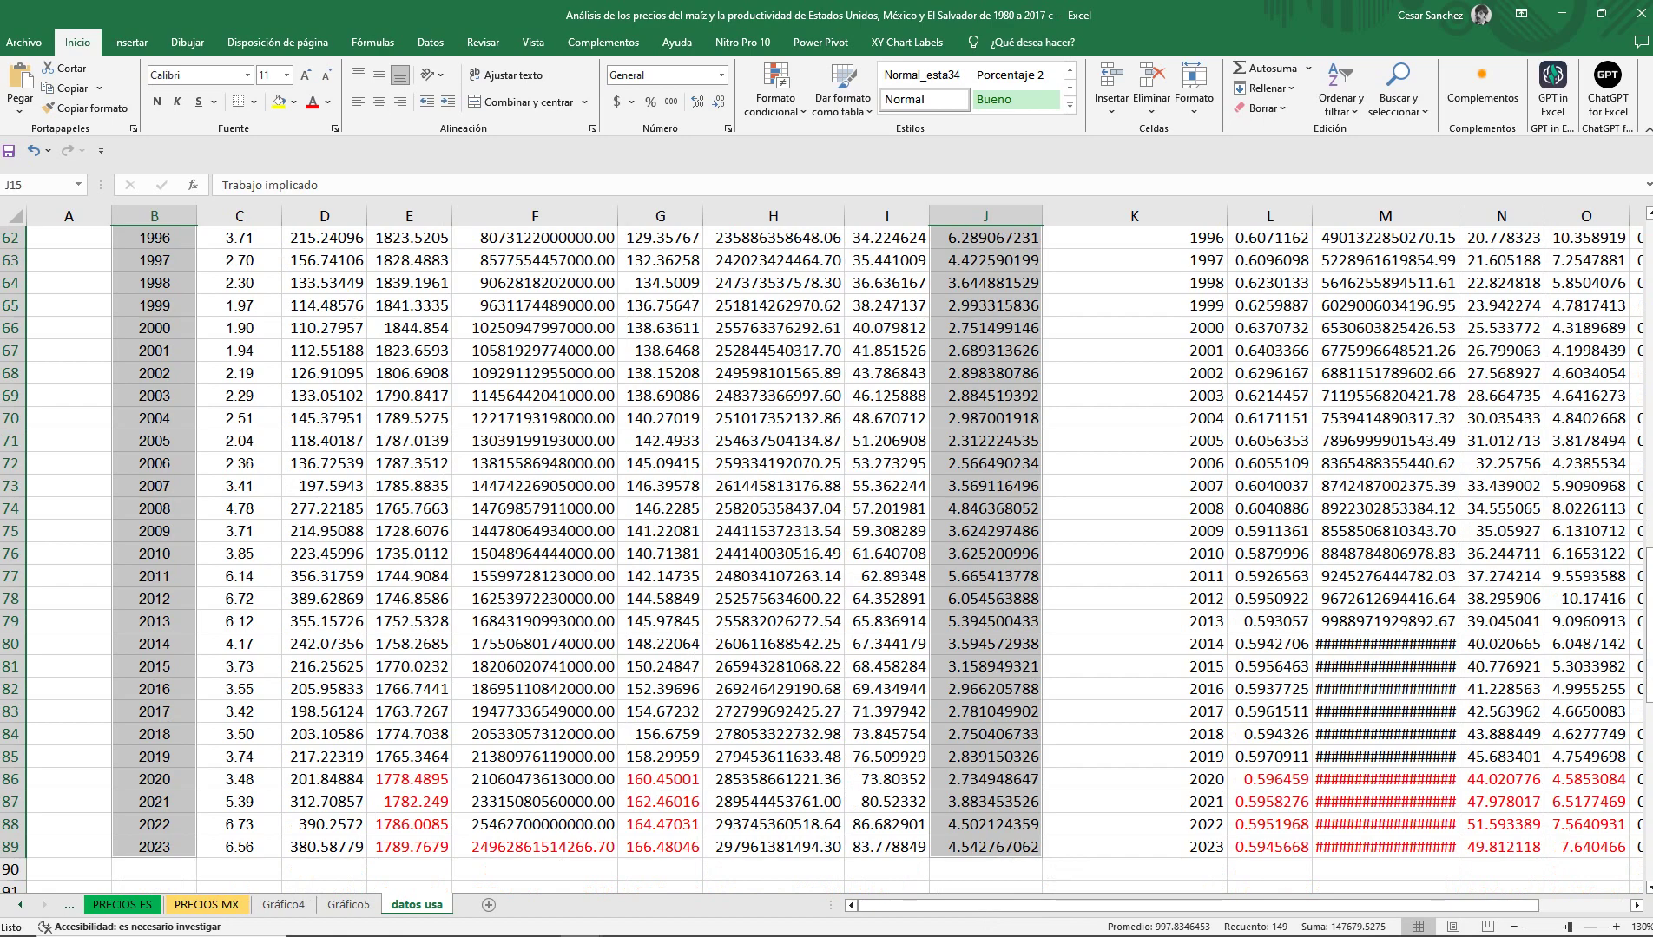
left_click_drag(1647, 673, 1472, 657)
left_click_drag(1315, 905, 1541, 908)
left_click_drag(1429, 334, 1440, 872)
left_click_drag(1646, 616, 1646, 349)
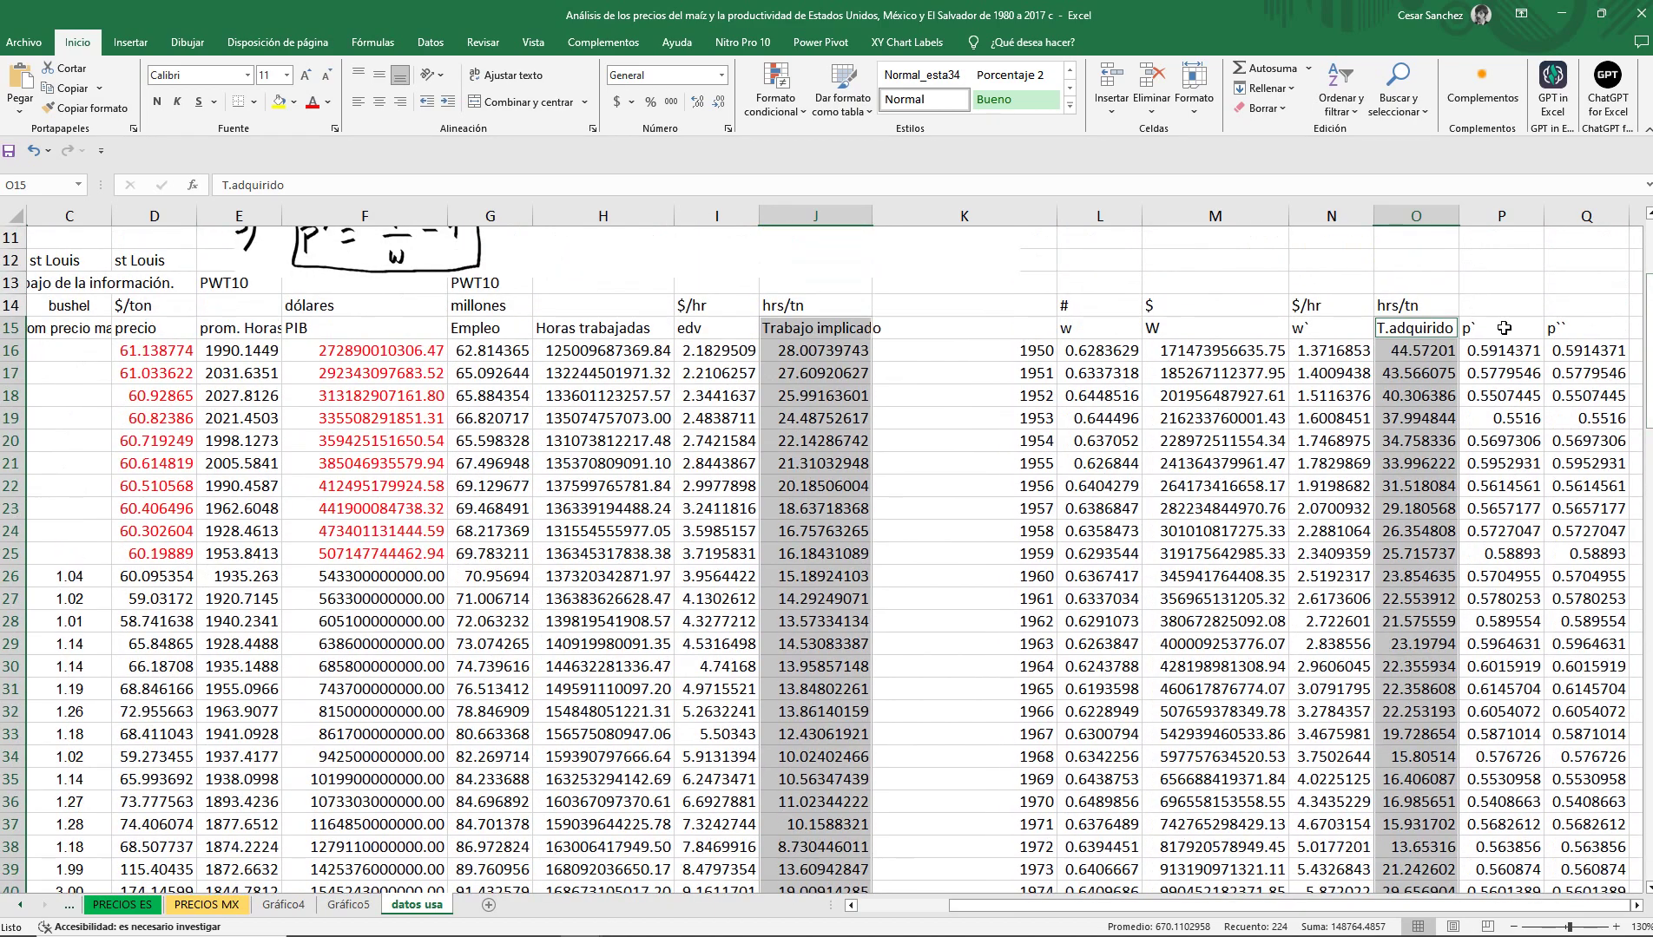
left_click_drag(1504, 328, 1515, 875)
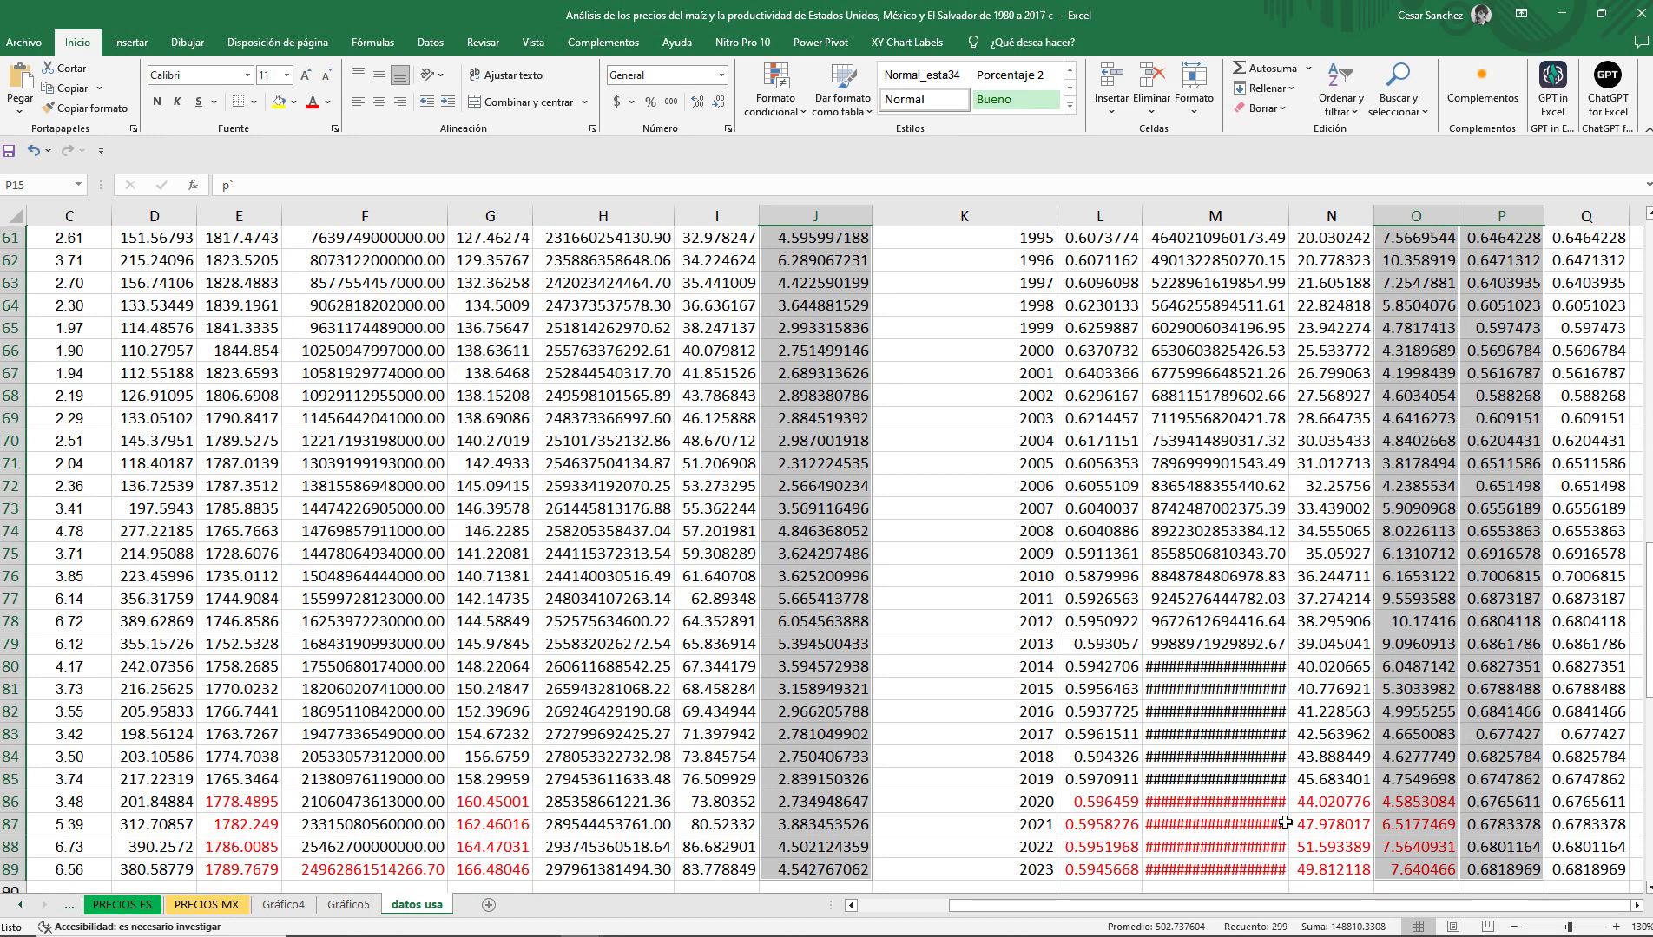
right_click(410, 914)
left_click(447, 702)
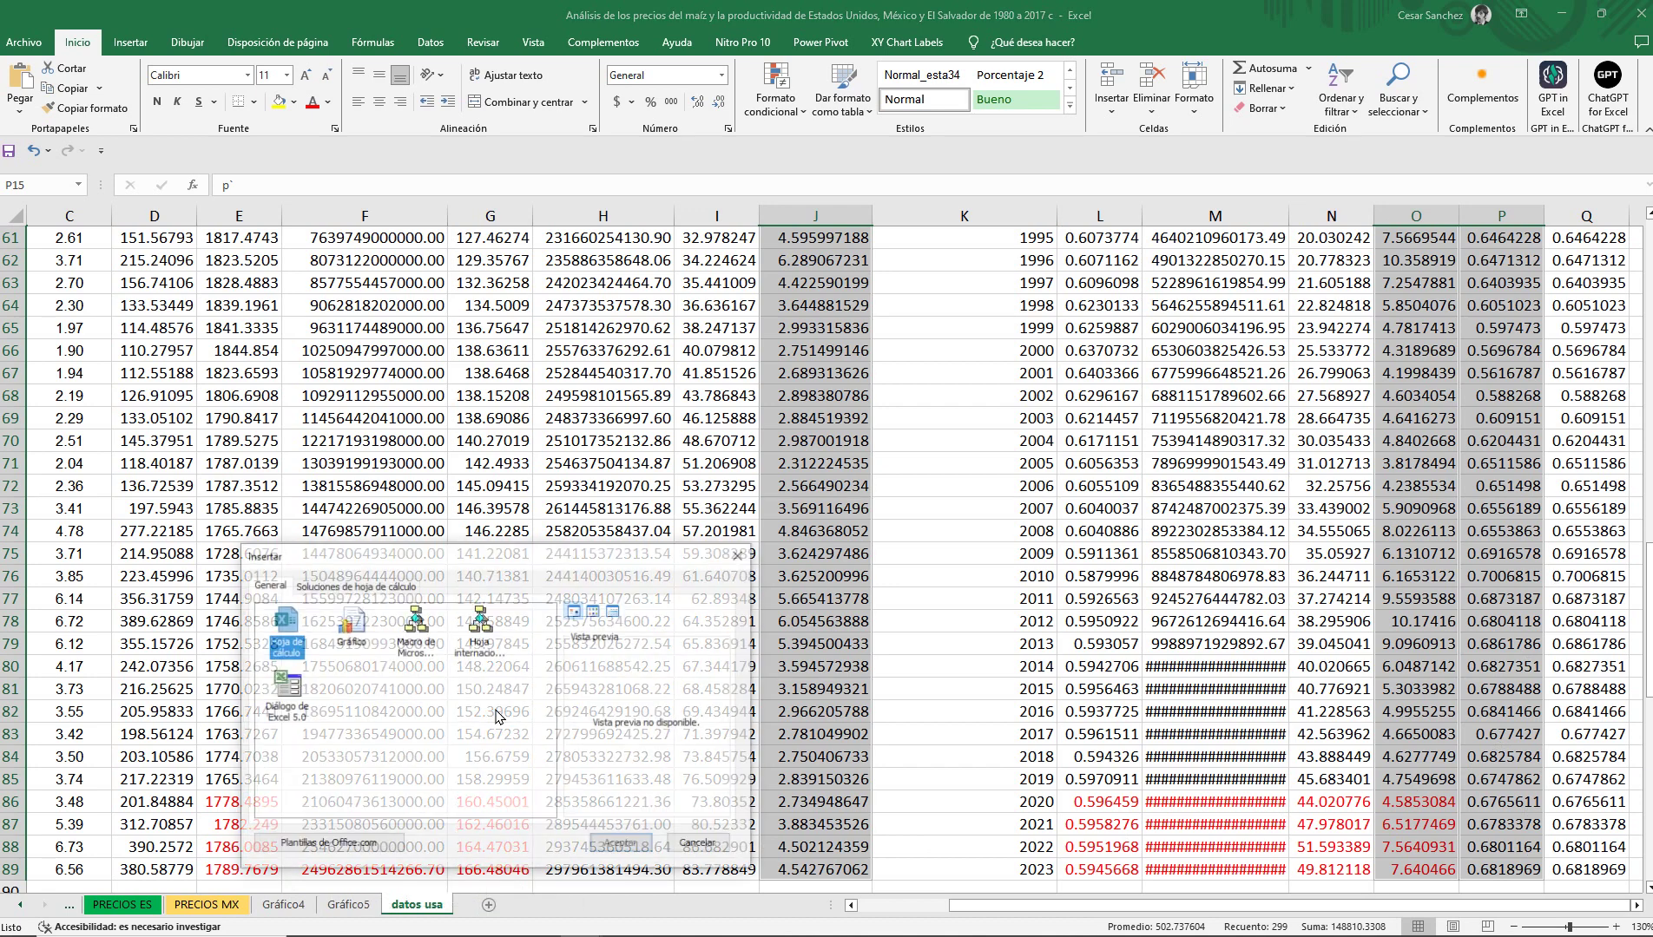
left_click(351, 627)
left_click(622, 842)
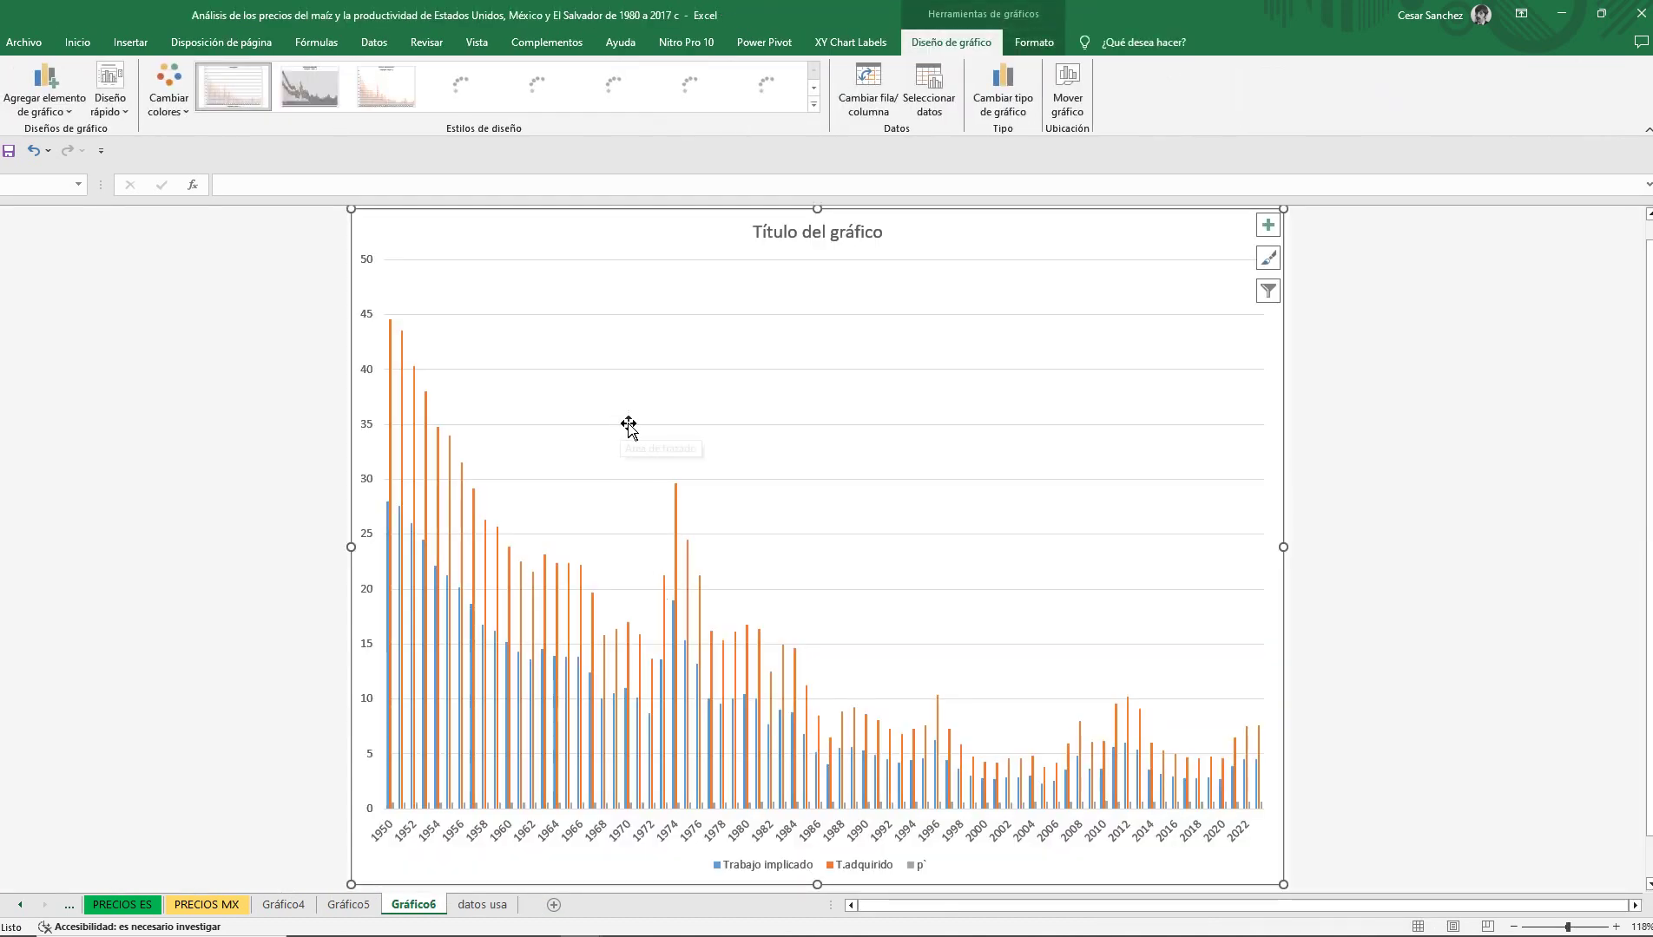
Change the new chart's type from clustered columns to lines.
right_click(607, 452)
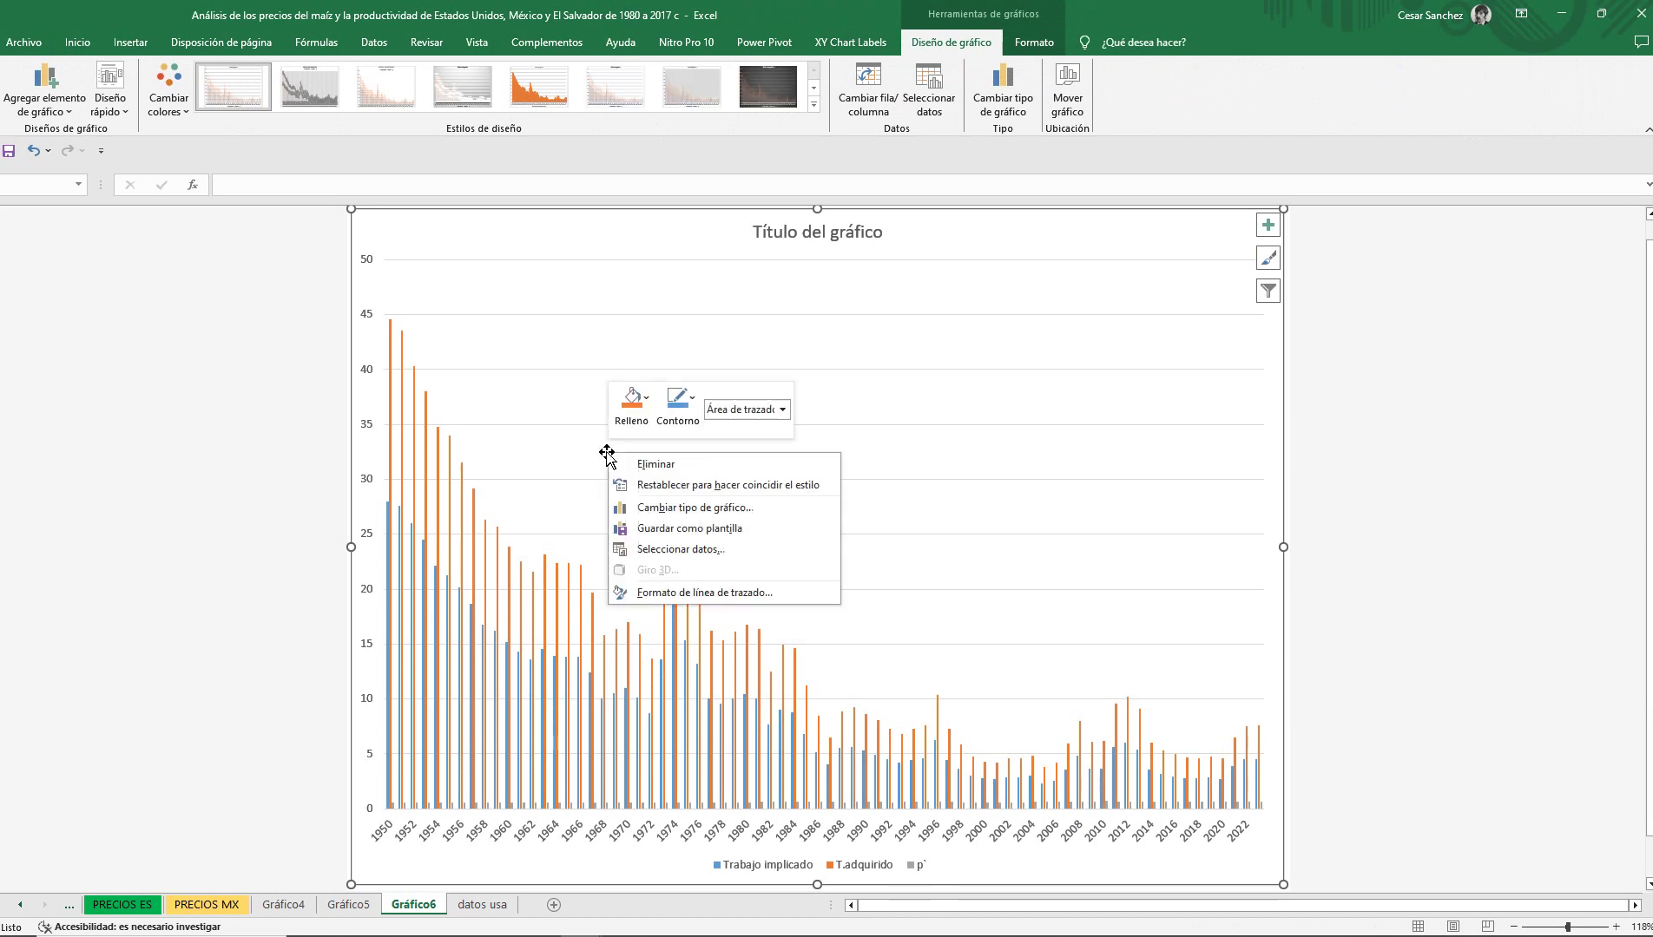
left_click(670, 508)
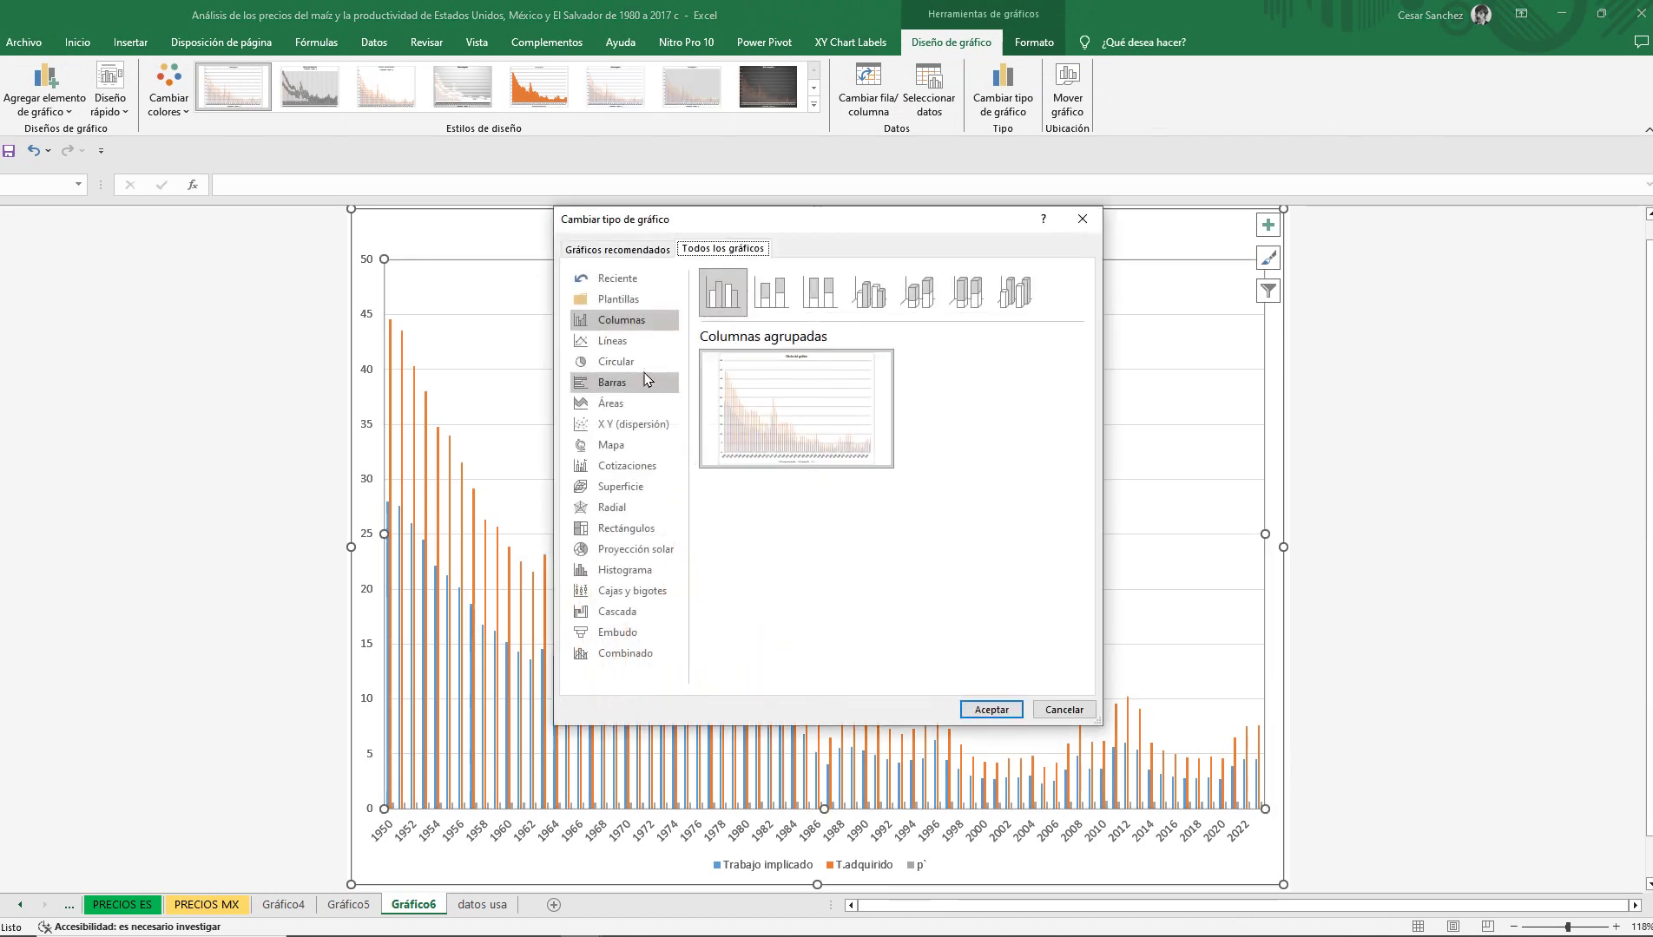
left_click(612, 340)
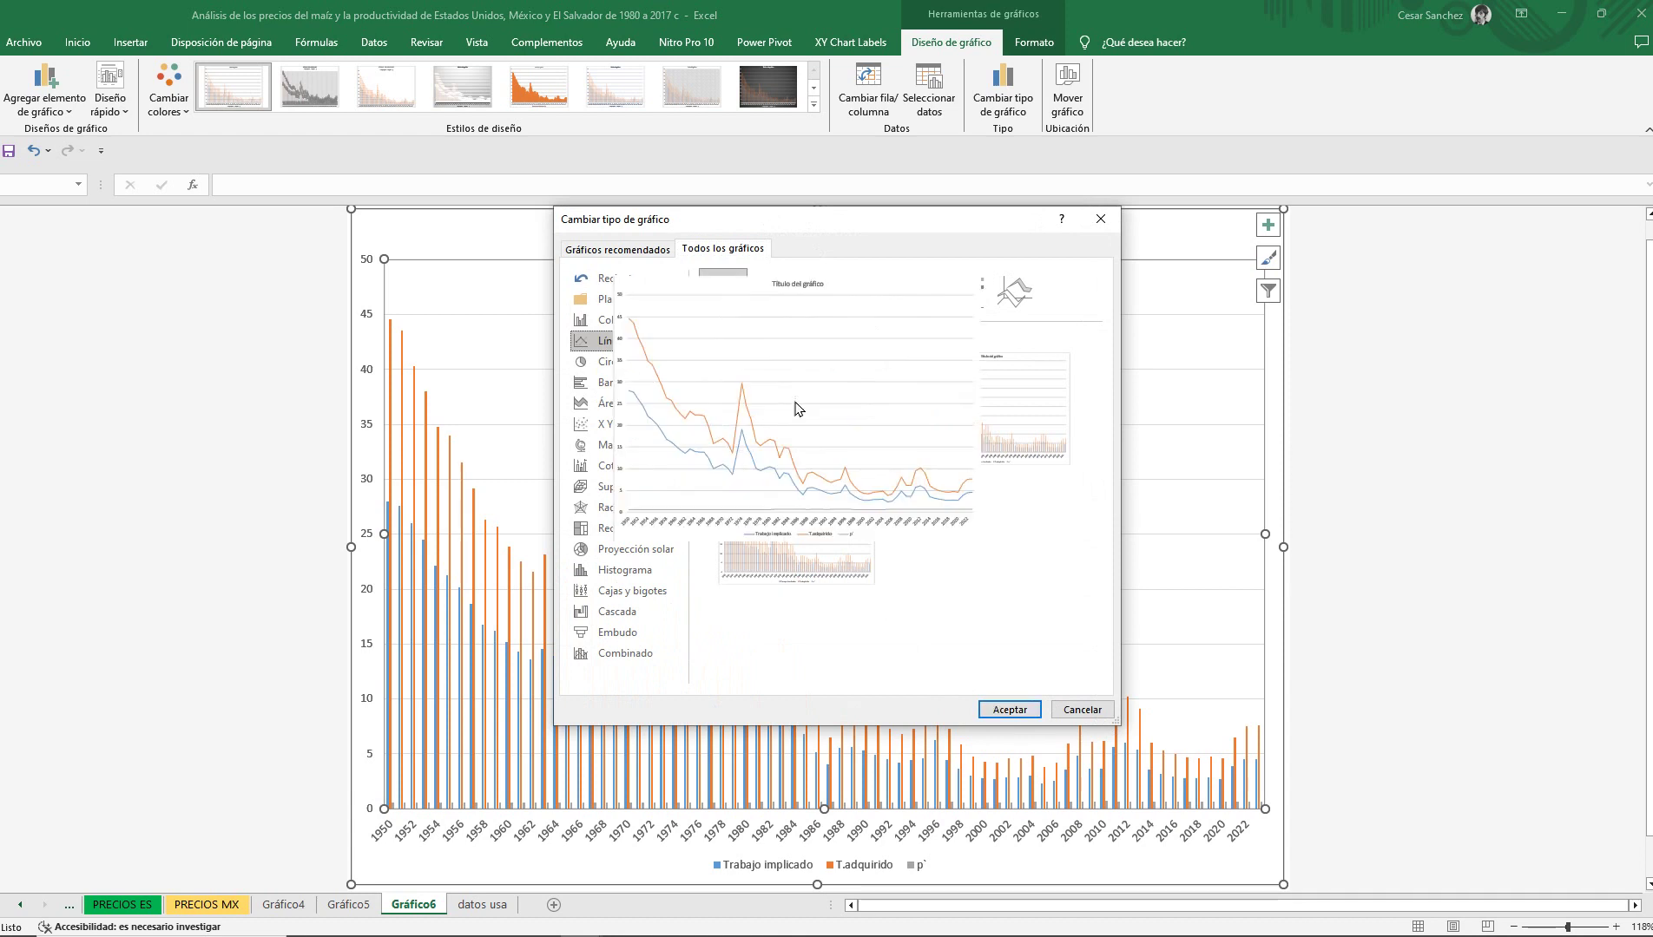
left_click(1009, 710)
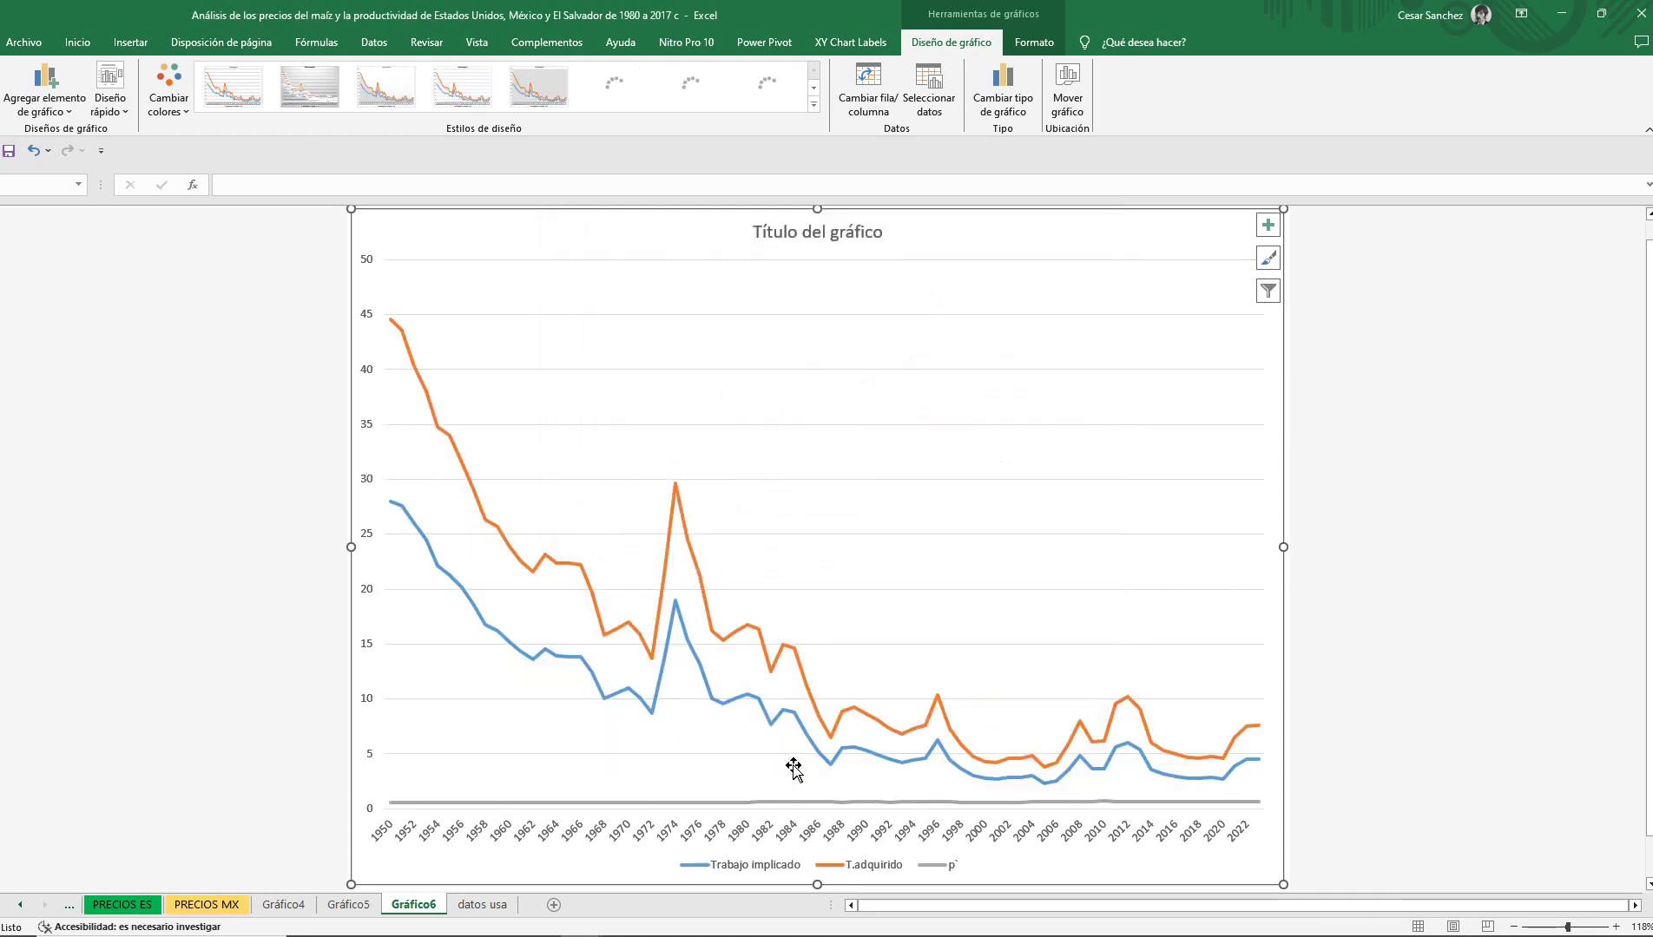
Plot the p` series of the line chart on the secondary axis.
left_click(691, 803)
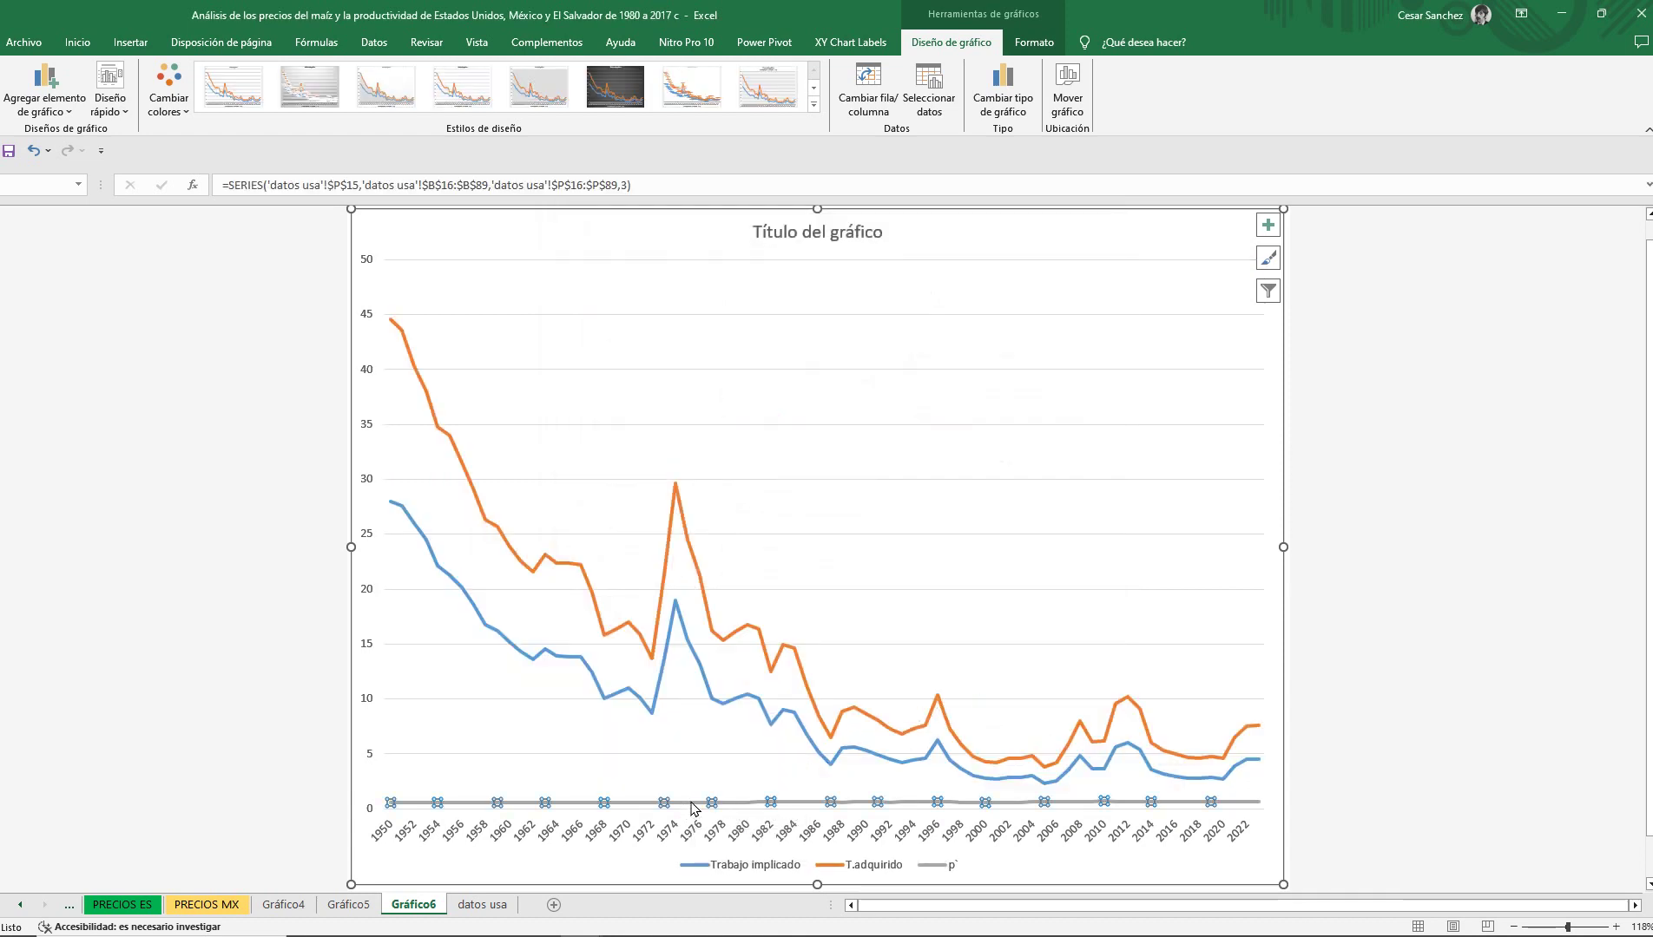
right_click(692, 803)
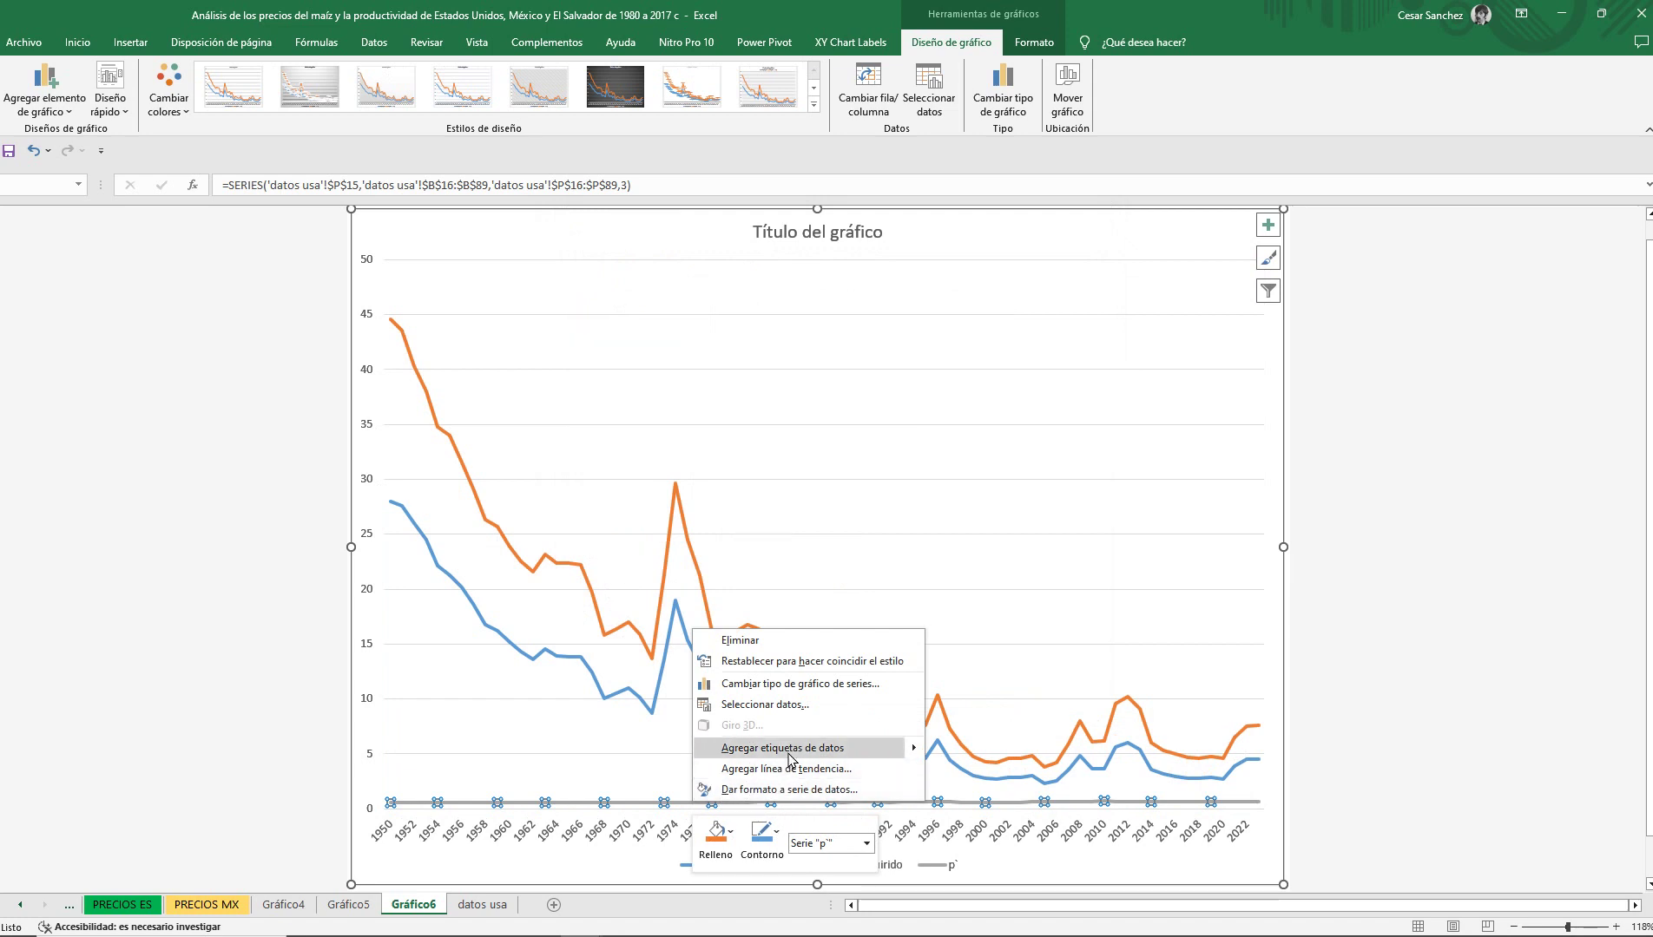
mouse_move(911, 750)
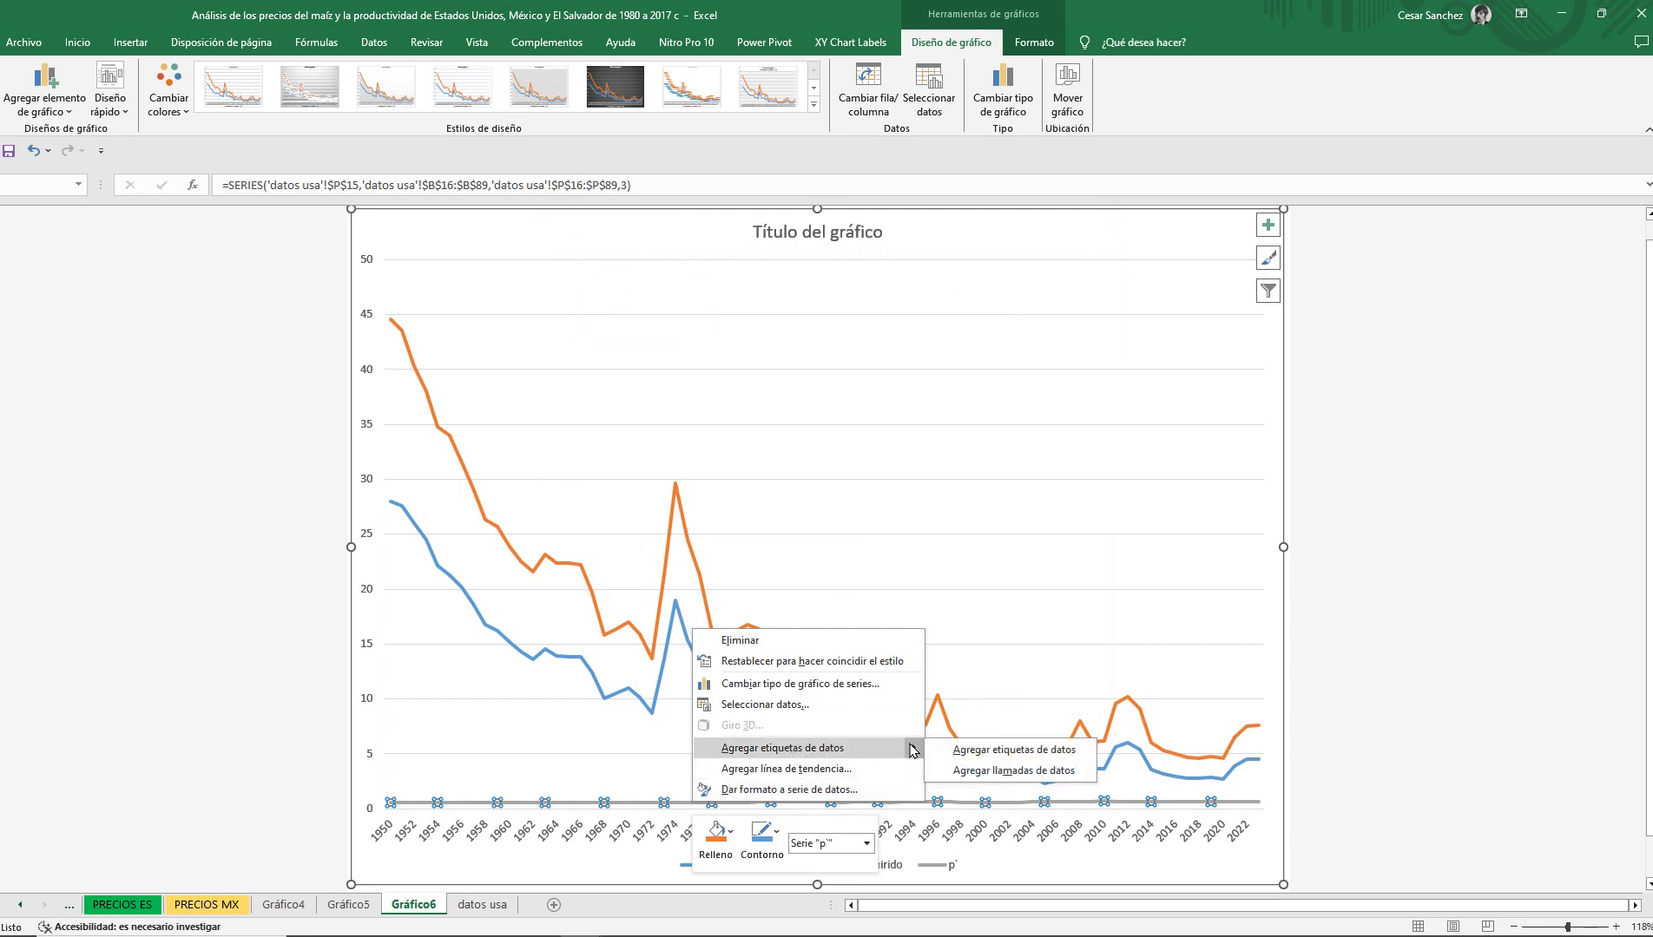
left_click(872, 797)
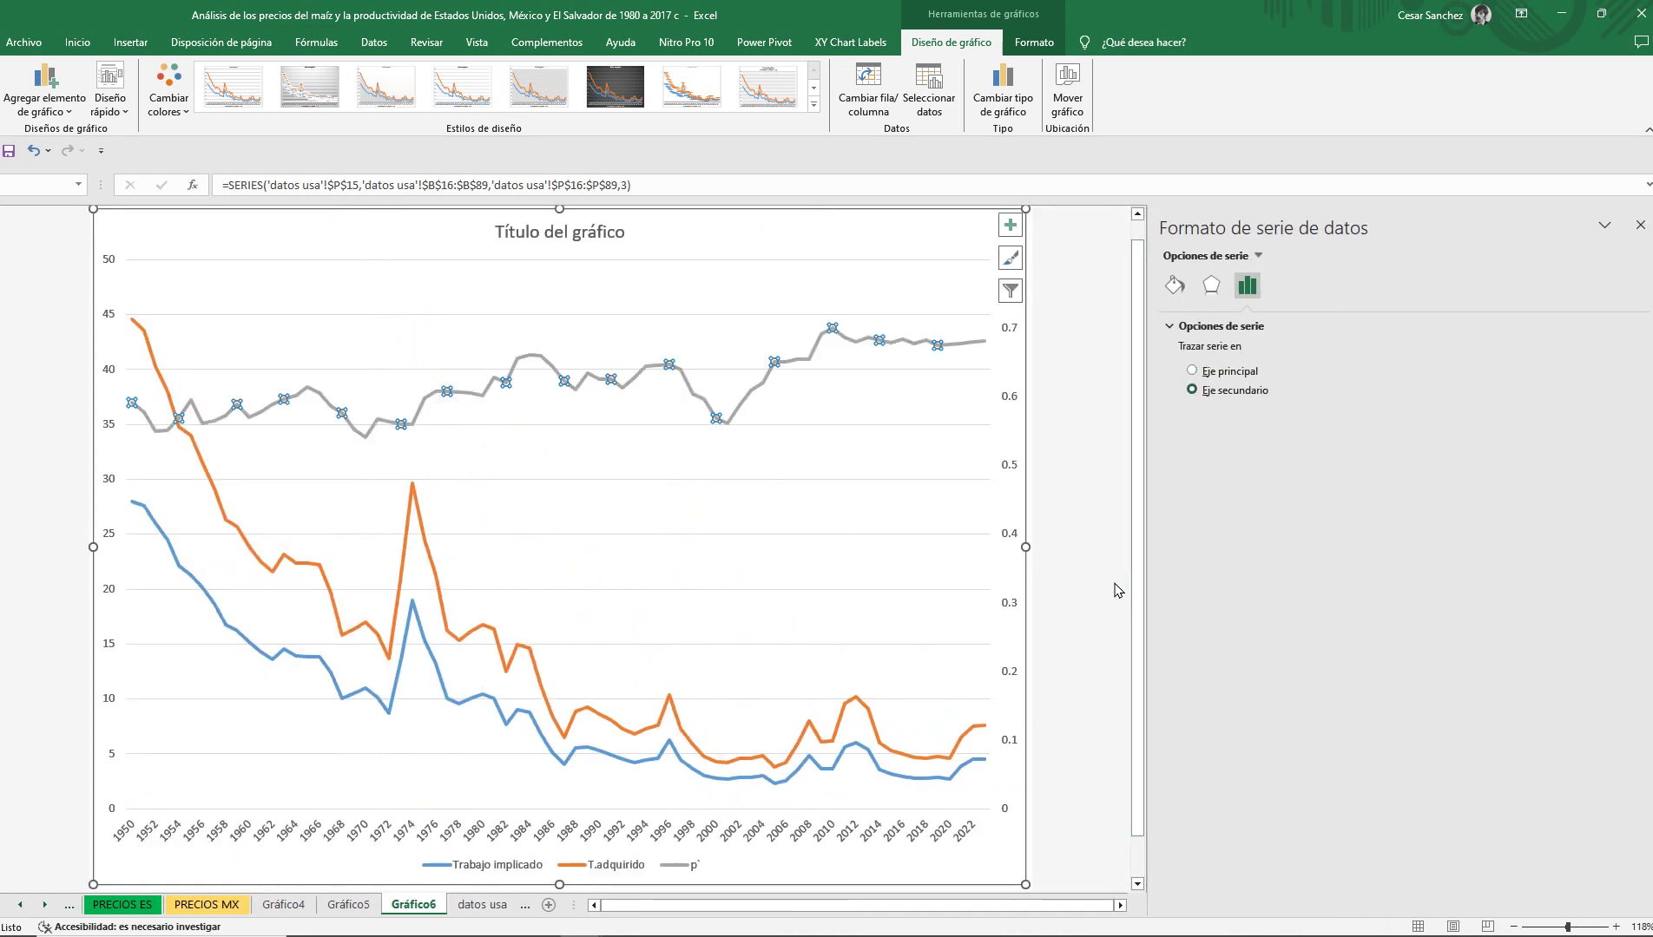
left_click(1105, 575)
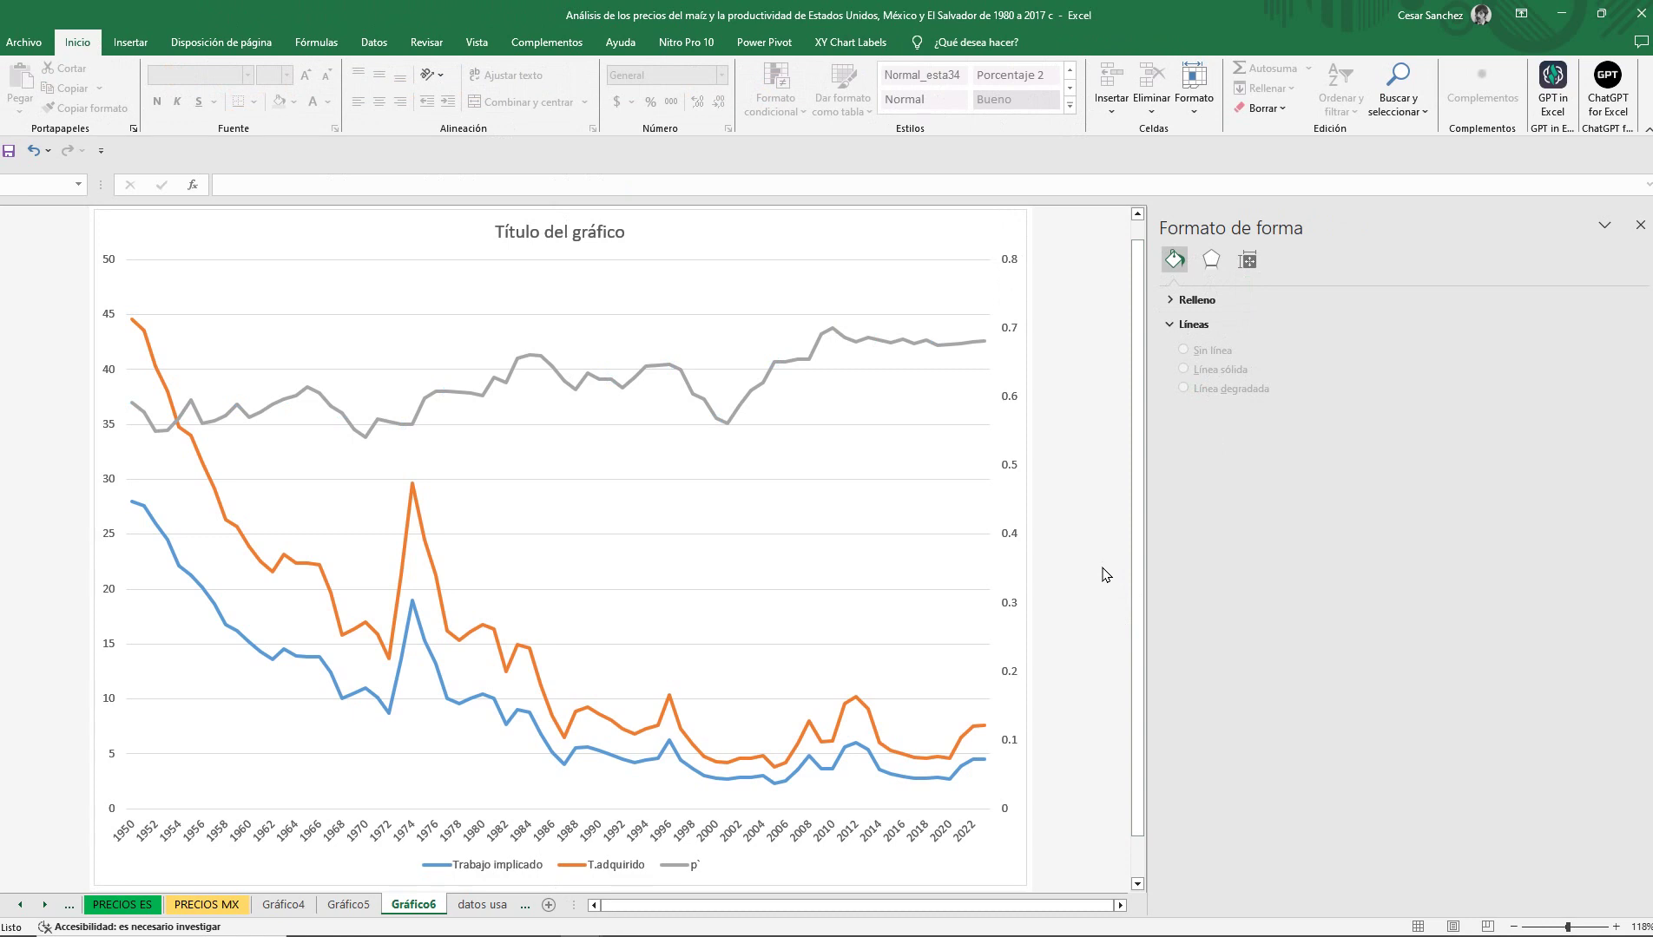
Replace the chart's placeholder title with "Evolución del trabajo adquirido e implicado y tasa de plusvalor. USA".
left_click(575, 231)
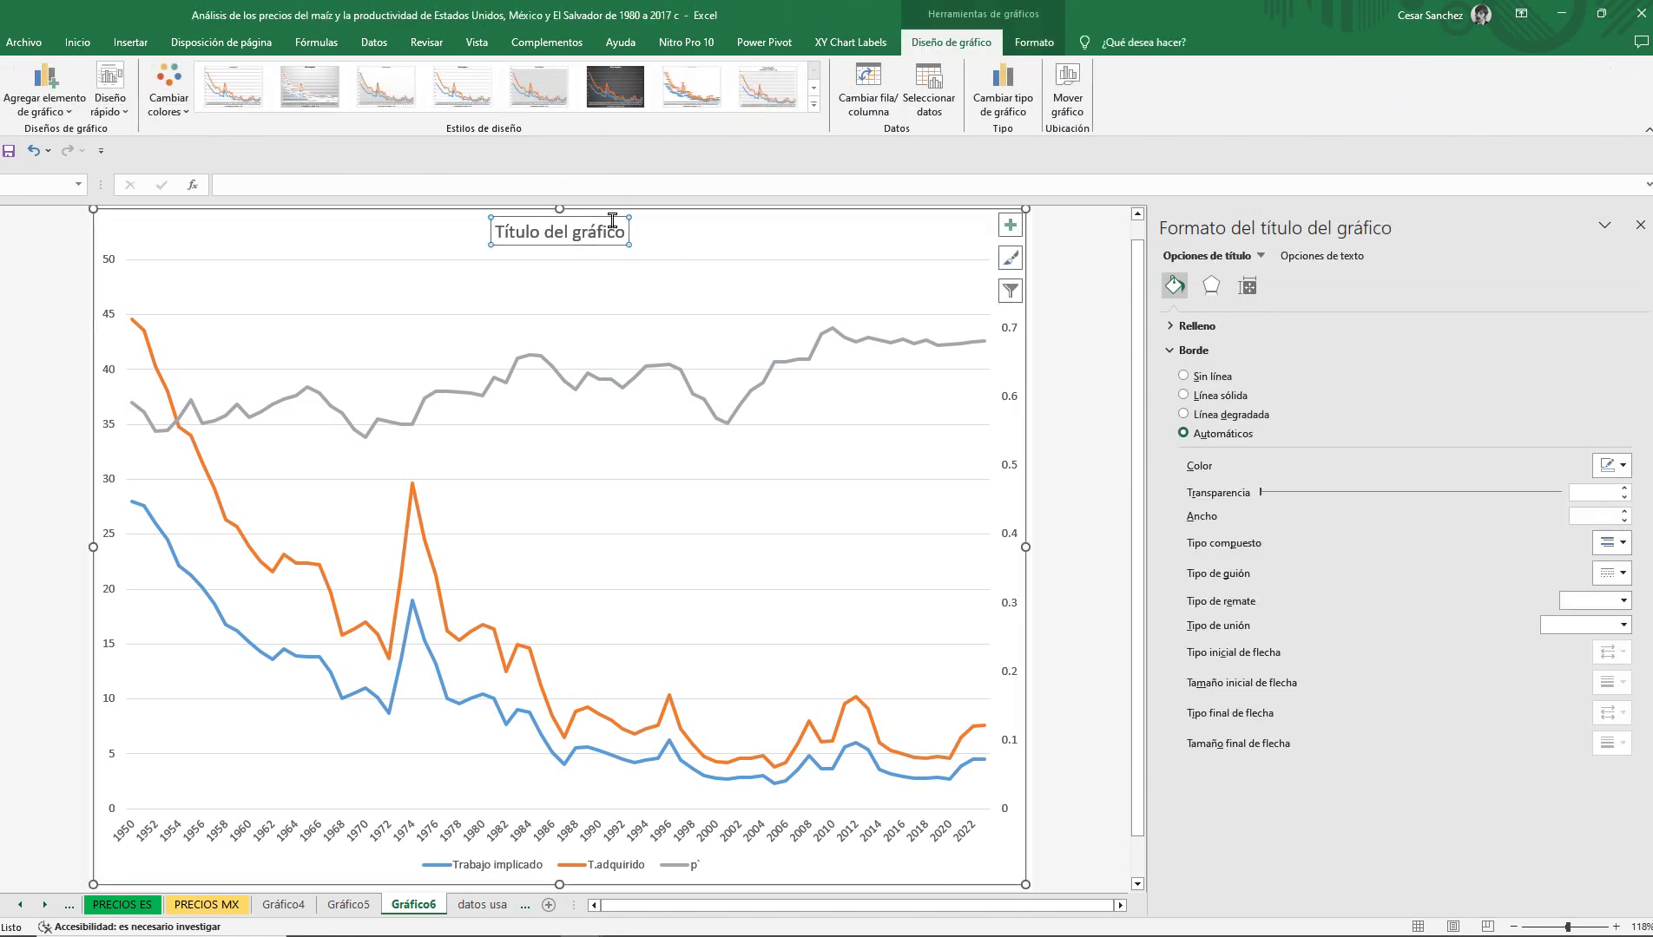
left_click_drag(623, 228, 495, 236)
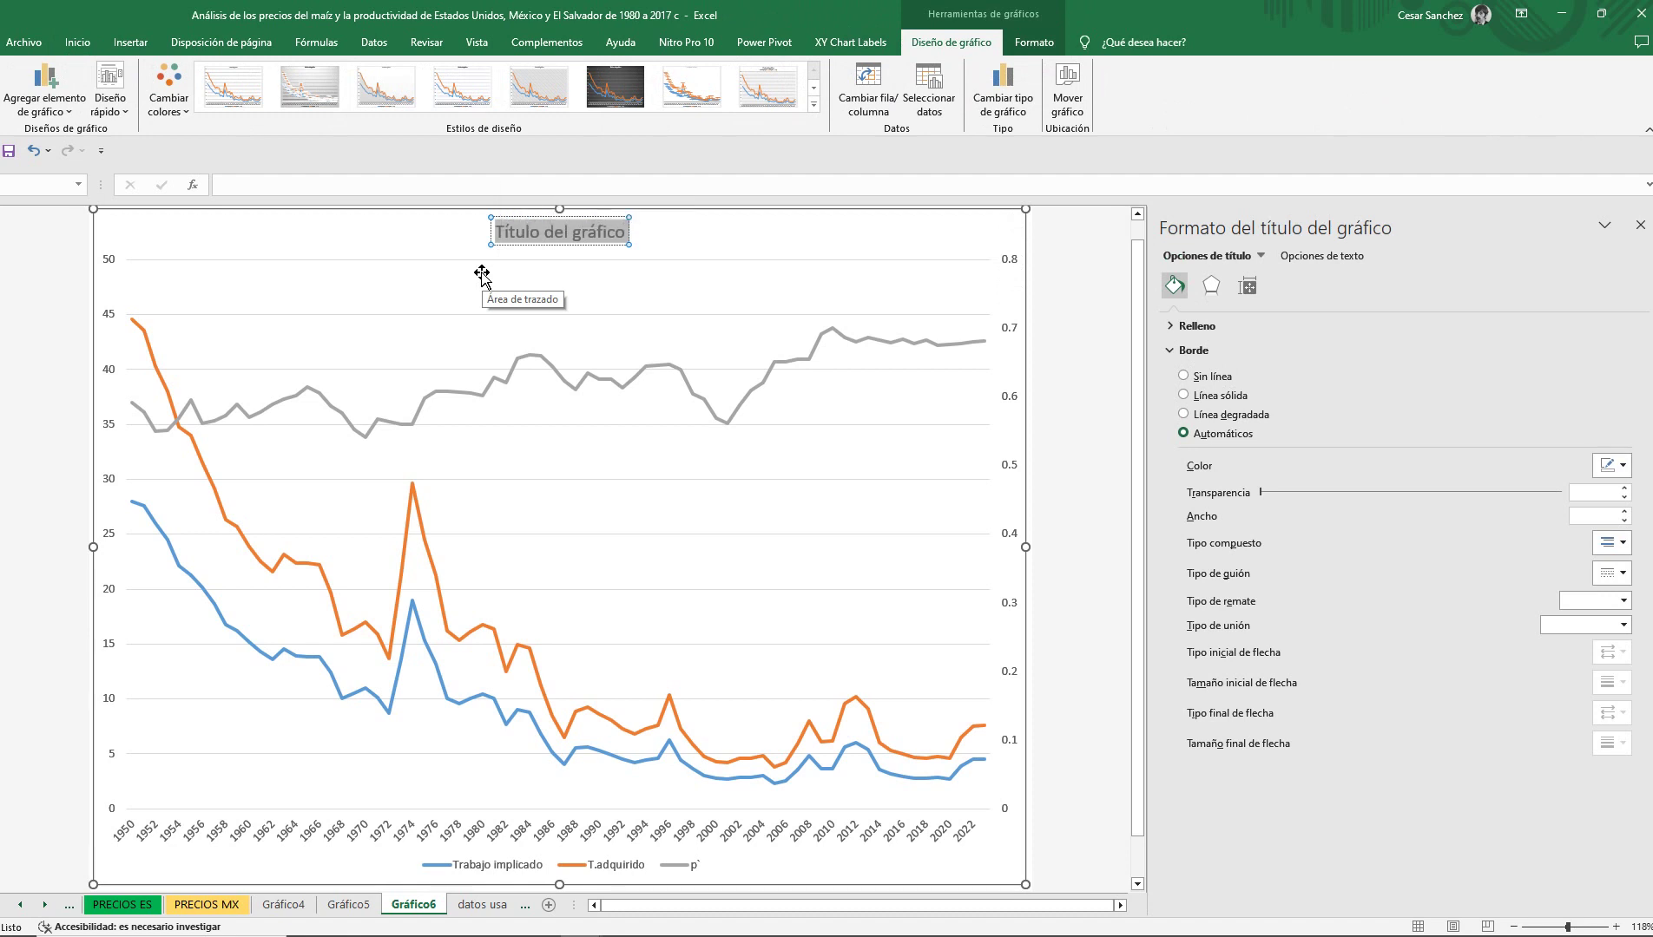
type("Evoluci")
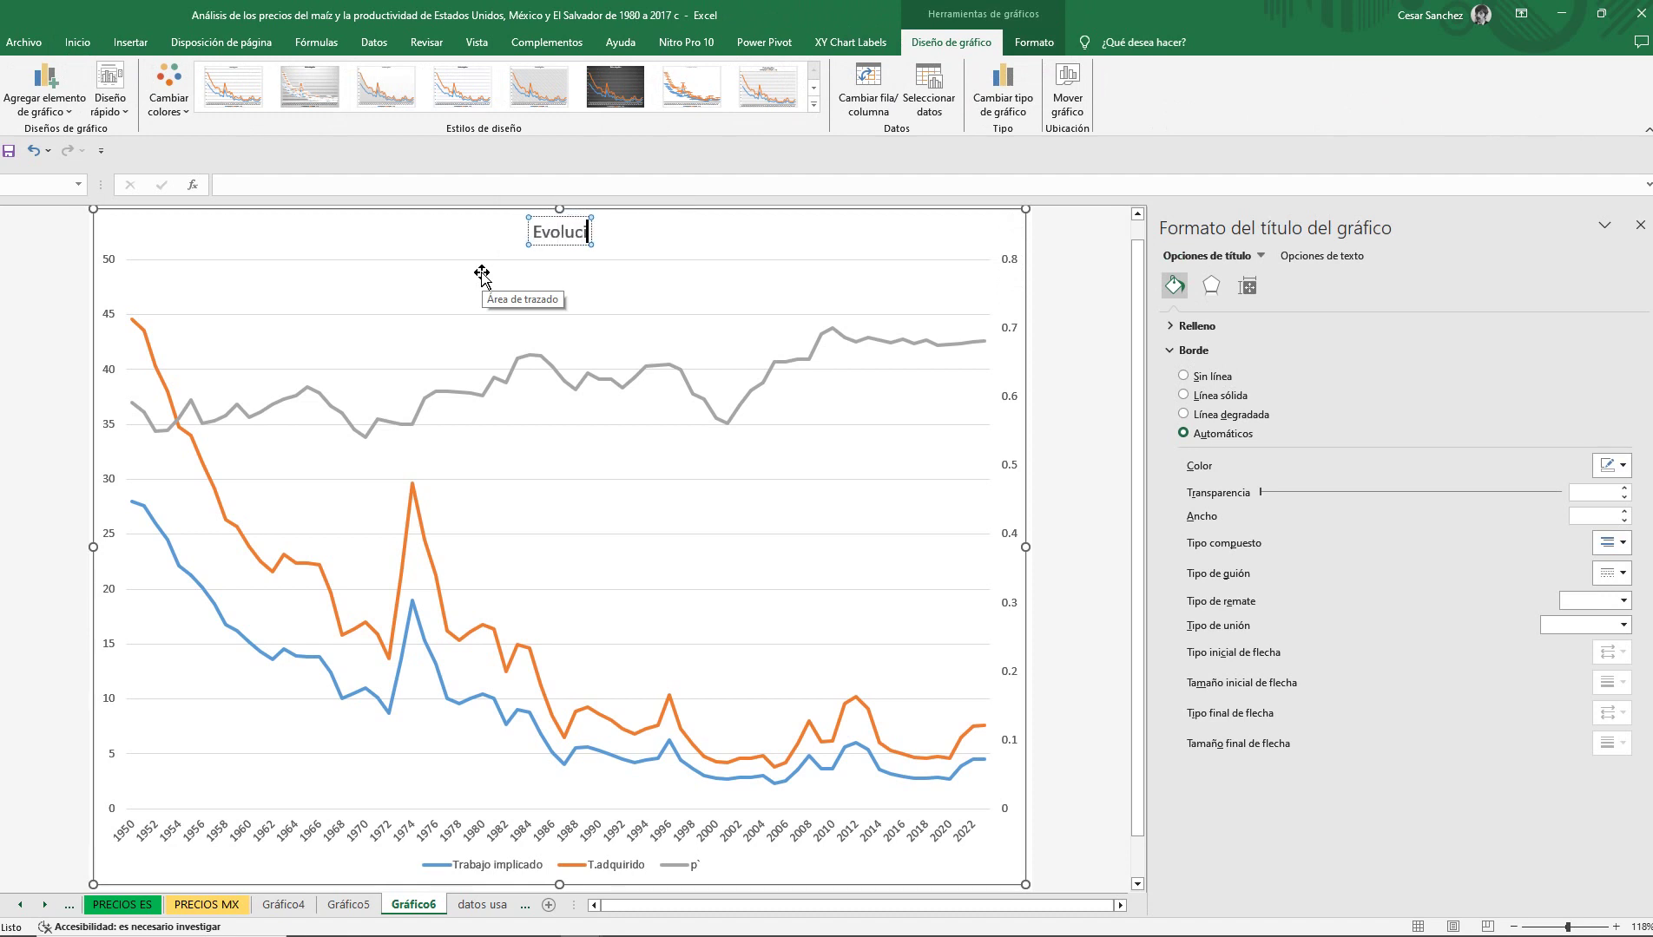
type("ón del tra")
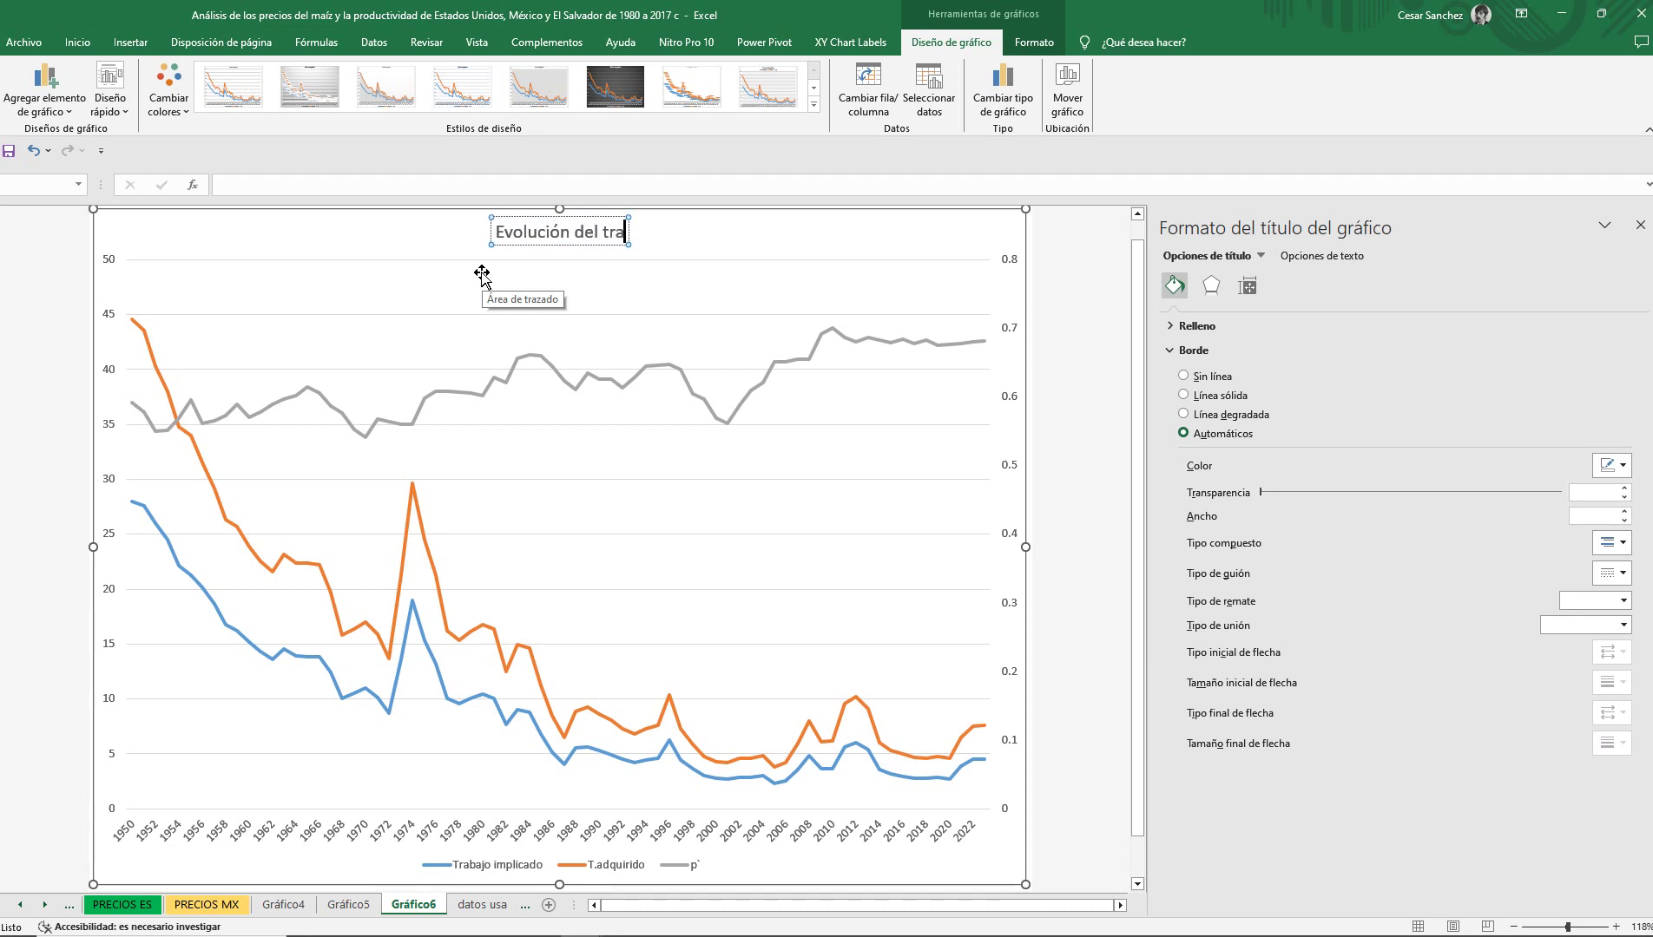
type("bajo ad")
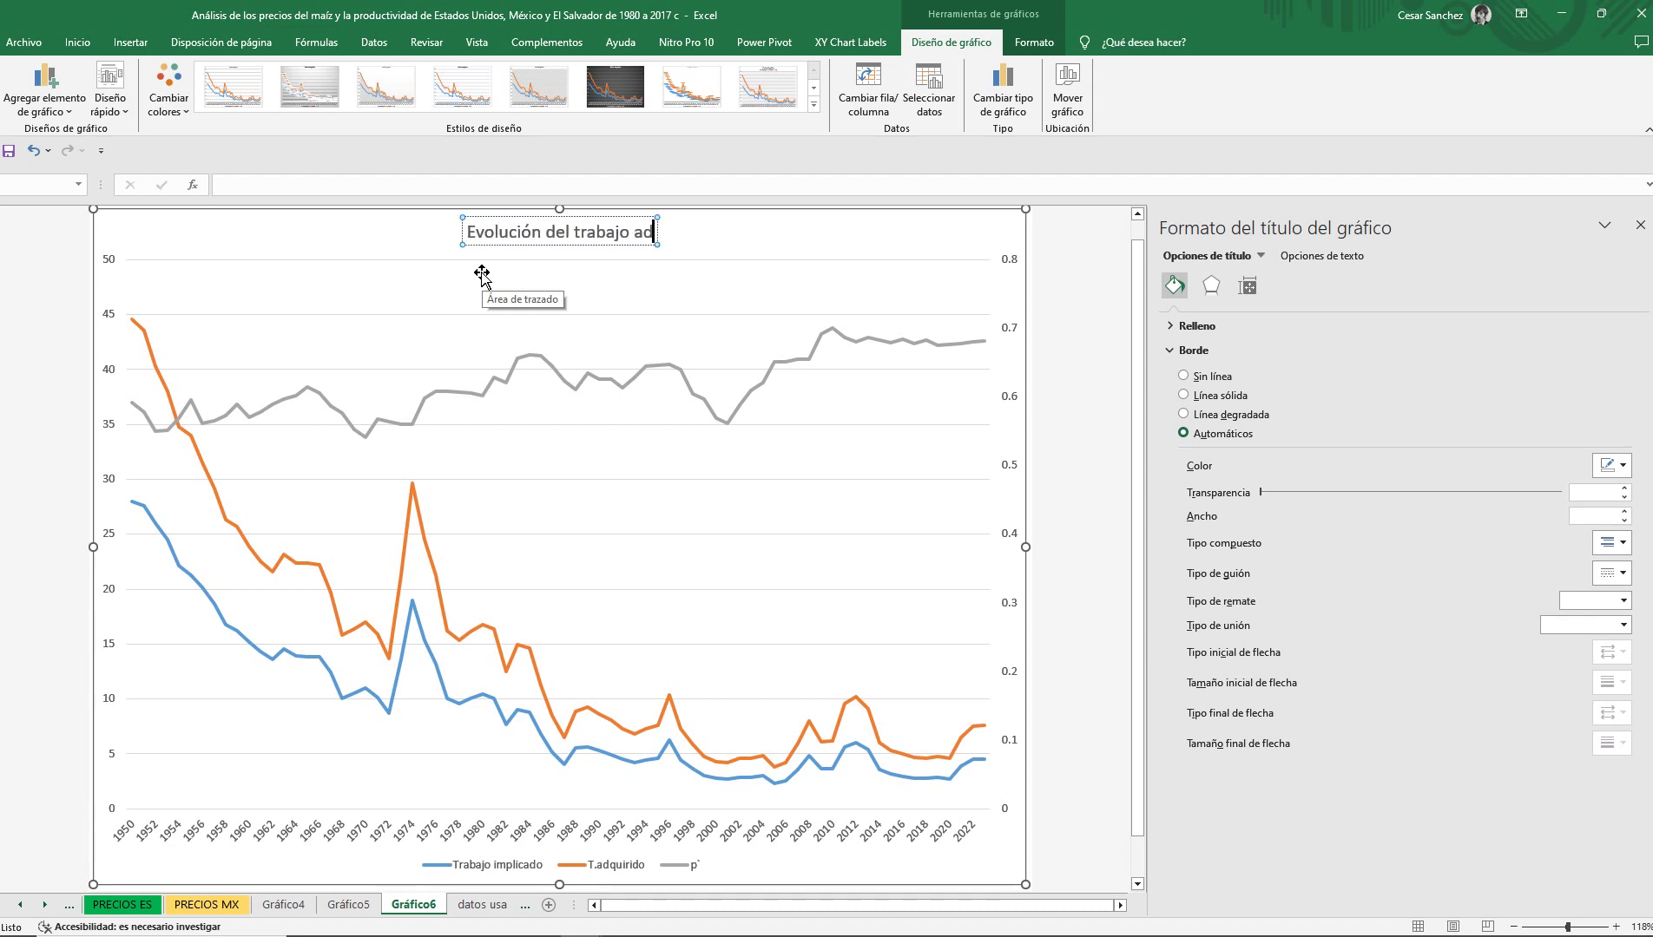
type("quirido e")
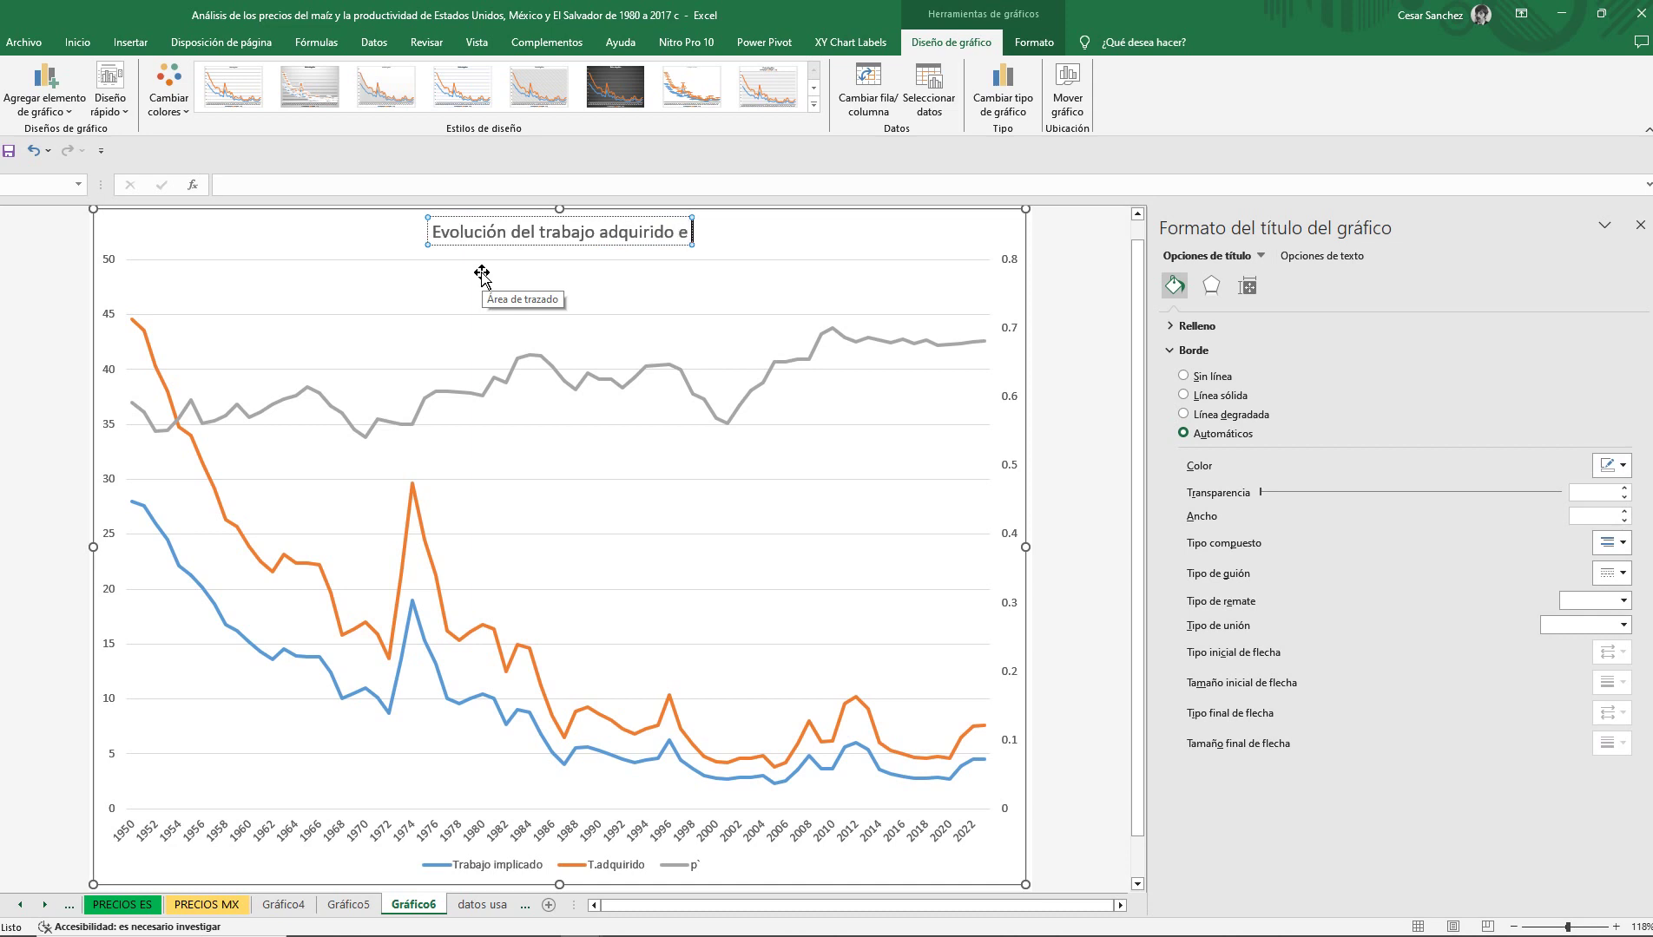
type(" jmplicdo")
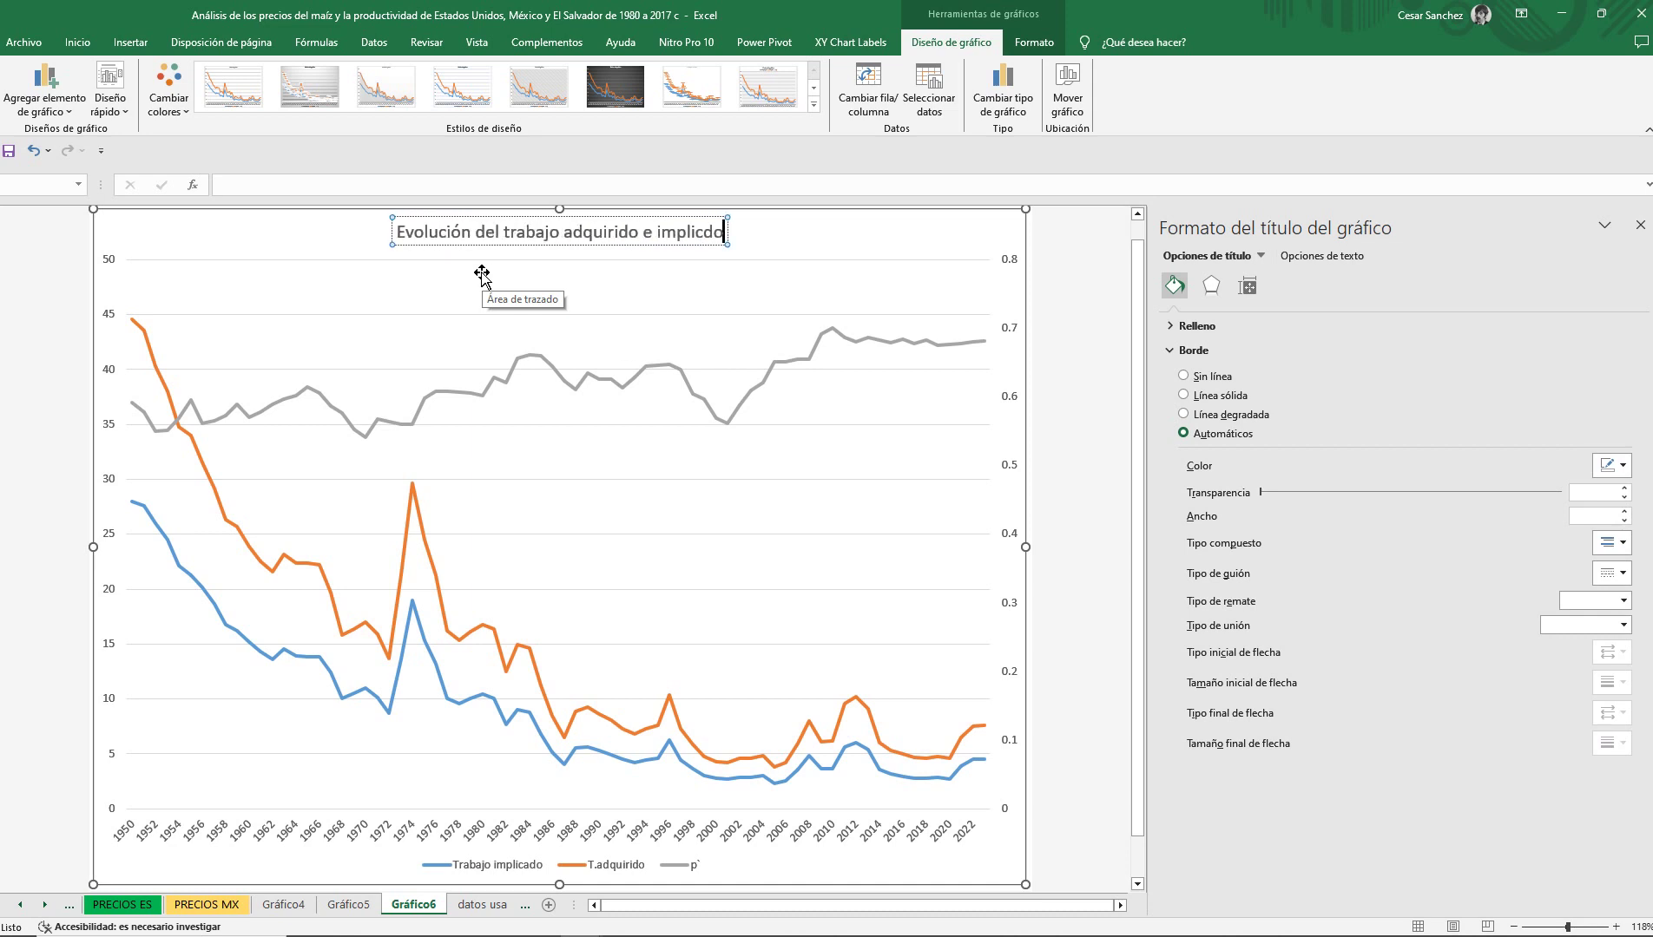
key("BackSpace")
key("BackSpace")
type("ado")
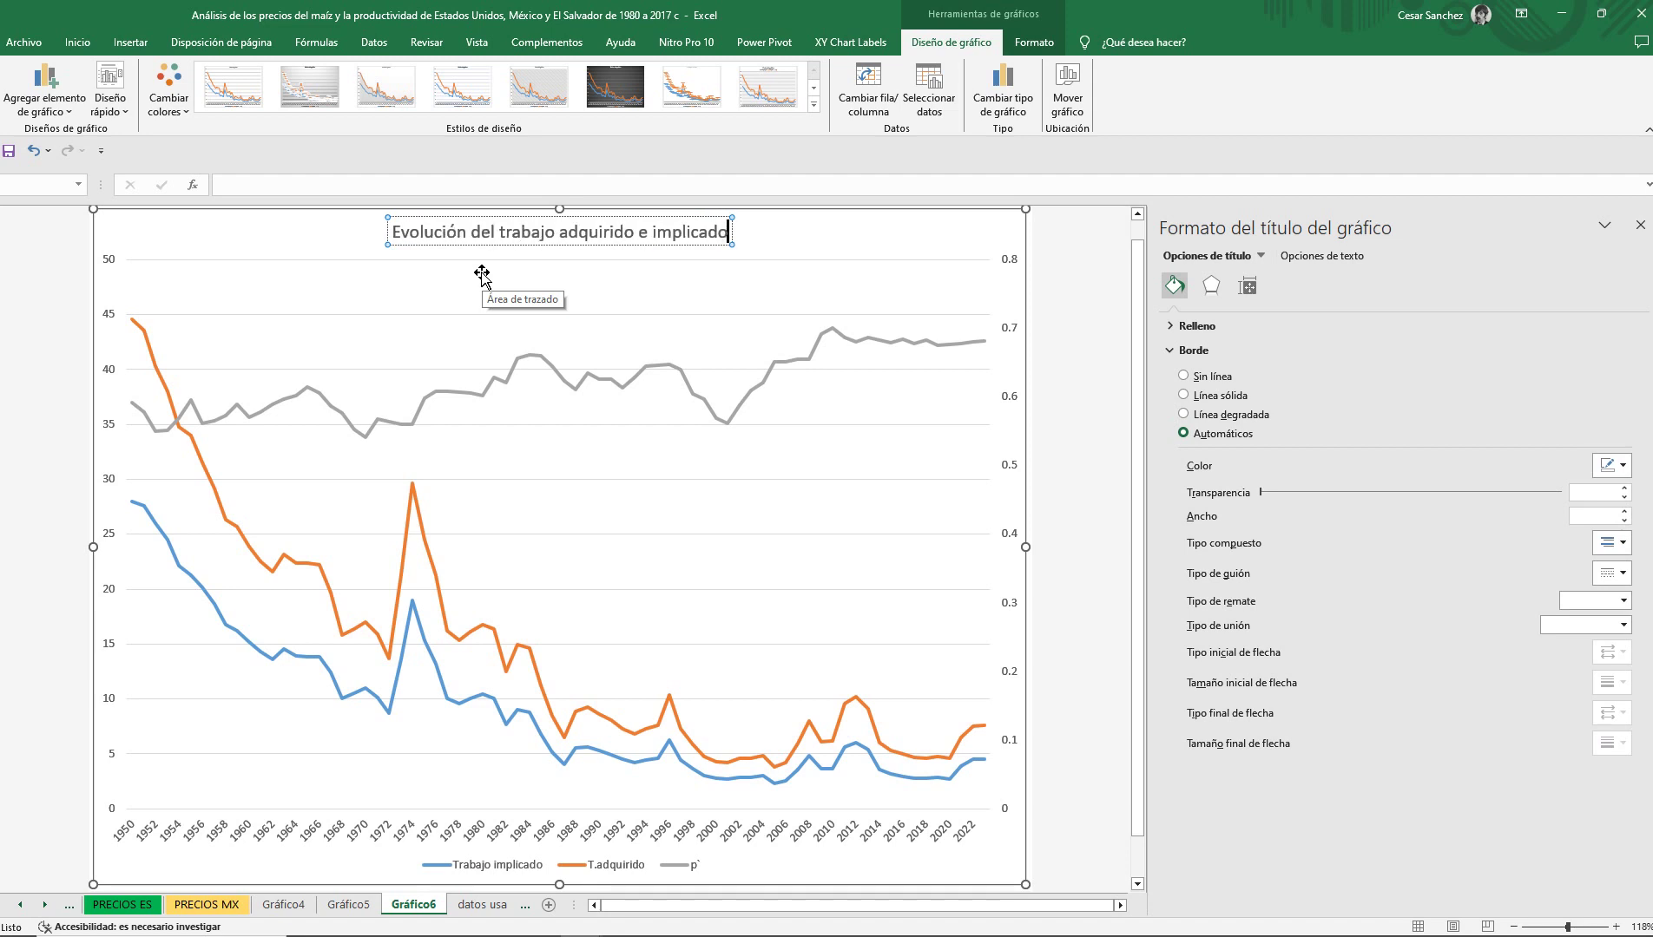
type(" y tasa de")
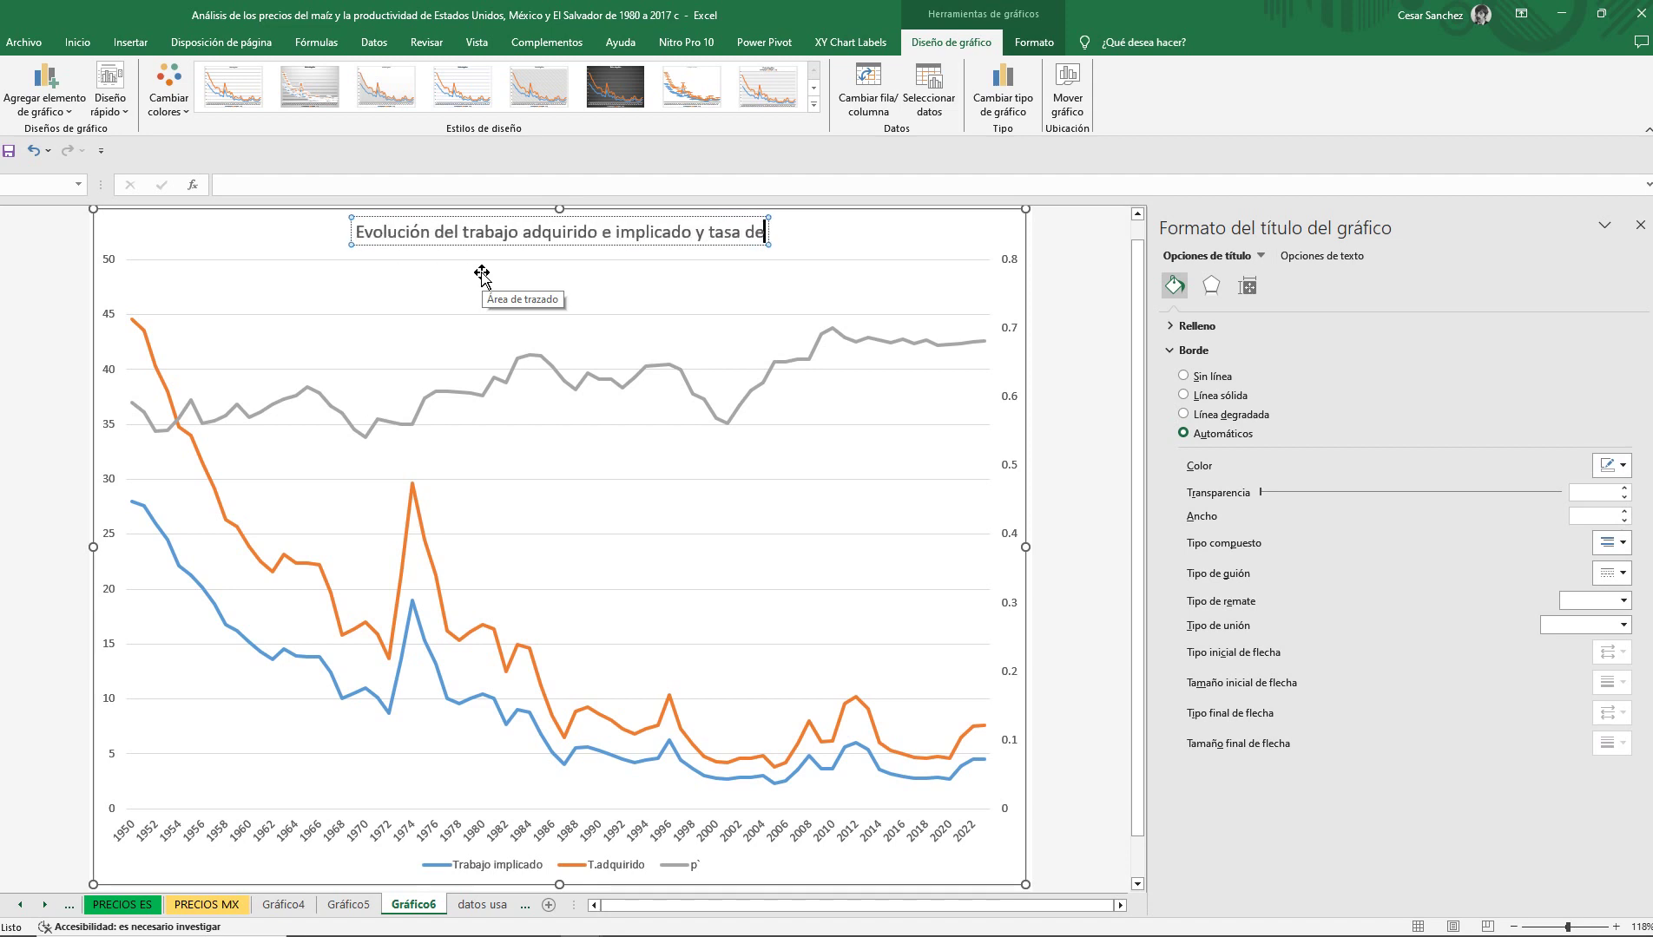
type(" plusvalo")
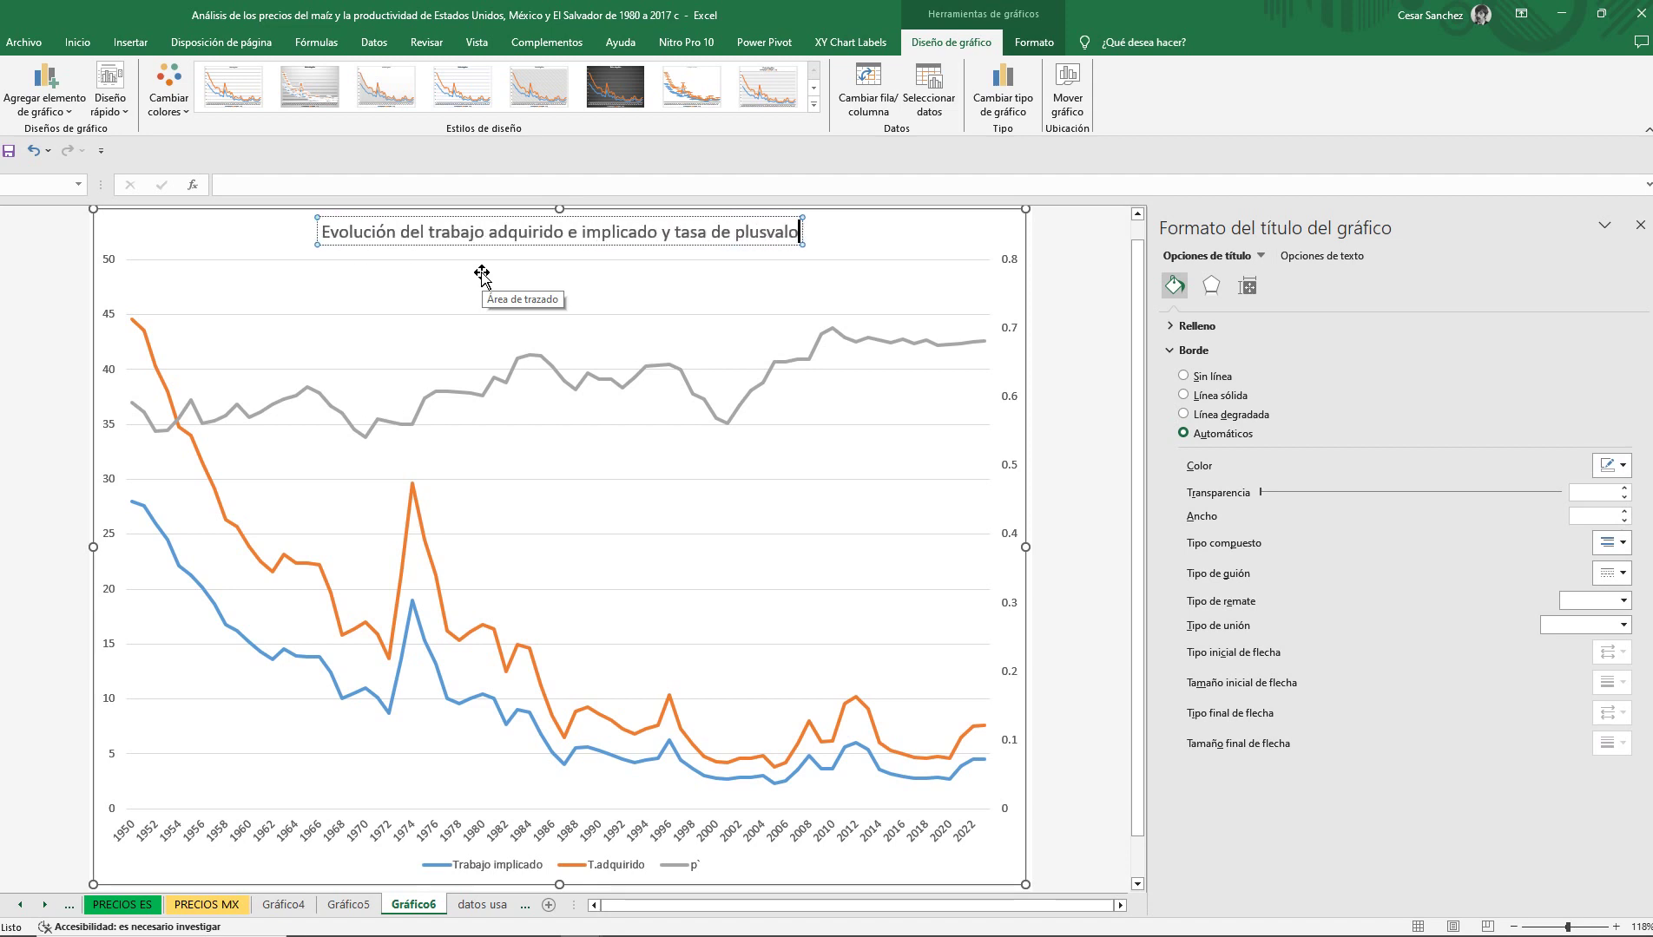
type("r. USA")
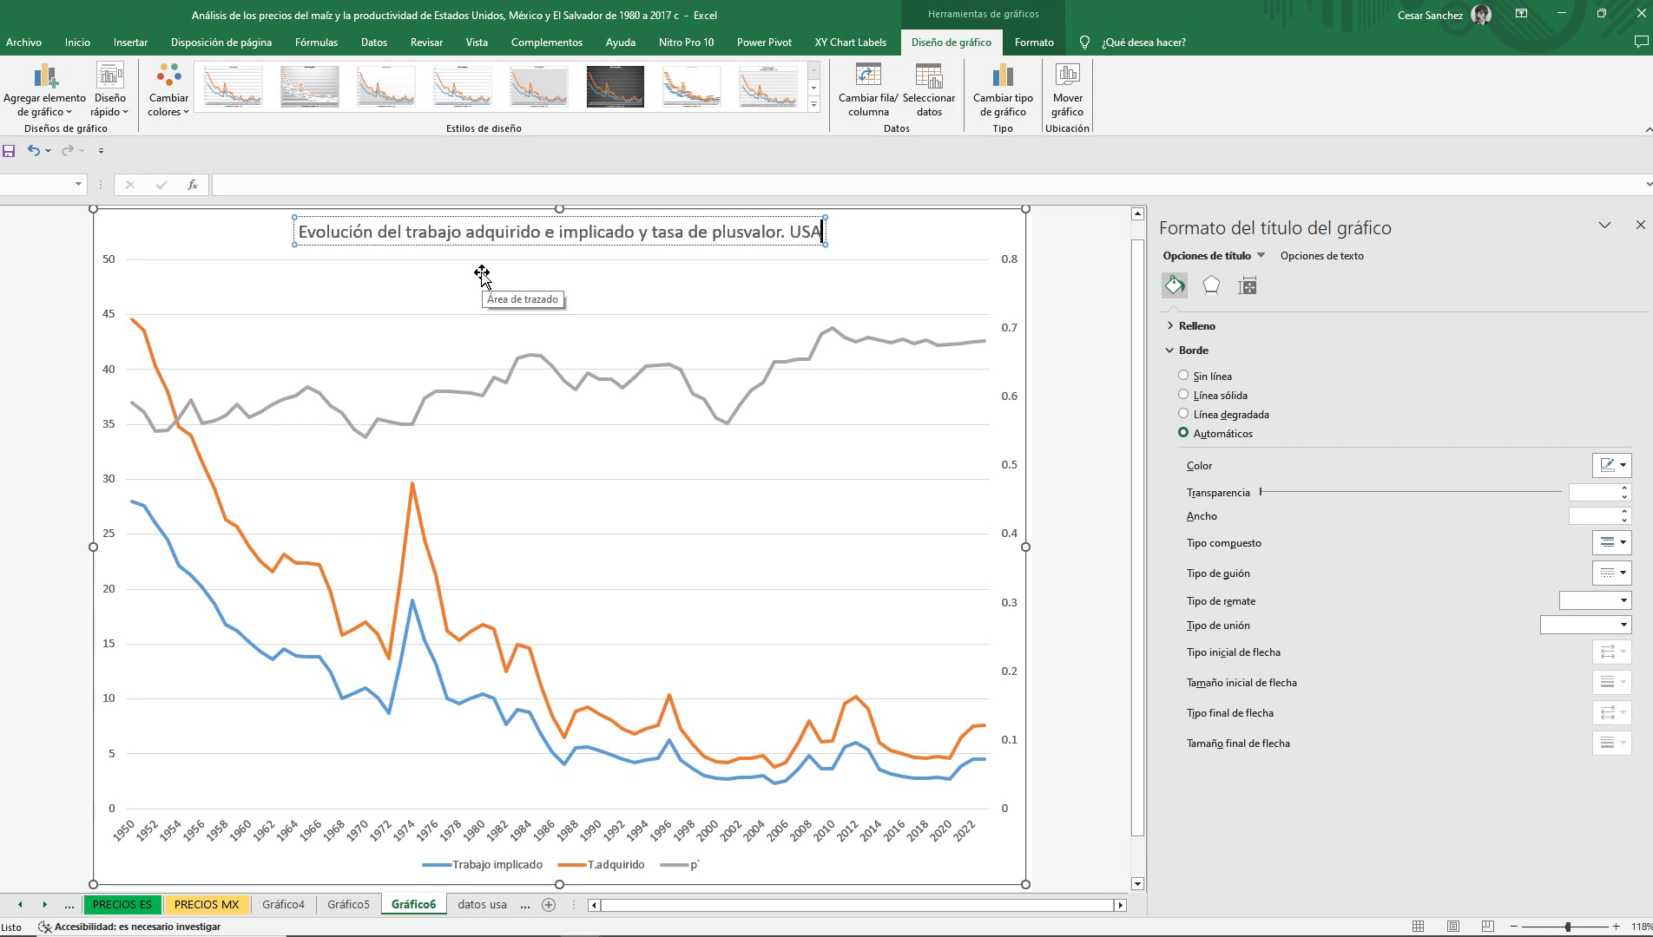
Change the country in the chart title to EUA and append the period ". 1950-2022".
key("BackSpace")
key("BackSpace")
key("BackSpace")
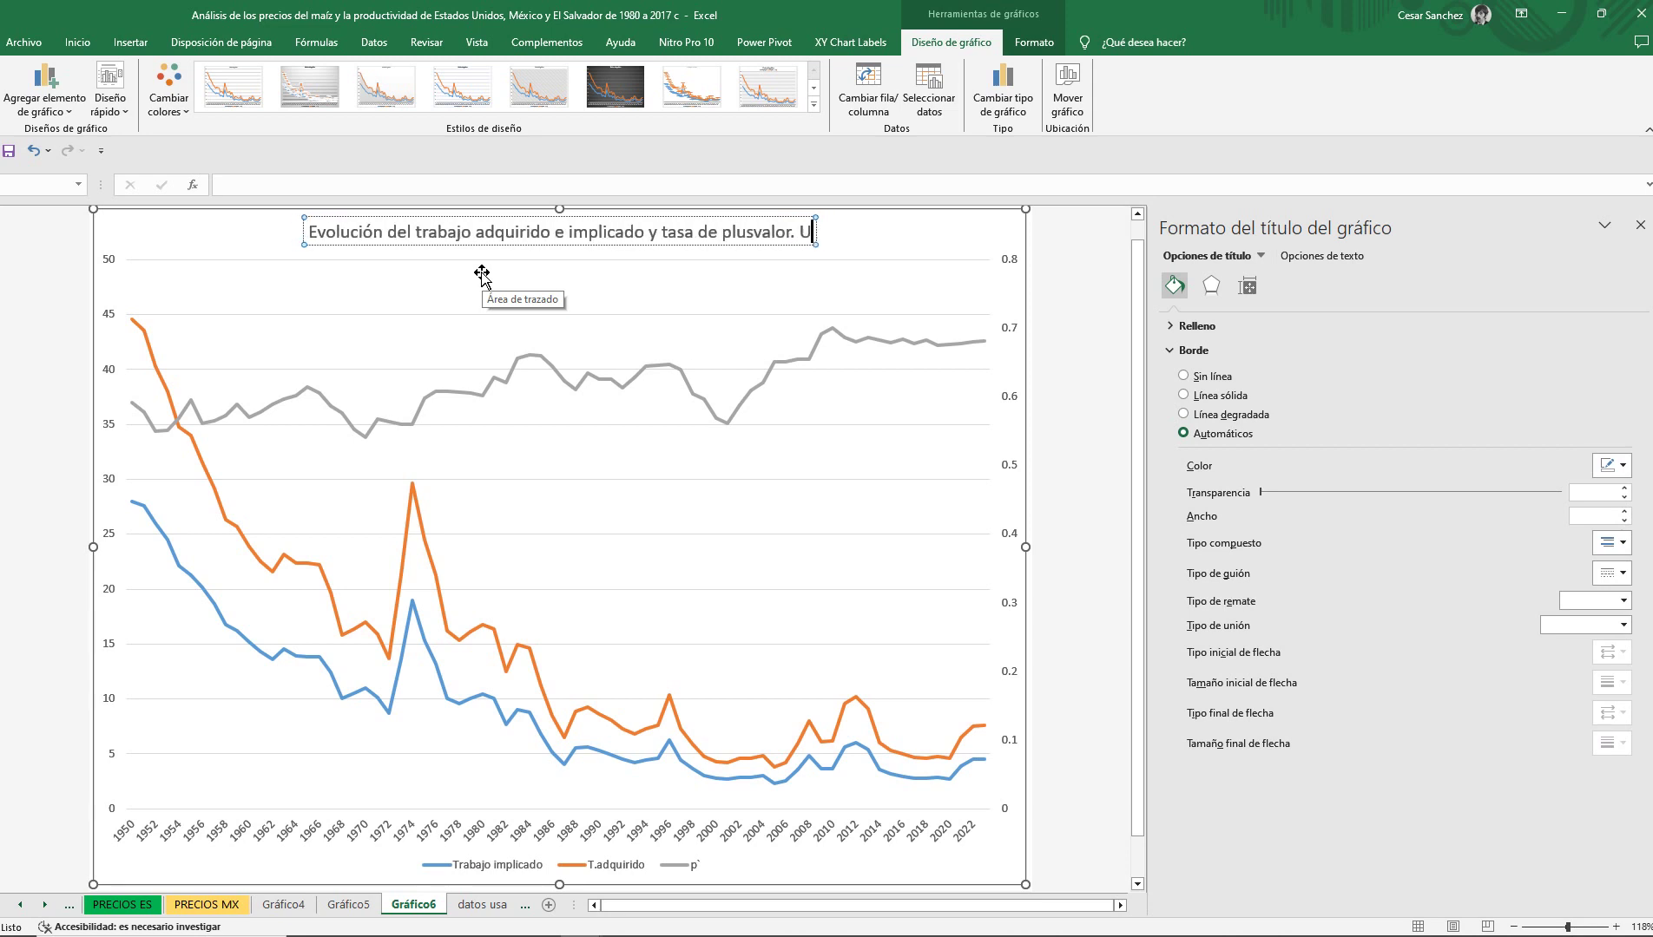
type("eua")
key("BackSpace")
key("BackSpace")
key("BackSpace")
key("BackSpace")
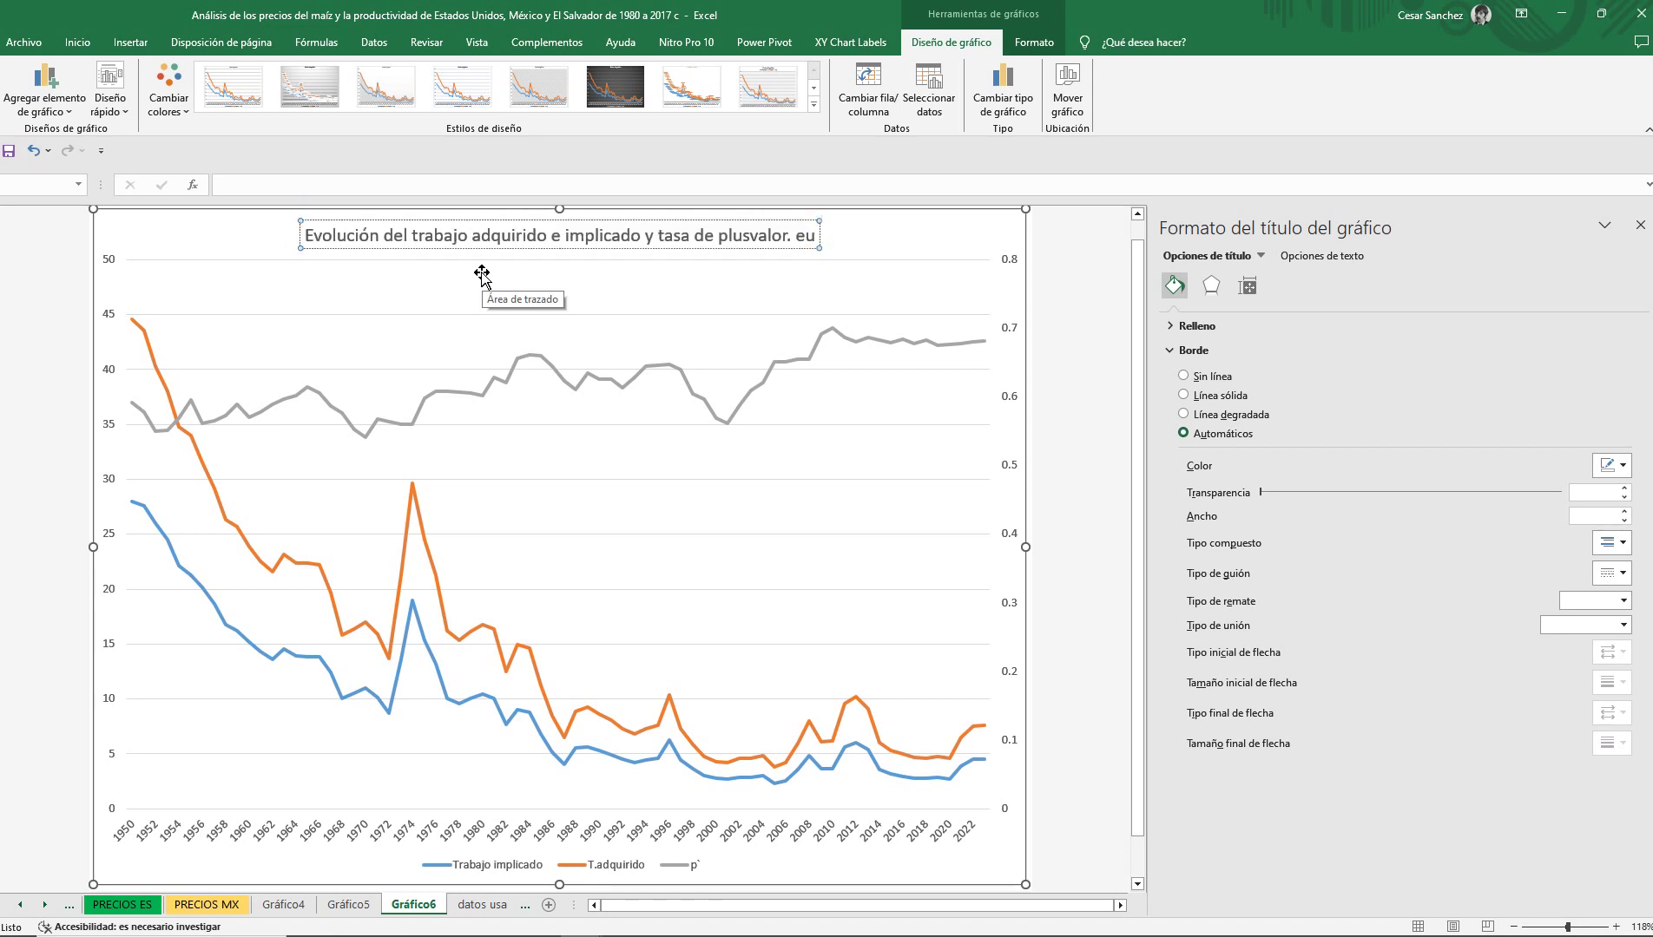
type("EUA")
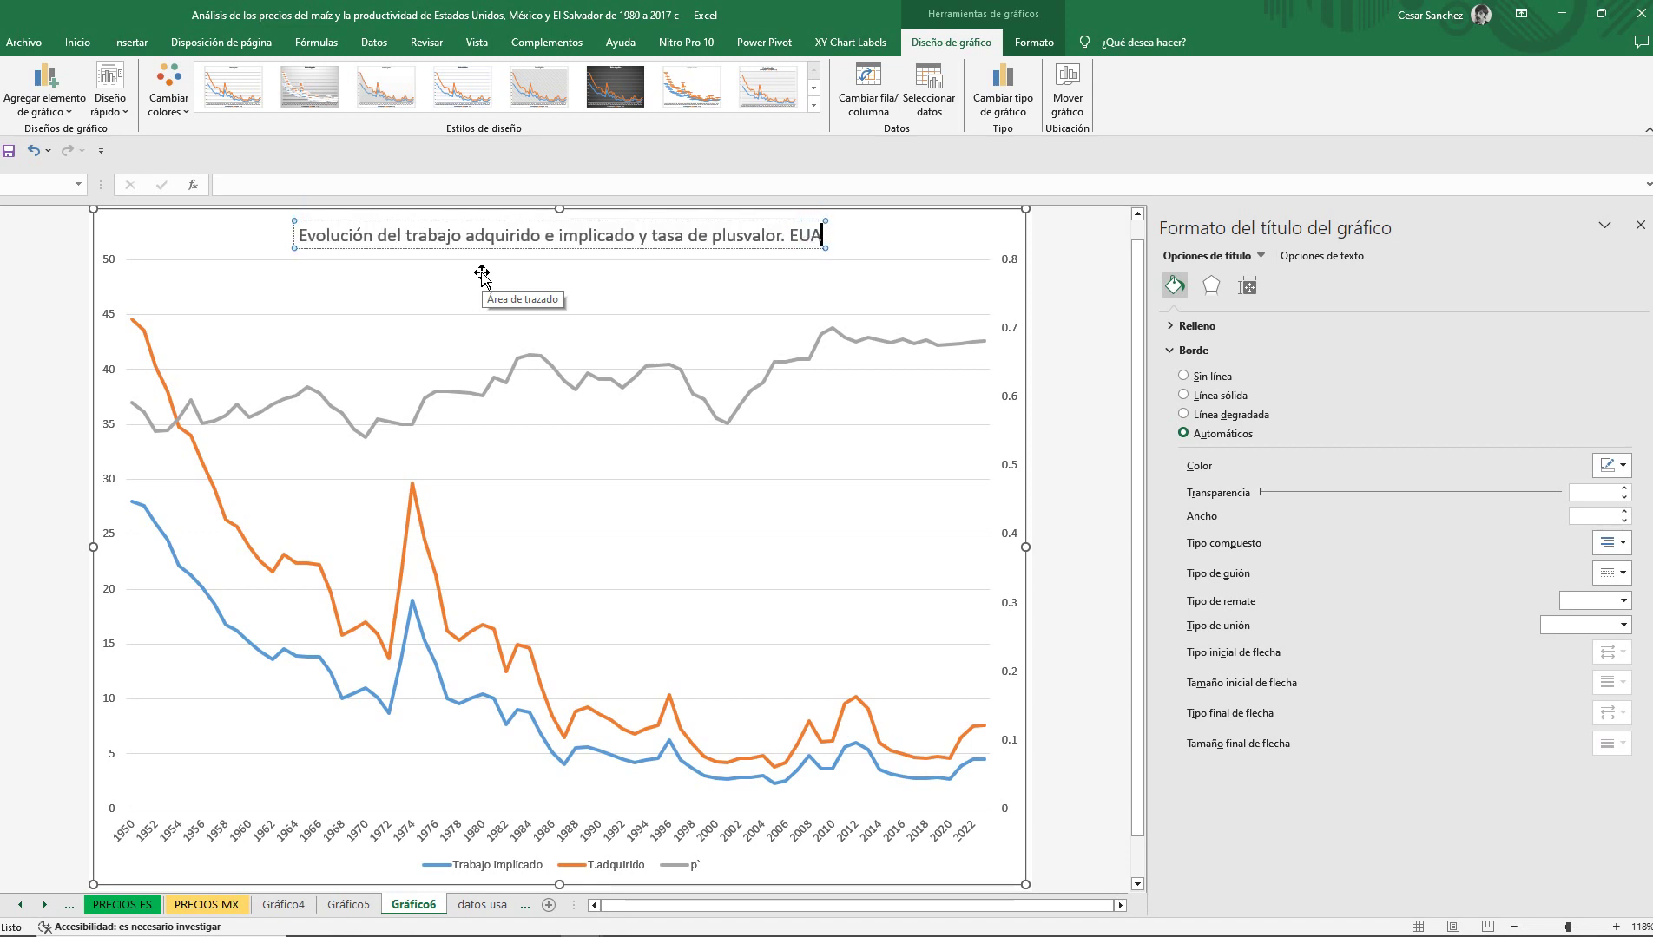
type(". 195")
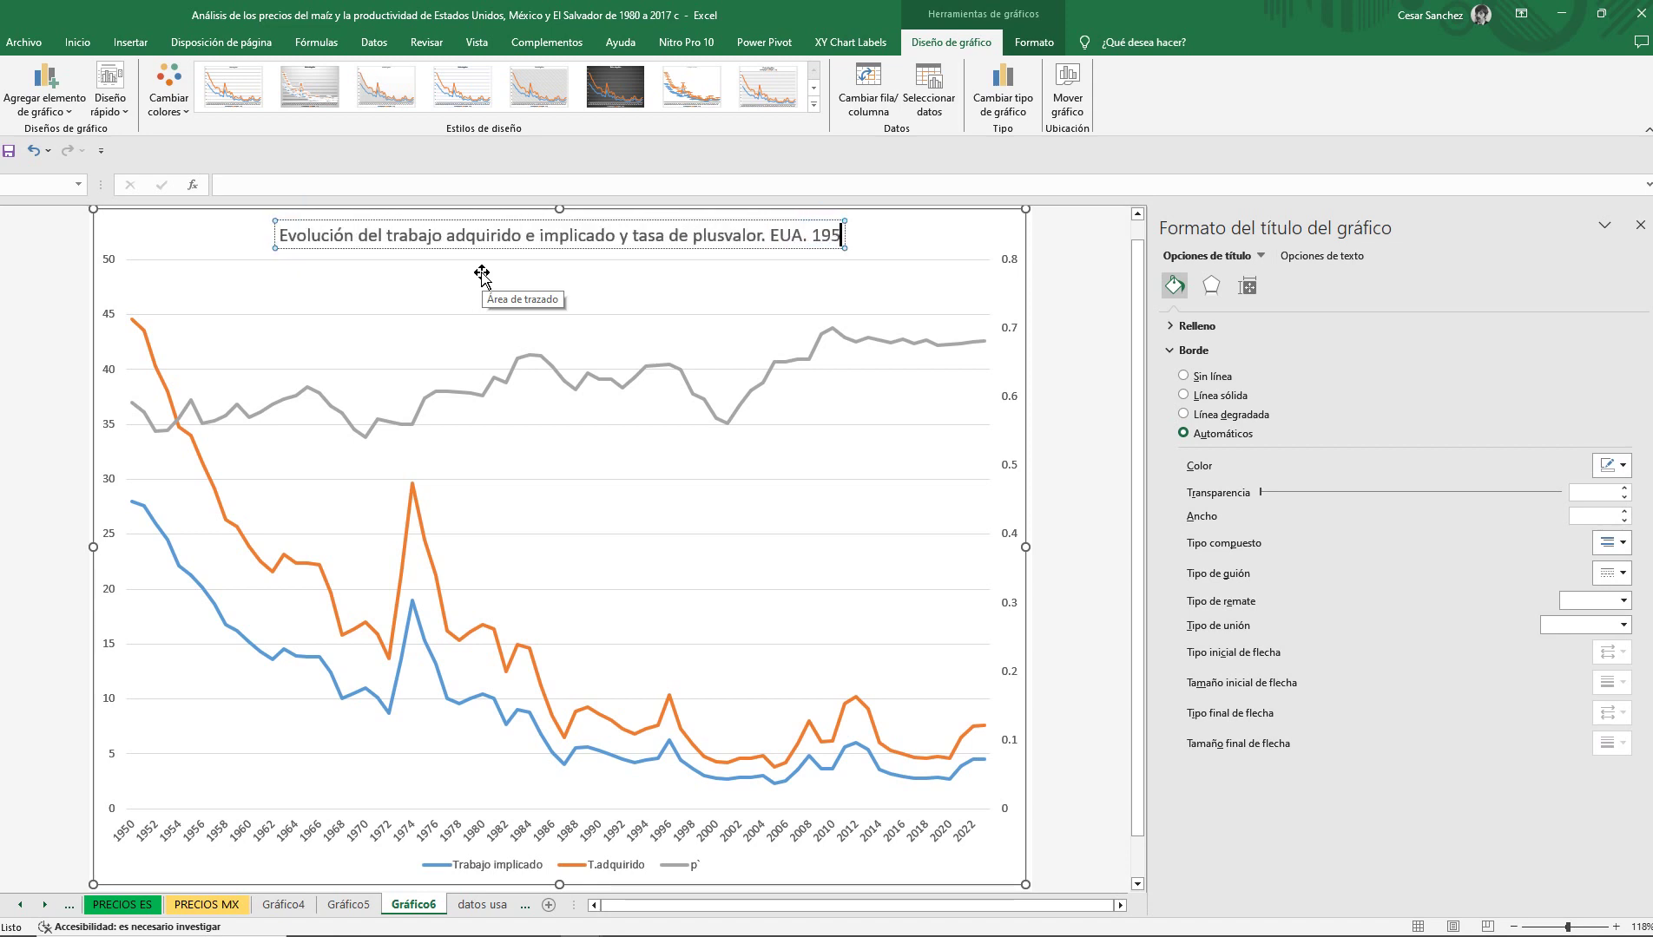
type("0-2022")
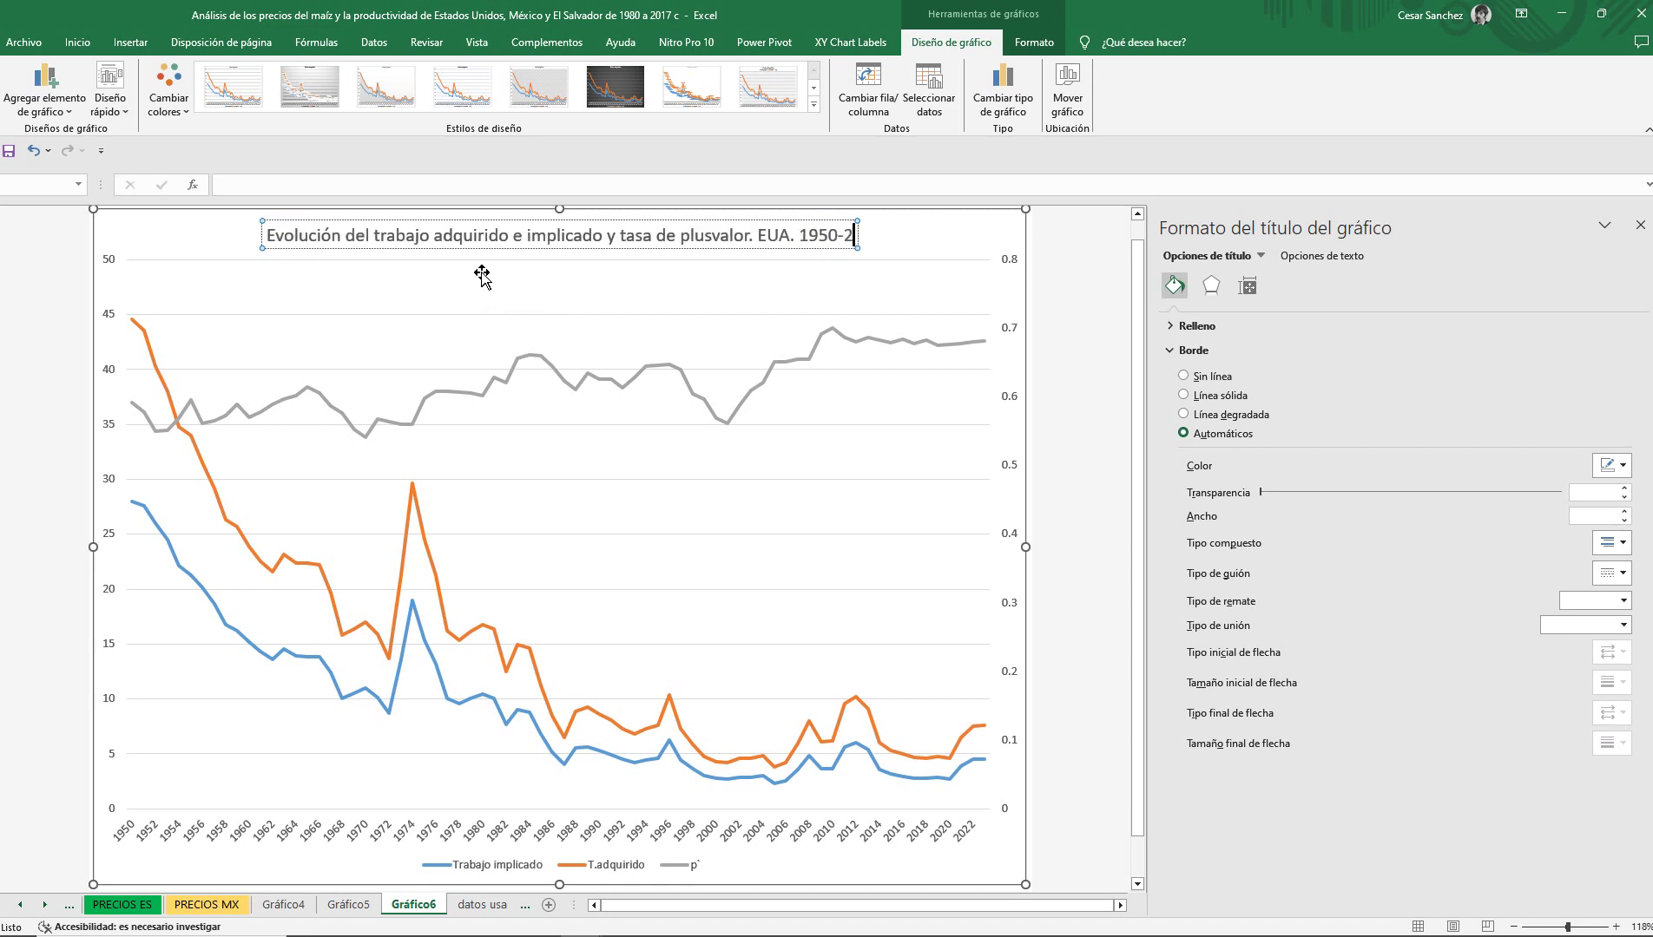